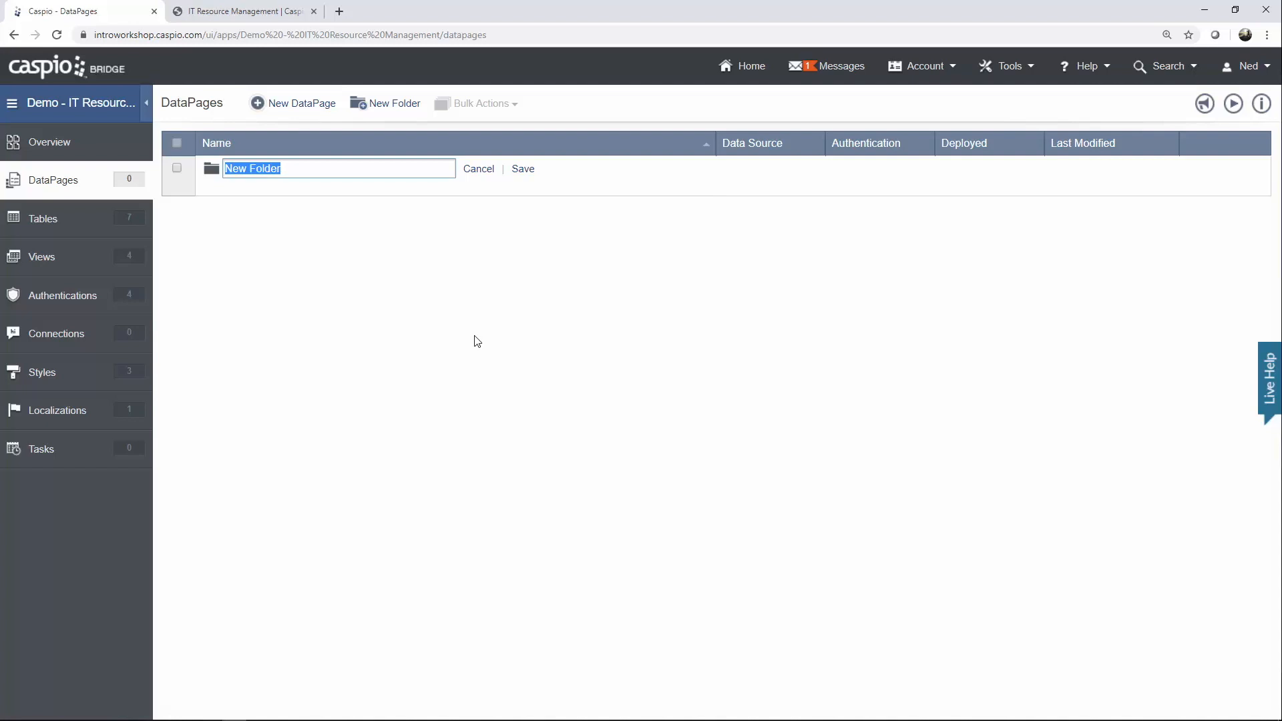
# Create three DataPage folders named Admin, Managers and Employees.
pyautogui.write('Admin')
pyautogui.press('Return')
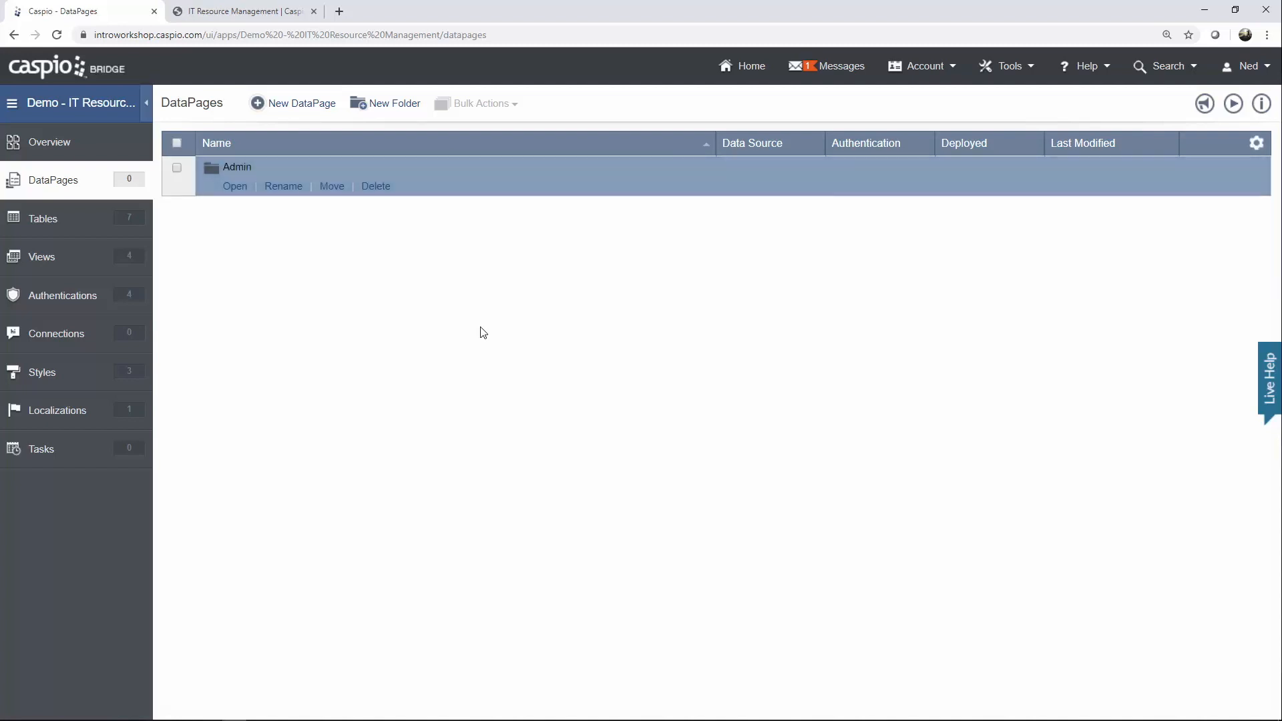
pyautogui.click(417, 113)
pyautogui.write('Managers')
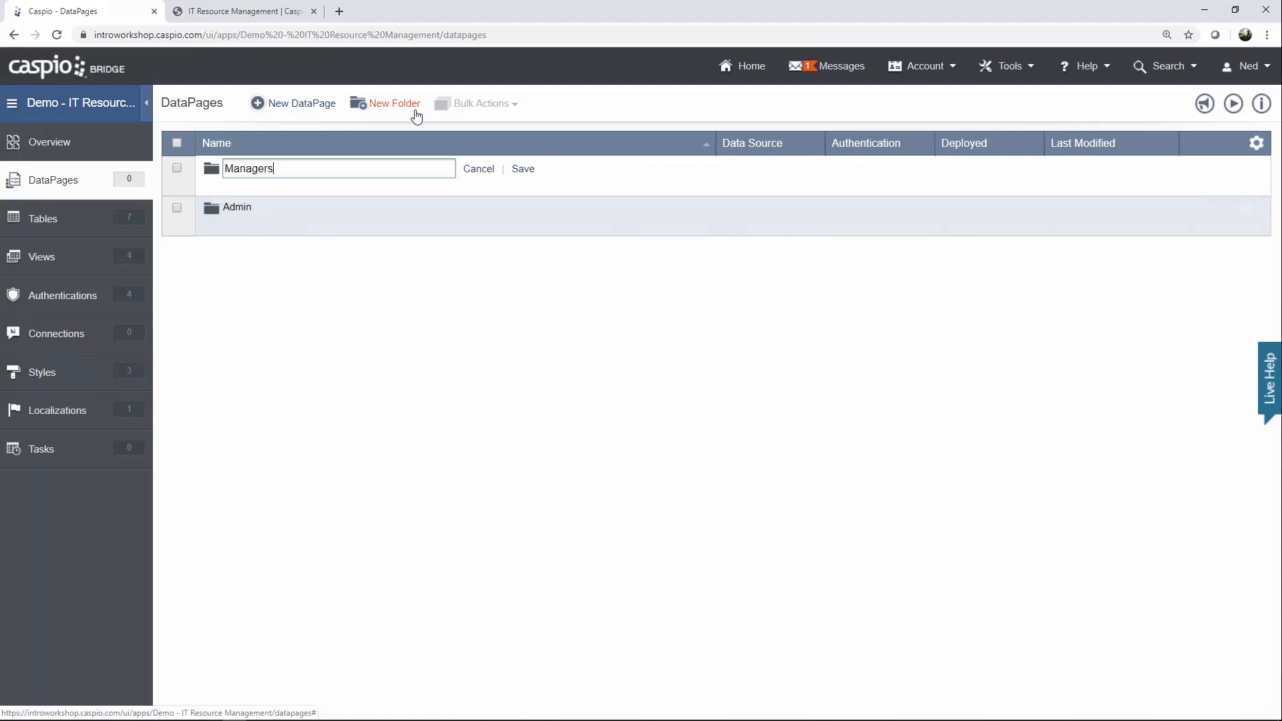
pyautogui.press('Return')
pyautogui.click(408, 109)
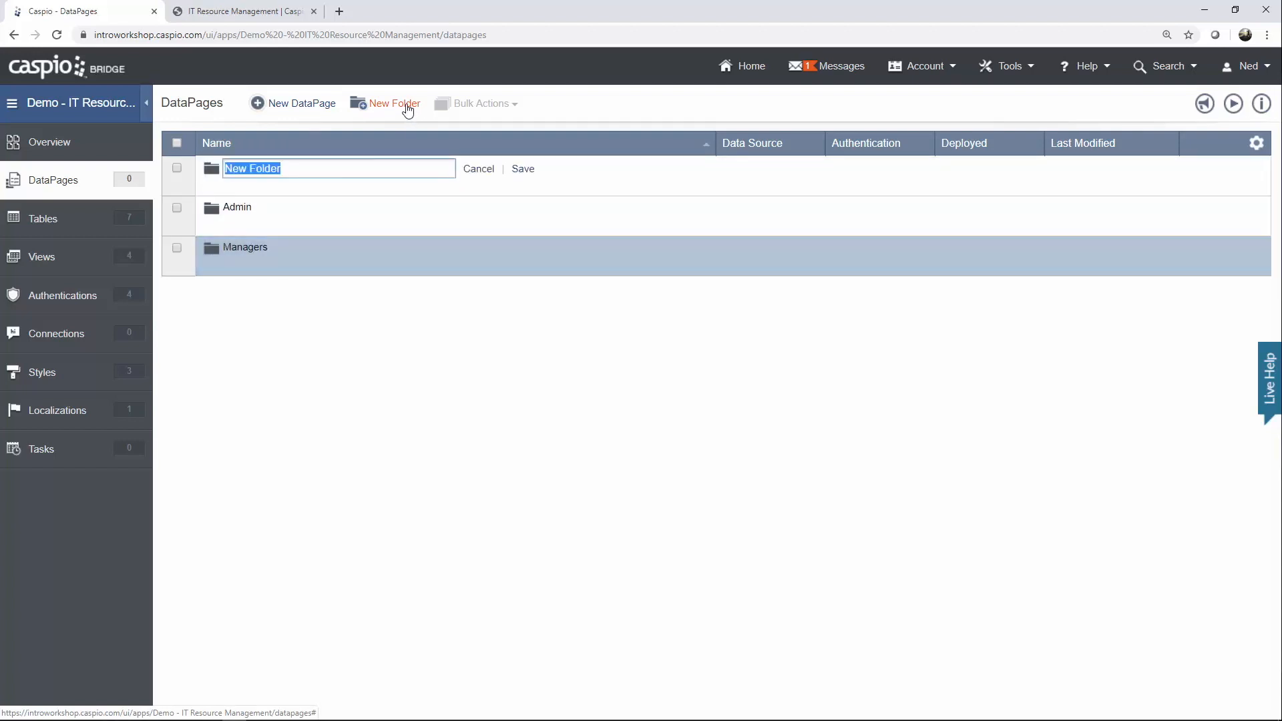
pyautogui.write('Employees')
pyautogui.press('Return')
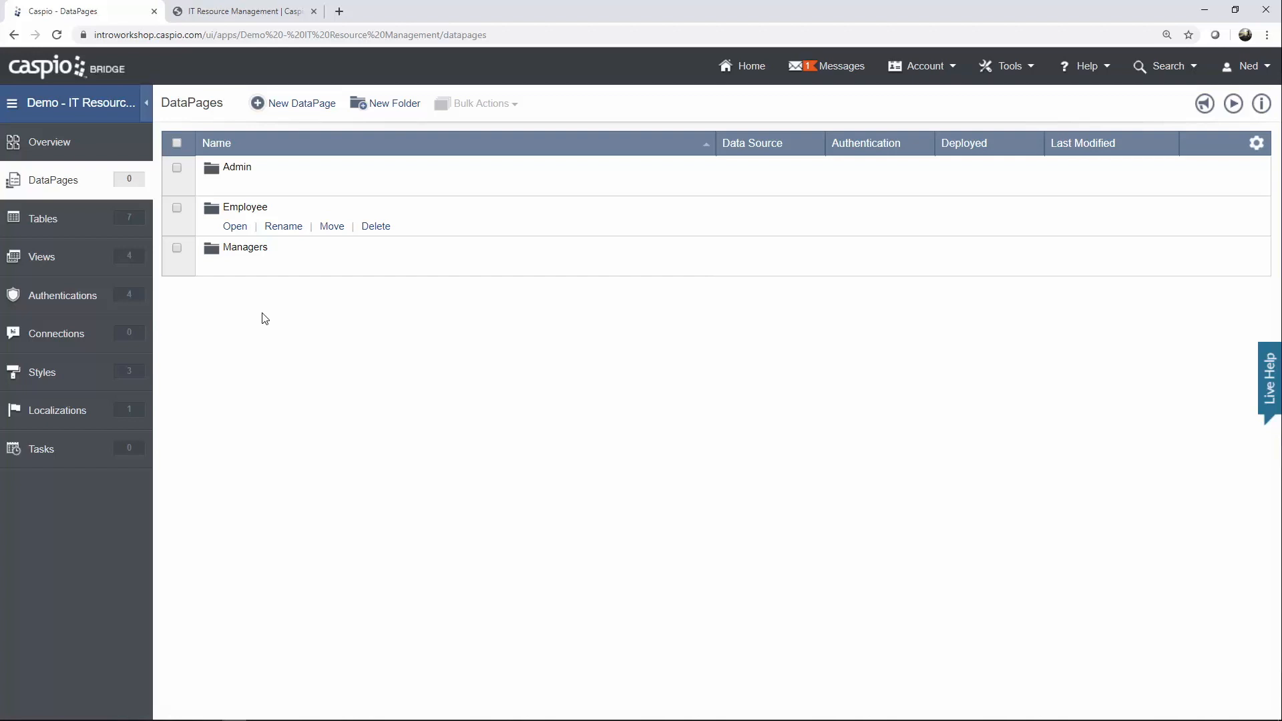
# Start a new HTML Page DataPage and name it 'Login Screen'.
pyautogui.click(305, 110)
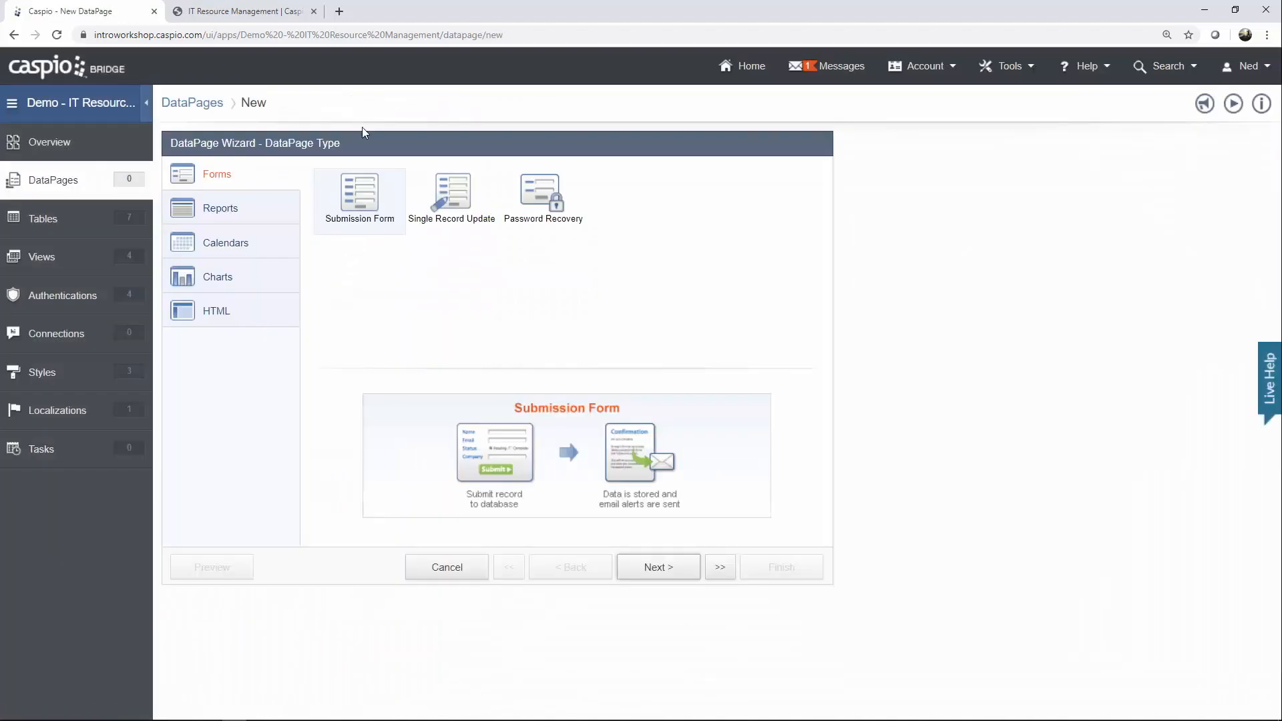
pyautogui.click(270, 315)
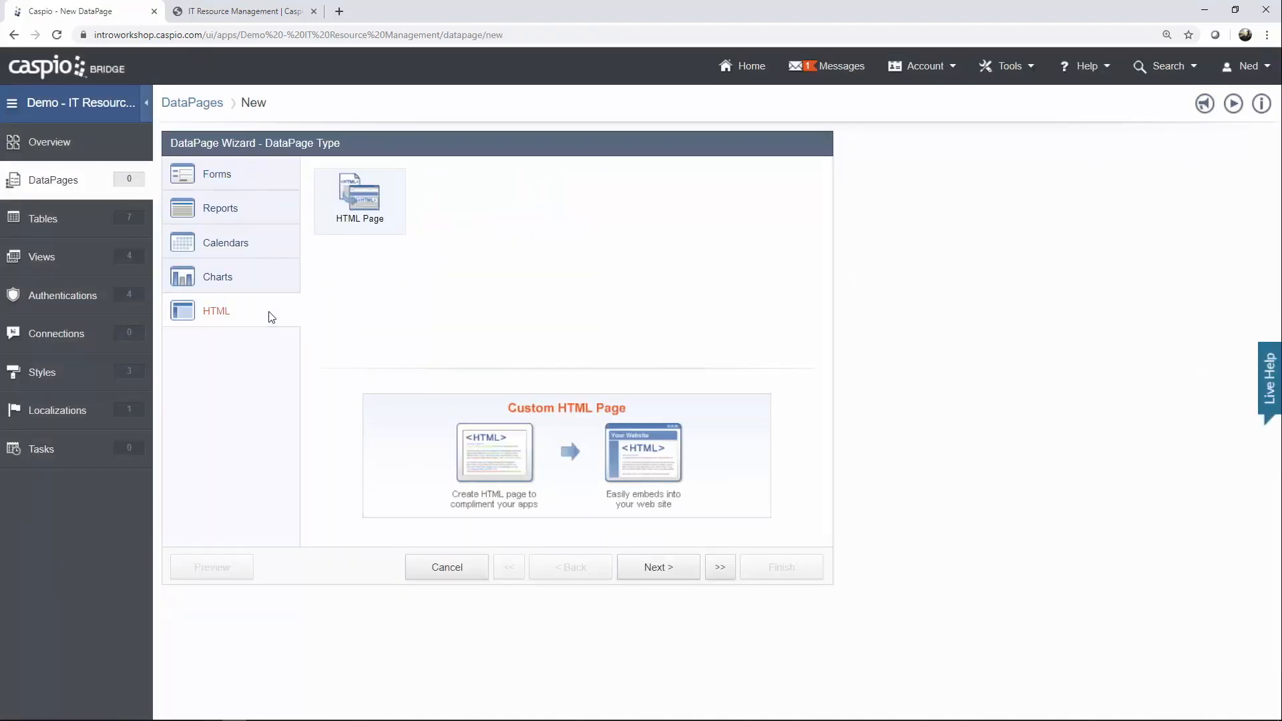
pyautogui.click(681, 570)
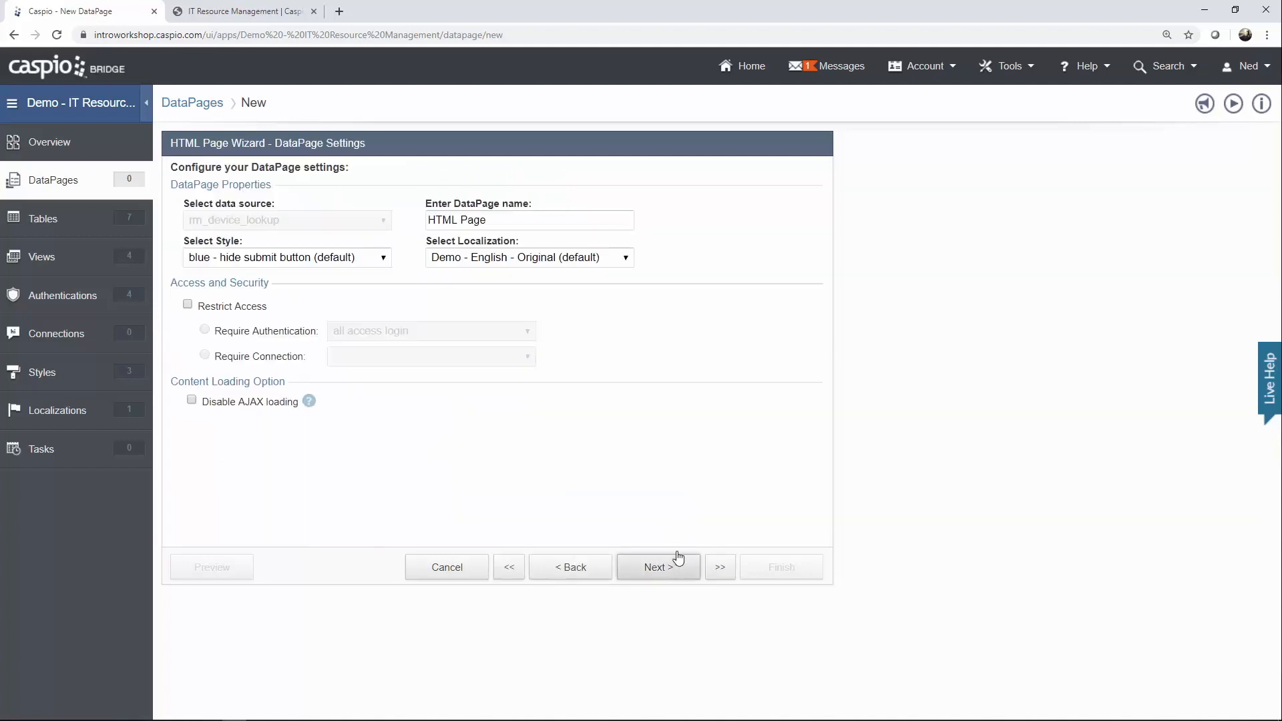
pyautogui.moveTo(542, 225); pyautogui.dragTo(409, 227)
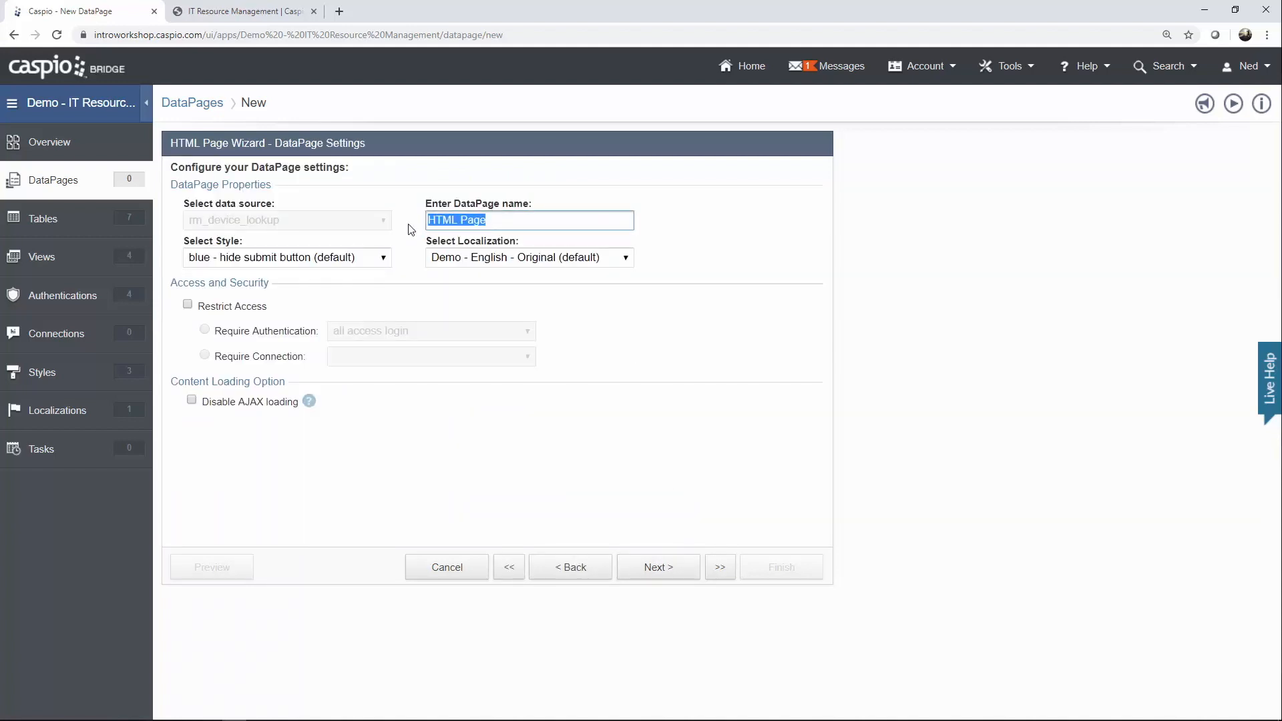
pyautogui.write('Login Screen')
# Give it Blue style and English localization, restricted to all access login authentication.
pyautogui.click(364, 263)
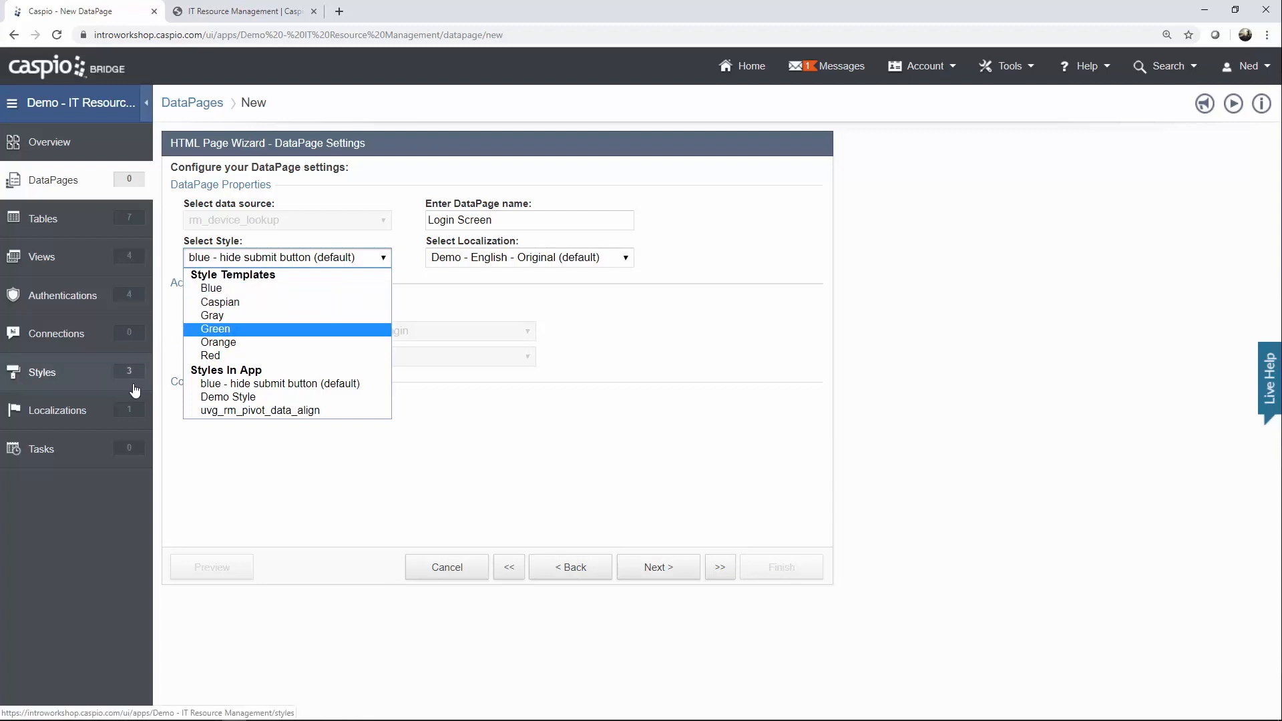
pyautogui.click(212, 289)
pyautogui.click(492, 264)
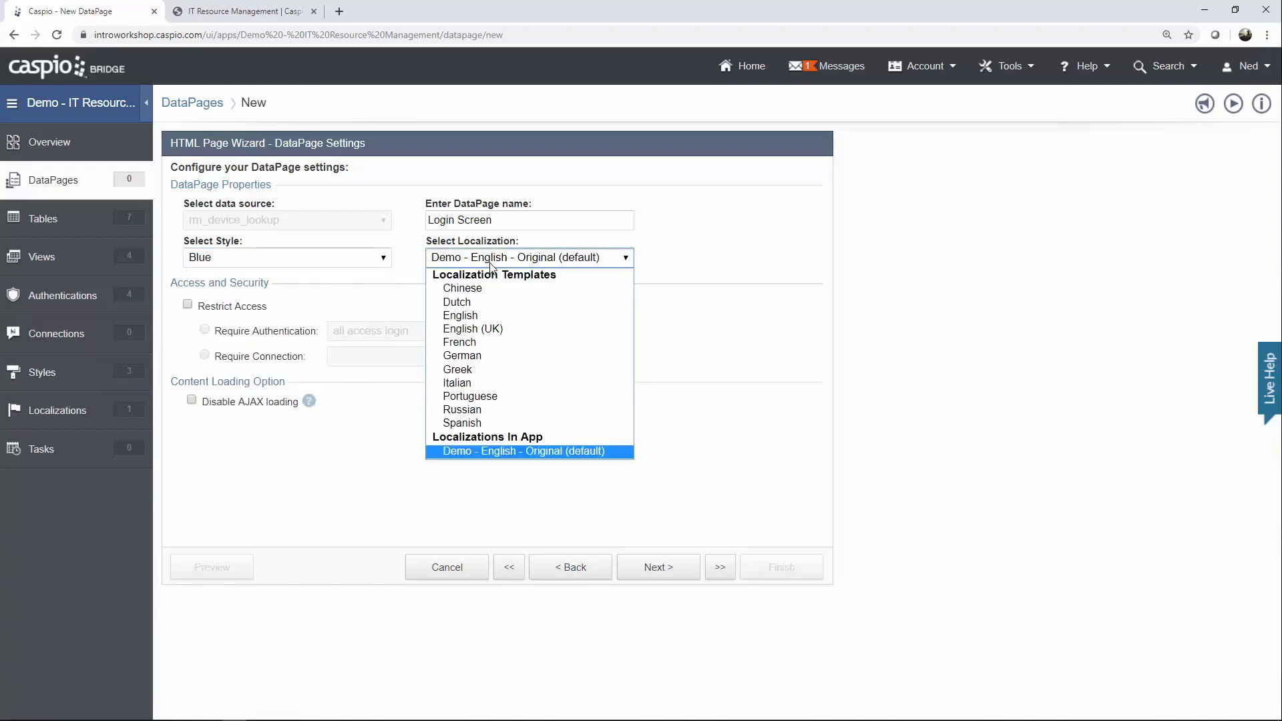
pyautogui.click(482, 316)
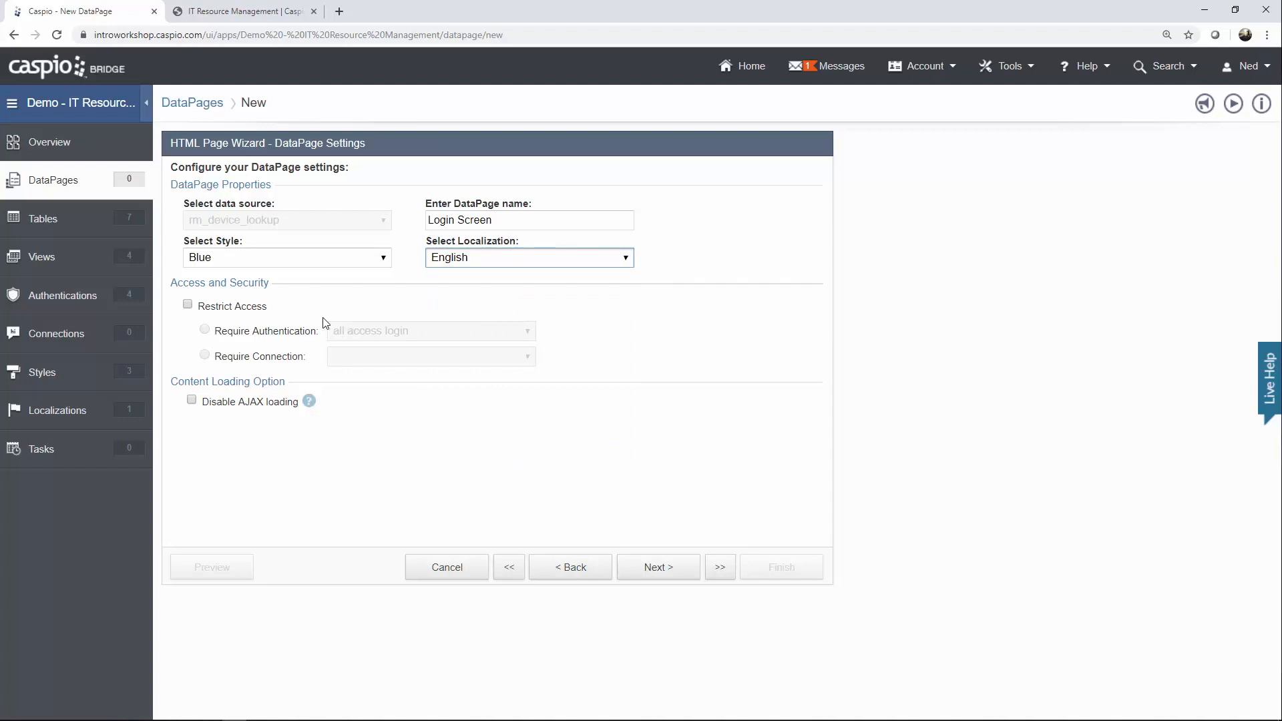
pyautogui.click(258, 314)
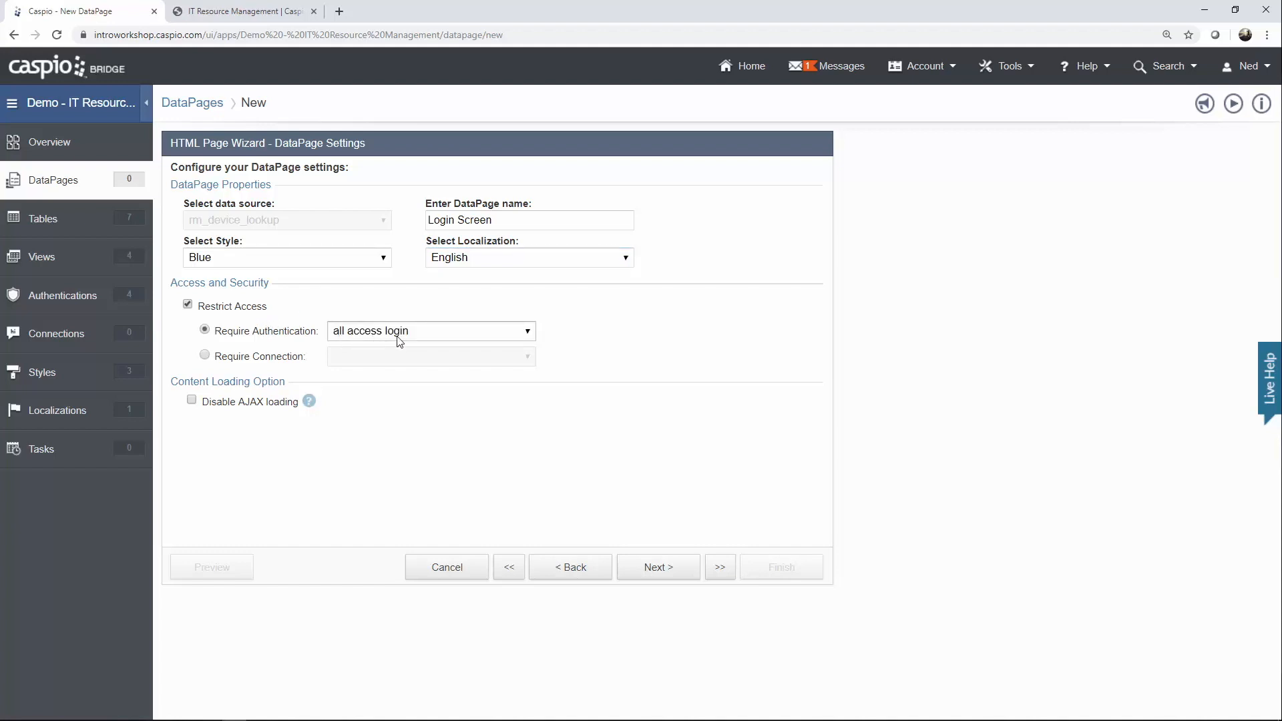
pyautogui.click(420, 332)
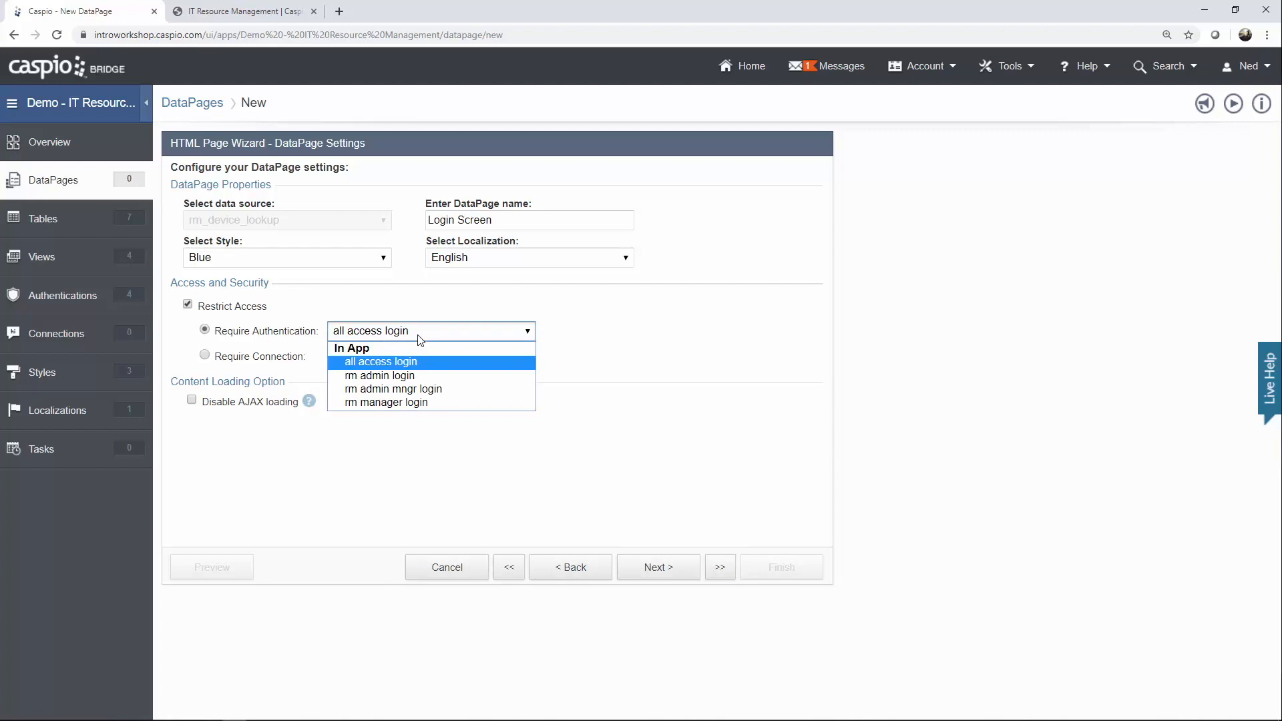
pyautogui.click(398, 365)
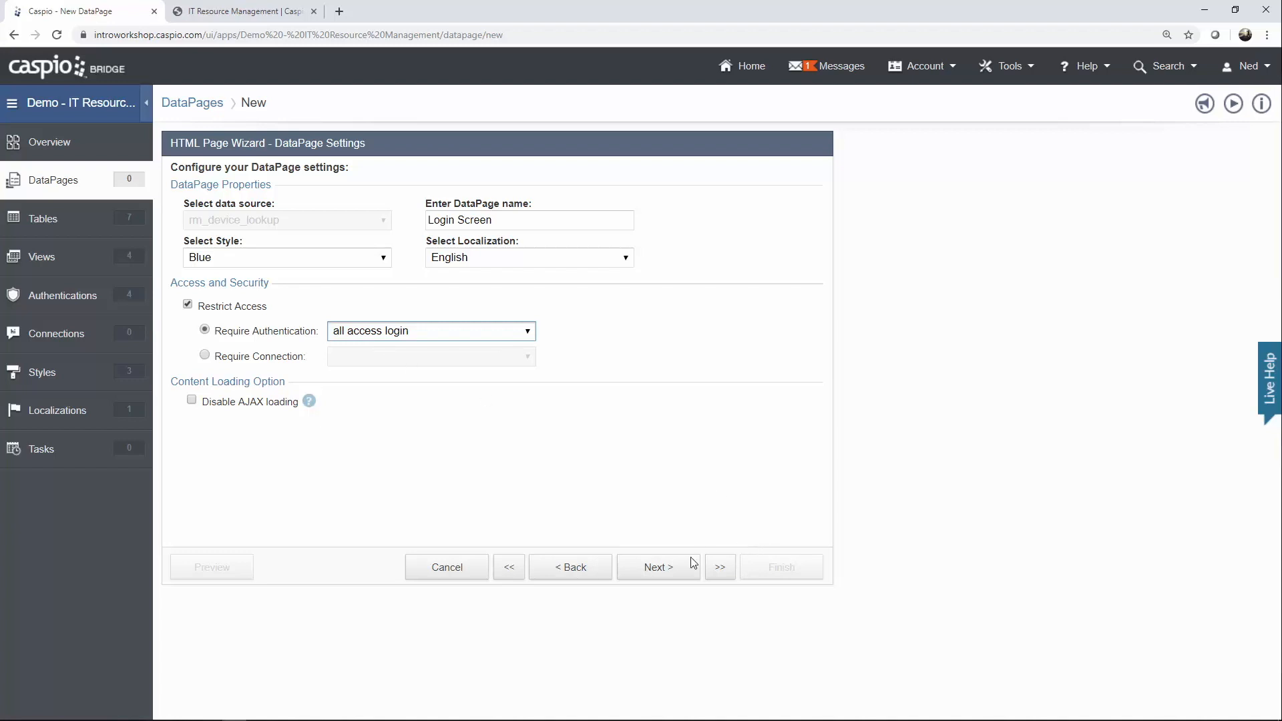
pyautogui.click(674, 568)
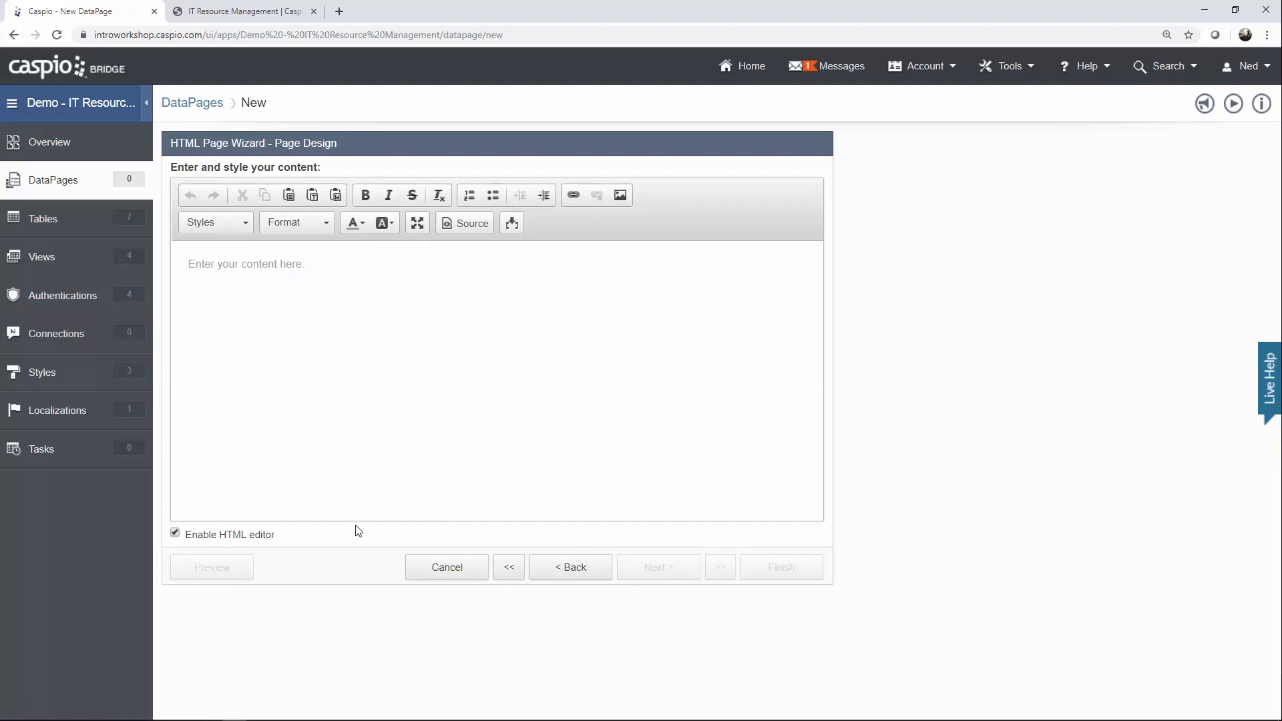
# Disable the HTML editor, paste the redirect script and delete the Admin line's auth field reference.
pyautogui.click(260, 536)
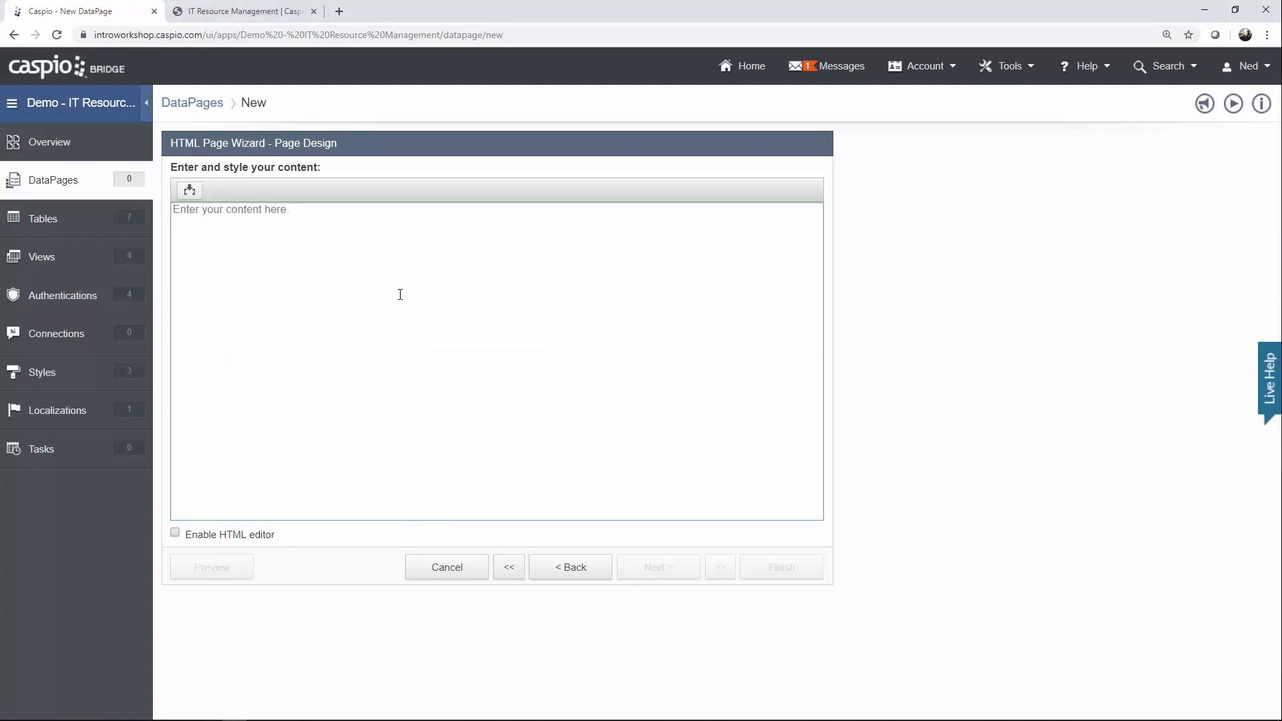
pyautogui.write('<script> if("[@authfield:rm_tbl_employees_Access_Level]" == "Admin"){ window.location = "admin/dashboard.html"; } else if ("[@authfield:rm_tbl_employees_Access_Level]" == "Manager"){ window.location = "manager/all.html"; } else{ window.location = "employee/assigned_to_me.html"; } </script>')
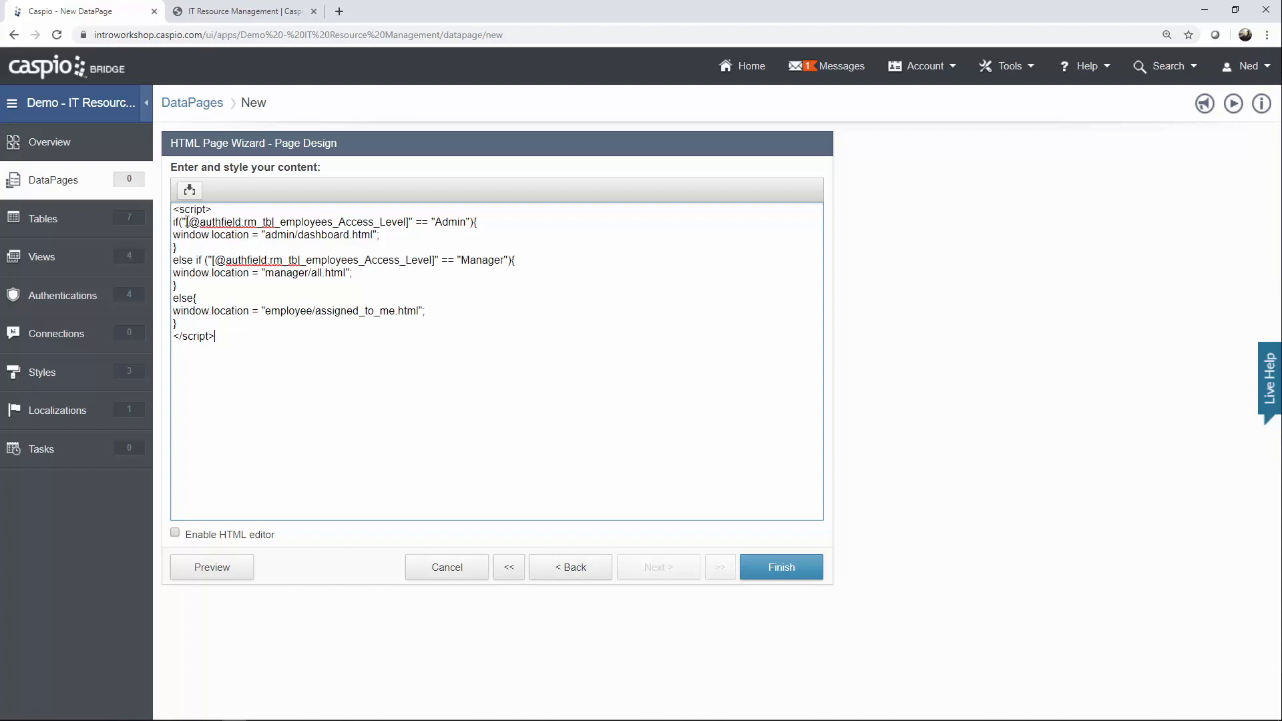
pyautogui.moveTo(186, 221); pyautogui.dragTo(409, 222)
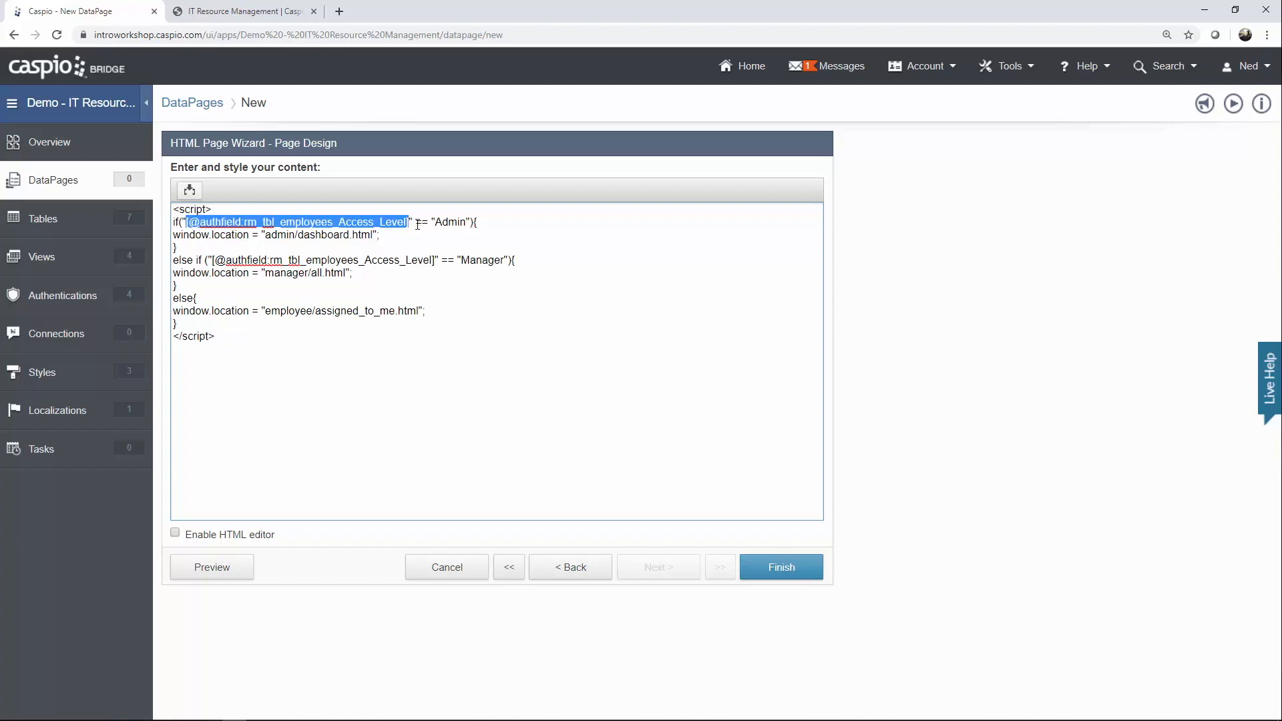
pyautogui.press('BackSpace')
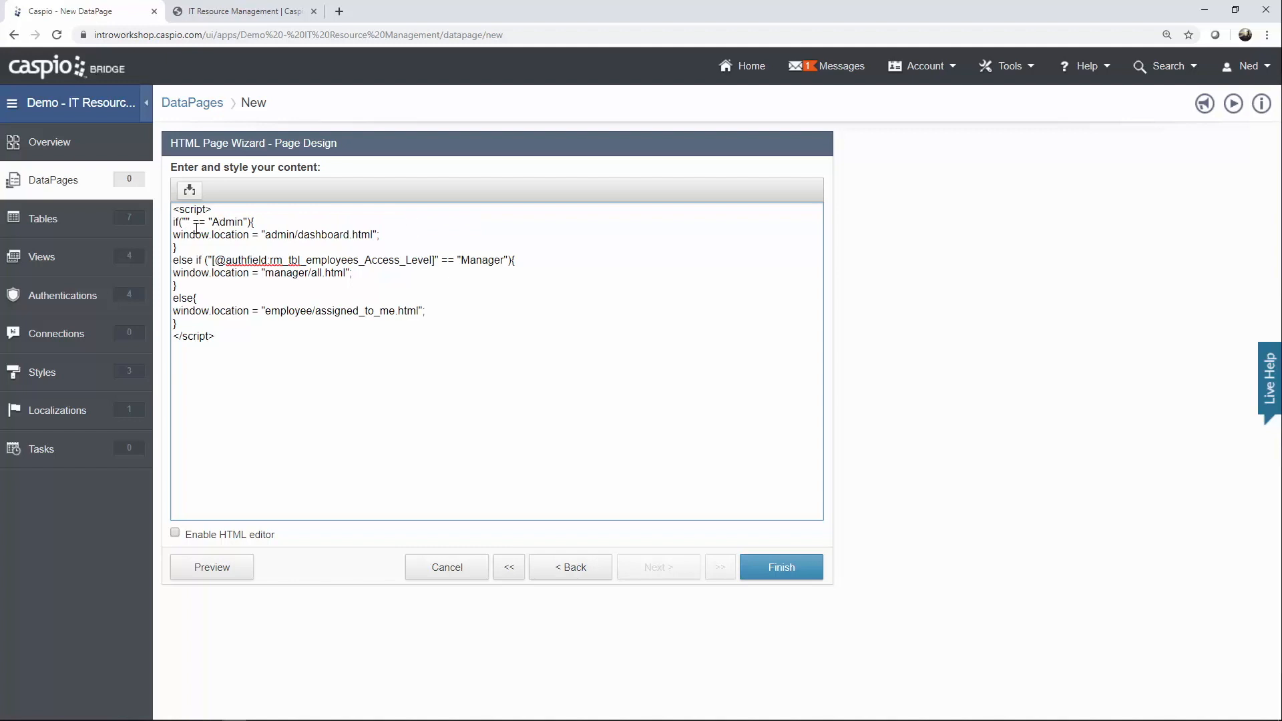
# Browse the insert-field list without inserting, then restore the deleted field reference with undo.
pyautogui.click(190, 190)
pyautogui.click(213, 217)
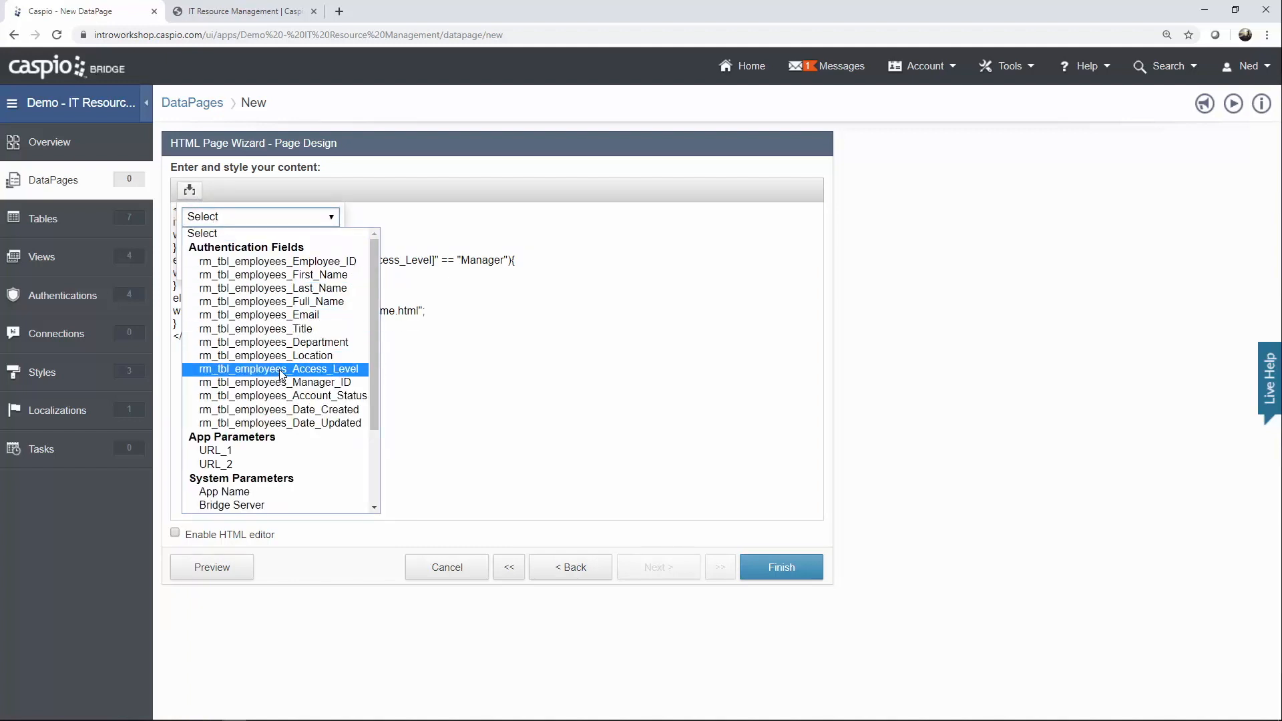
pyautogui.click(589, 383)
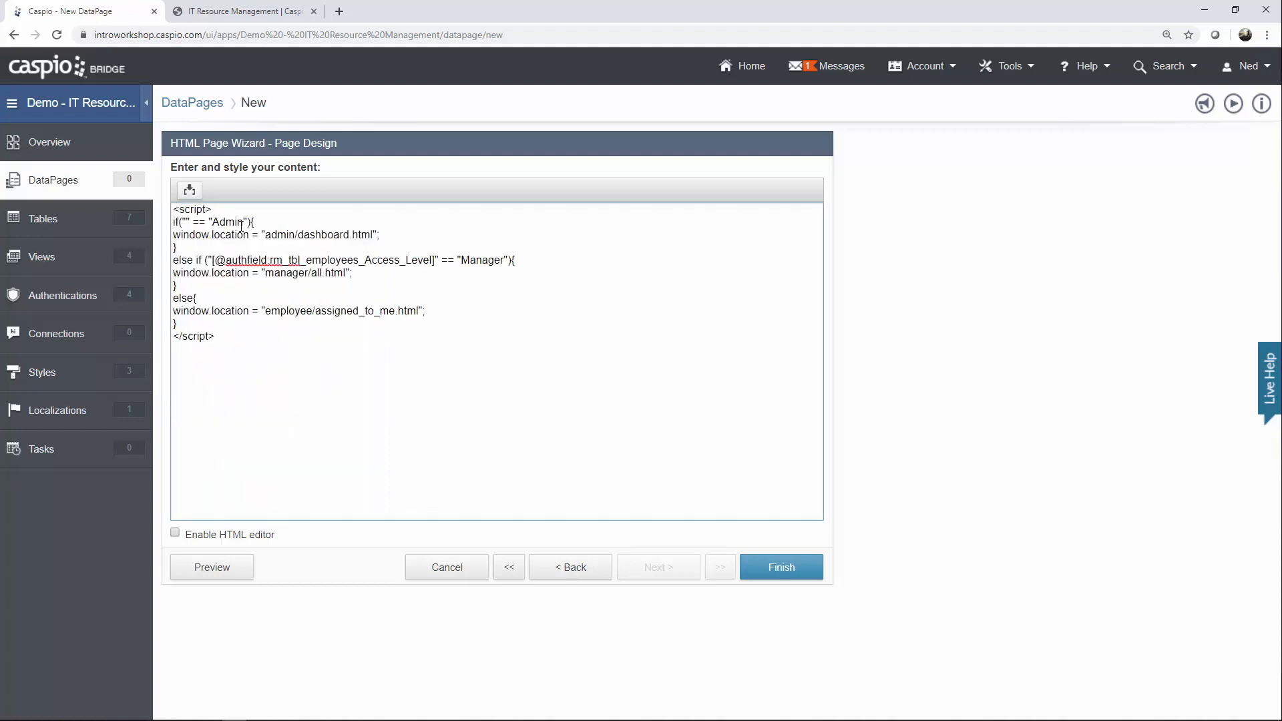
pyautogui.hotkey('ctrl', 'z')
pyautogui.click(539, 223)
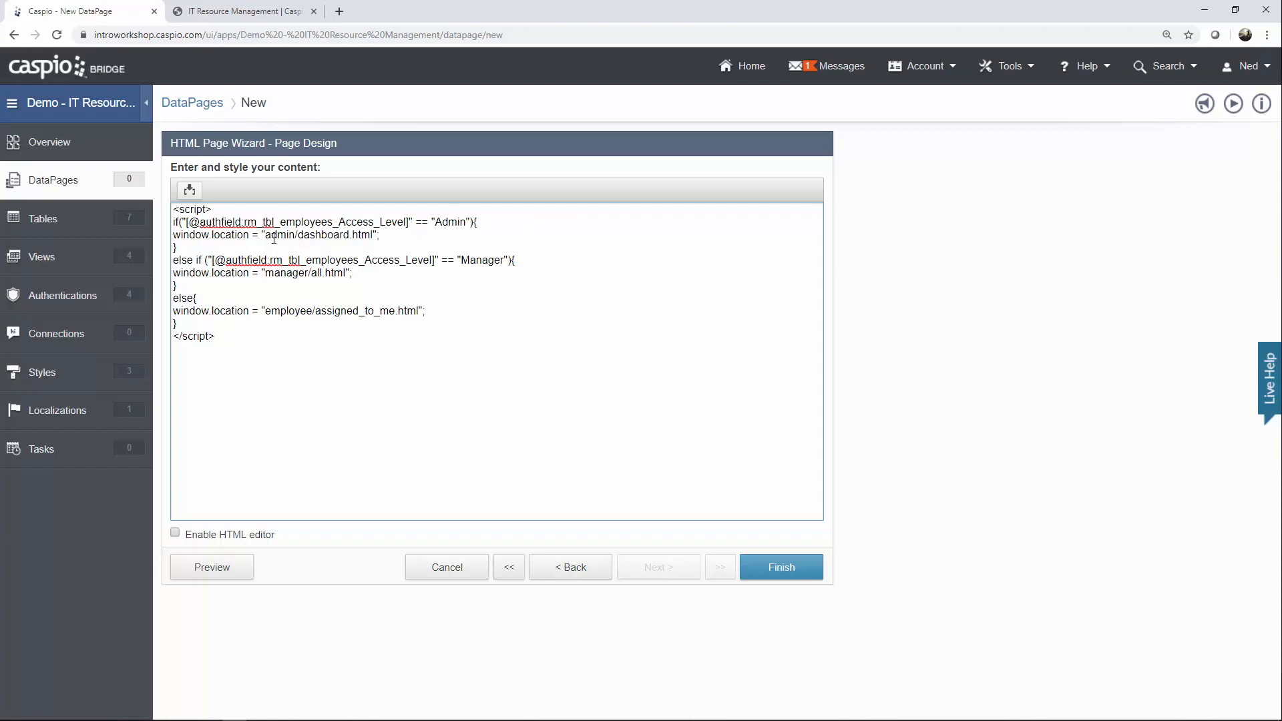
pyautogui.moveTo(266, 236)
pyautogui.mouseDown()
pyautogui.moveTo(277, 234)
pyautogui.moveTo(267, 234)
pyautogui.mouseUp()
# Open the site's project folder in File Explorer and look inside the admin folder.
pyautogui.moveTo(450, 718)
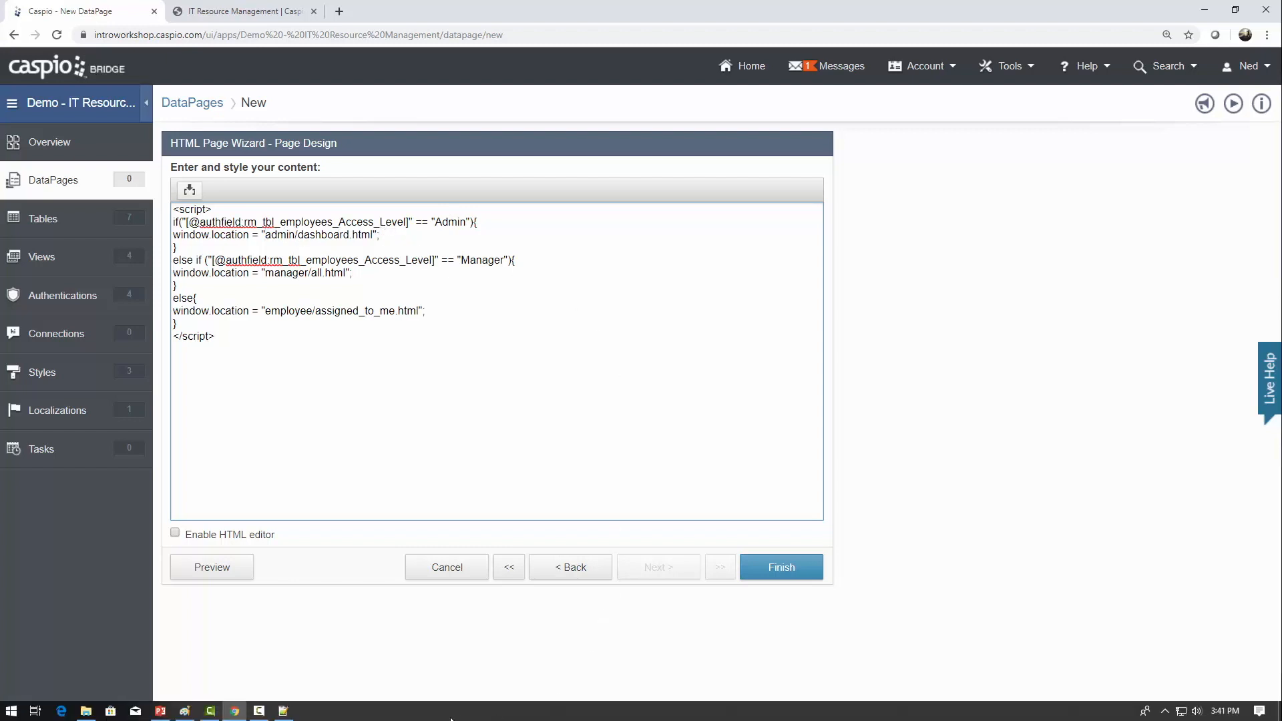
pyautogui.click(86, 710)
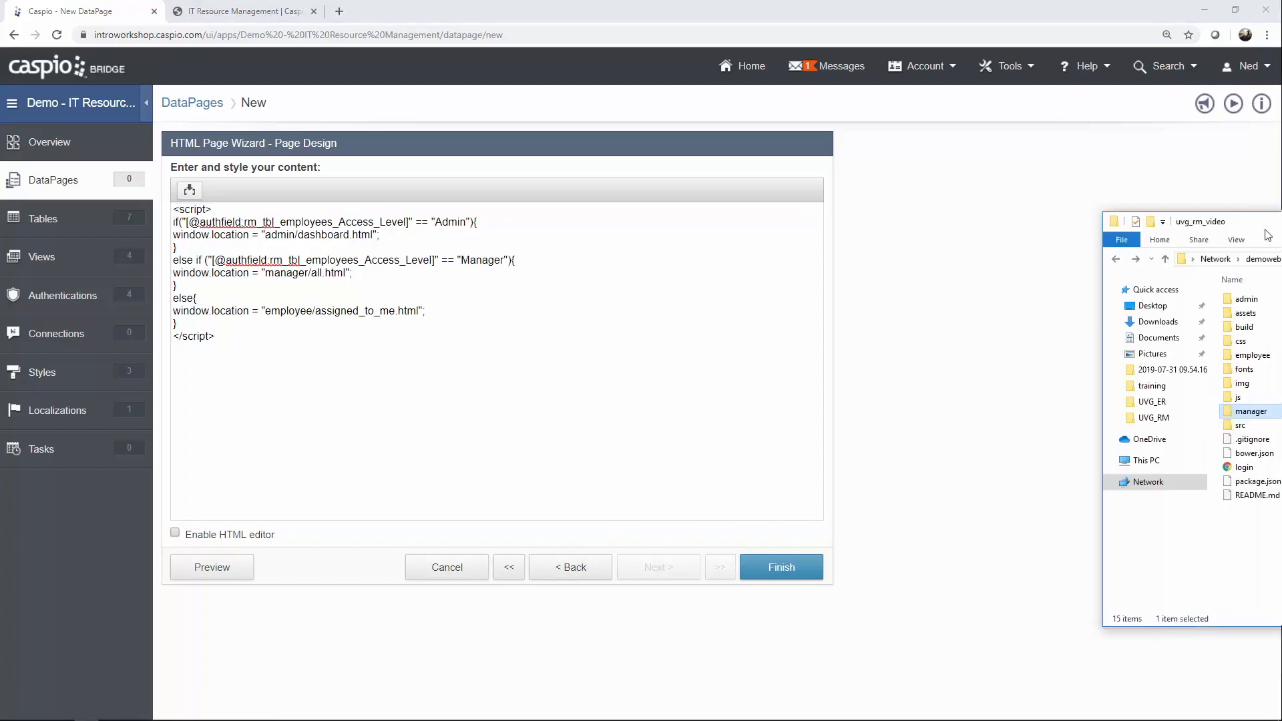
pyautogui.moveTo(850, 199); pyautogui.dragTo(802, 163)
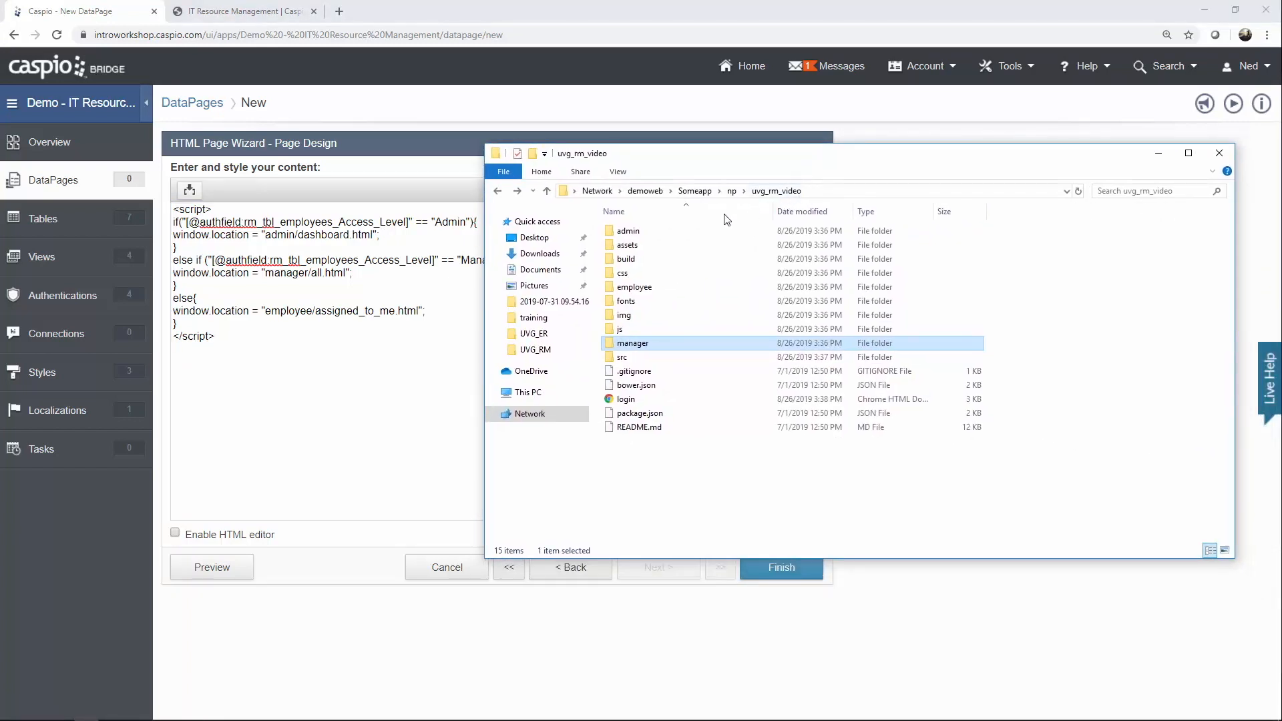
pyautogui.click(644, 233)
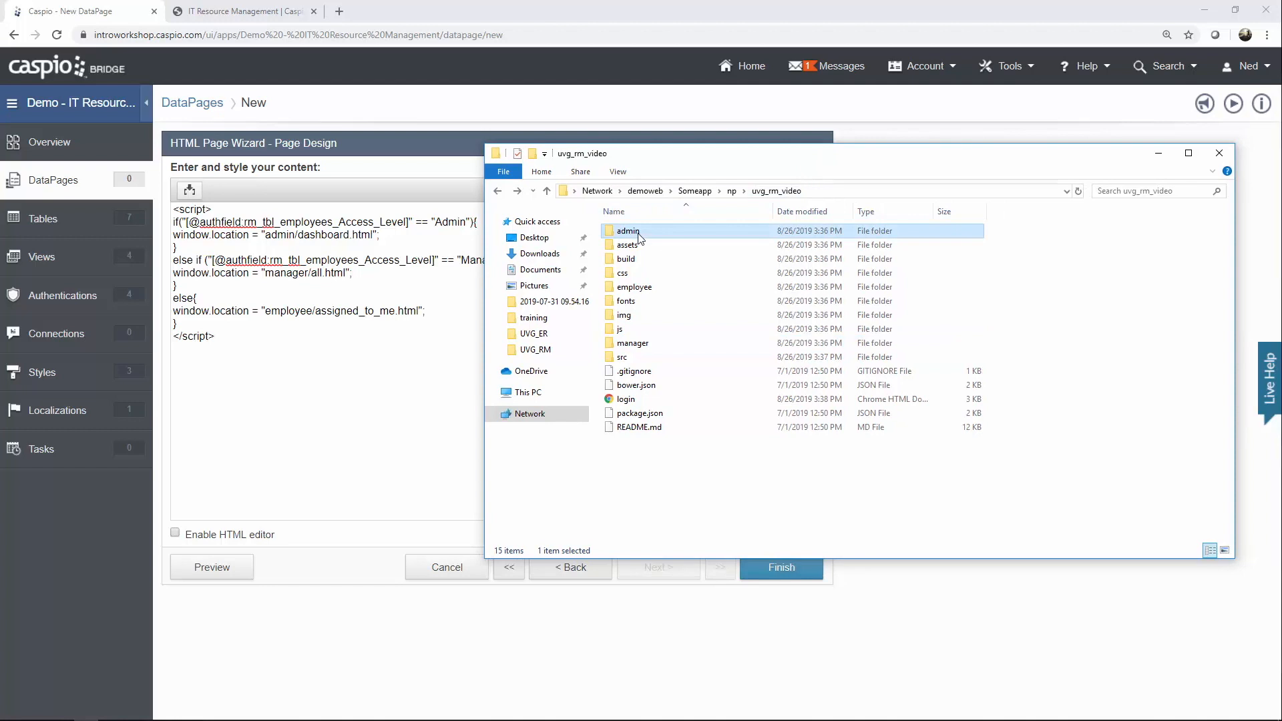
pyautogui.click(650, 292)
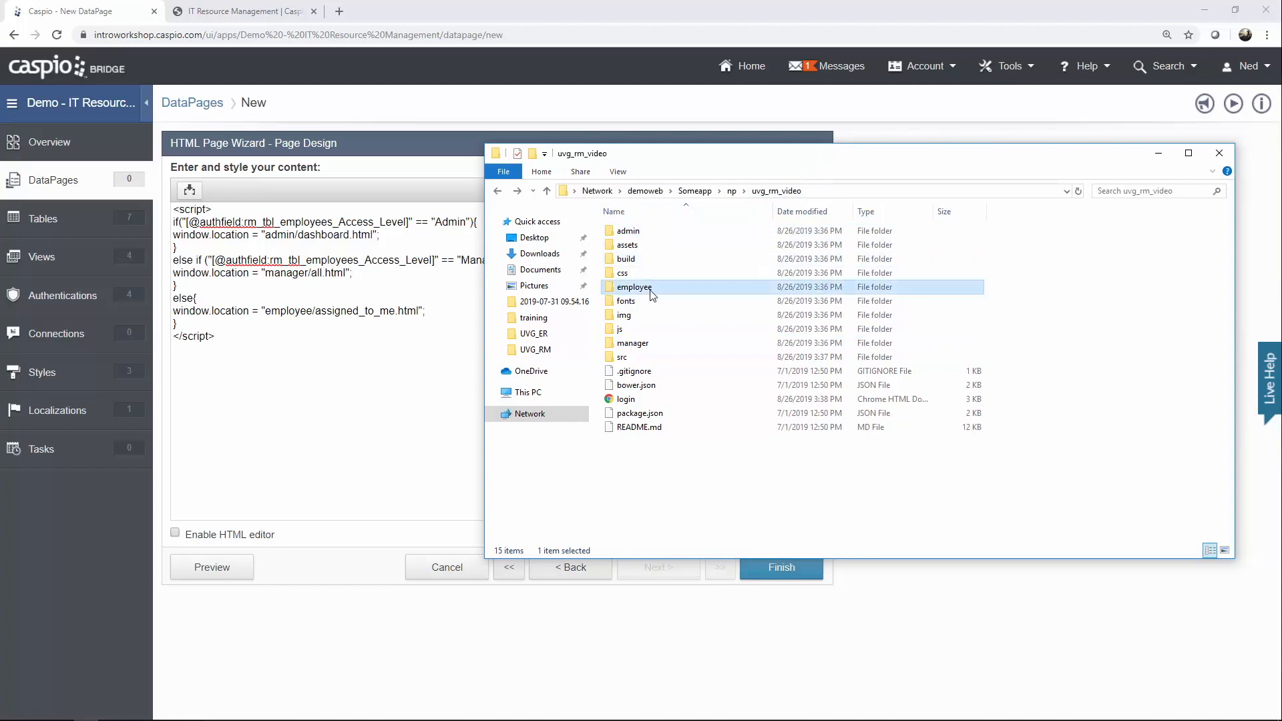
pyautogui.click(646, 348)
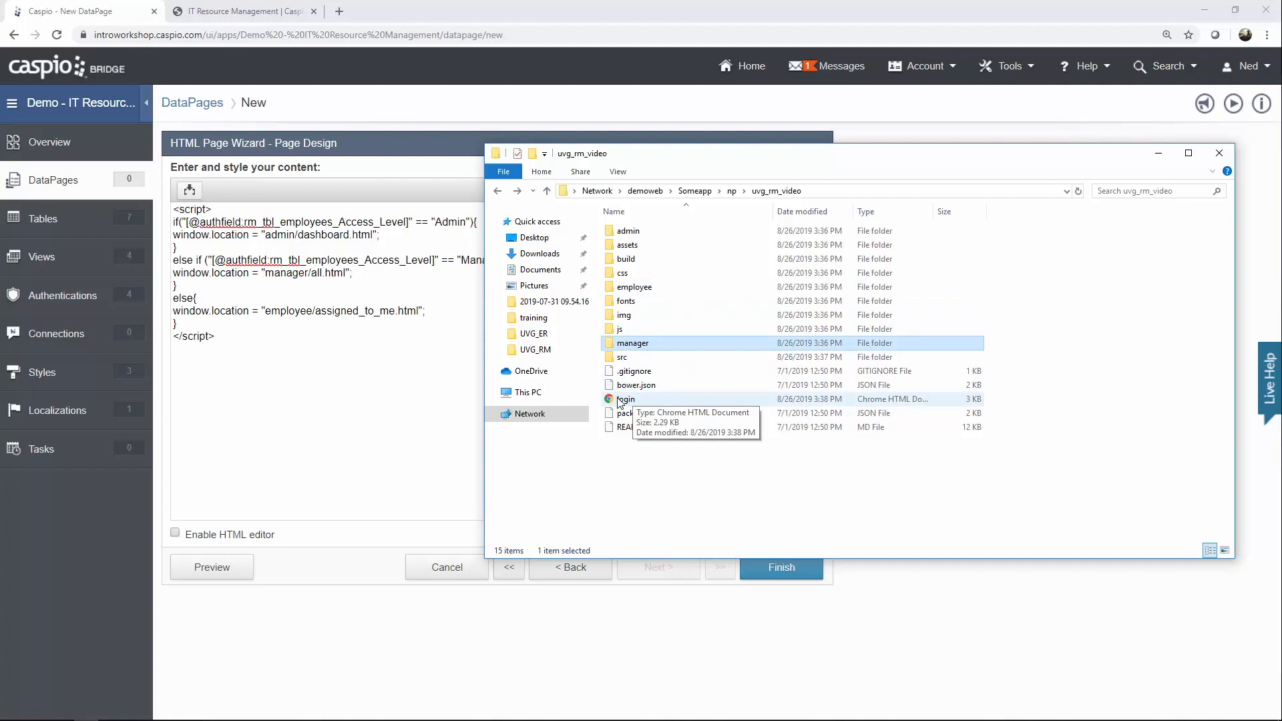
pyautogui.click(630, 237)
pyautogui.doubleClick(630, 237)
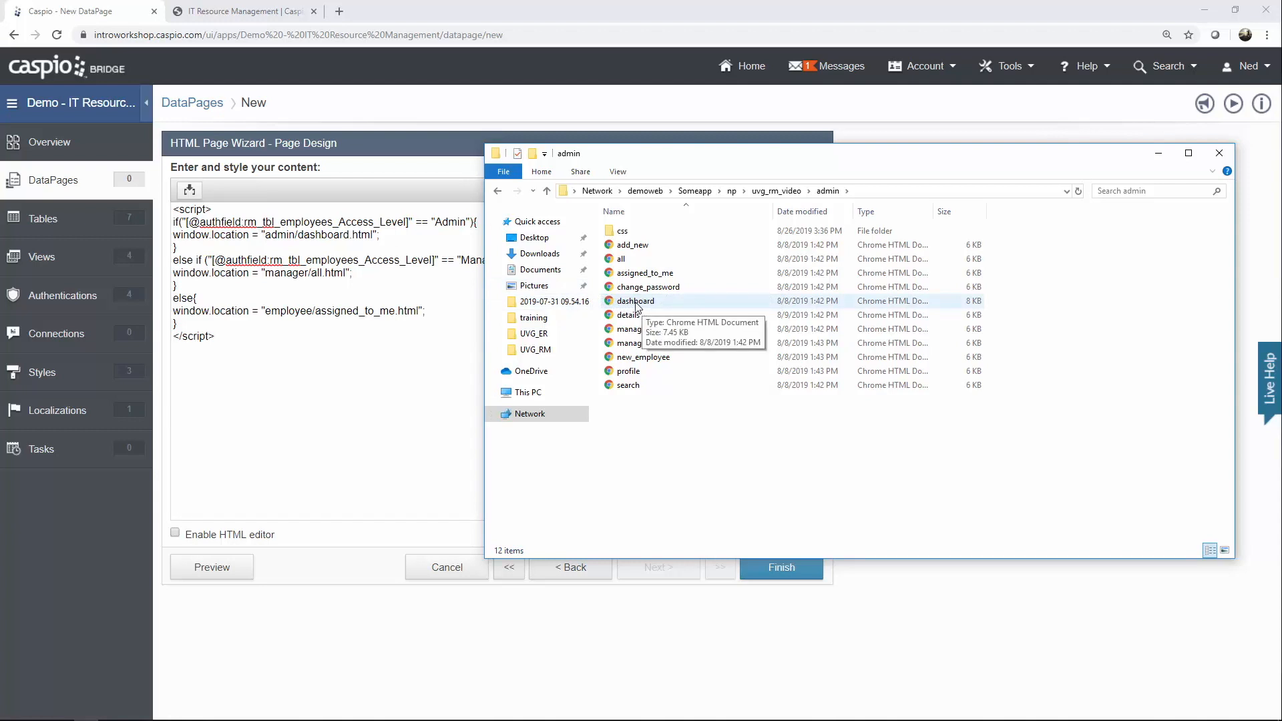
# Check the manager folder's all.html and the employee folder, then return to the Caspio script.
pyautogui.moveTo(657, 172); pyautogui.dragTo(786, 173)
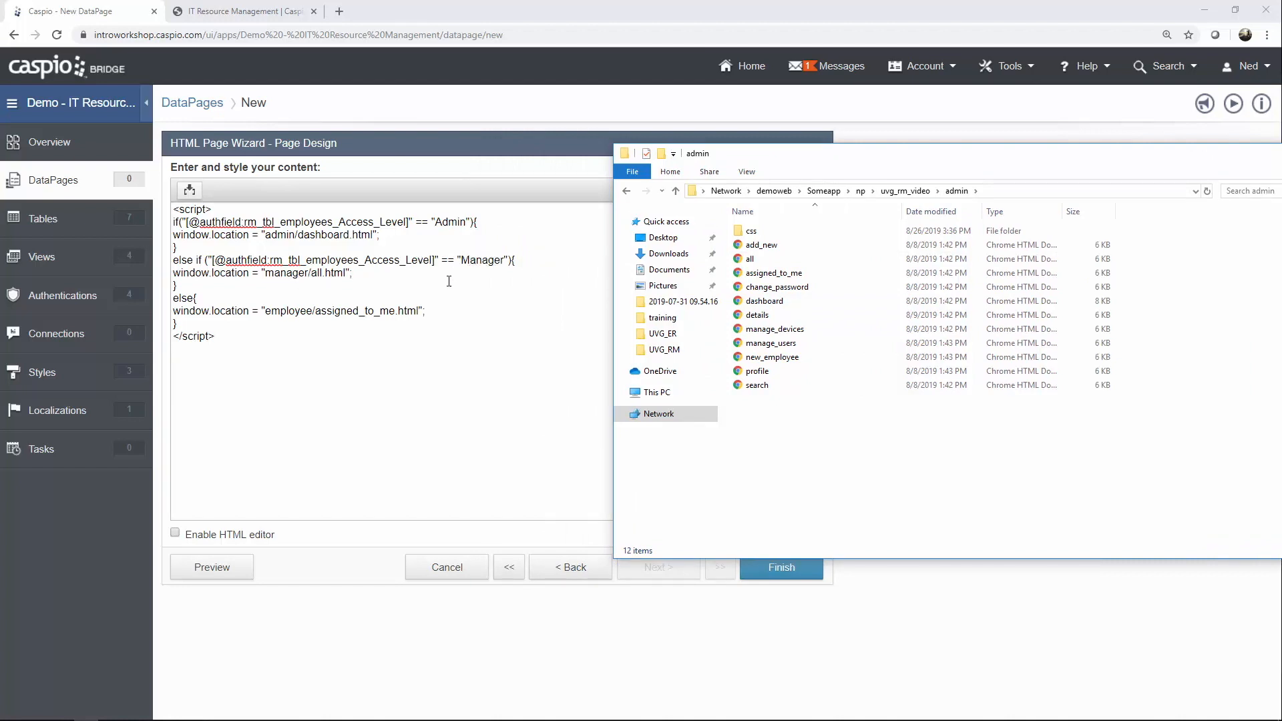
pyautogui.click(676, 191)
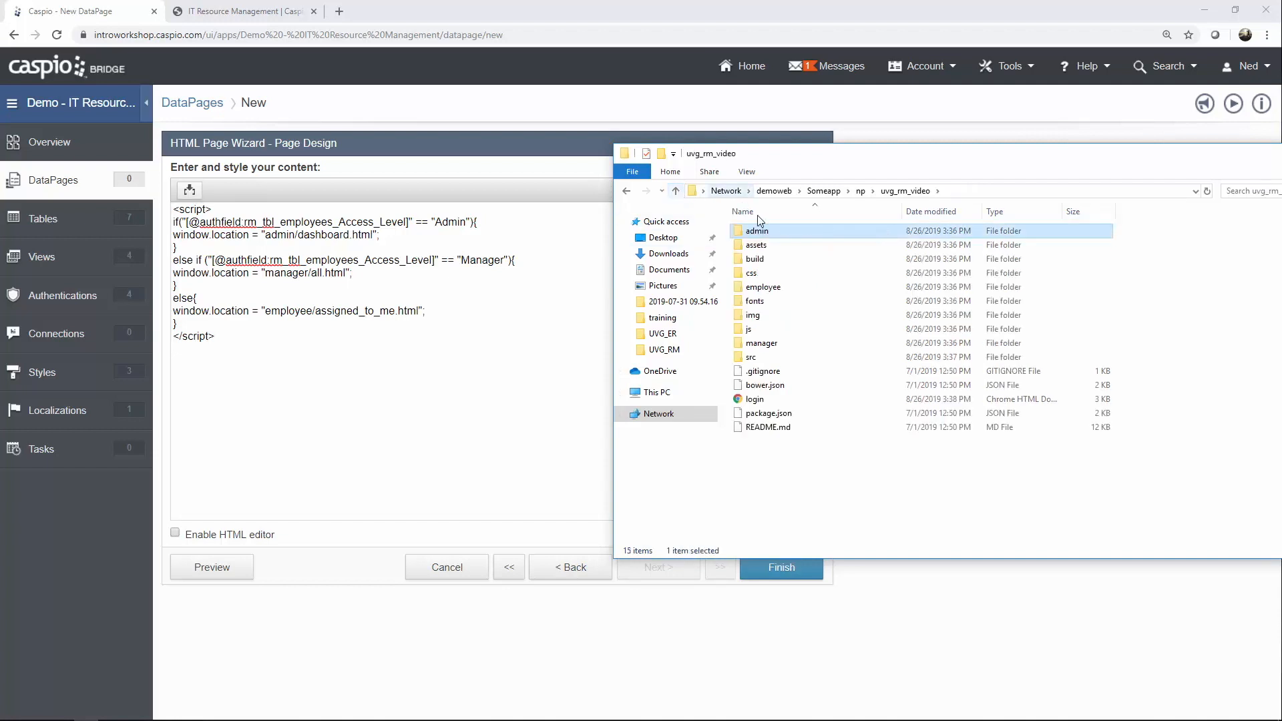
pyautogui.doubleClick(761, 343)
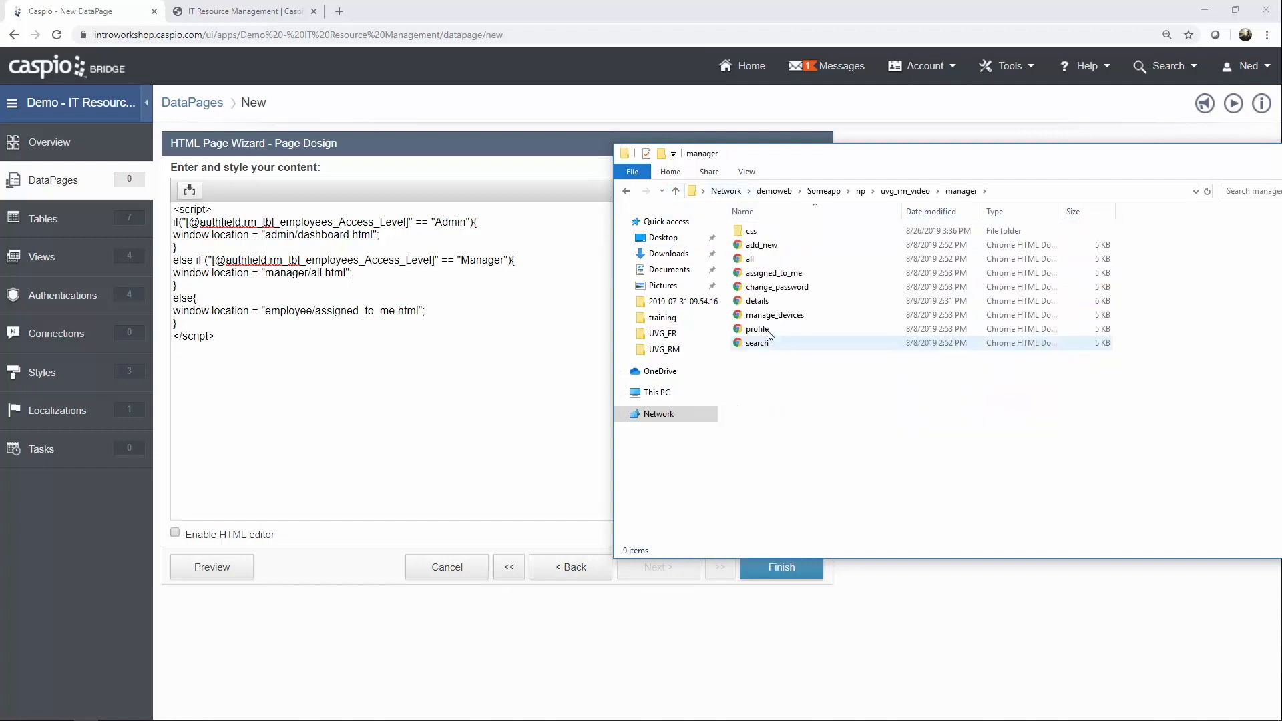
pyautogui.click(752, 259)
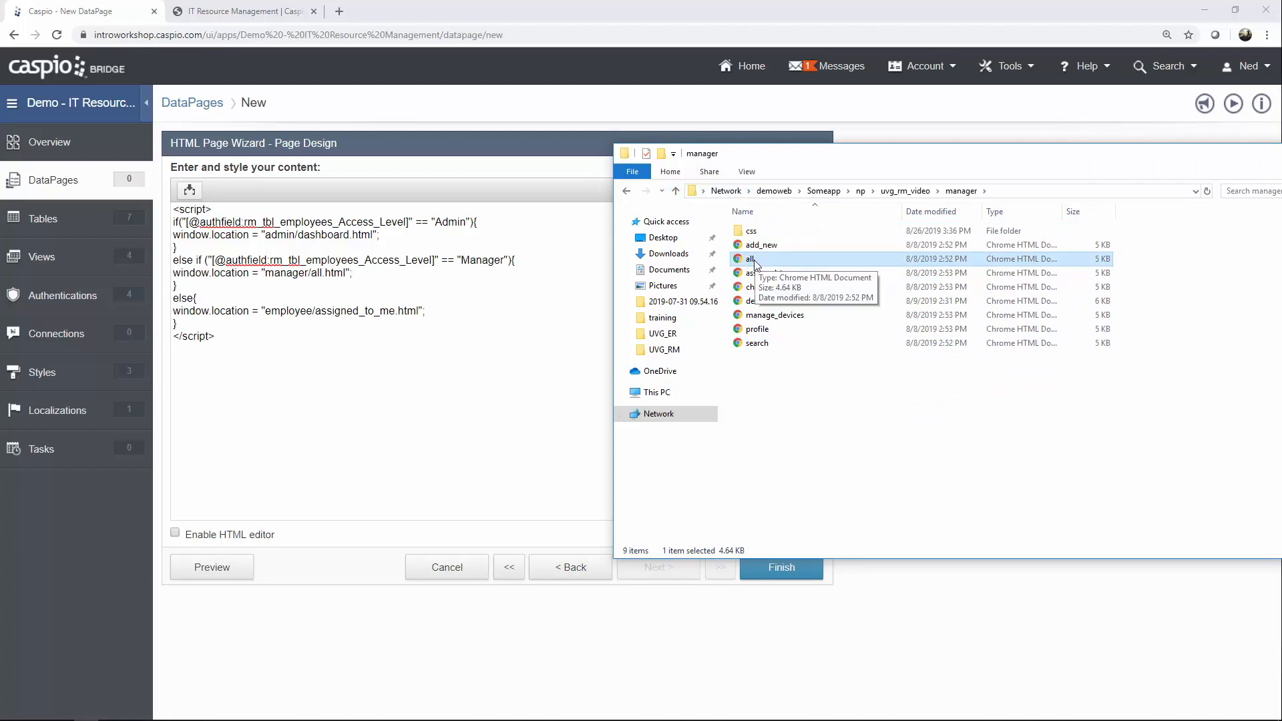
pyautogui.click(626, 191)
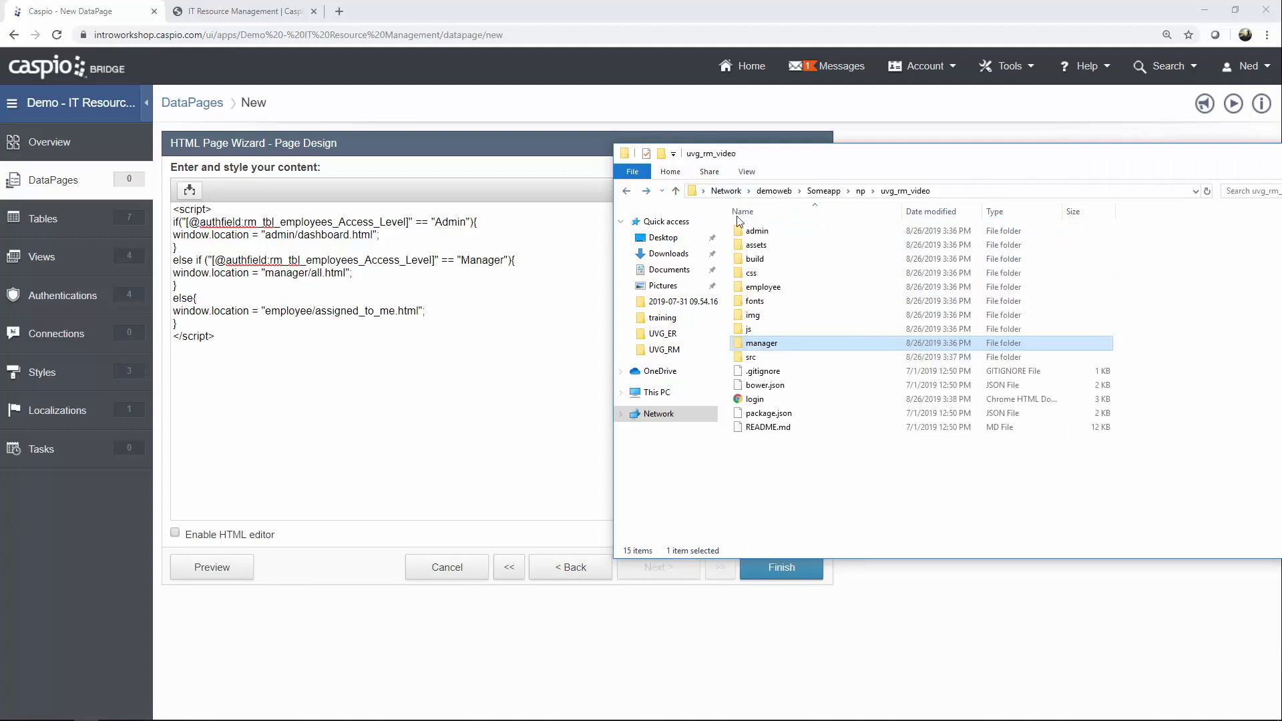
pyautogui.doubleClick(768, 292)
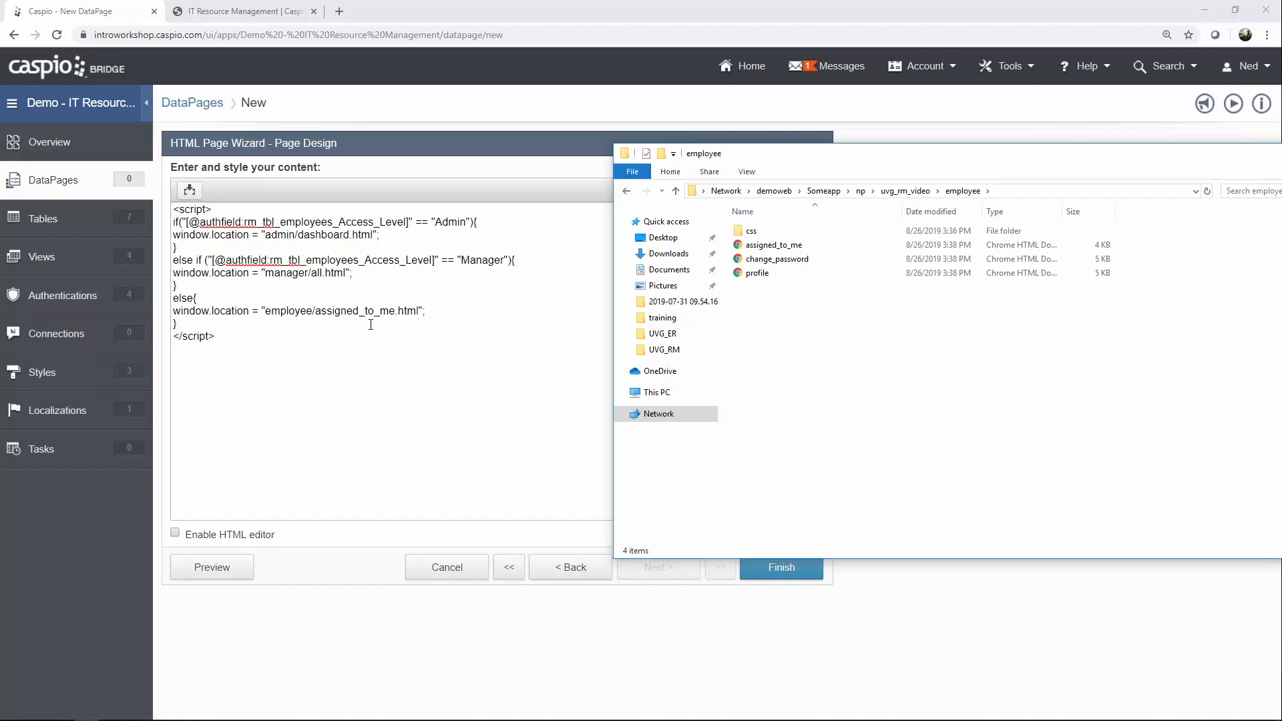
pyautogui.click(370, 324)
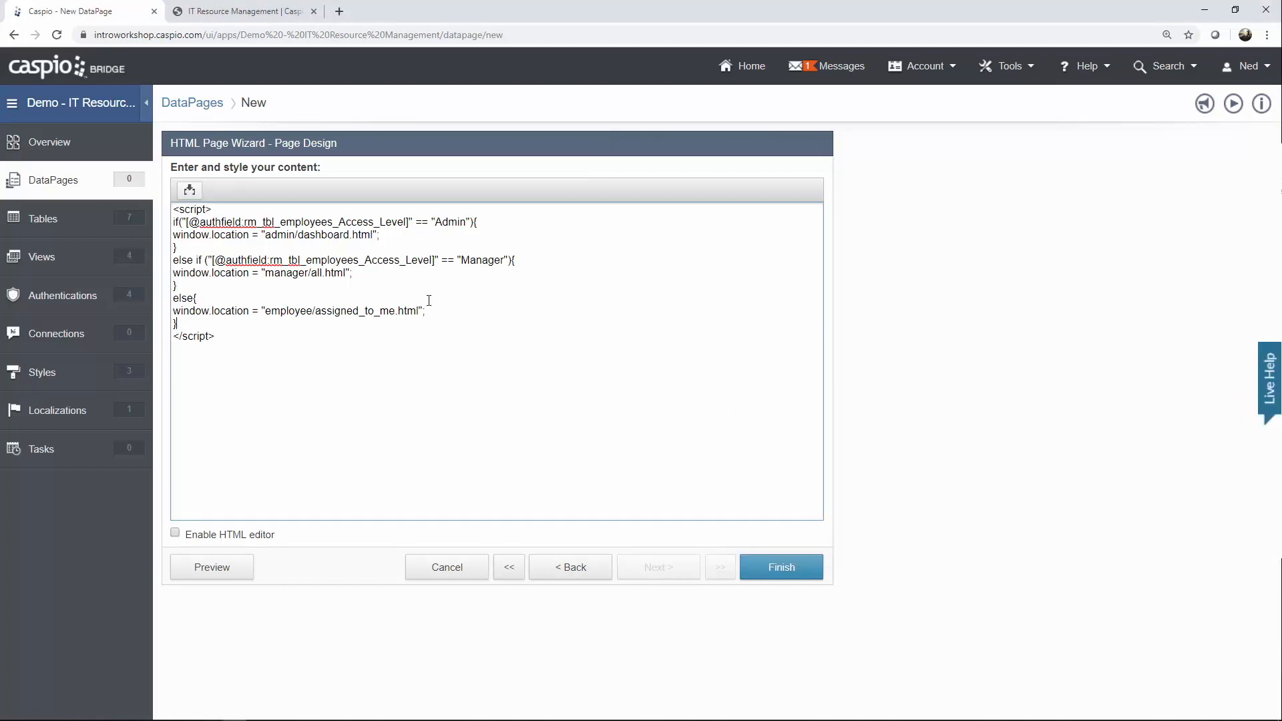
# Finish and save the Login Screen DataPage, glance at the site login page, and return to DataPages.
pyautogui.click(777, 567)
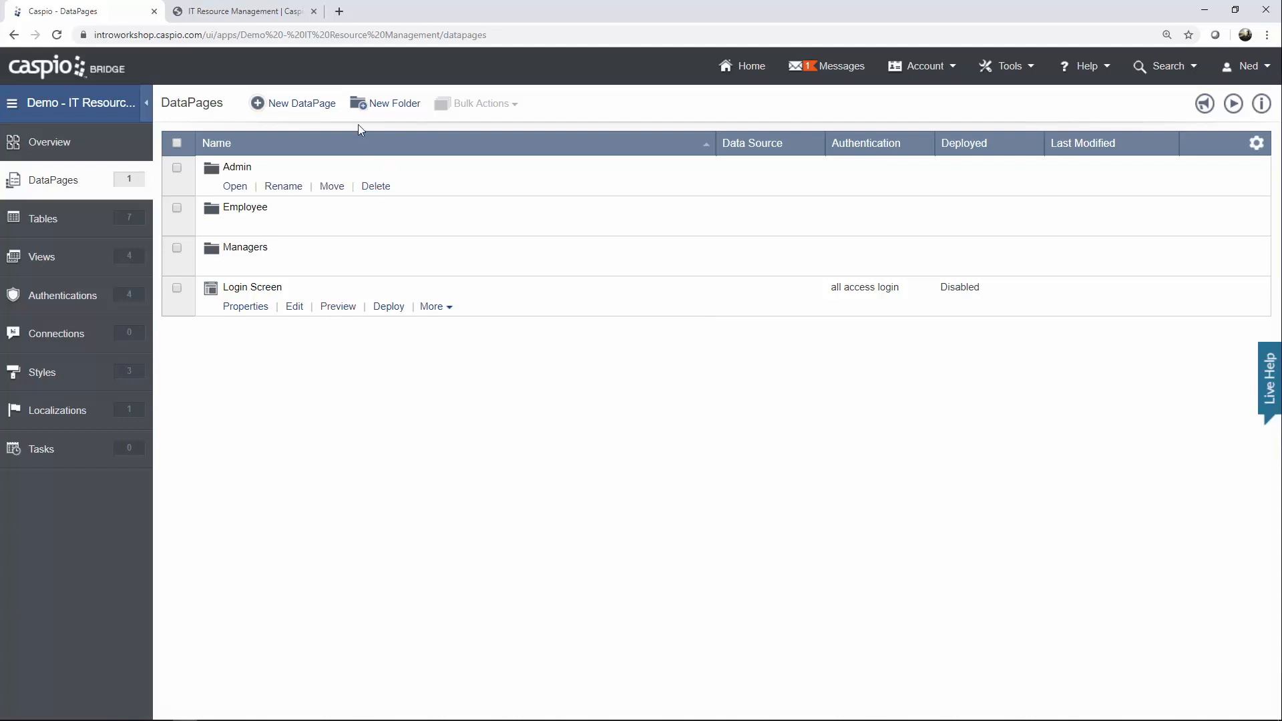
pyautogui.click(276, 20)
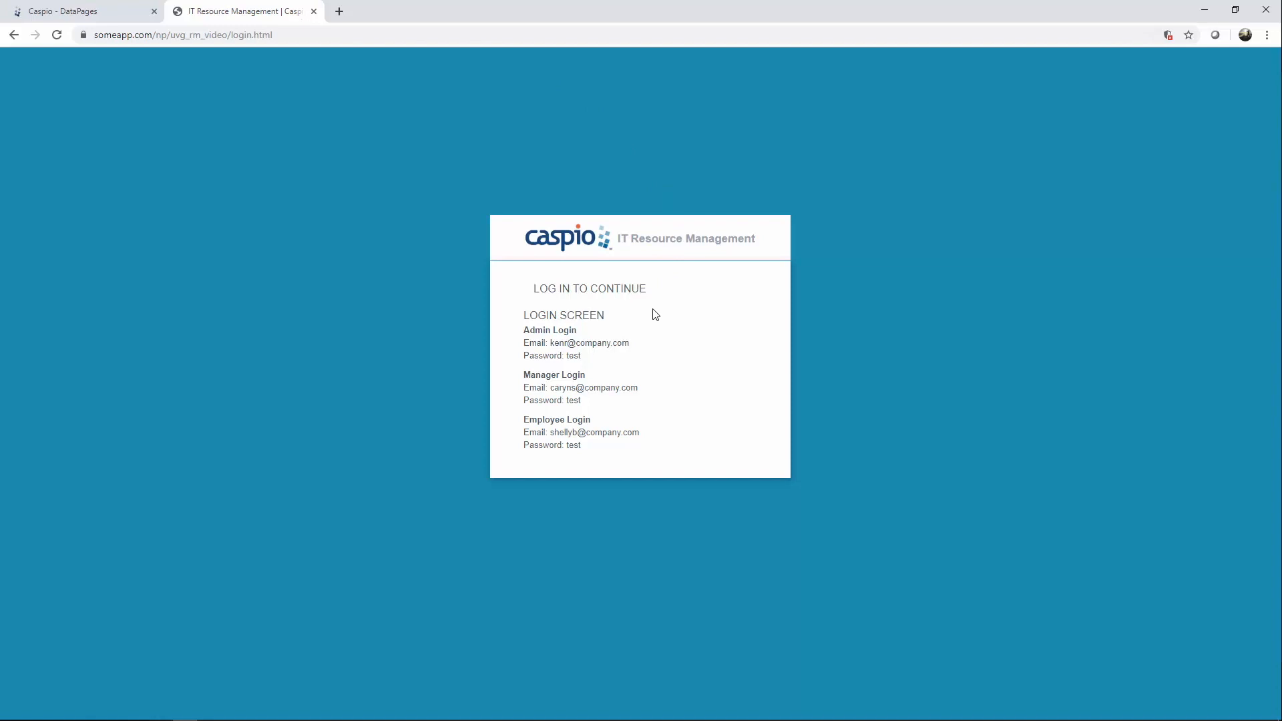
pyautogui.click(109, 13)
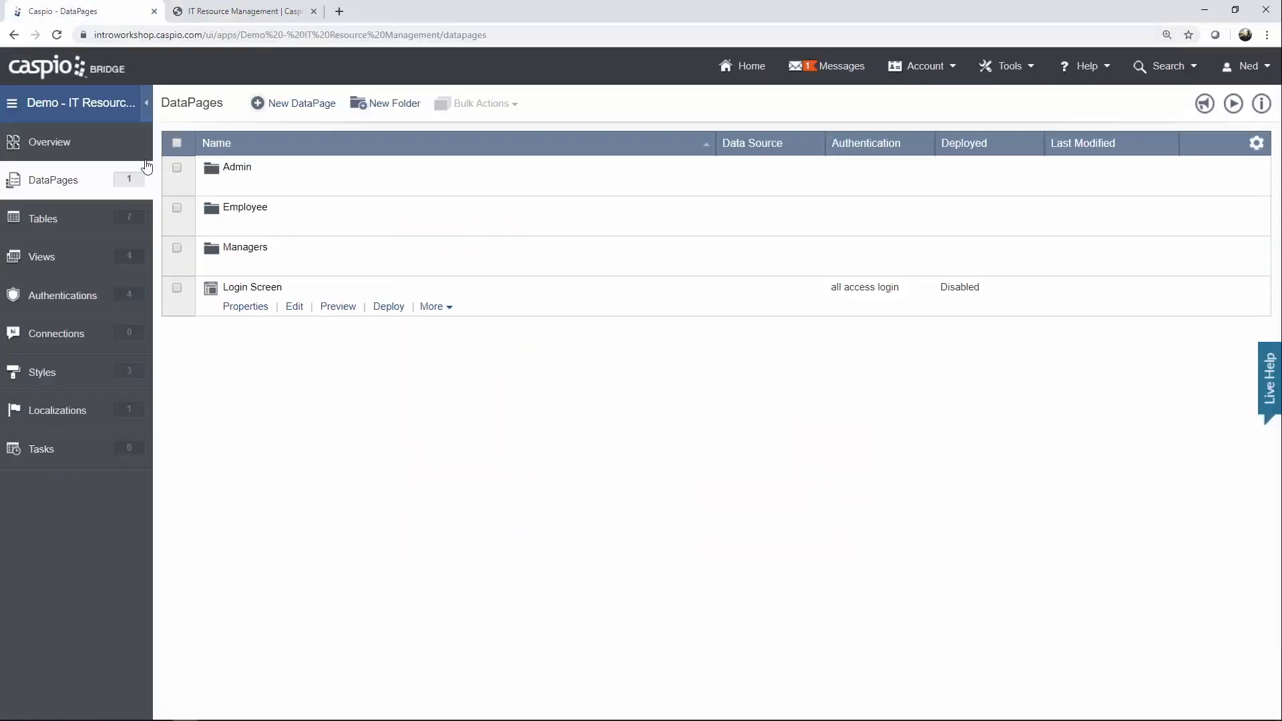
# Enable deployment for Login Screen and copy its embed code.
pyautogui.click(391, 311)
pyautogui.click(554, 223)
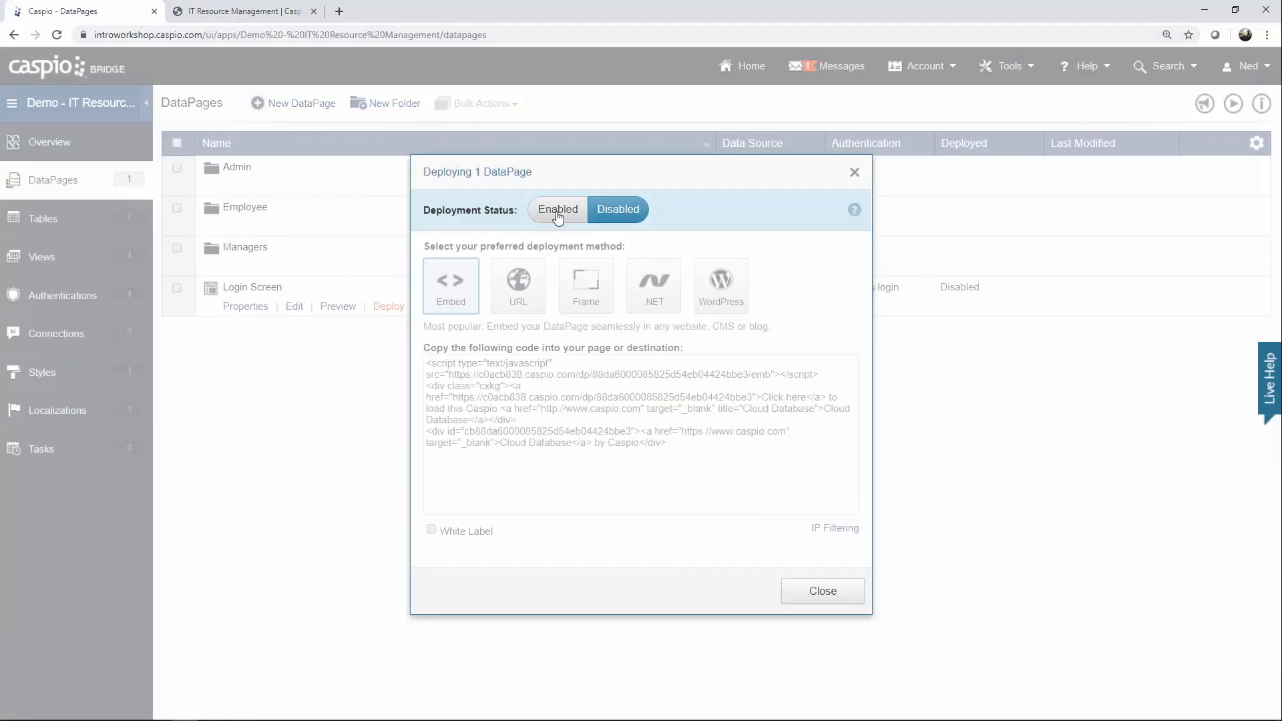
pyautogui.click(571, 396)
pyautogui.rightClick(570, 397)
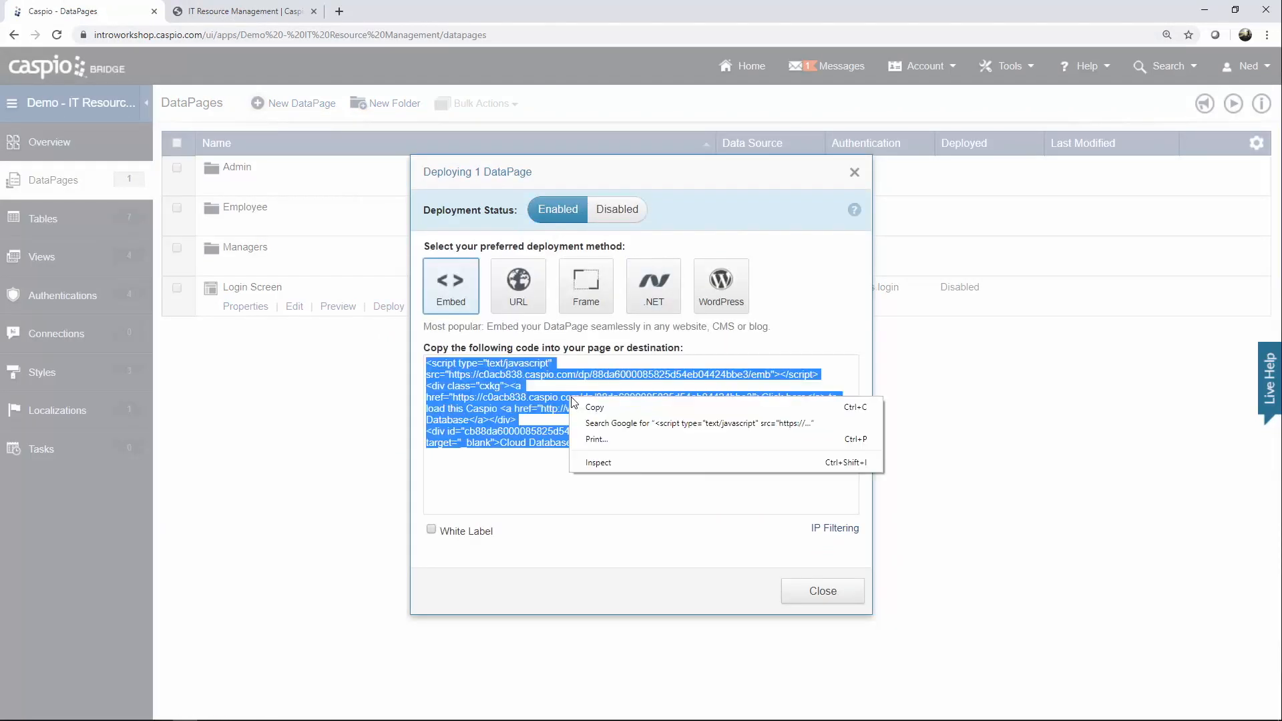
pyautogui.click(596, 410)
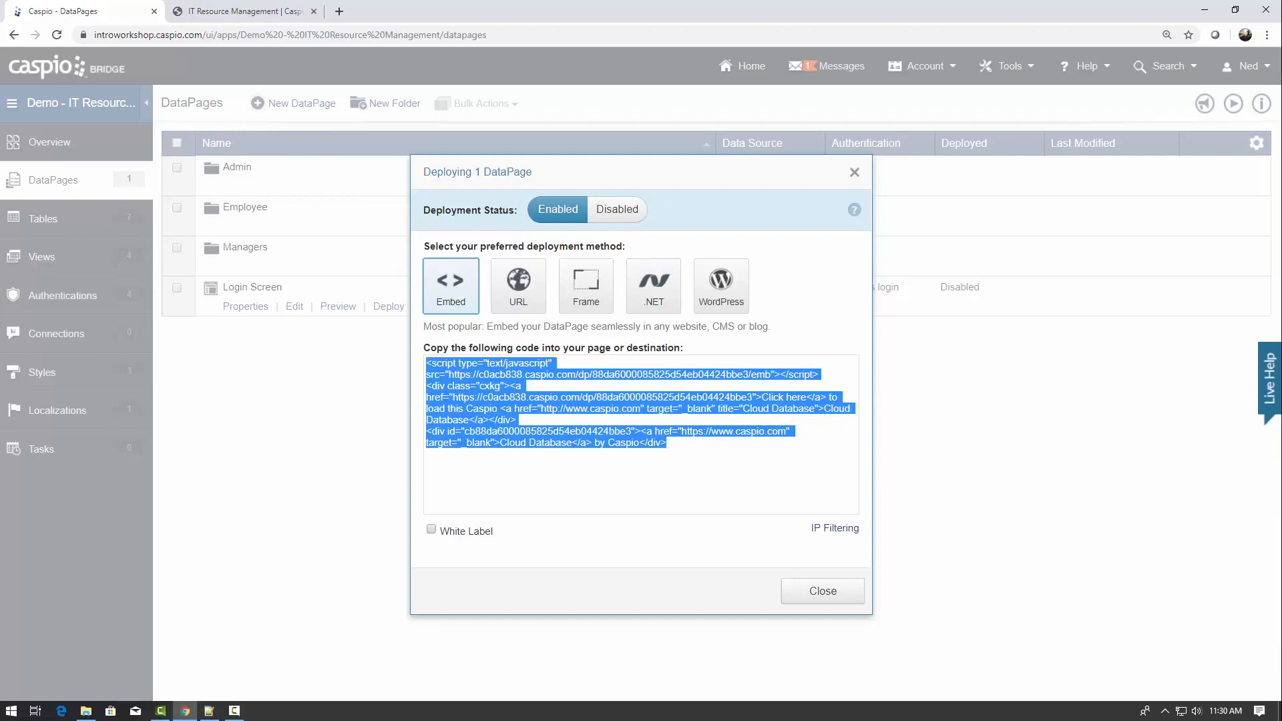
# Replace the LOGIN SCREEN text in login.html with the Caspio embed code and save it.
pyautogui.click(209, 710)
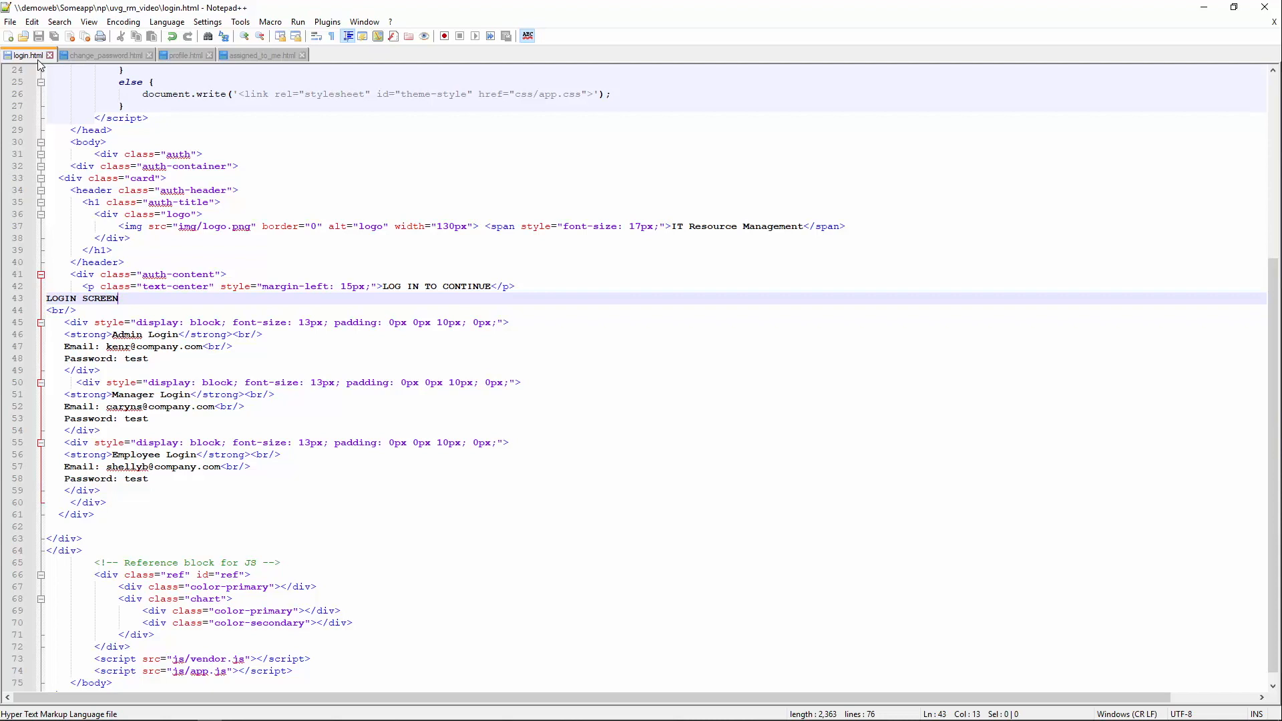
pyautogui.hotkey('shift', 'Left')
pyautogui.hotkey('shift', 'Left')
pyautogui.hotkey('shift', 'Left')
pyautogui.hotkey('shift', 'Left')
pyautogui.hotkey('shift', 'Left')
pyautogui.hotkey('shift', 'Home')
pyautogui.hotkey('ctrl', 'v')
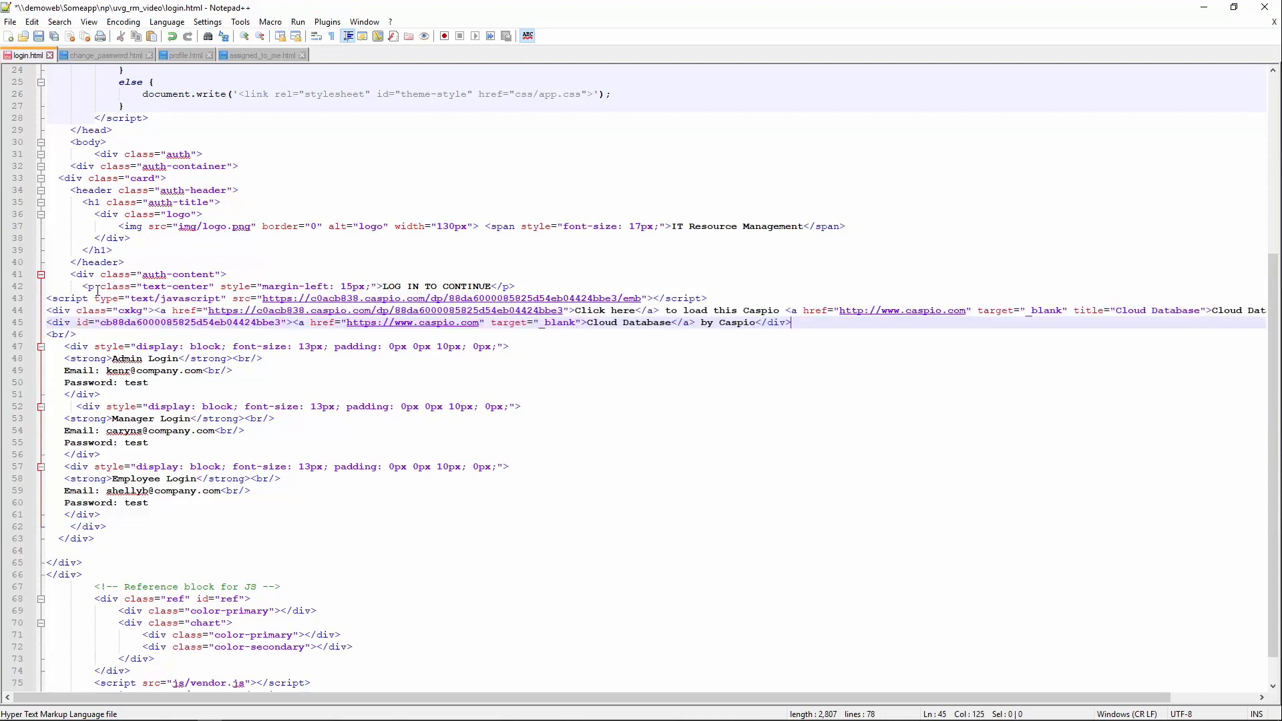
pyautogui.hotkey('ctrl', 's')
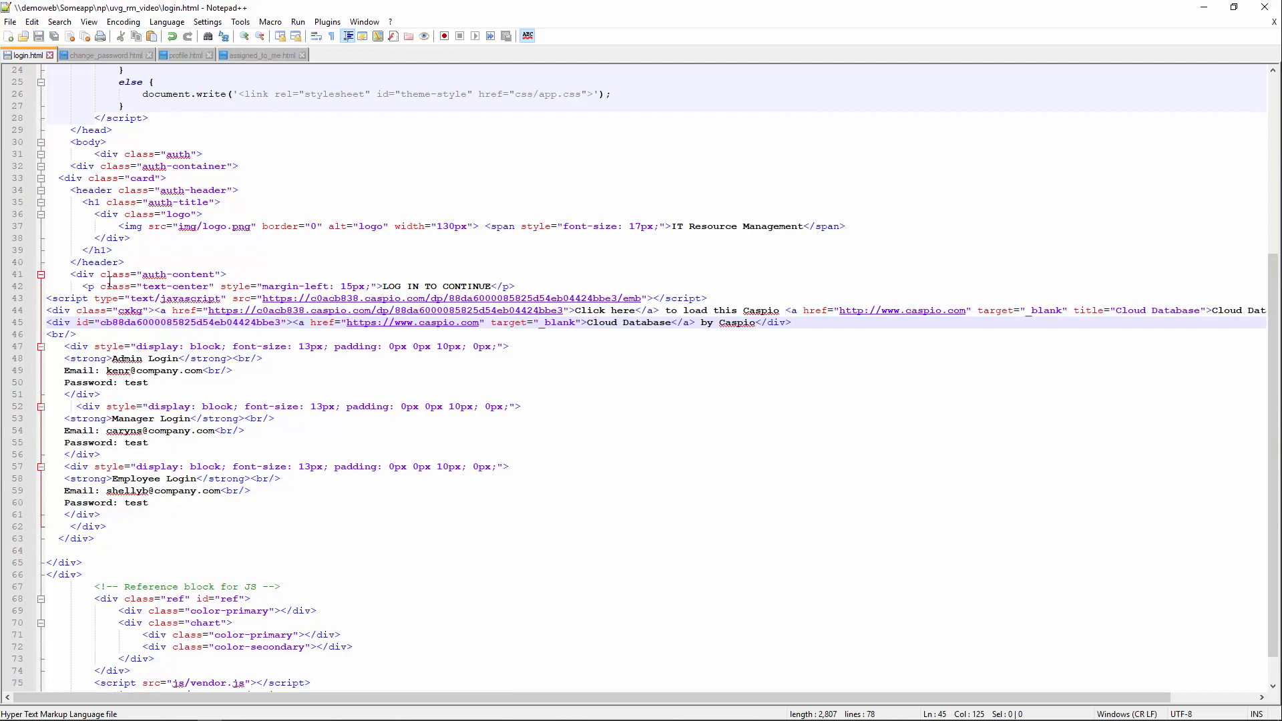
pyautogui.click(1204, 8)
pyautogui.click(243, 11)
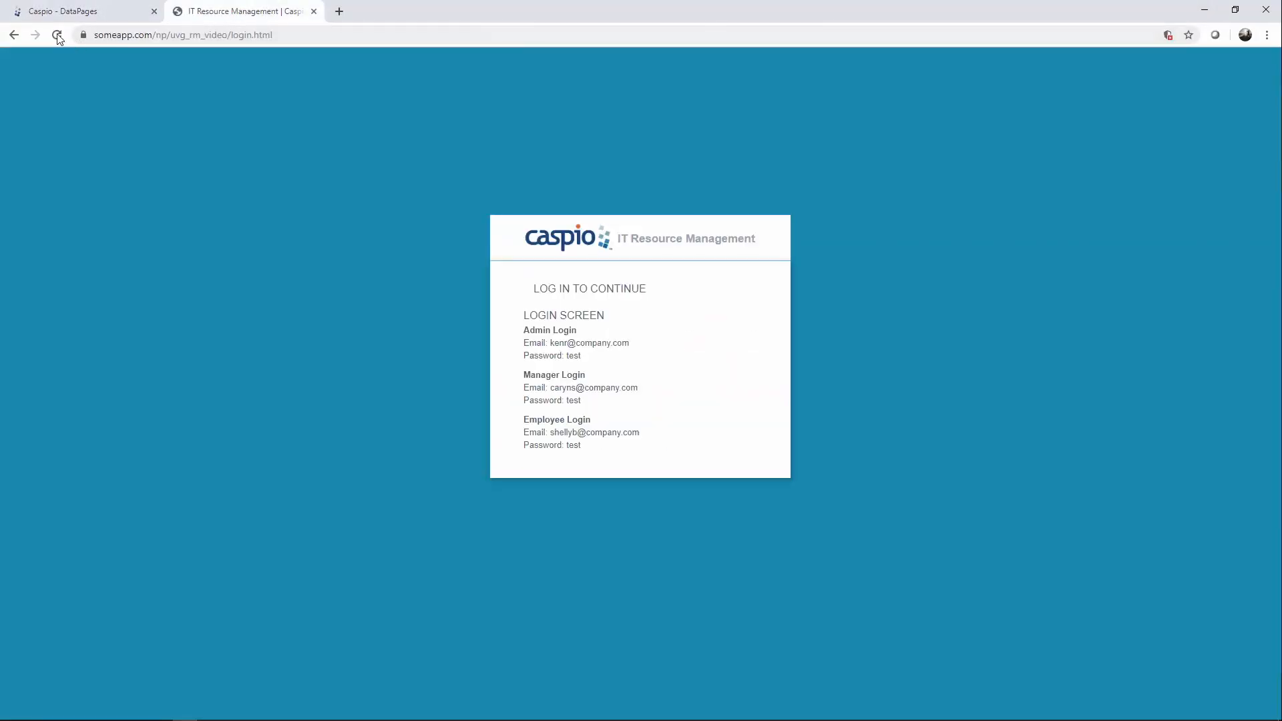
# Reload the login page and sign in with the employee account's e-mail and password.
pyautogui.click(57, 36)
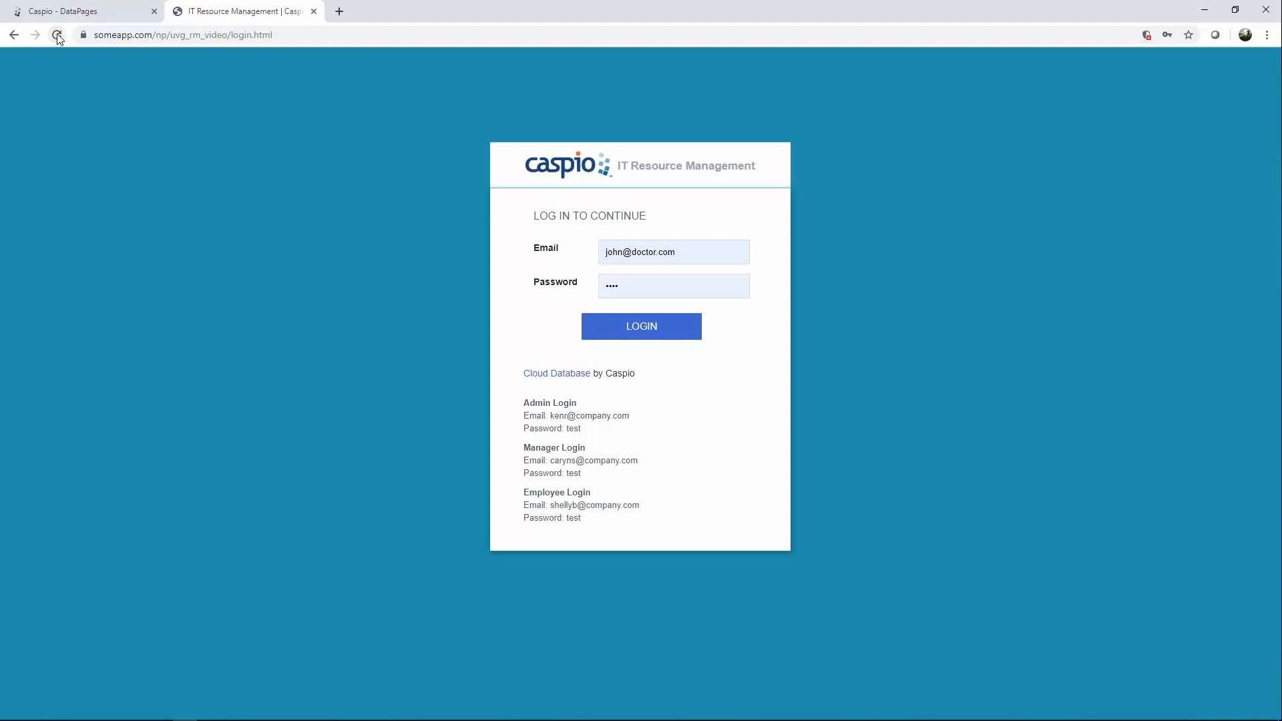
pyautogui.click(687, 252)
pyautogui.write('shell')
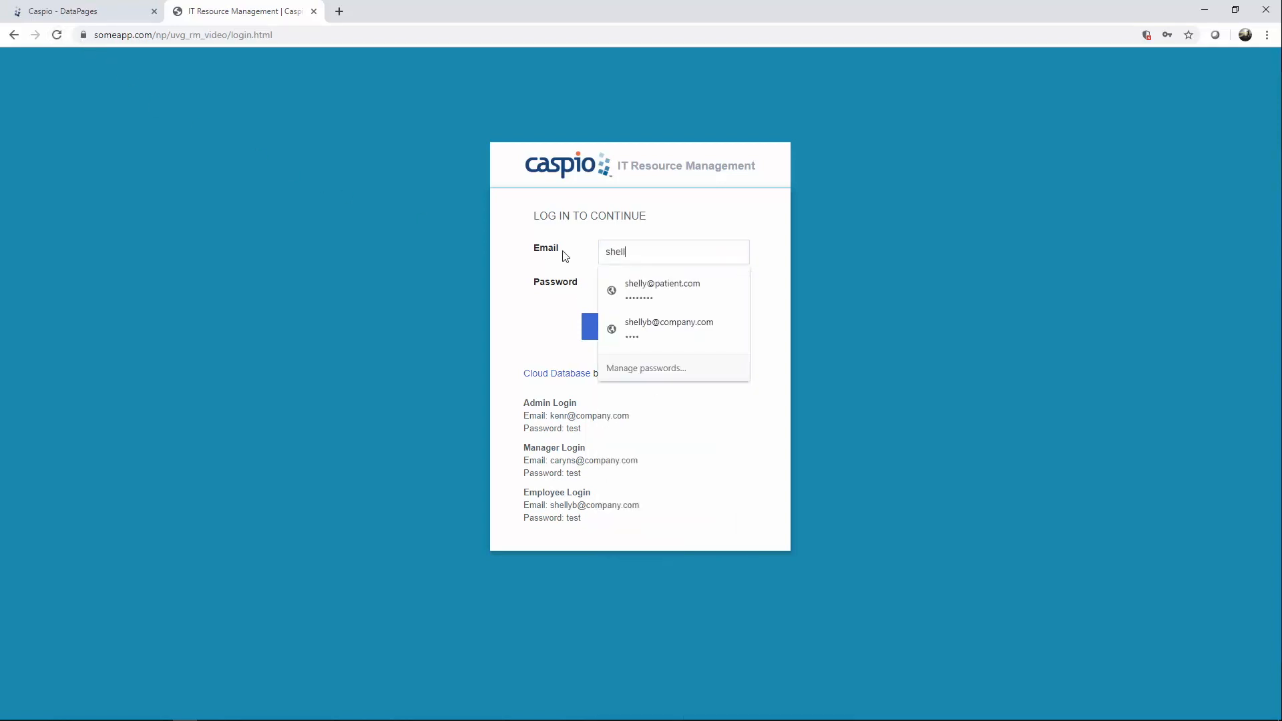
pyautogui.write('yb@company.com')
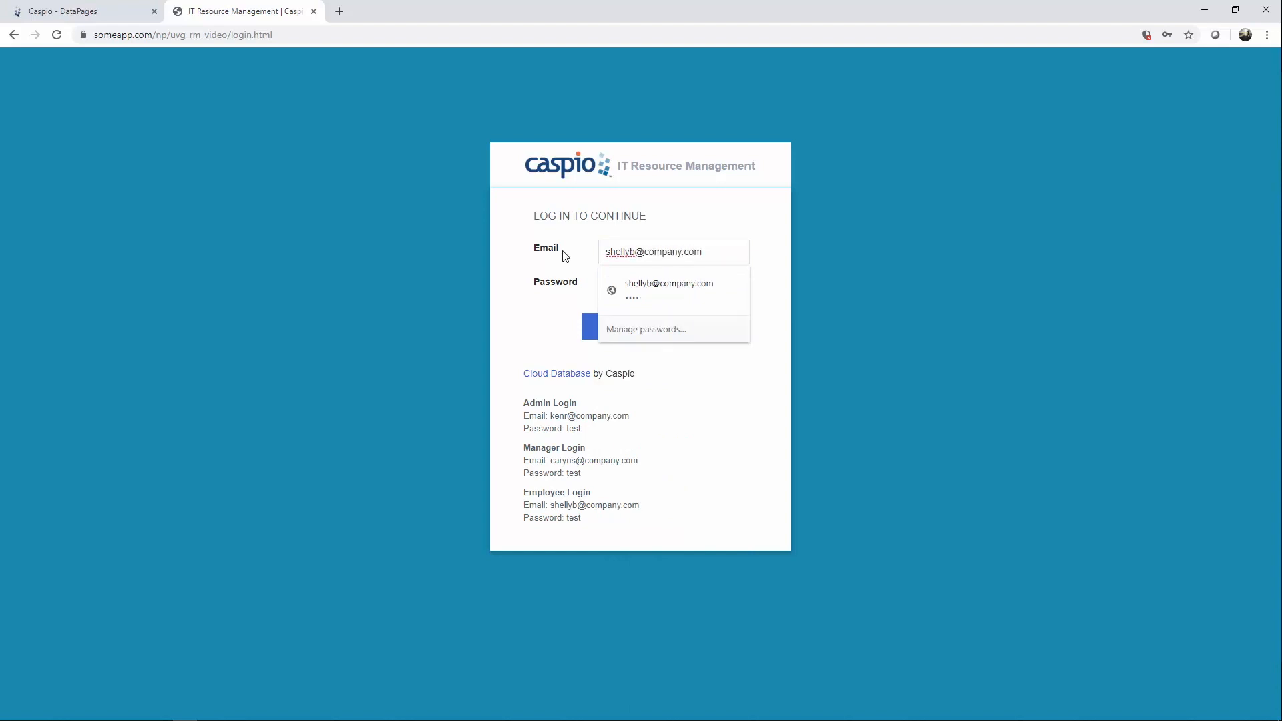
pyautogui.press('Tab')
pyautogui.write('test')
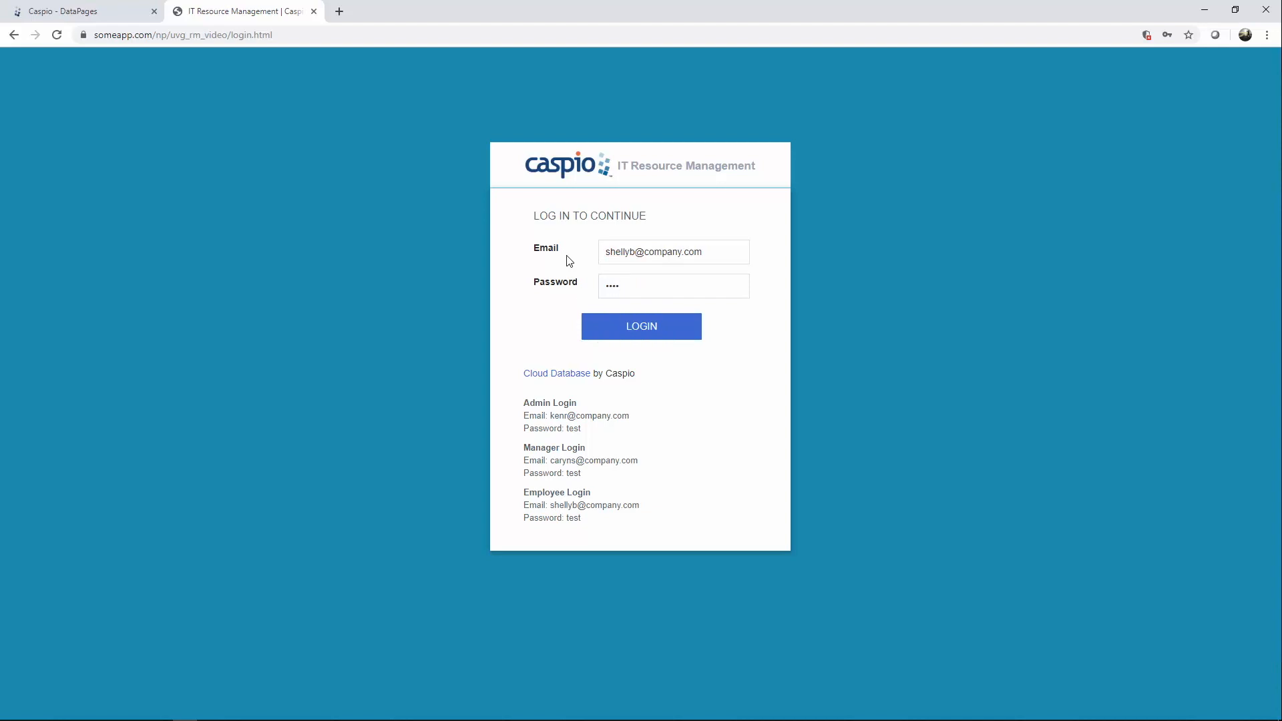
pyautogui.click(641, 328)
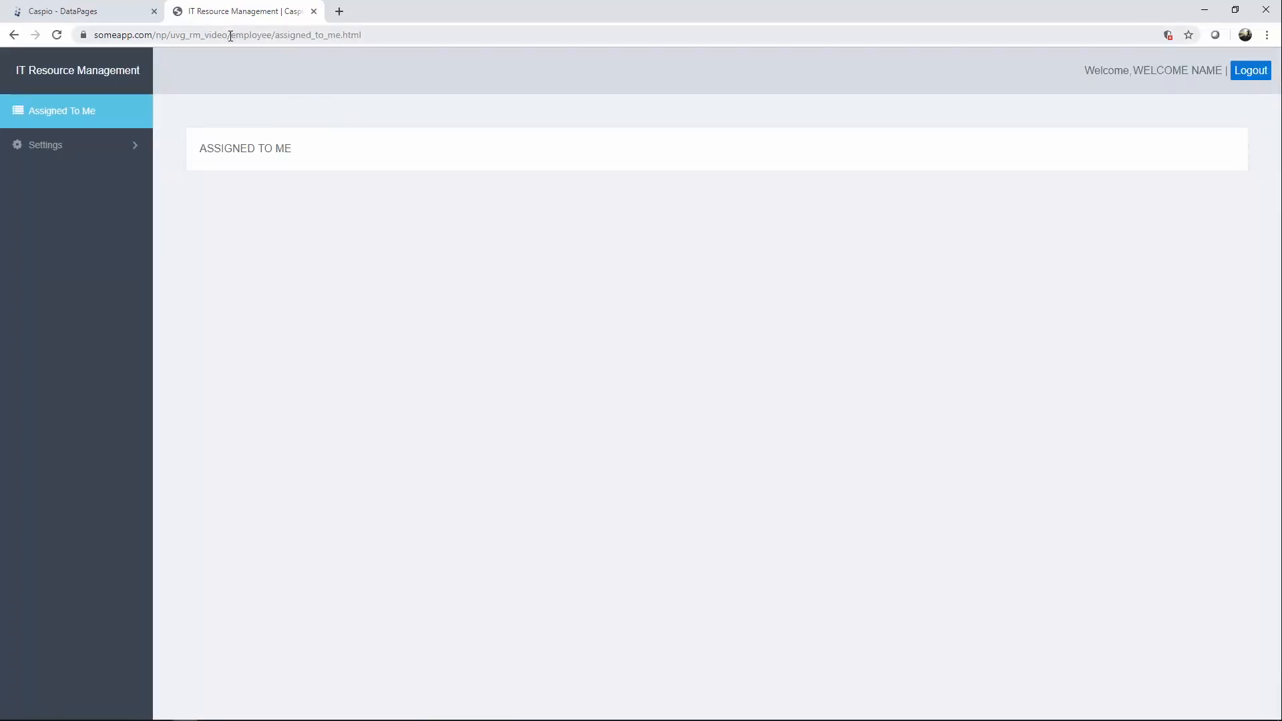
# Highlight the employee folder in the URL, expand Settings, and return to the Caspio DataPages tab.
pyautogui.moveTo(230, 35); pyautogui.dragTo(430, 35)
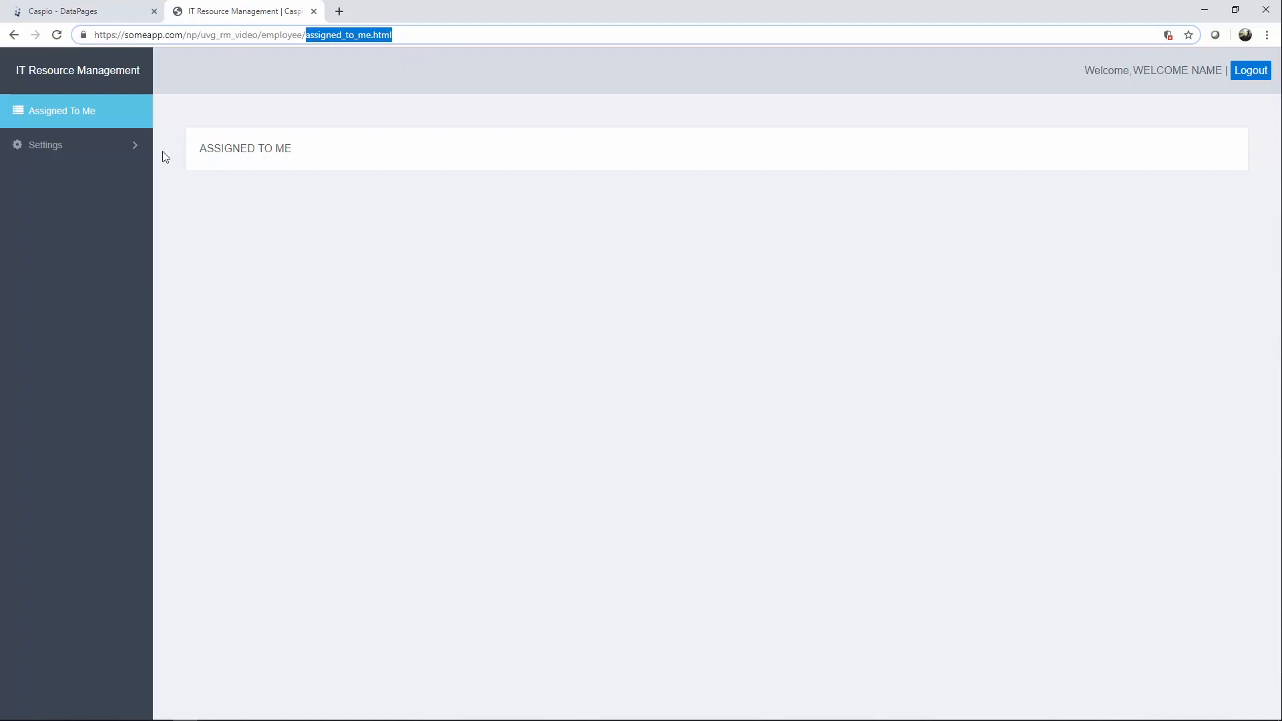
pyautogui.click(129, 155)
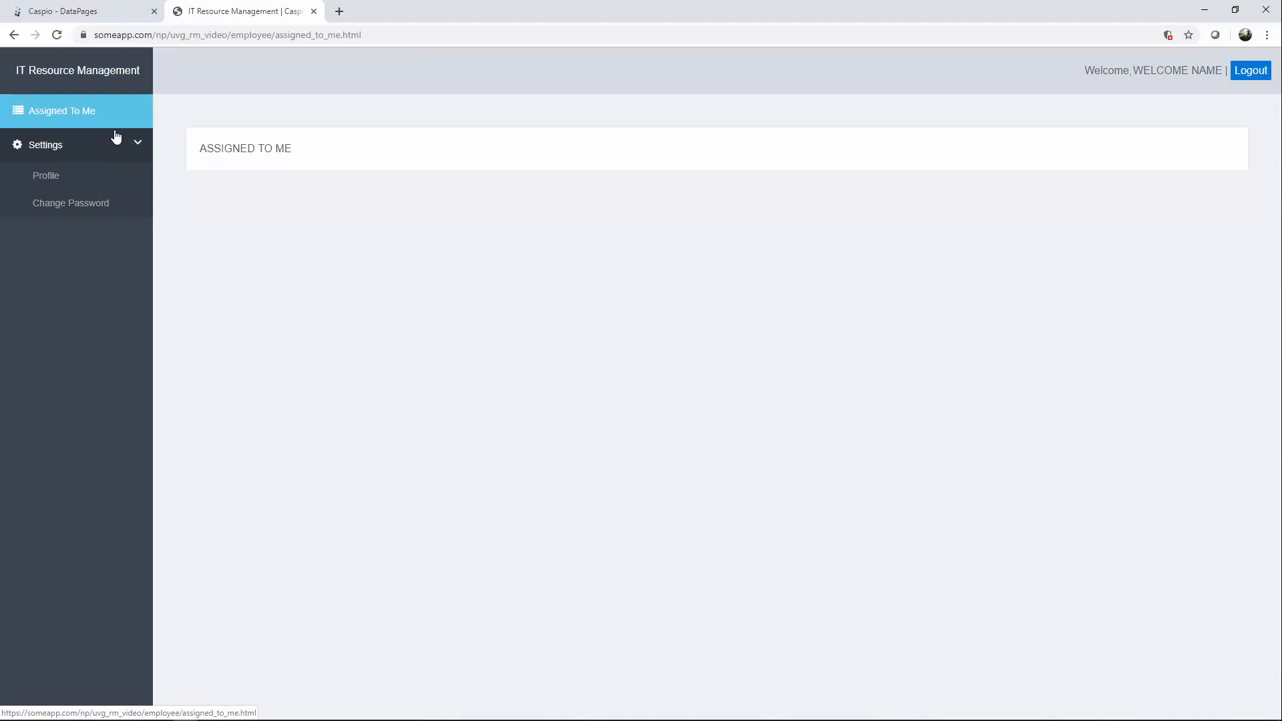
pyautogui.click(114, 17)
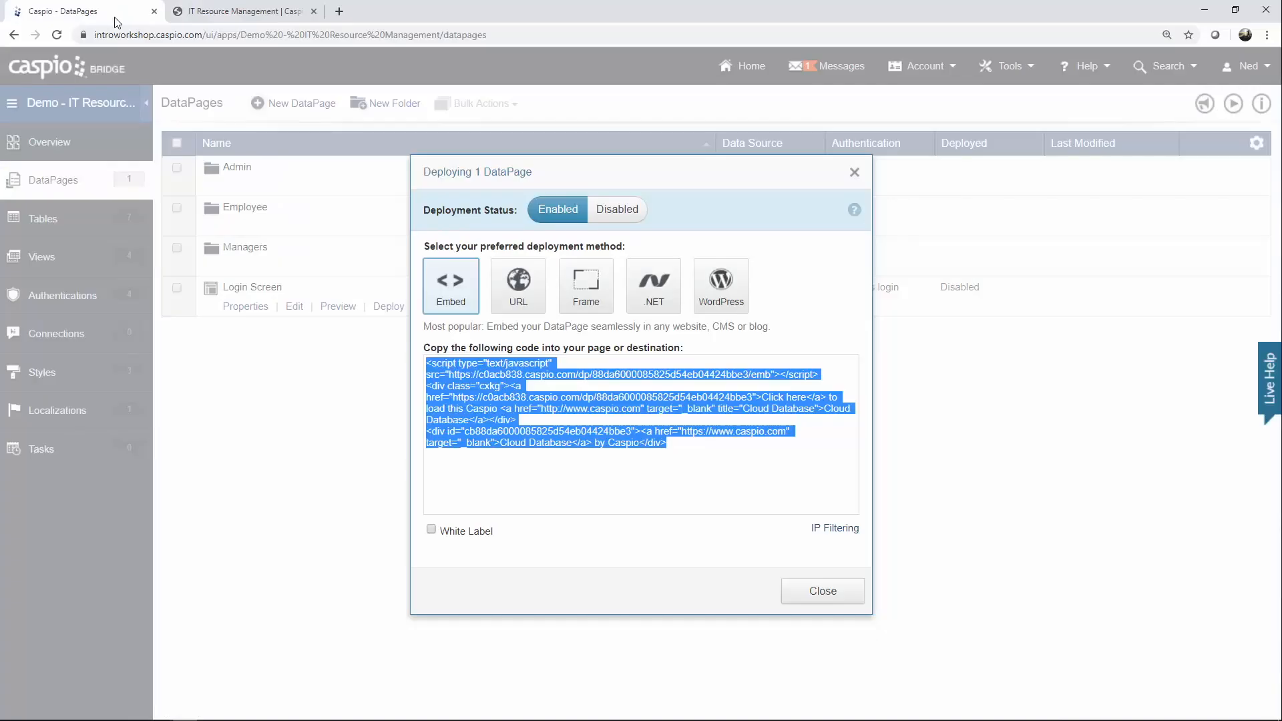
# Close the deployment dialog and start a new HTML DataPage named 'Welcome Name'.
pyautogui.click(794, 590)
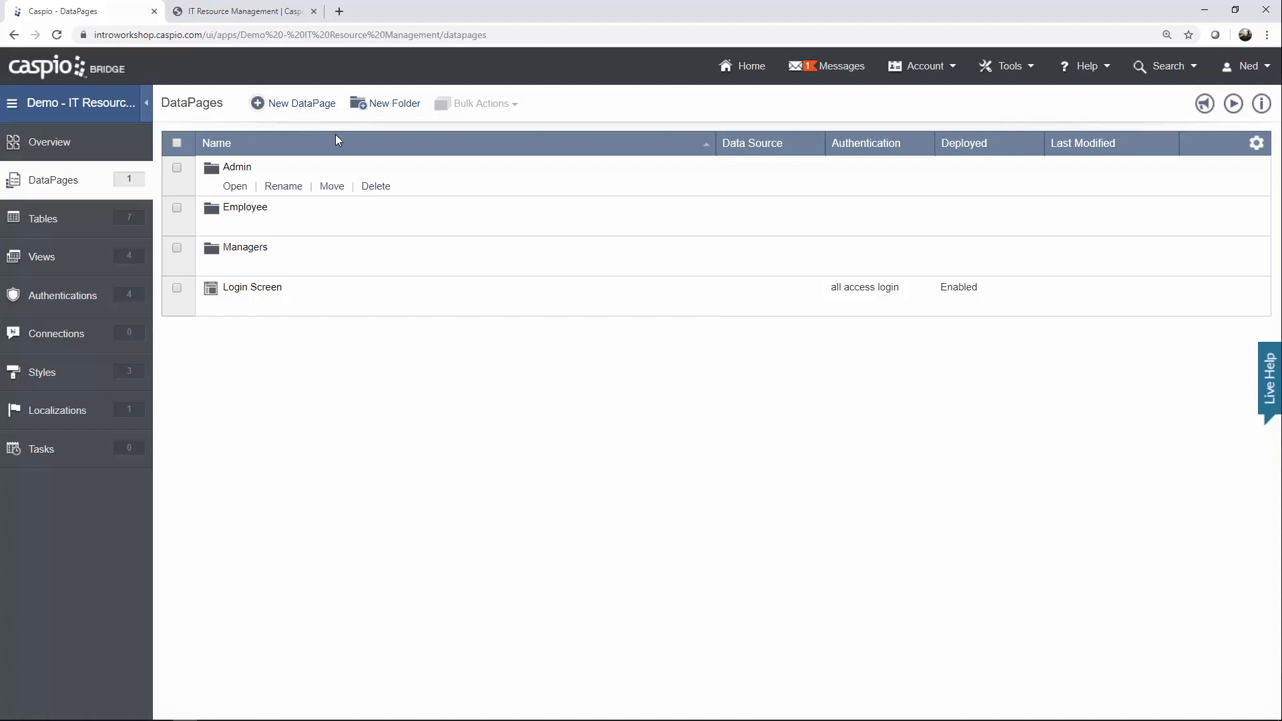
pyautogui.click(307, 107)
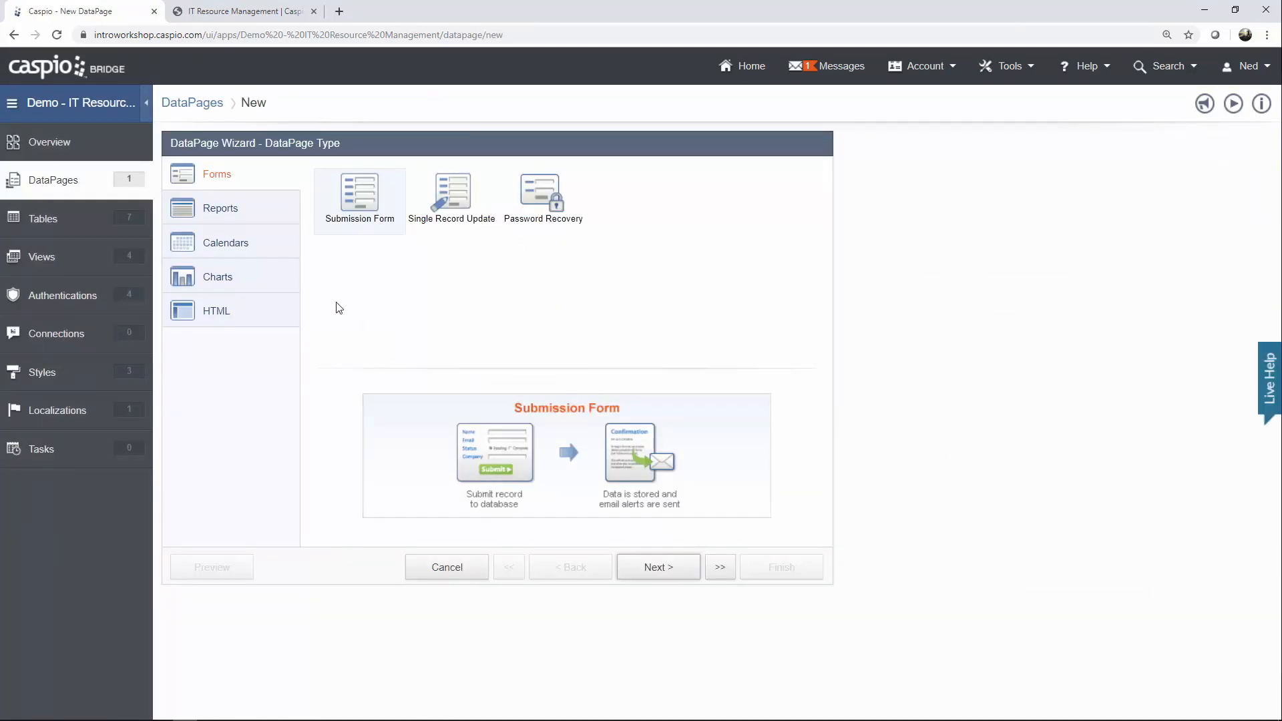
pyautogui.click(277, 319)
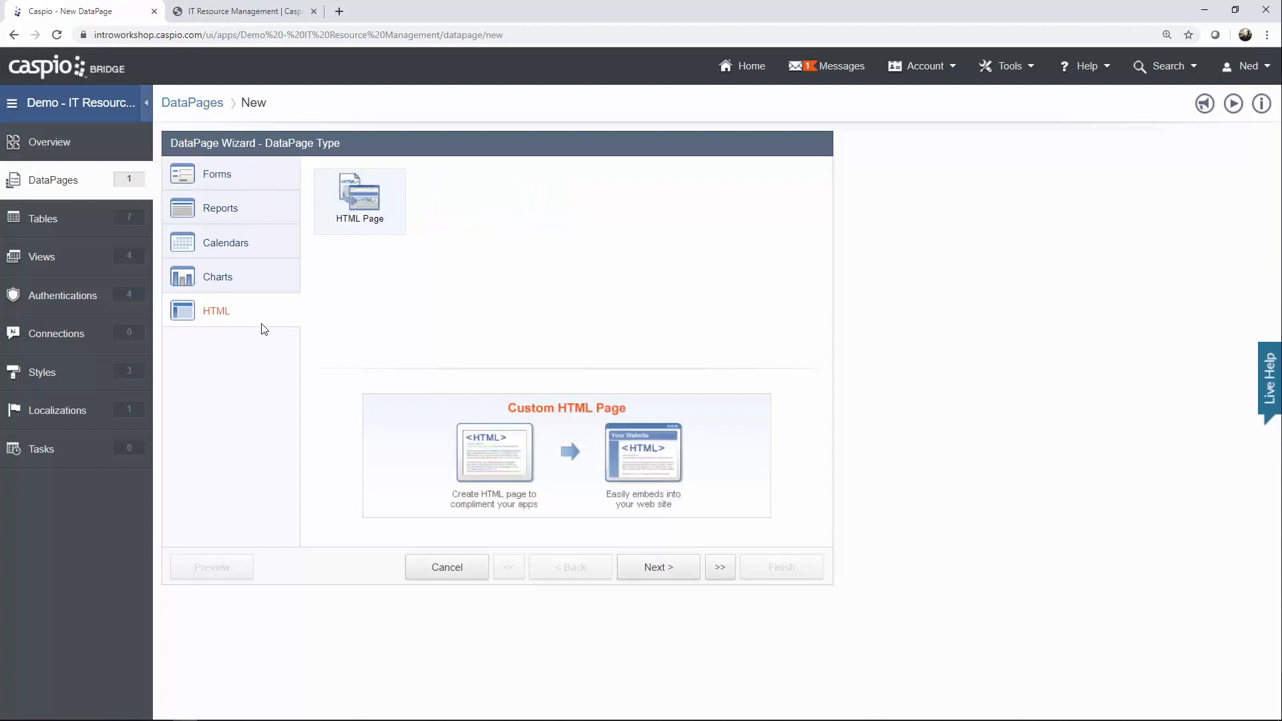
pyautogui.click(630, 568)
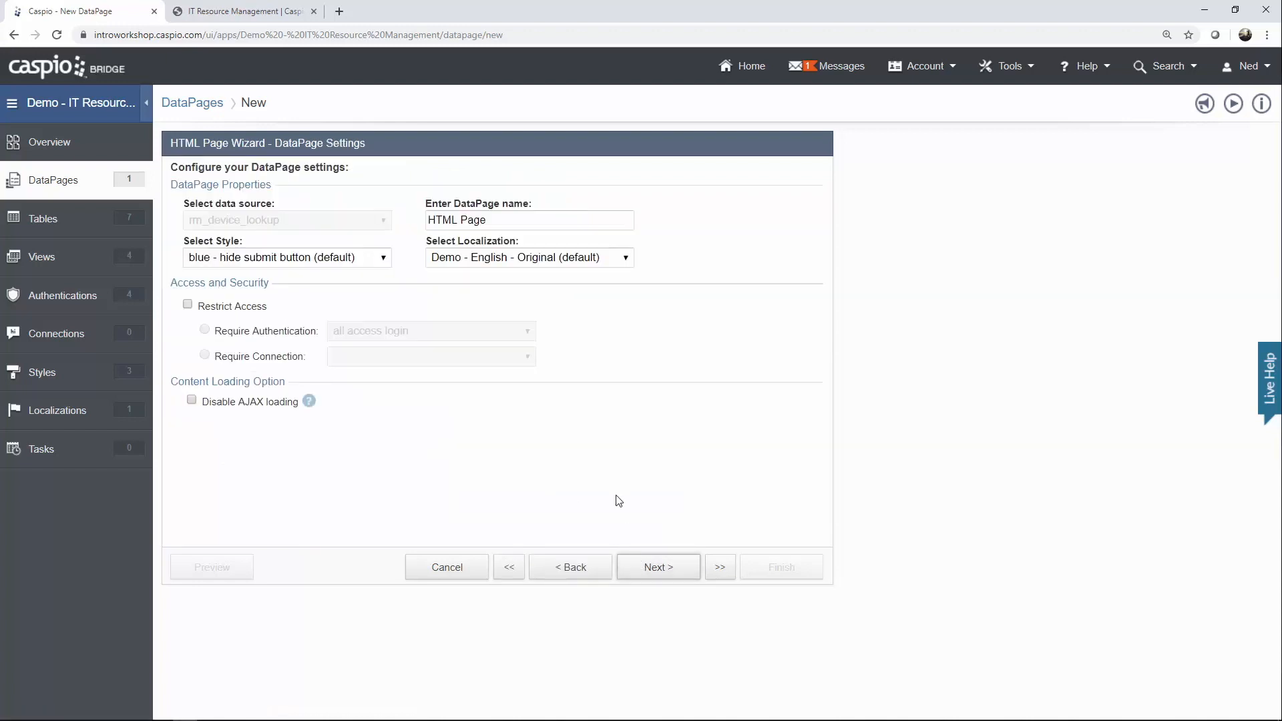
pyautogui.click(461, 220)
pyautogui.hotkey('ctrl', 'a')
pyautogui.write('We')
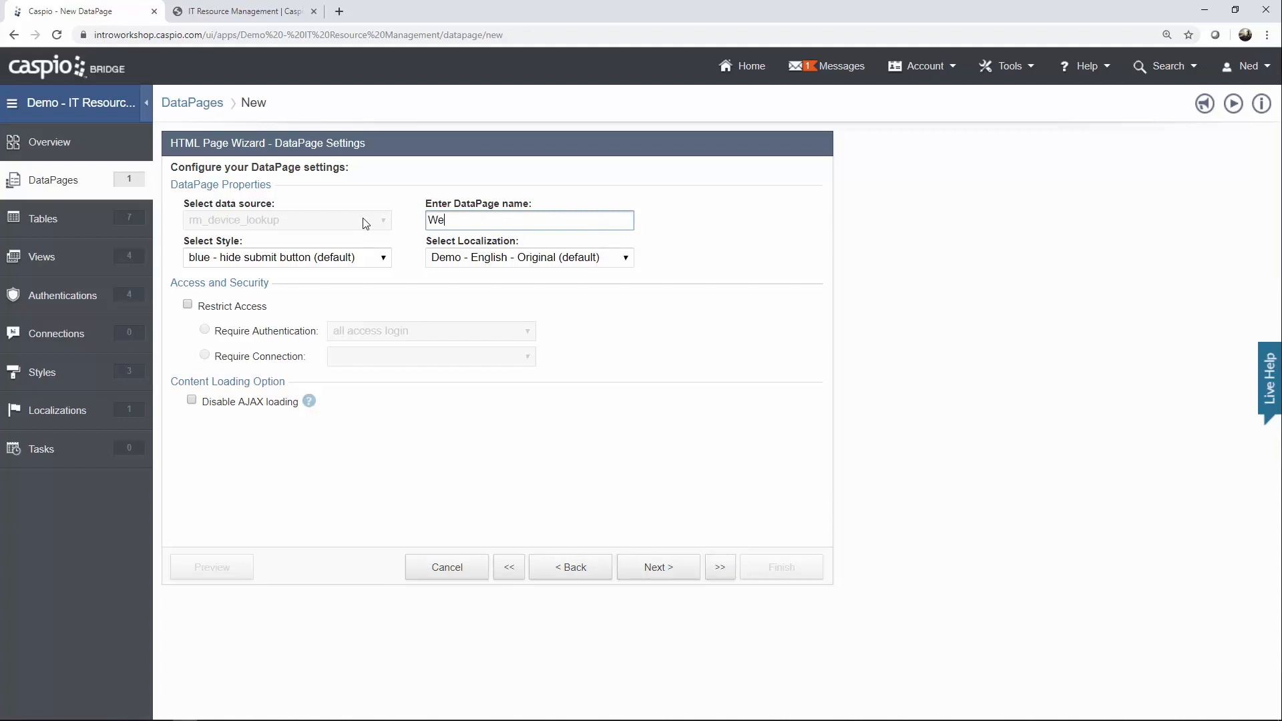
pyautogui.write('lcome Name')
# Set Blue style and English localization, and restrict access to logged-in users.
pyautogui.click(355, 257)
pyautogui.click(262, 288)
pyautogui.click(482, 261)
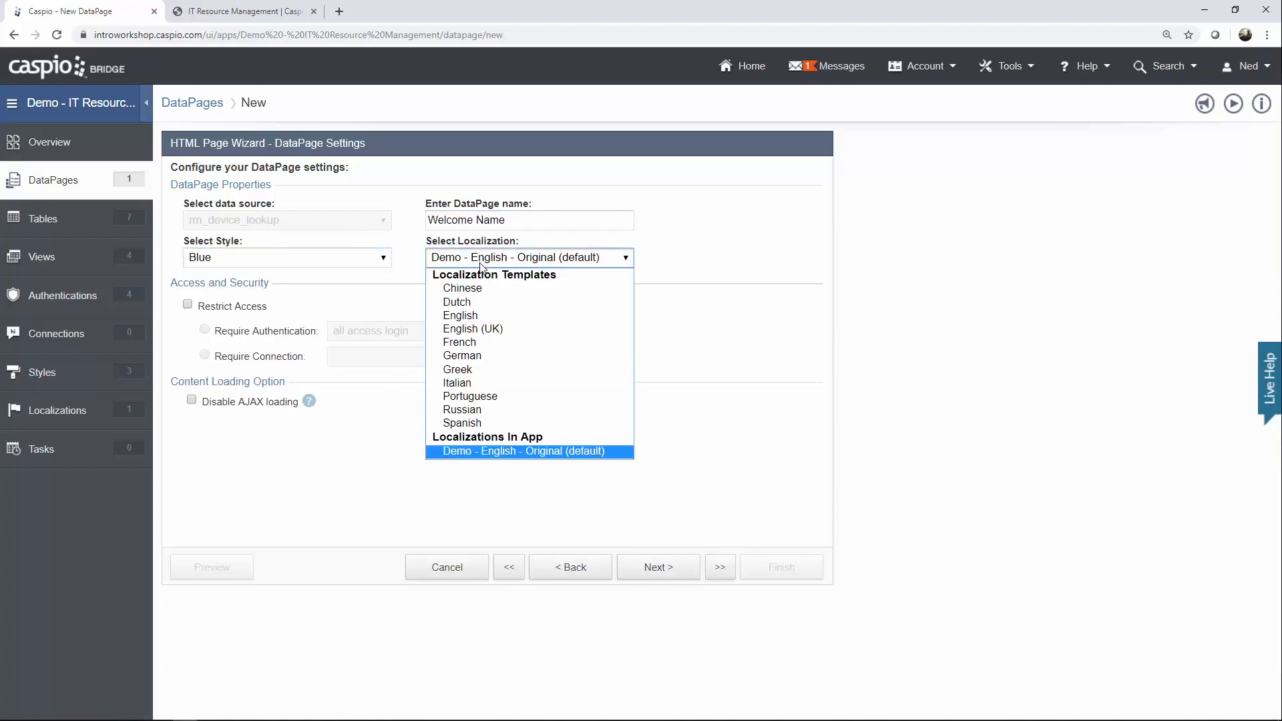
pyautogui.click(475, 315)
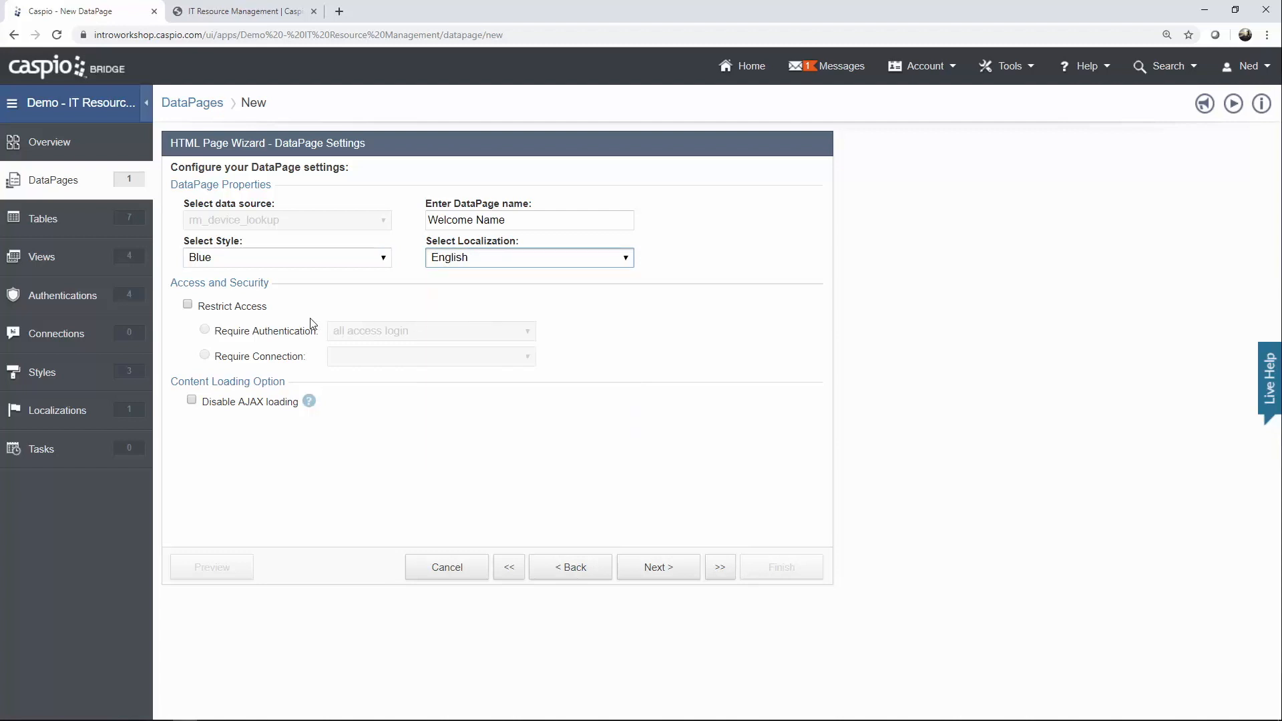
pyautogui.click(229, 308)
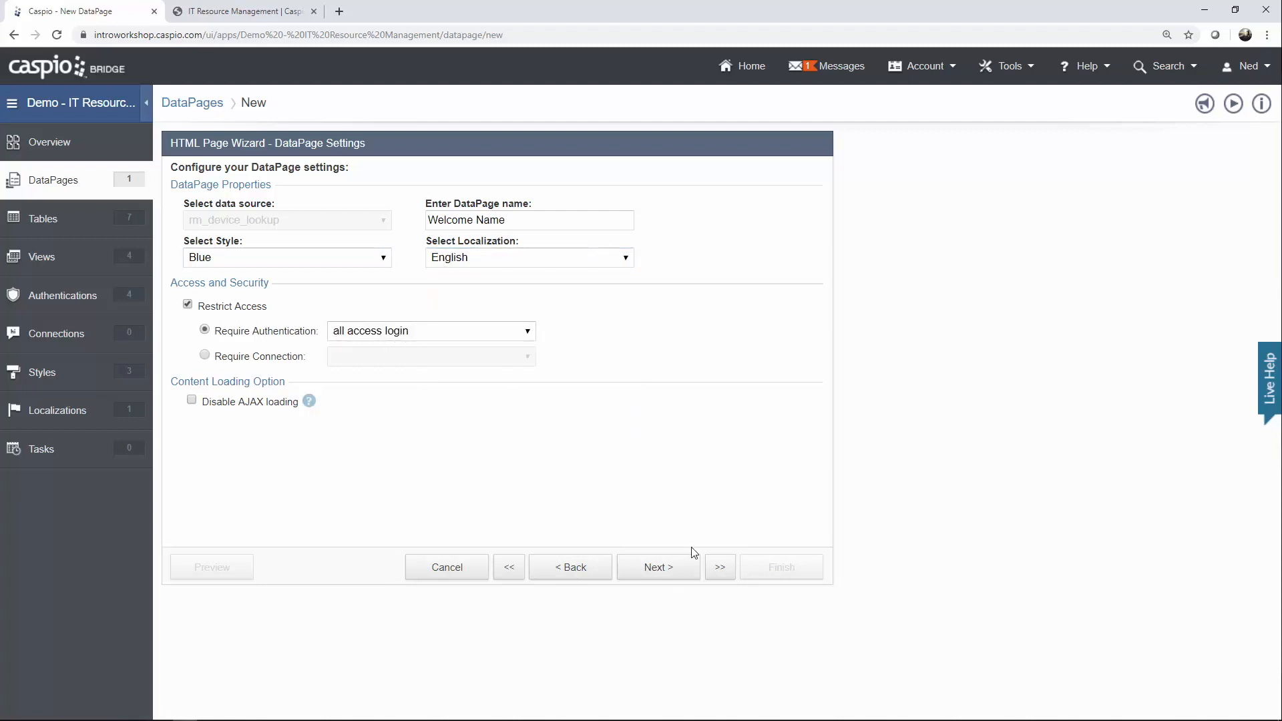
pyautogui.click(668, 566)
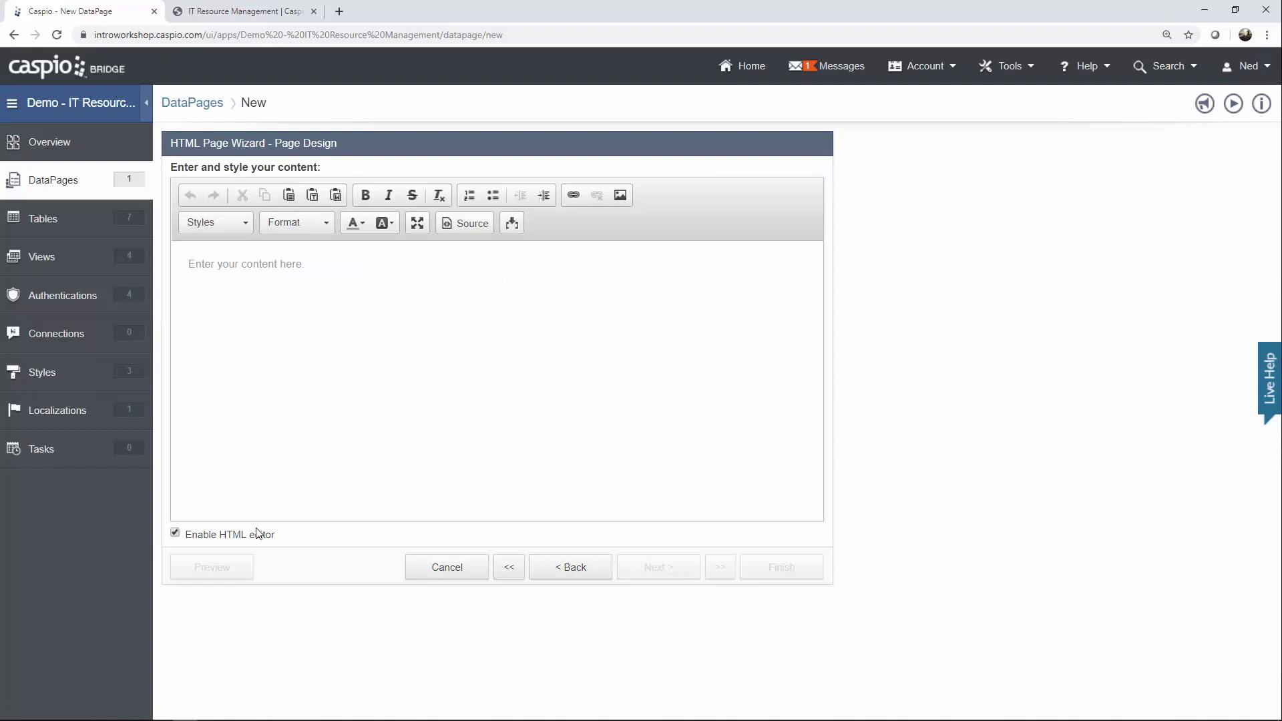
# Insert the employee's Full_Name authentication field into the page and finish the DataPage.
pyautogui.click(219, 537)
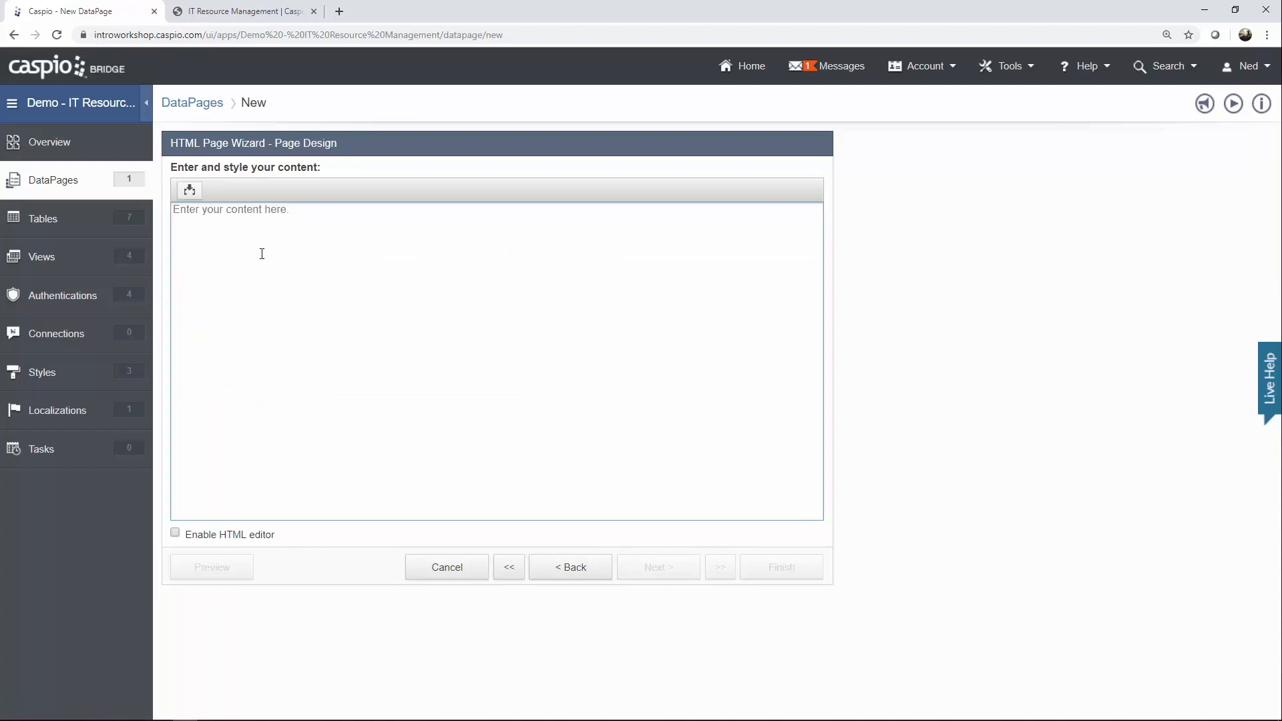
pyautogui.click(189, 191)
pyautogui.click(216, 217)
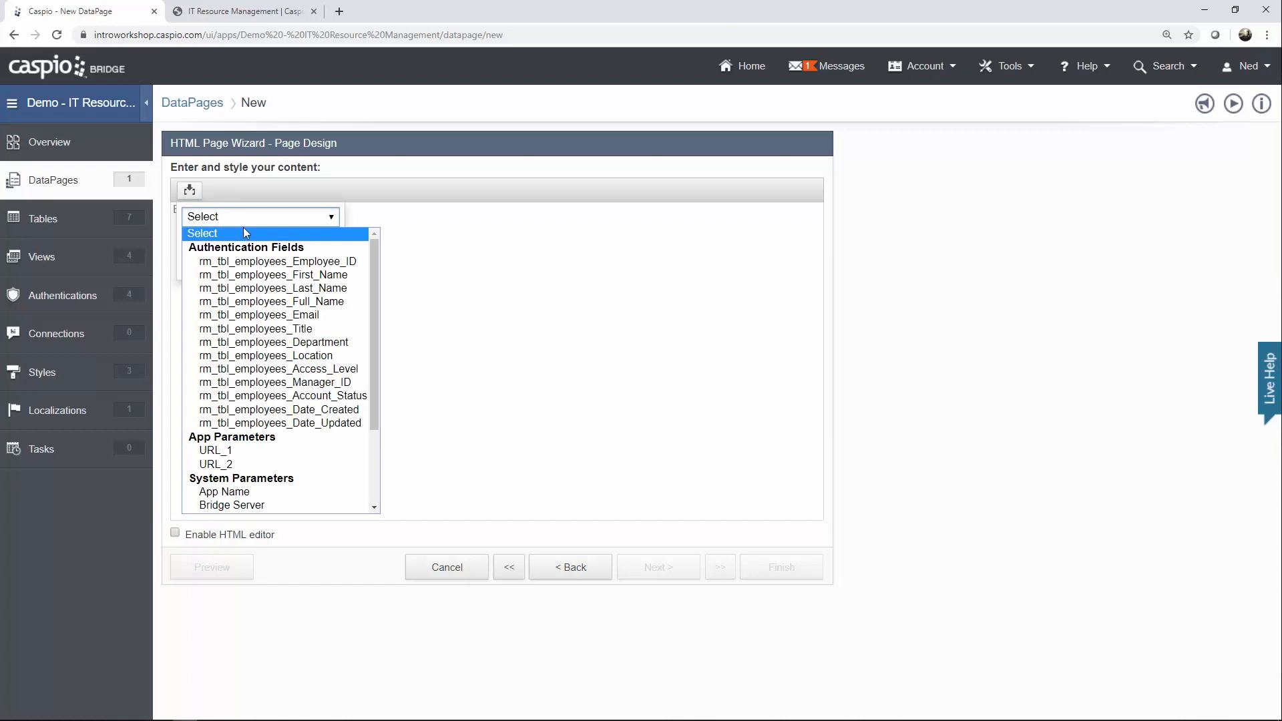
pyautogui.click(314, 301)
pyautogui.click(274, 266)
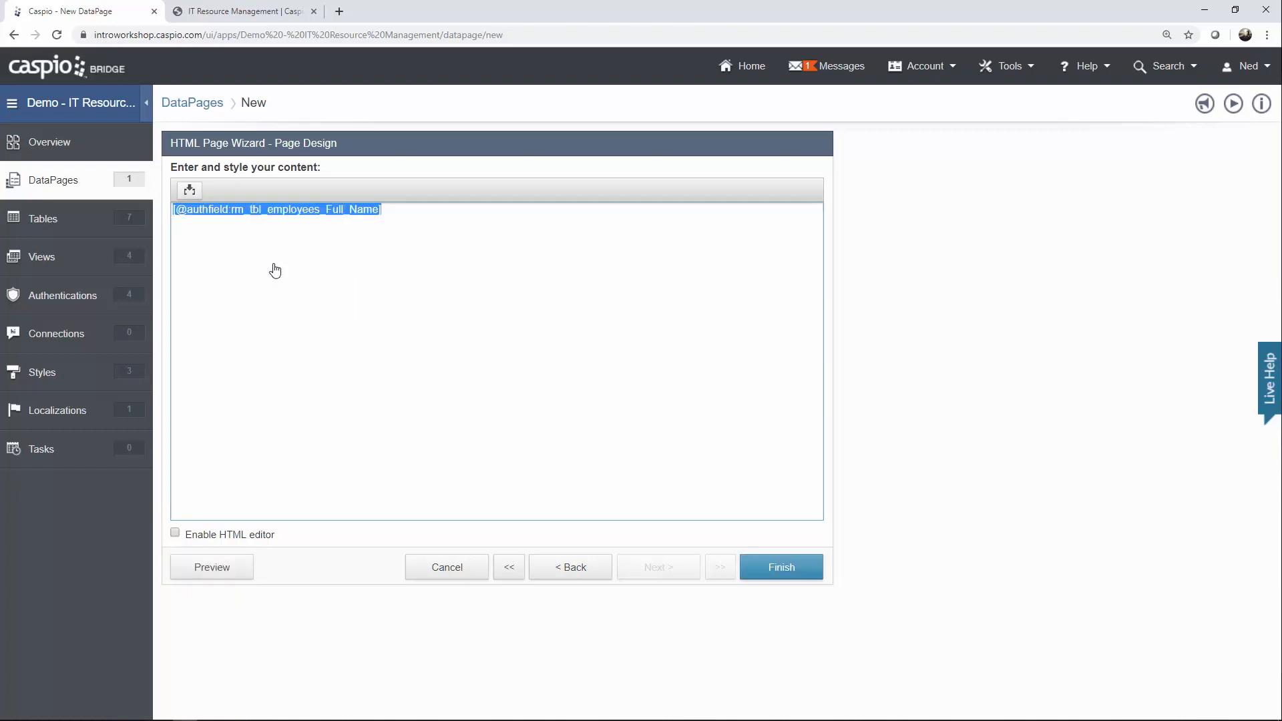
pyautogui.click(339, 257)
pyautogui.click(783, 570)
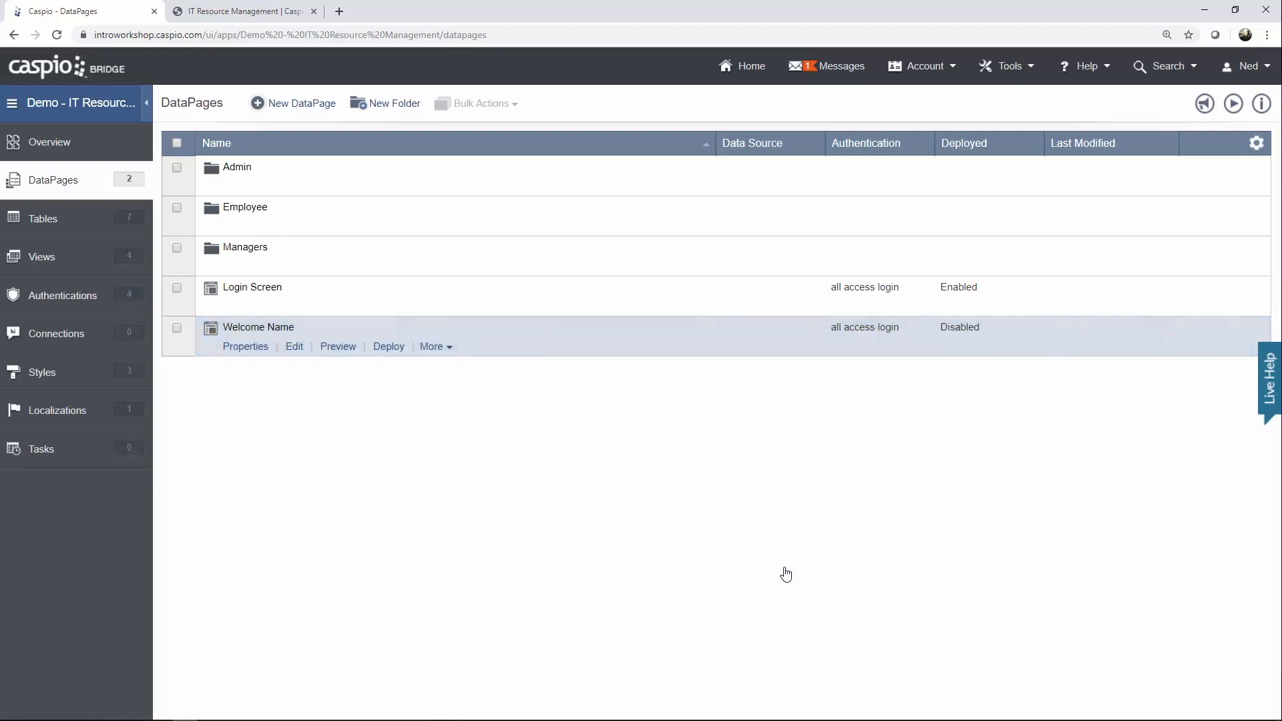
# Enable deployment for Welcome Name, select its embed code, and close the dialog.
pyautogui.click(389, 347)
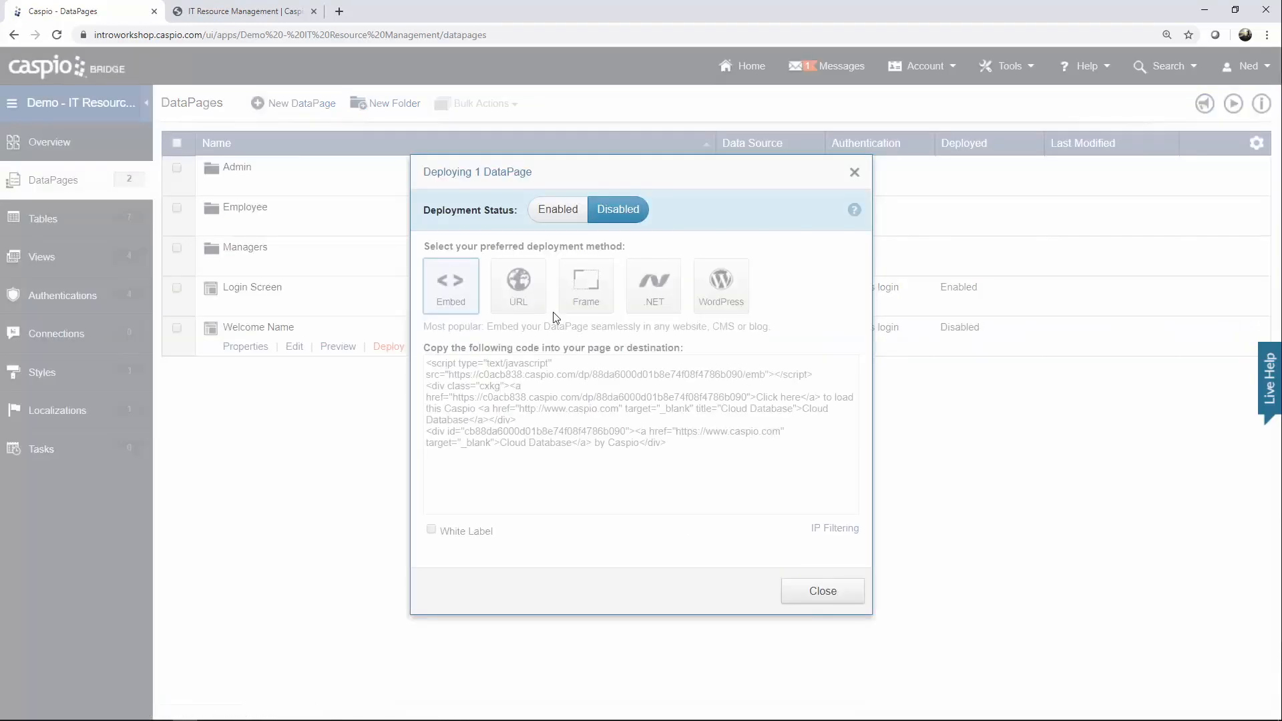
pyautogui.click(554, 211)
pyautogui.click(575, 406)
pyautogui.hotkey('ctrl', 'c')
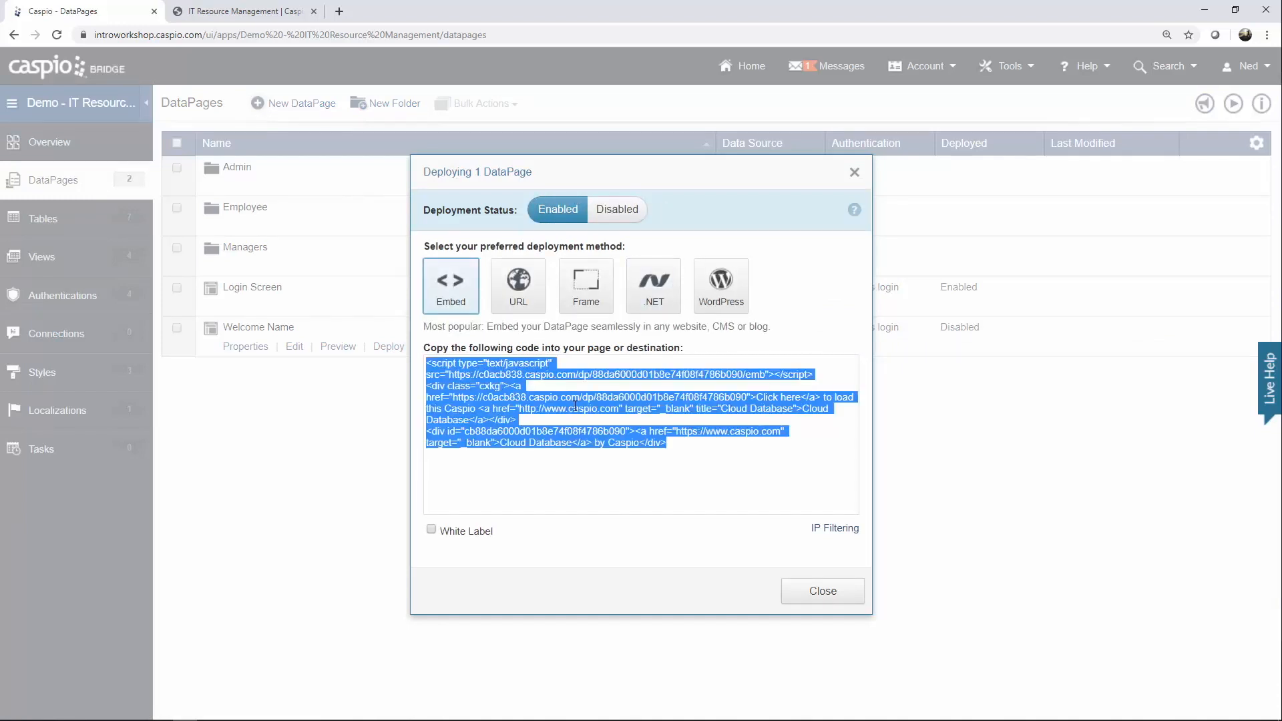
pyautogui.click(818, 593)
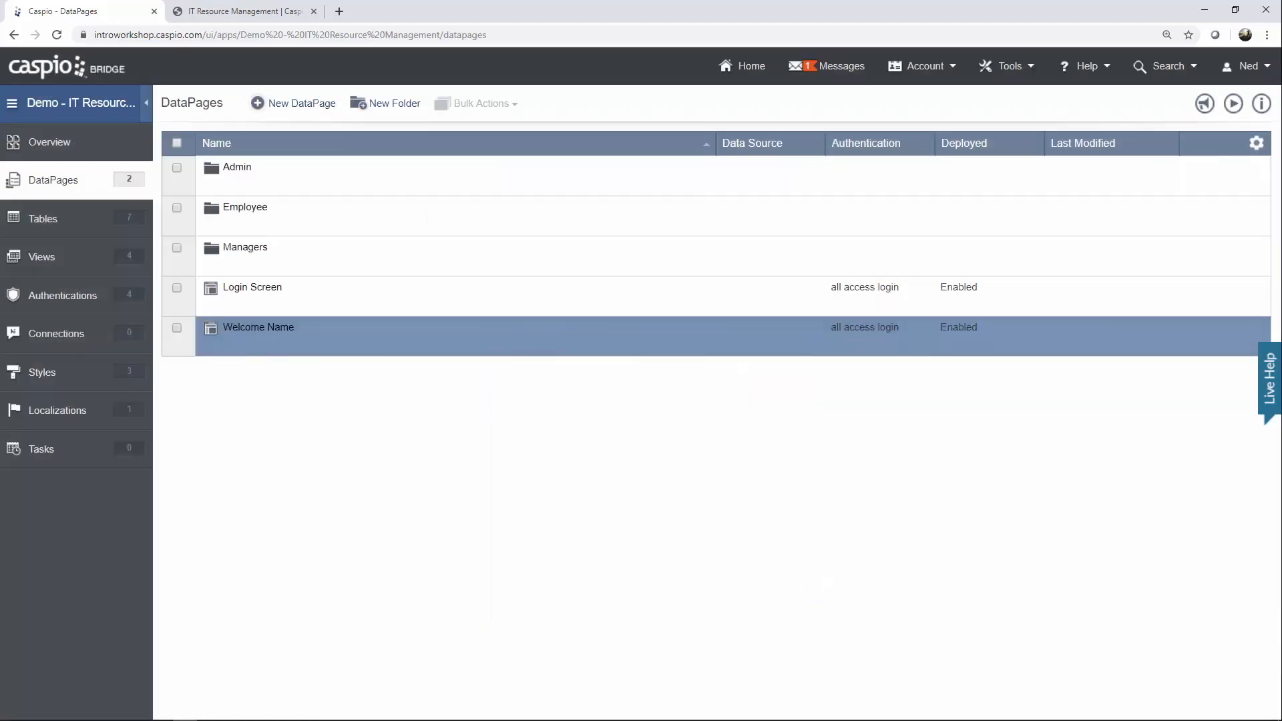
pyautogui.click(209, 710)
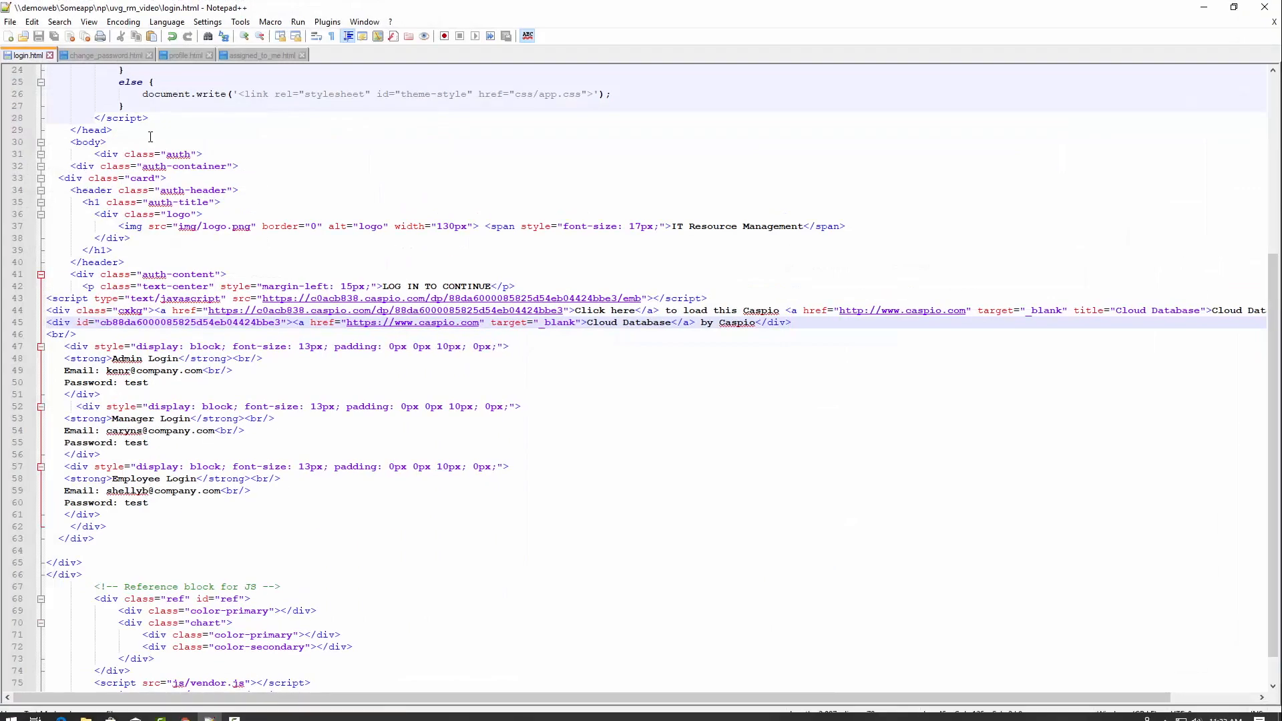
# In change_password.html, replace WELCOME NAME with the Caspio embed code, delete the two extra div lines, and save.
pyautogui.click(102, 54)
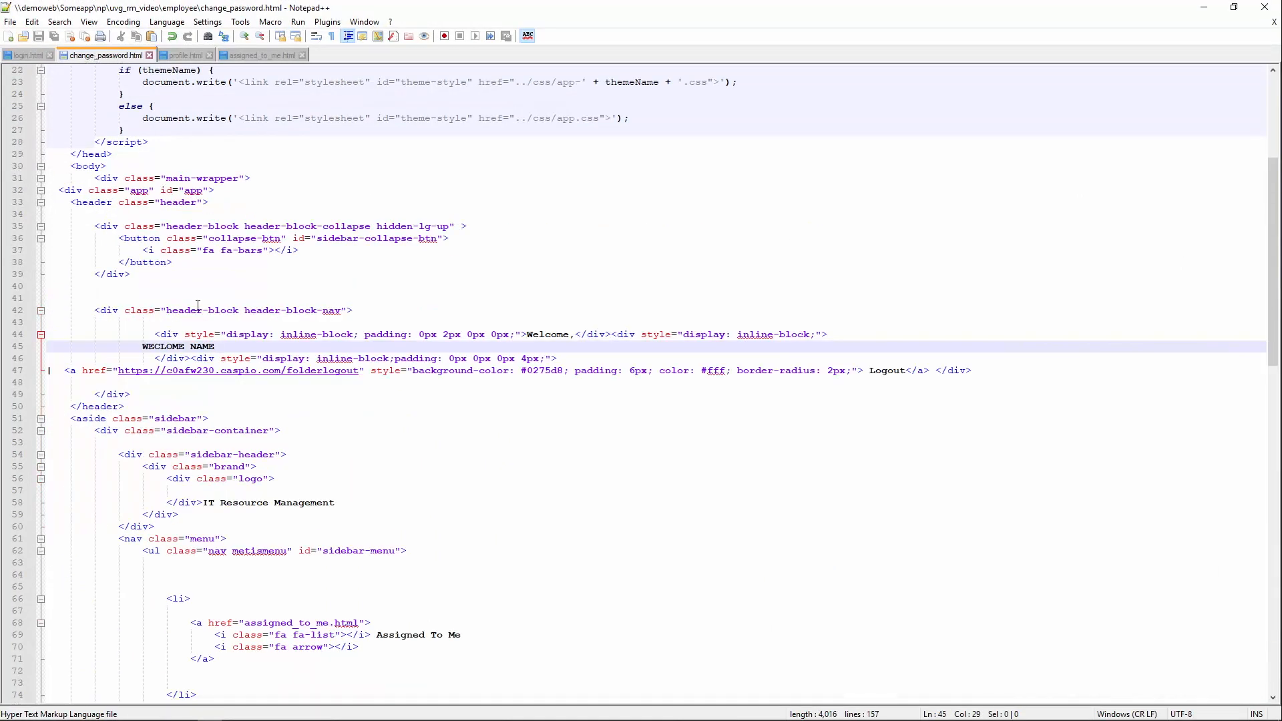
pyautogui.moveTo(220, 344); pyautogui.dragTo(142, 345)
pyautogui.hotkey('ctrl', 'v')
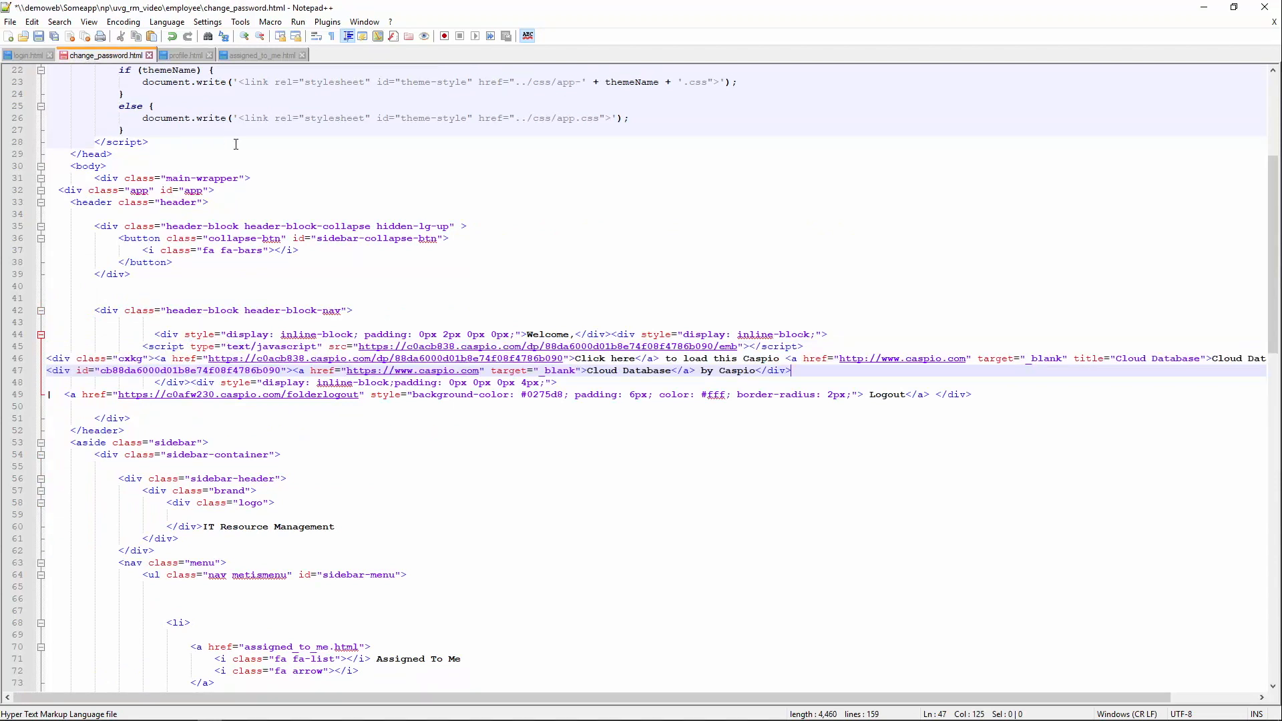
pyautogui.hotkey('ctrl', 's')
pyautogui.moveTo(808, 374); pyautogui.dragTo(42, 364)
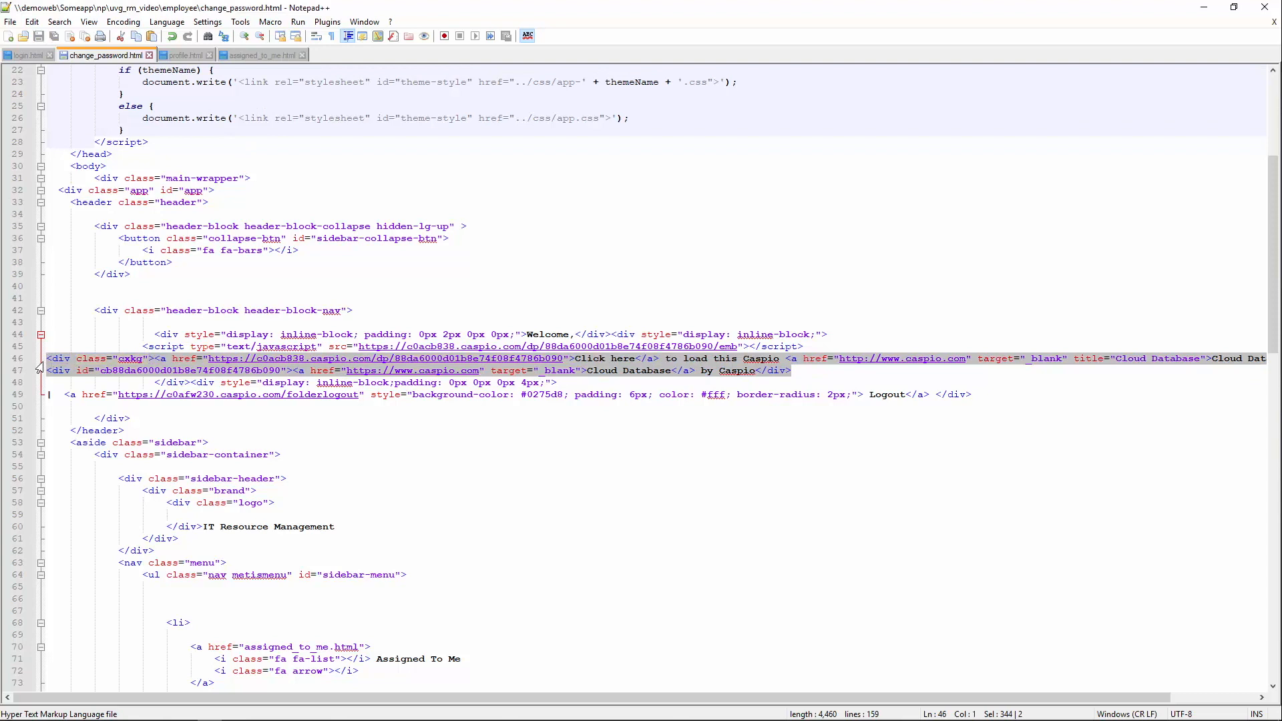
pyautogui.press('Delete')
pyautogui.hotkey('ctrl', 's')
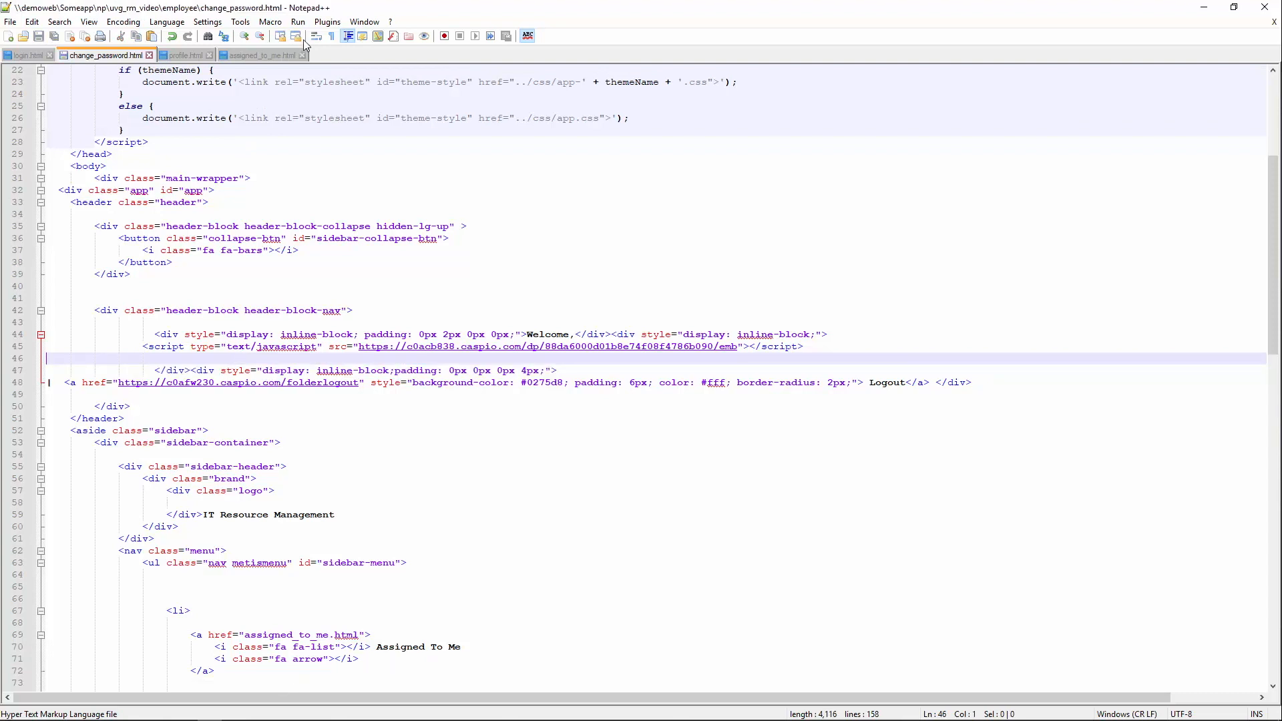
# In profile.html, replace WELCOME NAME with the embed code and delete the two extra div lines.
pyautogui.click(182, 56)
pyautogui.moveTo(219, 385); pyautogui.dragTo(142, 385)
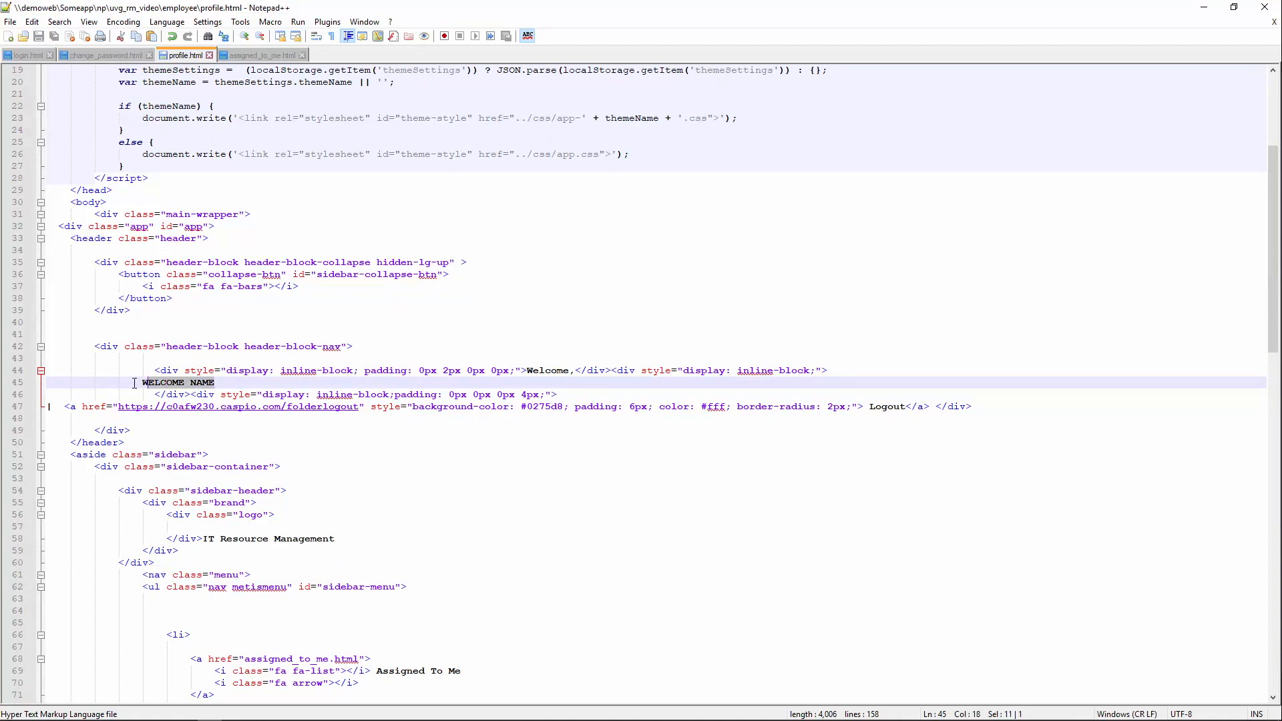
pyautogui.hotkey('ctrl', 'v')
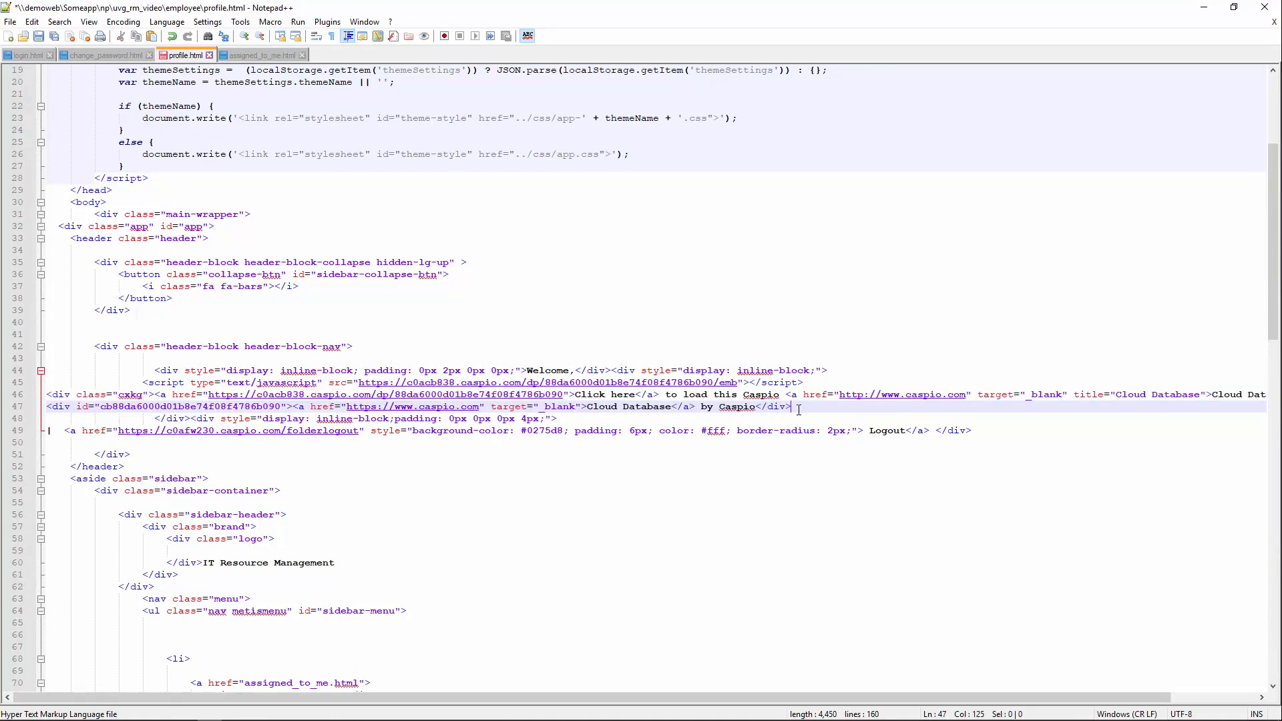
pyautogui.moveTo(792, 407); pyautogui.dragTo(46, 396)
pyautogui.press('Delete')
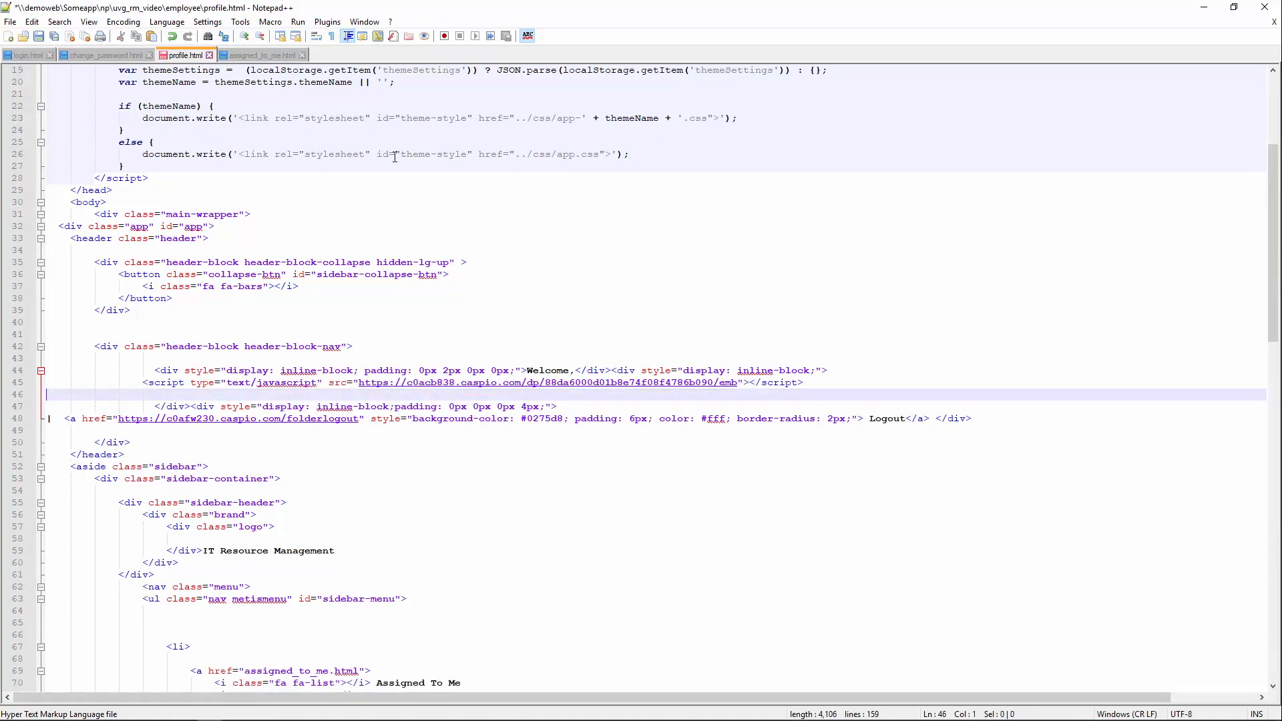
pyautogui.click(253, 56)
pyautogui.click(190, 55)
# In assigned_to_me.html, replace WELCOME NAME with the embed code, remove the extra div lines, and save.
pyautogui.click(279, 56)
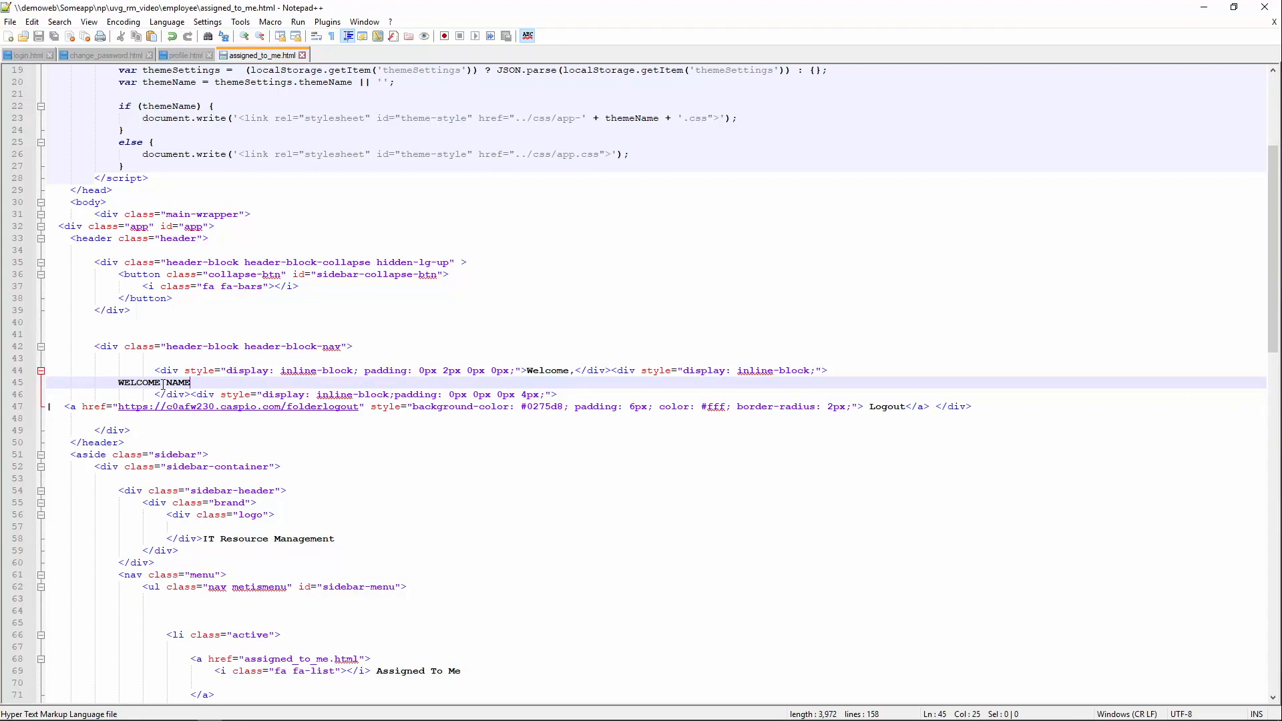
pyautogui.moveTo(190, 382); pyautogui.dragTo(118, 383)
pyautogui.hotkey('ctrl', 'v')
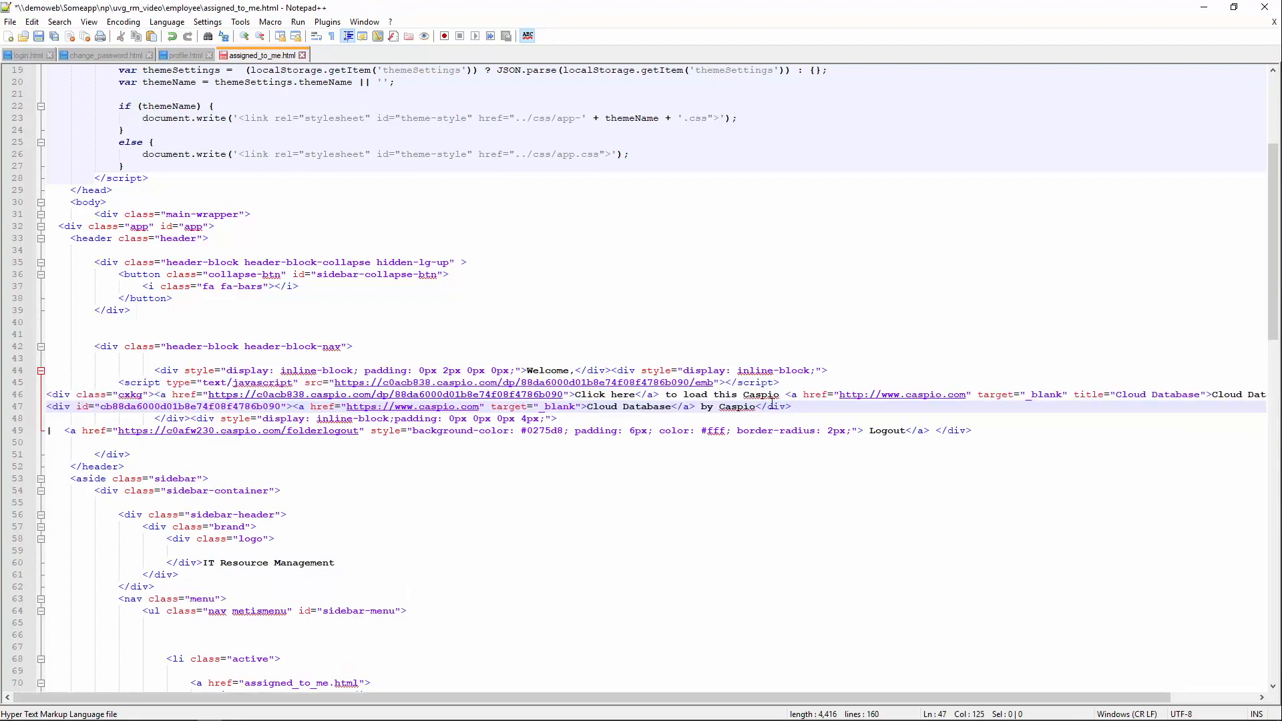
pyautogui.moveTo(796, 406); pyautogui.dragTo(41, 404)
pyautogui.press('Delete')
pyautogui.hotkey('ctrl', 's')
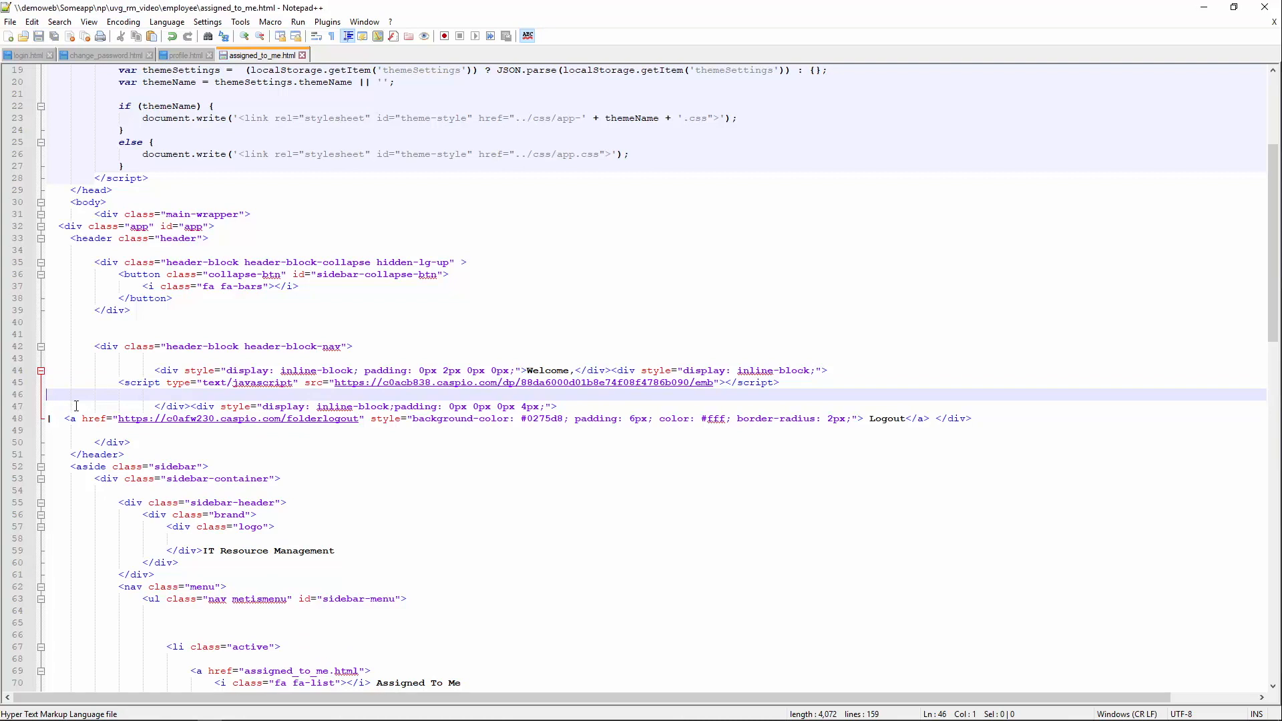
pyautogui.click(1203, 8)
# Reload the IT Resource Management Assigned To Me page so its header greets the employee by full name.
pyautogui.click(295, 13)
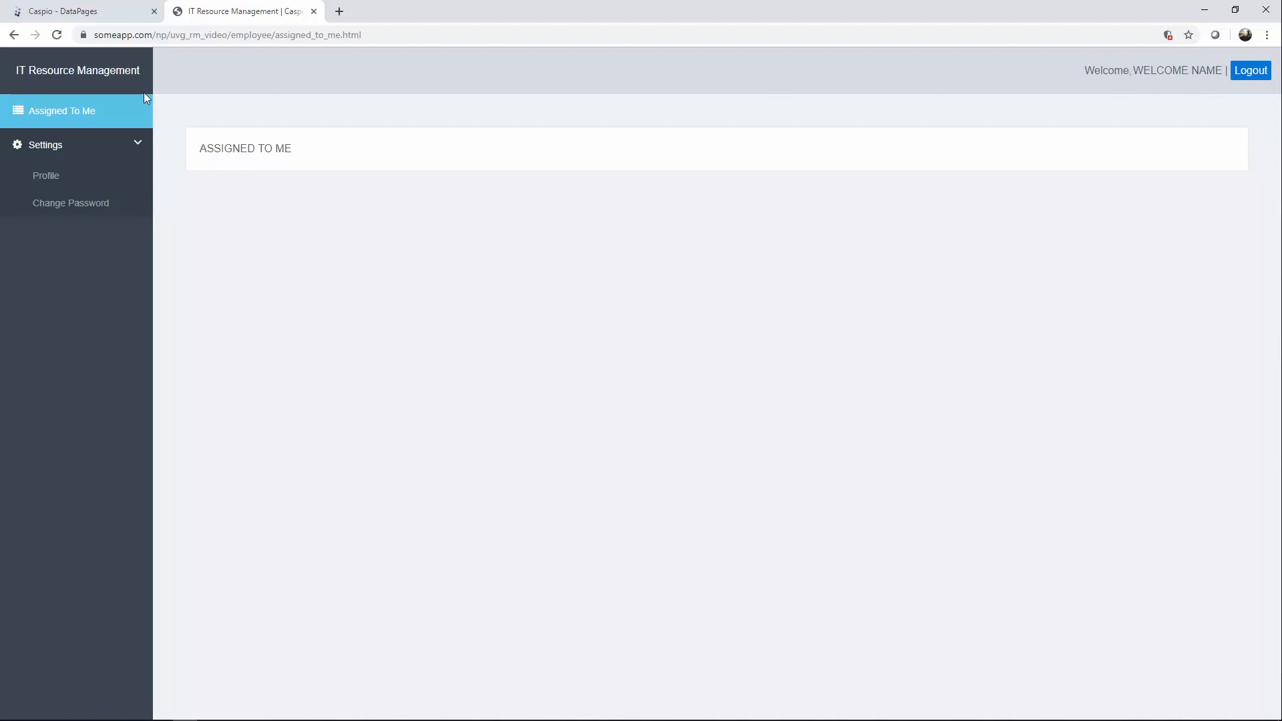
pyautogui.click(56, 35)
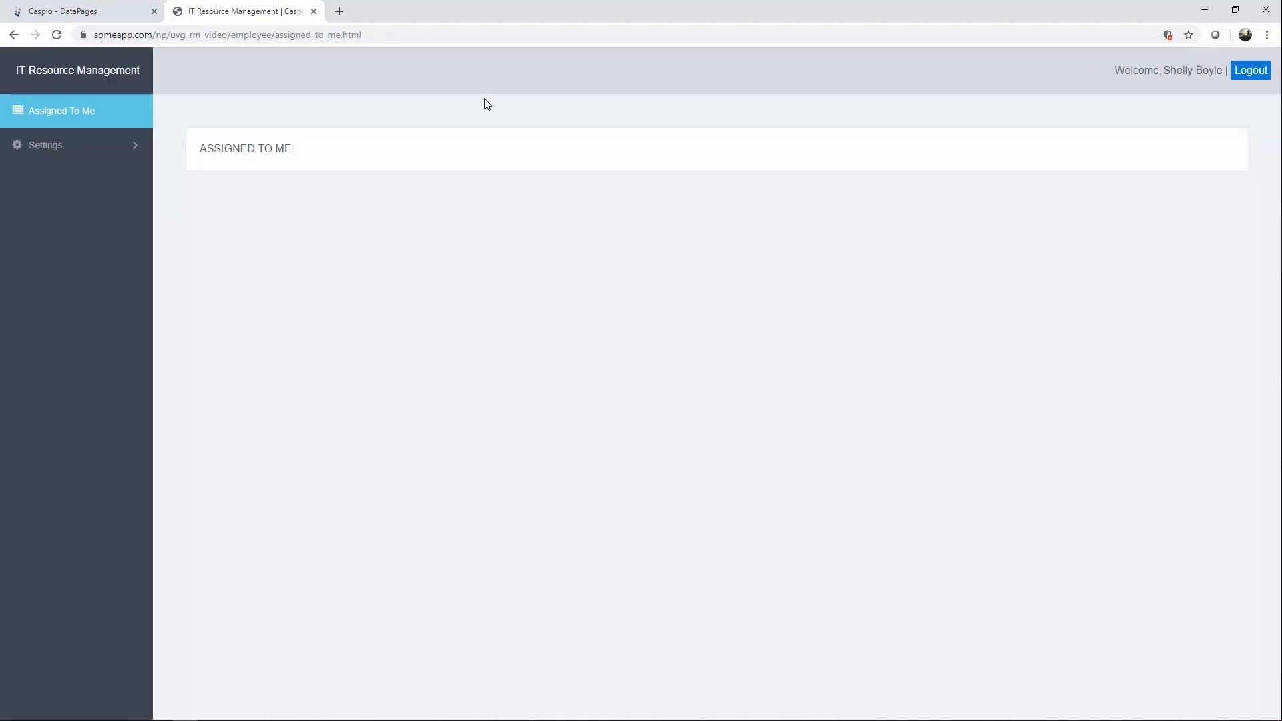
pyautogui.click(126, 143)
# Check the name greeting on the Profile and Change Password pages, then return to the Caspio DataPages list.
pyautogui.click(47, 175)
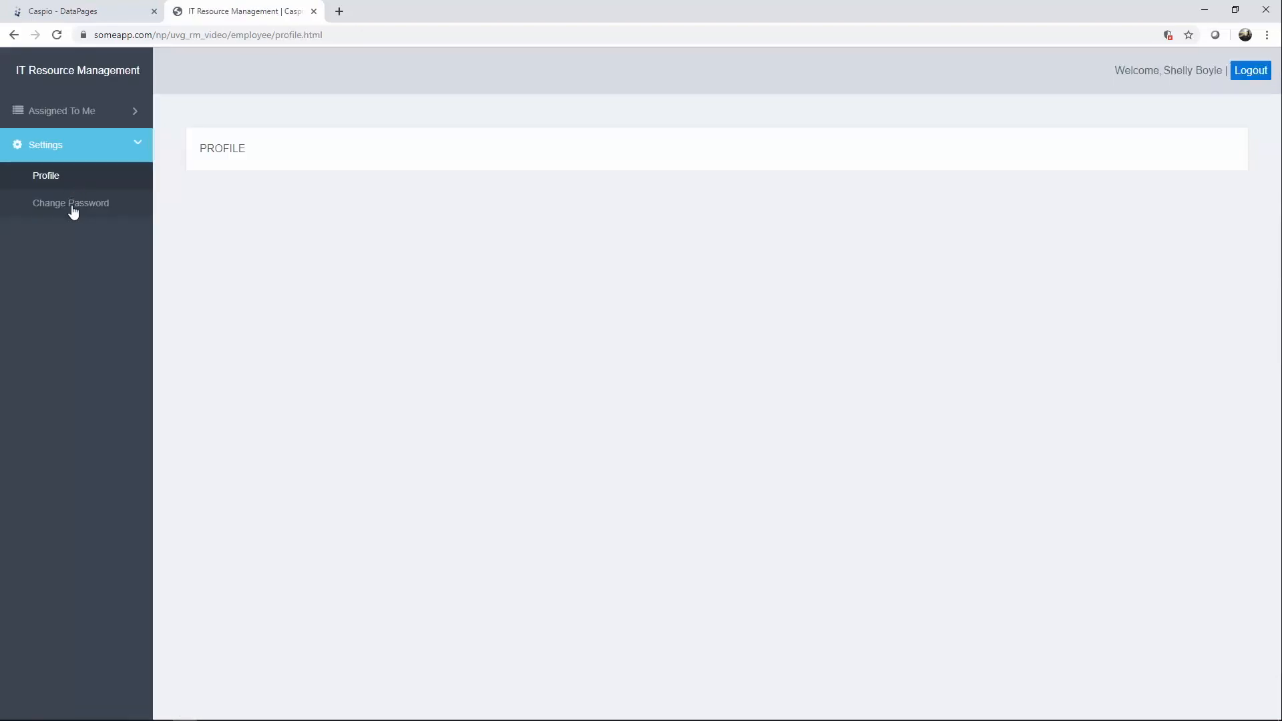
pyautogui.click(71, 207)
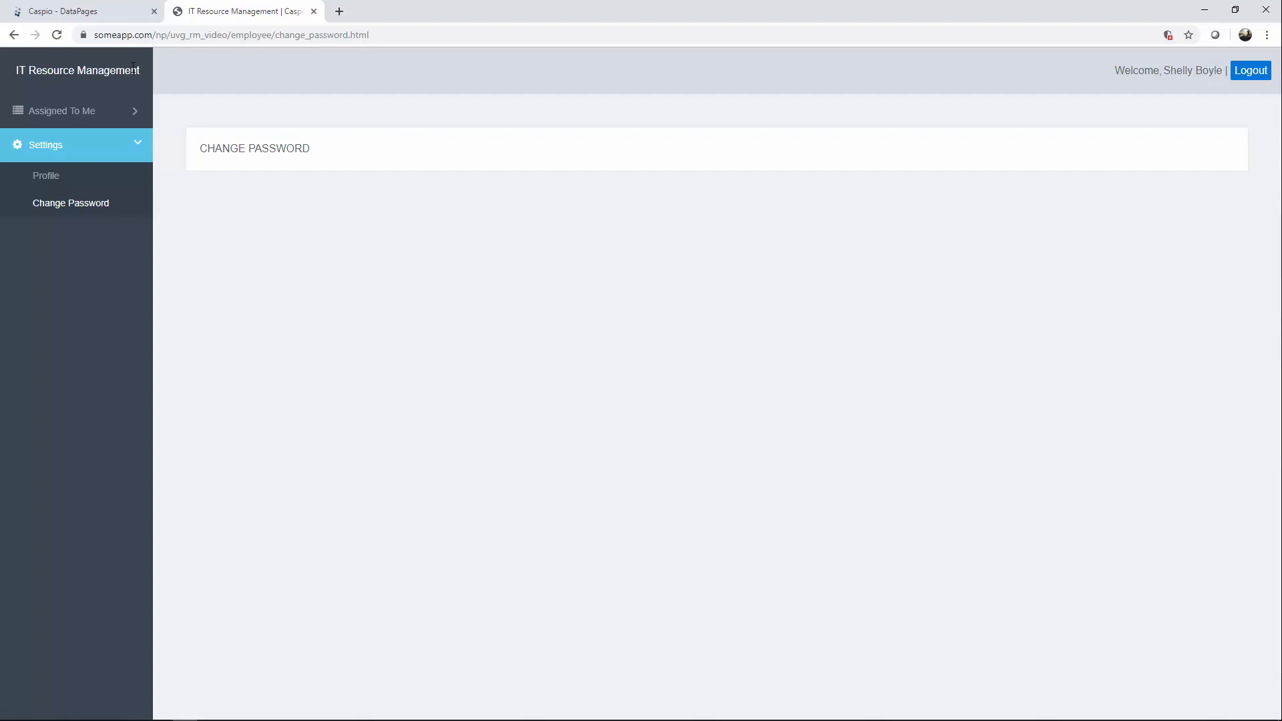
pyautogui.click(90, 12)
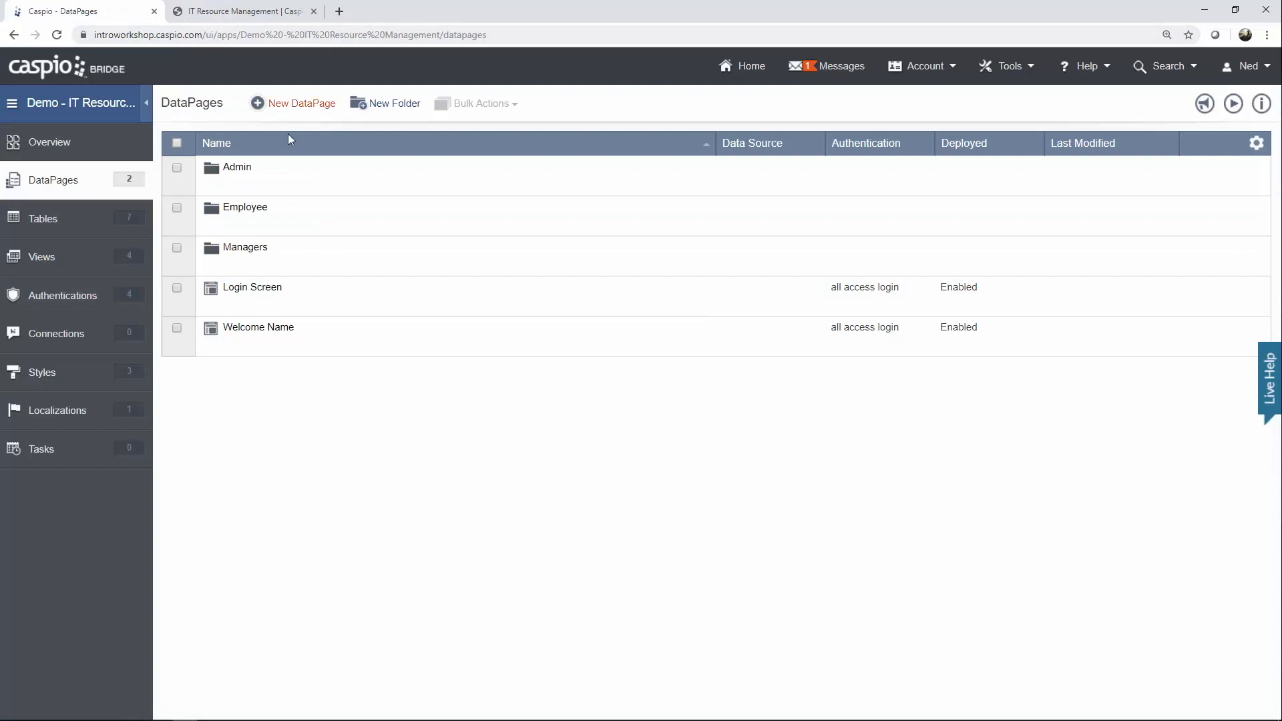
# In the Employee folder, start a new Forms > Single Record Update DataPage and open its data source list.
pyautogui.click(235, 227)
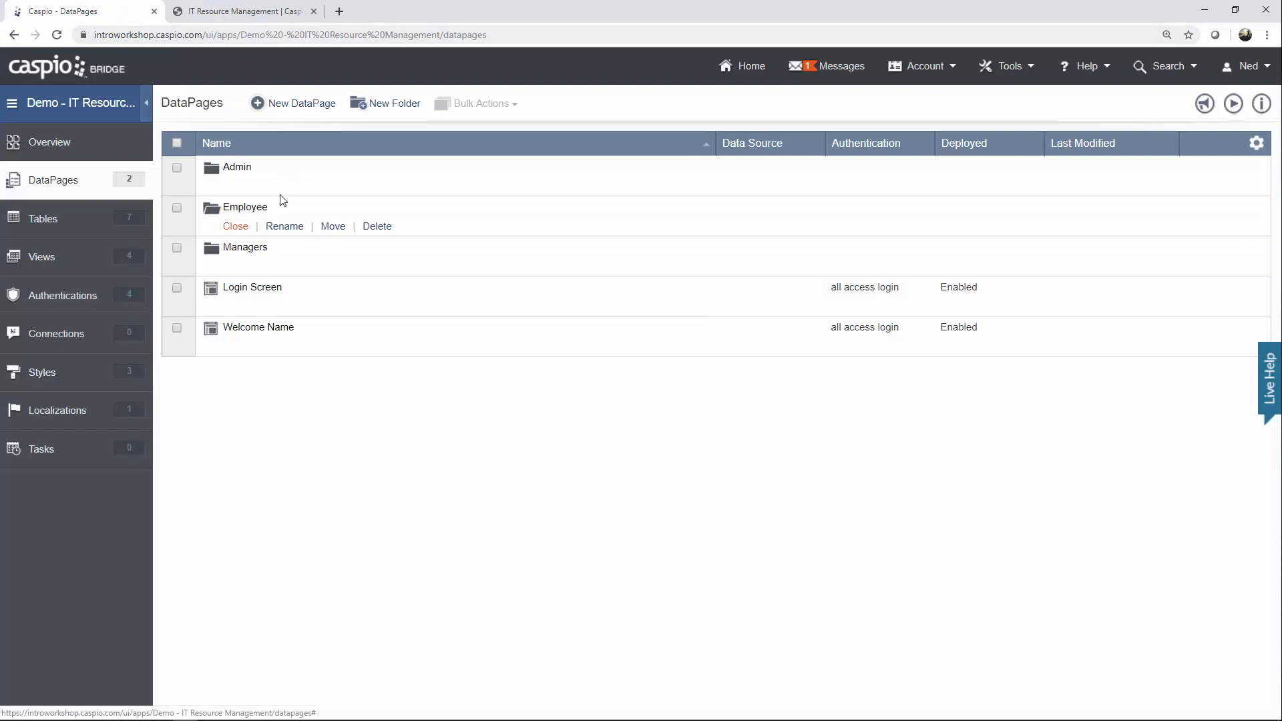
pyautogui.click(303, 113)
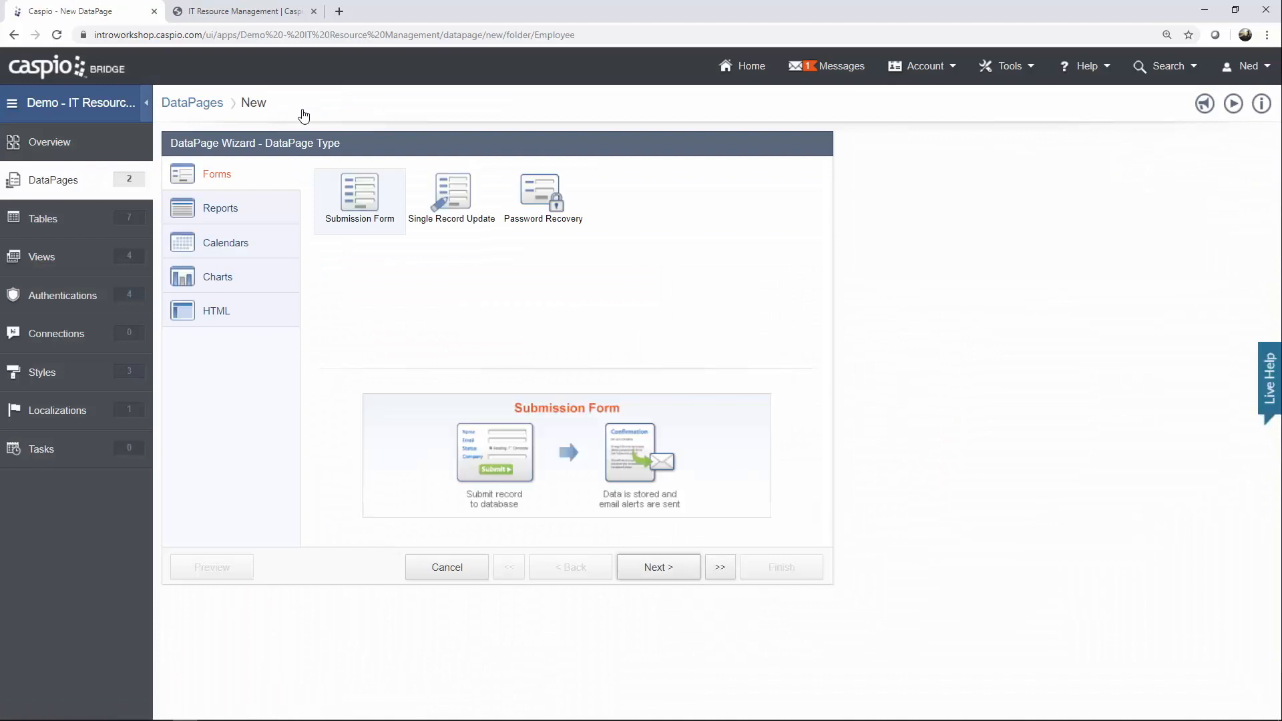
pyautogui.click(451, 220)
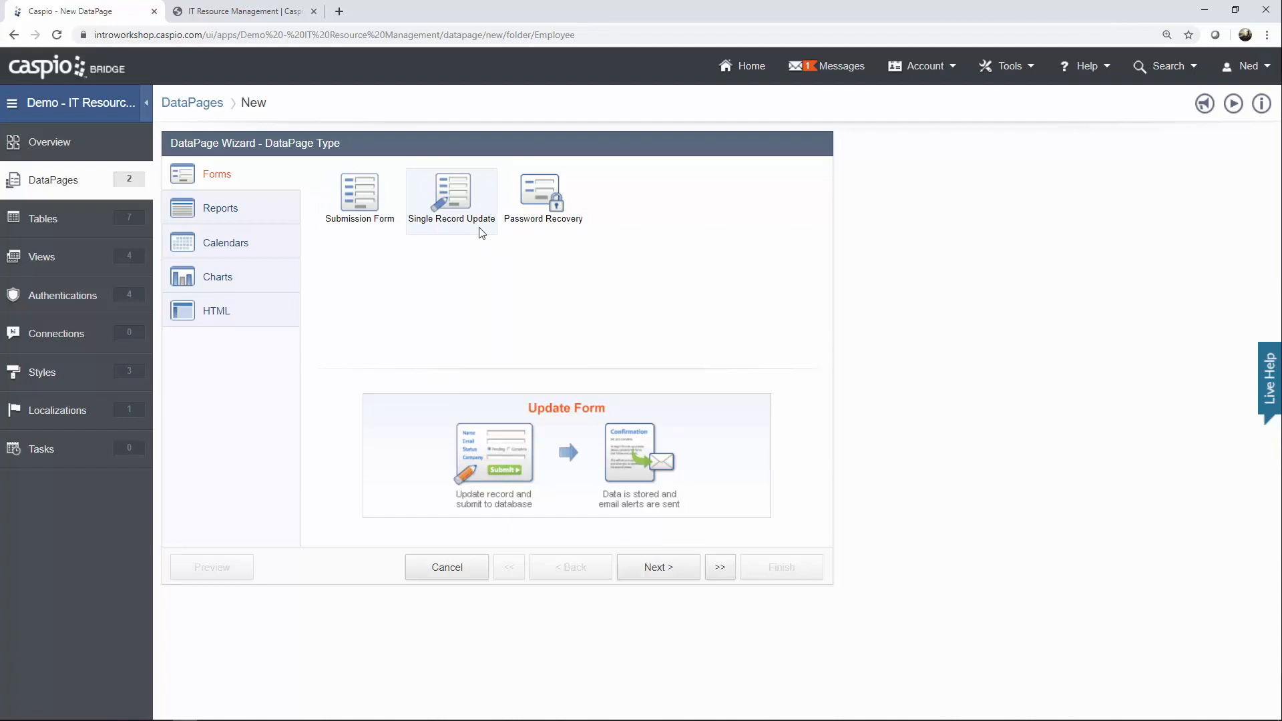
pyautogui.click(656, 566)
pyautogui.click(293, 221)
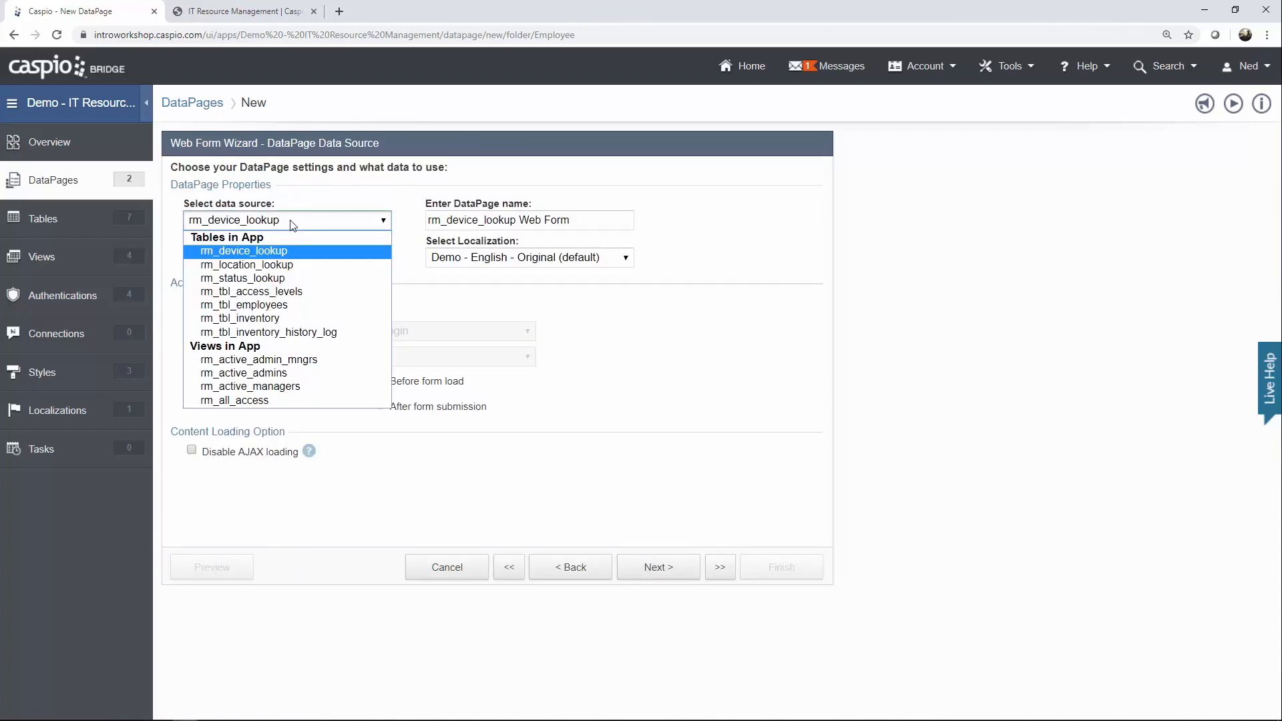
# Name the form 'Update Password' on rm_tbl_employees with Blue style, English localization and restricted access.
pyautogui.click(286, 305)
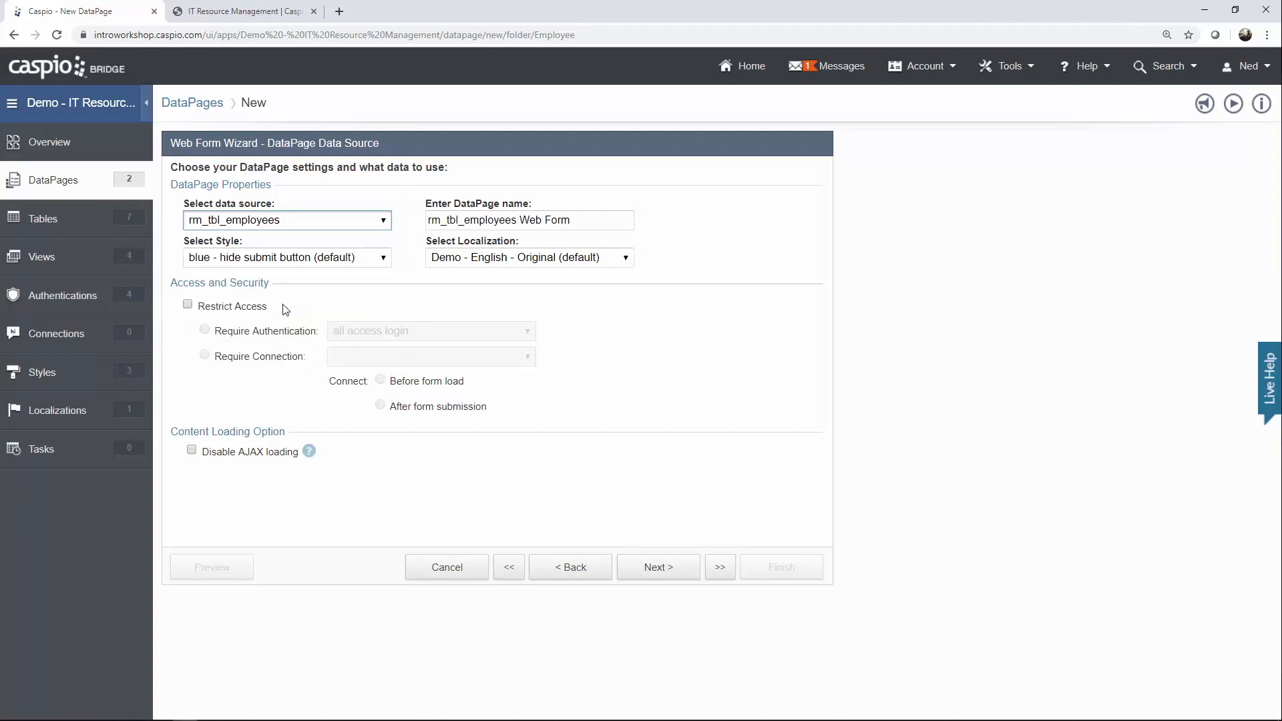
pyautogui.tripleClick(593, 221)
pyautogui.write('Update Password')
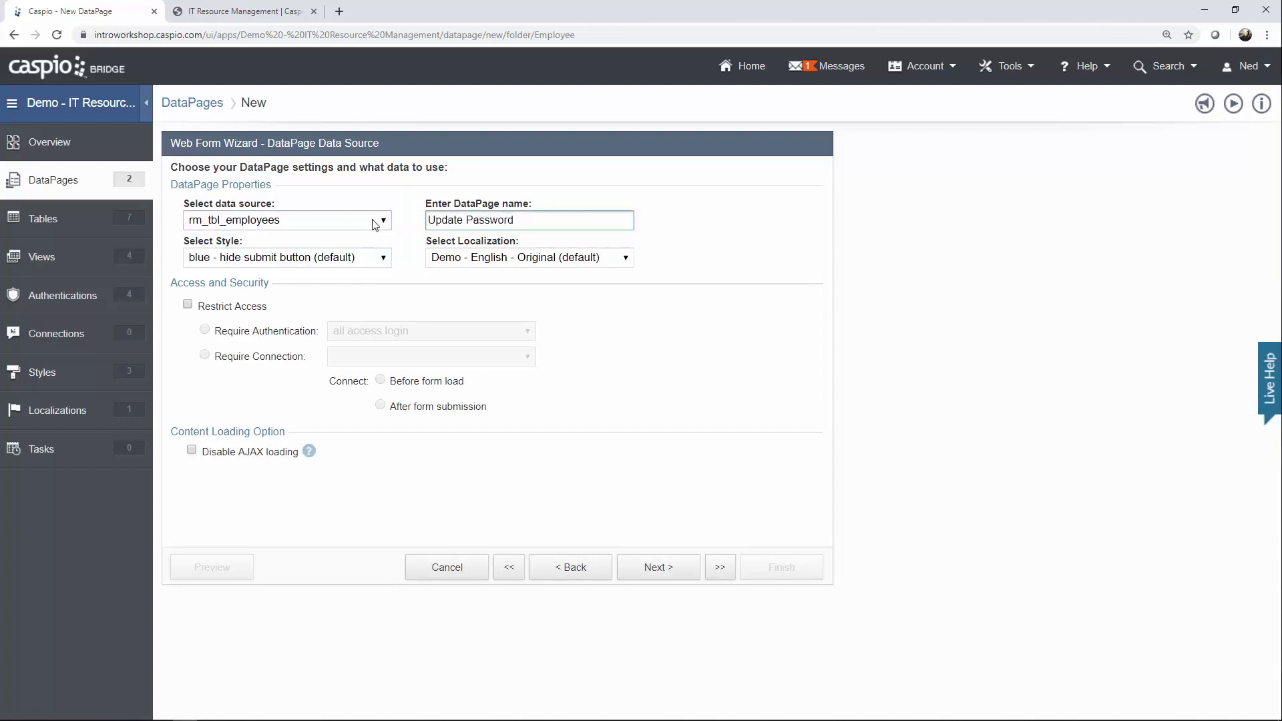
pyautogui.click(317, 259)
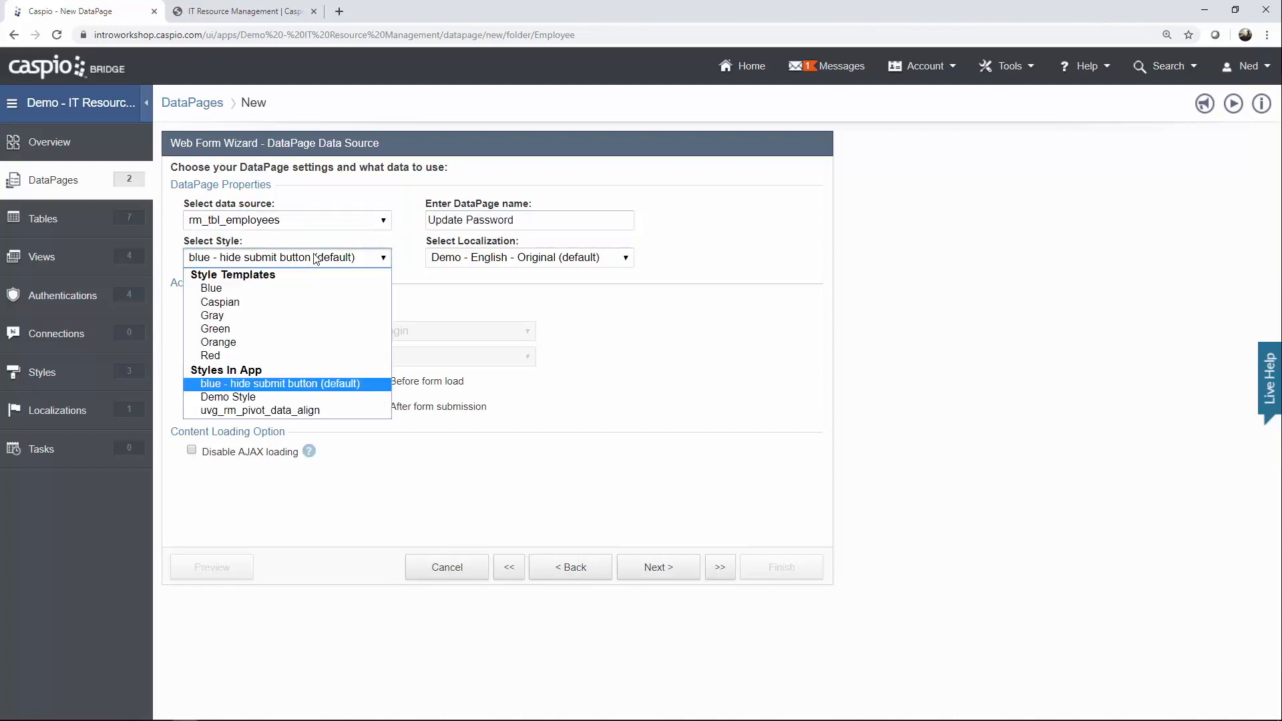
pyautogui.click(292, 283)
pyautogui.click(482, 267)
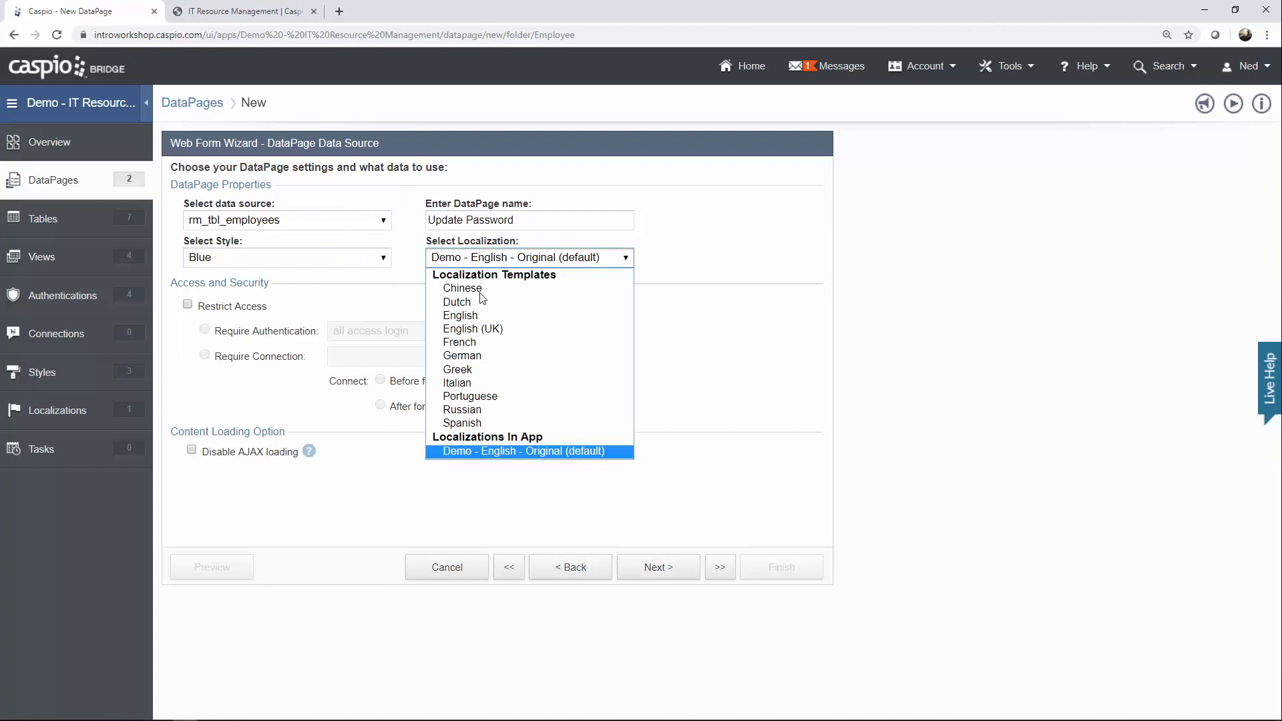
pyautogui.click(483, 314)
pyautogui.click(237, 308)
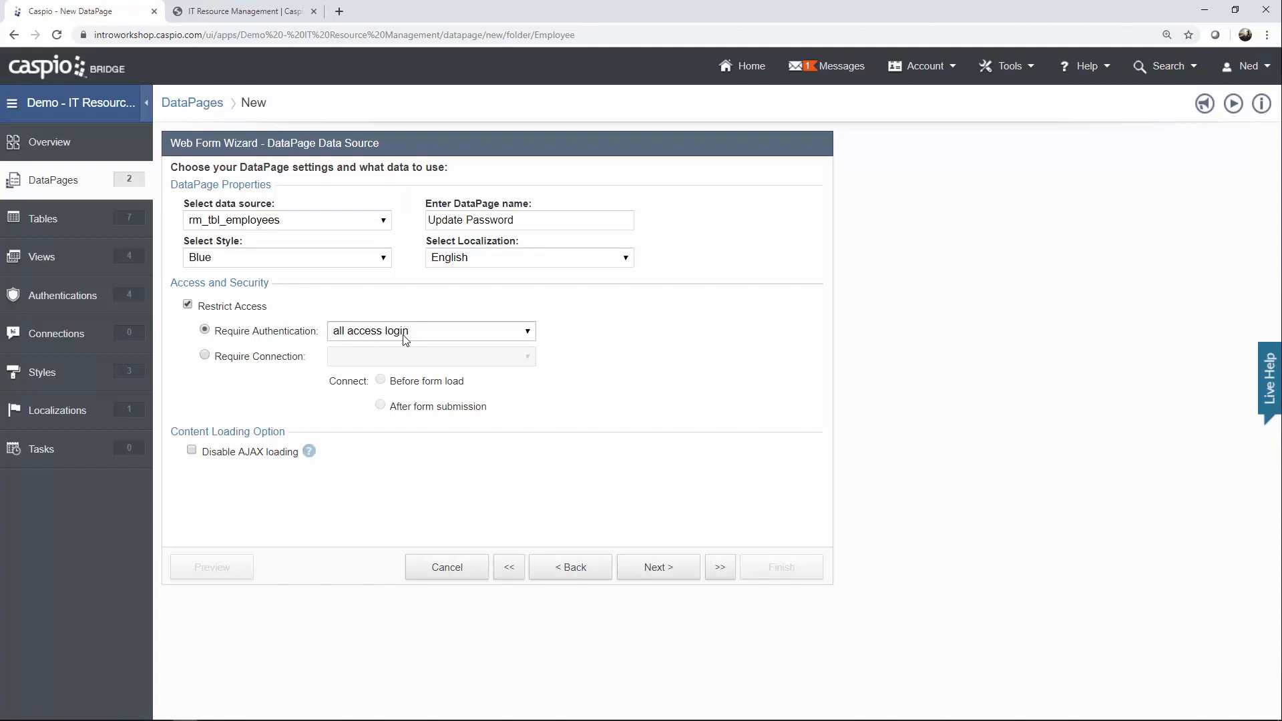
pyautogui.click(680, 573)
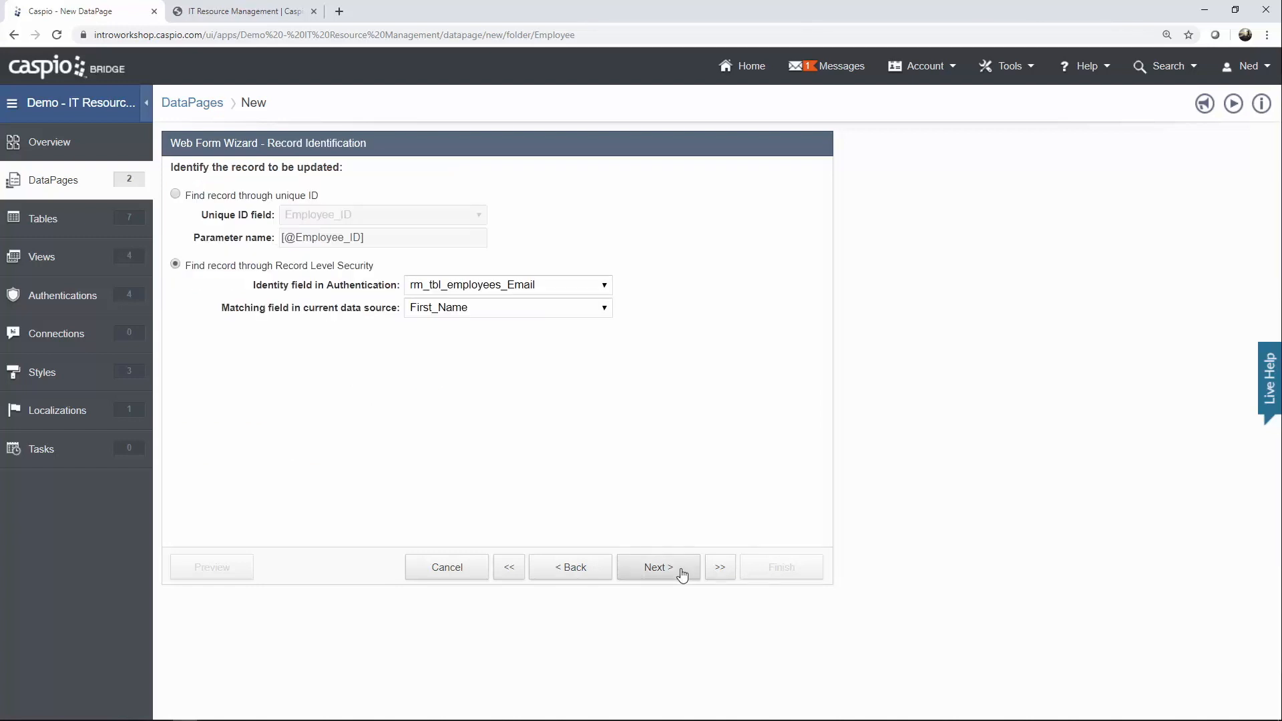
# Identify the record by authentication field rm_tbl_employees_Employee_ID matched to Employee_ID.
pyautogui.click(591, 287)
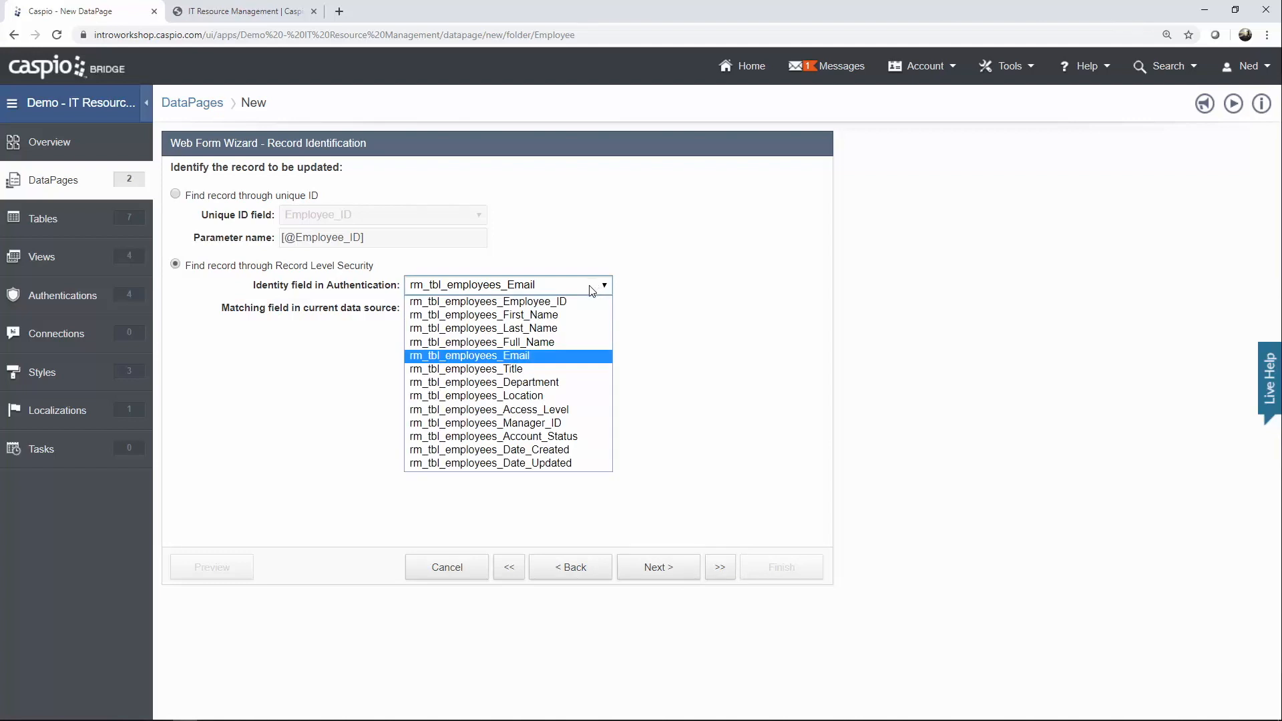
pyautogui.click(575, 301)
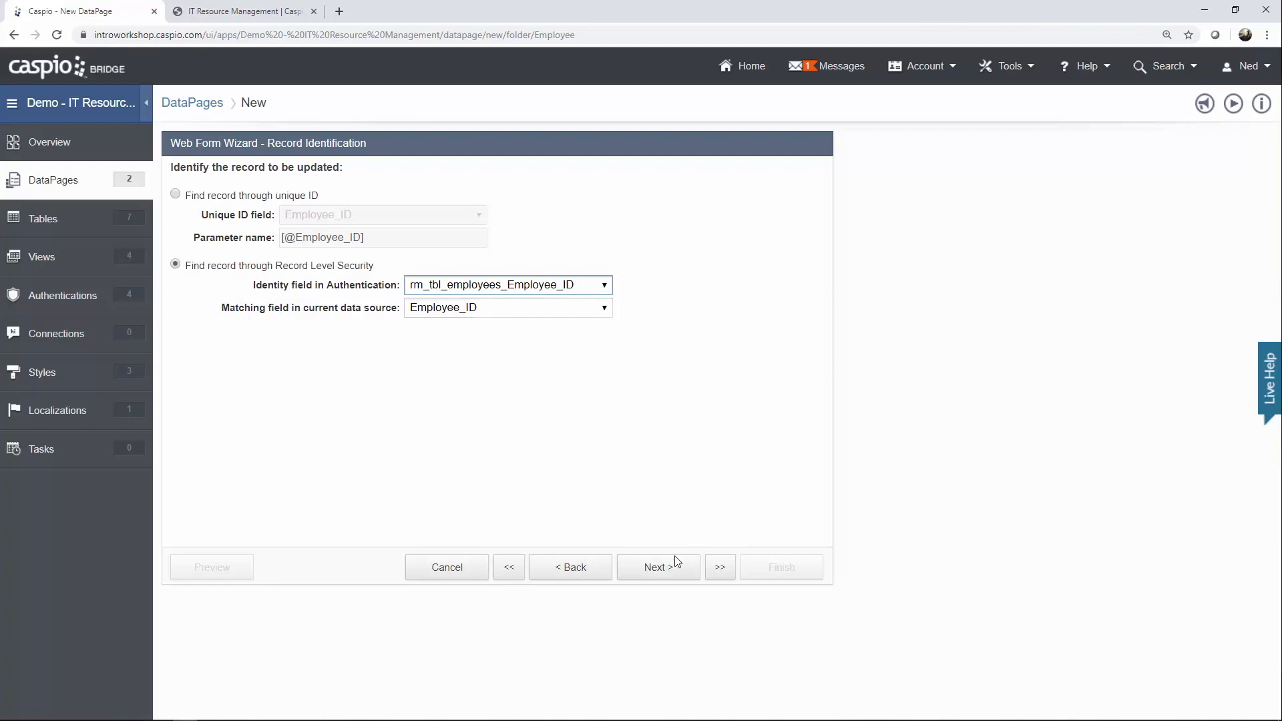
pyautogui.click(655, 566)
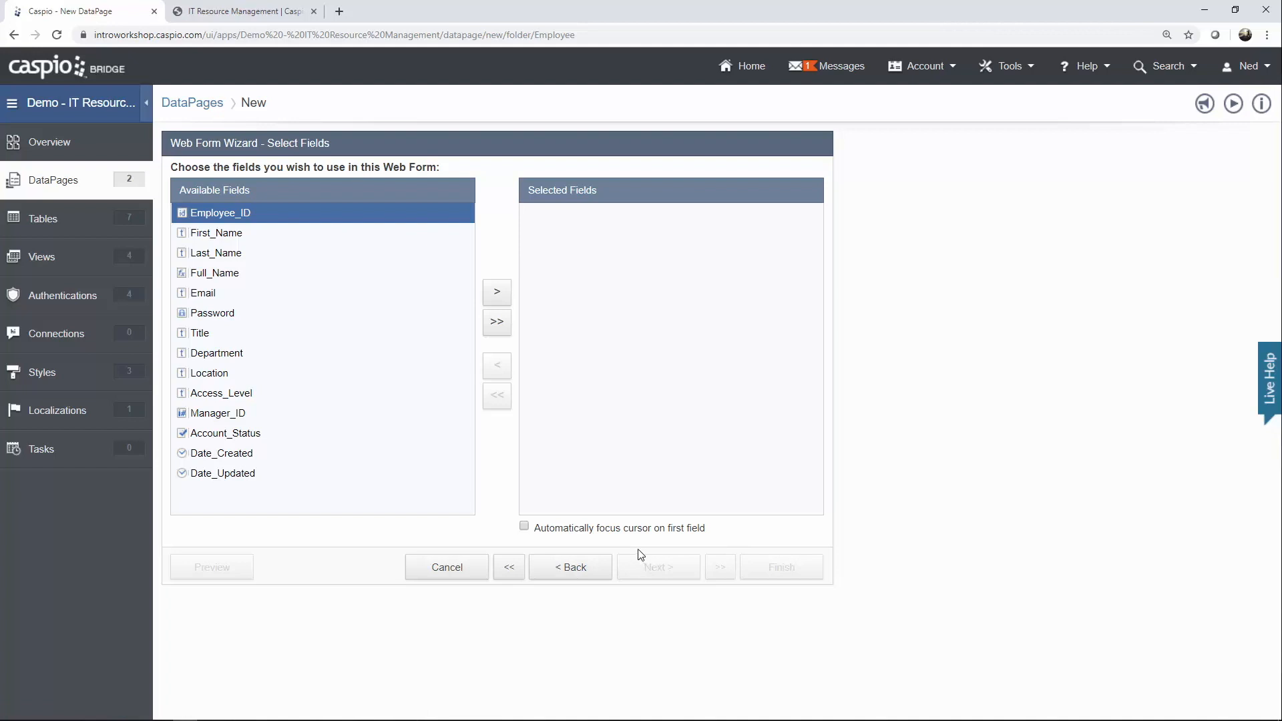
# Add only the Password field, leave password strength display off, and finish the Update Password DataPage.
pyautogui.click(260, 315)
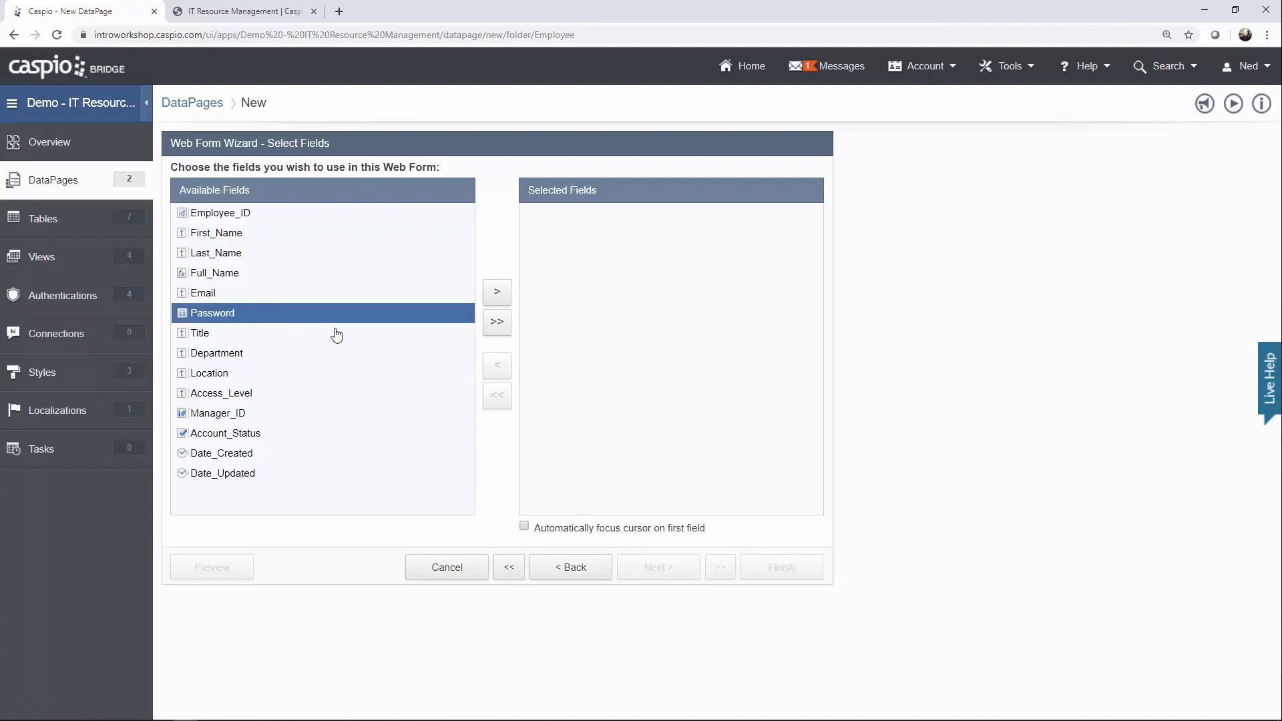
pyautogui.click(498, 300)
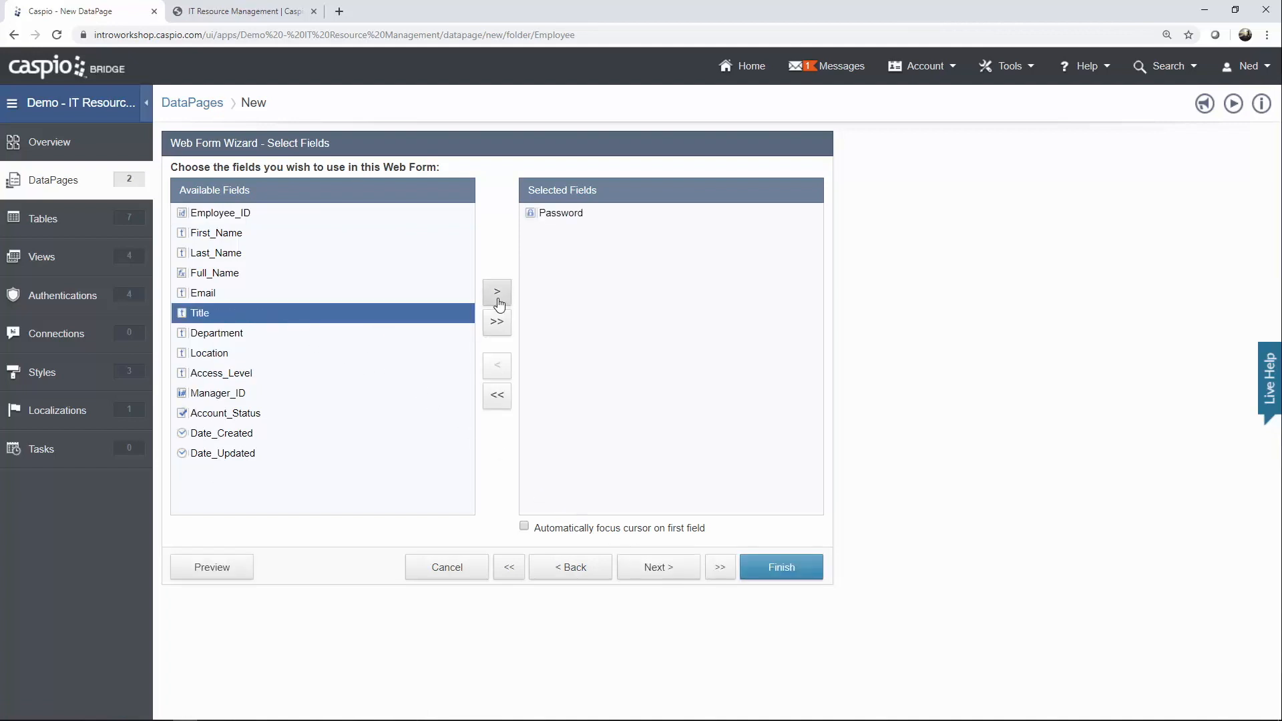
pyautogui.click(664, 567)
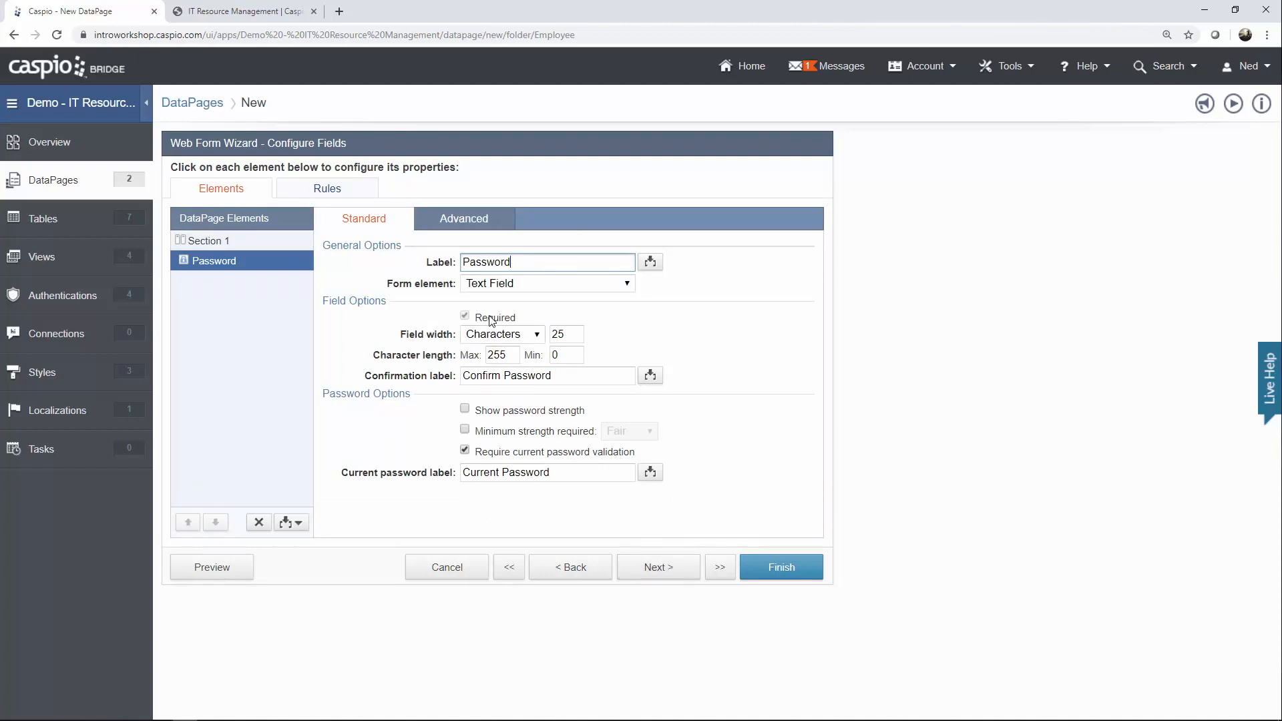
pyautogui.click(526, 413)
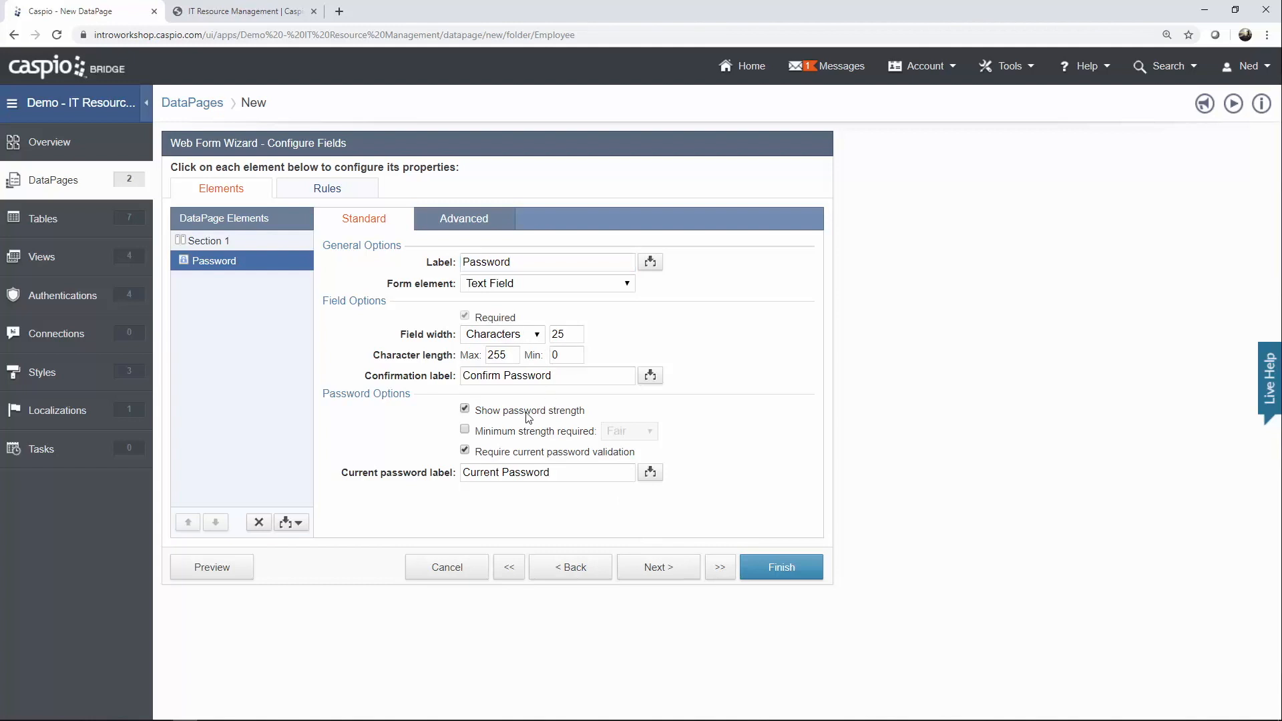
pyautogui.click(528, 413)
pyautogui.click(767, 575)
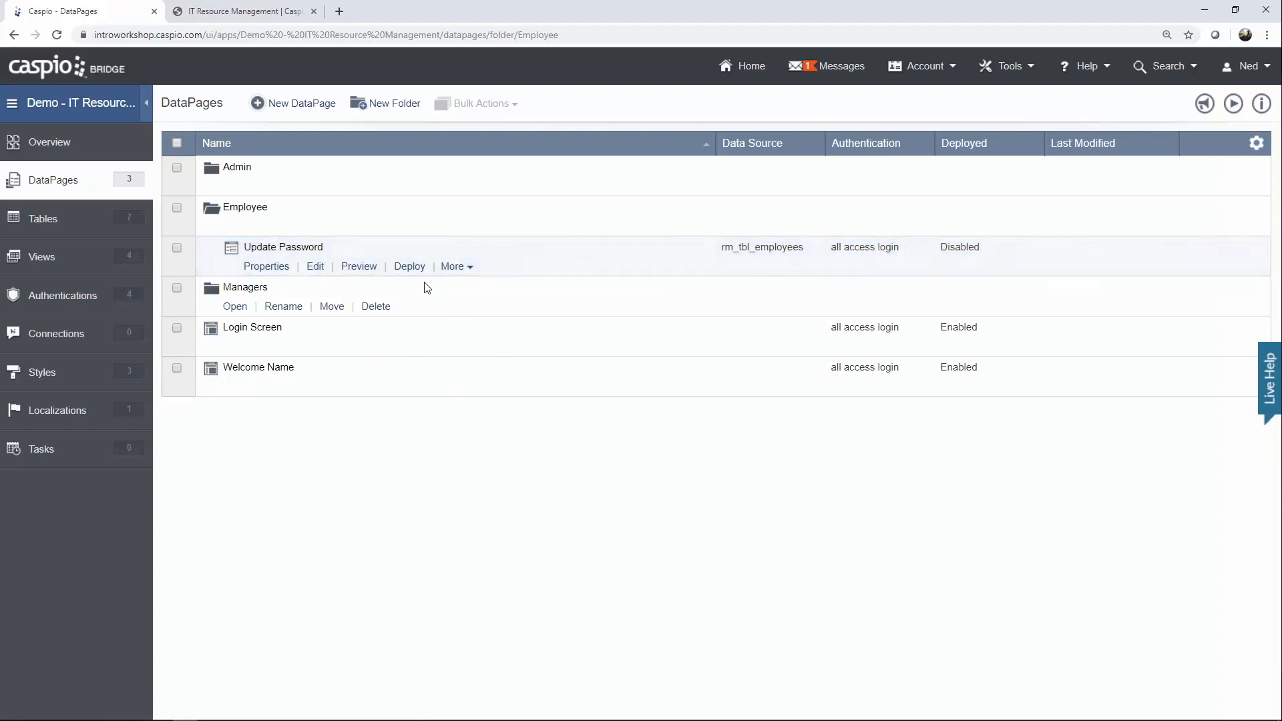
# Enable deployment for Update Password, copy its embed code, and bring Notepad++ to the front.
pyautogui.click(410, 267)
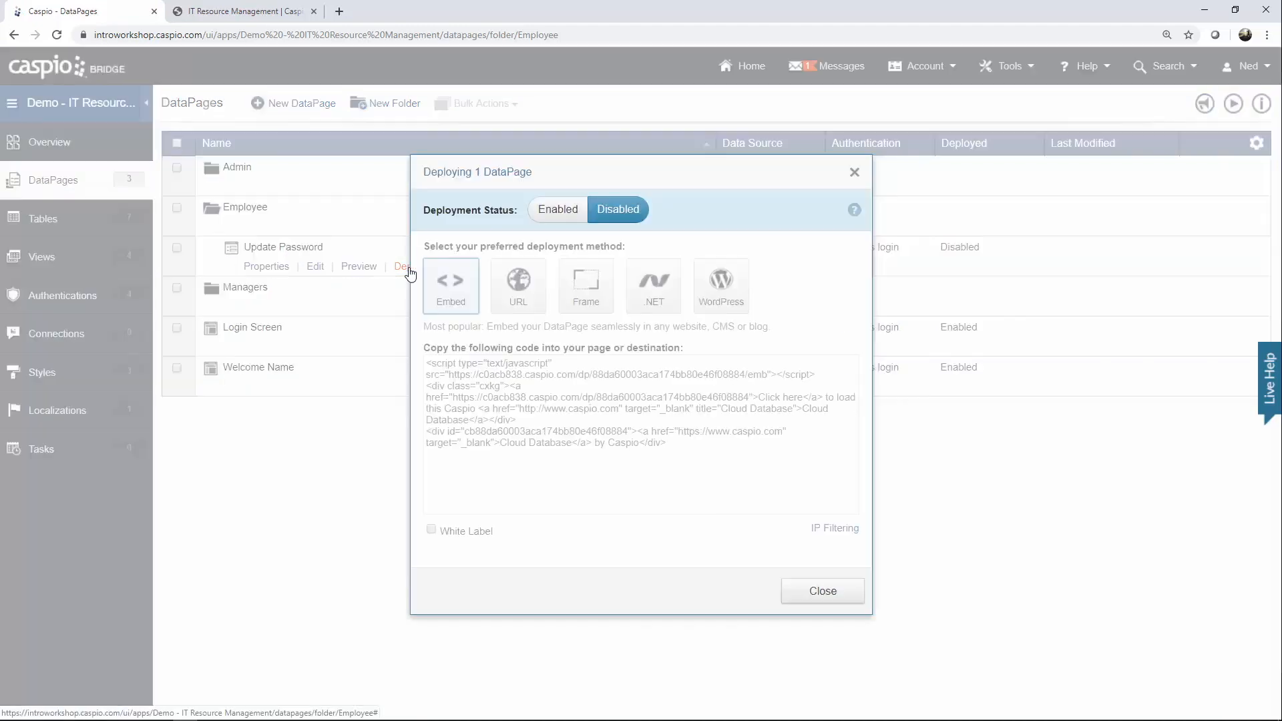
pyautogui.click(556, 210)
pyautogui.click(566, 369)
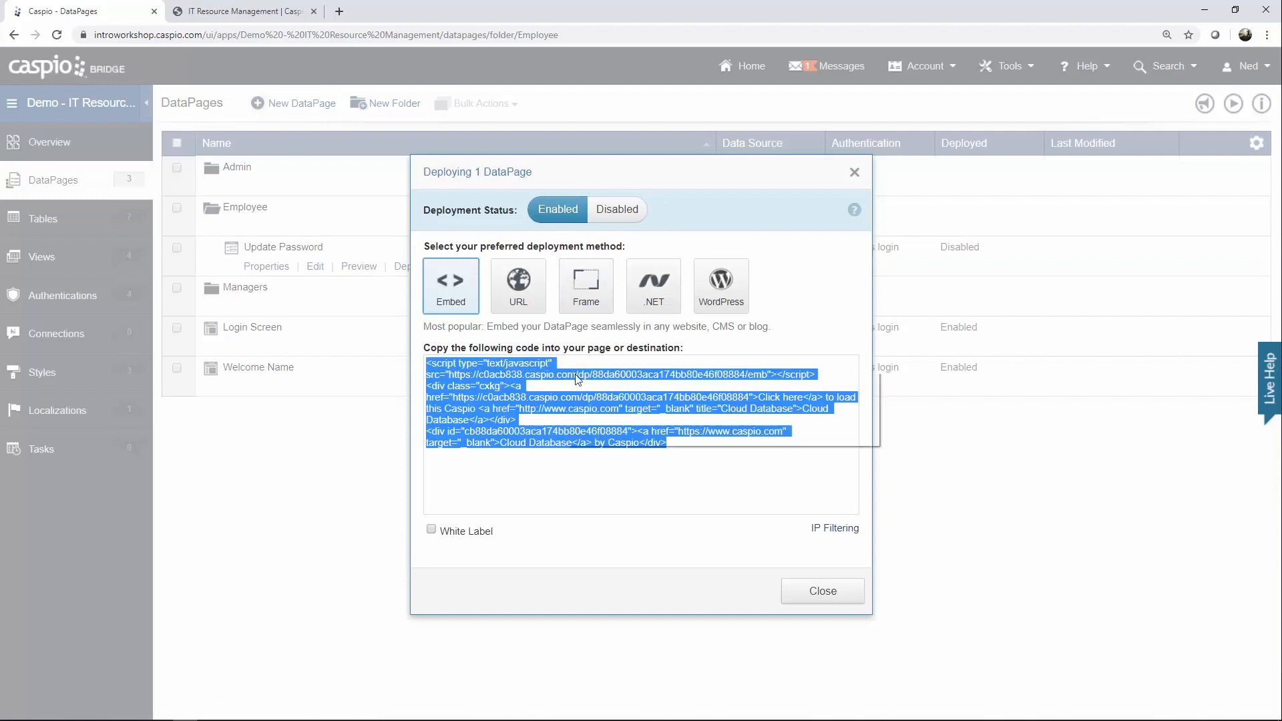
pyautogui.rightClick(566, 371)
pyautogui.click(593, 381)
pyautogui.click(791, 587)
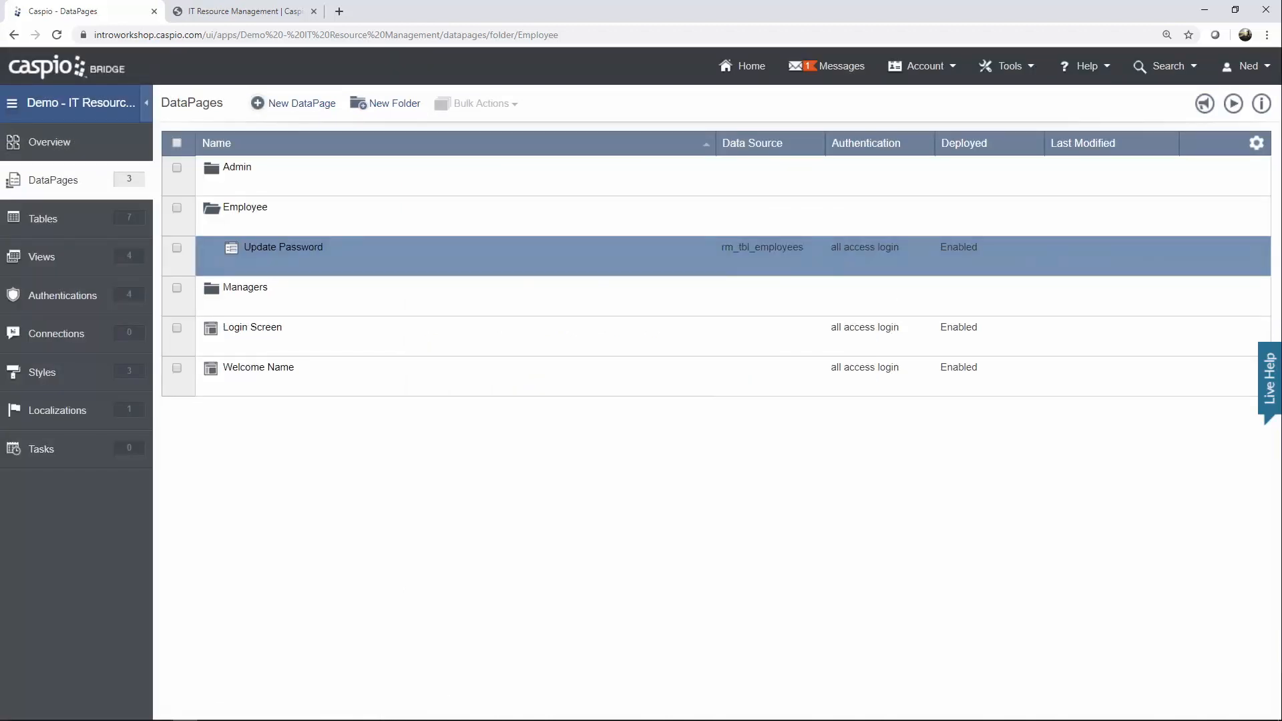
pyautogui.click(209, 710)
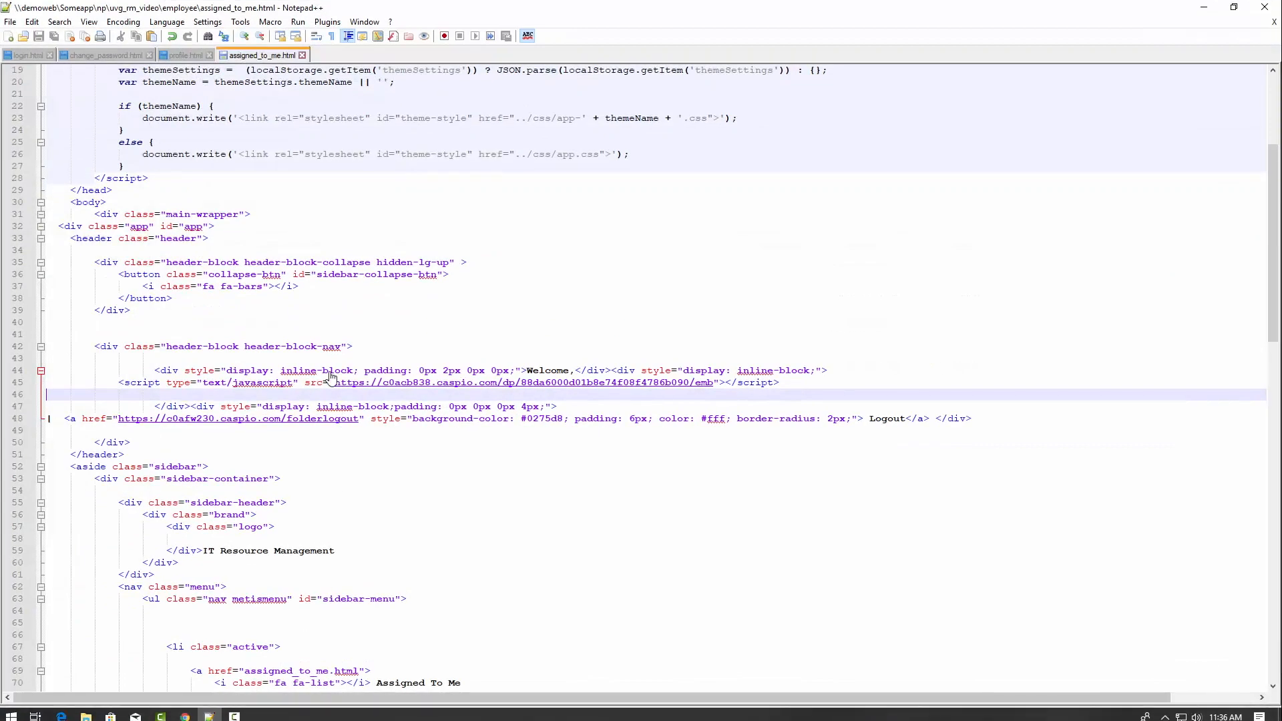
# In change_password.html, replace the CHANGE PASSWORD placeholder with the Update Password embed code and save.
pyautogui.click(120, 54)
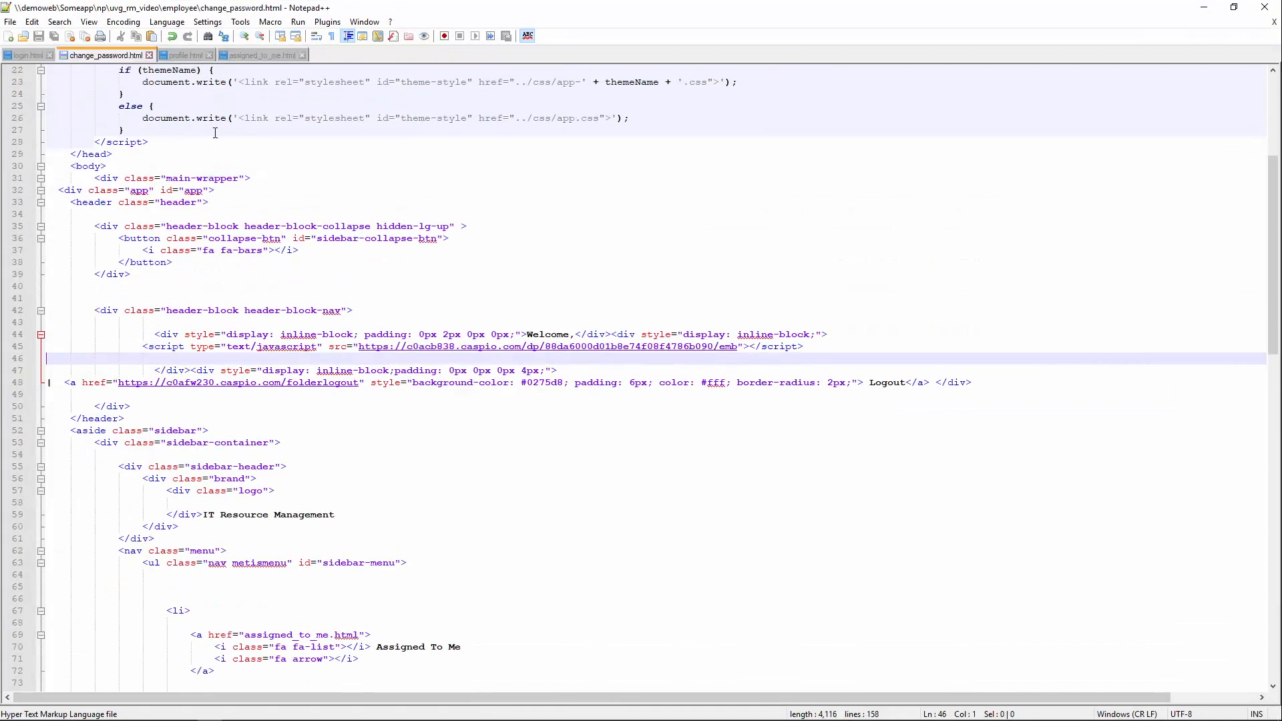
pyautogui.scroll(-20, 388, 310)
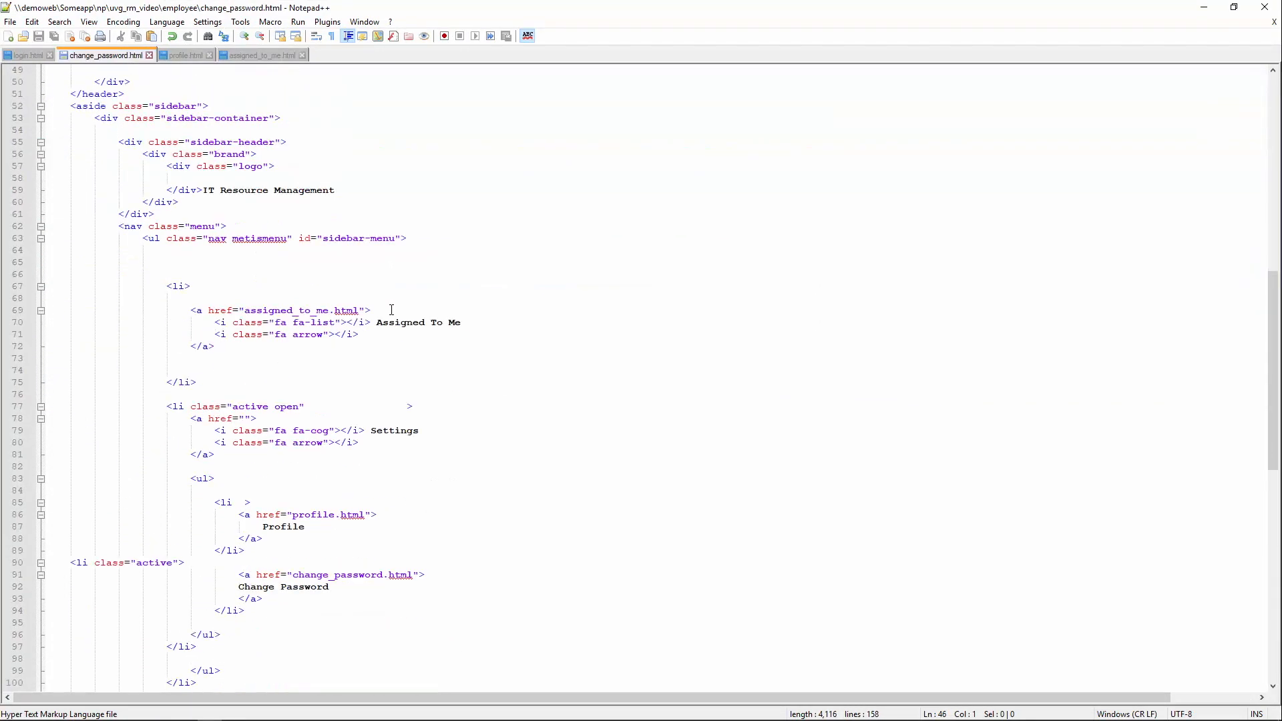
pyautogui.scroll(-2, 392, 310)
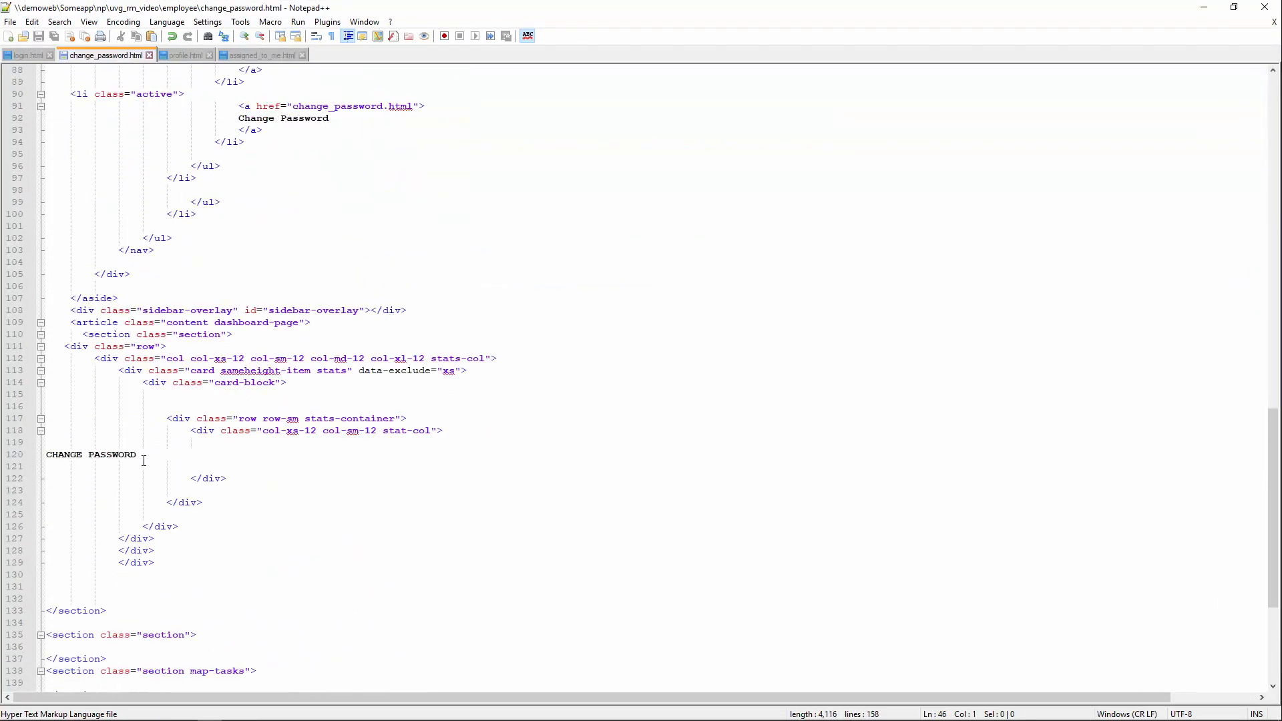
pyautogui.moveTo(143, 461); pyautogui.dragTo(46, 459)
pyautogui.hotkey('ctrl', 'v')
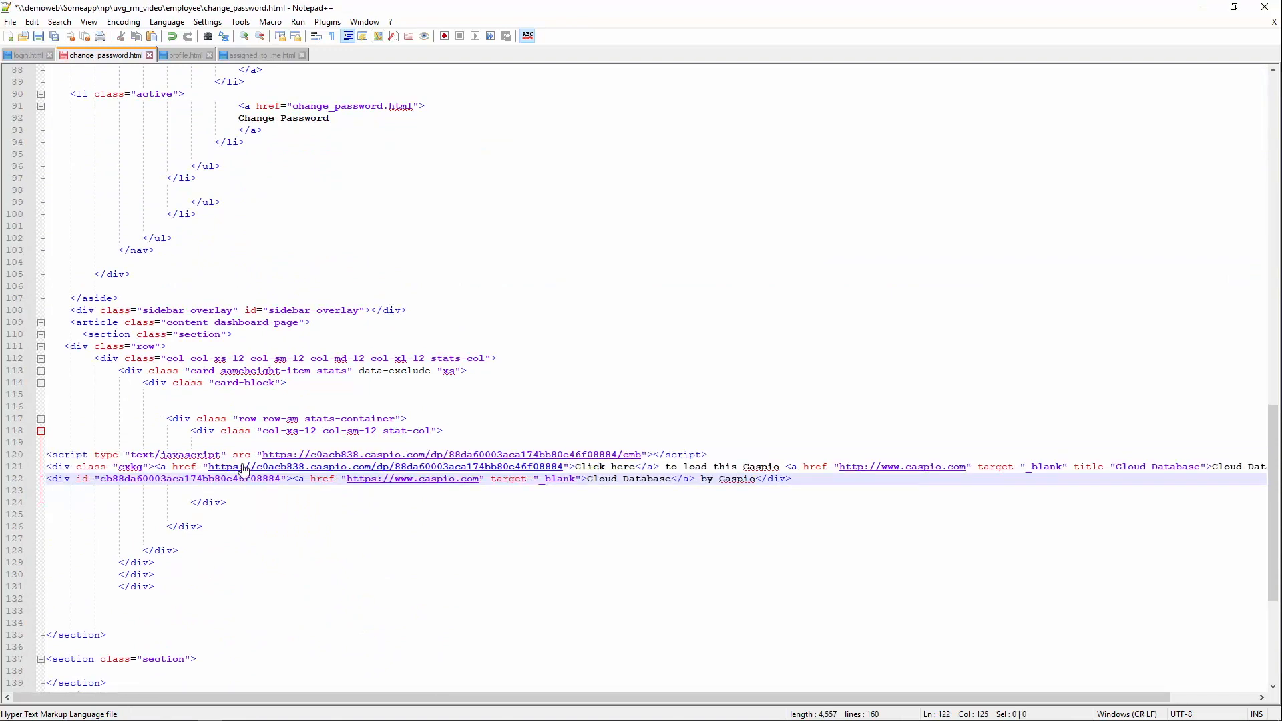
pyautogui.hotkey('ctrl', 's')
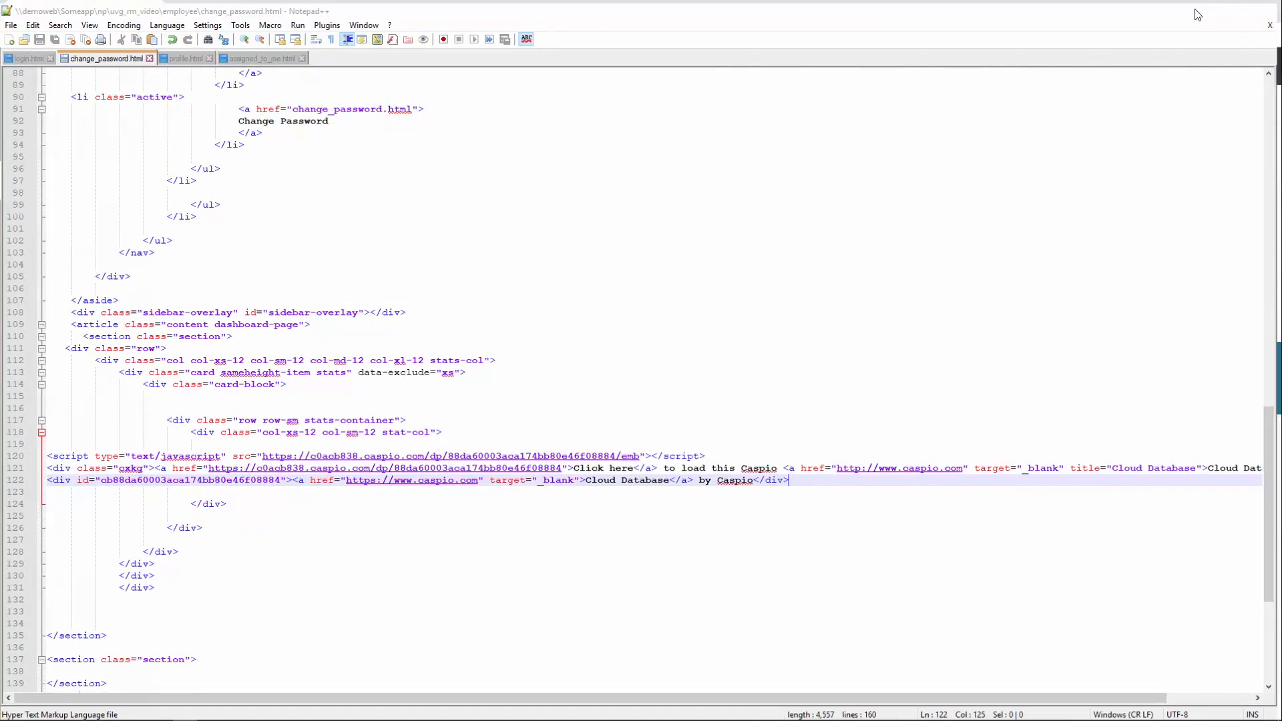
pyautogui.click(1196, 11)
pyautogui.click(263, 14)
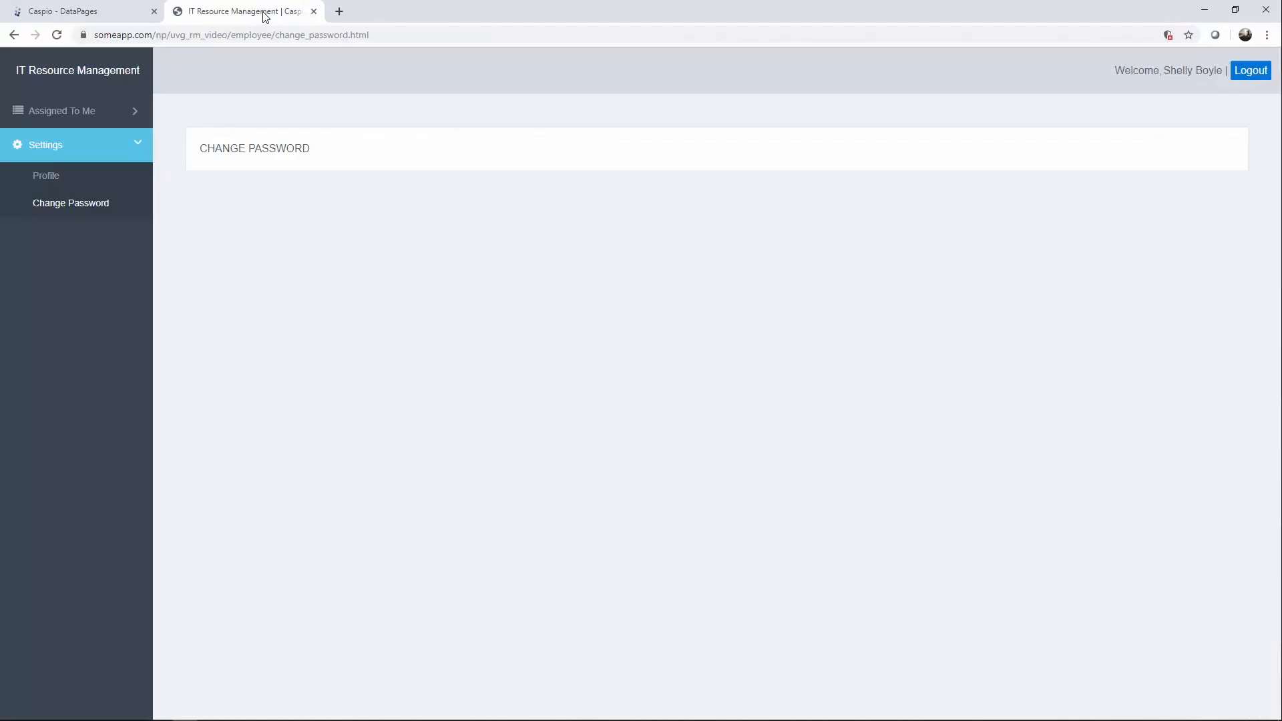
# Reload Change Password to see the embedded password form, view Profile, then return to Caspio DataPages.
pyautogui.click(87, 205)
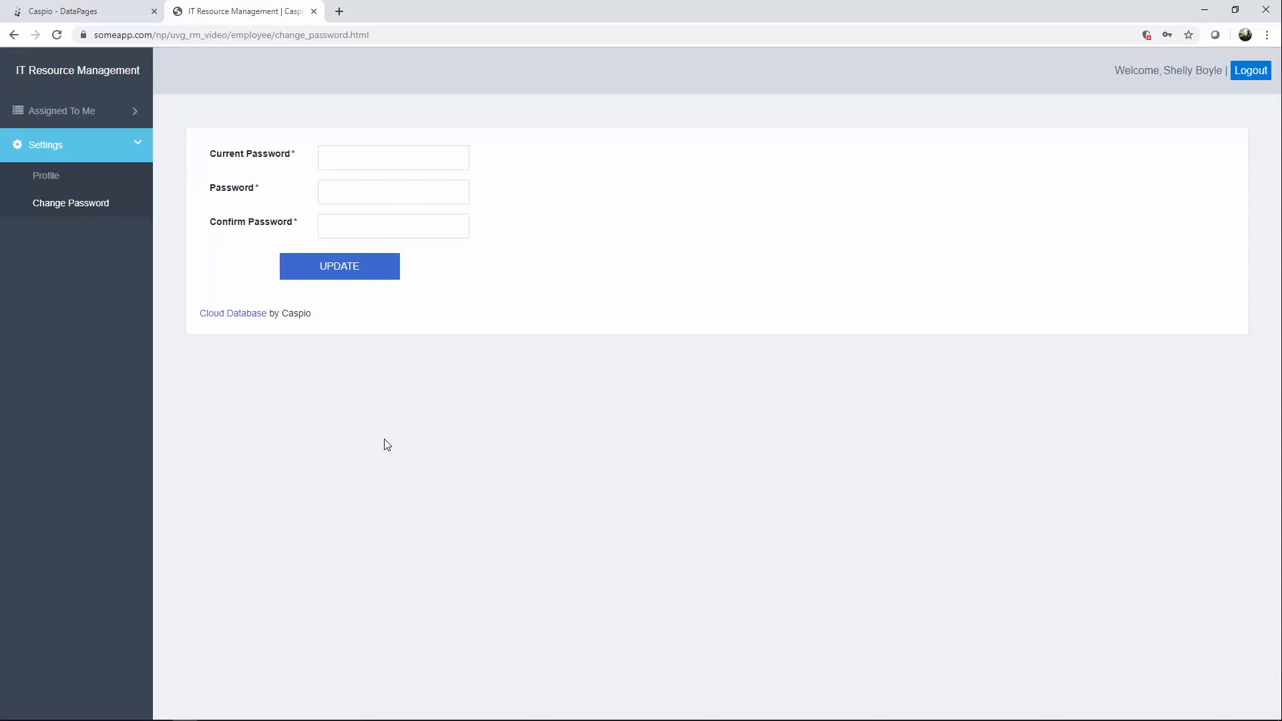
pyautogui.click(50, 178)
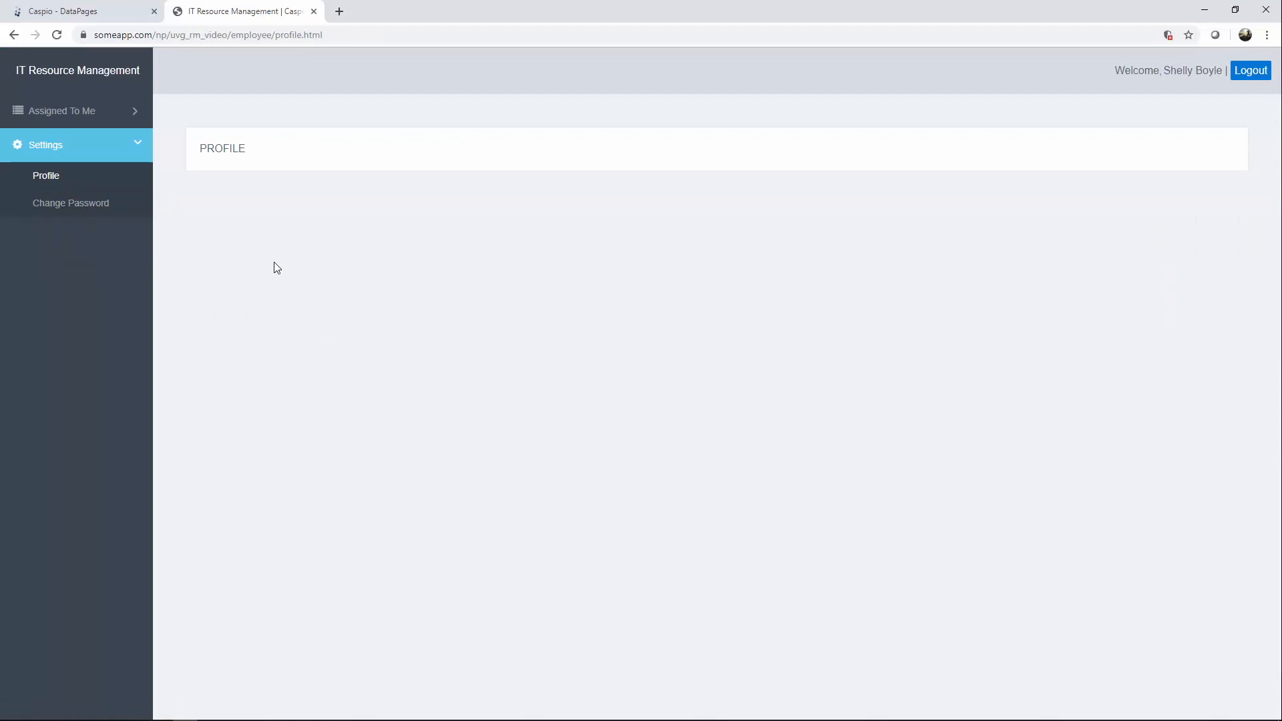
pyautogui.click(96, 16)
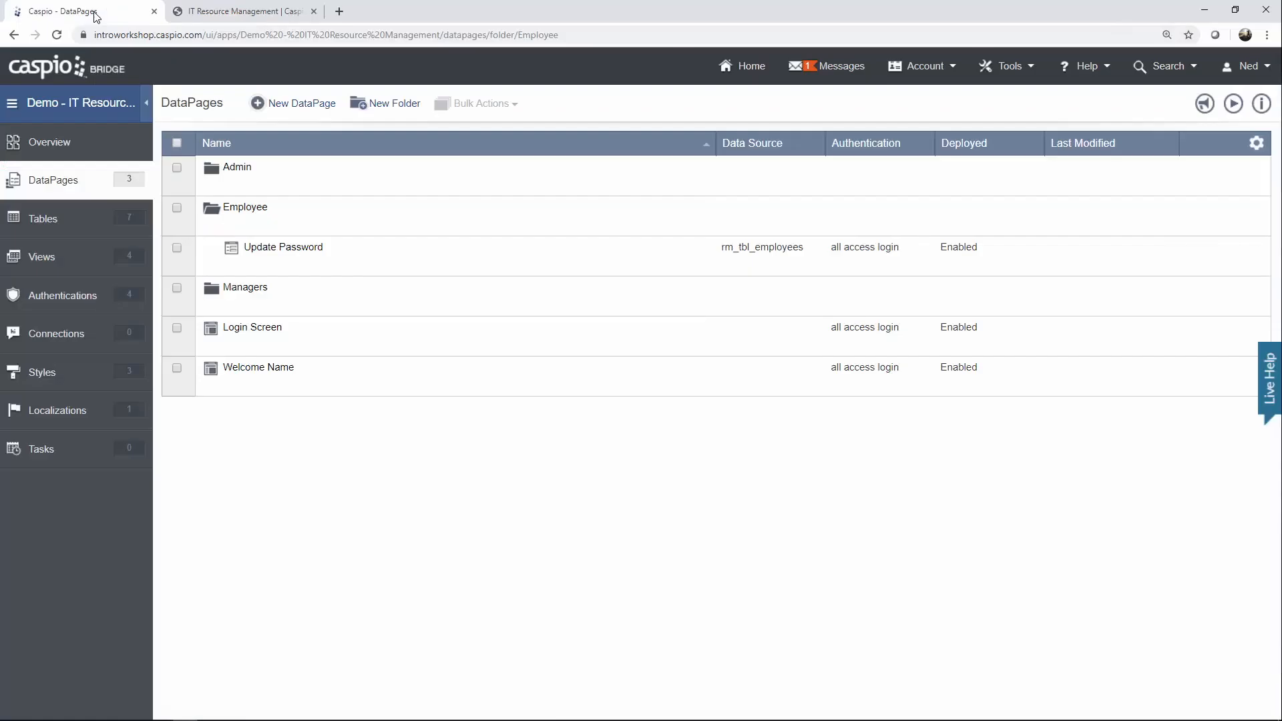
# Start a new DataPage as a single record update form.
pyautogui.click(289, 106)
pyautogui.click(280, 183)
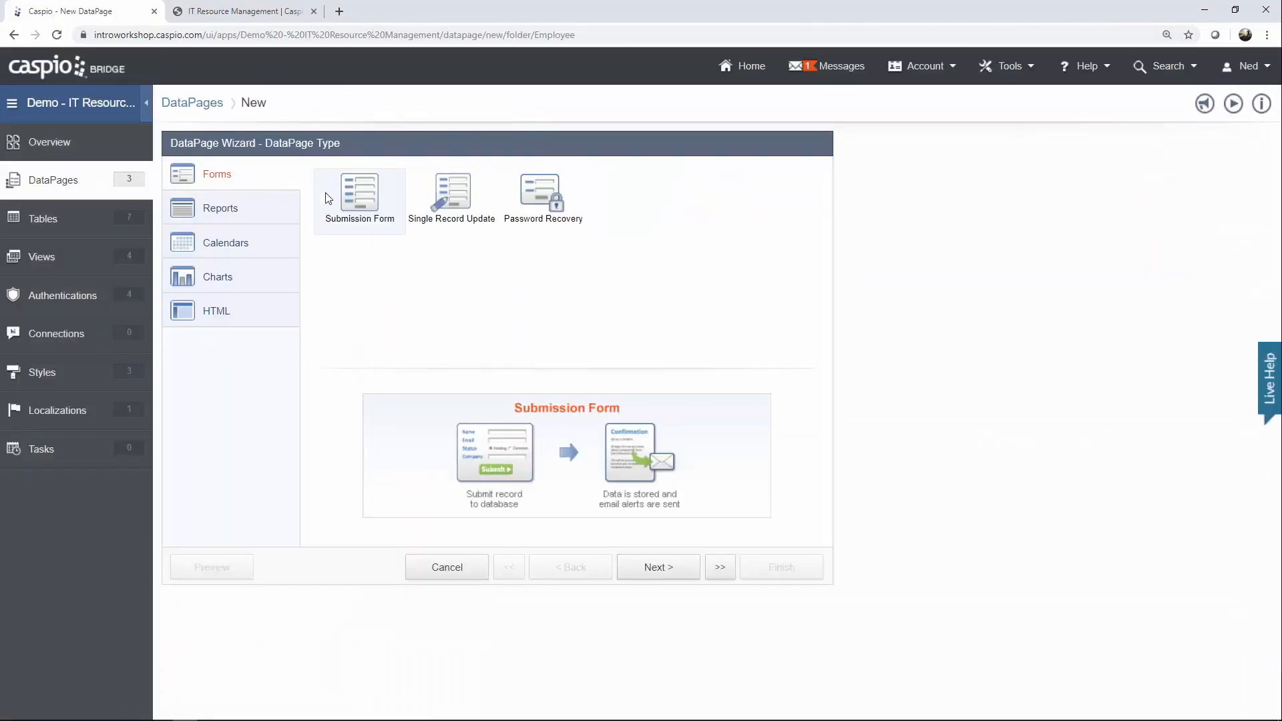
pyautogui.click(444, 227)
pyautogui.click(661, 569)
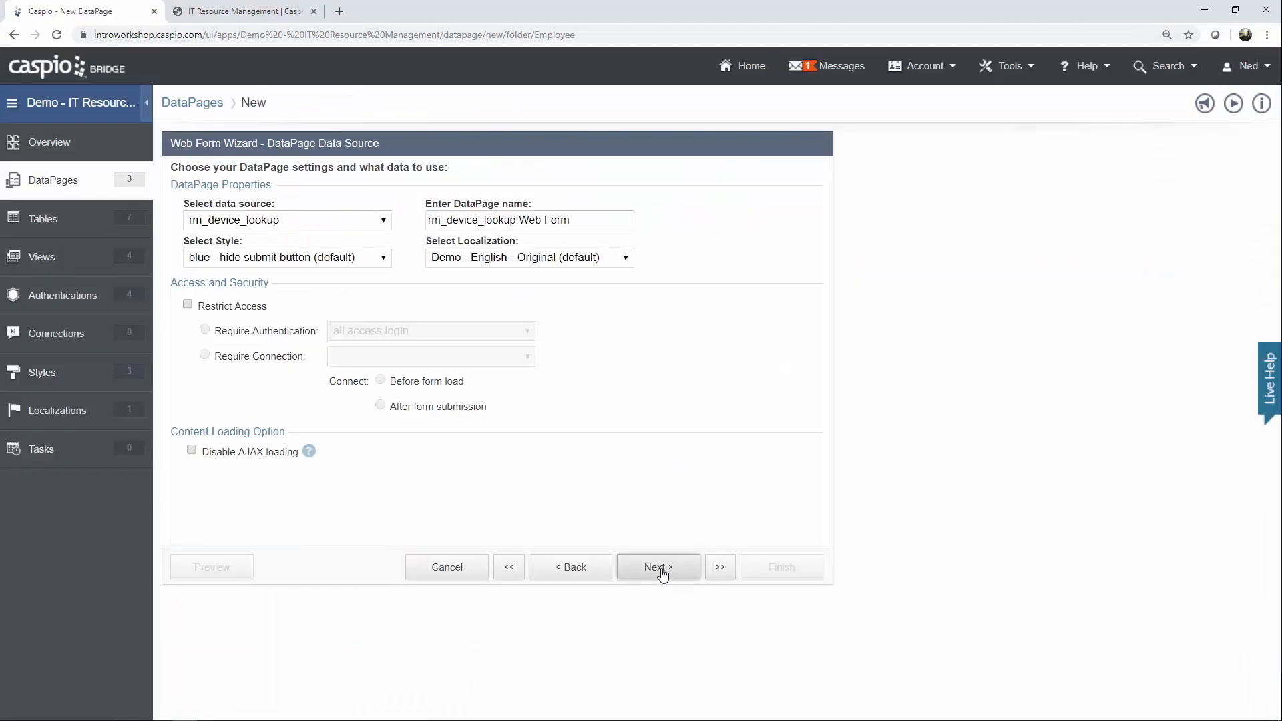
# Name the DataPage 'View Profile' with rm_tbl_employees, Blue style, English localization and restricted access.
pyautogui.click(378, 226)
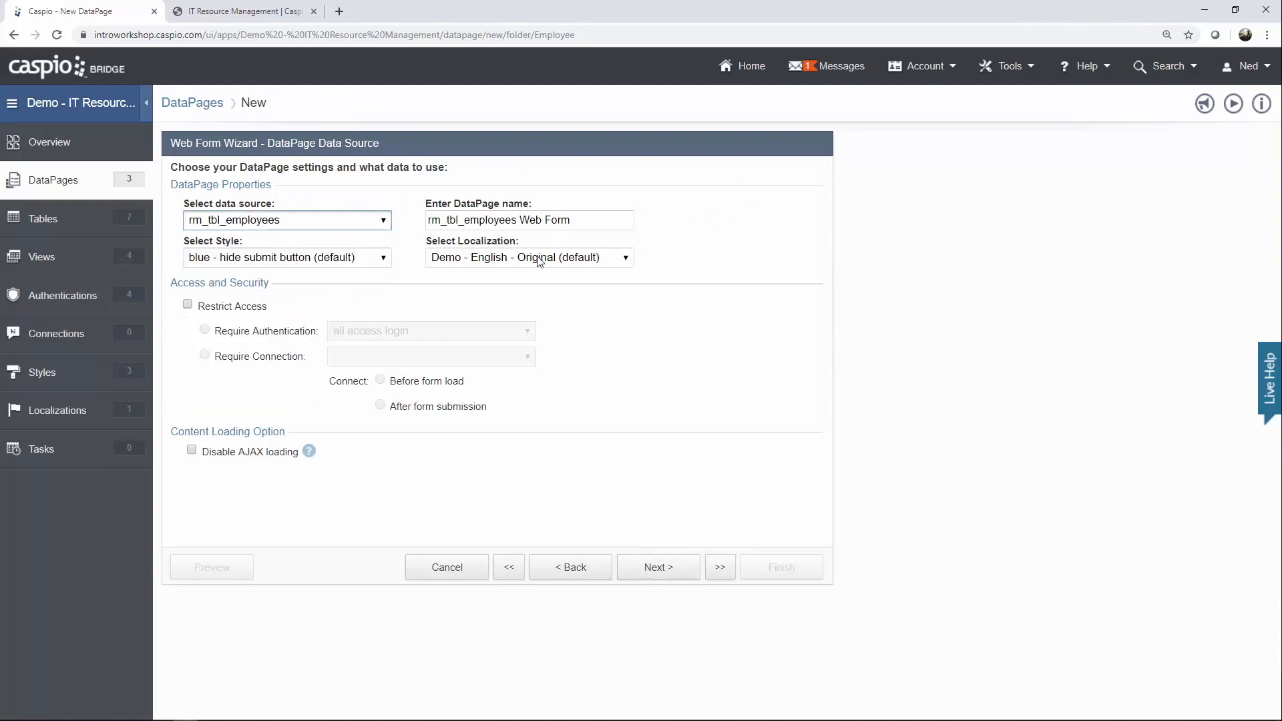
pyautogui.moveTo(587, 223); pyautogui.dragTo(374, 221)
pyautogui.write('View Profile')
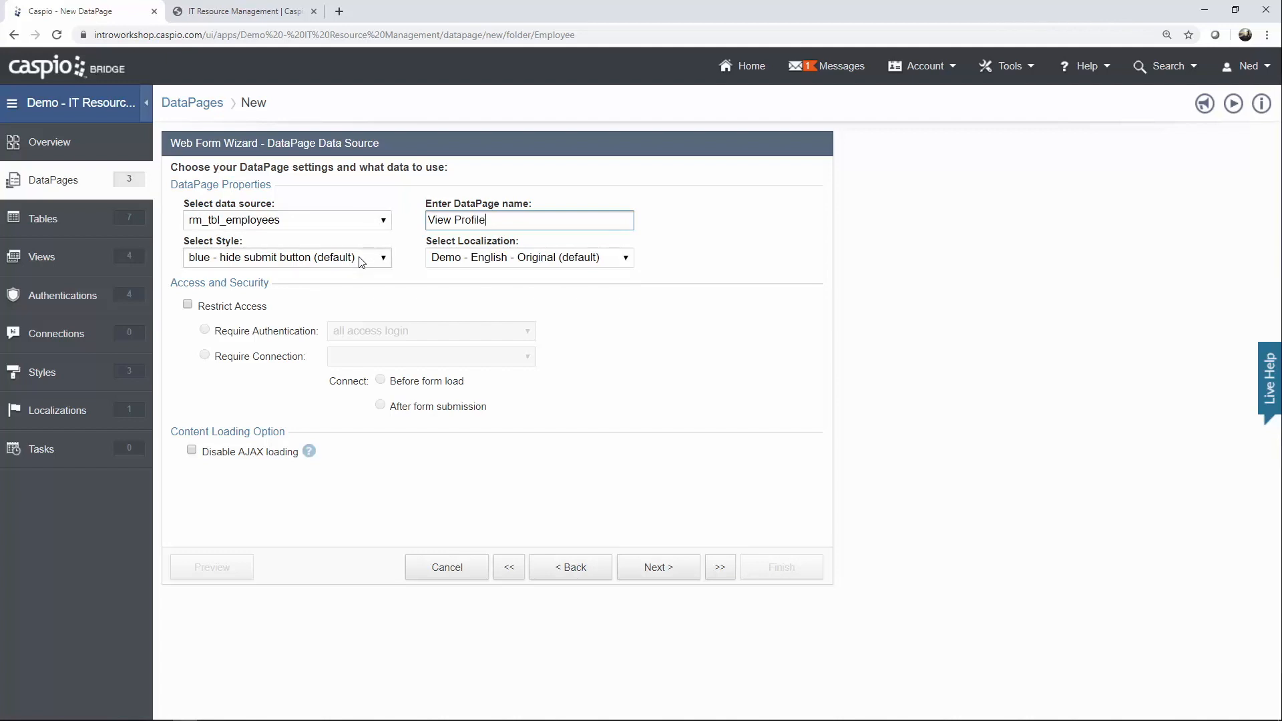
pyautogui.click(358, 258)
pyautogui.click(319, 286)
pyautogui.click(478, 258)
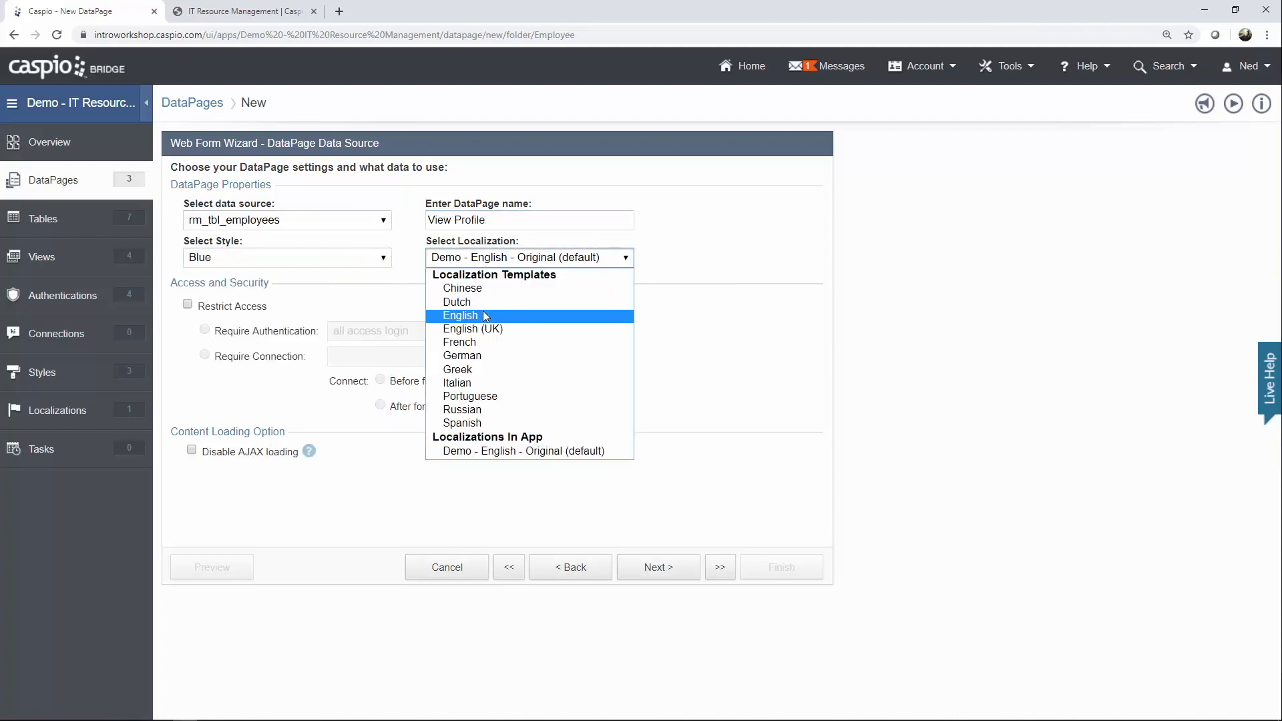
pyautogui.click(482, 313)
pyautogui.click(237, 309)
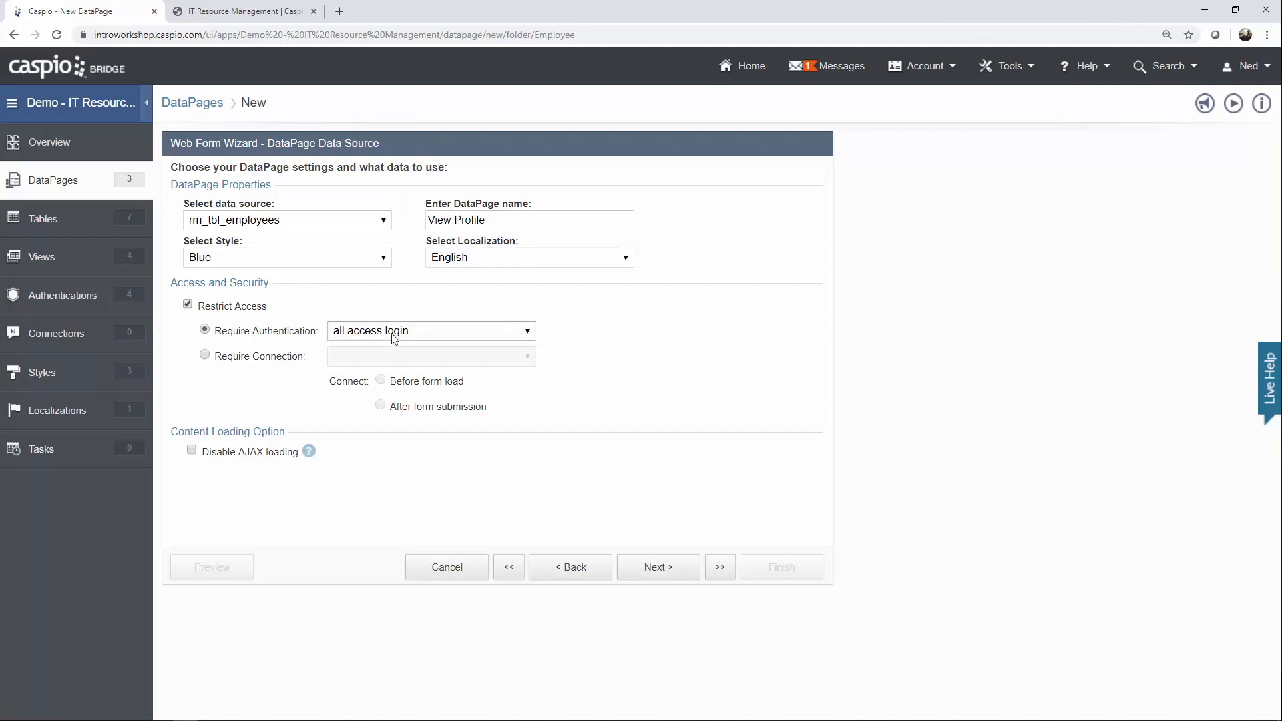
pyautogui.click(671, 575)
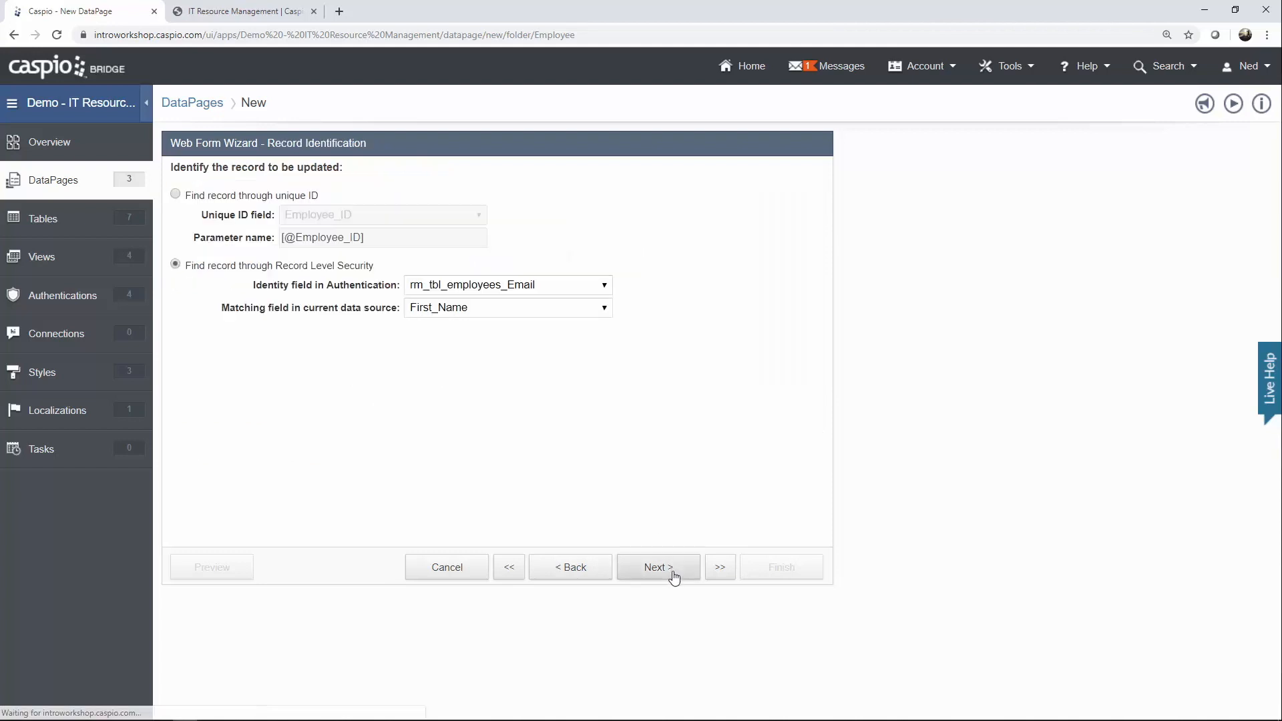
# Identify records by employee ID and add First_Name, Last_Name, Email, Title, Department and Location.
pyautogui.click(575, 294)
pyautogui.click(570, 300)
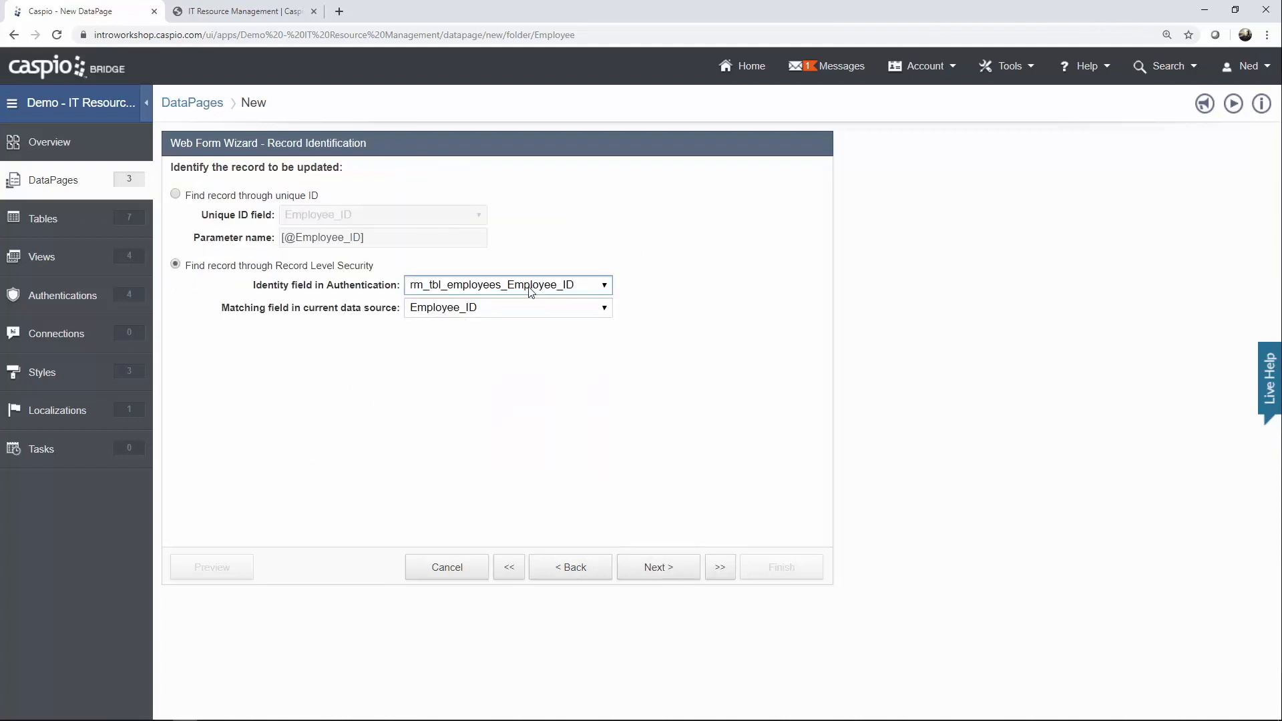
pyautogui.click(661, 568)
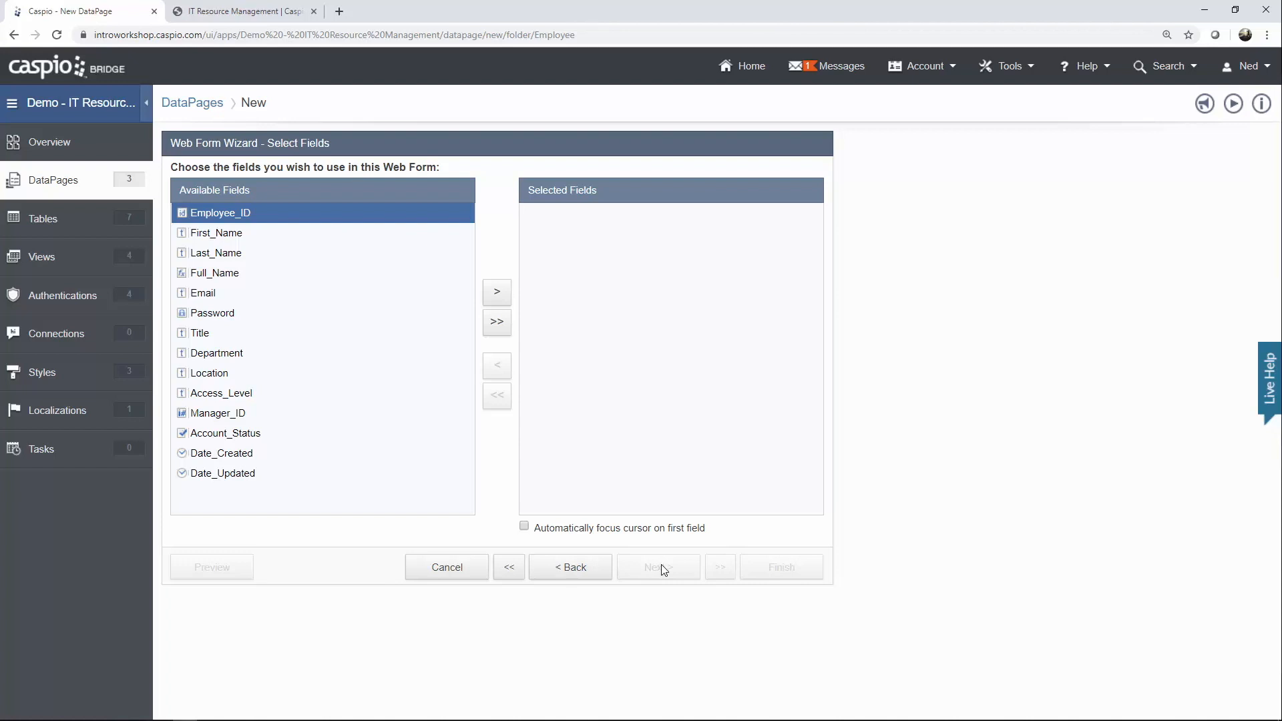
pyautogui.click(325, 236)
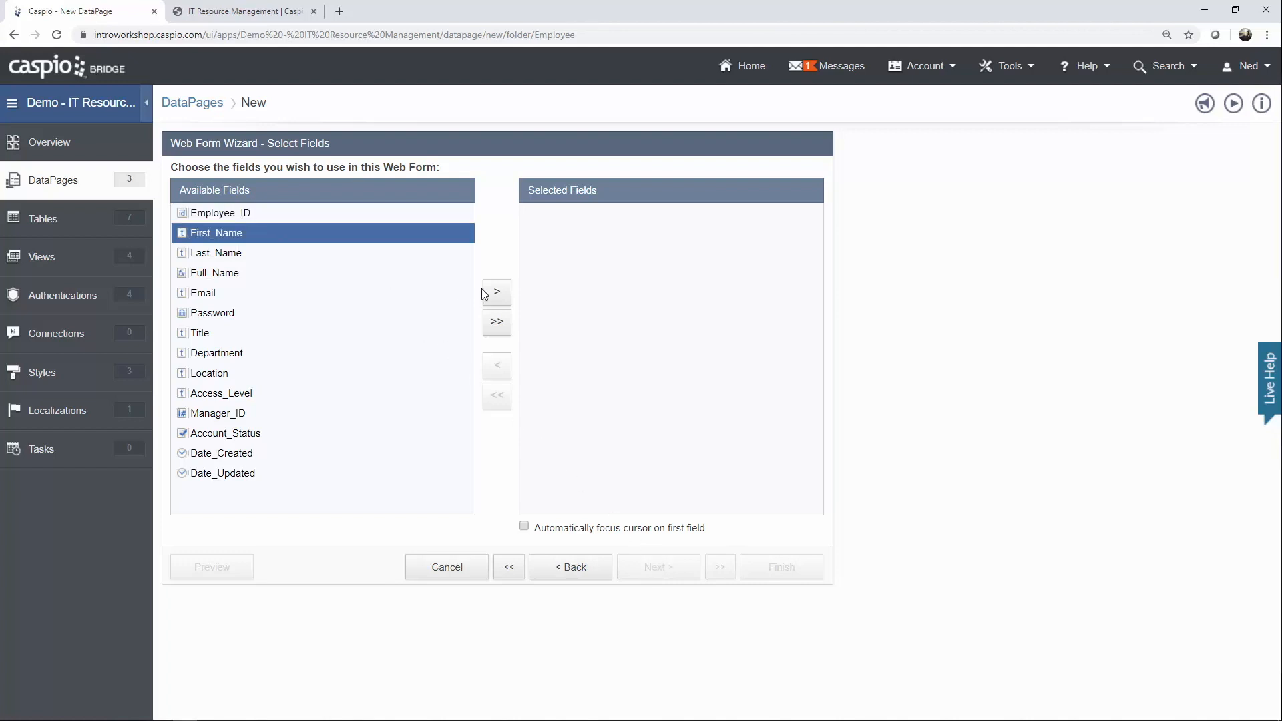
pyautogui.click(496, 294)
pyautogui.click(497, 295)
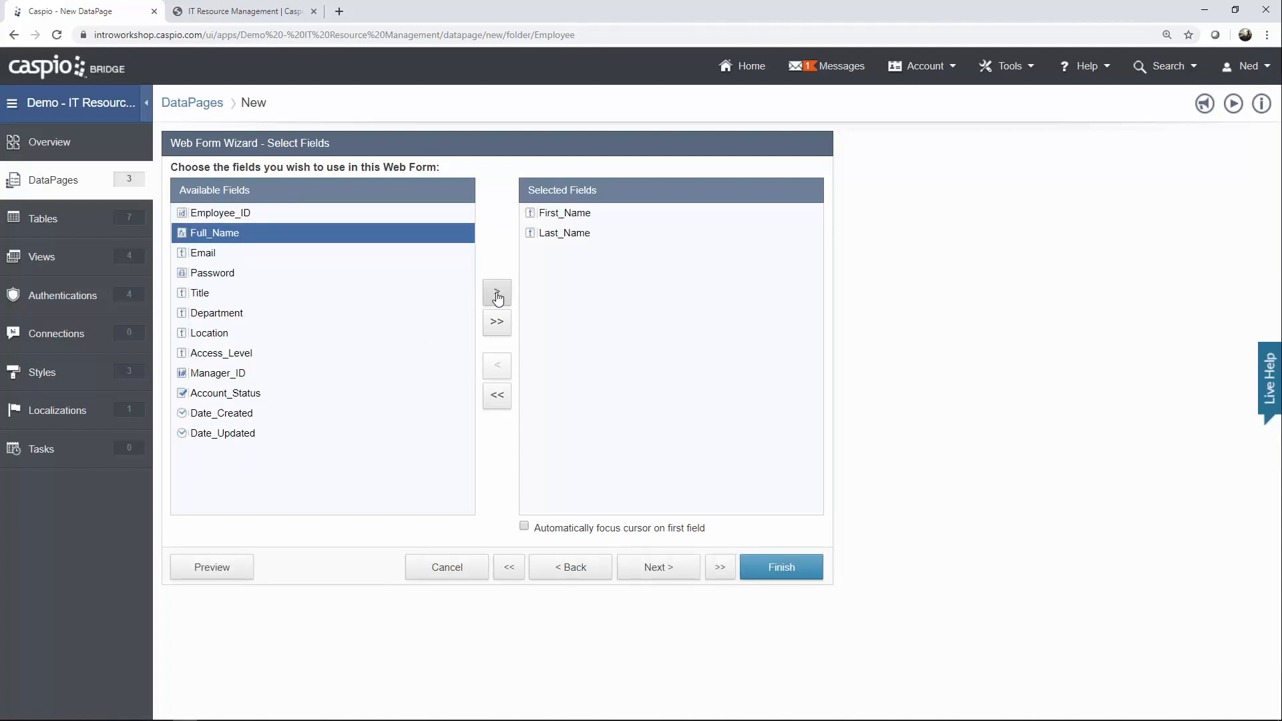
pyautogui.click(332, 255)
pyautogui.click(495, 299)
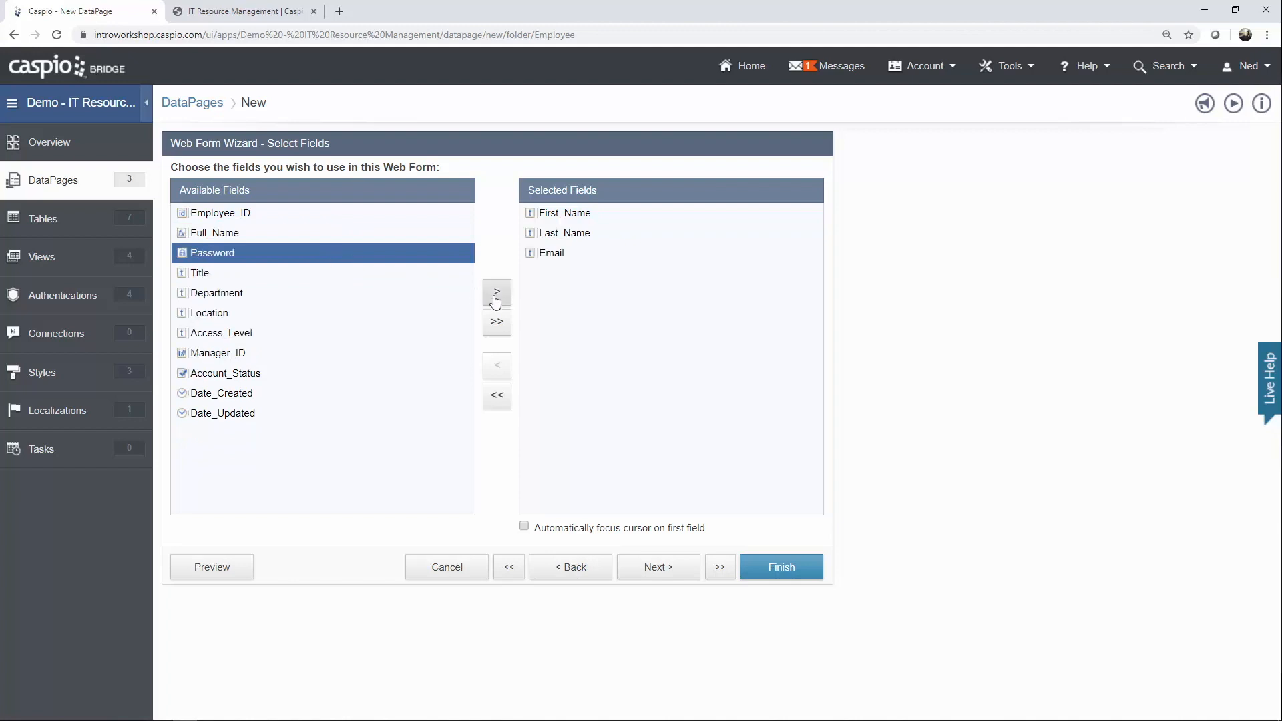
pyautogui.click(338, 275)
pyautogui.click(496, 293)
pyautogui.click(497, 298)
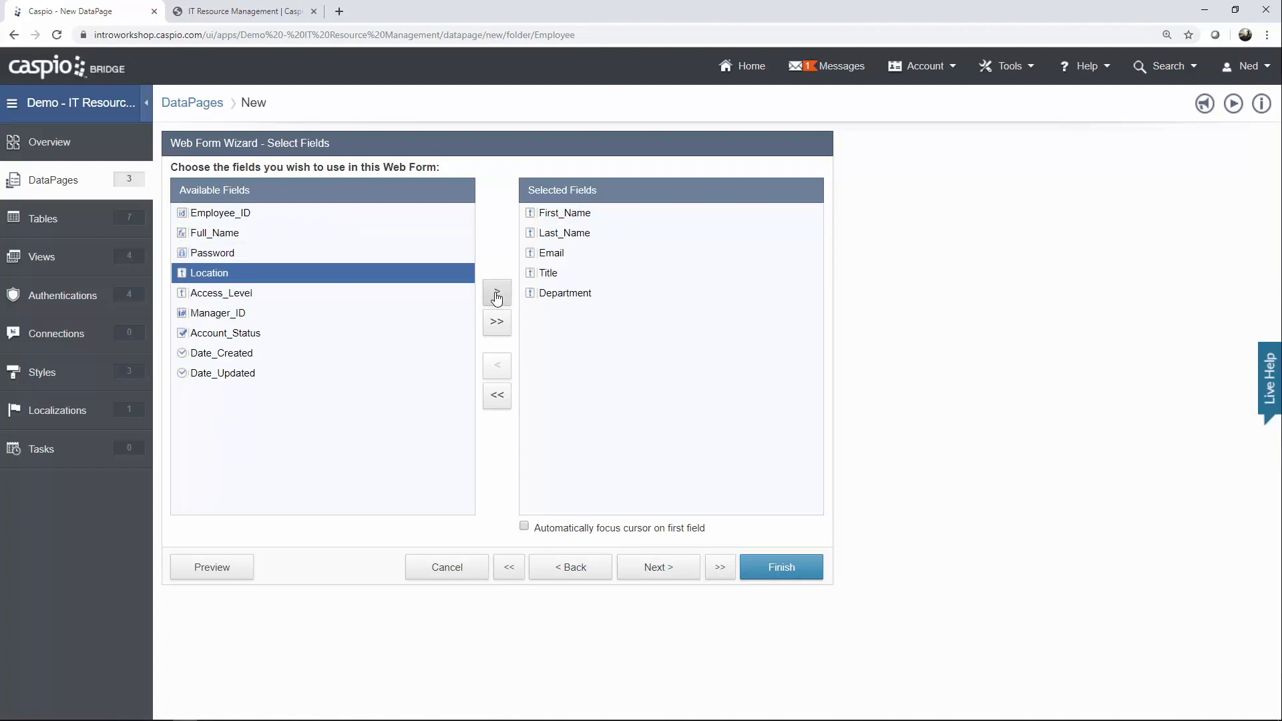
pyautogui.click(497, 297)
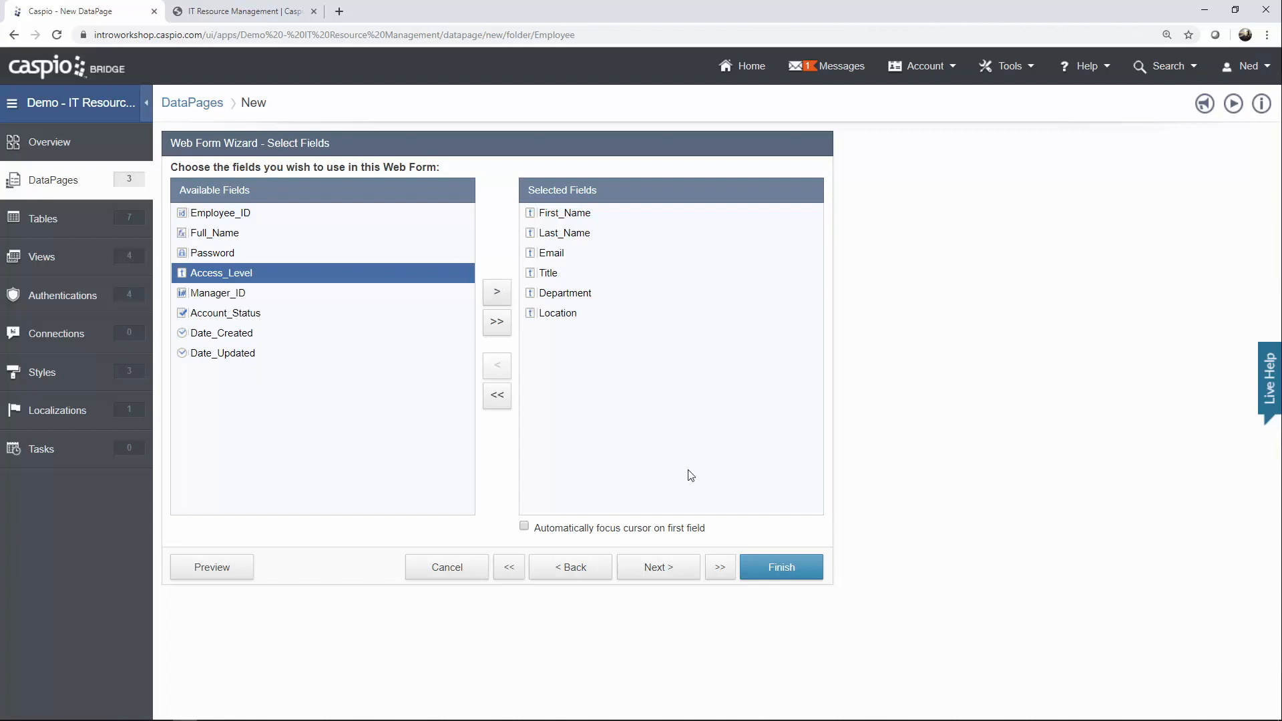
# Keep First Name as Display Only and finish the View Profile DataPage.
pyautogui.click(661, 569)
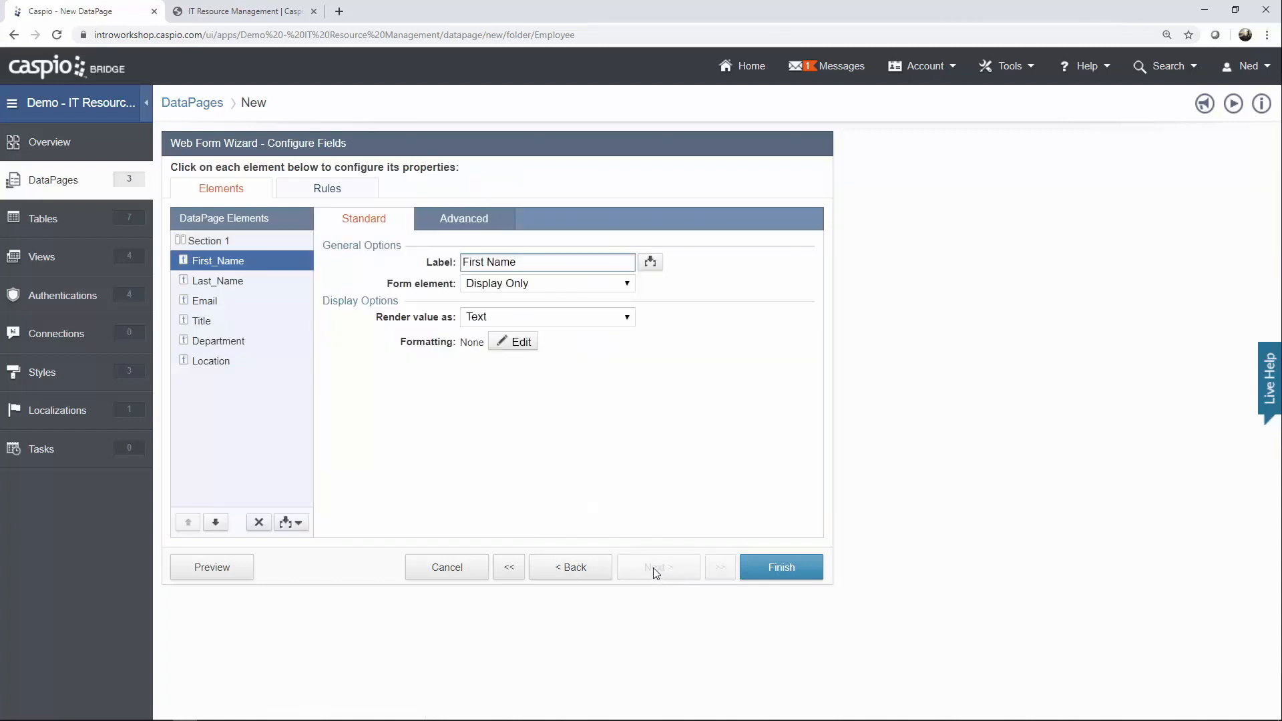
pyautogui.click(517, 284)
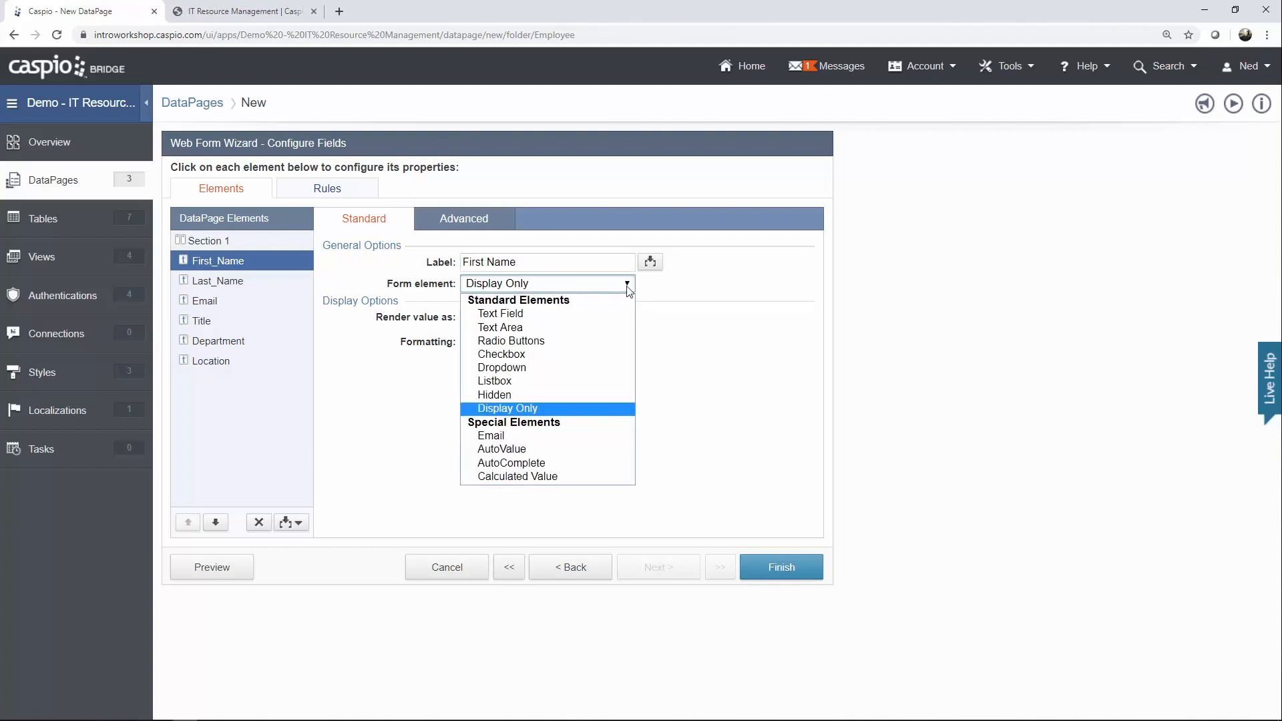
pyautogui.click(654, 287)
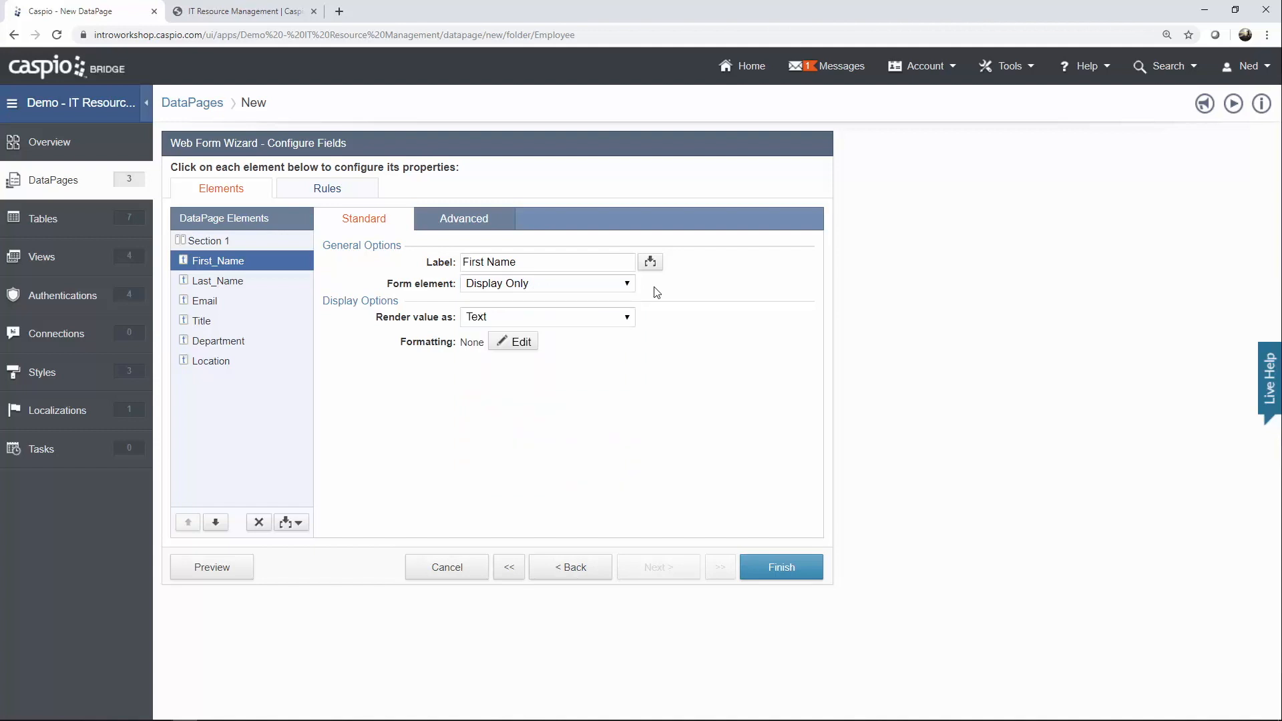
pyautogui.click(781, 568)
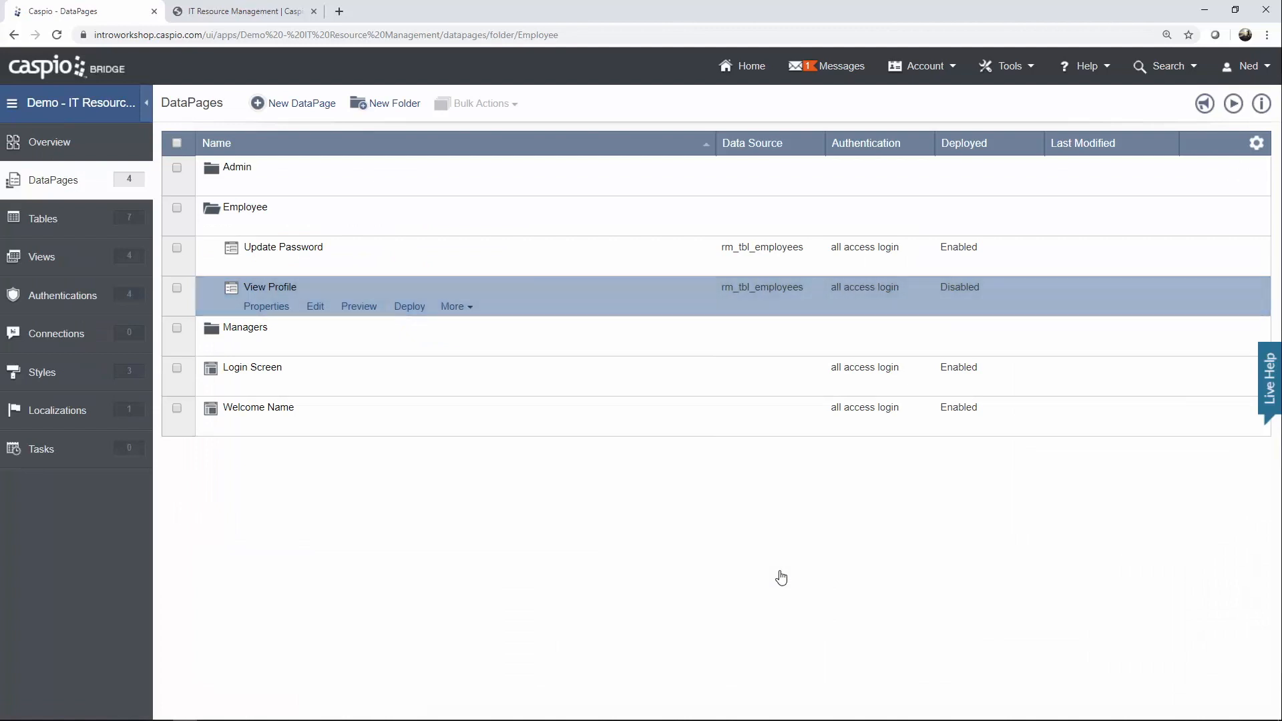
# Set View Profile's deployment to Enabled and copy its embed code.
pyautogui.click(410, 307)
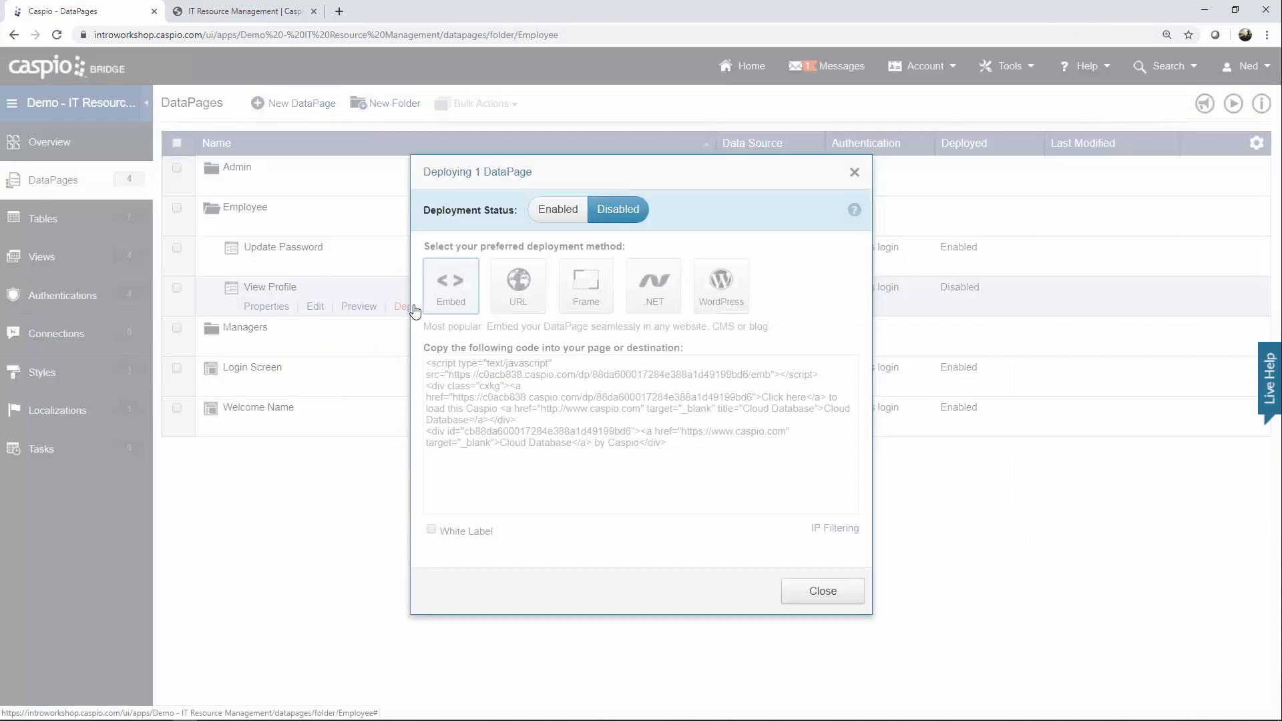
pyautogui.click(548, 213)
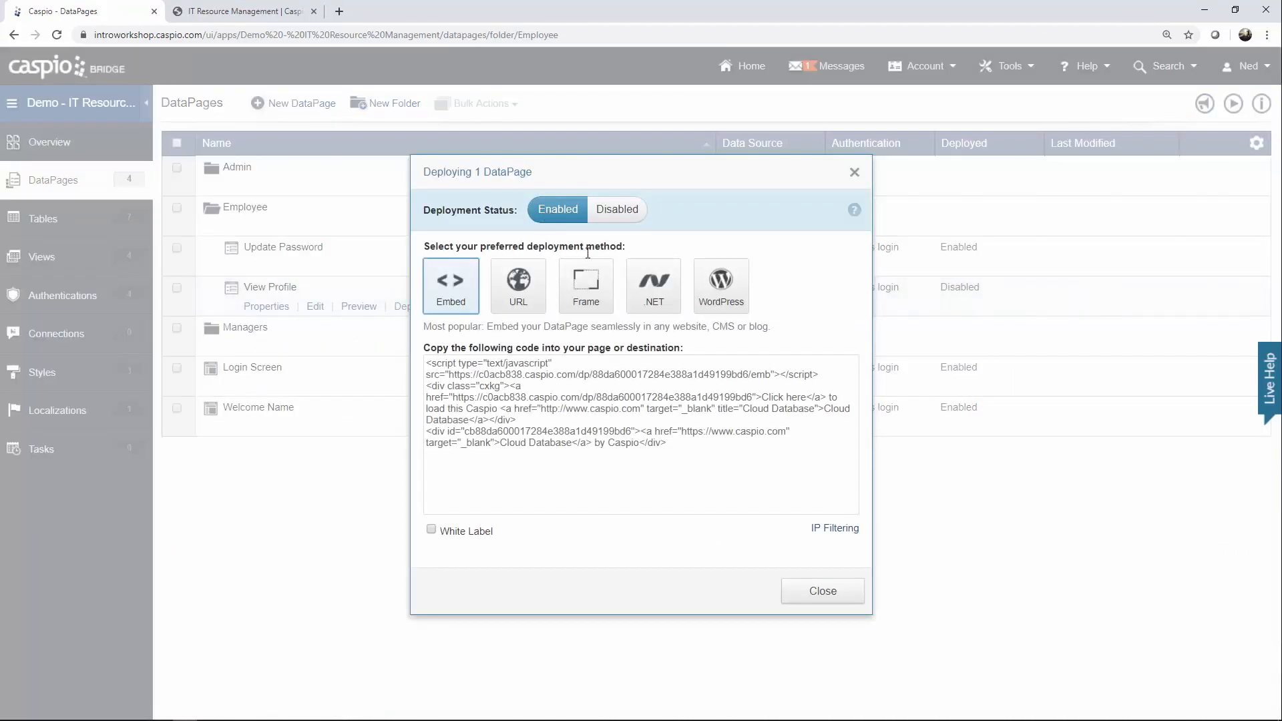
pyautogui.click(529, 382)
pyautogui.hotkey('ctrl', 'c')
pyautogui.rightClick(529, 383)
pyautogui.click(544, 392)
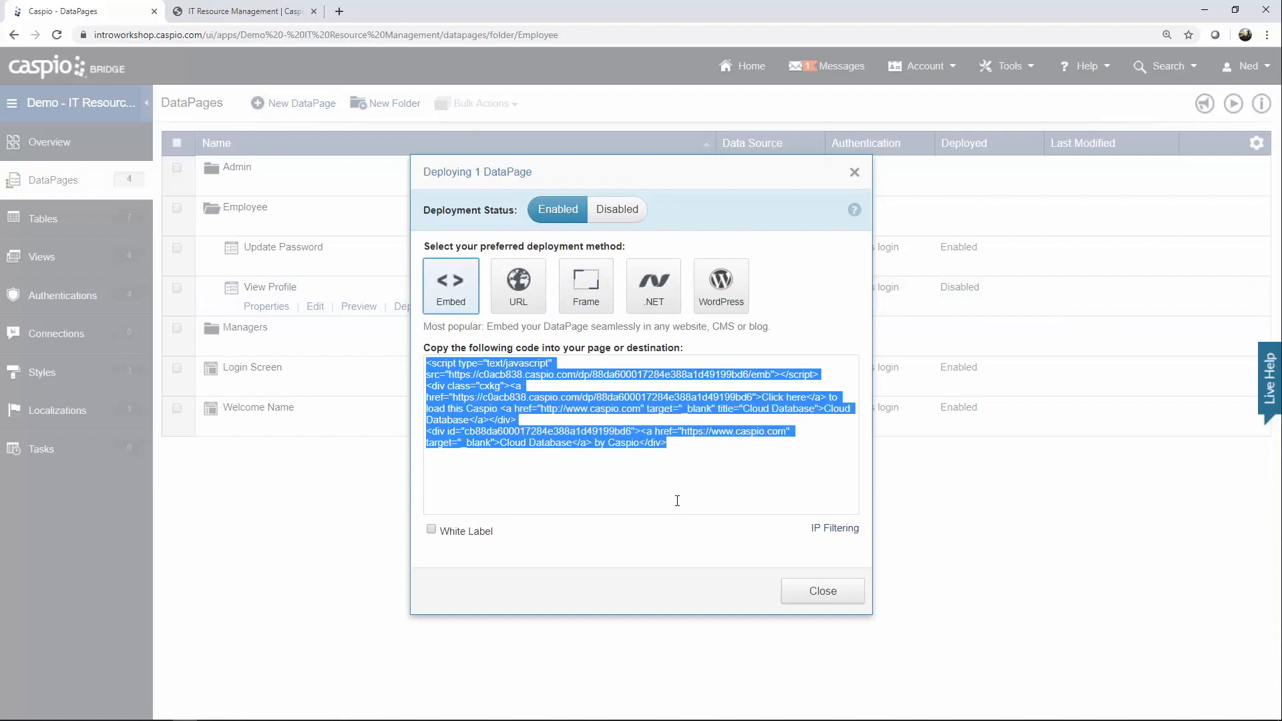
pyautogui.click(806, 601)
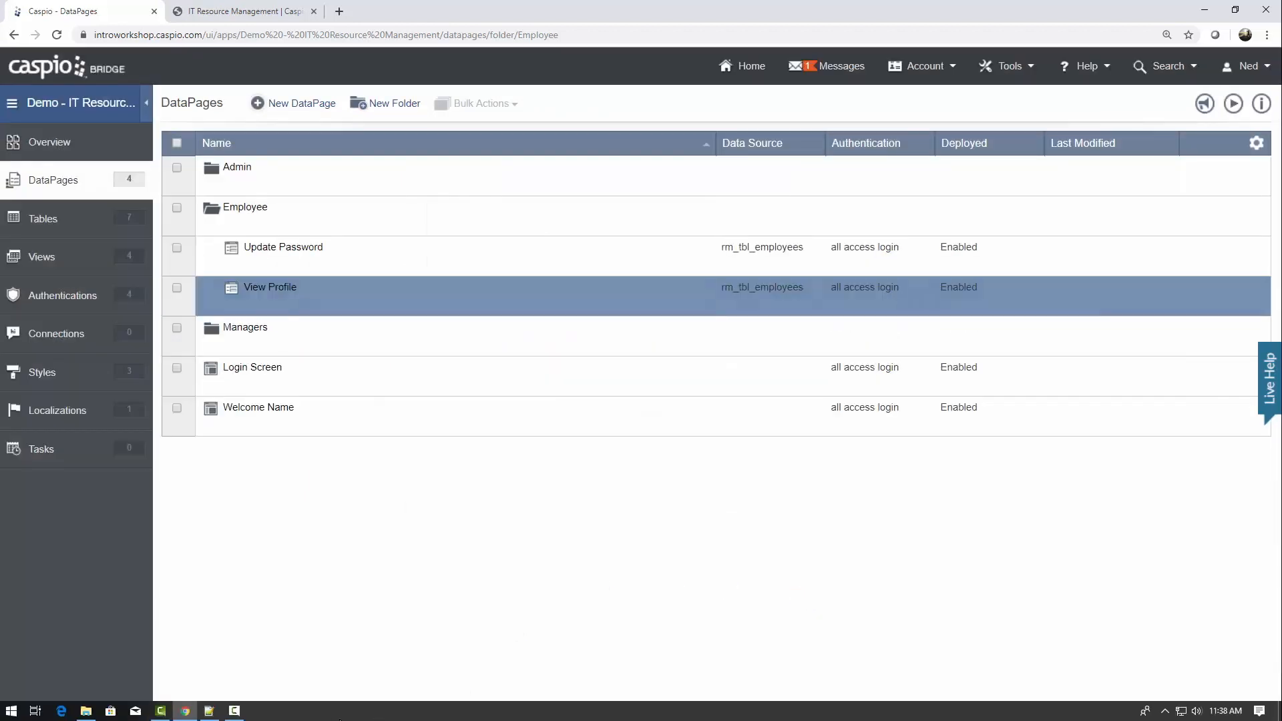
# Replace the PROFILE placeholder on line 120 of profile.html with the embed code and save.
pyautogui.click(209, 711)
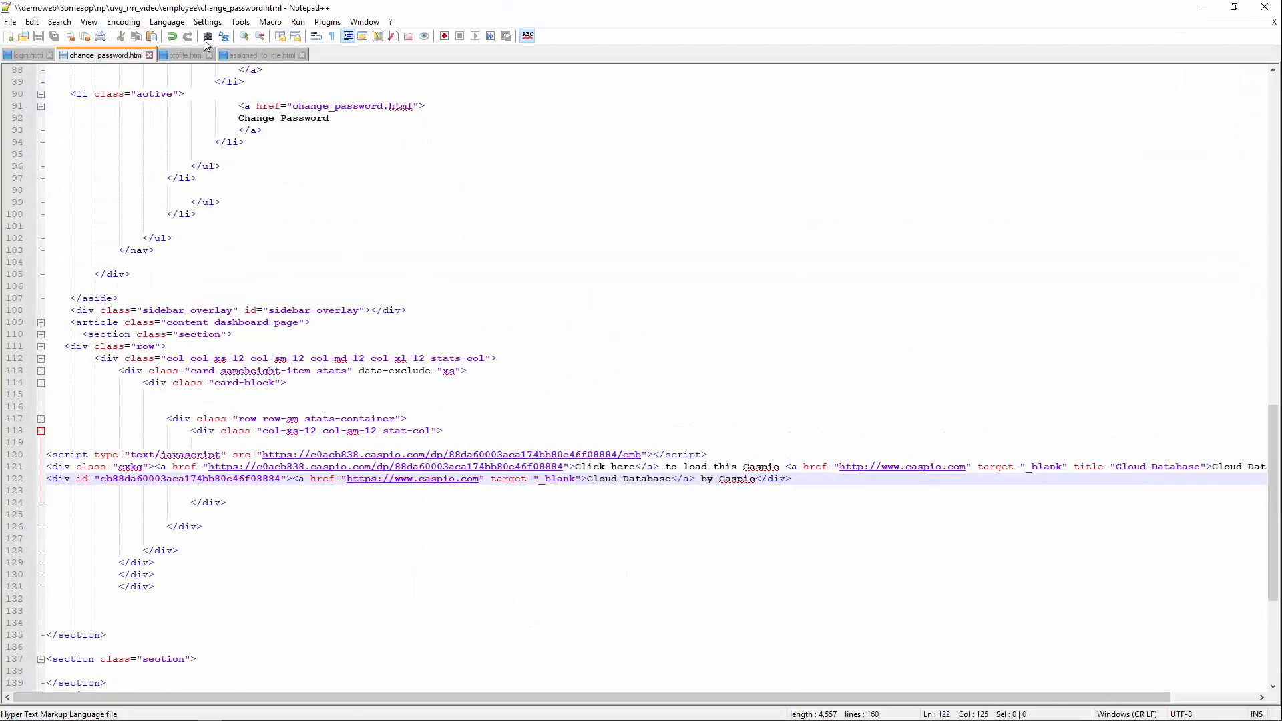
pyautogui.click(186, 54)
pyautogui.scroll(-12, 503, 375)
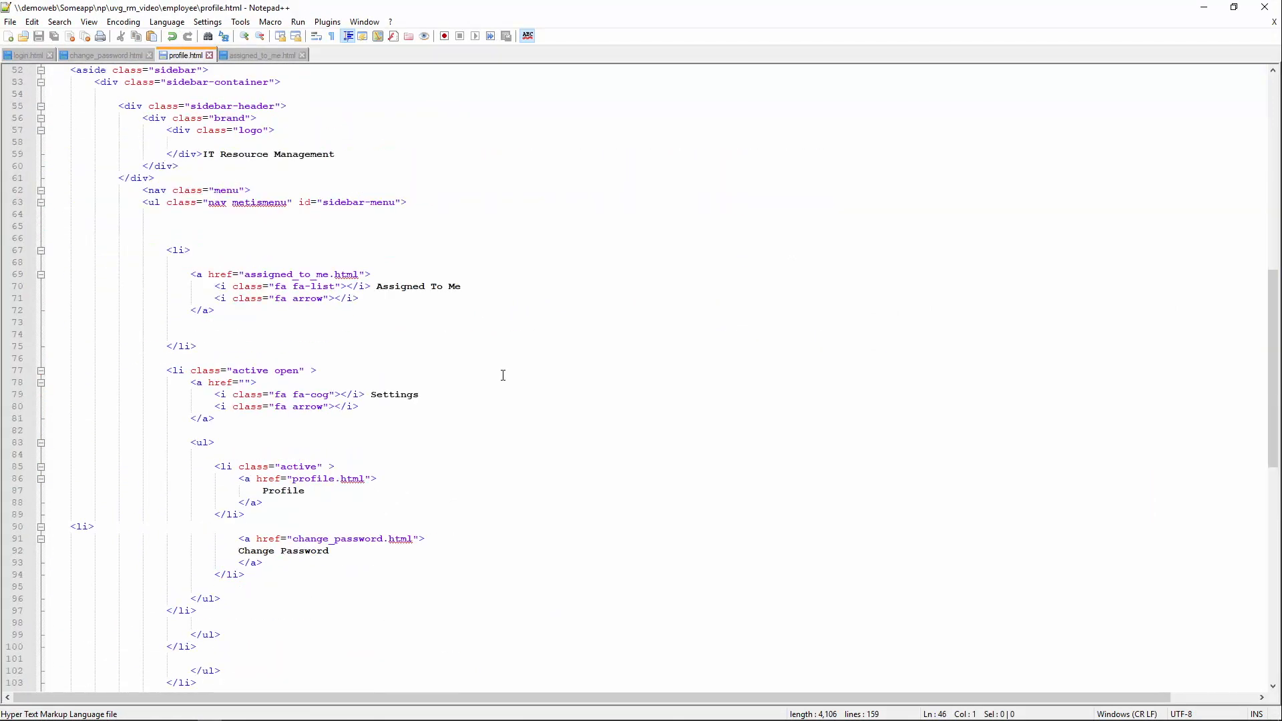
pyautogui.scroll(-14, 503, 375)
pyautogui.doubleClick(125, 382)
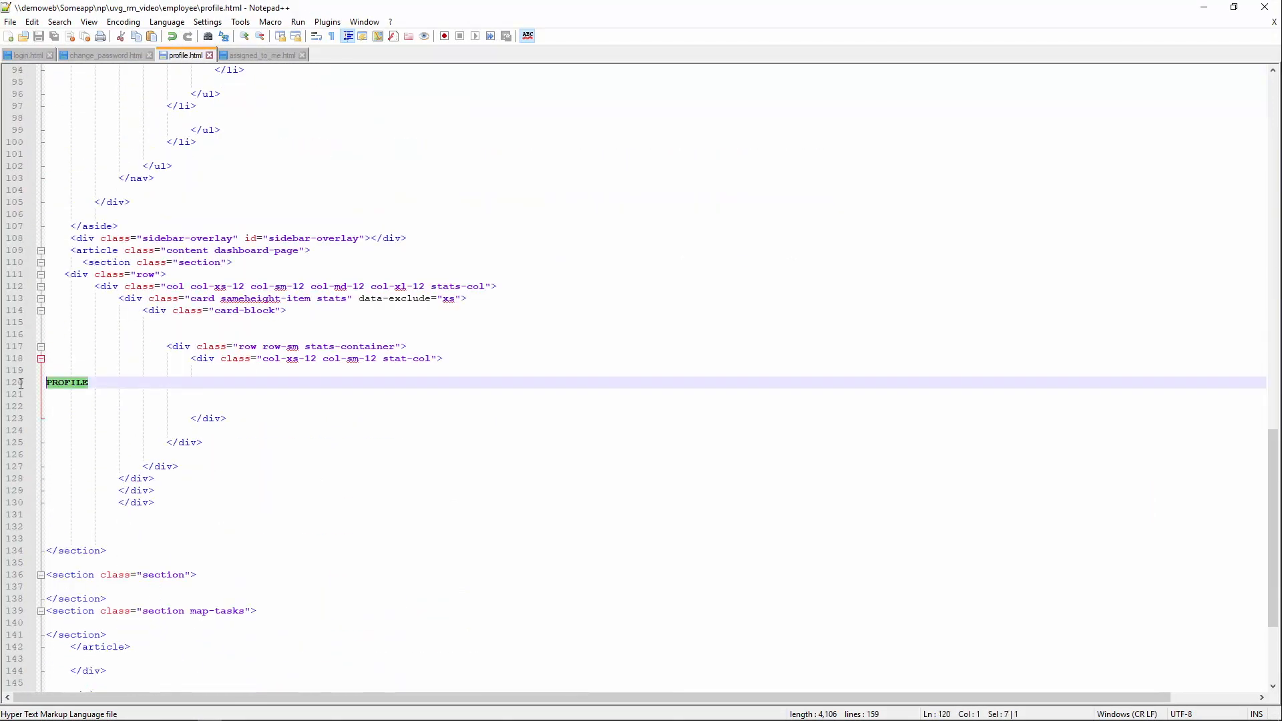
pyautogui.hotkey('ctrl', 'v')
pyautogui.hotkey('ctrl', 's')
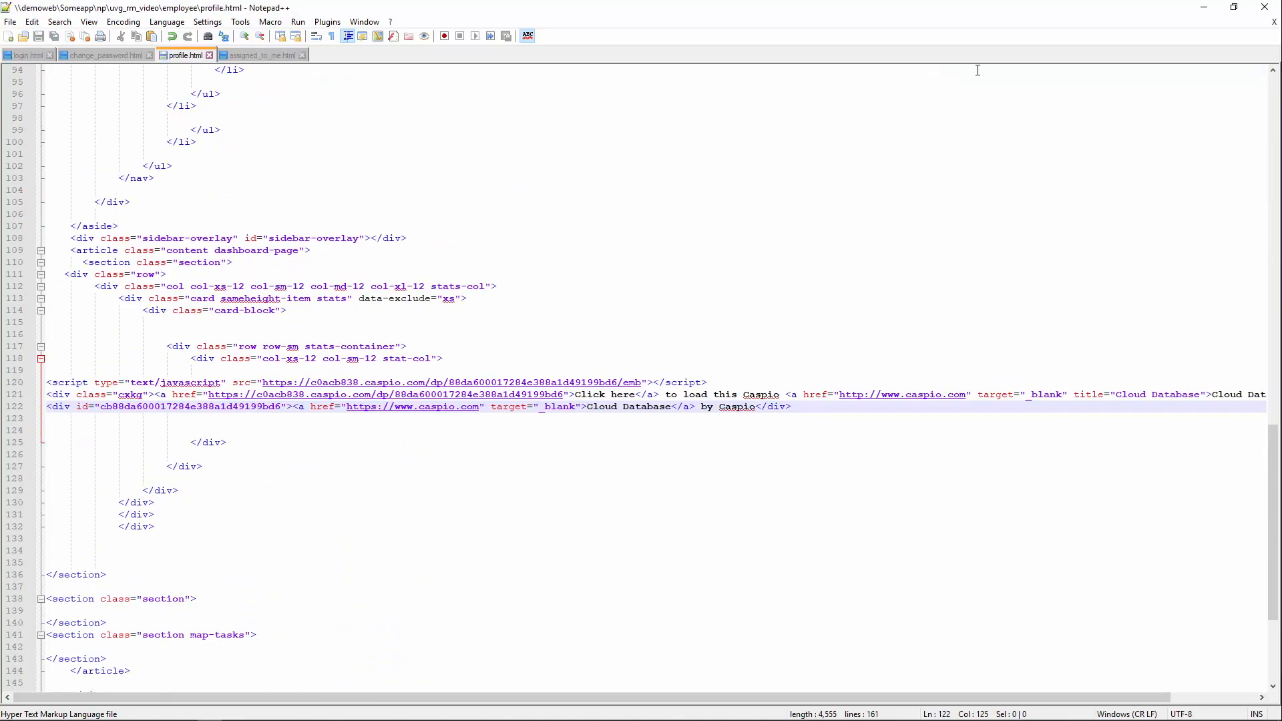
pyautogui.click(1203, 7)
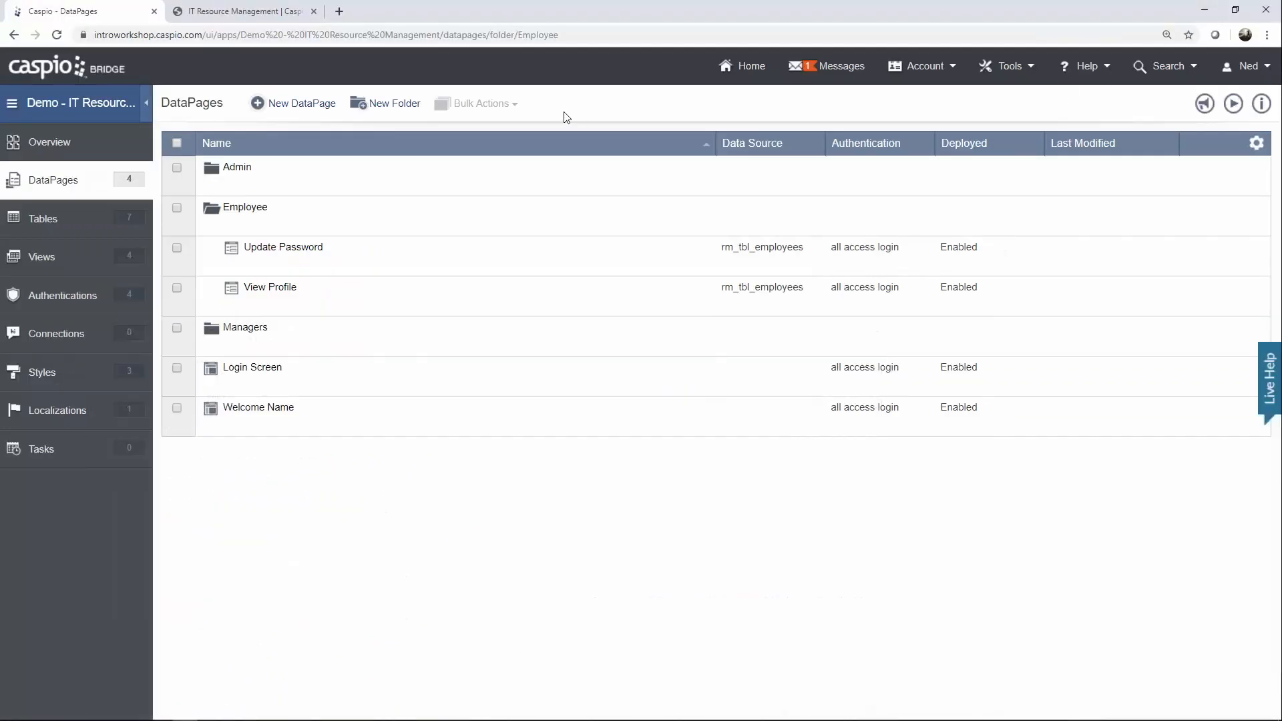
# Reload the site's Profile page to see the embedded employee details, visit Assigned To Me, return to Caspio.
pyautogui.click(294, 14)
pyautogui.click(52, 186)
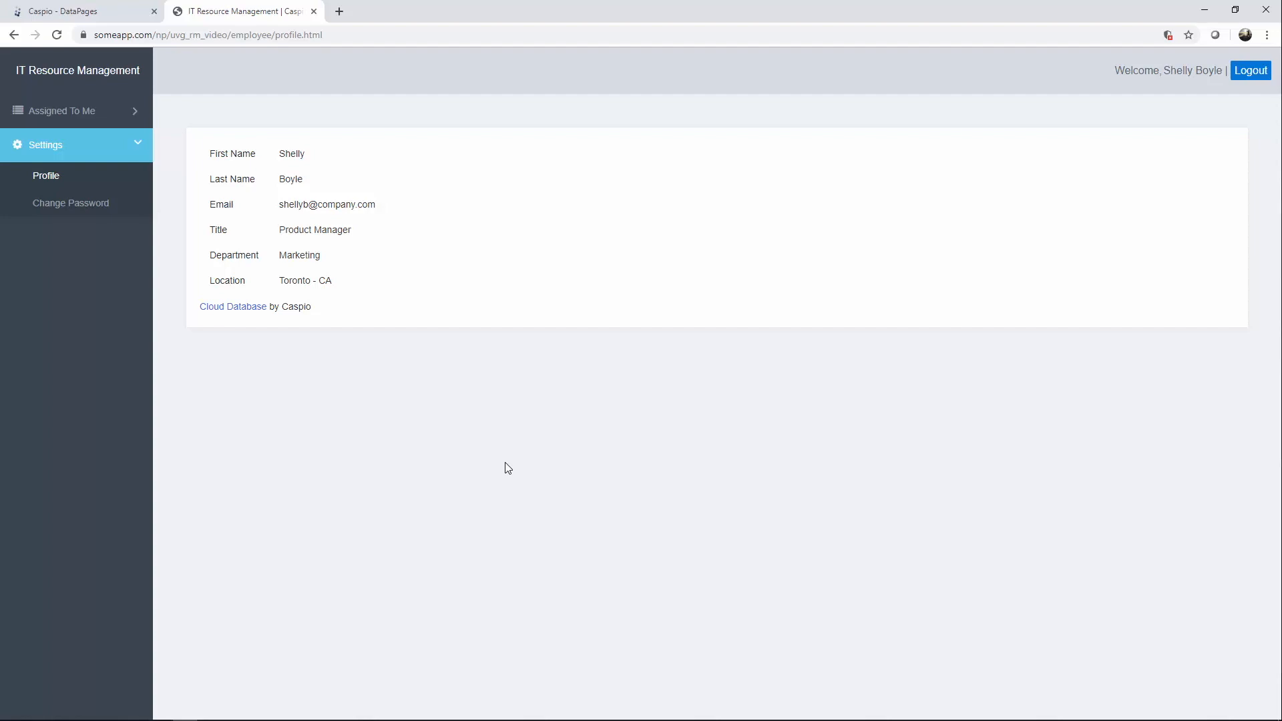
pyautogui.click(94, 117)
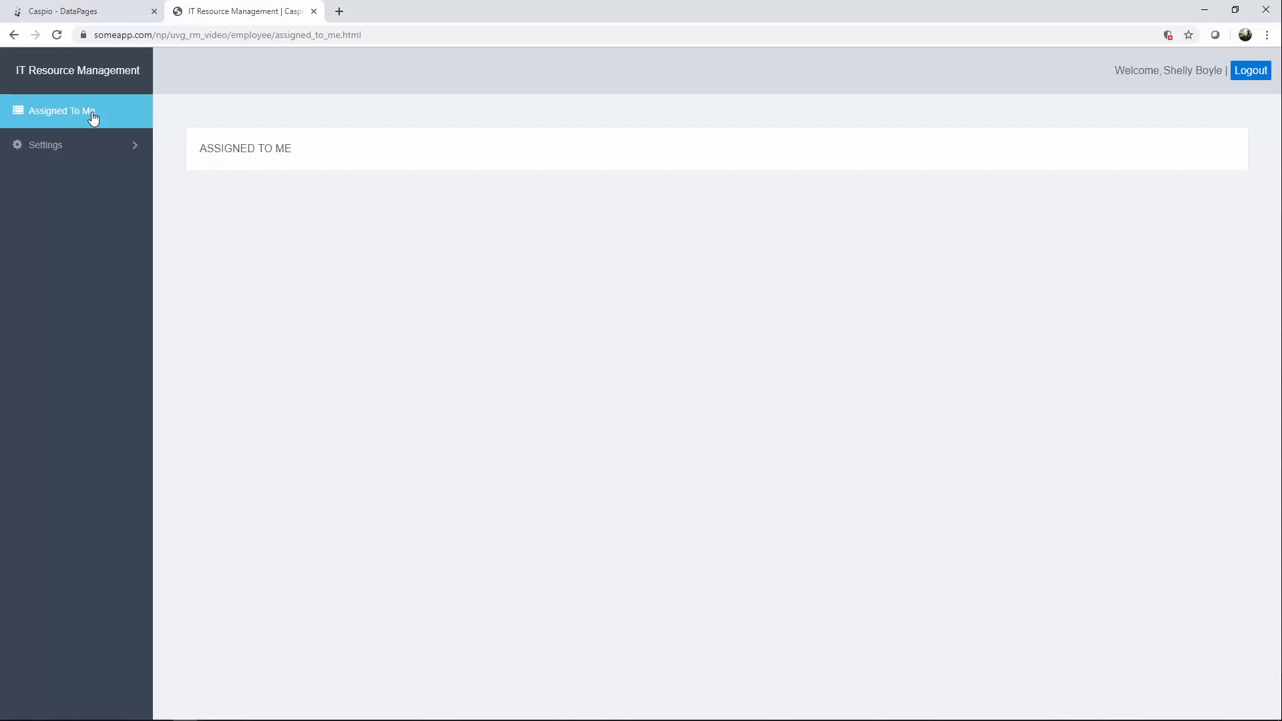
pyautogui.click(99, 21)
pyautogui.moveTo(239, 214)
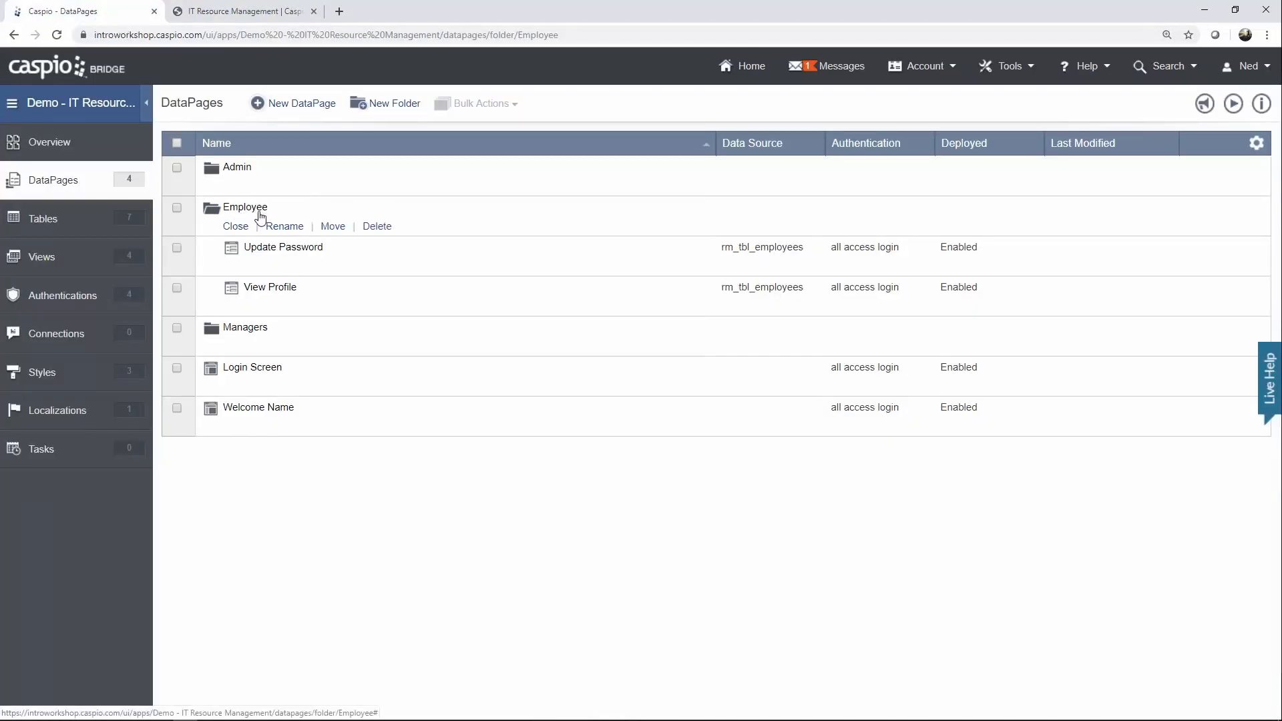
# Start a new tabular report DataPage using rm_tbl_inventory as the data source.
pyautogui.click(301, 103)
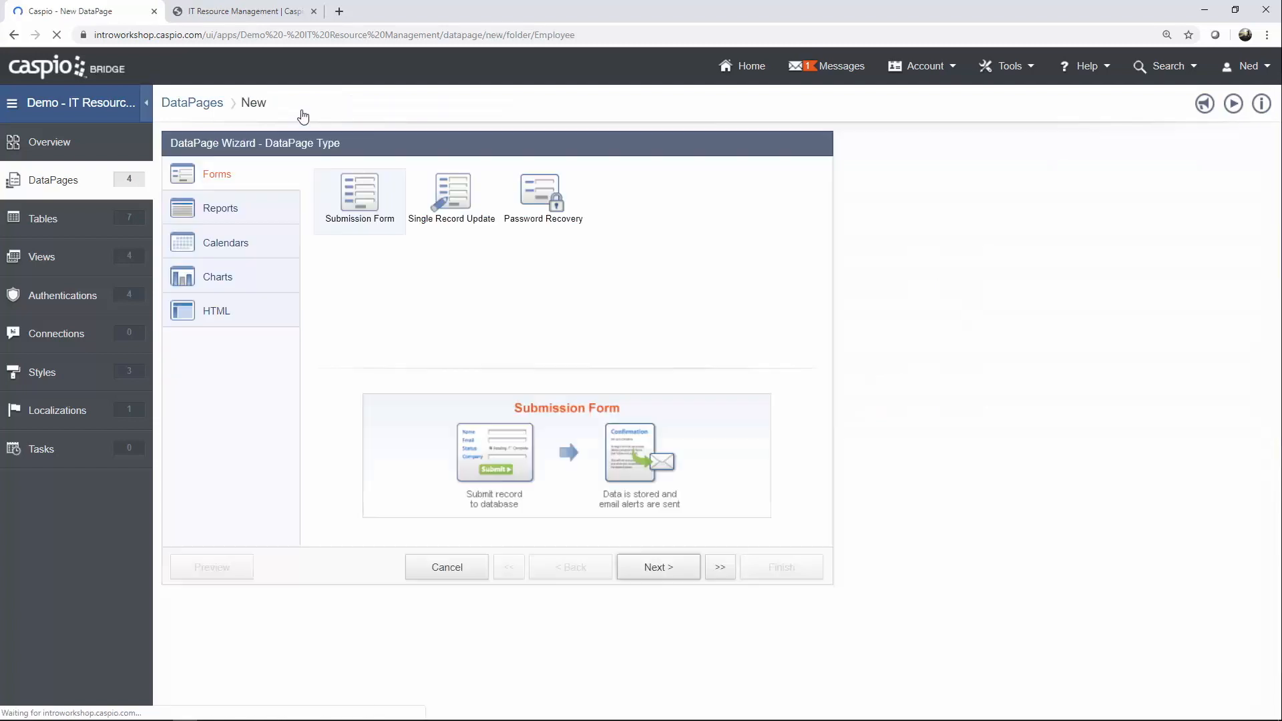
pyautogui.click(265, 209)
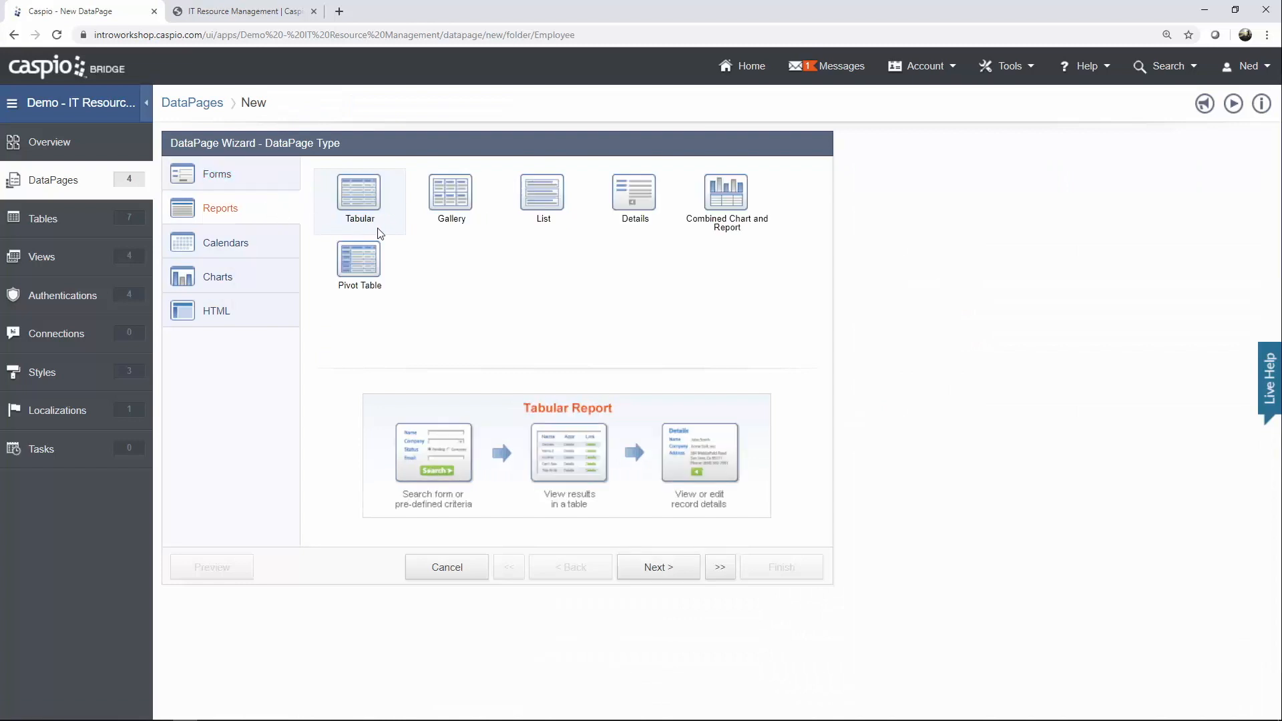
pyautogui.click(657, 564)
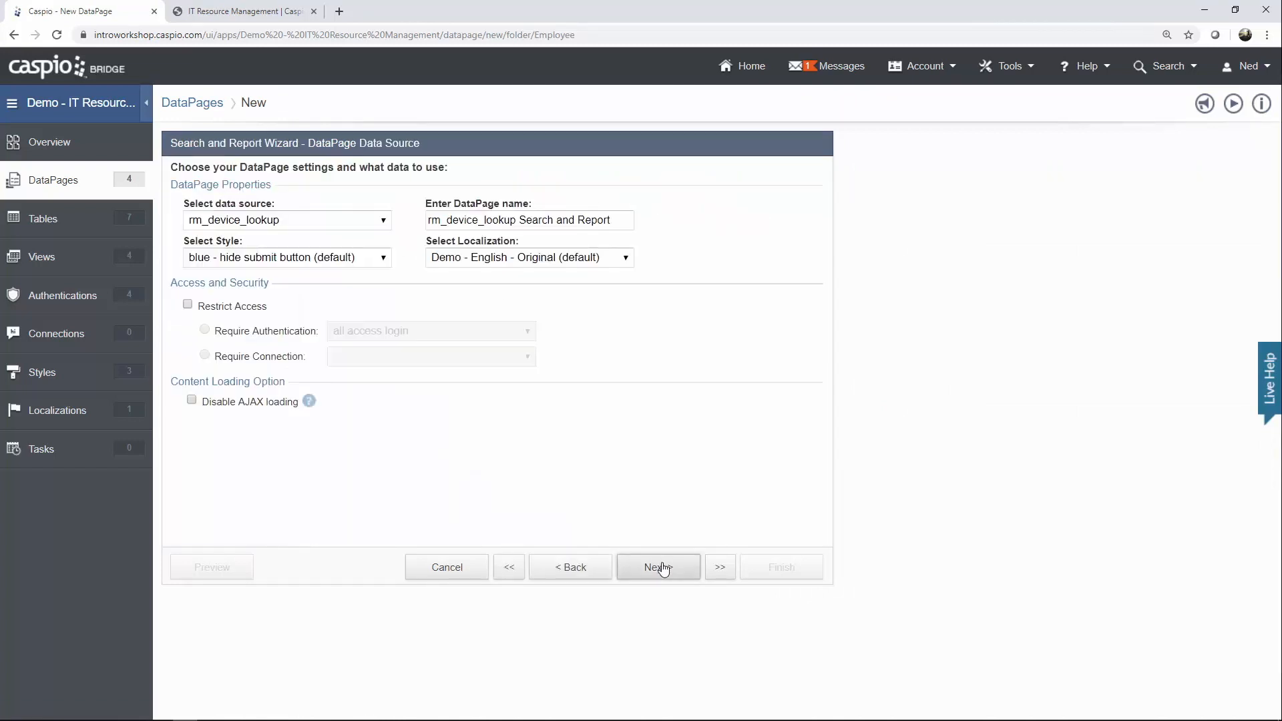
pyautogui.click(376, 226)
pyautogui.click(307, 316)
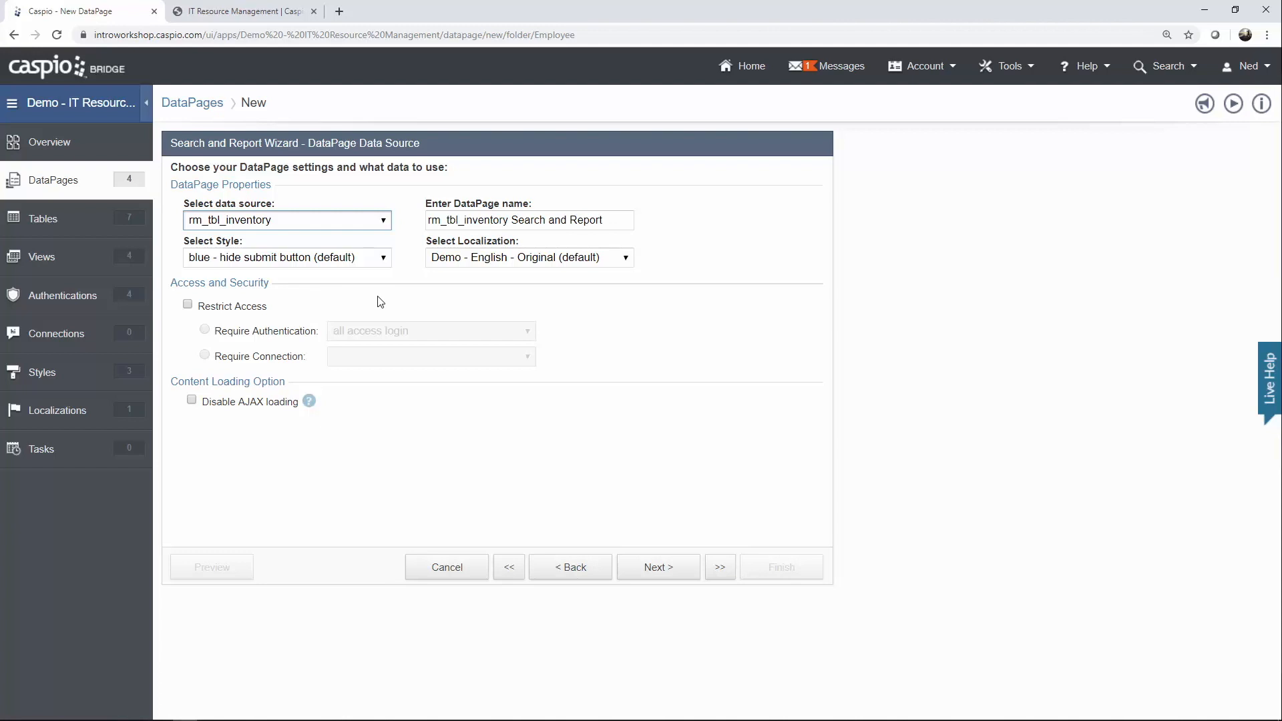
# Name the report 'Assigned to me' with Blue style, English localization and restricted access.
pyautogui.moveTo(604, 221); pyautogui.dragTo(330, 220)
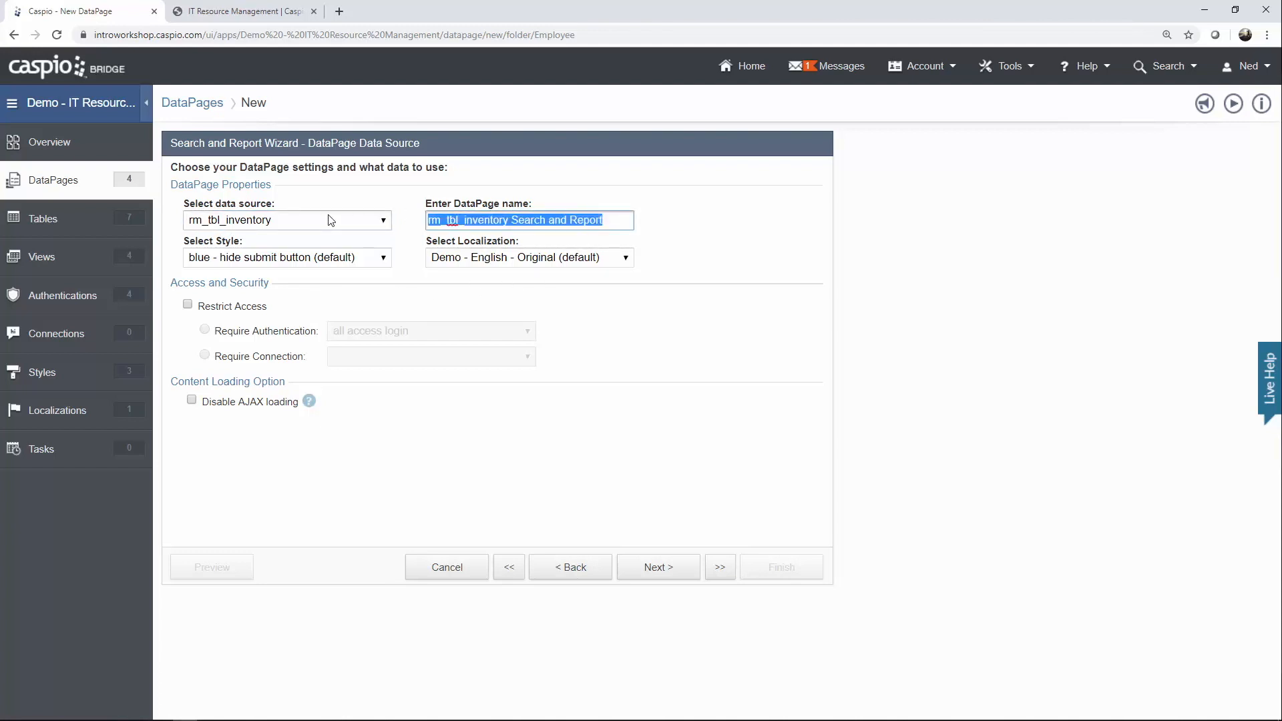
pyautogui.write('Assigned to me')
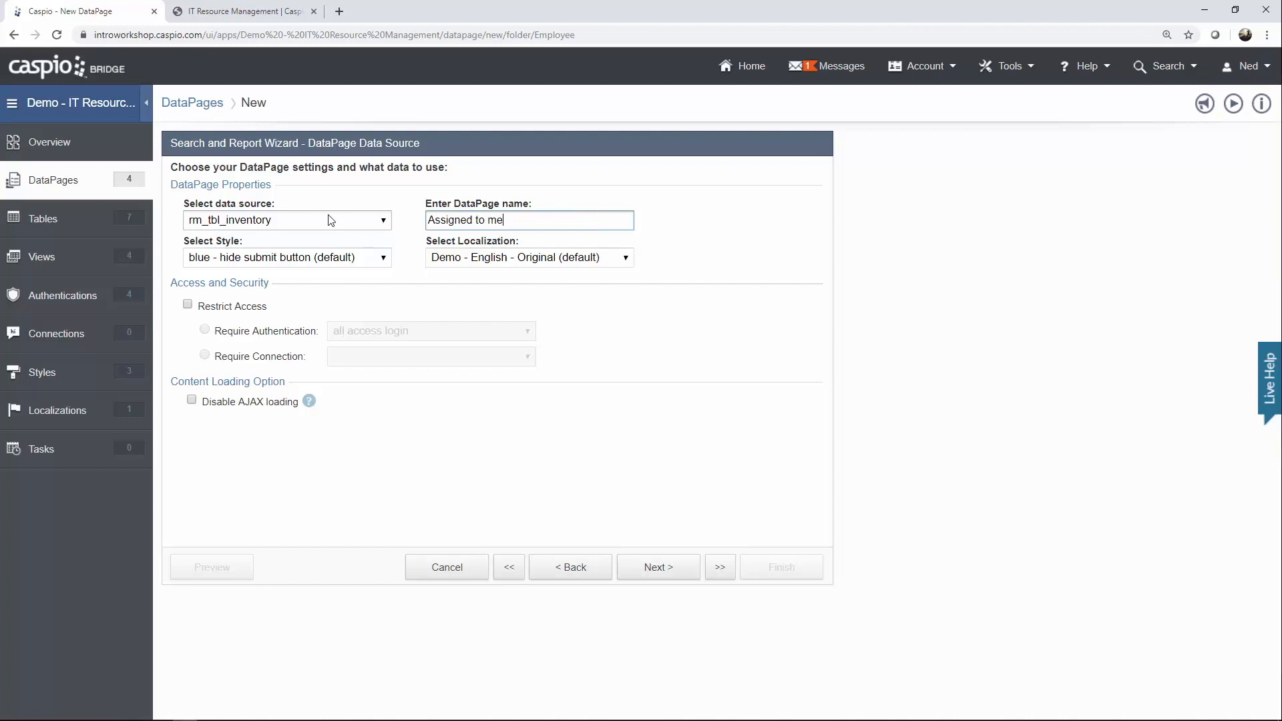
pyautogui.click(325, 257)
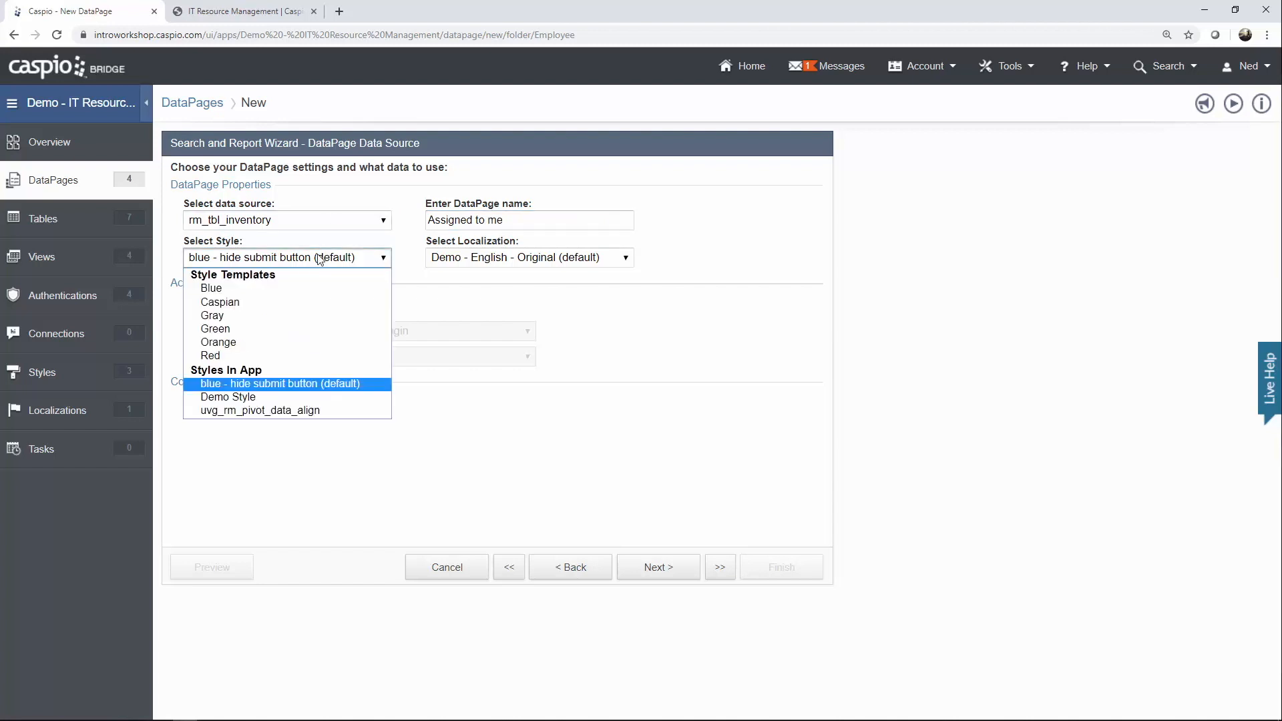
pyautogui.click(302, 288)
pyautogui.click(498, 258)
pyautogui.click(468, 316)
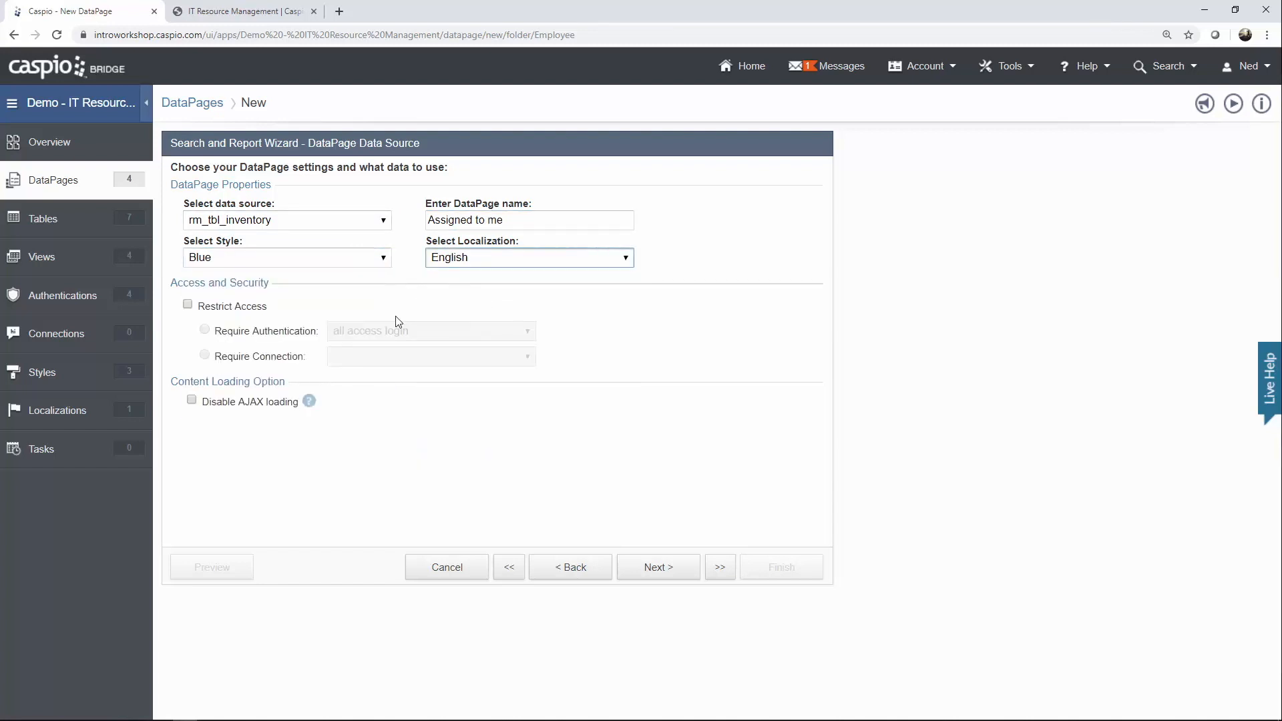
pyautogui.click(229, 308)
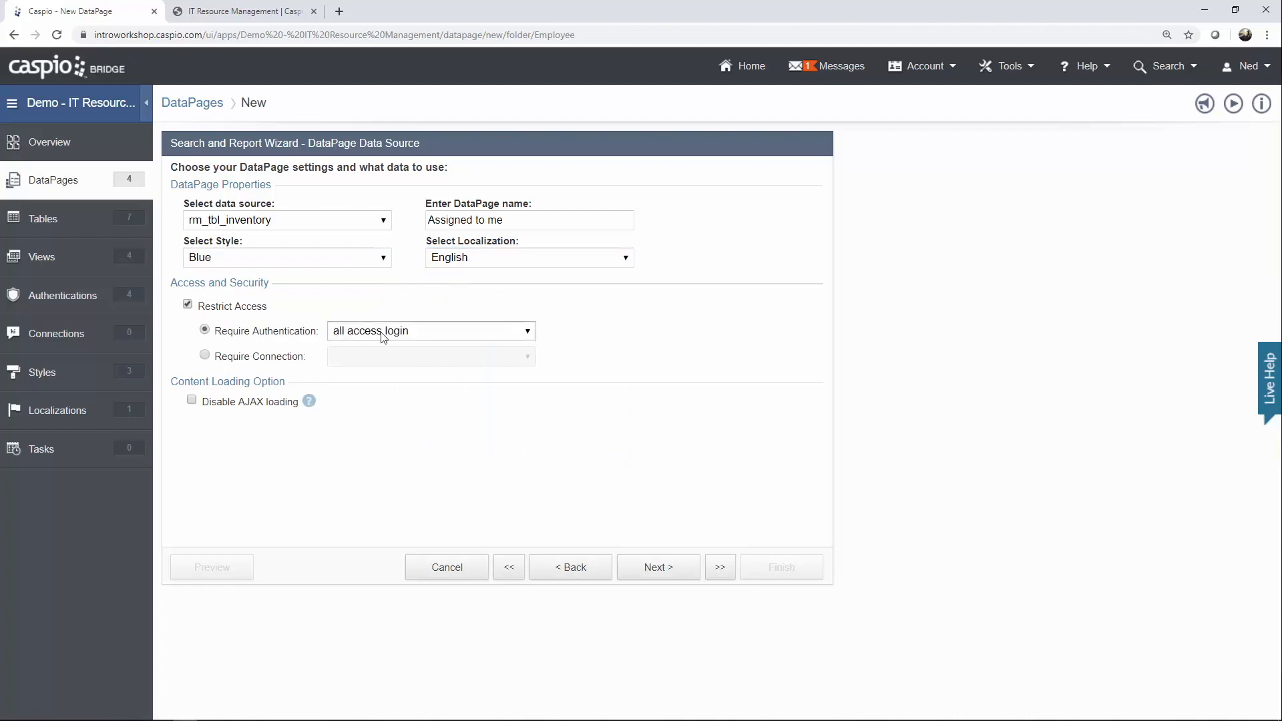
pyautogui.click(672, 573)
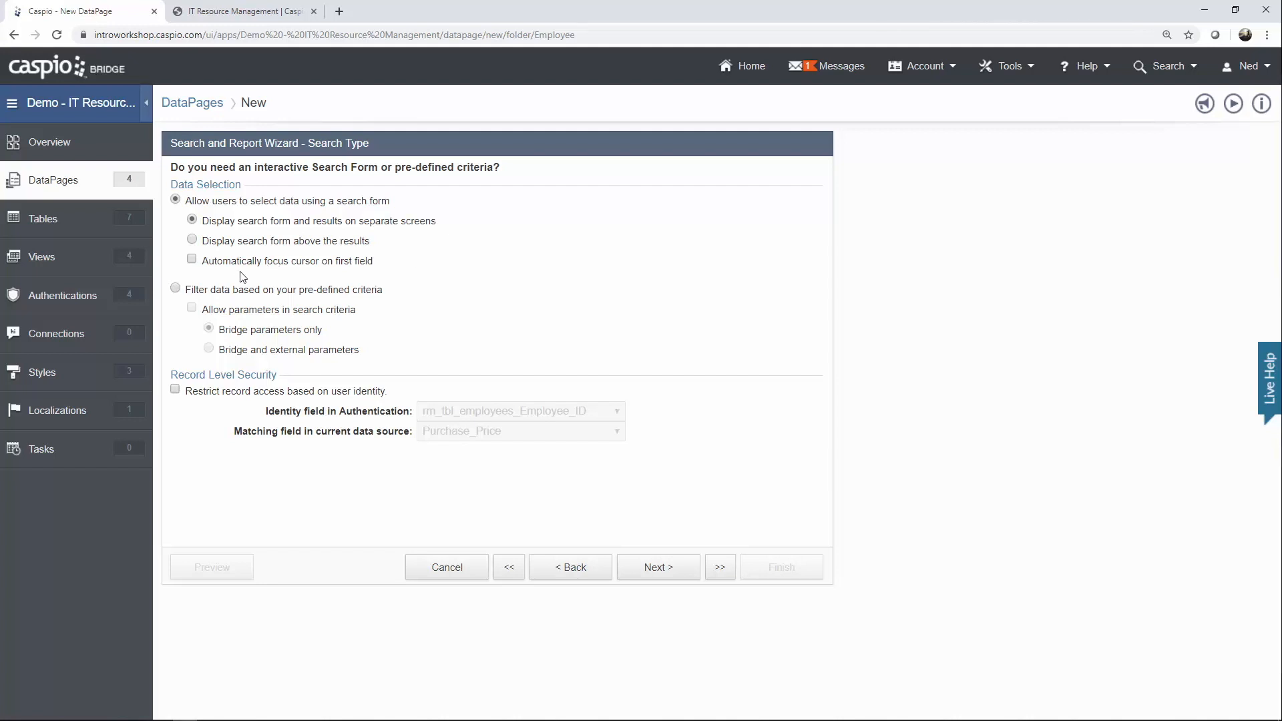
# Filter by predefined criteria, restricting records to the logged-in employee via Assigned_to_ID.
pyautogui.click(227, 294)
pyautogui.click(213, 398)
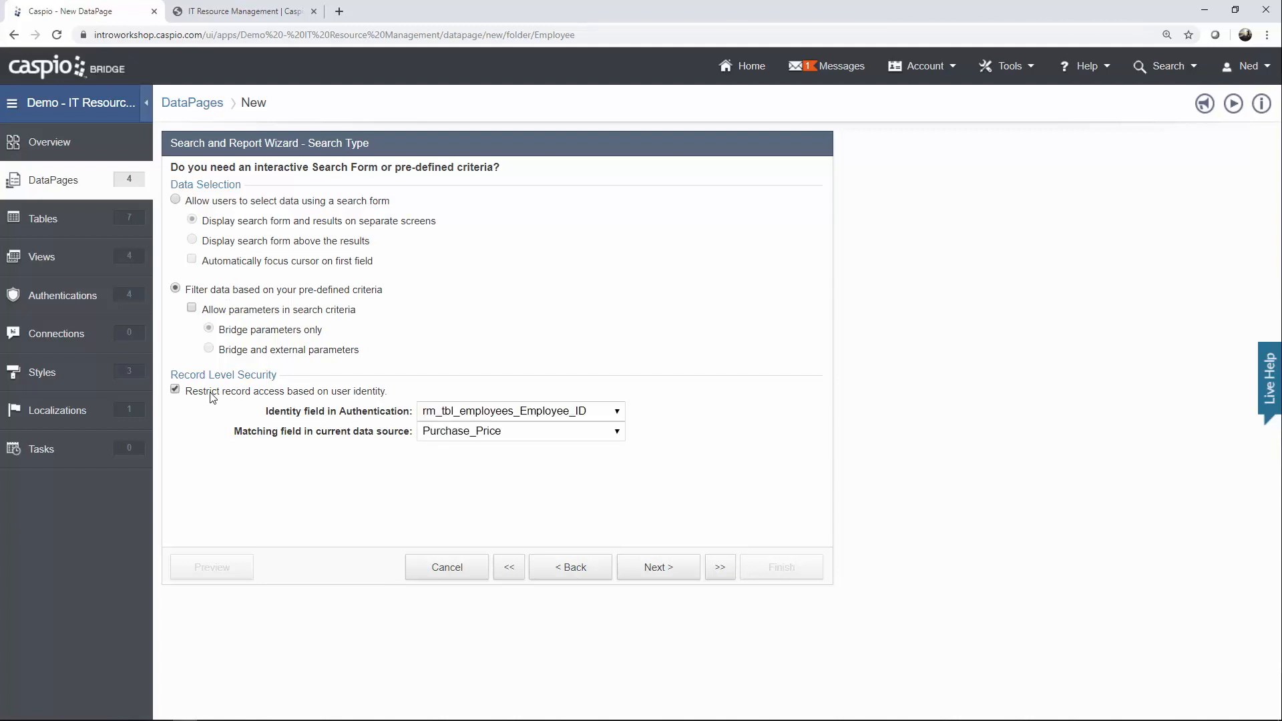
pyautogui.click(503, 437)
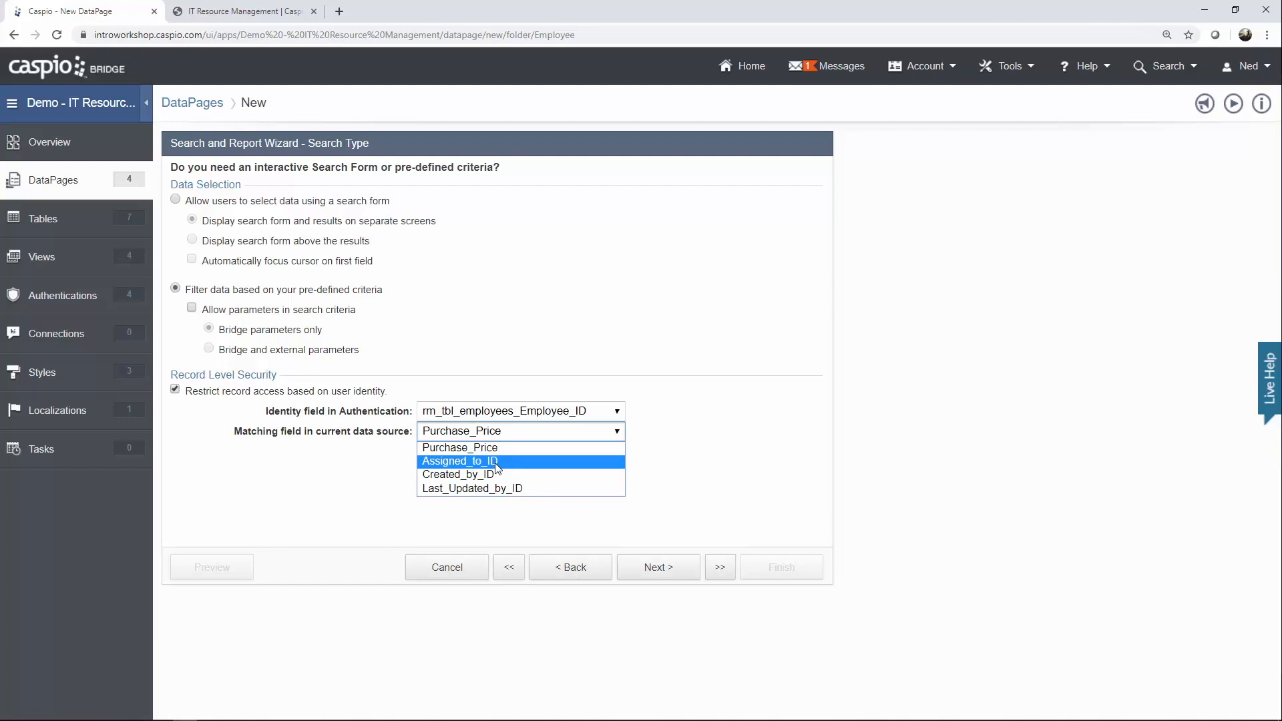
pyautogui.click(496, 462)
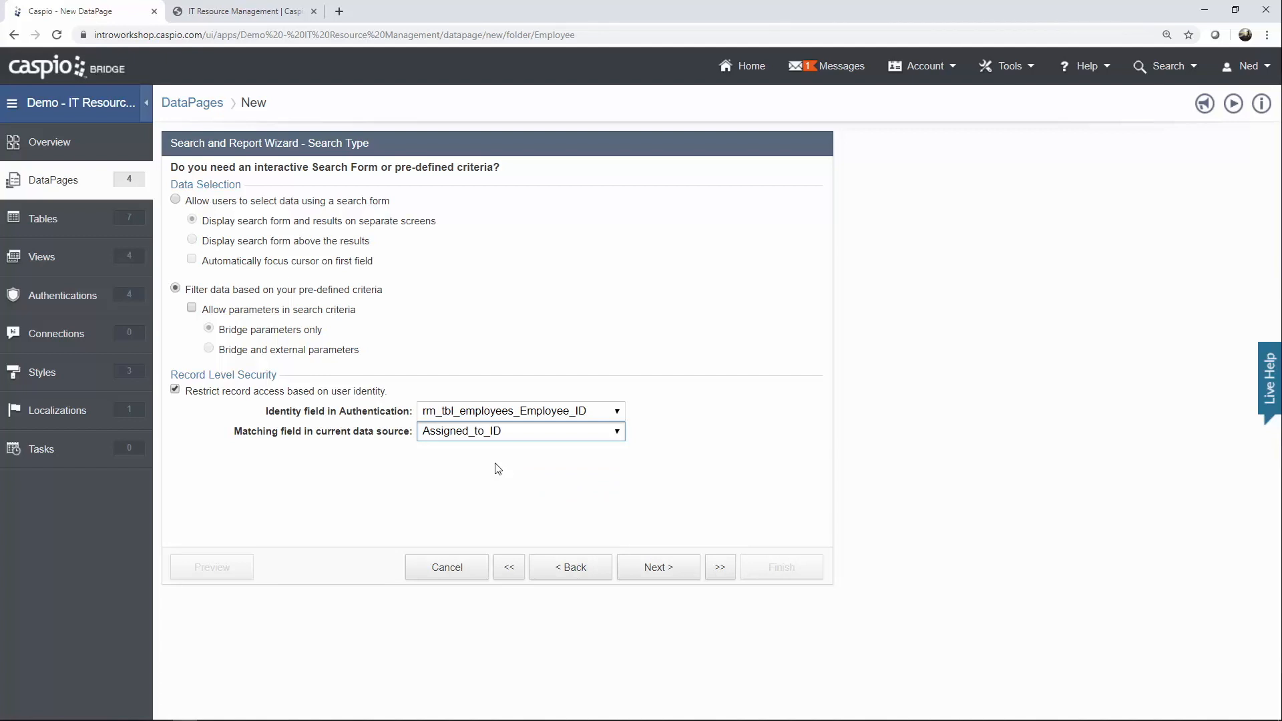
pyautogui.click(659, 568)
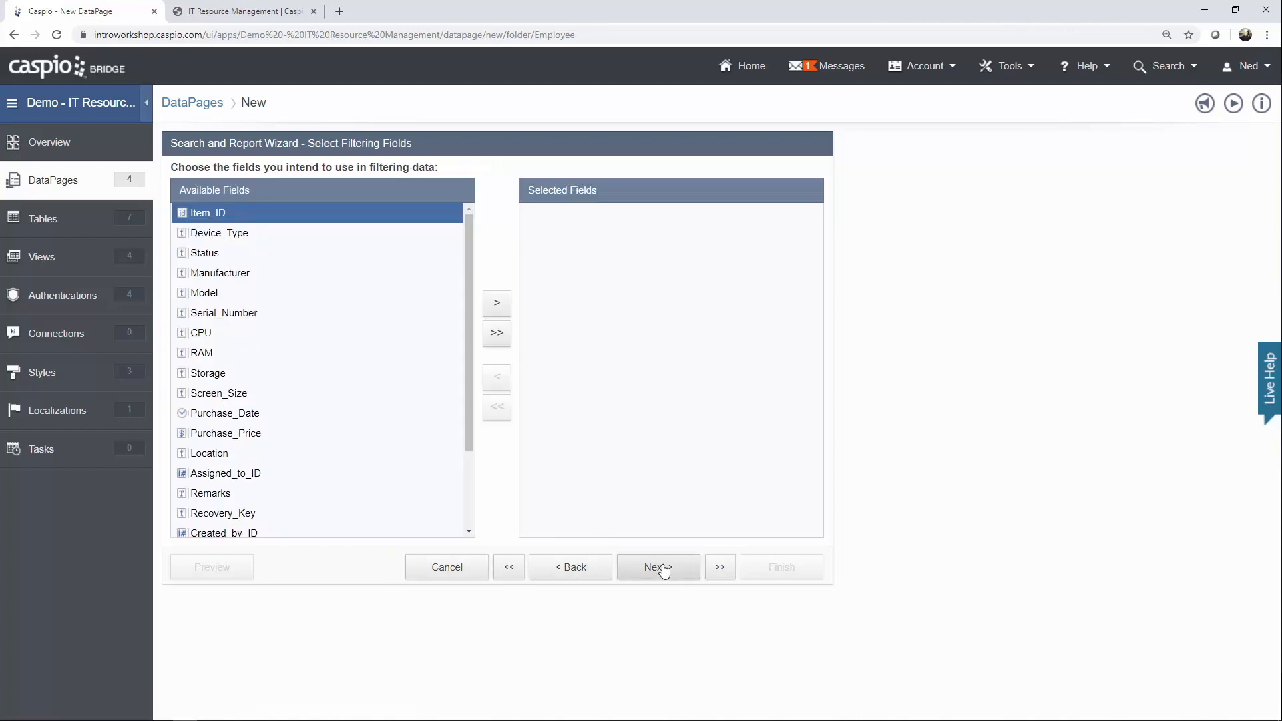
# Skip filter fields and add Device_Type, Manufacturer and Model to the results page.
pyautogui.click(660, 567)
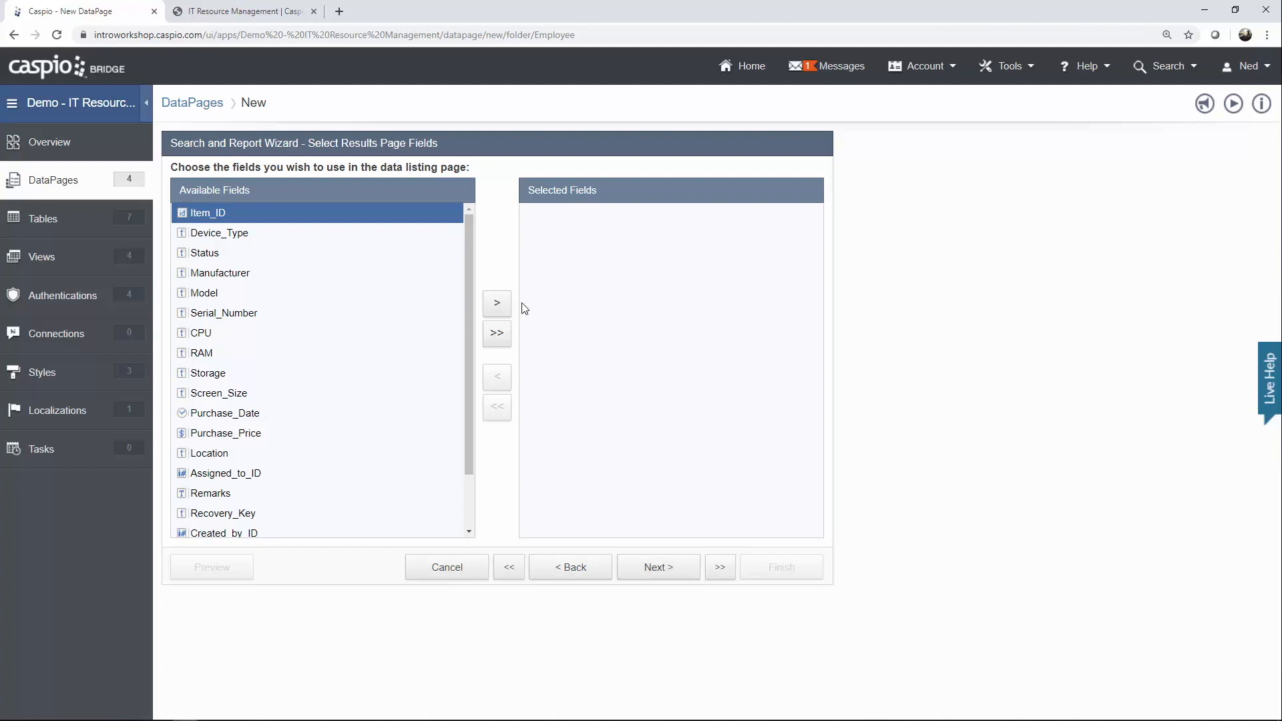
pyautogui.click(278, 235)
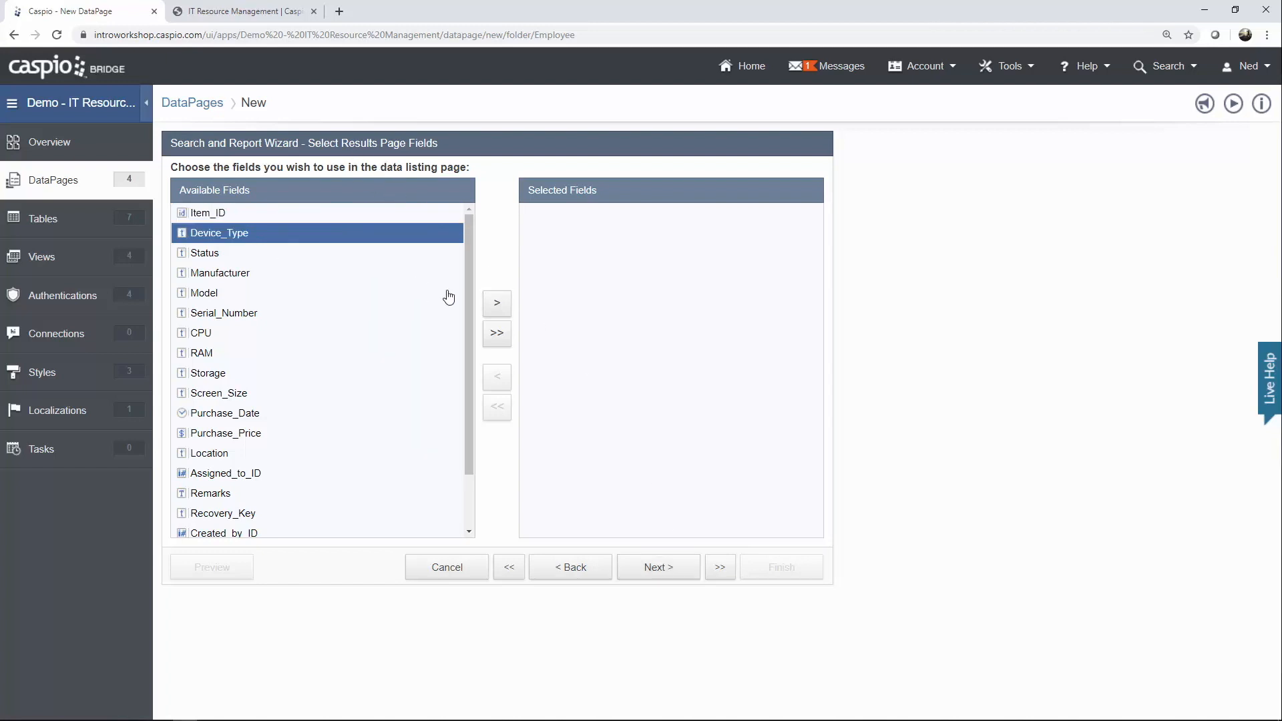
pyautogui.click(497, 304)
pyautogui.click(256, 253)
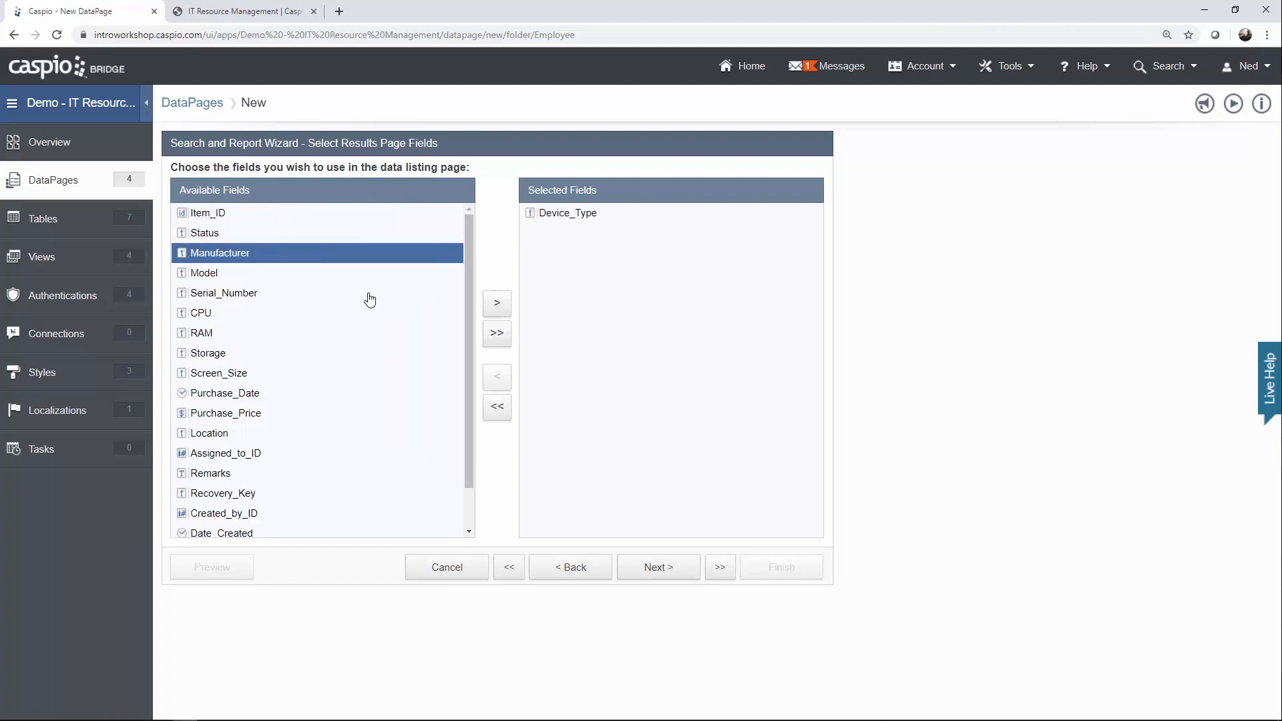
pyautogui.click(493, 304)
pyautogui.click(491, 307)
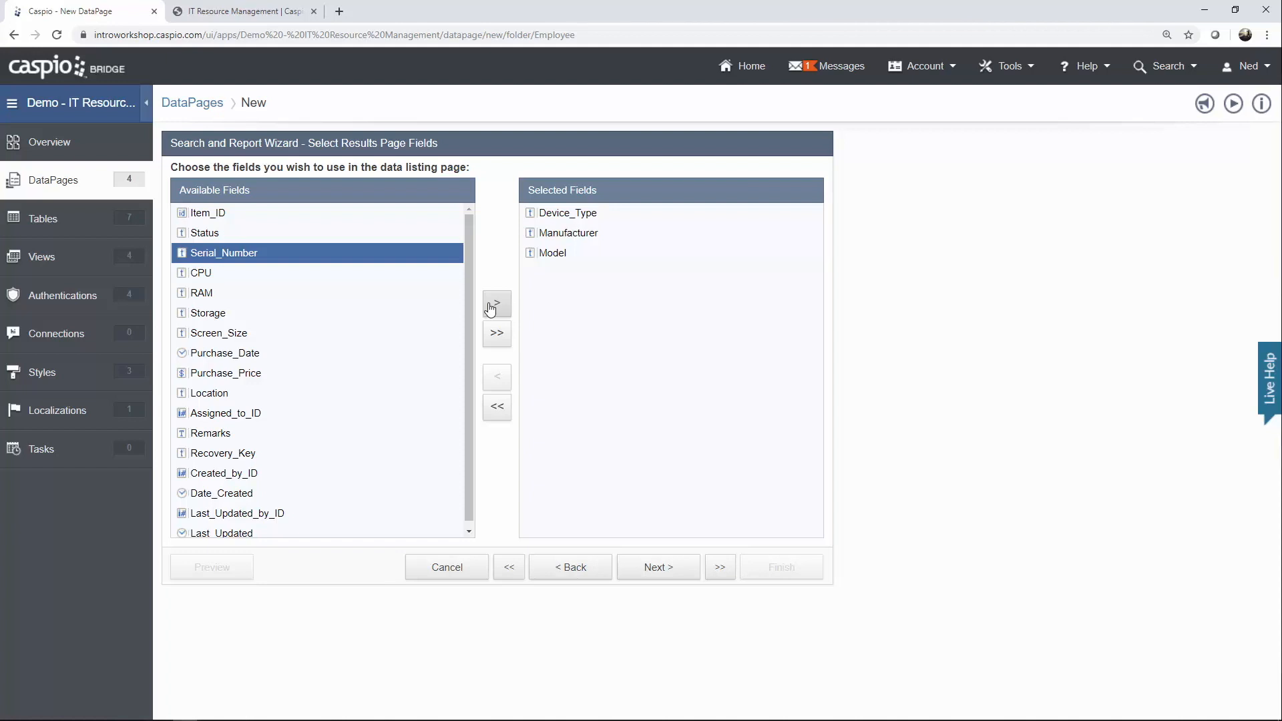
# Keep the results page defaults, choose No Details Page and finish the report.
pyautogui.click(658, 571)
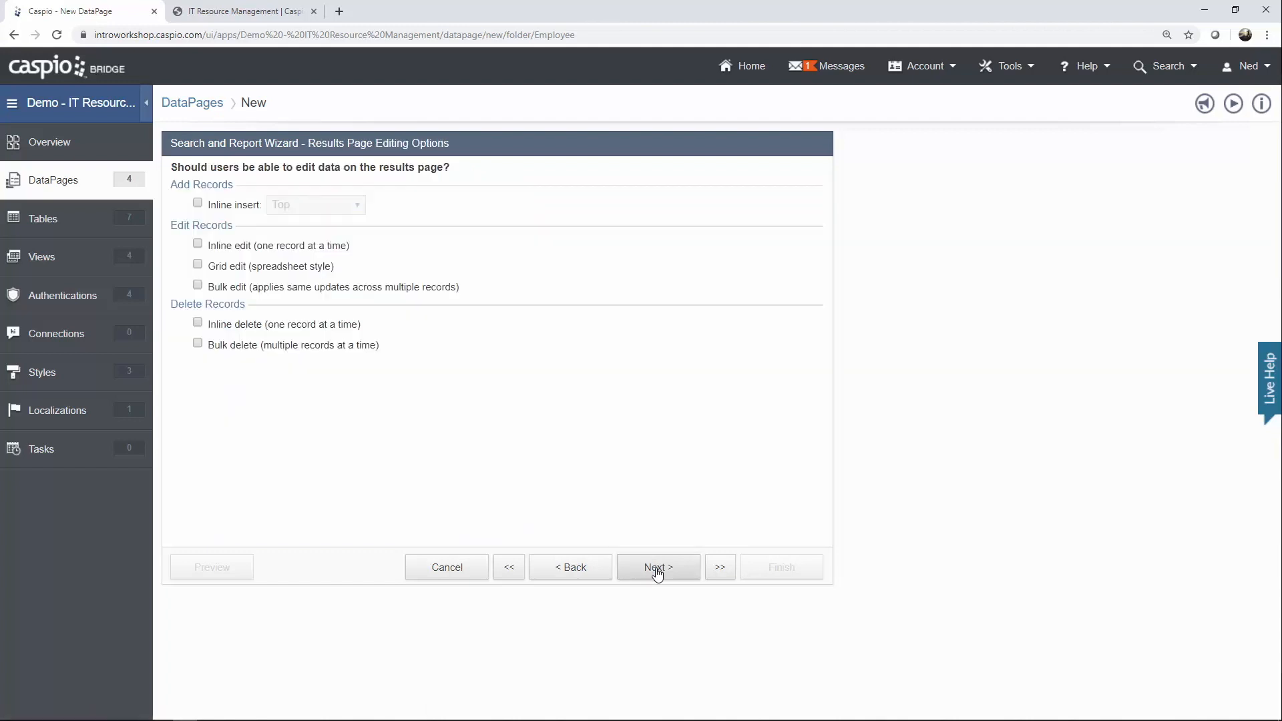
pyautogui.click(657, 571)
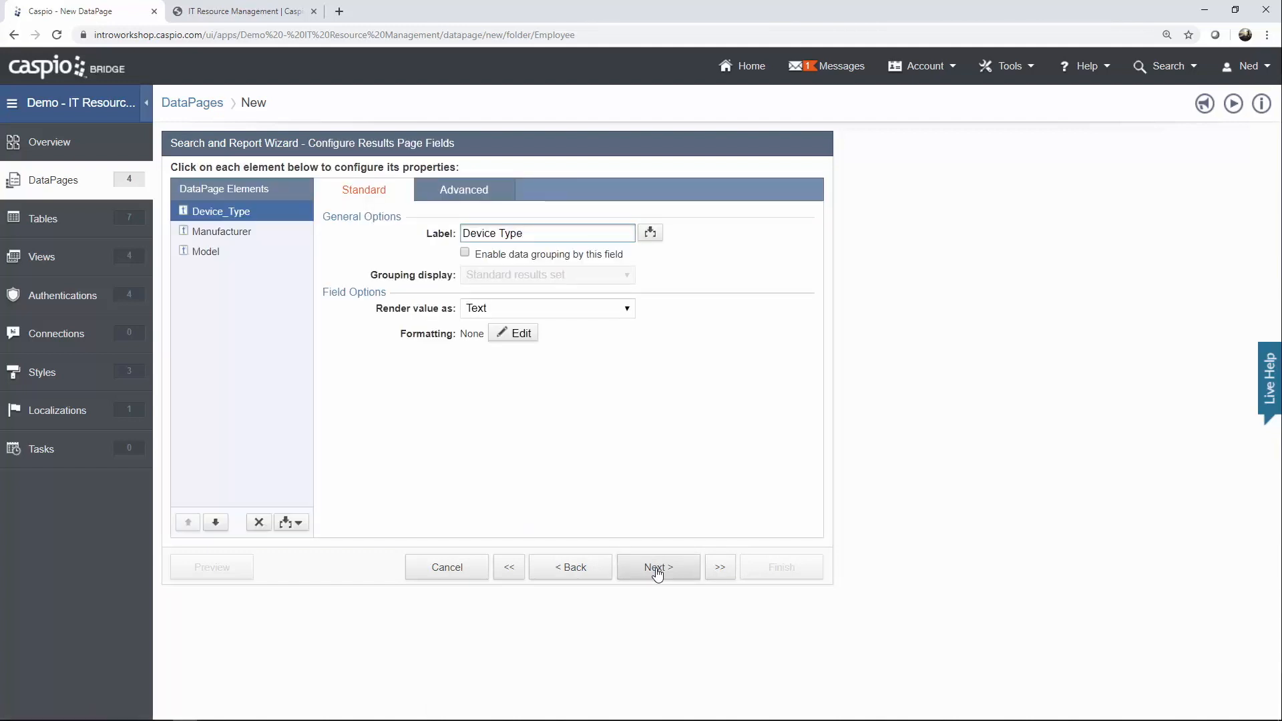
pyautogui.click(658, 569)
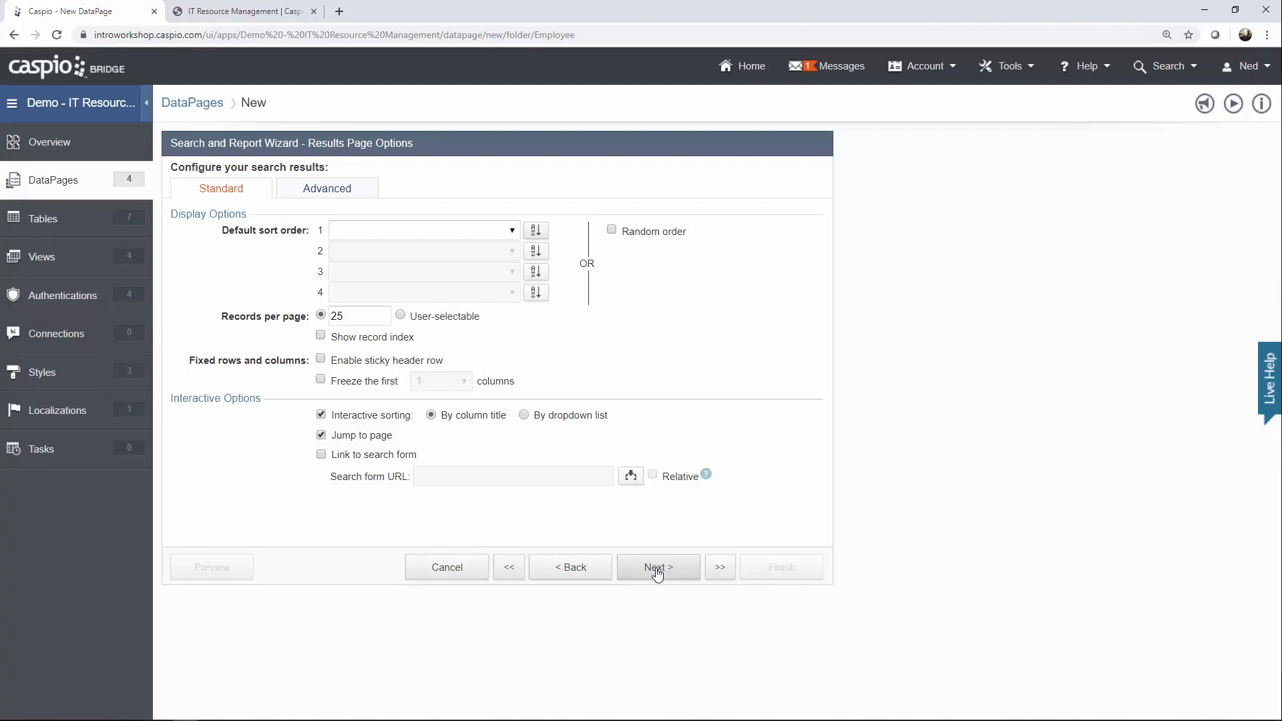
pyautogui.click(657, 569)
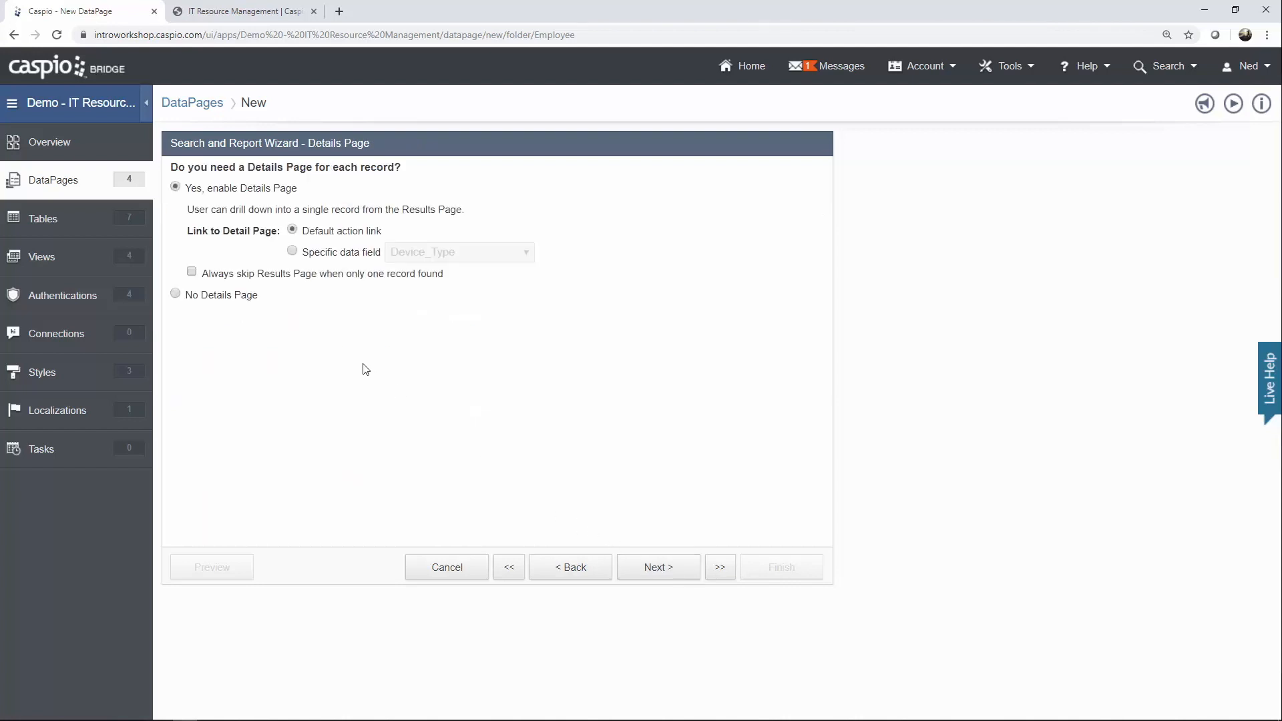
pyautogui.click(241, 298)
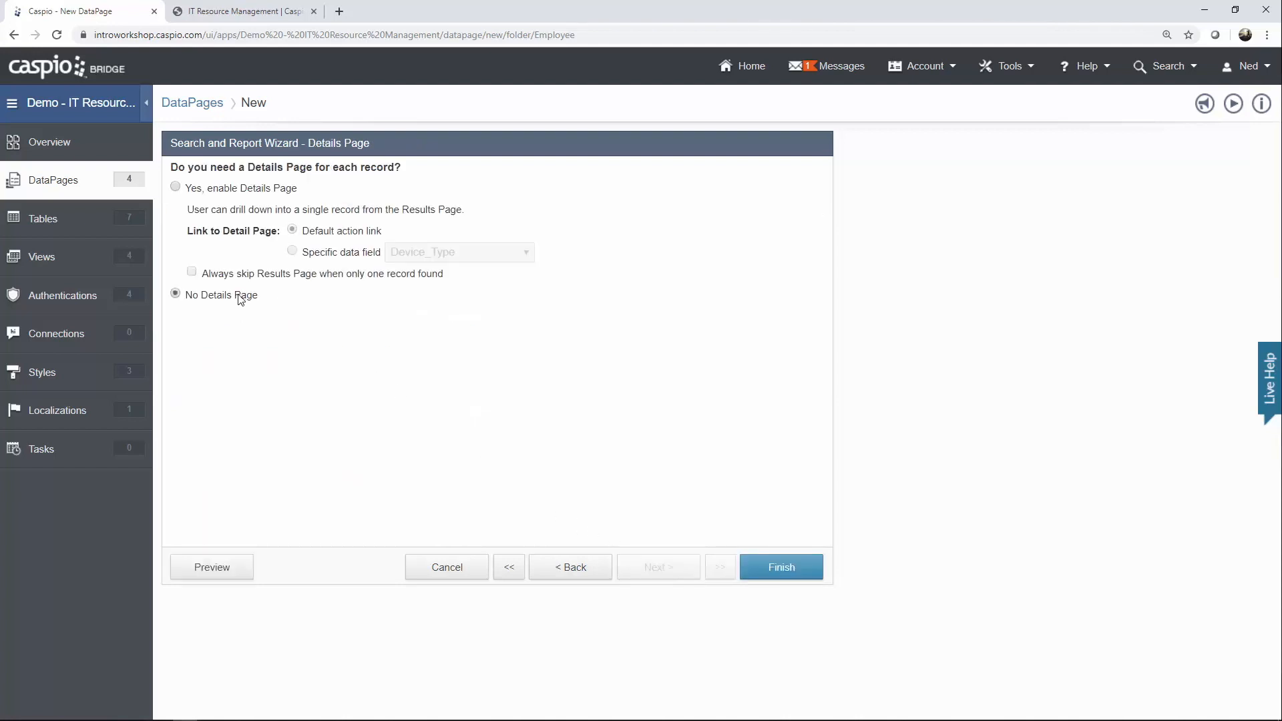
pyautogui.click(777, 563)
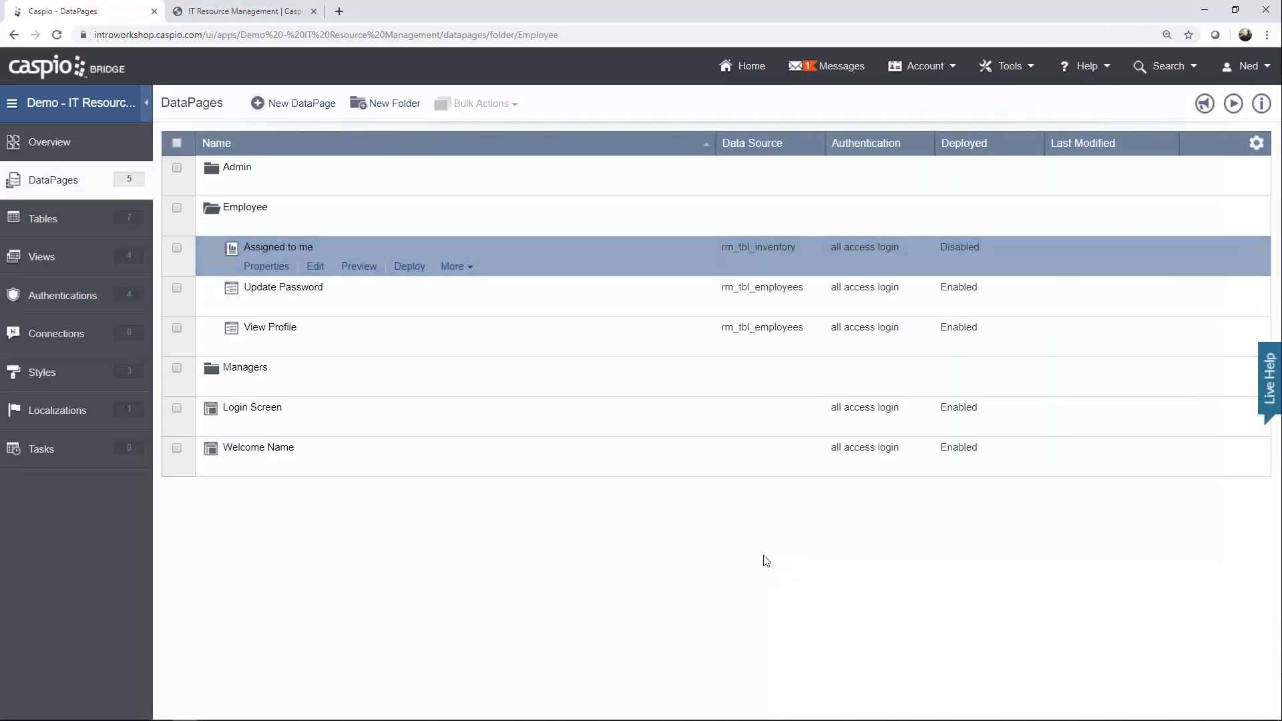
# Set Assigned to me's deployment to Enabled and copy its embed code.
pyautogui.click(410, 270)
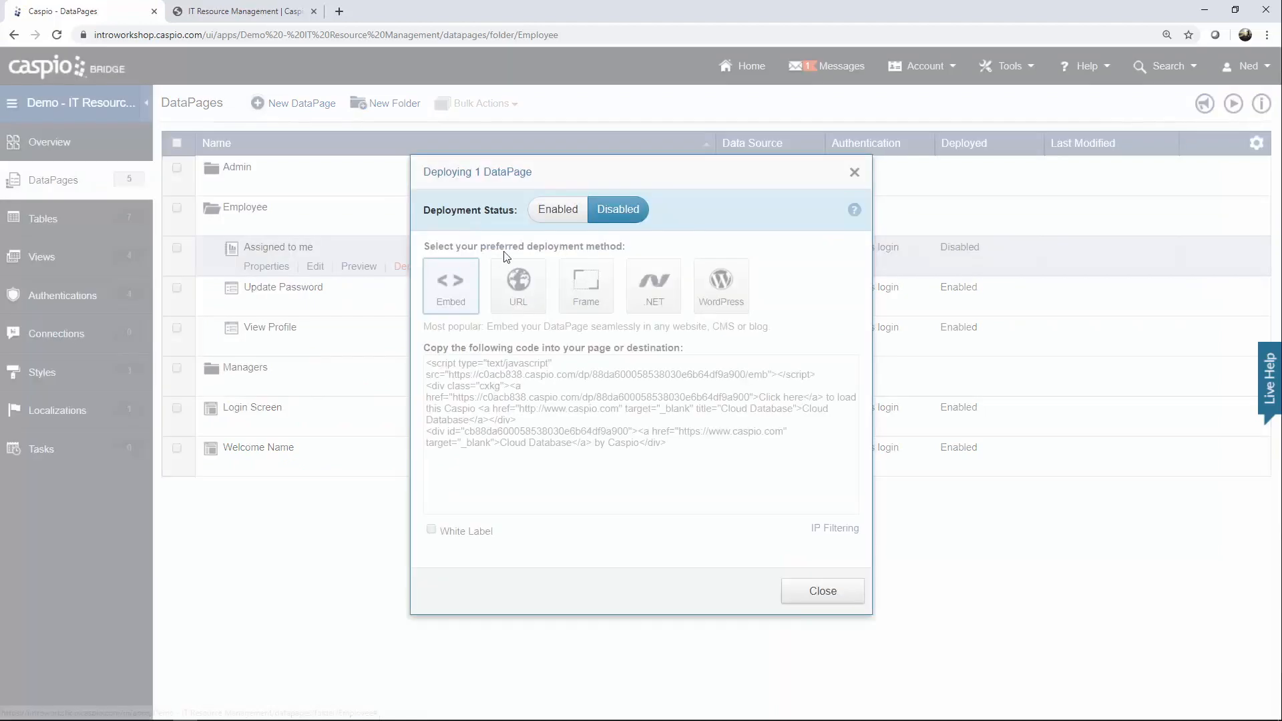
pyautogui.click(558, 211)
pyautogui.click(606, 390)
pyautogui.rightClick(606, 390)
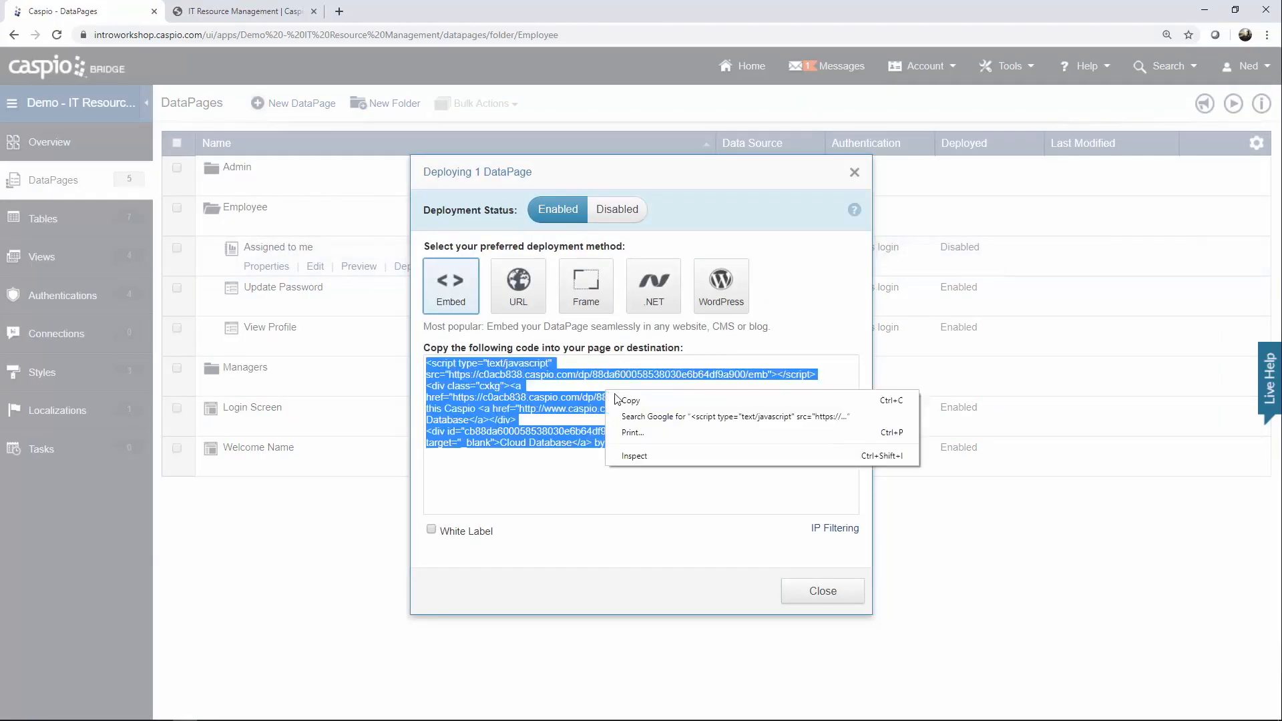
pyautogui.click(627, 402)
pyautogui.click(822, 591)
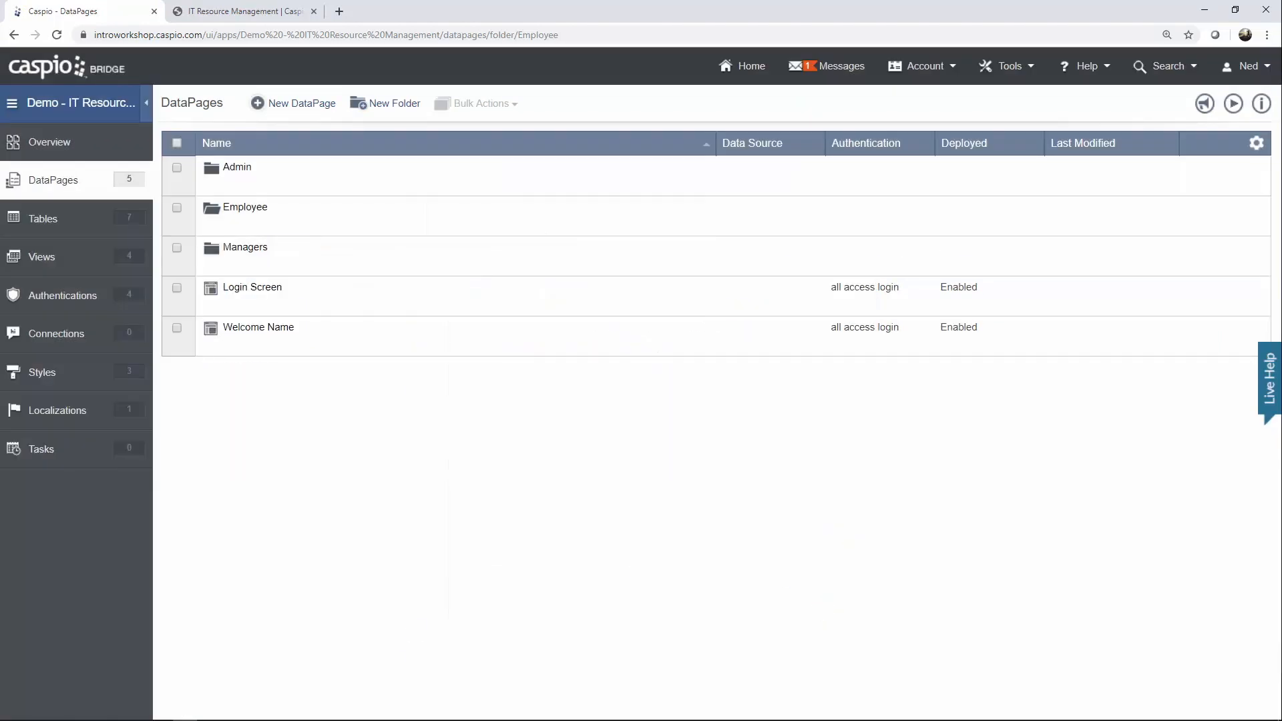
# Replace the ASSIGNED TO ME placeholder in assigned_to_me.html with the embed code and save.
pyautogui.moveTo(259, 717)
pyautogui.click(215, 712)
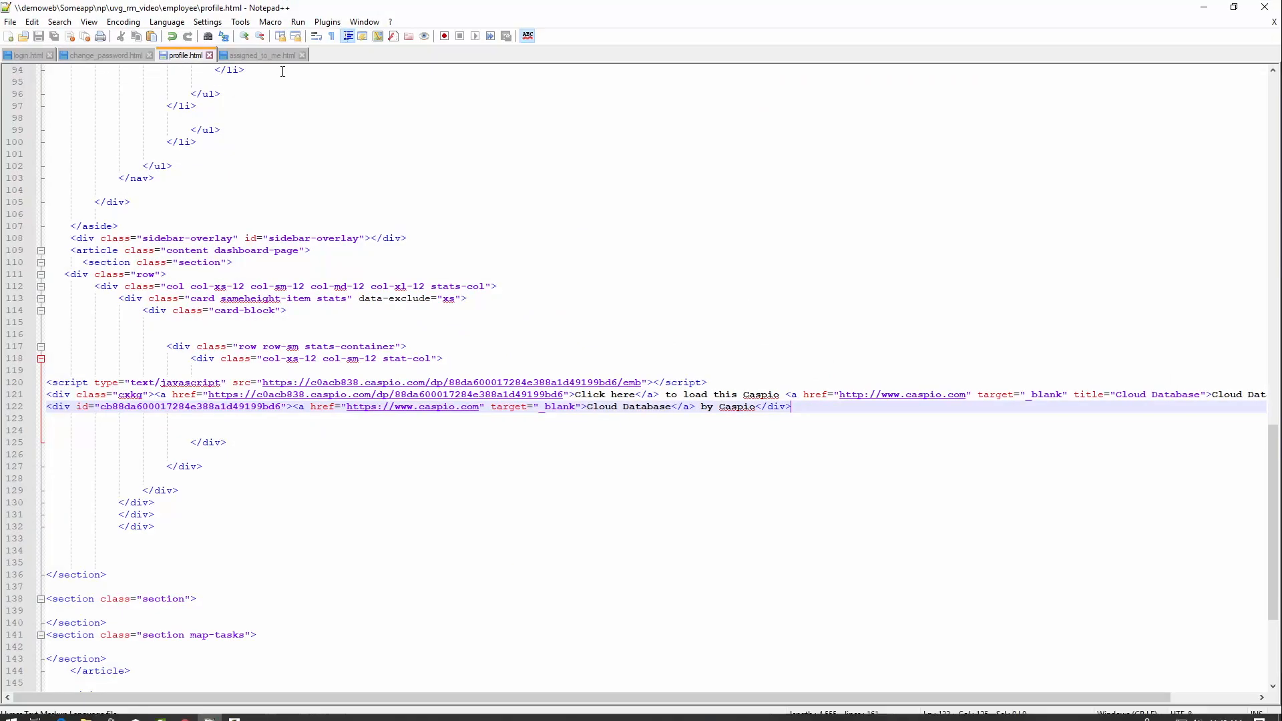
pyautogui.click(254, 55)
pyautogui.scroll(-6, 387, 317)
pyautogui.scroll(-18, 386, 317)
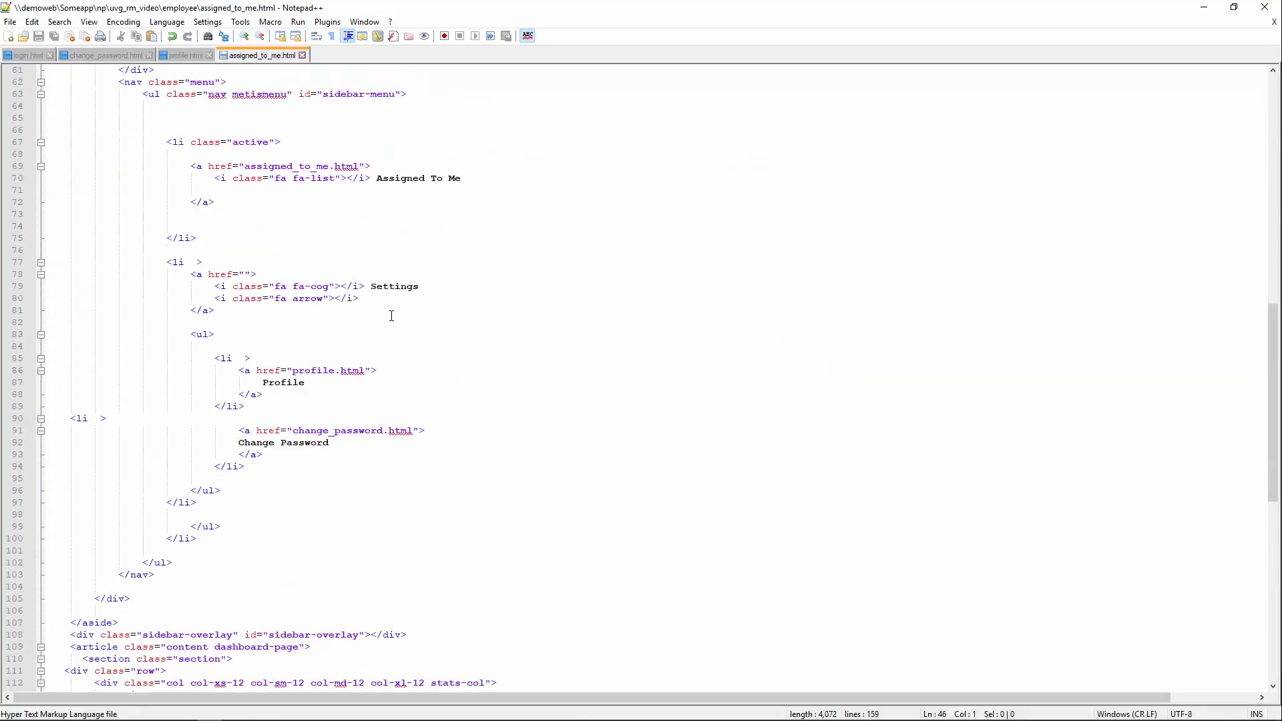
pyautogui.moveTo(167, 421); pyautogui.dragTo(46, 419)
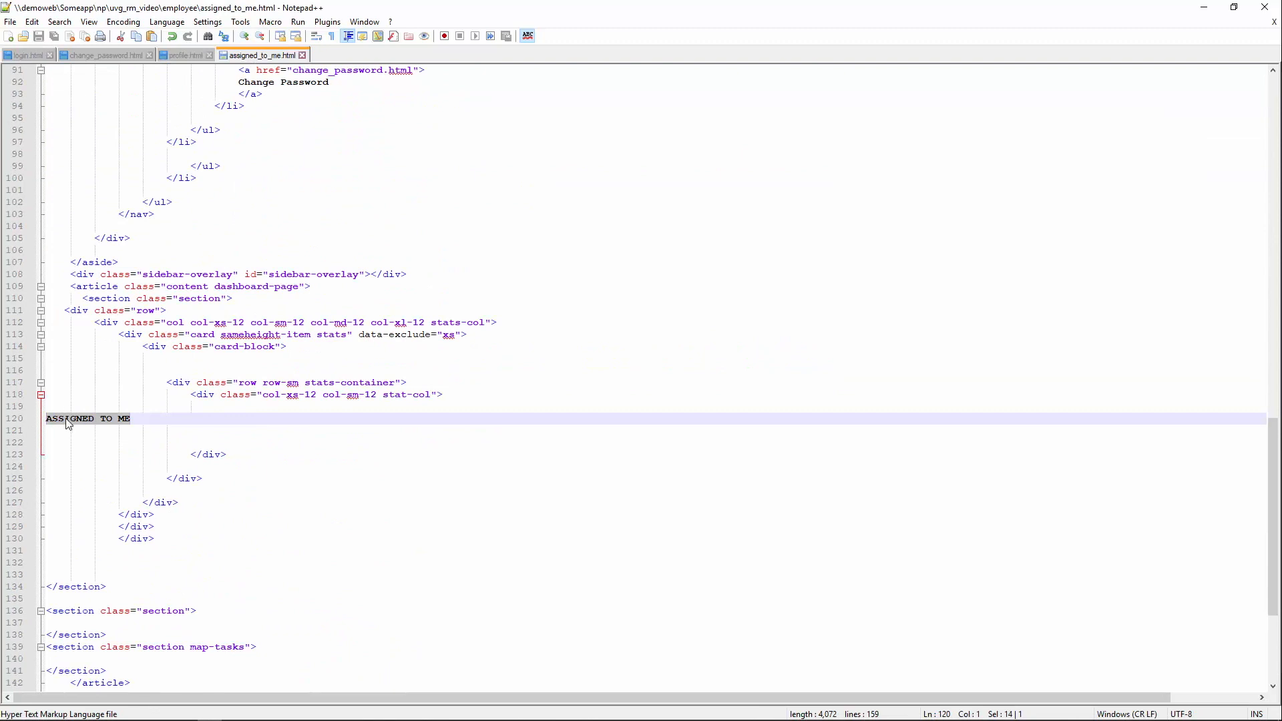
pyautogui.hotkey('ctrl', 'v')
pyautogui.hotkey('ctrl', 's')
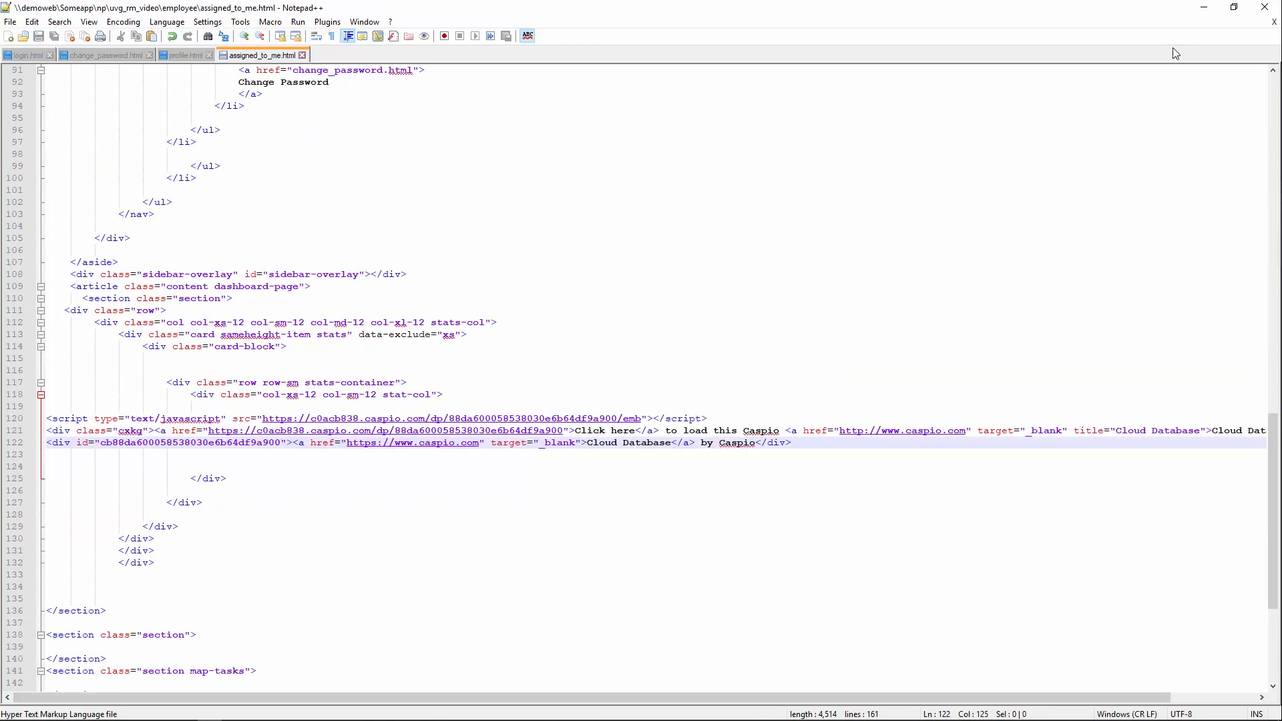
pyautogui.click(1204, 7)
# Reload the site's Assigned To Me page to see the embedded report, then return to Caspio.
pyautogui.click(274, 14)
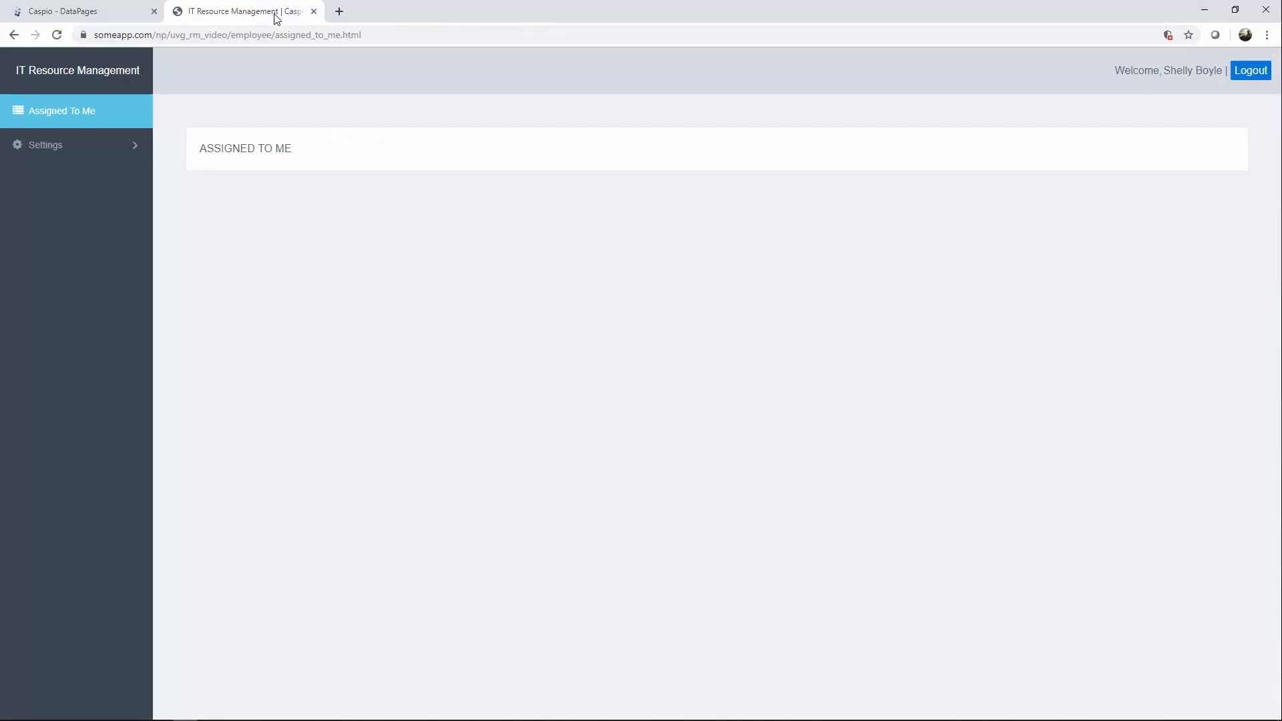
pyautogui.click(70, 114)
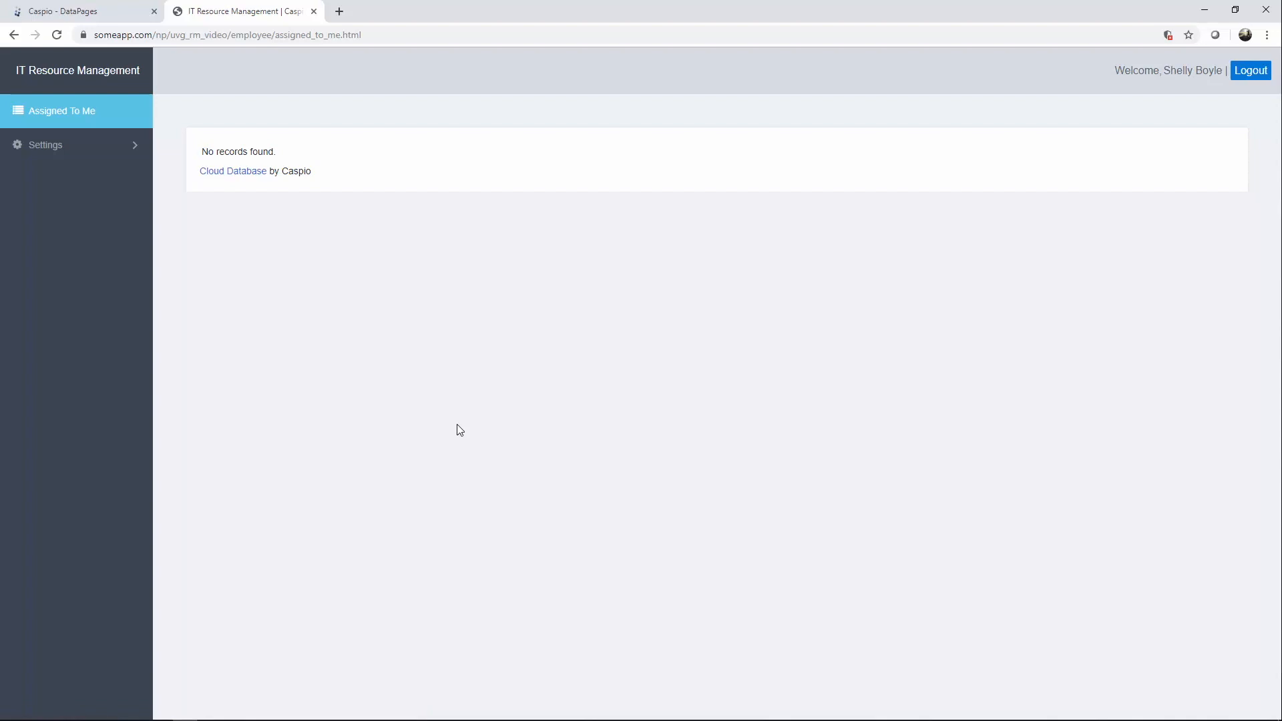
pyautogui.click(127, 18)
pyautogui.rightClick(58, 225)
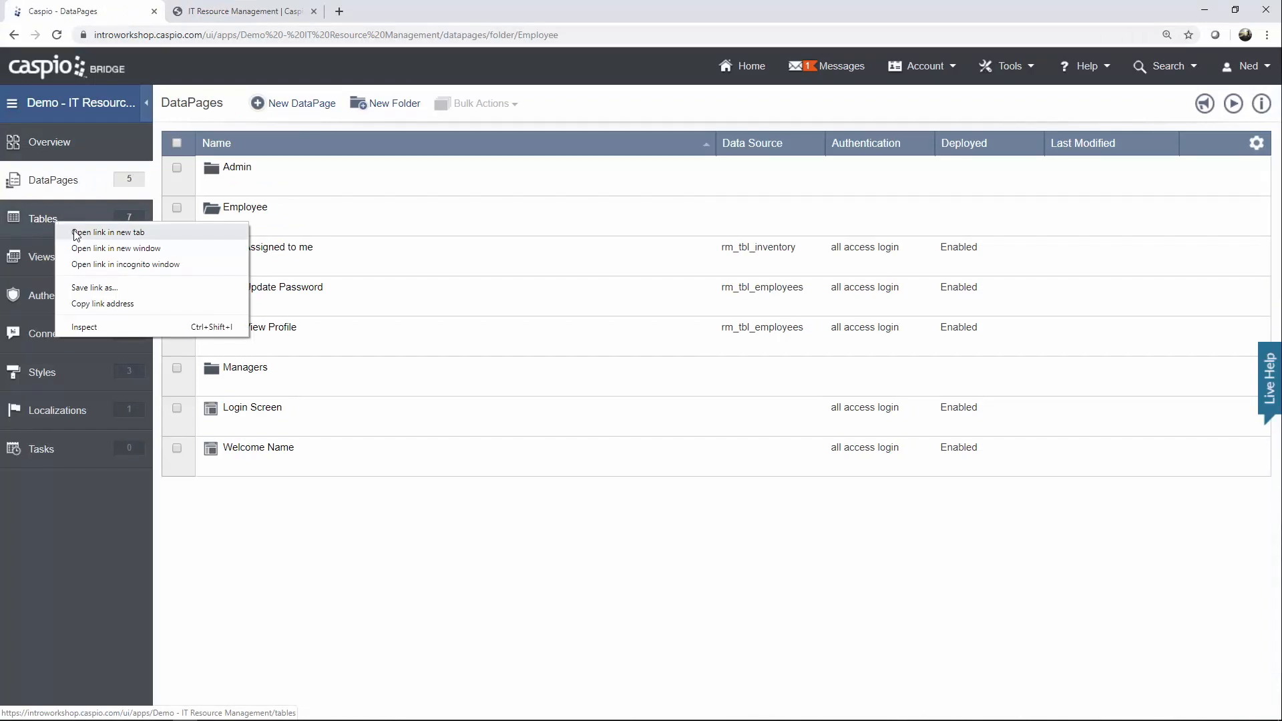
# Open Tables in a new first tab showing the empty rm_tbl_inventory datasheet, then return to DataPages.
pyautogui.click(76, 234)
pyautogui.click(207, 12)
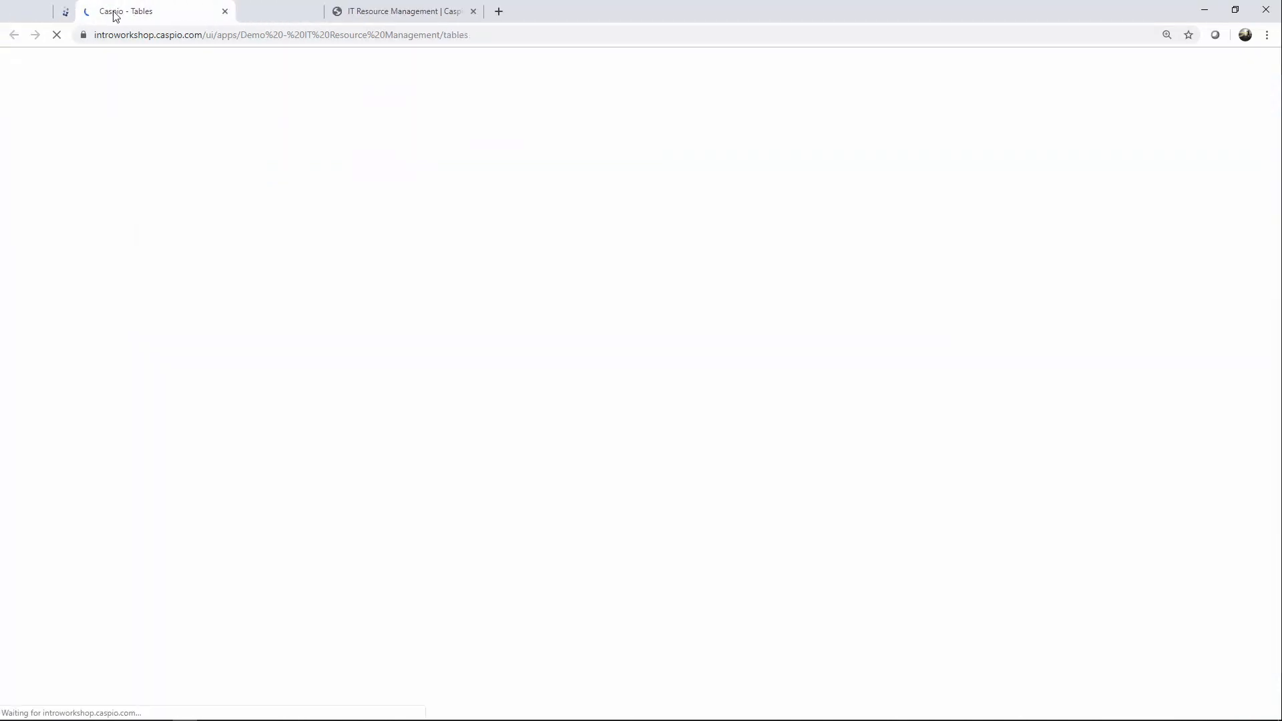
pyautogui.moveTo(115, 16); pyautogui.dragTo(86, 15)
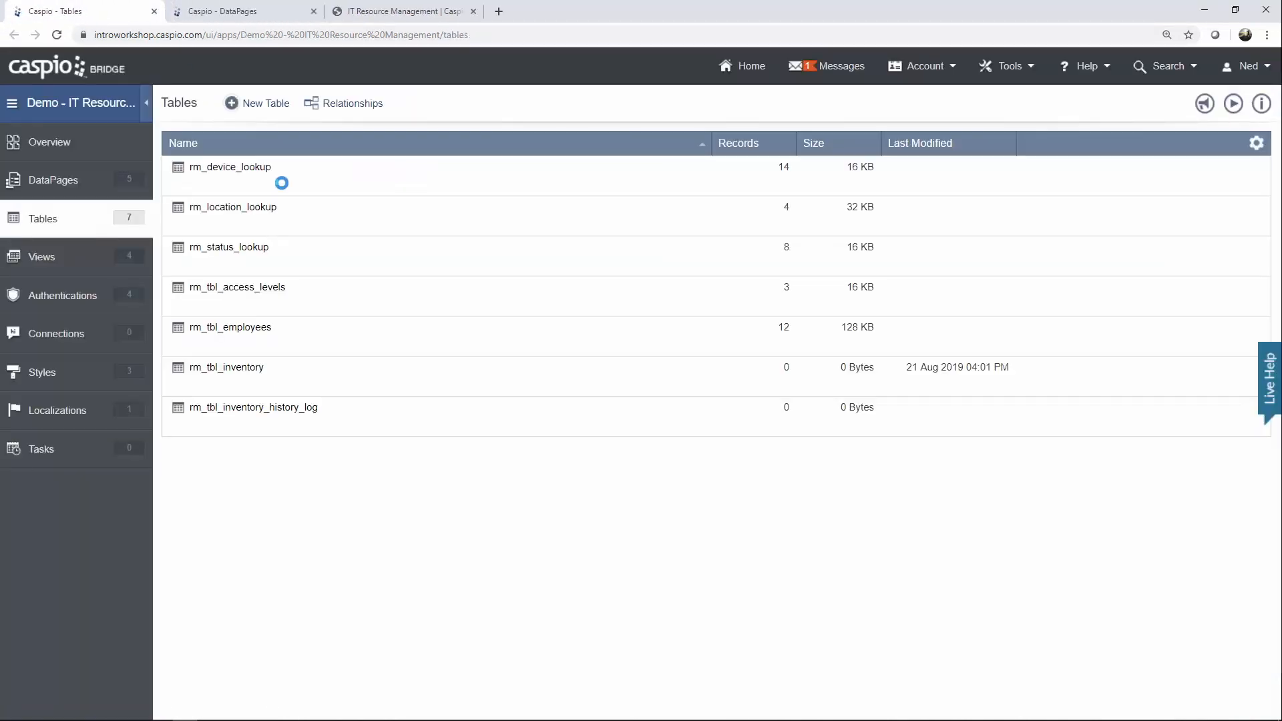
pyautogui.click(264, 387)
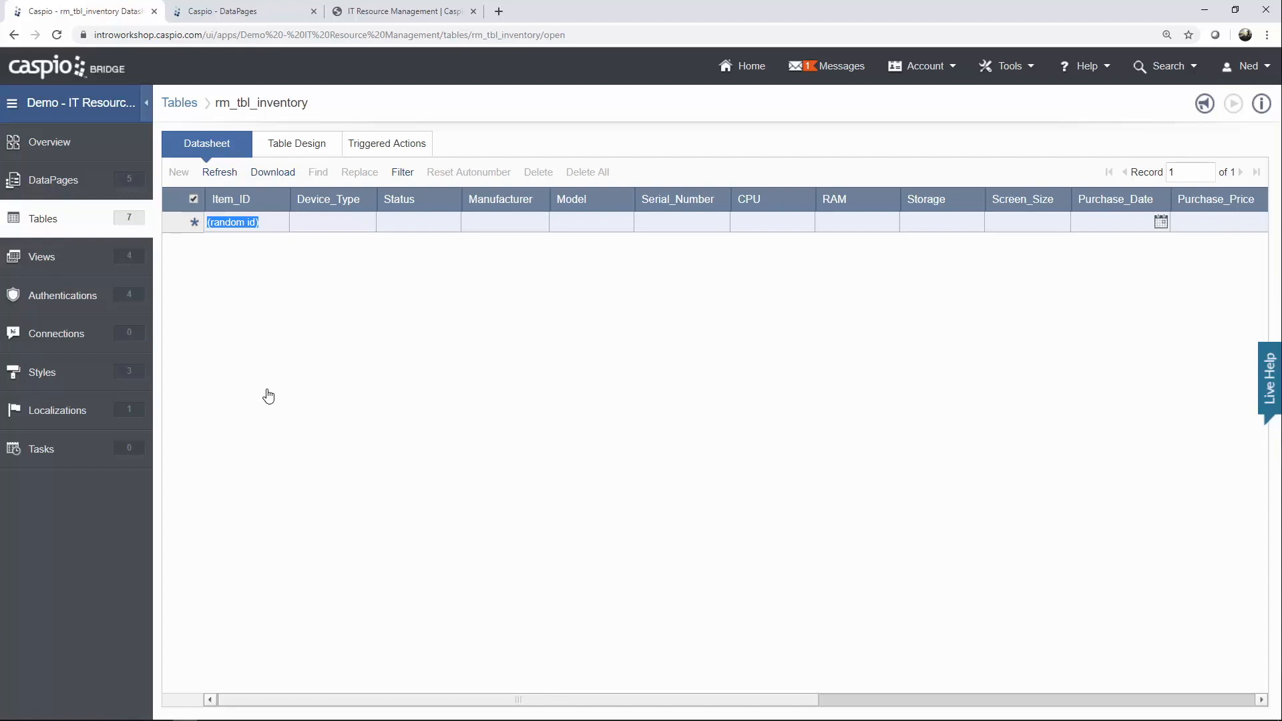
pyautogui.click(403, 15)
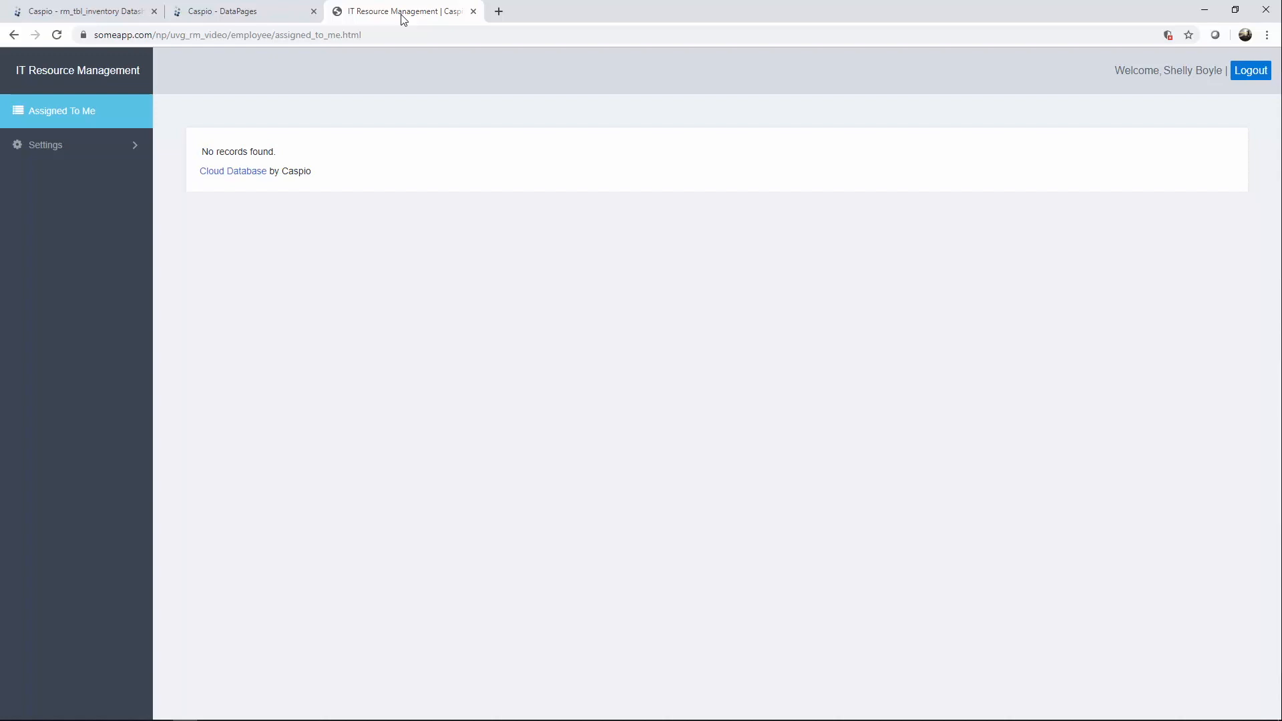
pyautogui.click(275, 18)
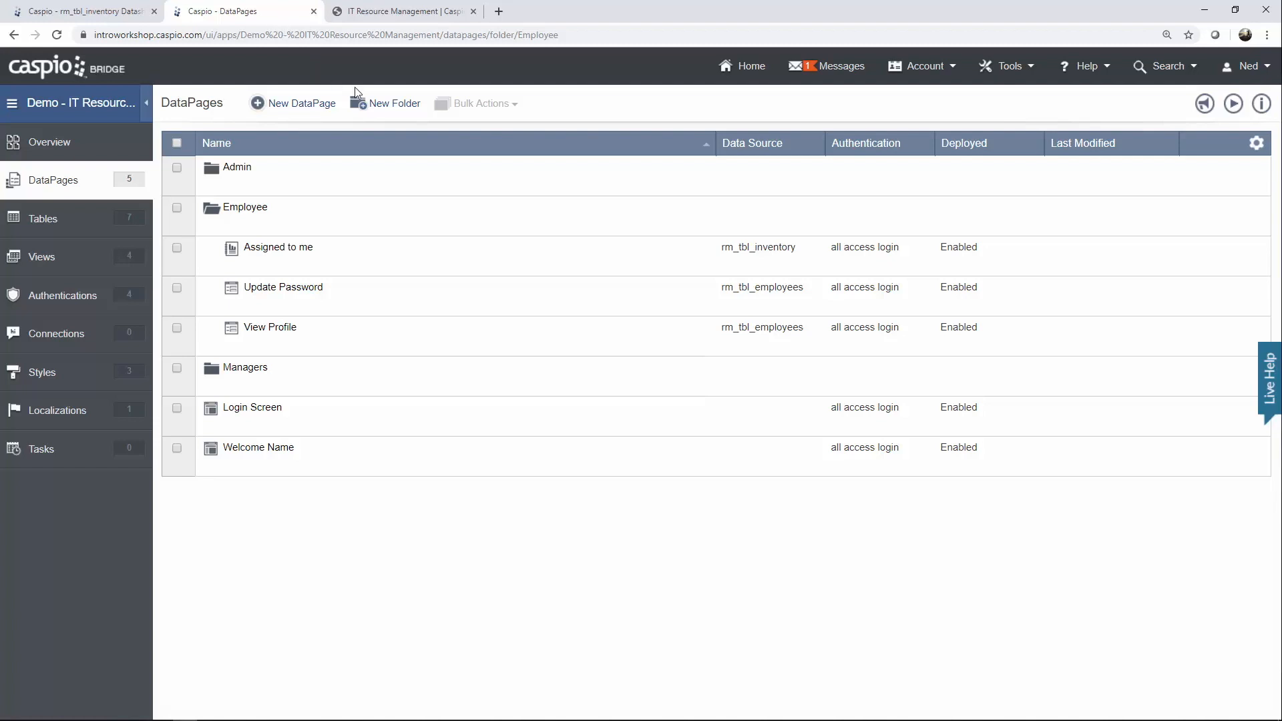
# Create a new DataPages folder named 'Admins & Managers'.
pyautogui.click(384, 104)
pyautogui.write('Admins ')
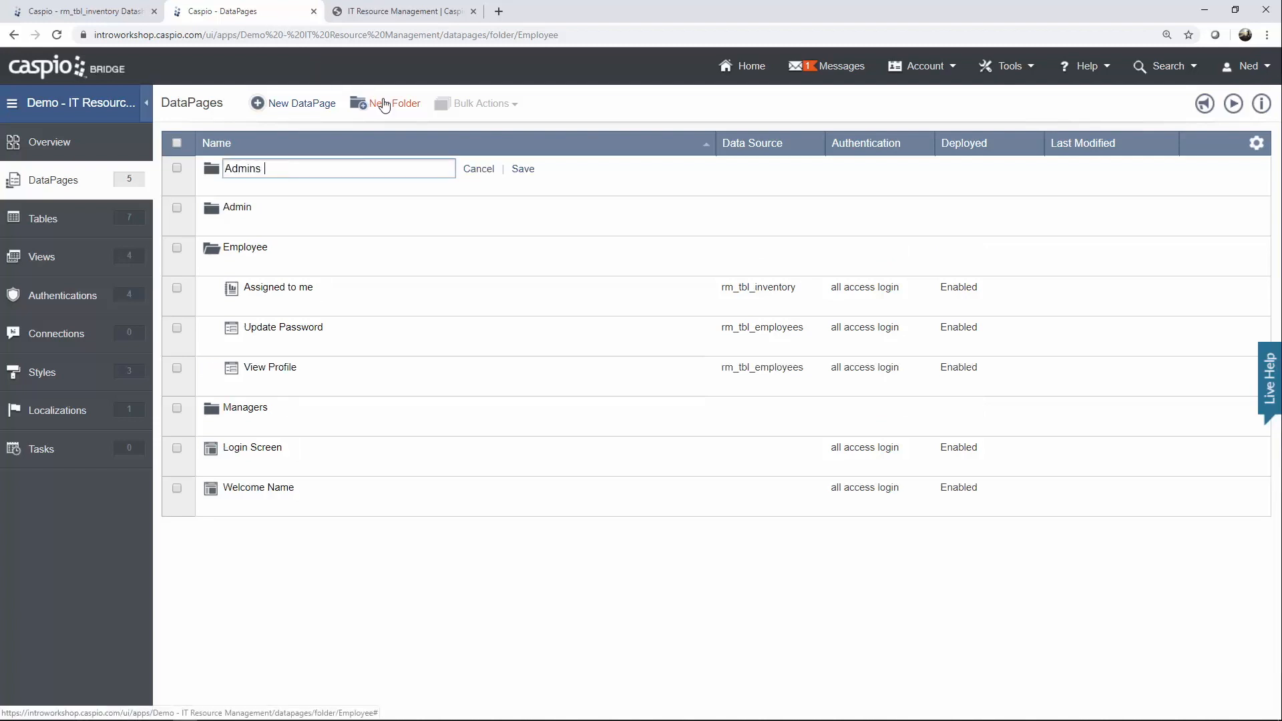
pyautogui.write('& Managers')
pyautogui.press('Return')
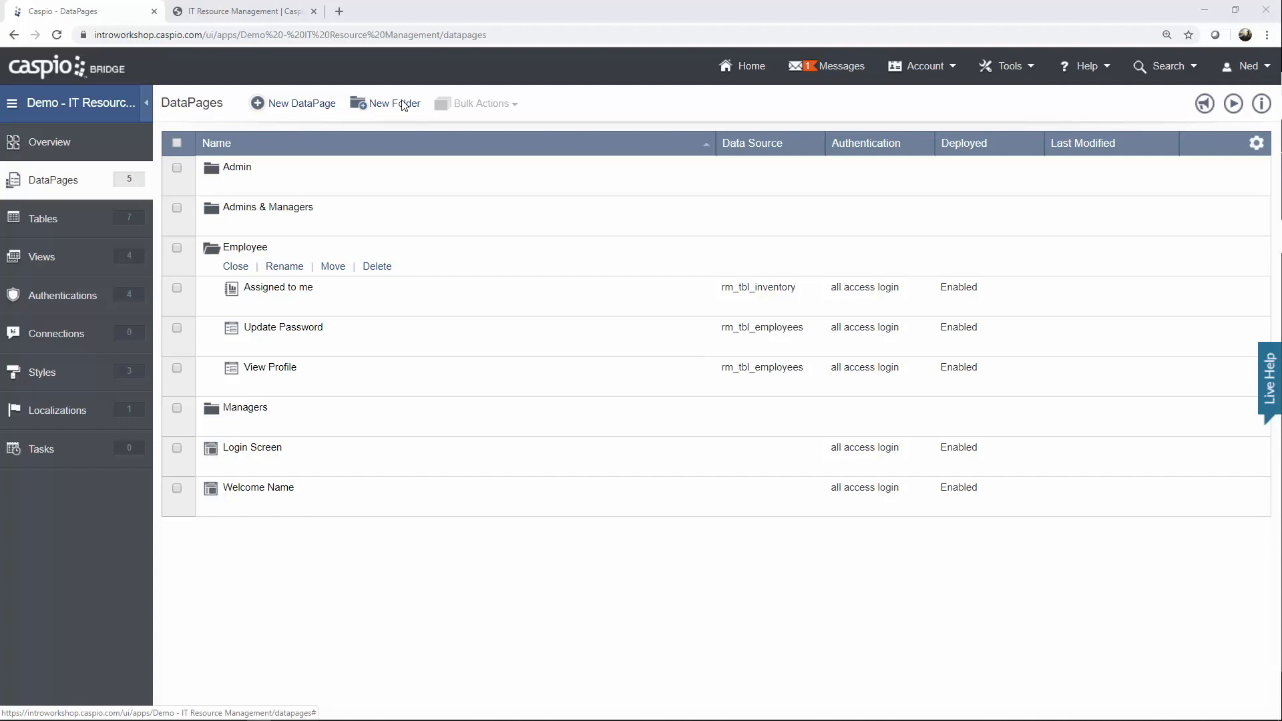
# Open the selected HTML pages from the site's admin folder in Notepad++.
pyautogui.moveTo(364, 713)
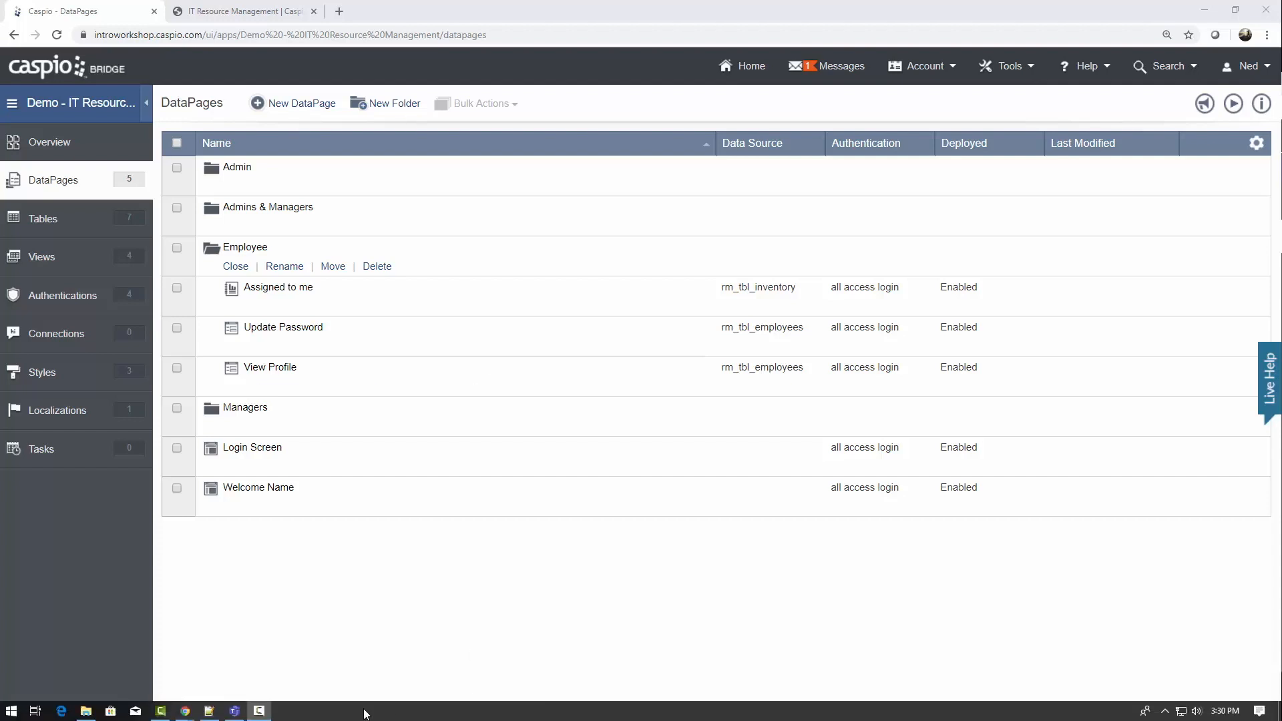
pyautogui.click(79, 713)
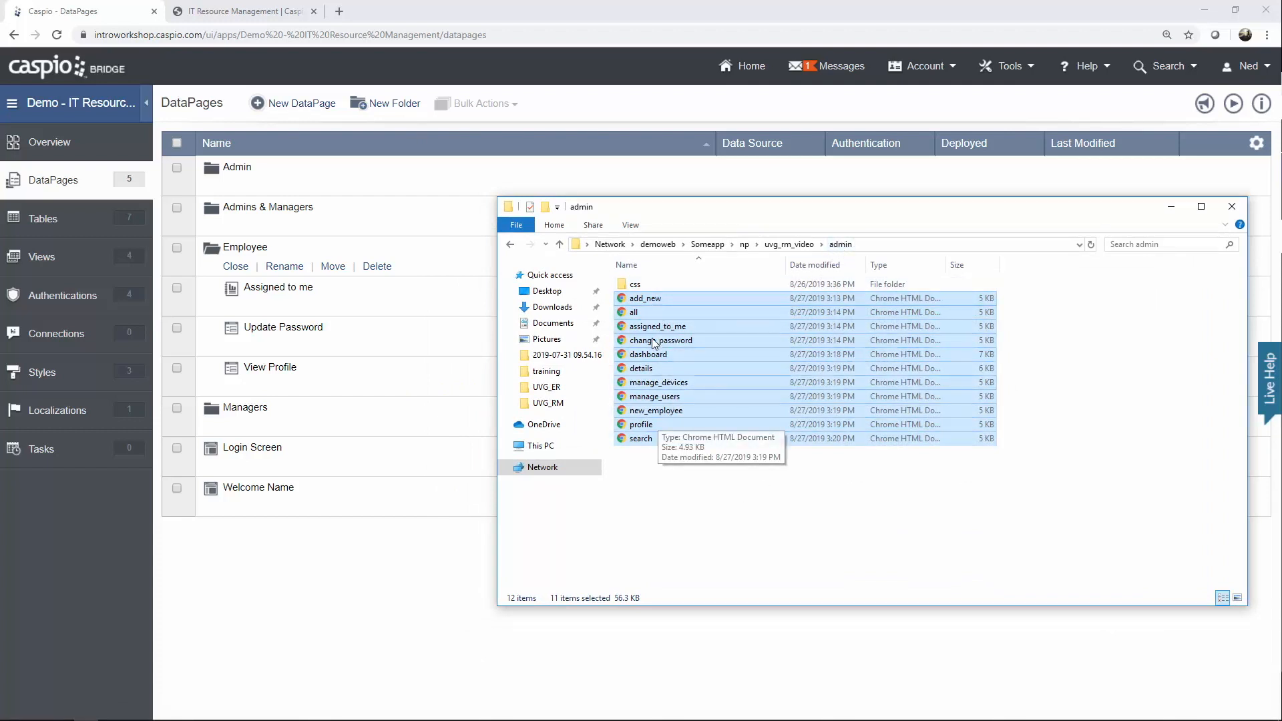
pyautogui.rightClick(653, 303)
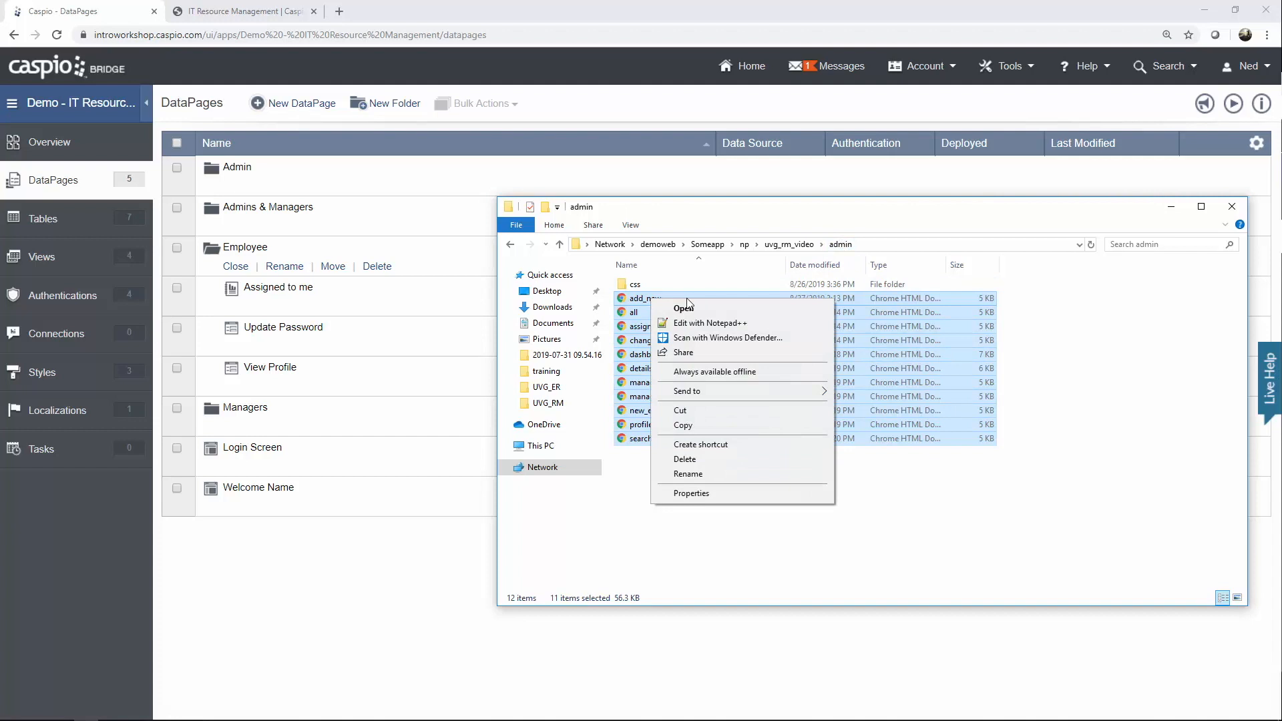
pyautogui.click(717, 324)
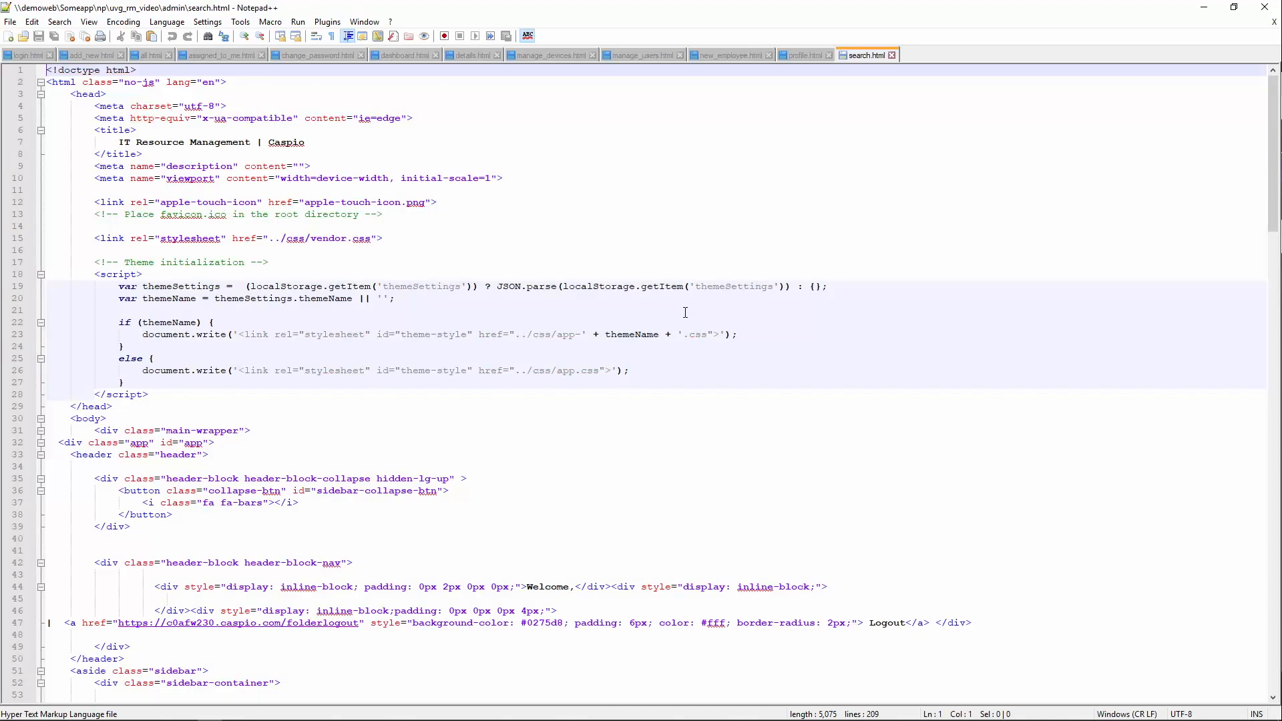
# Bring add_new.html forward in Notepad++, then return to the Caspio DataPages window in Chrome.
pyautogui.click(94, 58)
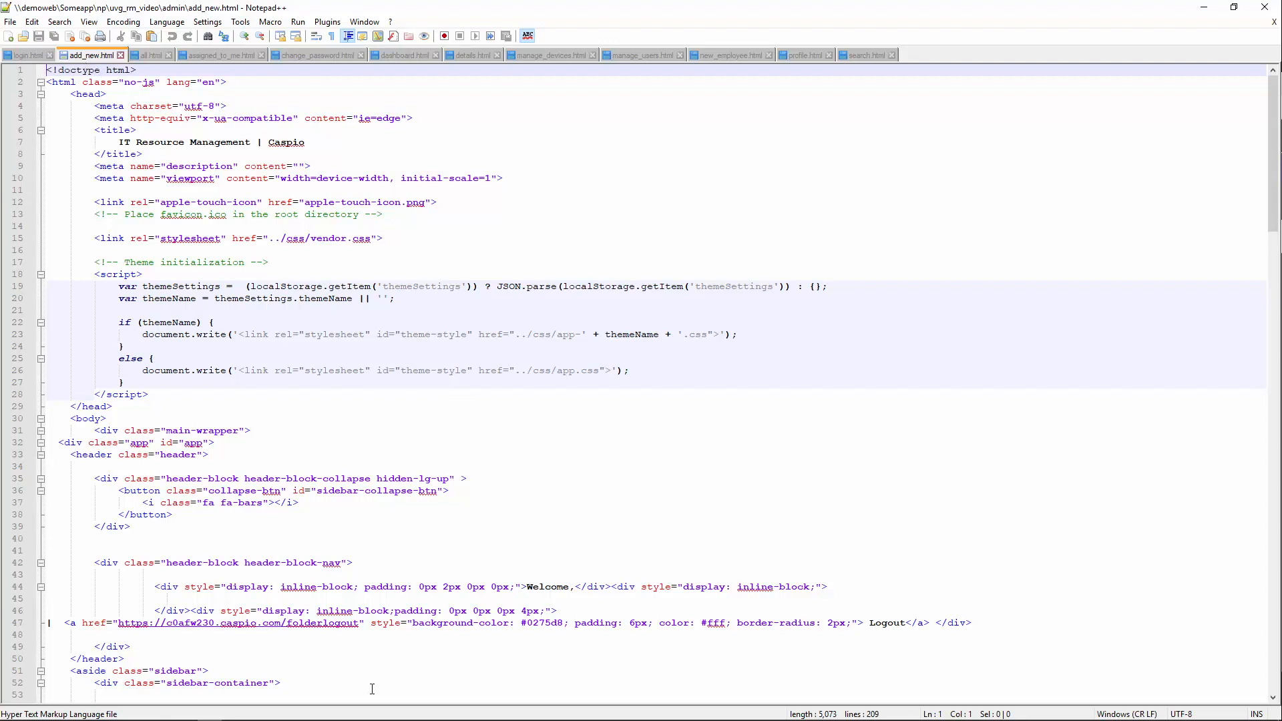
pyautogui.click(186, 712)
pyautogui.click(267, 692)
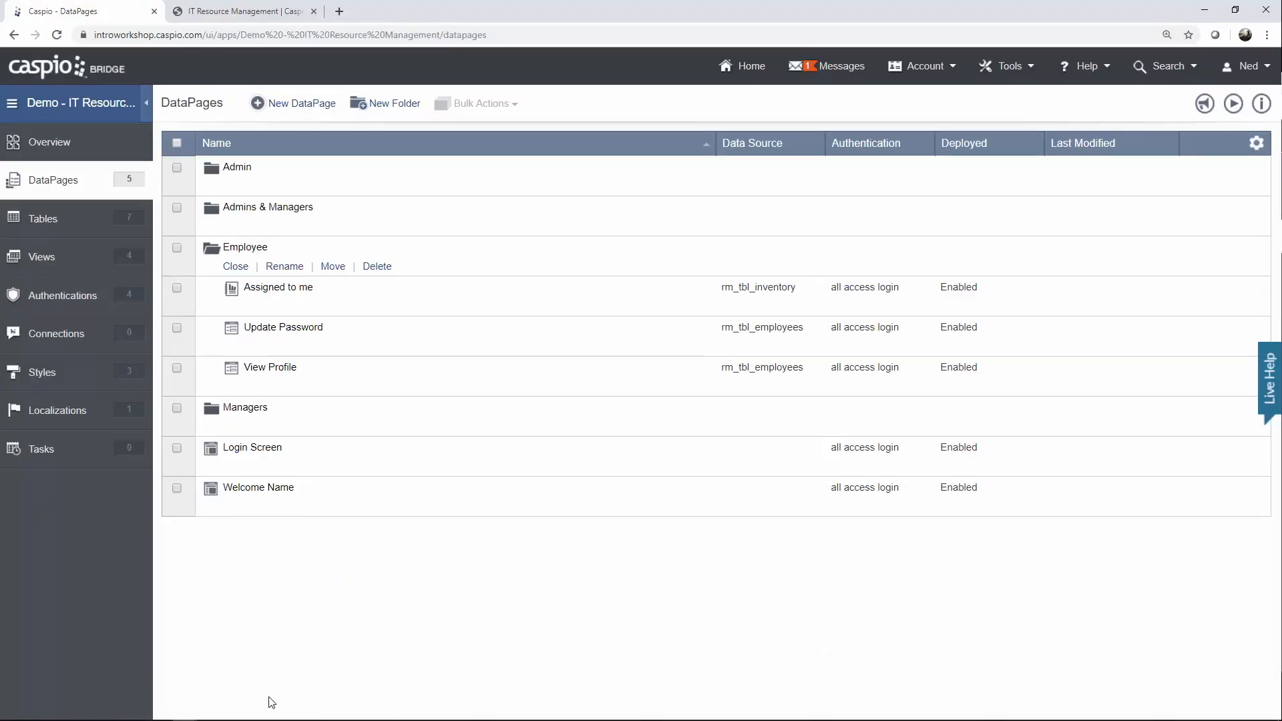
# Start a new DataPage in the Admin folder using rm_tbl_inventory as its data source.
pyautogui.click(235, 267)
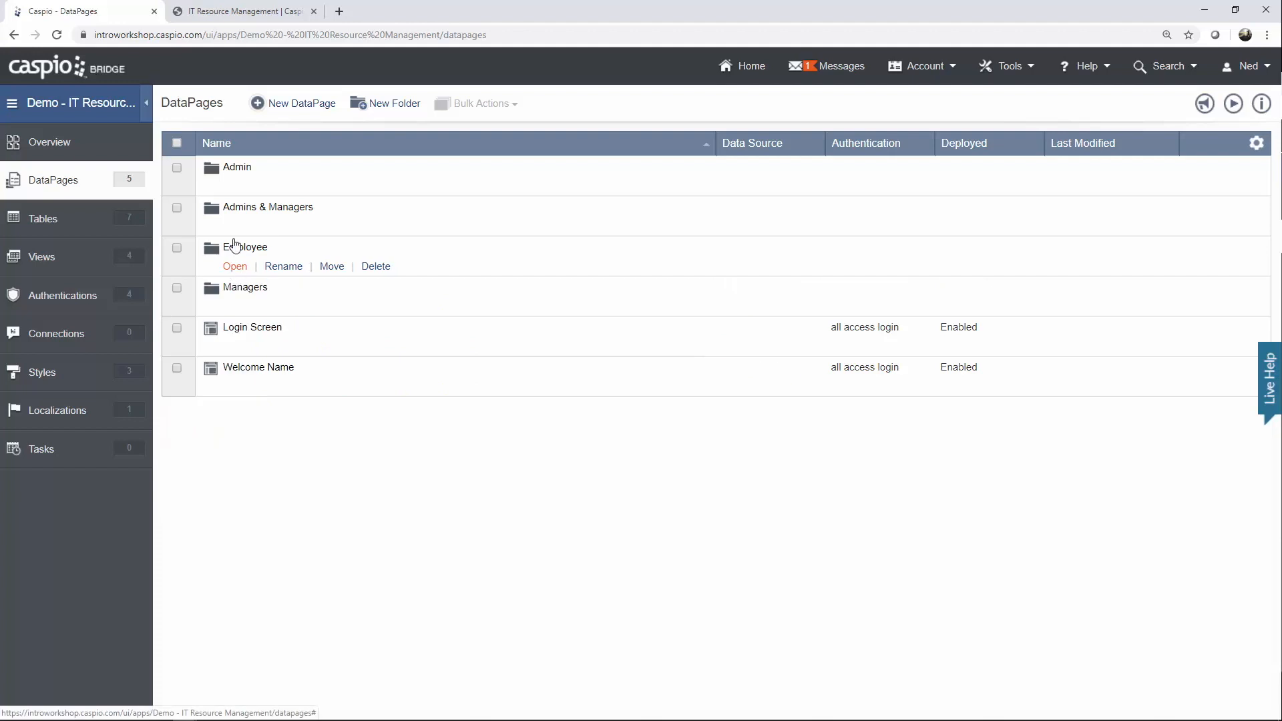
pyautogui.click(235, 186)
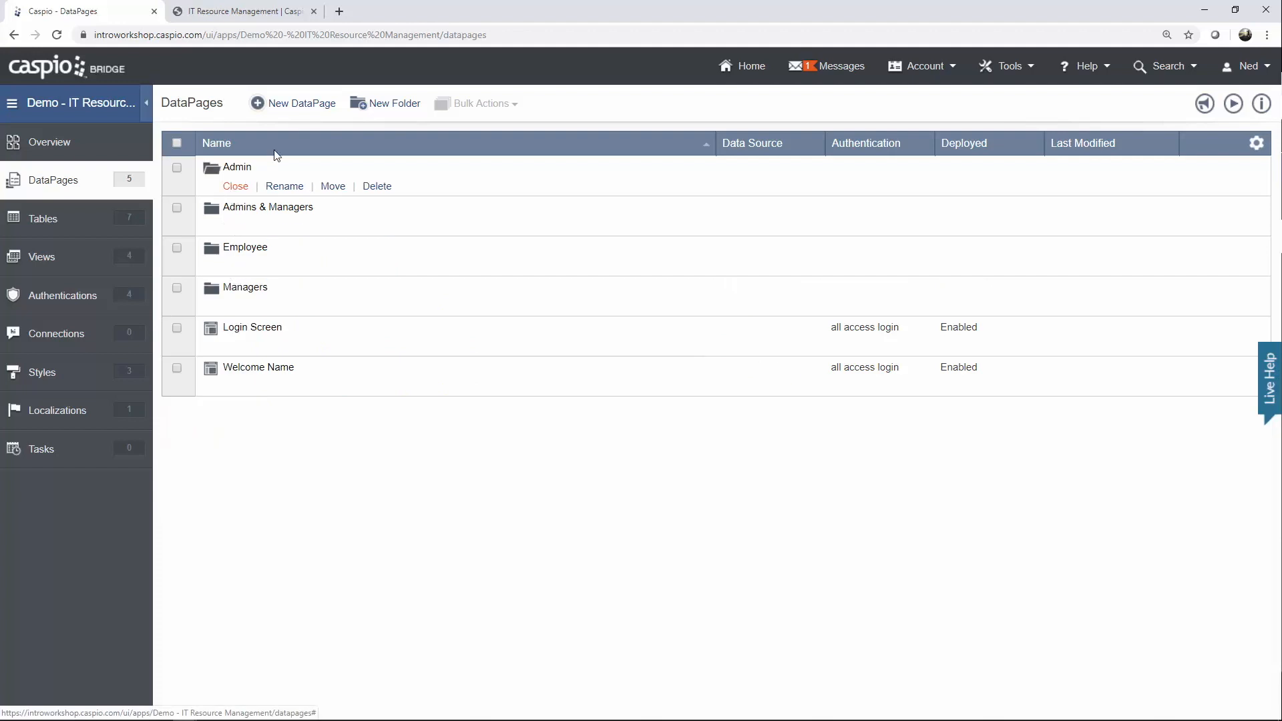
pyautogui.click(306, 116)
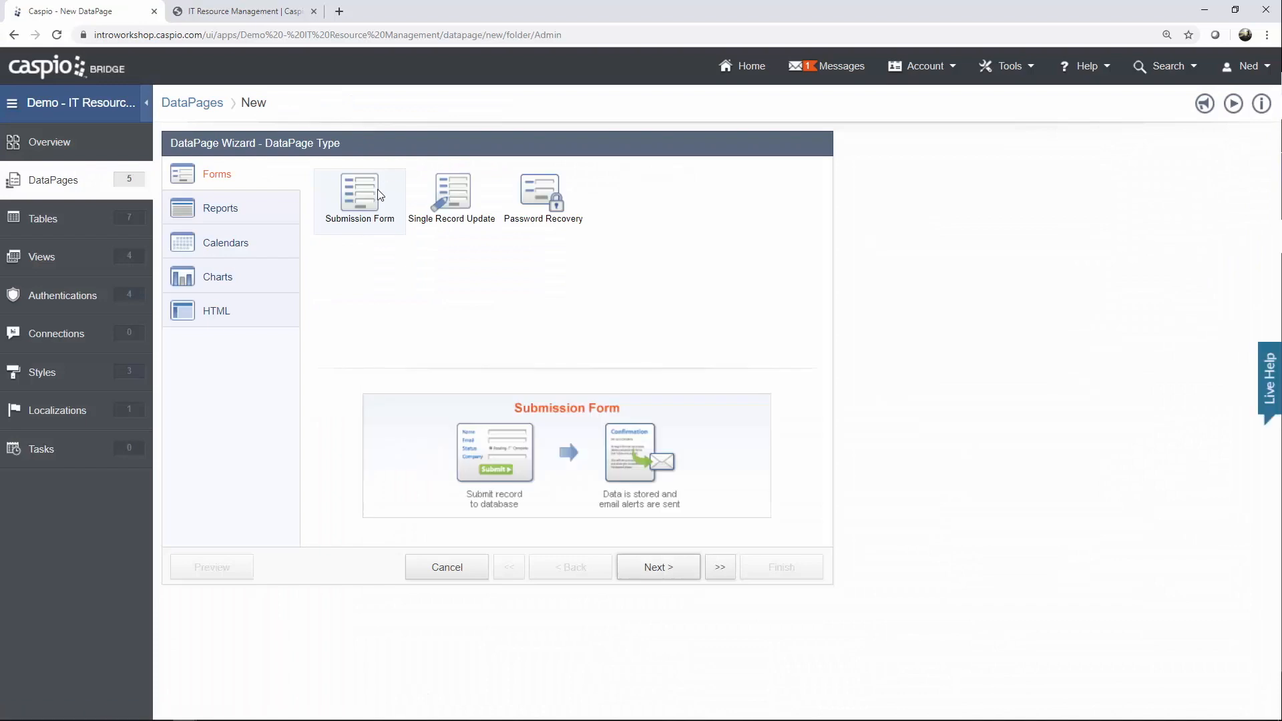
pyautogui.click(652, 571)
pyautogui.click(334, 223)
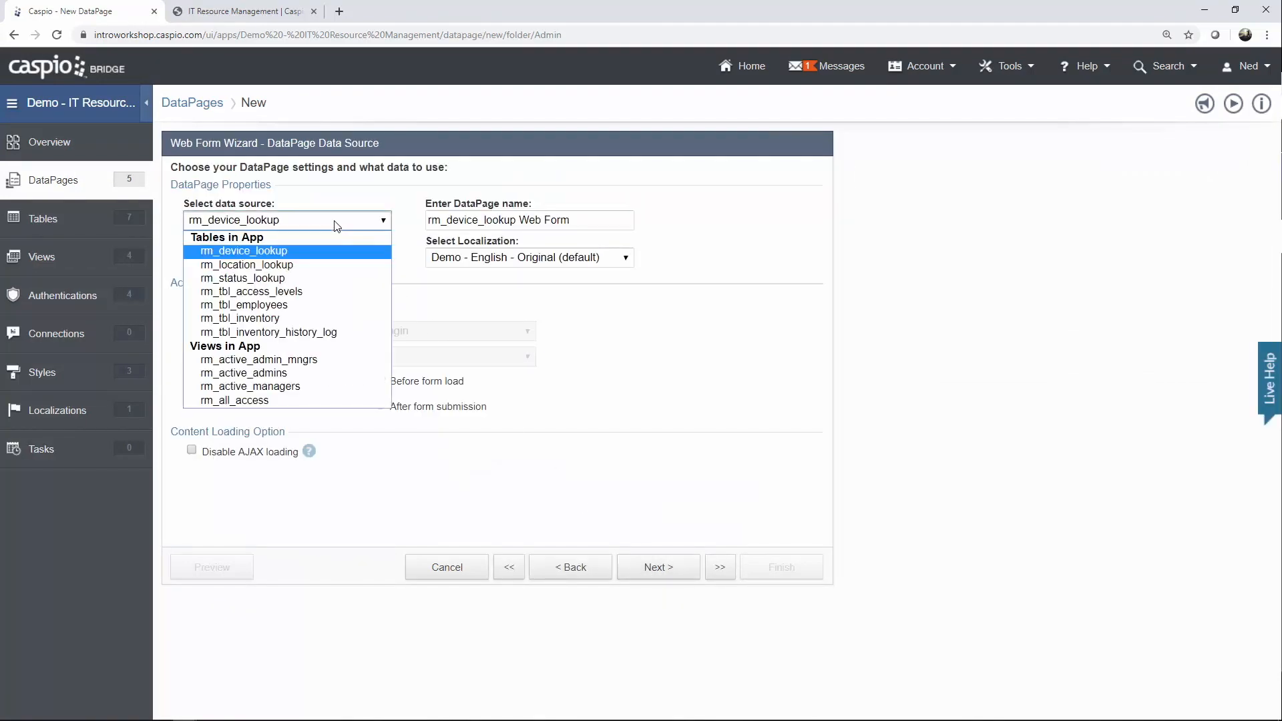
pyautogui.click(291, 318)
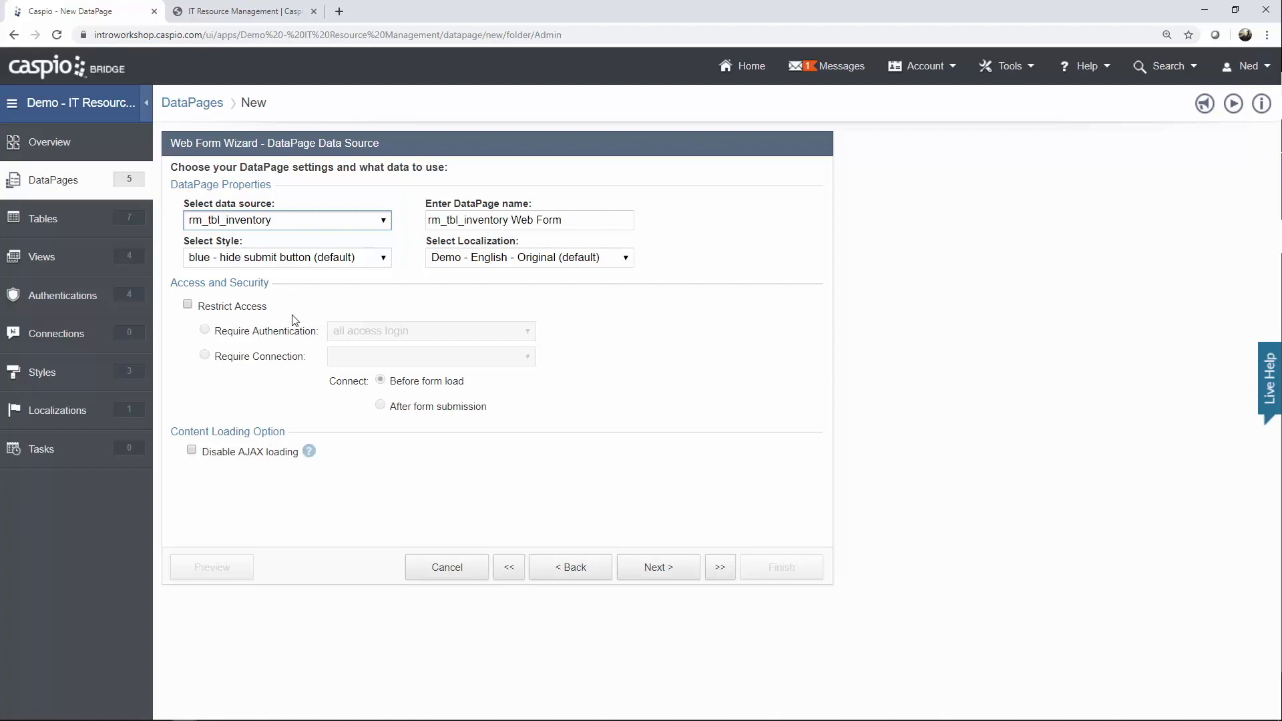
# Name the DataPage 'Add New' with the Blue style and English localization.
pyautogui.tripleClick(574, 225)
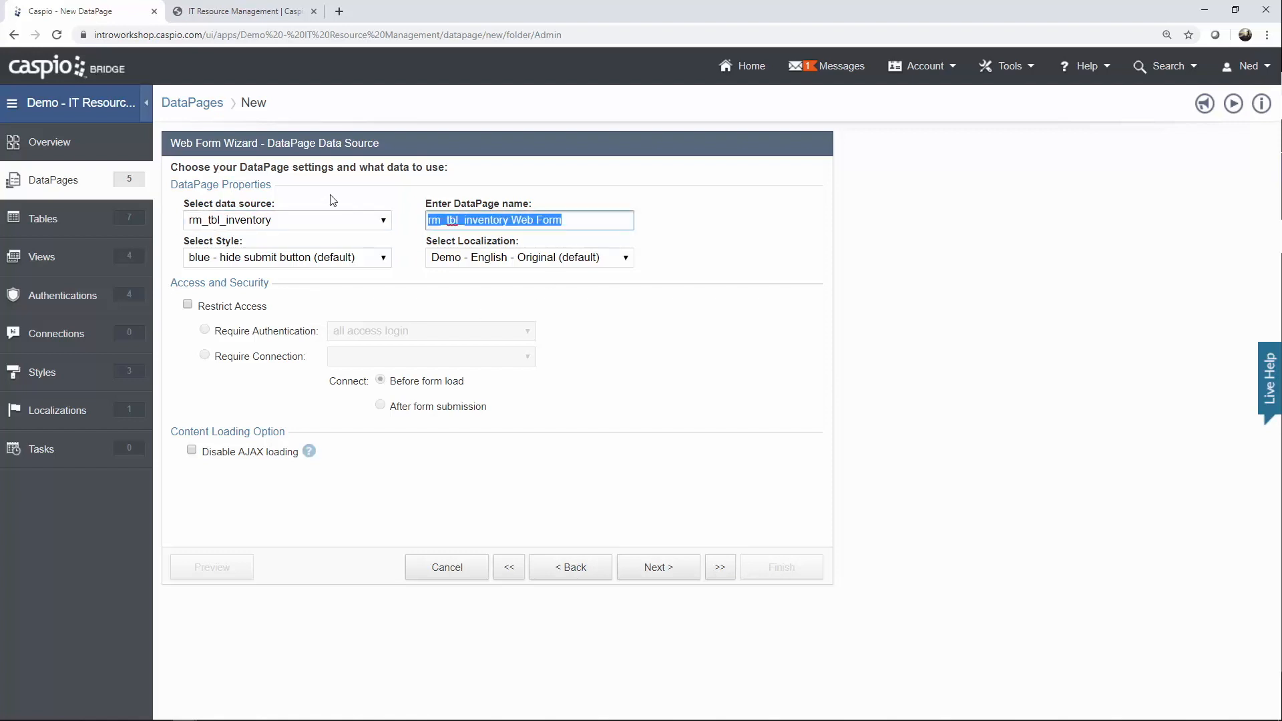
pyautogui.write('Add New')
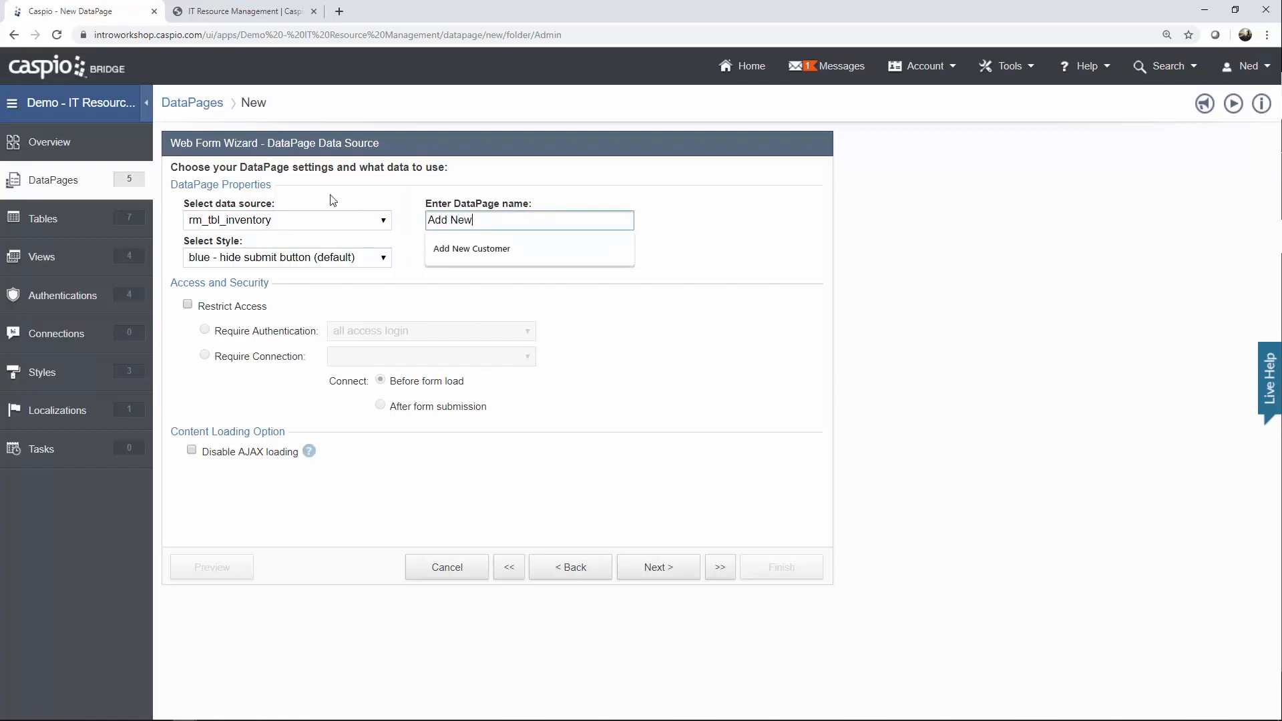
pyautogui.click(294, 259)
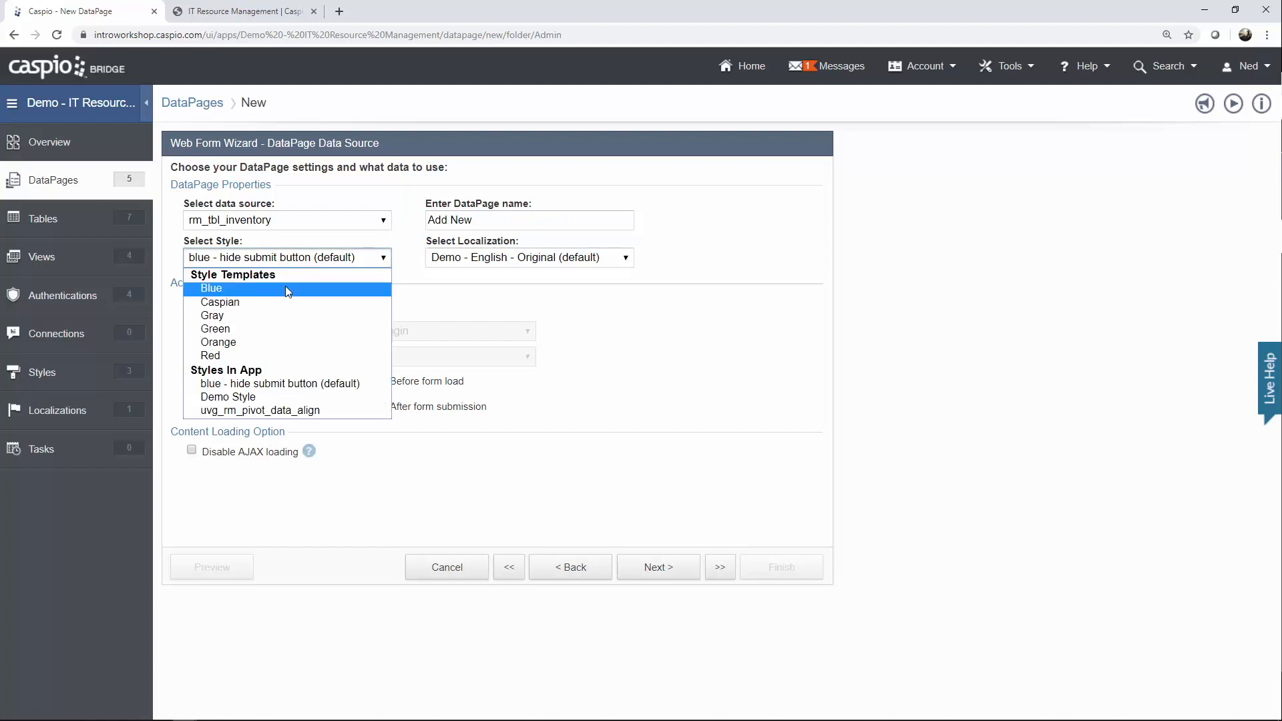
pyautogui.click(285, 287)
pyautogui.click(469, 266)
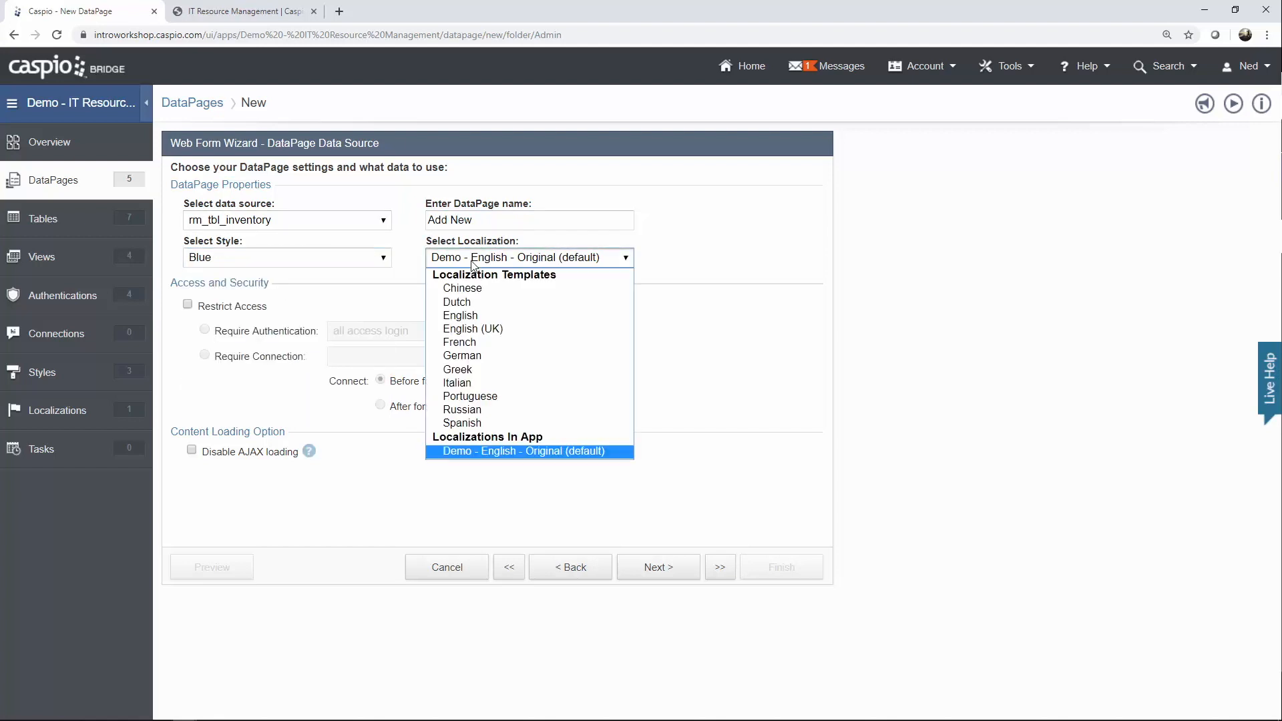
pyautogui.click(471, 312)
# Restrict the page to logged-in users through the rm admin login authentication.
pyautogui.click(234, 309)
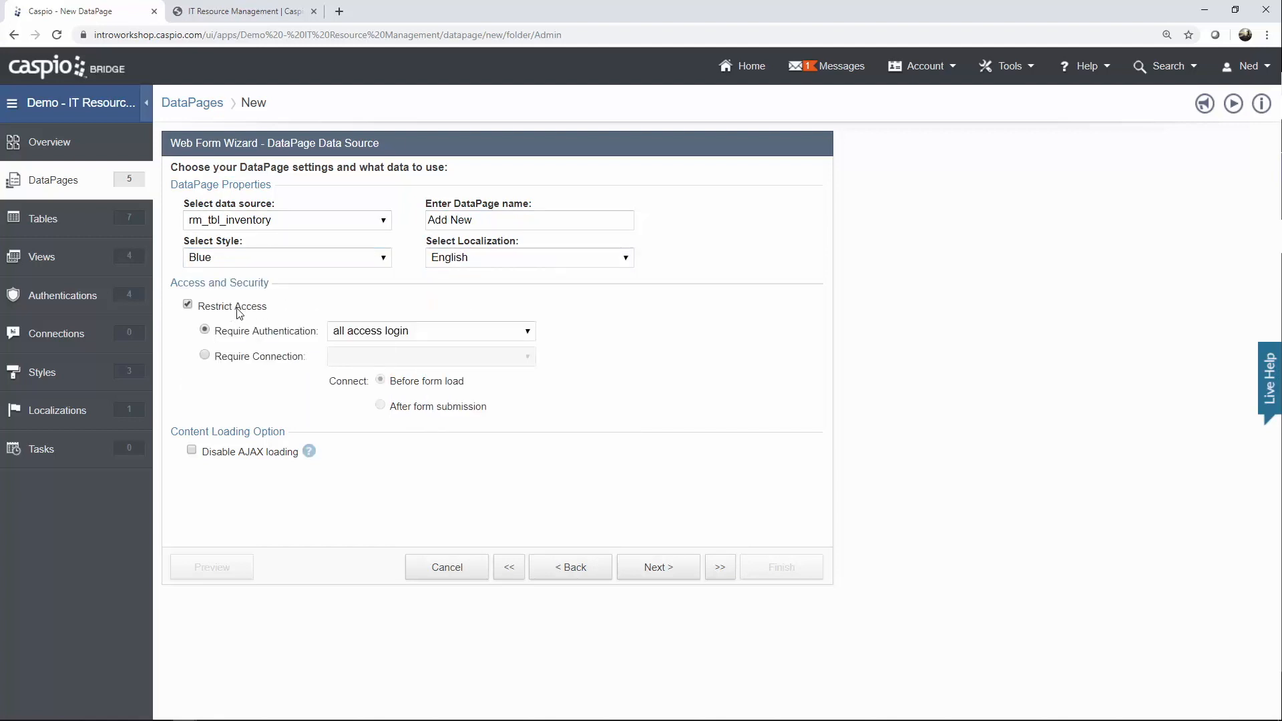
pyautogui.click(353, 339)
pyautogui.click(395, 375)
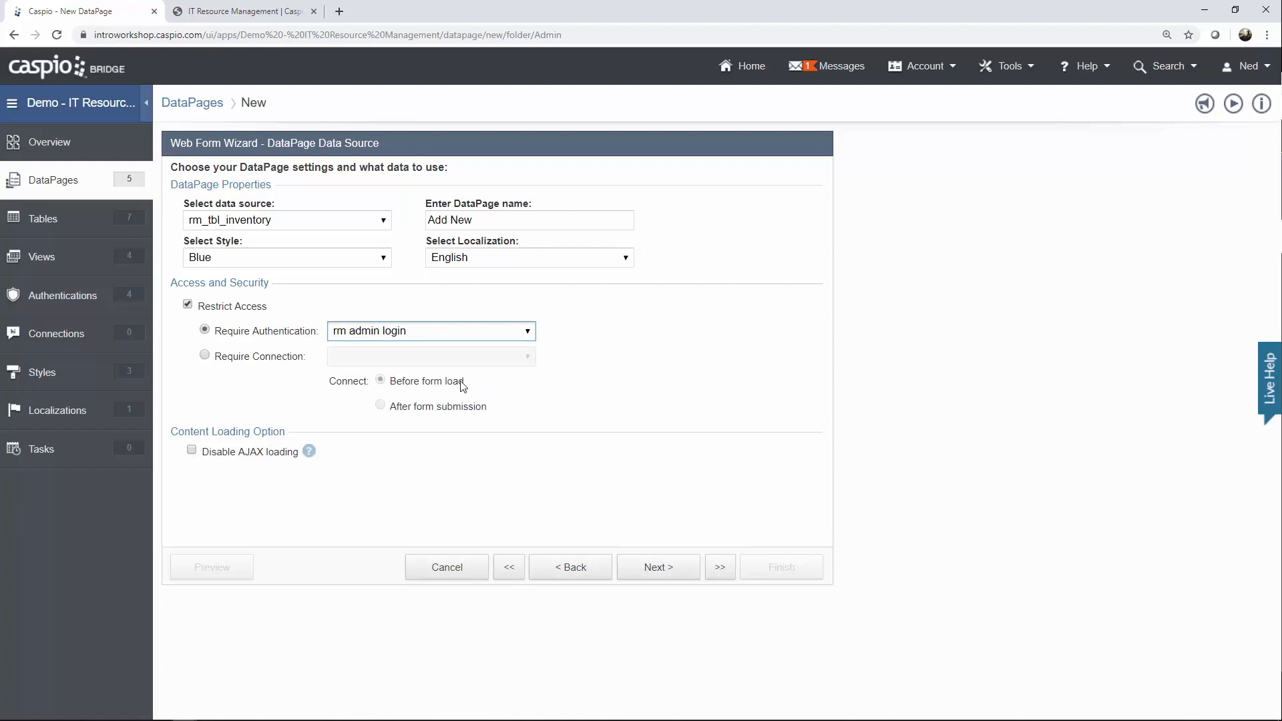
pyautogui.click(576, 387)
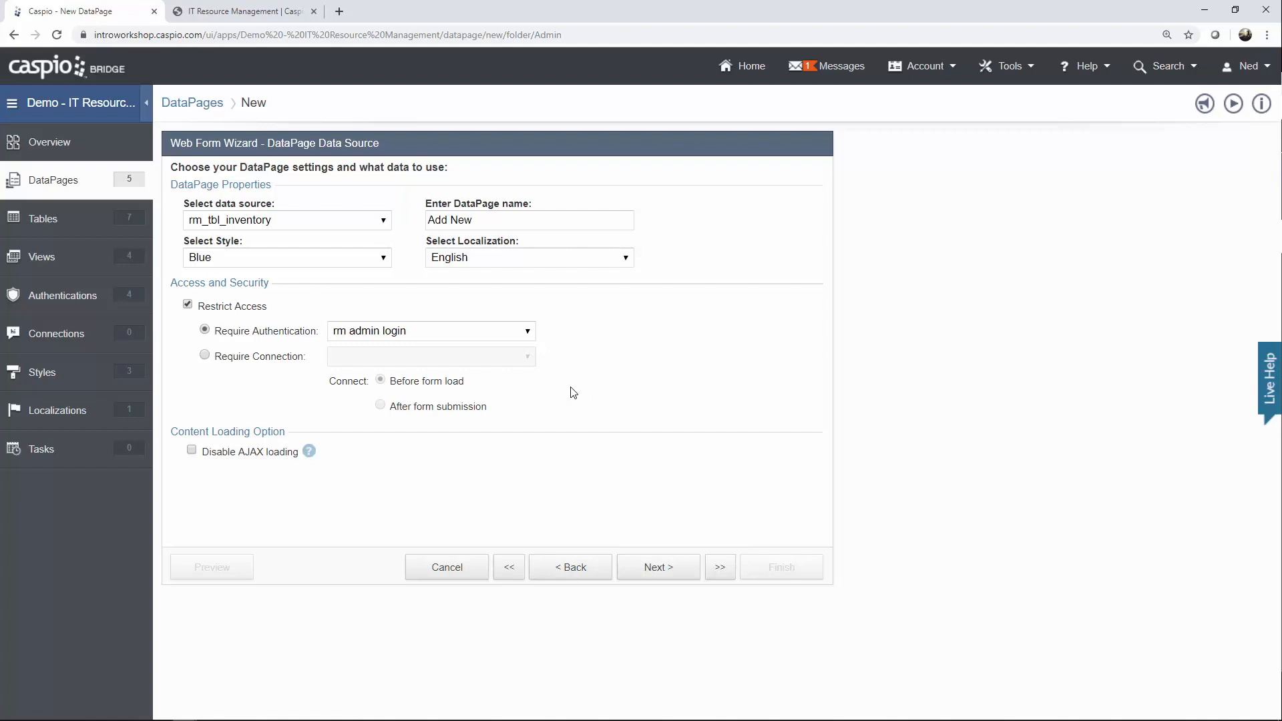
pyautogui.click(506, 333)
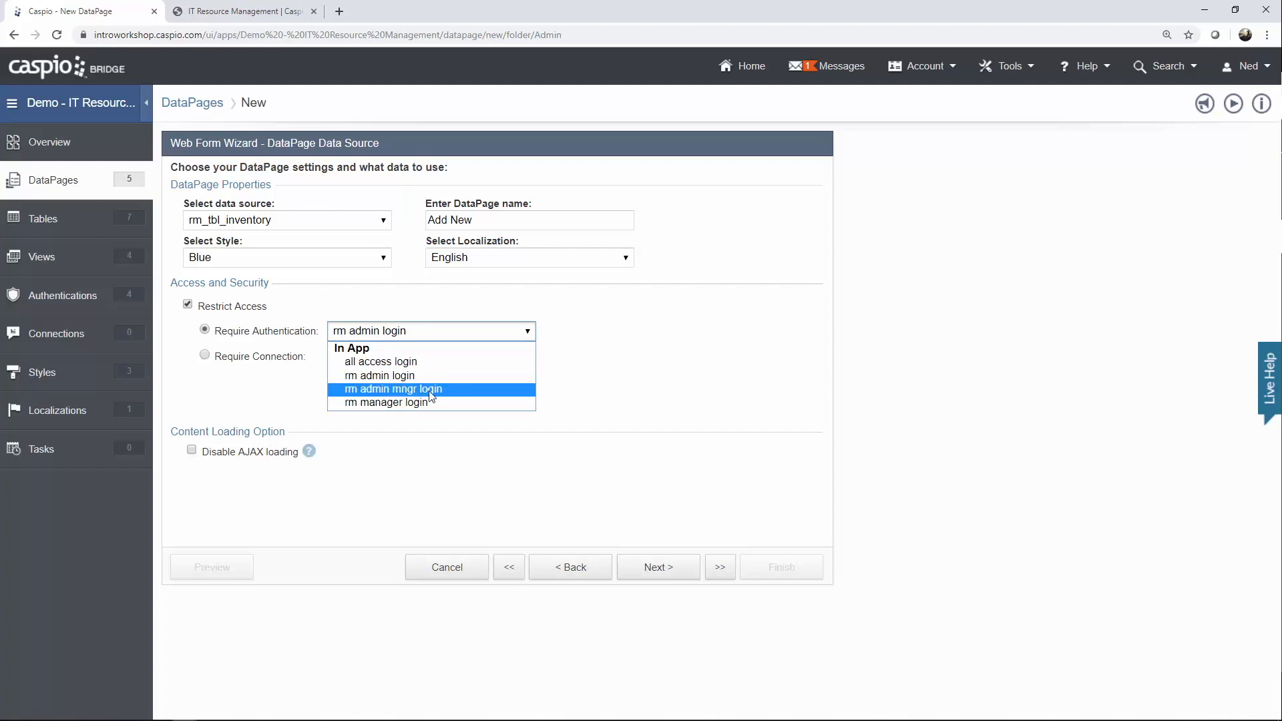
pyautogui.click(423, 376)
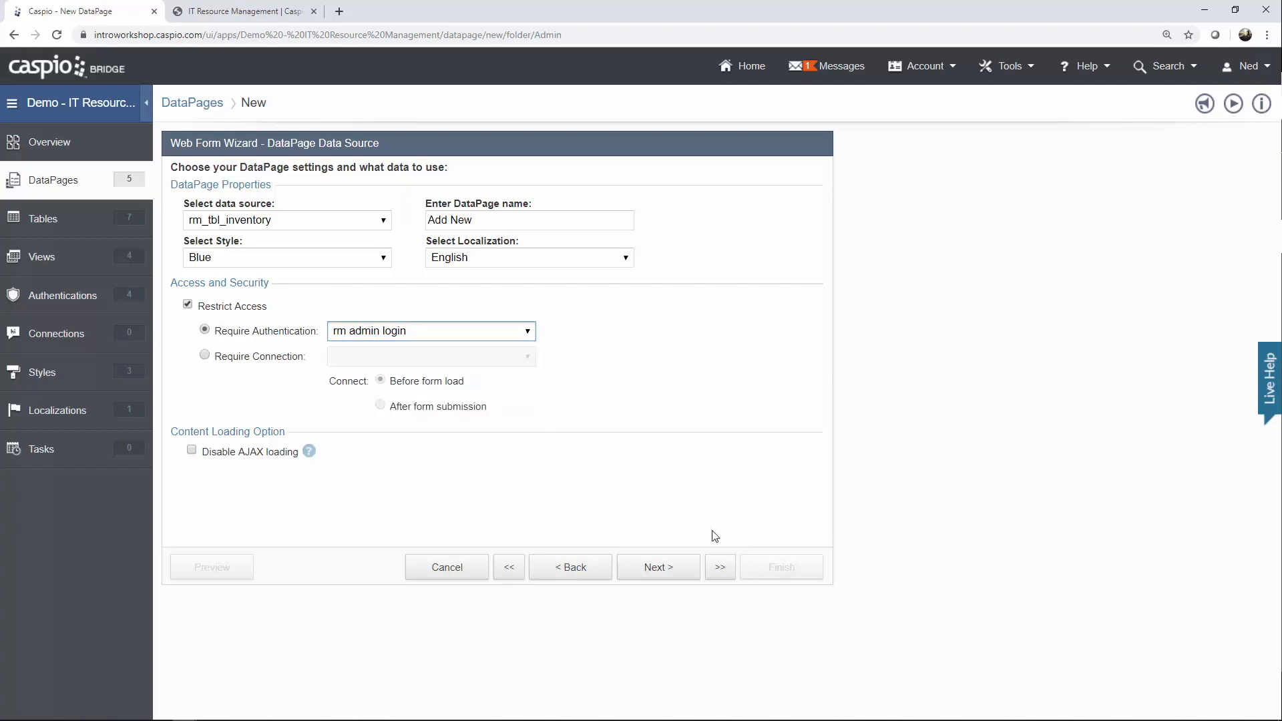
pyautogui.click(661, 566)
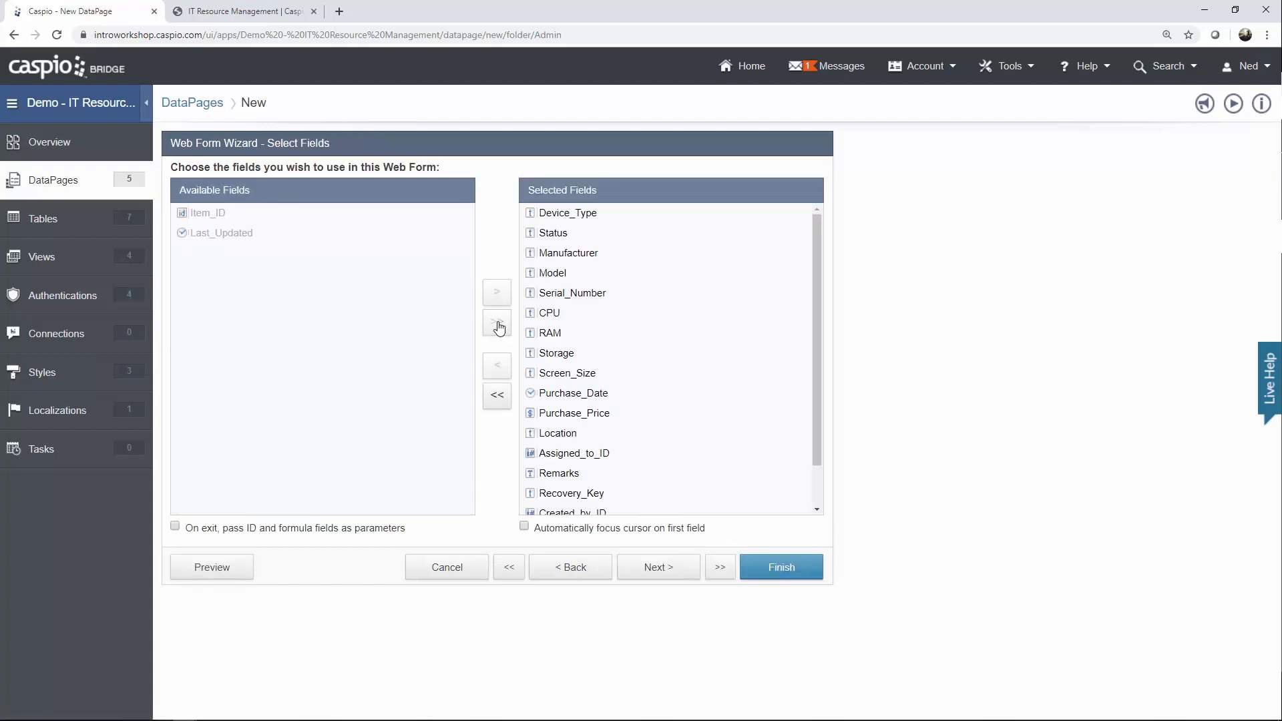
# Remove Last_Updated_by_ID from the form's selected fields.
pyautogui.scroll(-1, 817, 413)
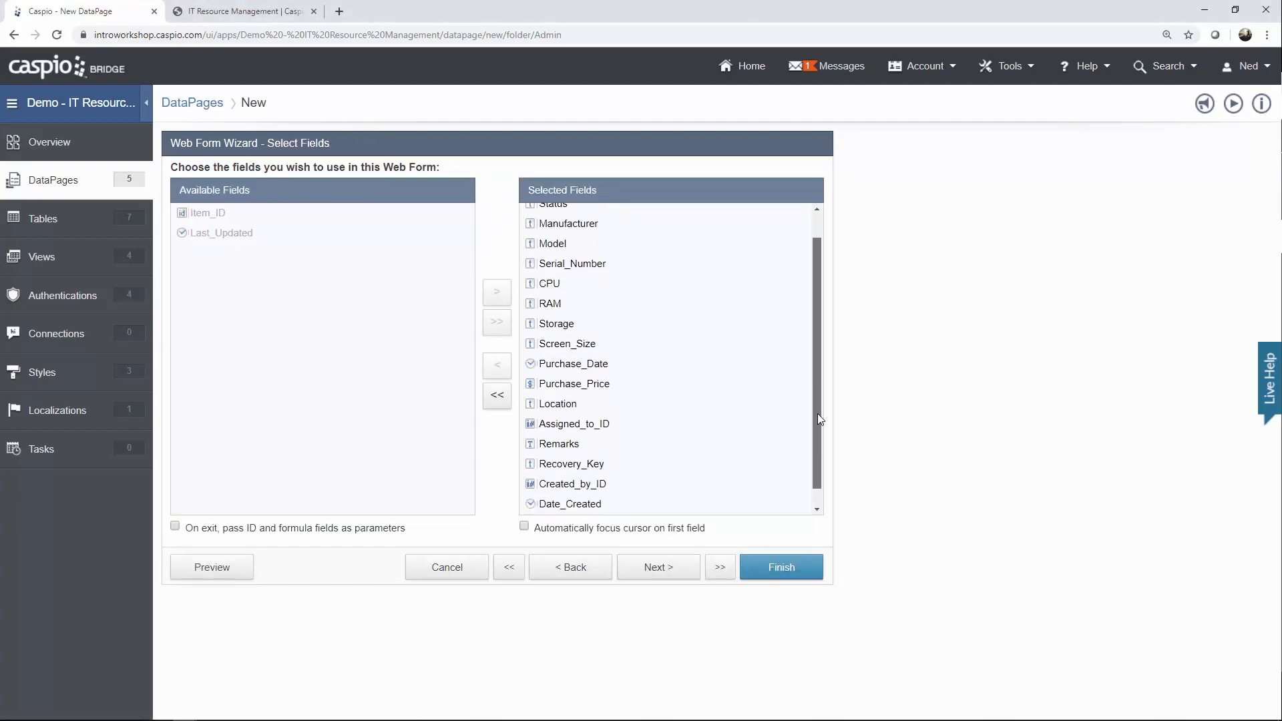
pyautogui.scroll(-1, 817, 413)
pyautogui.click(624, 506)
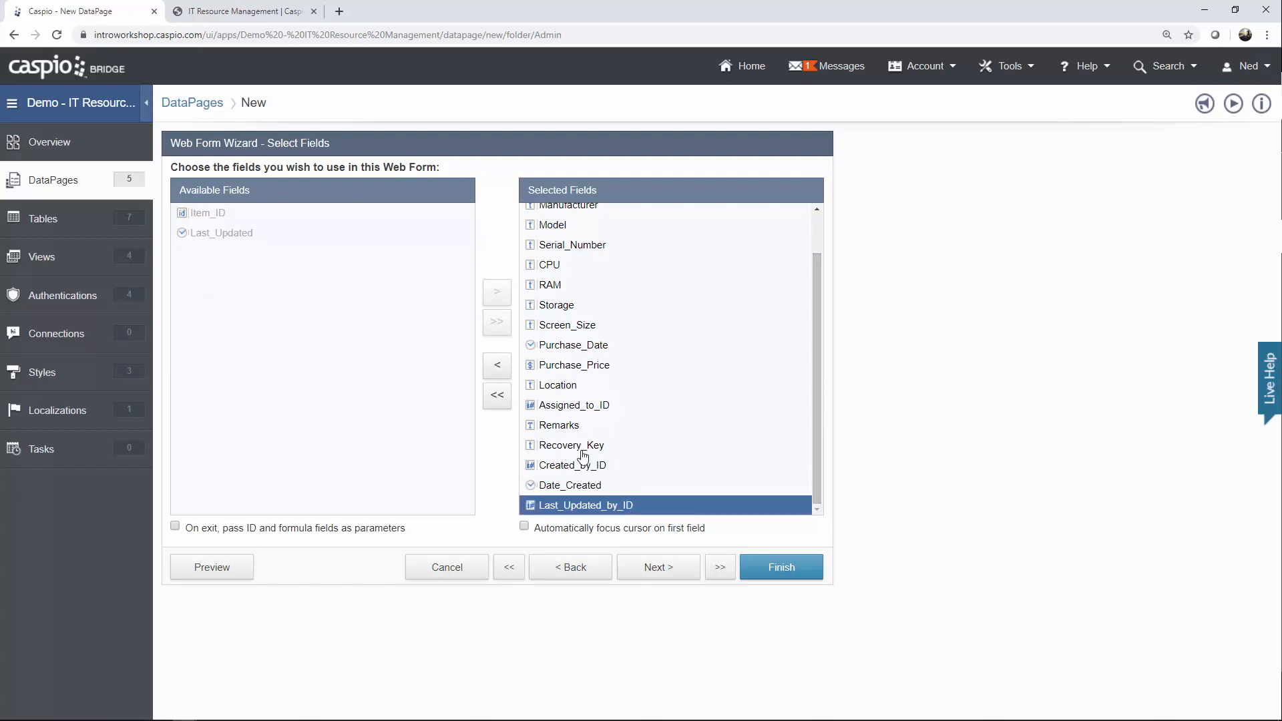
pyautogui.click(496, 369)
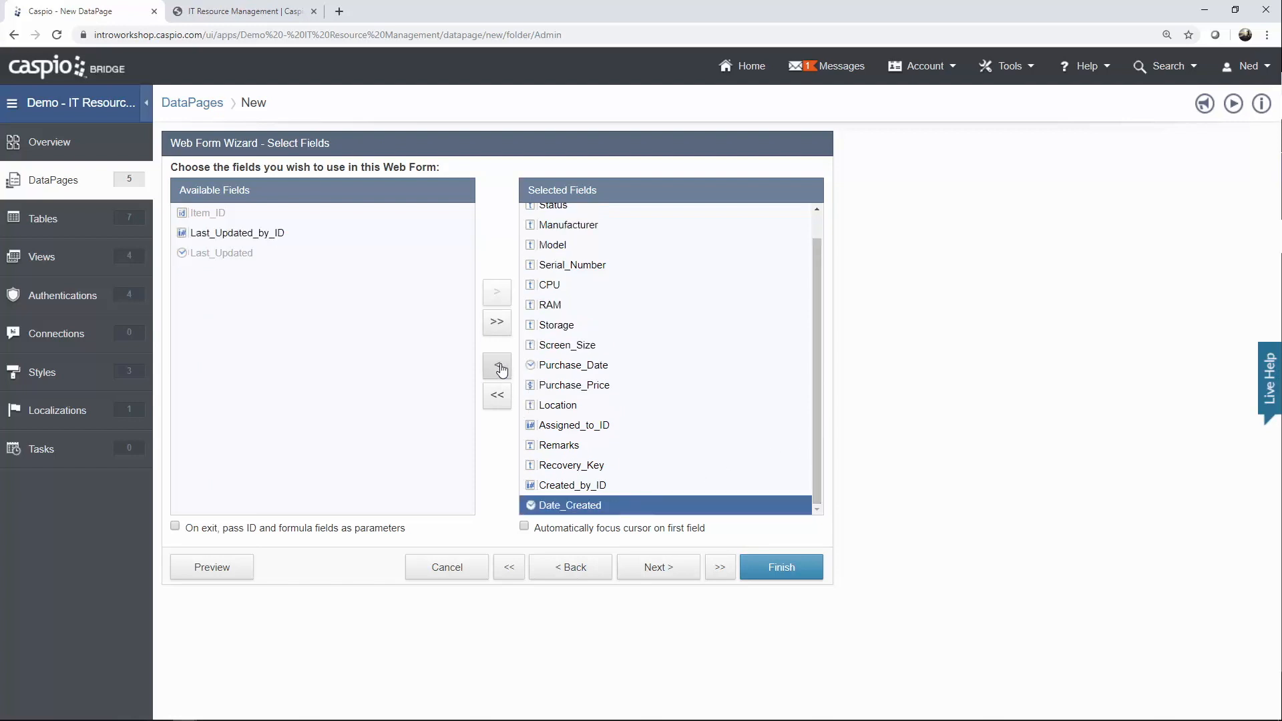
pyautogui.click(654, 566)
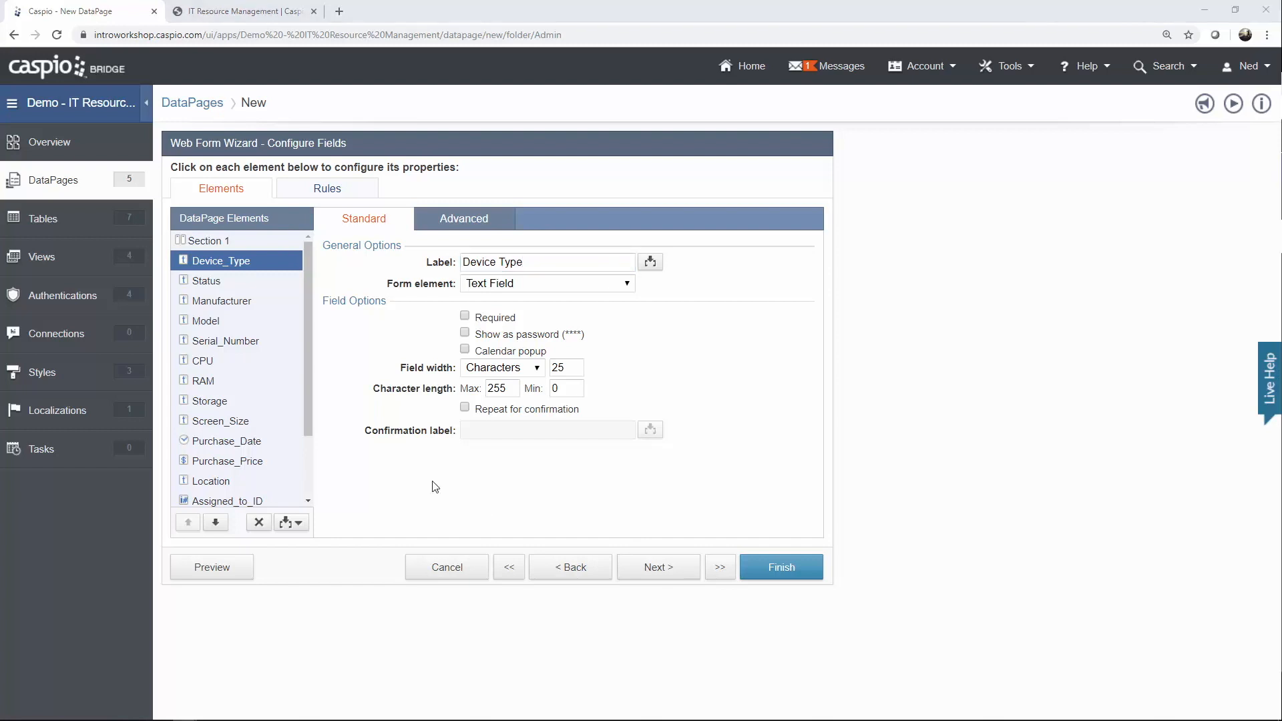
# Insert a new section before the Created_by_ID field.
pyautogui.scroll(-1, 307, 400)
pyautogui.scroll(-1, 307, 434)
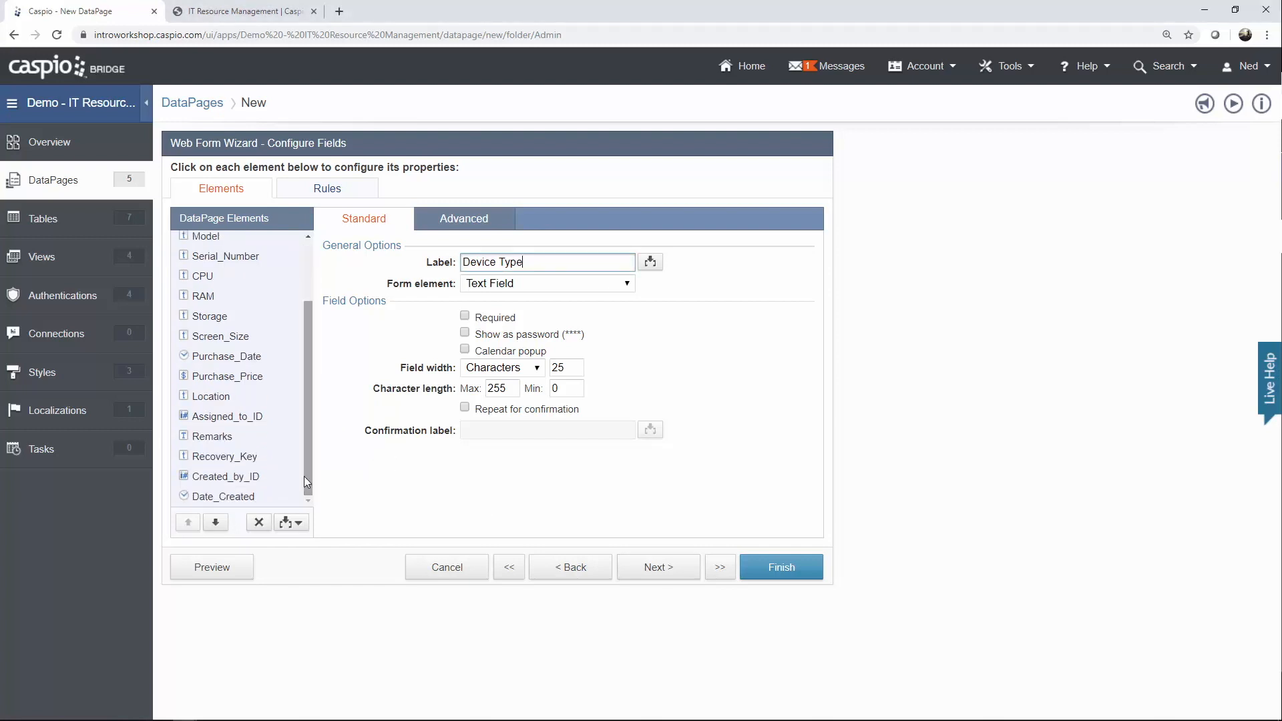
pyautogui.click(242, 482)
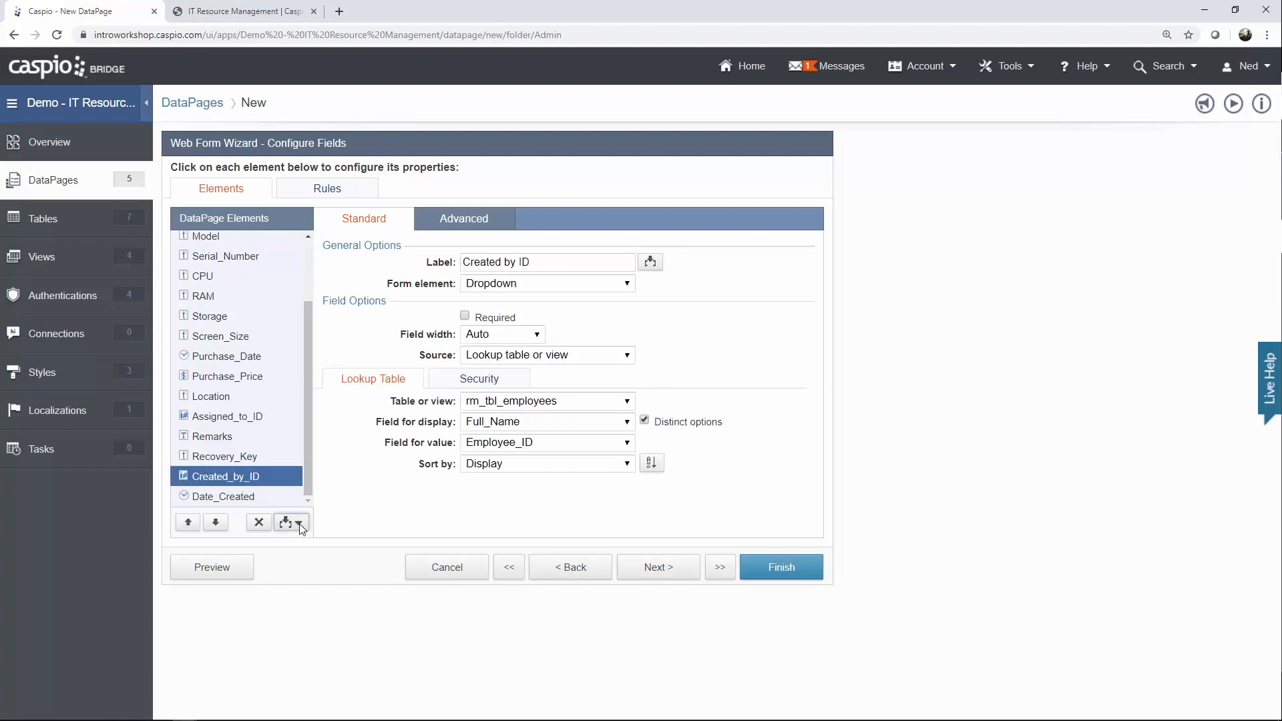
pyautogui.click(290, 522)
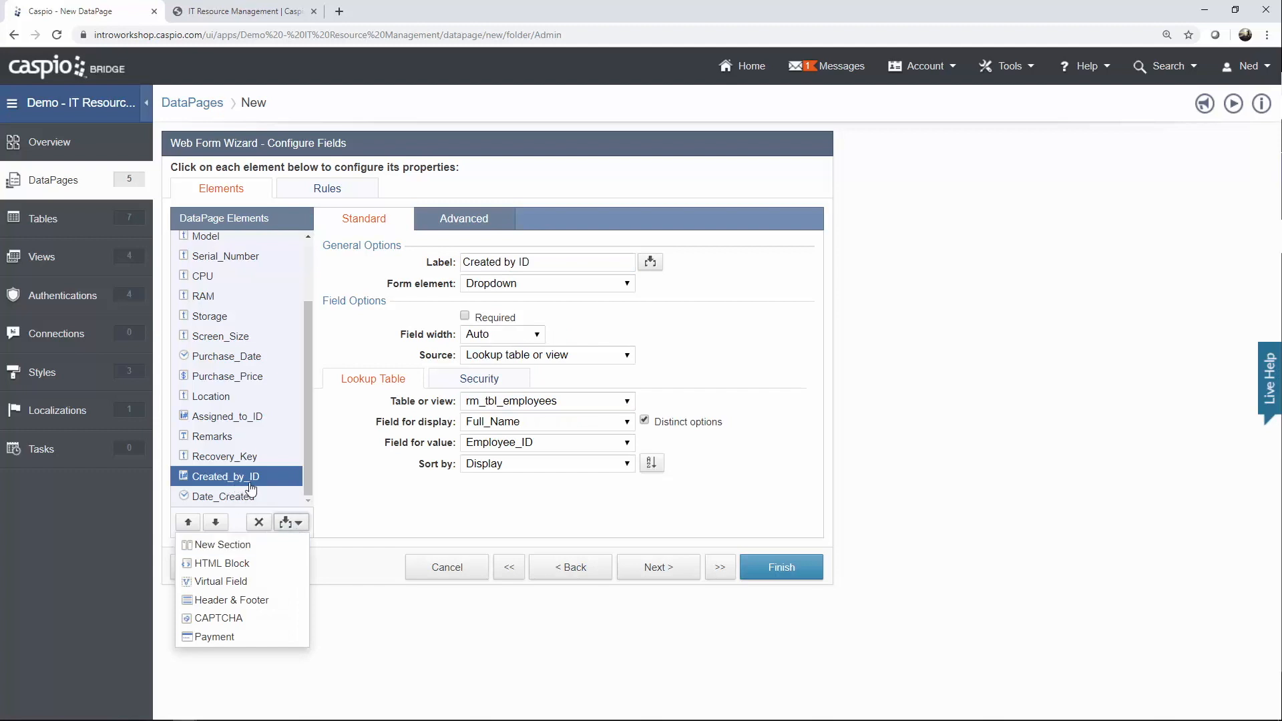
pyautogui.click(253, 544)
# Make Created_by_ID a hidden field filled with the logged-in employee's ID from authentication.
pyautogui.scroll(-1, 313, 459)
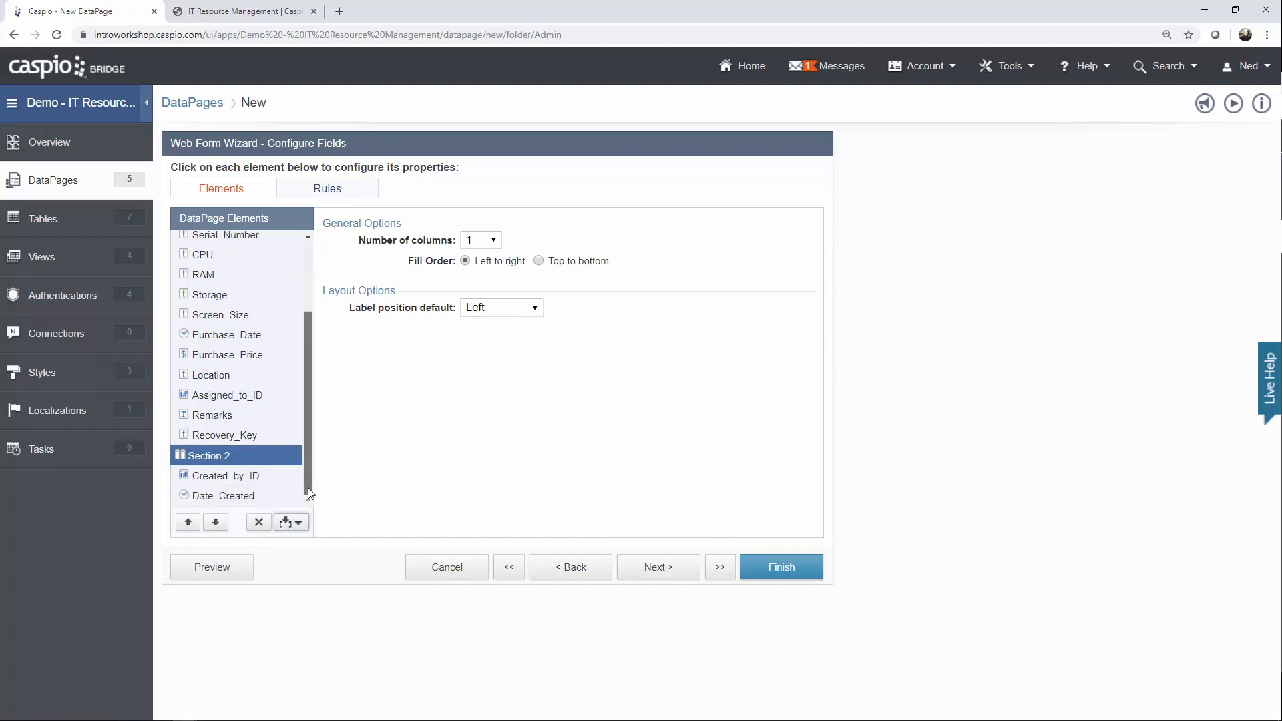
pyautogui.click(236, 478)
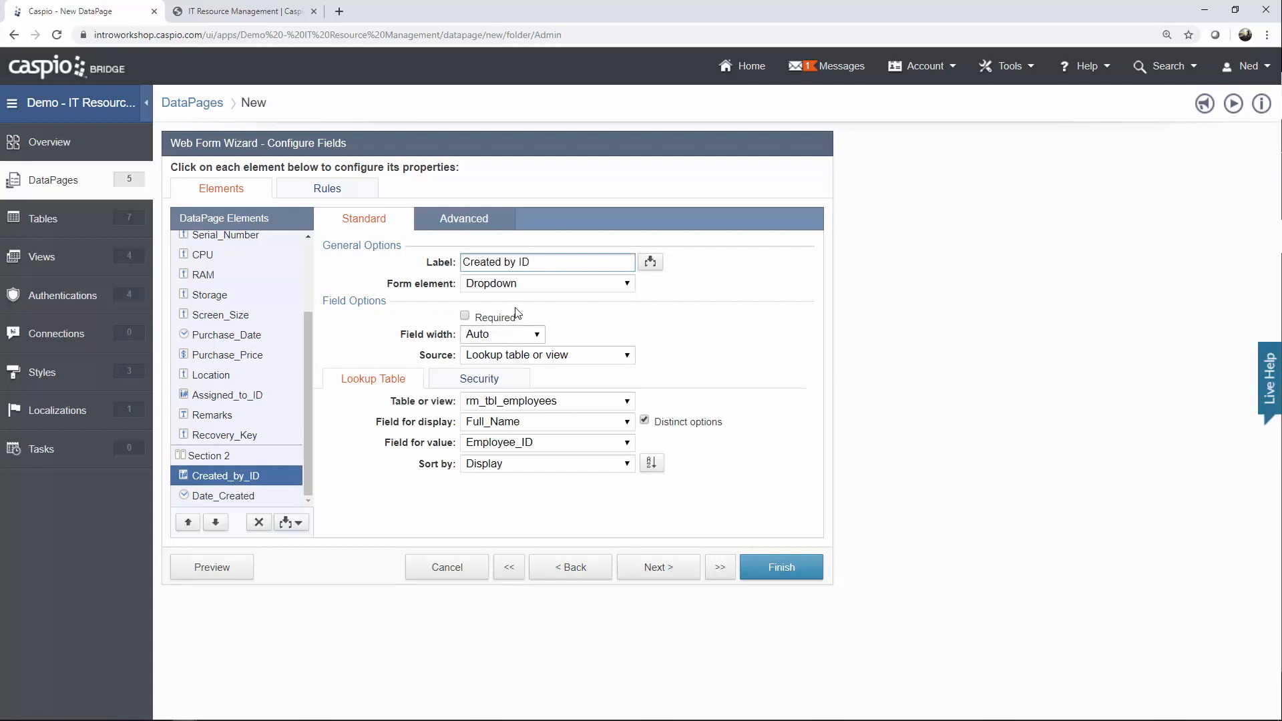
pyautogui.click(519, 291)
pyautogui.click(507, 381)
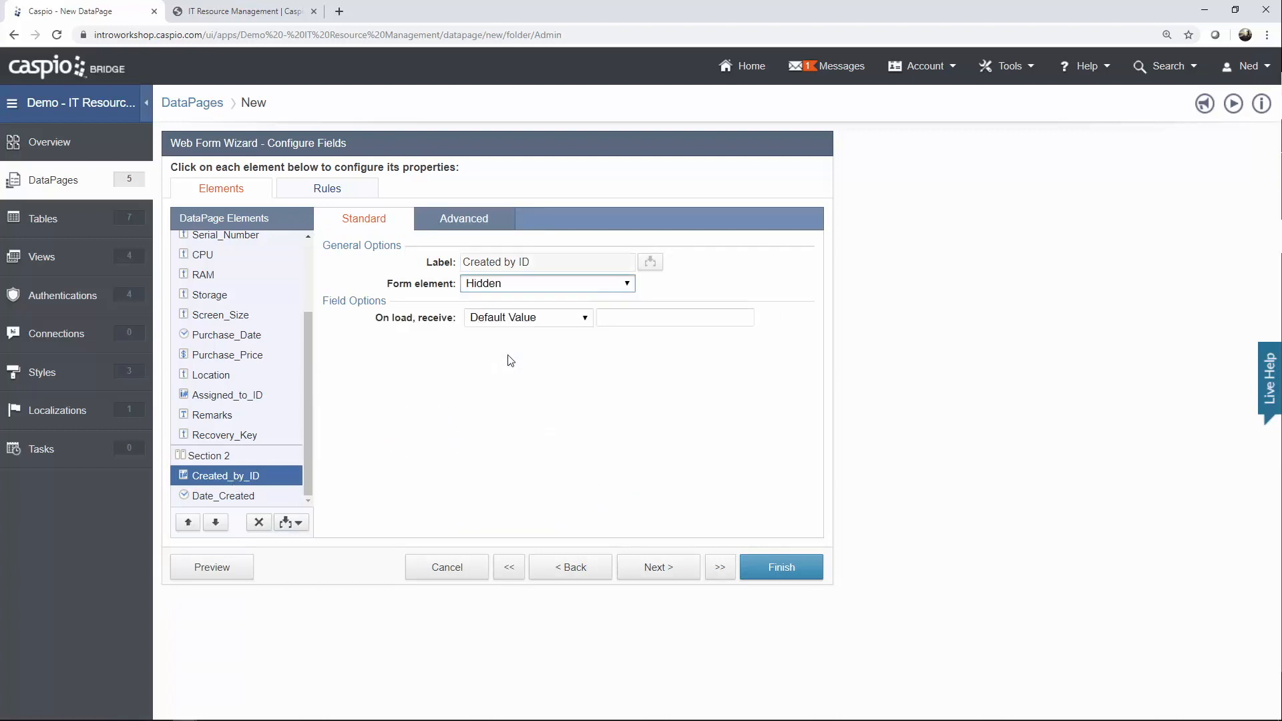
pyautogui.click(507, 318)
pyautogui.click(506, 346)
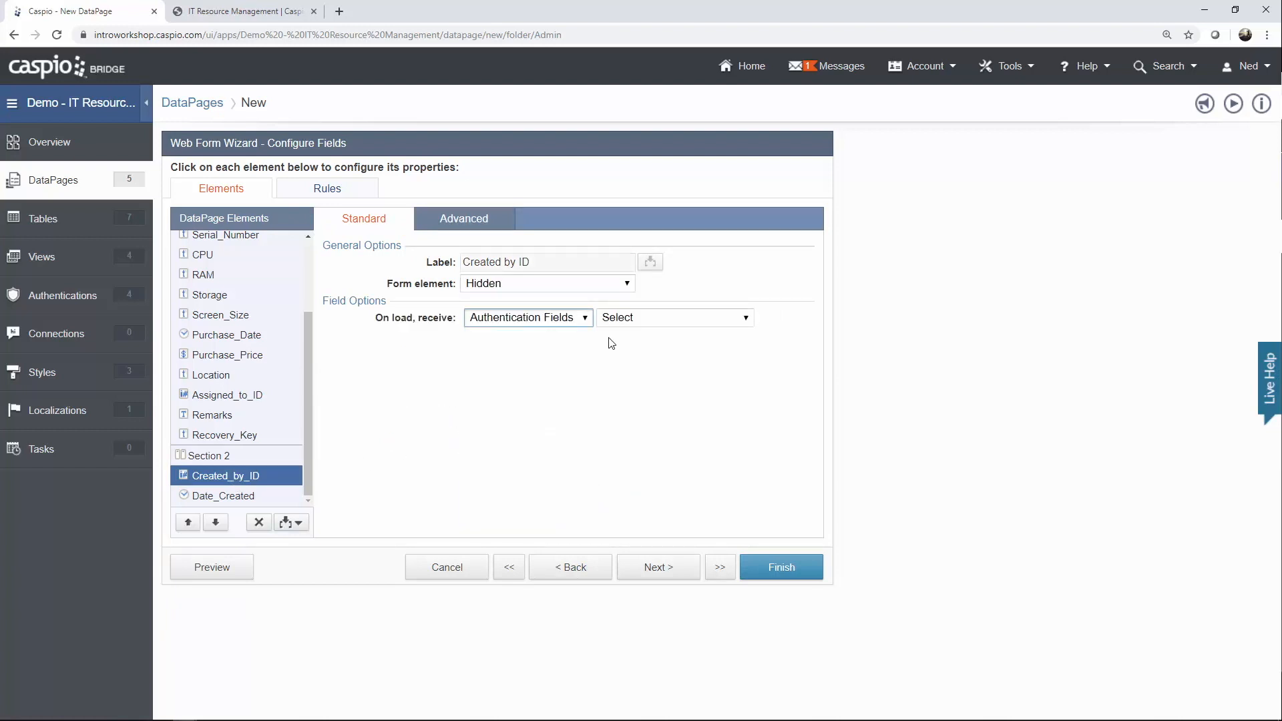
pyautogui.click(636, 319)
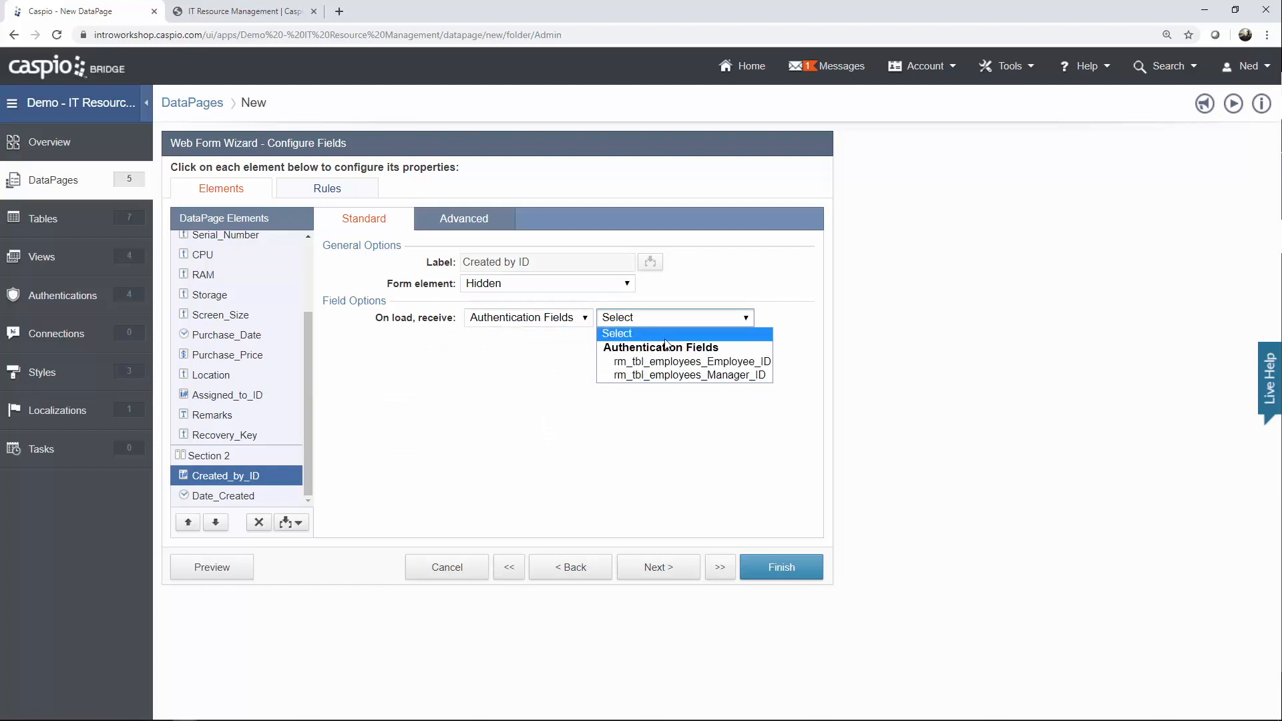
pyautogui.click(667, 359)
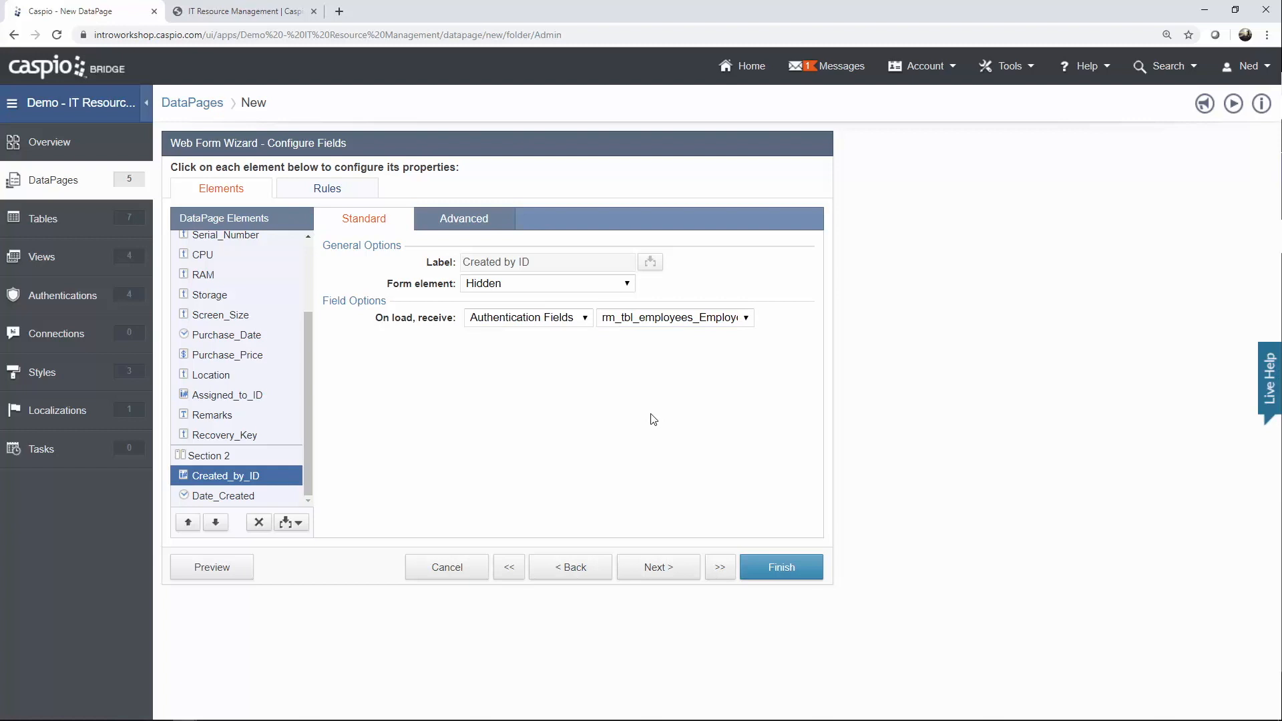
# Set Date_Created's form element to TimeStamp.
pyautogui.click(257, 496)
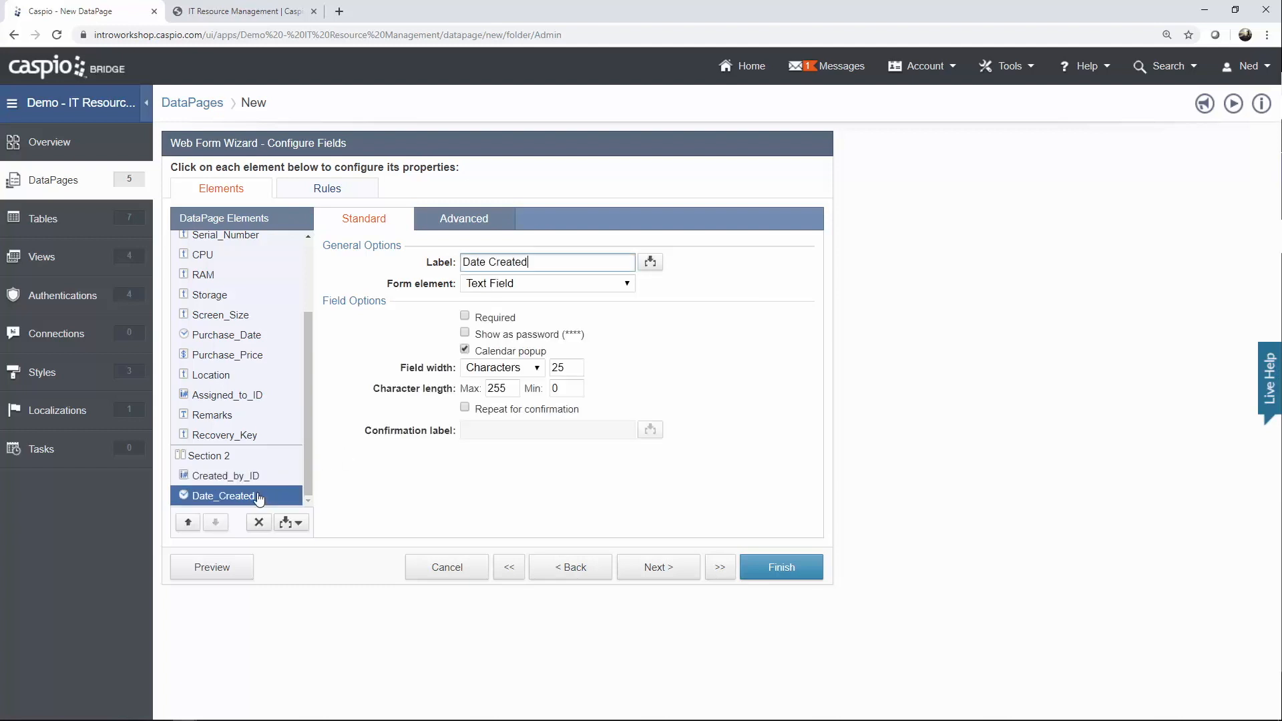
pyautogui.click(558, 287)
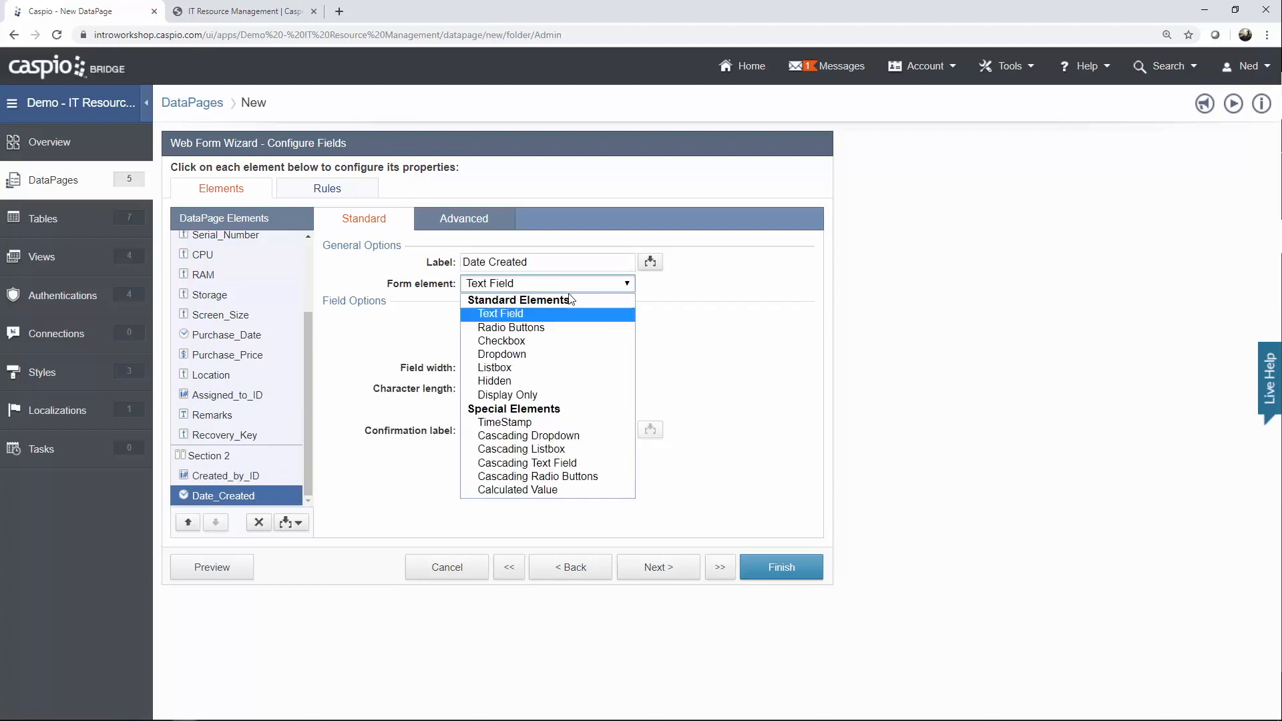
pyautogui.press('Escape')
pyautogui.click(547, 425)
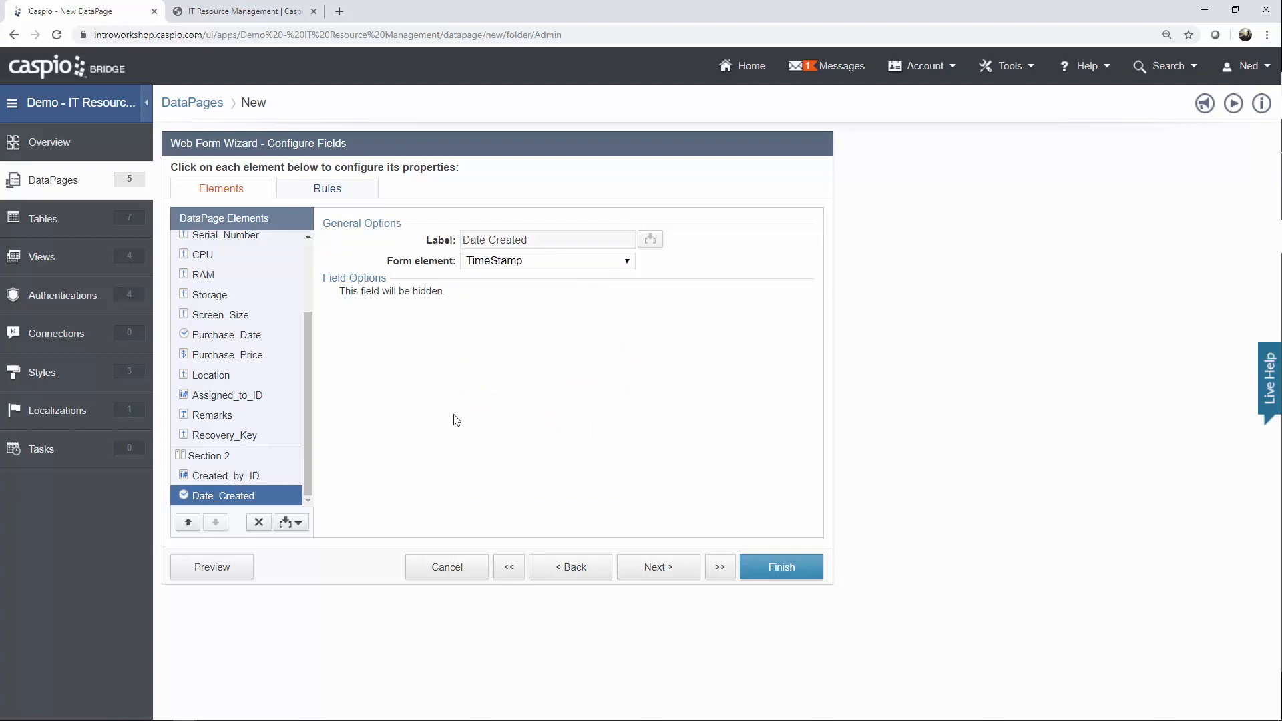
pyautogui.click(249, 399)
# Move Assigned_to_ID down two places and insert a new section above it.
pyautogui.click(214, 522)
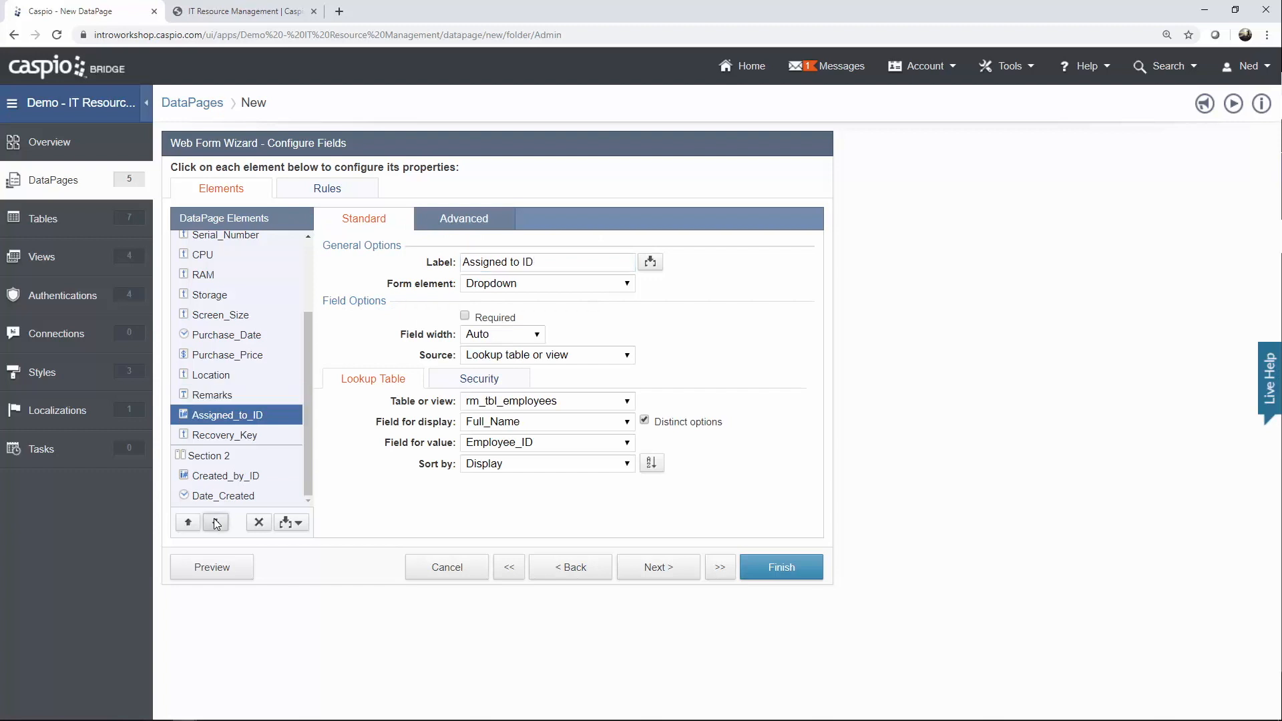
pyautogui.click(215, 522)
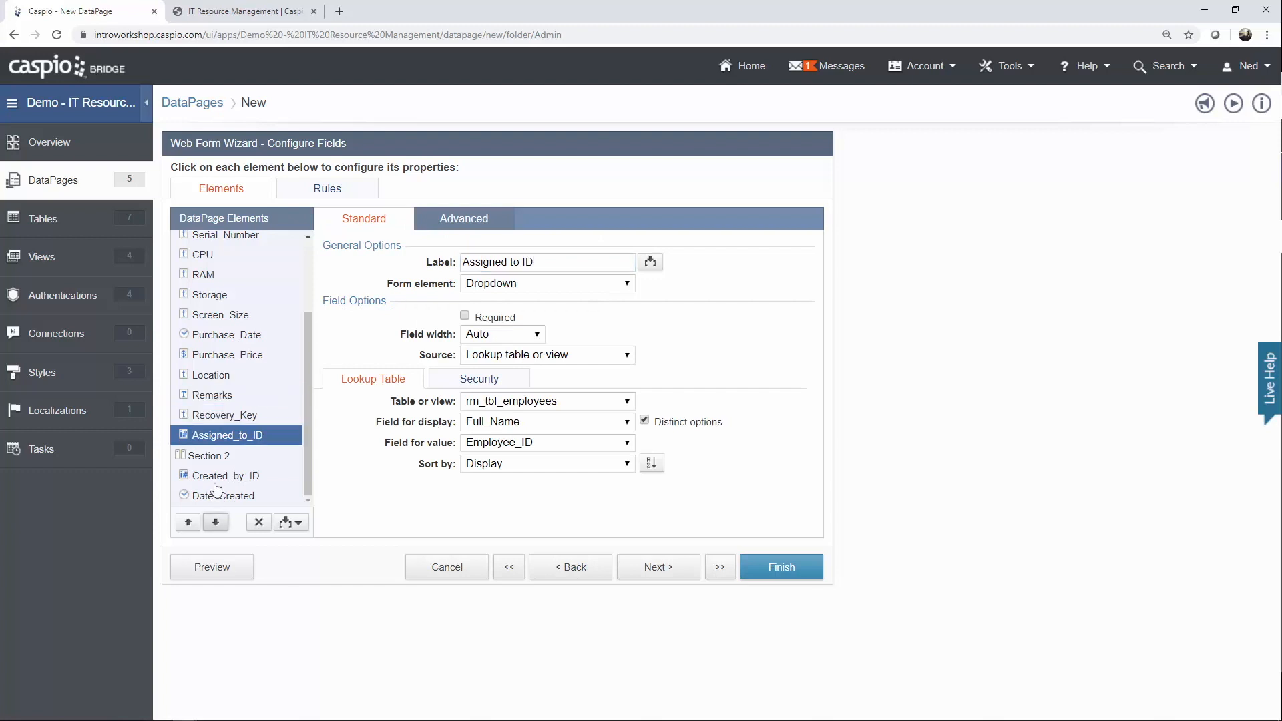
pyautogui.click(291, 522)
pyautogui.click(262, 544)
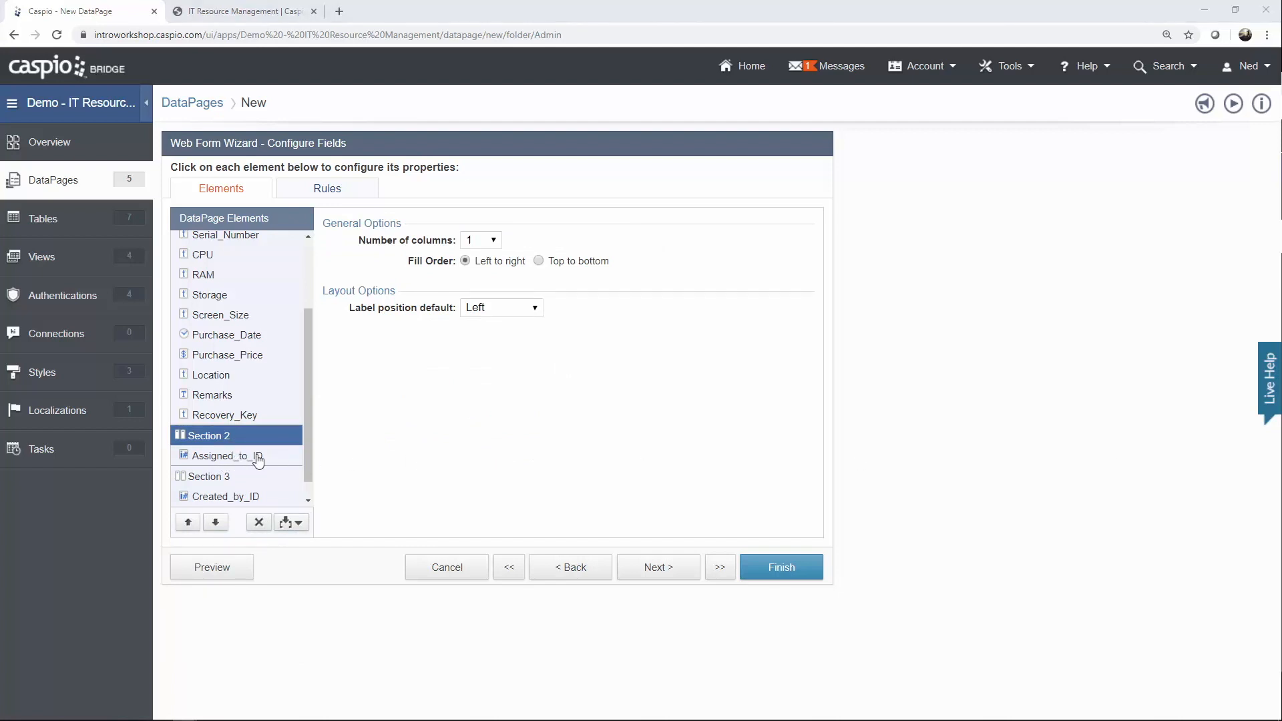
# Reorder Section 1 so Location moves down two places and Status sits just above it.
pyautogui.click(224, 378)
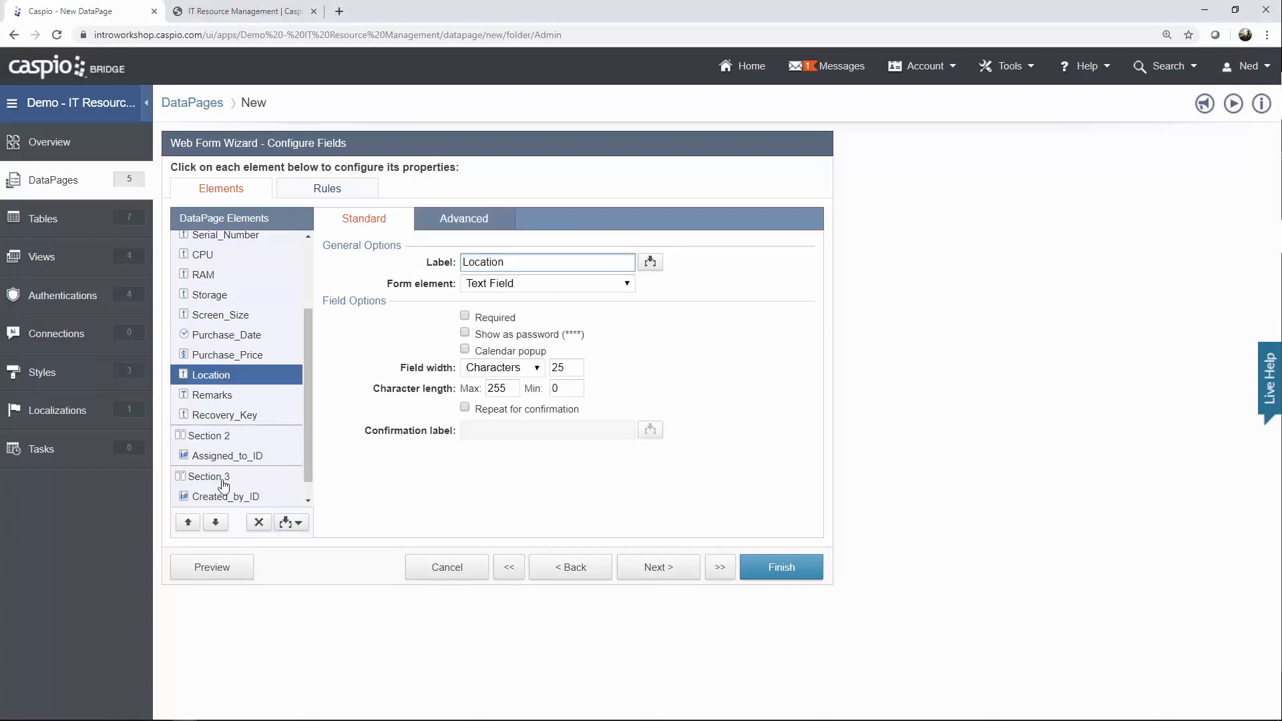
pyautogui.click(217, 522)
pyautogui.click(217, 522)
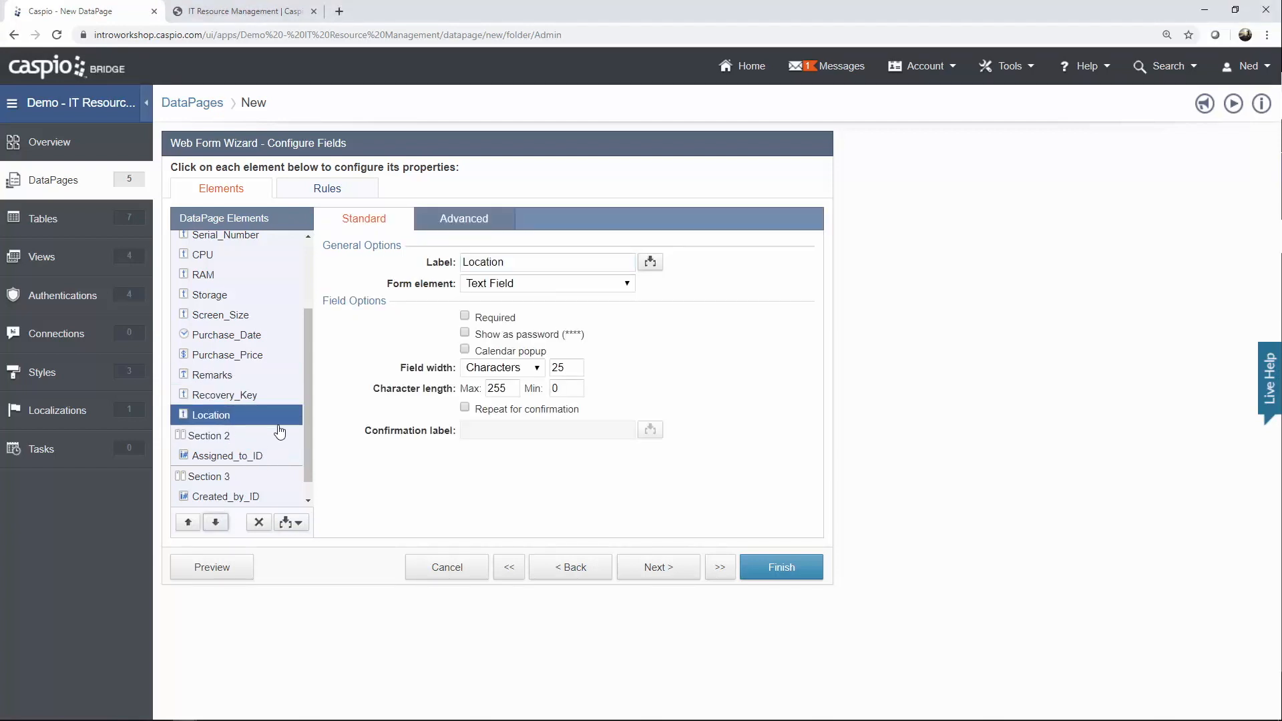
pyautogui.scroll(3, 306, 406)
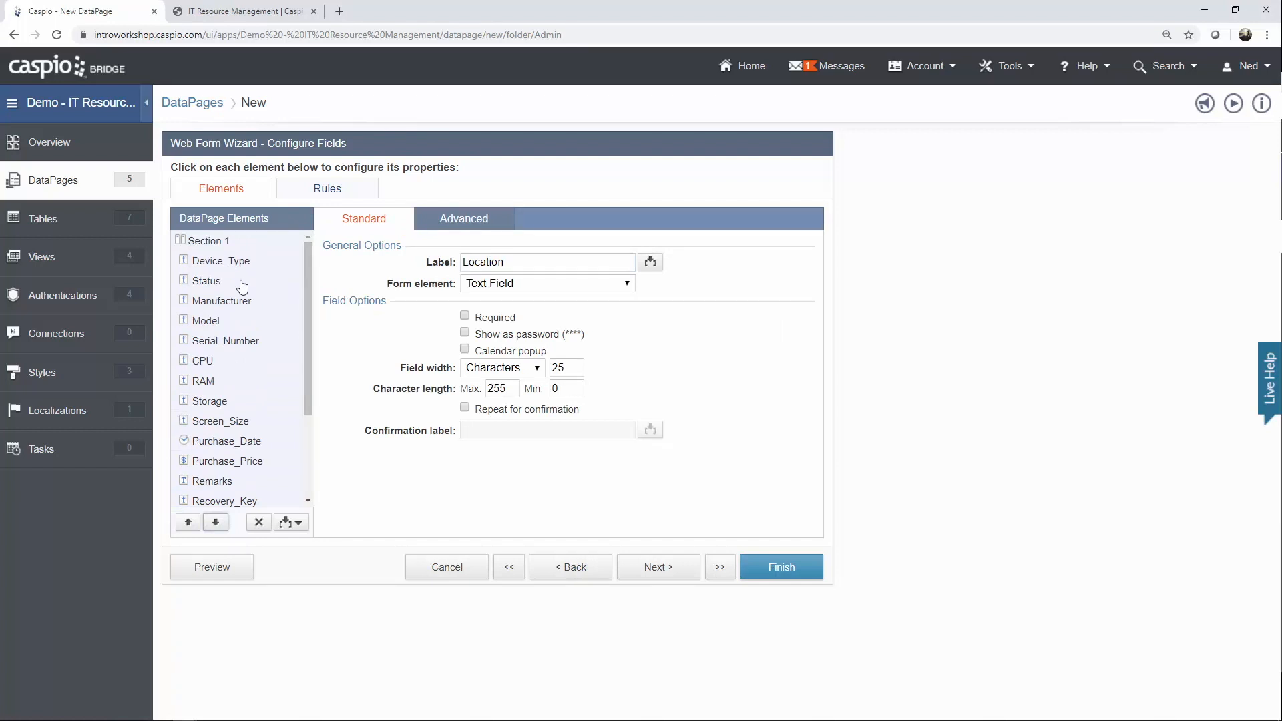
pyautogui.click(244, 280)
pyautogui.click(187, 522)
pyautogui.click(215, 522)
pyautogui.click(215, 522)
pyautogui.click(215, 522)
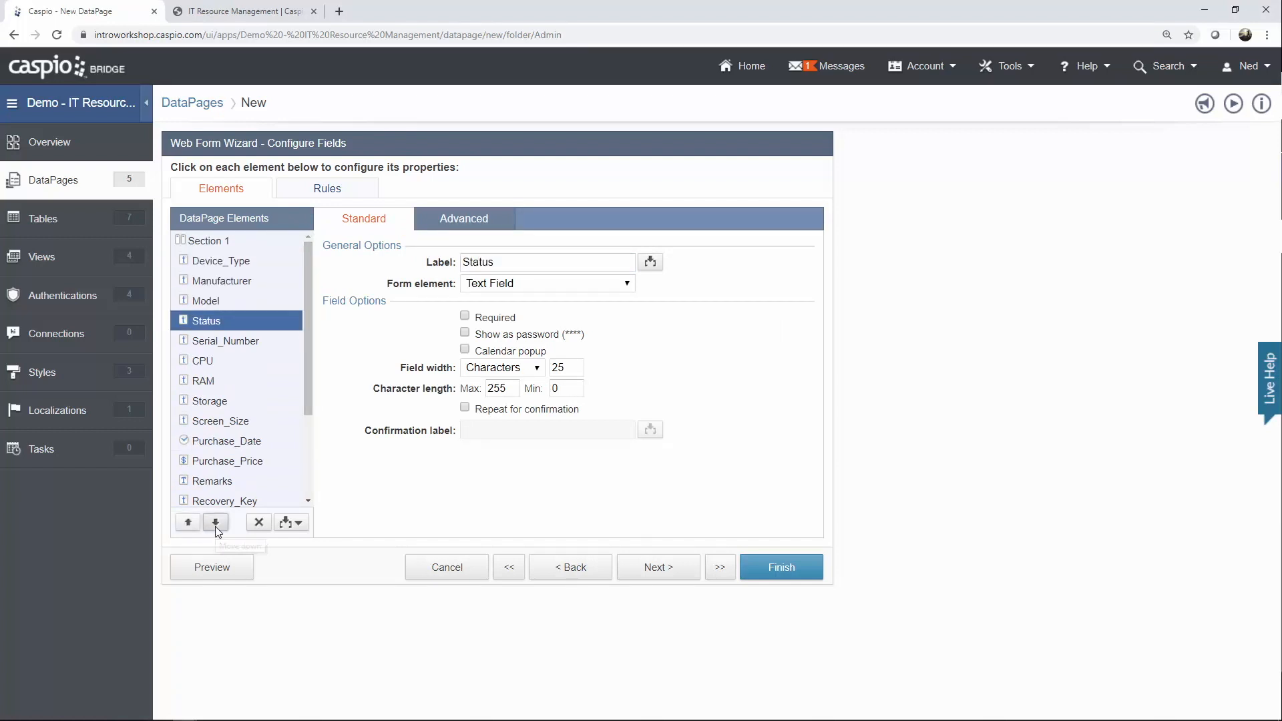
pyautogui.click(215, 522)
pyautogui.click(215, 522)
pyautogui.click(215, 522)
pyautogui.click(215, 522)
pyautogui.click(215, 522)
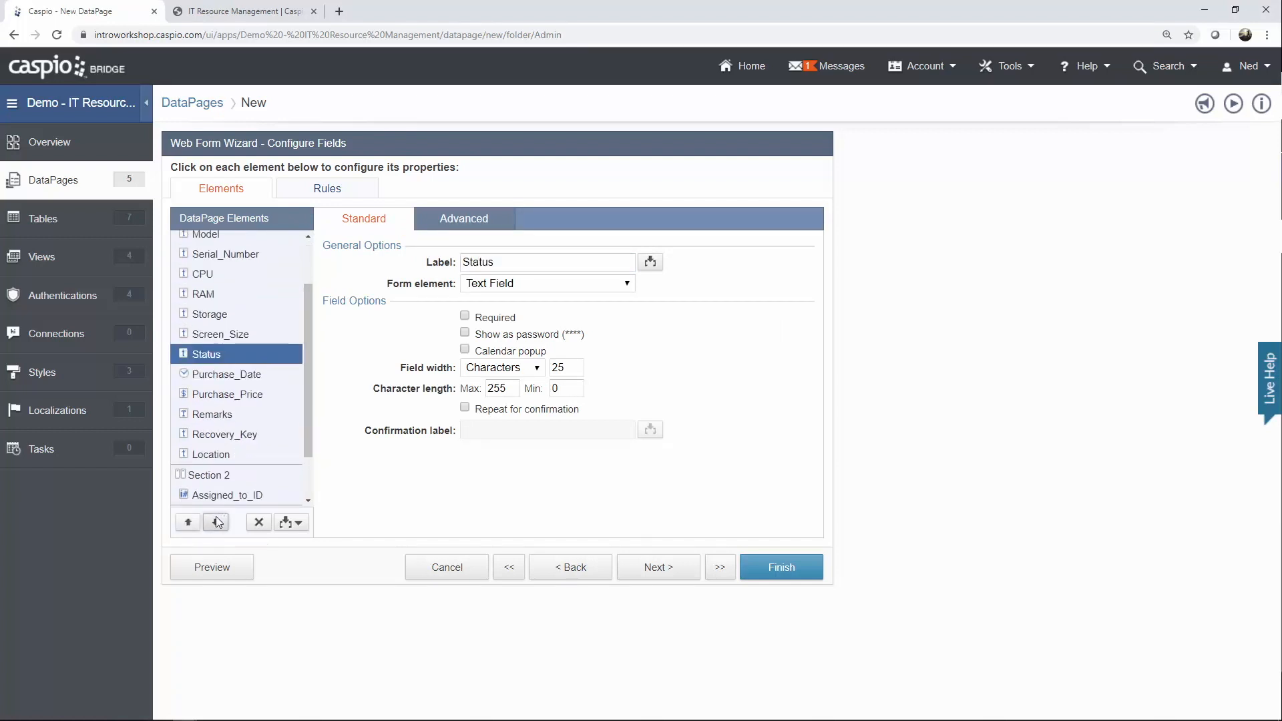
pyautogui.click(215, 522)
pyautogui.click(215, 522)
pyautogui.click(215, 522)
pyautogui.click(215, 522)
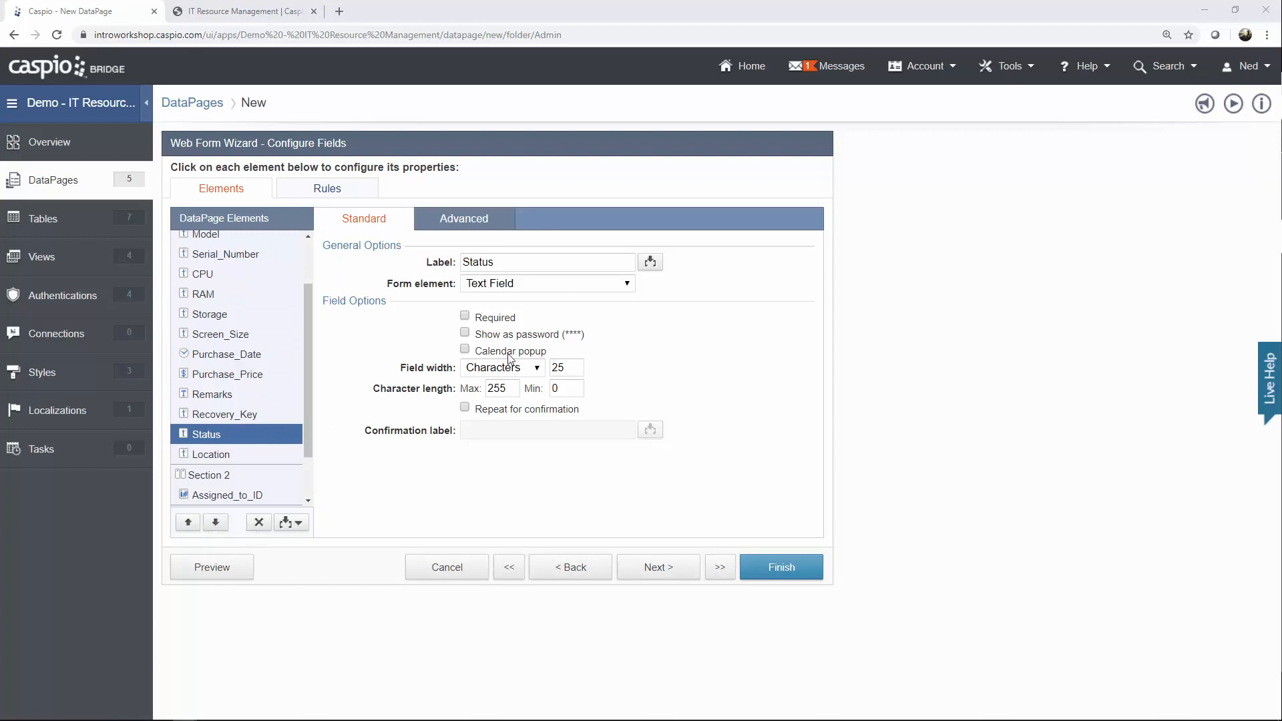
# Make Status a dropdown with an empty-valued 'Select Status' option plus rm_status_lookup values.
pyautogui.click(534, 284)
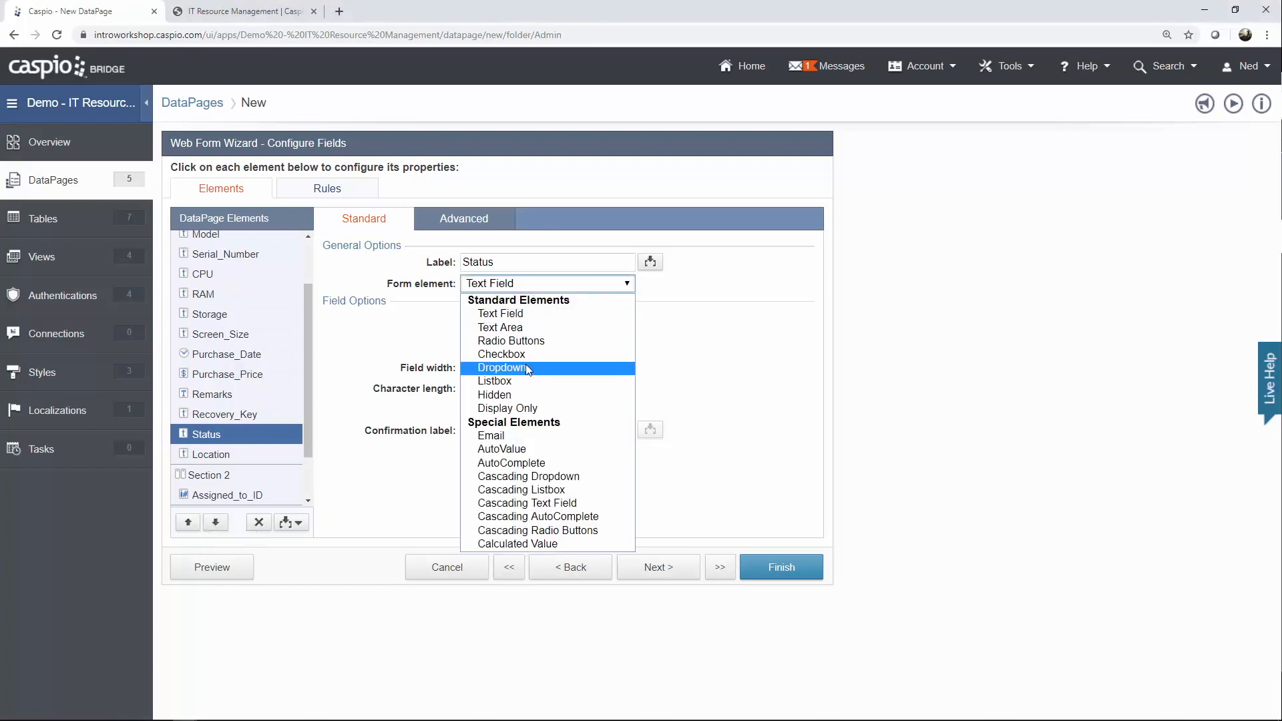
pyautogui.click(526, 363)
pyautogui.click(510, 359)
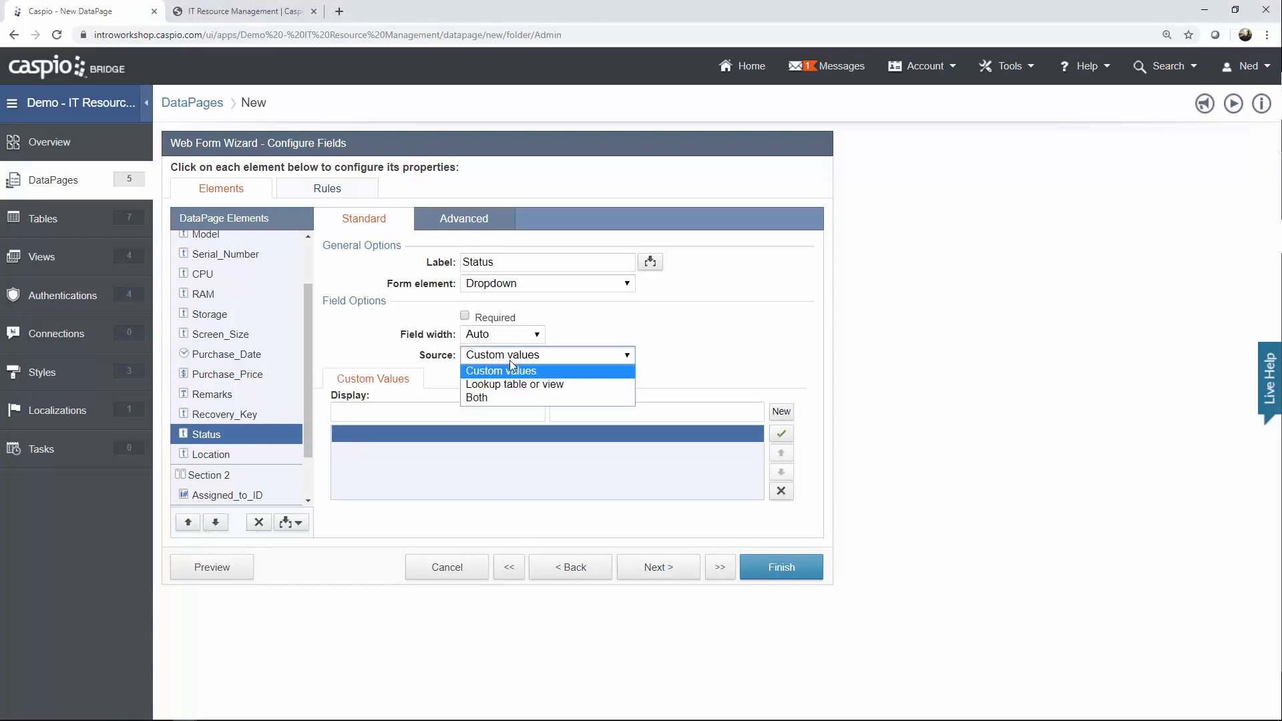
pyautogui.click(498, 400)
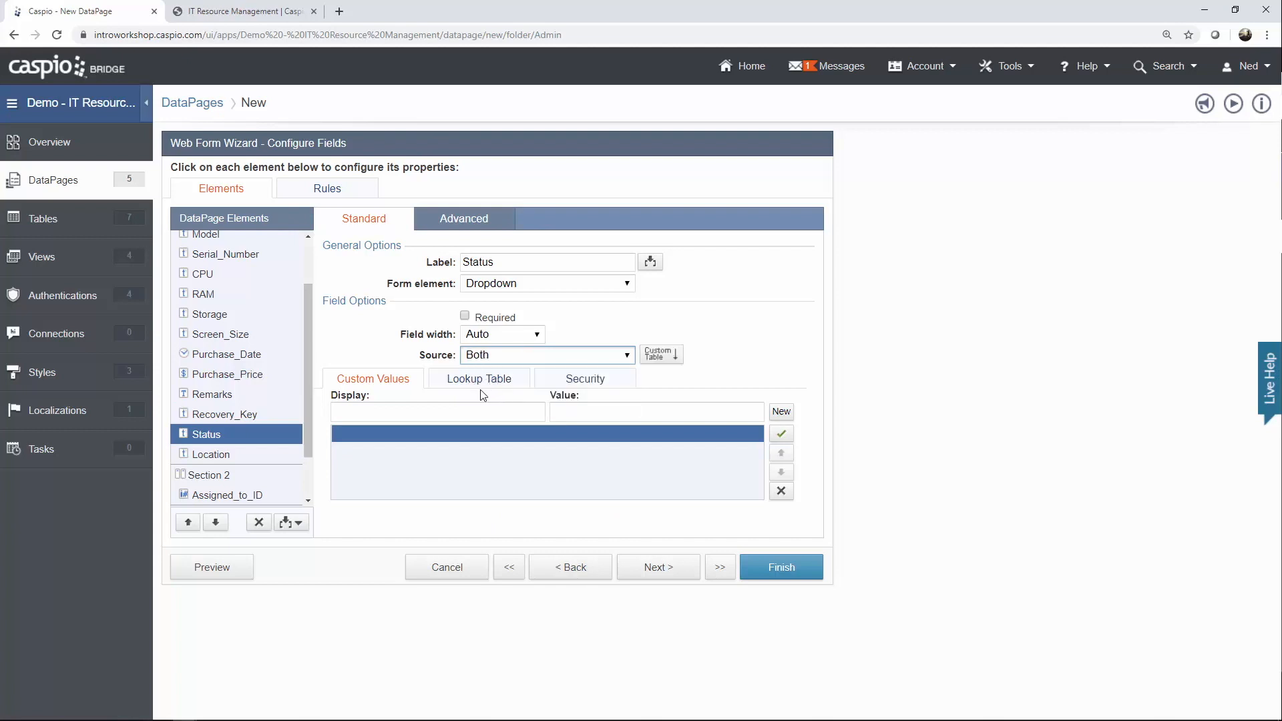
pyautogui.click(429, 412)
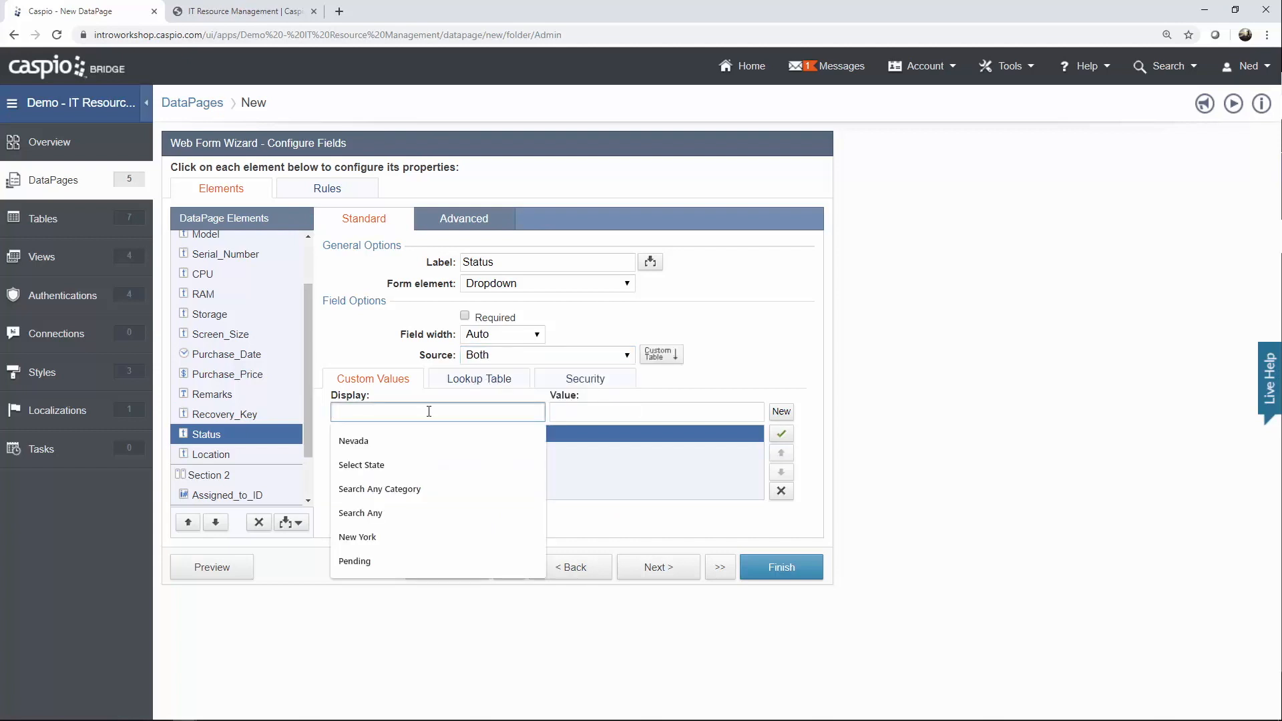
pyautogui.write('Select Status')
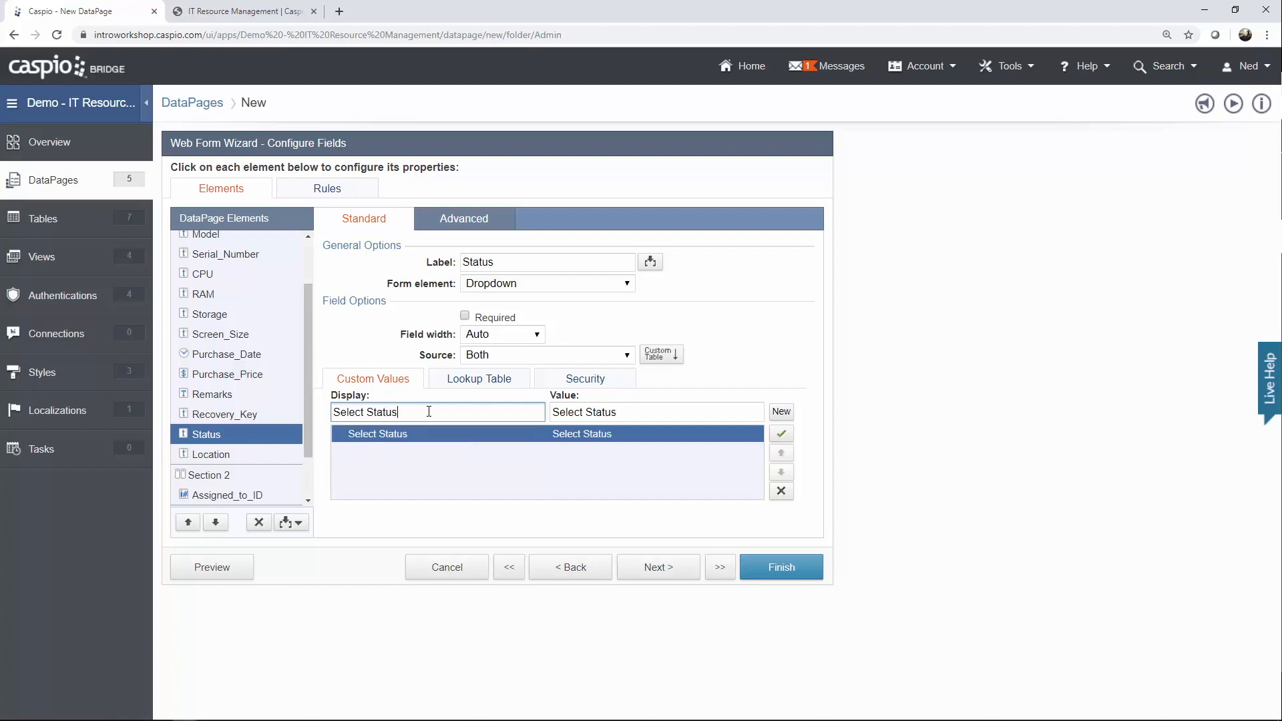
pyautogui.moveTo(619, 411); pyautogui.dragTo(552, 411)
pyautogui.press('BackSpace')
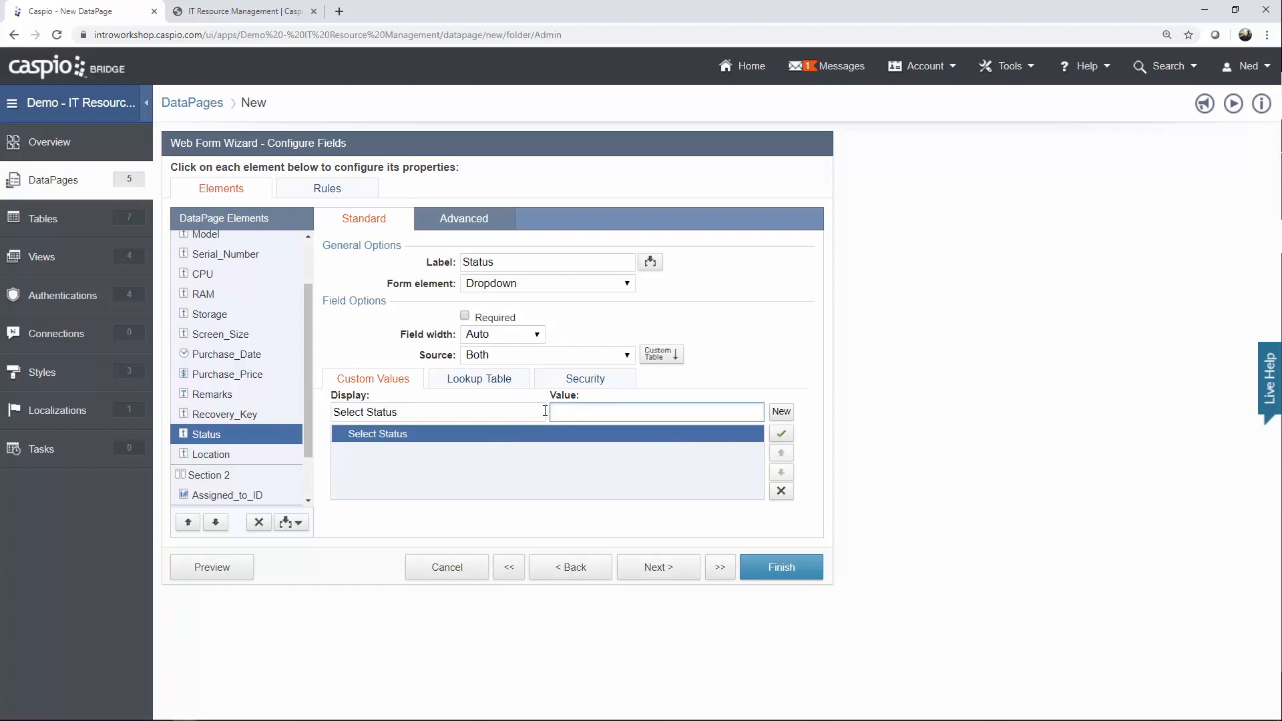
pyautogui.click(482, 380)
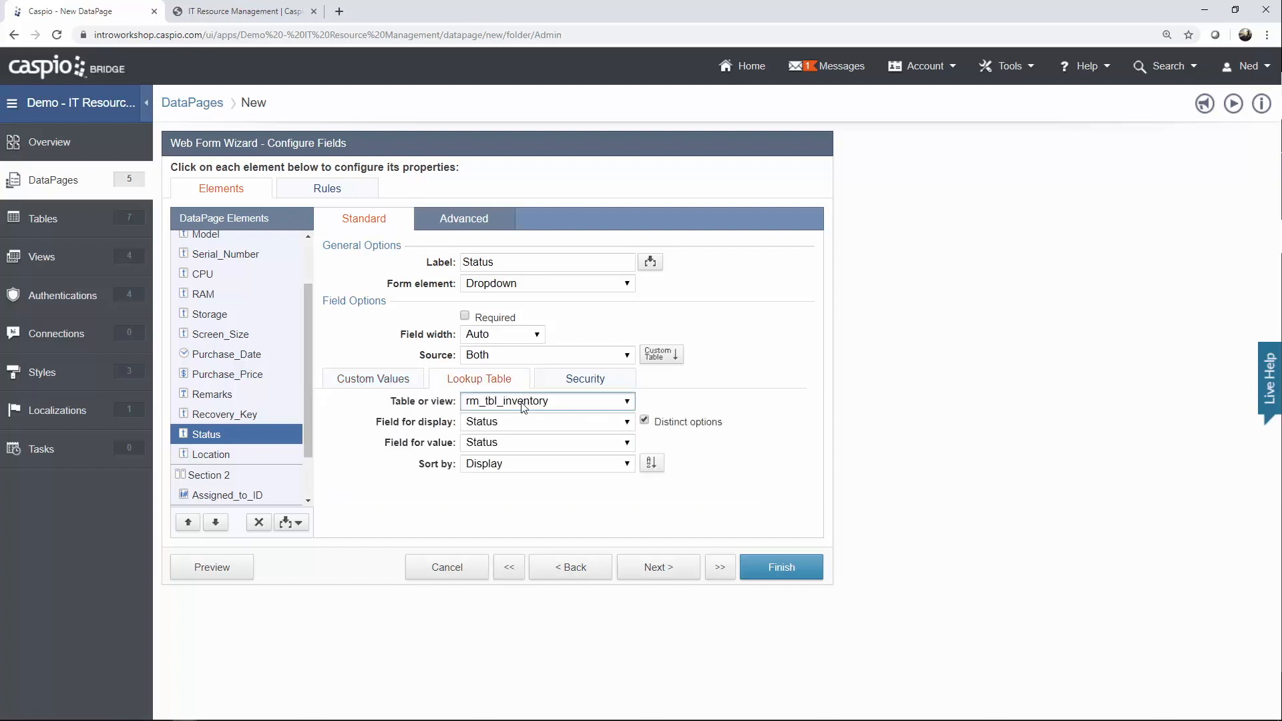
pyautogui.click(524, 403)
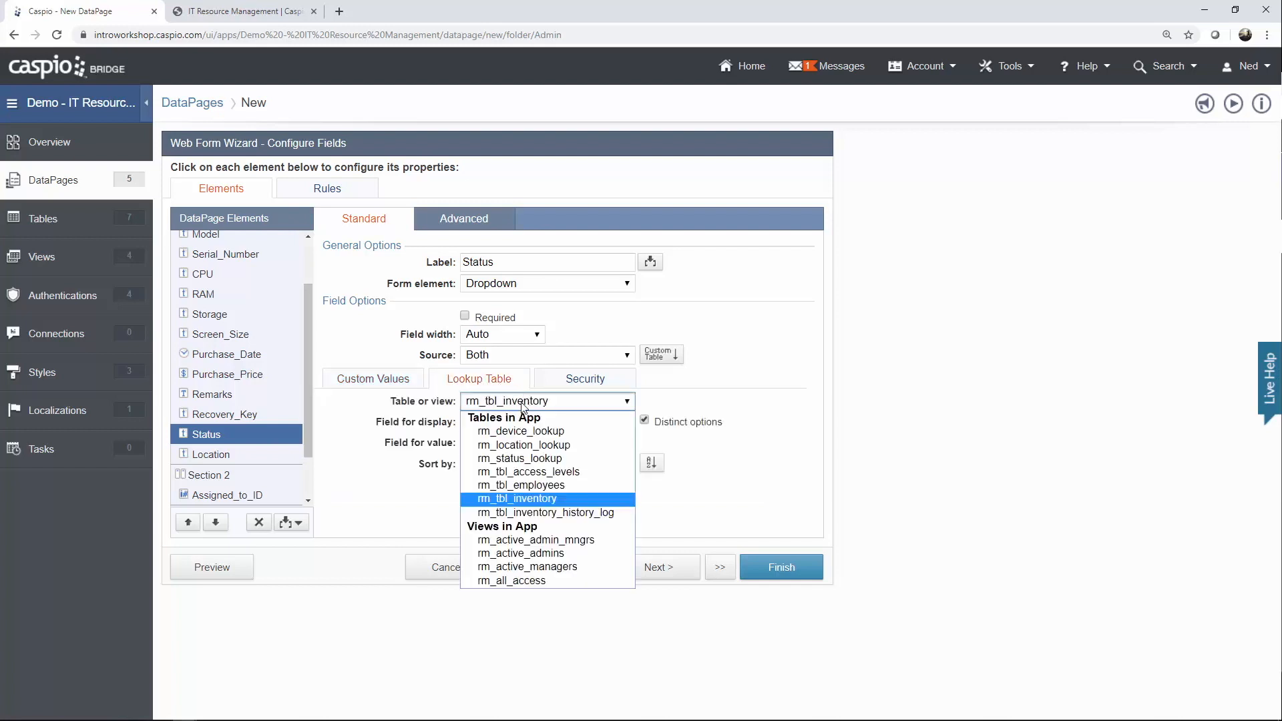
pyautogui.click(535, 458)
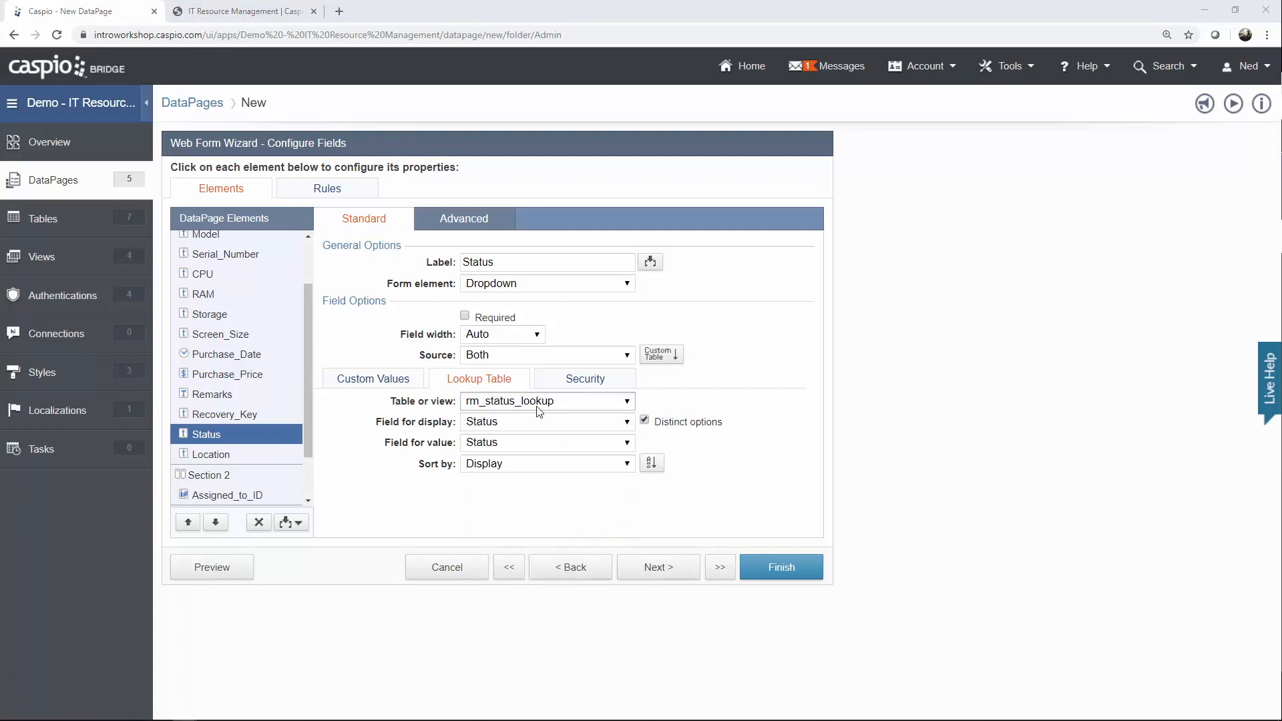
# Make Location a dropdown with an empty-valued 'Select Location' option plus rm_location_lookup values.
pyautogui.click(238, 458)
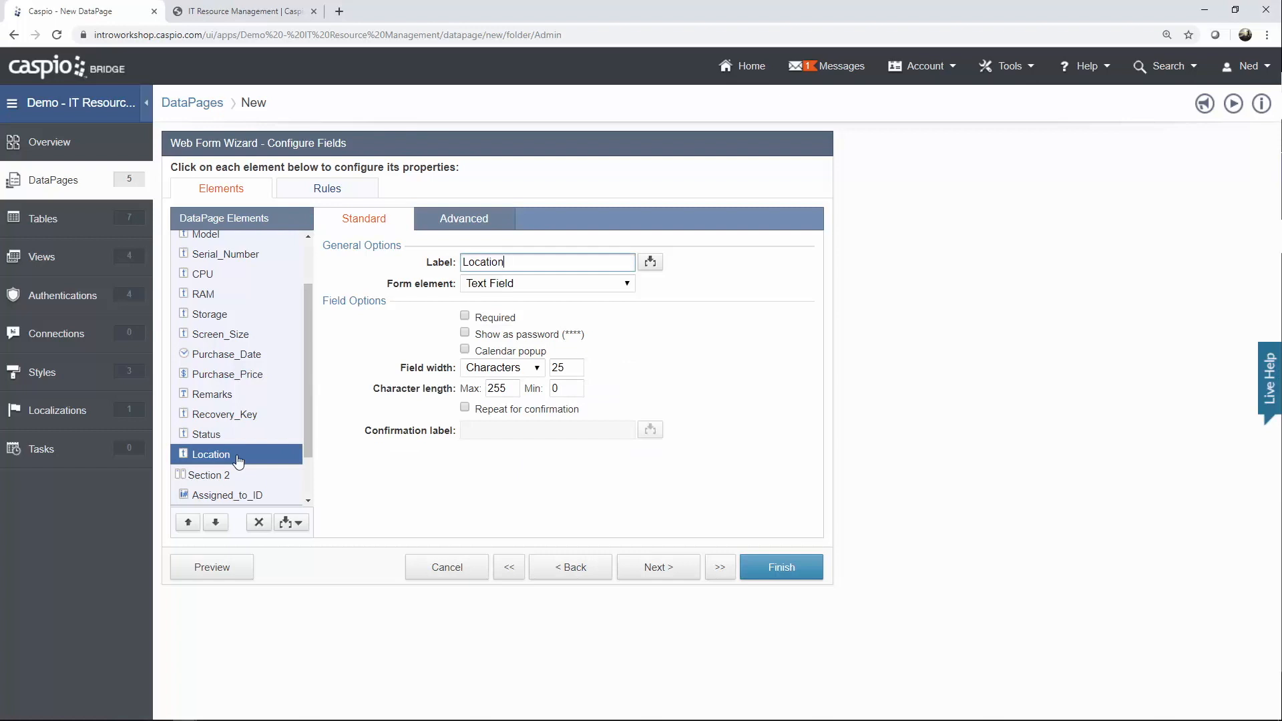
pyautogui.click(516, 288)
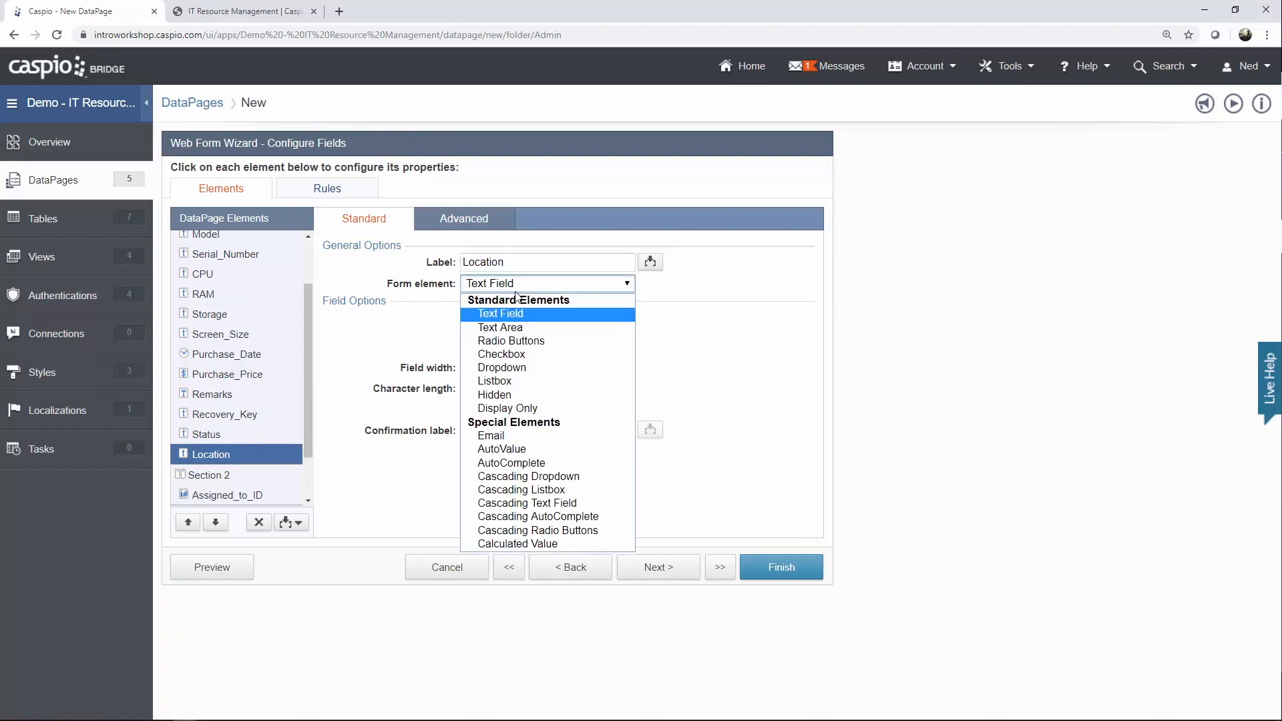
pyautogui.click(516, 366)
pyautogui.click(517, 355)
pyautogui.click(499, 401)
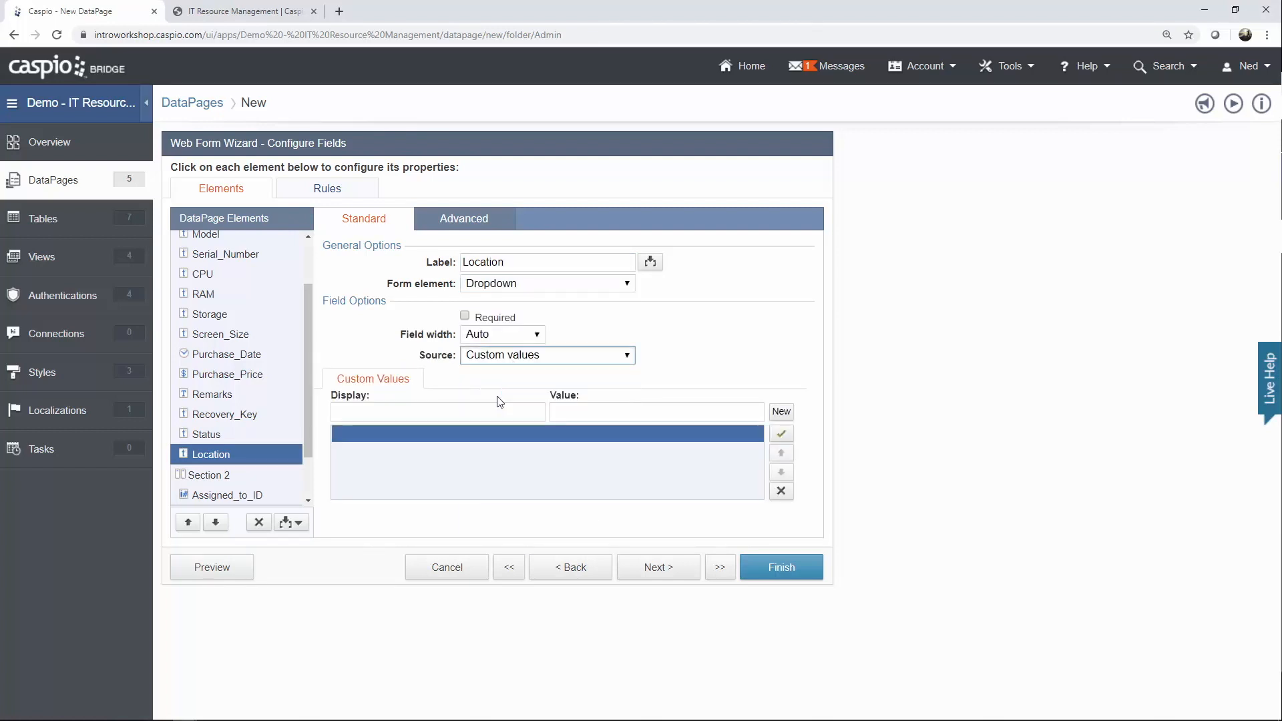
pyautogui.click(491, 413)
pyautogui.write('Select Location')
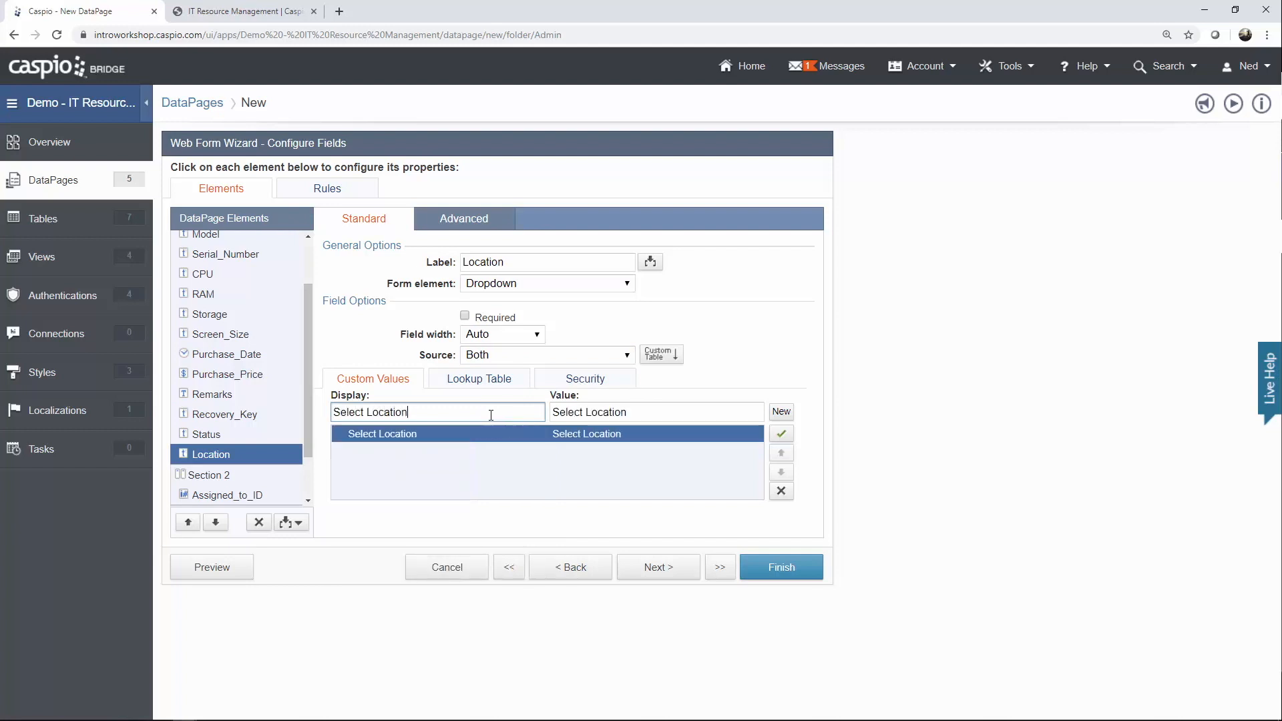
pyautogui.click(582, 412)
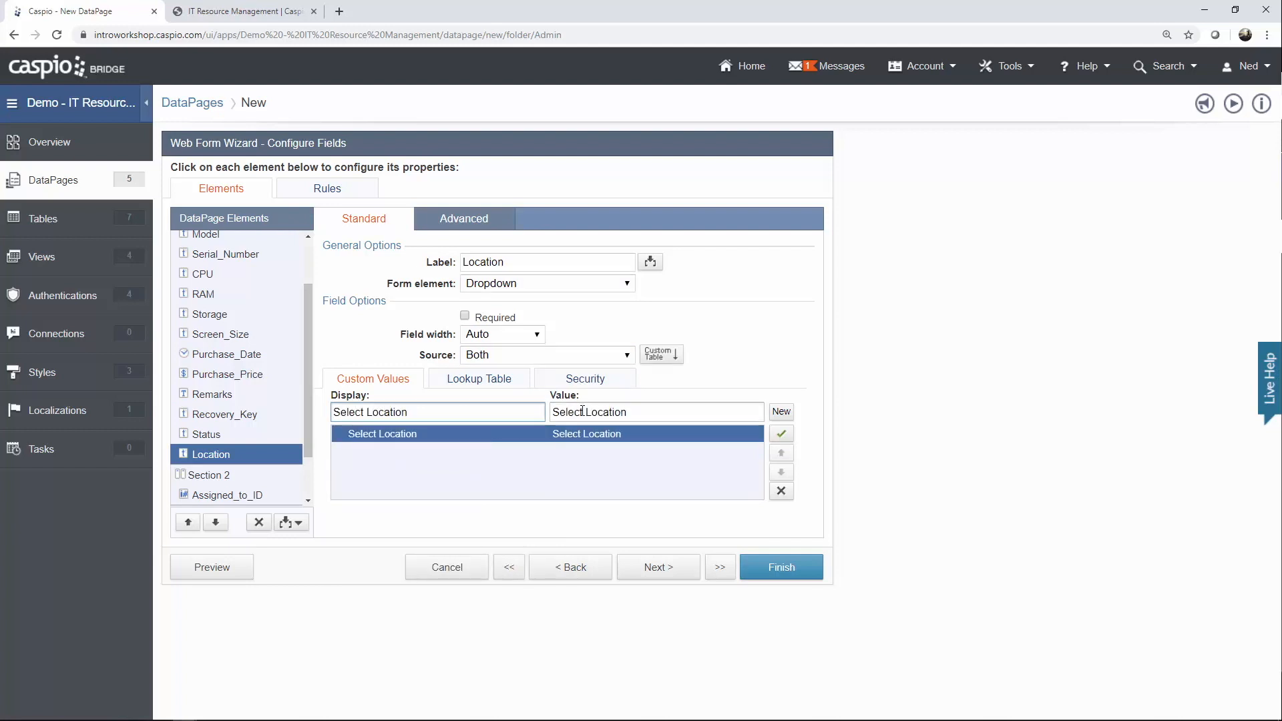
pyautogui.moveTo(633, 416); pyautogui.dragTo(542, 413)
pyautogui.press('BackSpace')
pyautogui.click(487, 386)
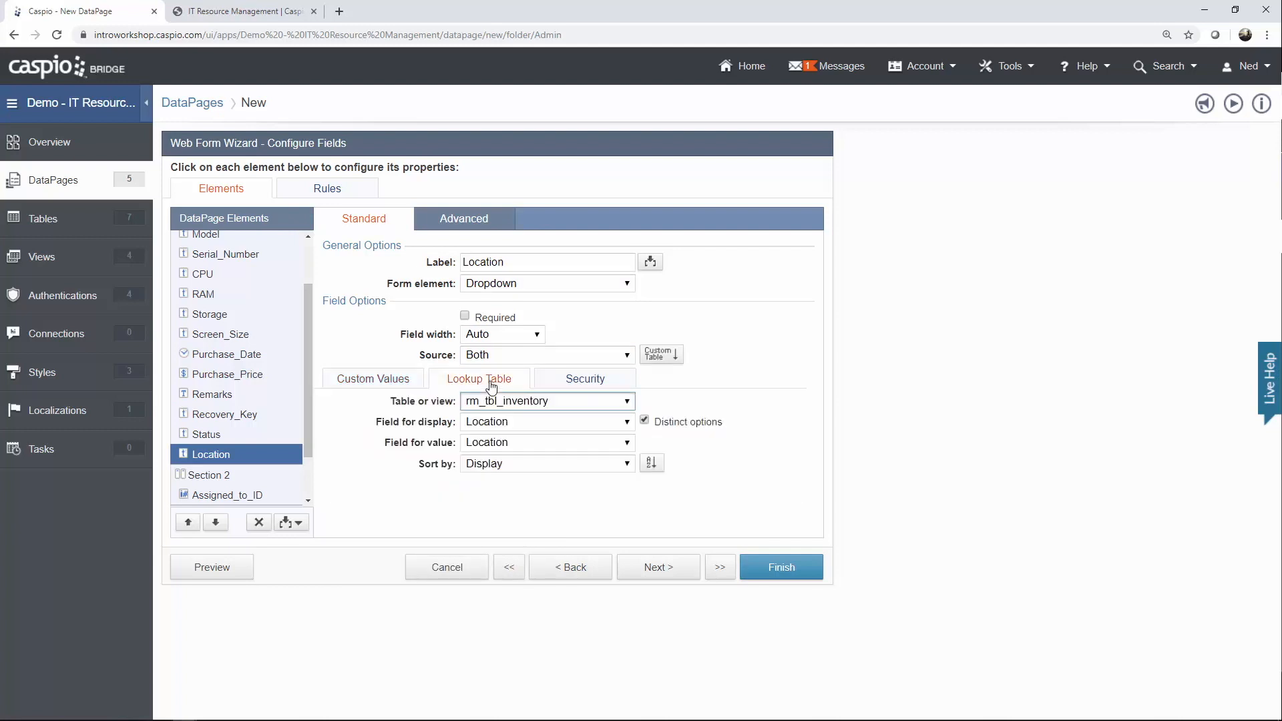
pyautogui.click(528, 404)
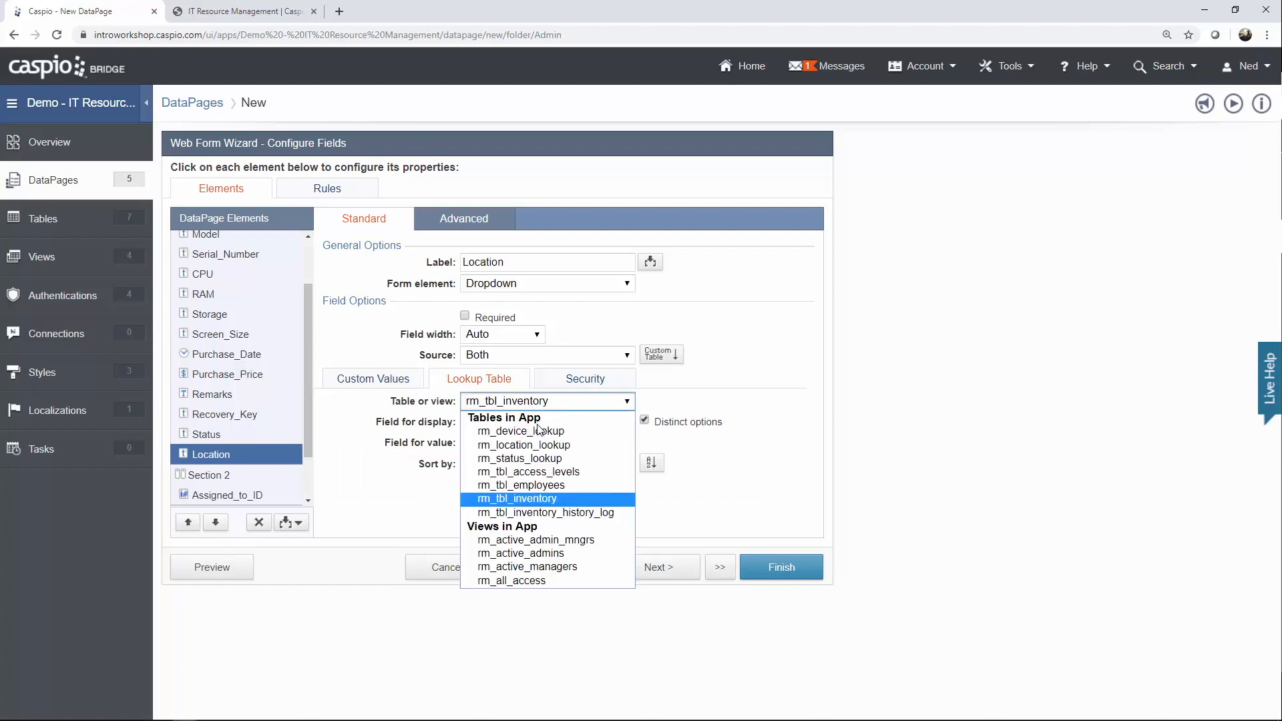
pyautogui.click(538, 446)
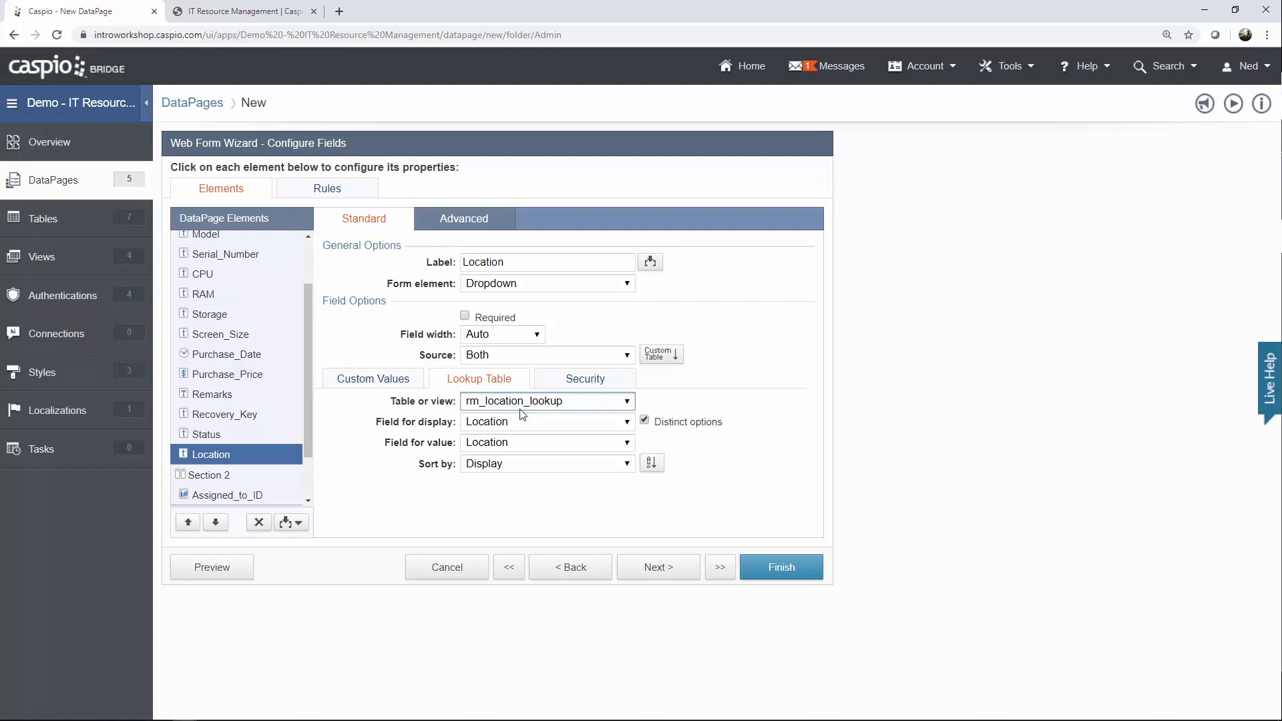
# Make Assigned_to_ID a cascading dropdown whose parent field is Location.
pyautogui.click(230, 500)
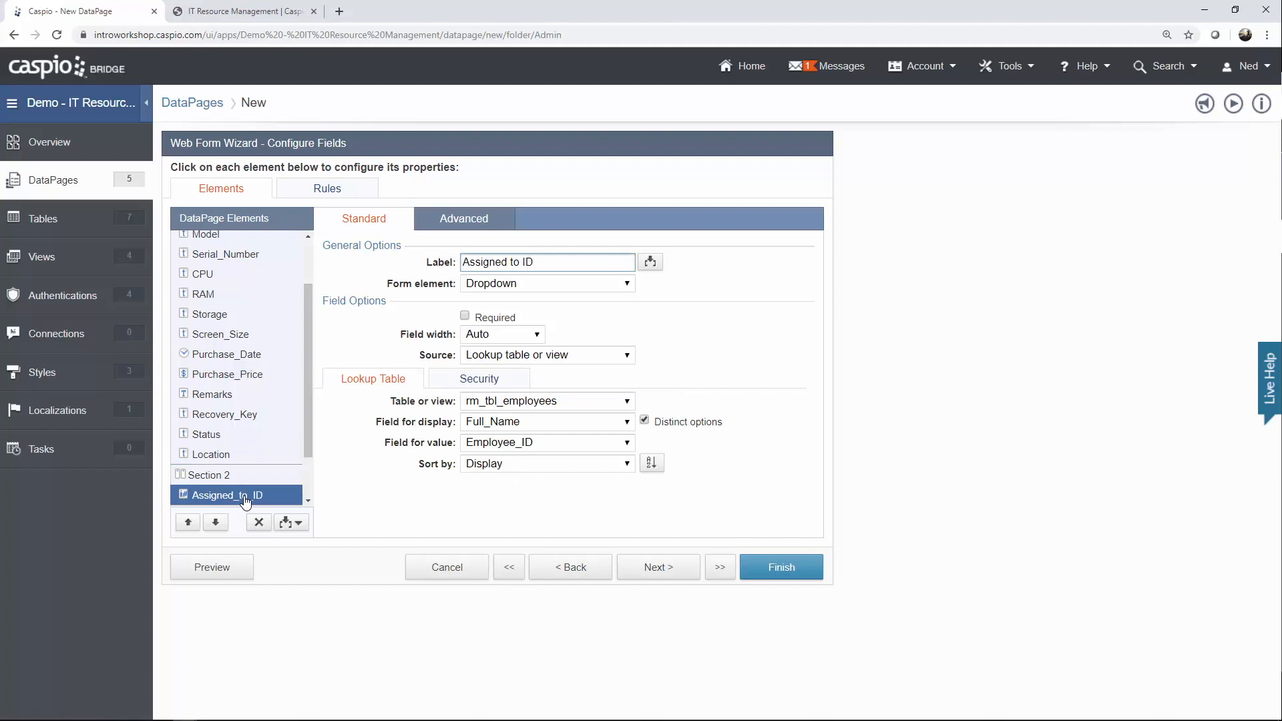
pyautogui.click(506, 286)
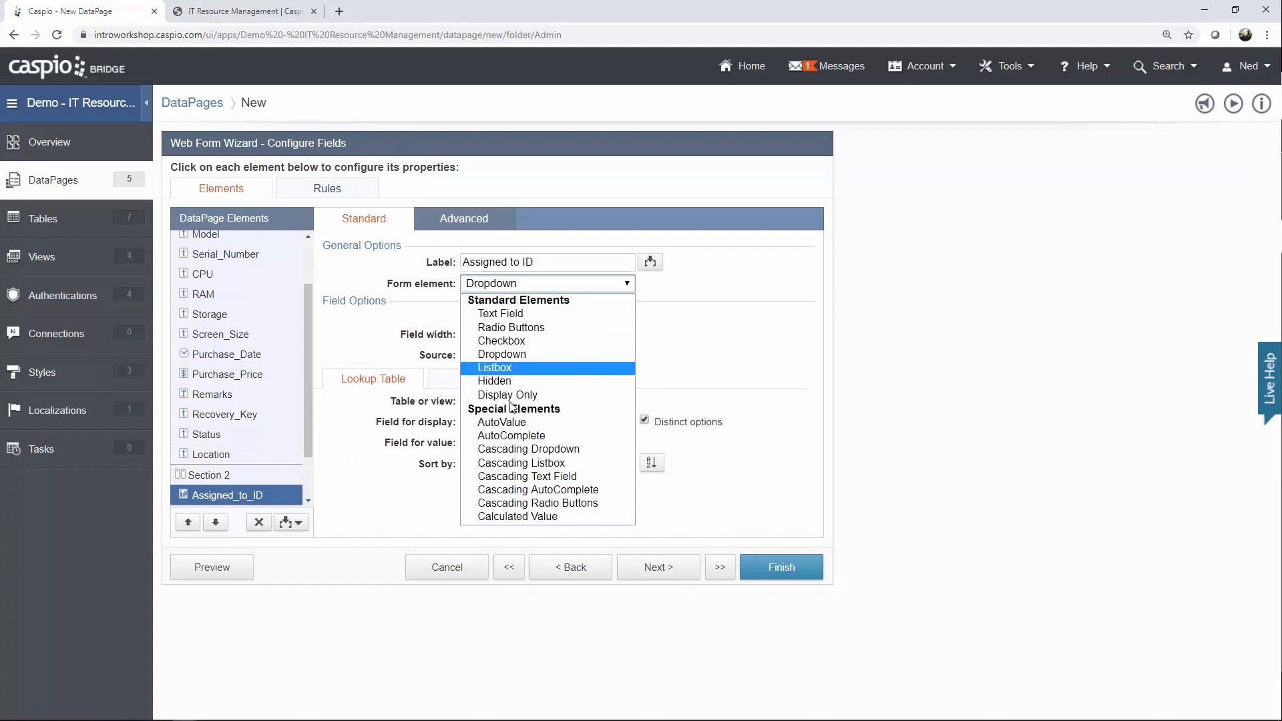
pyautogui.click(512, 451)
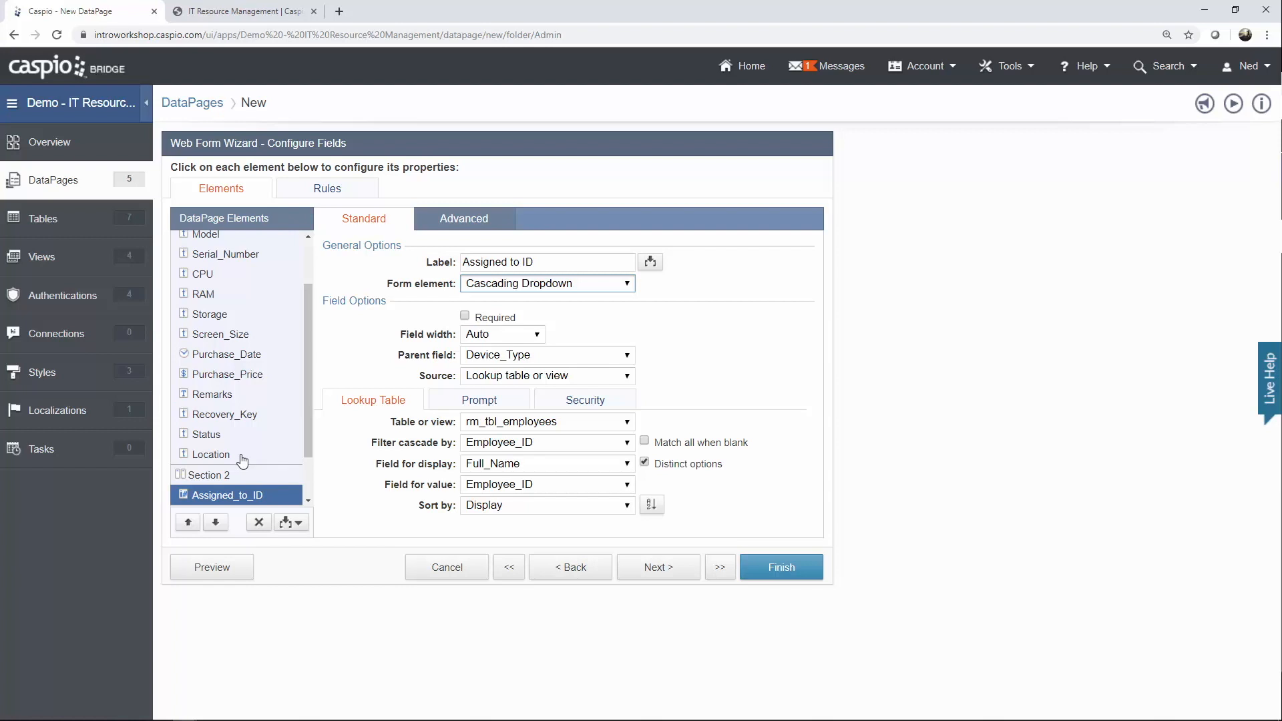
pyautogui.click(508, 356)
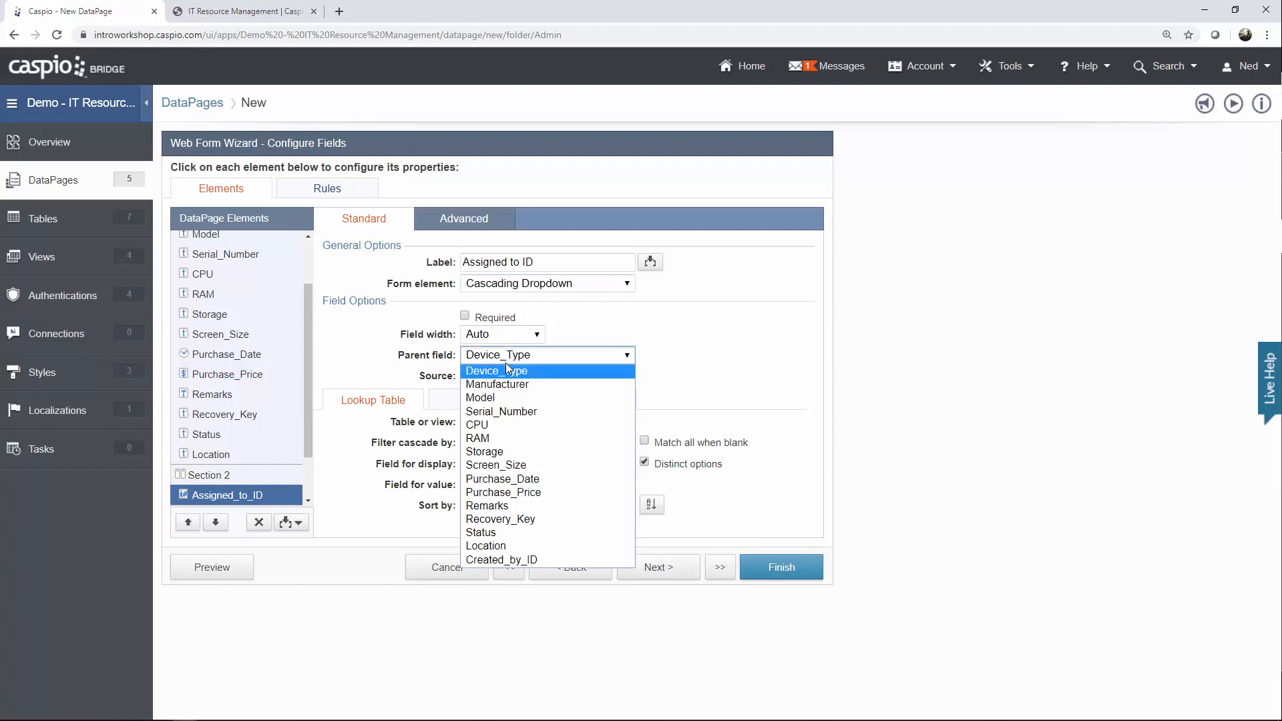
pyautogui.click(510, 545)
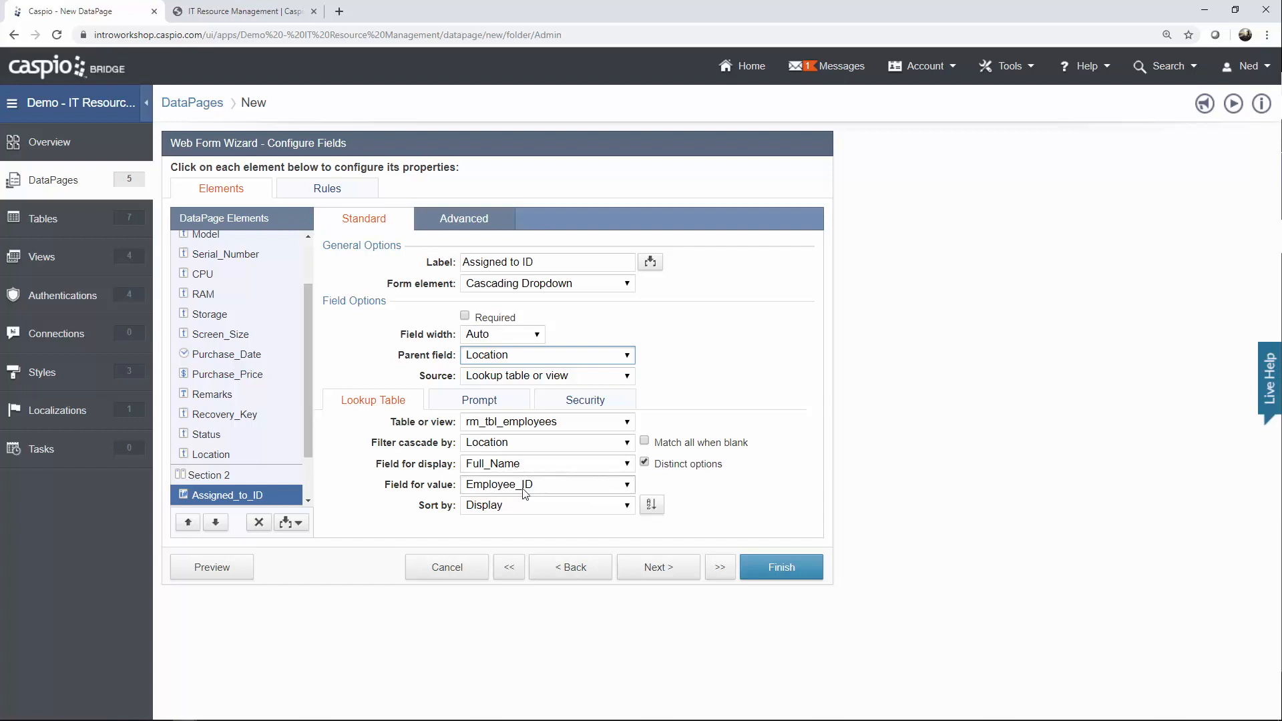
pyautogui.click(217, 436)
# Insert a new section above Status so Status and Location sit in their own section.
pyautogui.click(298, 526)
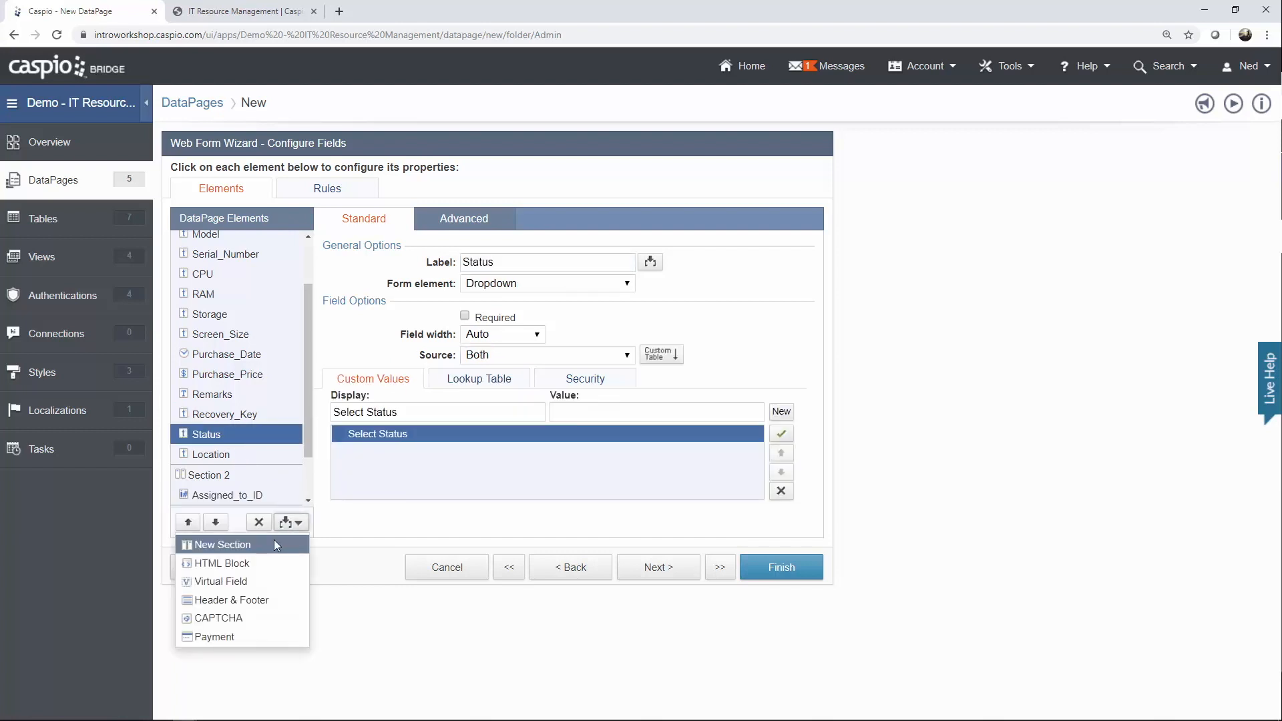
pyautogui.click(274, 539)
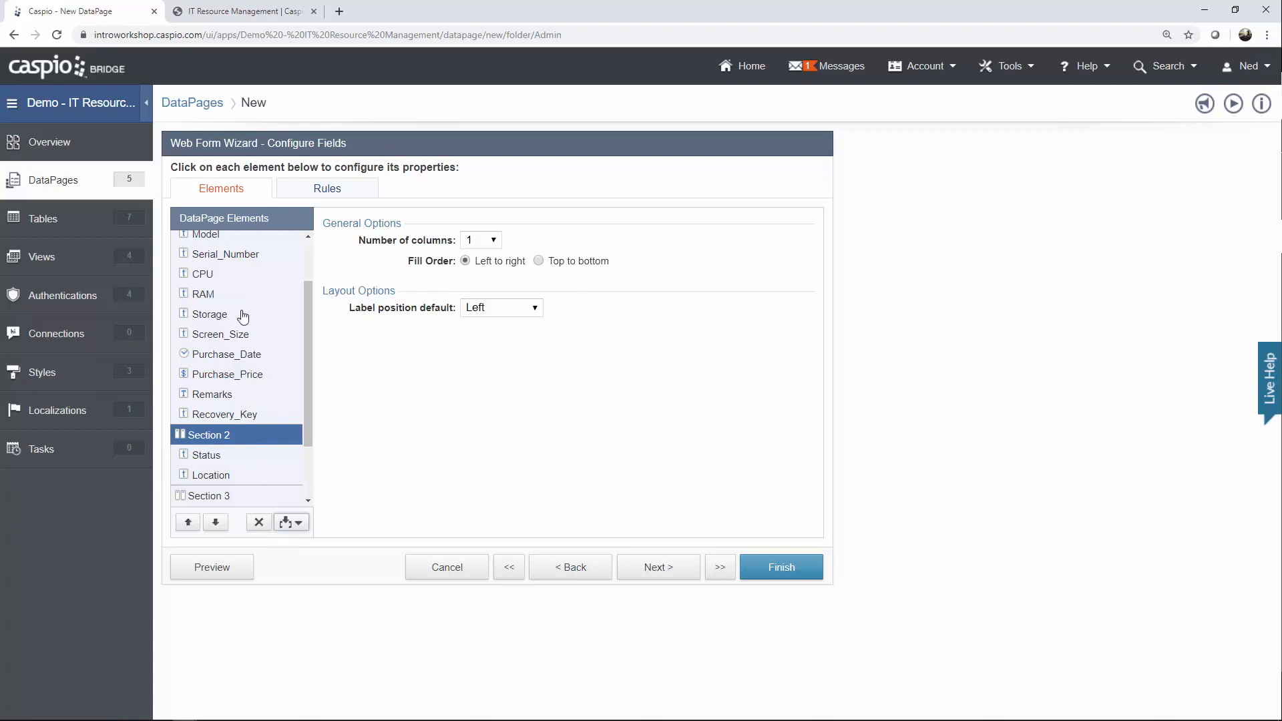
pyautogui.scroll(1, 307, 355)
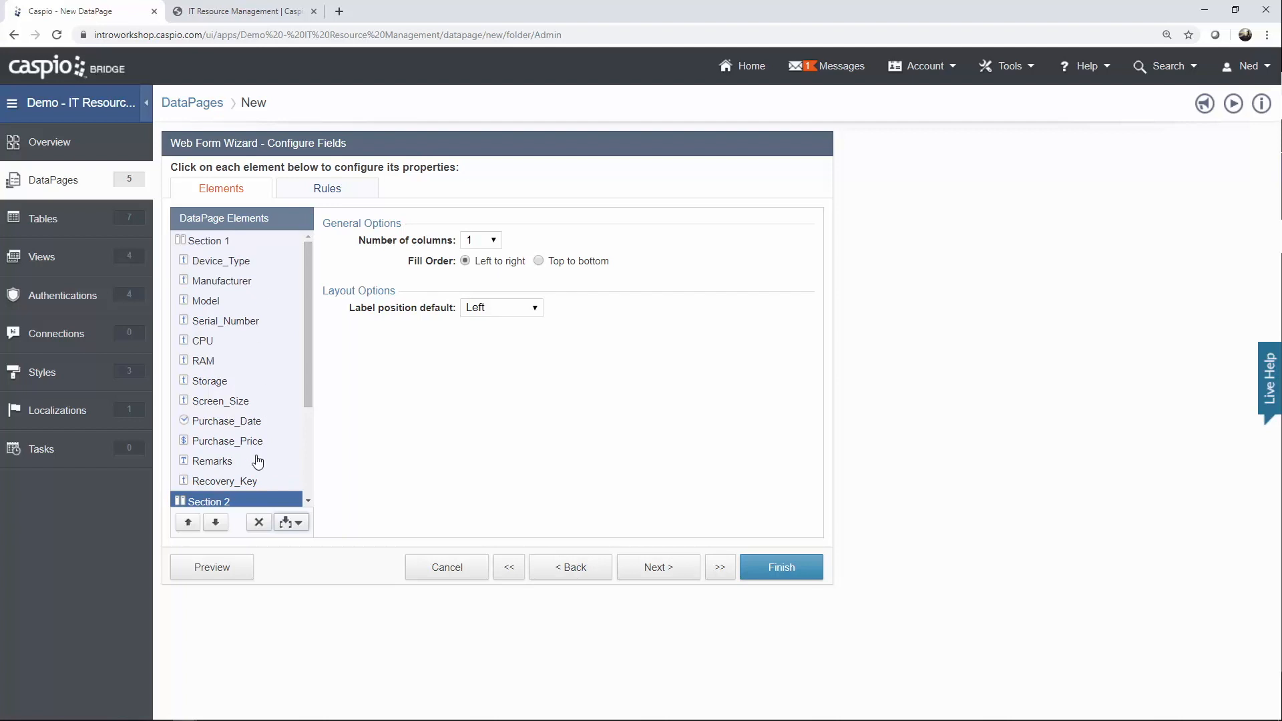
# Give Section 1 top-positioned labels and three columns, then show the Rules list.
pyautogui.click(215, 242)
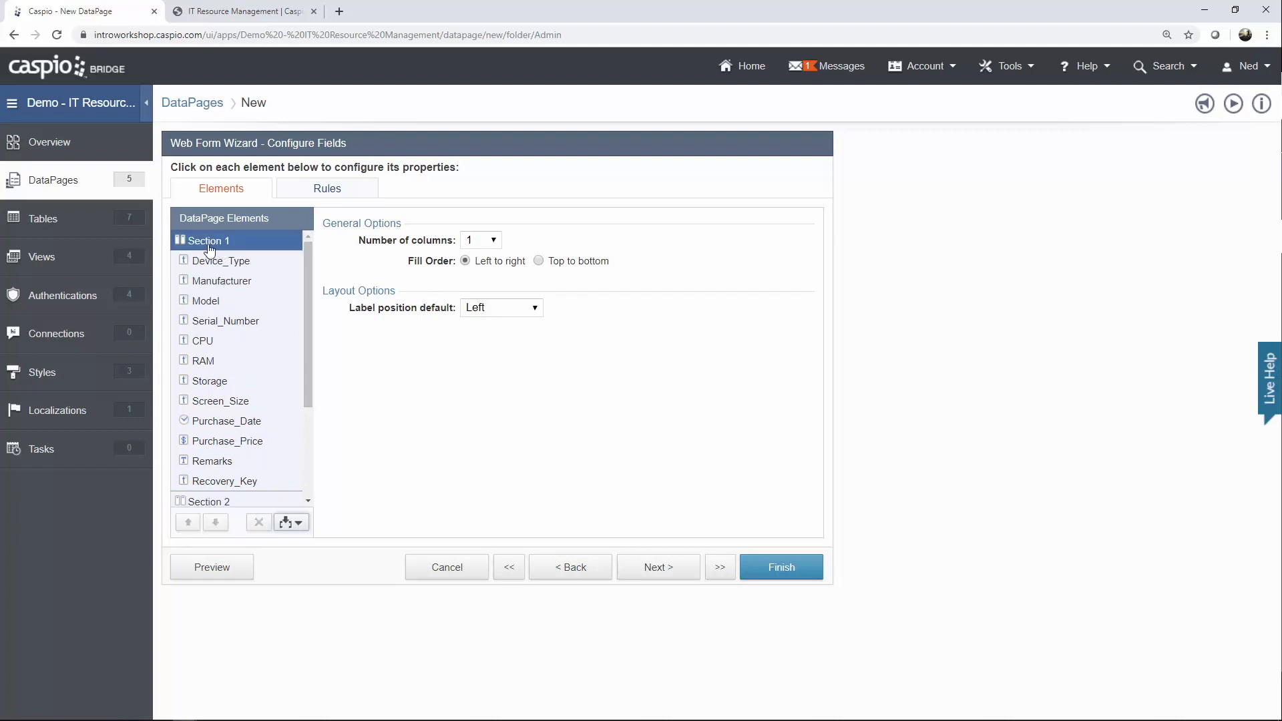
pyautogui.click(470, 306)
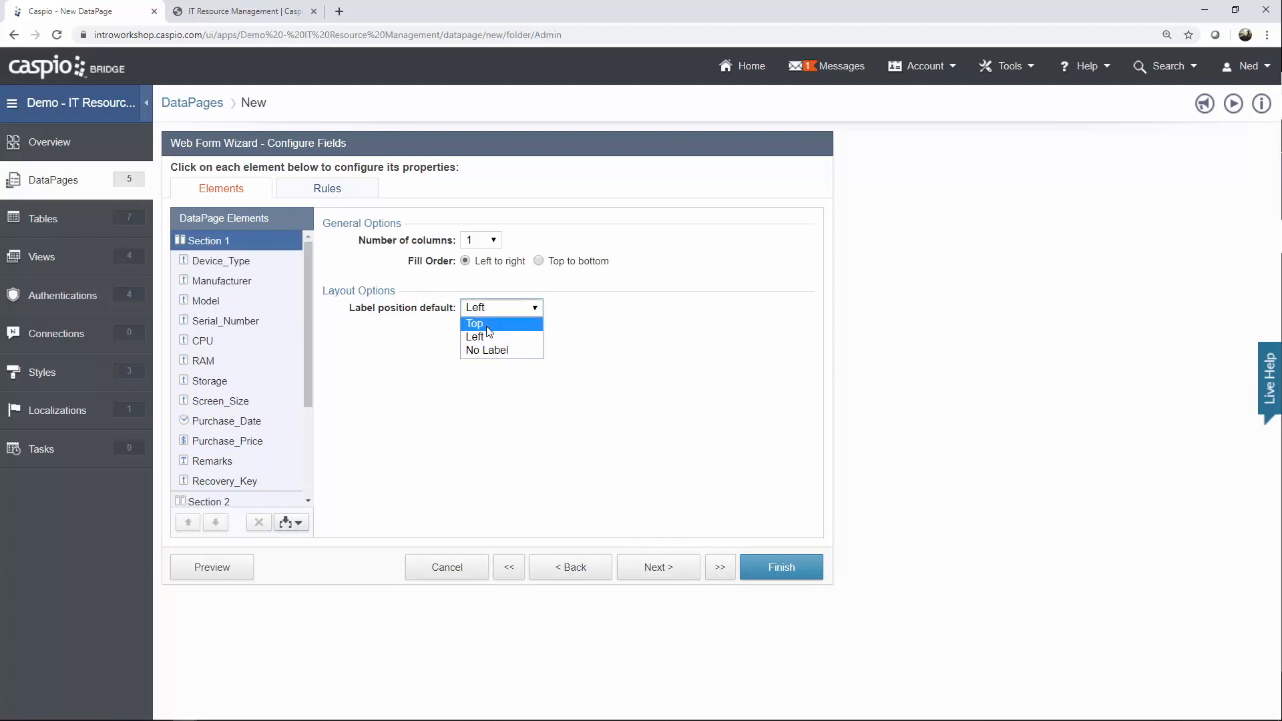
pyautogui.click(473, 323)
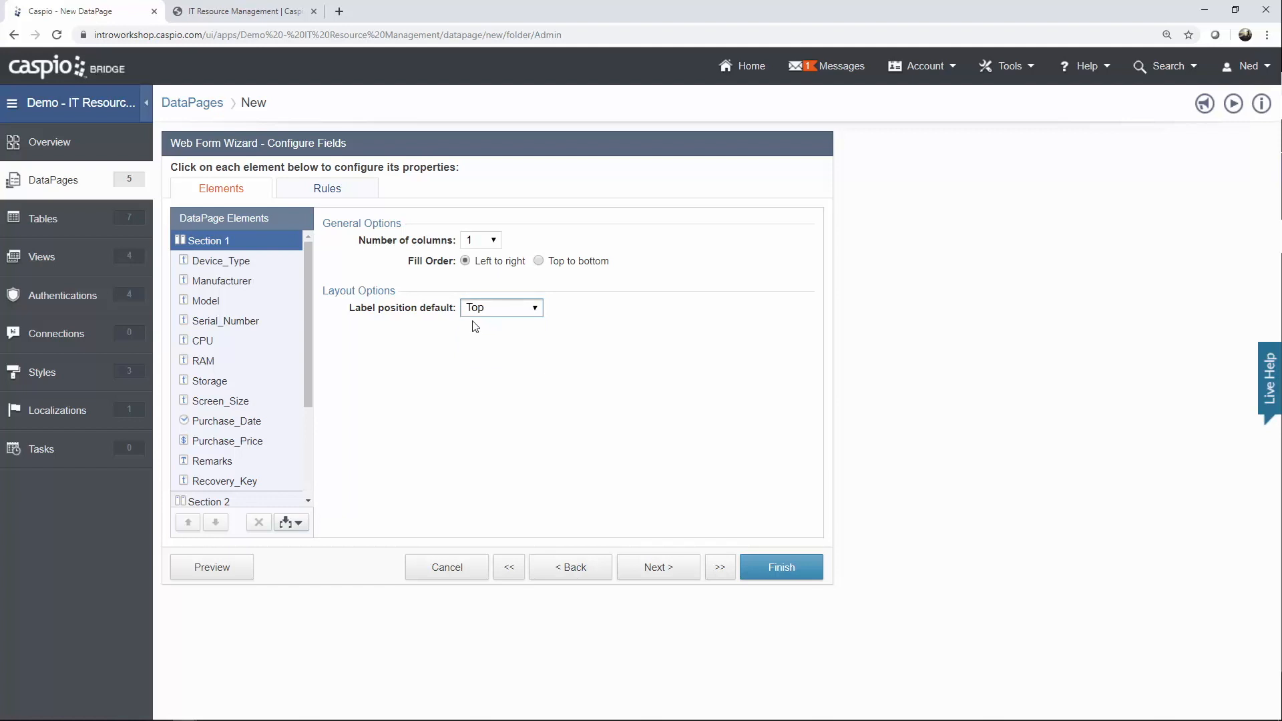
pyautogui.click(485, 241)
pyautogui.click(481, 283)
pyautogui.click(328, 192)
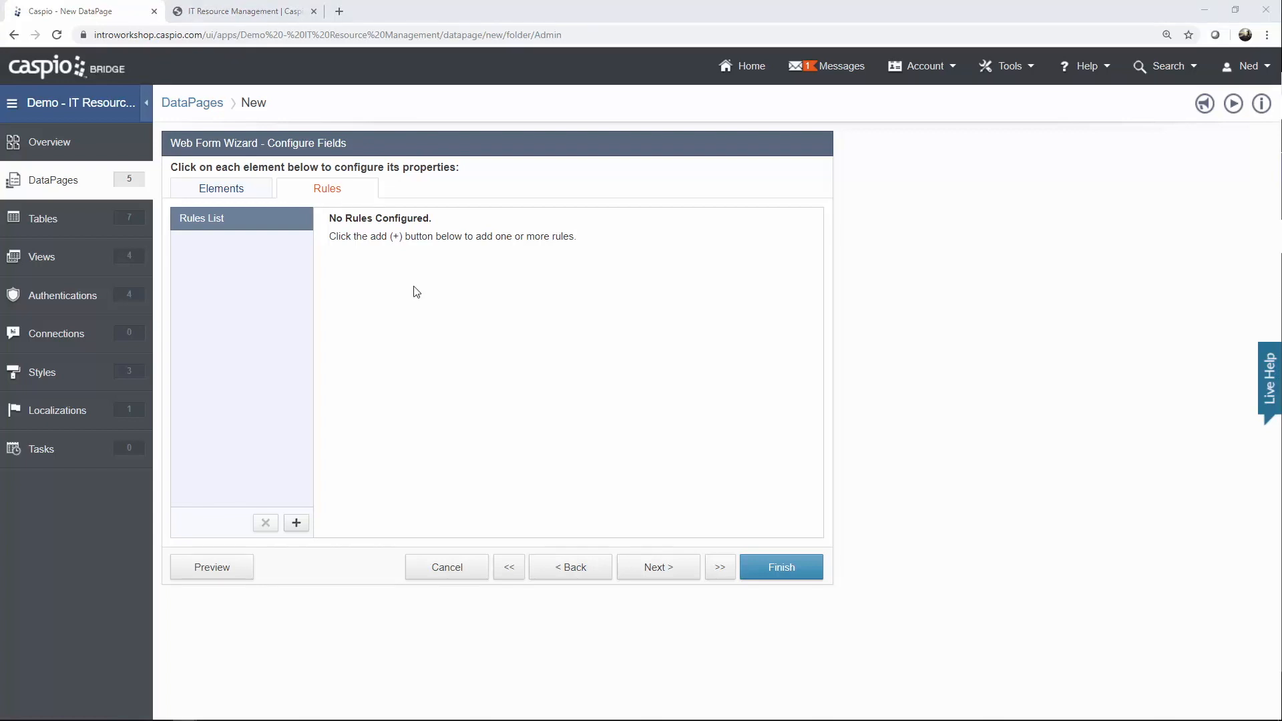
# Create Rule 1 with the criterion Status not equal to 'Assigned'.
pyautogui.click(296, 523)
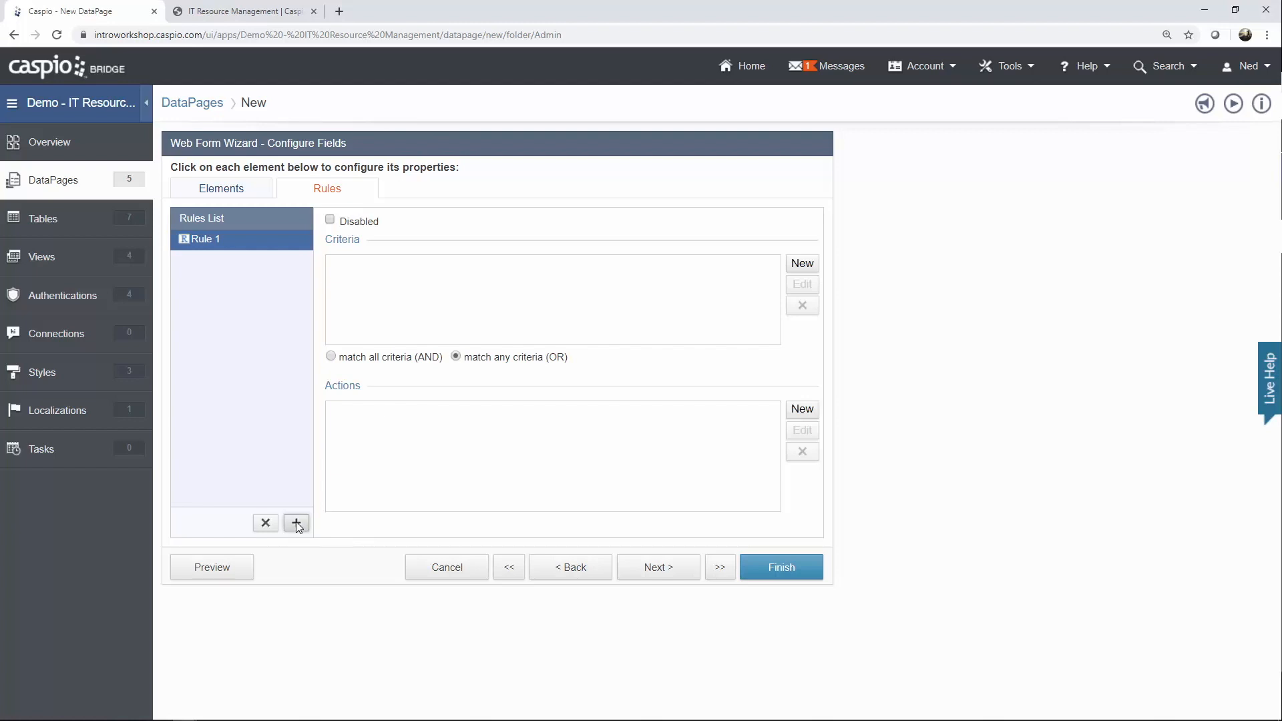
pyautogui.click(802, 266)
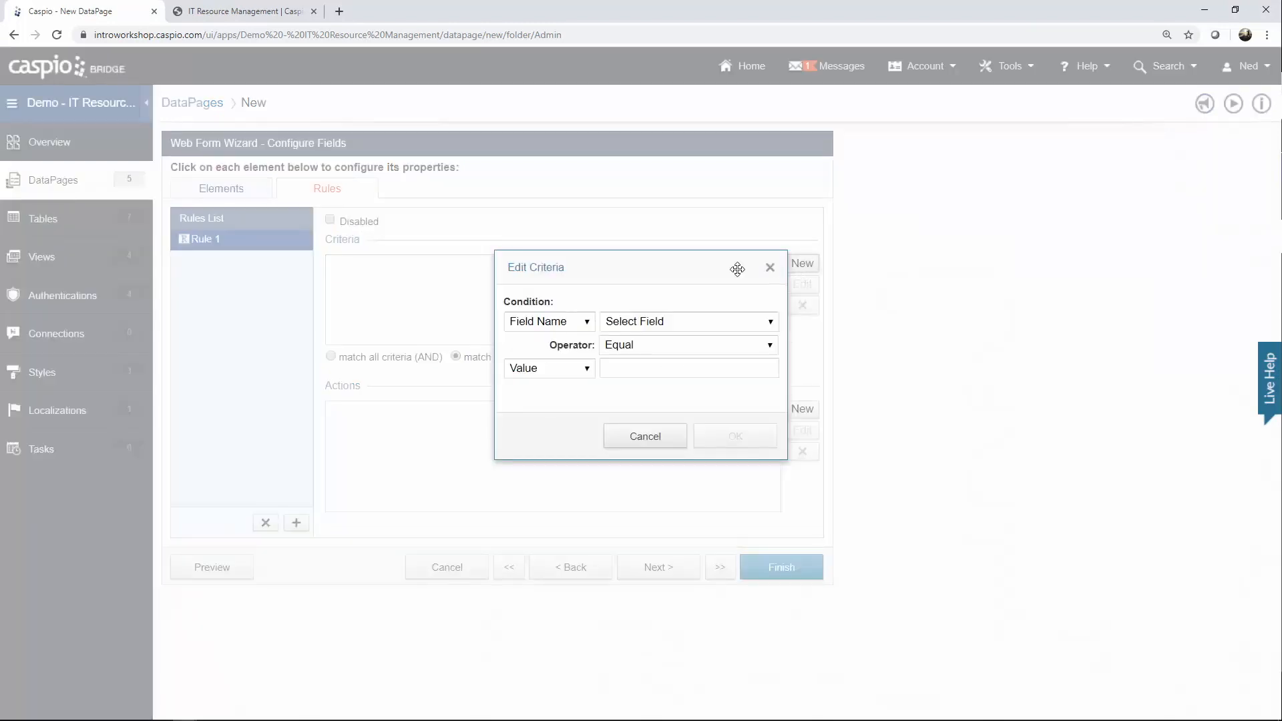
pyautogui.click(624, 329)
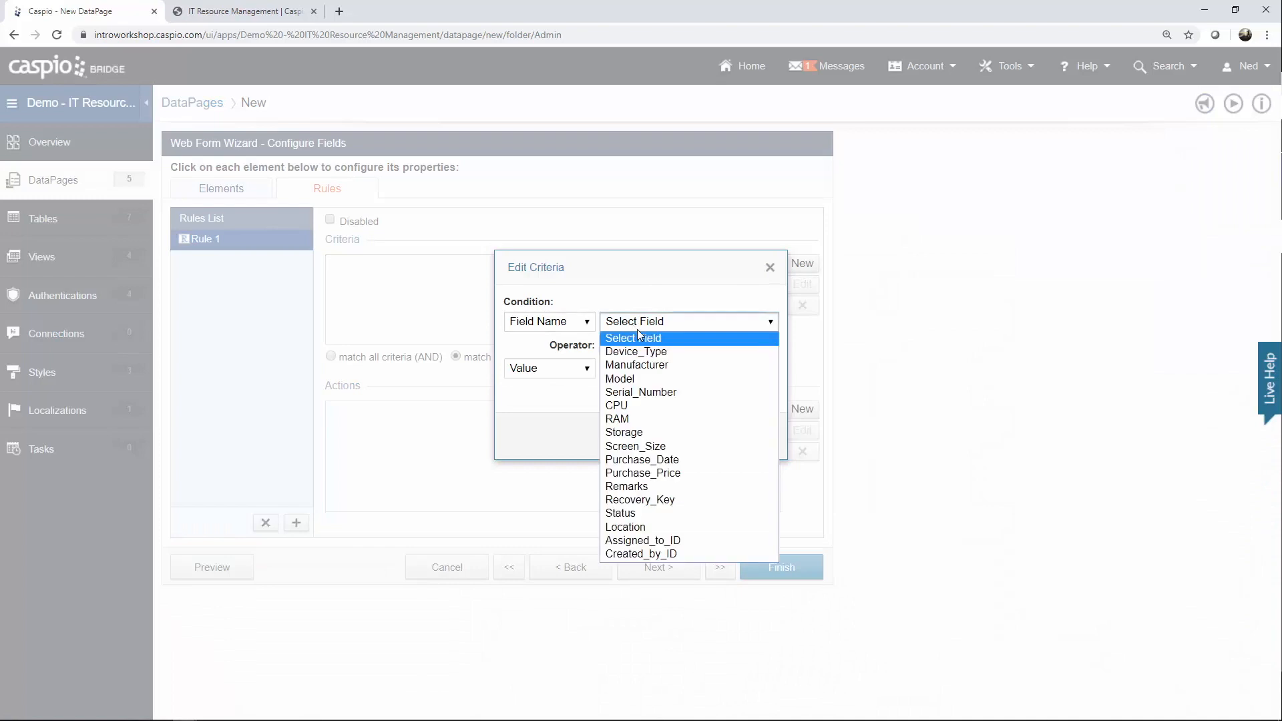
pyautogui.click(641, 512)
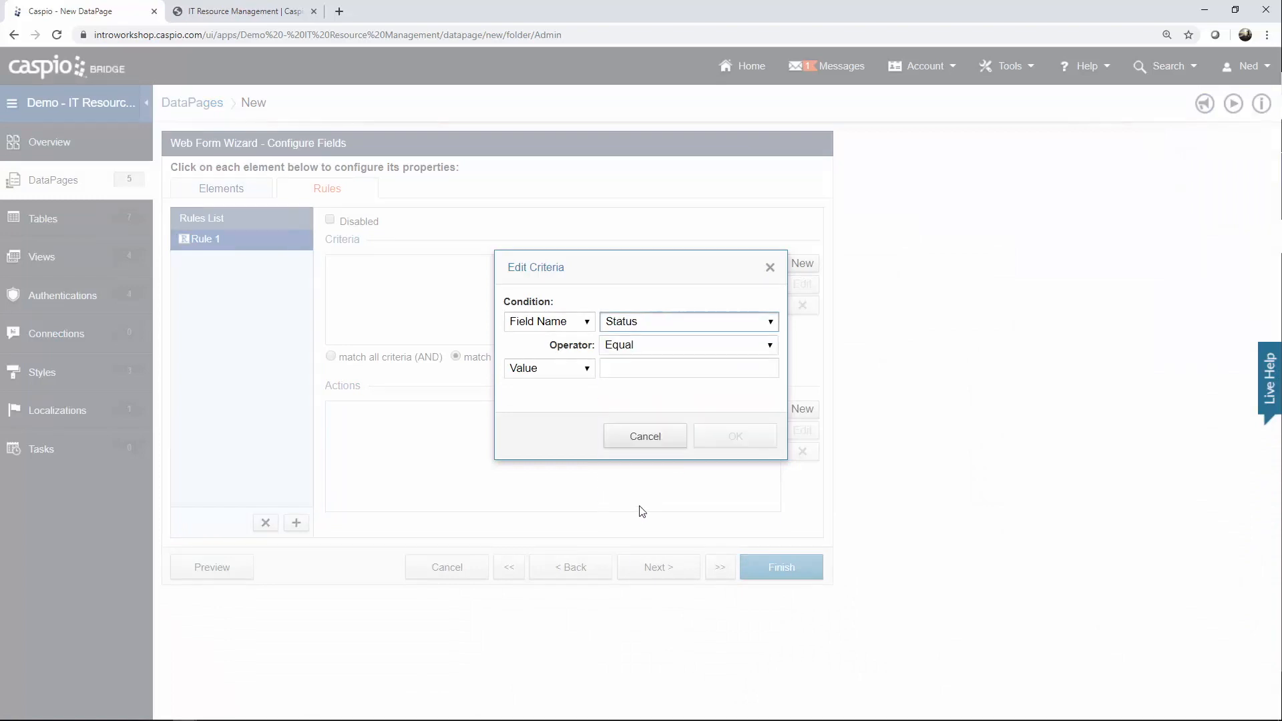
pyautogui.click(656, 346)
pyautogui.click(653, 373)
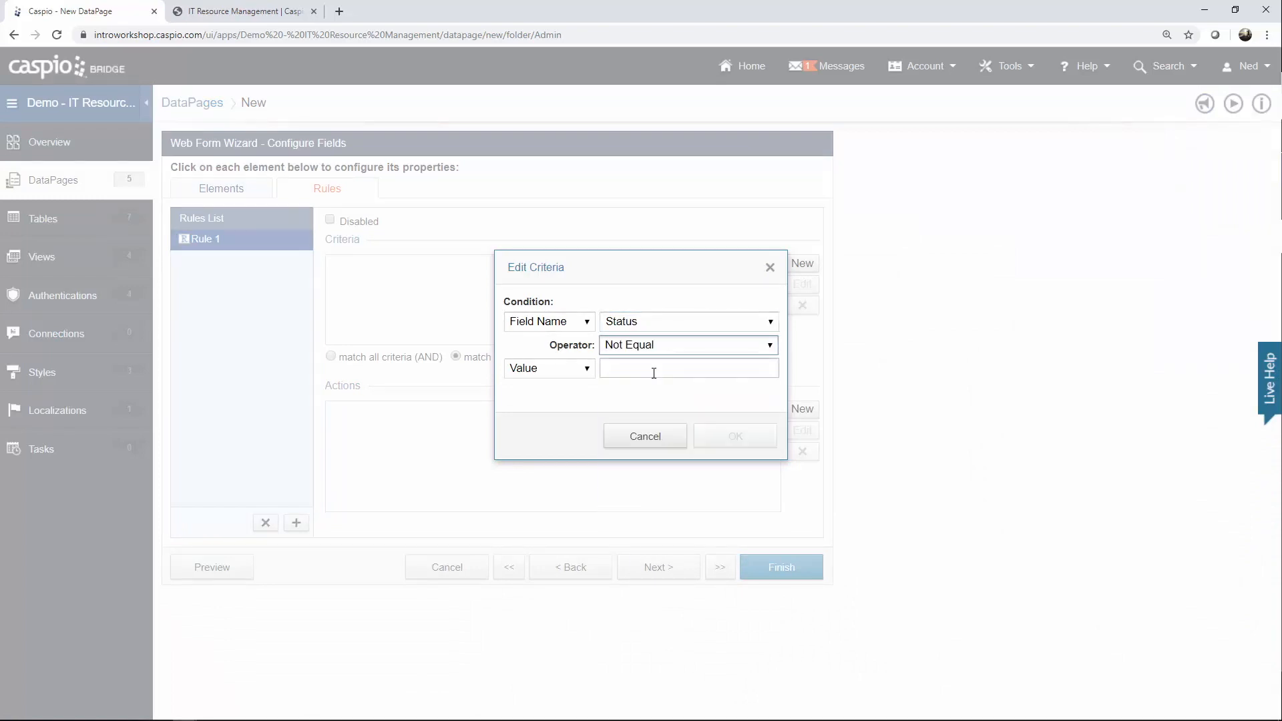
pyautogui.click(654, 372)
pyautogui.write('Assigned')
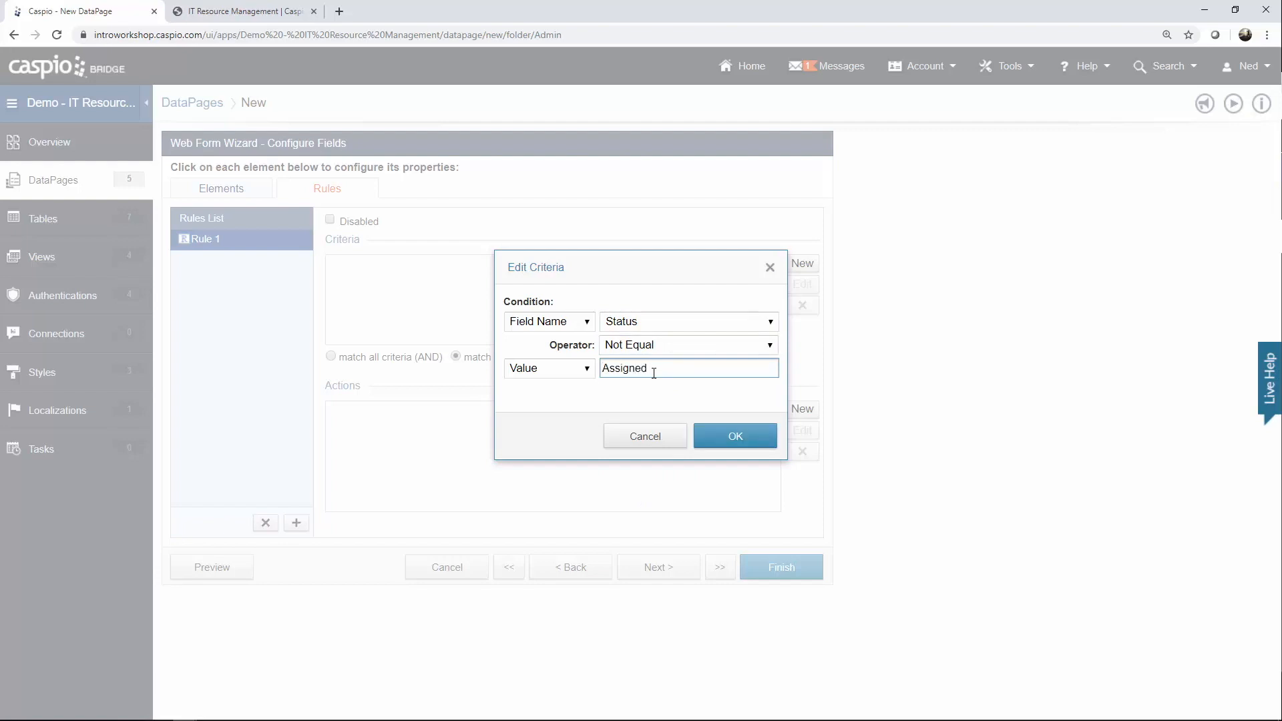
pyautogui.click(734, 441)
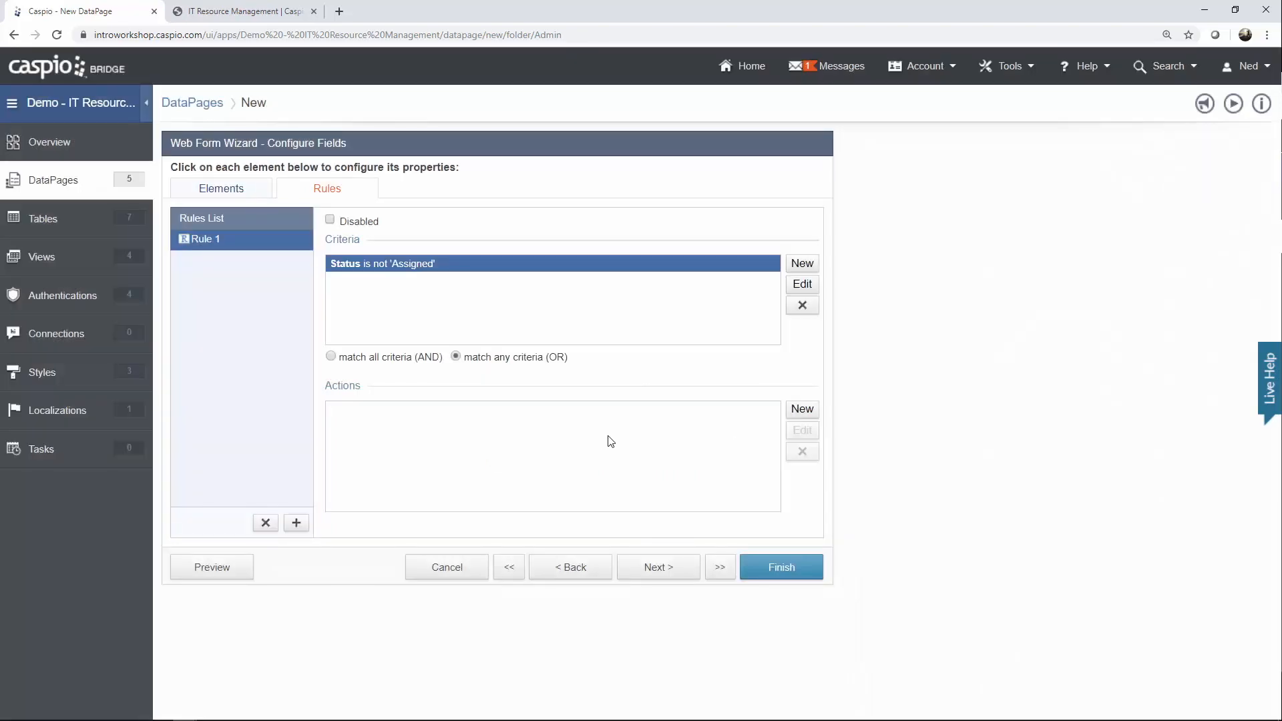
# Add a Rule 1 action that hides Section 3.
pyautogui.click(803, 411)
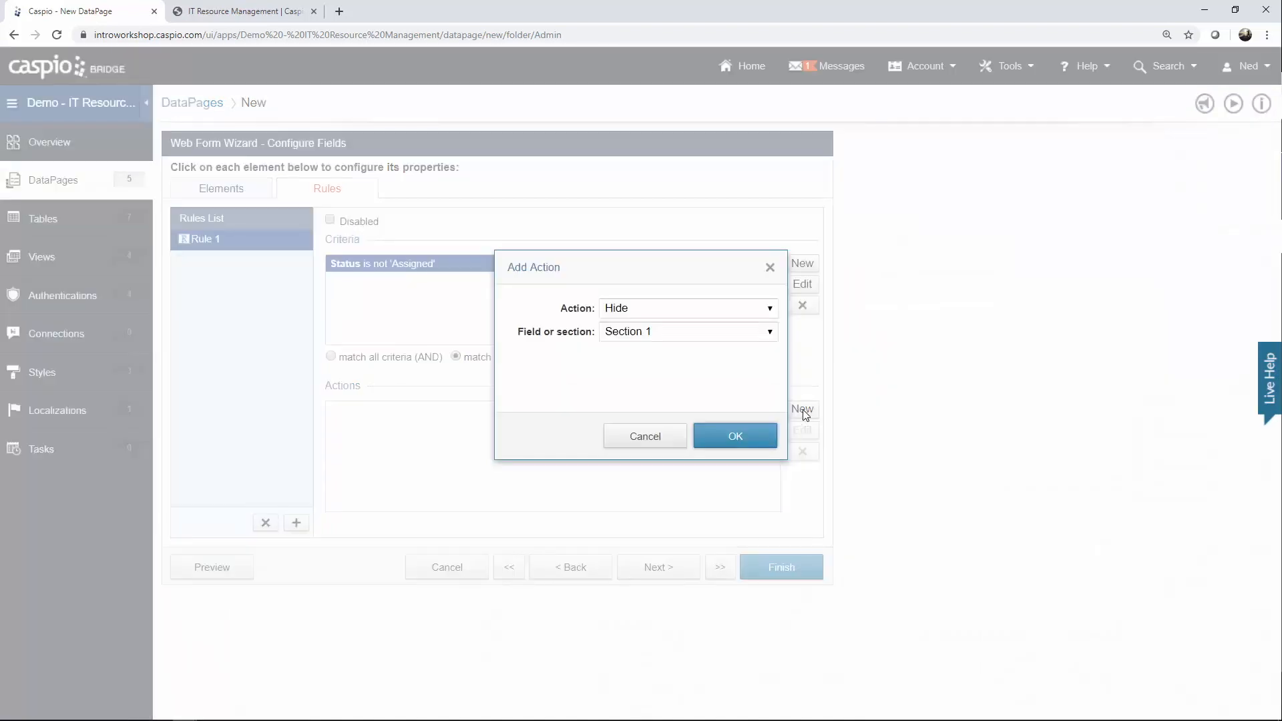
pyautogui.click(659, 332)
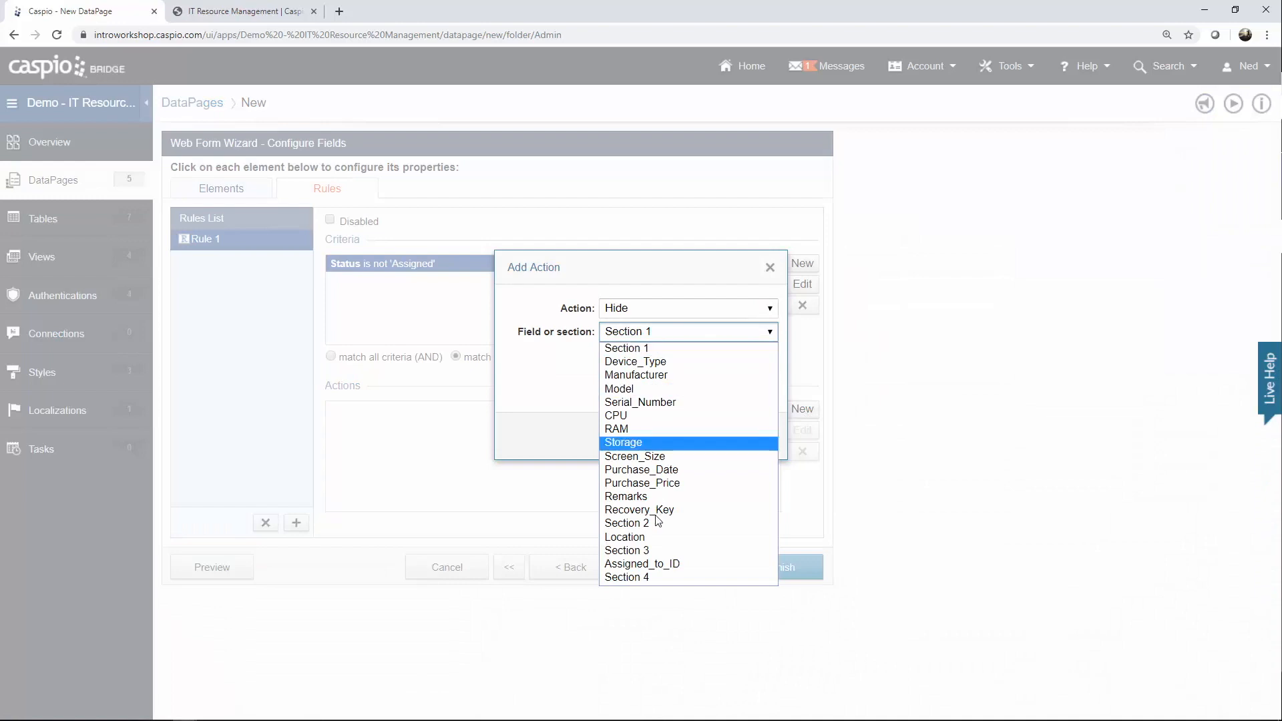
pyautogui.click(651, 551)
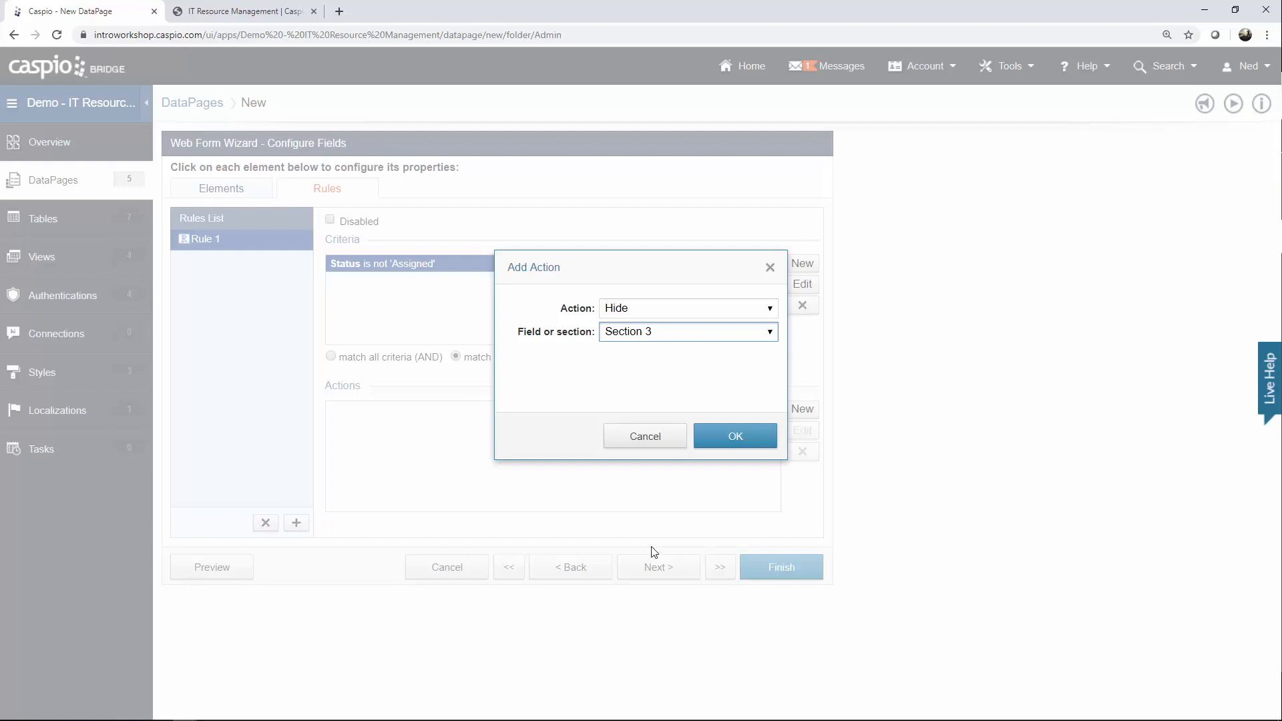
pyautogui.click(734, 436)
# Add a second Rule 1 criterion: Status not equal to 'Temp Use'.
pyautogui.click(791, 265)
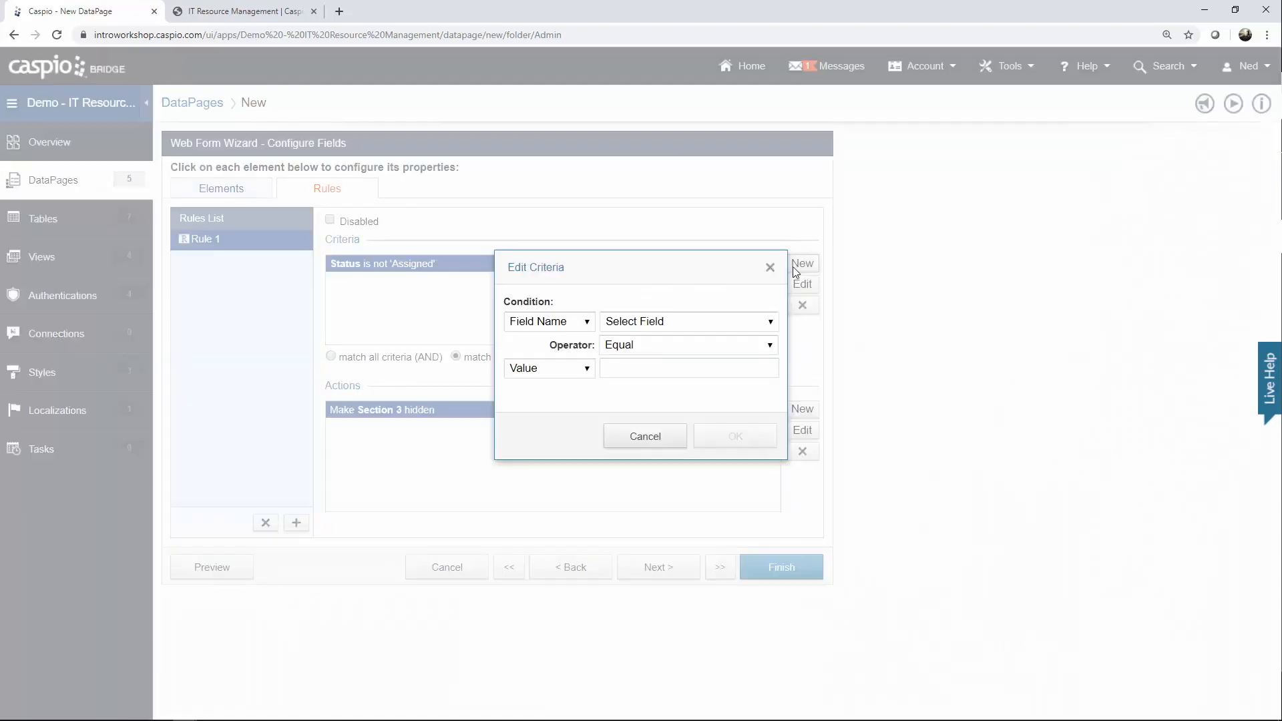
pyautogui.click(667, 323)
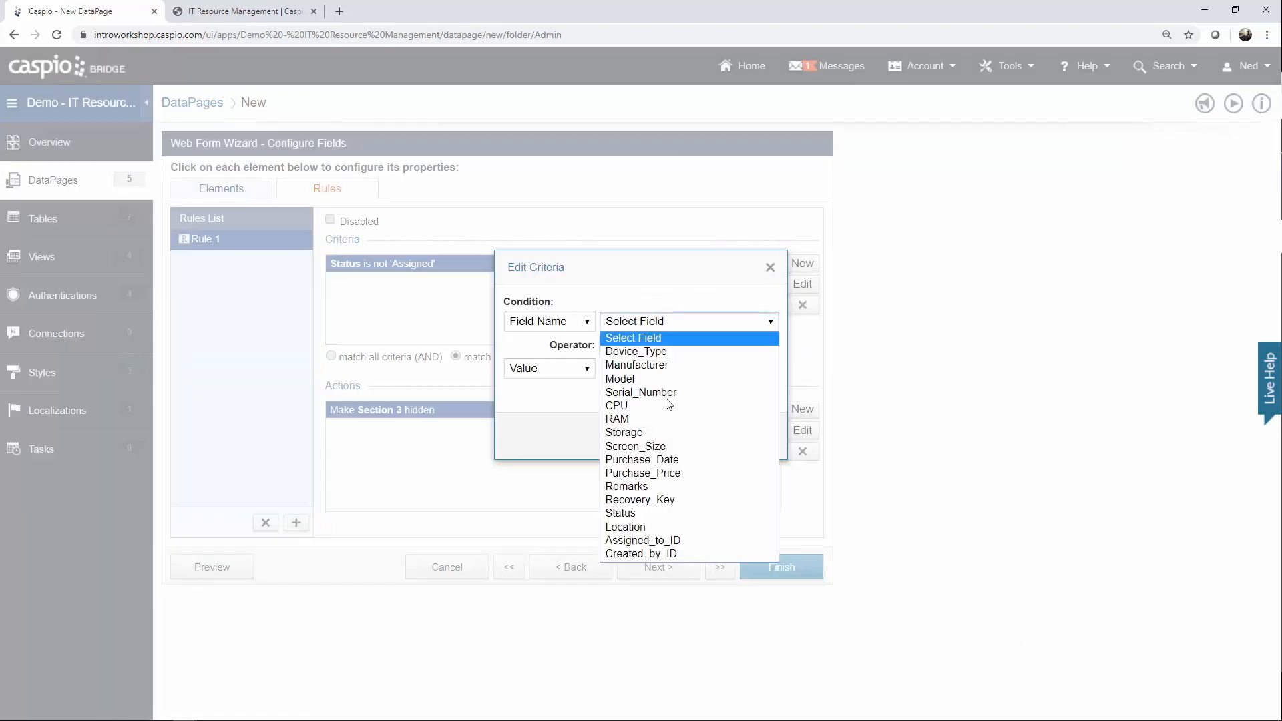
pyautogui.click(656, 513)
pyautogui.click(640, 345)
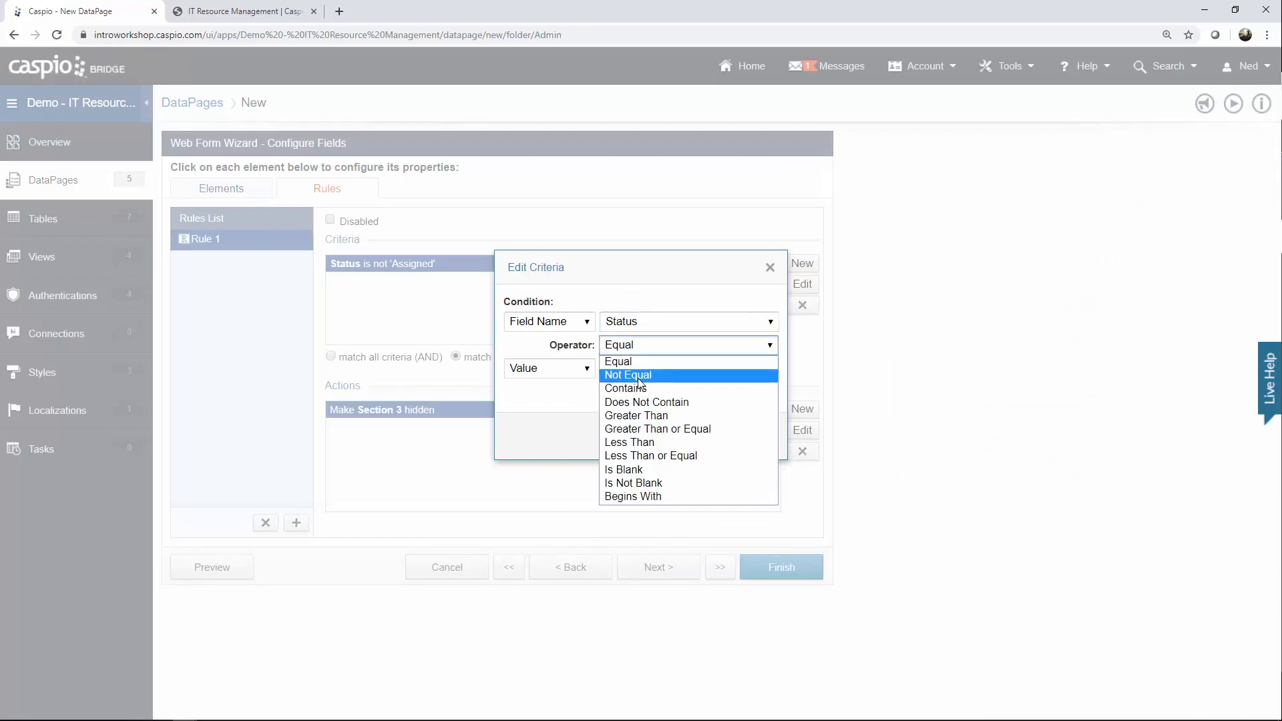
pyautogui.click(638, 372)
pyautogui.click(639, 370)
pyautogui.write('Temp Use')
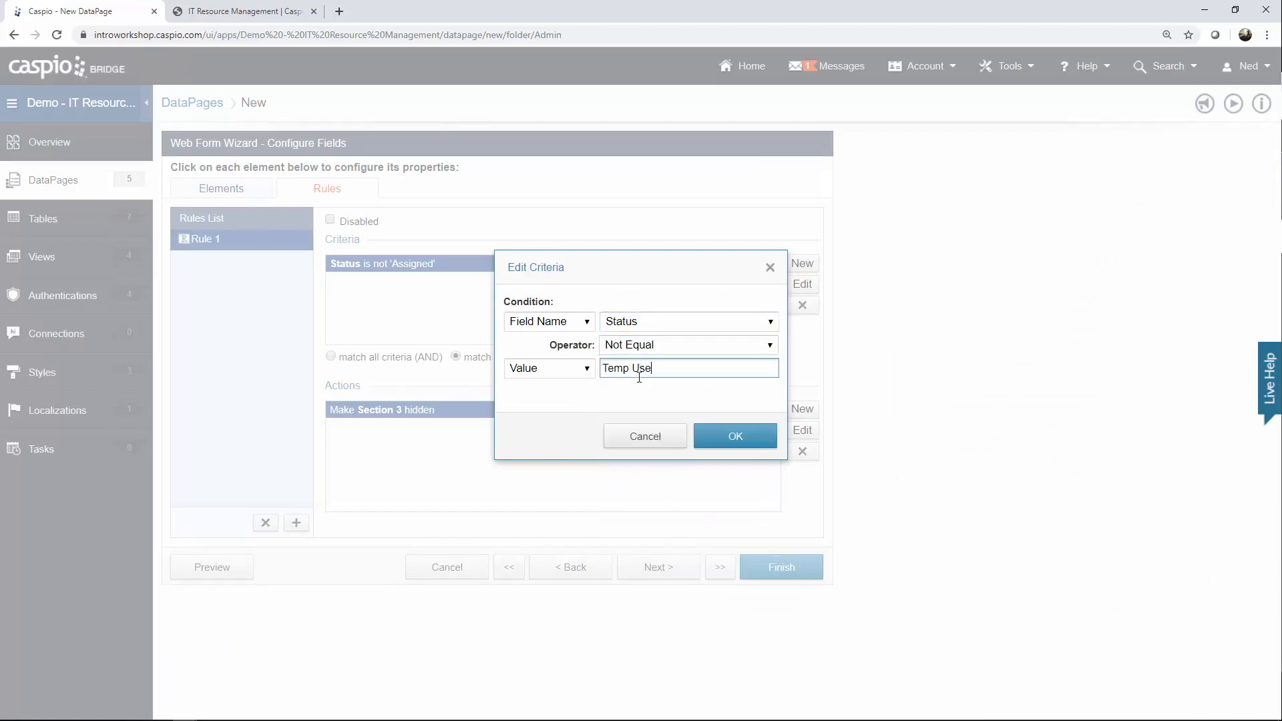
pyautogui.click(735, 437)
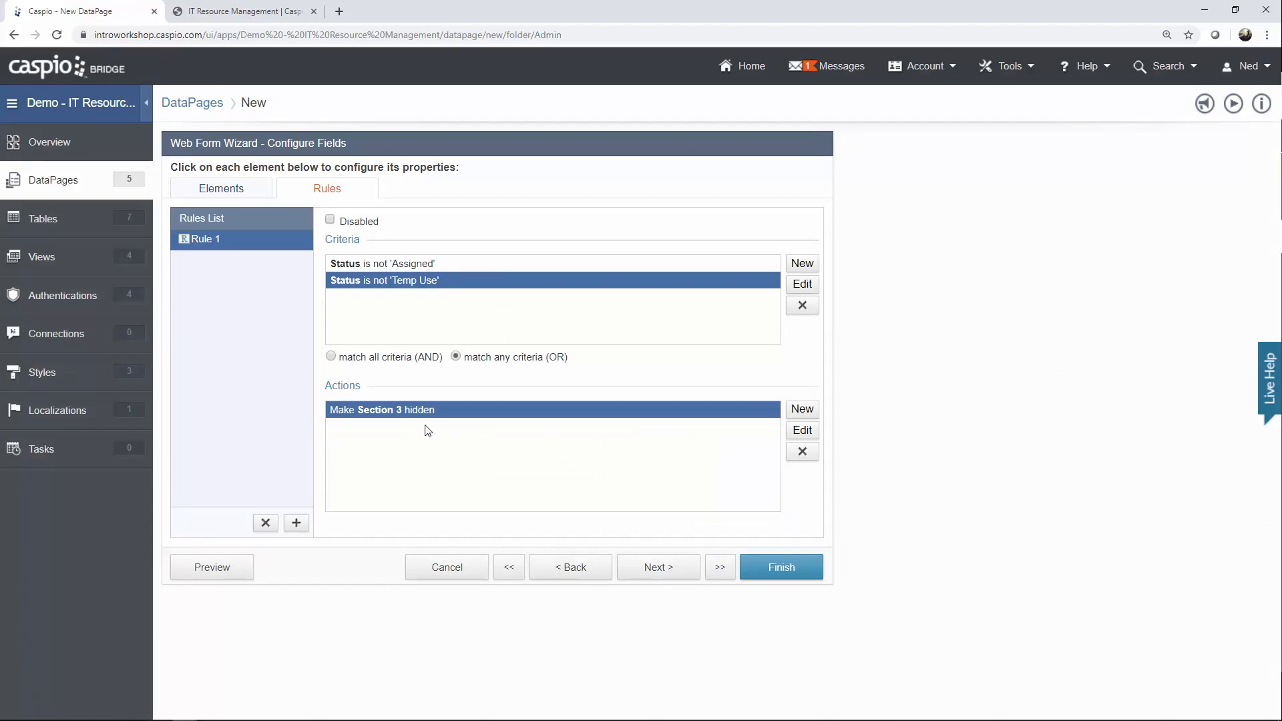
# Create Rule 2 with the criterion Status equals 'Assigned'.
pyautogui.click(302, 523)
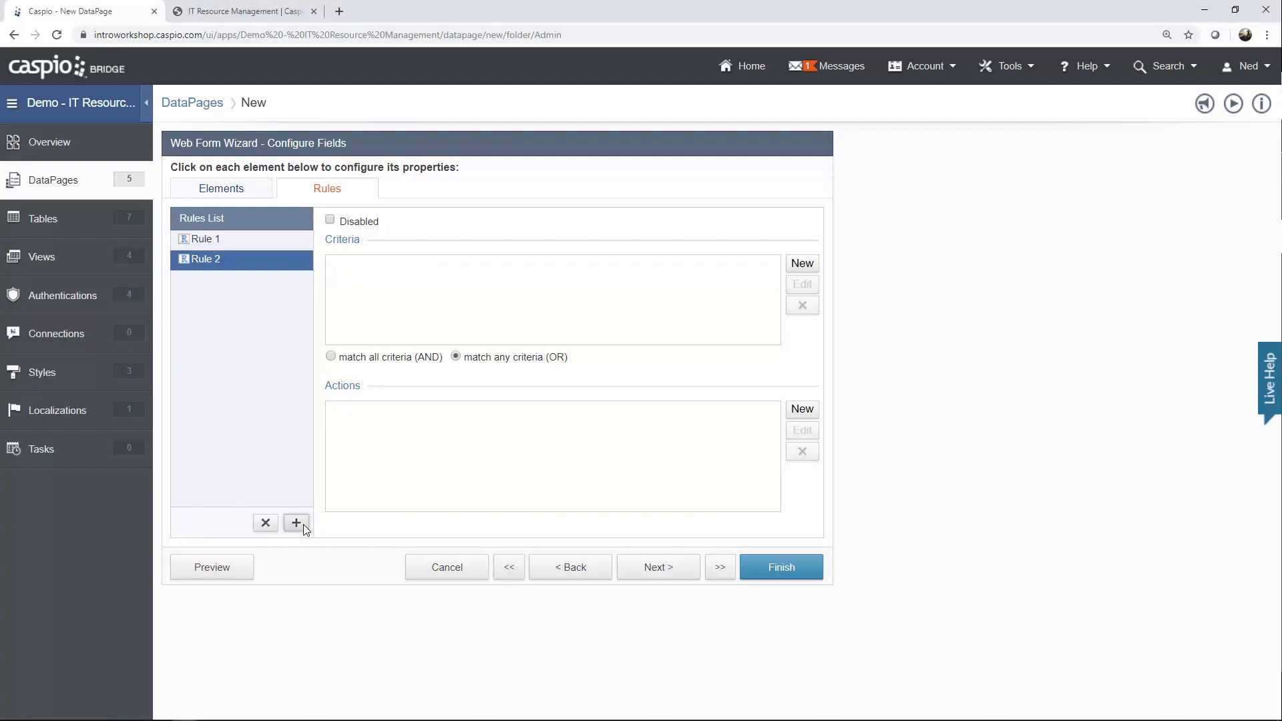
pyautogui.click(799, 265)
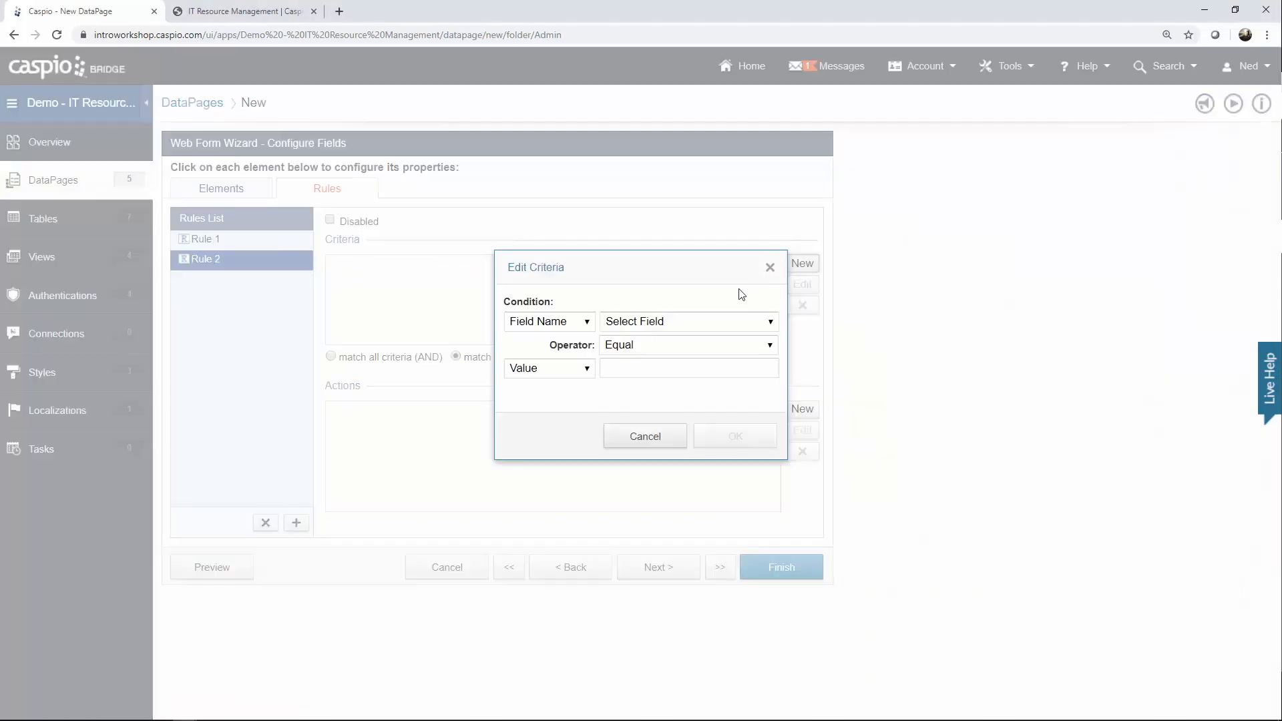
pyautogui.click(707, 322)
pyautogui.click(644, 517)
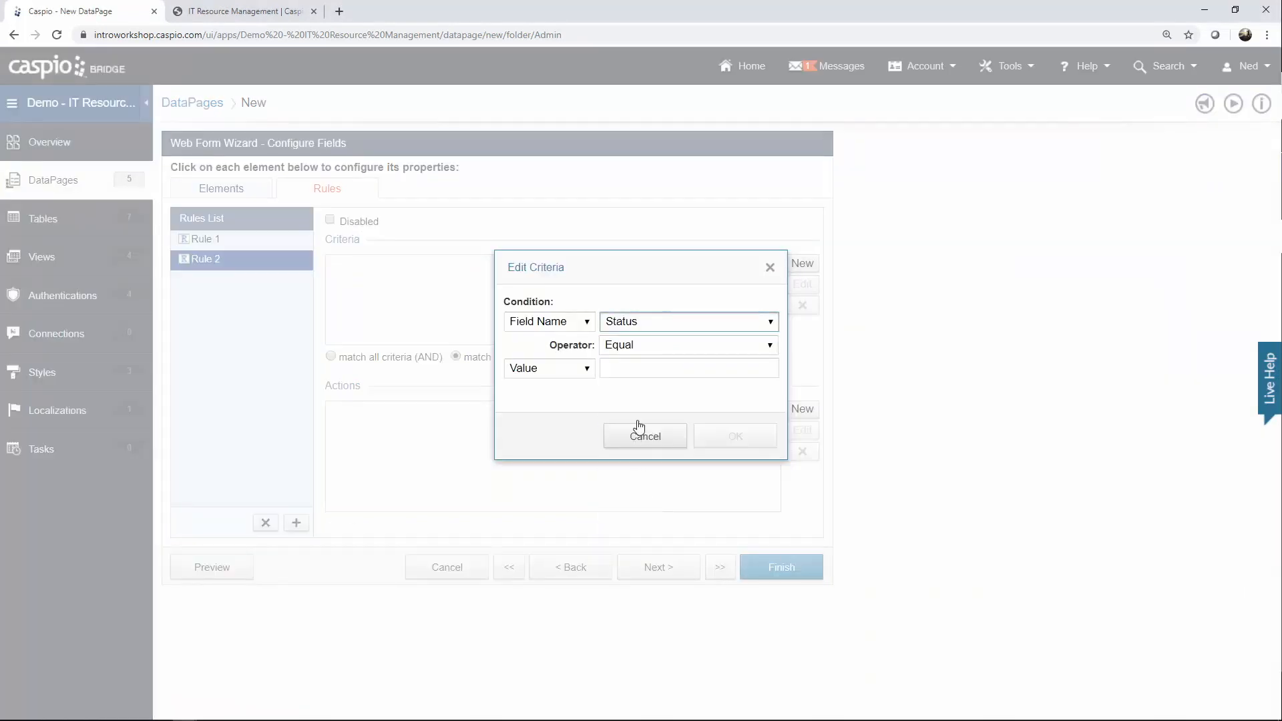
pyautogui.click(638, 366)
pyautogui.write('Assigned')
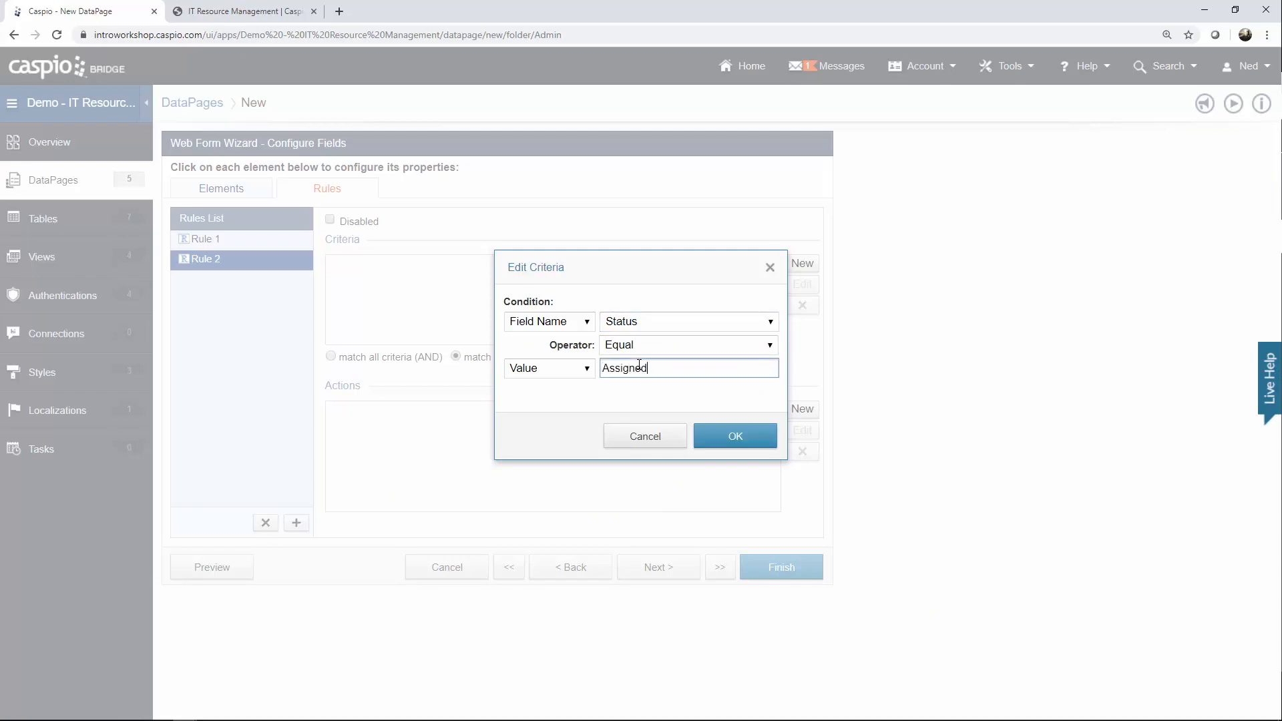
pyautogui.click(734, 435)
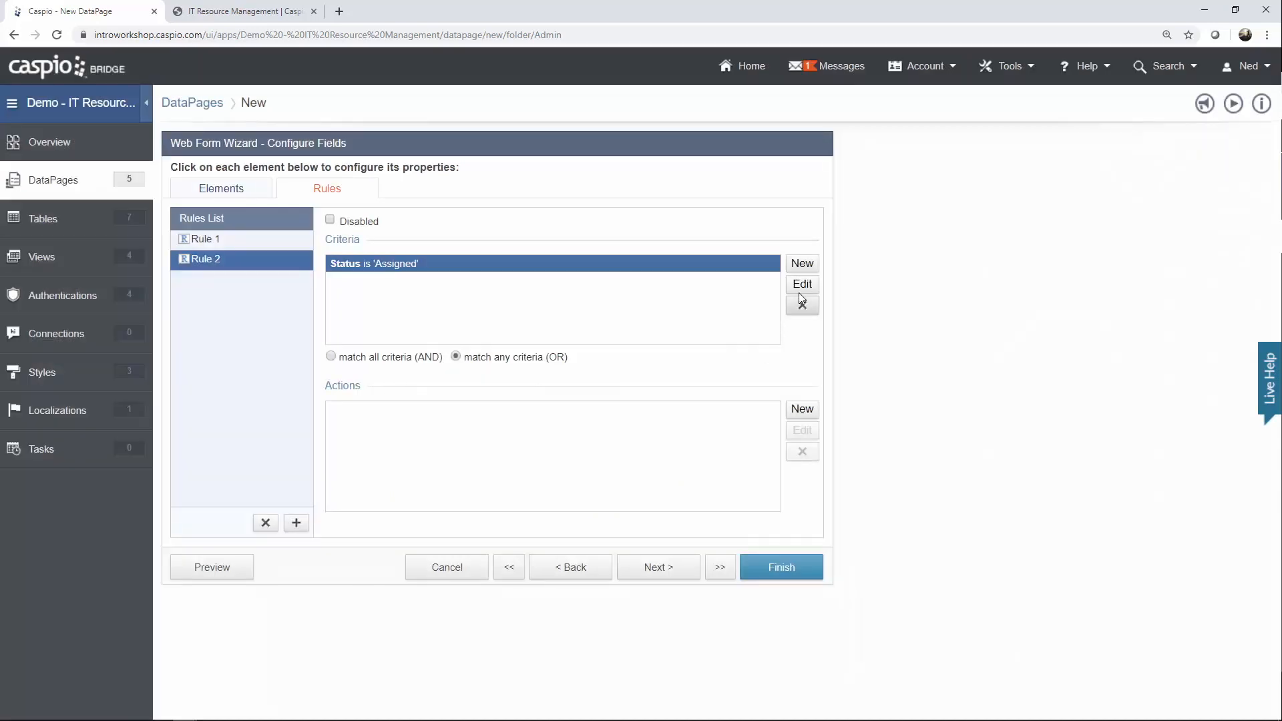
# Add a second Rule 2 criterion: Status equals 'Temp Use'.
pyautogui.click(802, 264)
pyautogui.click(661, 327)
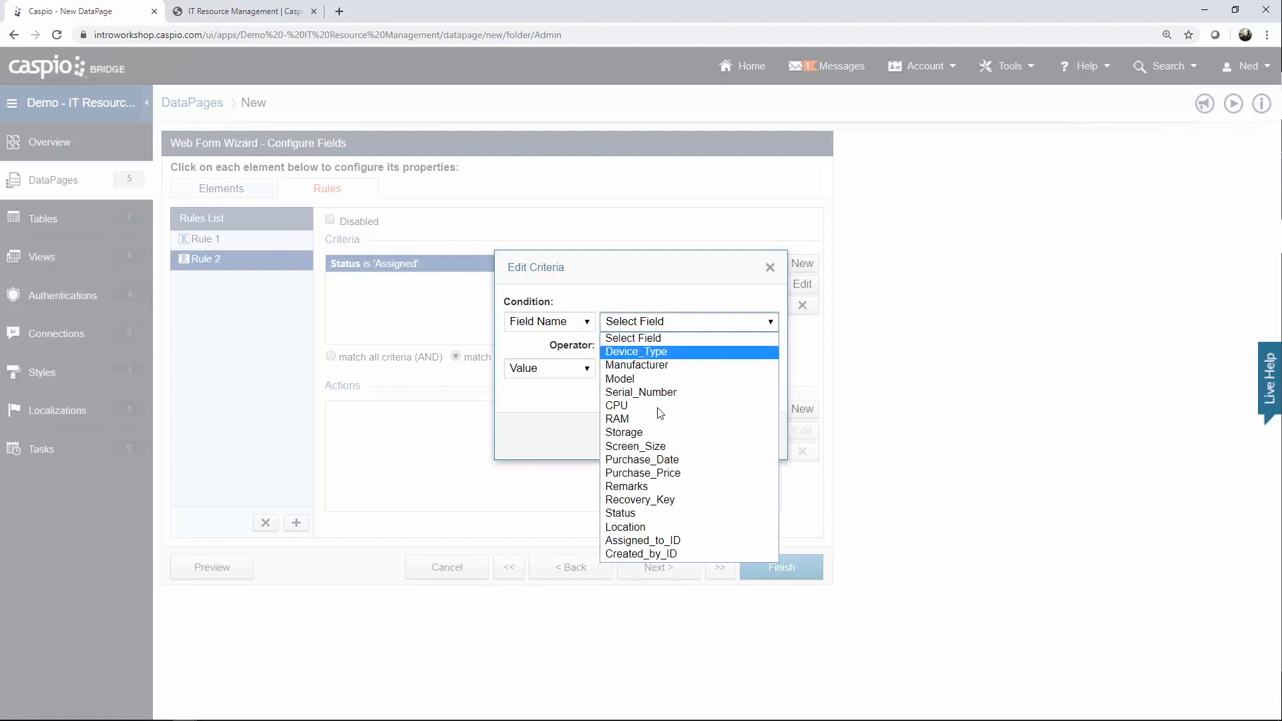
pyautogui.click(641, 511)
pyautogui.click(635, 369)
pyautogui.write('Temp Use')
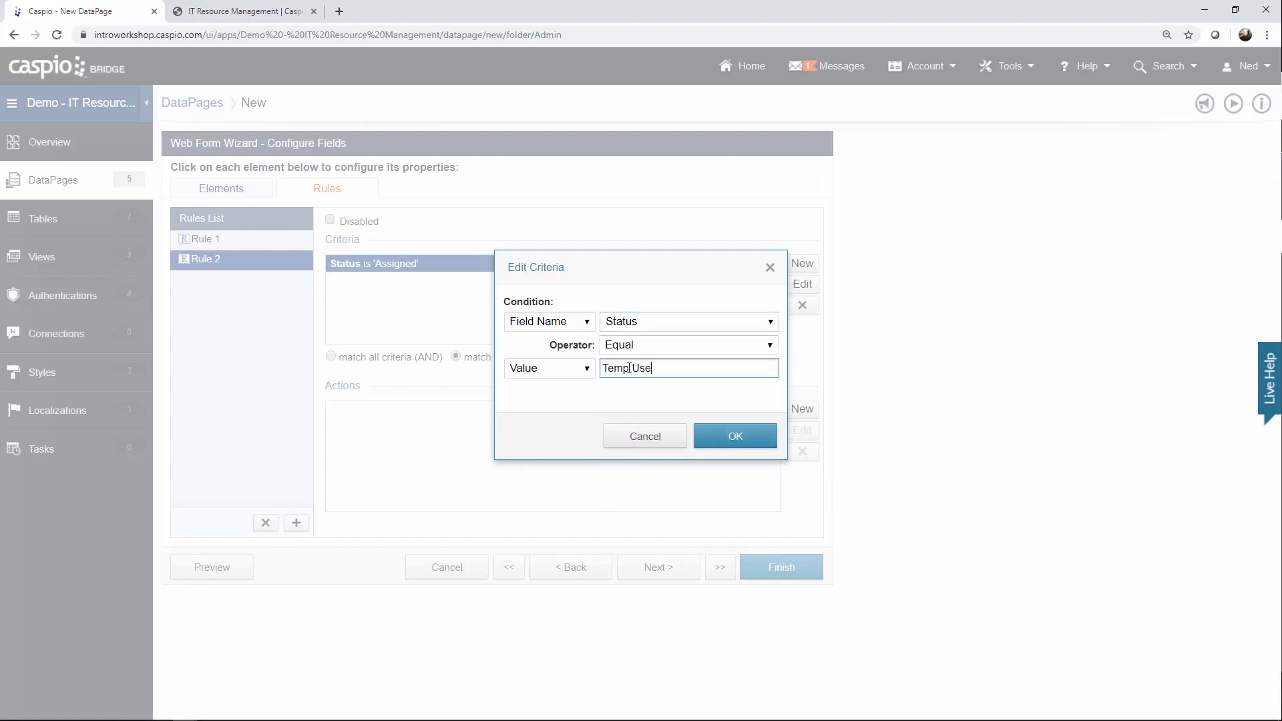
pyautogui.click(726, 438)
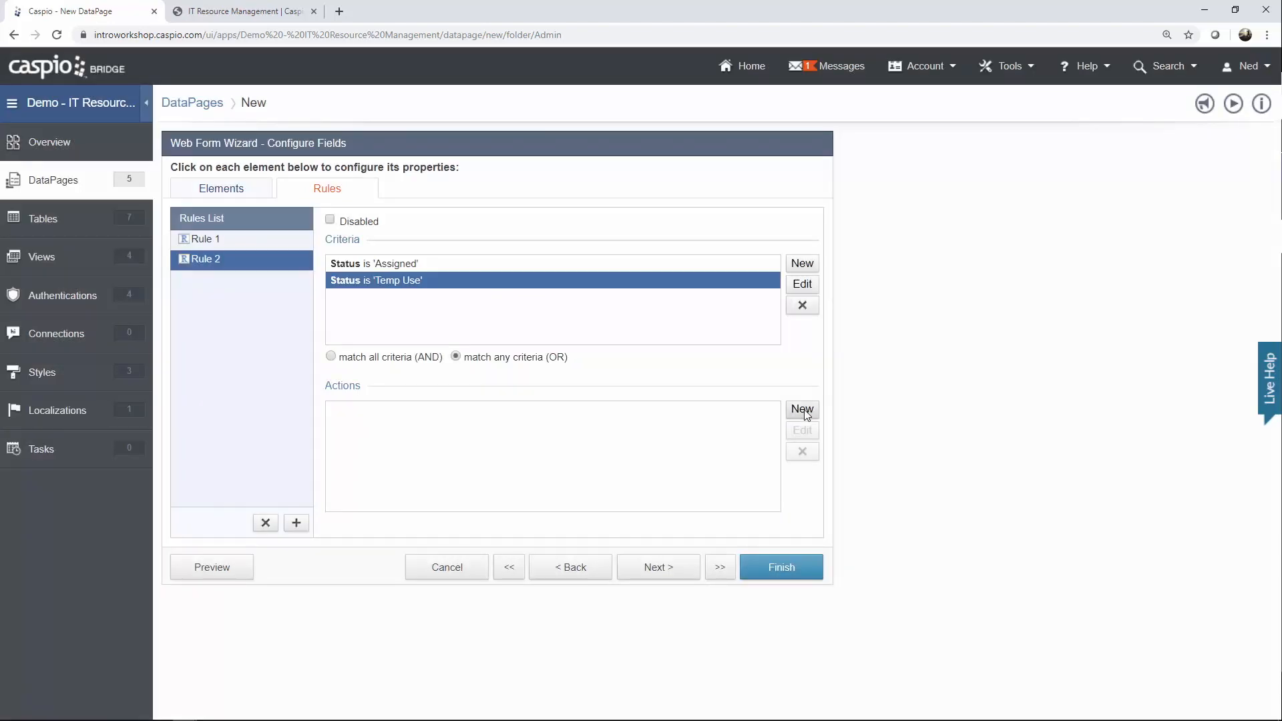
# Add a Rule 2 action making Assigned_to_ID required, then review Rule 1.
pyautogui.click(801, 408)
pyautogui.click(644, 314)
pyautogui.click(640, 352)
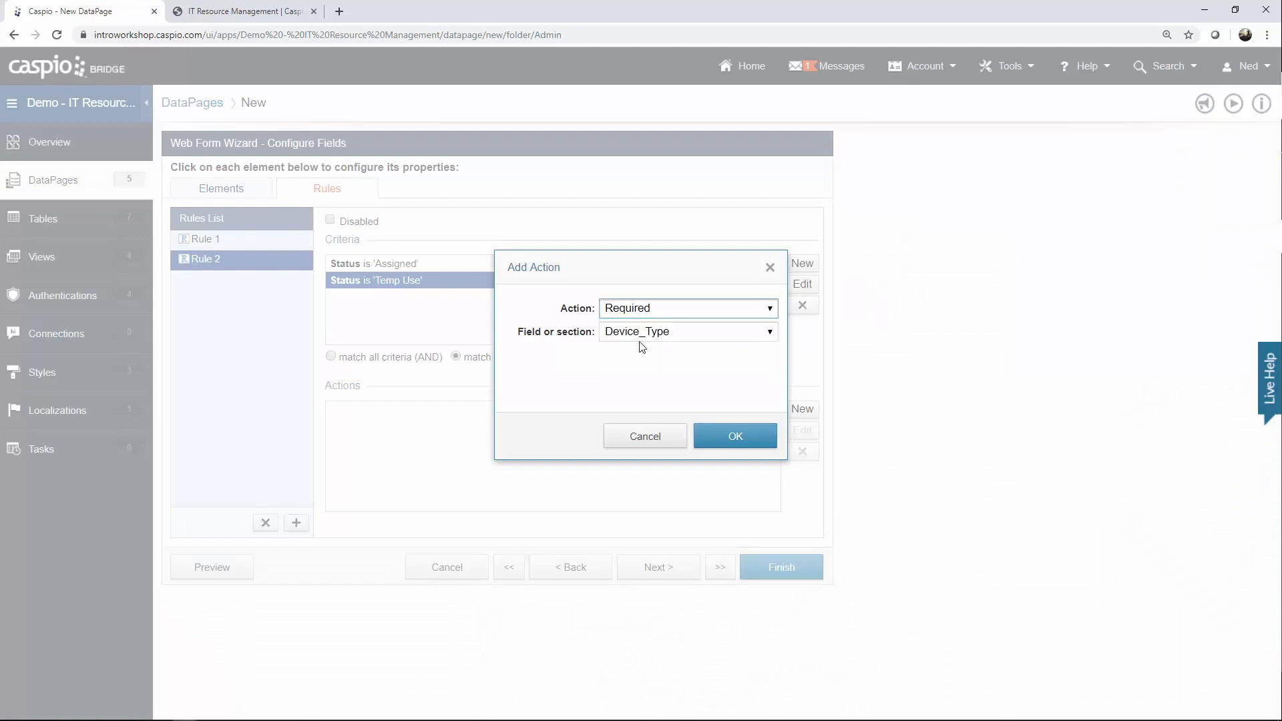
pyautogui.click(640, 336)
pyautogui.click(641, 523)
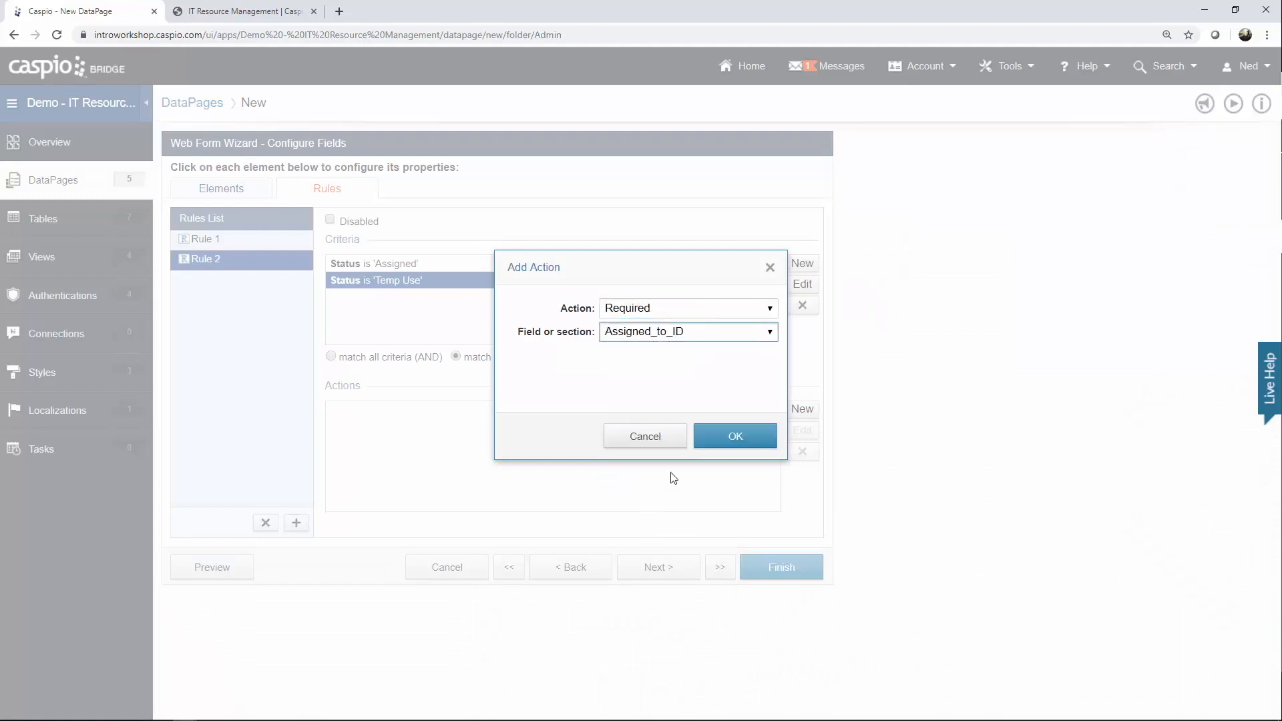
pyautogui.click(719, 432)
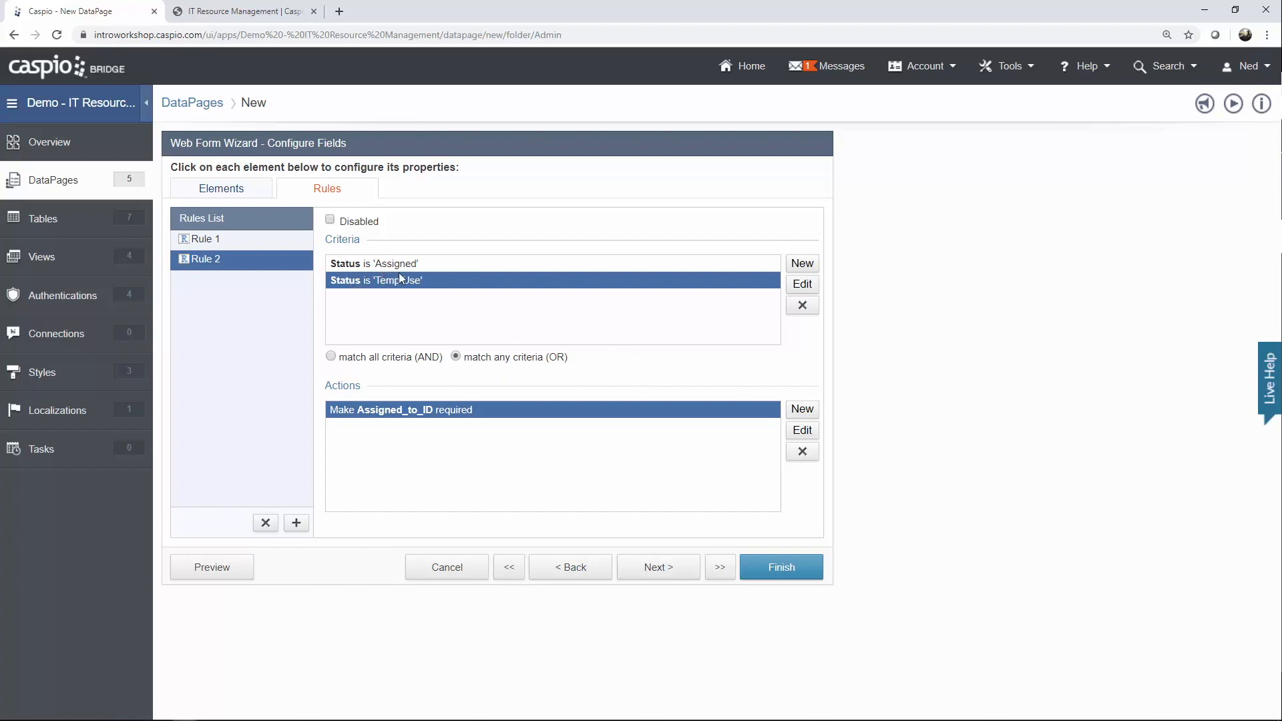
pyautogui.click(222, 241)
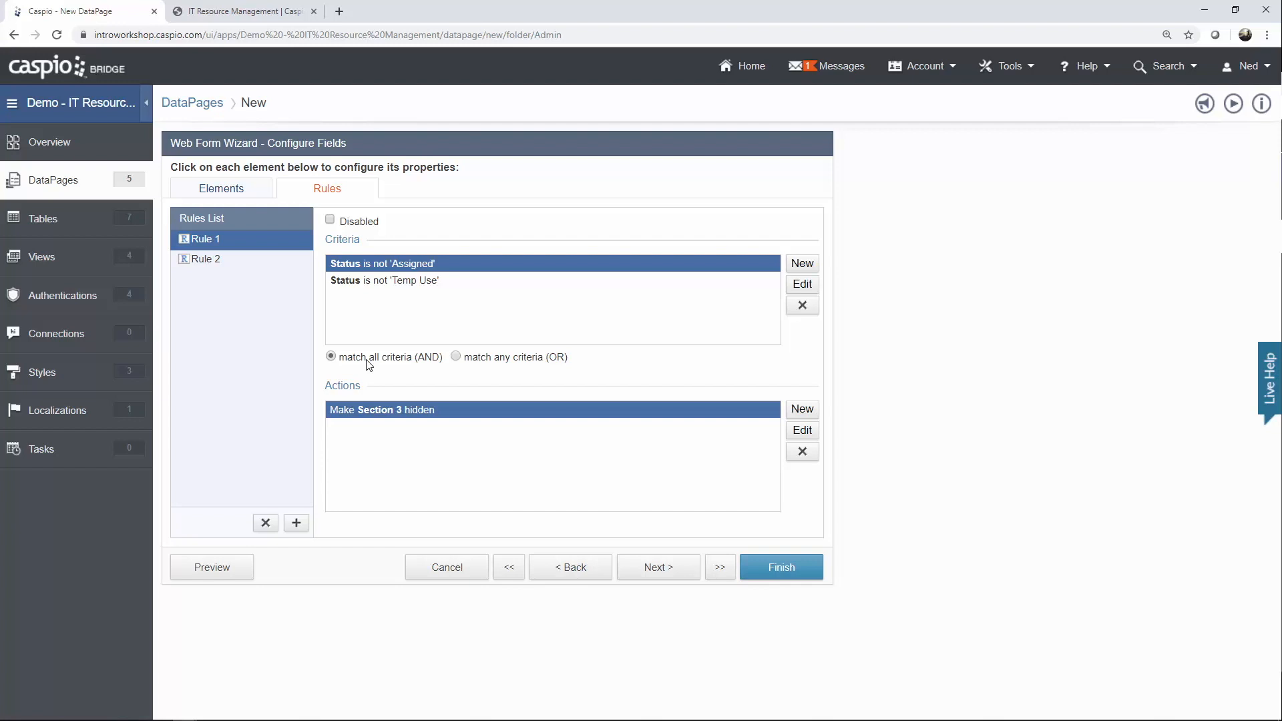
# Save the Add New DataPage, deploy it as Enabled, and copy its embed code.
pyautogui.click(793, 574)
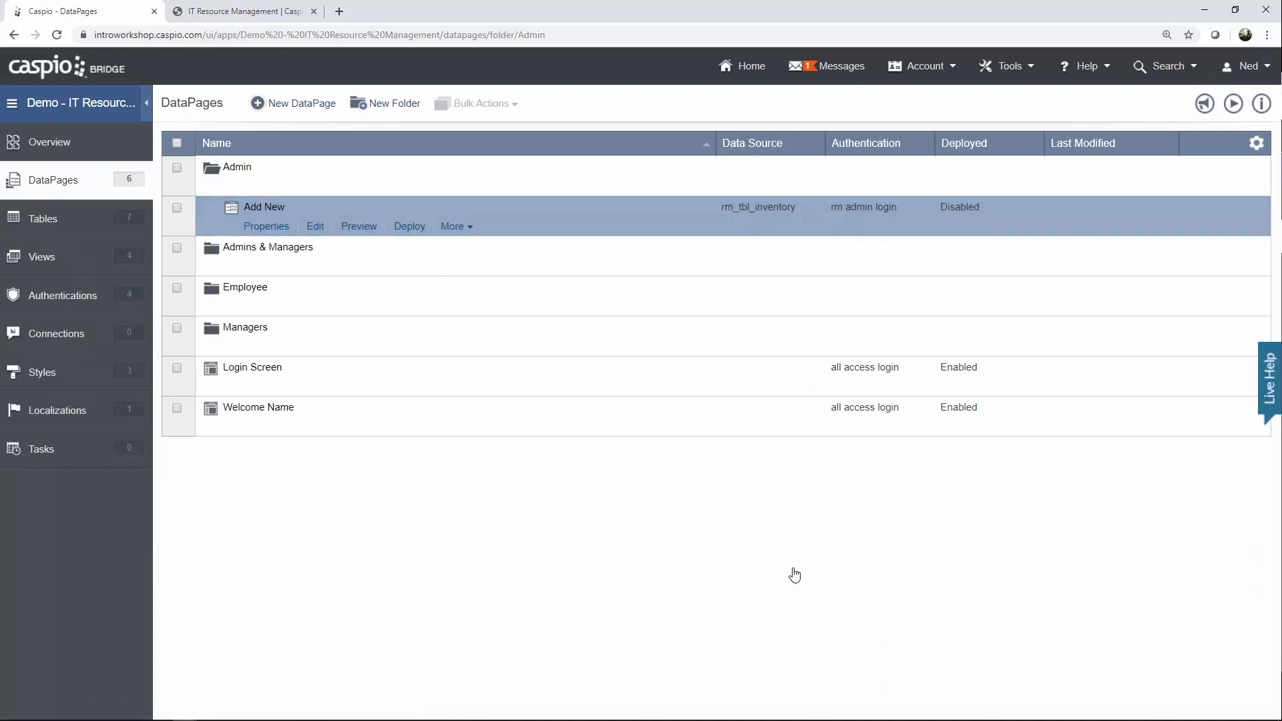
pyautogui.click(409, 226)
pyautogui.click(557, 209)
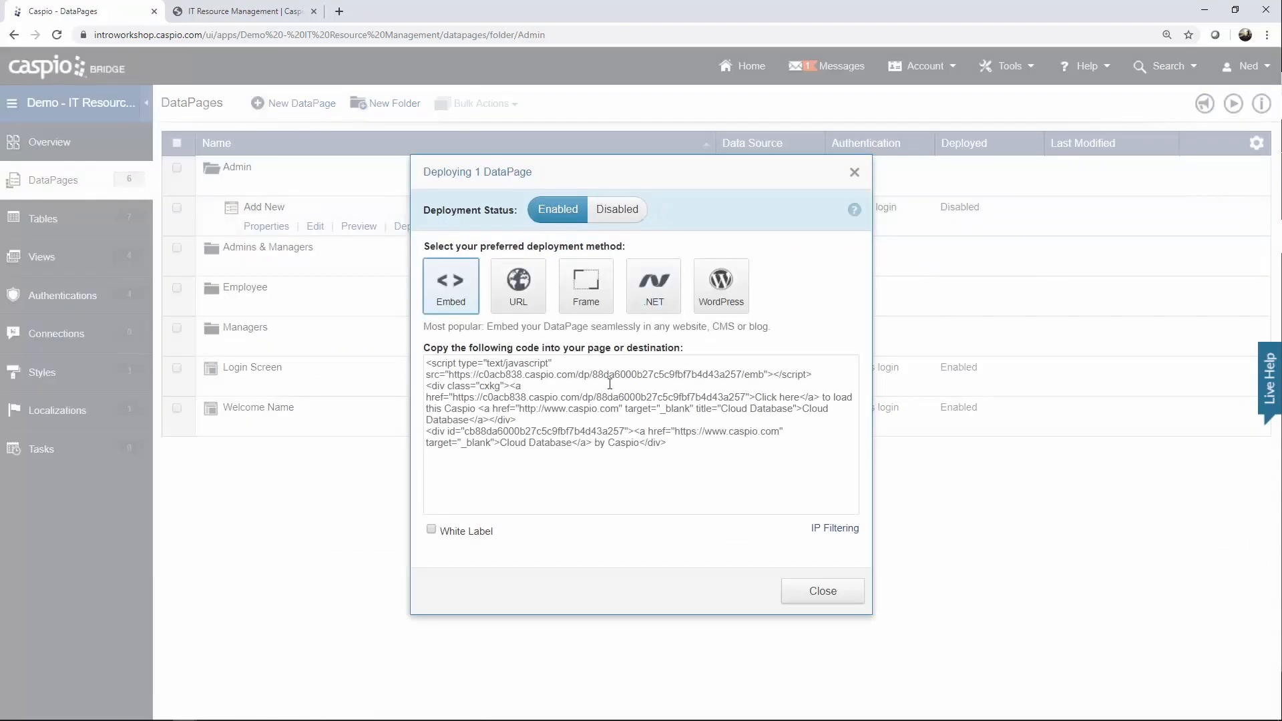
pyautogui.click(578, 404)
pyautogui.rightClick(578, 404)
pyautogui.click(603, 412)
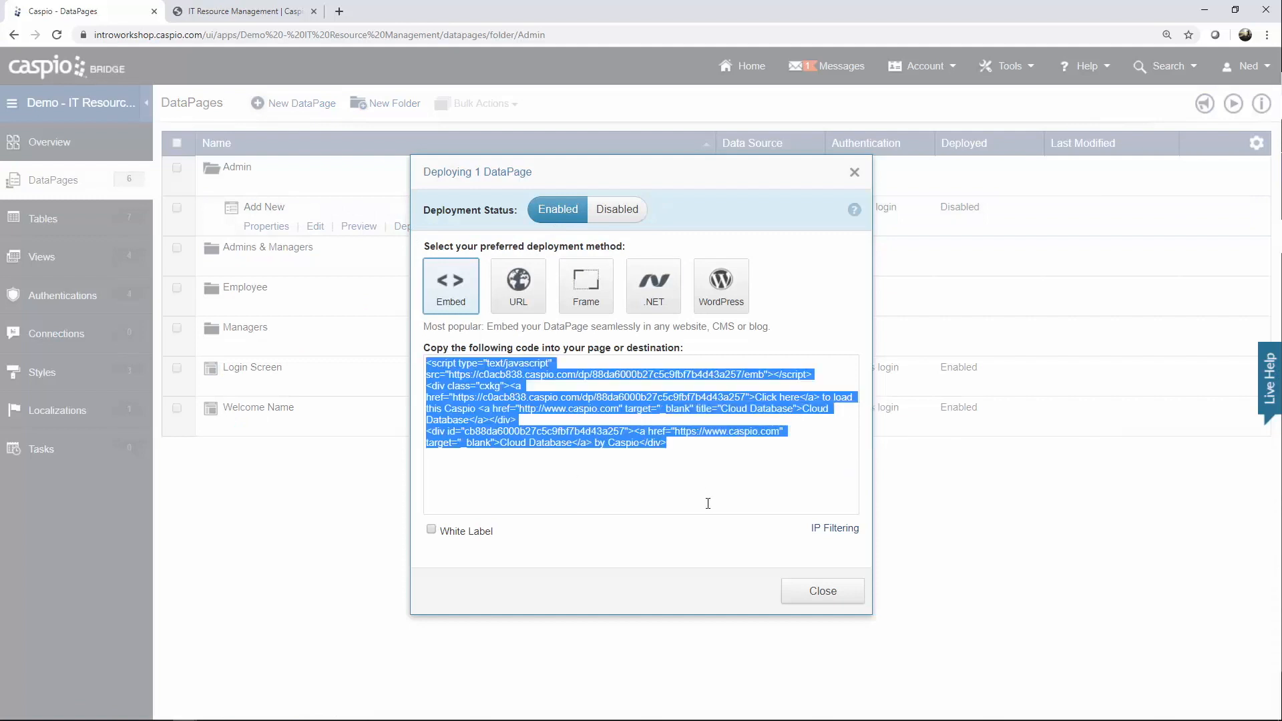
pyautogui.click(791, 587)
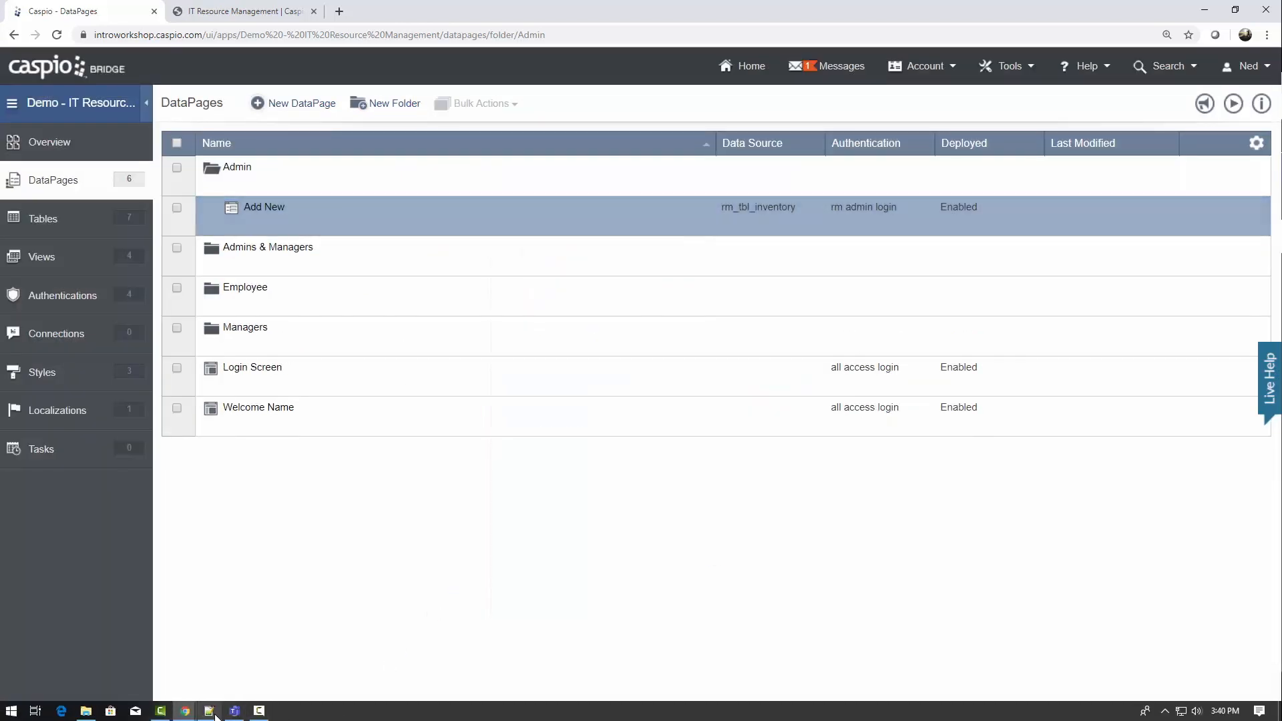
pyautogui.click(210, 712)
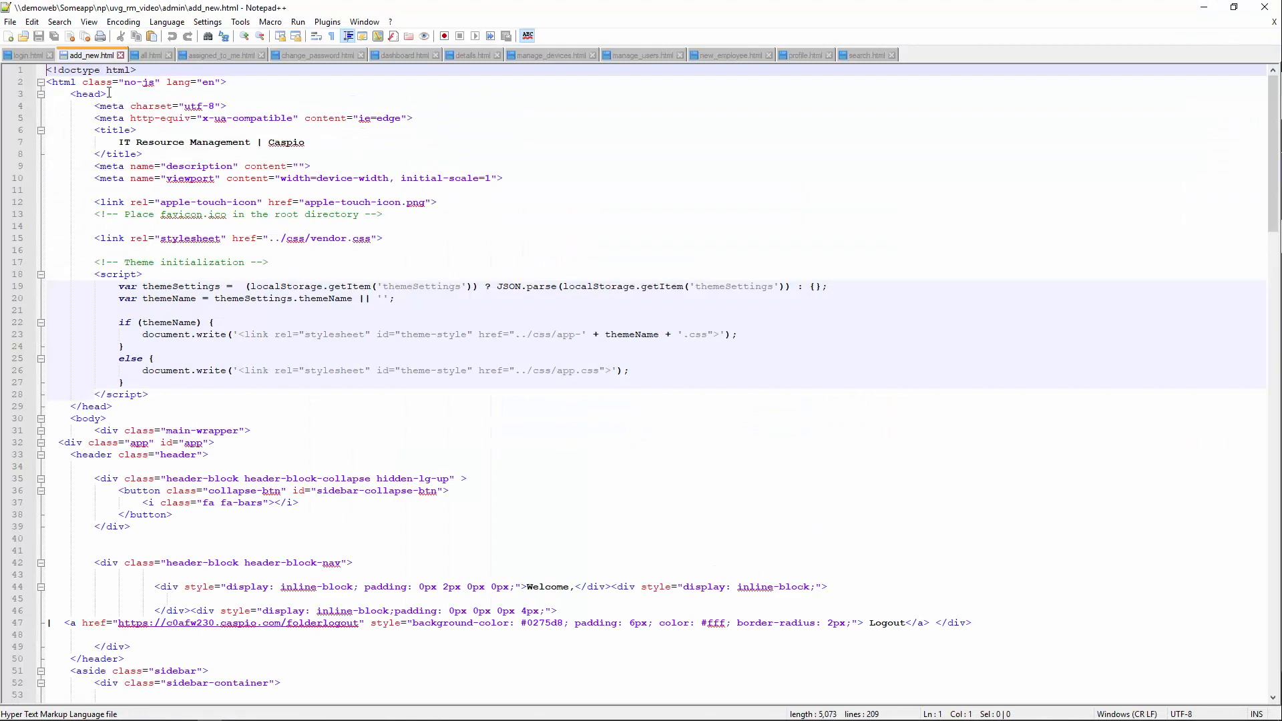
# Paste the embed code on the empty line after 169 in add_new.html and save.
pyautogui.scroll(-5, 429, 330)
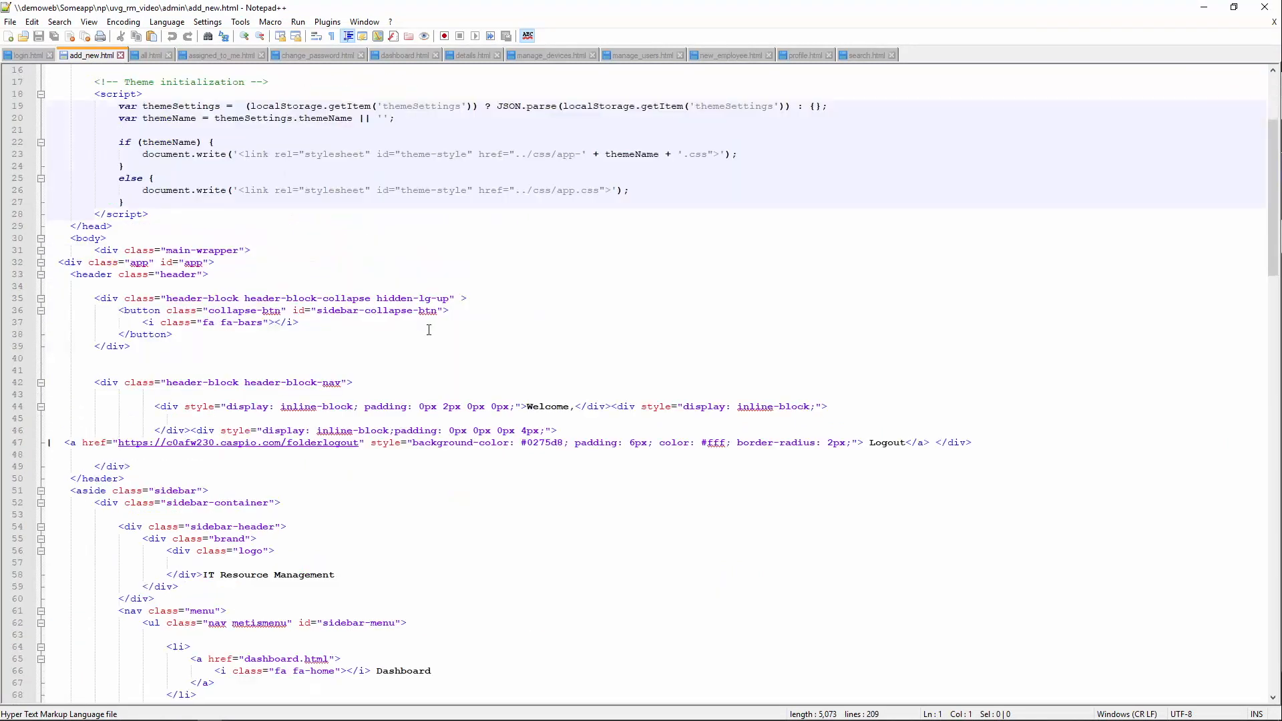
pyautogui.scroll(-20, 429, 330)
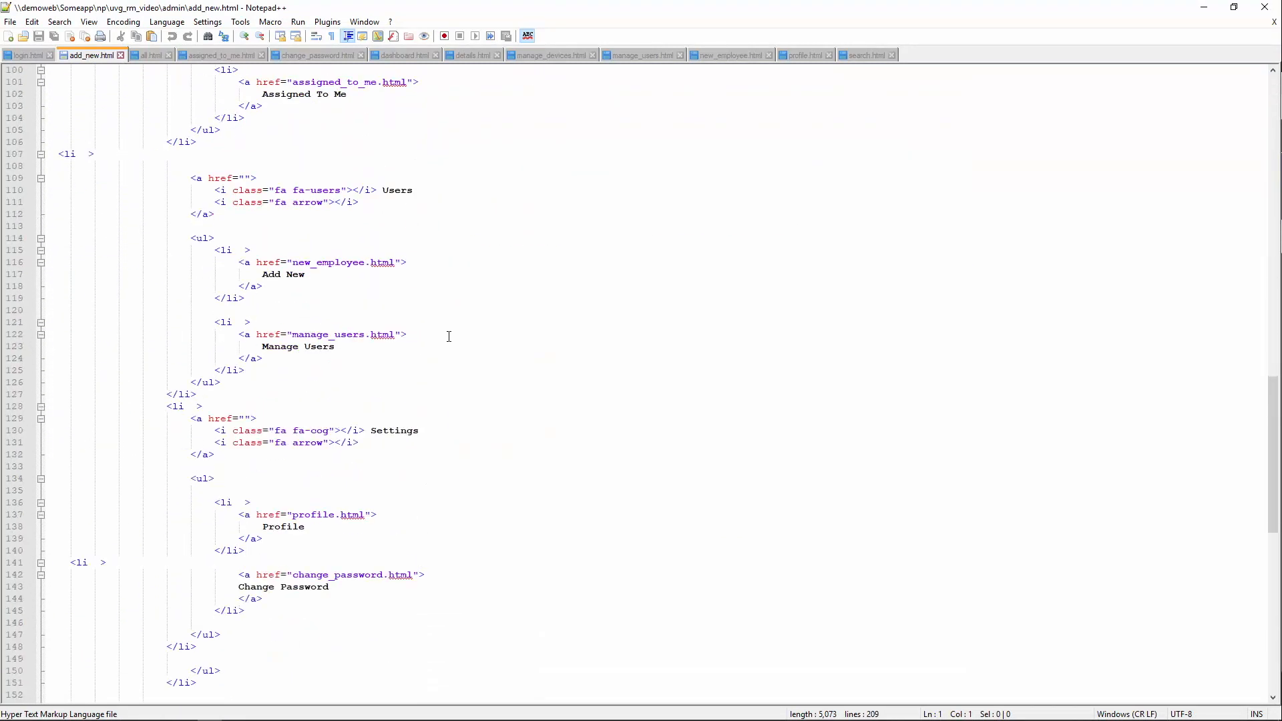
pyautogui.scroll(-15, 449, 336)
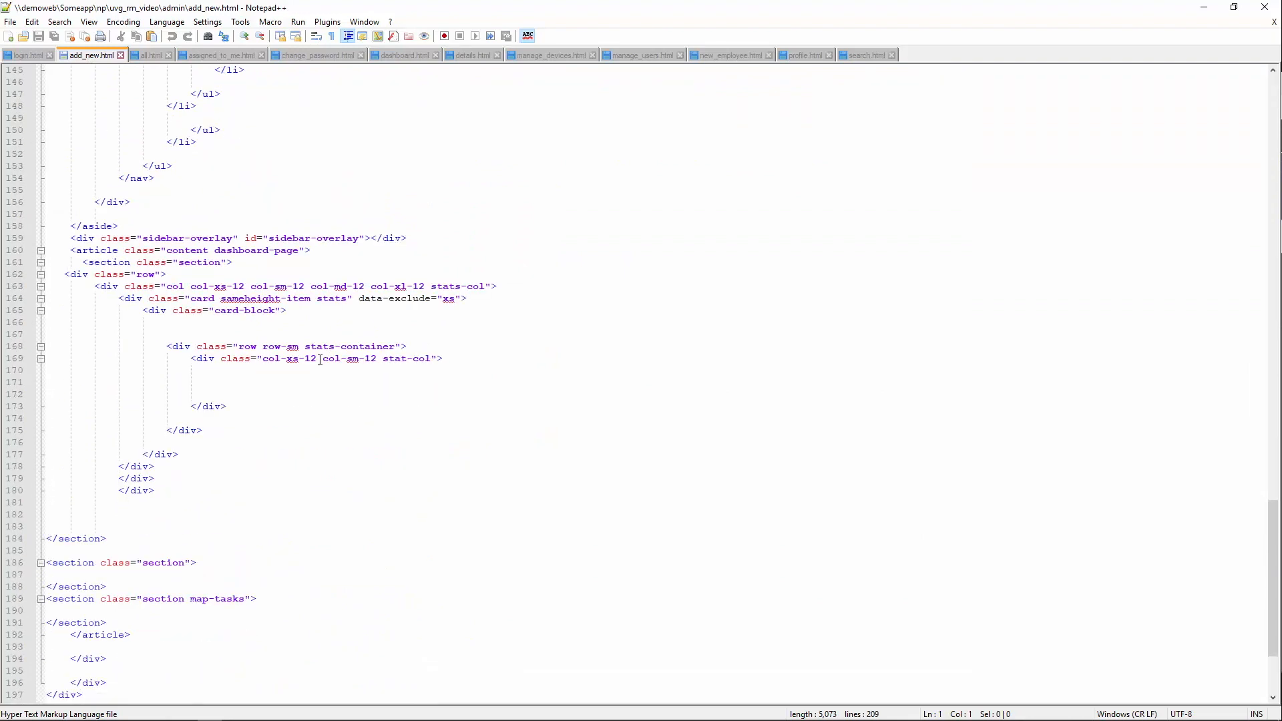
pyautogui.click(263, 394)
pyautogui.click(263, 382)
pyautogui.hotkey('ctrl', 'v')
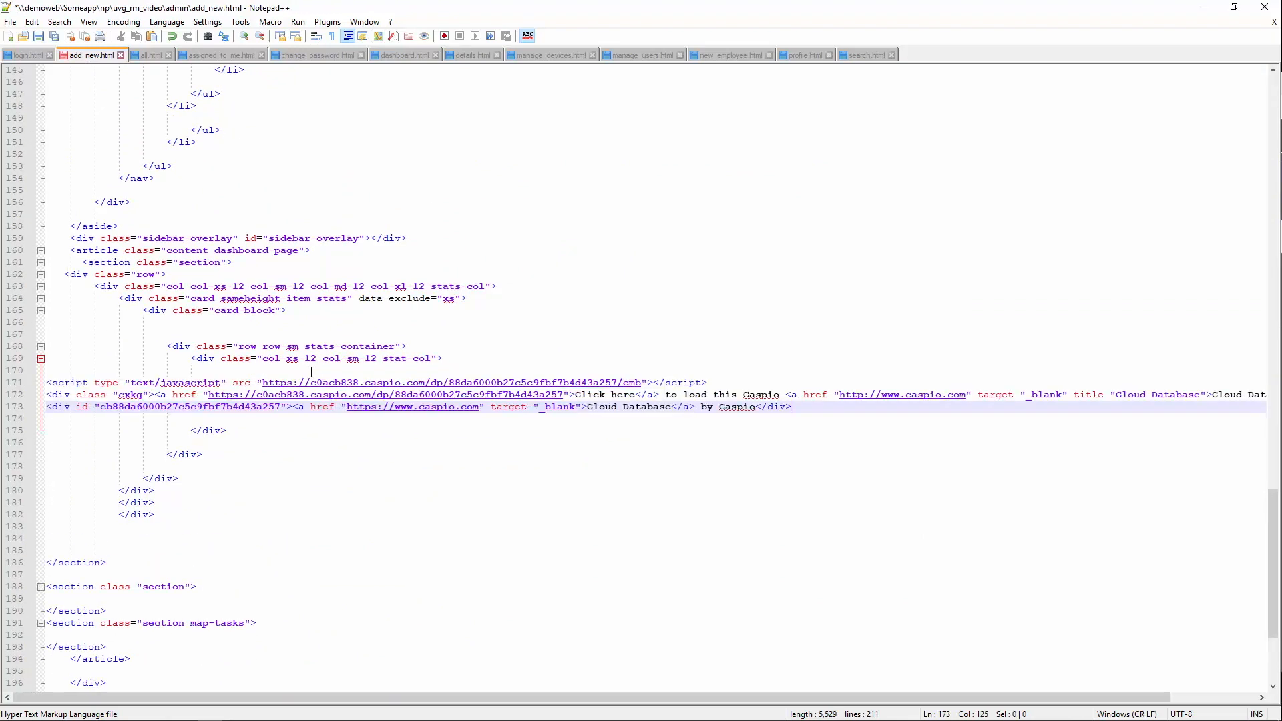
pyautogui.hotkey('ctrl', 's')
pyautogui.click(1204, 8)
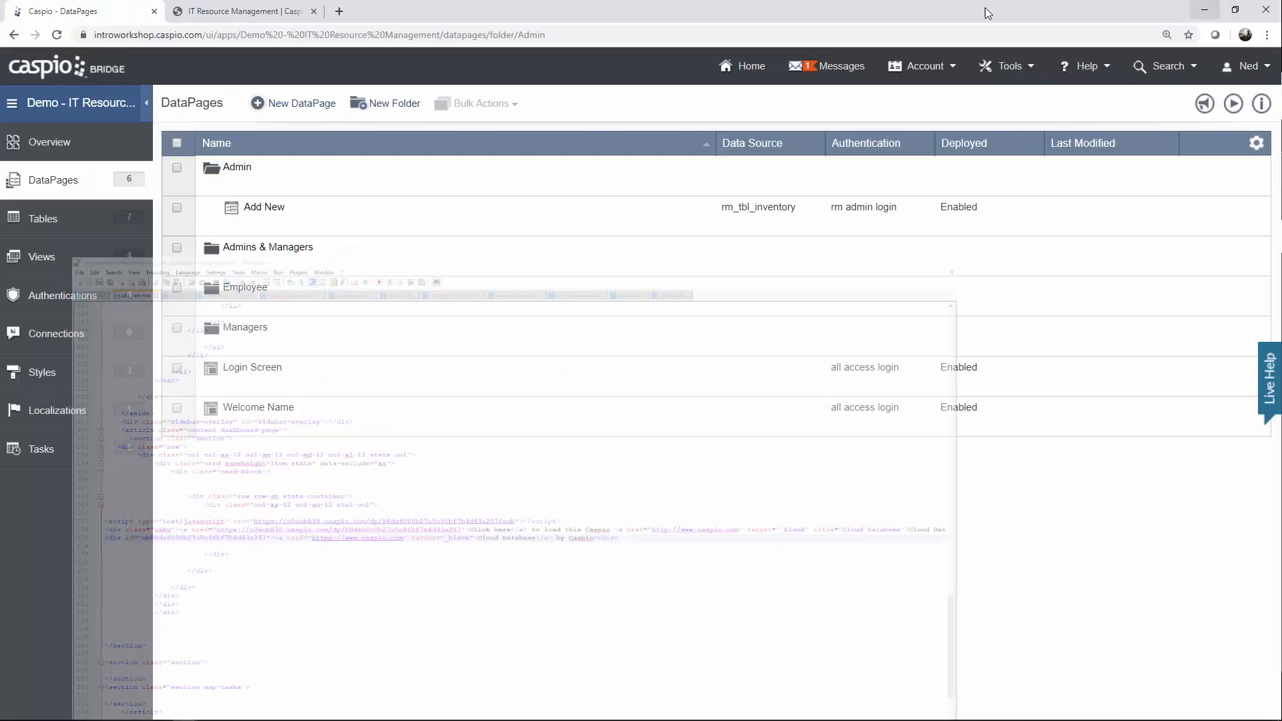
# Log in to the IT Resource Management app with the saved admin credentials.
pyautogui.click(243, 11)
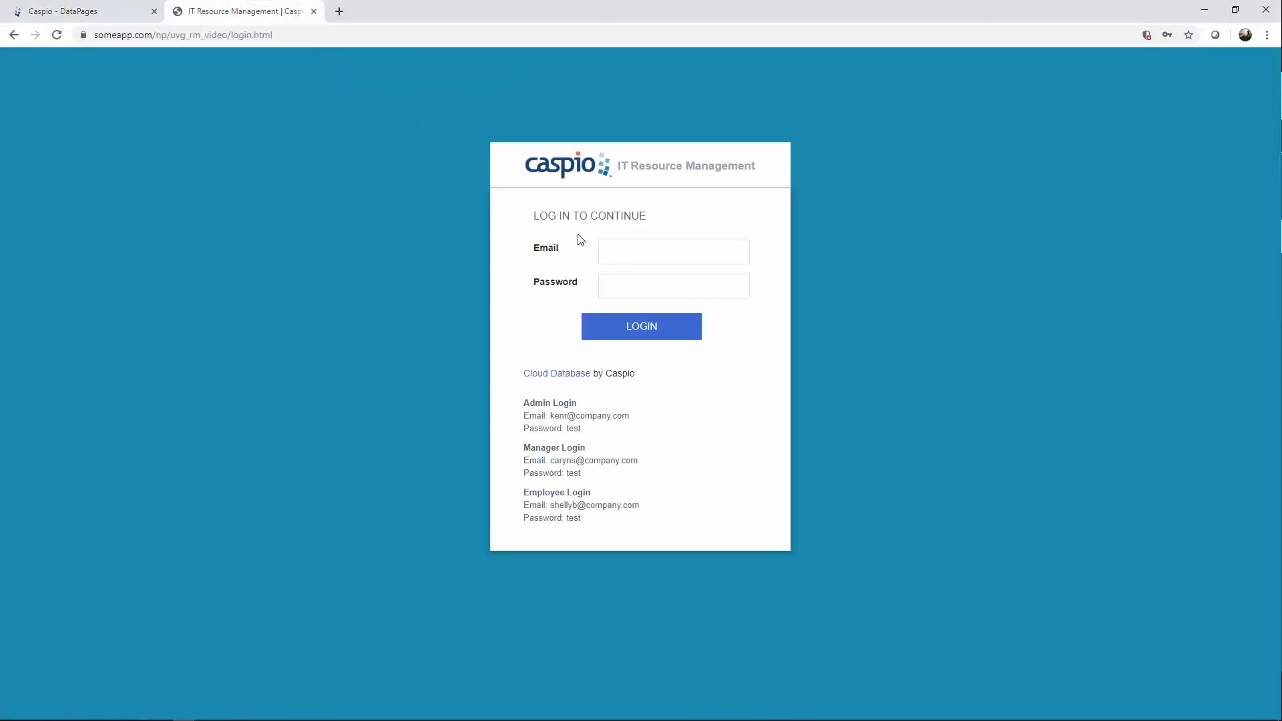
pyautogui.click(625, 254)
pyautogui.write('kenr')
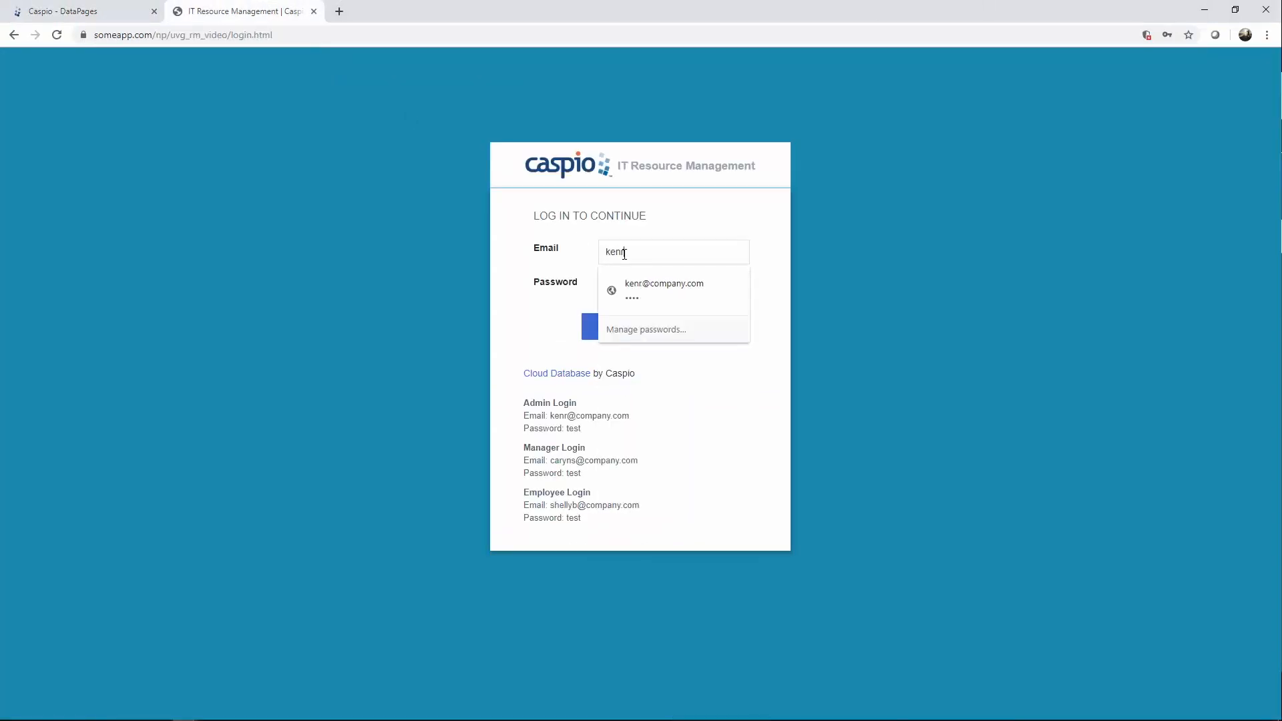
pyautogui.click(646, 283)
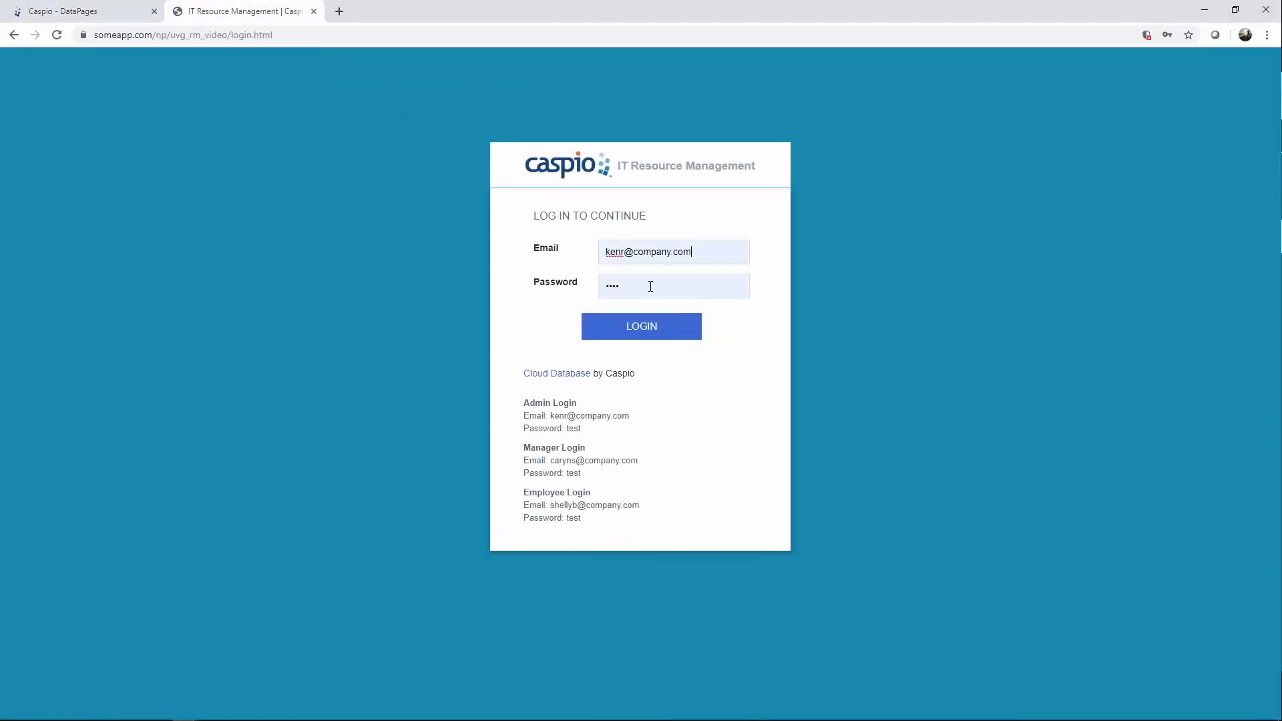
pyautogui.click(644, 332)
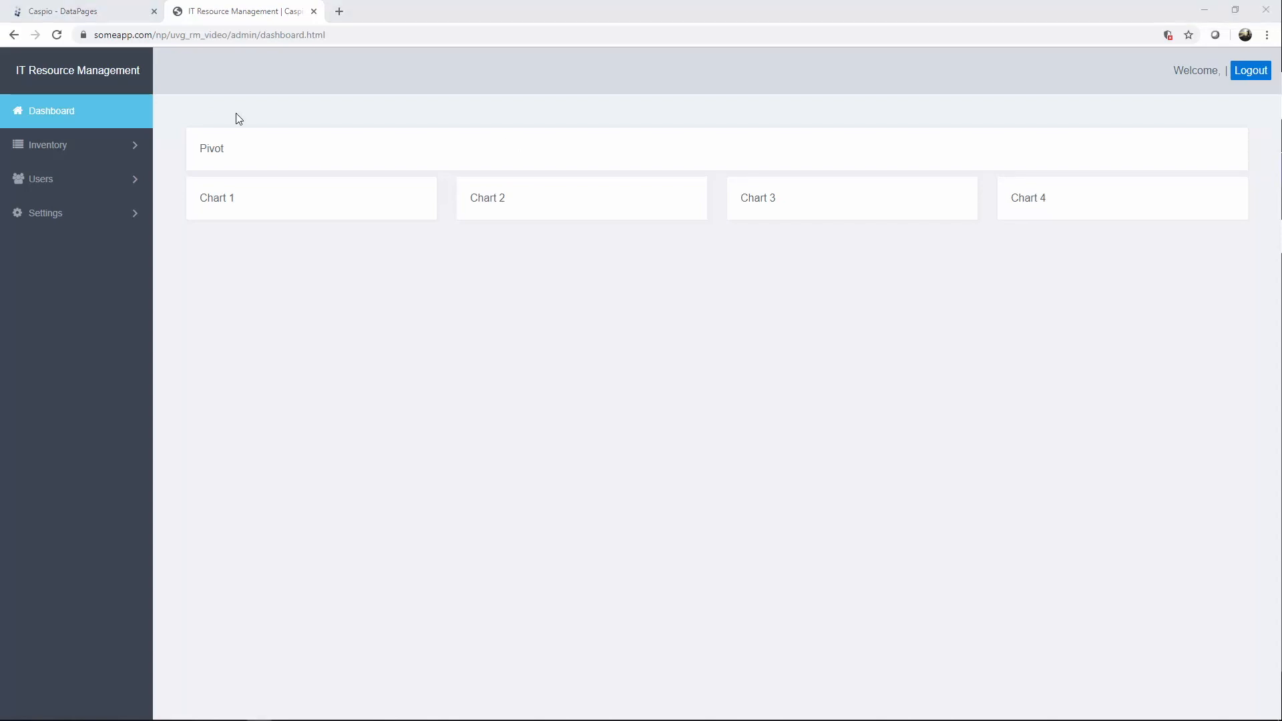
pyautogui.click(109, 14)
# Review the all access login's advanced settings, then cancel without saving.
pyautogui.click(90, 292)
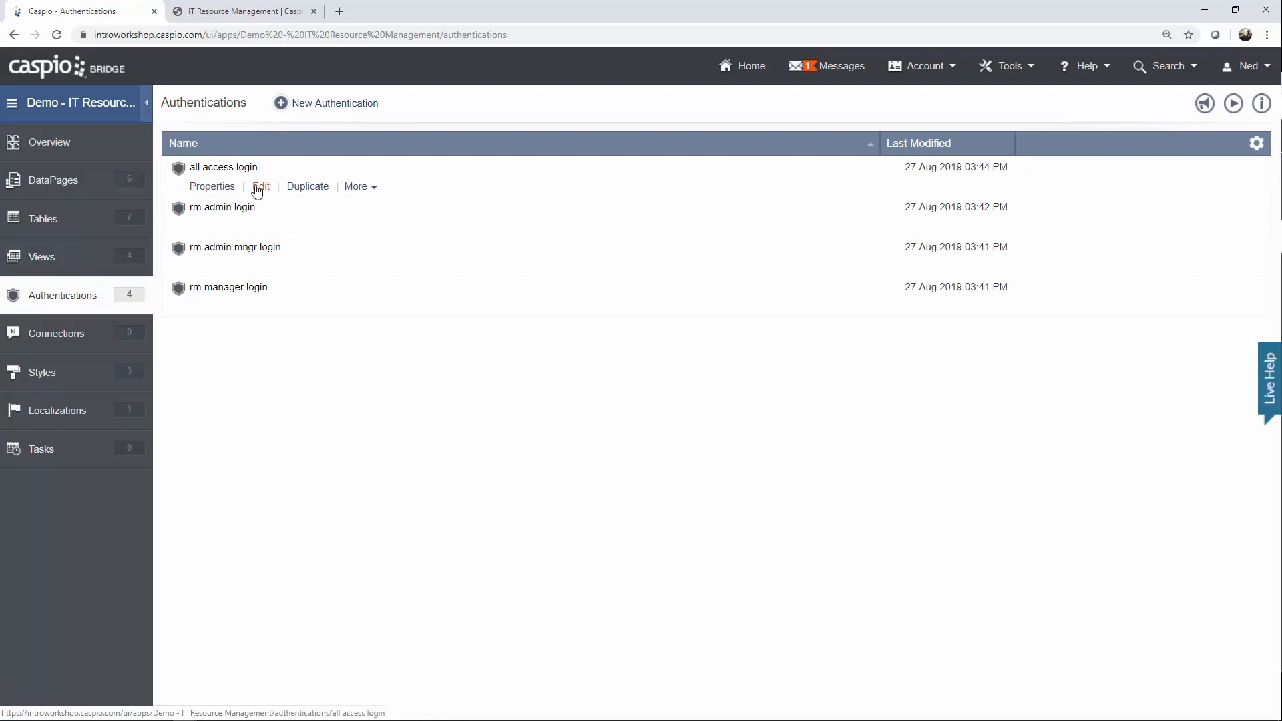
pyautogui.click(259, 188)
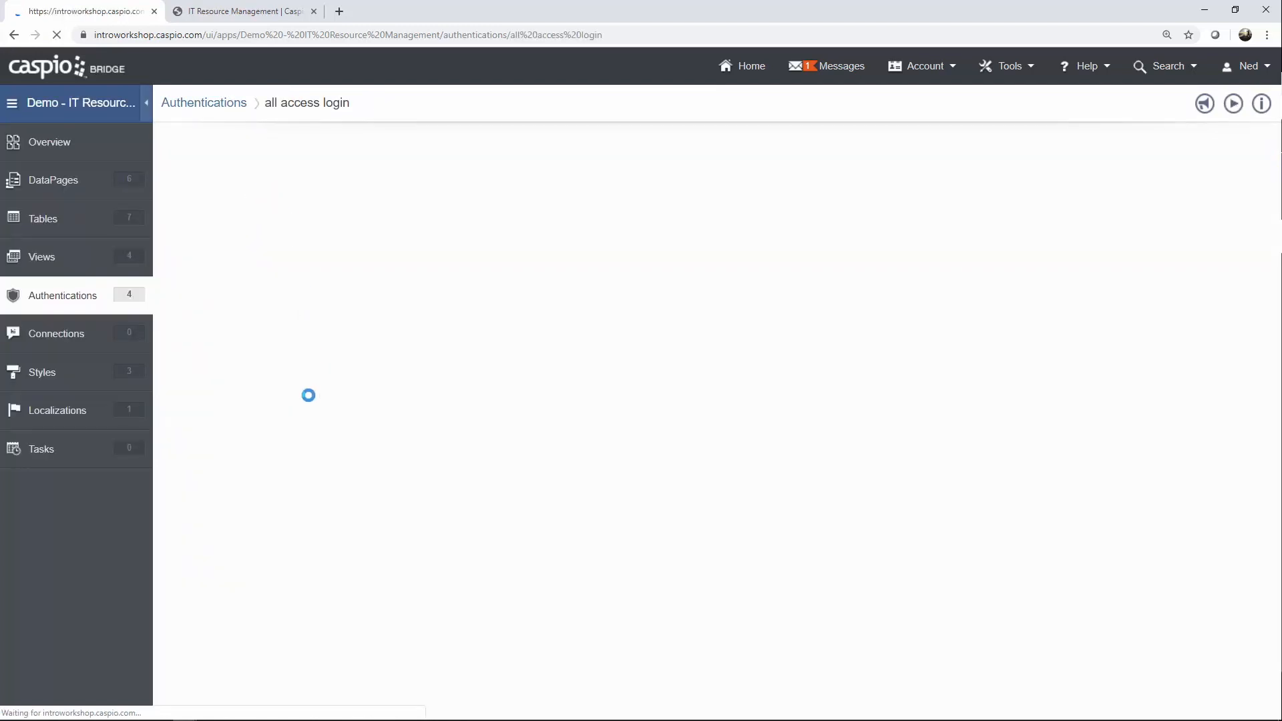
pyautogui.click(776, 382)
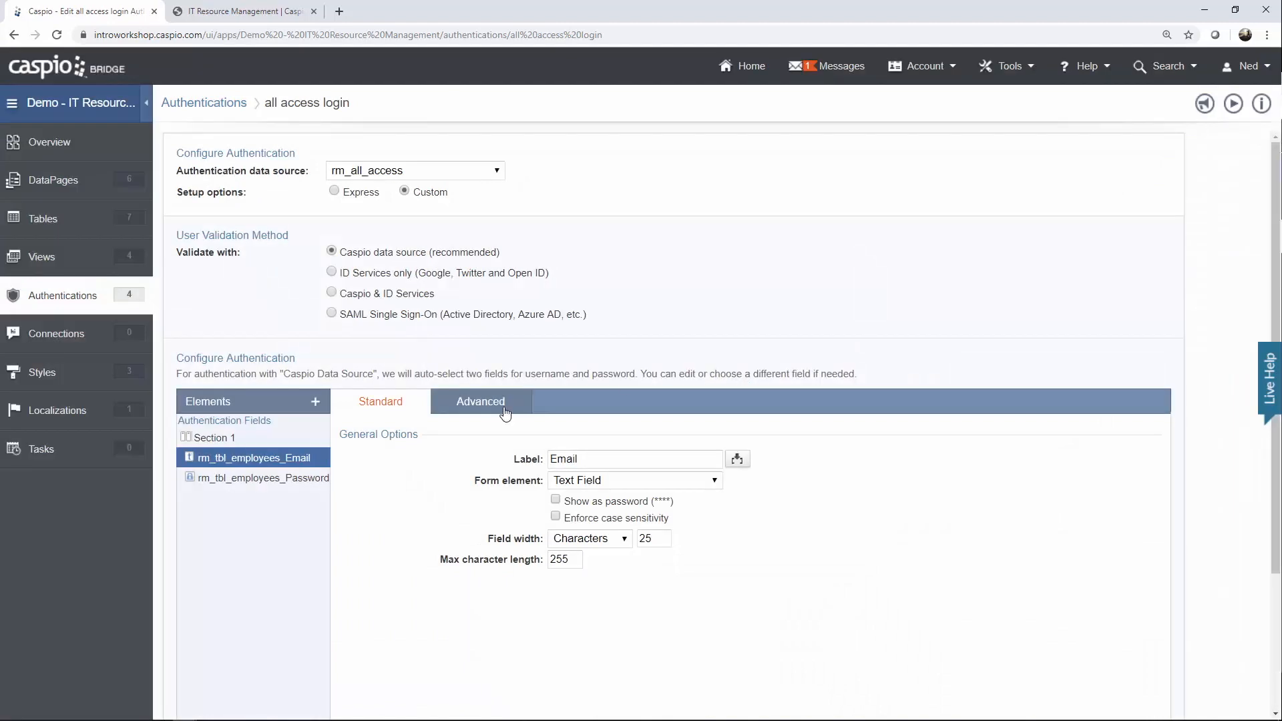
pyautogui.scroll(-1, 475, 436)
pyautogui.scroll(-2, 474, 436)
pyautogui.click(237, 656)
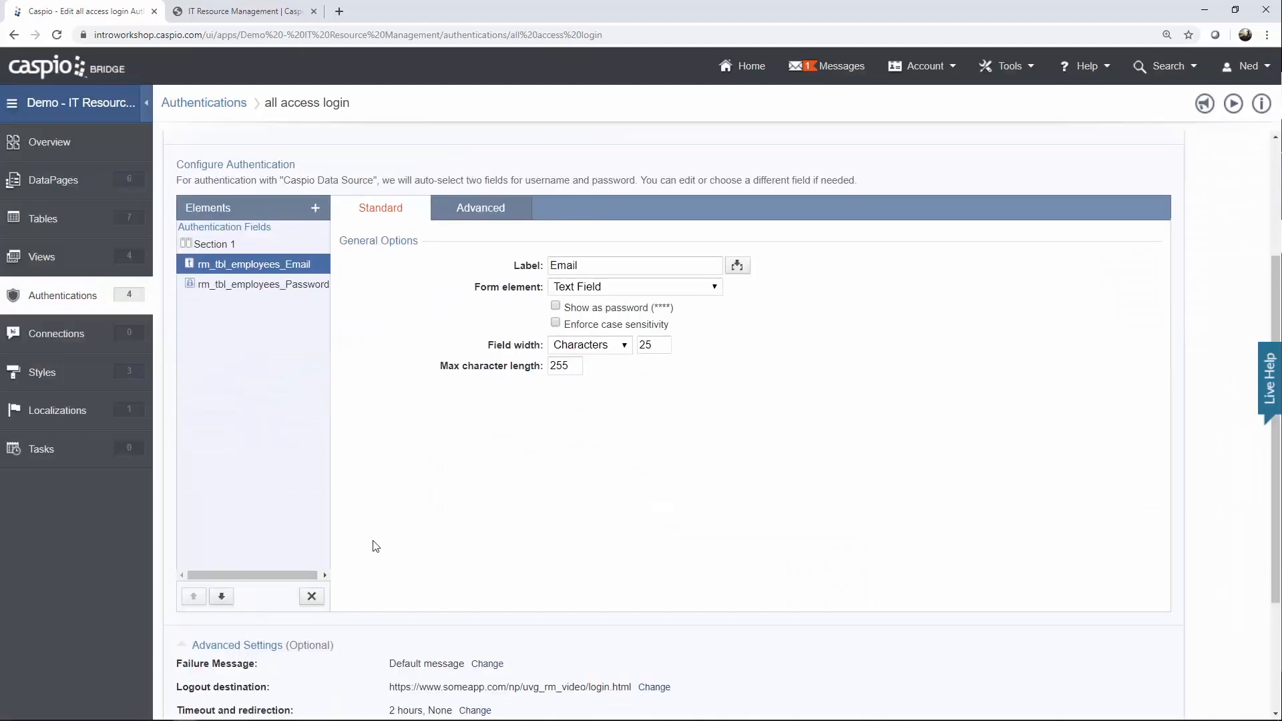
pyautogui.scroll(-3, 374, 553)
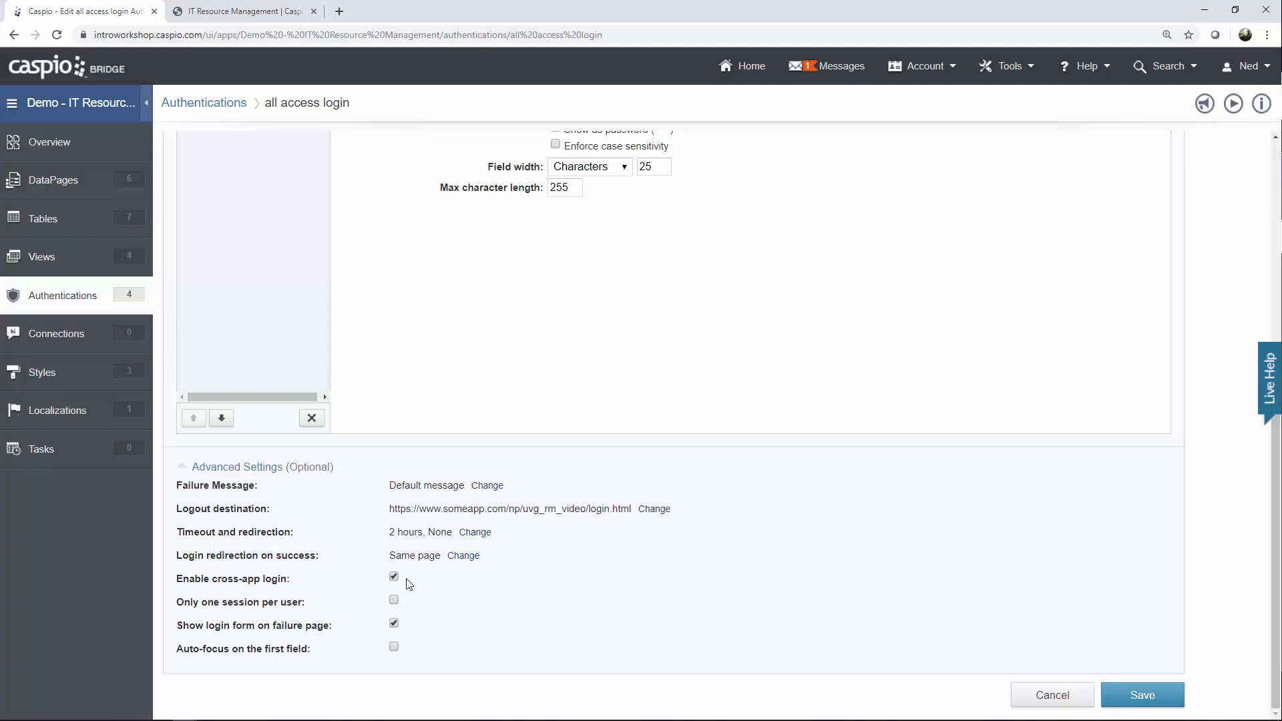
pyautogui.click(1045, 692)
pyautogui.click(720, 368)
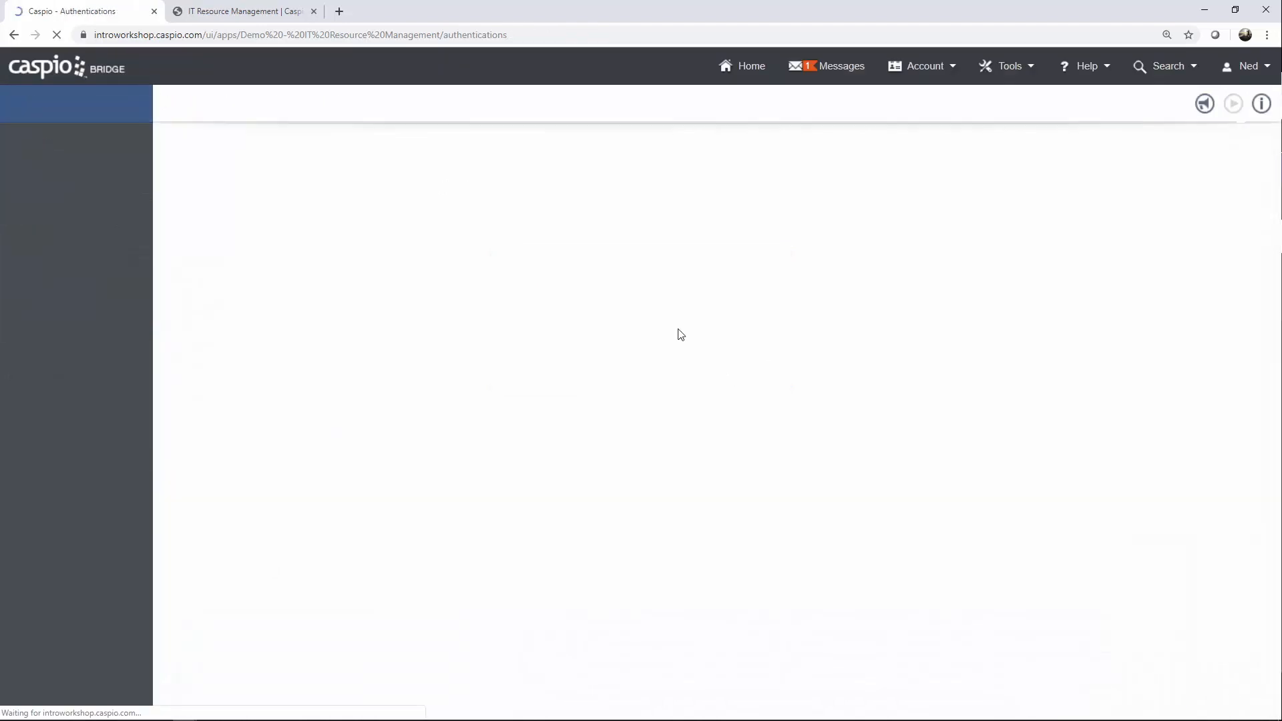
# Open the app's Inventory Add New form and try Status Defective, then Assigned with Manila - PH.
pyautogui.click(248, 11)
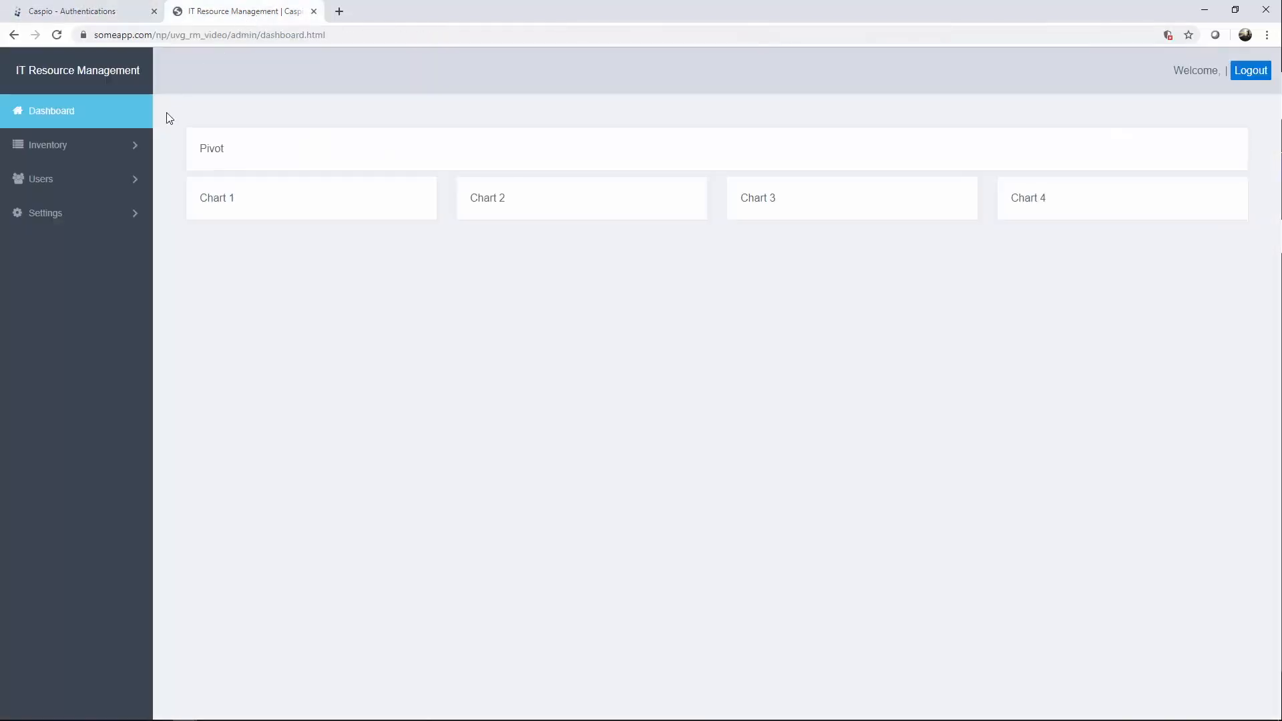
pyautogui.click(118, 155)
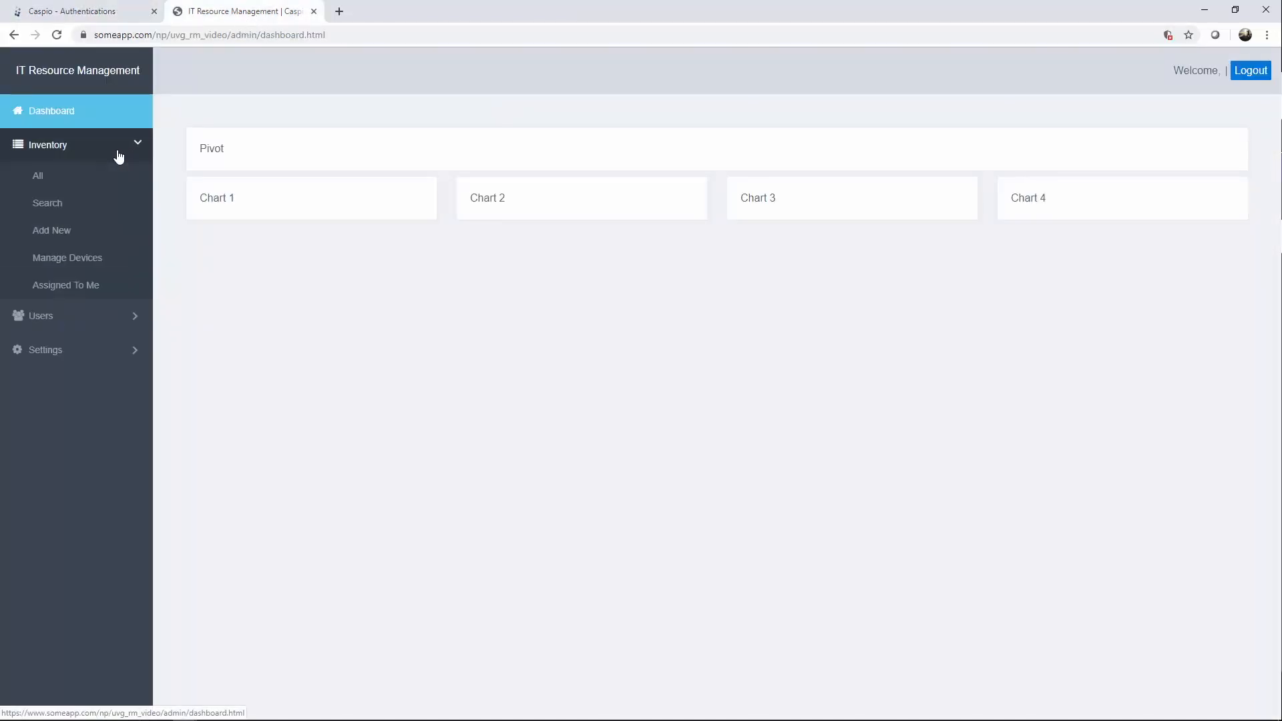
pyautogui.click(62, 238)
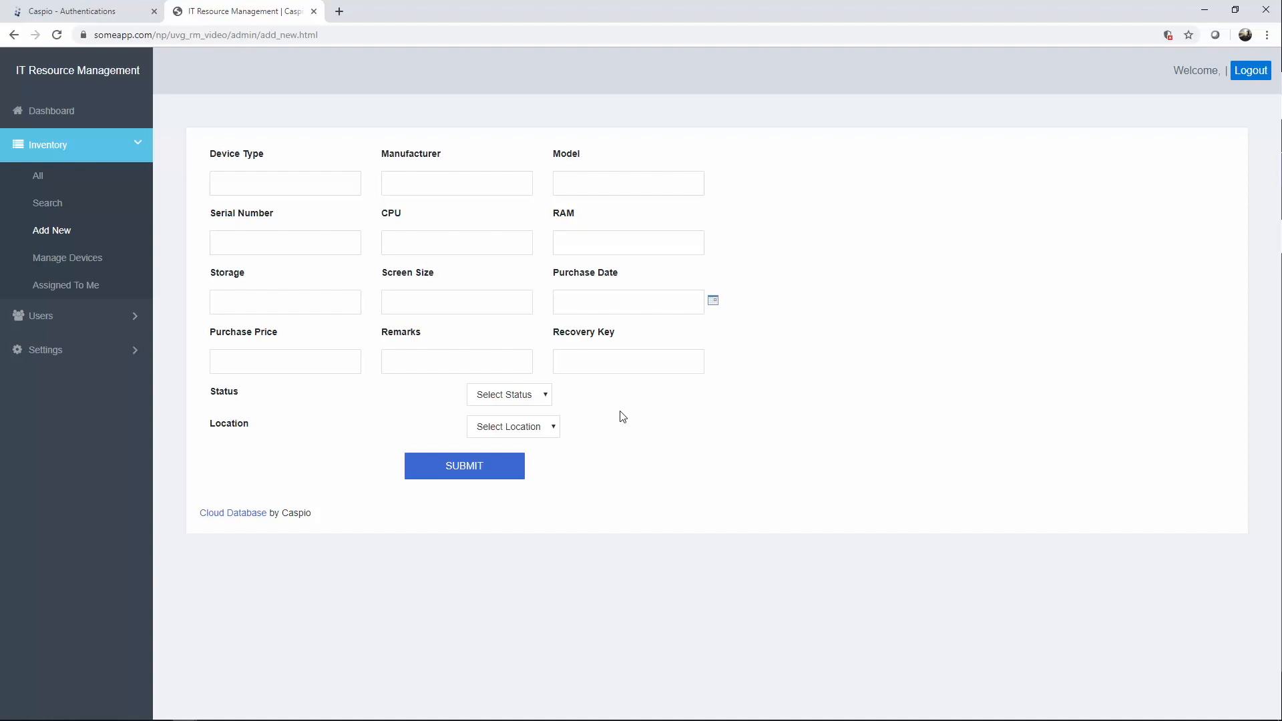
pyautogui.click(535, 396)
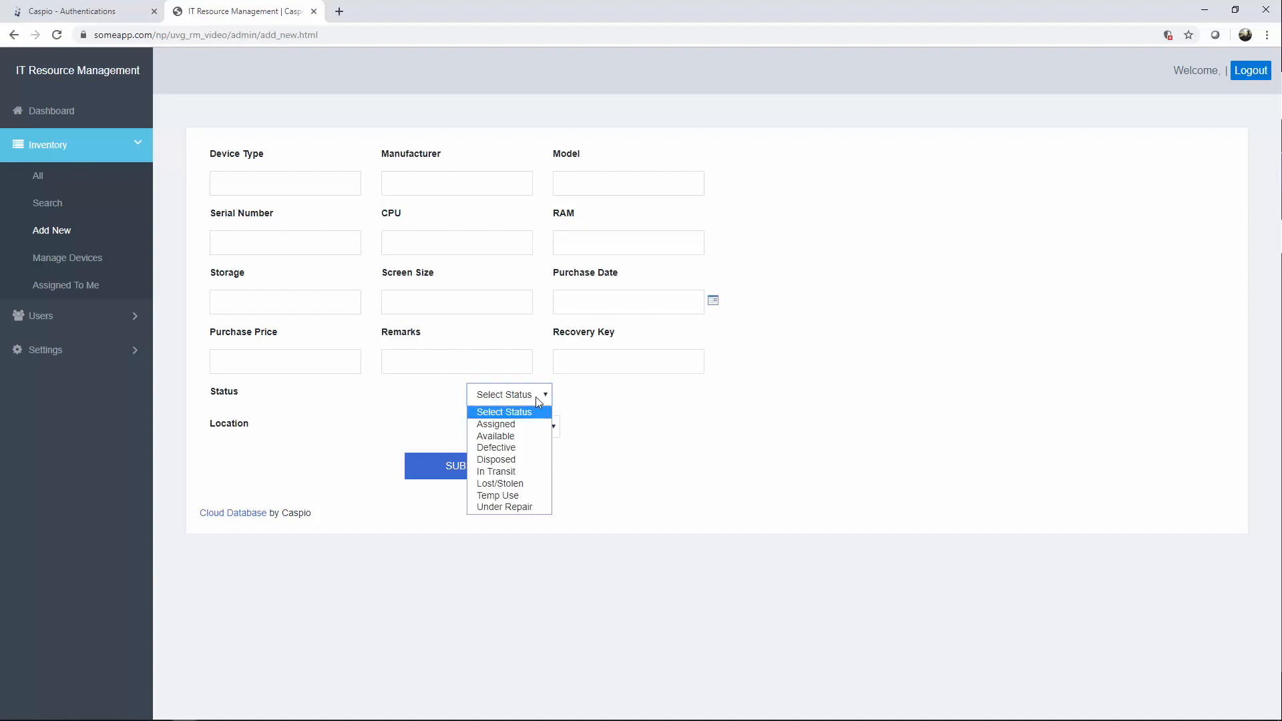
pyautogui.click(496, 447)
pyautogui.click(500, 432)
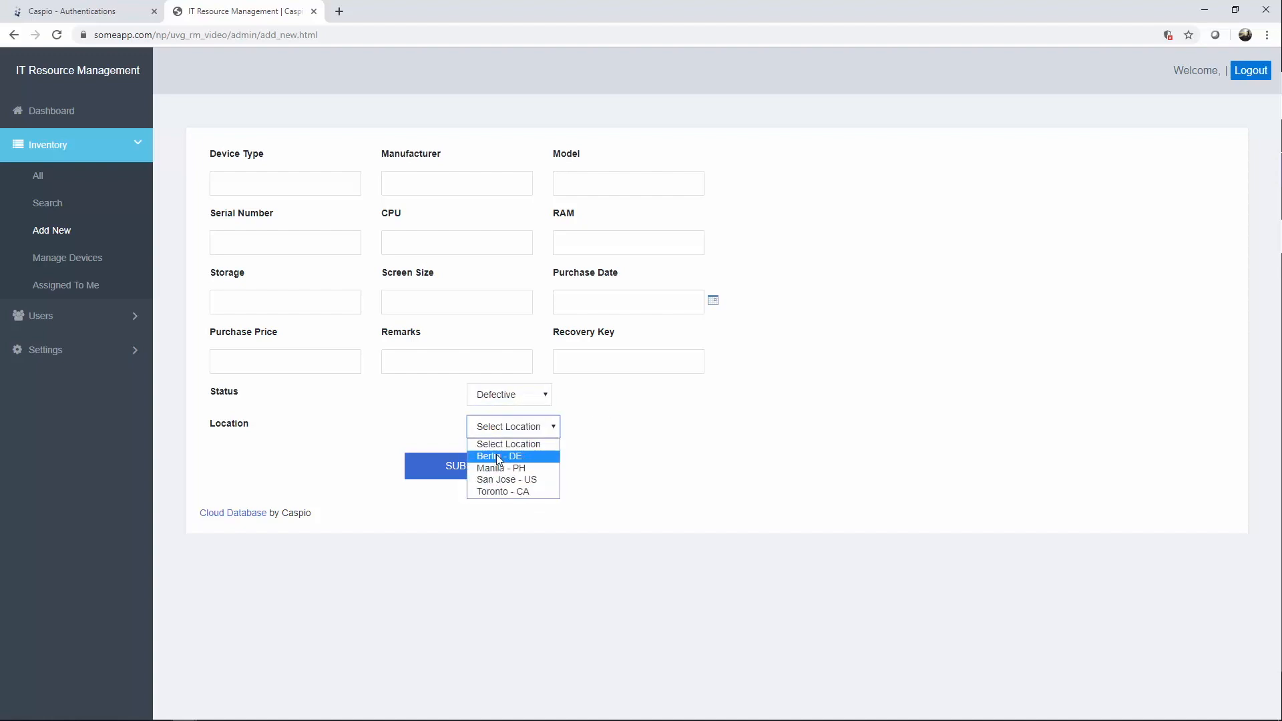
pyautogui.click(610, 458)
pyautogui.click(527, 396)
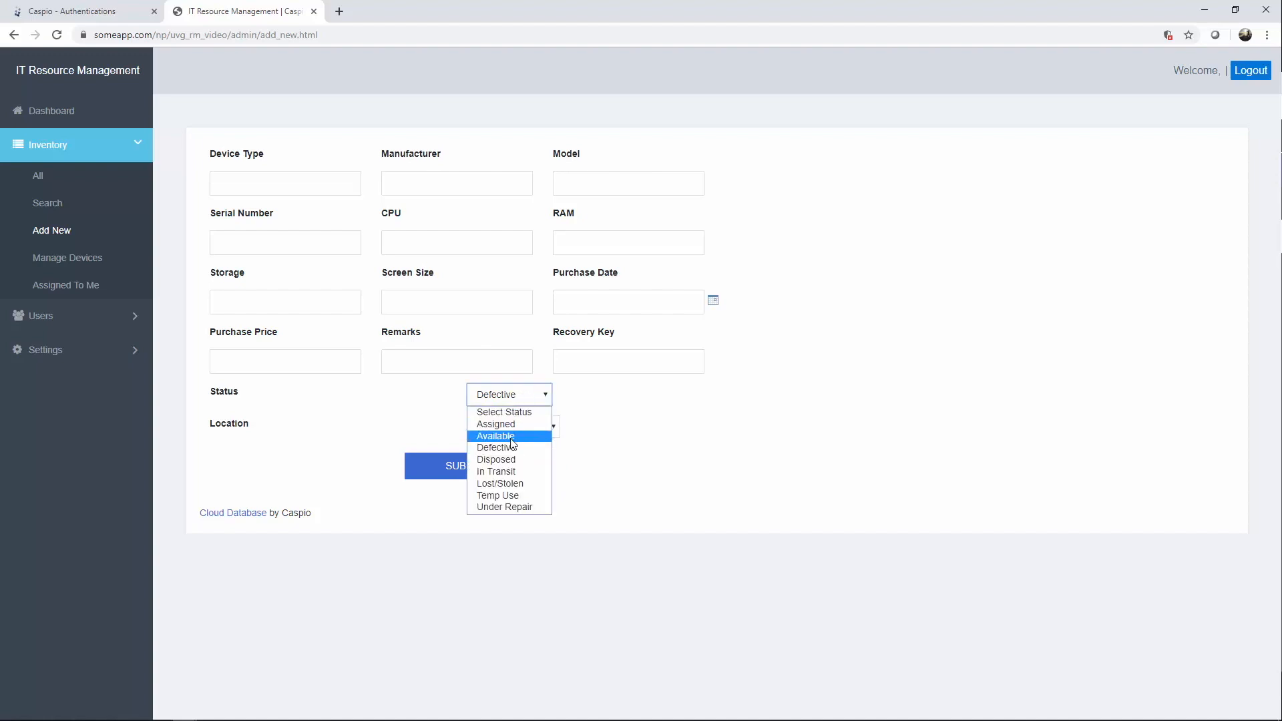
pyautogui.click(511, 424)
pyautogui.click(513, 432)
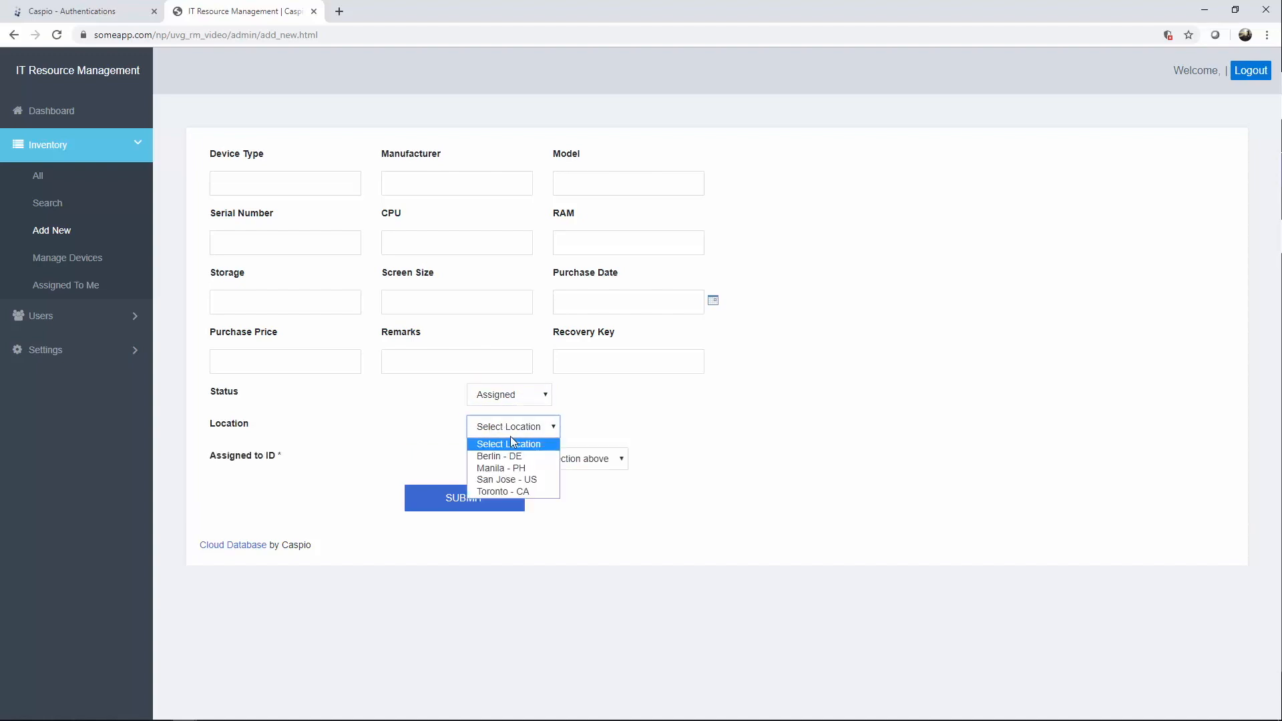
pyautogui.click(526, 466)
# Check the assignee choices for Manila - PH, then for Location Toronto - CA.
pyautogui.click(528, 464)
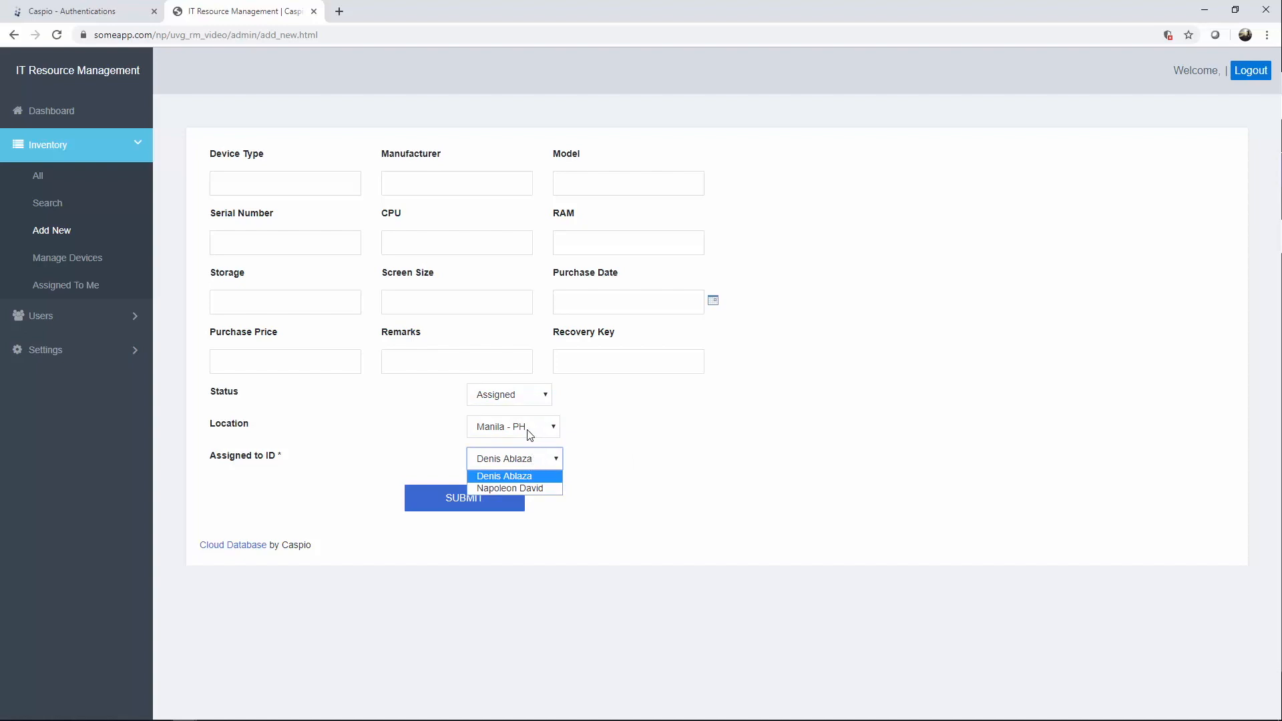
pyautogui.click(527, 432)
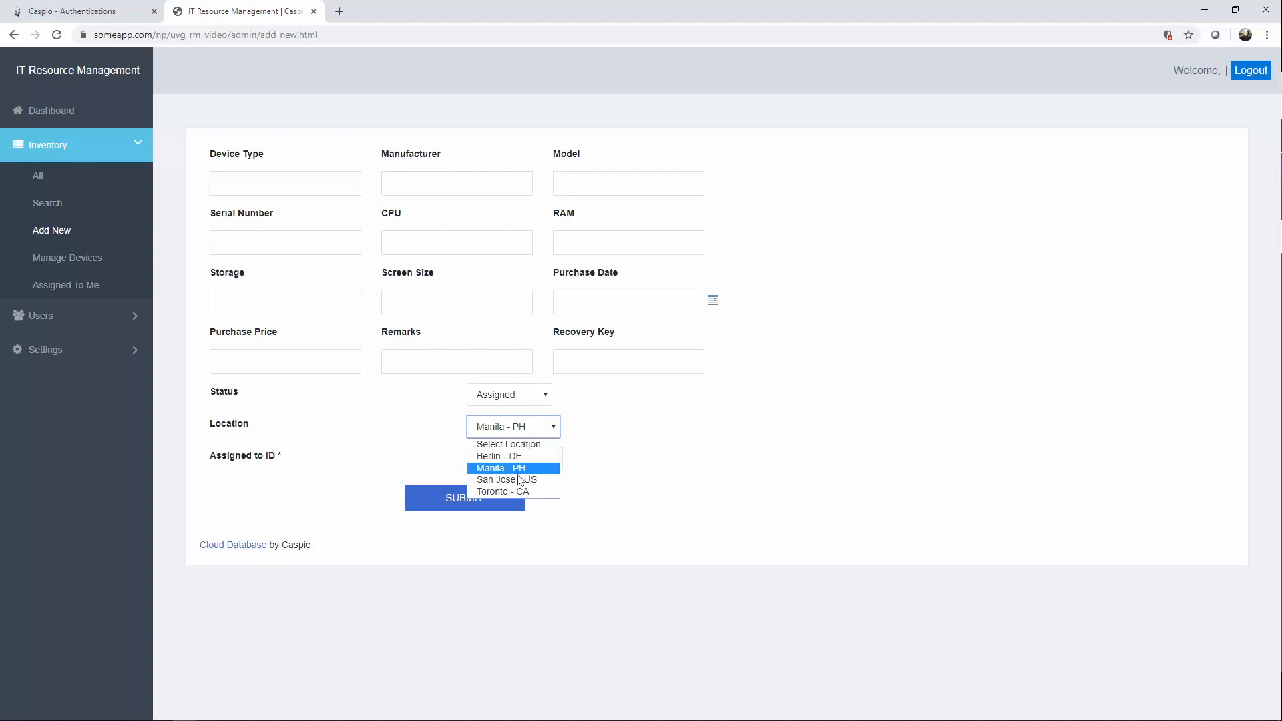
pyautogui.click(514, 486)
pyautogui.click(520, 458)
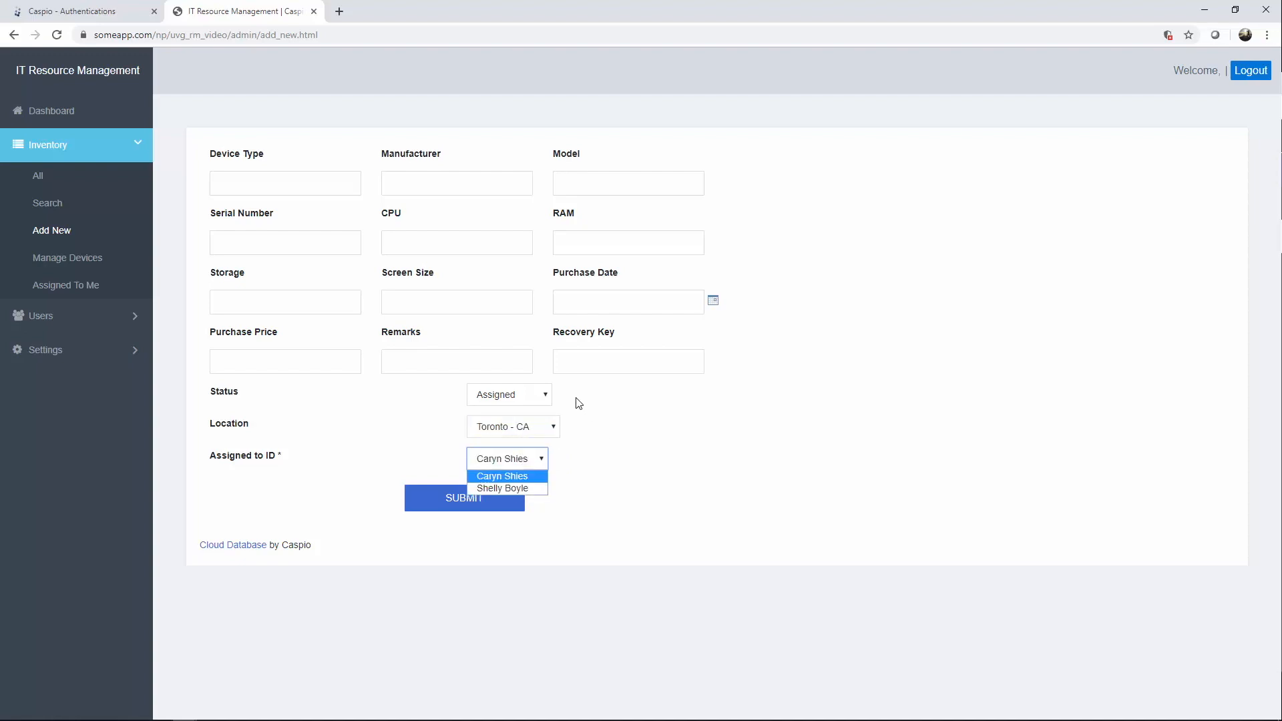
pyautogui.click(548, 396)
# Set Status to Temp Use keeping Toronto - CA, then return to Caspio's DataPages list.
pyautogui.click(548, 397)
pyautogui.click(527, 495)
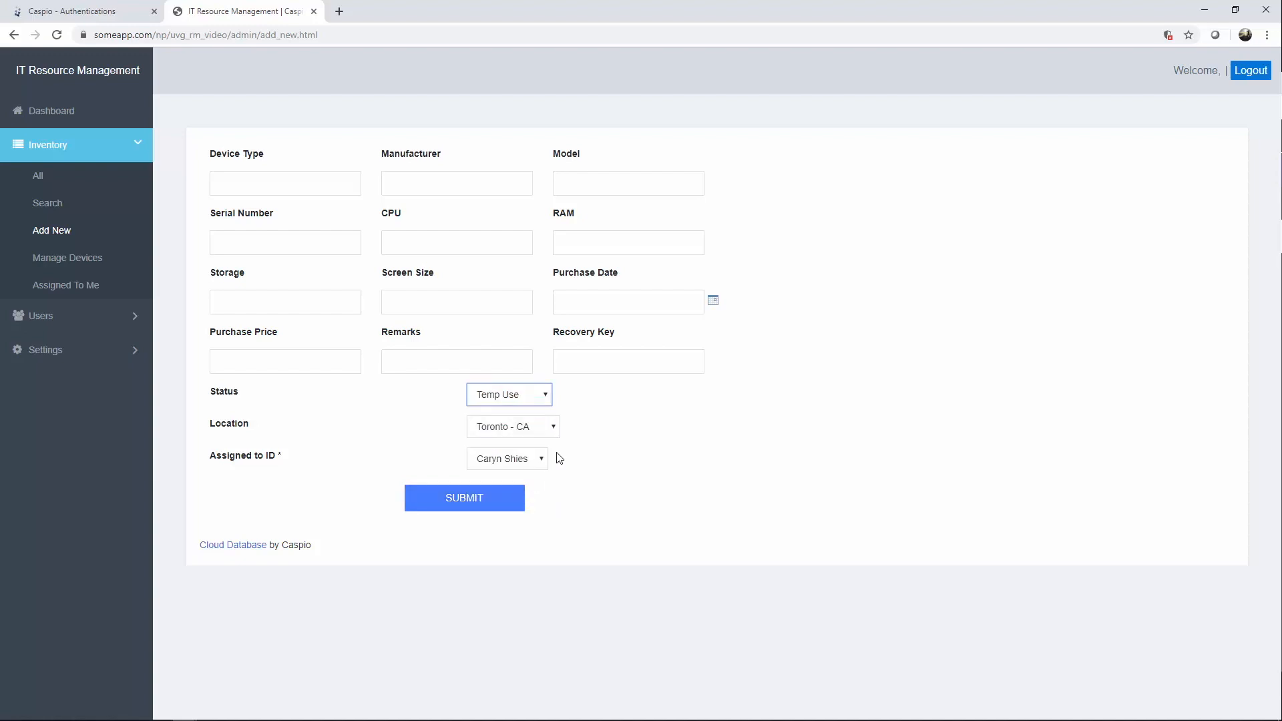
pyautogui.click(542, 434)
pyautogui.click(542, 434)
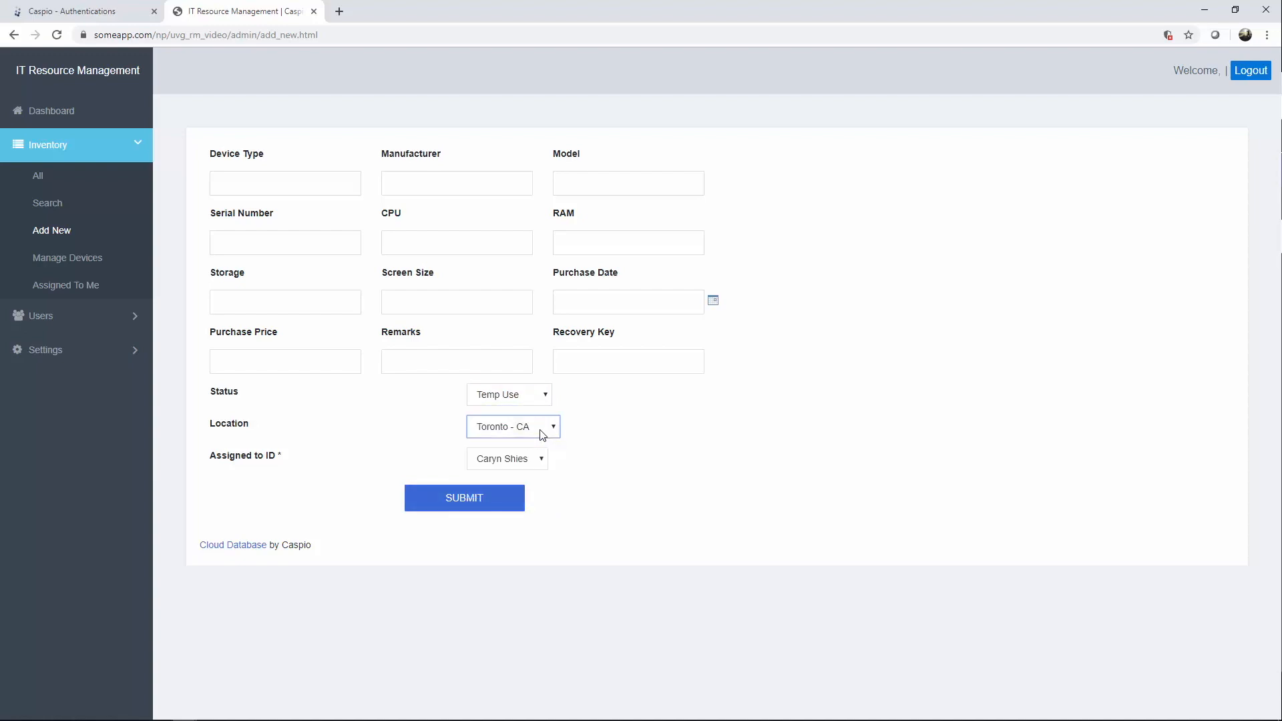
pyautogui.click(534, 458)
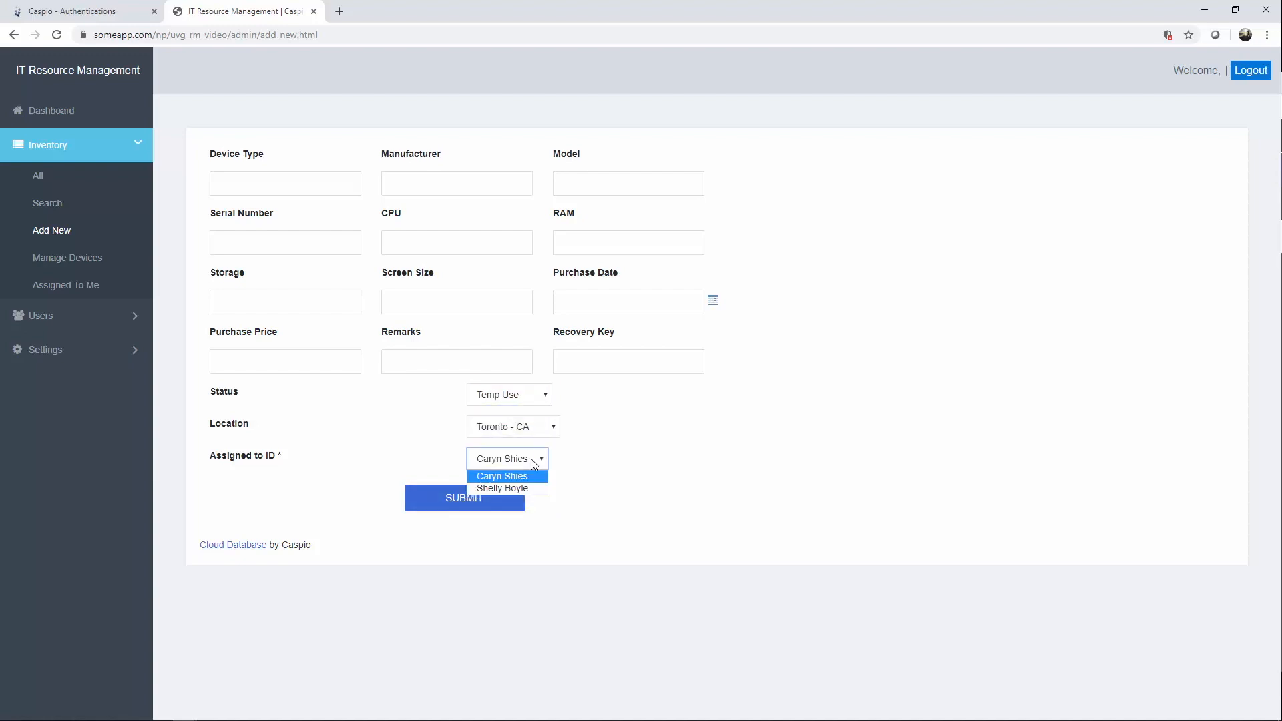
pyautogui.click(580, 464)
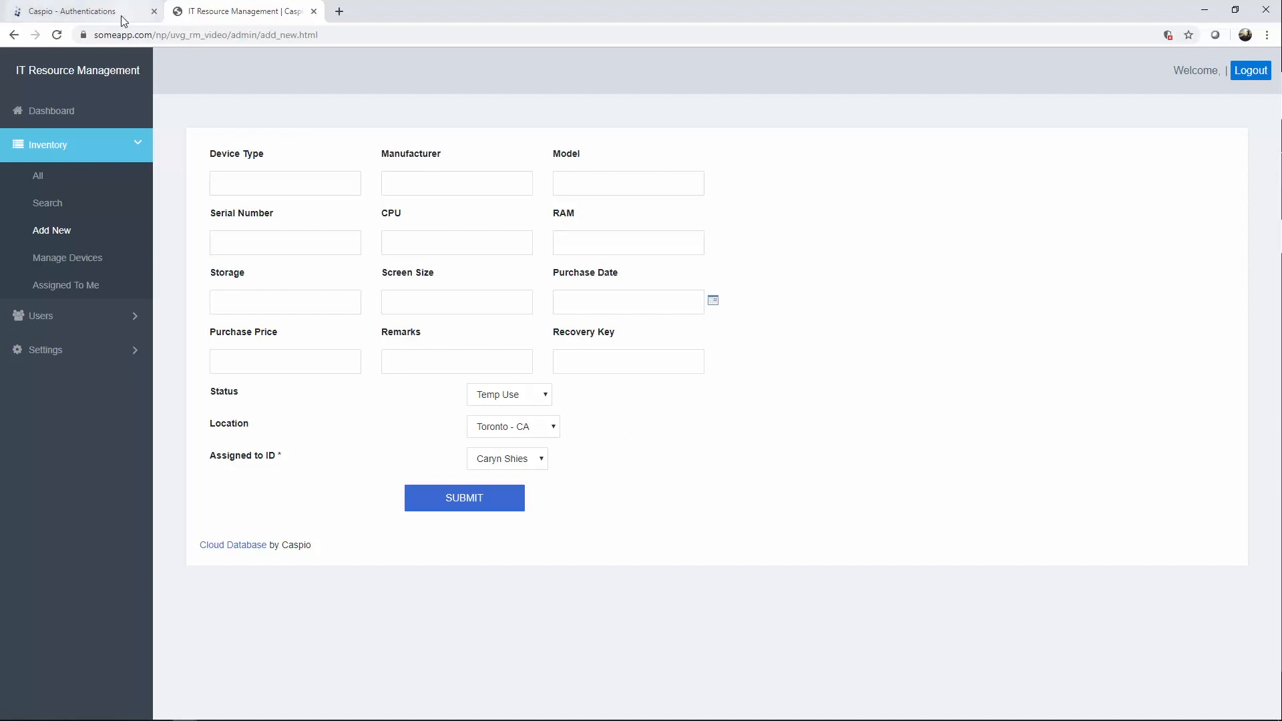
pyautogui.click(140, 19)
pyautogui.click(83, 189)
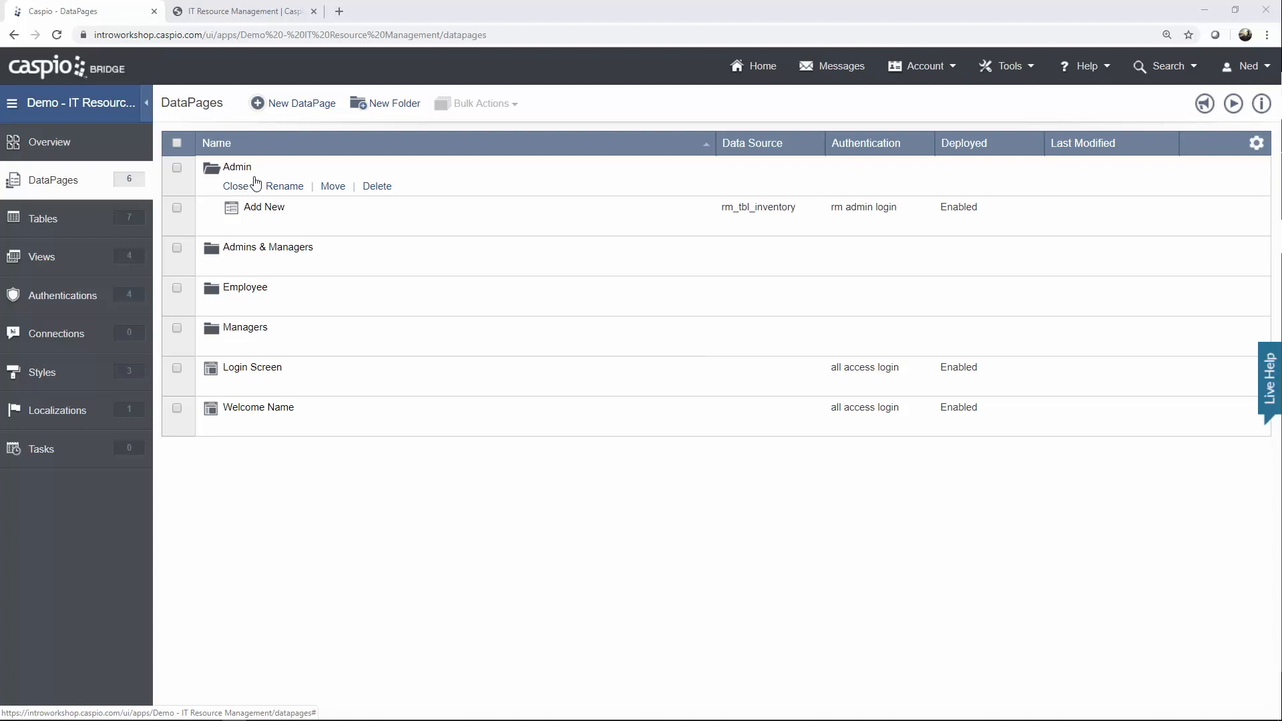
# Start a Reports DataPage on rm_tbl_inventory named 'Quick Inventory Search'.
pyautogui.click(309, 105)
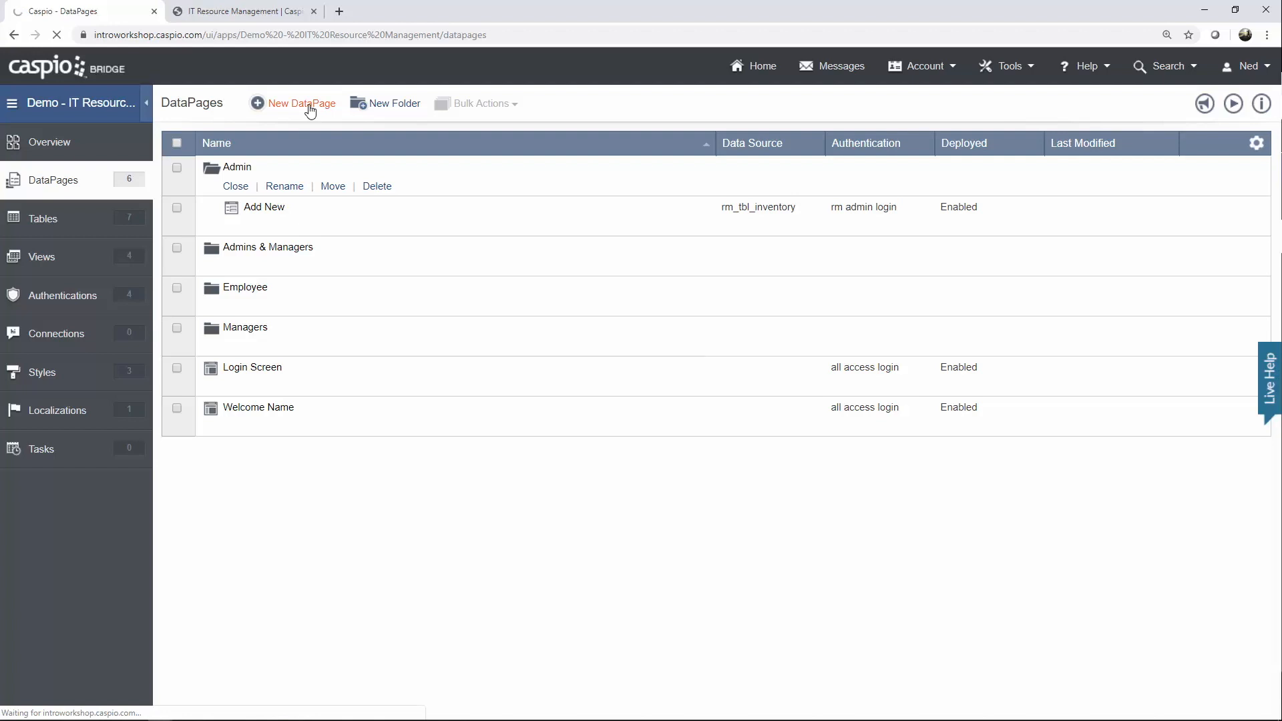
pyautogui.click(276, 212)
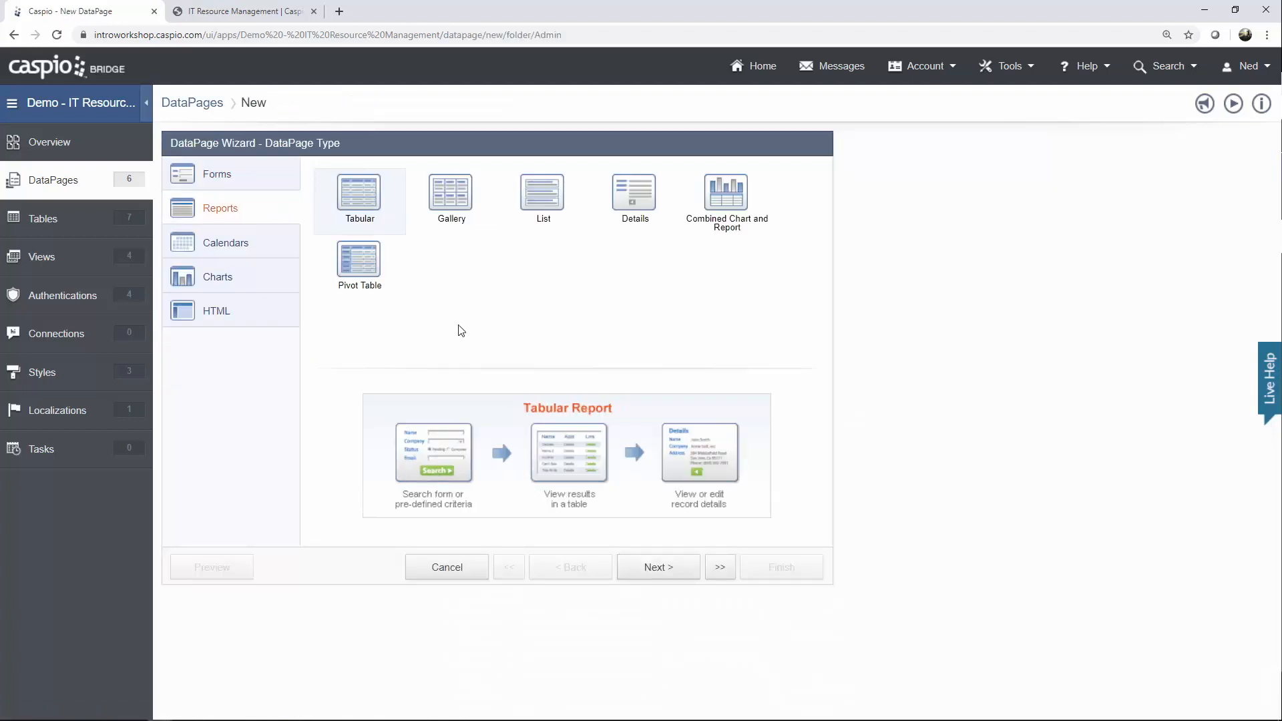
pyautogui.click(658, 567)
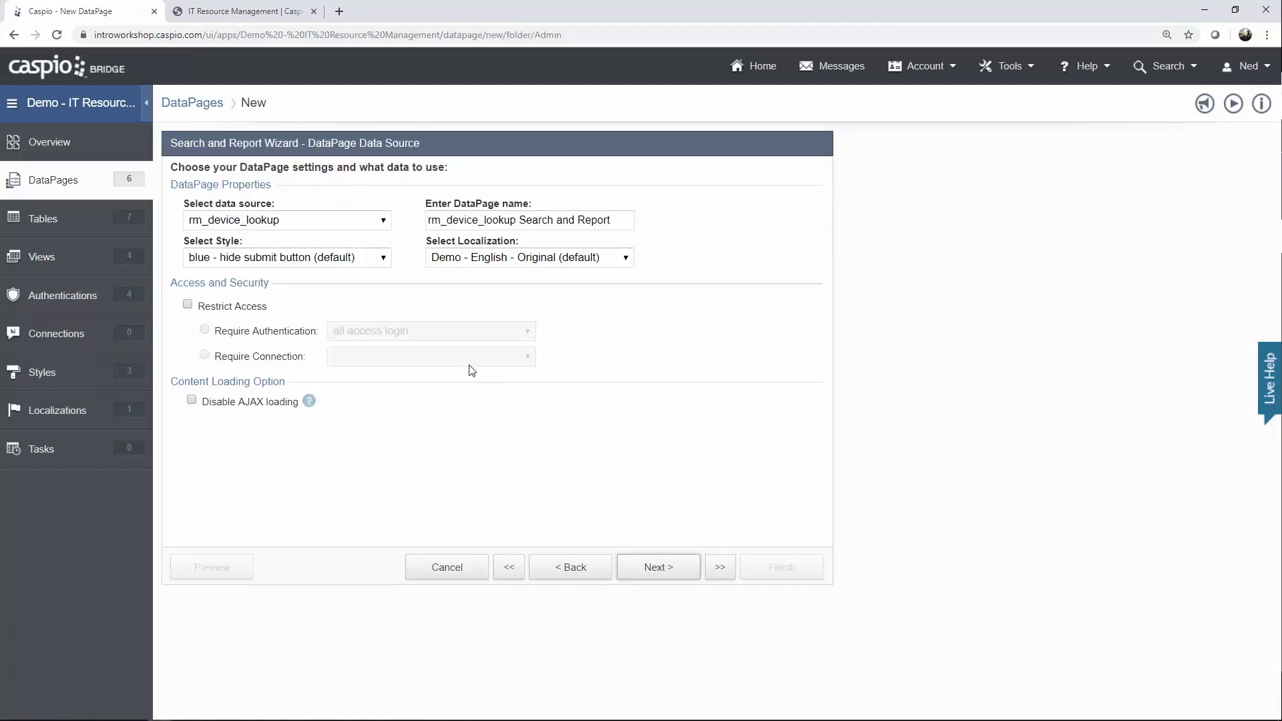
pyautogui.click(324, 223)
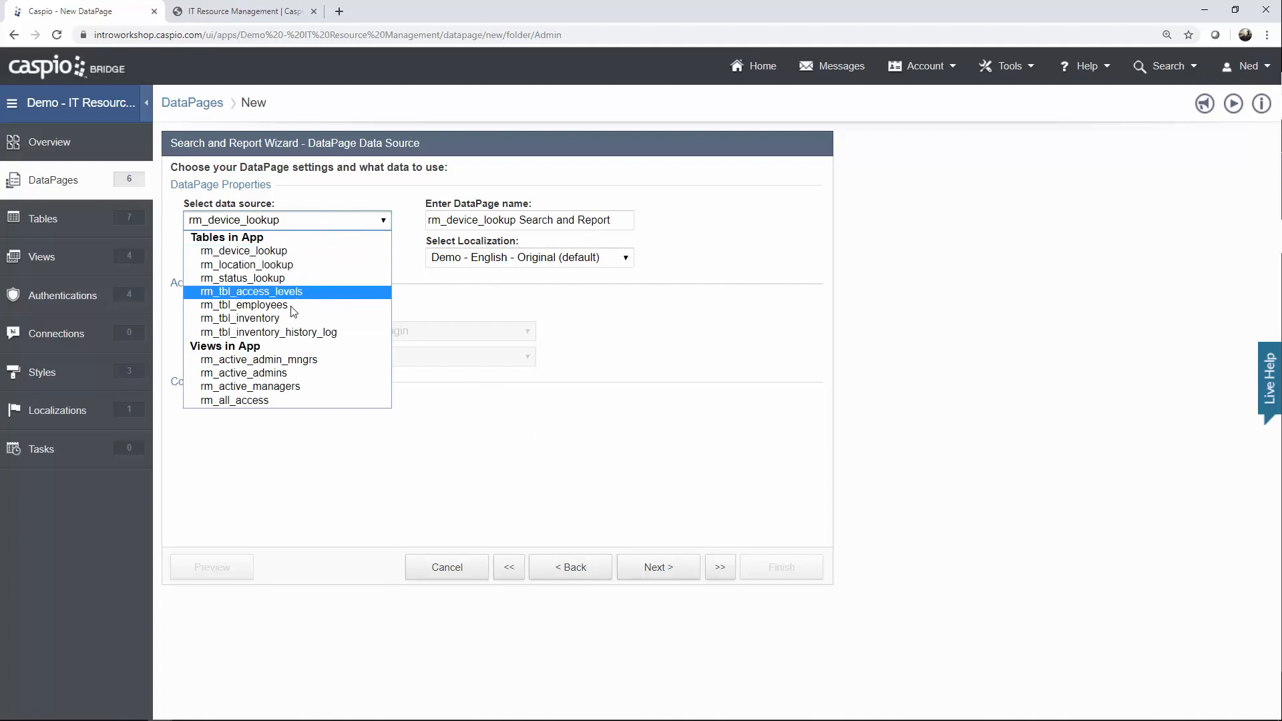
pyautogui.click(307, 317)
pyautogui.moveTo(627, 221); pyautogui.dragTo(388, 227)
pyautogui.write('Quick ')
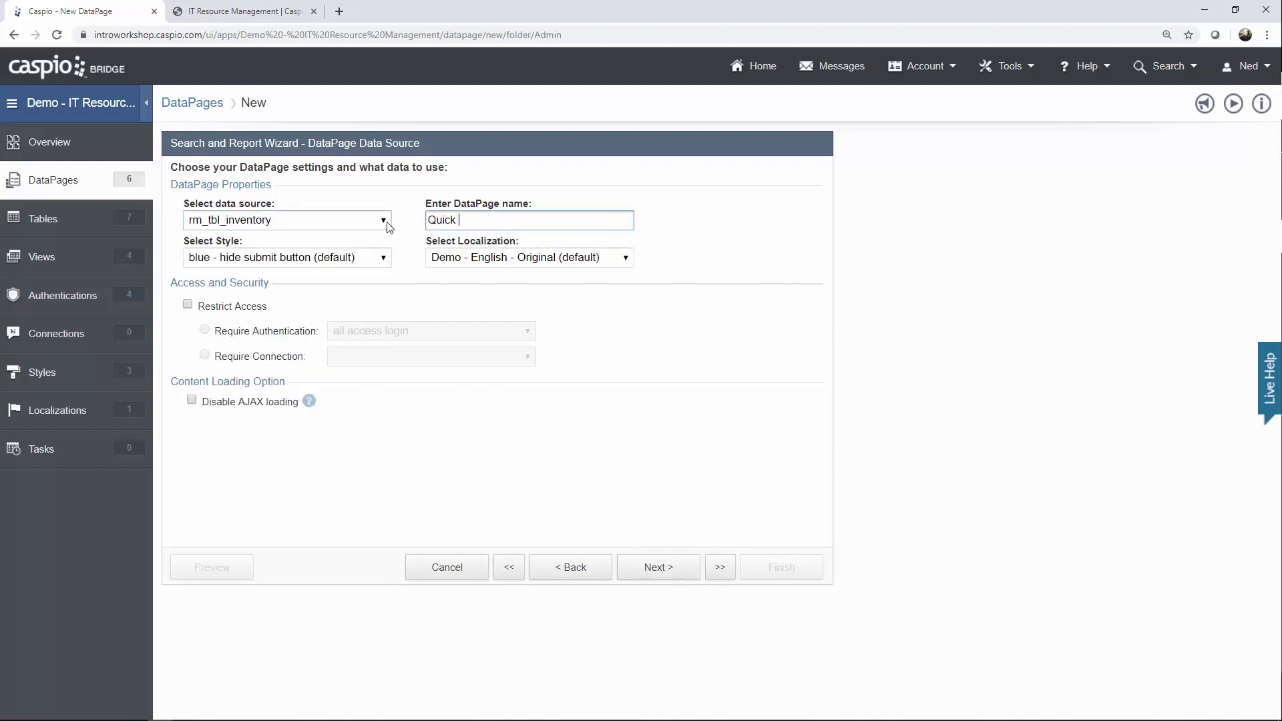
pyautogui.write('Inventory Search')
# Apply the Blue style and English localization, and restrict access to rm admin login.
pyautogui.click(355, 258)
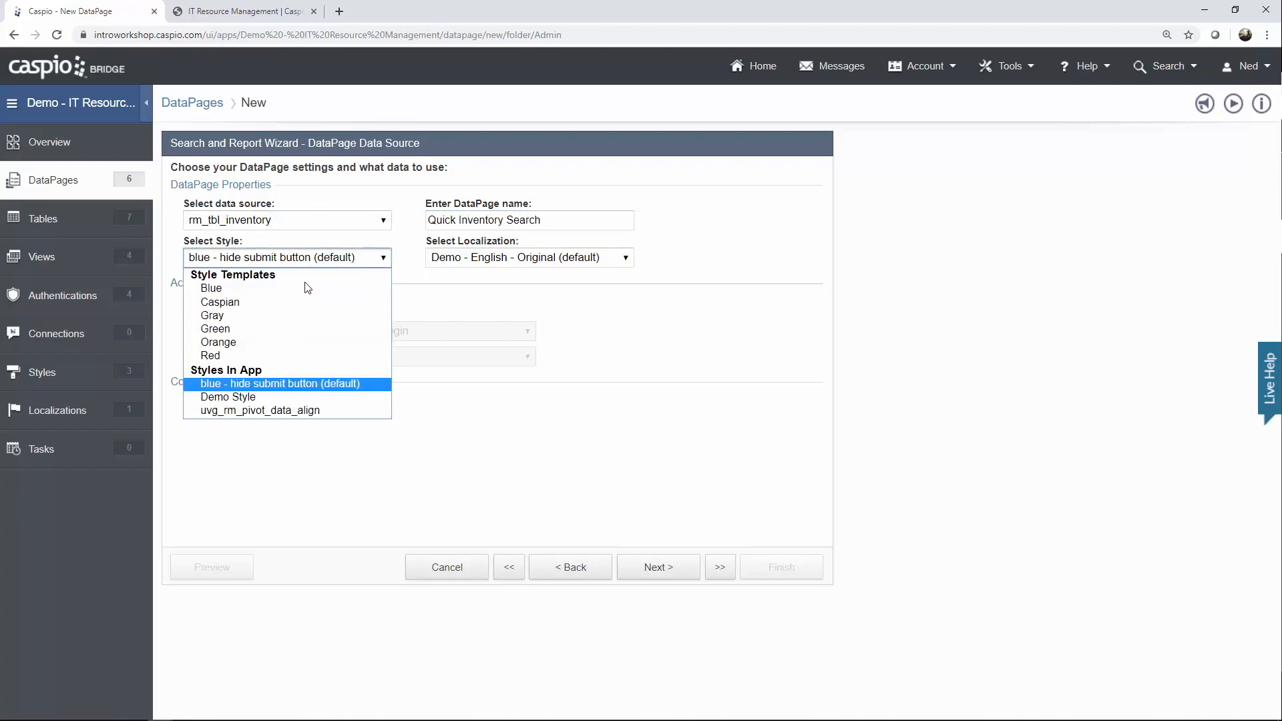
pyautogui.click(397, 289)
pyautogui.click(516, 262)
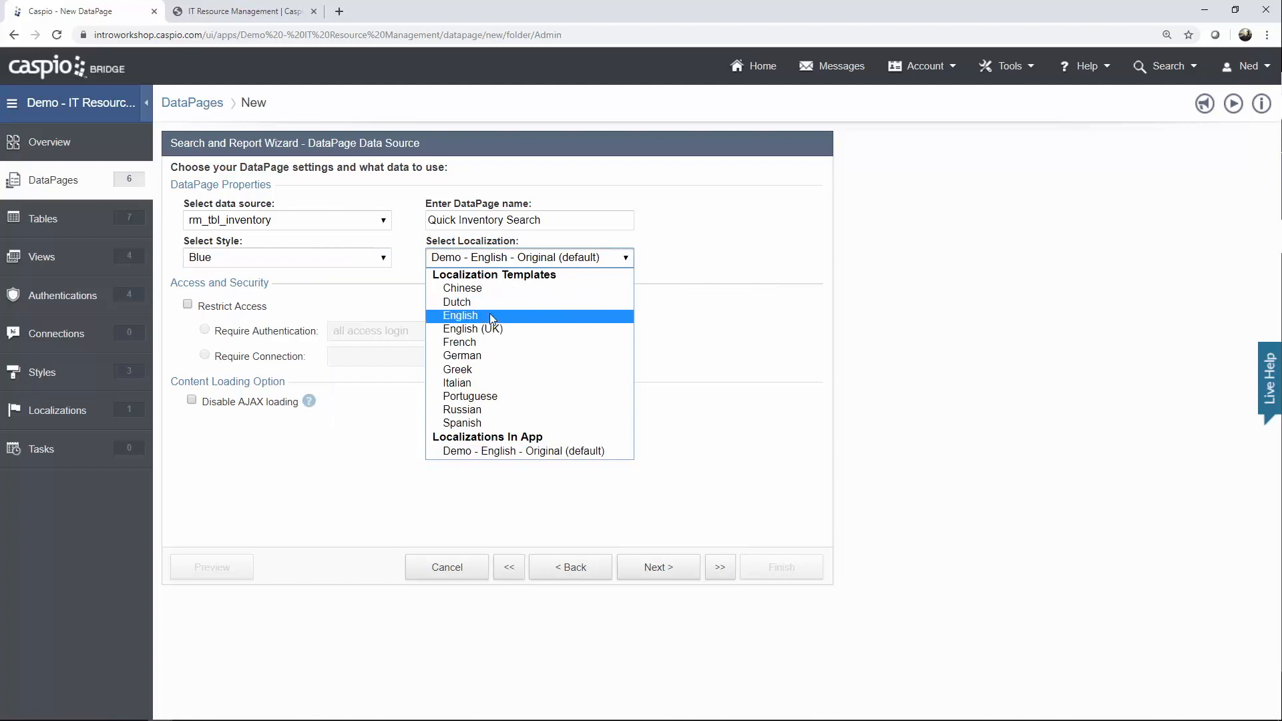
pyautogui.click(490, 315)
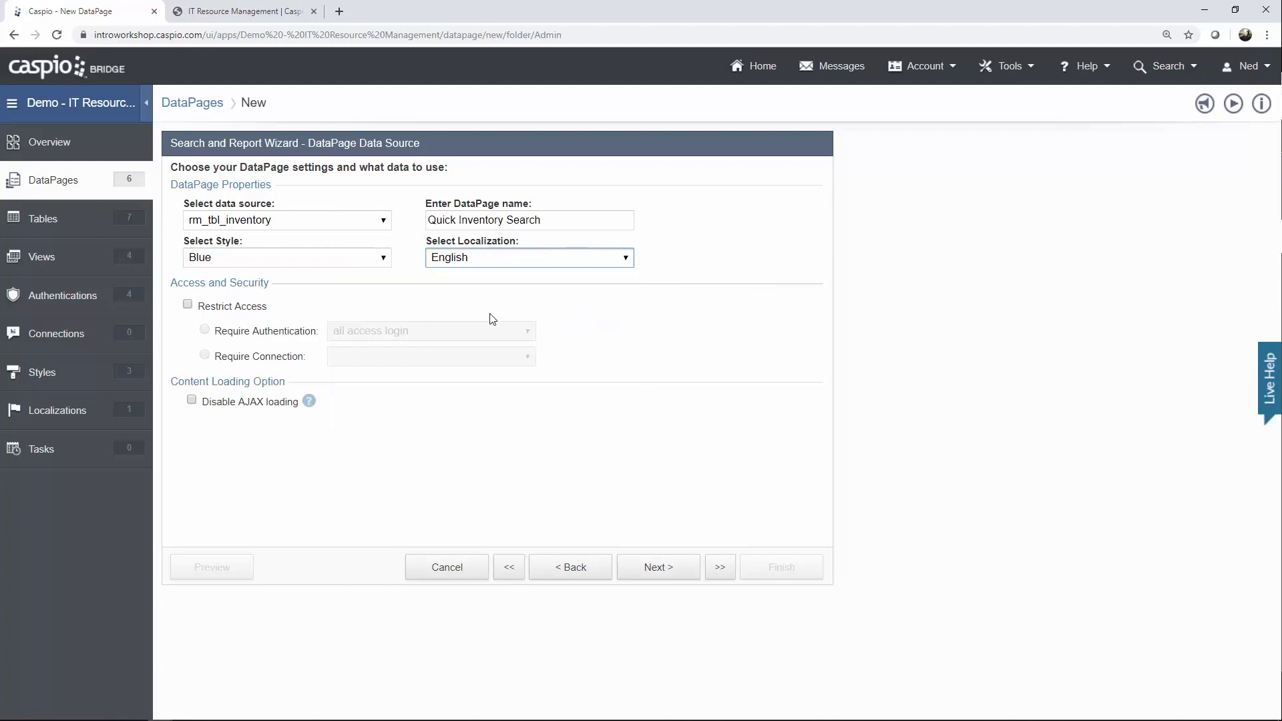
pyautogui.click(239, 308)
pyautogui.click(366, 336)
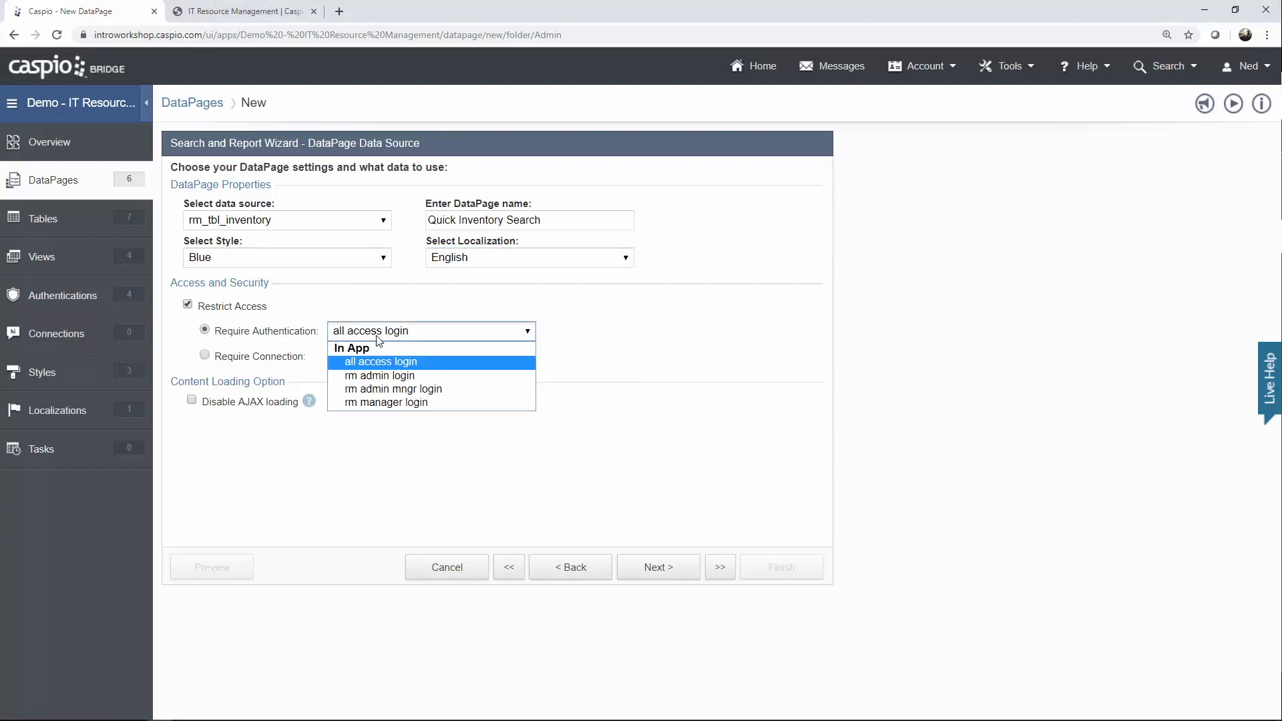
pyautogui.click(385, 375)
pyautogui.click(674, 568)
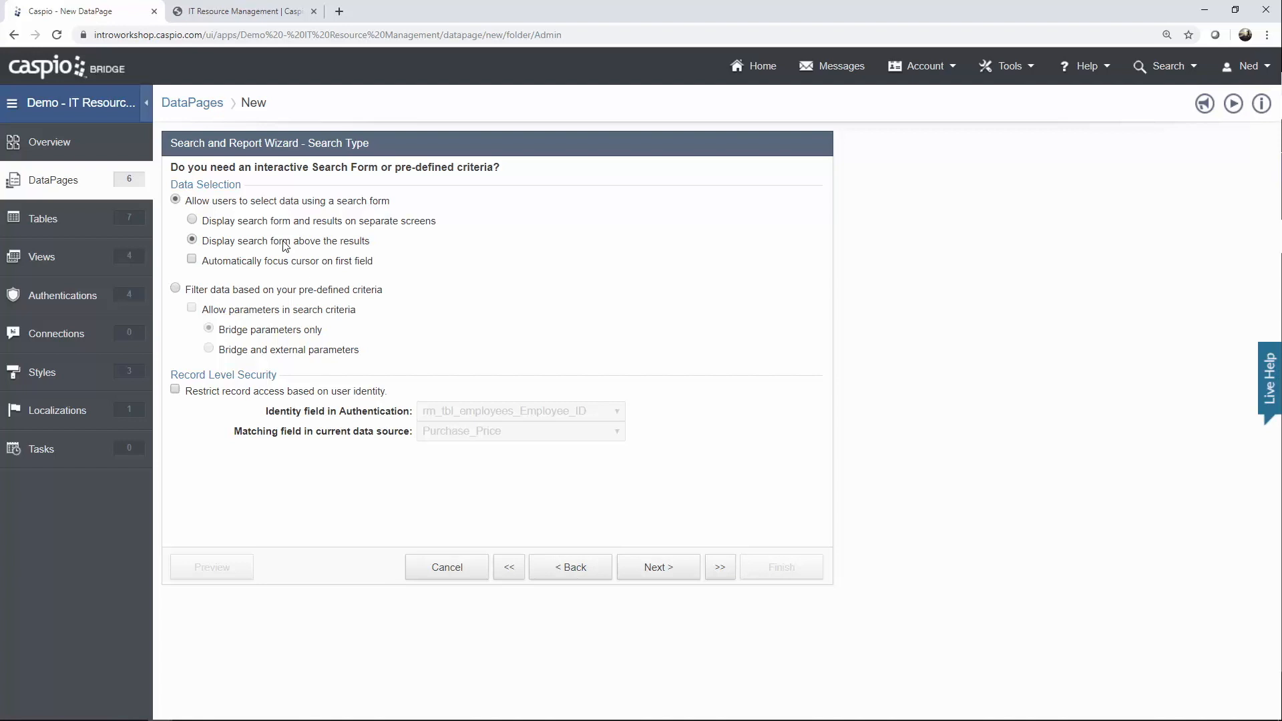
# Keep the search form above the results and add Location, Device_Type, Status and Assigned_to_ID as search fields.
pyautogui.click(667, 566)
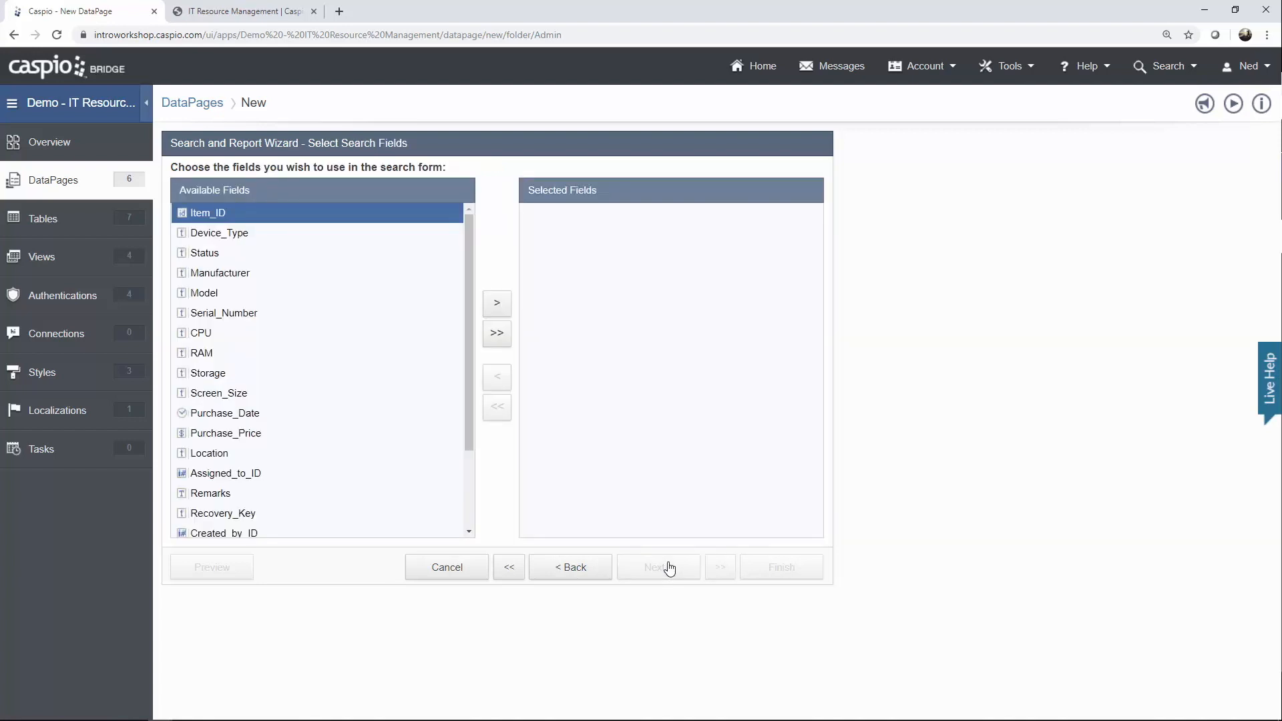
pyautogui.click(274, 456)
pyautogui.click(498, 305)
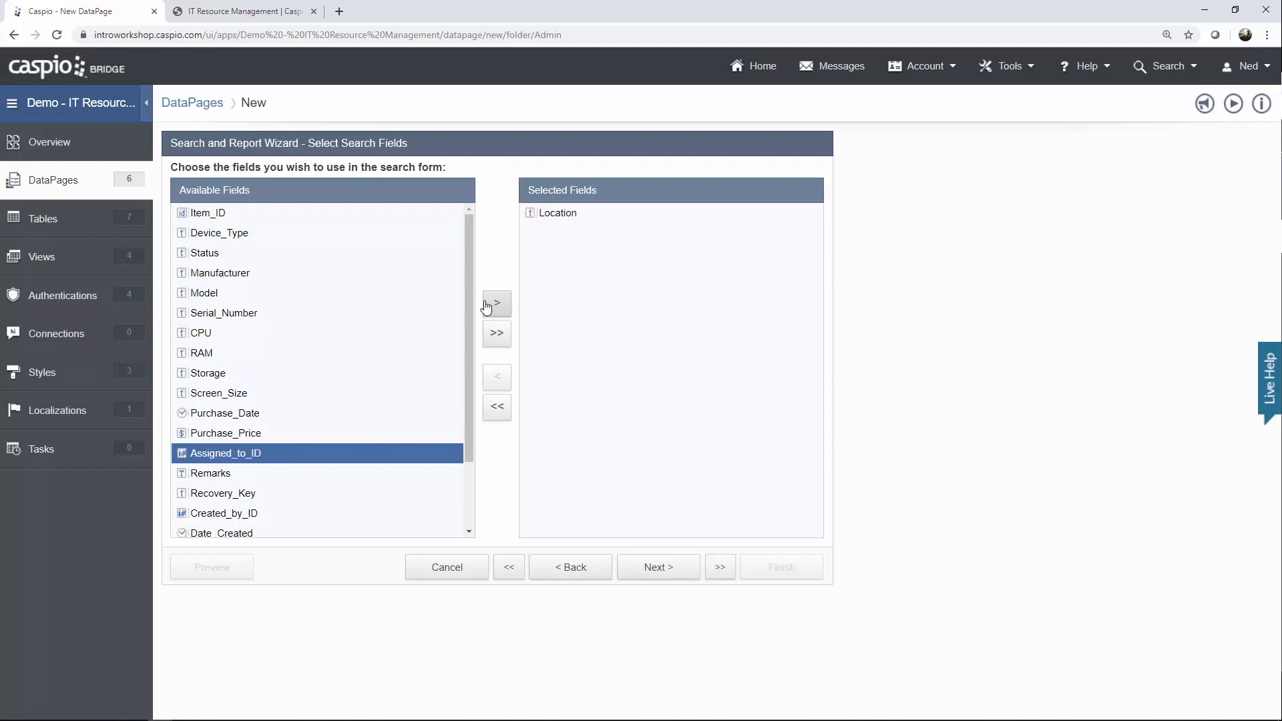
pyautogui.click(270, 239)
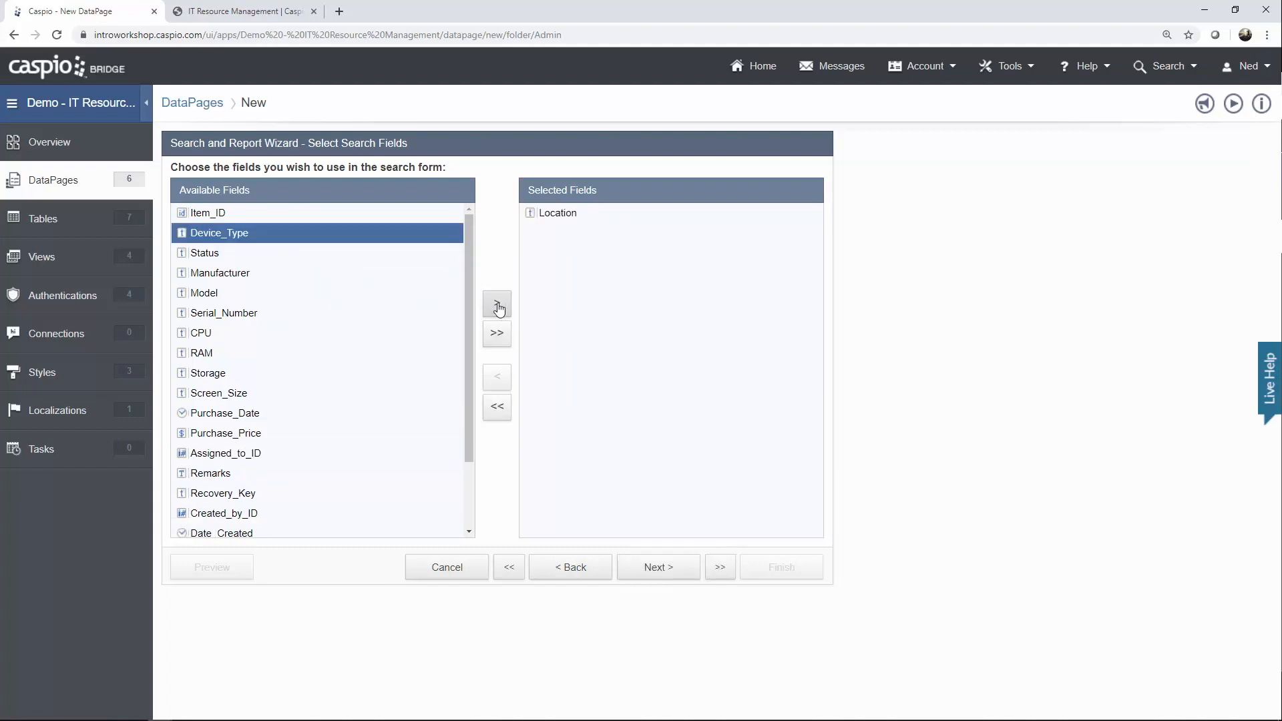
pyautogui.click(497, 304)
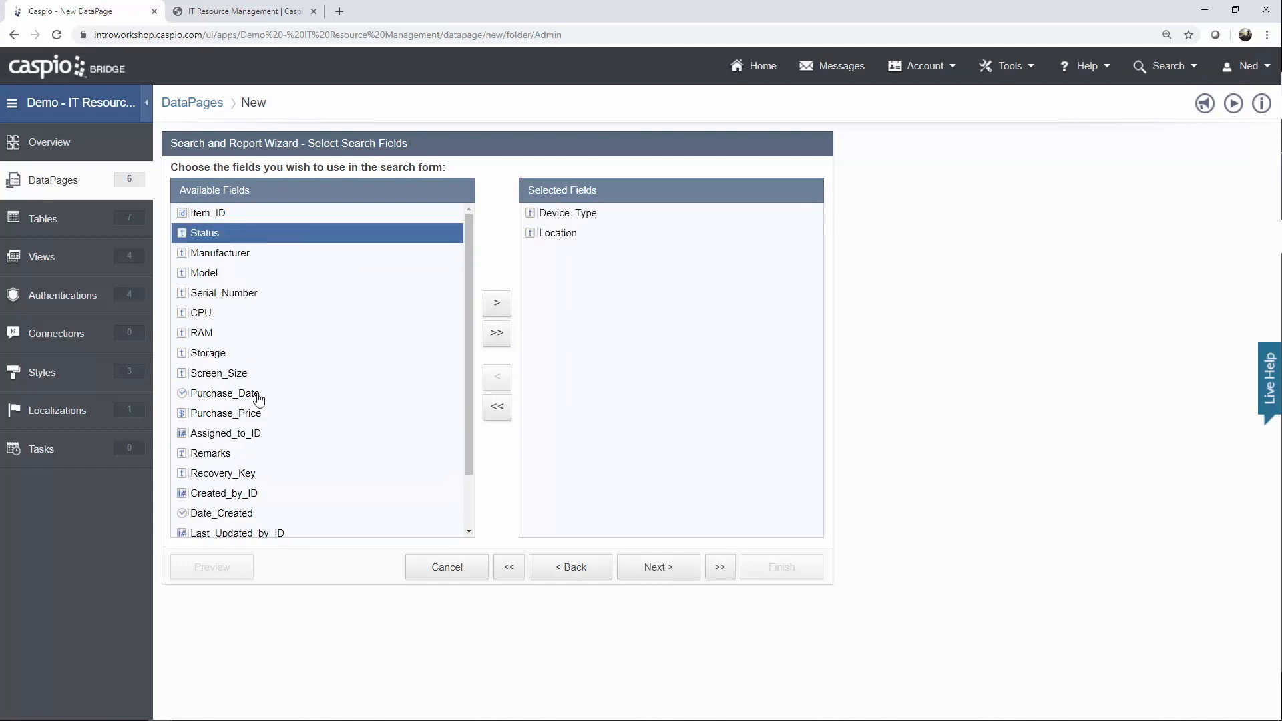
pyautogui.click(498, 306)
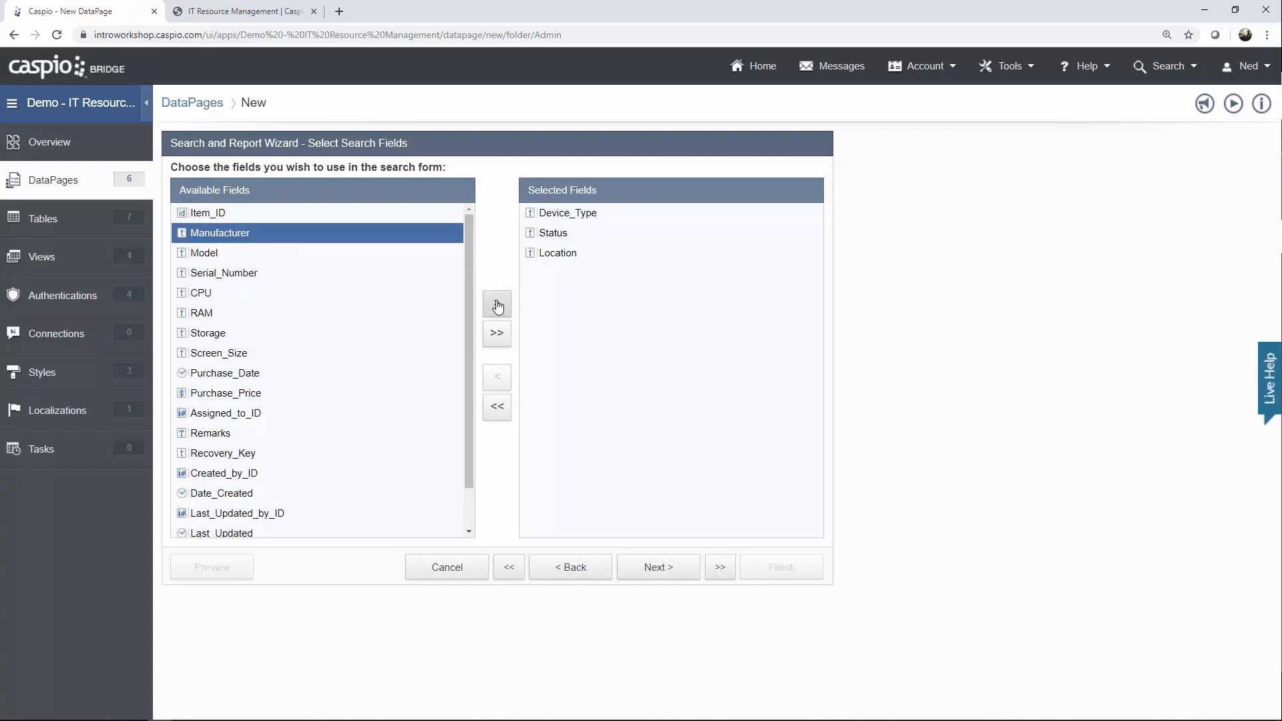
pyautogui.click(307, 416)
pyautogui.click(497, 307)
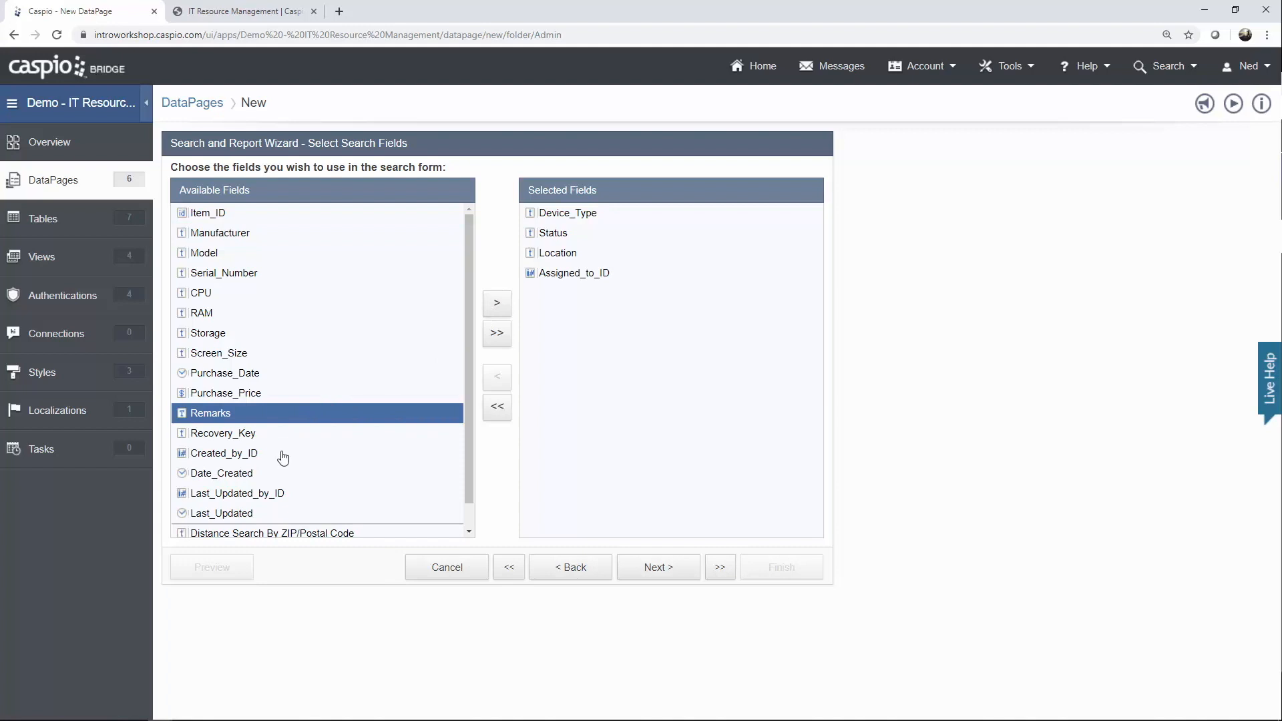
# Add Created_by_ID and Model to the search fields and move on to configuring them.
pyautogui.click(282, 453)
pyautogui.click(498, 306)
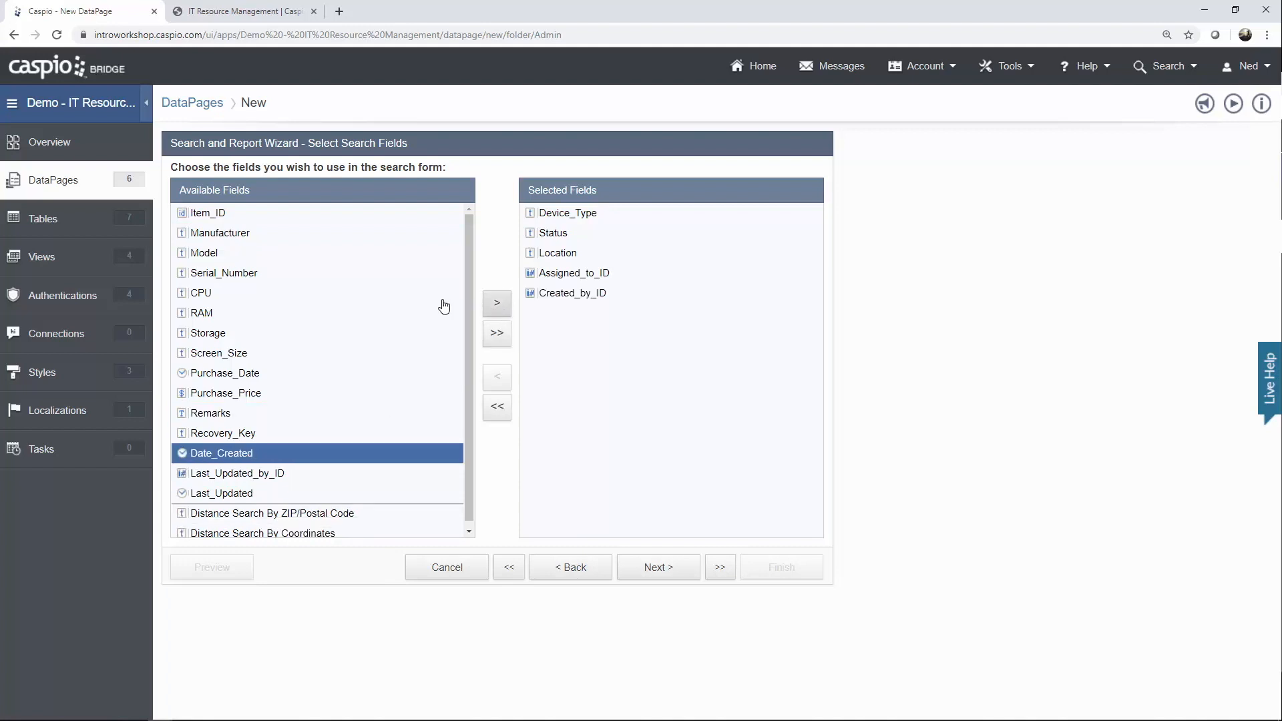
pyautogui.click(221, 255)
pyautogui.click(494, 307)
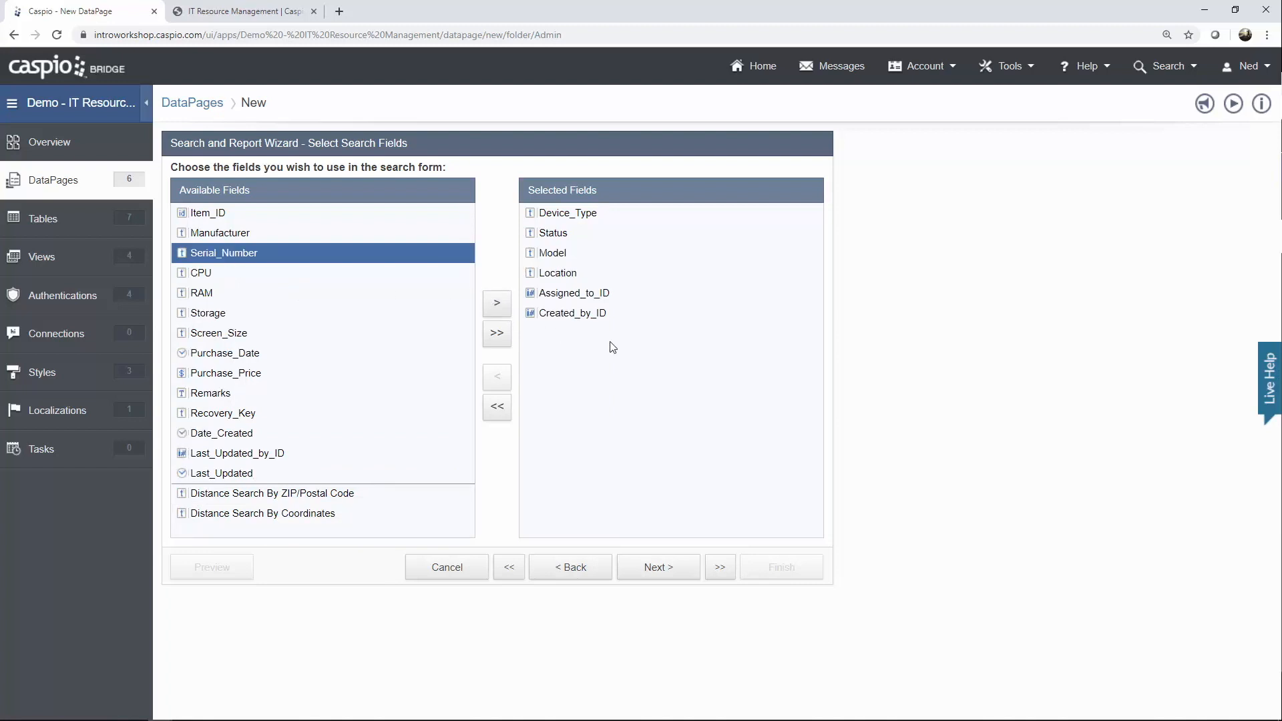
pyautogui.click(660, 567)
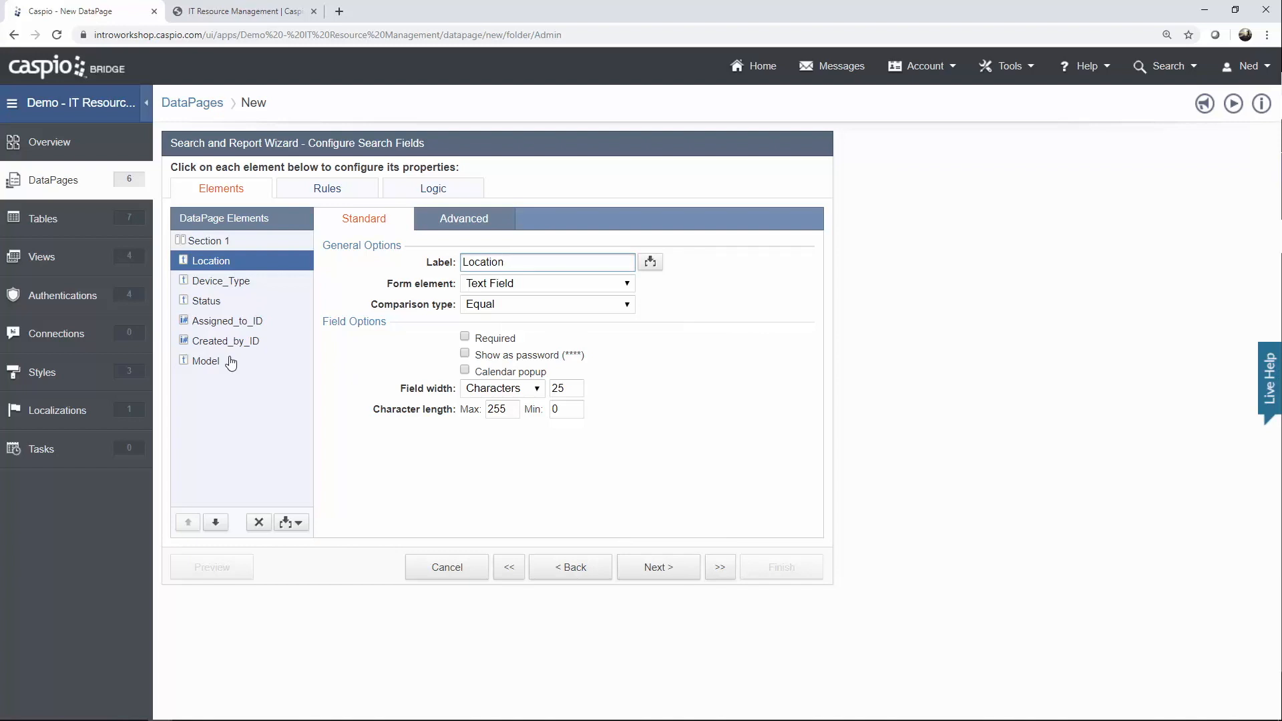
# Lay out search Section 1 in 6 columns, keeping the default label position.
pyautogui.click(235, 244)
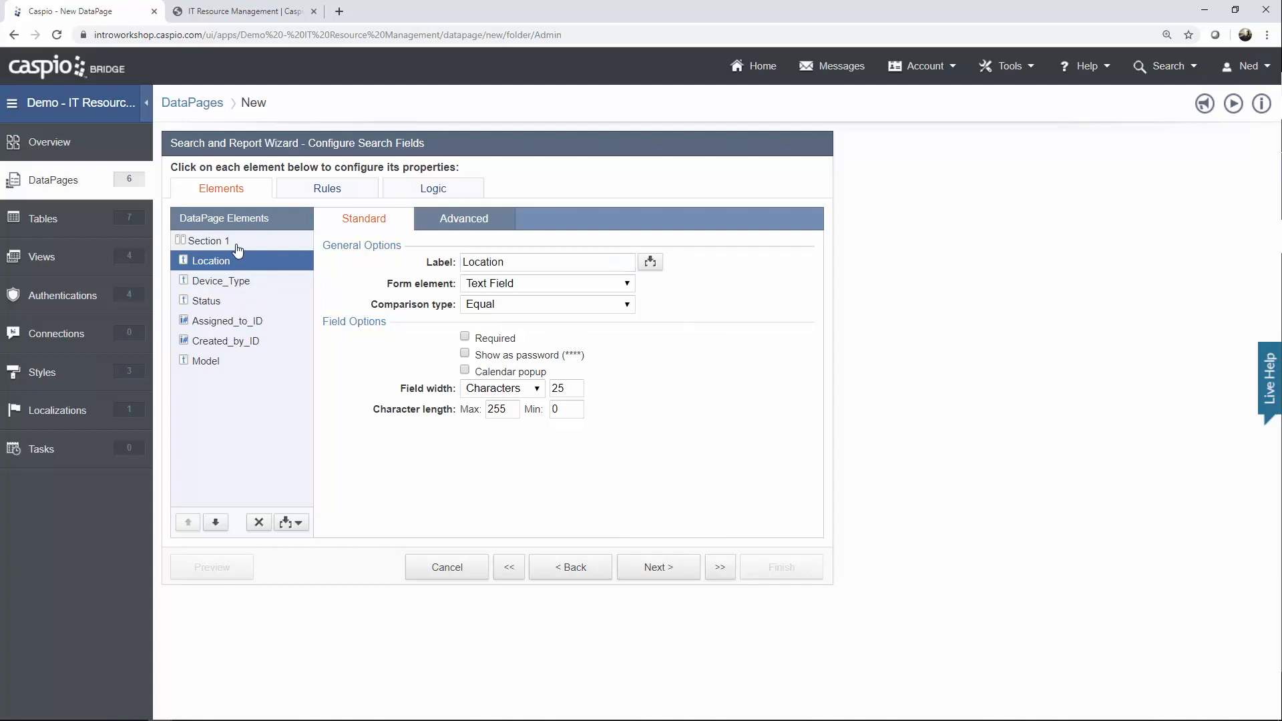
pyautogui.click(492, 249)
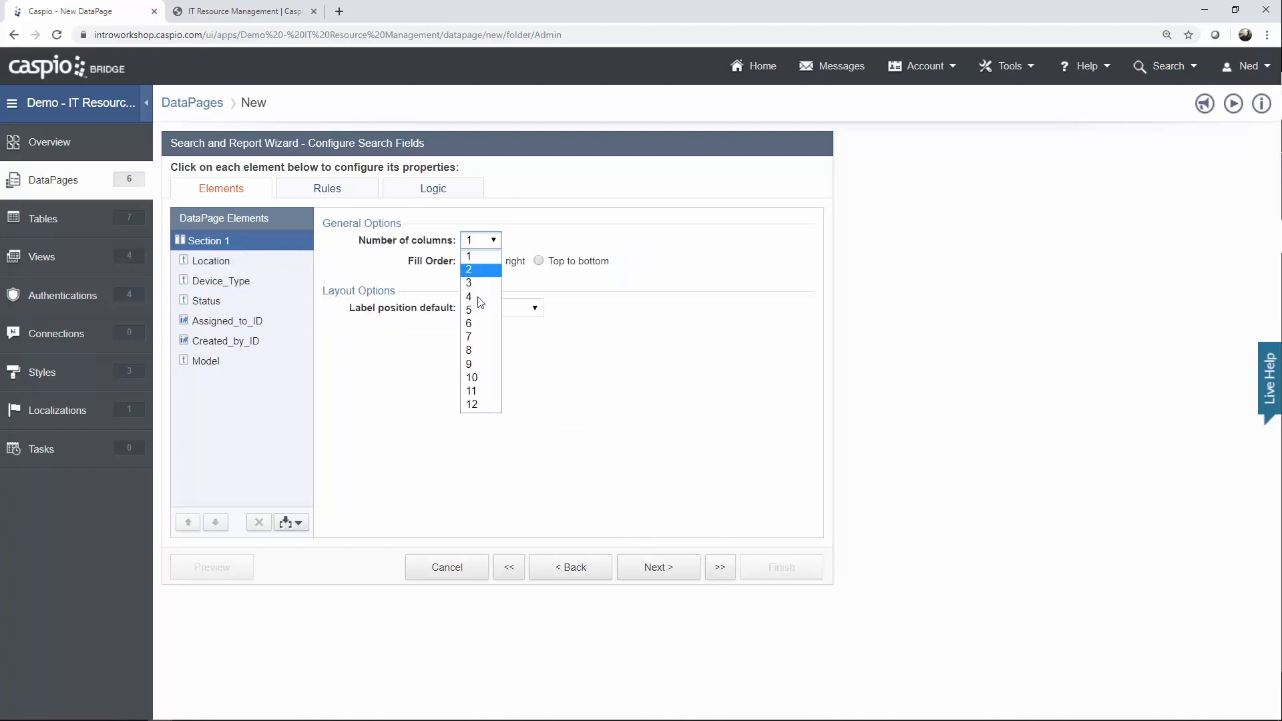
pyautogui.click(475, 323)
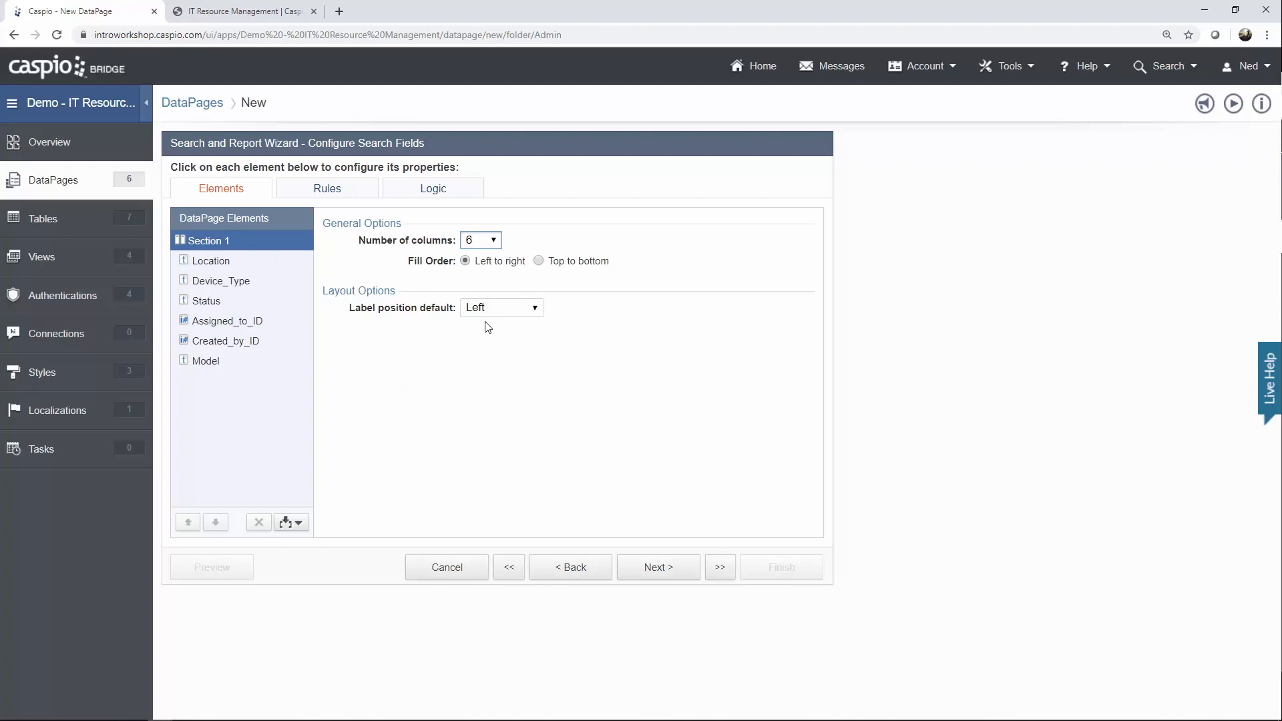
pyautogui.click(496, 311)
pyautogui.click(494, 327)
# Make Location a dropdown with Source Both and a 'Search Any' option with an empty value.
pyautogui.click(235, 267)
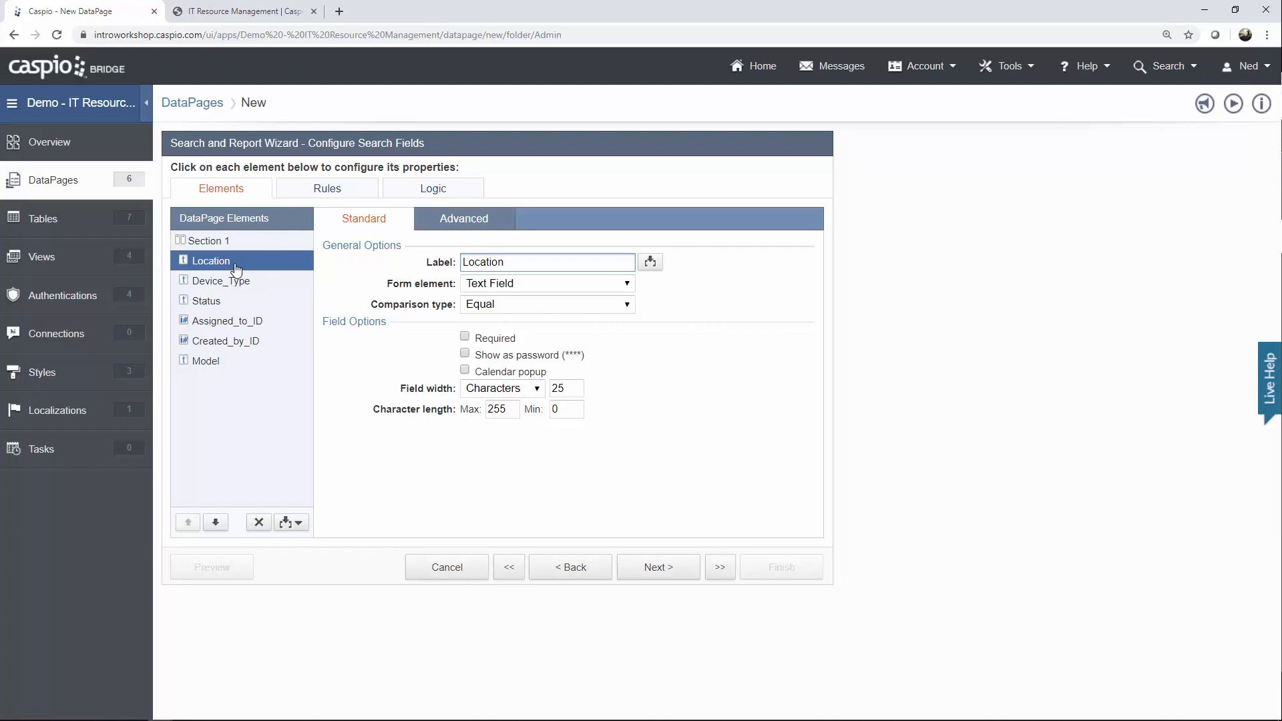
pyautogui.click(534, 283)
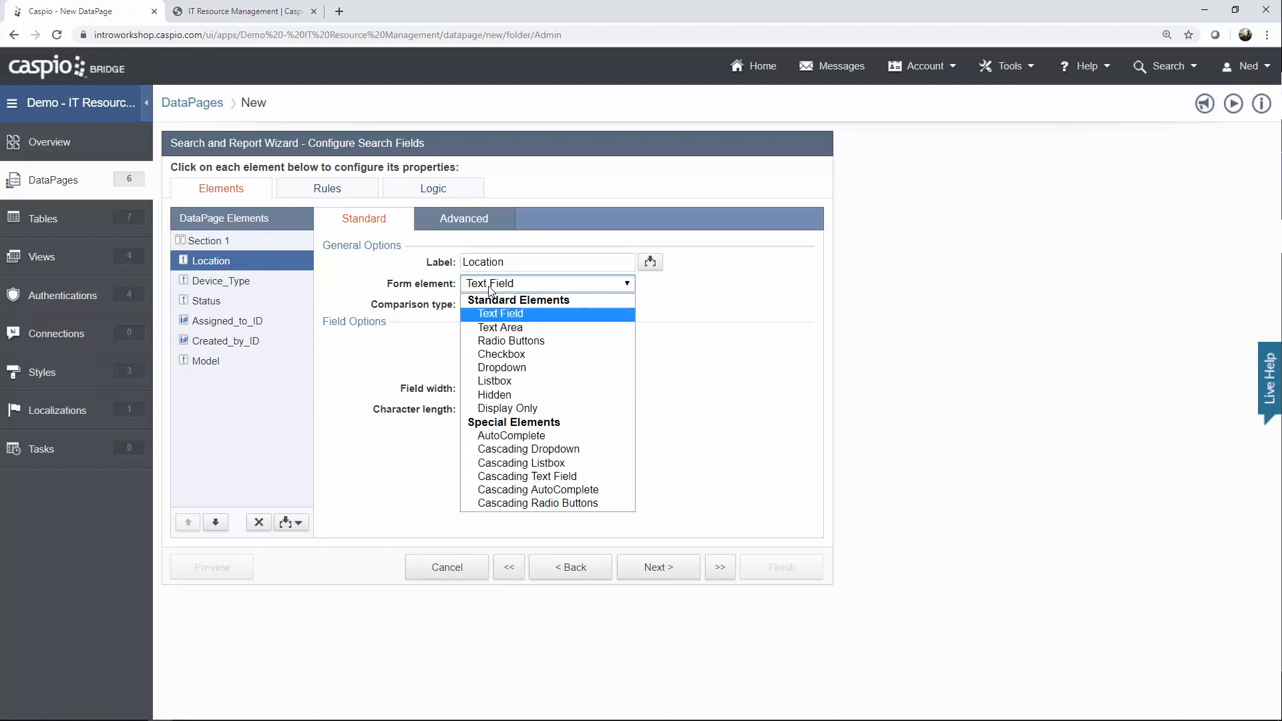
pyautogui.click(527, 368)
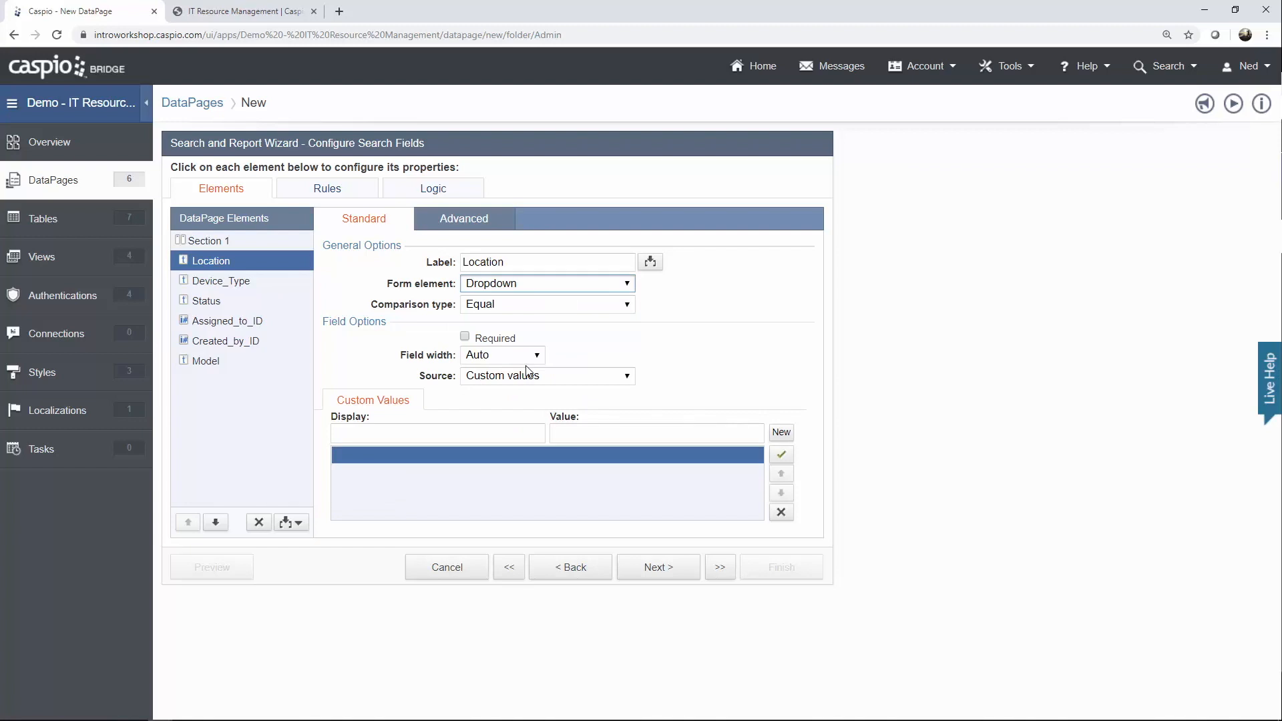
pyautogui.click(530, 375)
pyautogui.click(498, 420)
pyautogui.click(478, 434)
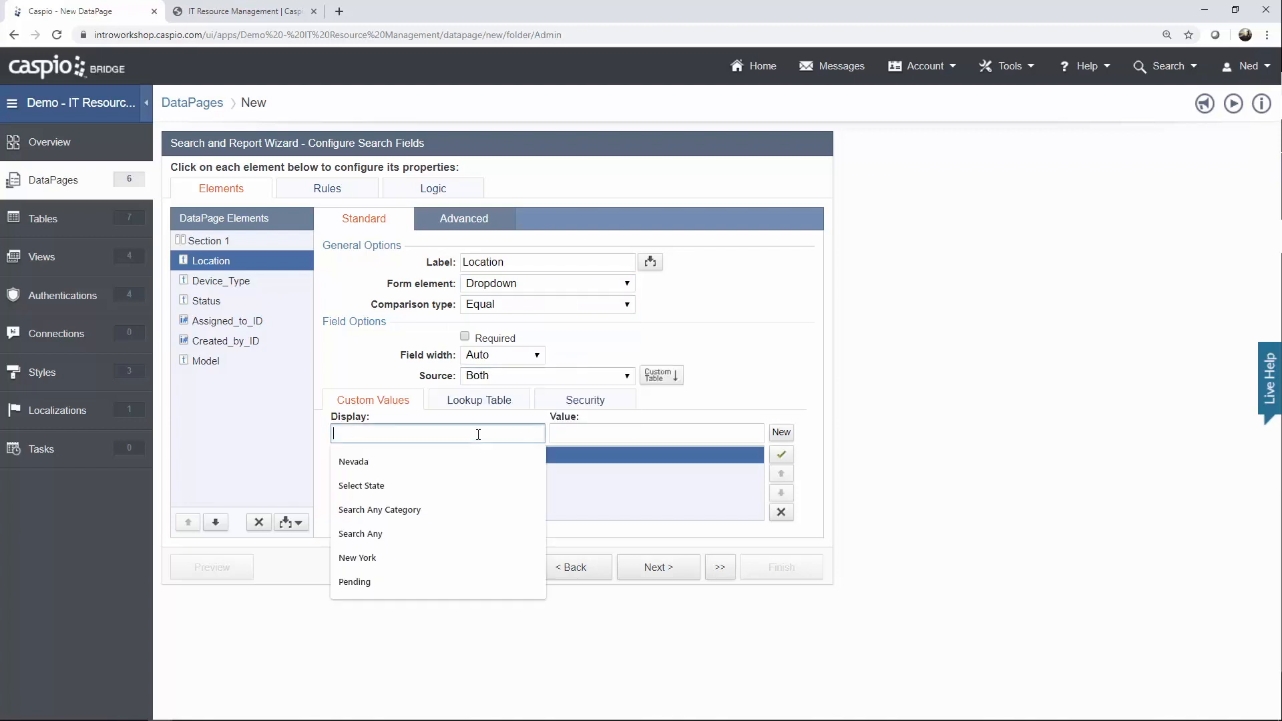
pyautogui.write('Search Any')
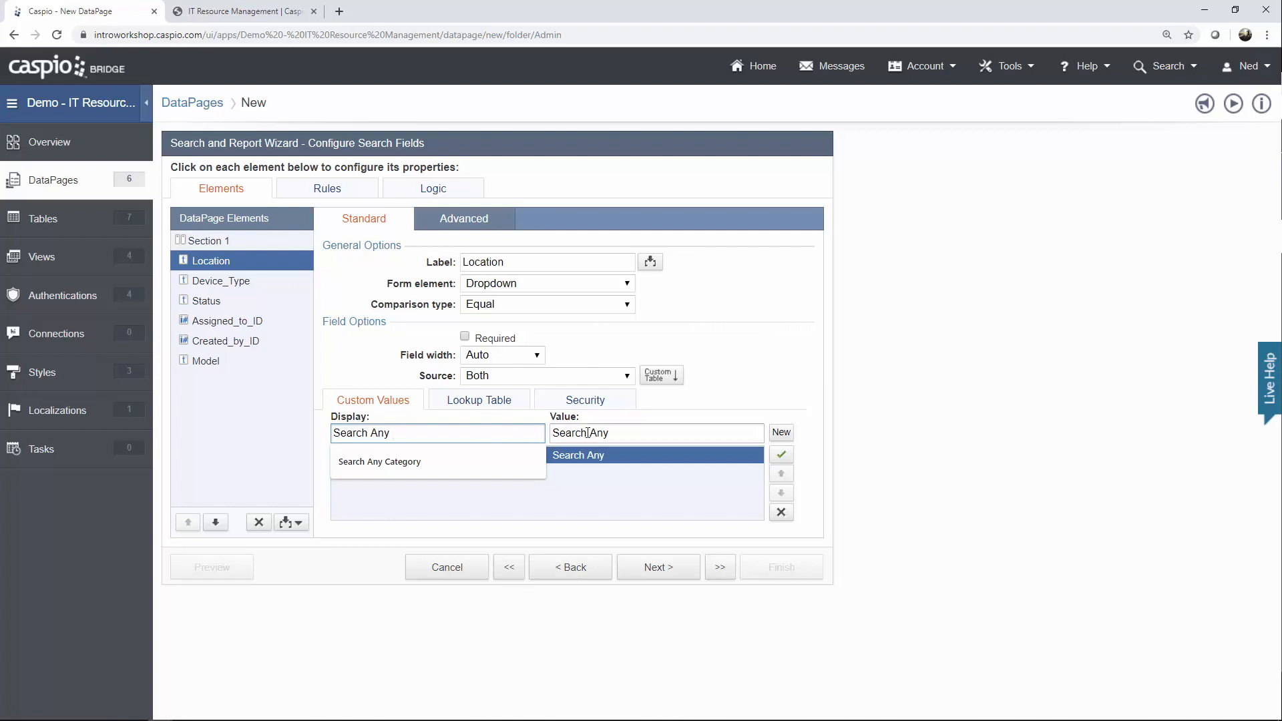
pyautogui.moveTo(613, 433); pyautogui.dragTo(553, 433)
pyautogui.press('BackSpace')
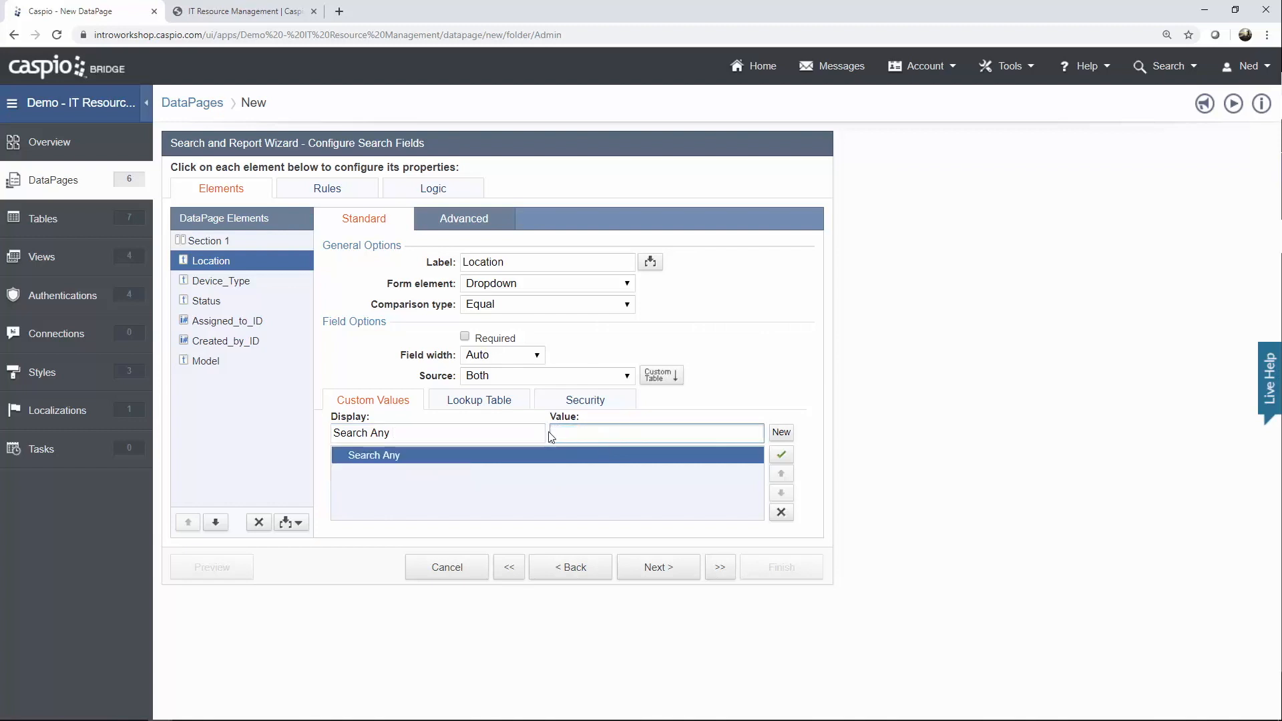
# Take Location's lookup options from the rm_location_lookup table.
pyautogui.click(483, 403)
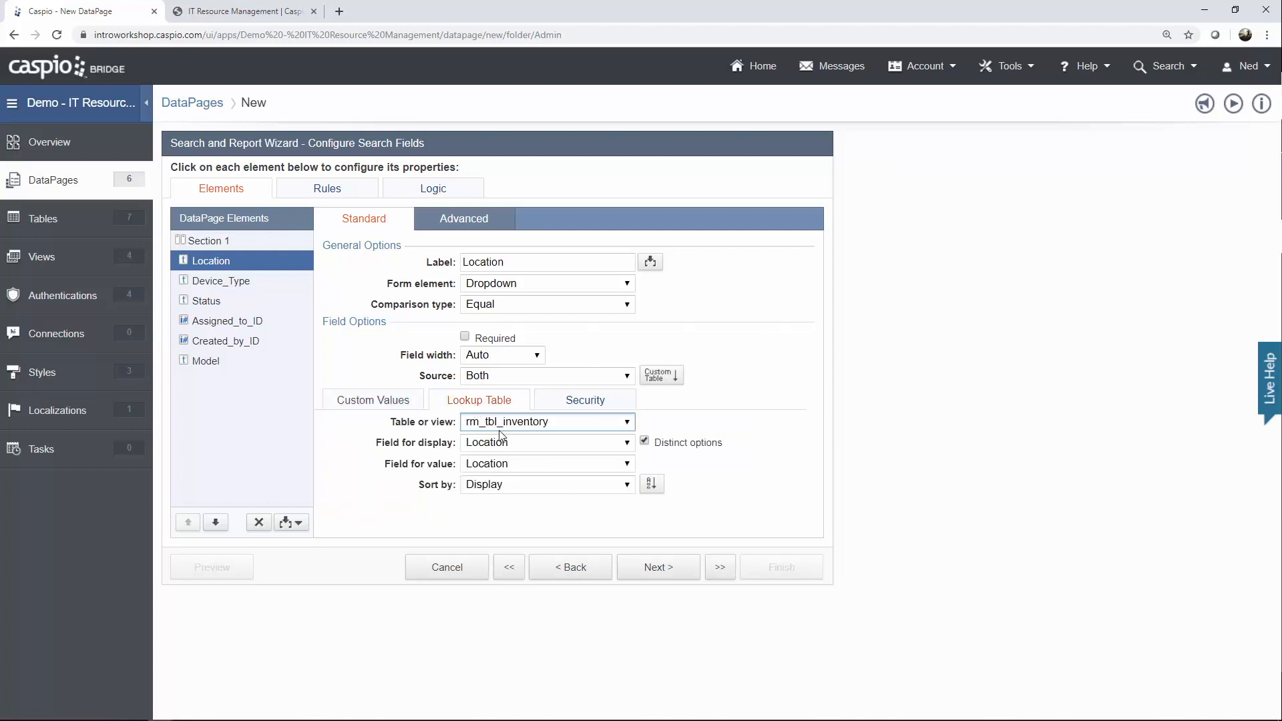
pyautogui.click(501, 427)
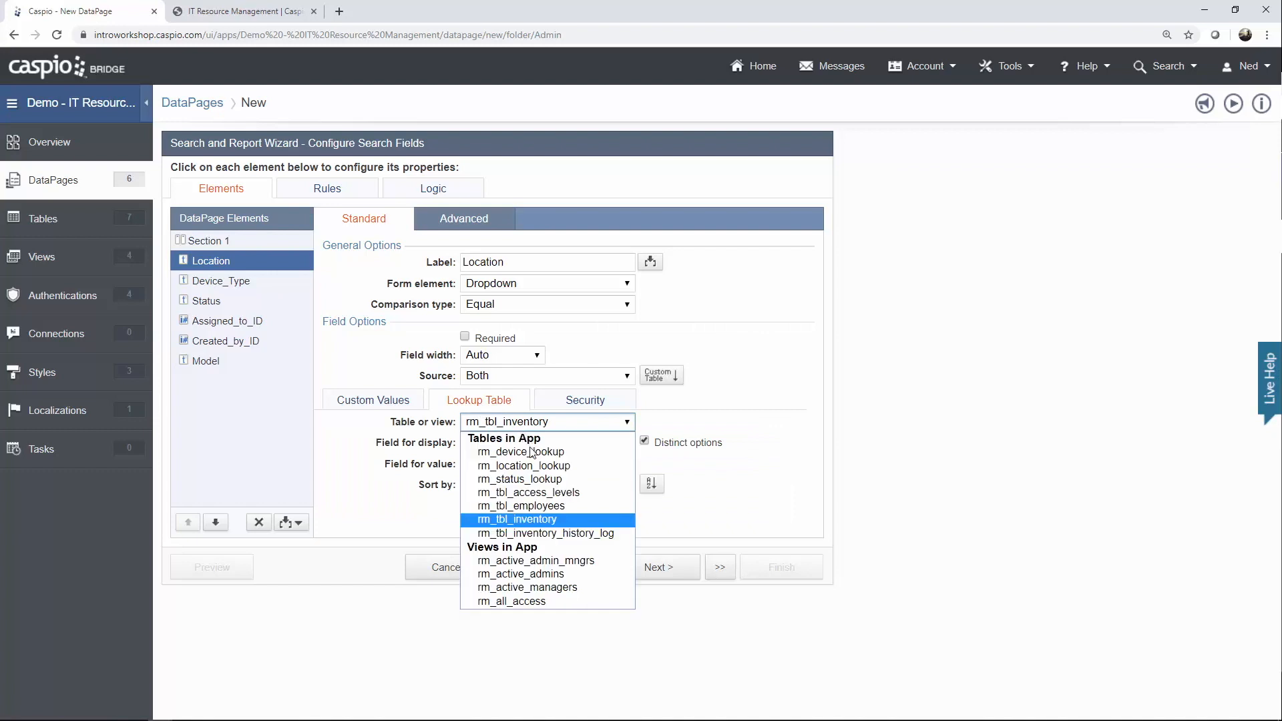
pyautogui.click(534, 468)
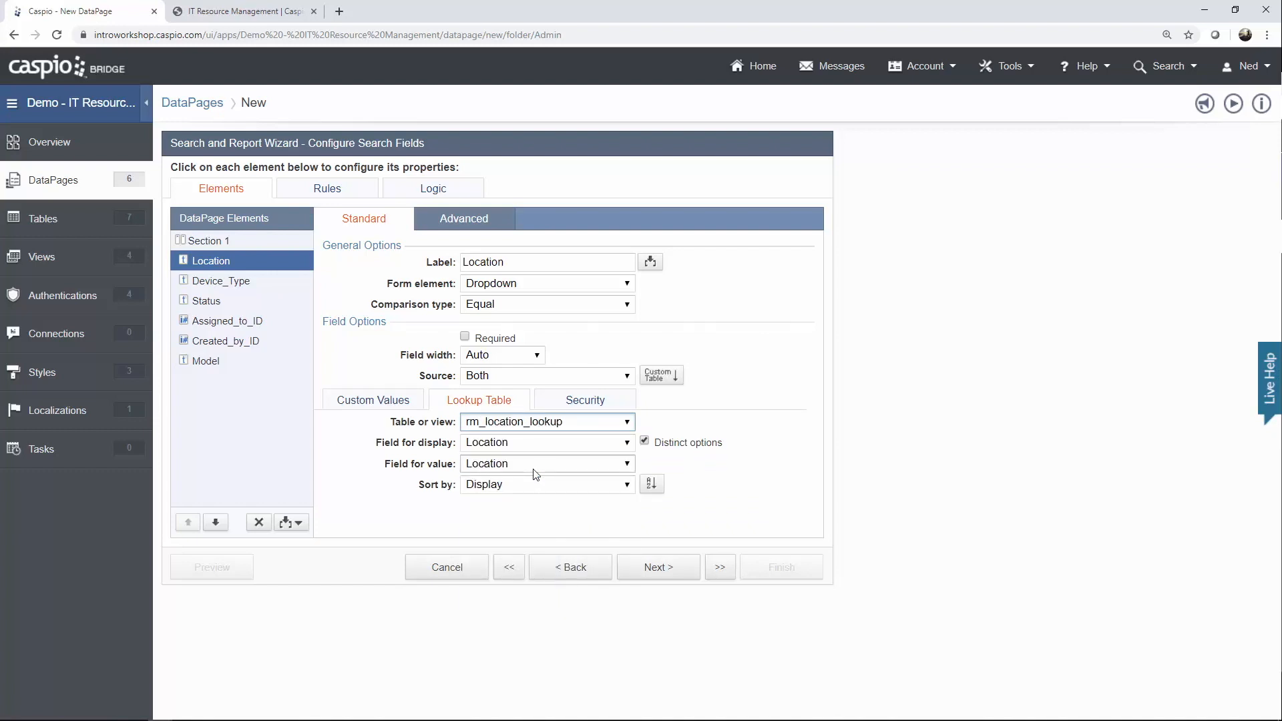
pyautogui.click(220, 284)
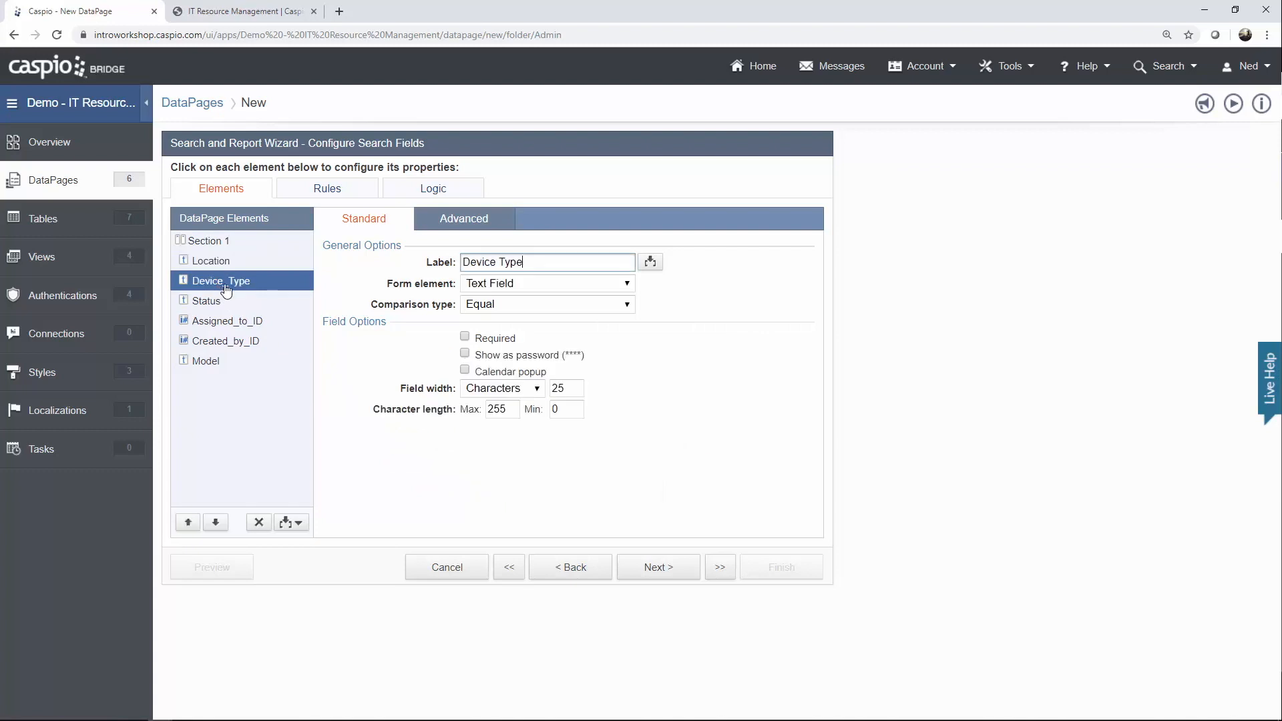
# Make Device_Type a dropdown with a blank-valued 'Search Any' option plus rm_device_lookup values.
pyautogui.click(514, 285)
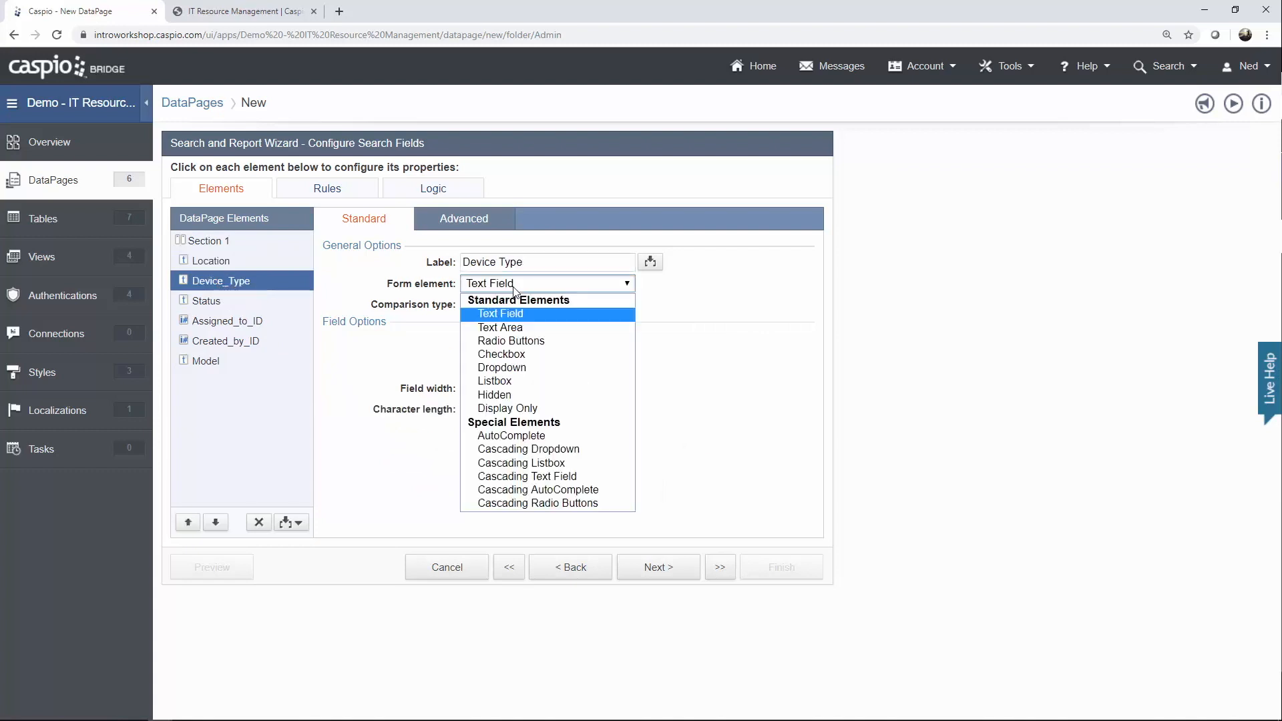
pyautogui.click(515, 367)
pyautogui.click(515, 375)
pyautogui.click(505, 415)
pyautogui.click(494, 434)
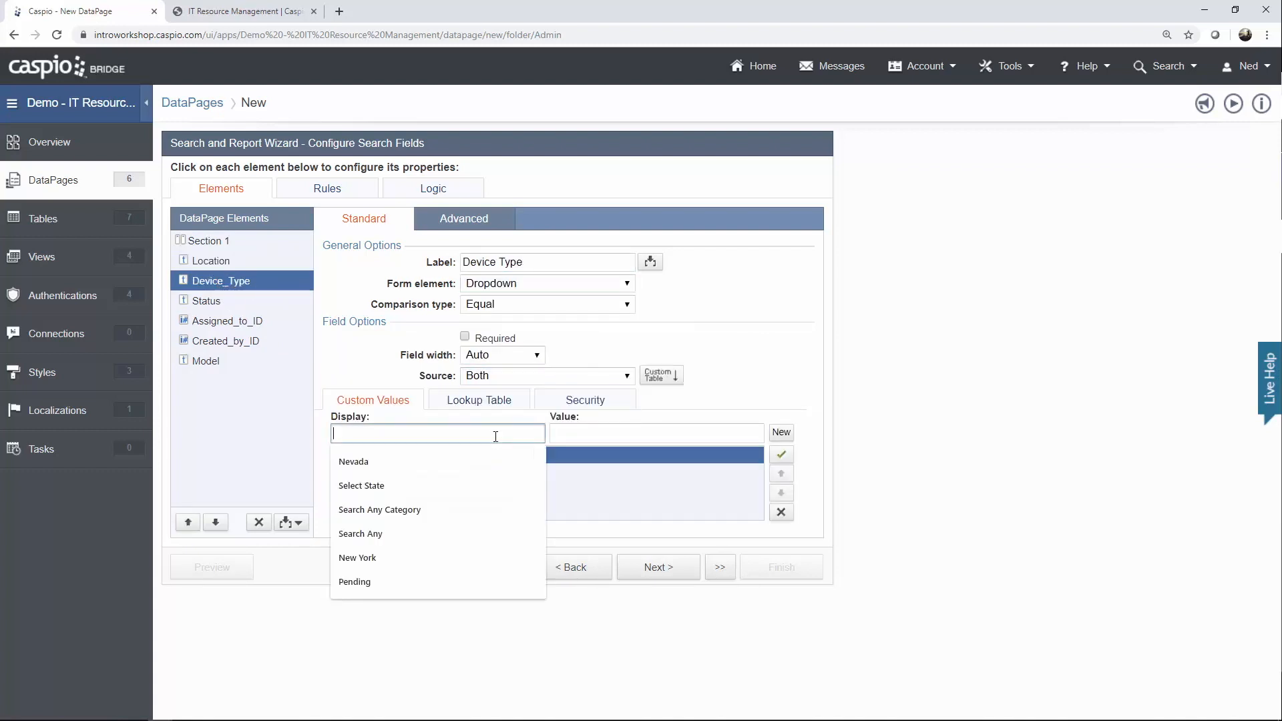
pyautogui.write('Search Any')
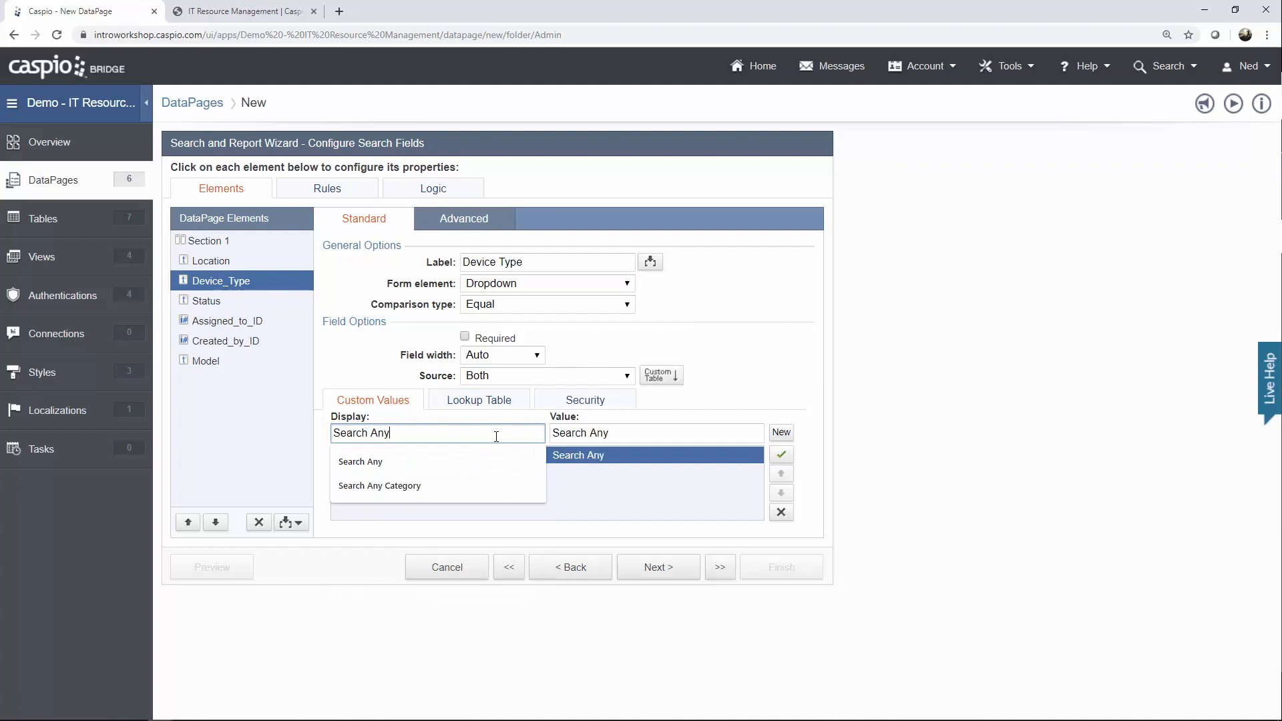
pyautogui.press('Tab')
pyautogui.press('BackSpace')
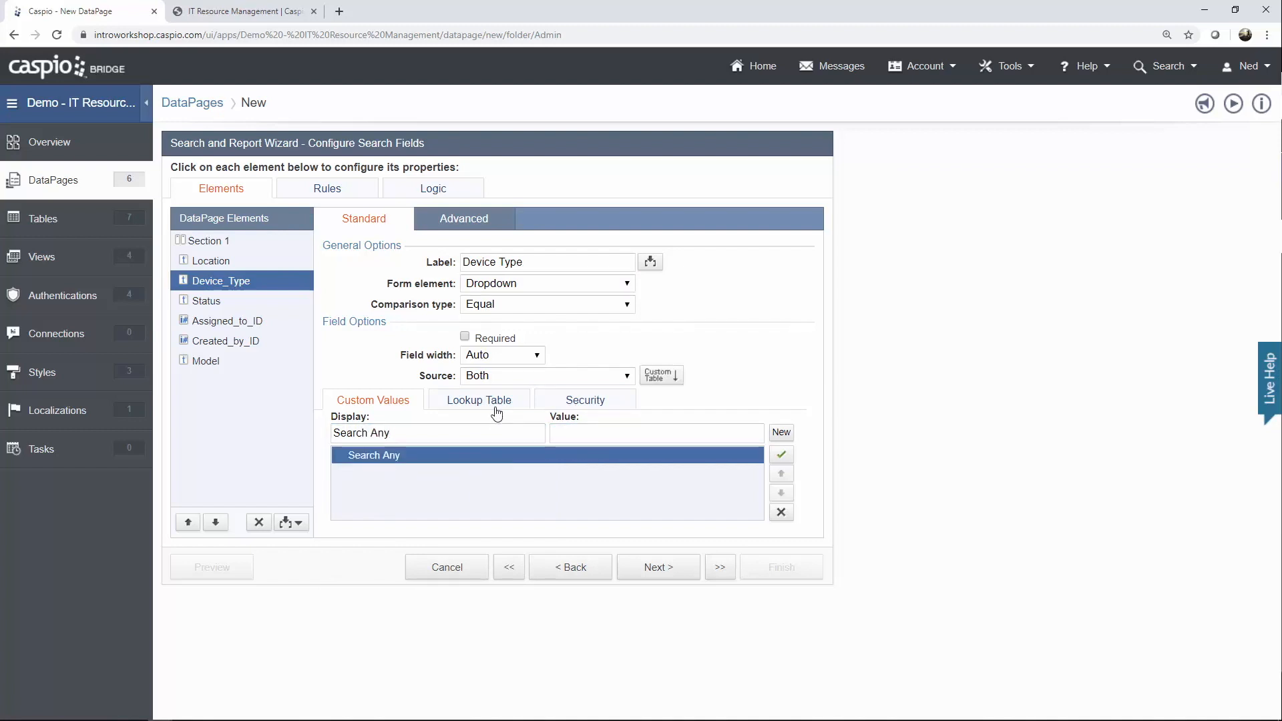
pyautogui.click(496, 412)
pyautogui.click(528, 422)
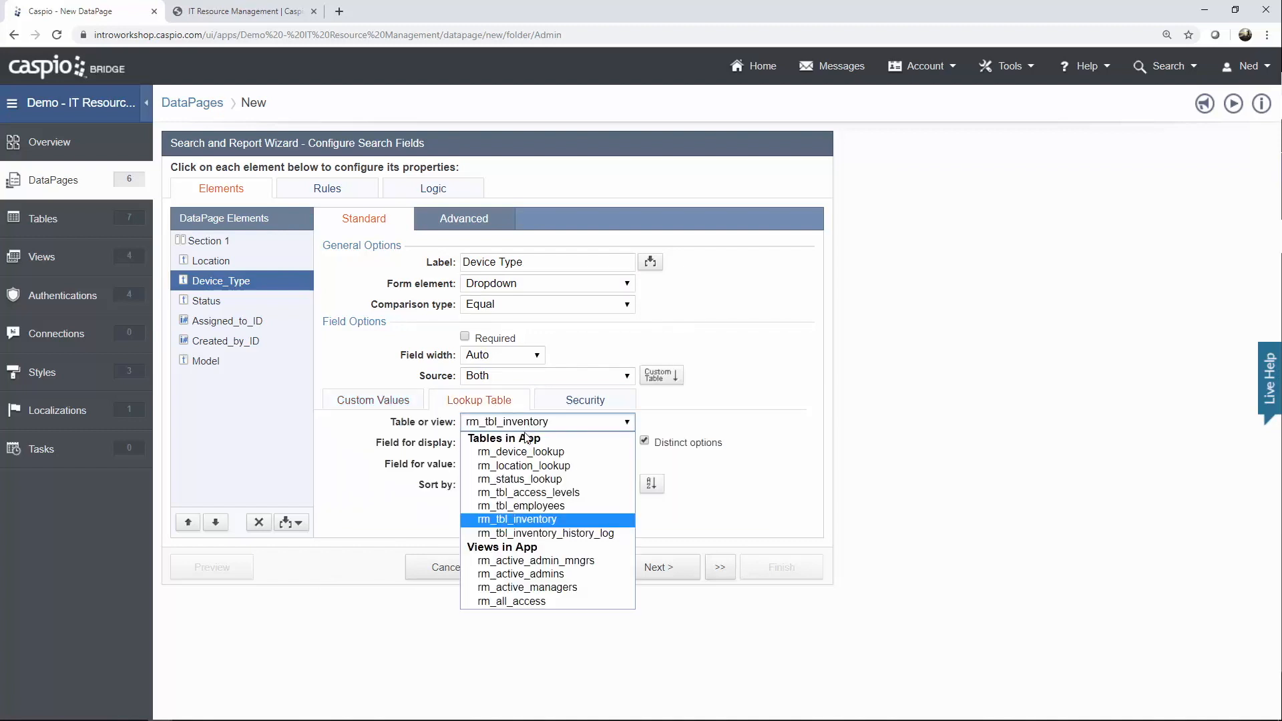
pyautogui.click(519, 452)
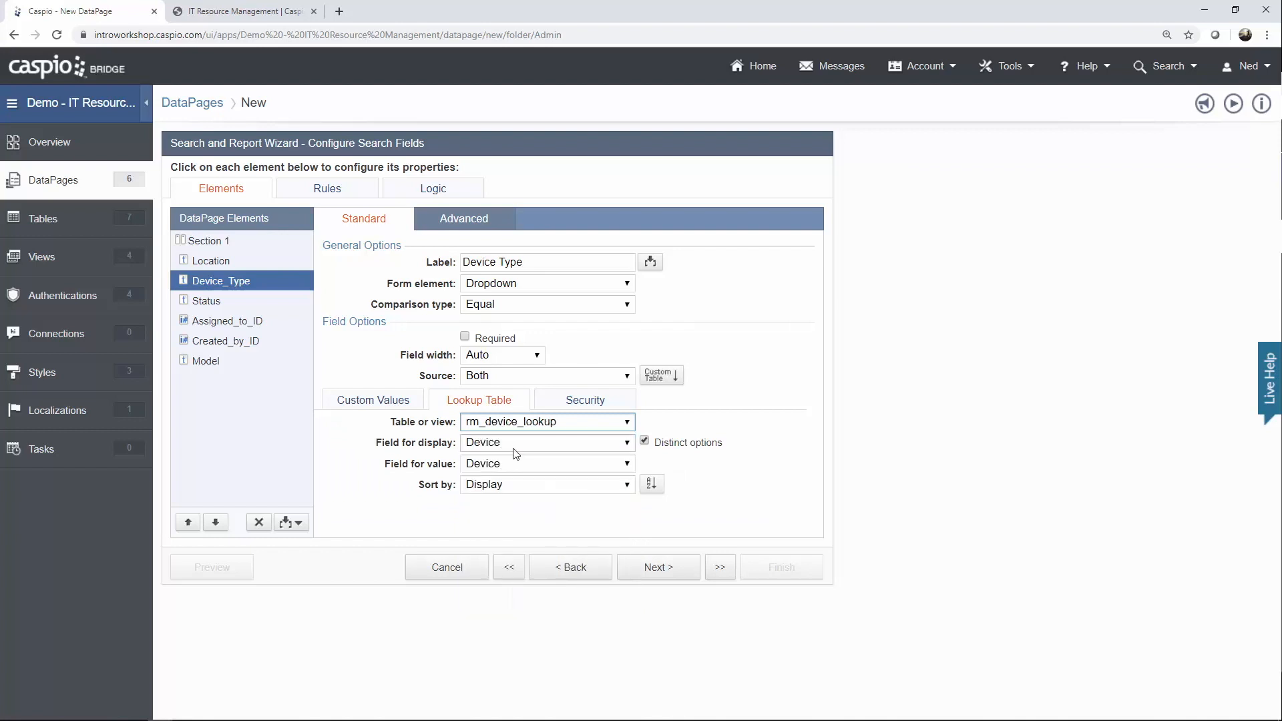
# Make Status a dropdown with a 'Search Any' option plus rm_status_lookup values.
pyautogui.click(204, 303)
pyautogui.click(512, 286)
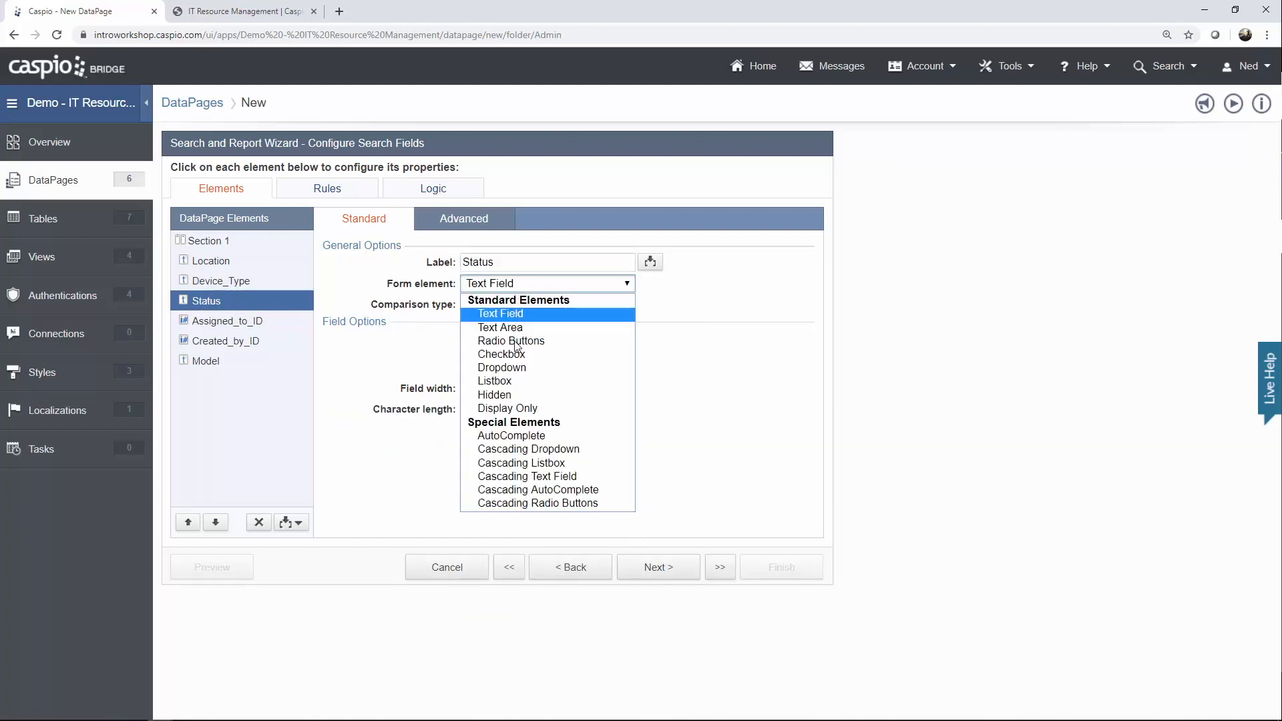
pyautogui.click(514, 367)
pyautogui.click(527, 376)
pyautogui.click(499, 423)
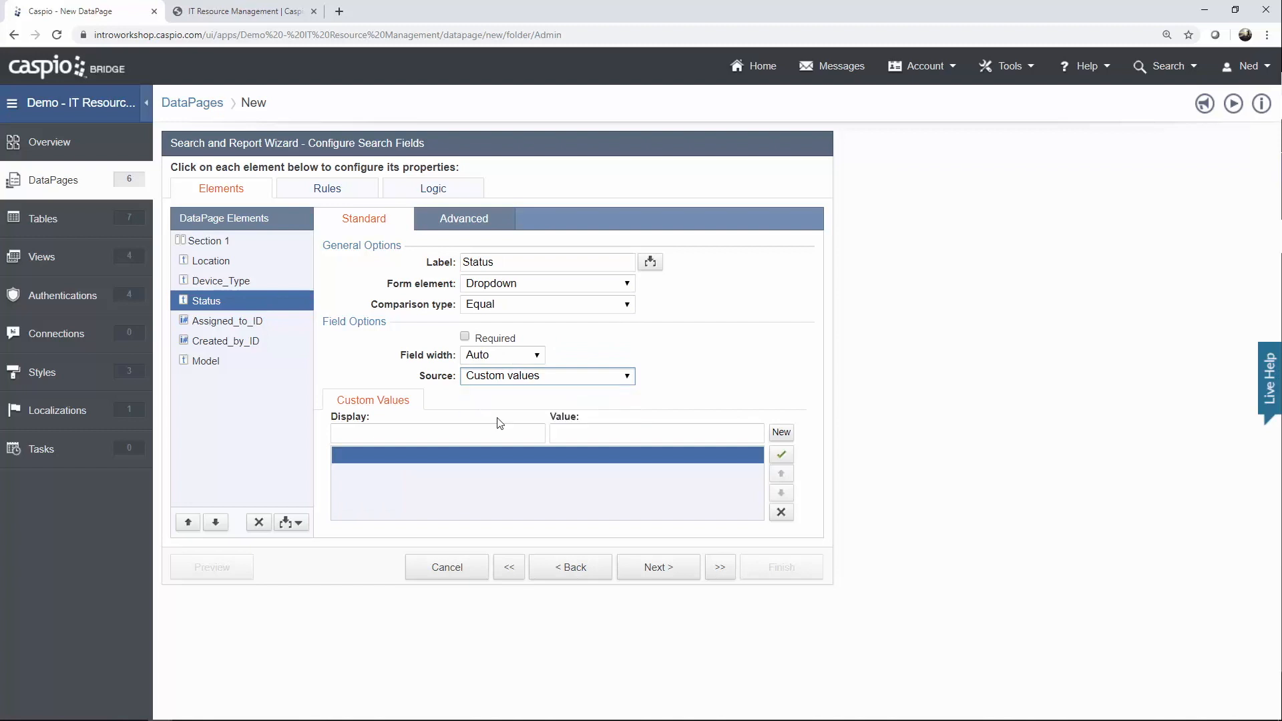
pyautogui.click(467, 434)
pyautogui.write('Search ')
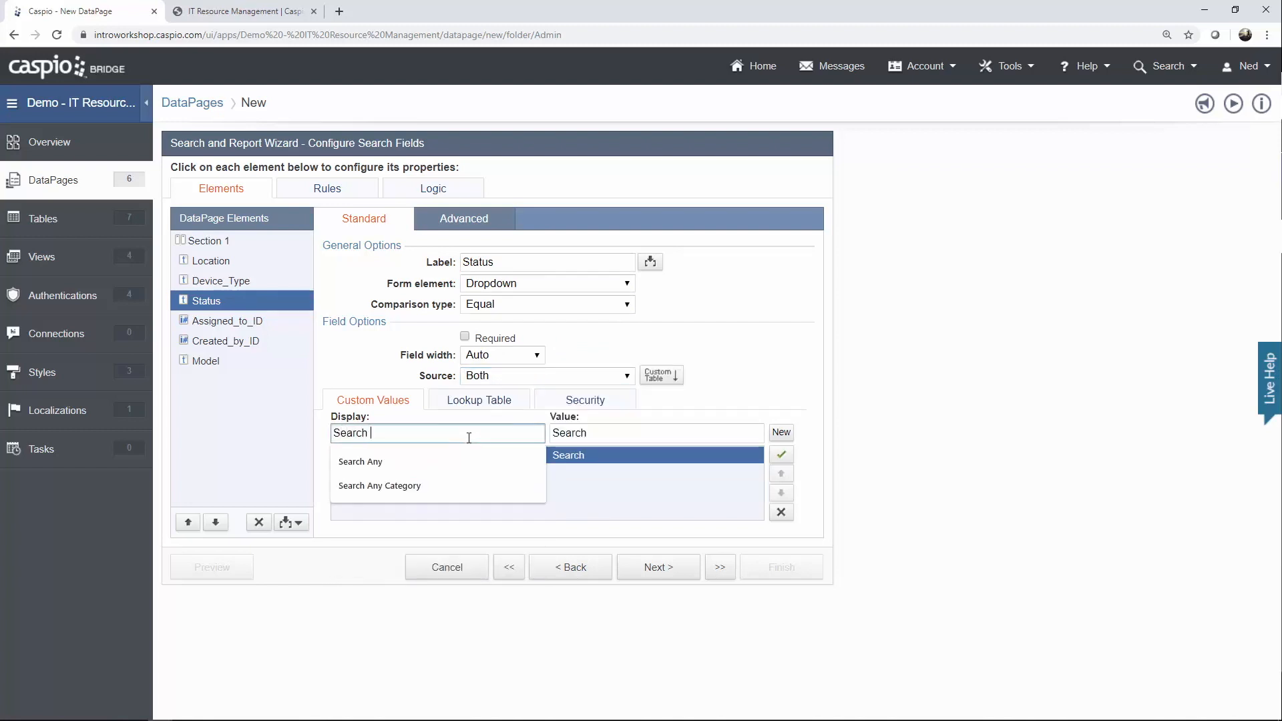
pyautogui.write('Any')
pyautogui.press('Return')
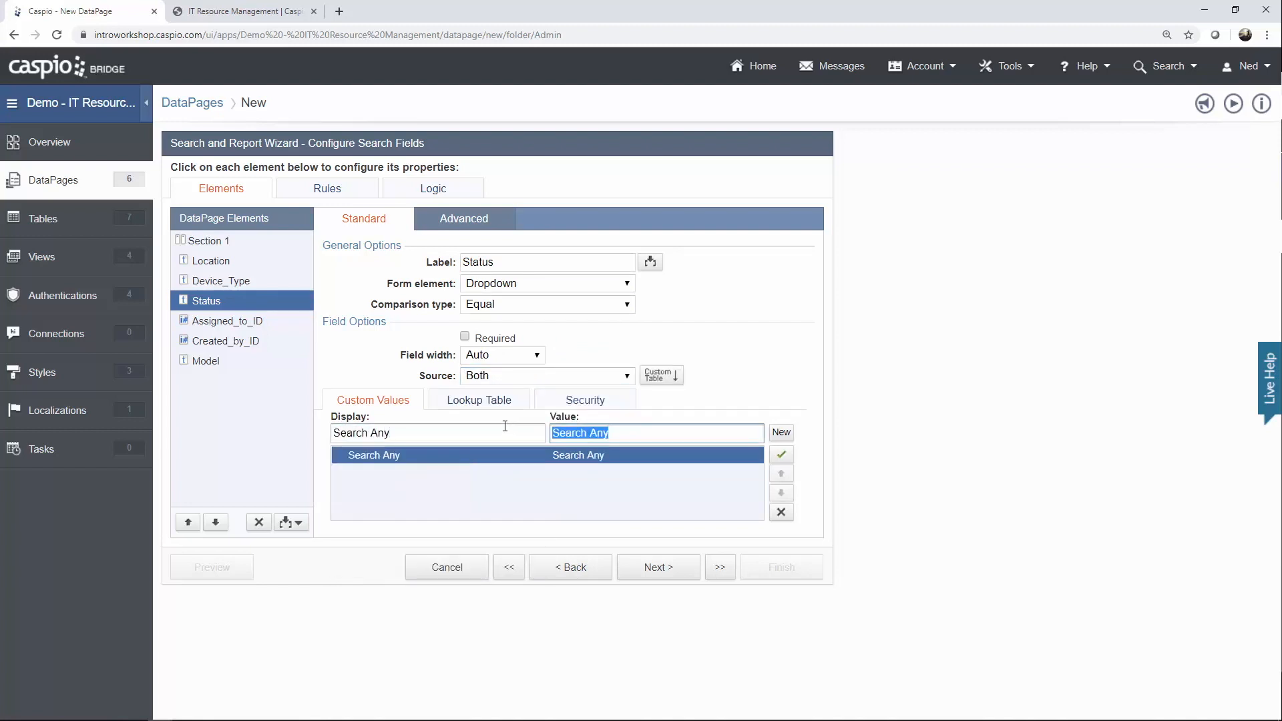
pyautogui.click(467, 400)
pyautogui.click(506, 423)
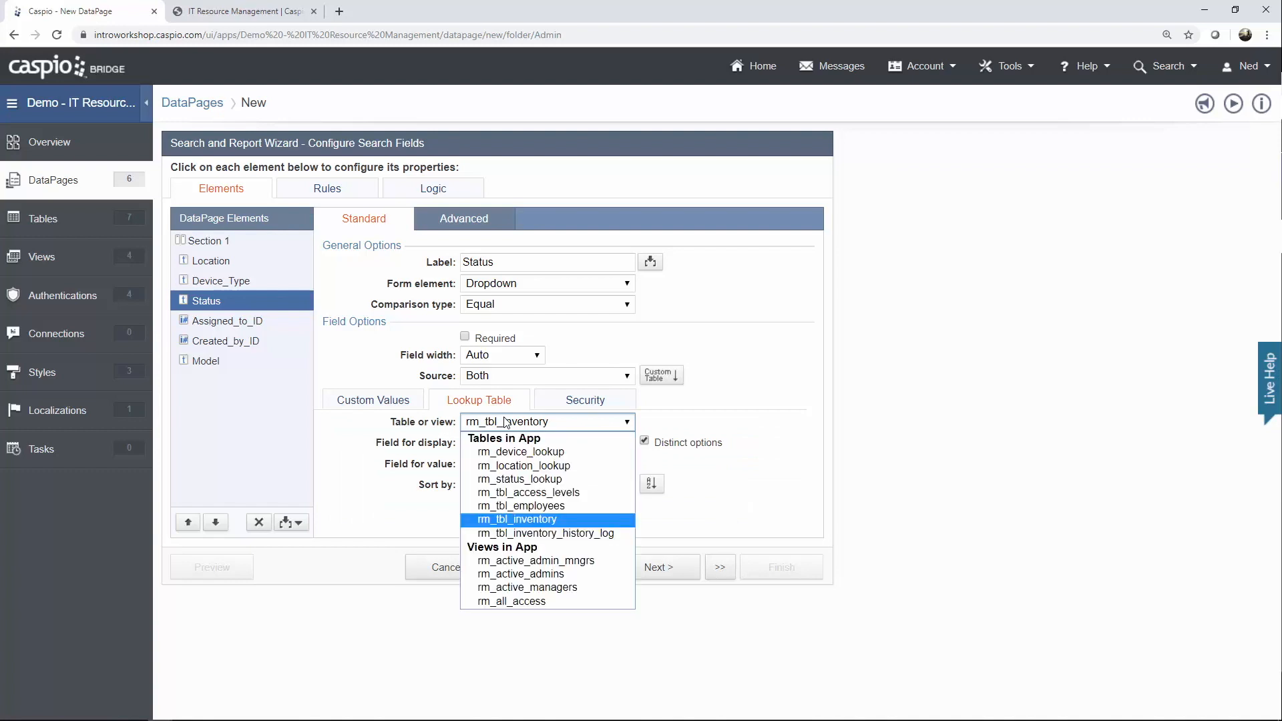
pyautogui.click(532, 479)
pyautogui.click(221, 322)
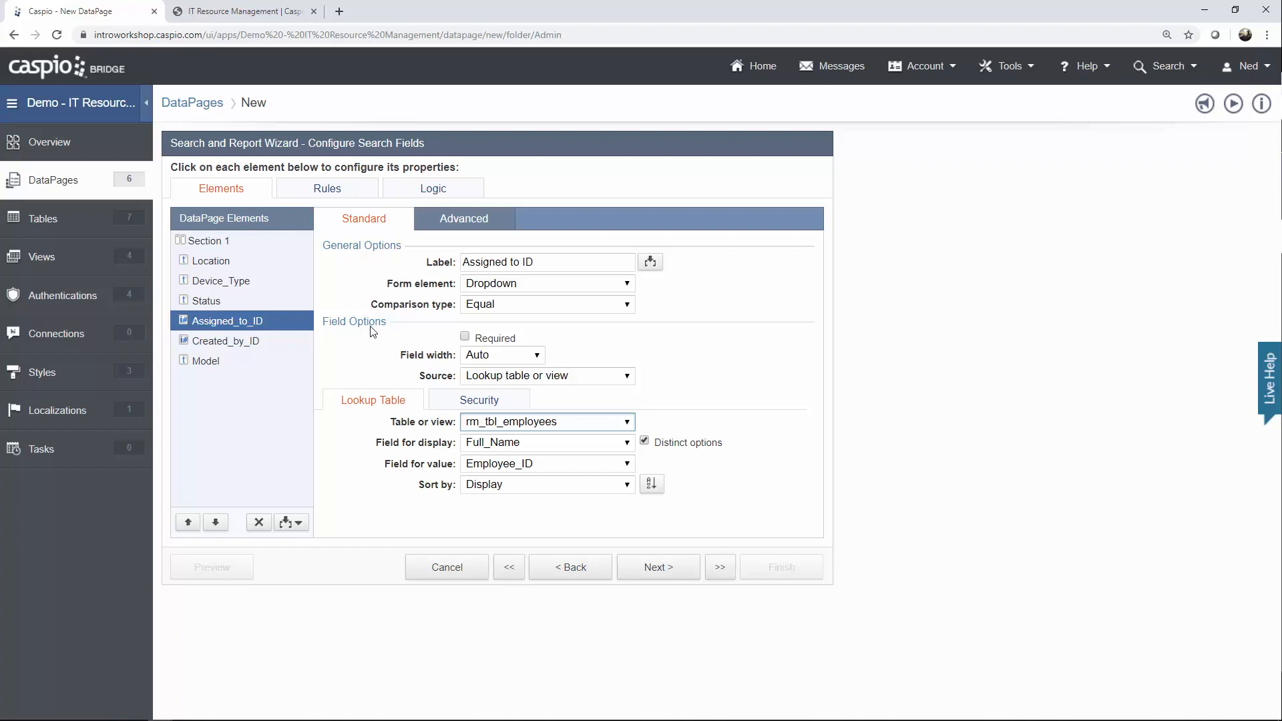
# Give Assigned_to_ID's dropdown Source Both and a blank-valued 'Search Any' option, then check its lookup.
pyautogui.click(495, 384)
pyautogui.click(482, 421)
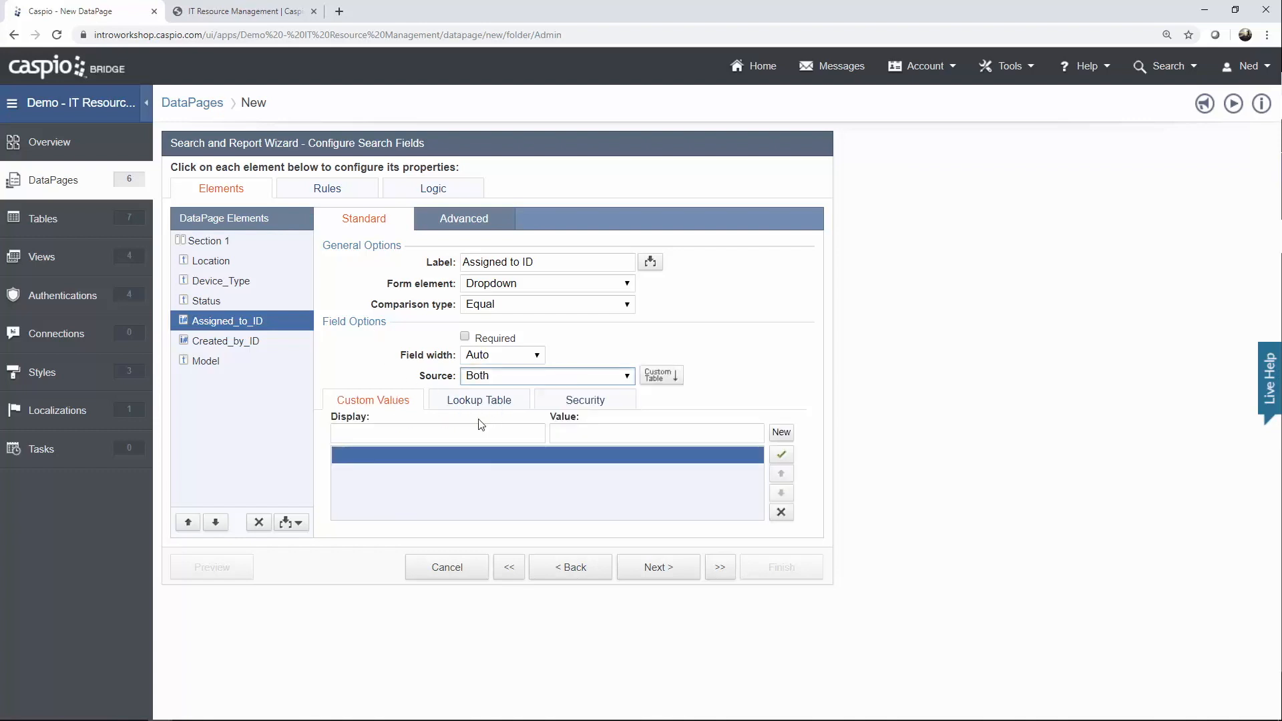
pyautogui.click(383, 433)
pyautogui.write('Sear')
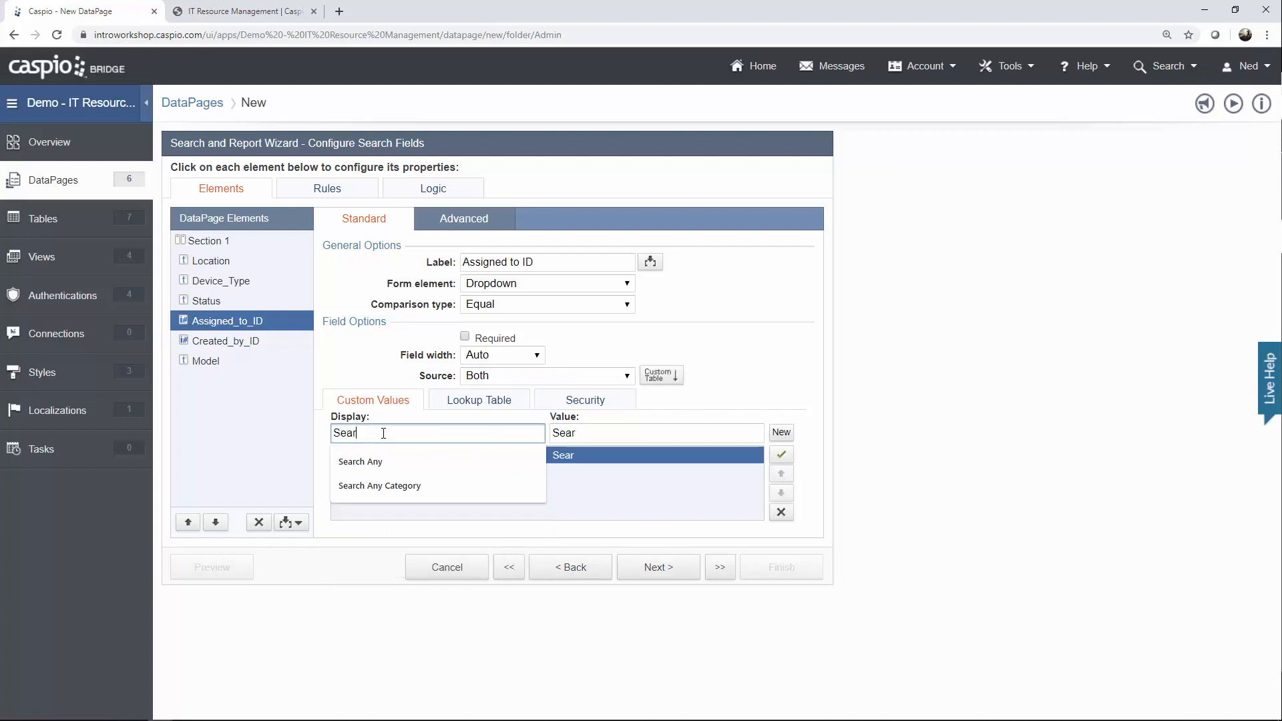
pyautogui.write('ch An')
pyautogui.moveTo(632, 434); pyautogui.dragTo(506, 427)
pyautogui.press('BackSpace')
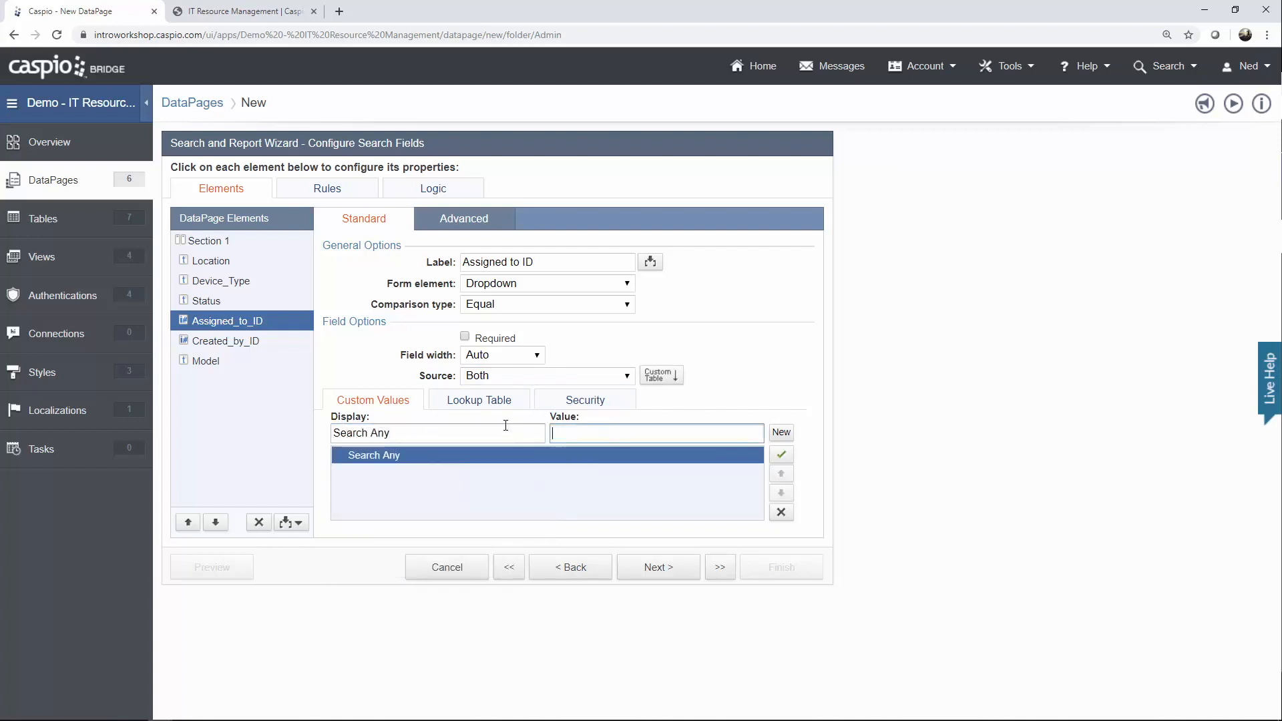
pyautogui.click(477, 402)
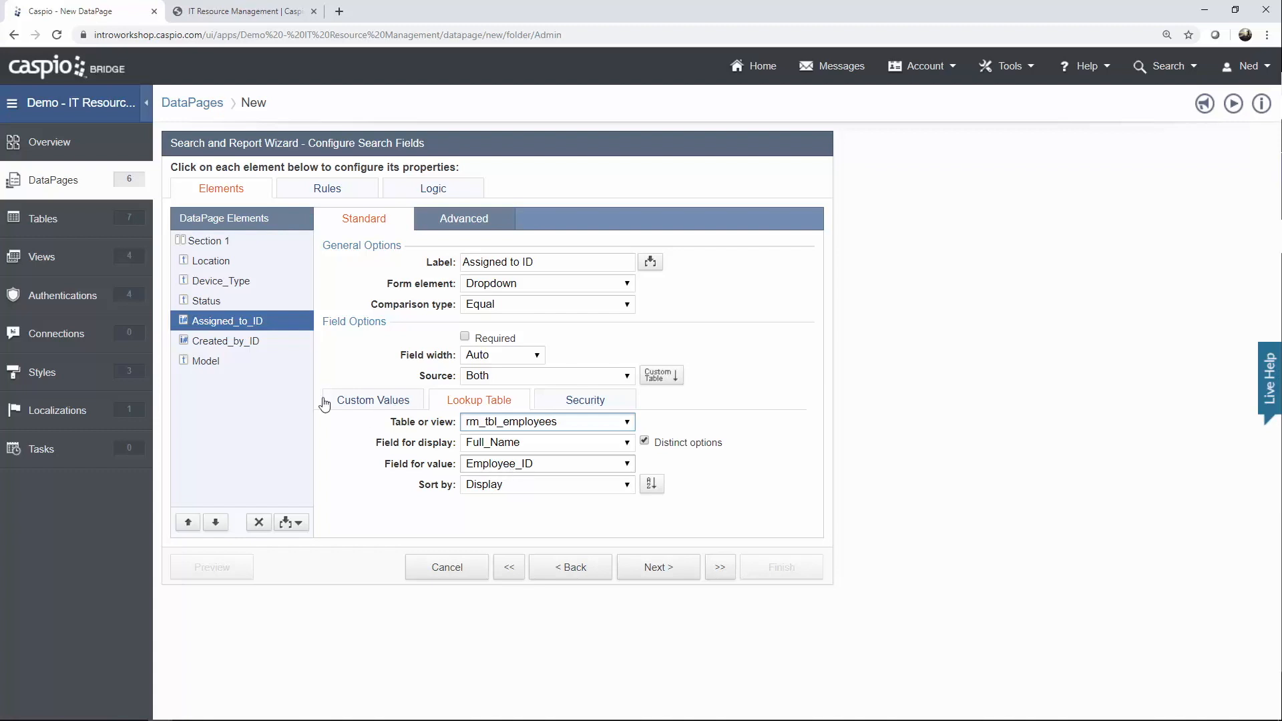
# Set Created_by_ID's dropdown Source to Both and add a 'Search Any' display option.
pyautogui.click(237, 343)
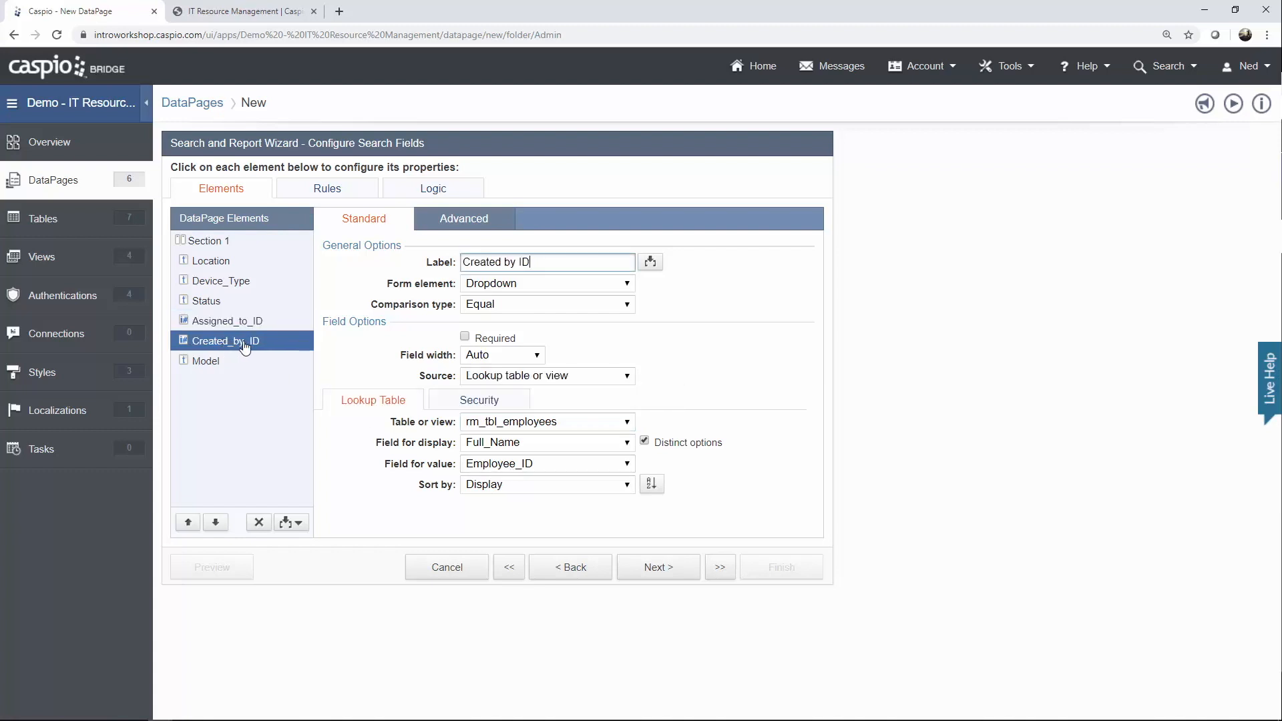
pyautogui.click(488, 376)
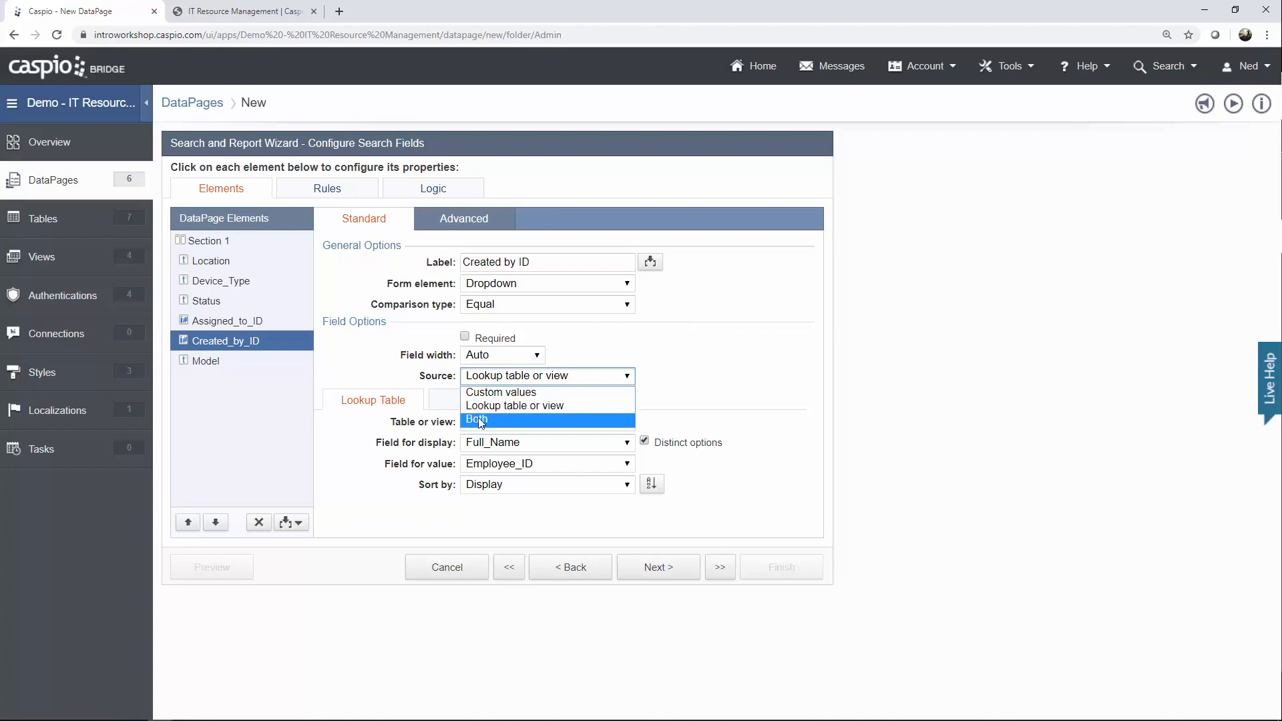
pyautogui.click(502, 419)
pyautogui.click(458, 426)
pyautogui.write('Search Any')
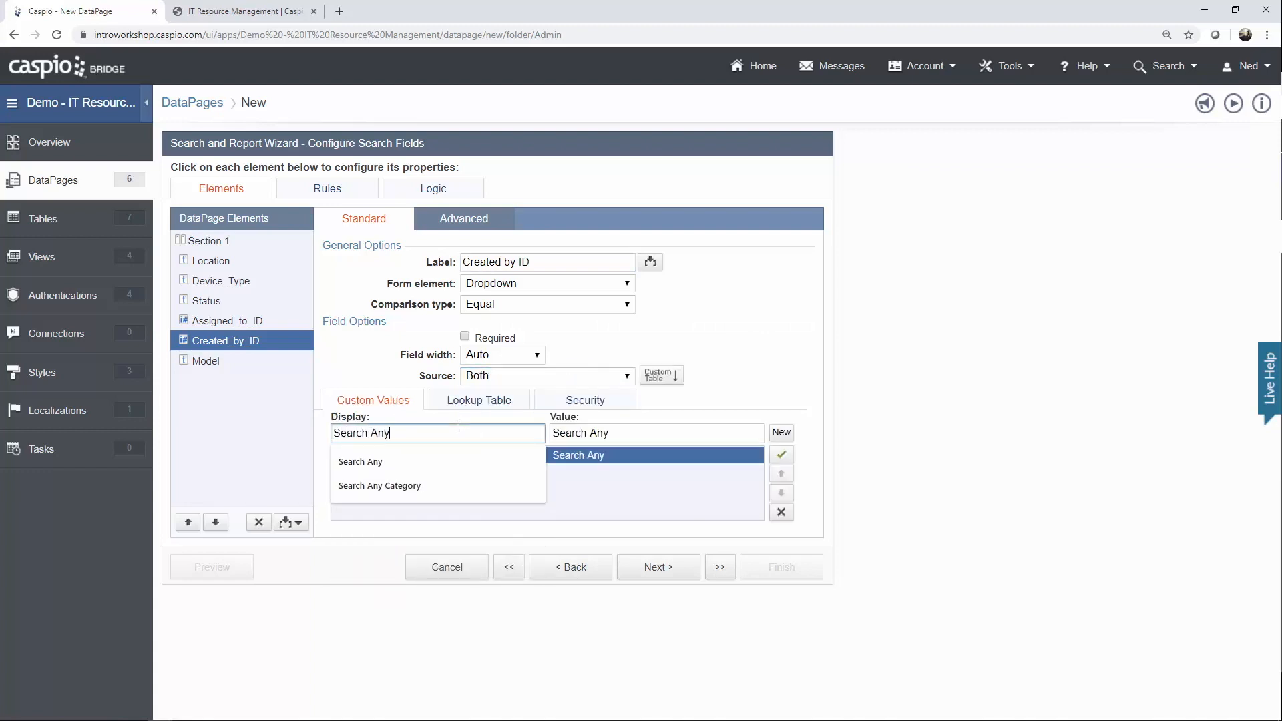
# Leave Created_by_ID's Search Any value blank and make Model an AutoComplete matching 'Contains'.
pyautogui.press('Tab')
pyautogui.press('BackSpace')
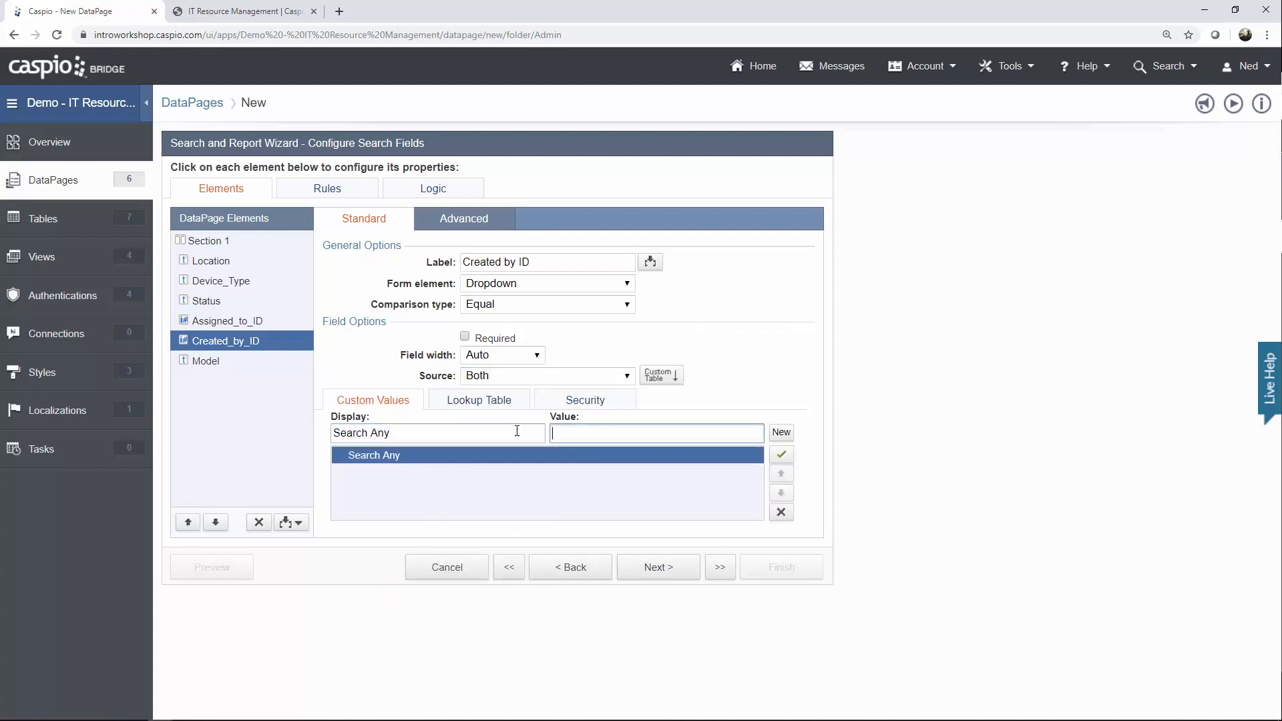
pyautogui.click(209, 361)
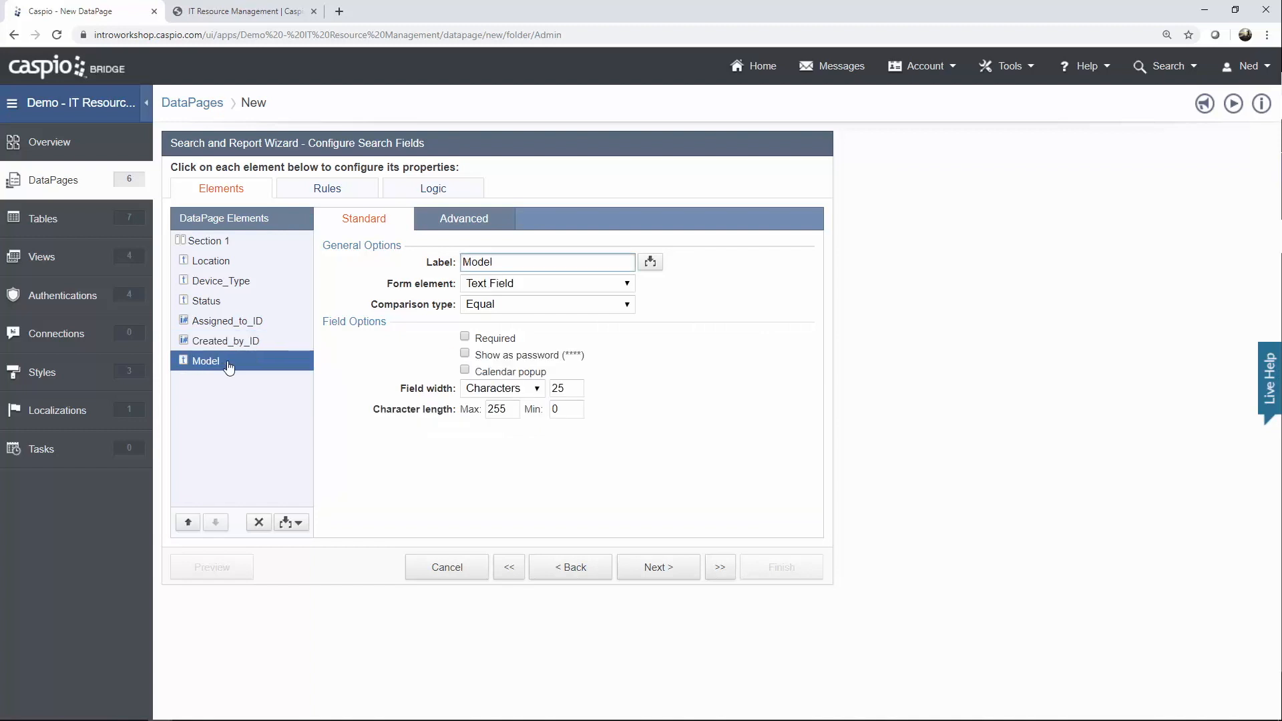
pyautogui.click(501, 283)
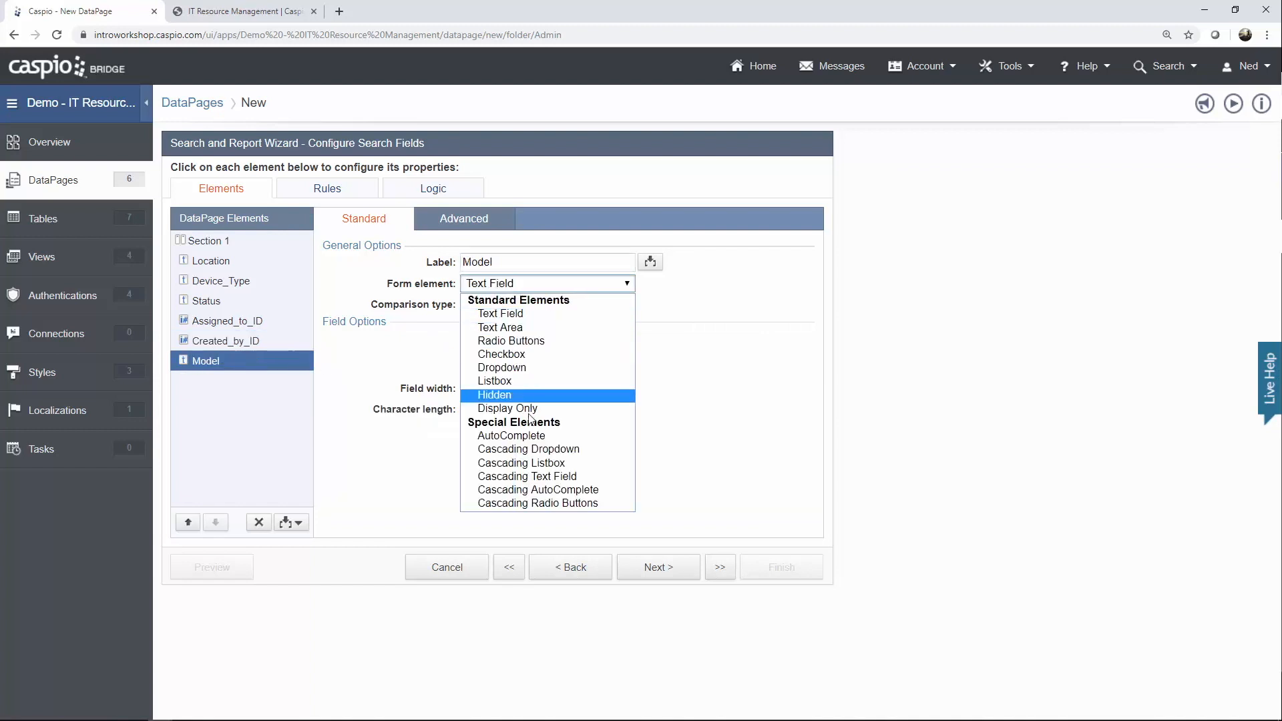
pyautogui.click(522, 436)
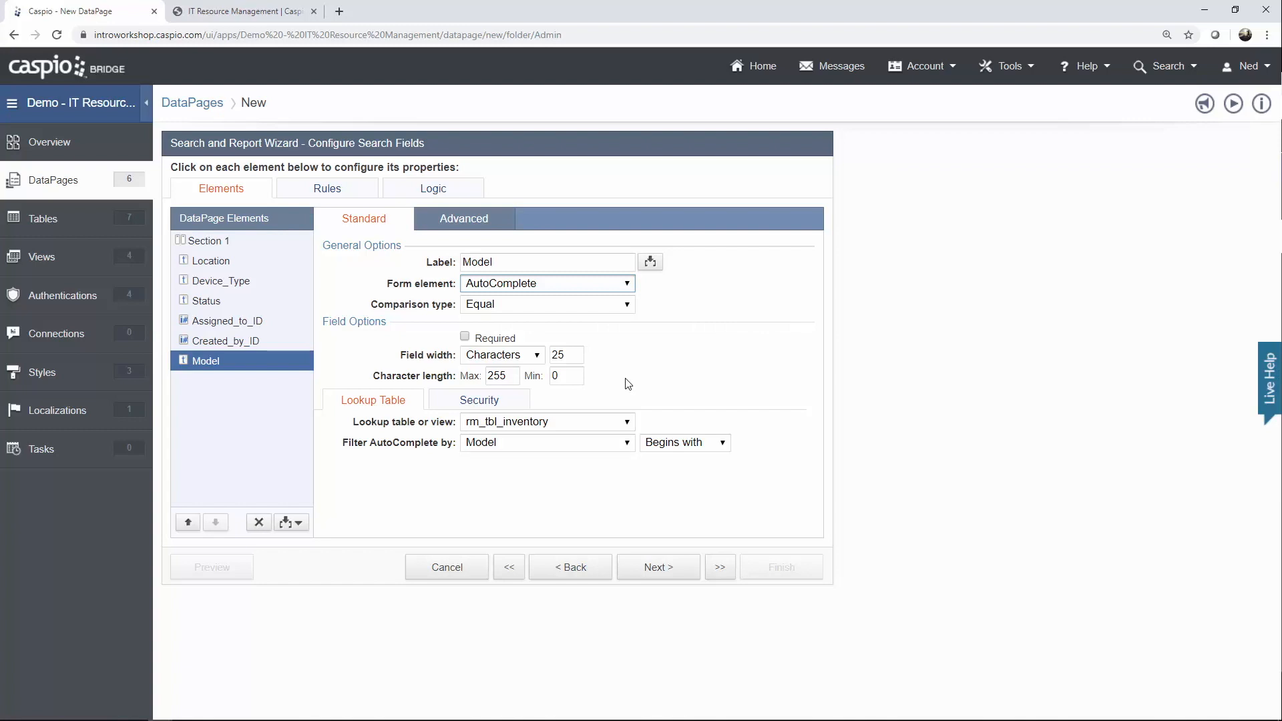
pyautogui.click(673, 439)
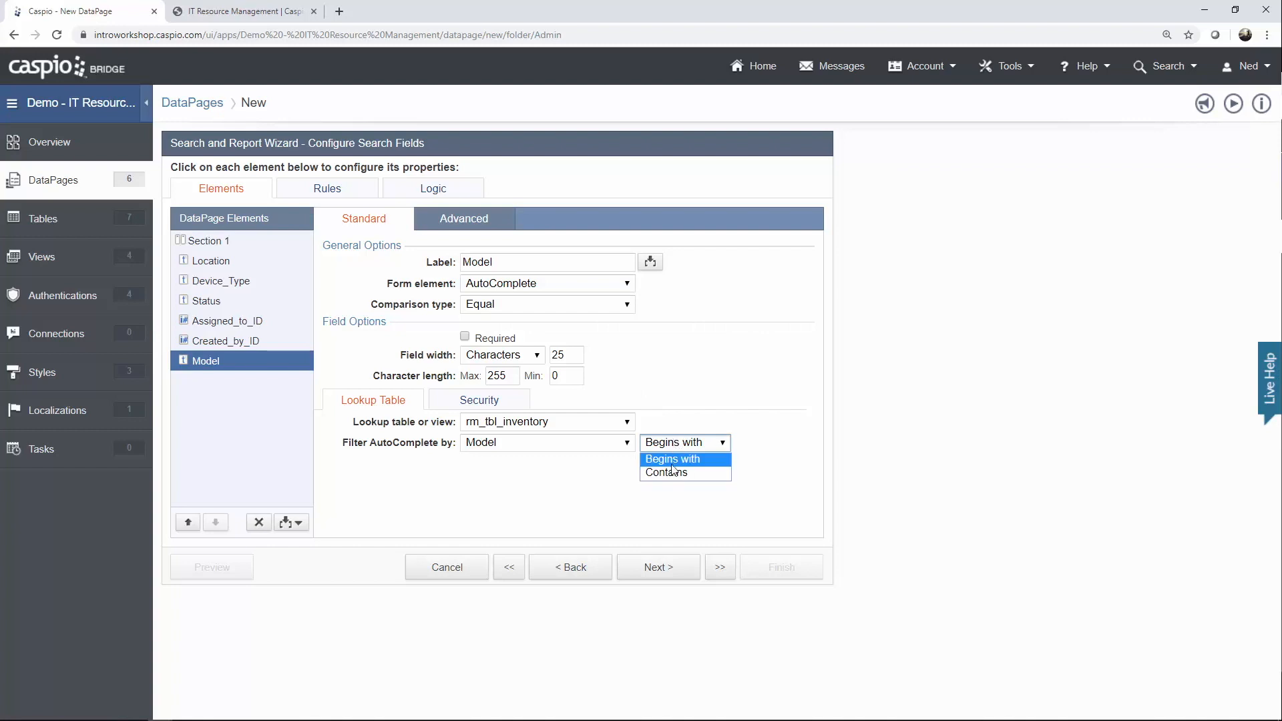
pyautogui.click(674, 469)
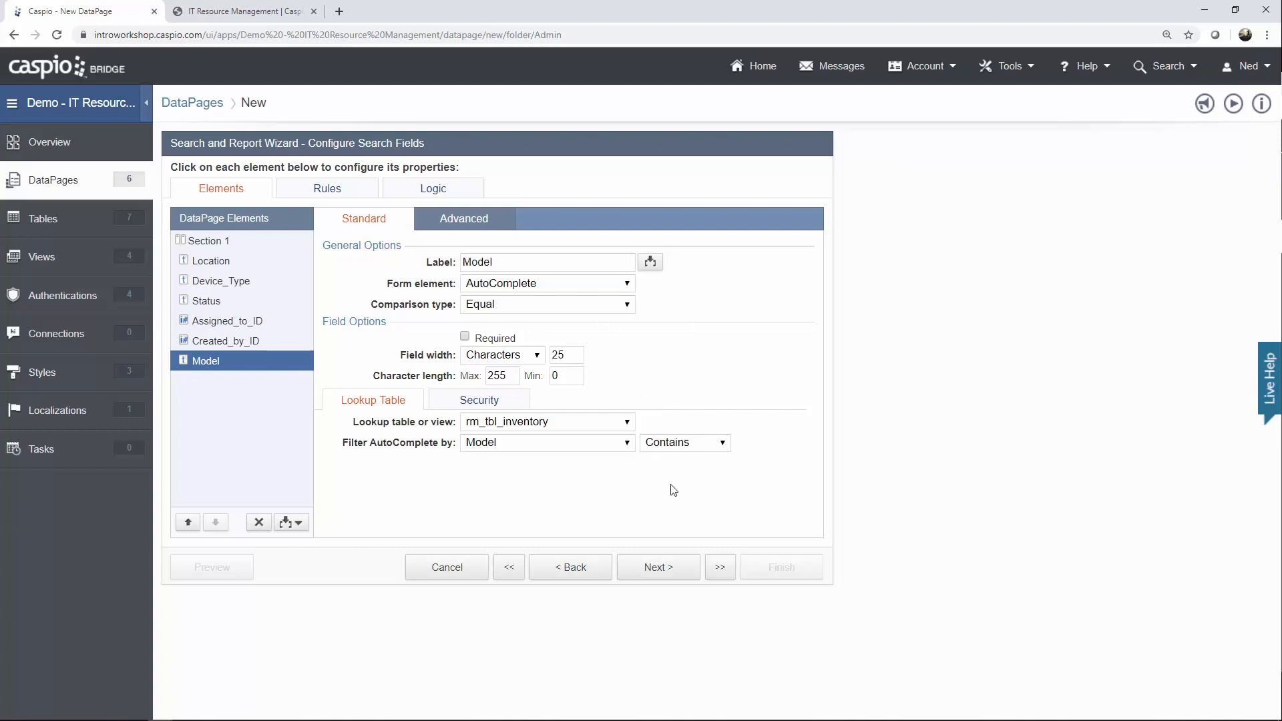
# Show Device_Type, Purchase_Date, Location, Assigned_to_ID, Created_by_ID and Date_Created on the results page, editing off.
pyautogui.click(675, 570)
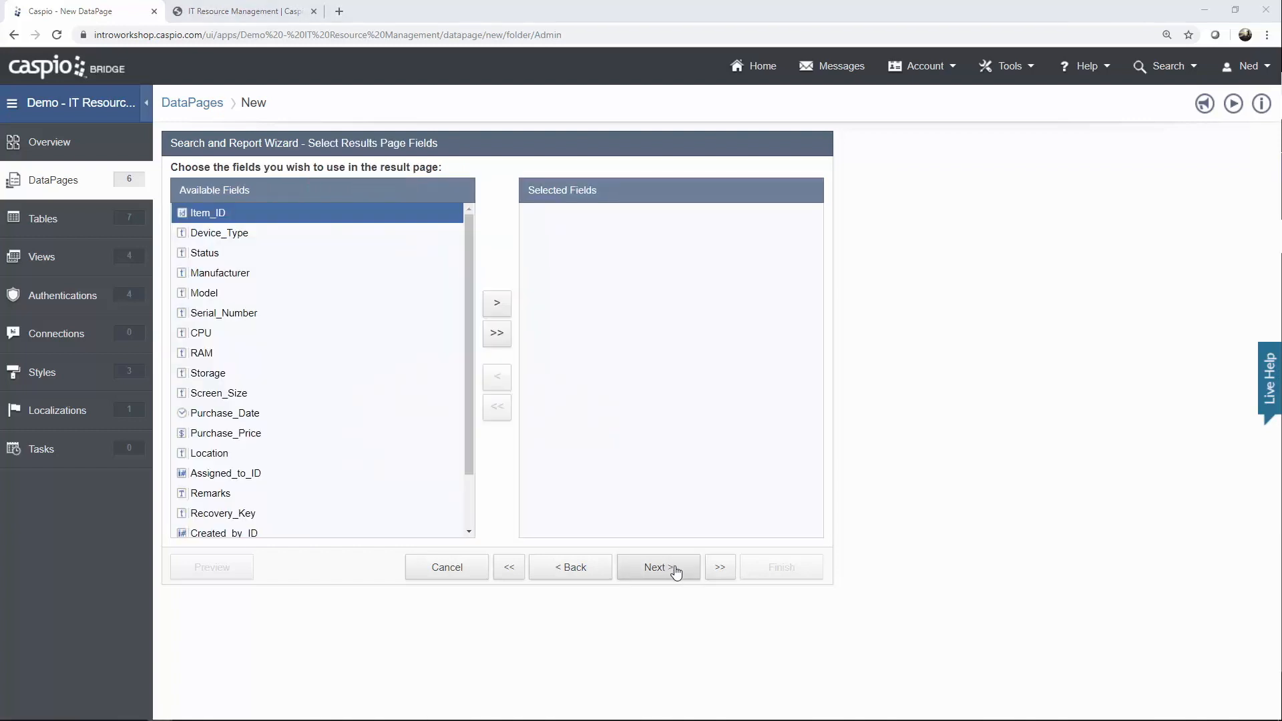
pyautogui.click(254, 237)
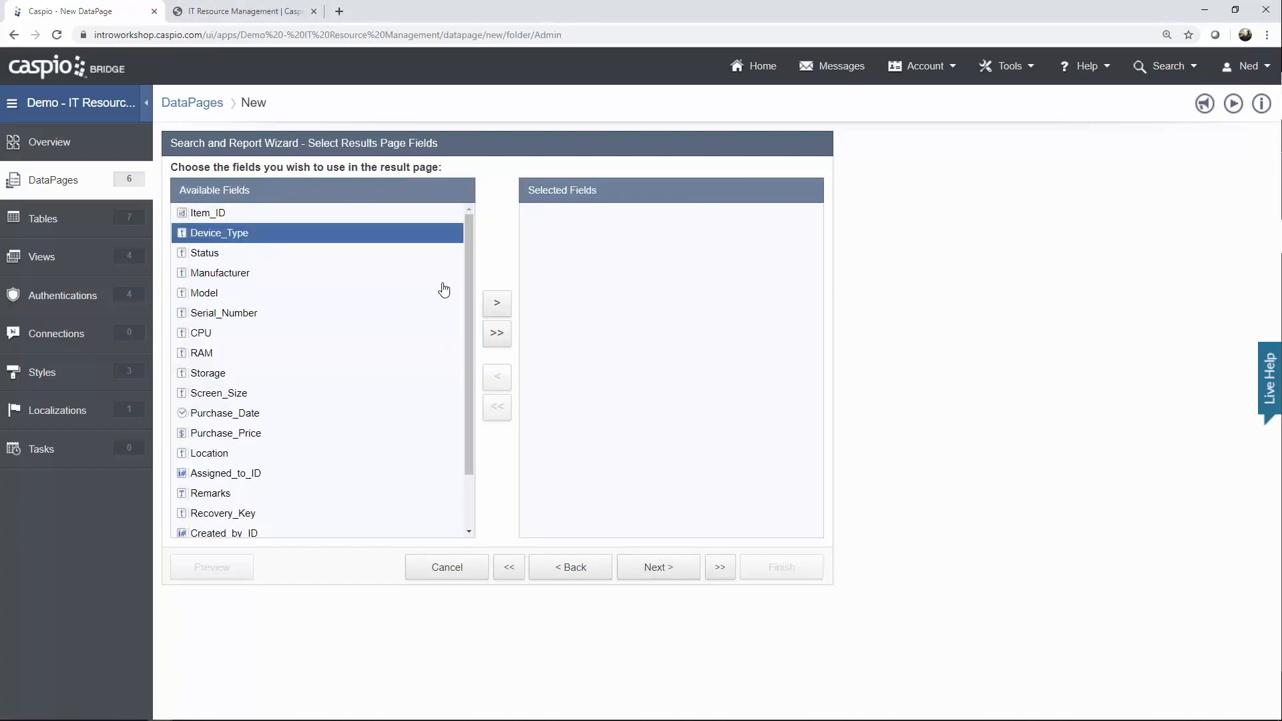
pyautogui.click(496, 304)
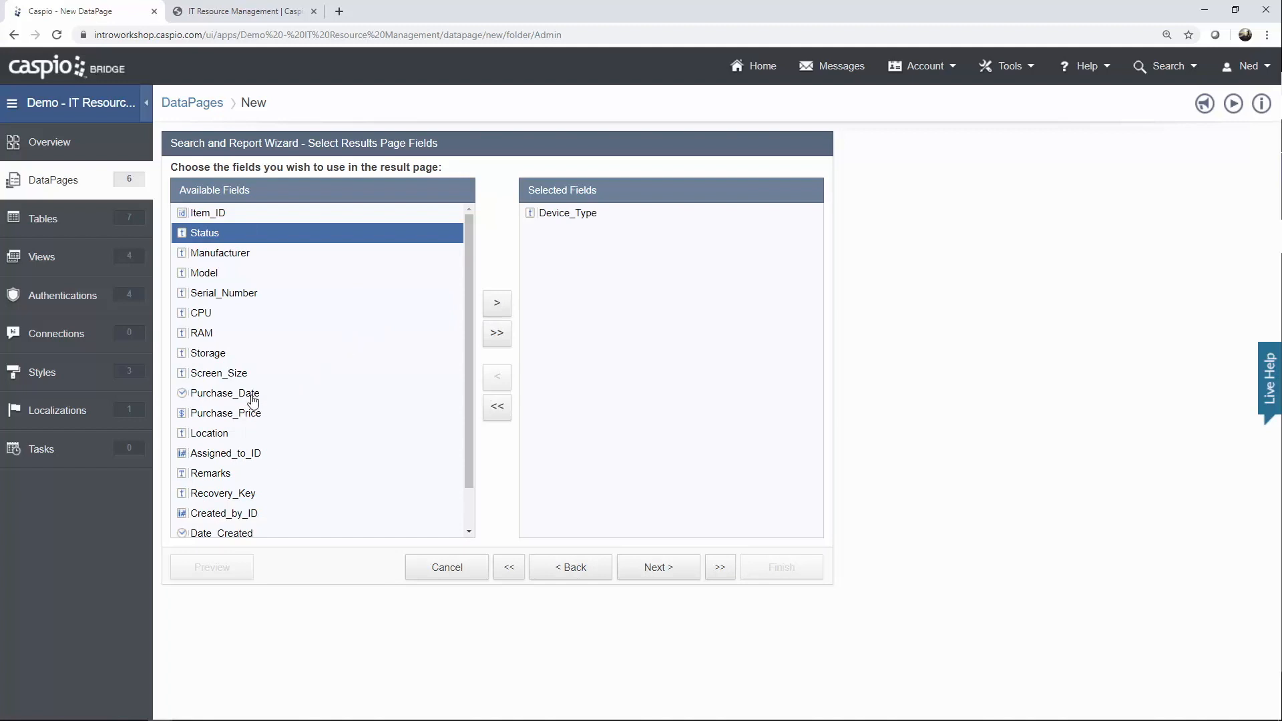
pyautogui.click(293, 392)
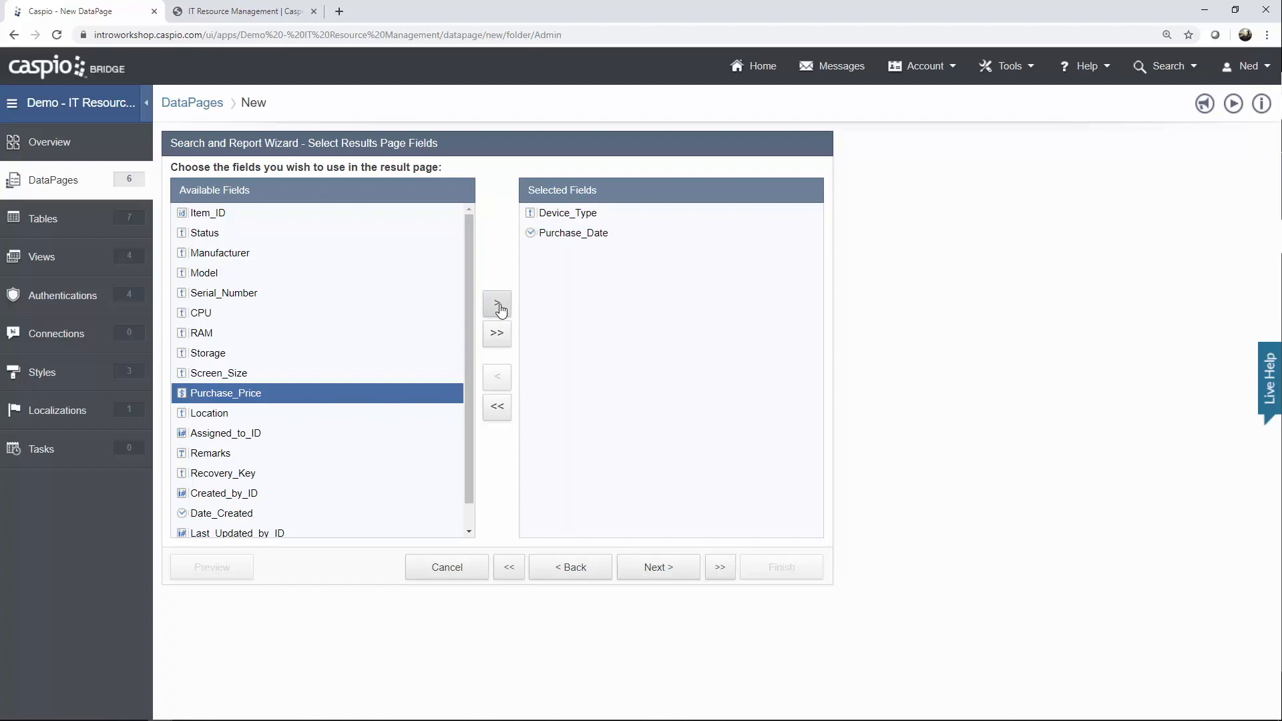
pyautogui.click(291, 417)
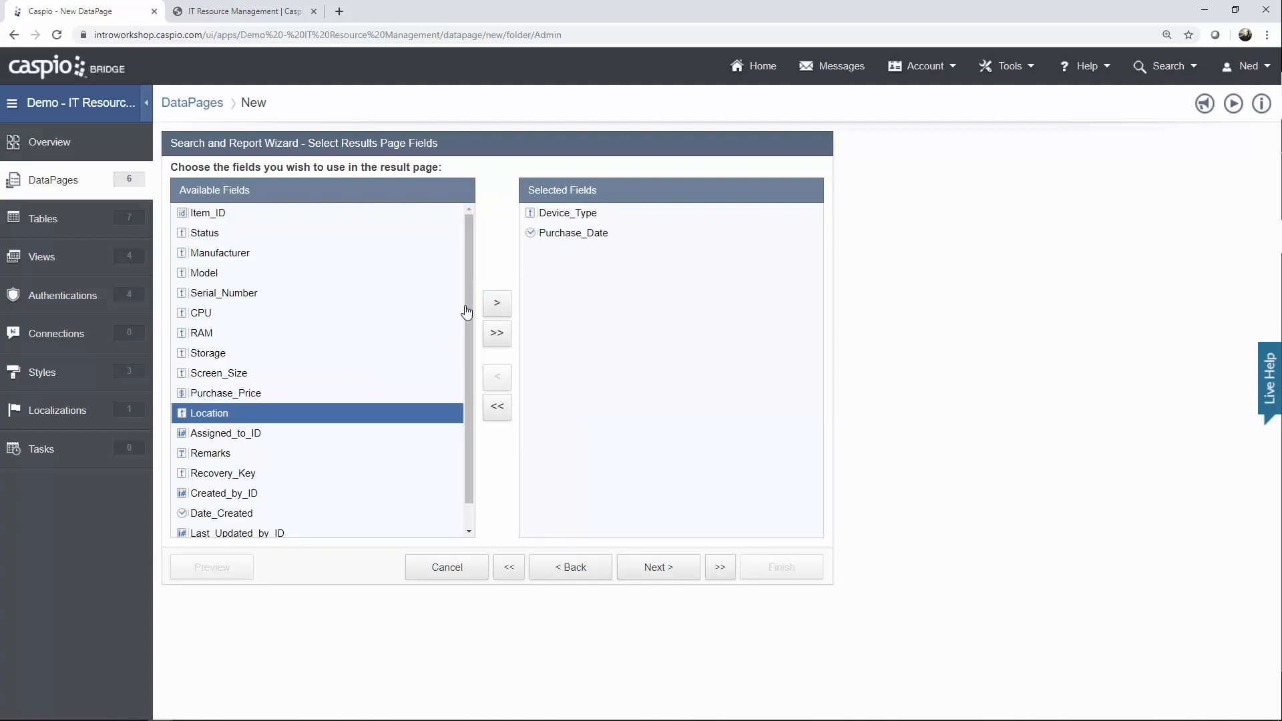
pyautogui.click(504, 305)
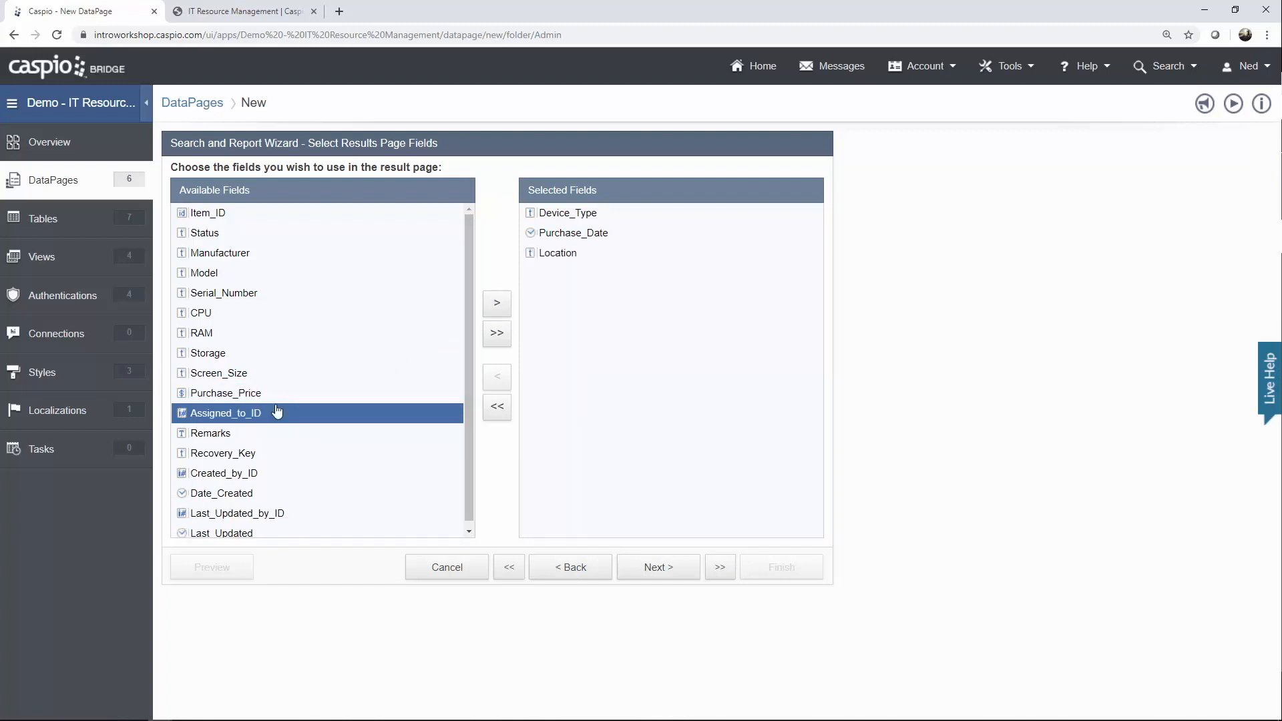
pyautogui.click(503, 312)
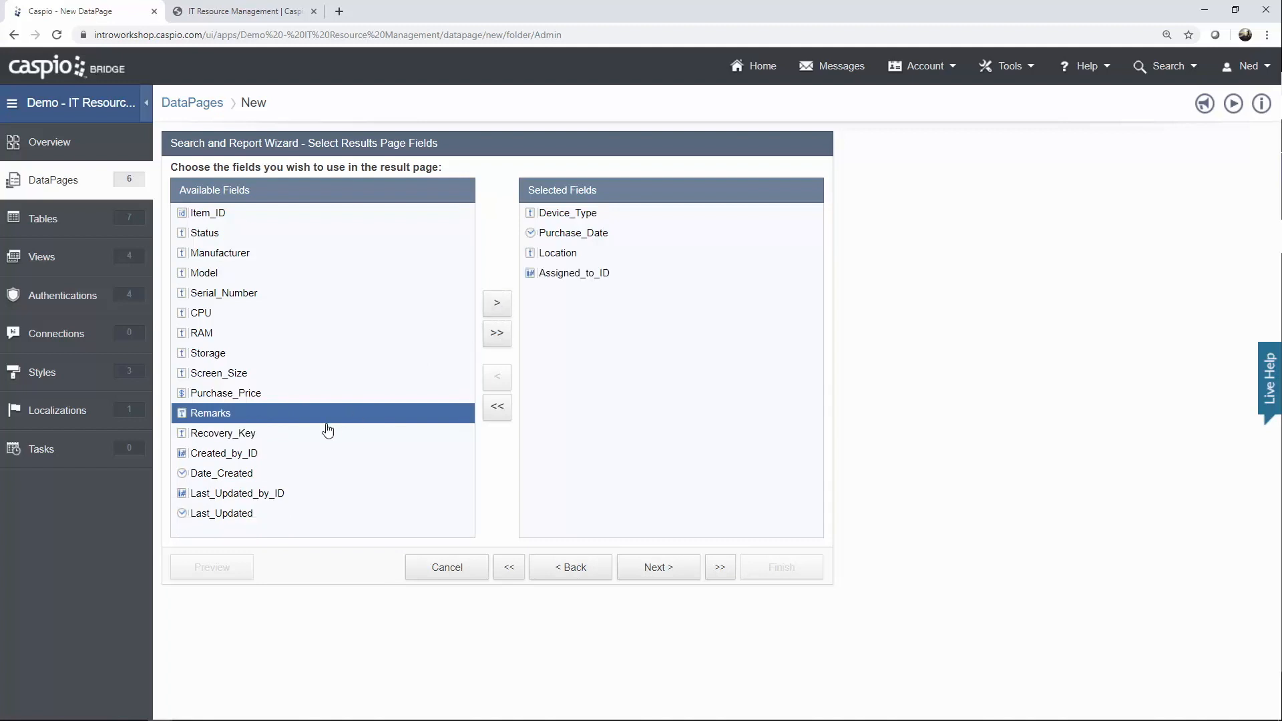
pyautogui.click(278, 454)
pyautogui.click(500, 308)
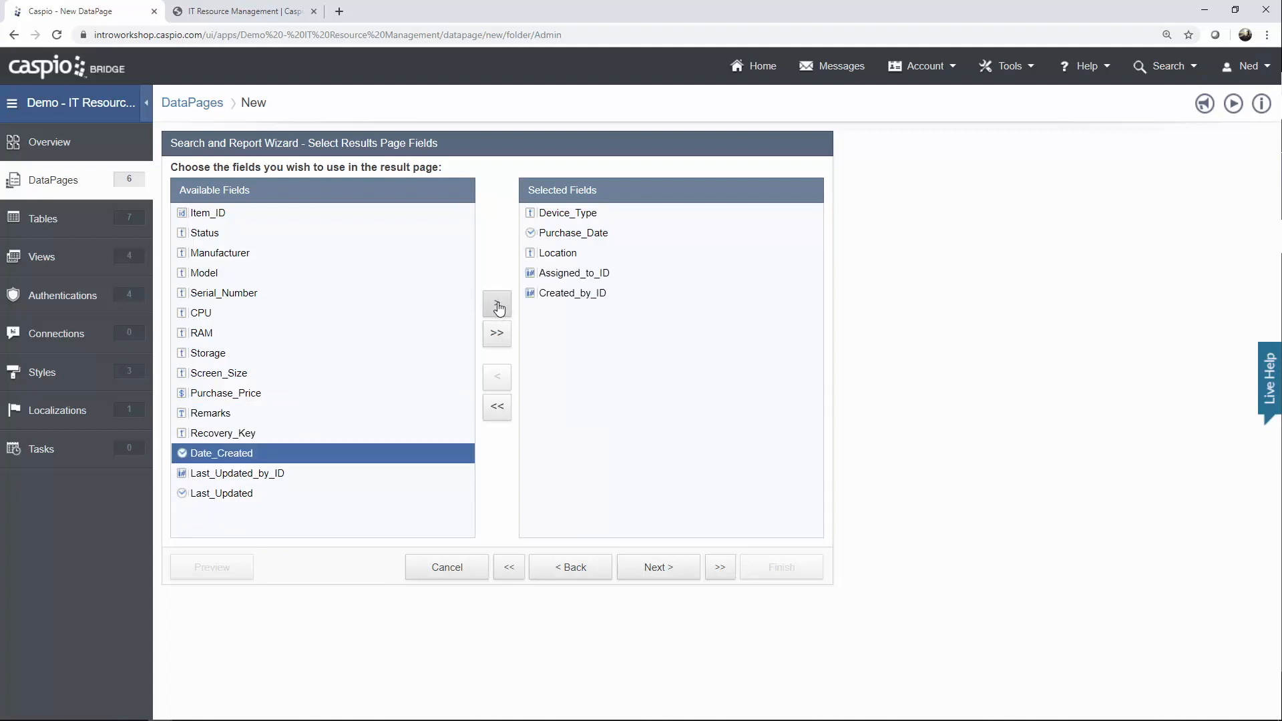
pyautogui.click(494, 306)
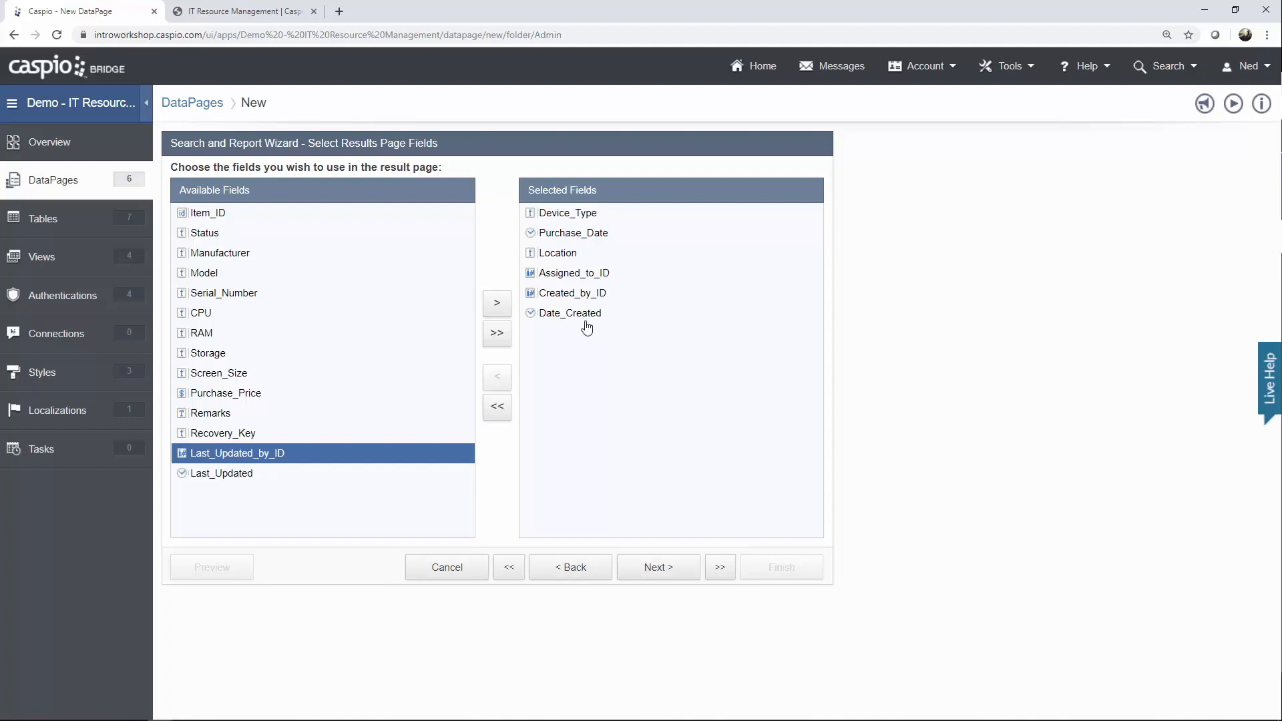
pyautogui.click(671, 574)
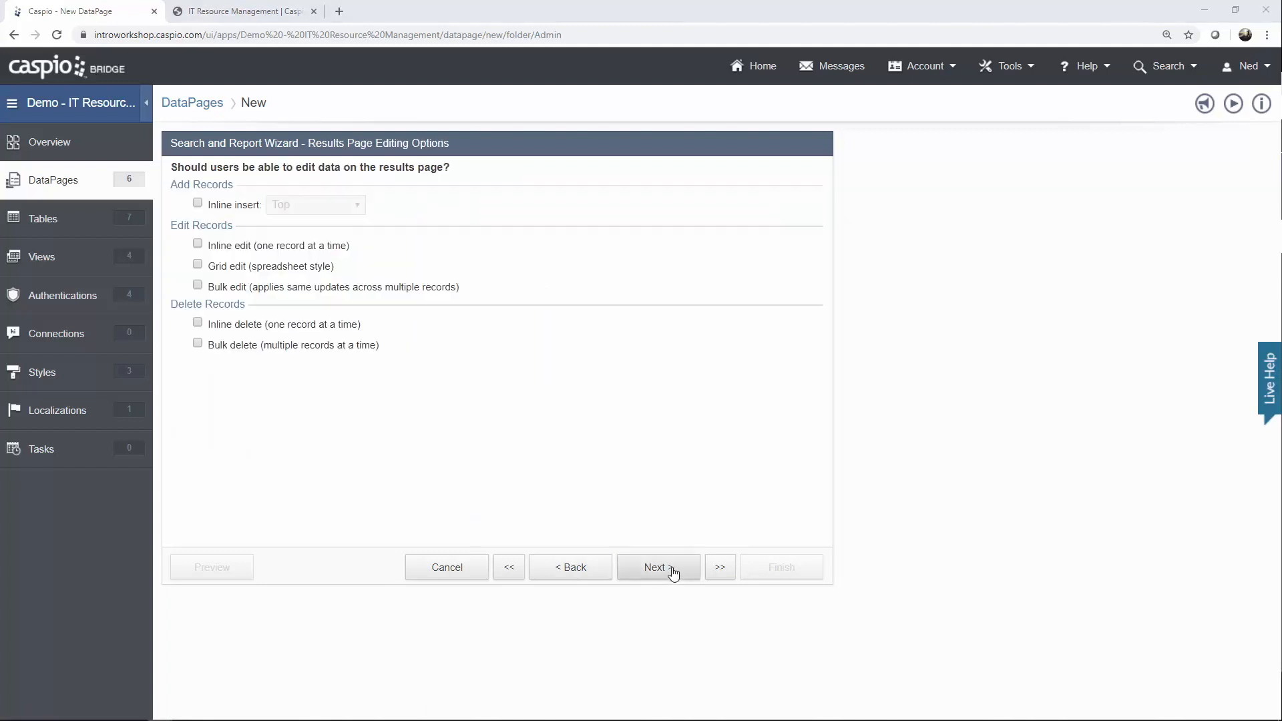
pyautogui.click(672, 573)
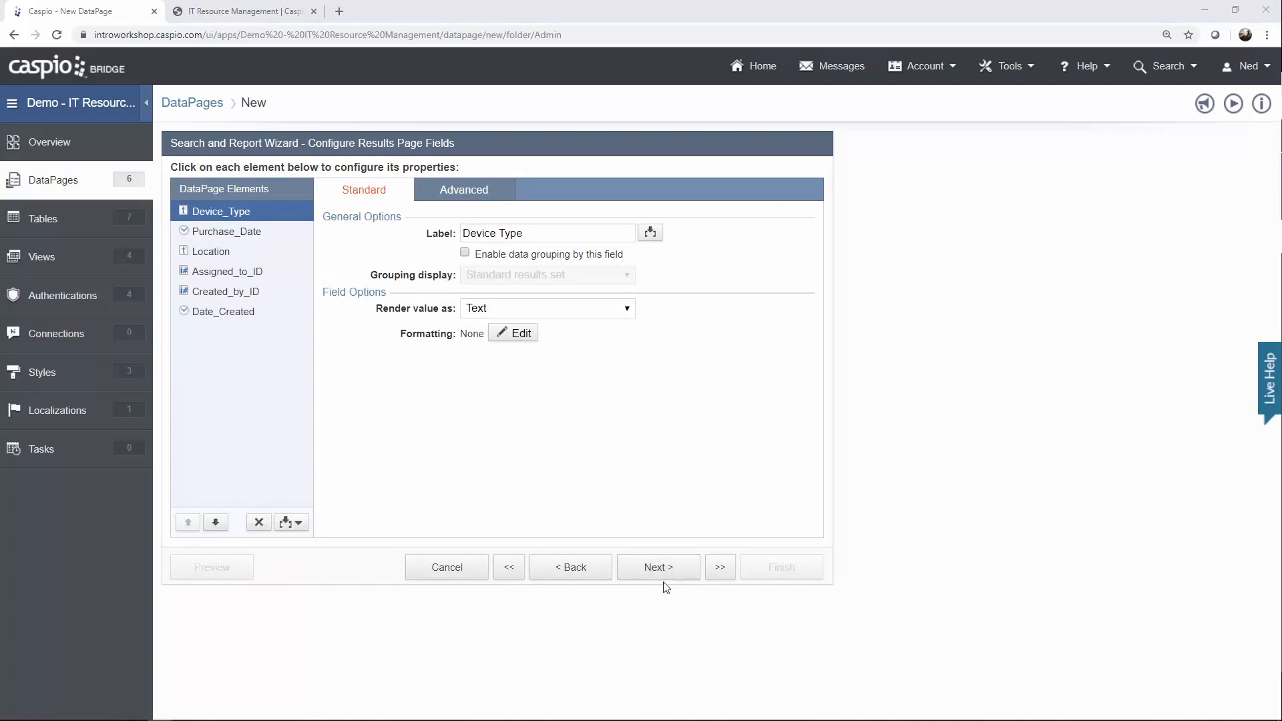
# Move Location to the top of the results fields.
pyautogui.click(241, 259)
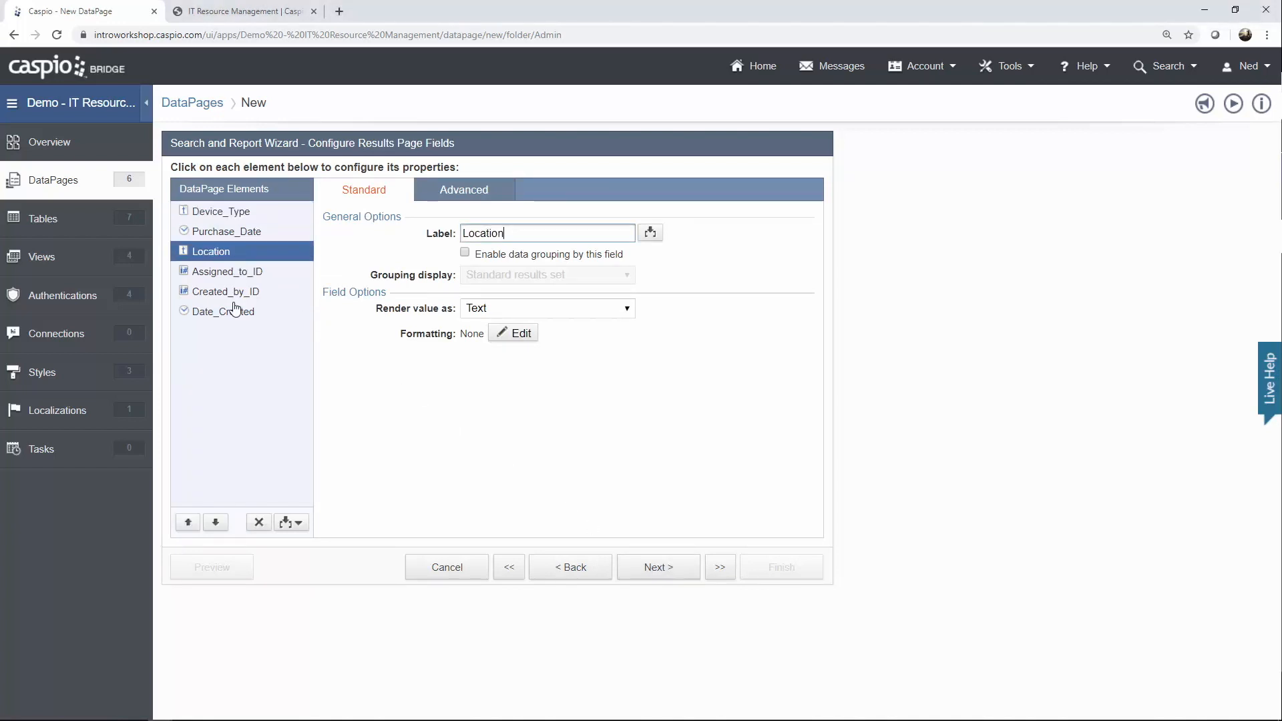
pyautogui.click(189, 523)
pyautogui.click(189, 524)
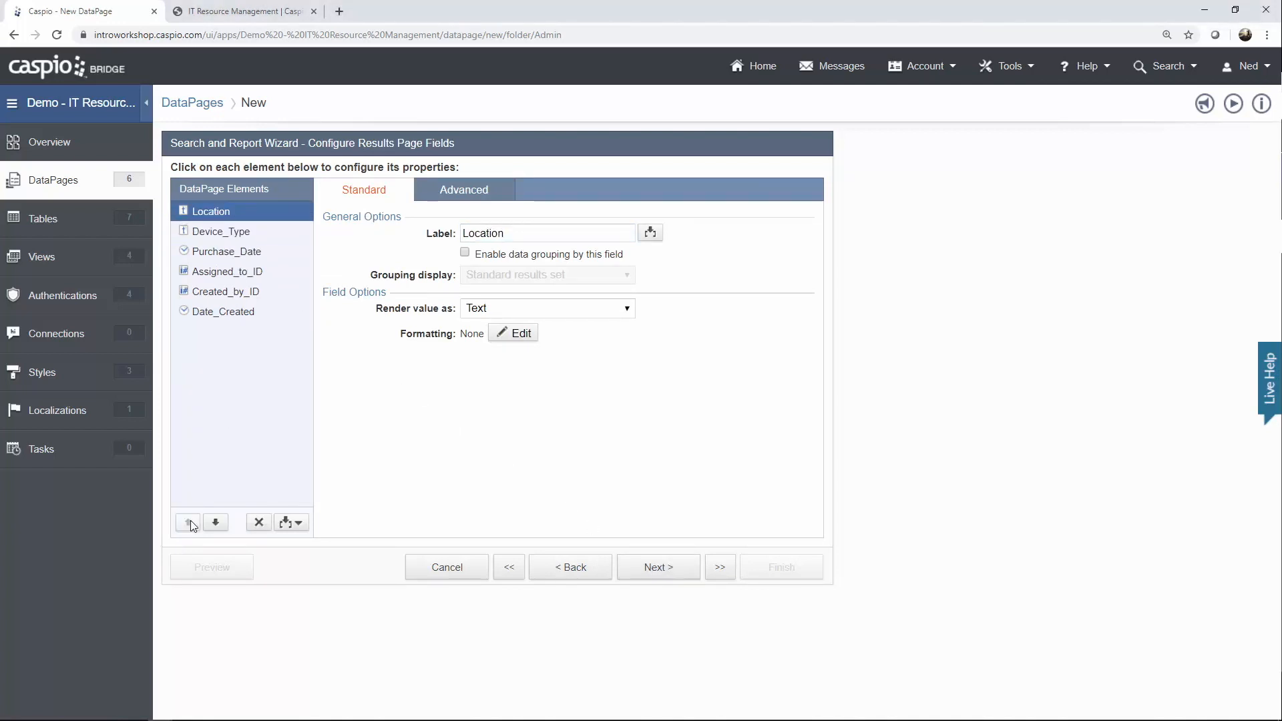
# Insert two HTML blocks below Location and view HTML Block 1's advanced options.
pyautogui.click(291, 522)
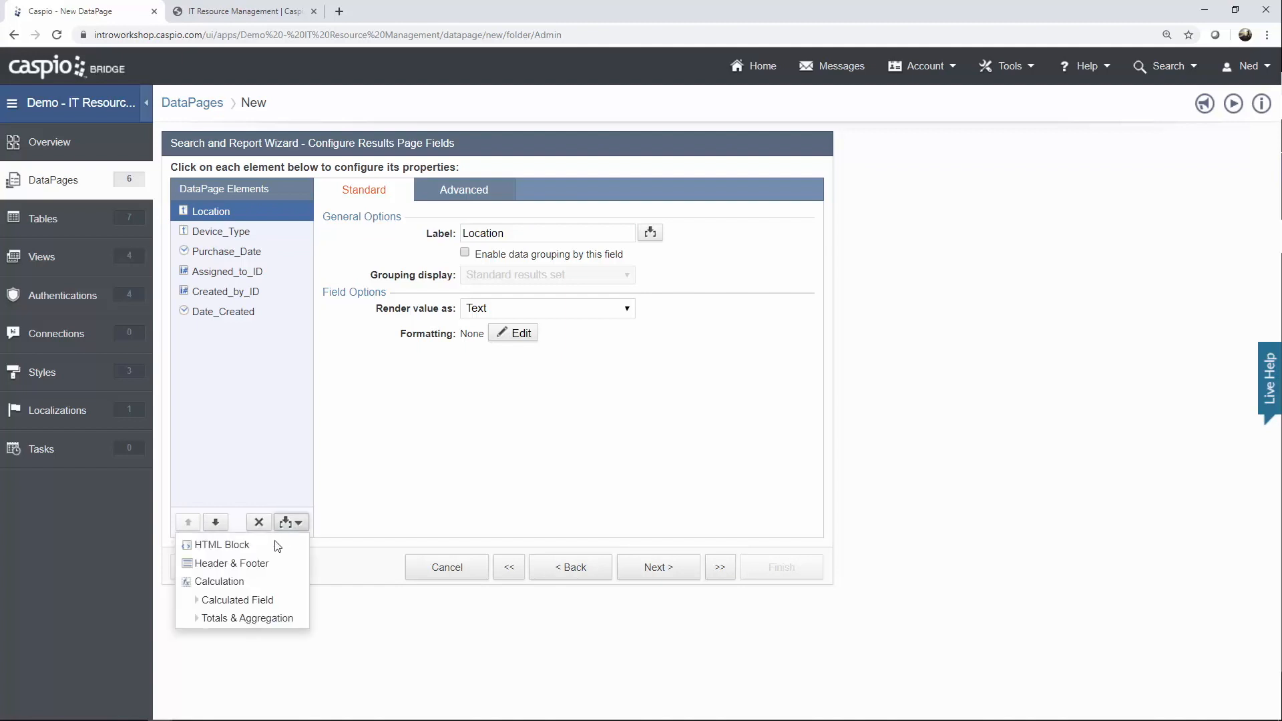
pyautogui.click(231, 542)
pyautogui.click(215, 522)
pyautogui.click(291, 522)
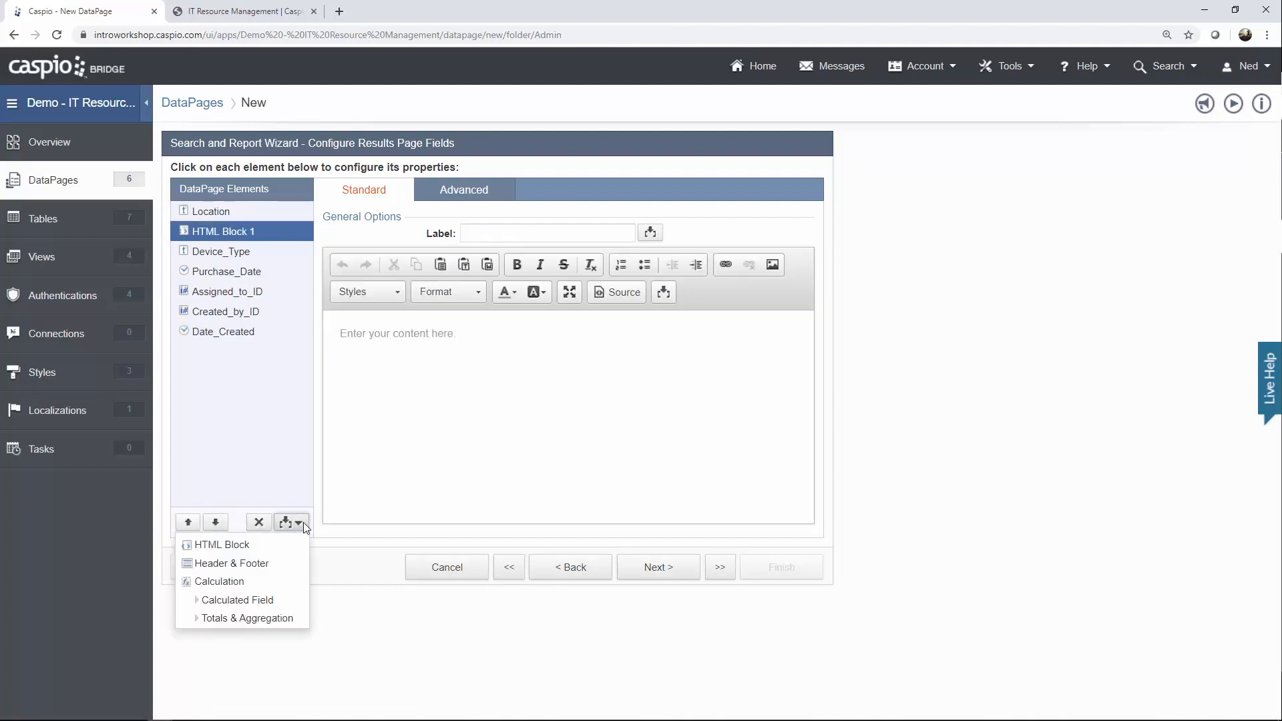
pyautogui.click(271, 542)
pyautogui.click(215, 522)
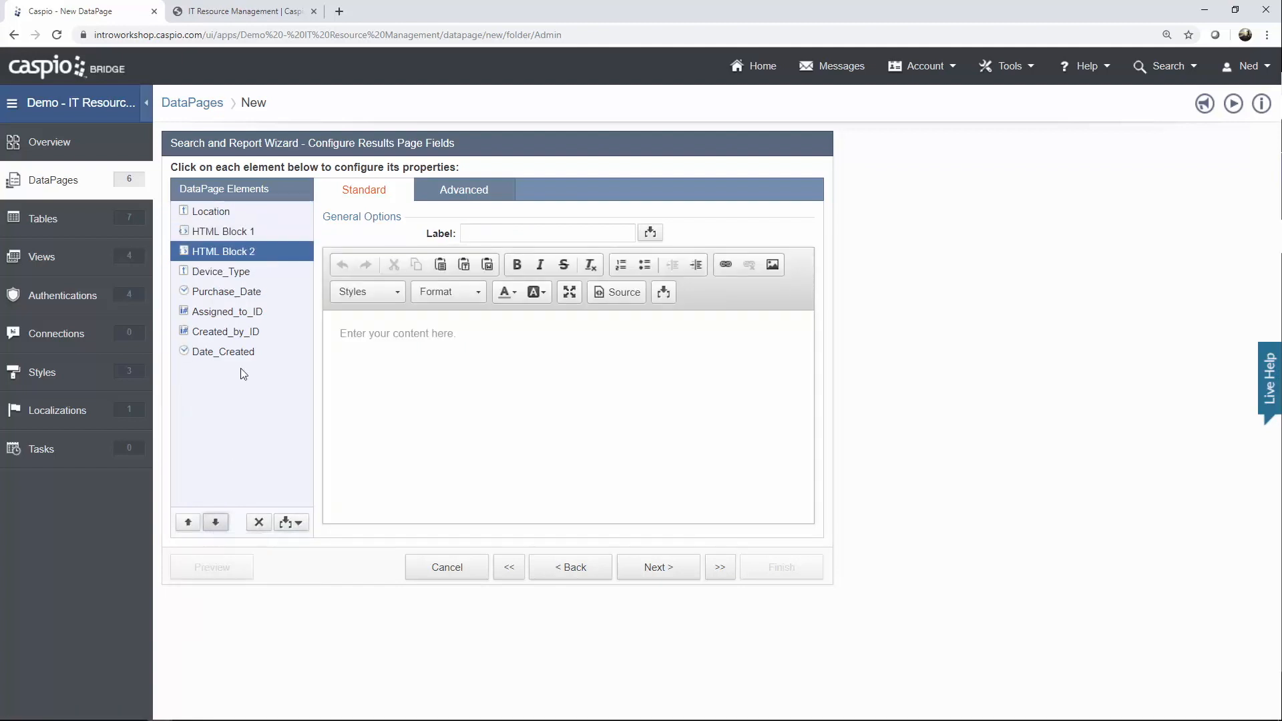
pyautogui.click(251, 233)
pyautogui.click(470, 196)
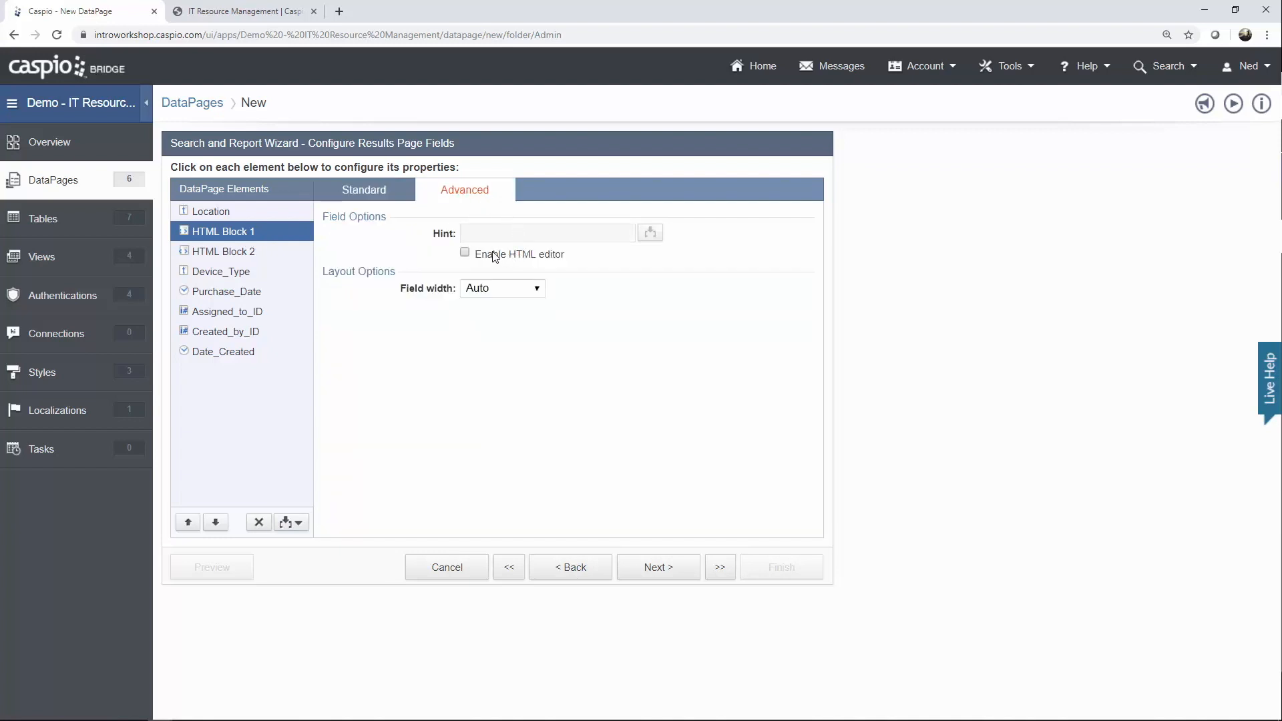
pyautogui.click(357, 192)
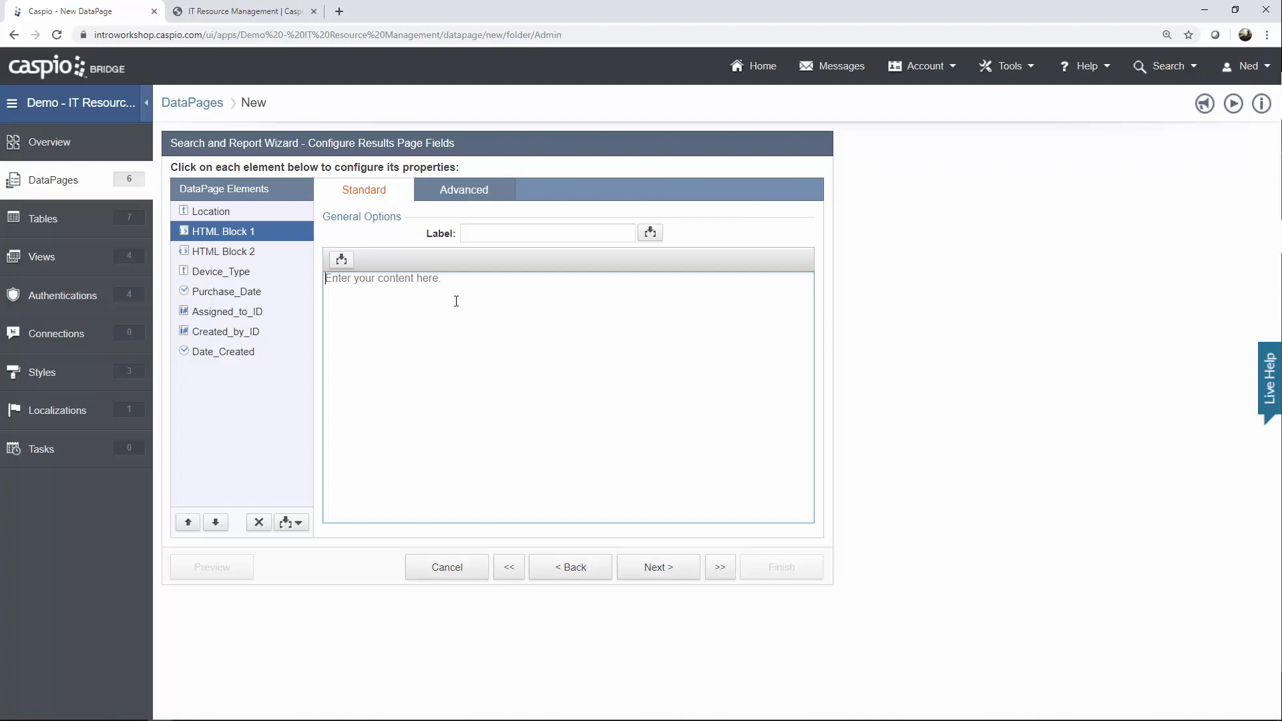
pyautogui.write('<a href="">')
pyautogui.click(337, 259)
pyautogui.click(281, 286)
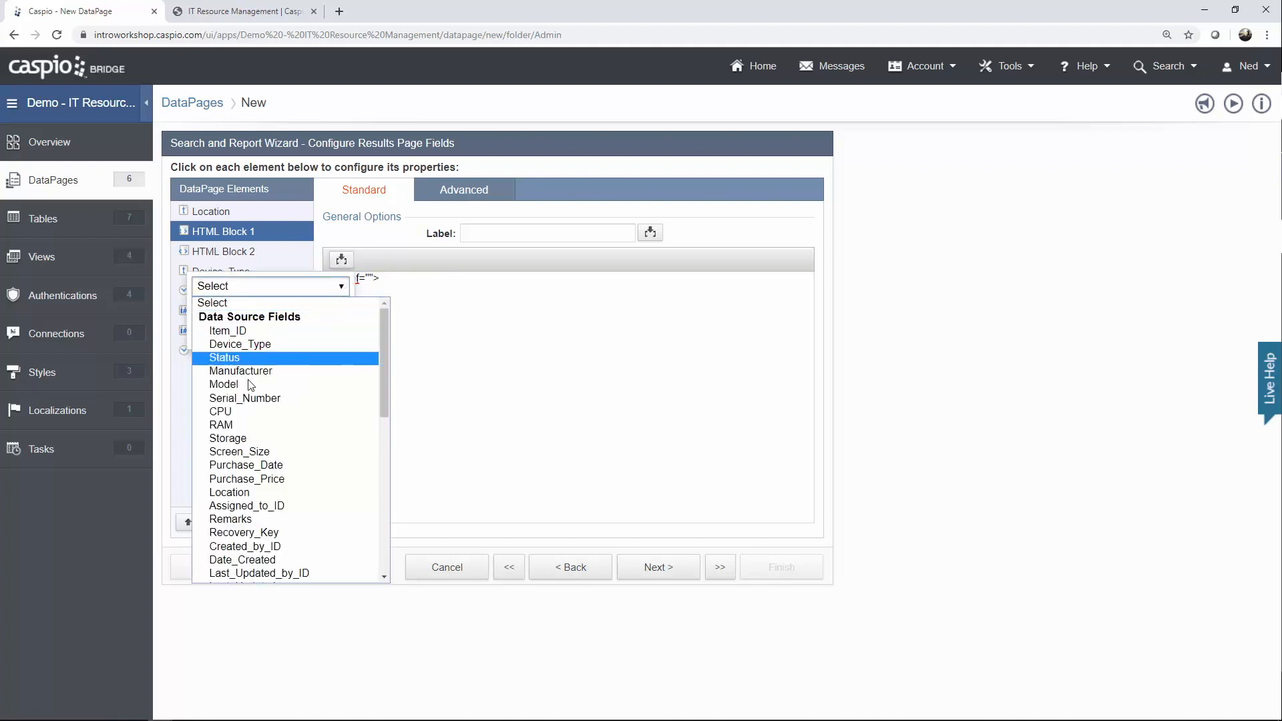
pyautogui.click(251, 385)
pyautogui.click(266, 335)
pyautogui.click(478, 284)
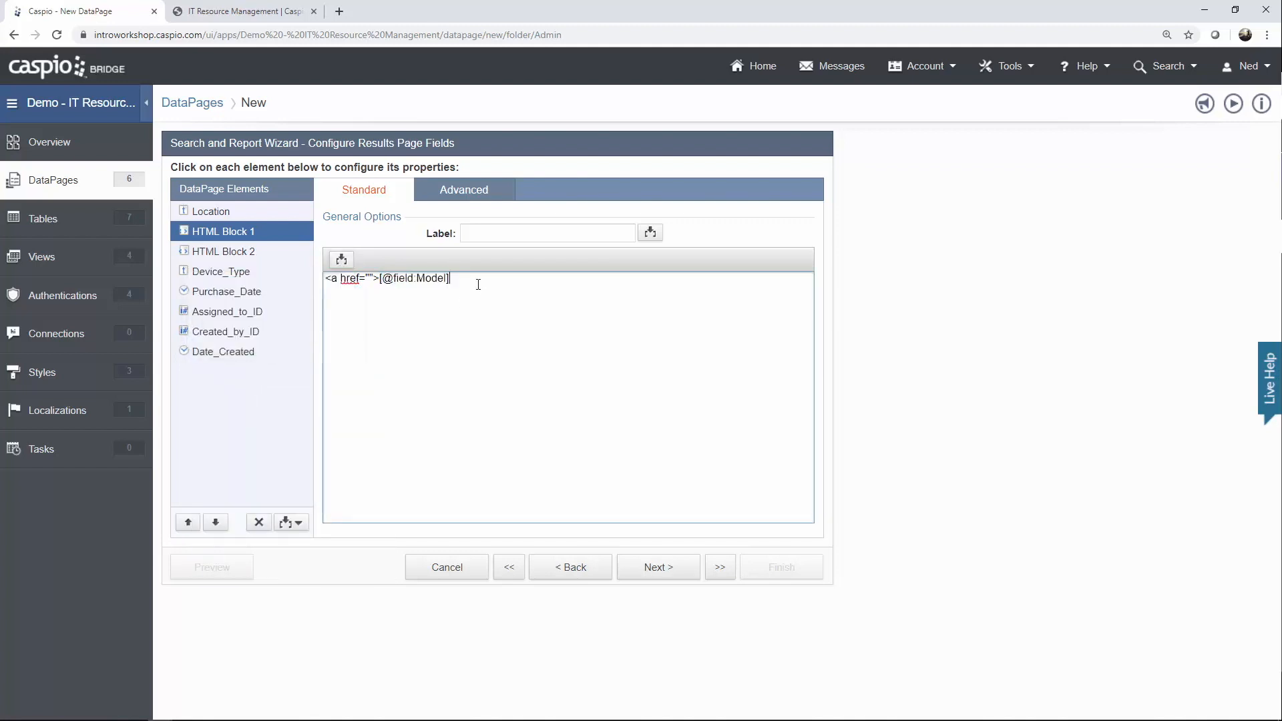
pyautogui.write('</a>')
pyautogui.write('details.')
pyautogui.write('html')
pyautogui.write('?')
pyautogui.write('iid')
pyautogui.write('=')
pyautogui.click(344, 260)
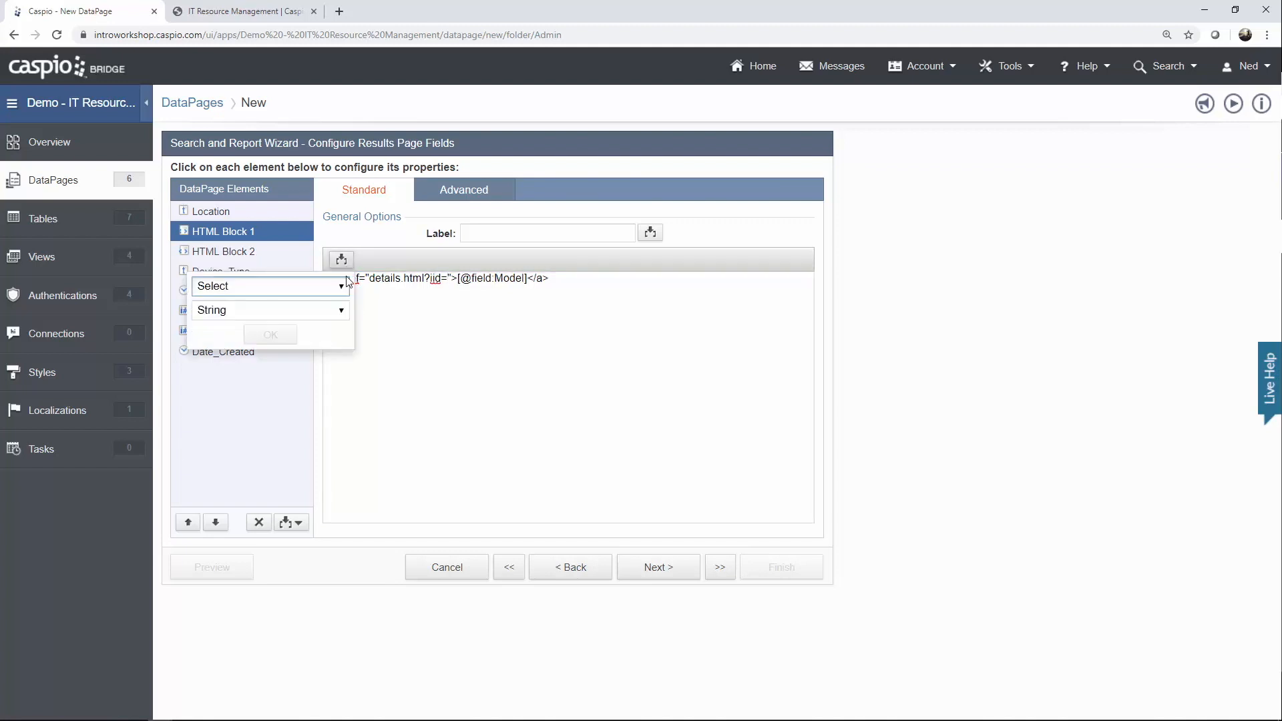
pyautogui.click(342, 285)
pyautogui.click(280, 332)
pyautogui.click(270, 334)
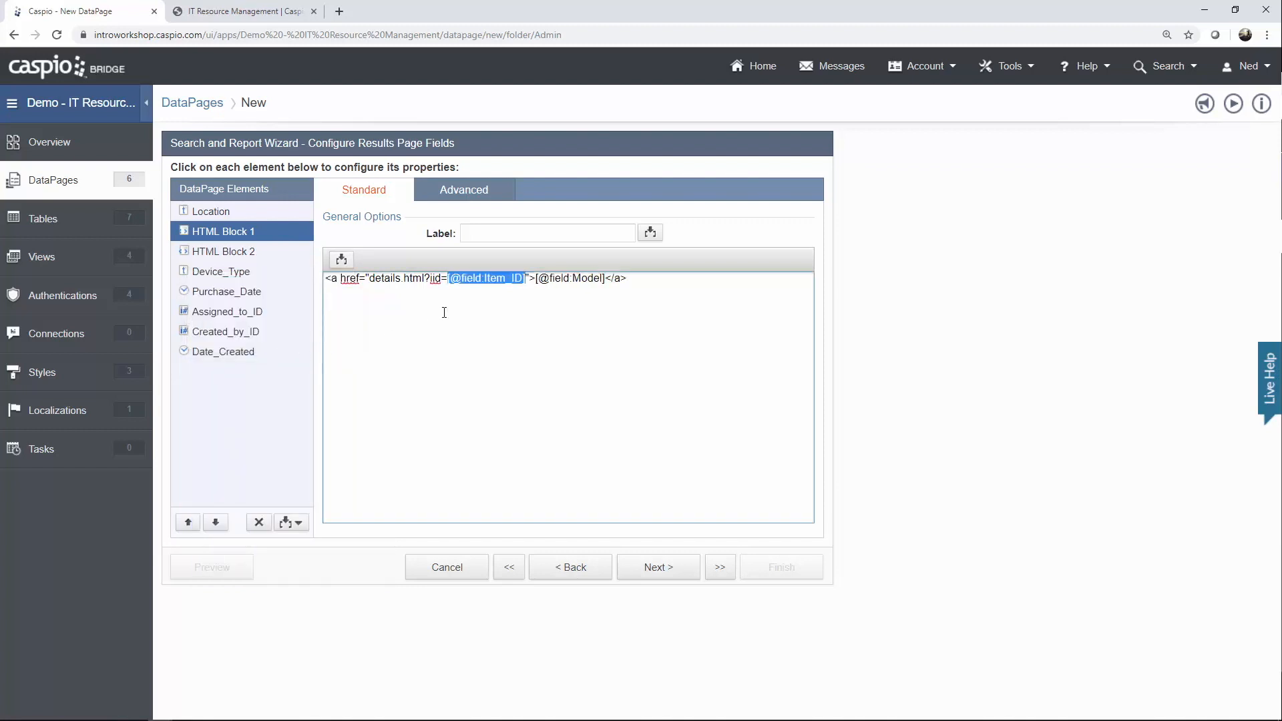
pyautogui.click(460, 297)
pyautogui.click(222, 257)
pyautogui.click(456, 199)
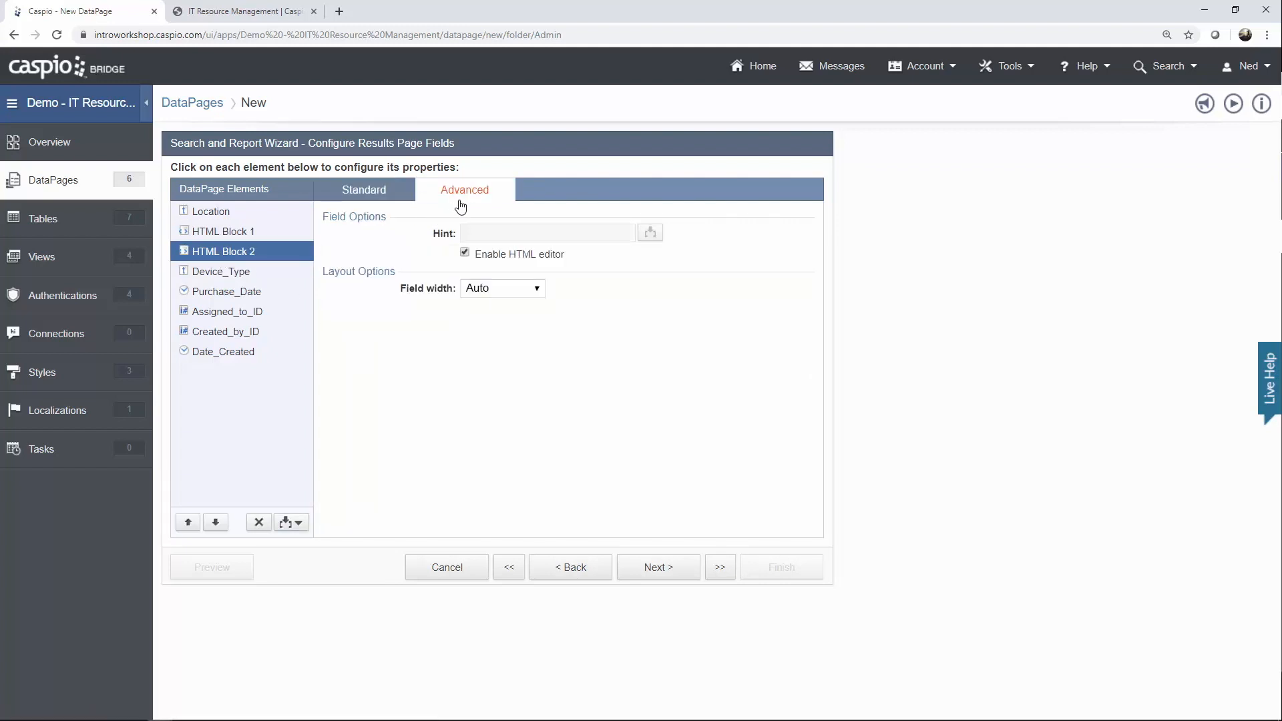
pyautogui.click(373, 197)
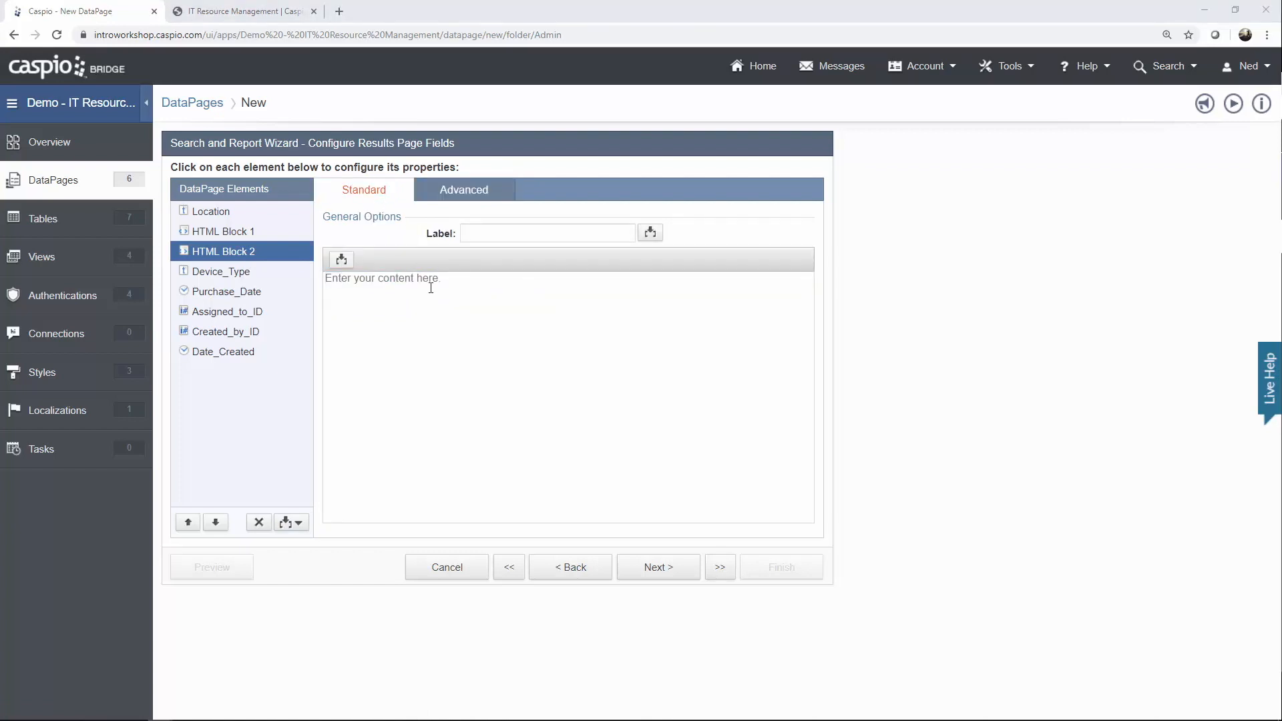
pyautogui.click(436, 309)
pyautogui.hotkey('ctrl', 'v')
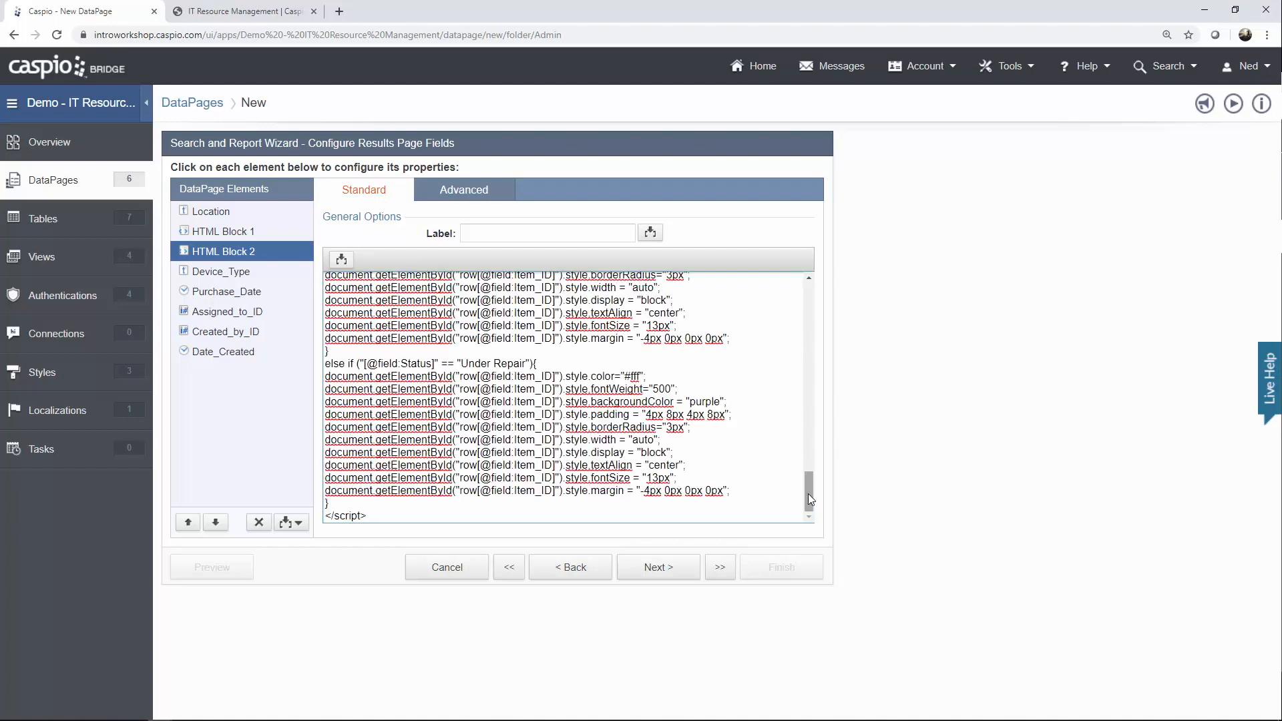
pyautogui.moveTo(809, 500); pyautogui.dragTo(813, 297)
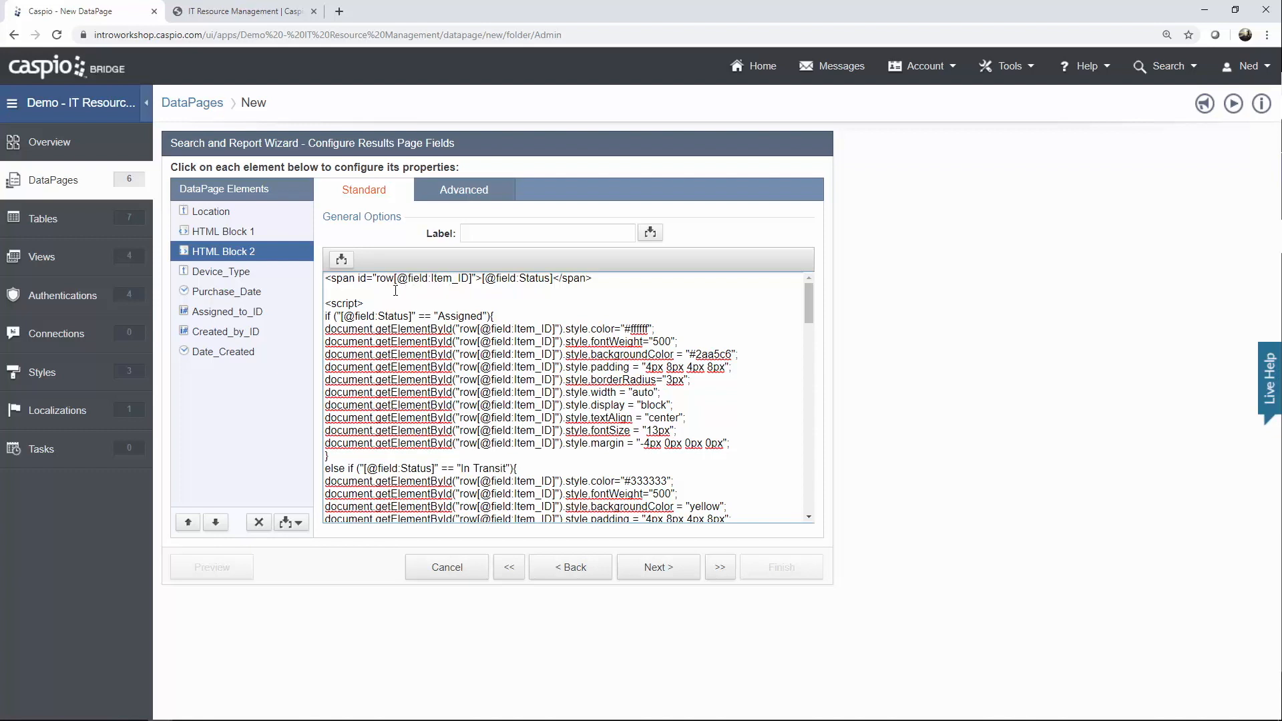
pyautogui.moveTo(377, 284); pyautogui.dragTo(472, 283)
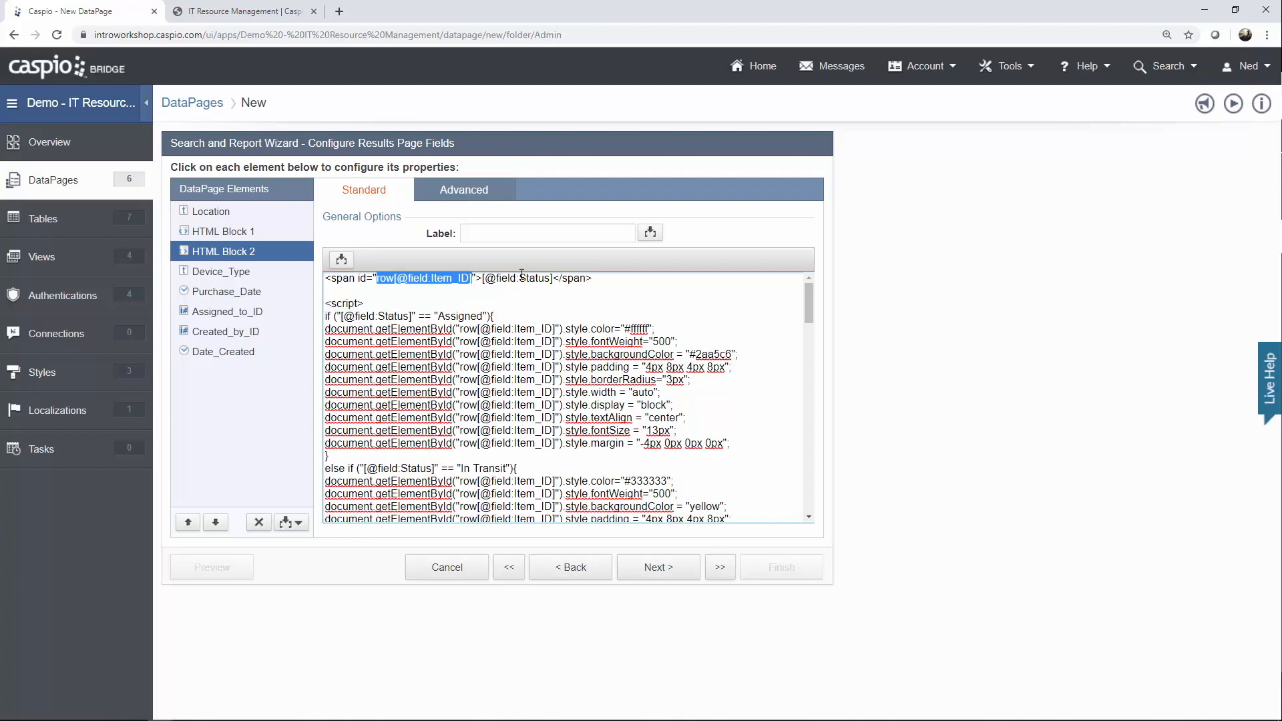
pyautogui.moveTo(437, 315); pyautogui.dragTo(482, 316)
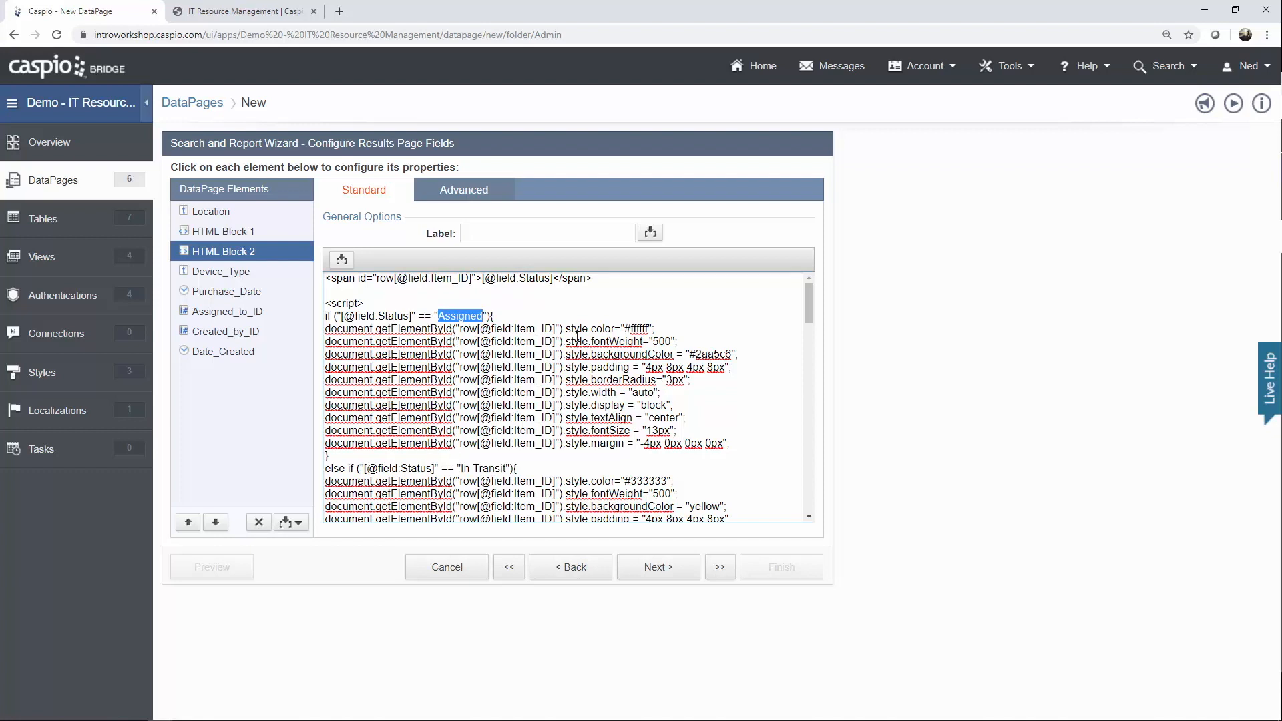
pyautogui.doubleClick(645, 329)
pyautogui.moveTo(696, 354); pyautogui.dragTo(732, 354)
# In a new tab, log into IT Resource Management and open the All inventory list.
pyautogui.click(339, 12)
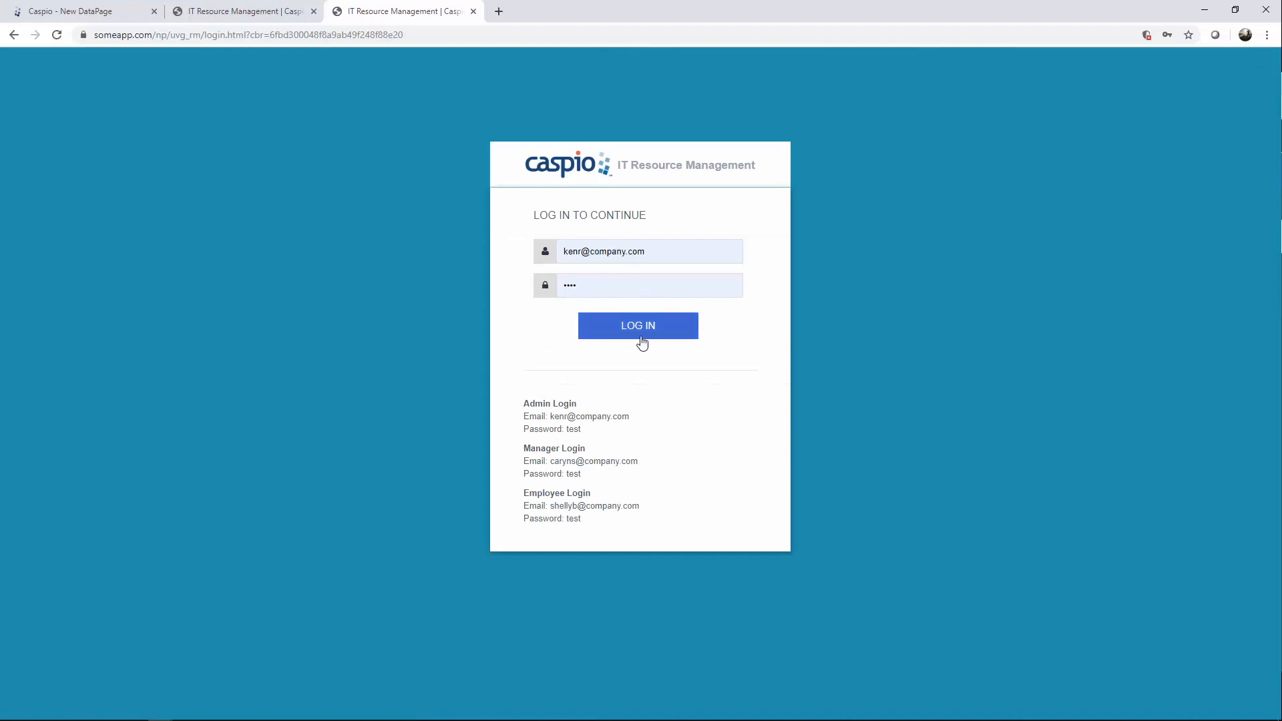
pyautogui.click(640, 334)
pyautogui.click(48, 144)
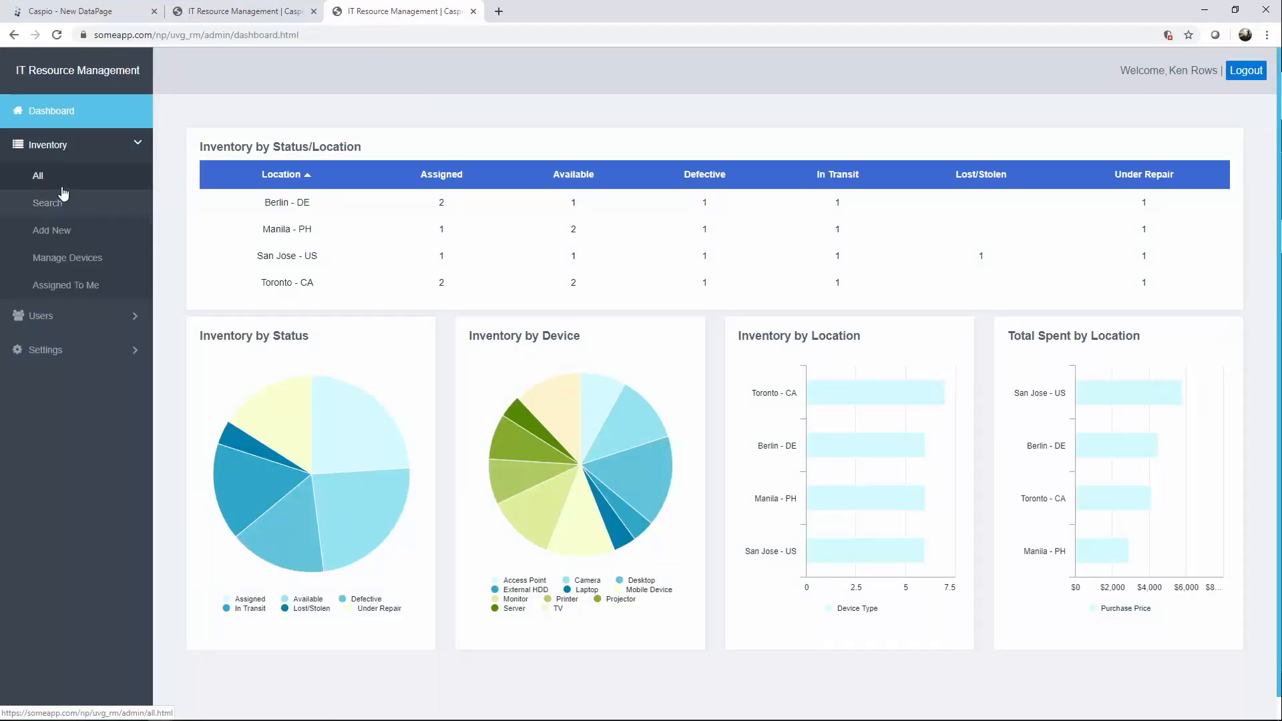
pyautogui.click(57, 184)
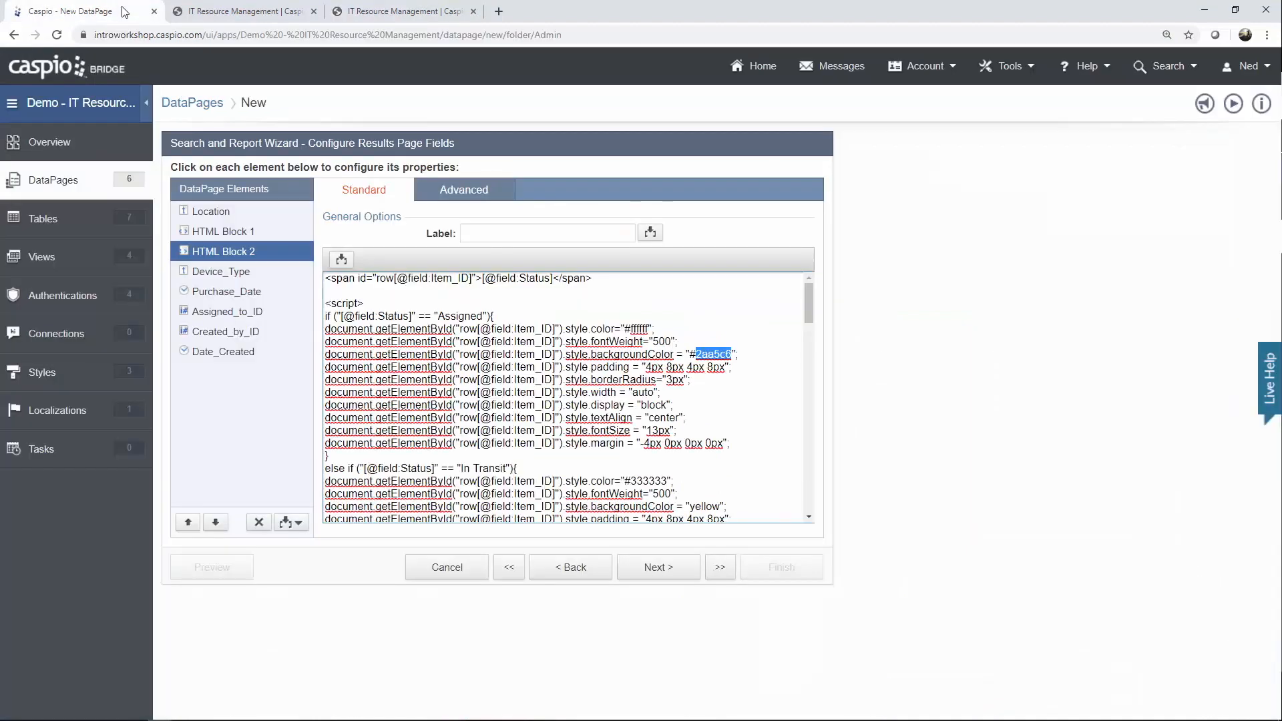
# Return to the DataPage wizard and highlight the Assigned styling block in HTML Block 2.
pyautogui.click(140, 11)
pyautogui.scroll(-1, 620, 327)
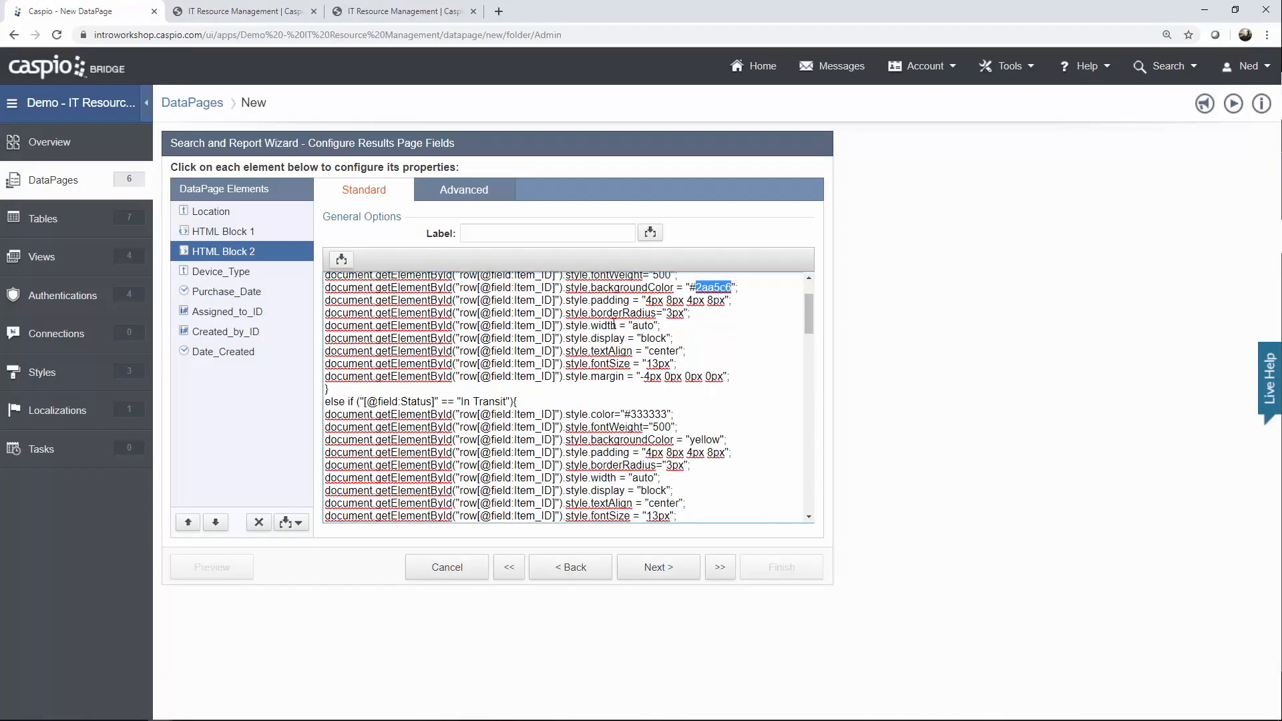
pyautogui.scroll(1, 615, 330)
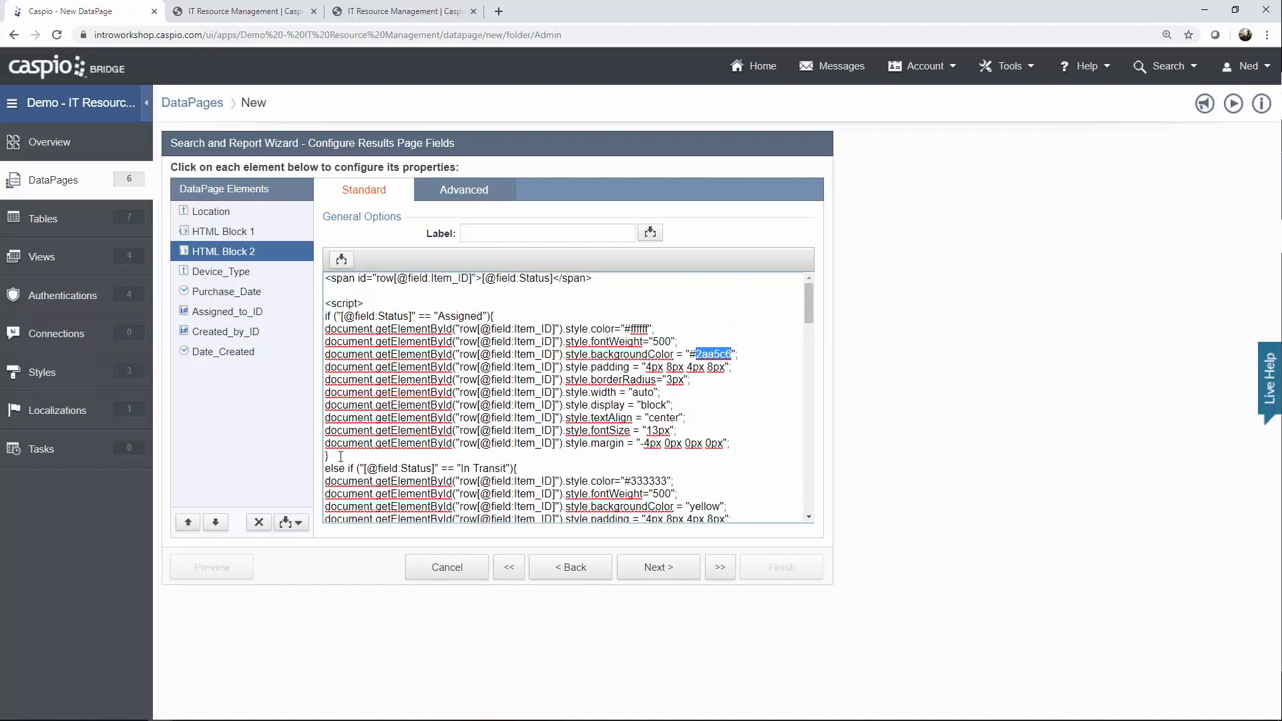
pyautogui.moveTo(341, 457); pyautogui.dragTo(321, 323)
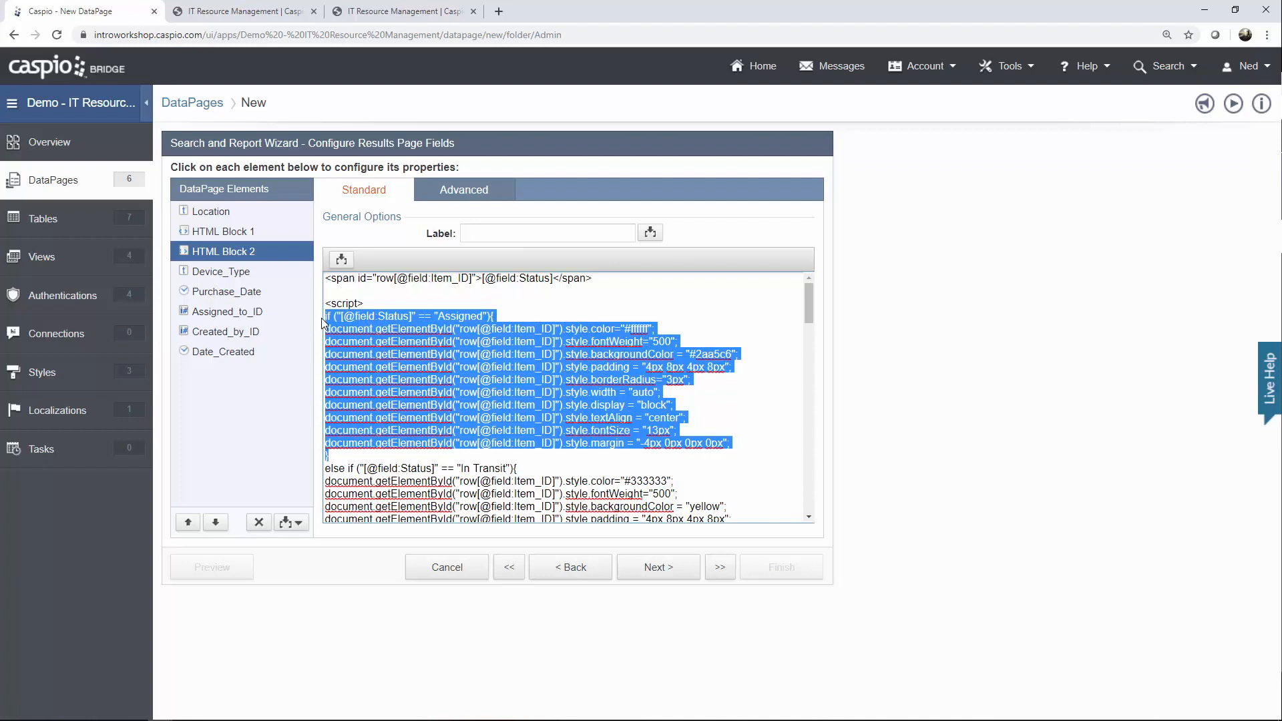
pyautogui.scroll(-3, 376, 335)
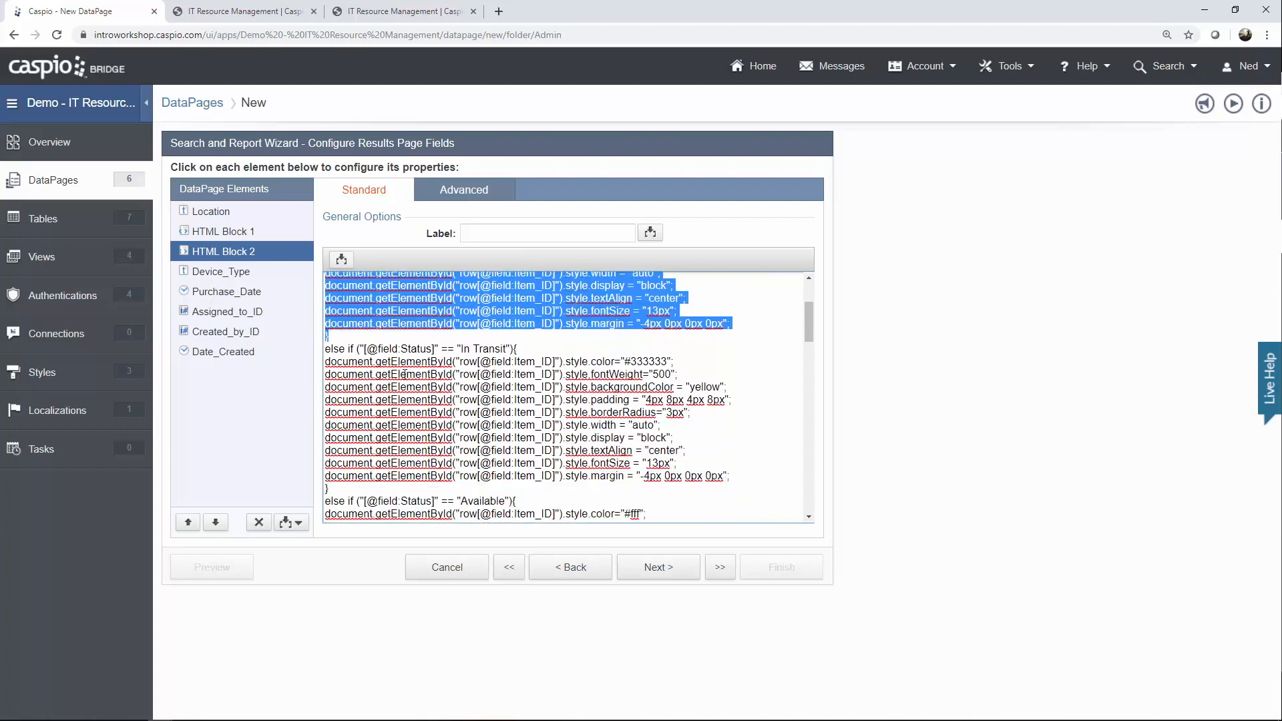
pyautogui.click(402, 372)
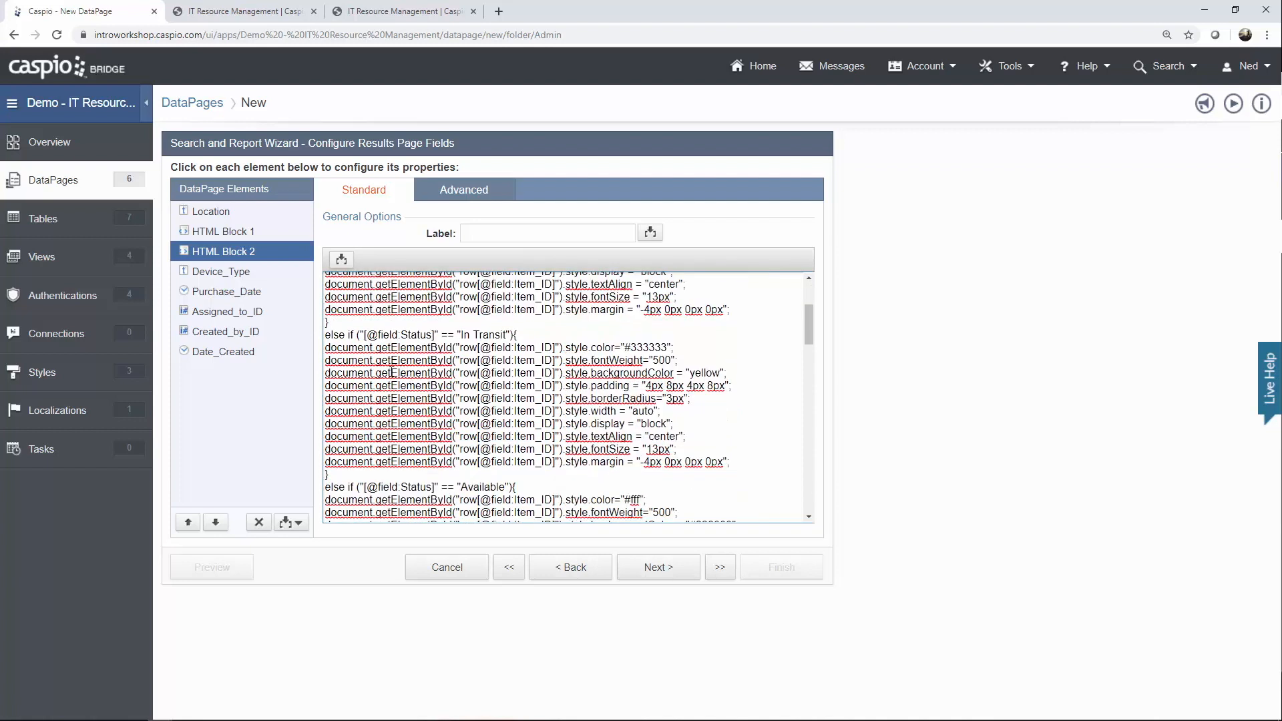
pyautogui.scroll(3, 351, 409)
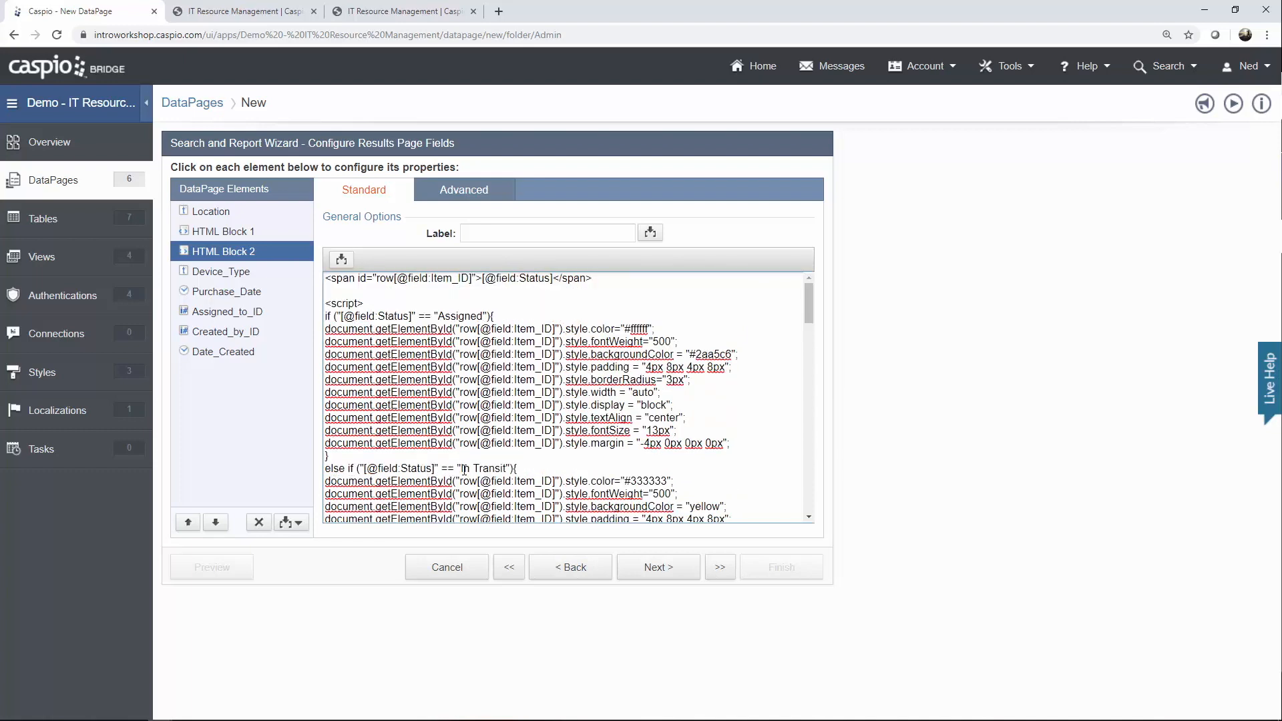
pyautogui.scroll(-3, 607, 465)
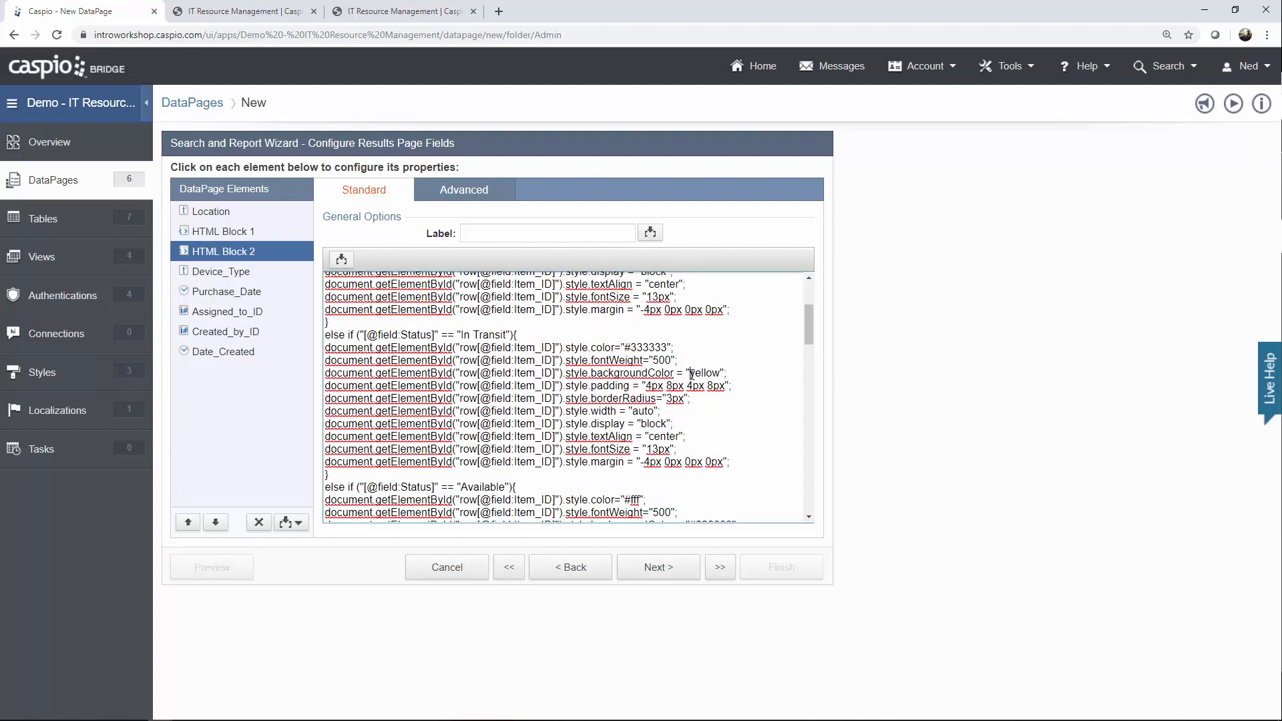
# Highlight the yellow In Transit and Defective background colours, then the closing script tag.
pyautogui.moveTo(689, 374); pyautogui.dragTo(727, 389)
pyautogui.scroll(-3, 486, 393)
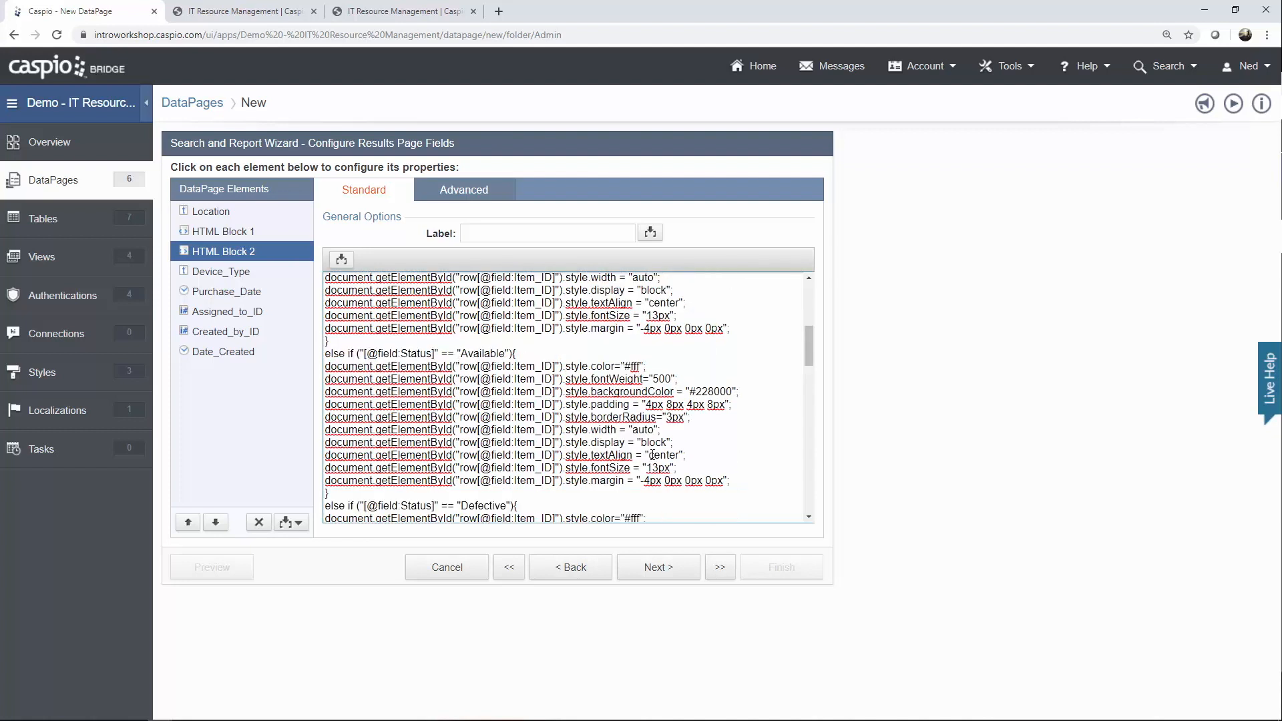
pyautogui.scroll(-2, 622, 385)
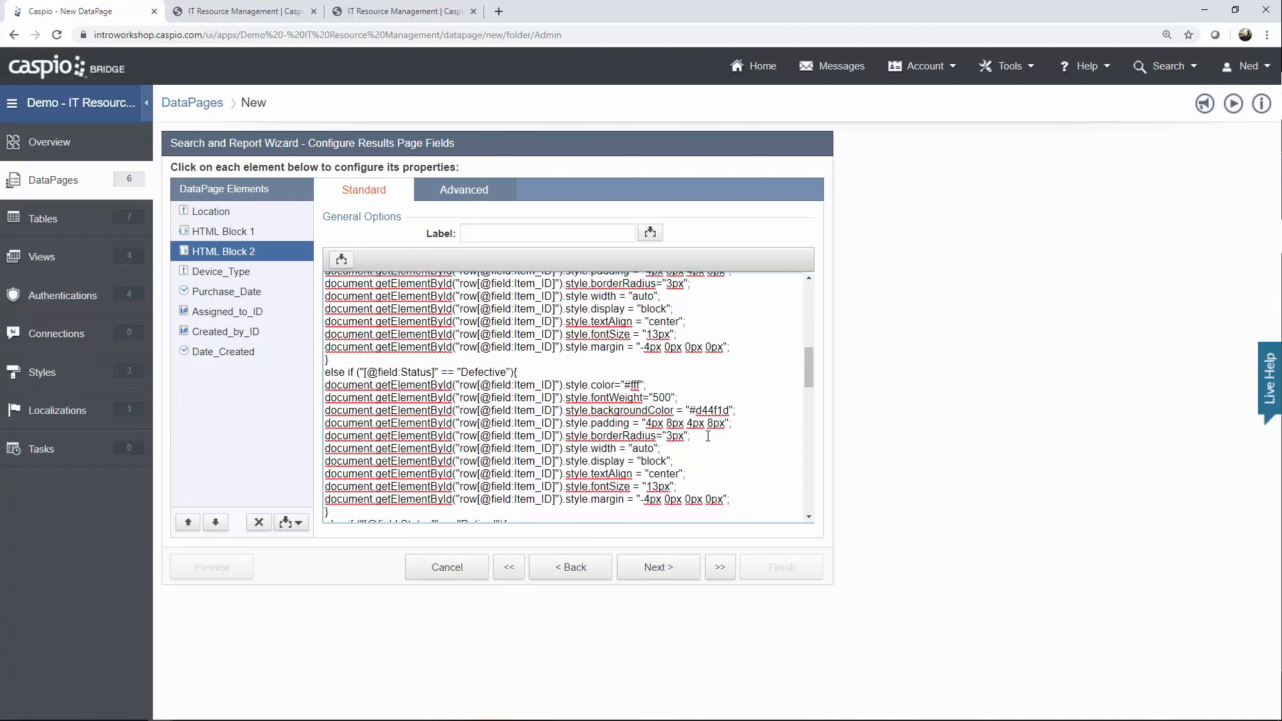
pyautogui.doubleClick(696, 410)
pyautogui.scroll(-2, 694, 411)
pyautogui.scroll(-6, 694, 411)
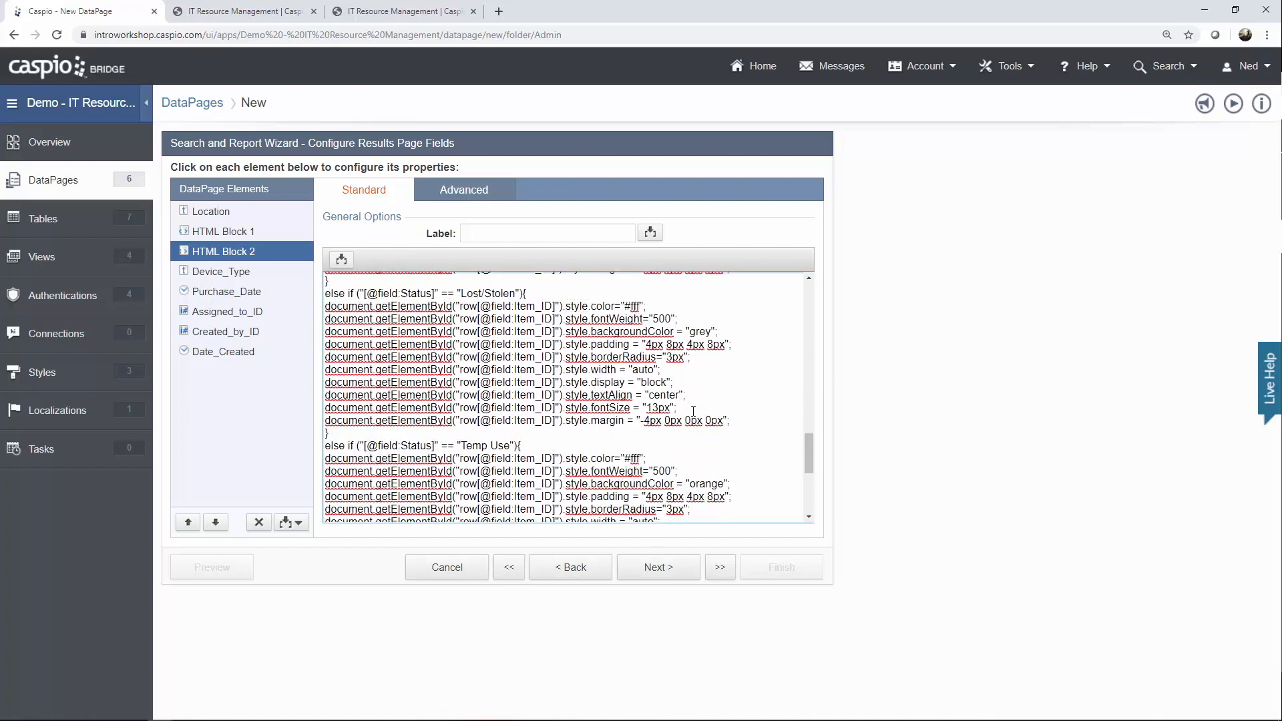
pyautogui.scroll(-3, 693, 412)
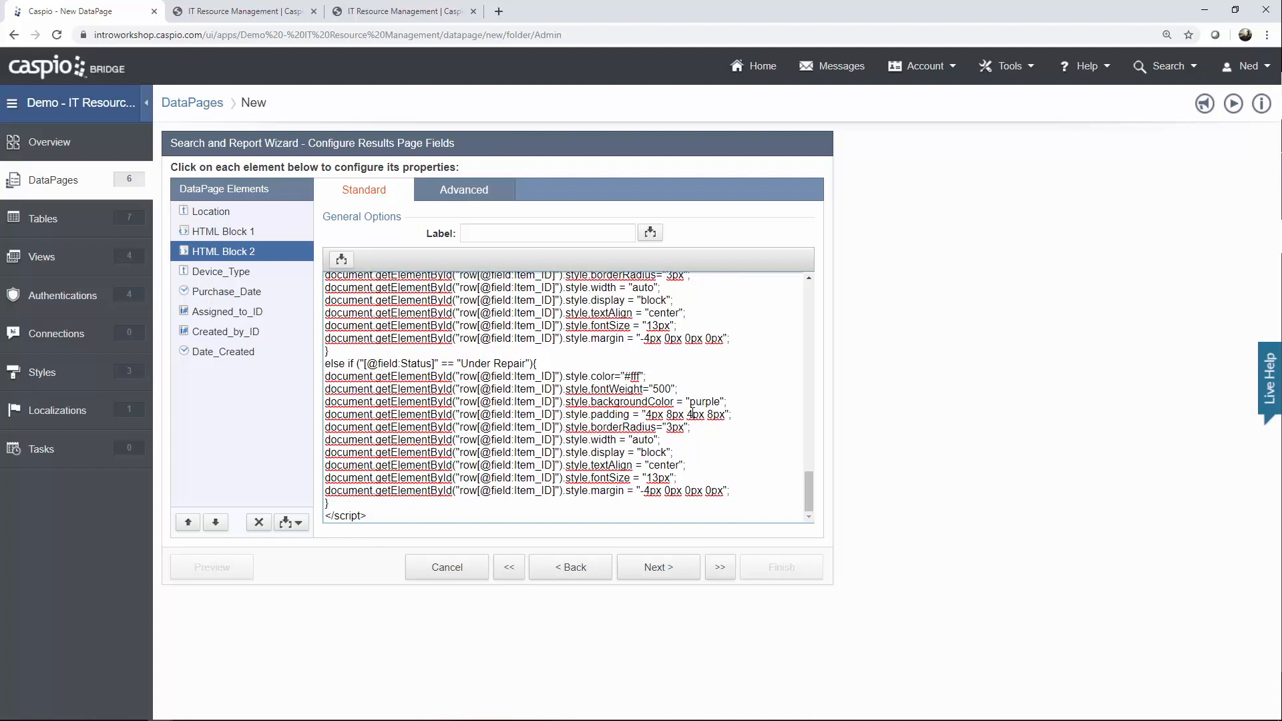
pyautogui.tripleClick(341, 516)
# Move Assigned_to_ID above Device_Type in the element order.
pyautogui.click(234, 318)
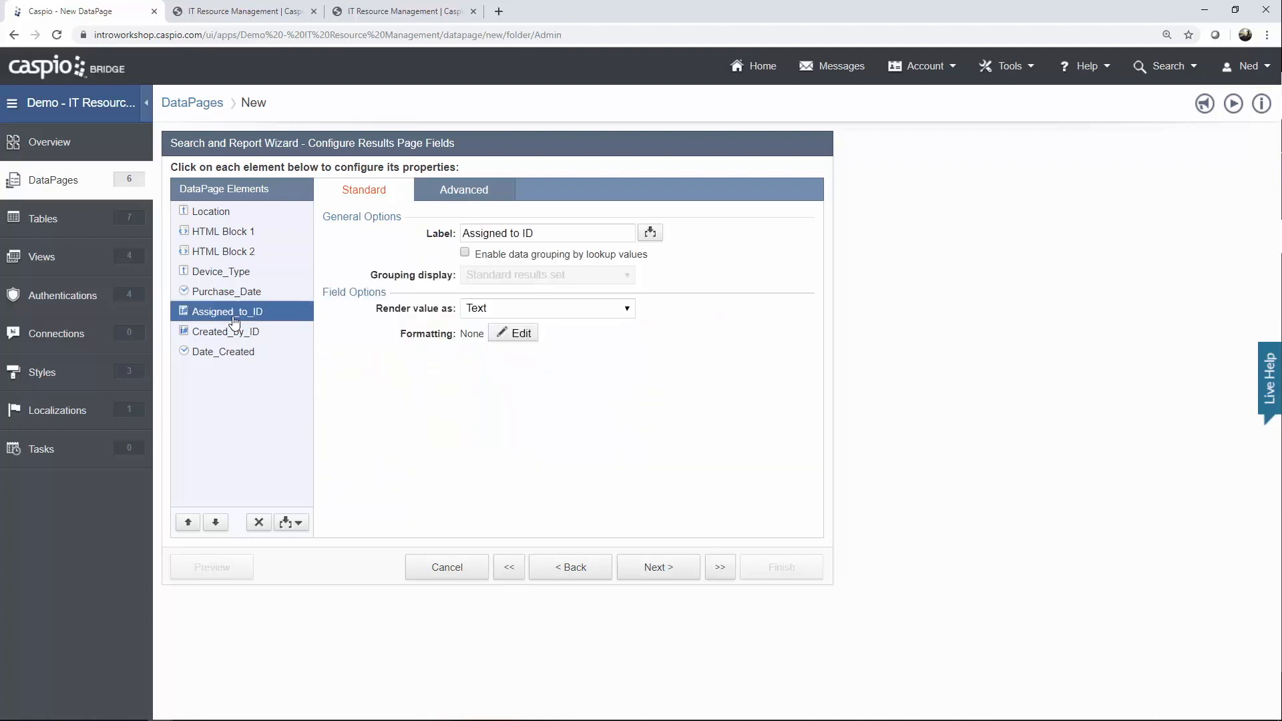
pyautogui.click(188, 523)
pyautogui.click(188, 523)
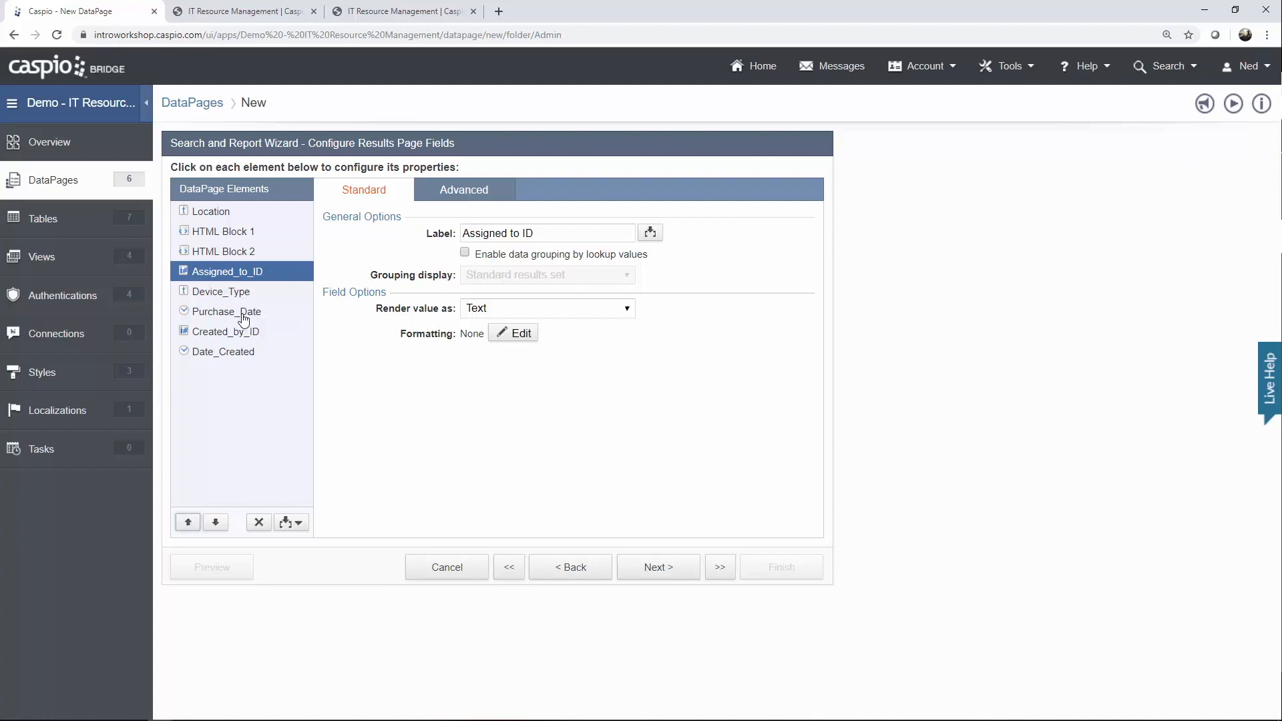
# Add Purchase_Price to the results fields after Purchase_Date, then insert a Totals & Aggregation element.
pyautogui.click(570, 576)
pyautogui.click(570, 577)
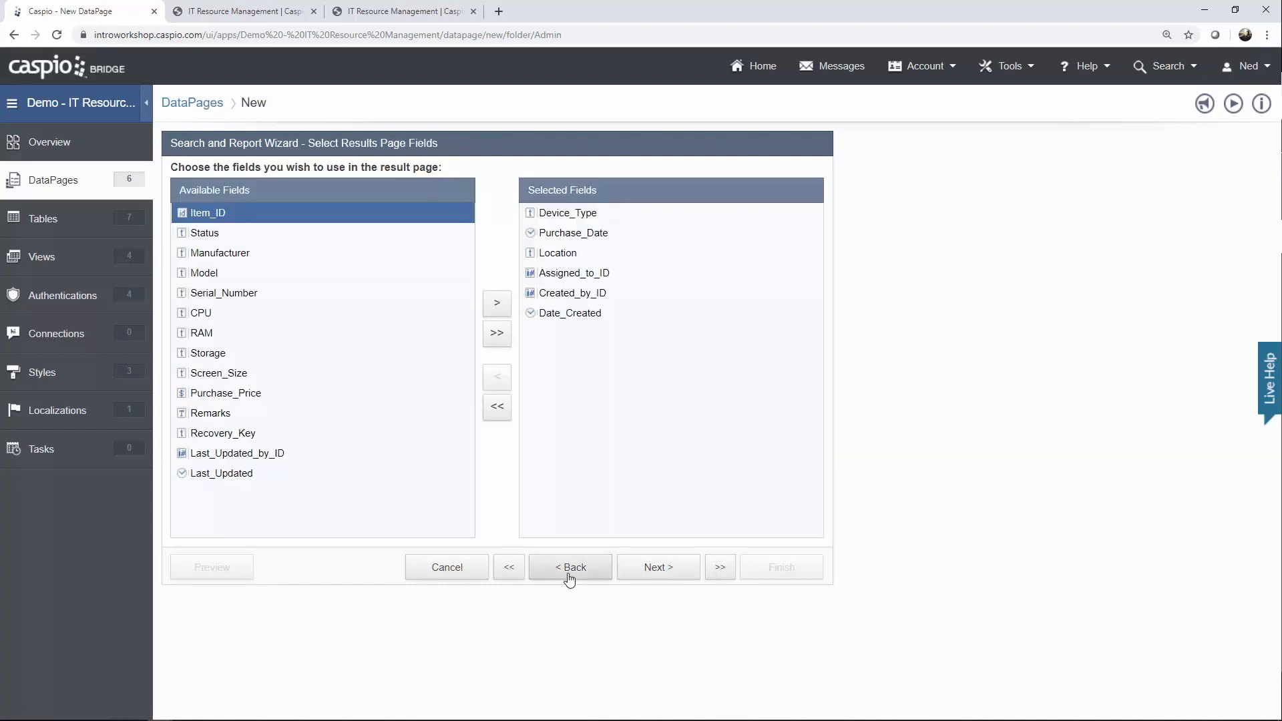
pyautogui.click(263, 396)
pyautogui.click(497, 303)
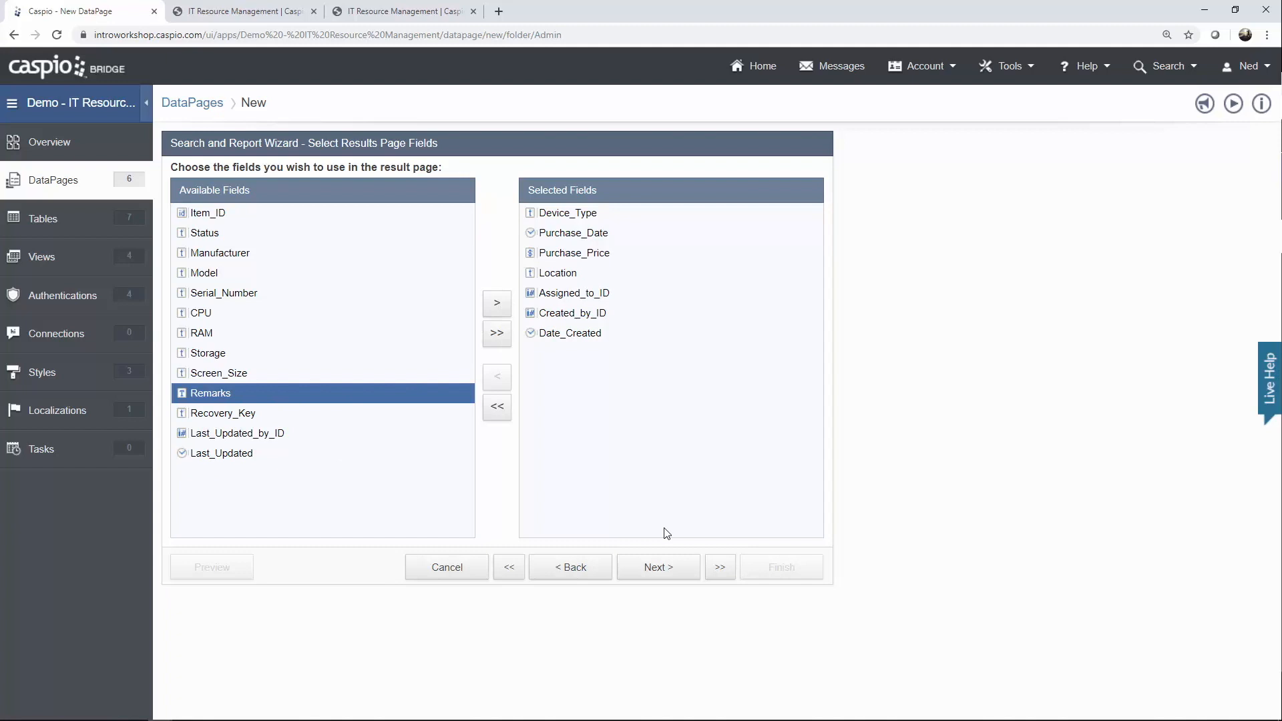
pyautogui.click(657, 567)
pyautogui.click(241, 372)
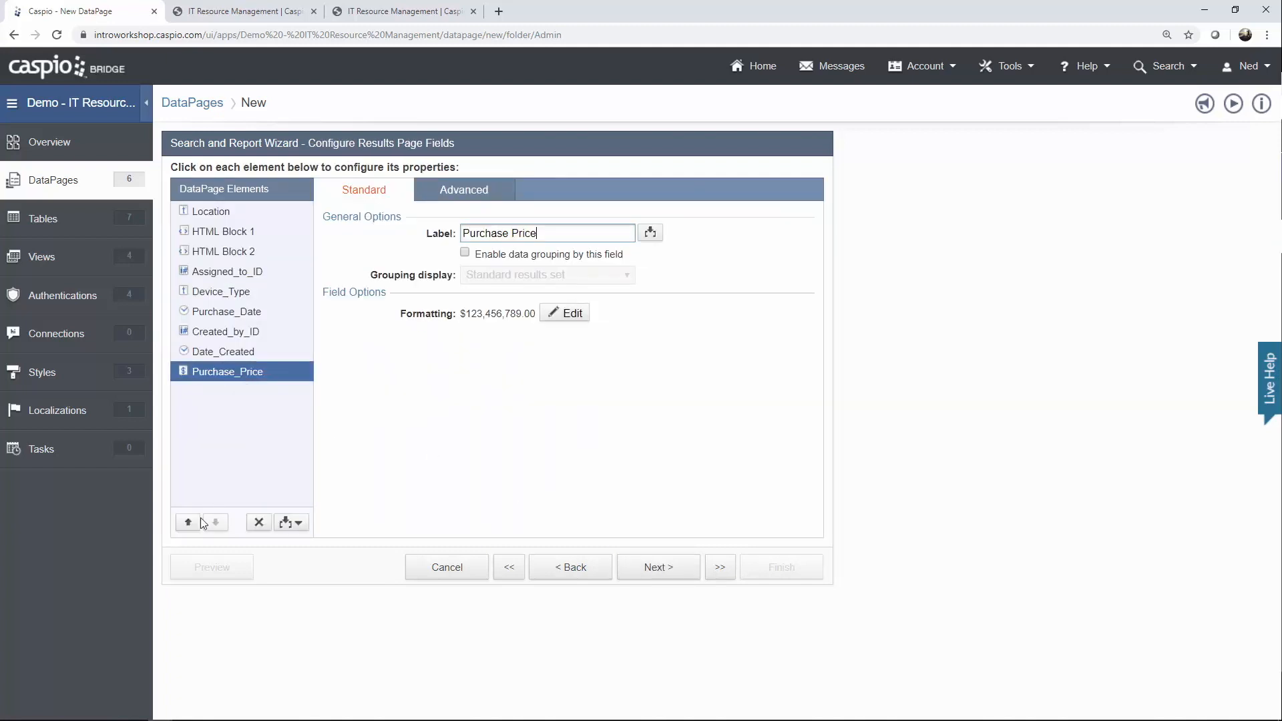
pyautogui.click(188, 522)
pyautogui.click(188, 521)
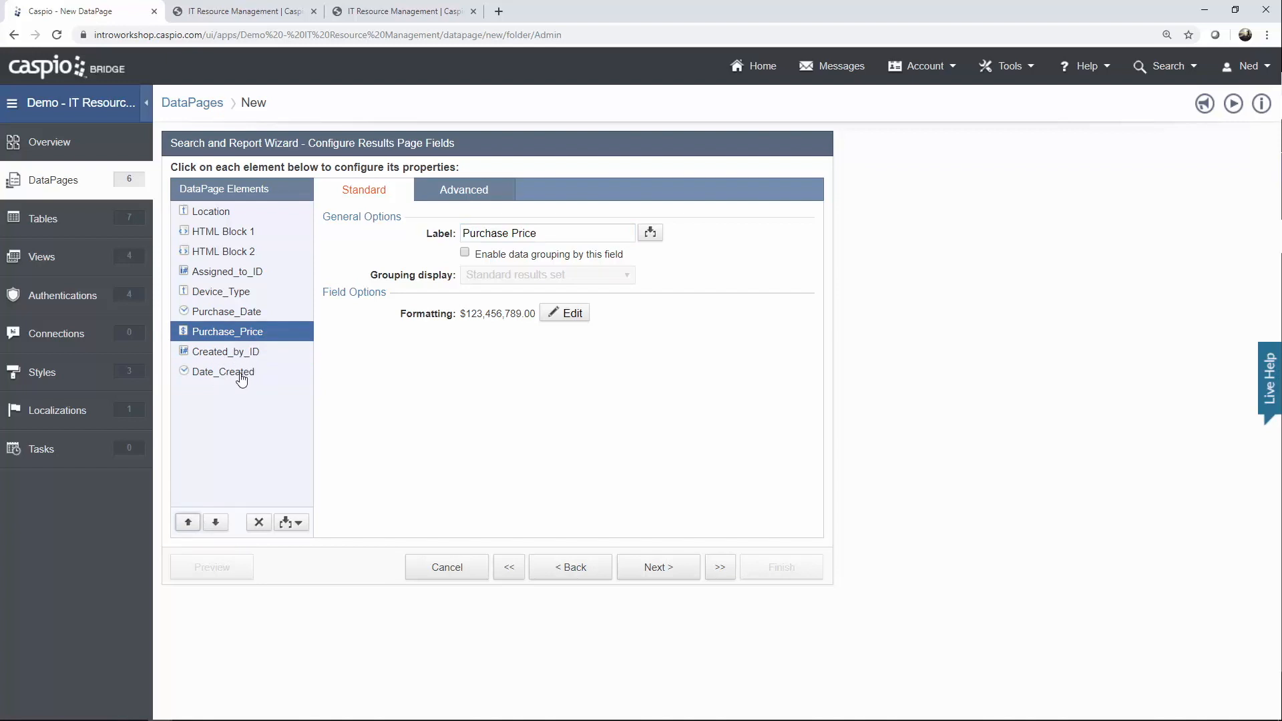
pyautogui.click(299, 523)
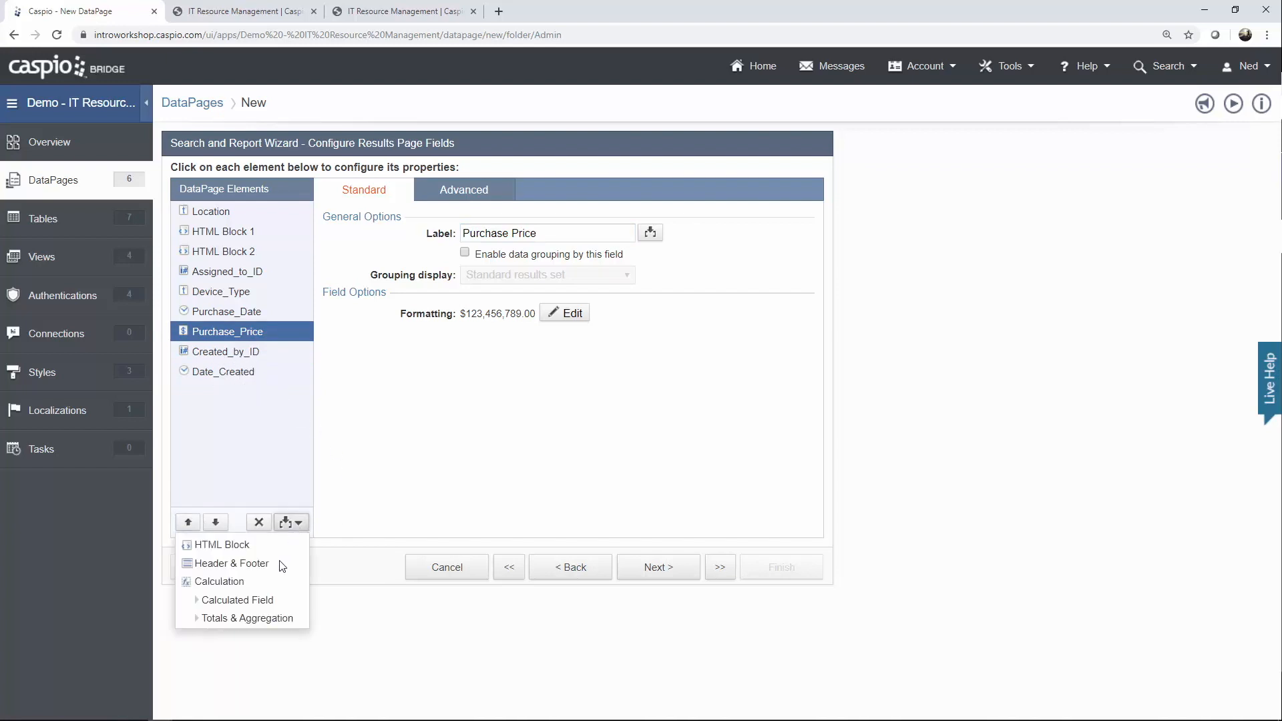
pyautogui.click(271, 616)
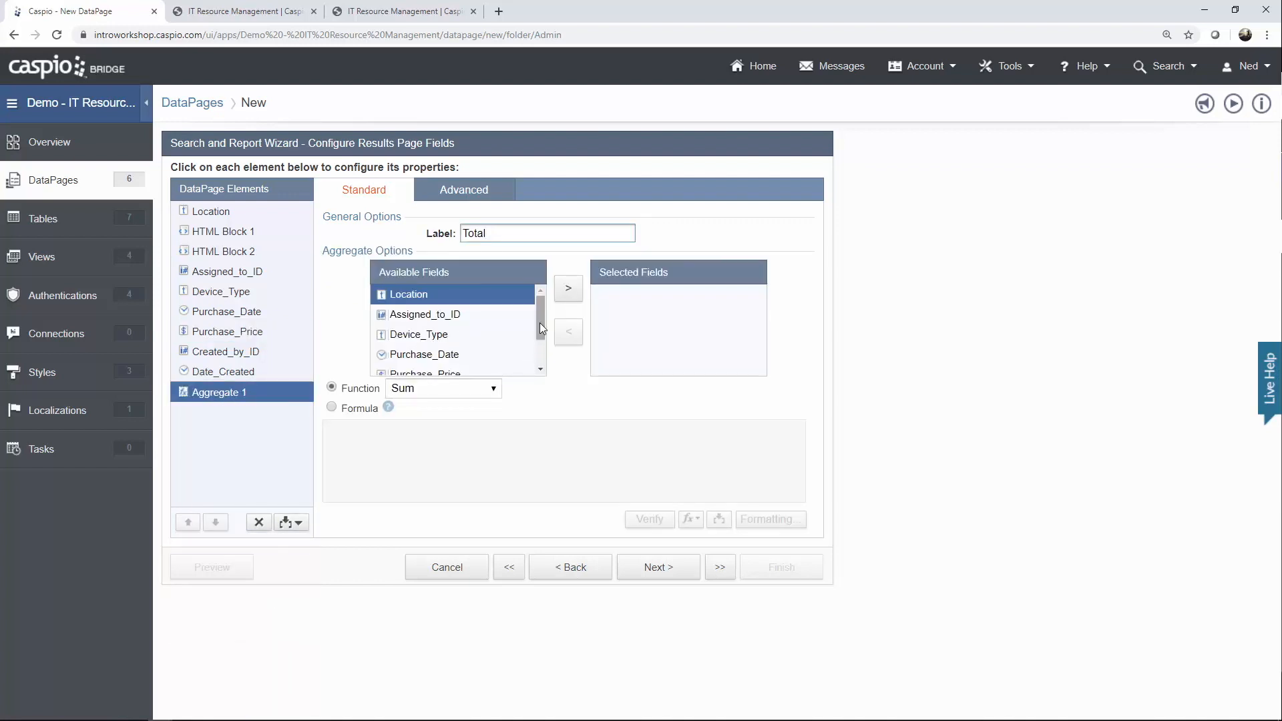
# Make the Total aggregate sum Purchase_Price.
pyautogui.moveTo(540, 322); pyautogui.dragTo(540, 350)
pyautogui.click(521, 326)
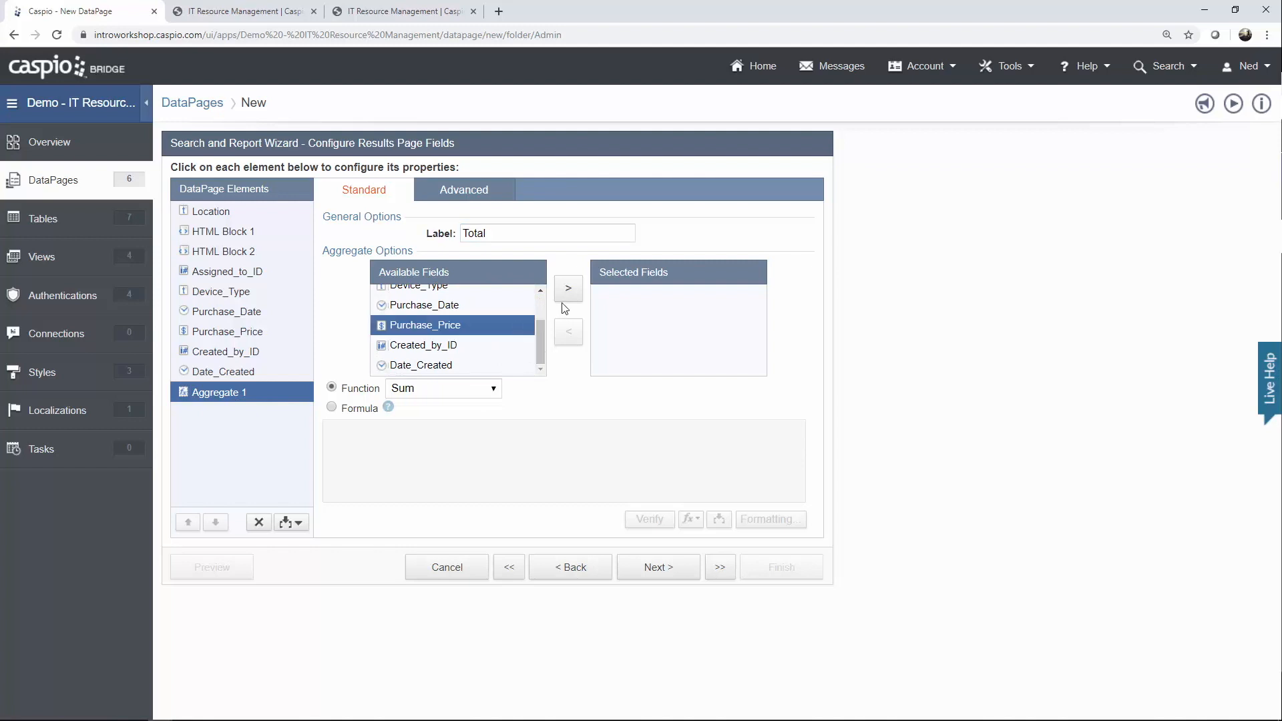
pyautogui.click(568, 288)
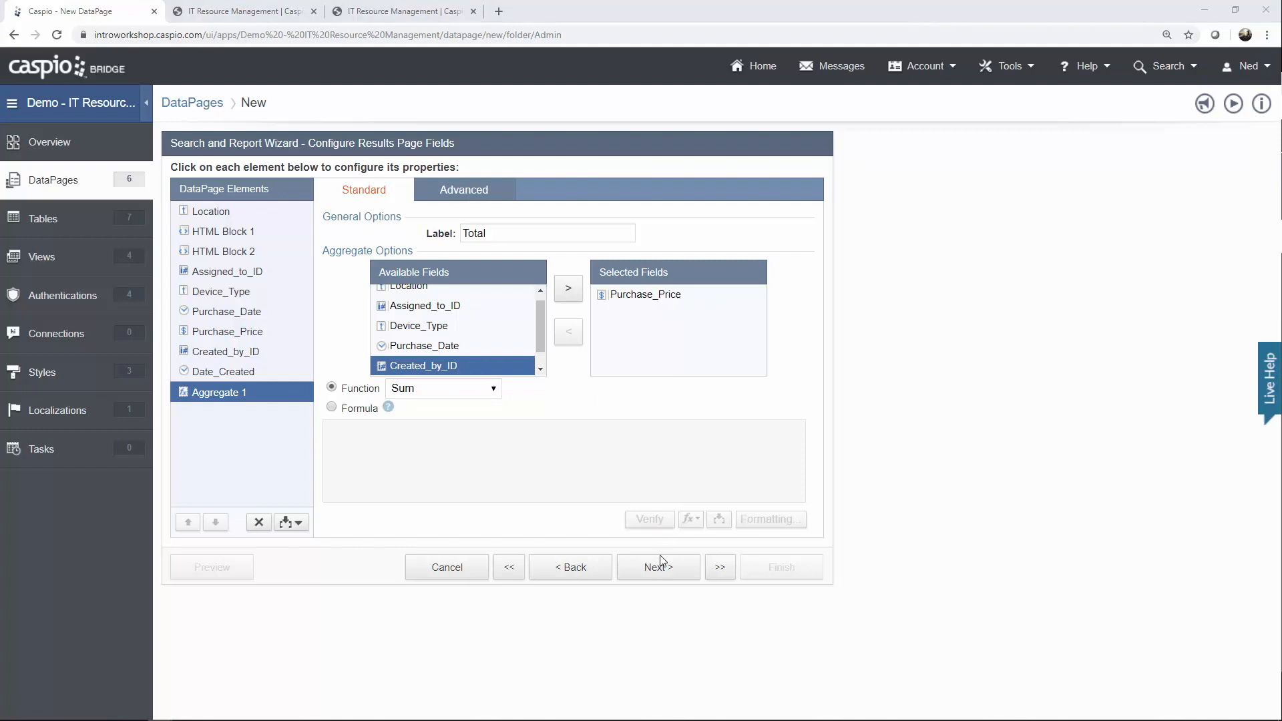
# Set the results page to show 500 records per page.
pyautogui.click(672, 578)
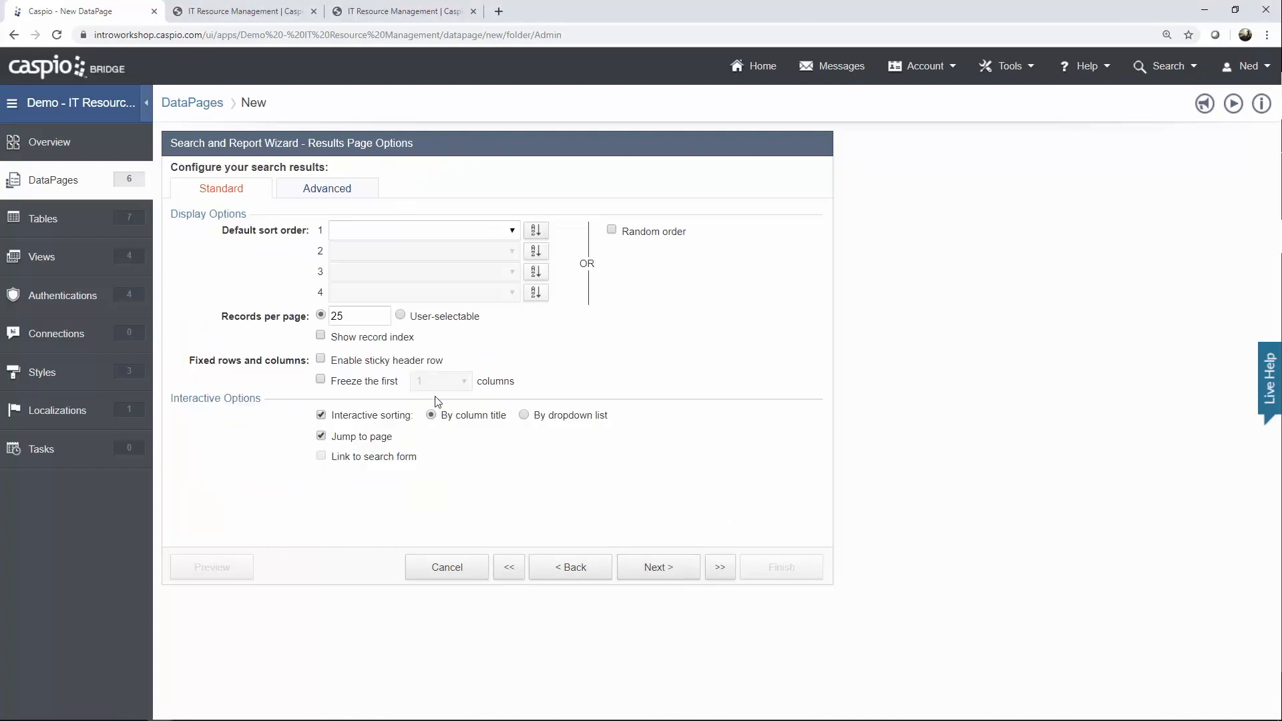
pyautogui.click(341, 313)
pyautogui.hotkey('ctrl', 'a')
pyautogui.write('500')
# Choose No Details Page and finish saving the DataPage.
pyautogui.click(656, 569)
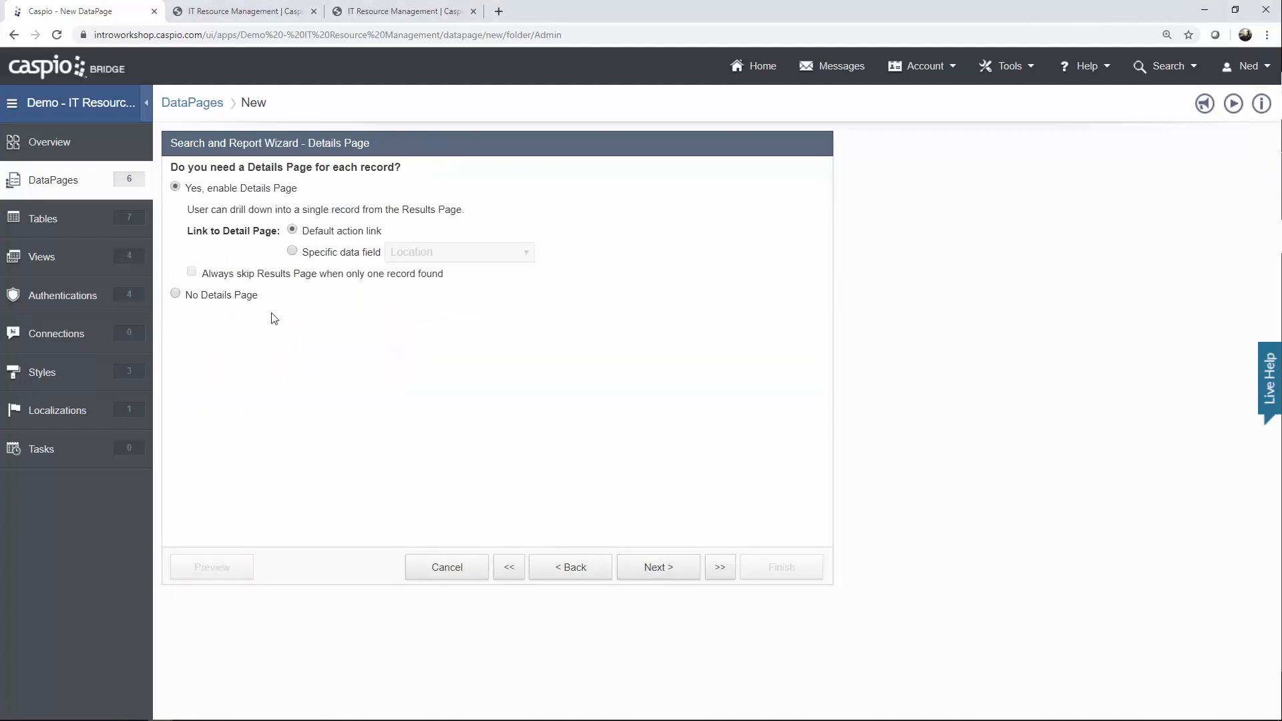
pyautogui.click(222, 298)
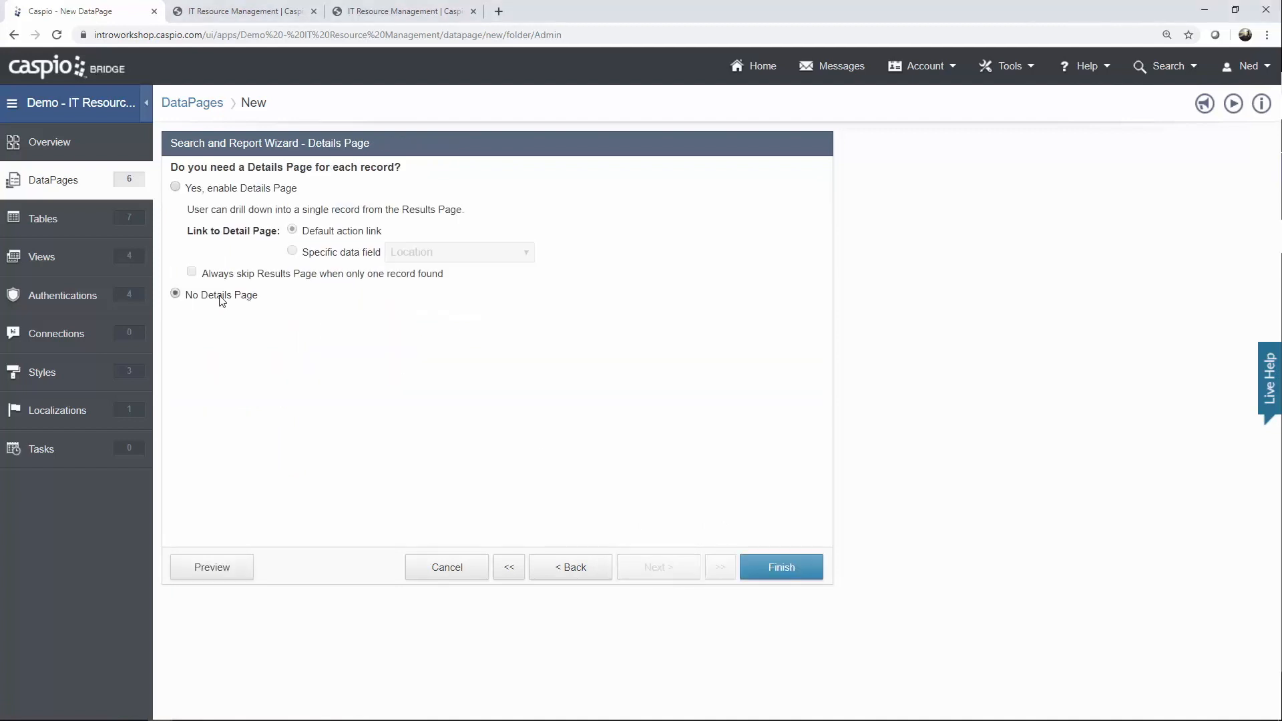
pyautogui.click(794, 573)
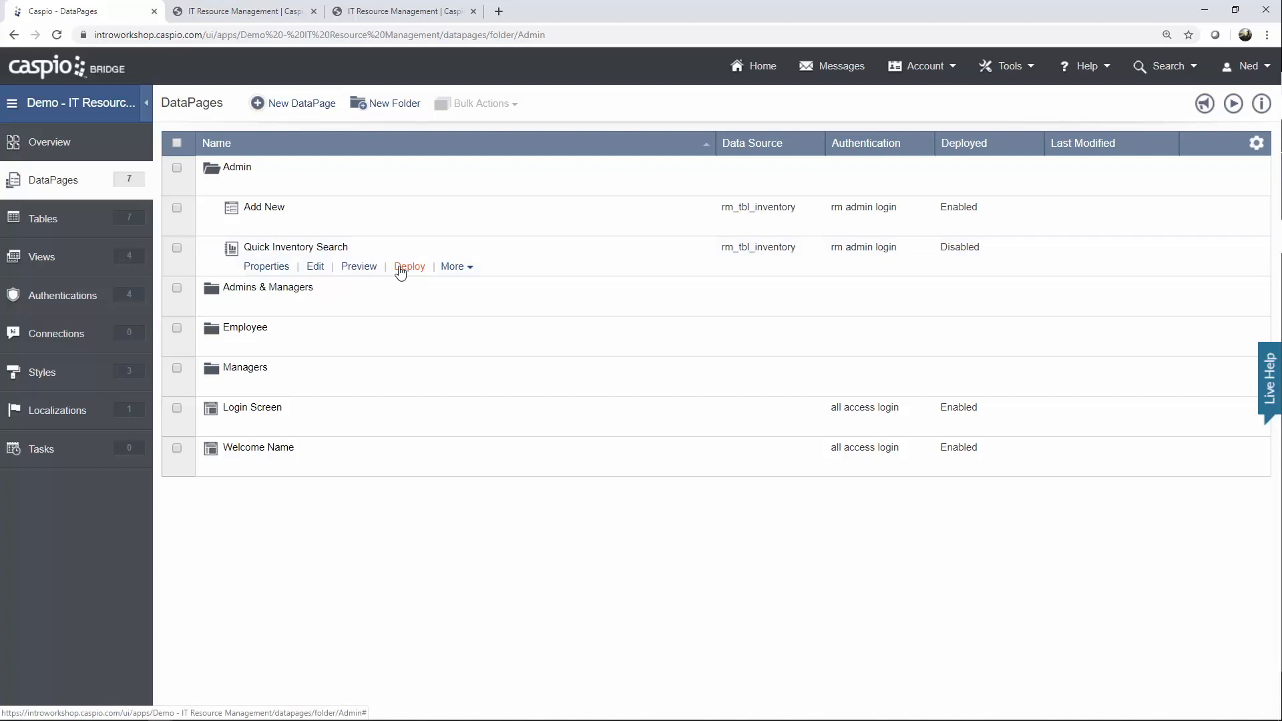
# Preview Quick Inventory Search and log in with the account email and password.
pyautogui.click(368, 269)
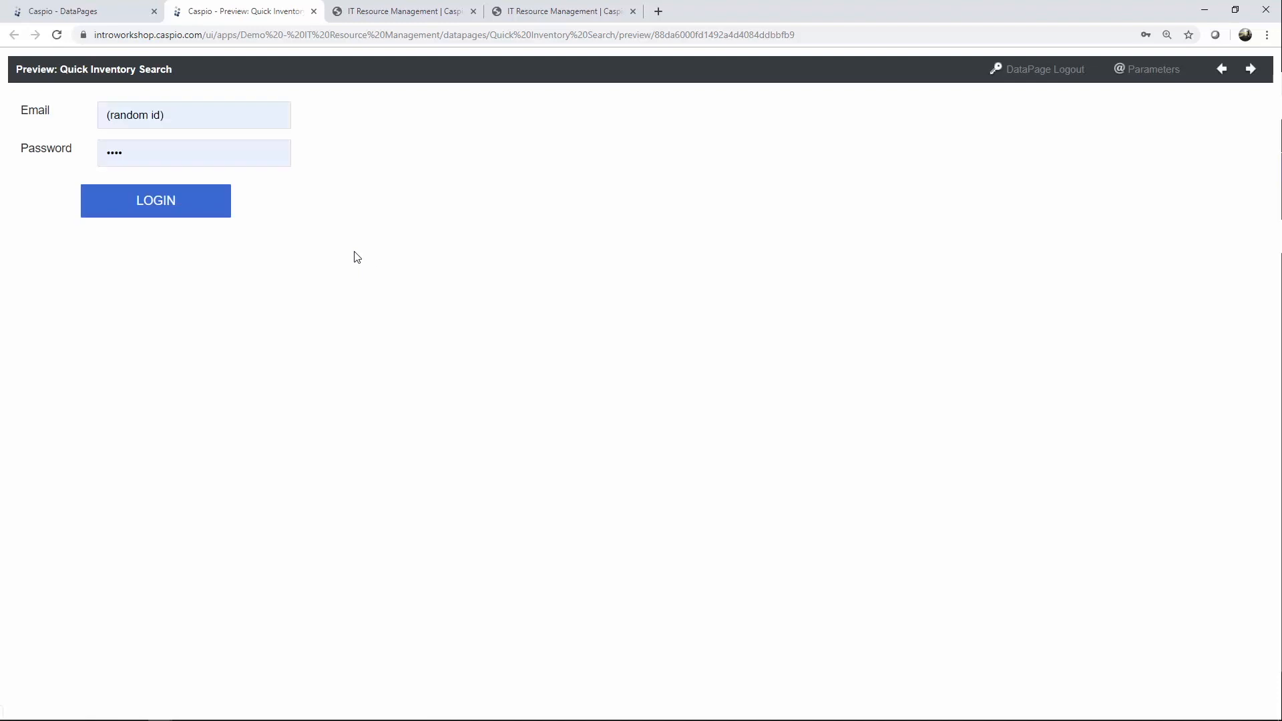
pyautogui.click(214, 128)
pyautogui.hotkey('ctrl', 'a')
pyautogui.write('ken@')
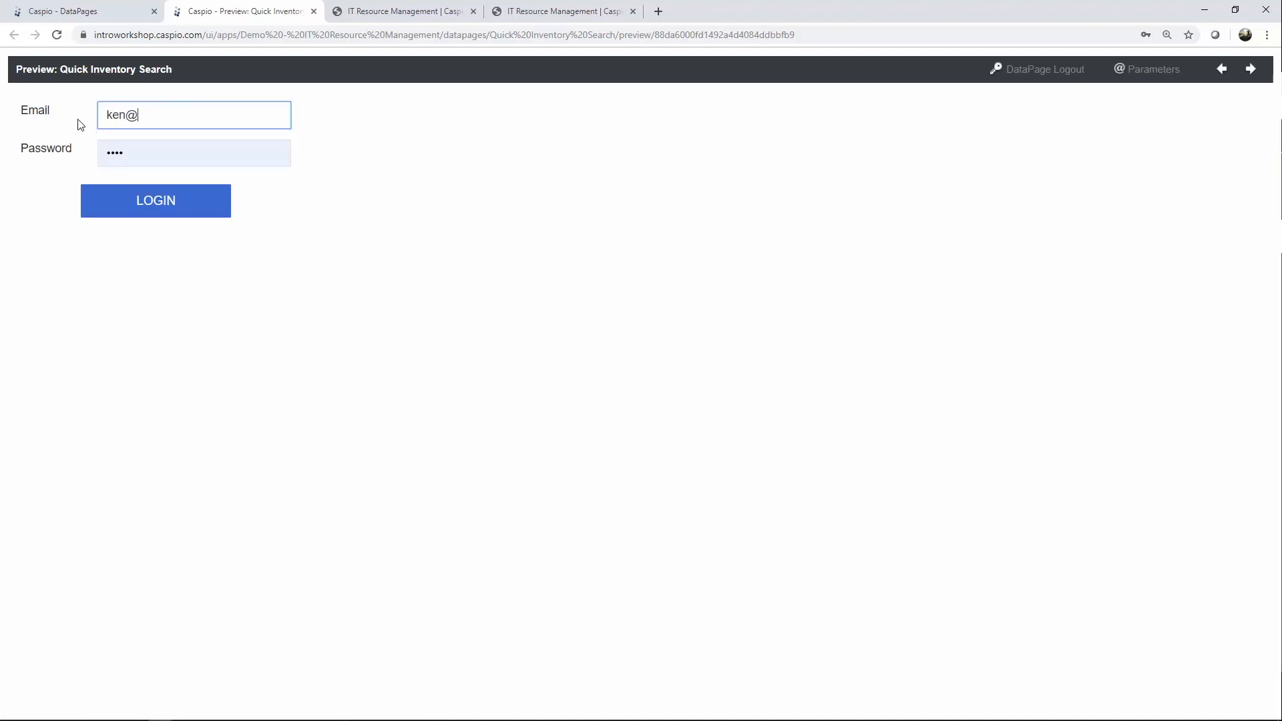
pyautogui.press('BackSpace')
pyautogui.write('r@company.com')
pyautogui.press('Tab')
pyautogui.write('••••')
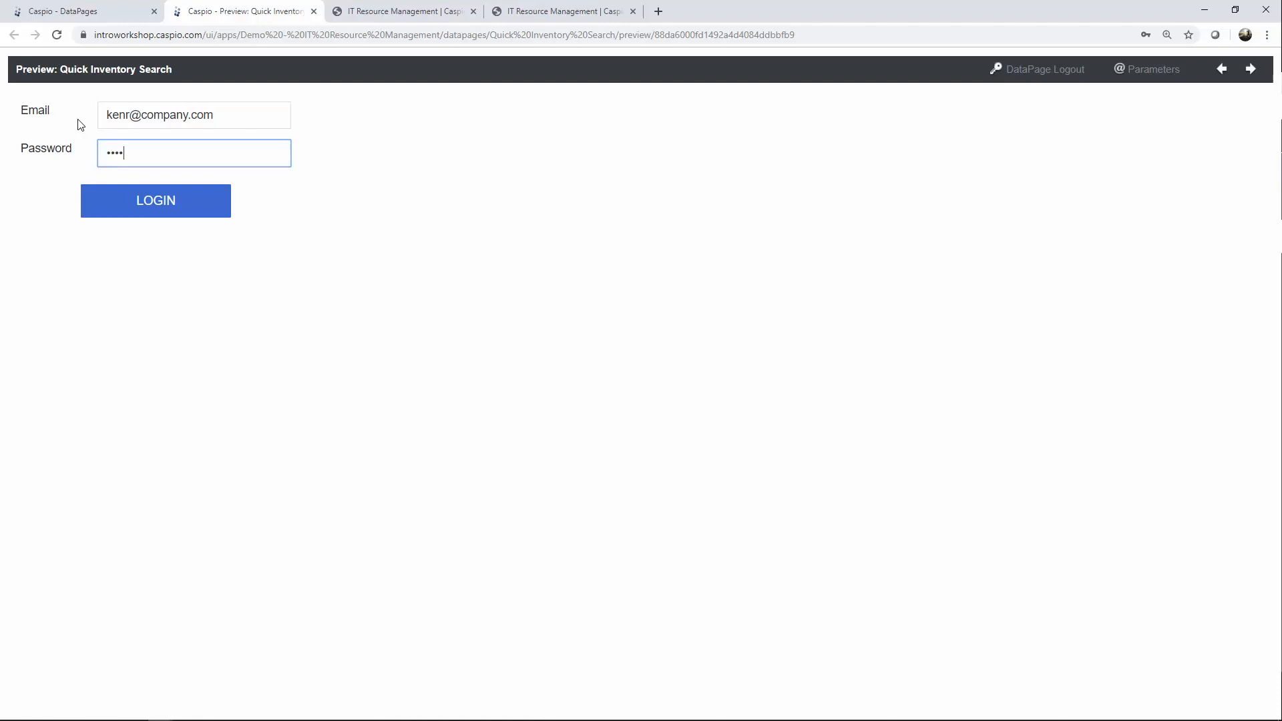
pyautogui.press('Return')
pyautogui.click(1121, 147)
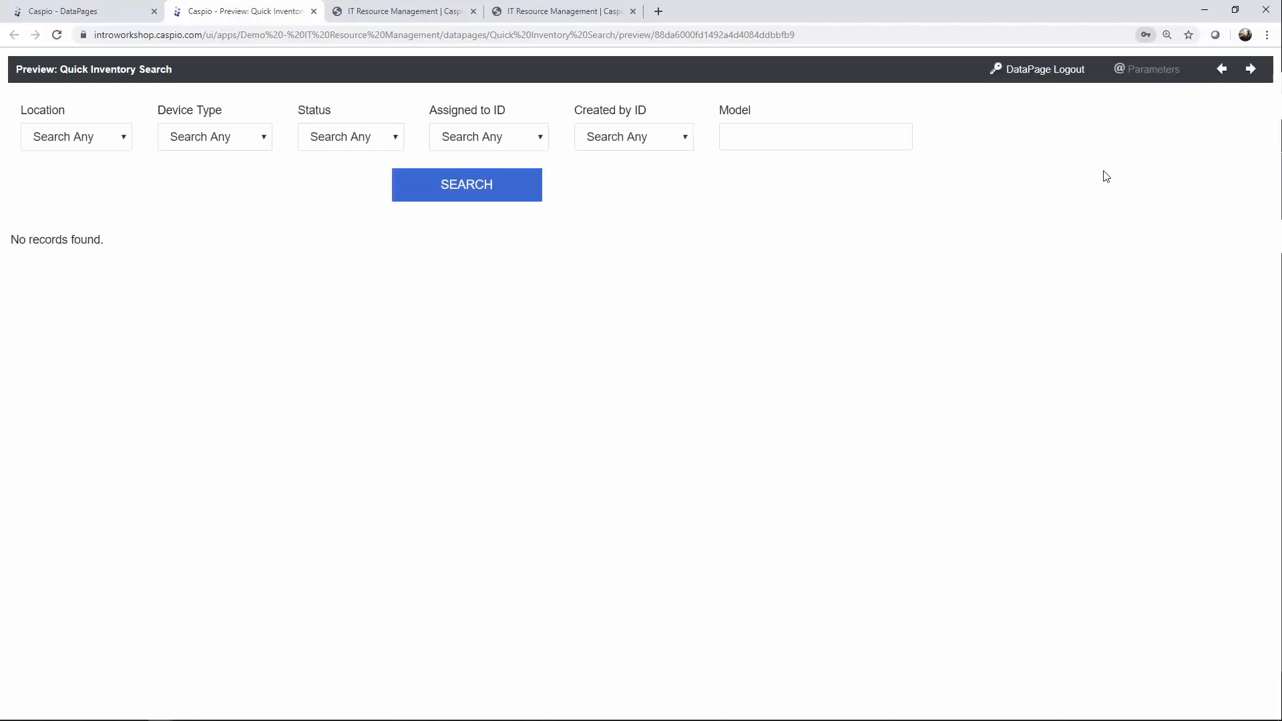
# Check the Location, Device Type, Status, Assigned to ID and Created by ID filter options.
pyautogui.click(123, 140)
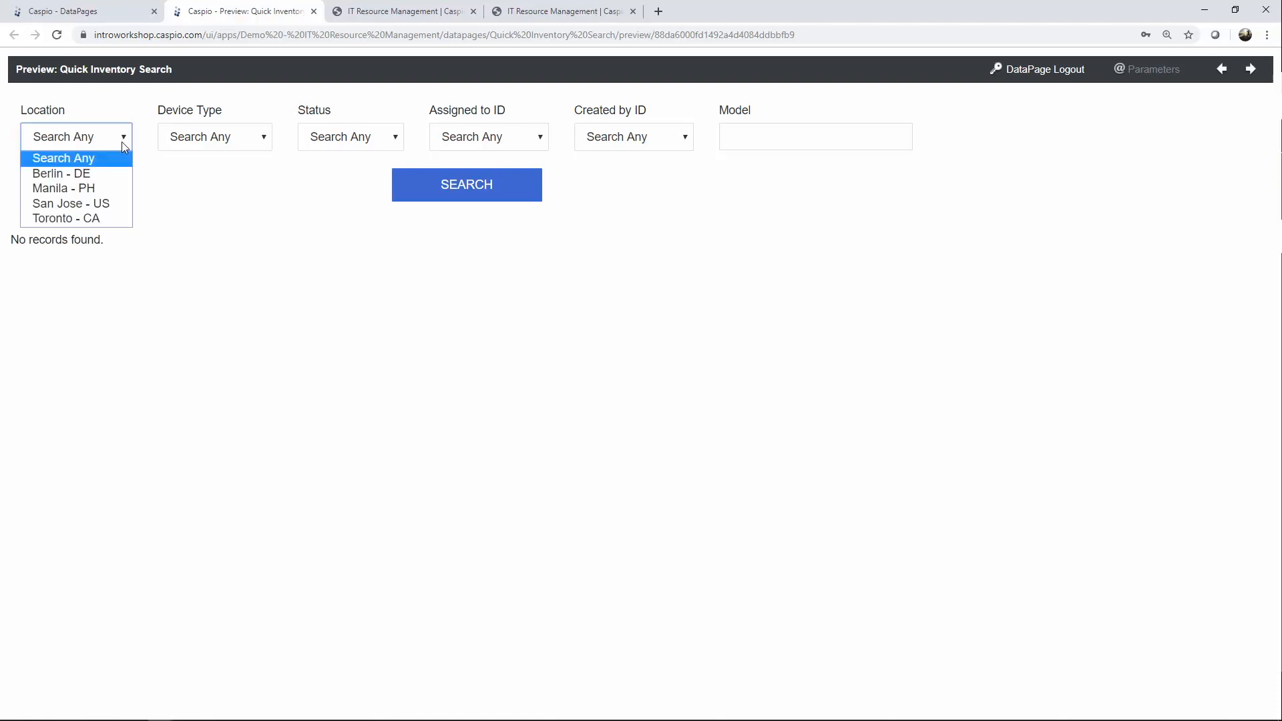
pyautogui.click(218, 138)
pyautogui.click(366, 139)
pyautogui.click(474, 138)
pyautogui.click(624, 136)
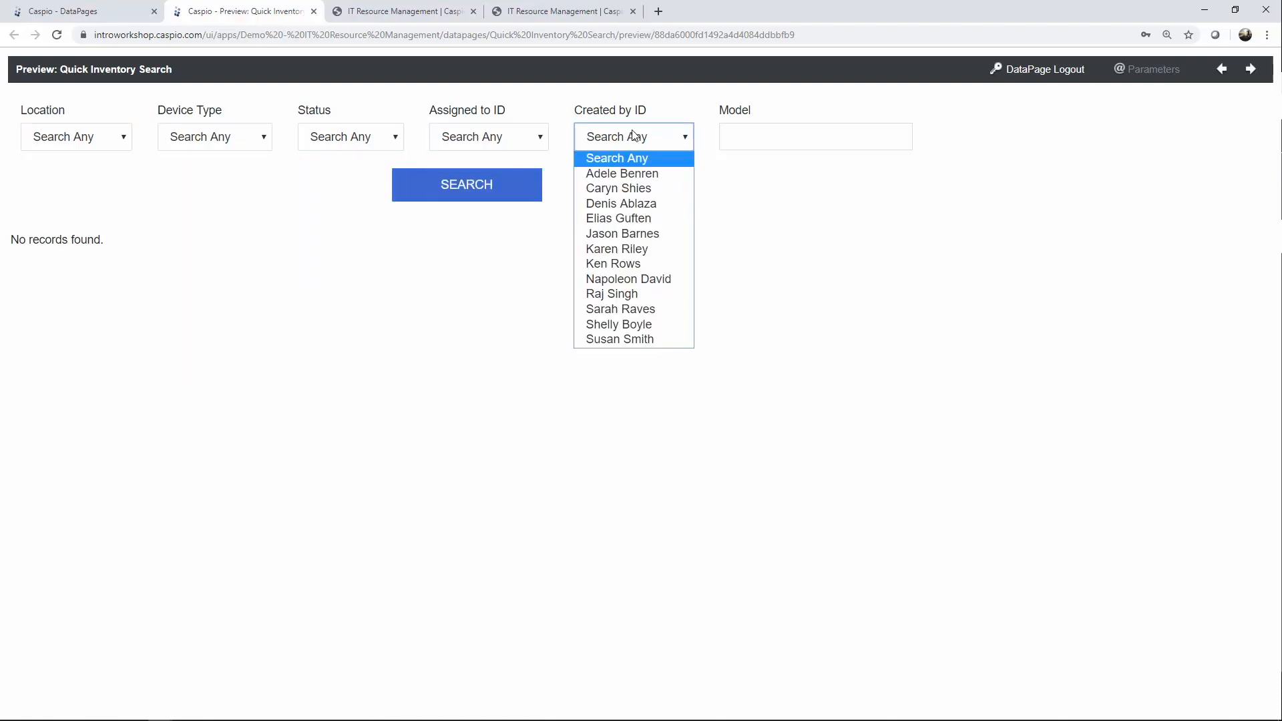
pyautogui.click(735, 129)
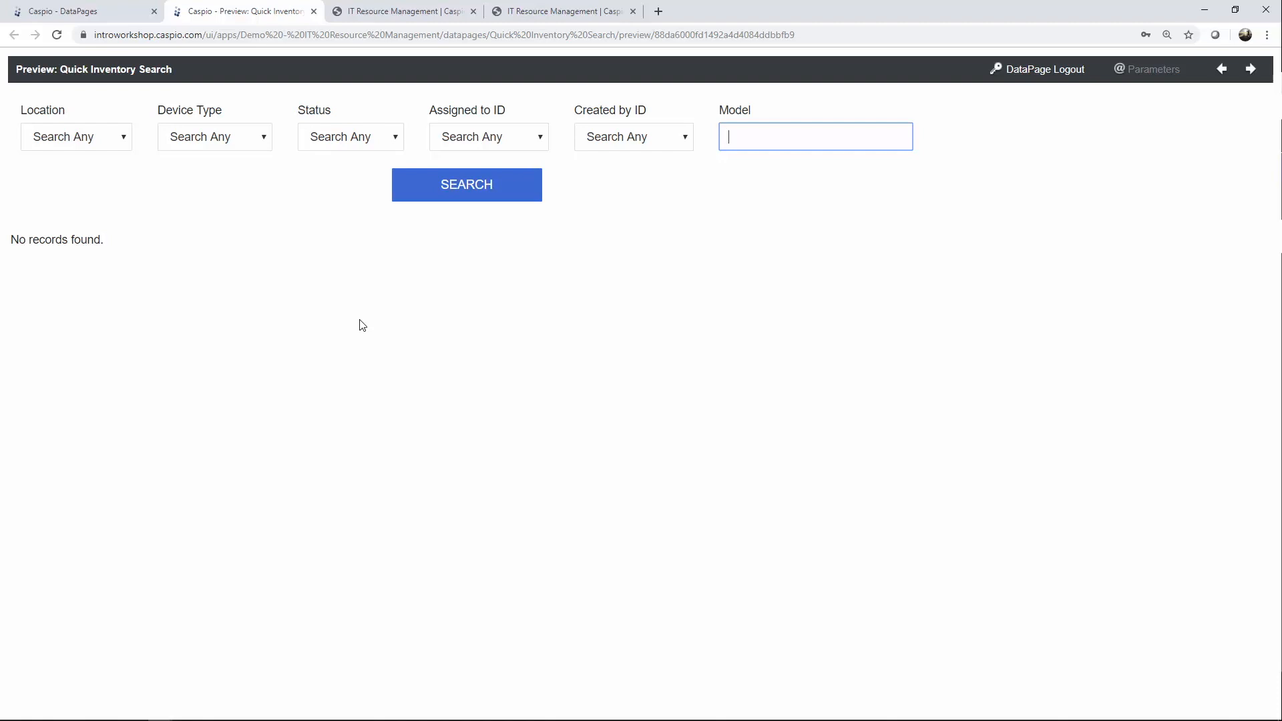
pyautogui.click(429, 15)
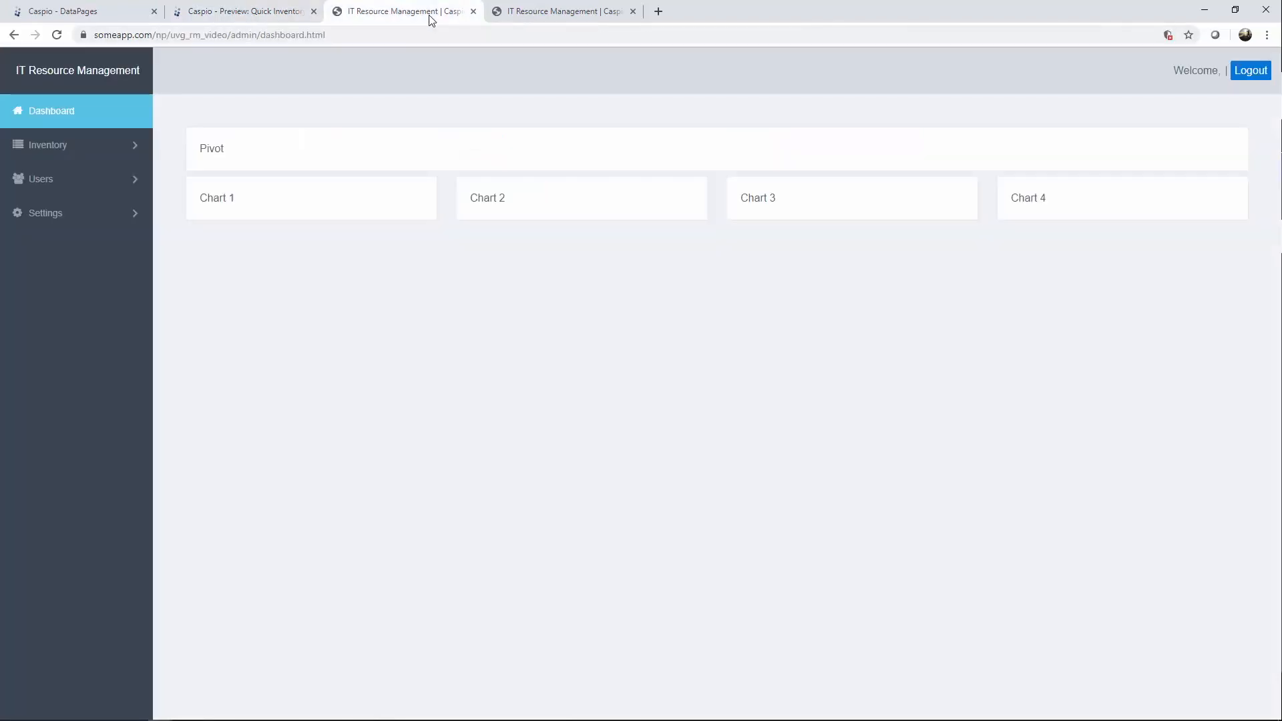
pyautogui.click(125, 151)
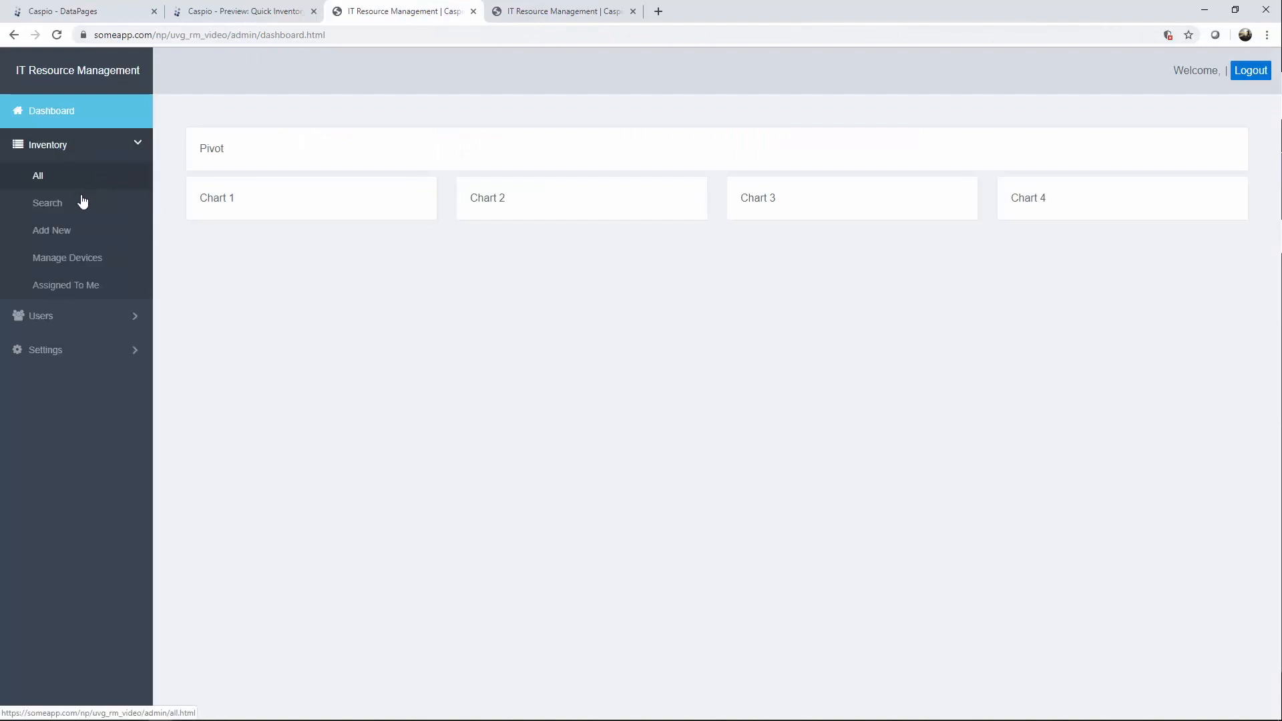
pyautogui.click(72, 234)
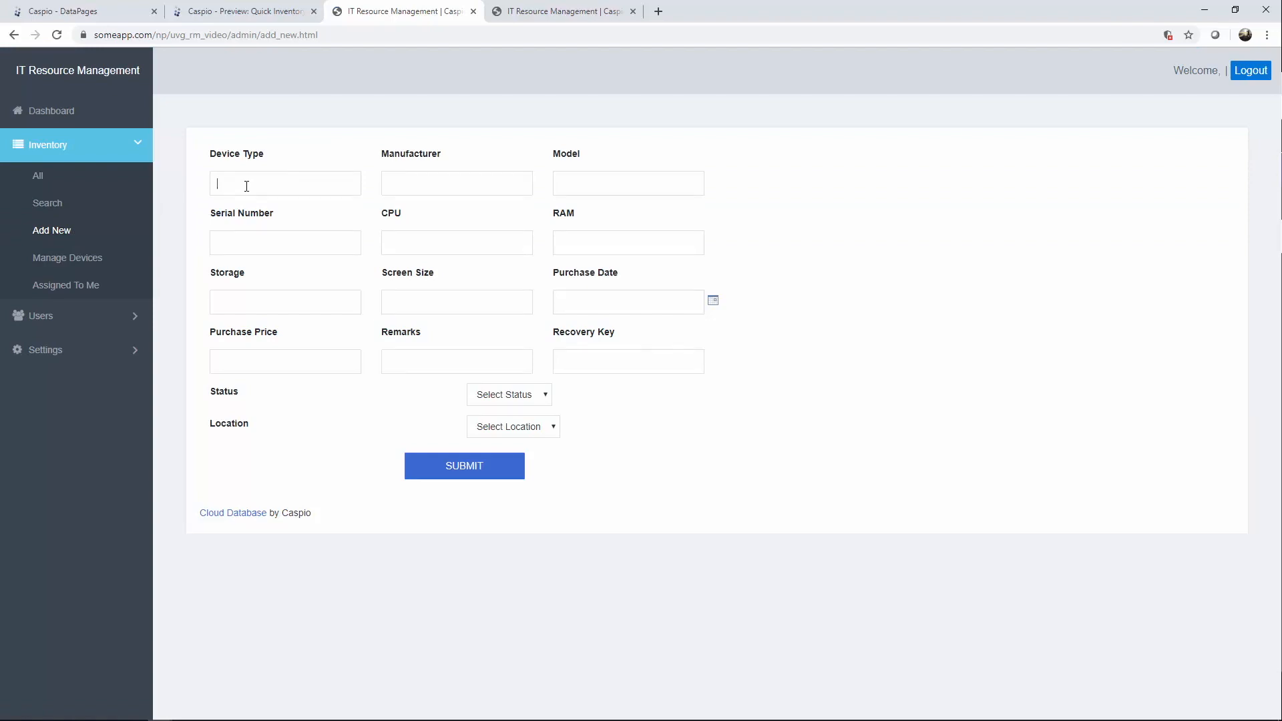
pyautogui.write('iPhoneAPpl')
pyautogui.press('BackSpace')
pyautogui.write('pple')
pyautogui.press('Tab')
pyautogui.write('7')
pyautogui.press('Tab')
pyautogui.write('34532534523')
pyautogui.write('32')
# Set the purchase date to 08/28/2019 and purchase price to 799.
pyautogui.click(713, 301)
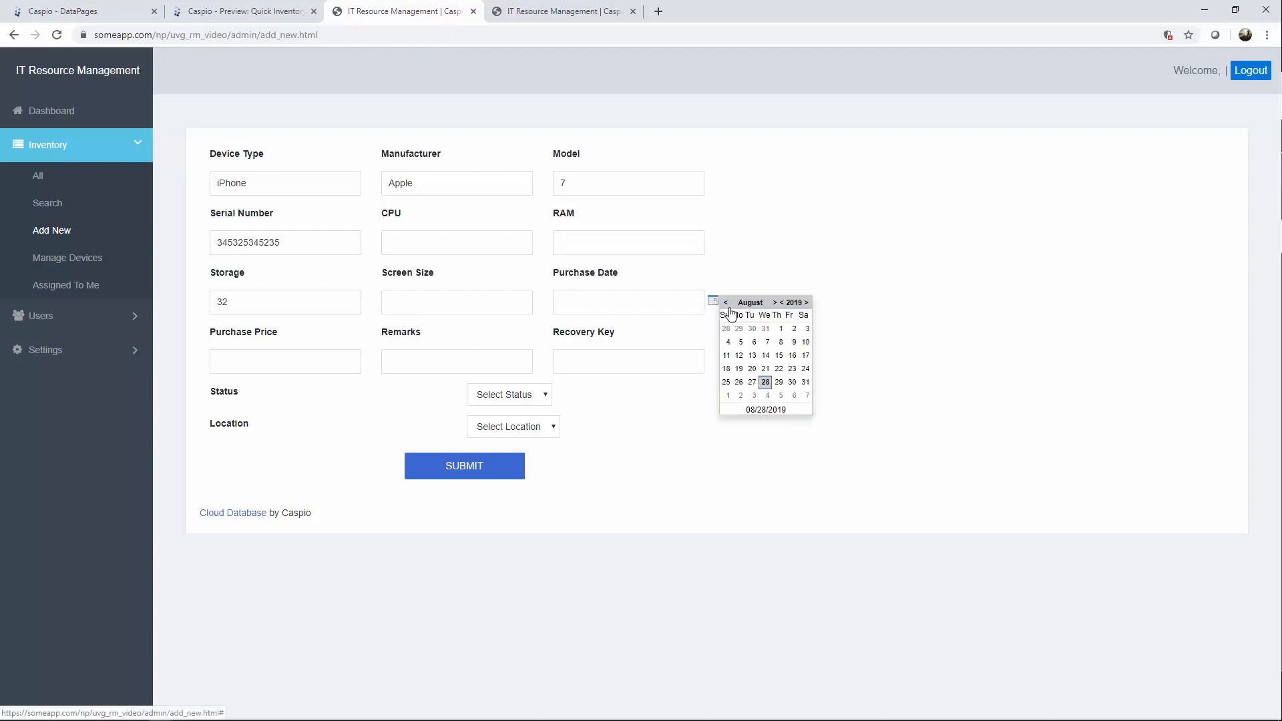
pyautogui.click(763, 392)
pyautogui.click(293, 361)
pyautogui.write('7')
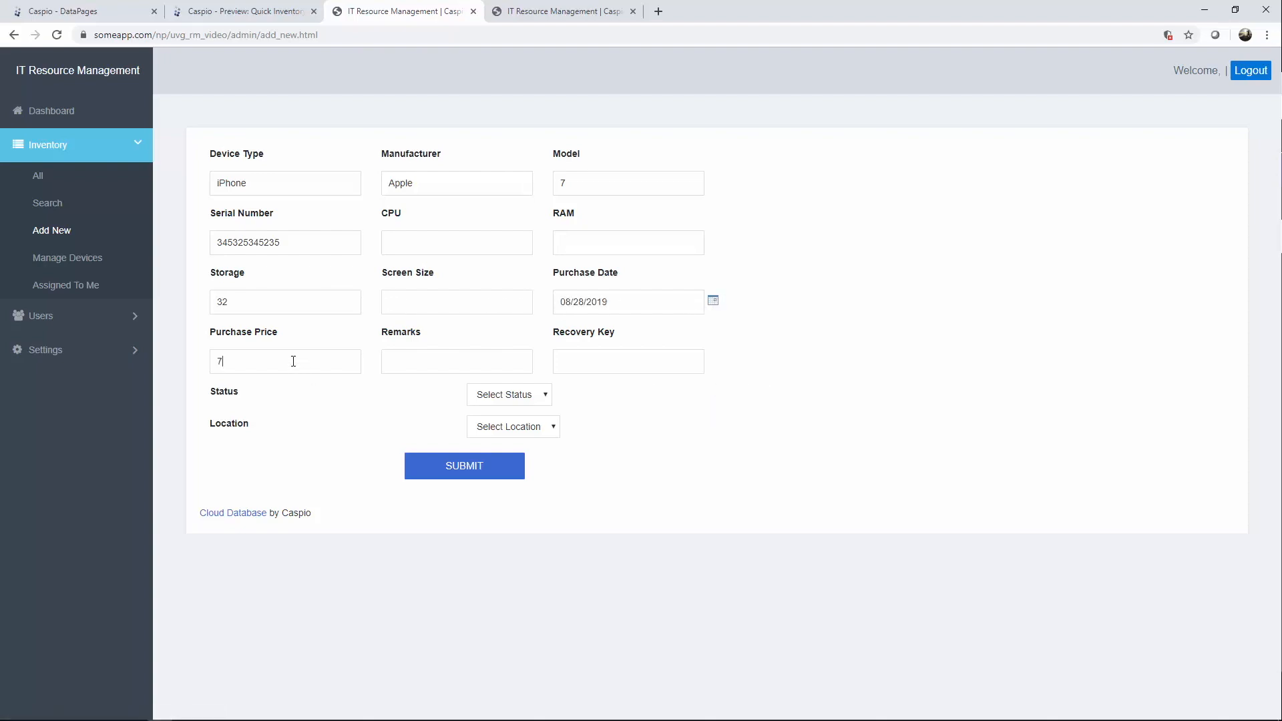
pyautogui.write('99')
pyautogui.click(574, 364)
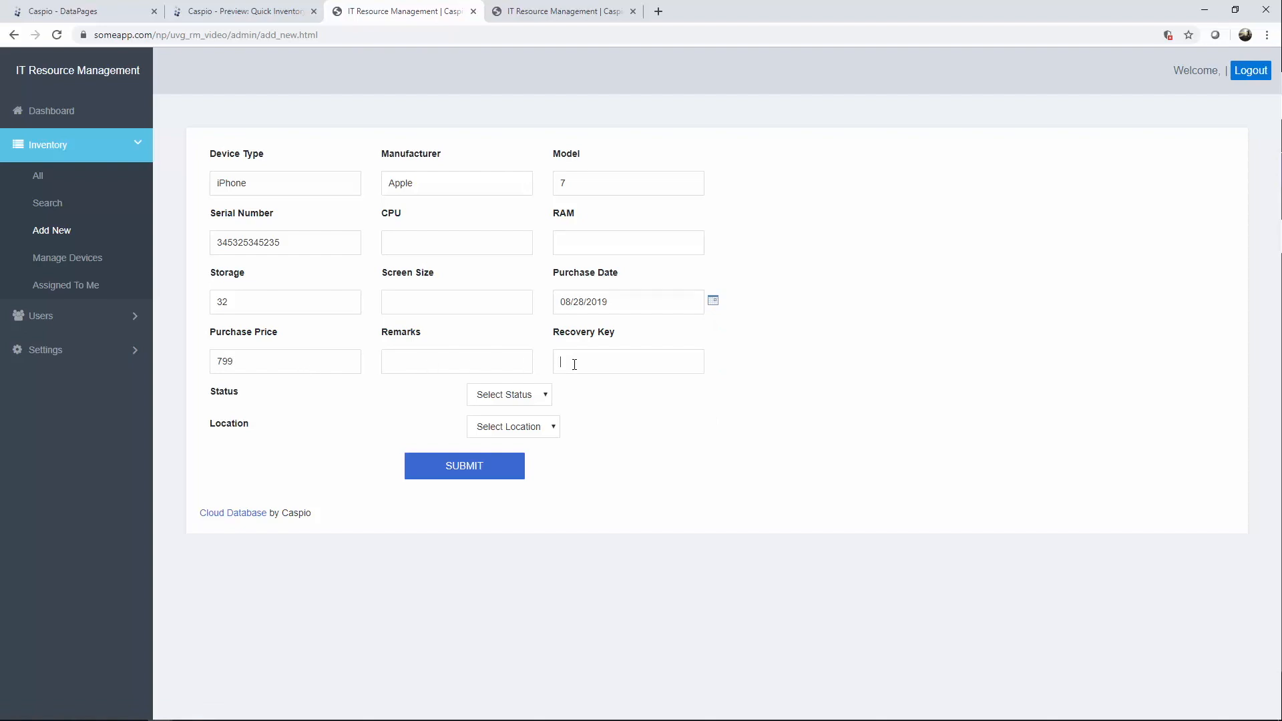
# Set status Assigned, location Toronto - CA, assign an employee, and submit the device.
pyautogui.click(549, 398)
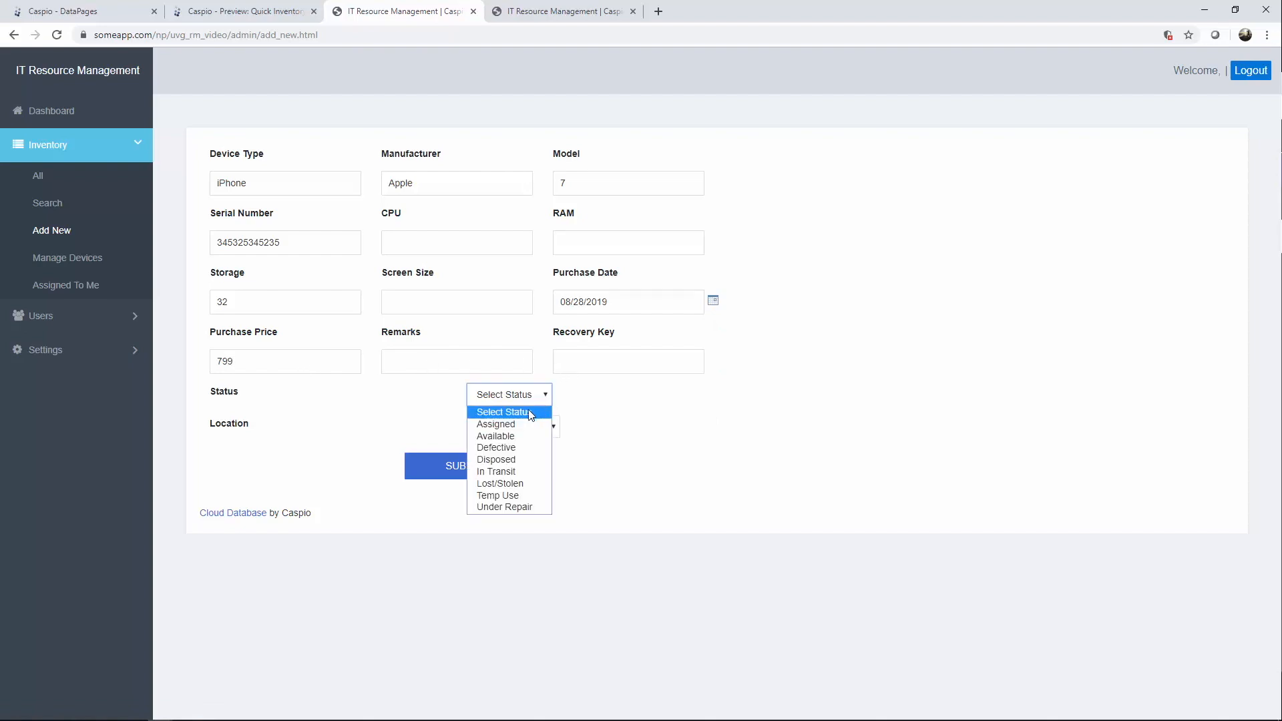
pyautogui.click(521, 424)
pyautogui.click(527, 432)
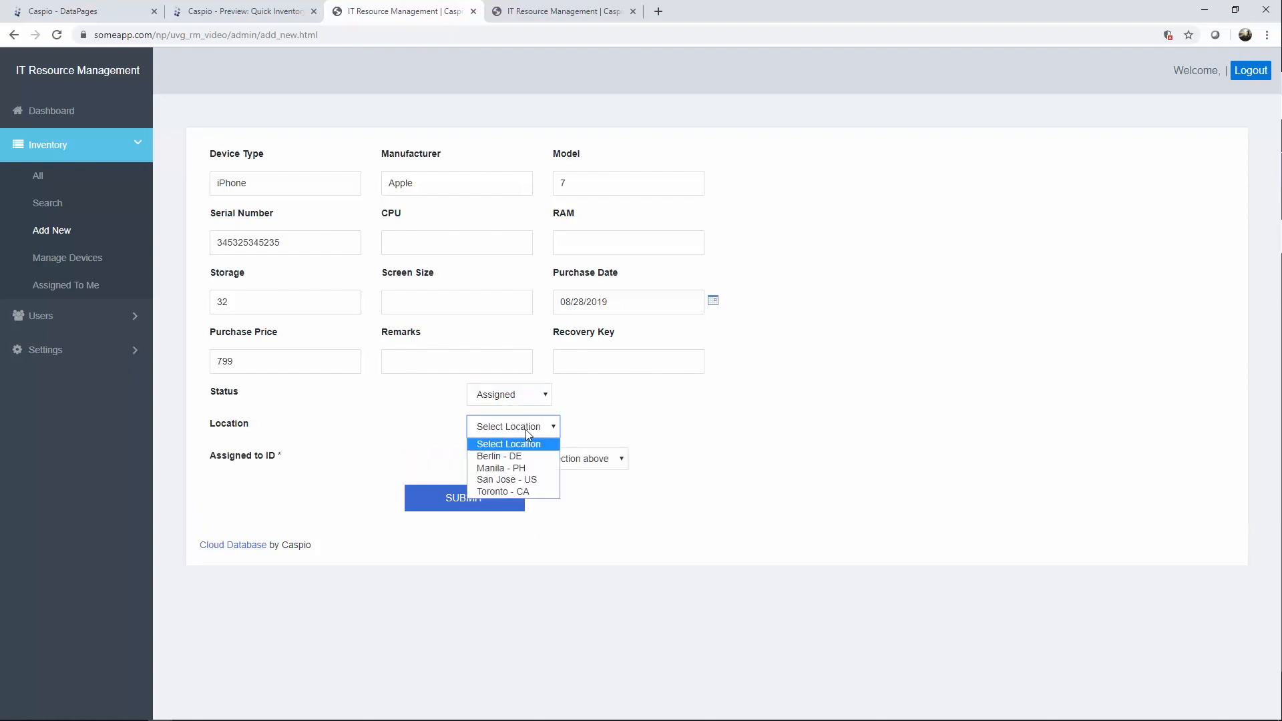
pyautogui.click(515, 491)
pyautogui.click(511, 460)
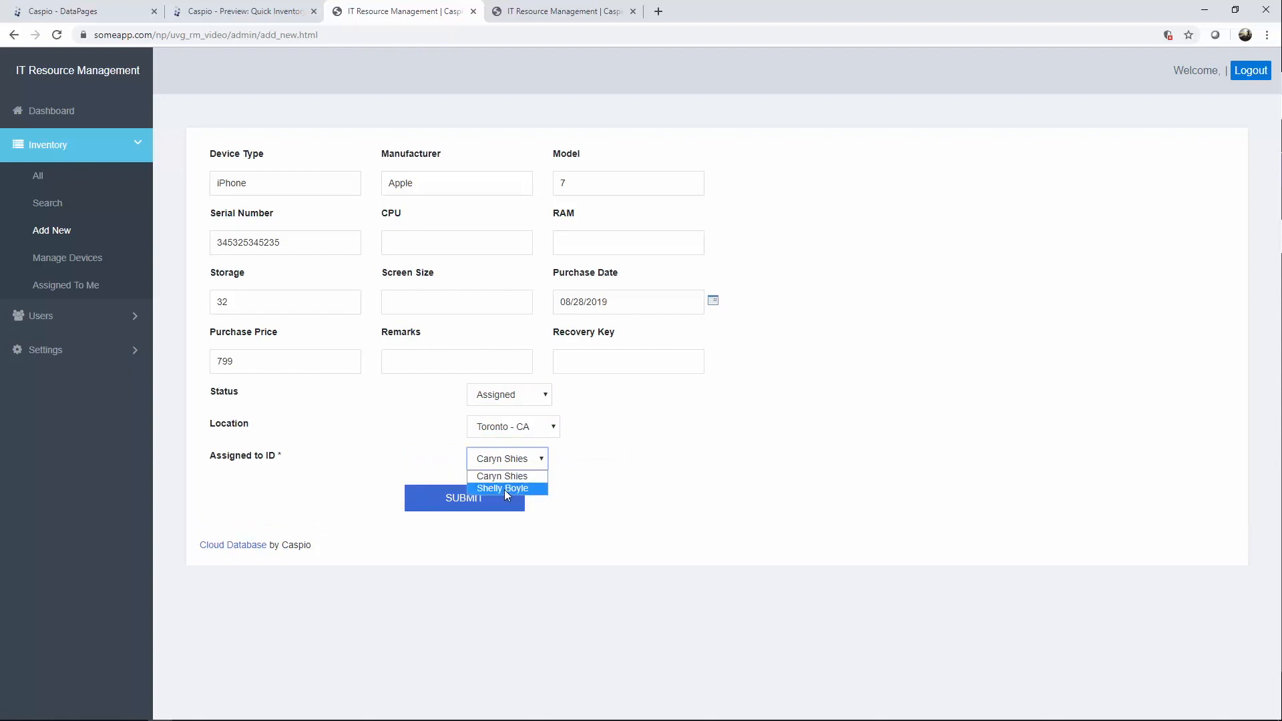
pyautogui.click(504, 489)
pyautogui.click(478, 507)
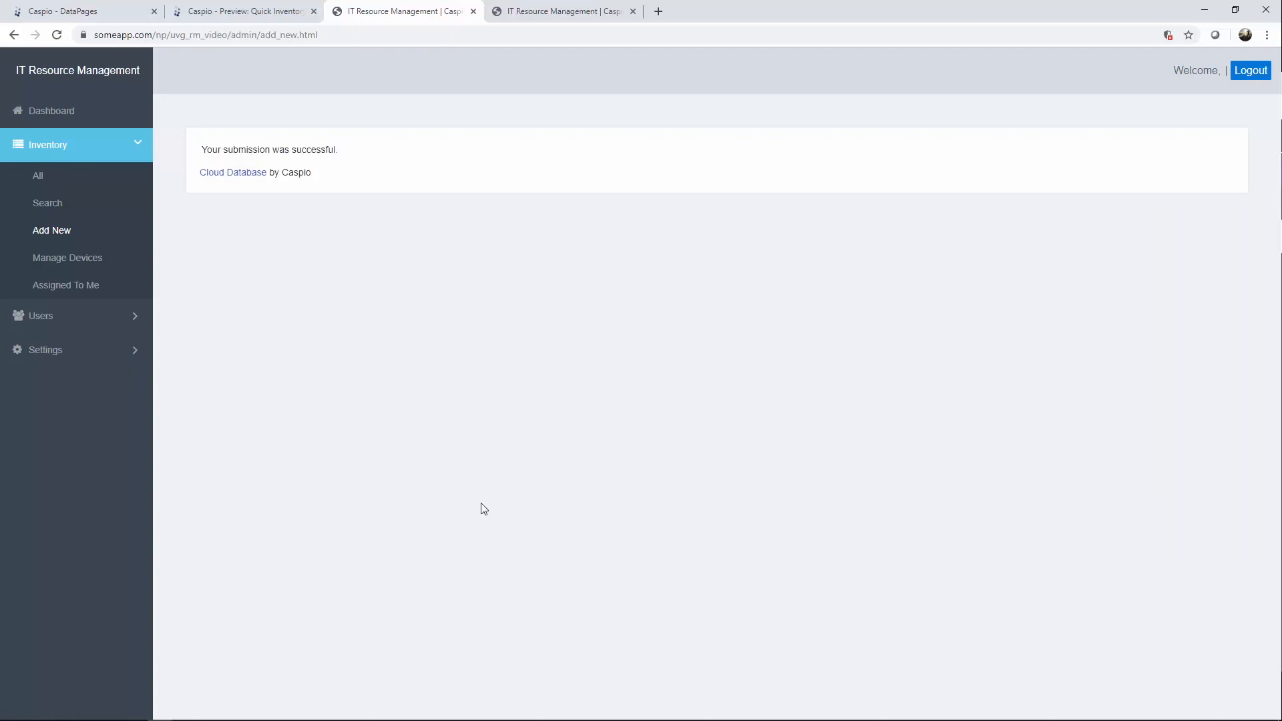
# Run the search in the Quick Inventory Search preview to list the new record.
pyautogui.click(259, 22)
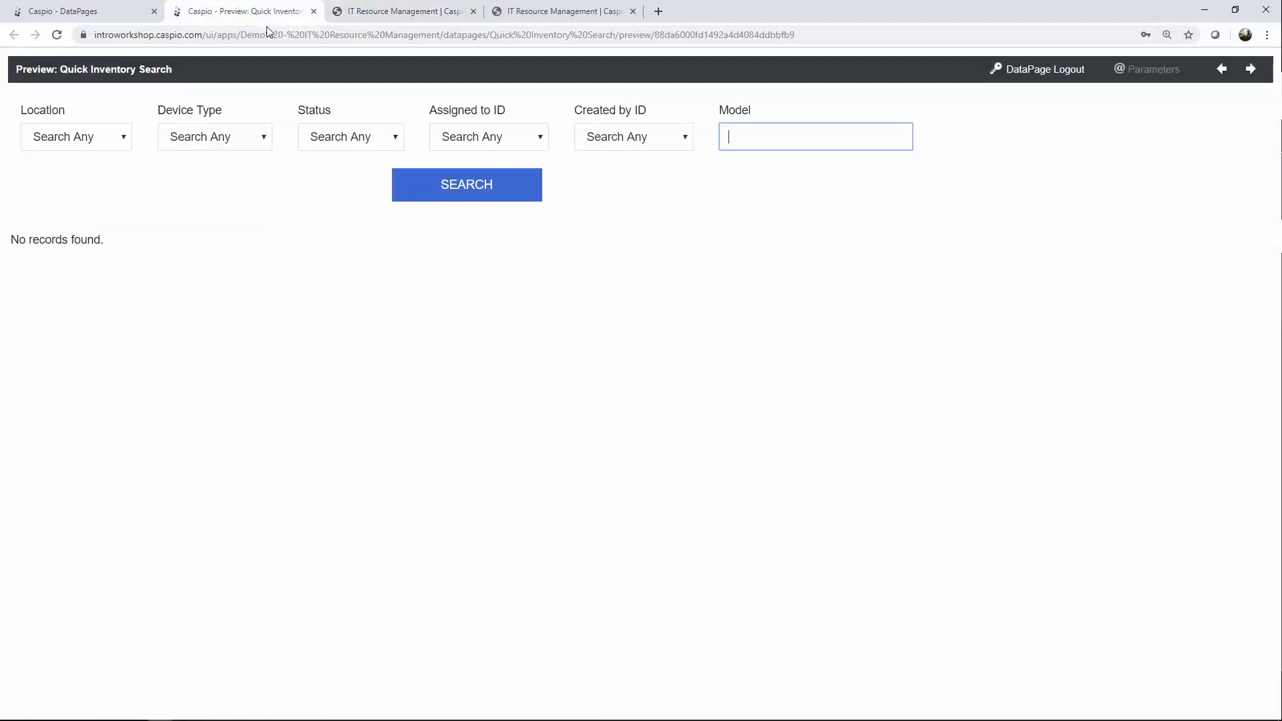
pyautogui.click(465, 199)
pyautogui.click(465, 199)
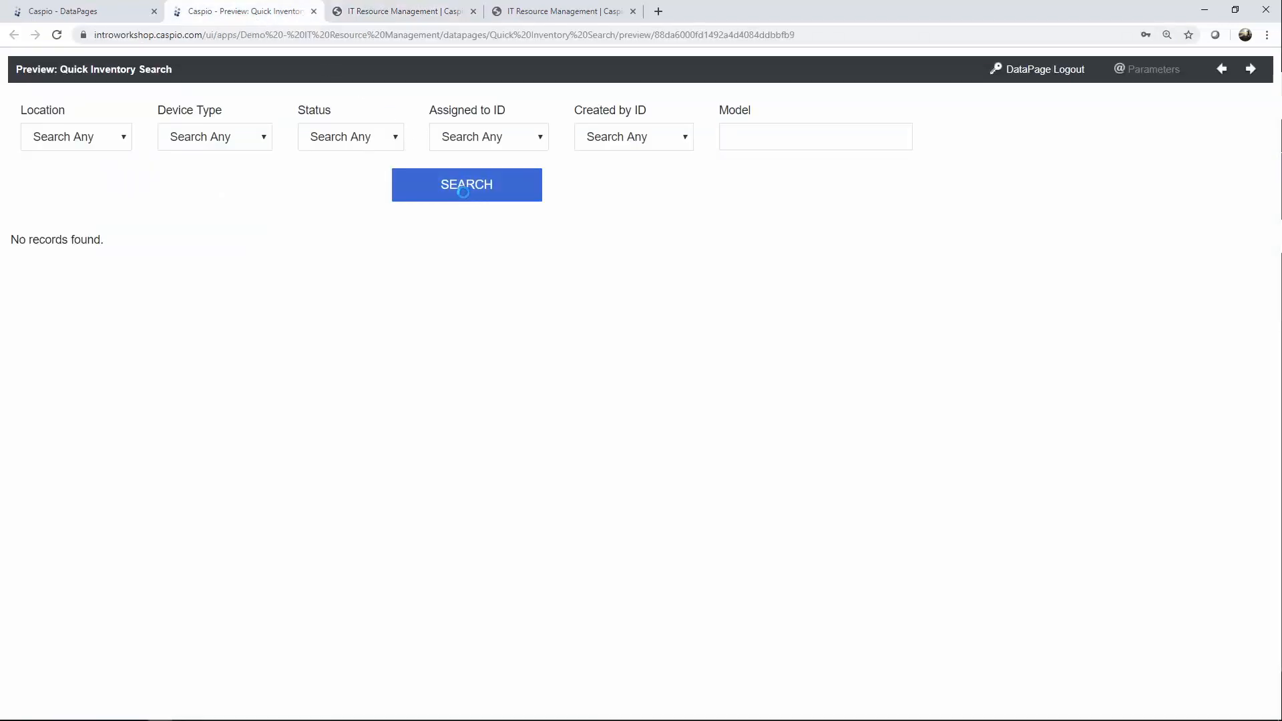
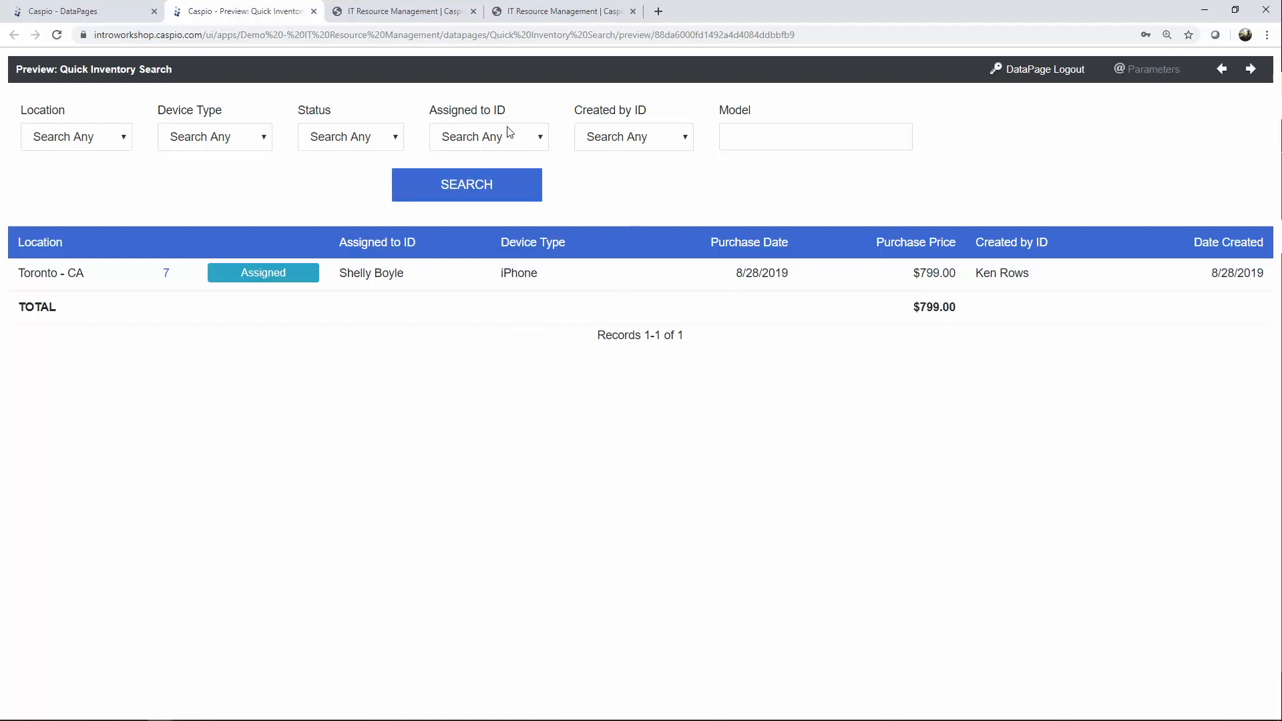
# Compare the app's full Inventory > All list, then close the Quick Inventory Search preview.
pyautogui.click(404, 12)
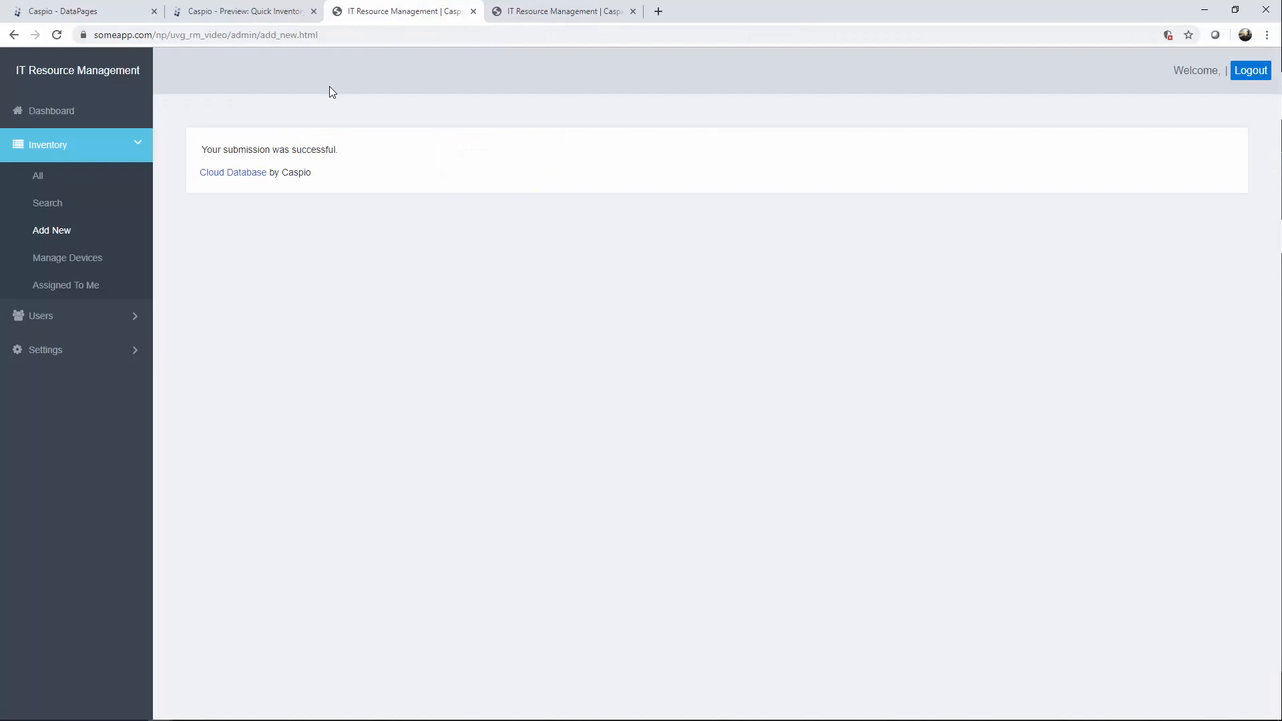
pyautogui.click(39, 178)
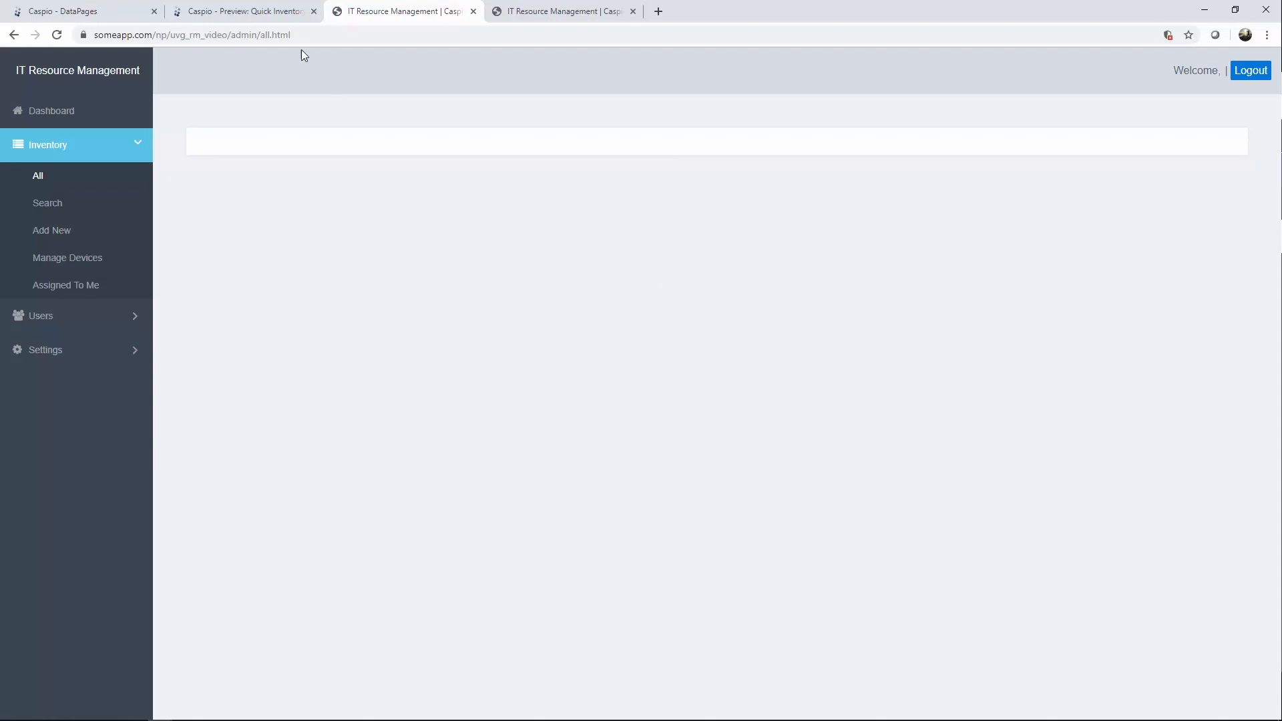
pyautogui.click(259, 12)
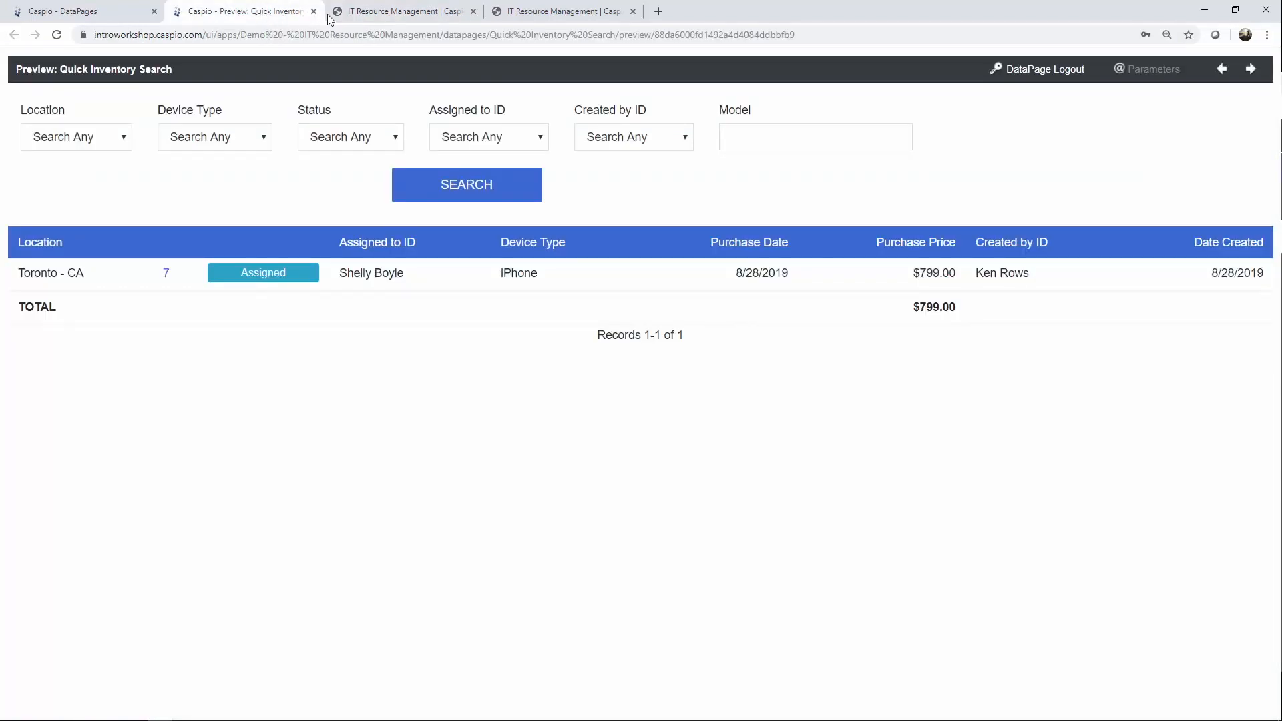
pyautogui.click(386, 12)
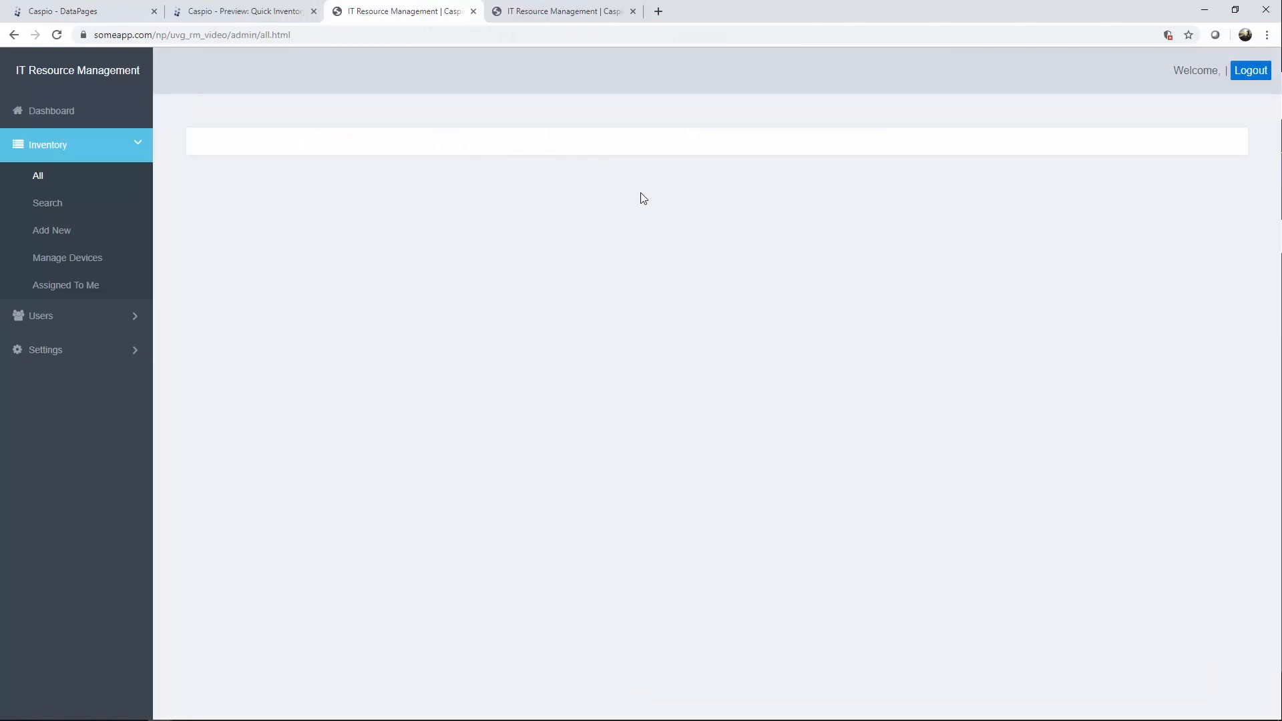
pyautogui.click(588, 11)
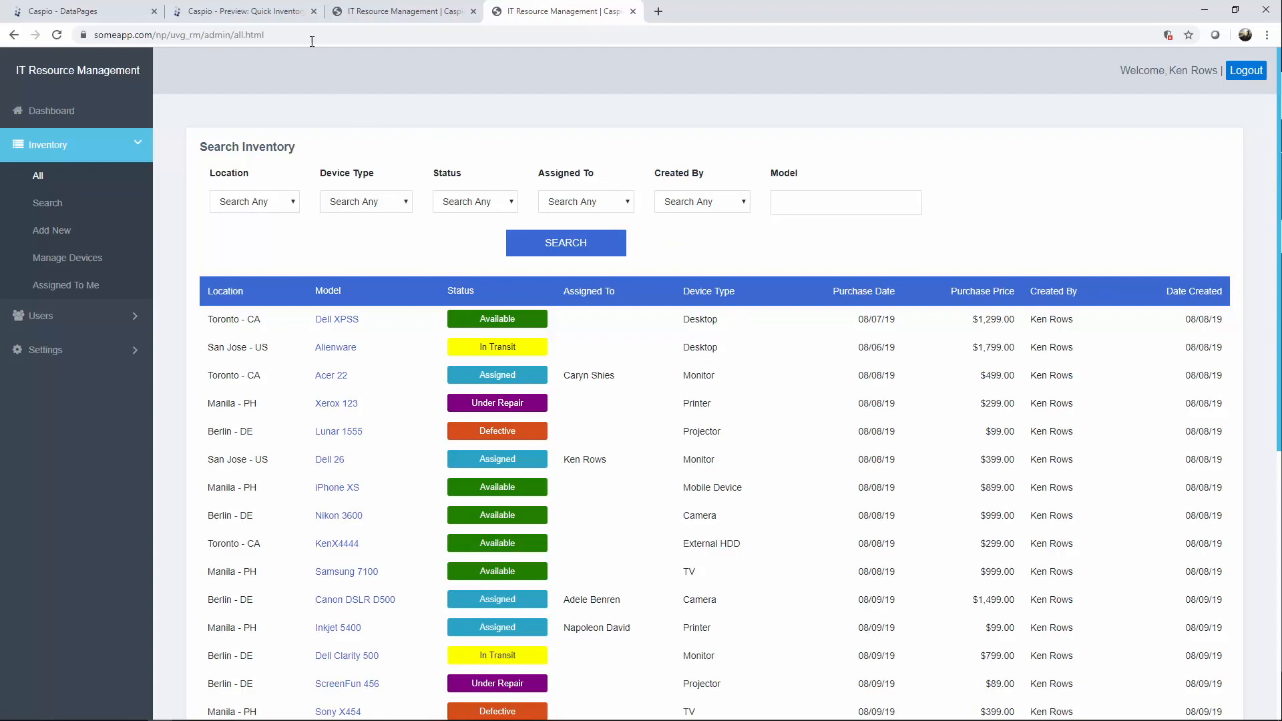
pyautogui.click(313, 11)
pyautogui.click(104, 10)
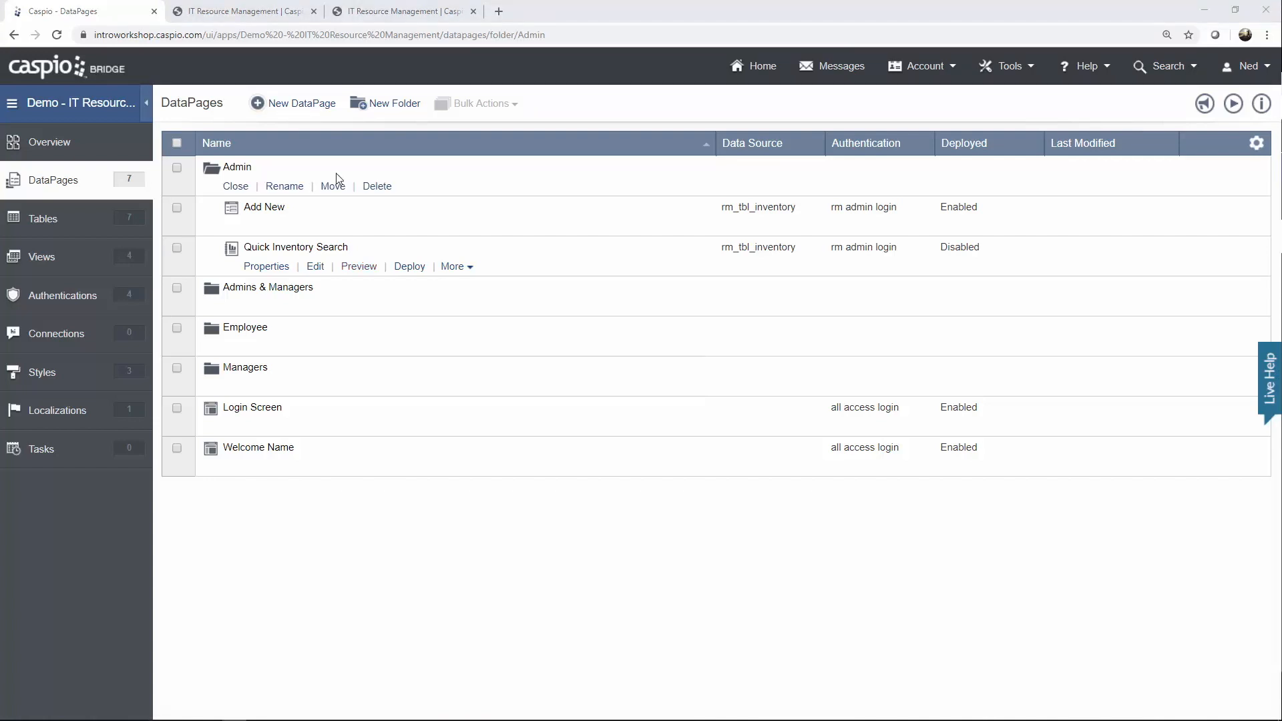
# Duplicate Quick Inventory Search as 'Advanced Inventory Search' and open the copy for editing.
pyautogui.click(456, 267)
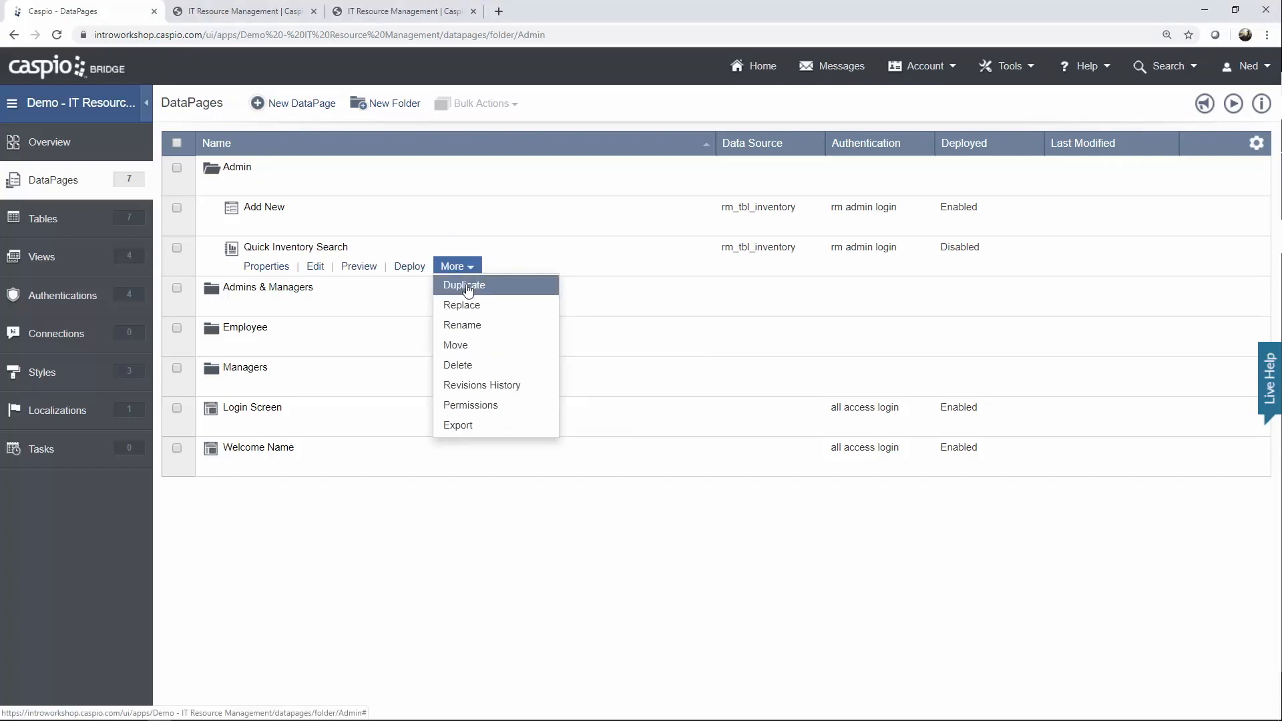
pyautogui.click(467, 286)
pyautogui.write('A')
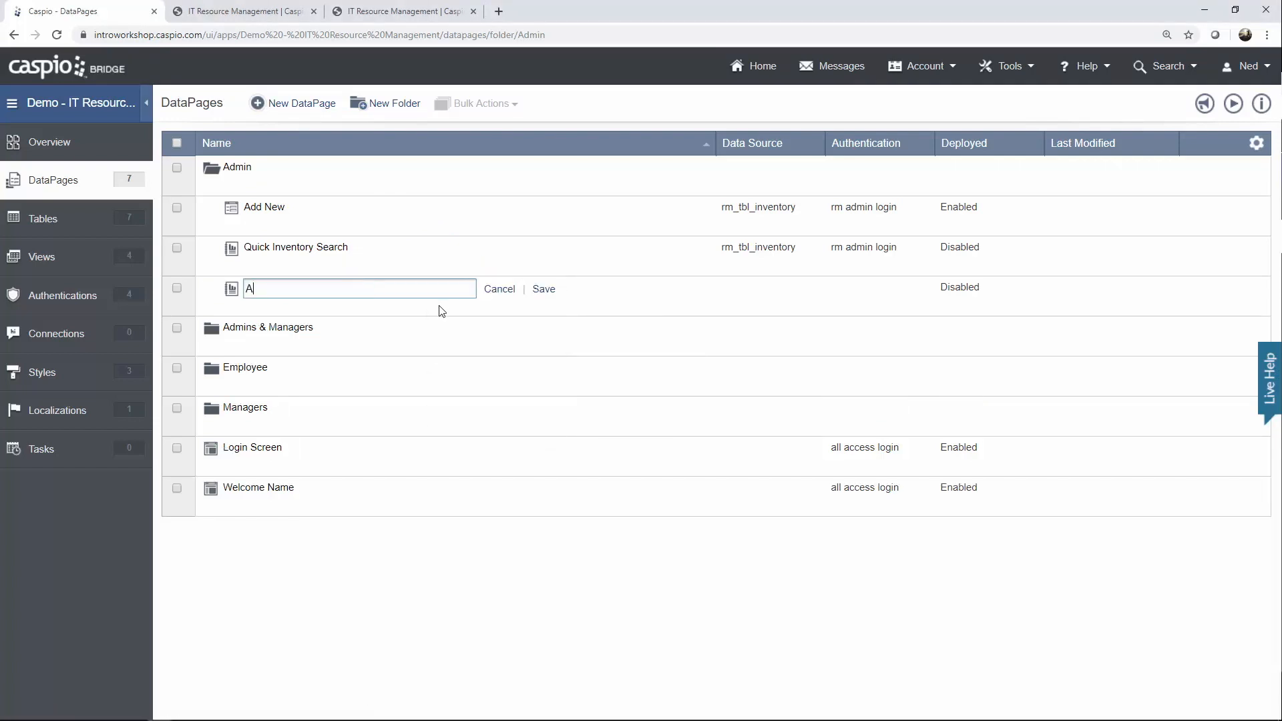
pyautogui.write('dvanced Inventory Serach')
pyautogui.press('BackSpace')
pyautogui.press('BackSpace')
pyautogui.press('BackSpace')
pyautogui.press('BackSpace')
pyautogui.write('ar')
pyautogui.click(543, 288)
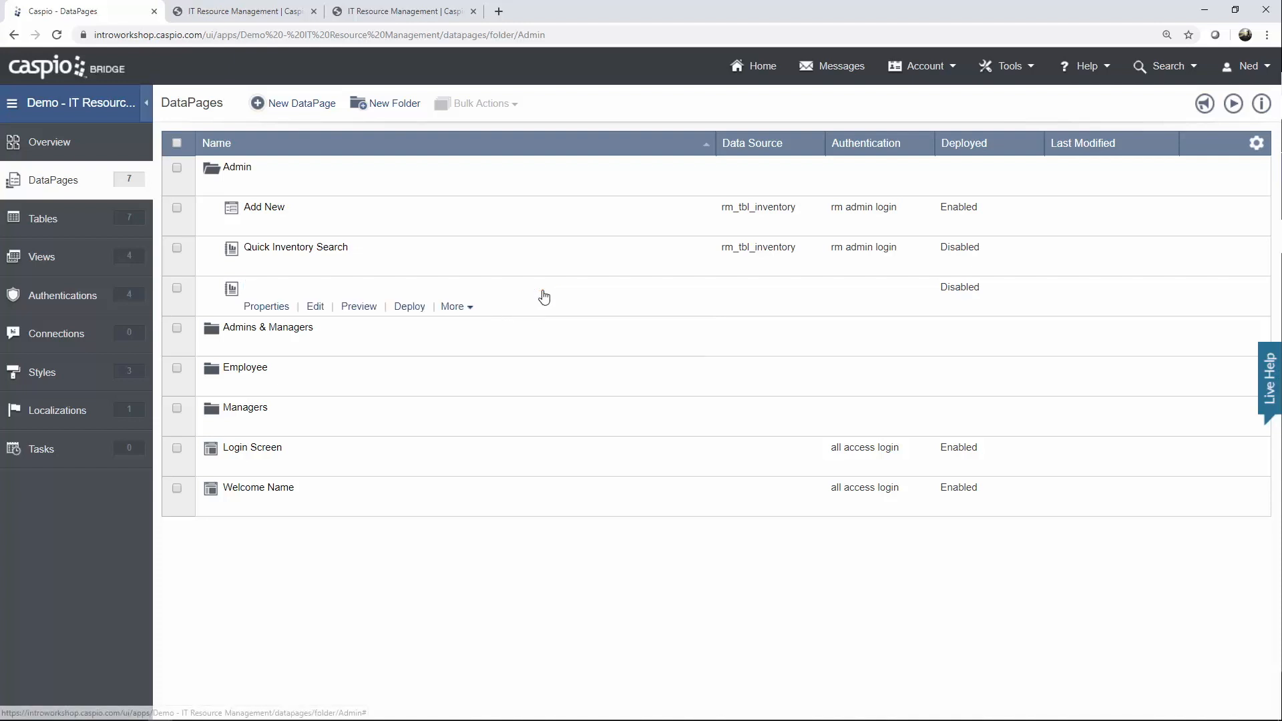
pyautogui.click(316, 266)
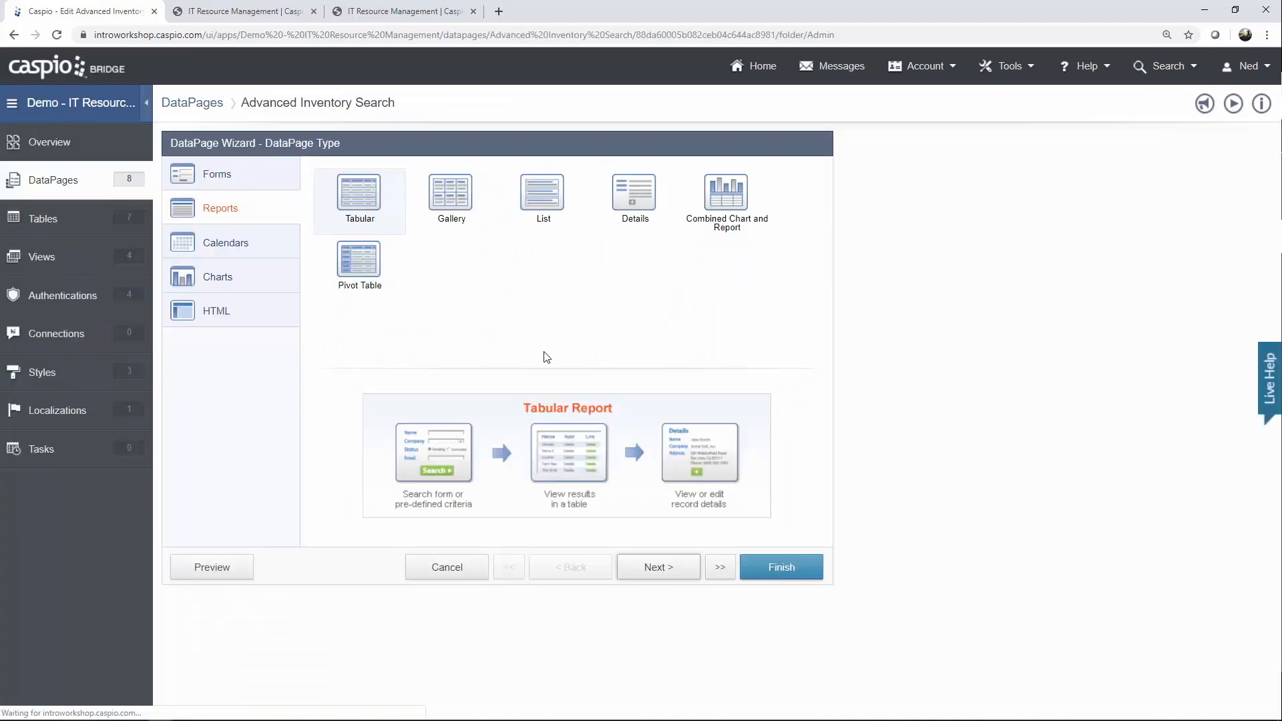
# Add all fields to the search form except Item_ID, Remarks, Last_Updated_by_ID and Last_Updated.
pyautogui.click(658, 571)
pyautogui.click(657, 571)
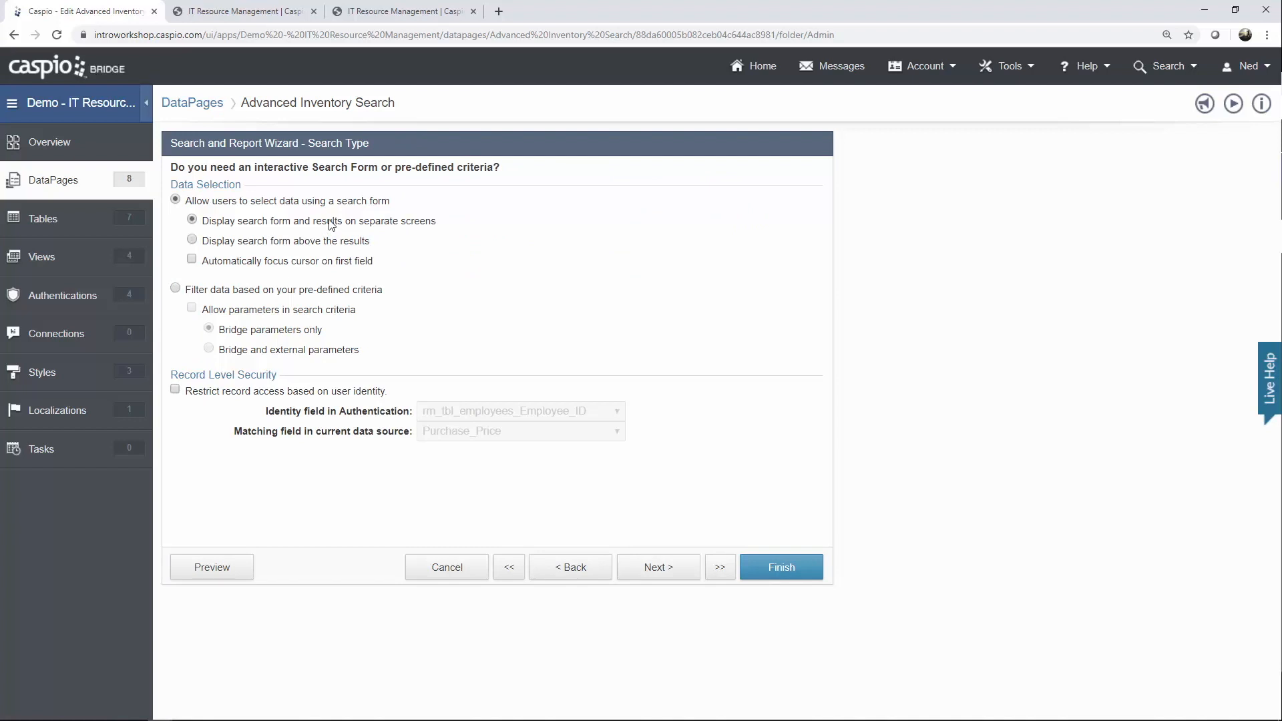
pyautogui.click(668, 573)
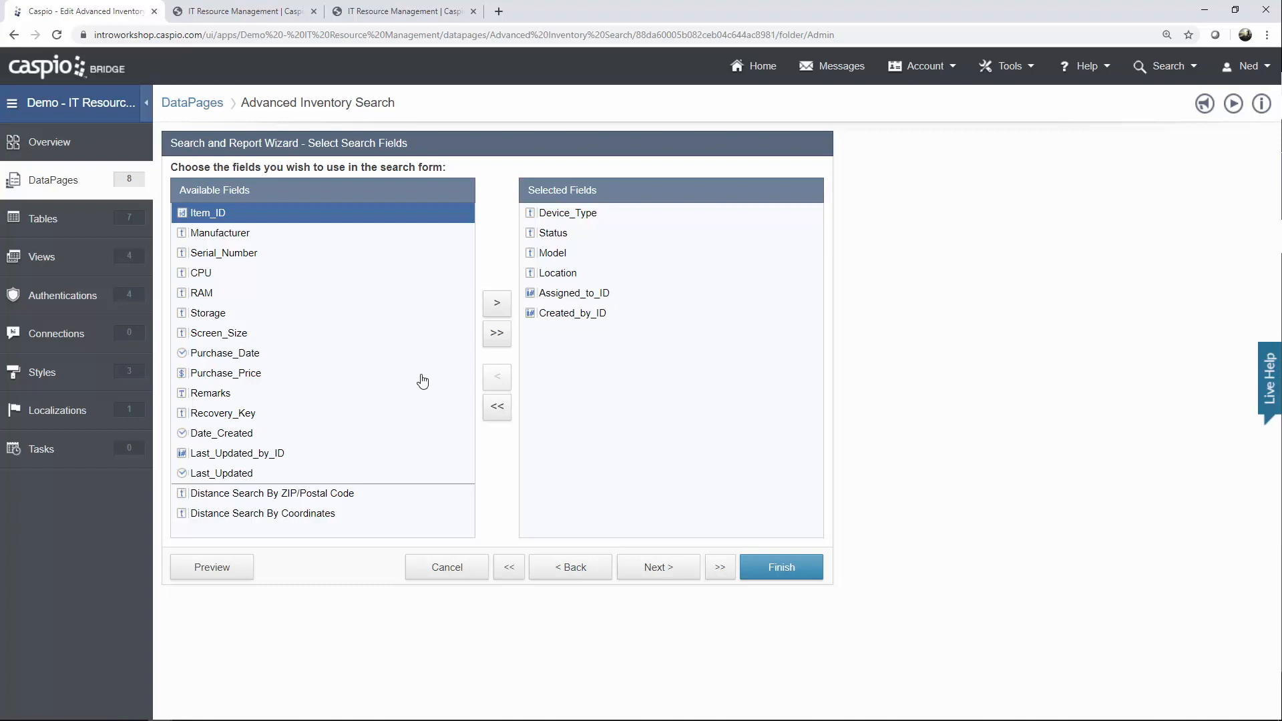
pyautogui.click(504, 339)
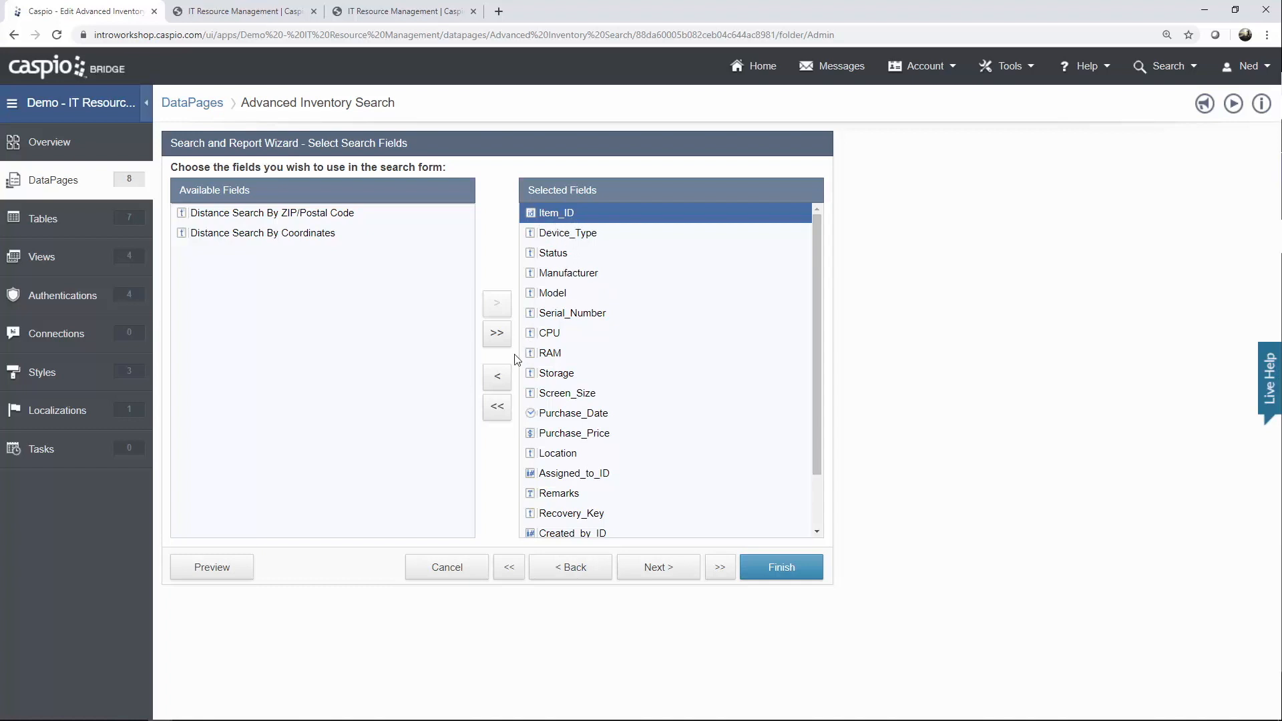
pyautogui.click(497, 377)
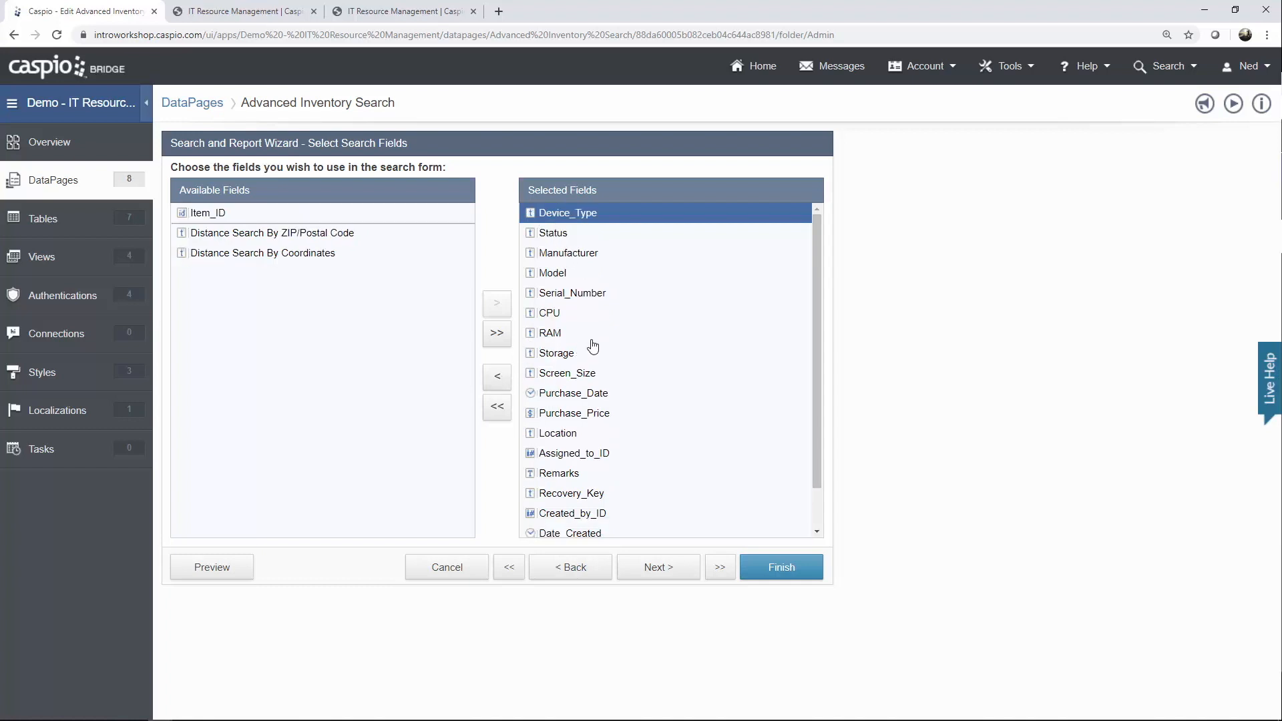
pyautogui.scroll(-1, 590, 350)
pyautogui.click(569, 427)
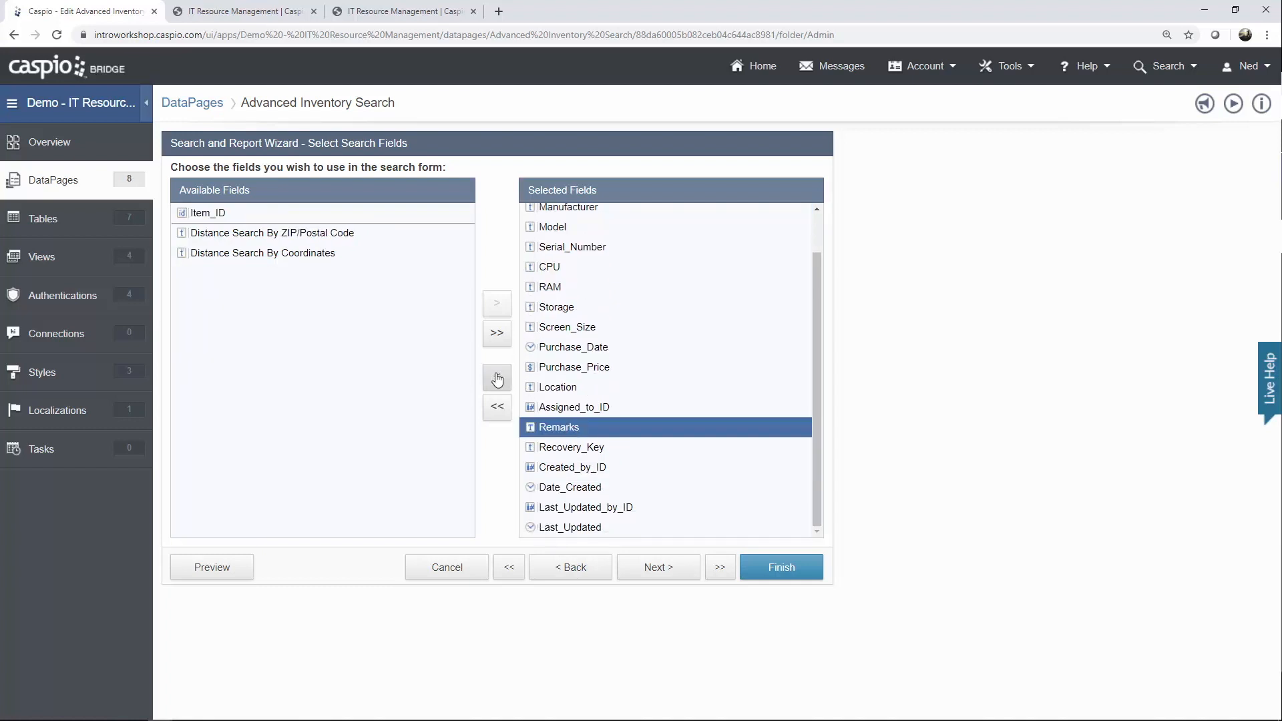
pyautogui.click(497, 377)
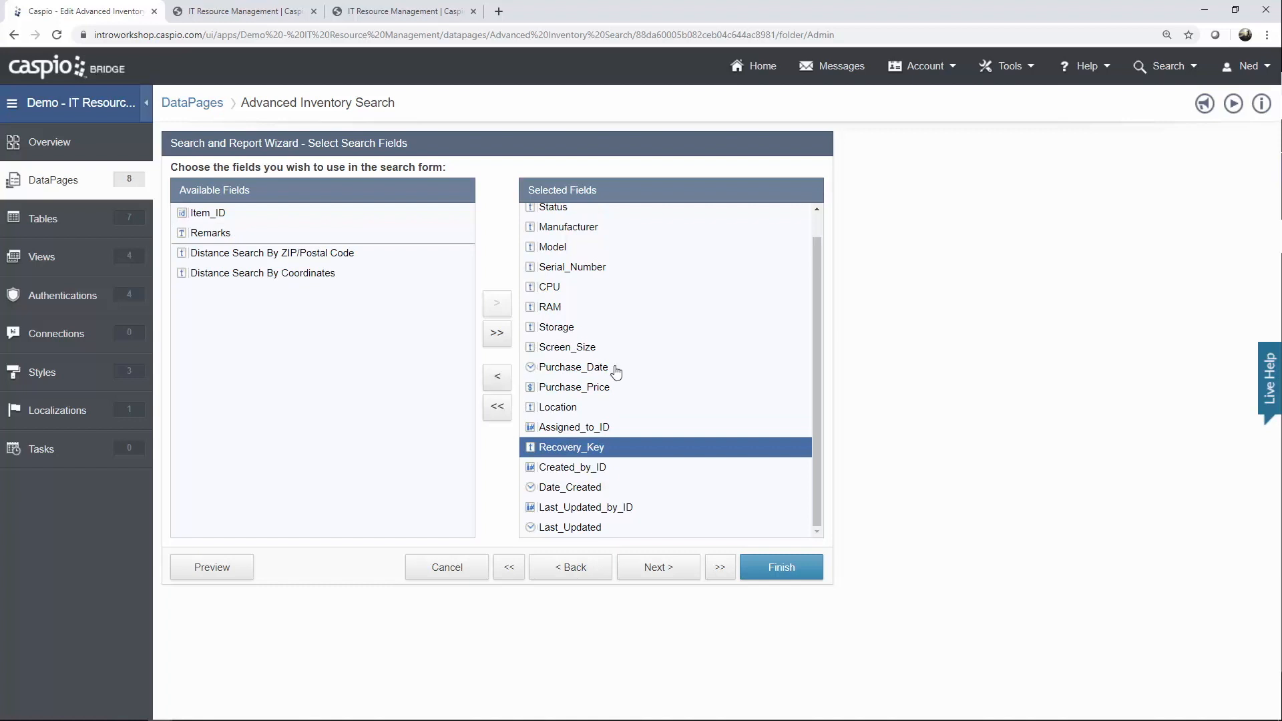
pyautogui.click(599, 508)
pyautogui.click(498, 377)
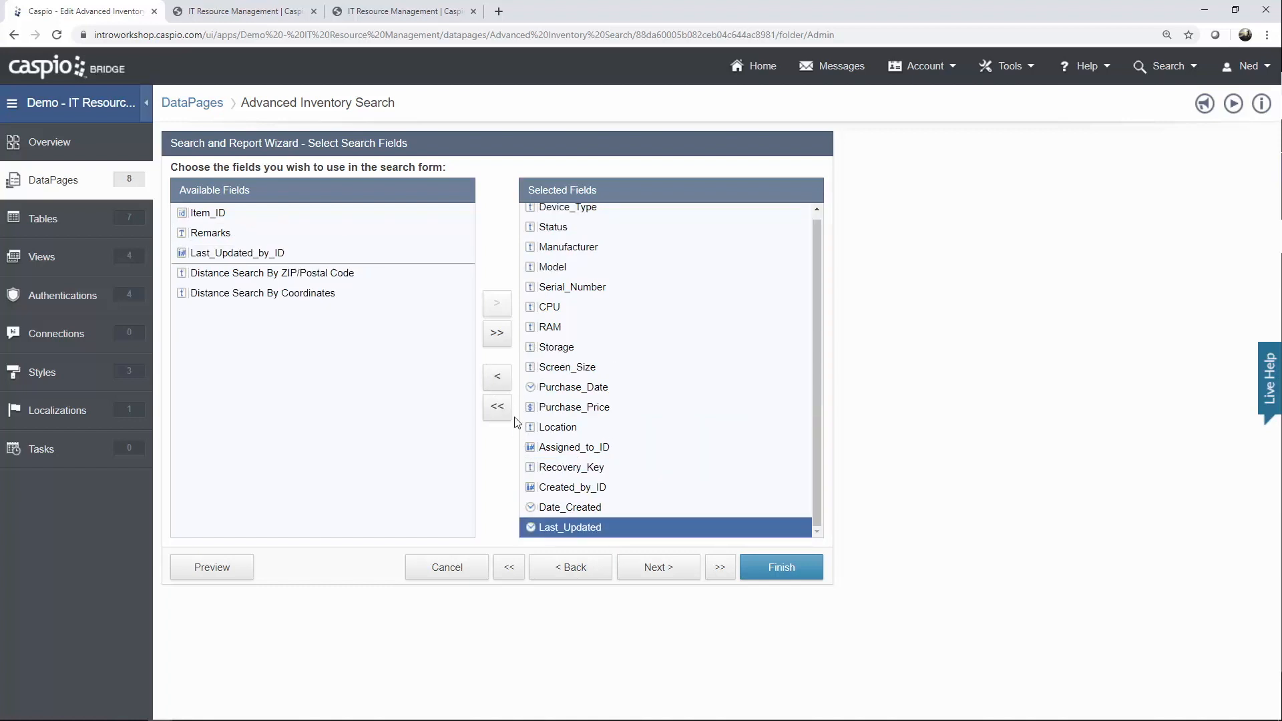
pyautogui.click(498, 376)
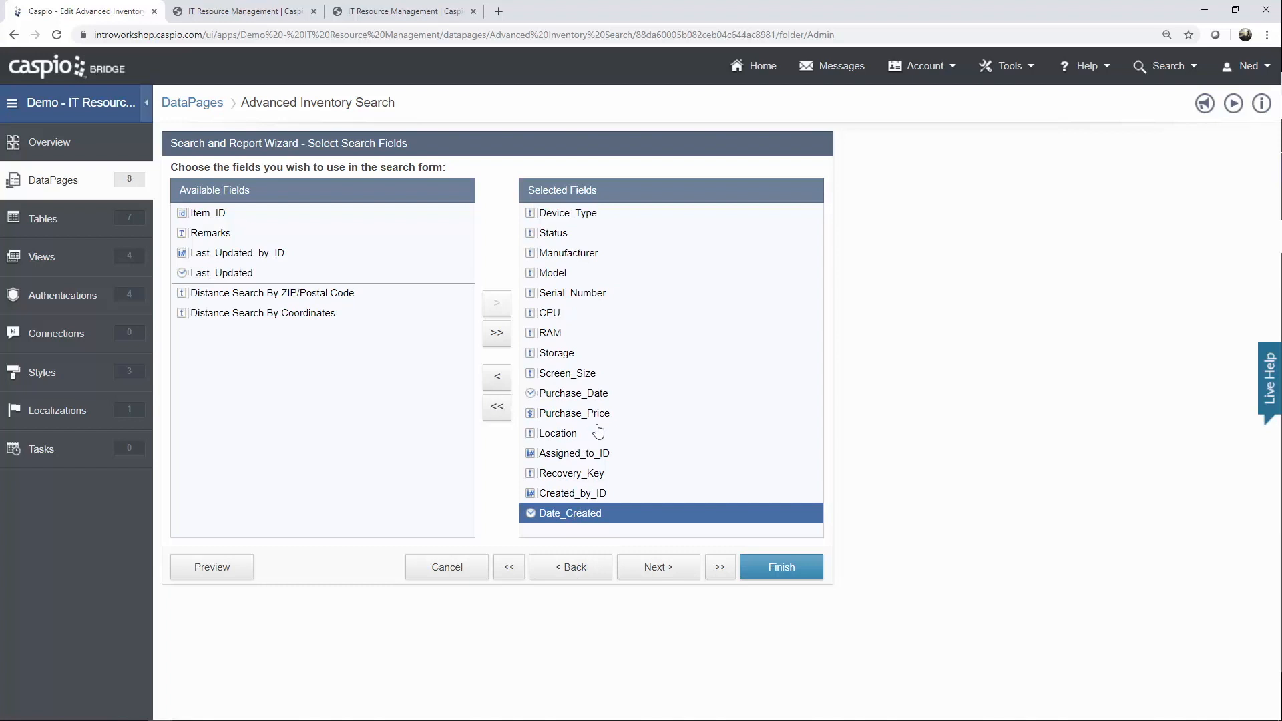
pyautogui.click(657, 568)
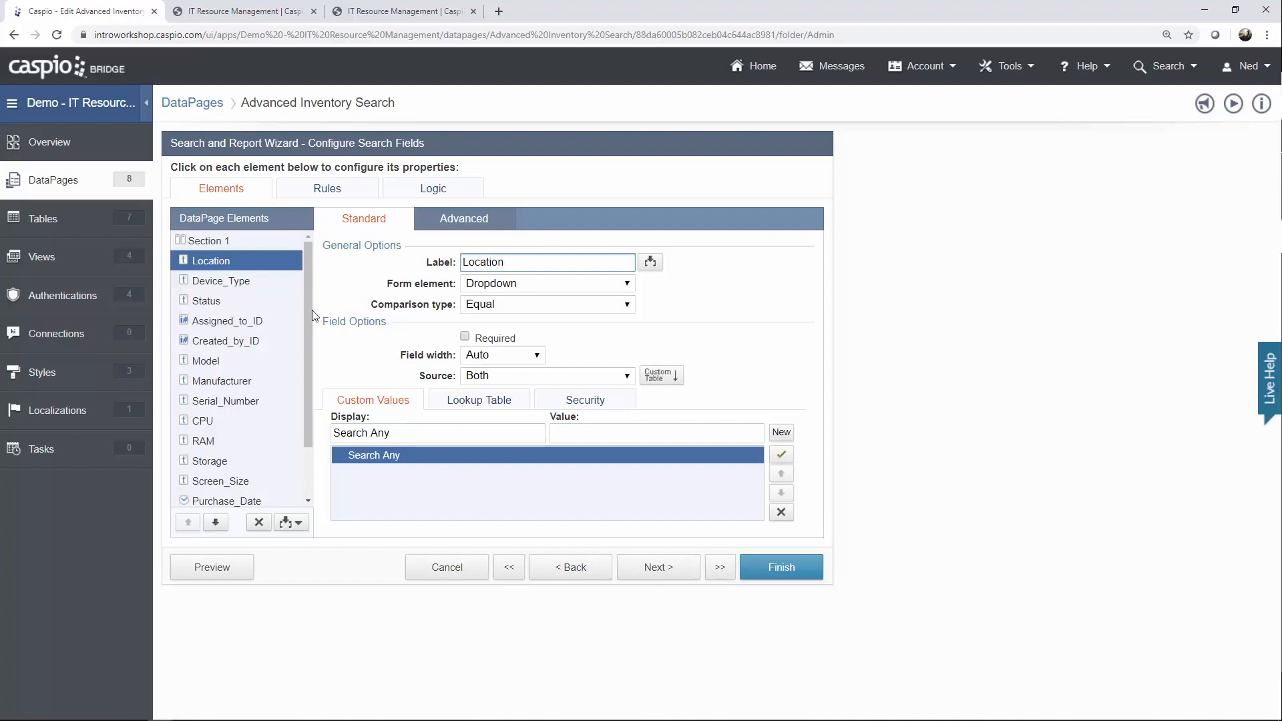
# Review the Device_Type, Status, Assigned_to_ID, Created_by_ID and Model field settings, leaving them unchanged.
pyautogui.scroll(-2, 311, 322)
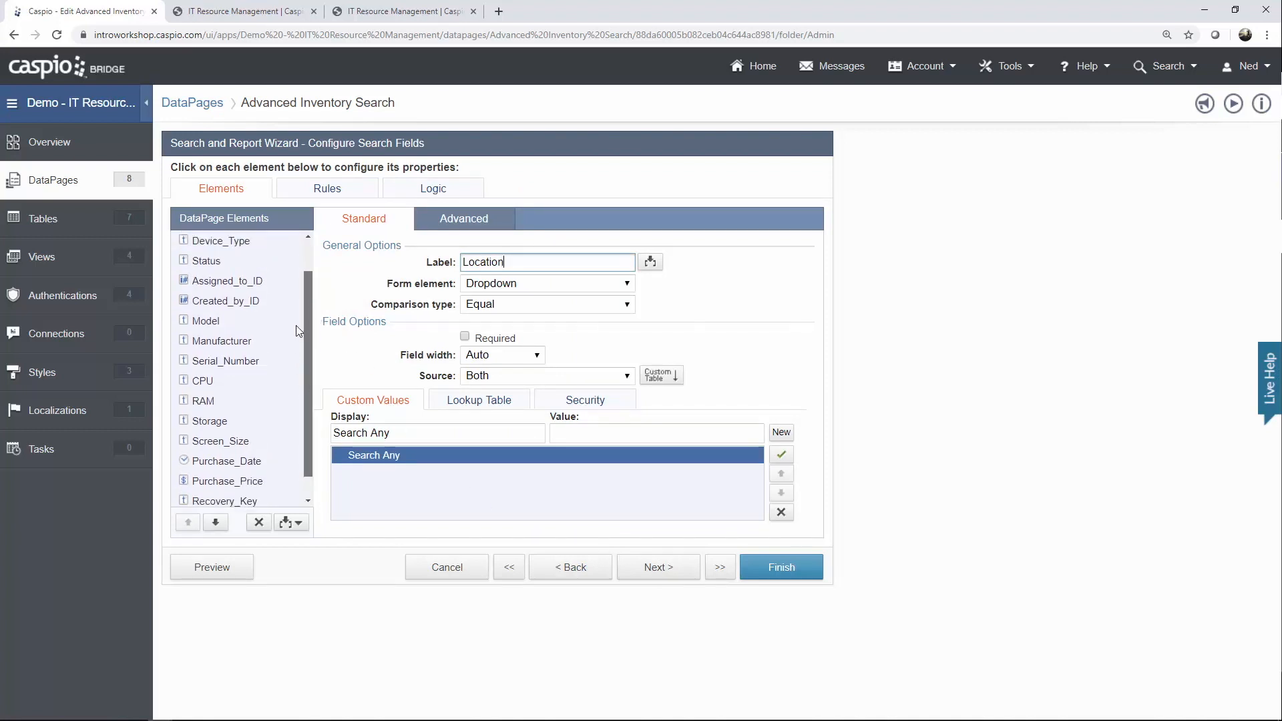
pyautogui.scroll(2, 295, 331)
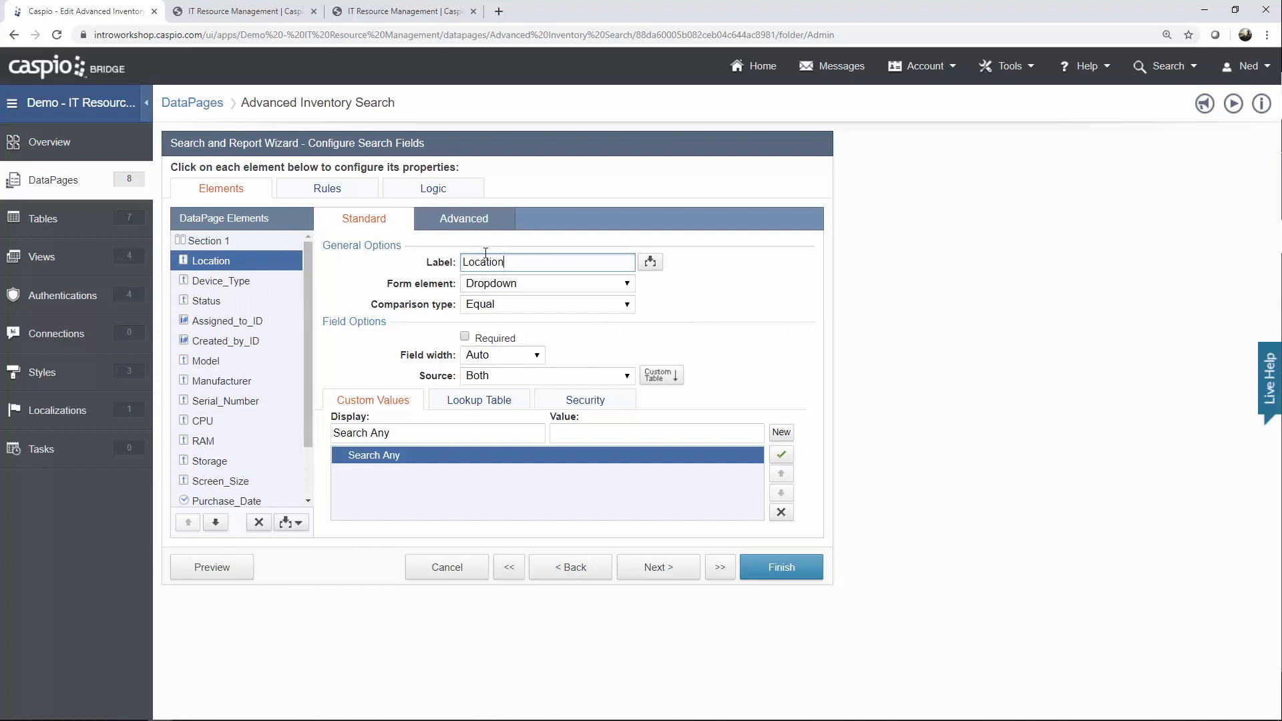
pyautogui.click(233, 286)
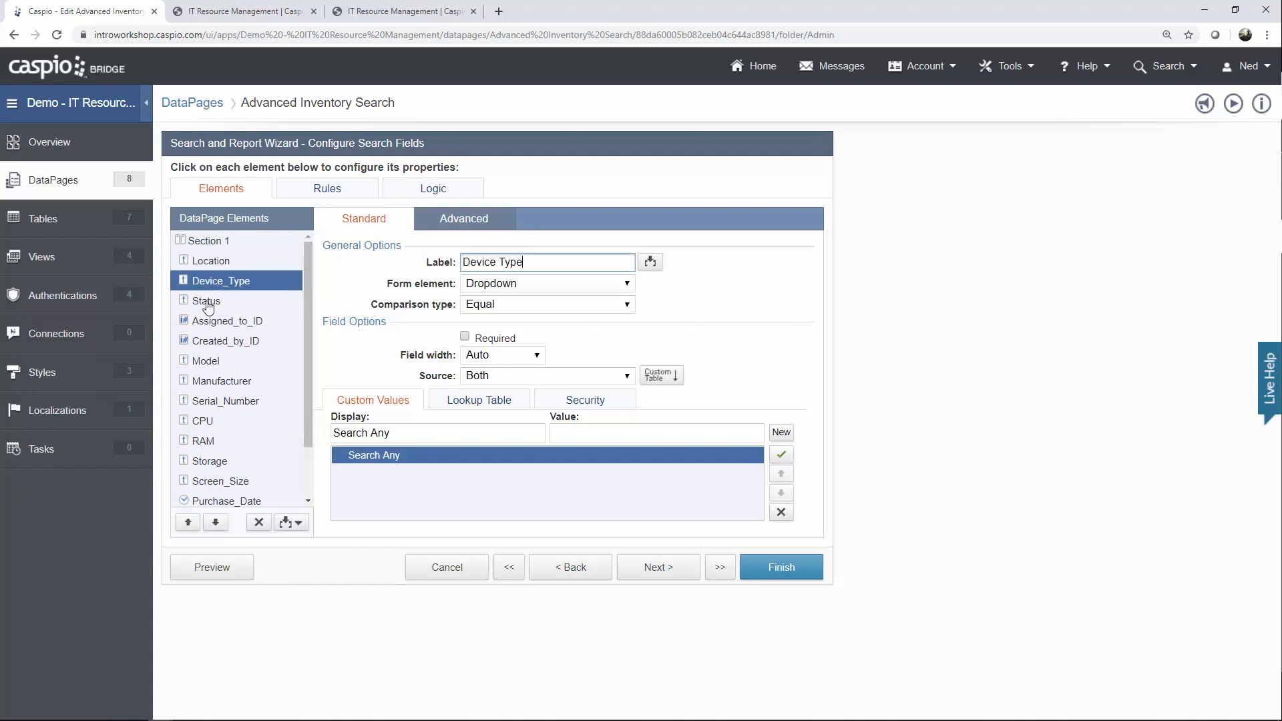
pyautogui.click(205, 305)
pyautogui.click(211, 321)
pyautogui.click(219, 343)
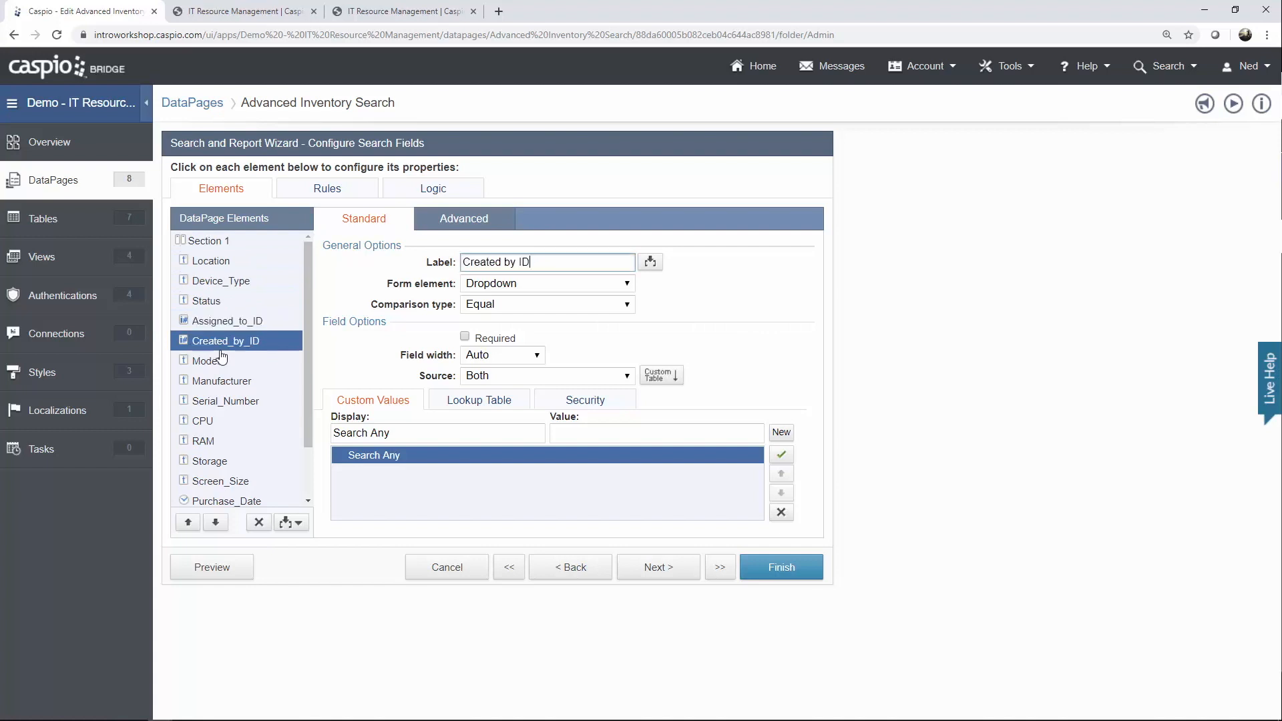
pyautogui.click(212, 362)
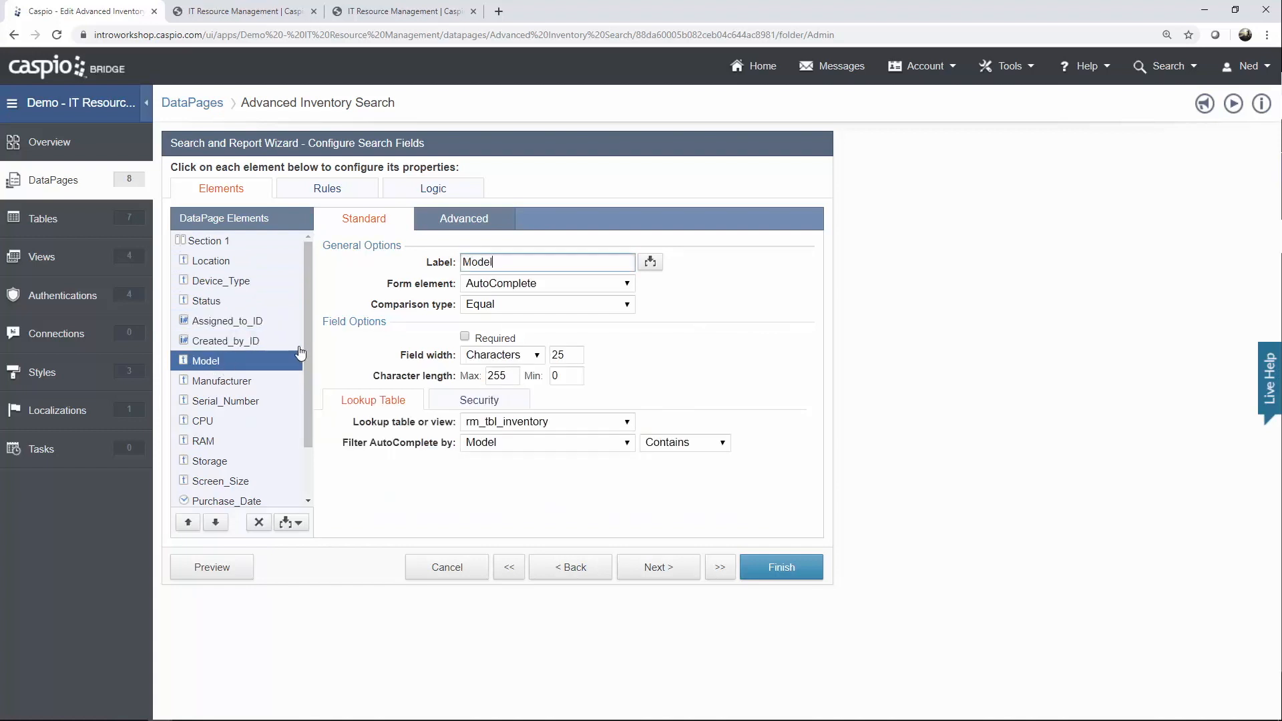
pyautogui.moveTo(307, 343); pyautogui.dragTo(307, 398)
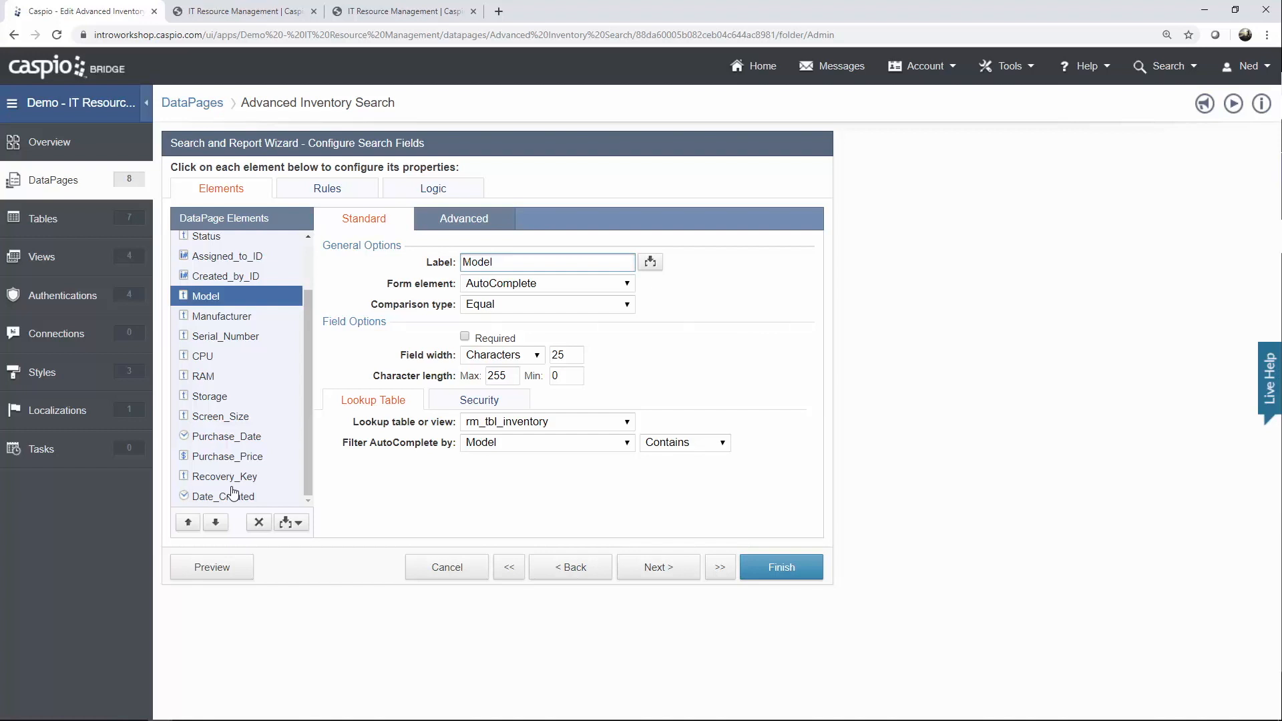
pyautogui.click(664, 575)
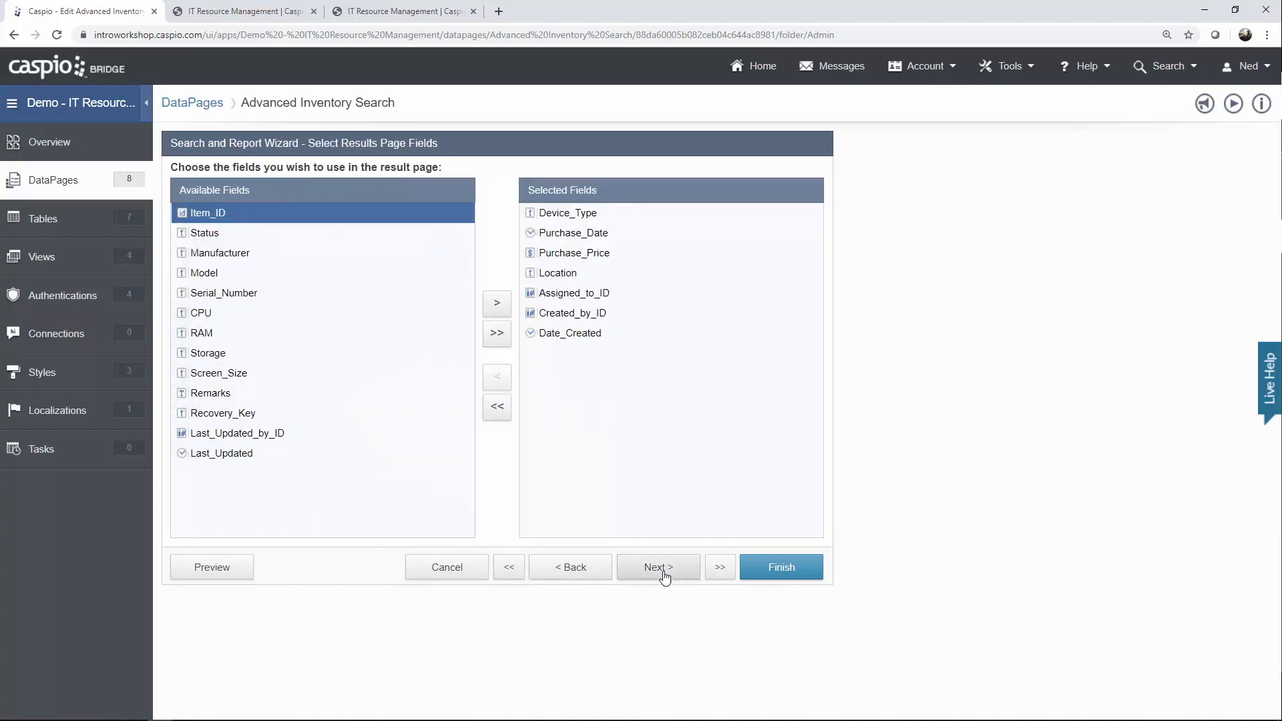
# Keep the default results page settings, choose no details page, and finish the DataPage.
pyautogui.click(664, 576)
pyautogui.click(664, 576)
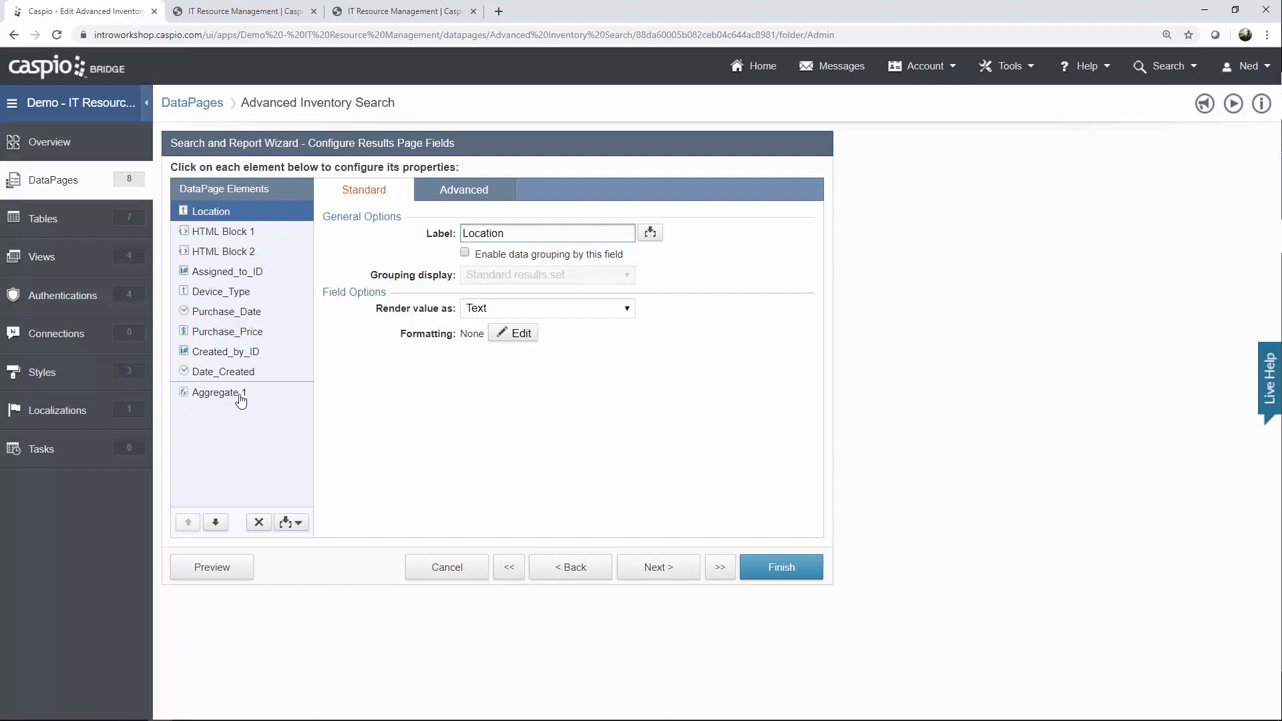
pyautogui.click(655, 570)
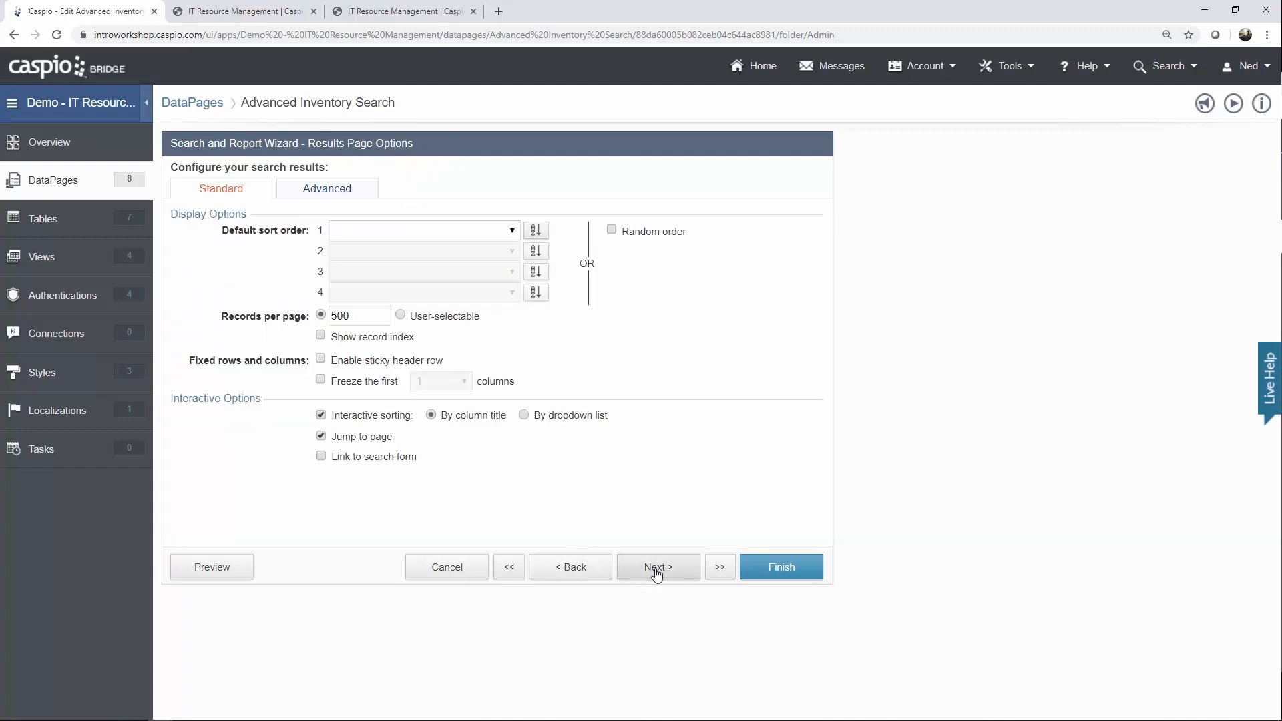
pyautogui.click(656, 569)
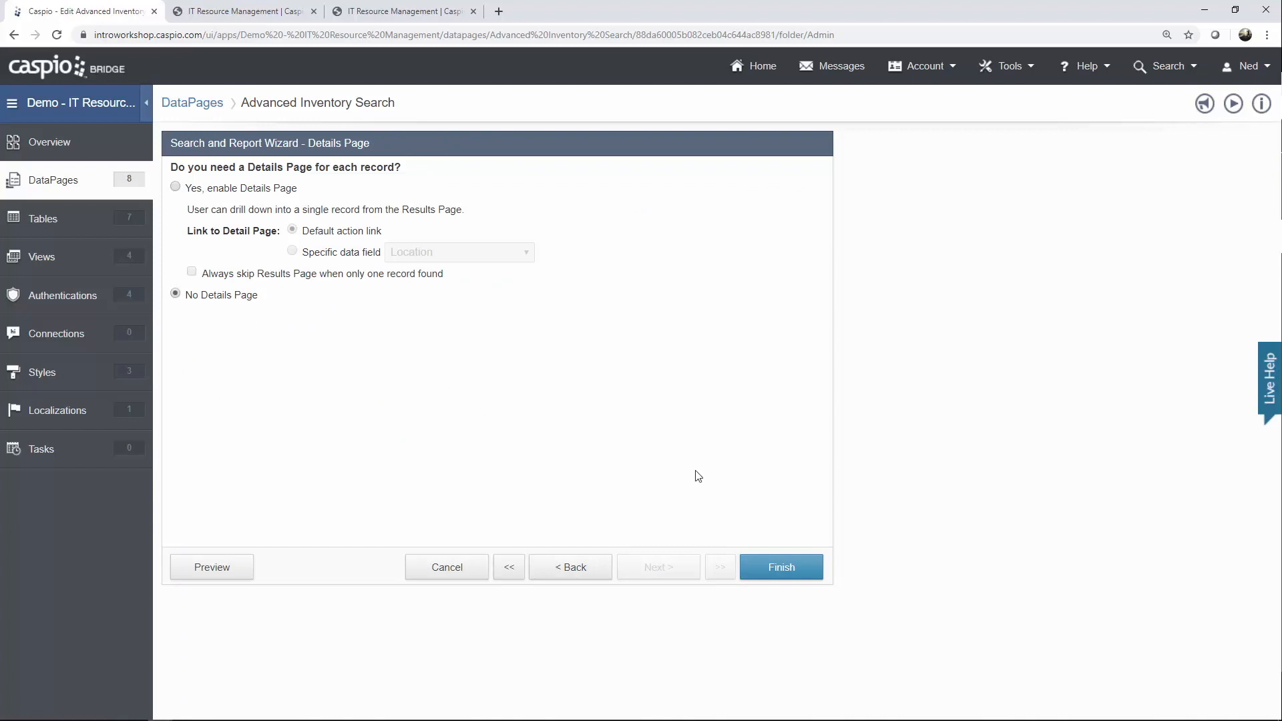
pyautogui.click(764, 559)
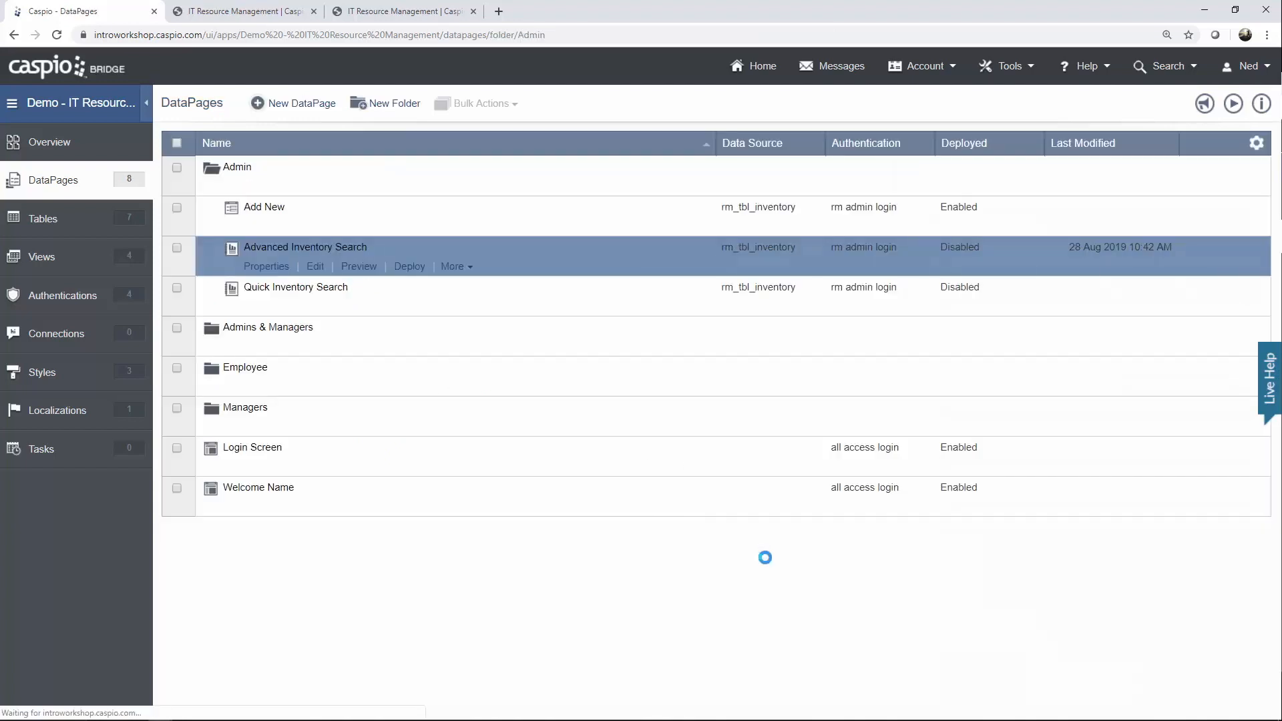
# Preview Advanced Inventory Search, then reopen it at the Configure Search Fields step.
pyautogui.click(355, 268)
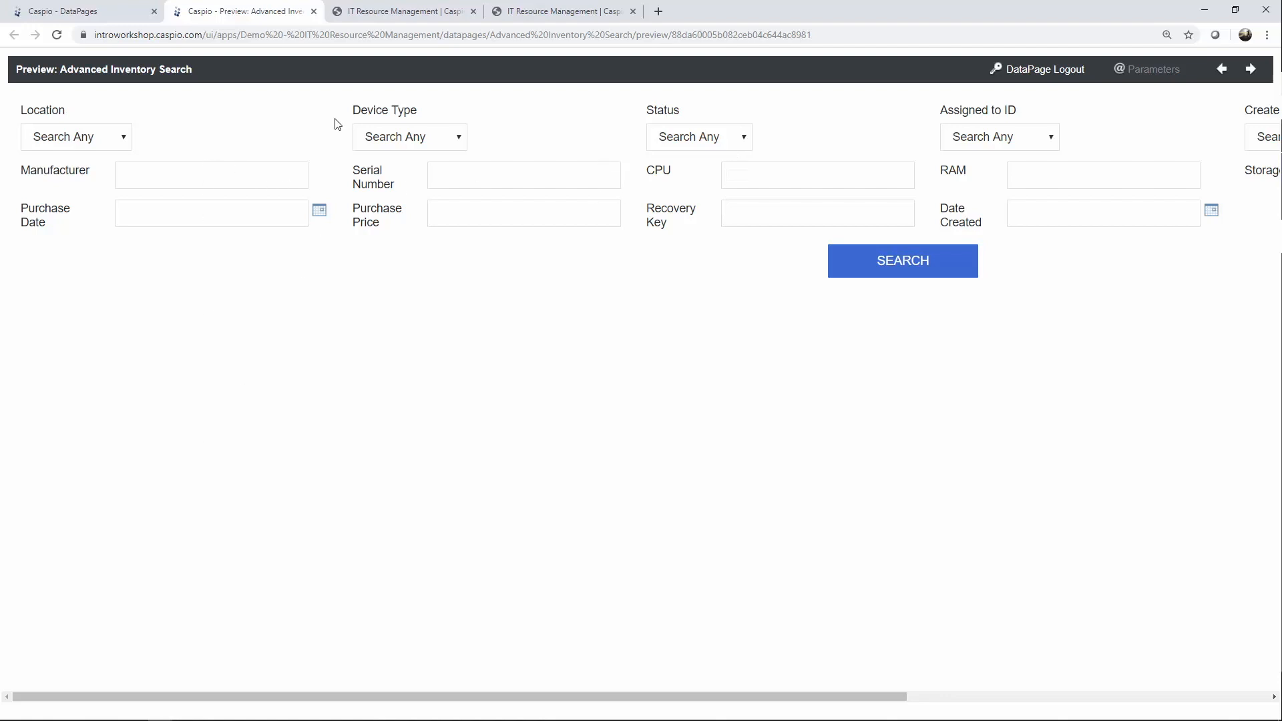
pyautogui.click(314, 12)
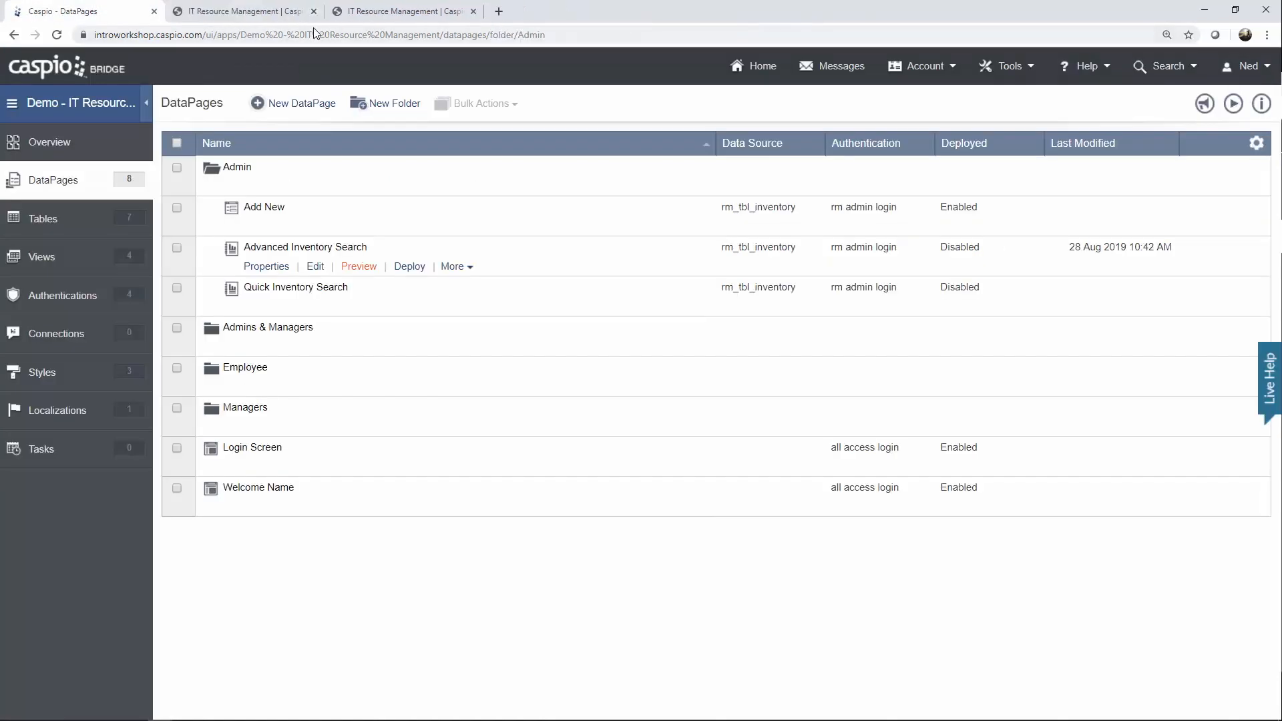
pyautogui.click(311, 268)
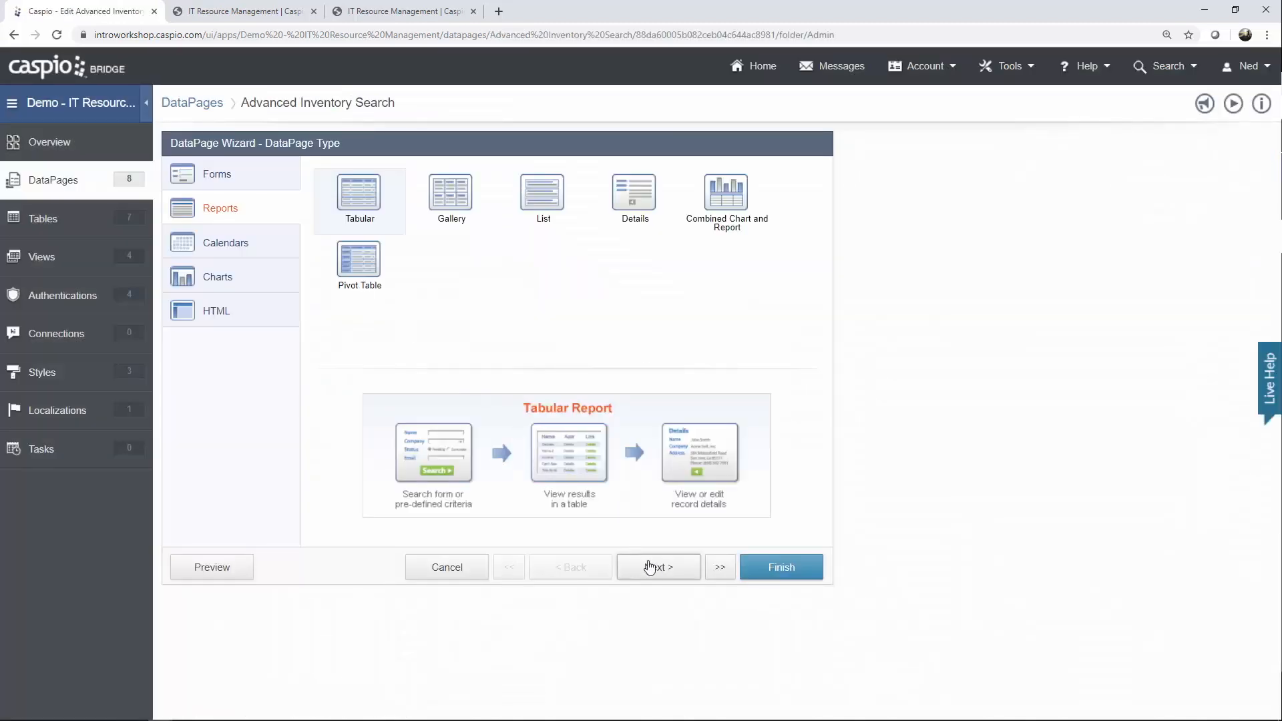
pyautogui.click(653, 567)
pyautogui.click(655, 568)
pyautogui.click(658, 568)
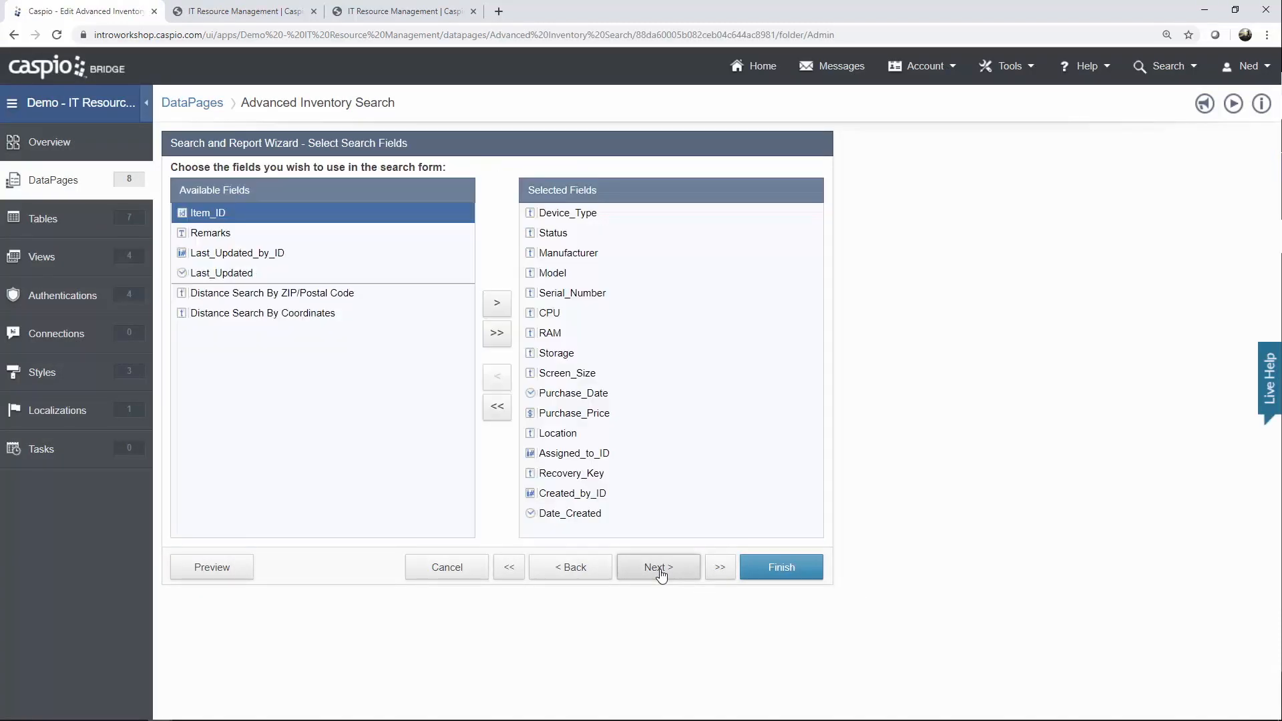
pyautogui.click(658, 567)
# Set Section 1 to a single column with labels on the left and save.
pyautogui.click(255, 249)
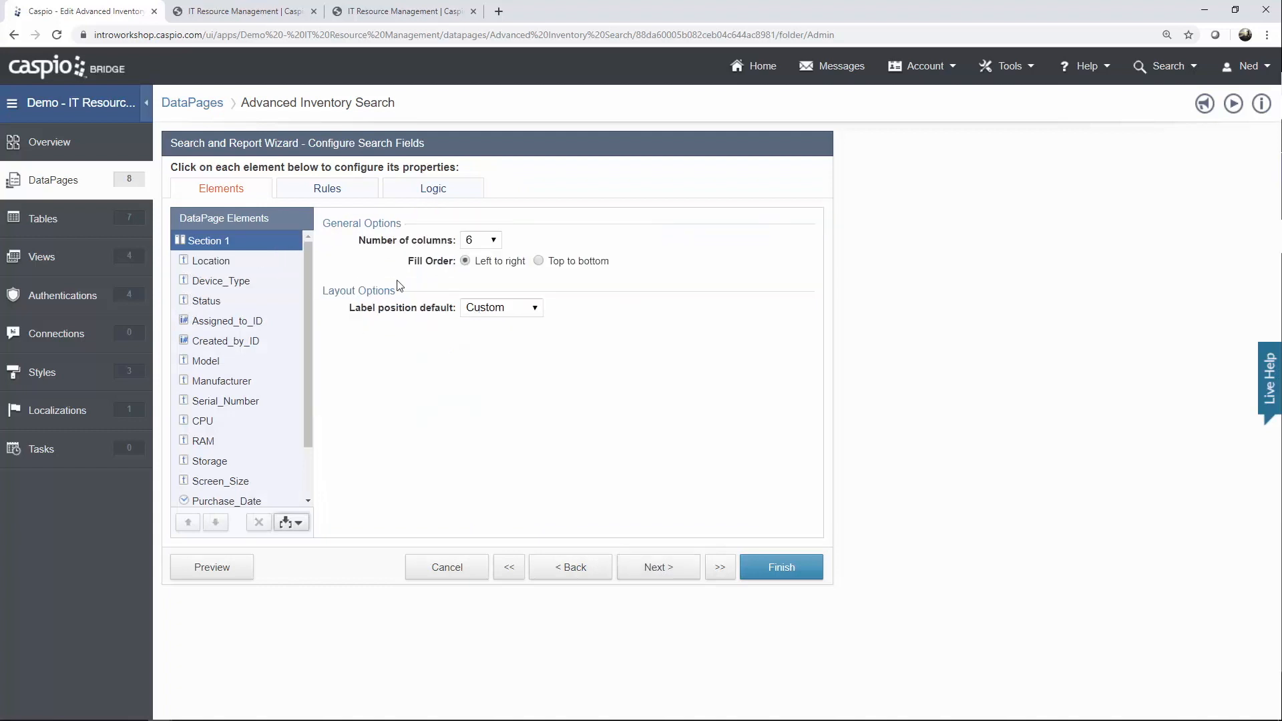
pyautogui.click(479, 241)
pyautogui.click(469, 257)
pyautogui.click(501, 307)
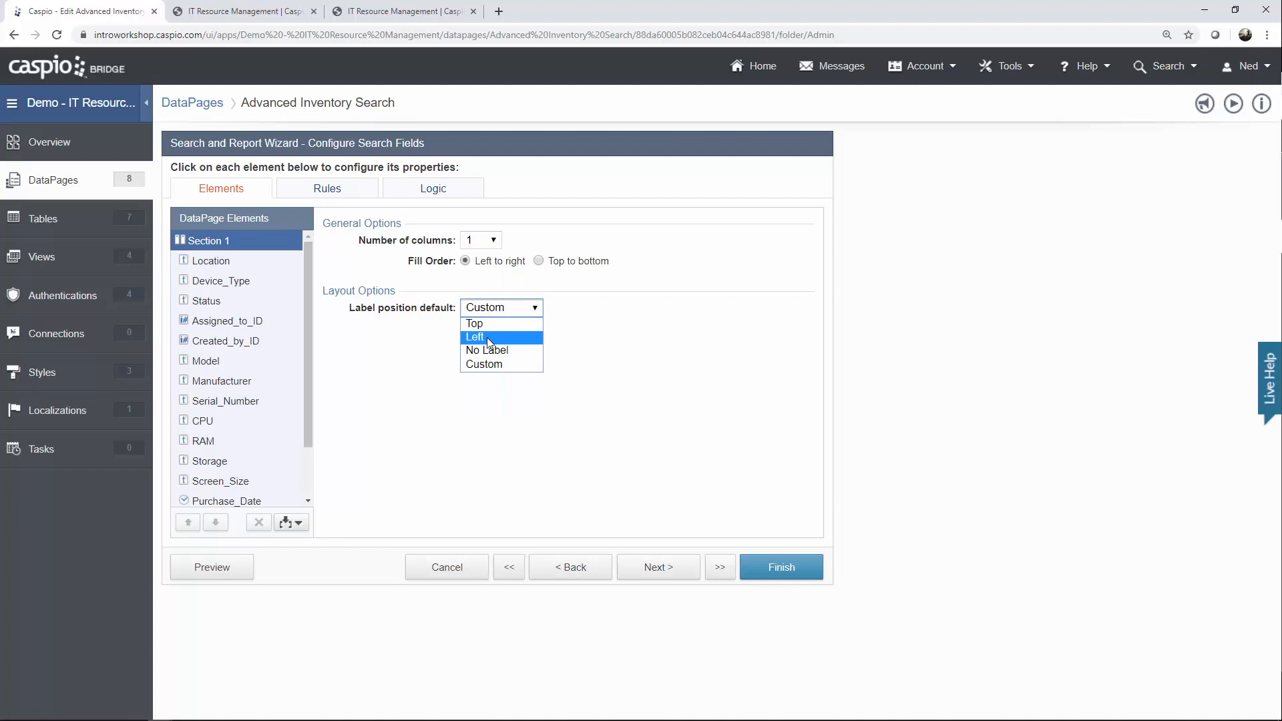
pyautogui.click(489, 338)
pyautogui.click(803, 568)
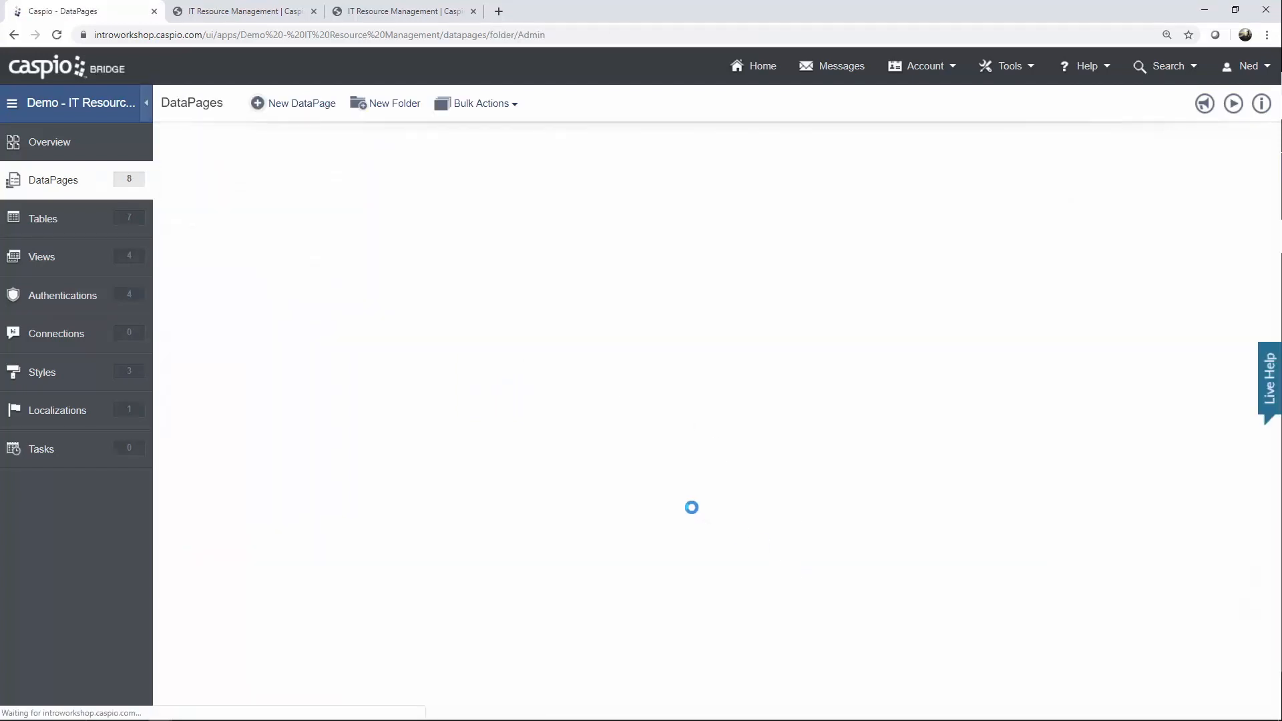
# Compare the one-column search preview with the app's inventory search page, then reopen the DataPage.
pyautogui.click(359, 267)
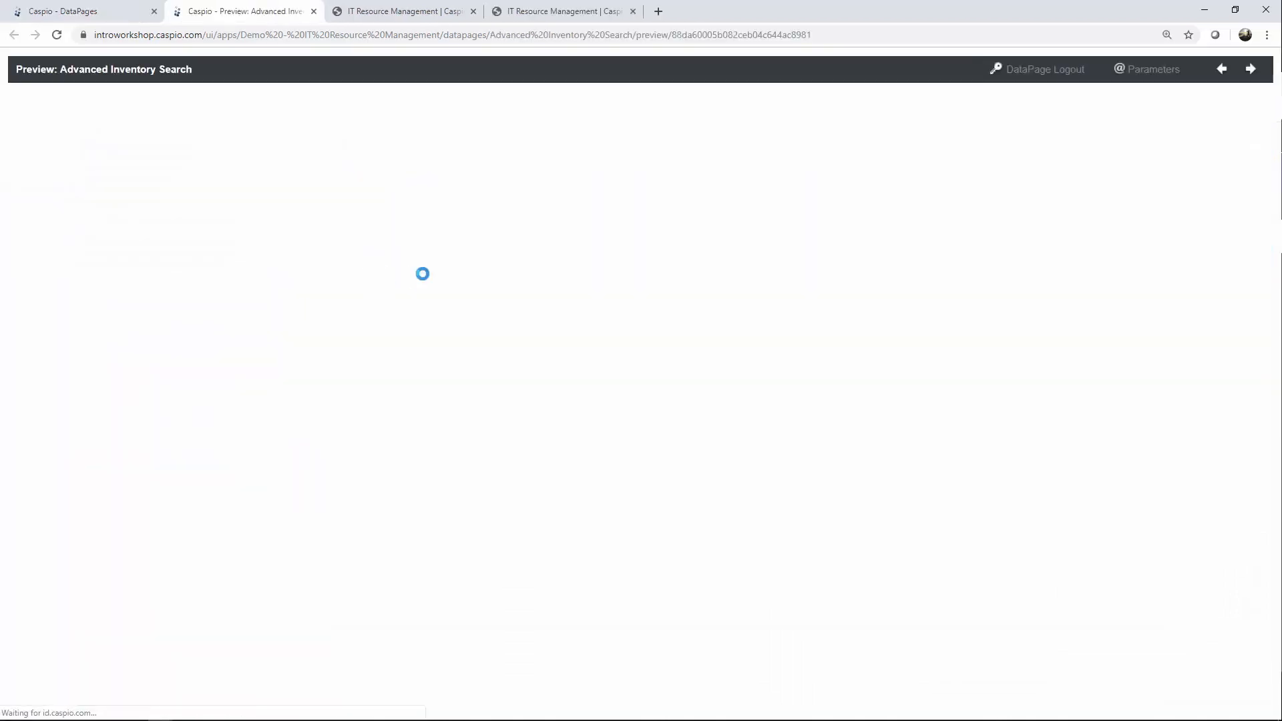
pyautogui.scroll(-2, 465, 276)
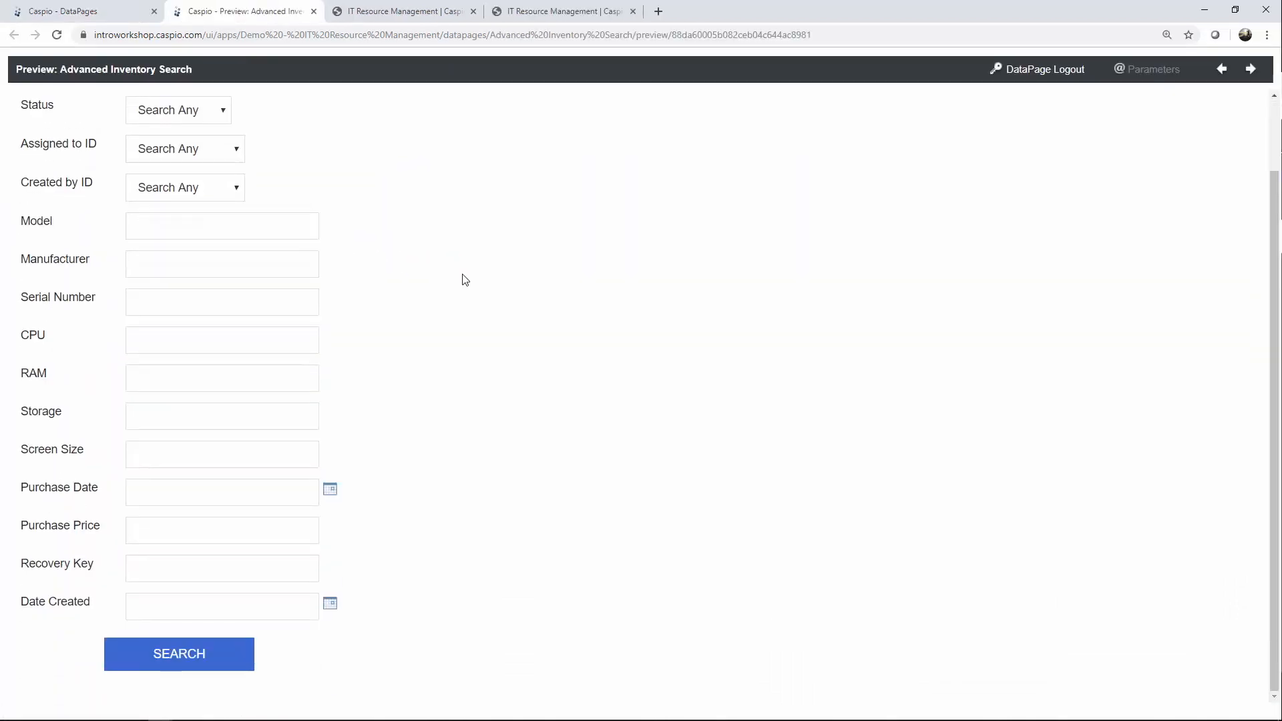
pyautogui.scroll(2, 465, 280)
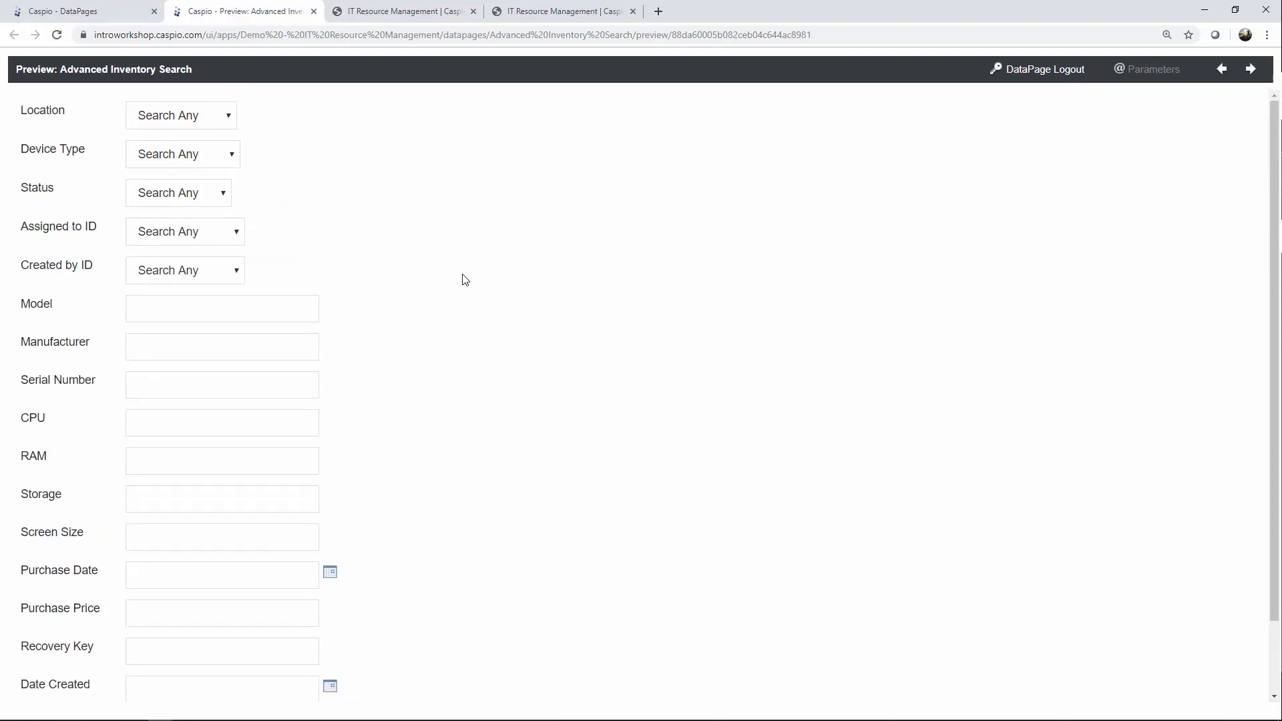
pyautogui.click(562, 19)
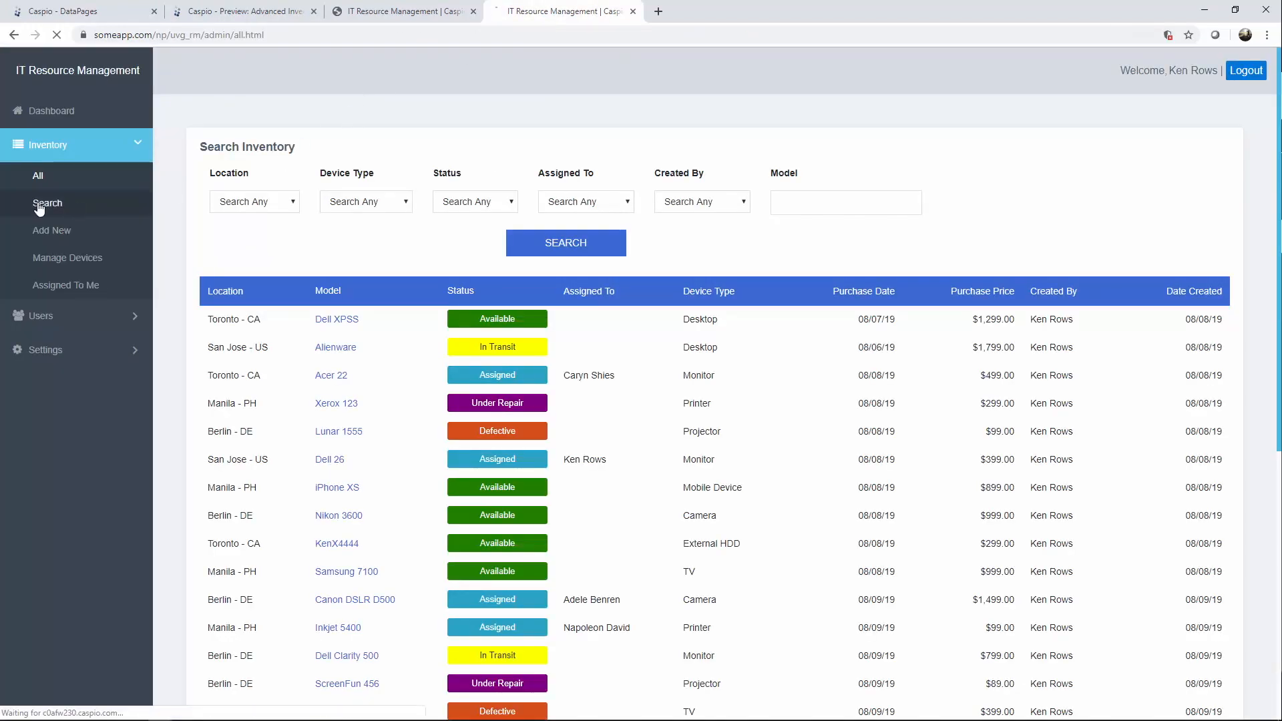
pyautogui.click(42, 204)
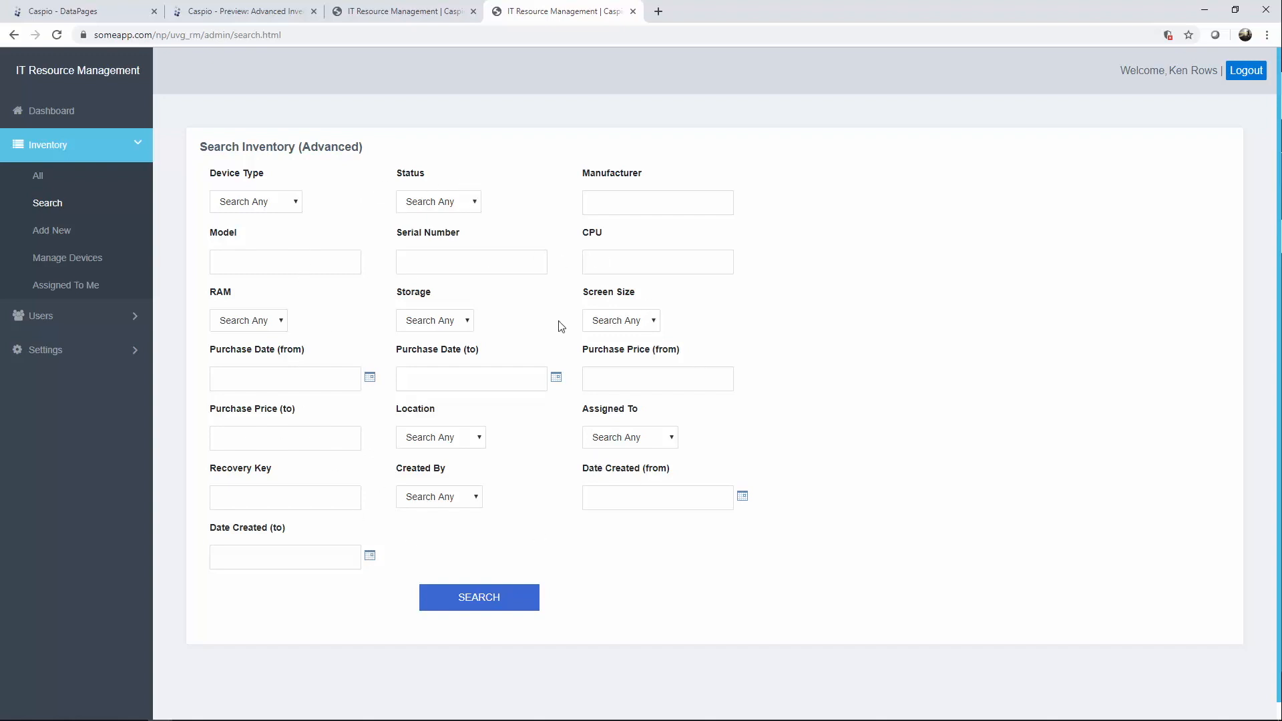
pyautogui.click(239, 15)
pyautogui.click(100, 14)
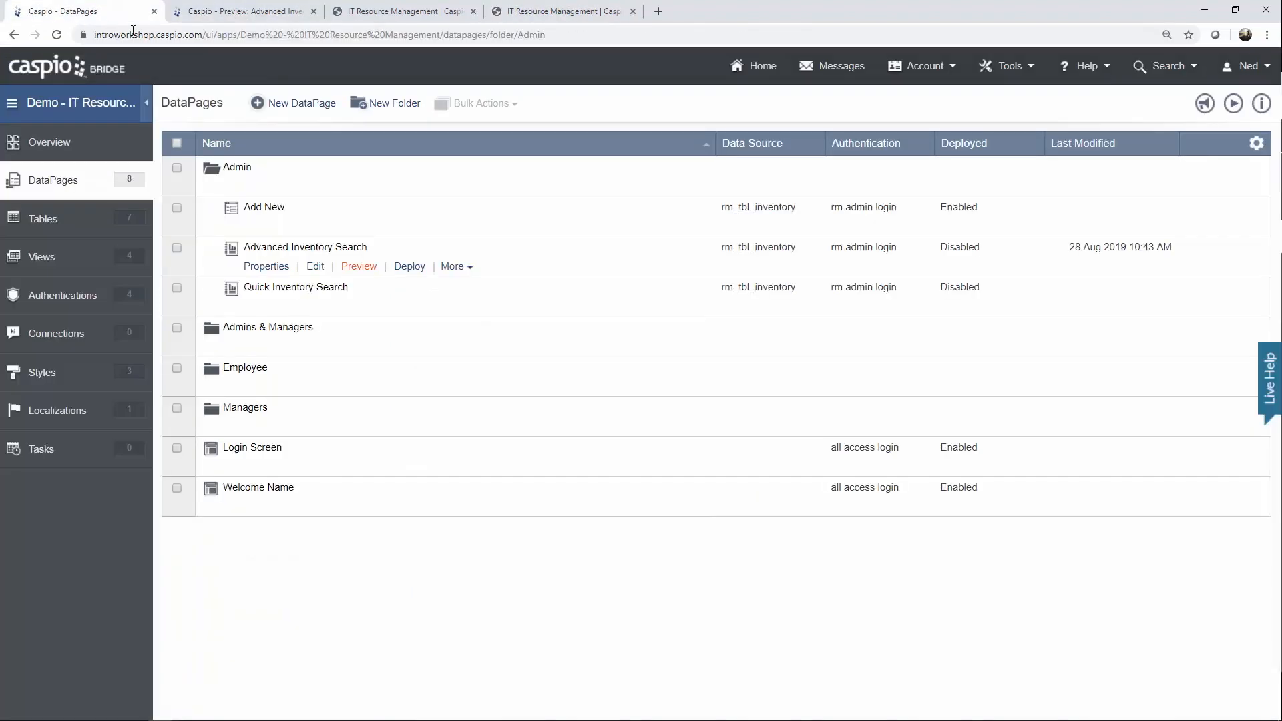
pyautogui.click(311, 268)
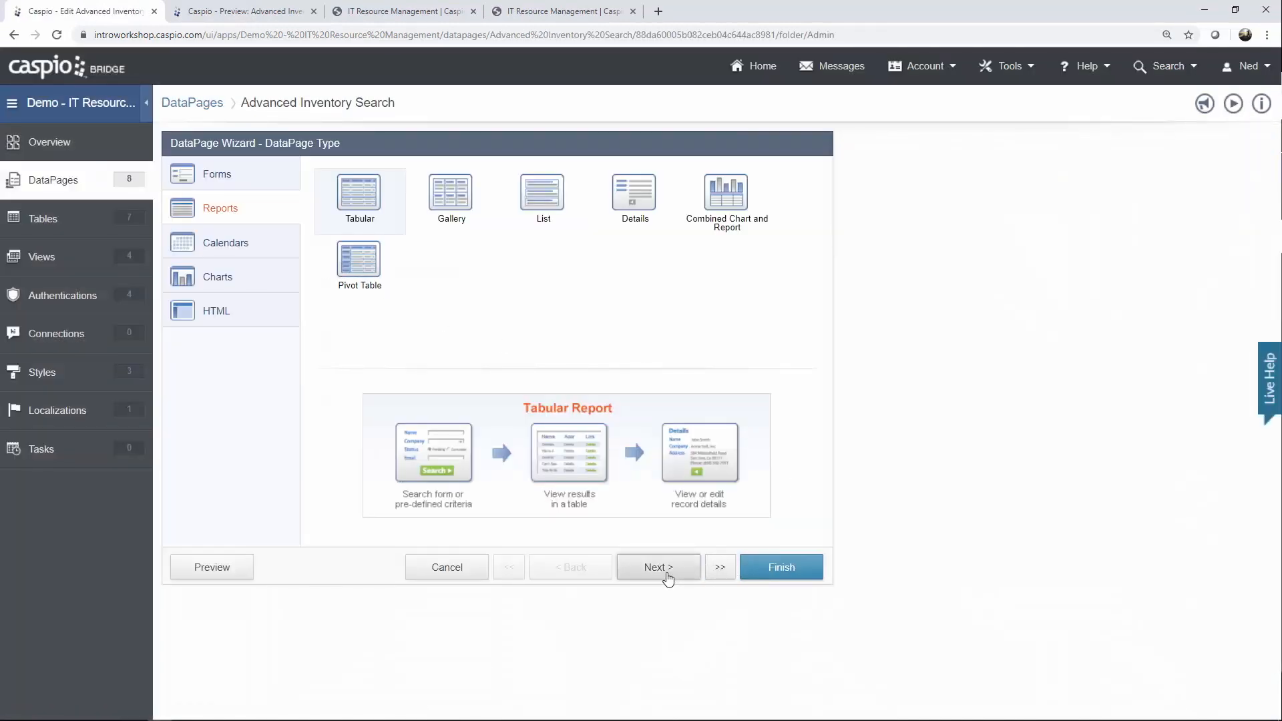
# Change Section 1 to three columns with labels on top and save.
pyautogui.click(664, 573)
pyautogui.click(664, 573)
pyautogui.click(664, 573)
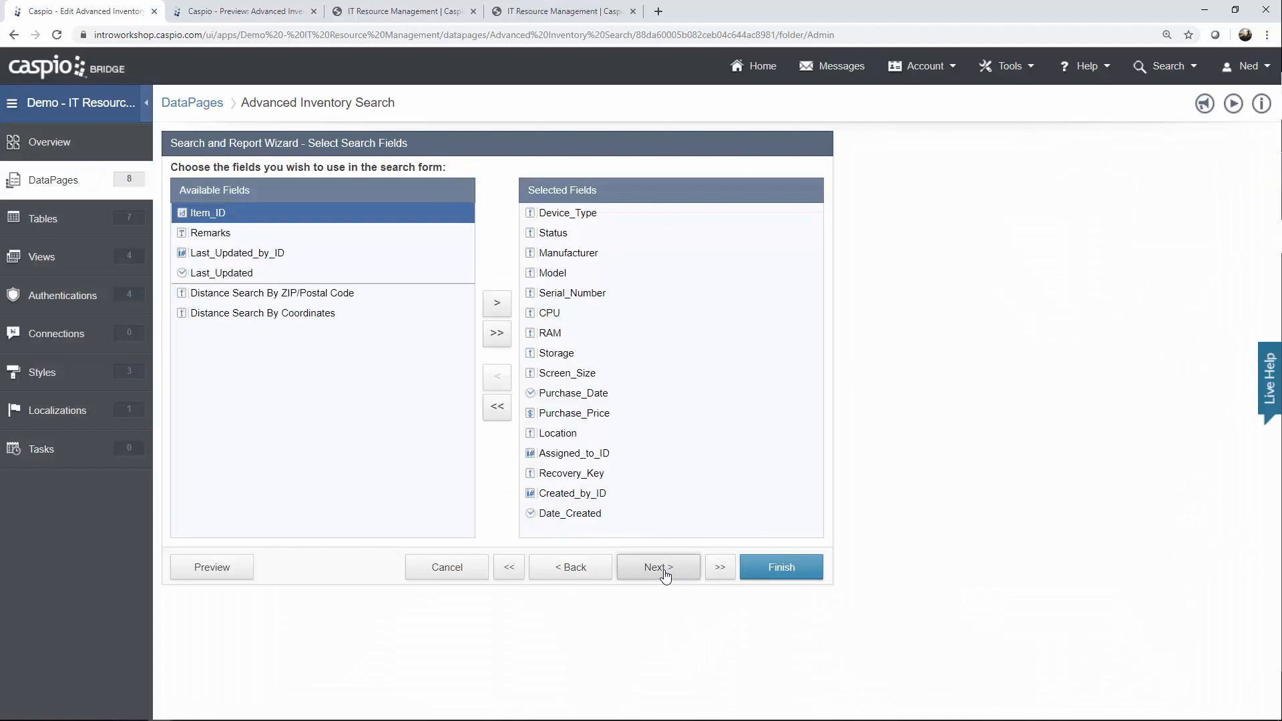
pyautogui.click(664, 572)
pyautogui.click(204, 243)
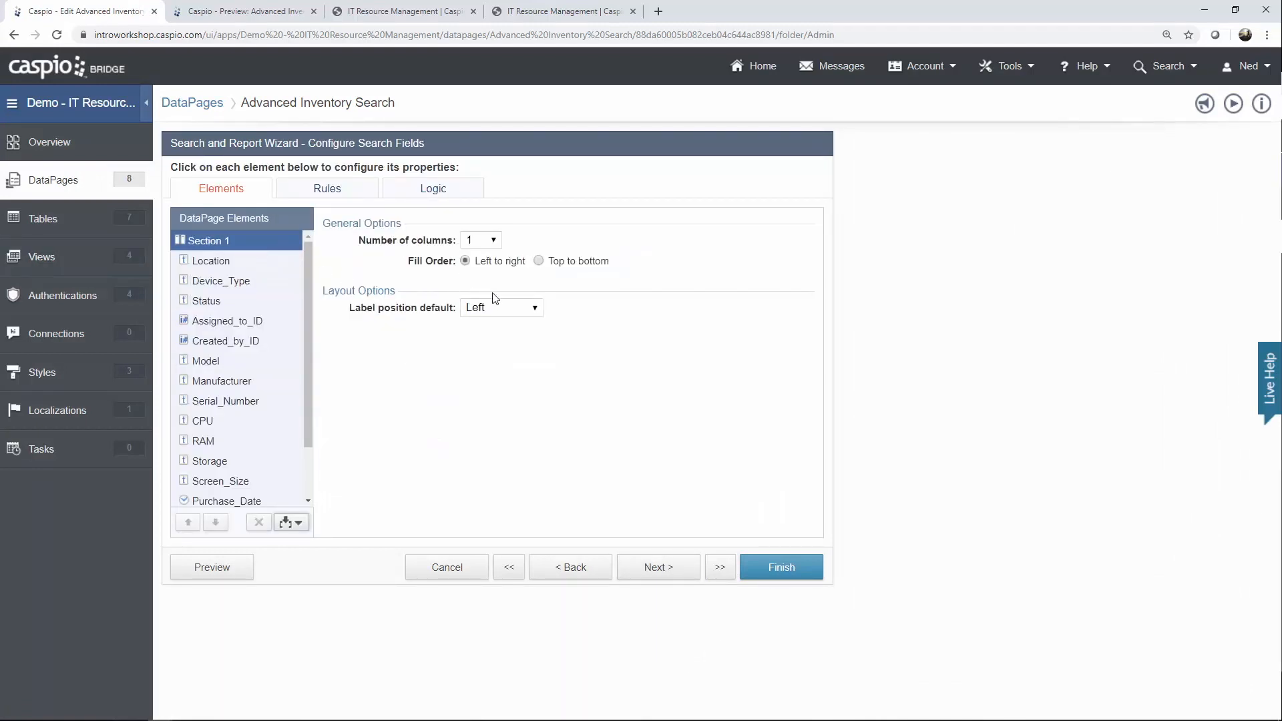
pyautogui.click(492, 242)
pyautogui.click(480, 283)
pyautogui.click(500, 308)
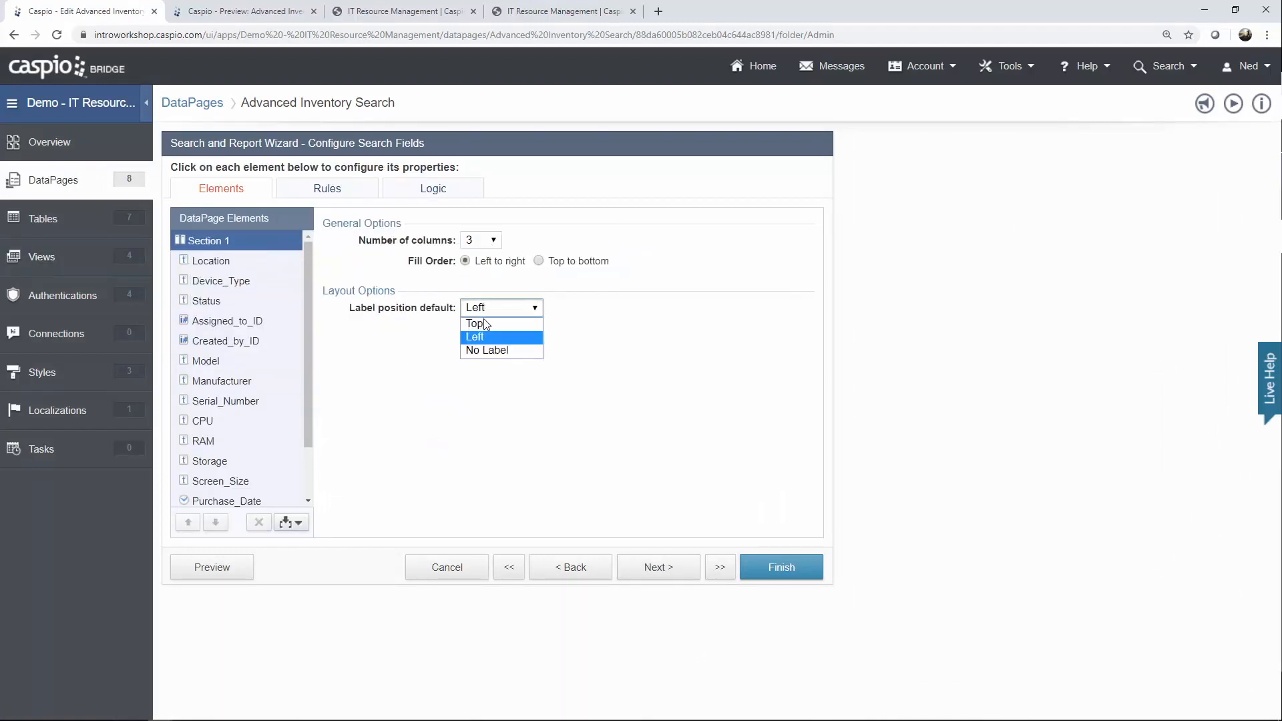
pyautogui.click(482, 323)
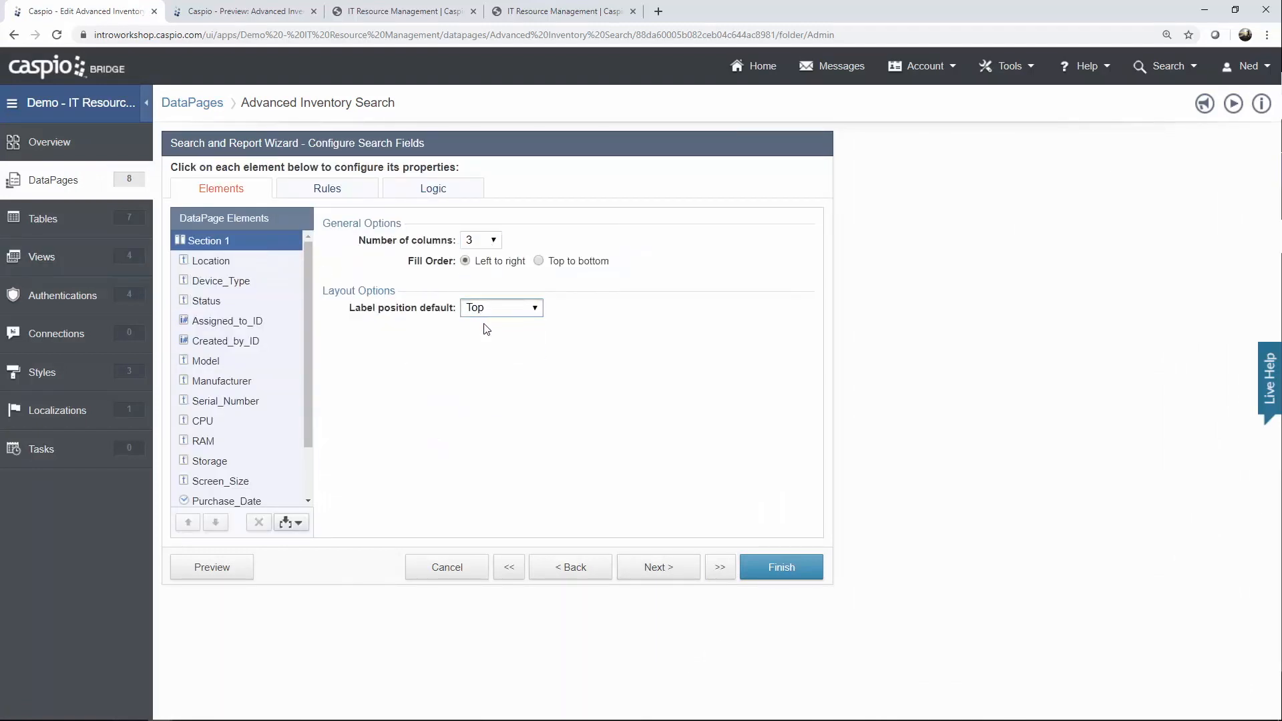
pyautogui.click(798, 573)
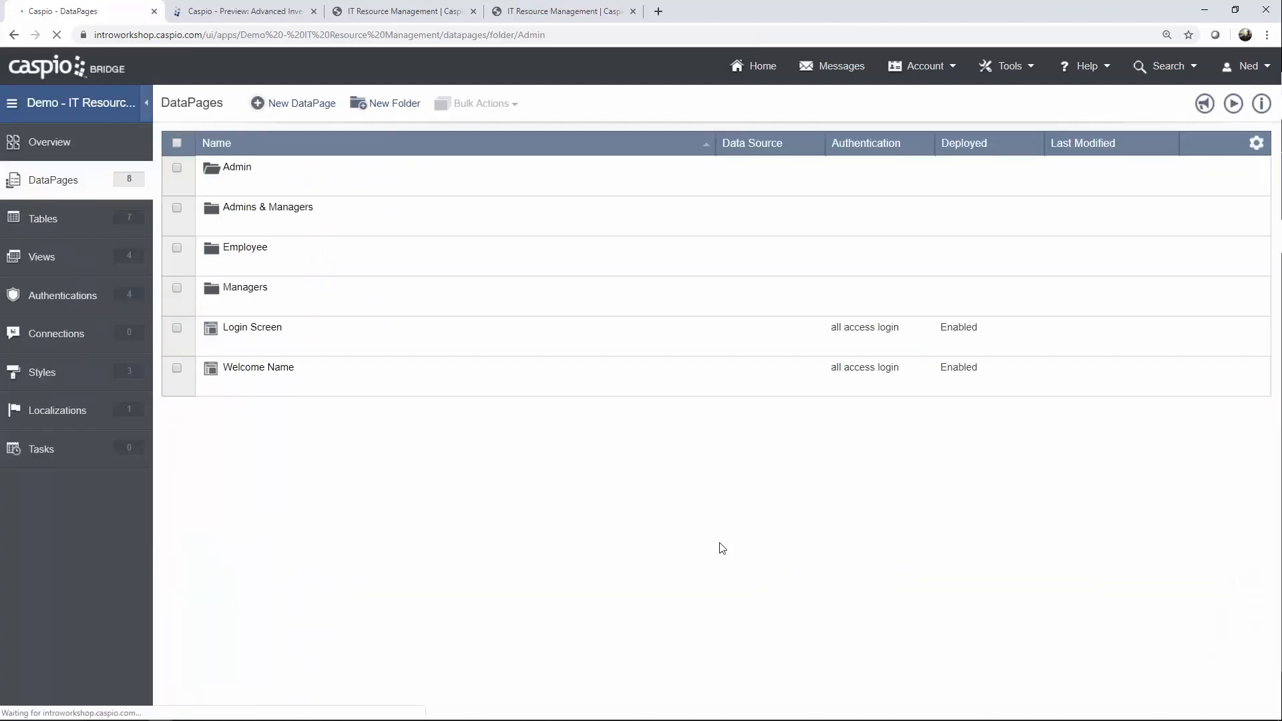
# Preview the three-column form, compare it with the app's advanced search, and close the preview.
pyautogui.click(361, 271)
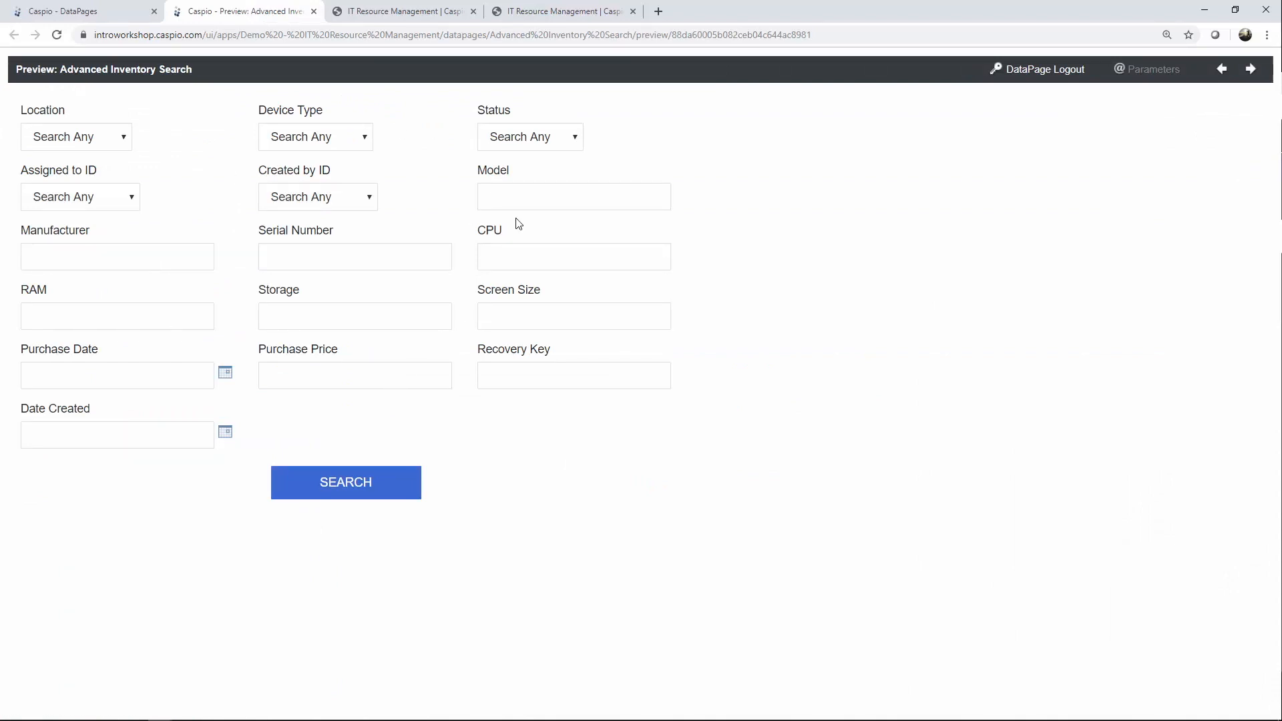
pyautogui.click(556, 12)
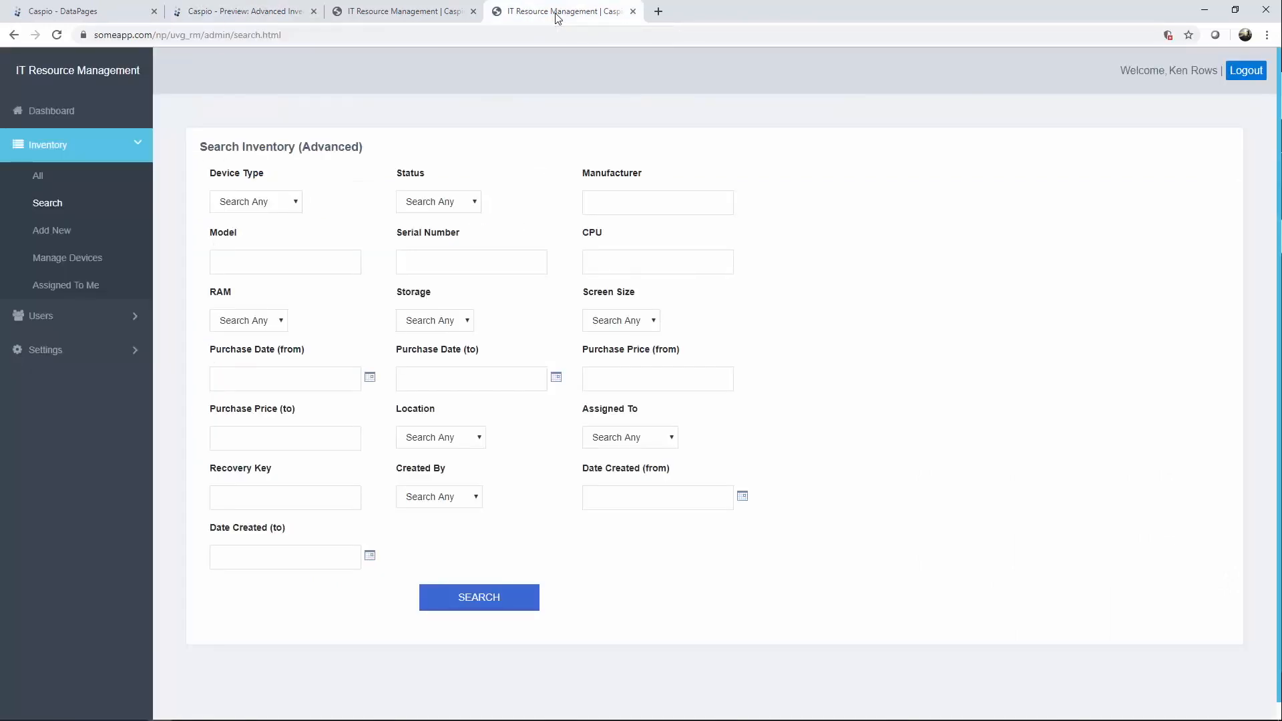
pyautogui.click(243, 11)
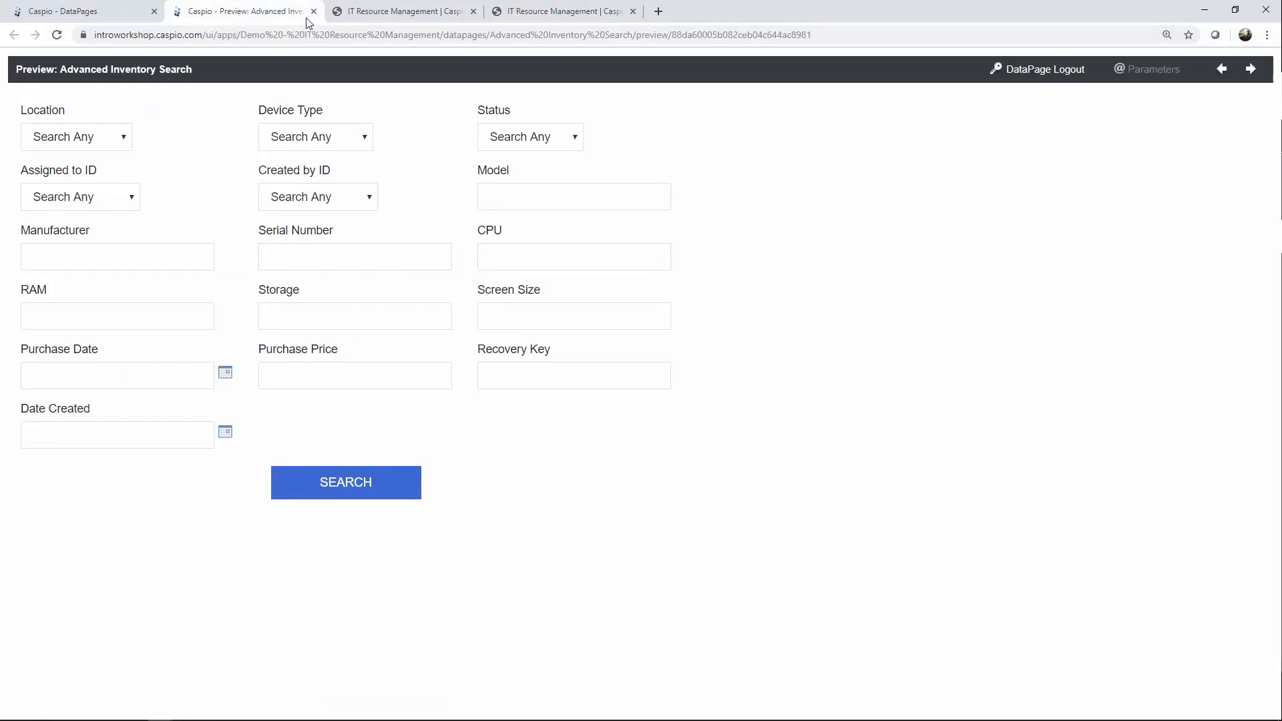
pyautogui.click(313, 11)
pyautogui.click(121, 13)
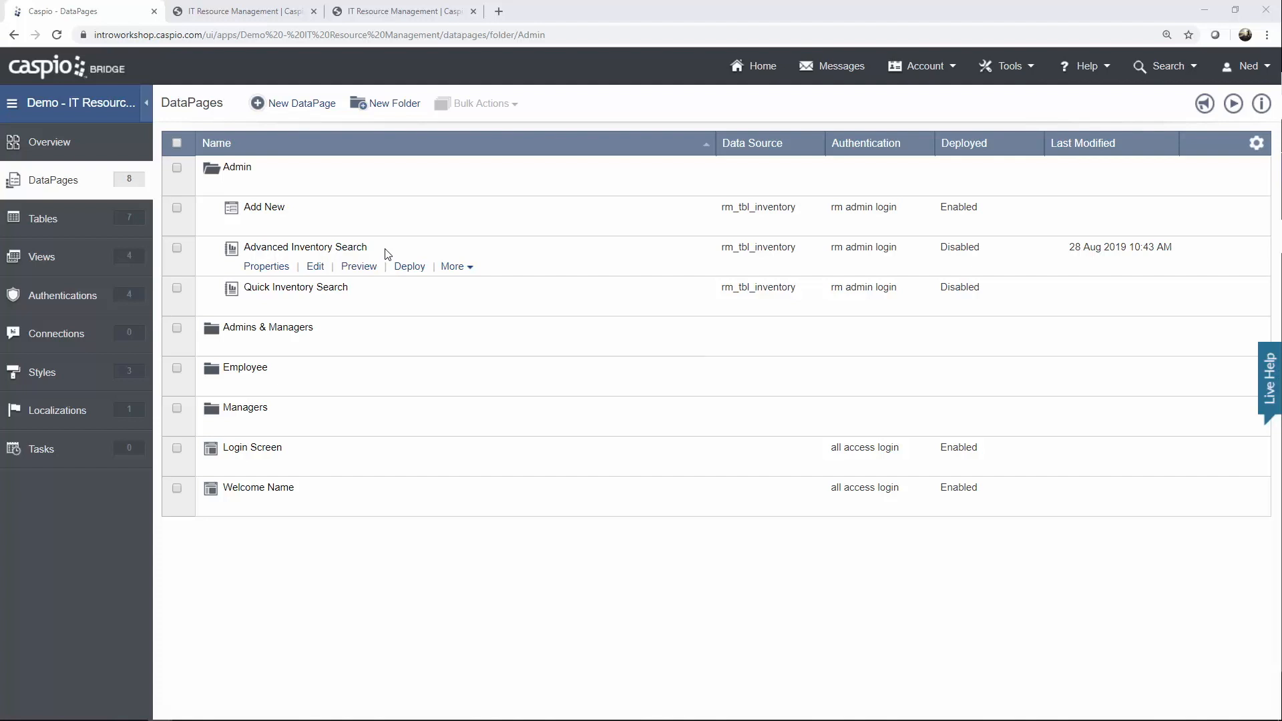
# Duplicate Quick Inventory Search as 'Pivot Report', open it, and choose the Pivot Table report type.
pyautogui.click(455, 307)
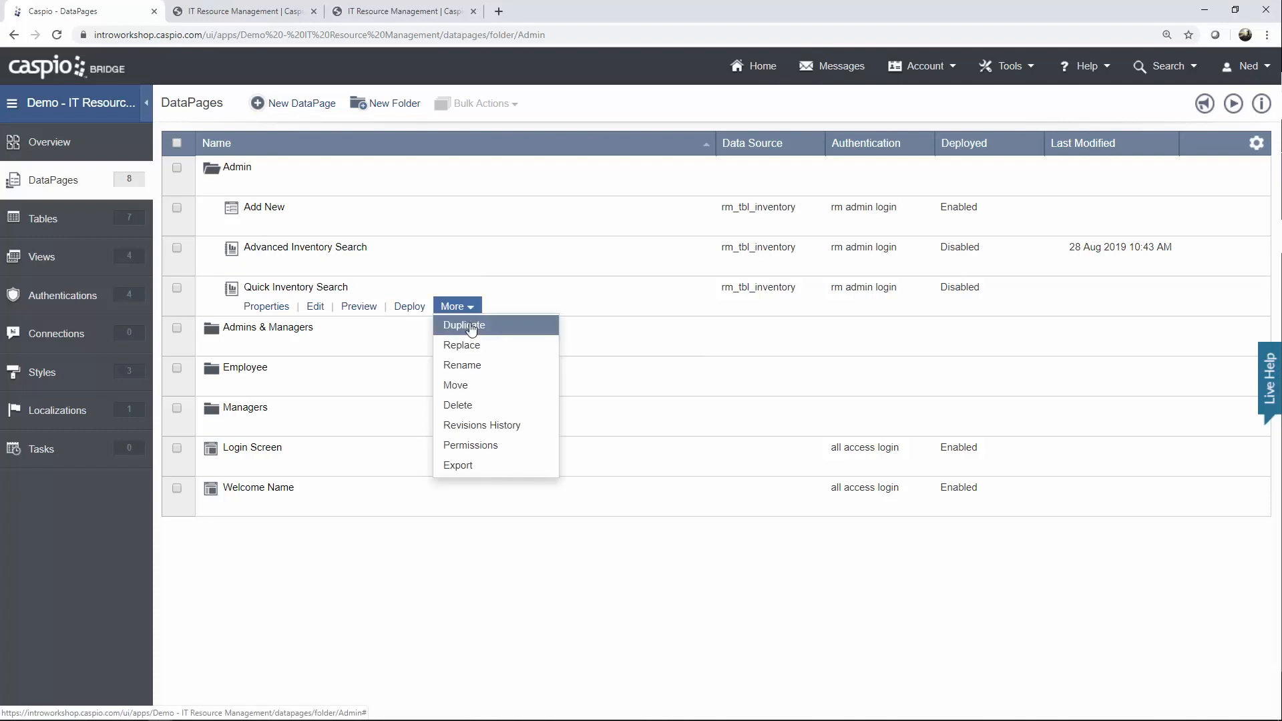
pyautogui.click(471, 327)
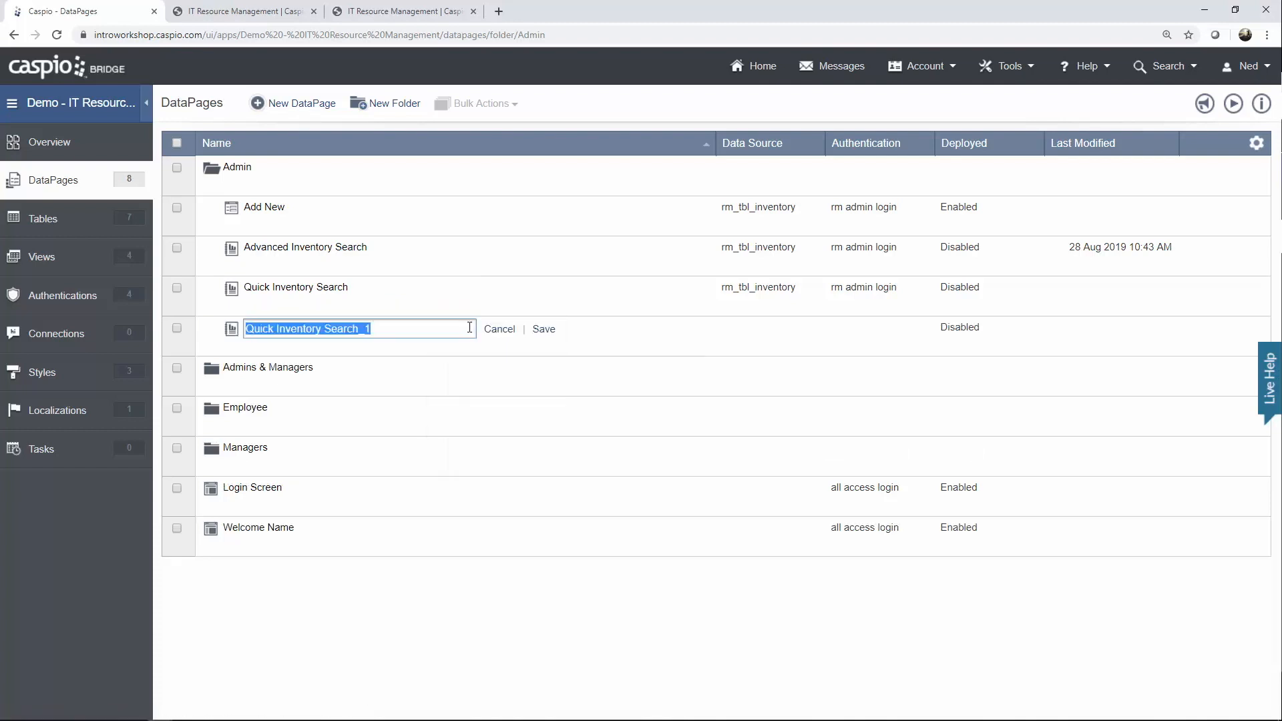
pyautogui.write('Pivo')
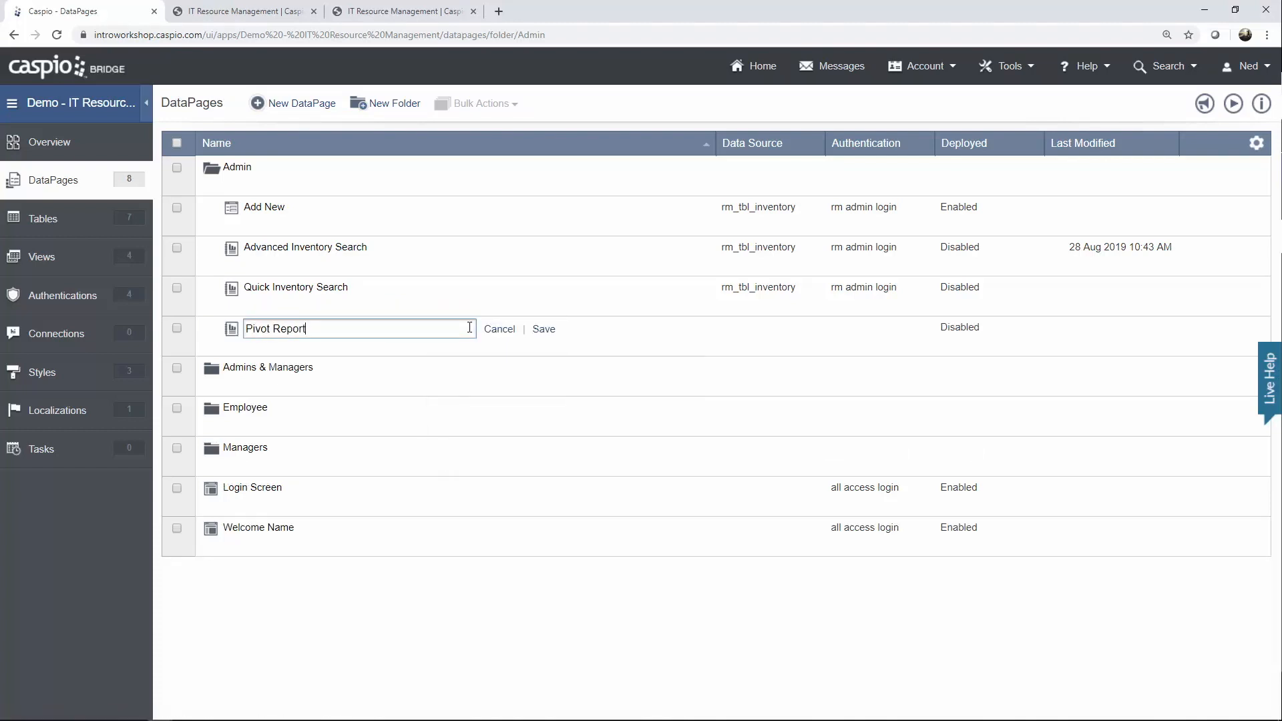
pyautogui.write('t Report')
pyautogui.click(543, 329)
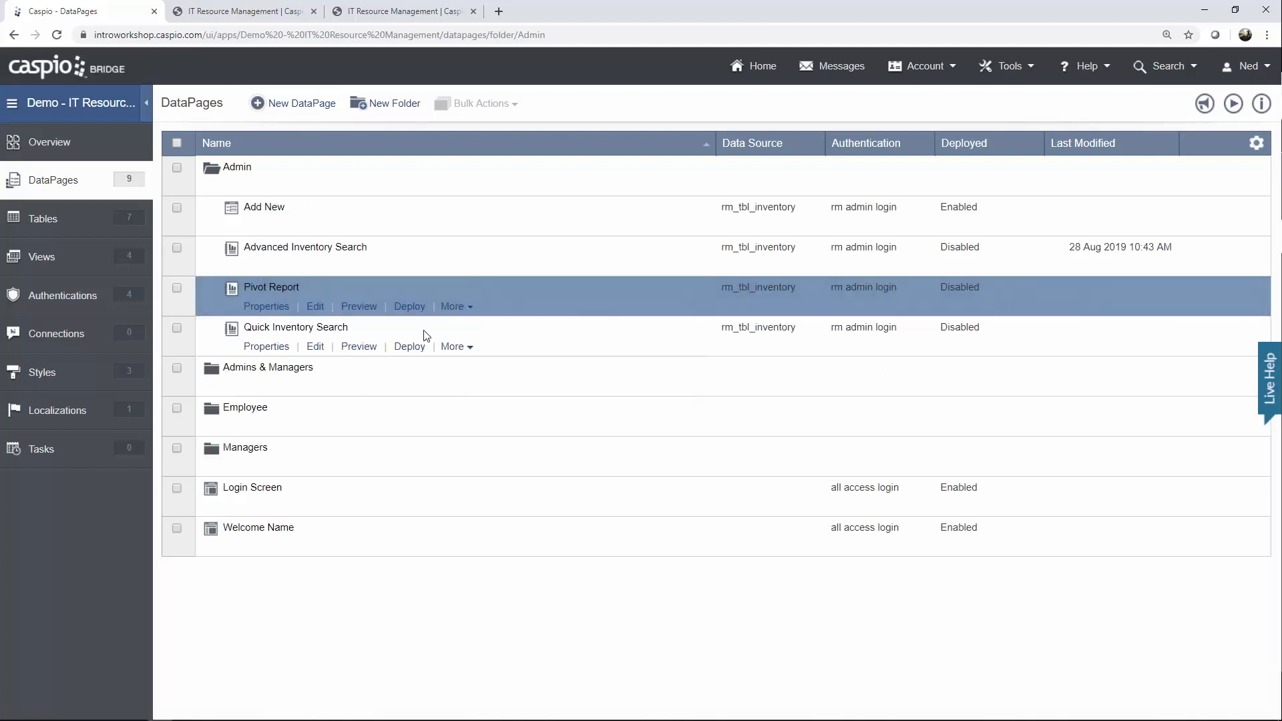
pyautogui.click(315, 306)
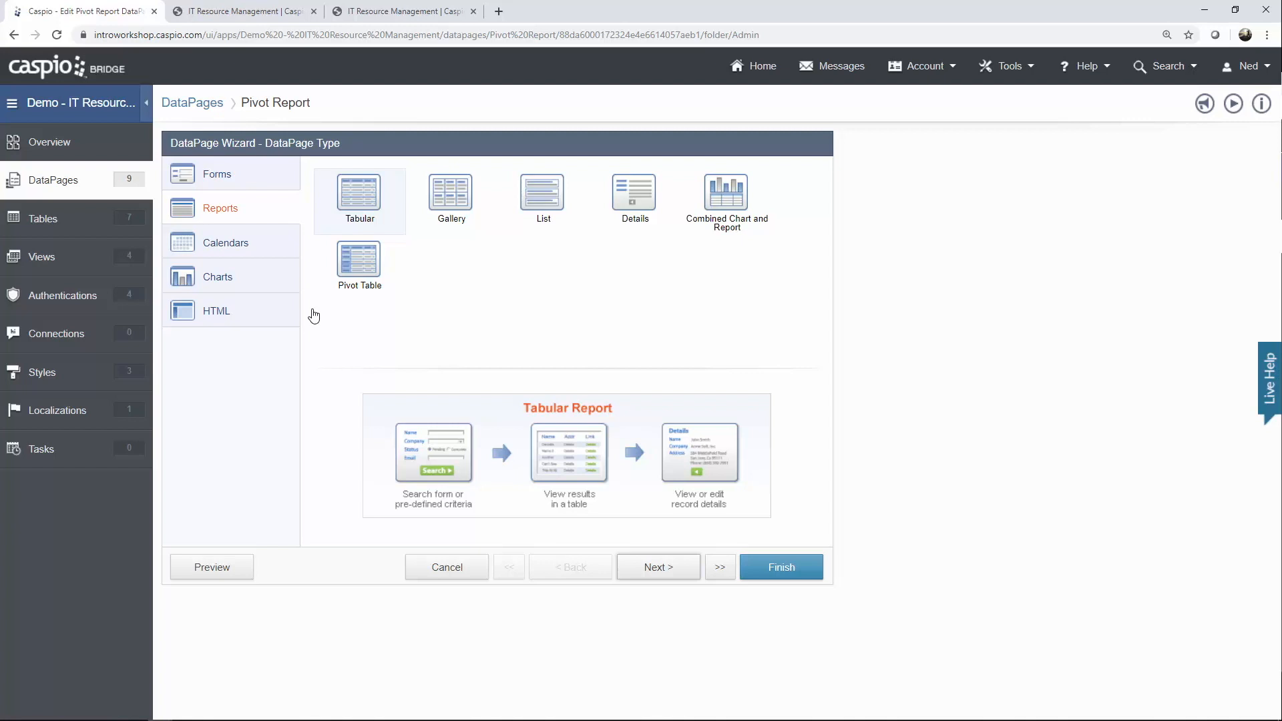
pyautogui.click(367, 270)
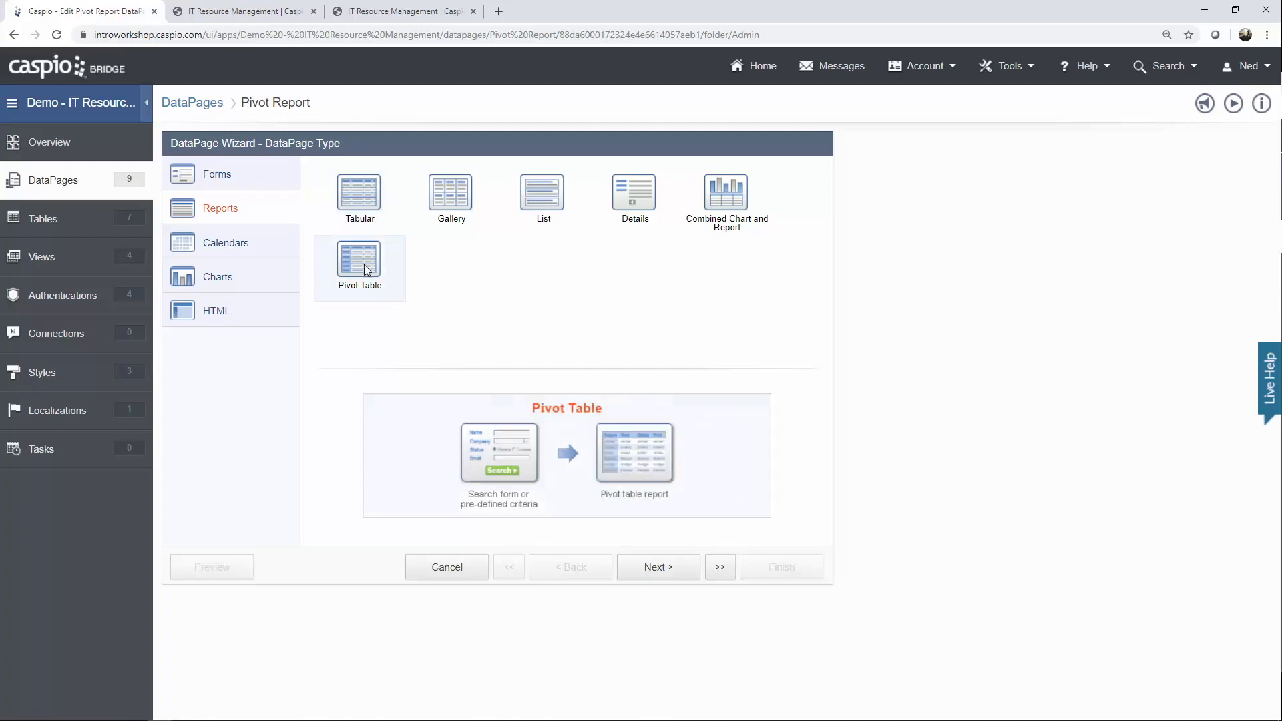
# Make Pivot Report filter on pre-defined criteria, skipping the filtering fields.
pyautogui.click(645, 567)
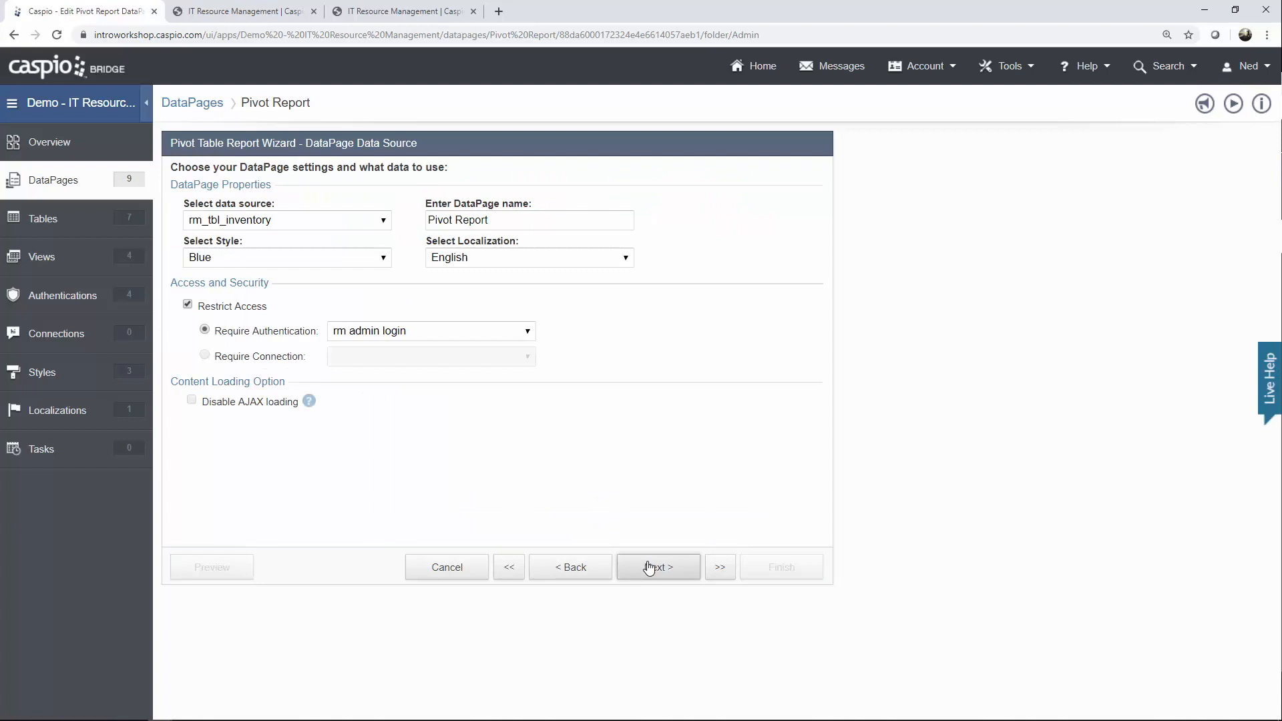
pyautogui.click(649, 566)
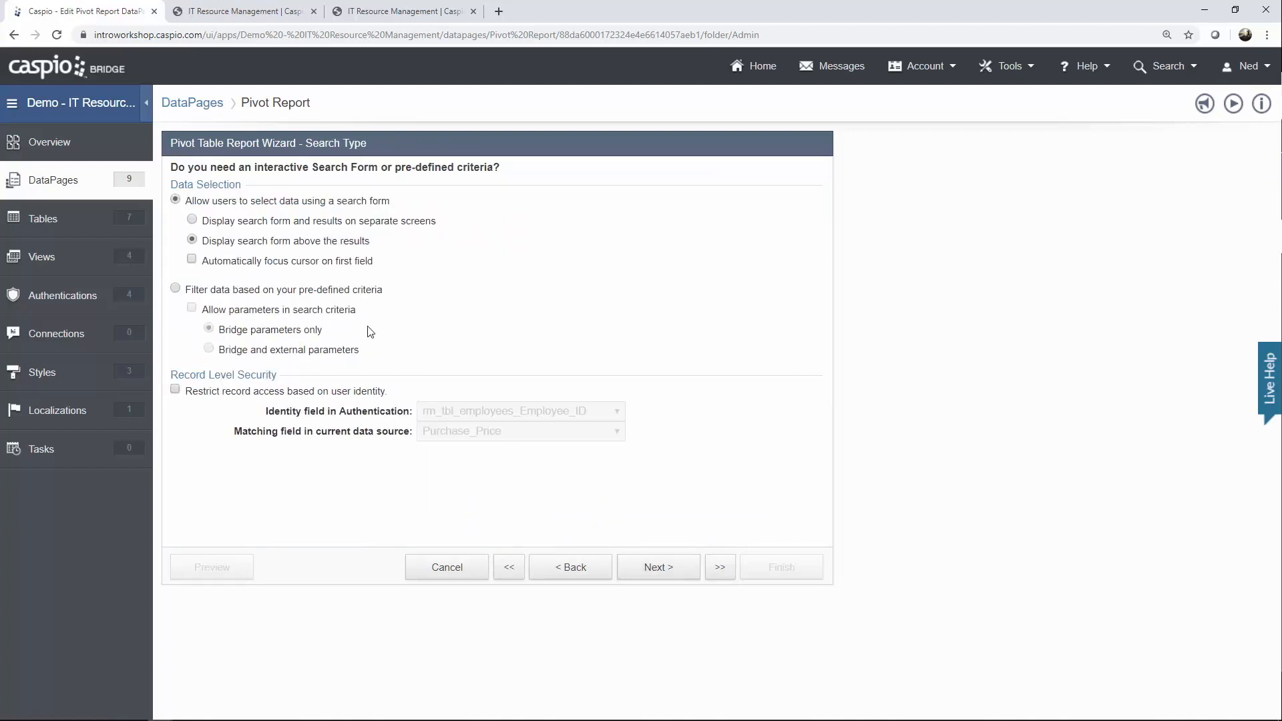
pyautogui.click(319, 291)
pyautogui.click(671, 570)
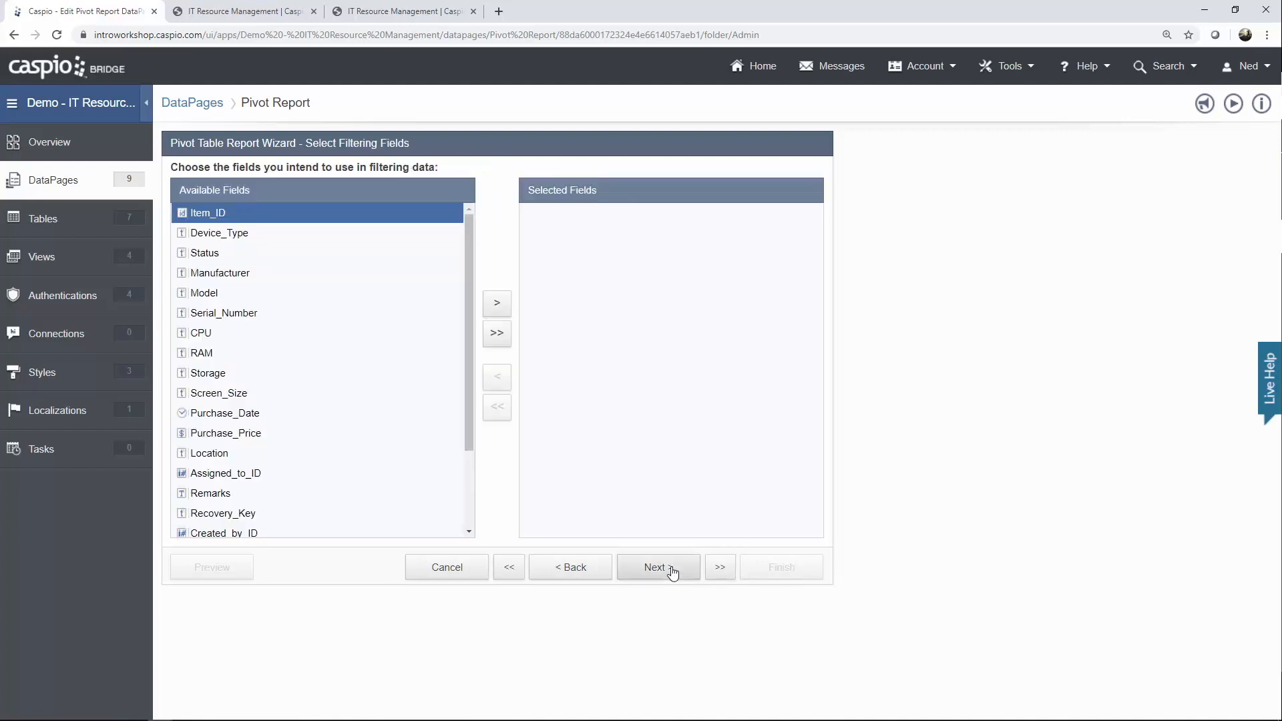
pyautogui.click(673, 573)
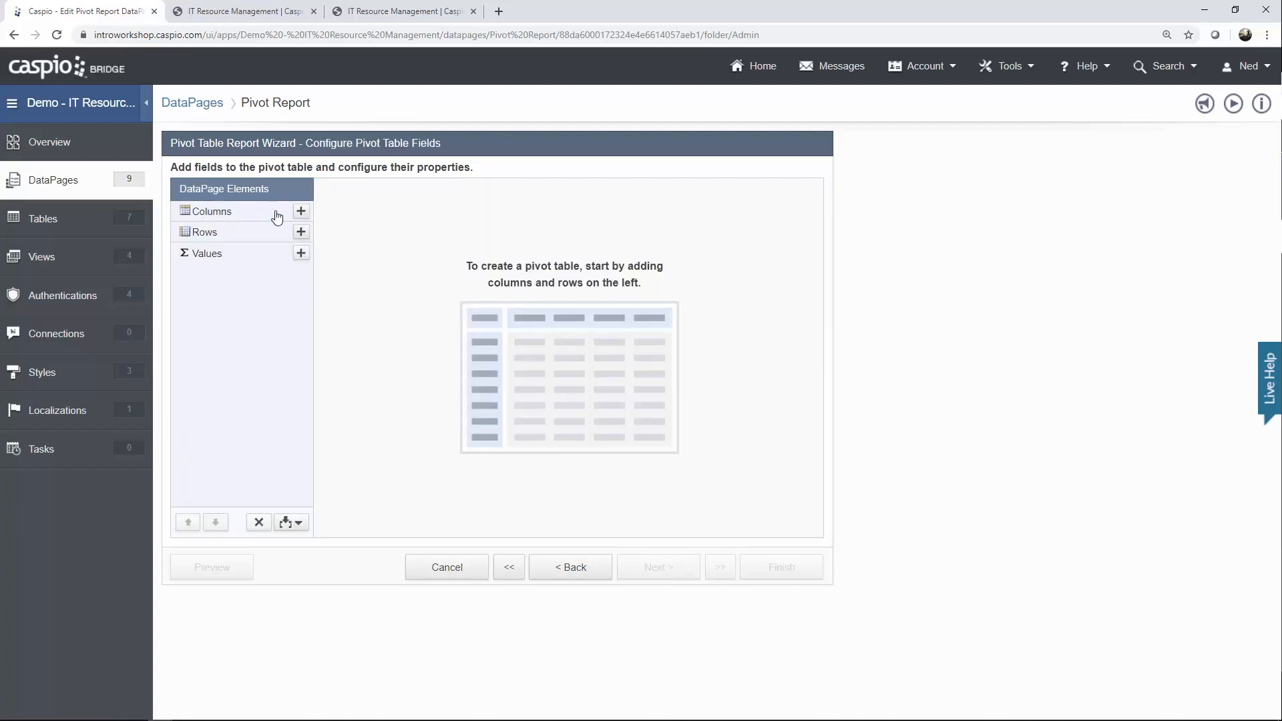
# Lay out the pivot with Status as columns, Location as rows, and a Device_Type count as values.
pyautogui.click(300, 211)
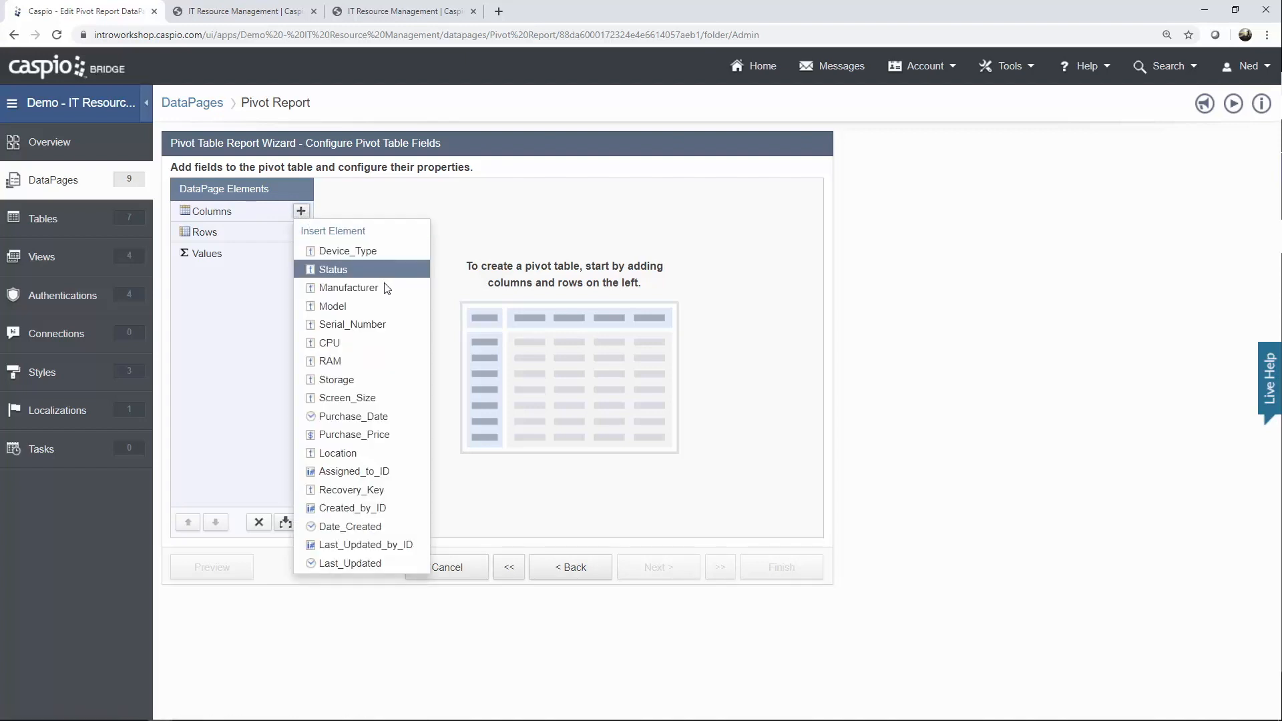
pyautogui.click(363, 269)
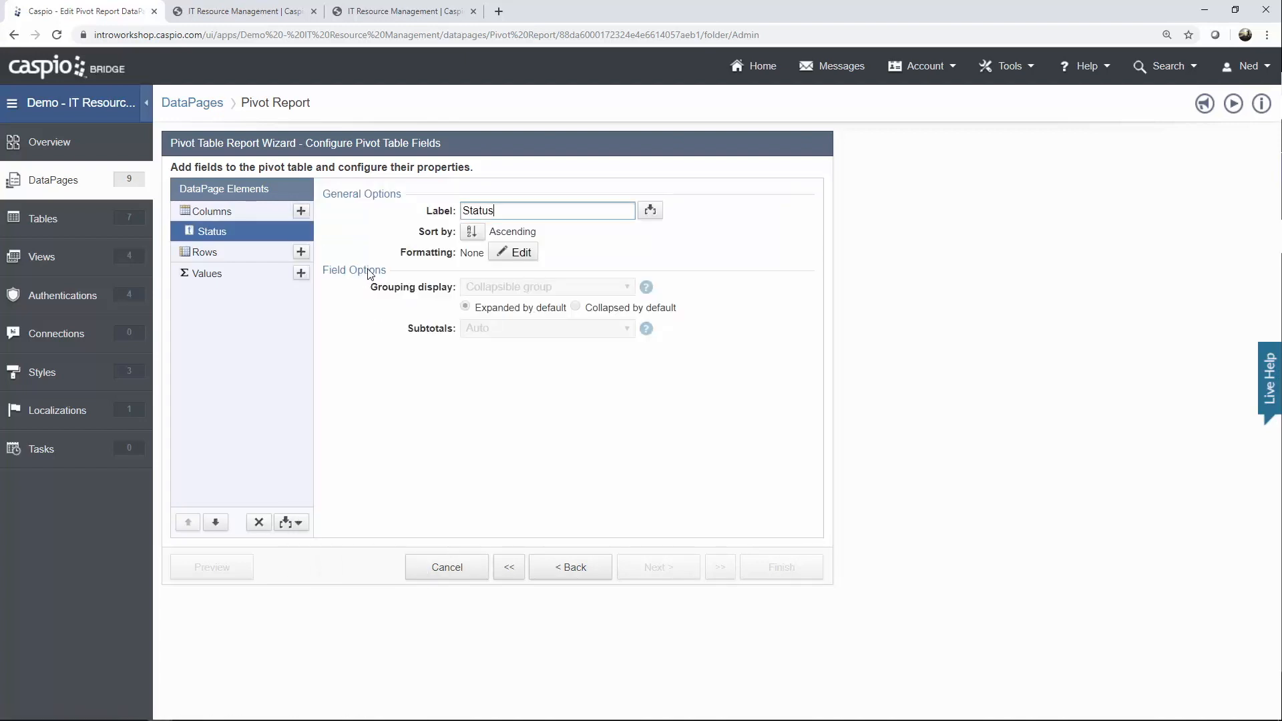
pyautogui.click(301, 252)
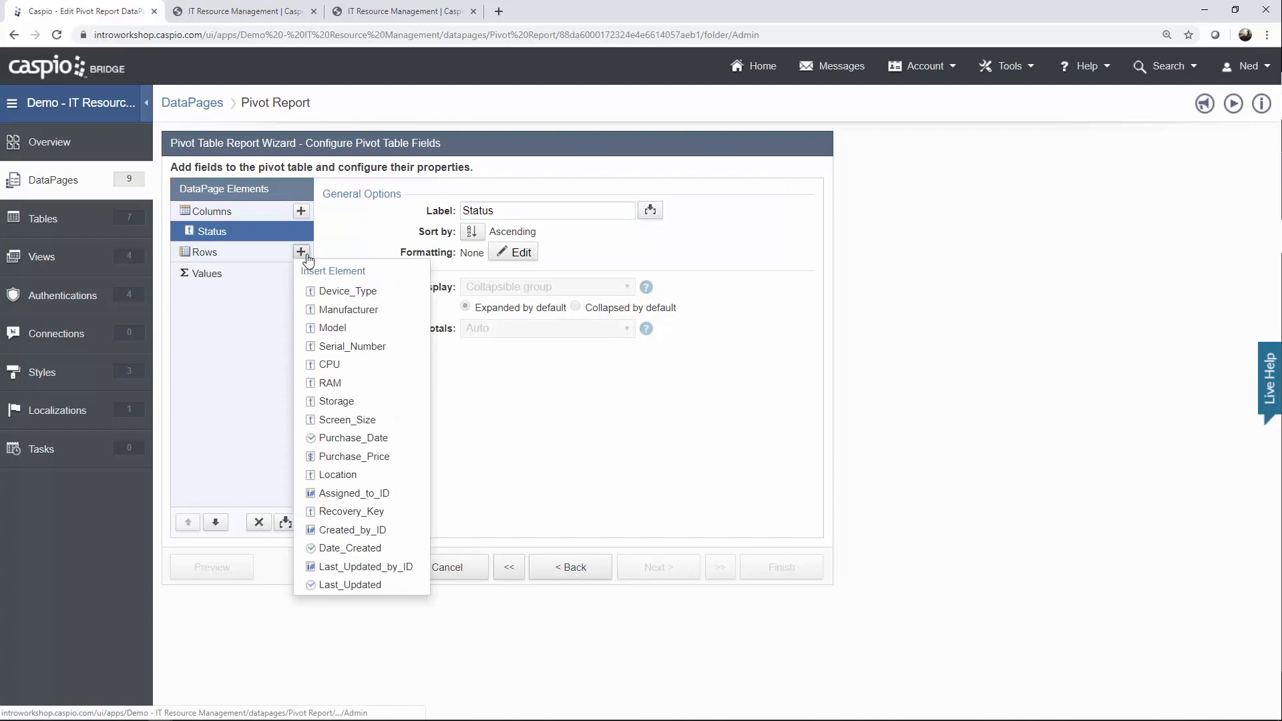
pyautogui.click(325, 474)
pyautogui.click(300, 293)
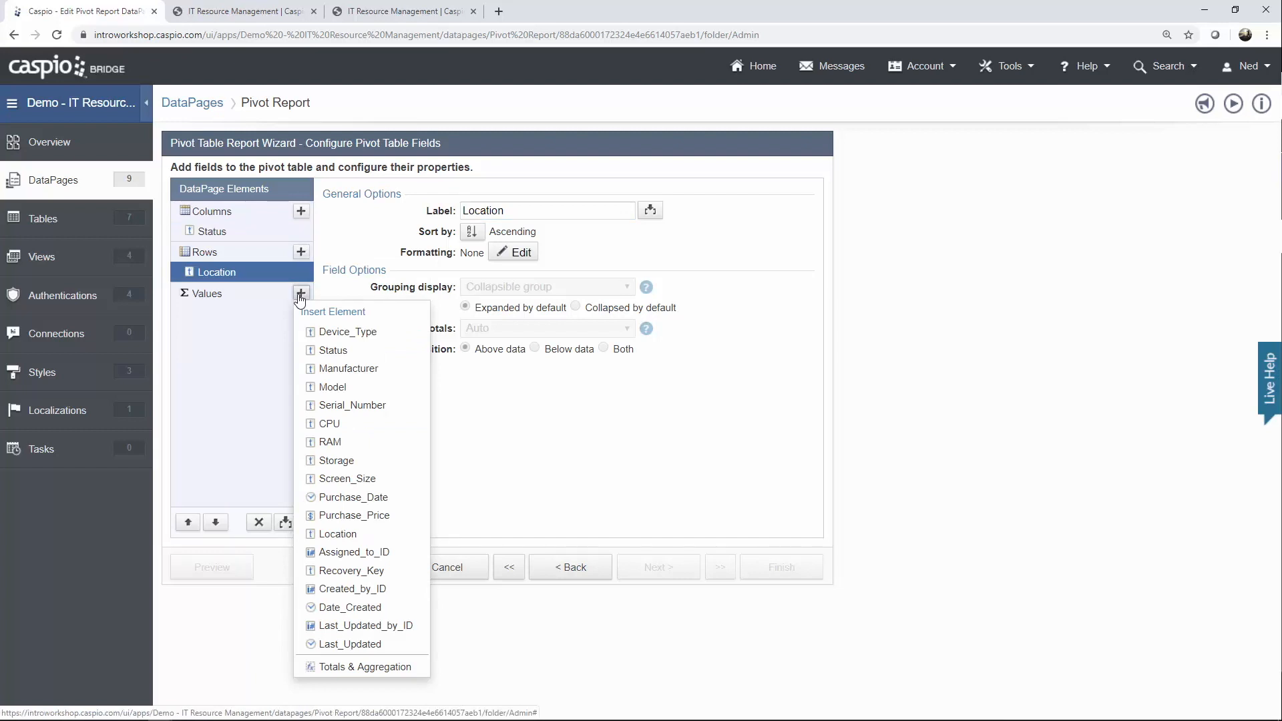
pyautogui.click(339, 331)
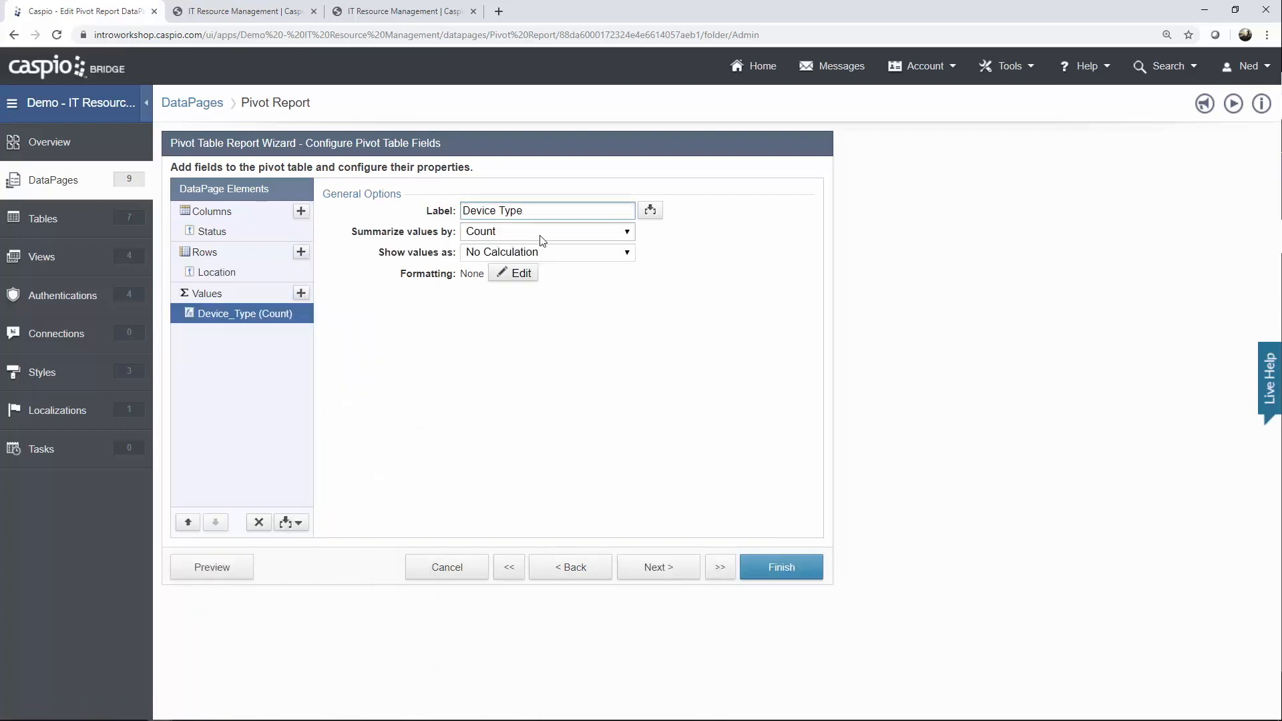
# Format the Device_Type count as a Custom Number with 0 decimal places.
pyautogui.click(515, 274)
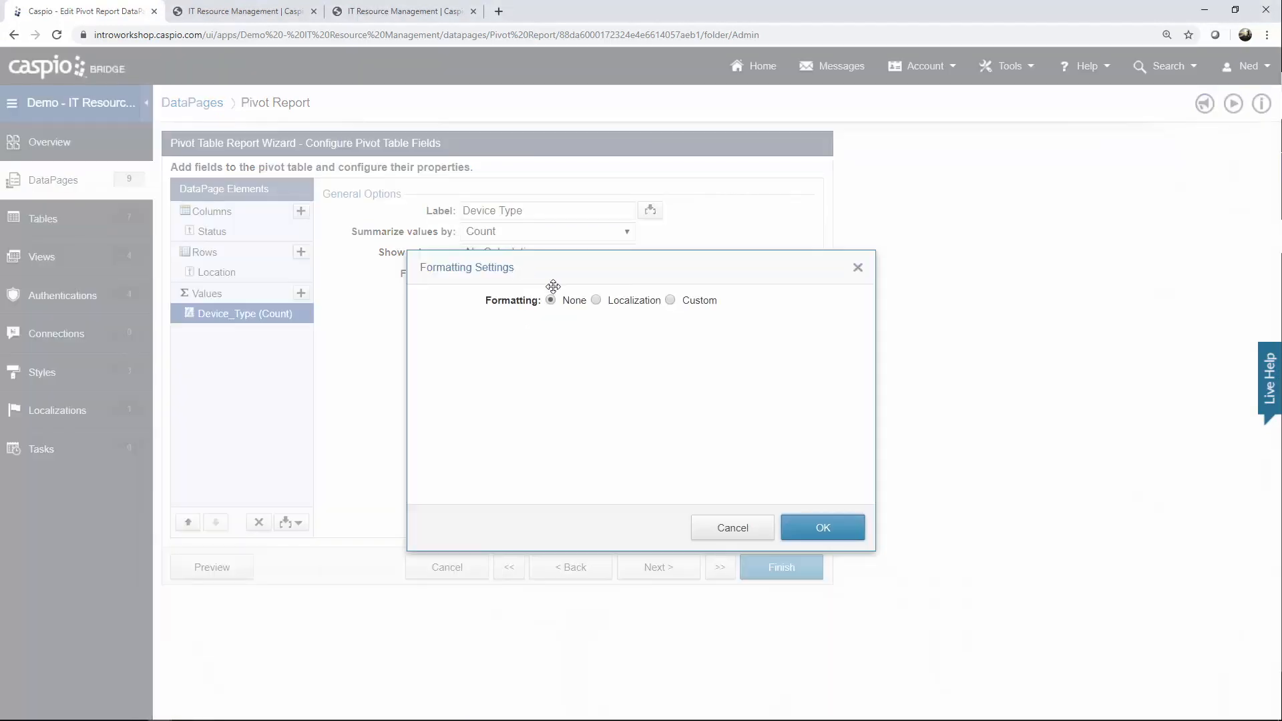
pyautogui.click(703, 307)
pyautogui.click(621, 347)
pyautogui.click(607, 374)
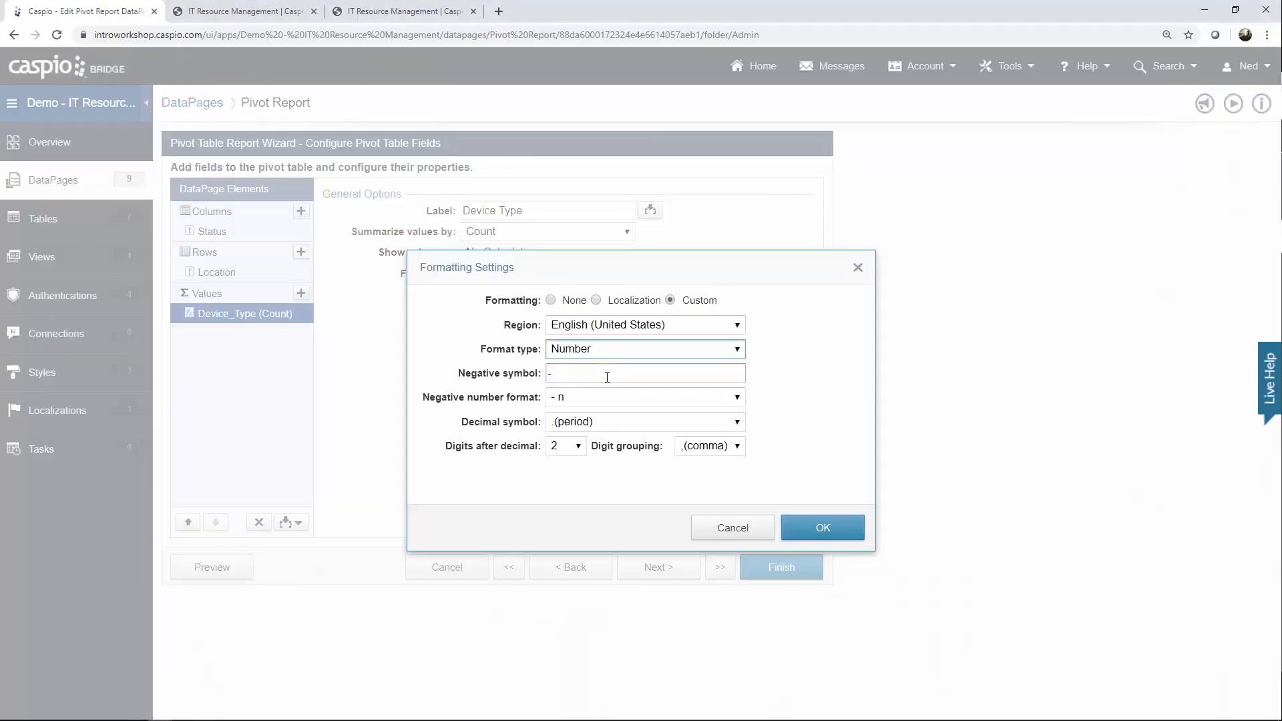
pyautogui.click(580, 446)
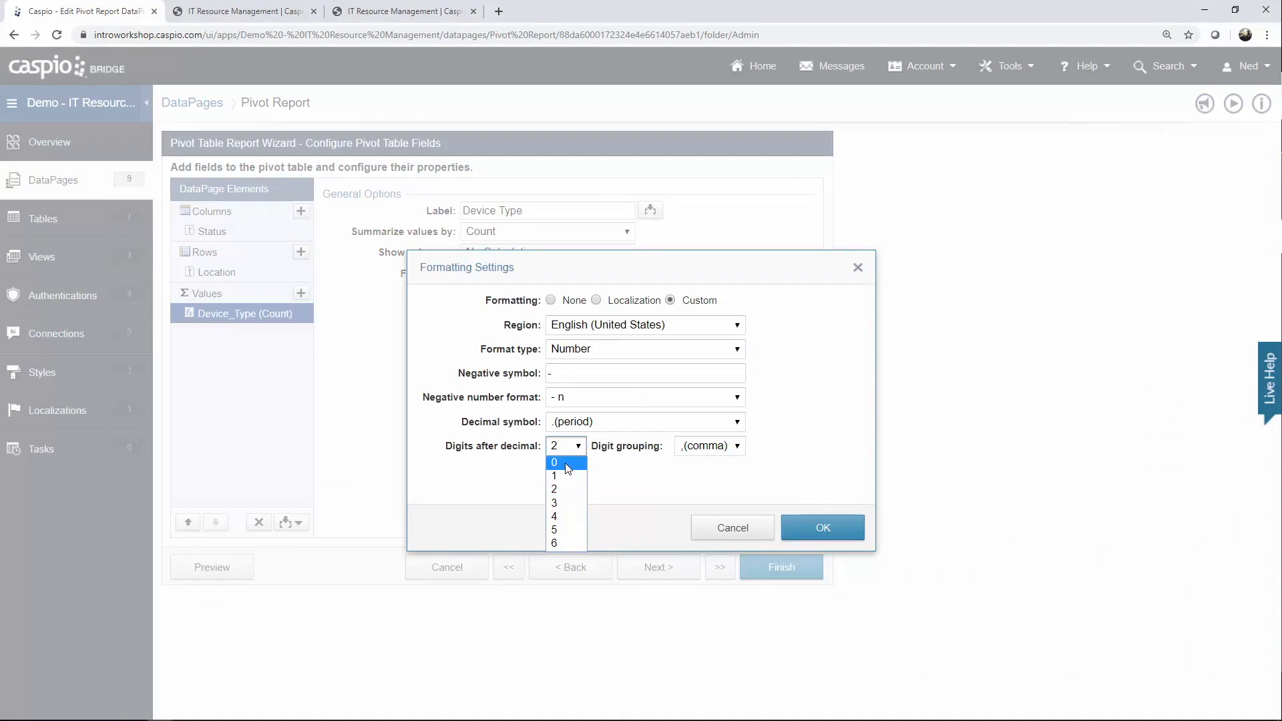
pyautogui.click(567, 463)
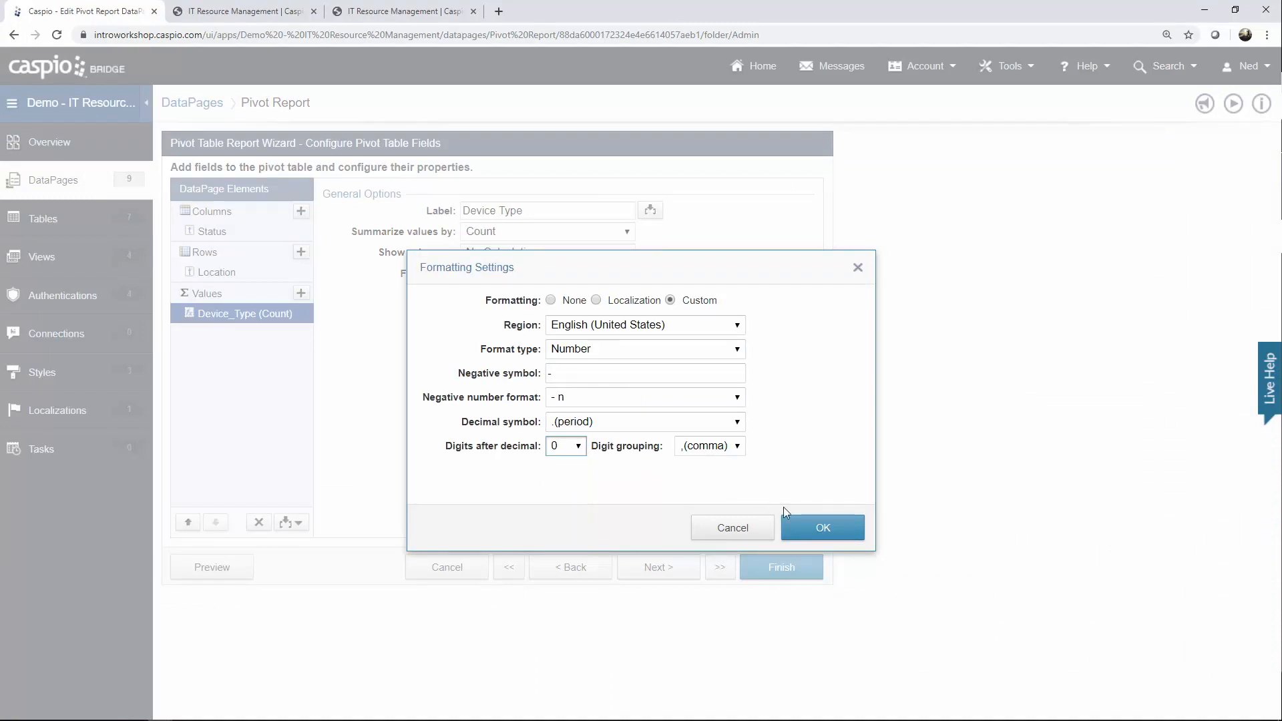
pyautogui.click(806, 525)
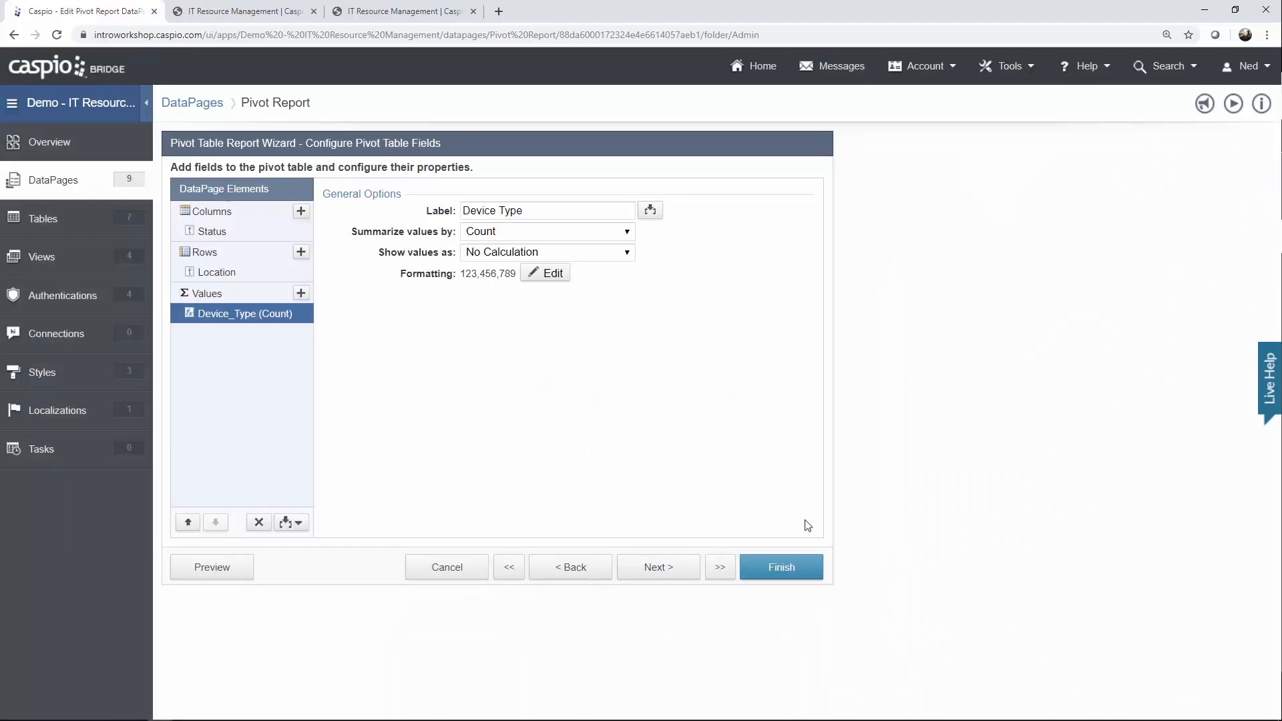
pyautogui.click(647, 572)
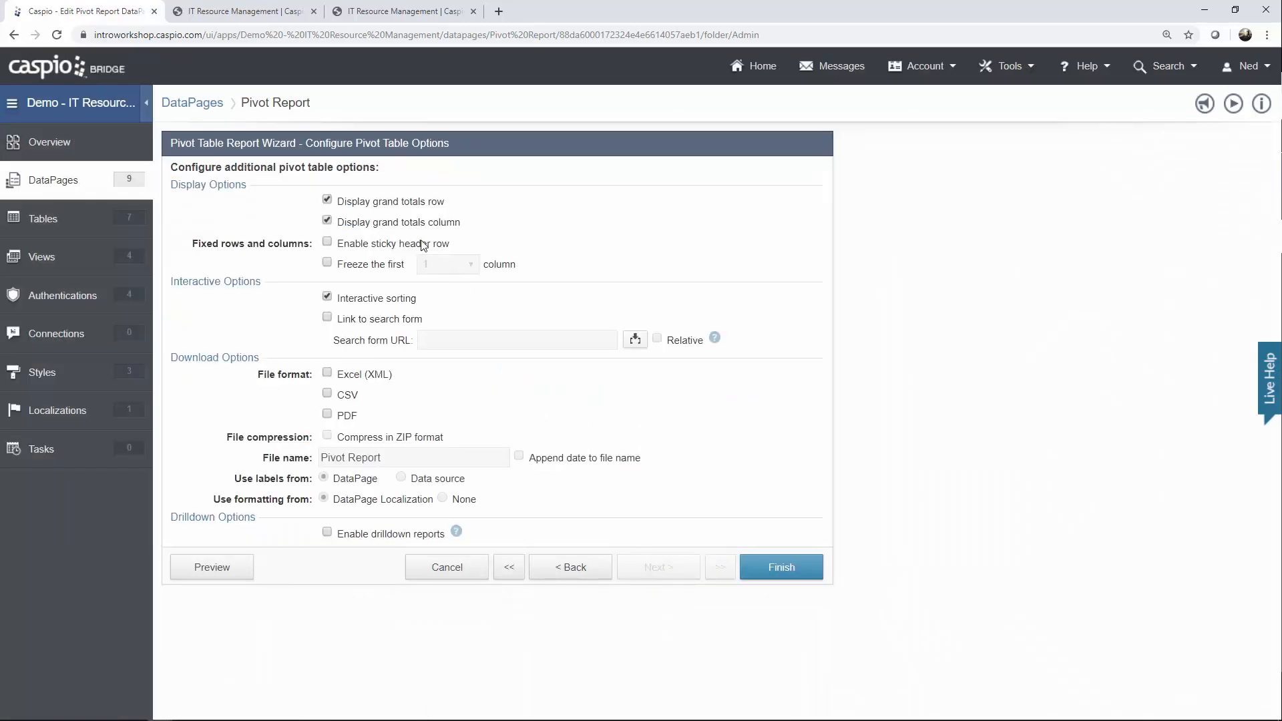
# Turn off the grand totals and enable drilldown reports.
pyautogui.click(376, 207)
pyautogui.click(366, 538)
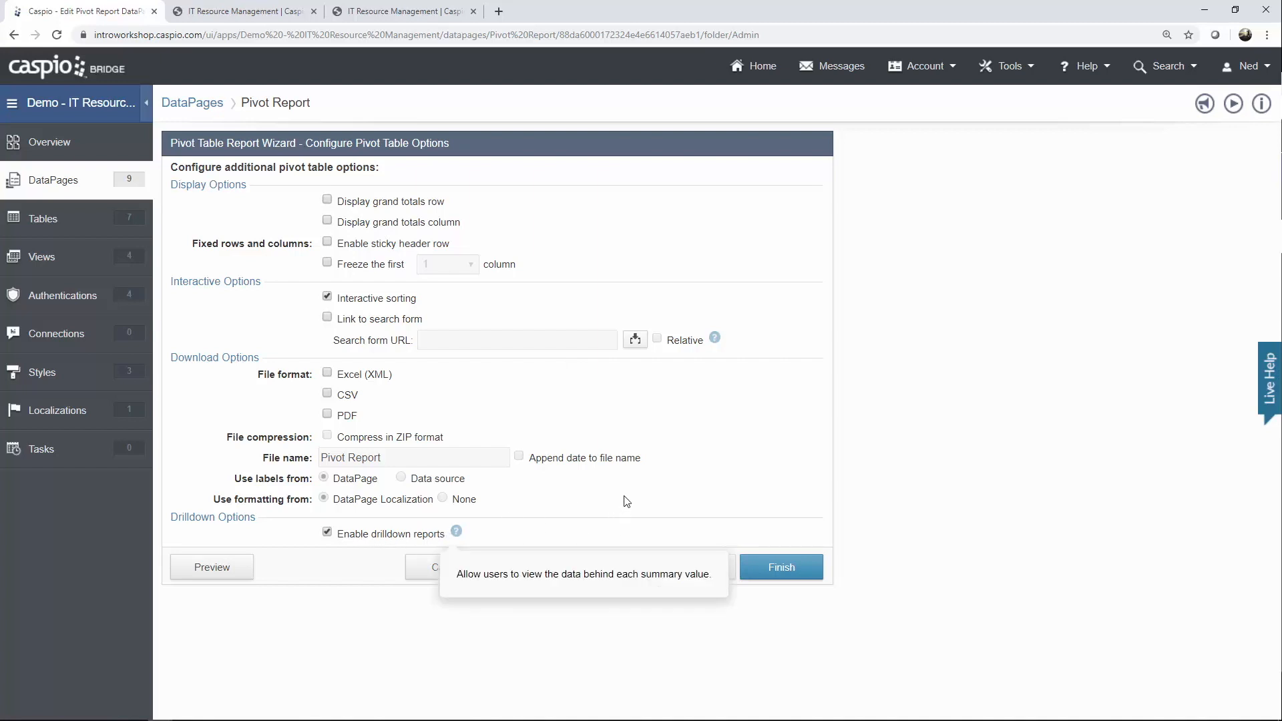
pyautogui.click(655, 575)
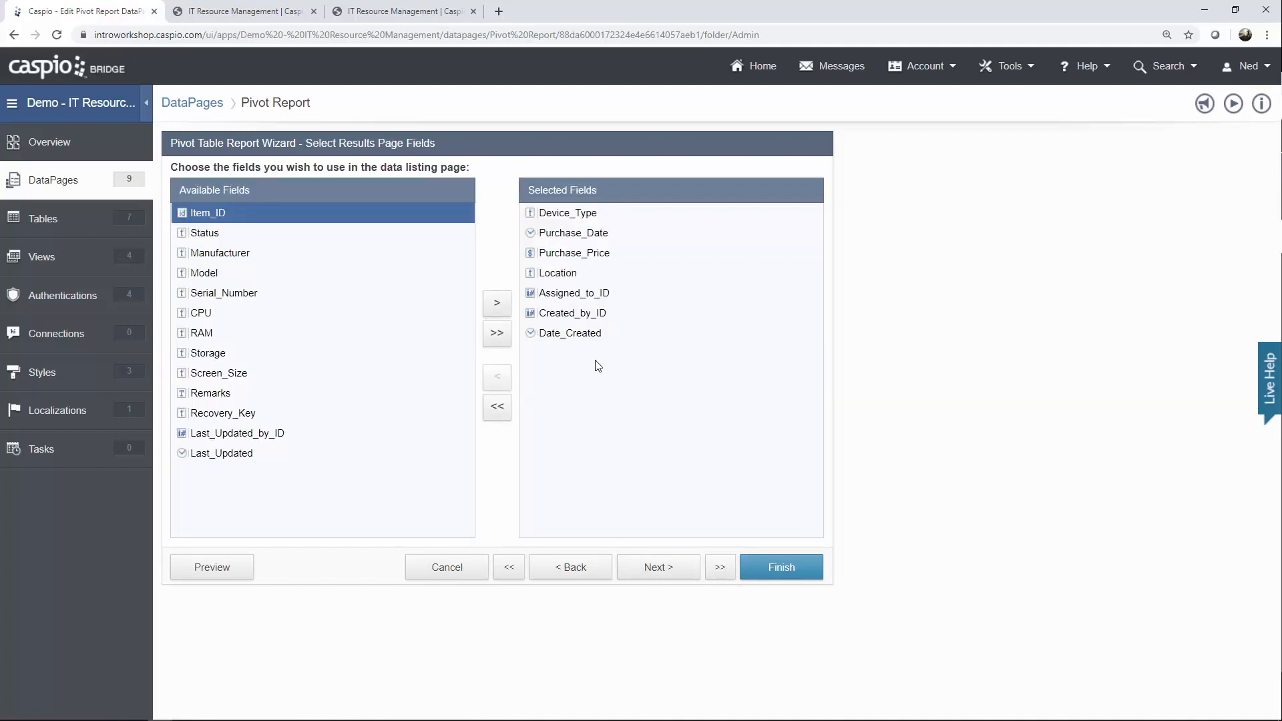
# Step through the results page settings, review HTML Blocks 1 and 2, and finish the Pivot Report.
pyautogui.click(655, 566)
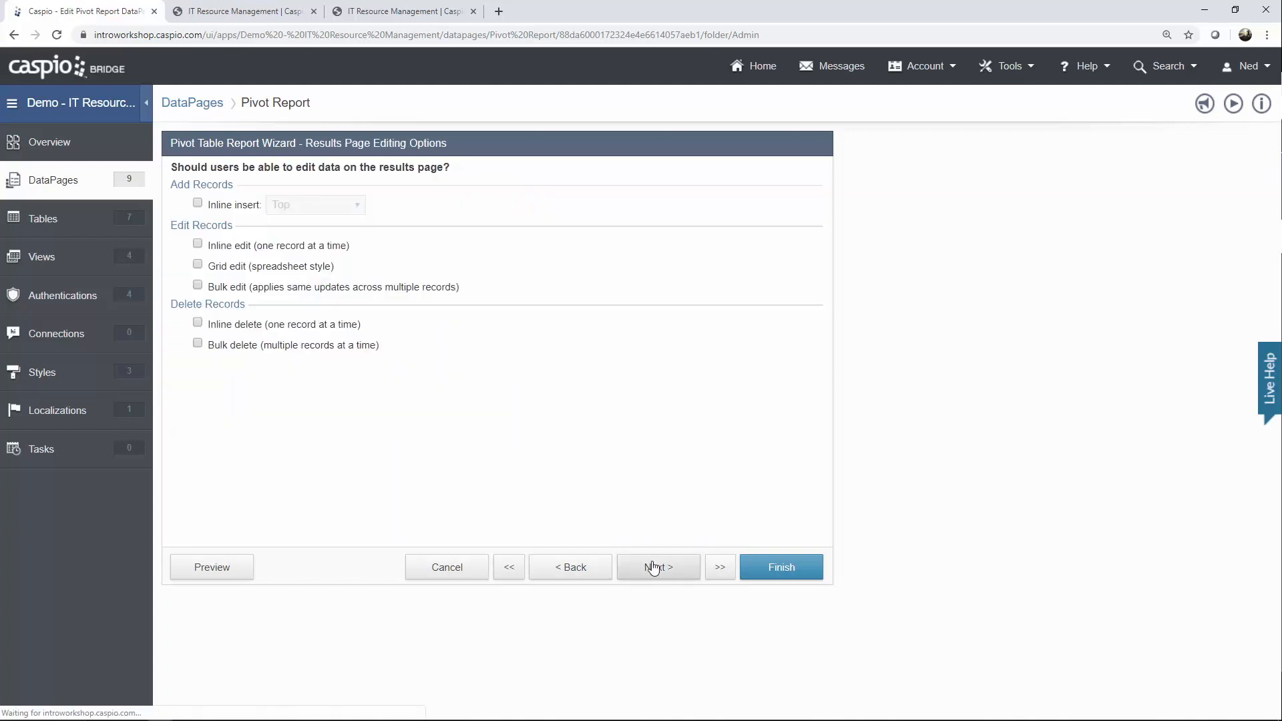
pyautogui.click(651, 567)
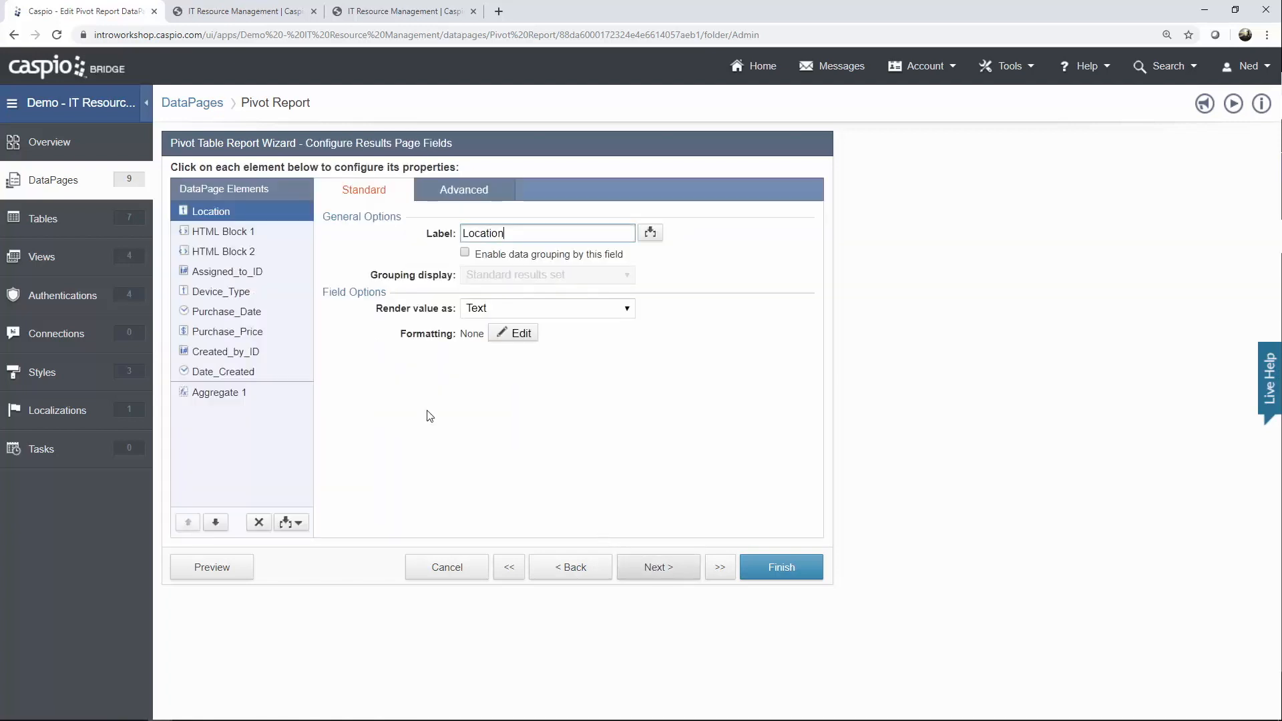
pyautogui.click(238, 239)
pyautogui.click(239, 251)
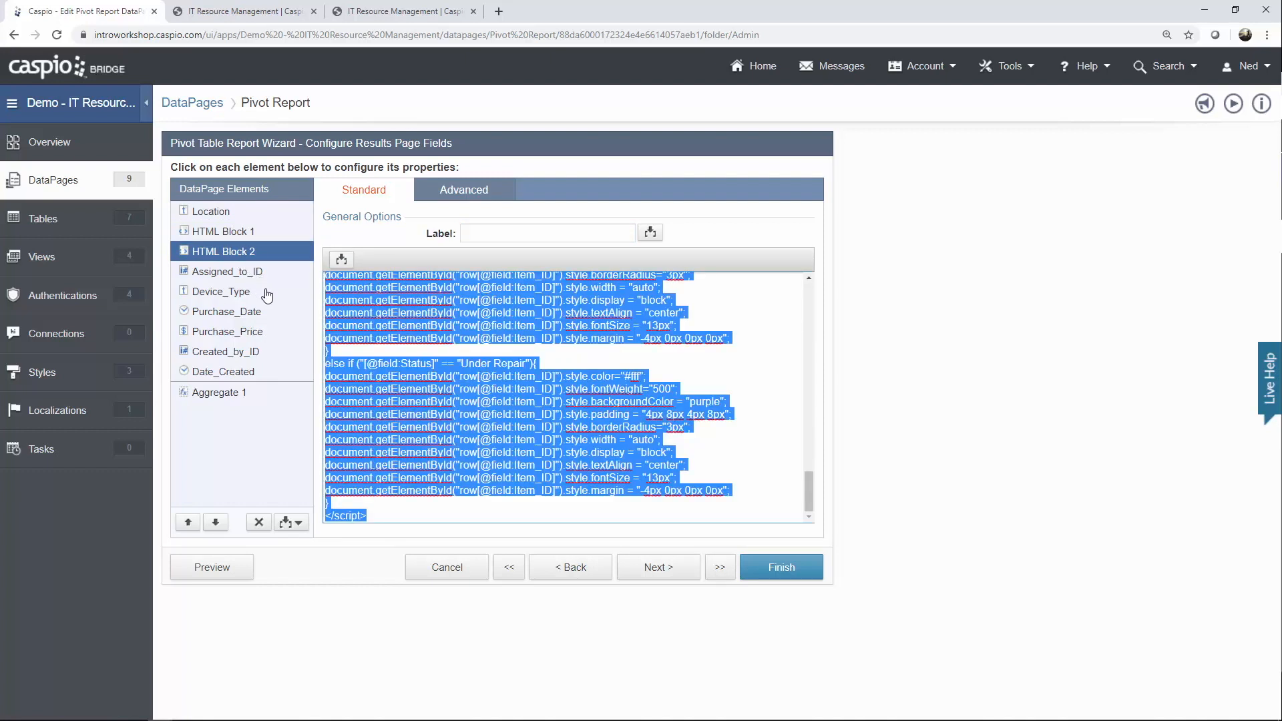
pyautogui.click(754, 570)
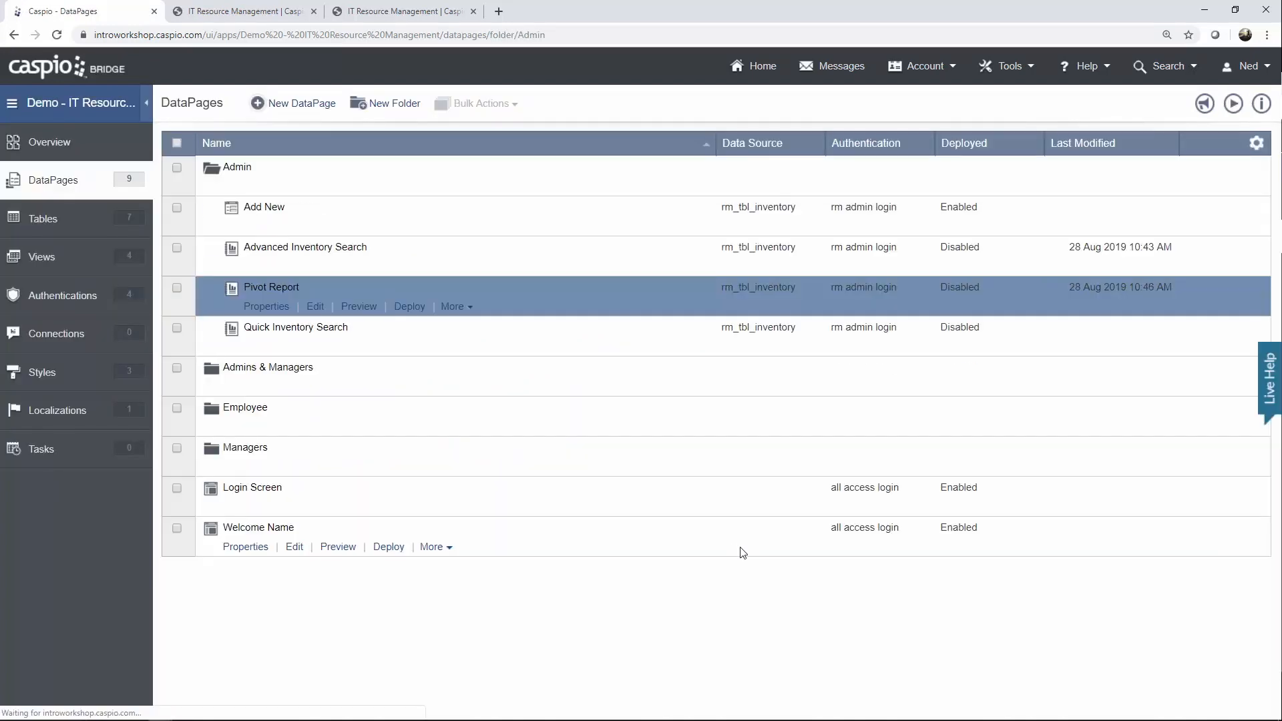
# Preview the Pivot Report, drill into Toronto's count of 1, and return to the pivot.
pyautogui.click(362, 309)
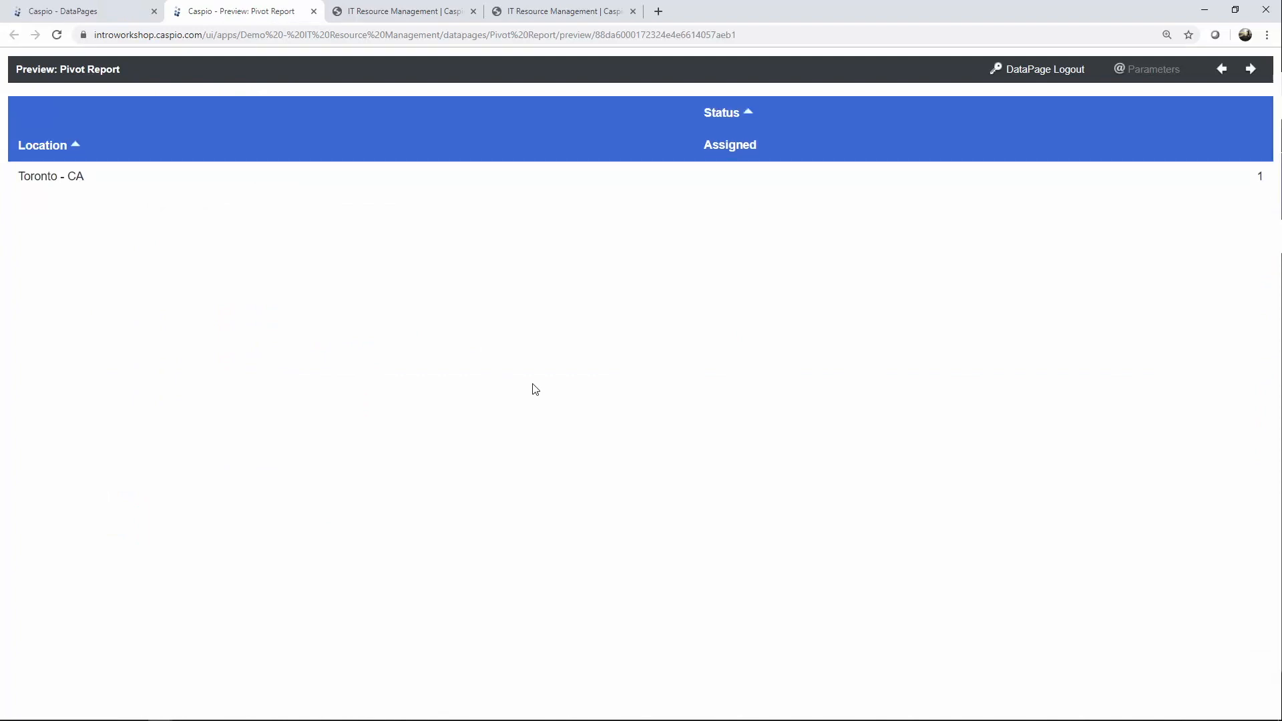
pyautogui.click(1262, 177)
pyautogui.click(1259, 179)
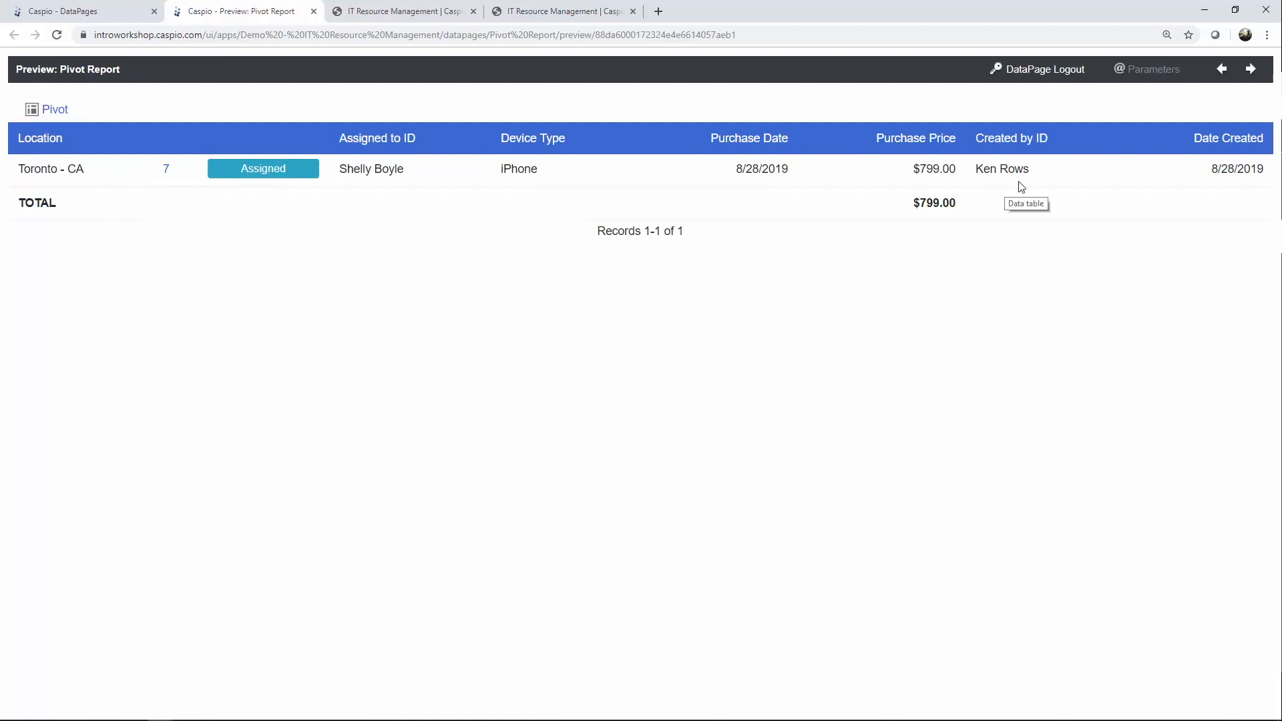
pyautogui.click(55, 112)
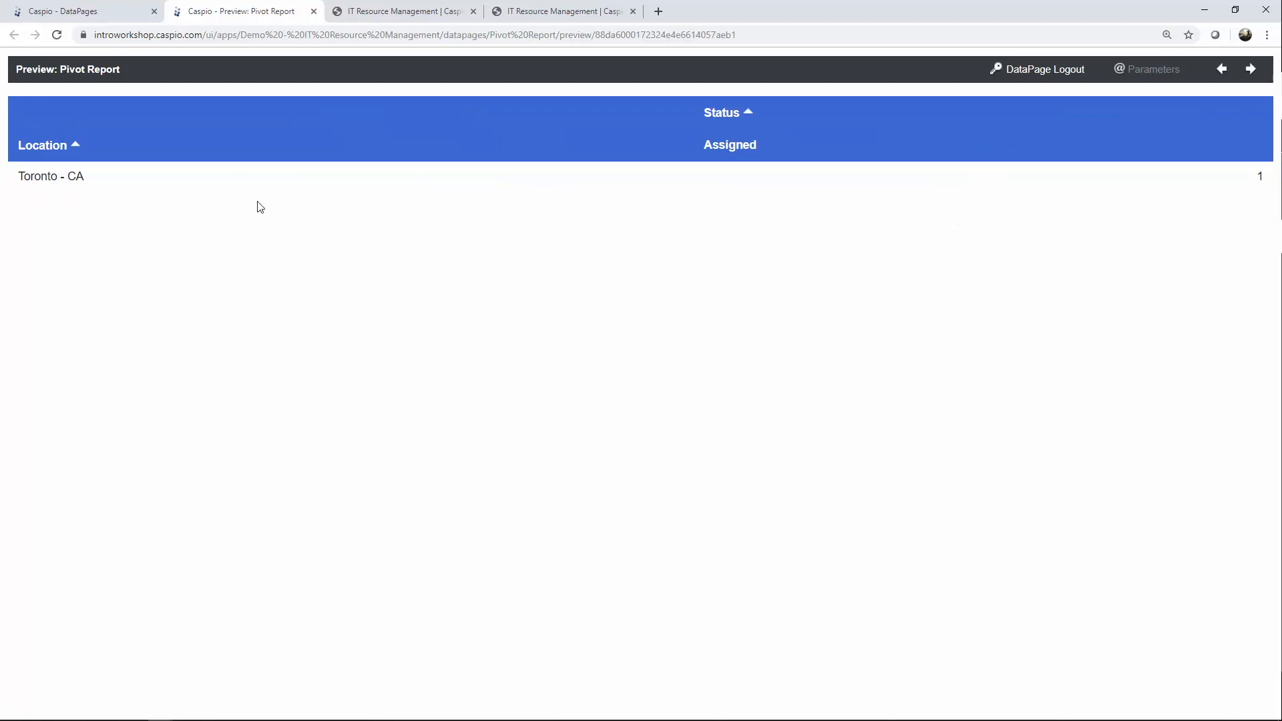
pyautogui.click(552, 15)
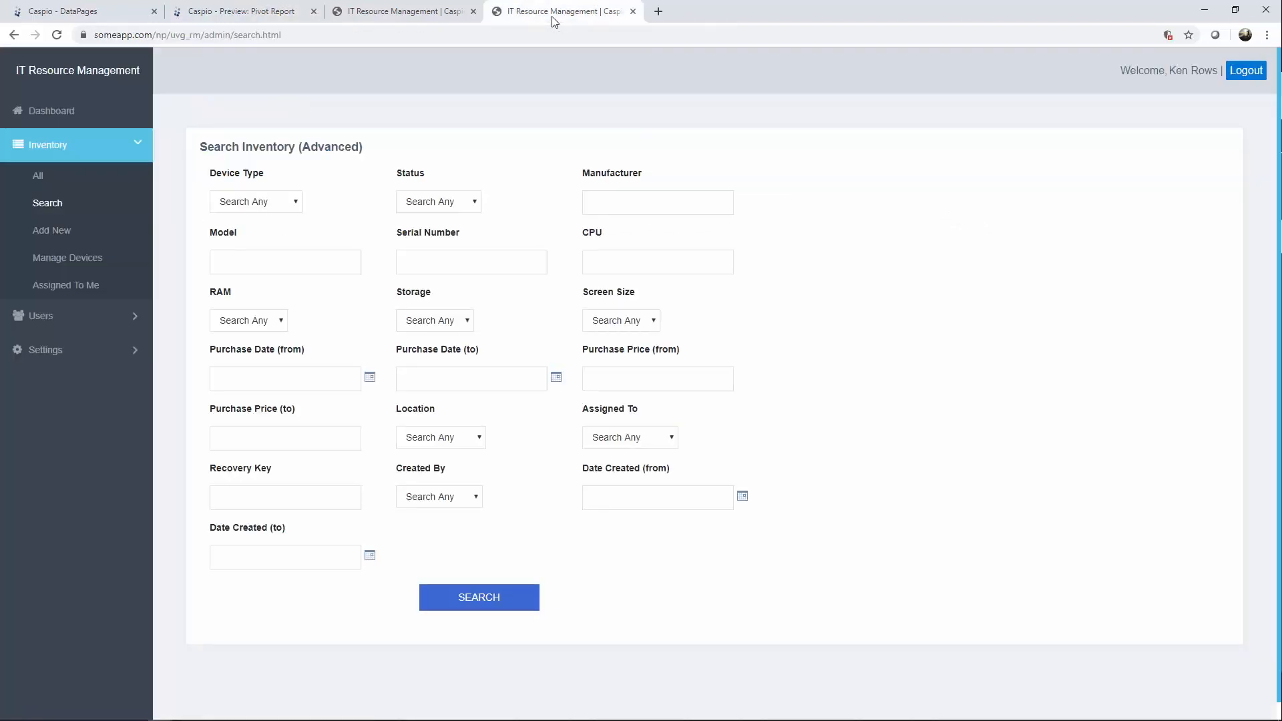
# View the IT Resource Management dashboard and close the Pivot Report preview.
pyautogui.click(62, 109)
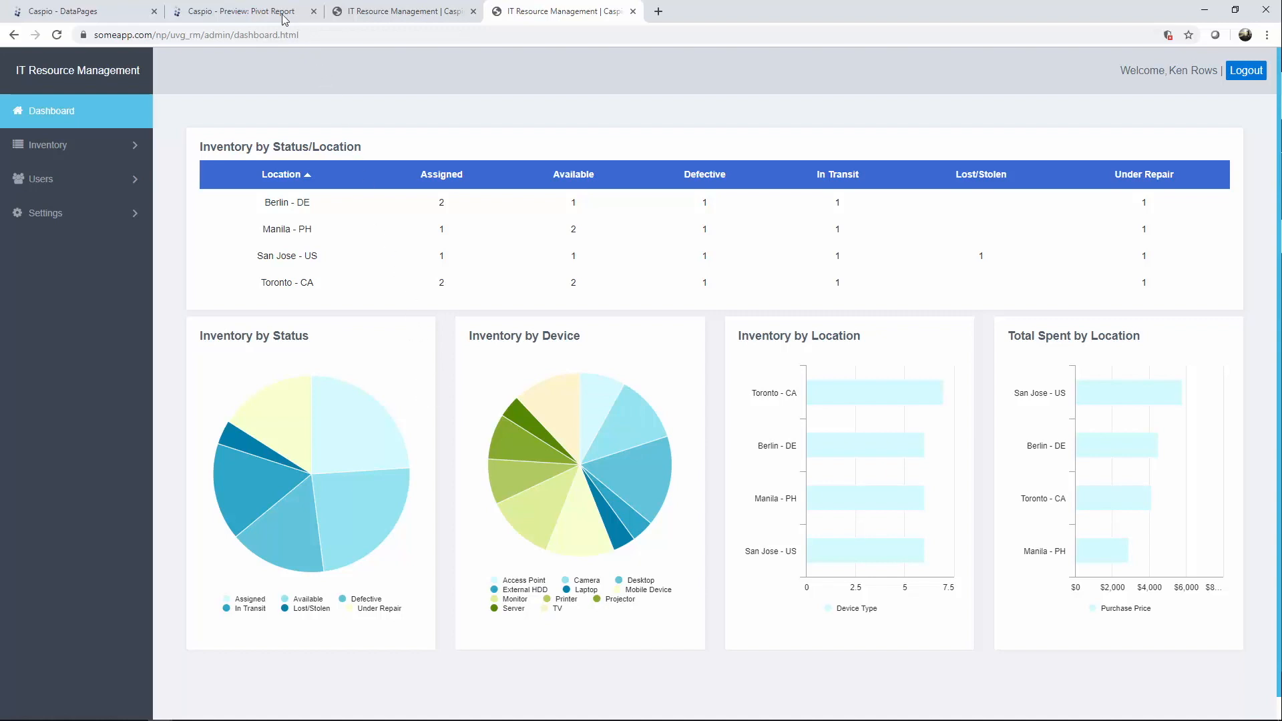
pyautogui.click(302, 19)
pyautogui.click(314, 12)
# Start a new DataPage from the DataPages list and show the chart types.
pyautogui.click(146, 15)
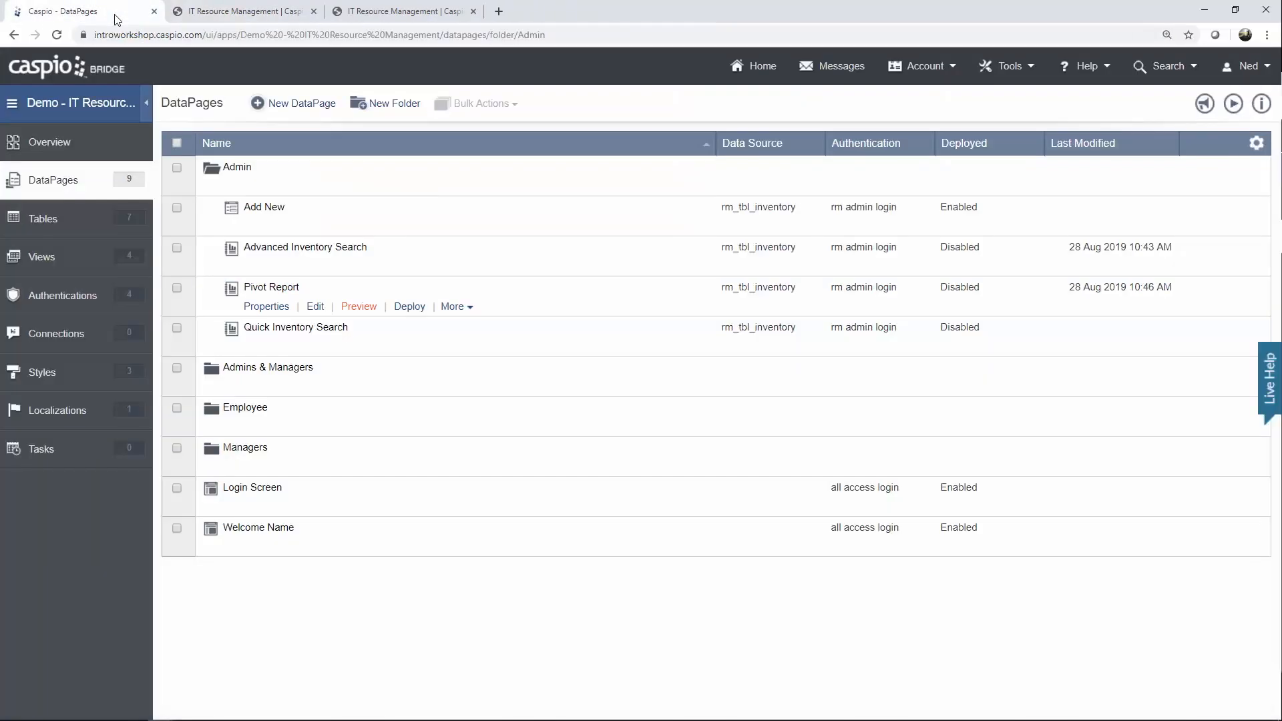
pyautogui.click(307, 108)
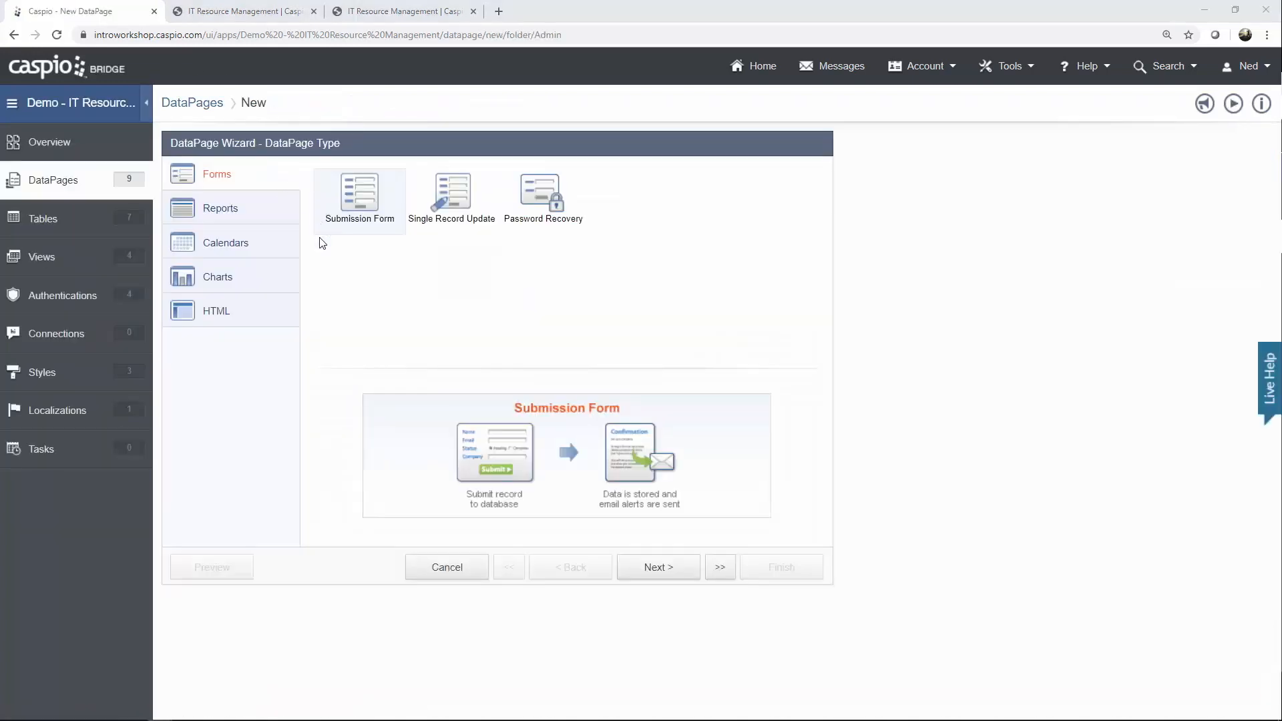
pyautogui.click(298, 277)
# Choose the pie chart DataPage type.
pyautogui.scroll(-4, 414, 270)
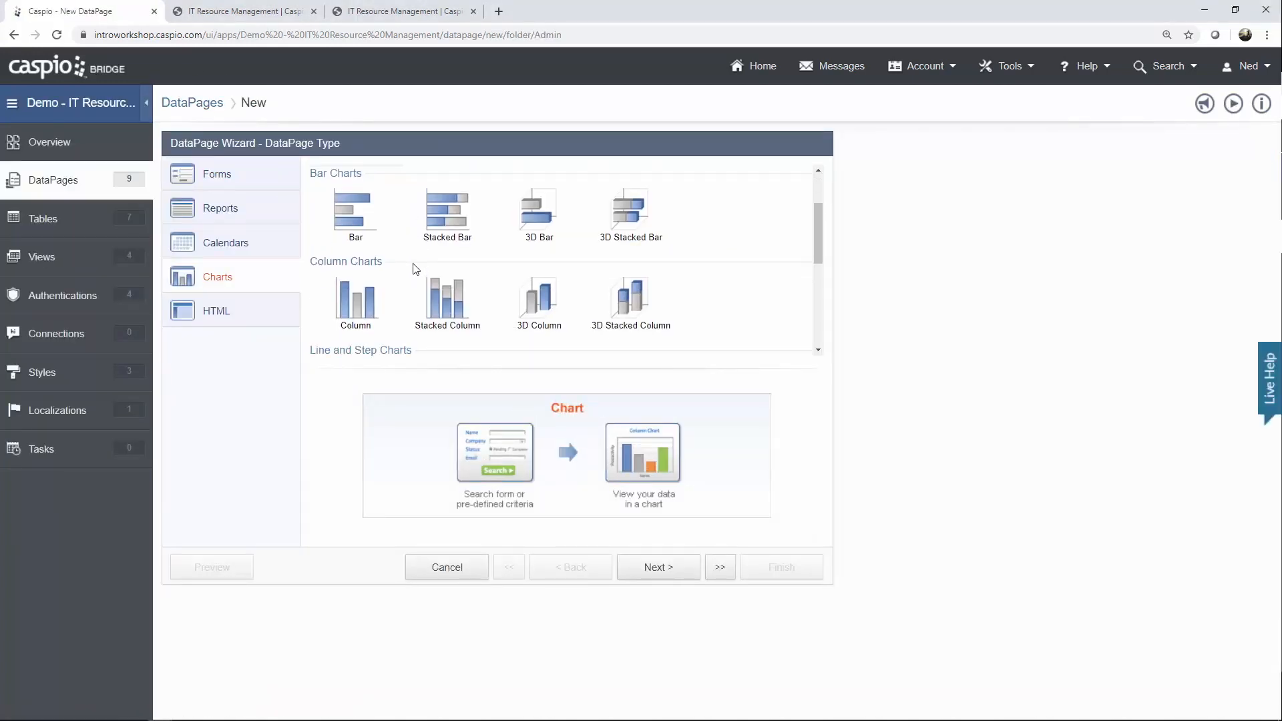
pyautogui.click(358, 295)
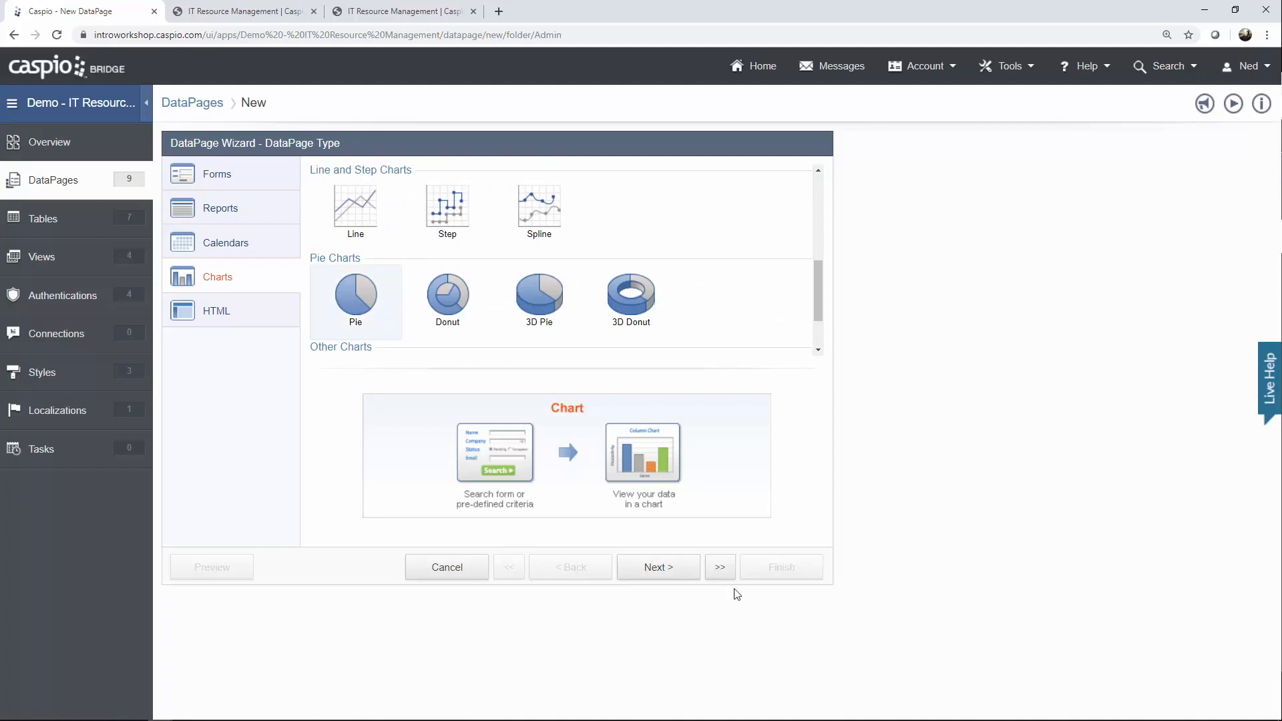
pyautogui.click(661, 569)
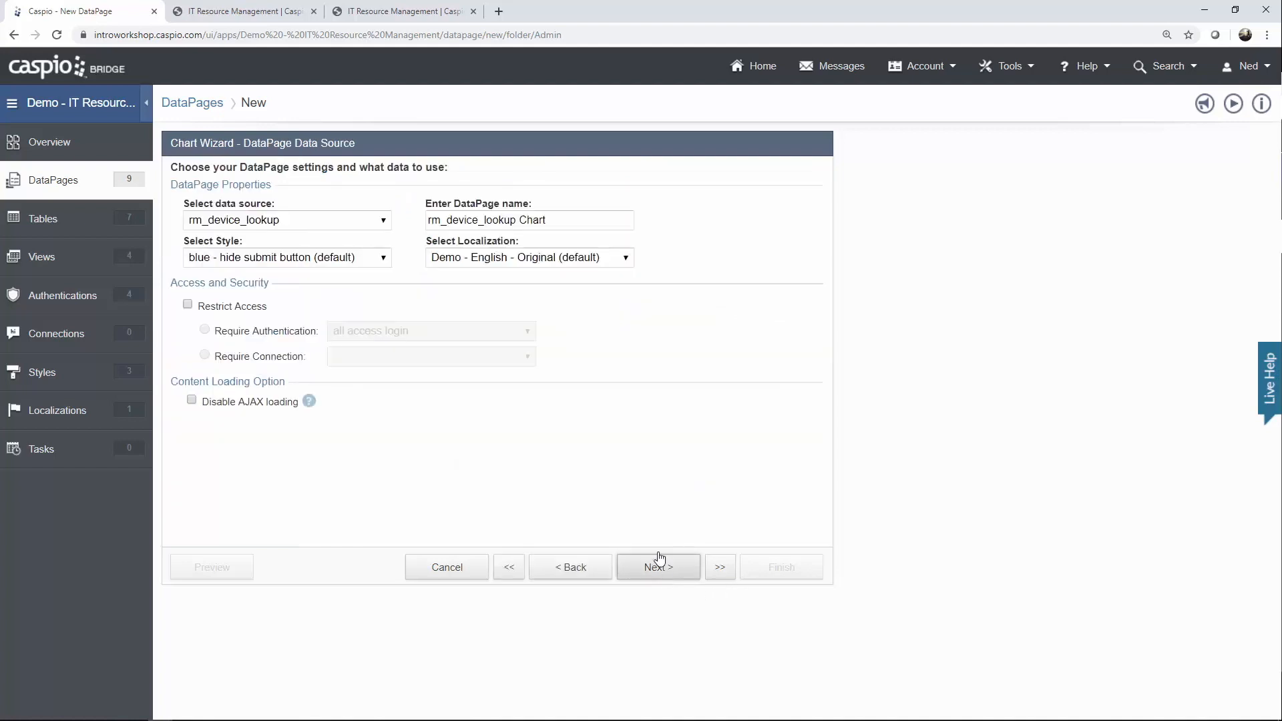
# Name the chart 'Inventory by Status' on rm_tbl_inventory, with Blue style and English localization.
pyautogui.click(343, 223)
pyautogui.click(276, 319)
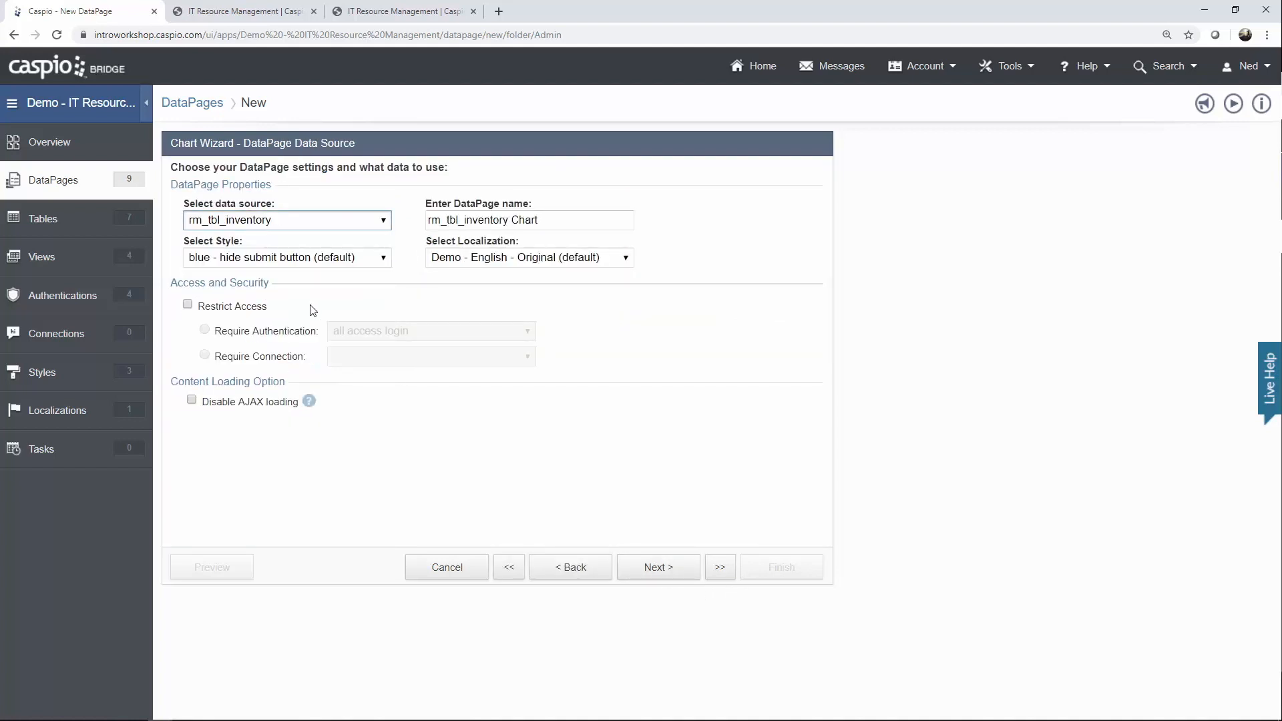
pyautogui.moveTo(553, 221); pyautogui.dragTo(360, 224)
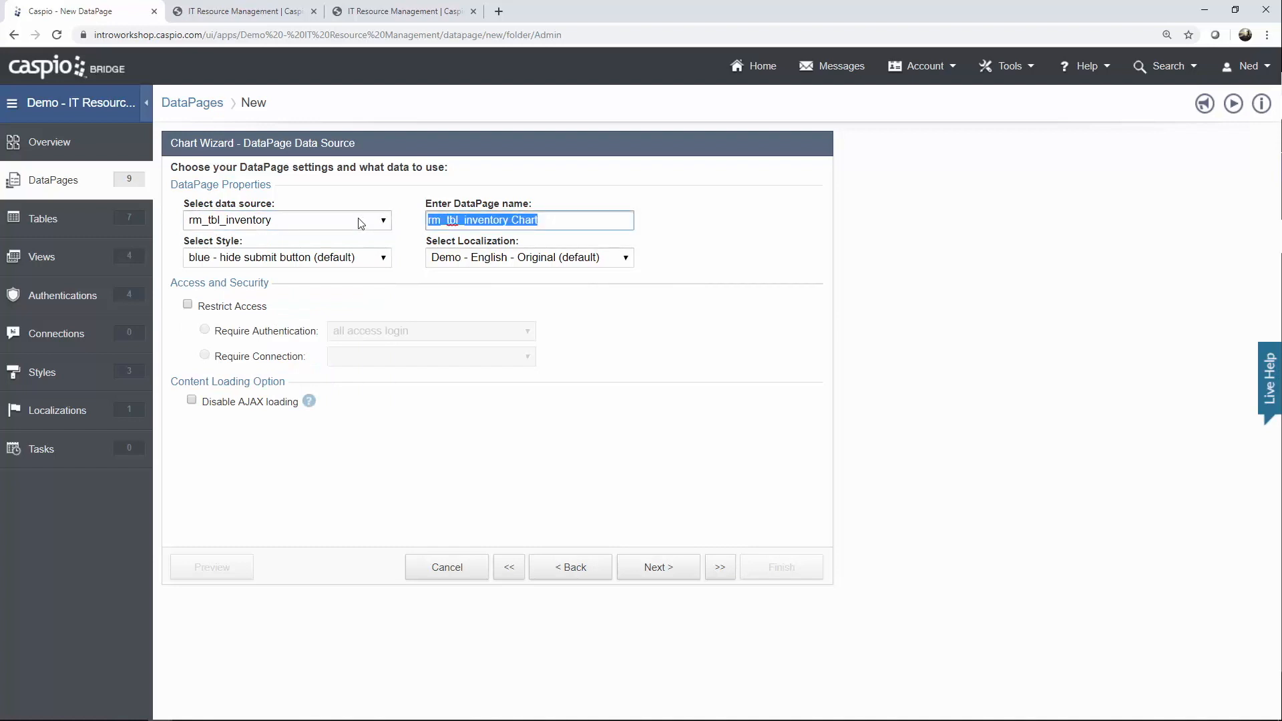
pyautogui.write('Inventory by ')
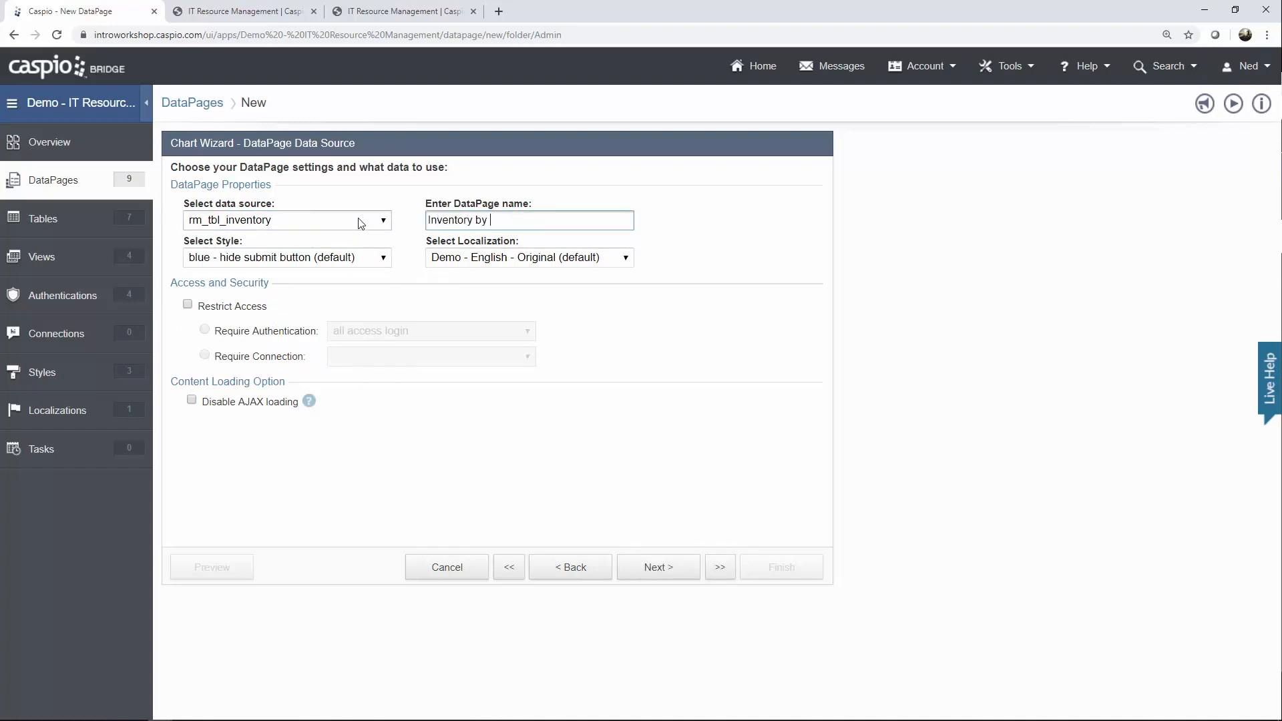
pyautogui.write('Status')
pyautogui.click(332, 260)
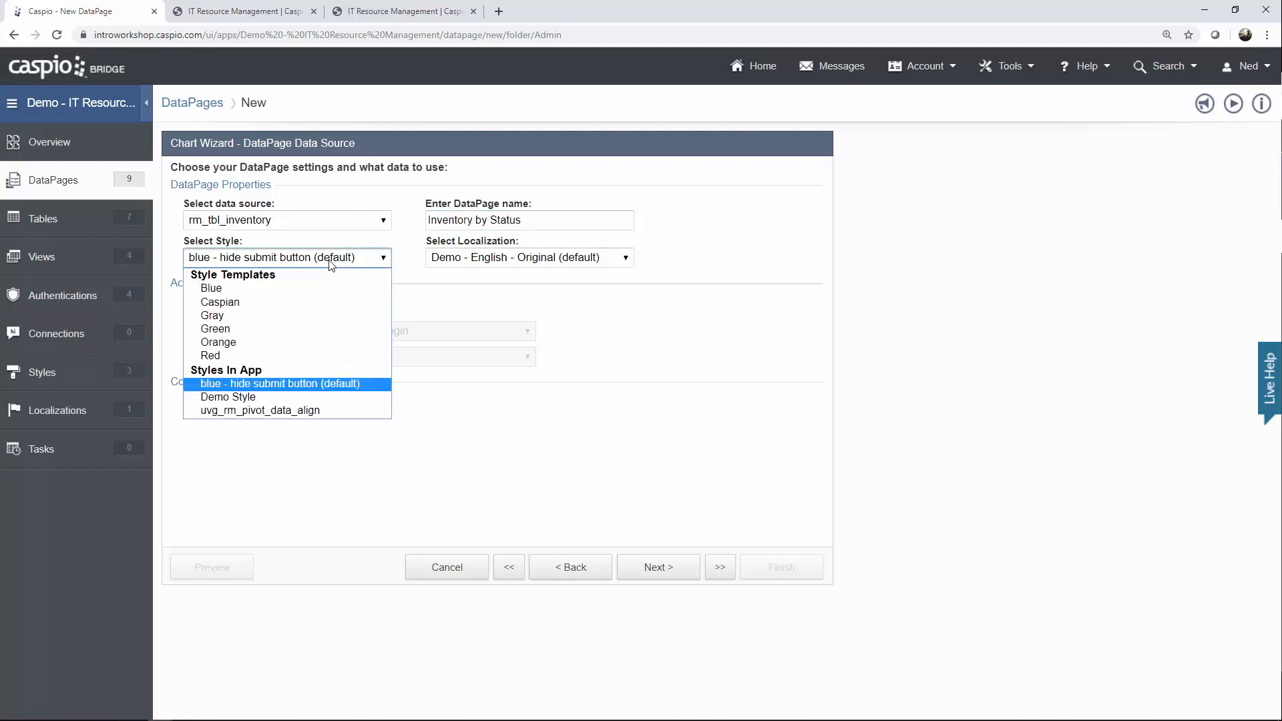
pyautogui.click(287, 290)
pyautogui.click(445, 267)
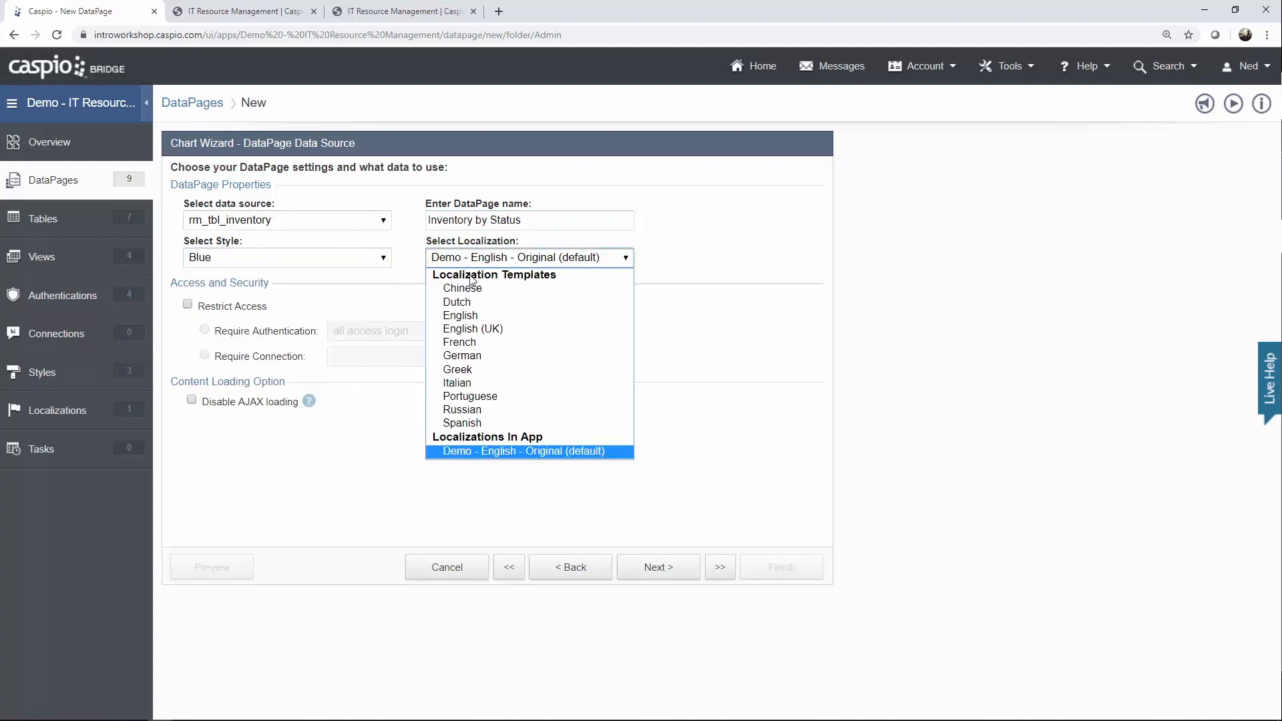
pyautogui.click(472, 317)
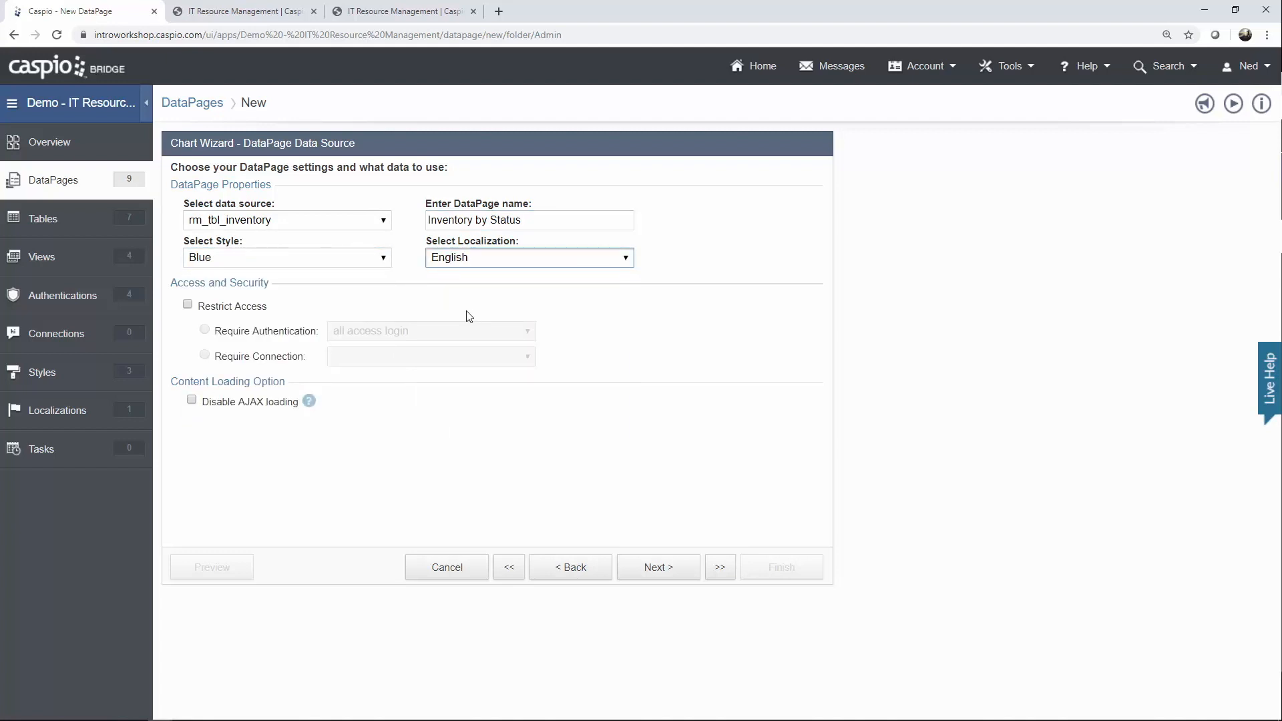
# Restrict access to rm admin login authenticated users.
pyautogui.click(238, 310)
pyautogui.click(354, 332)
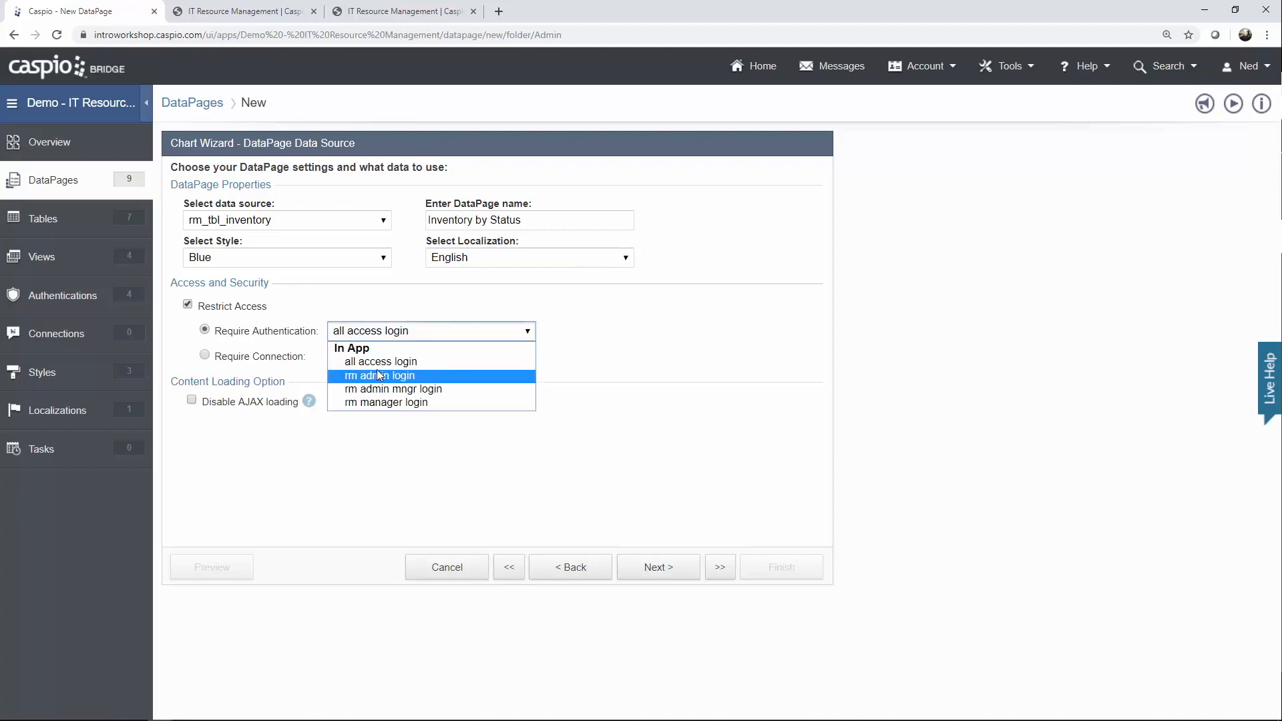
pyautogui.click(379, 376)
pyautogui.click(658, 565)
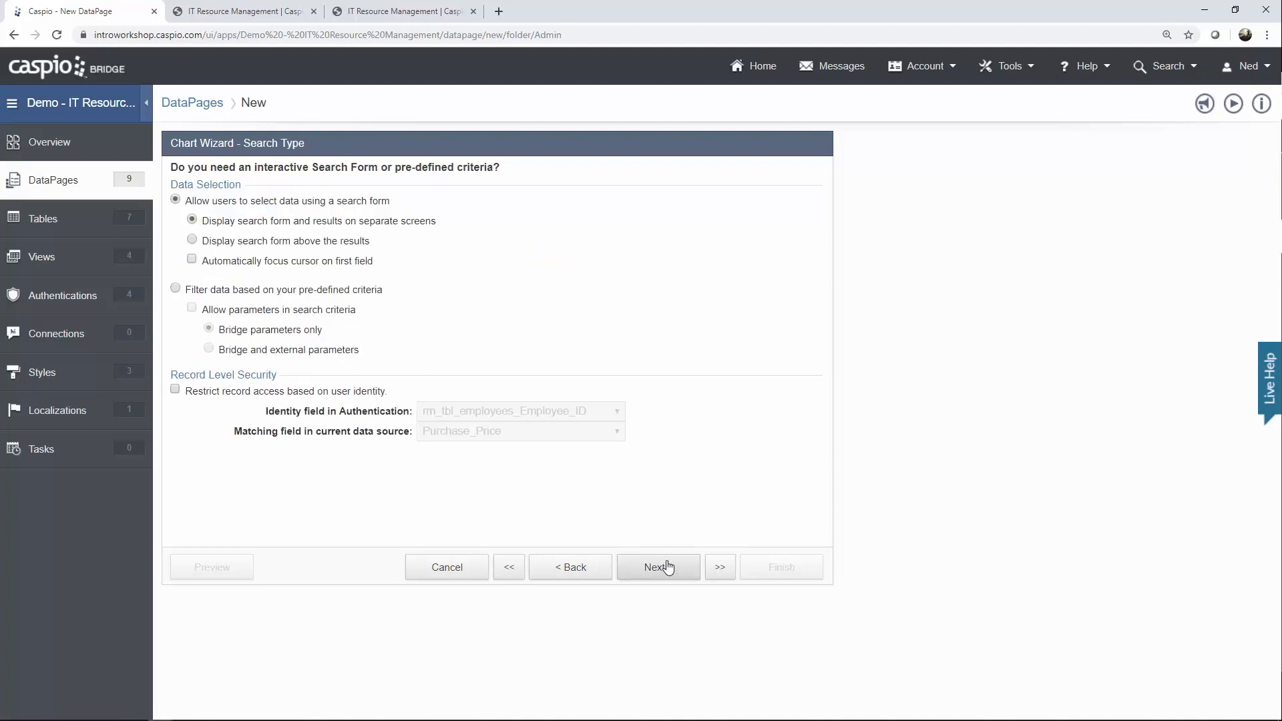
# Filter data by pre-defined criteria and skip ahead to the chart options.
pyautogui.click(354, 291)
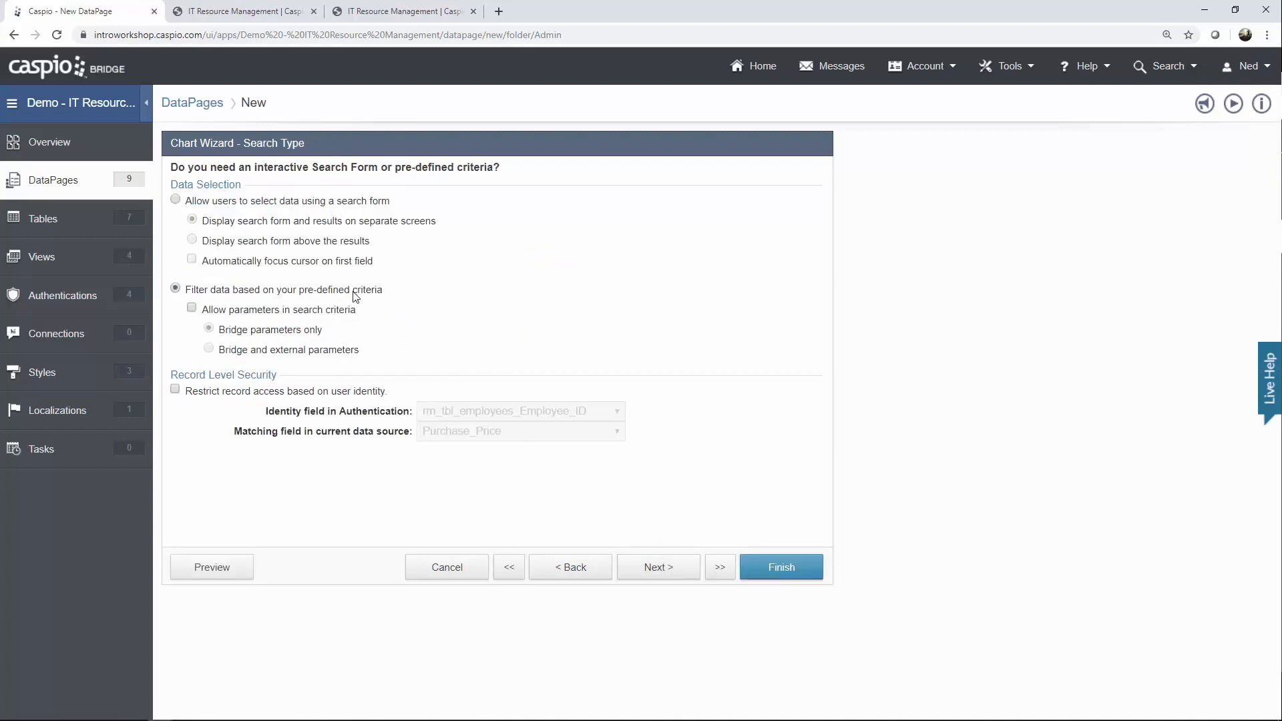
pyautogui.click(686, 566)
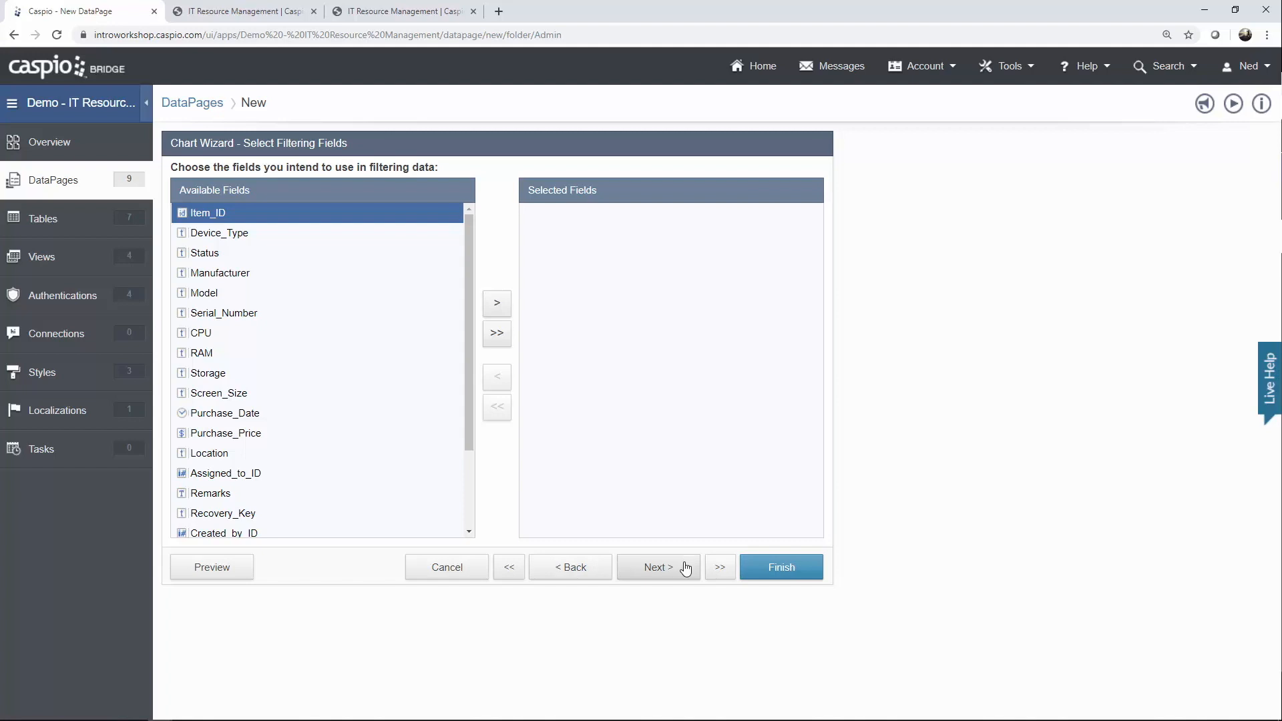
pyautogui.click(681, 575)
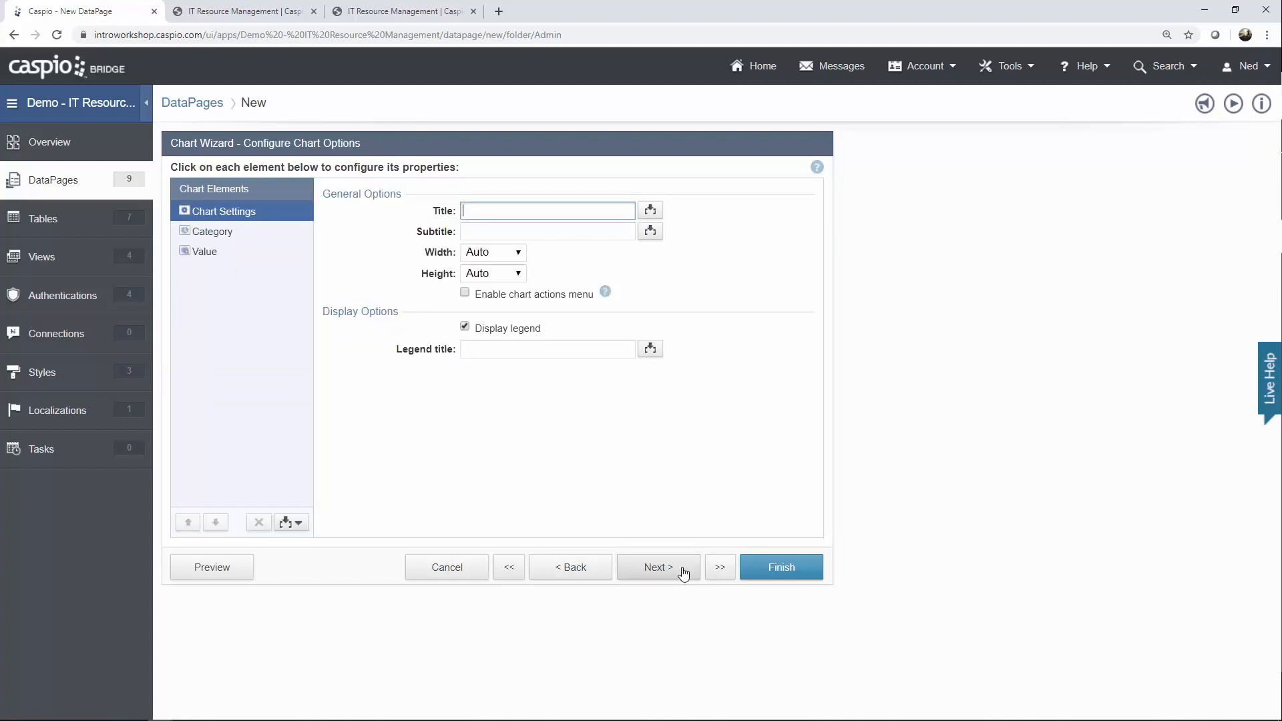
# Set Category to Status and Value to a Device_Type count without percentages, then preview the chart.
pyautogui.click(240, 235)
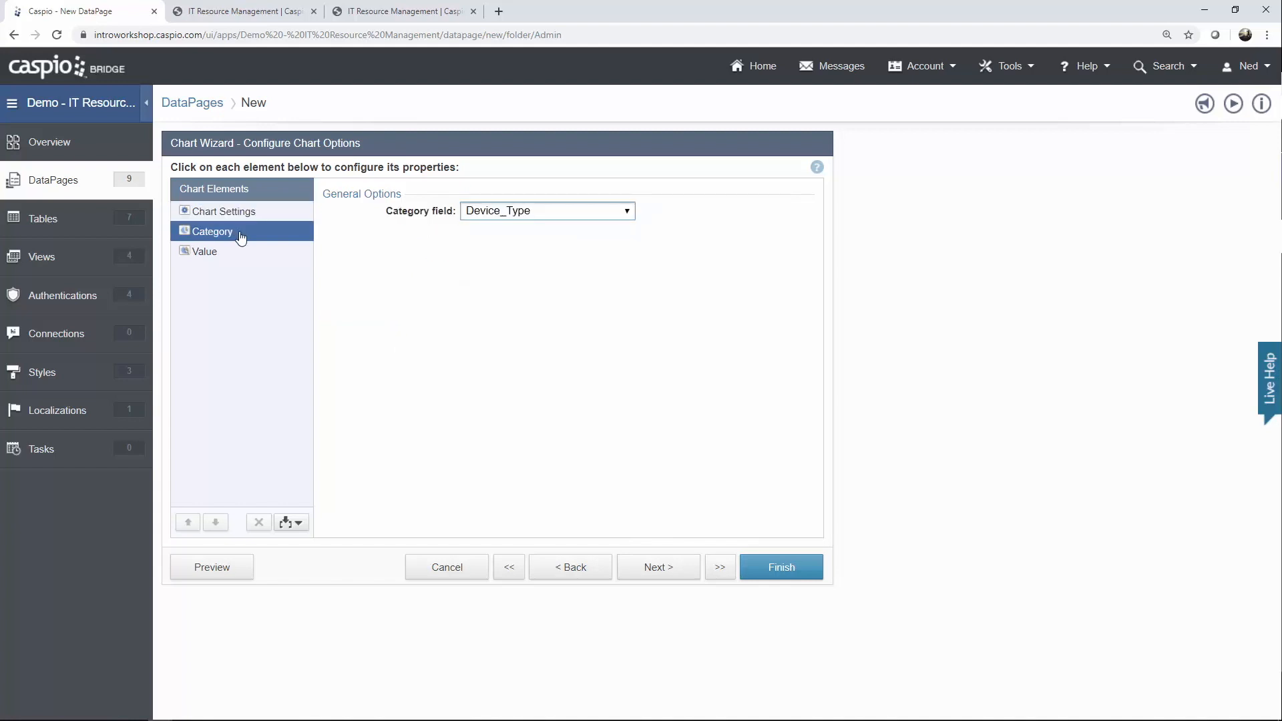
pyautogui.click(504, 213)
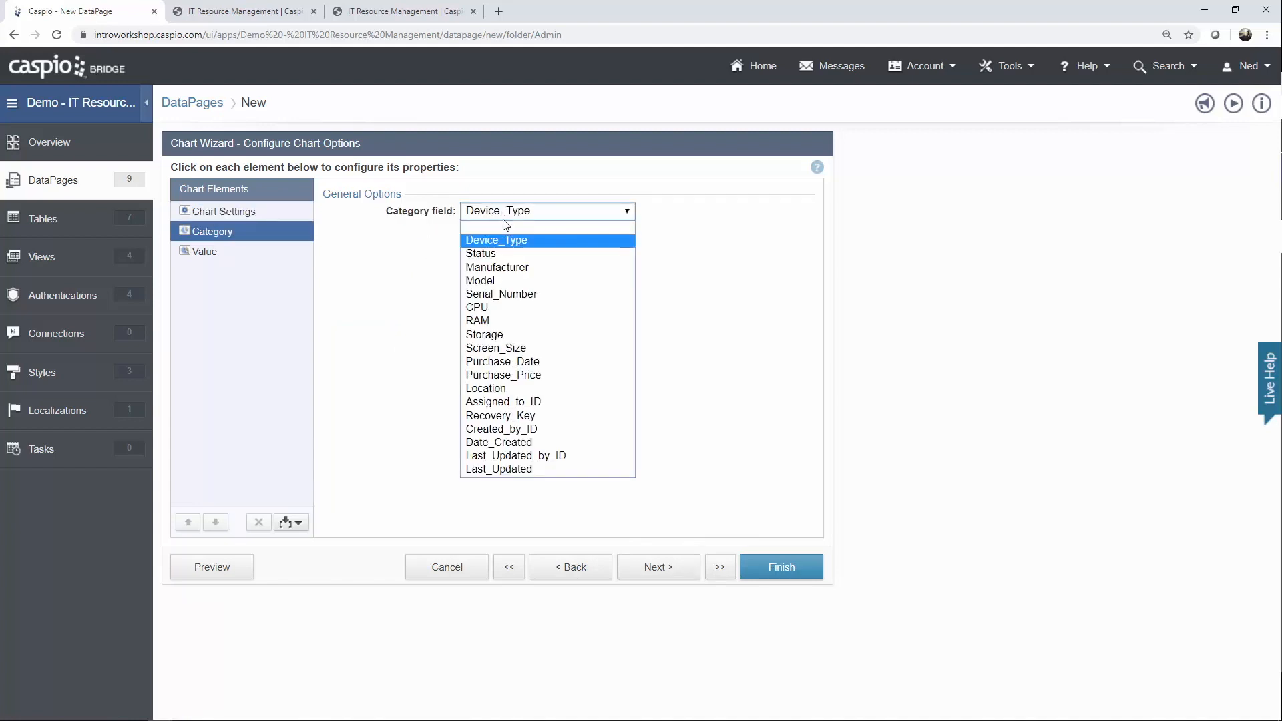
pyautogui.click(502, 253)
pyautogui.click(229, 252)
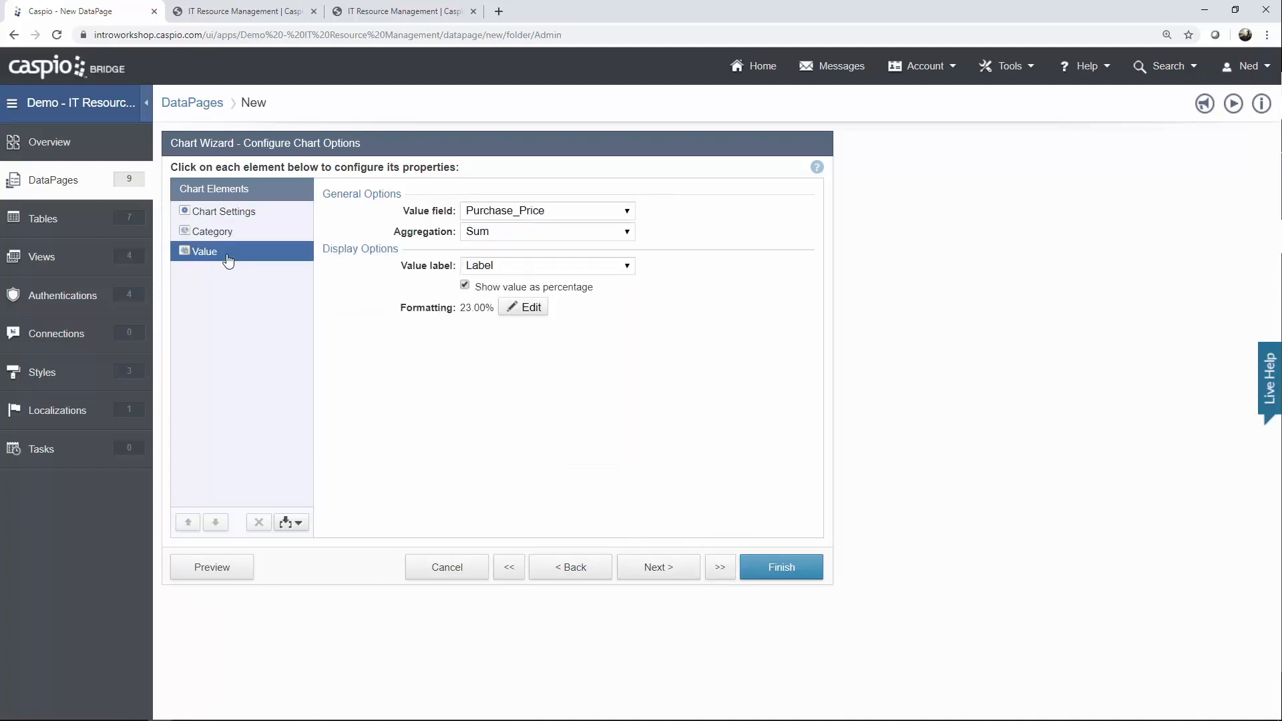
pyautogui.click(492, 213)
pyautogui.click(494, 227)
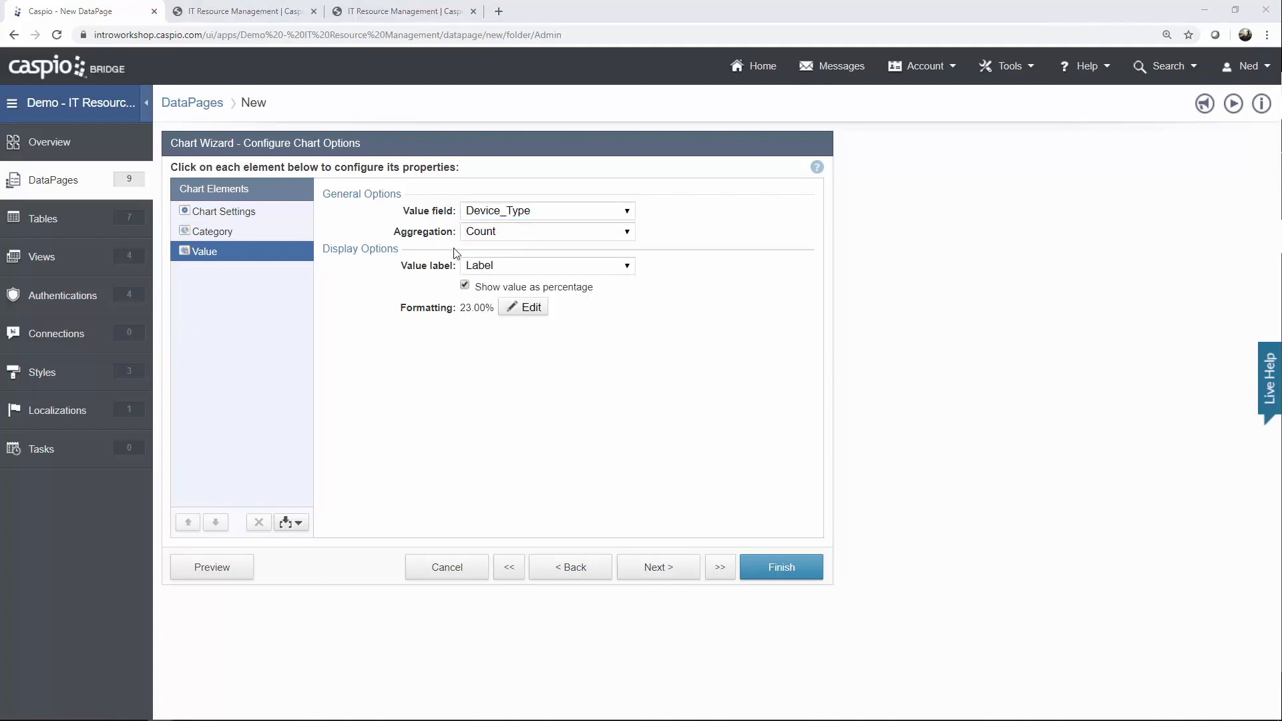
pyautogui.click(465, 287)
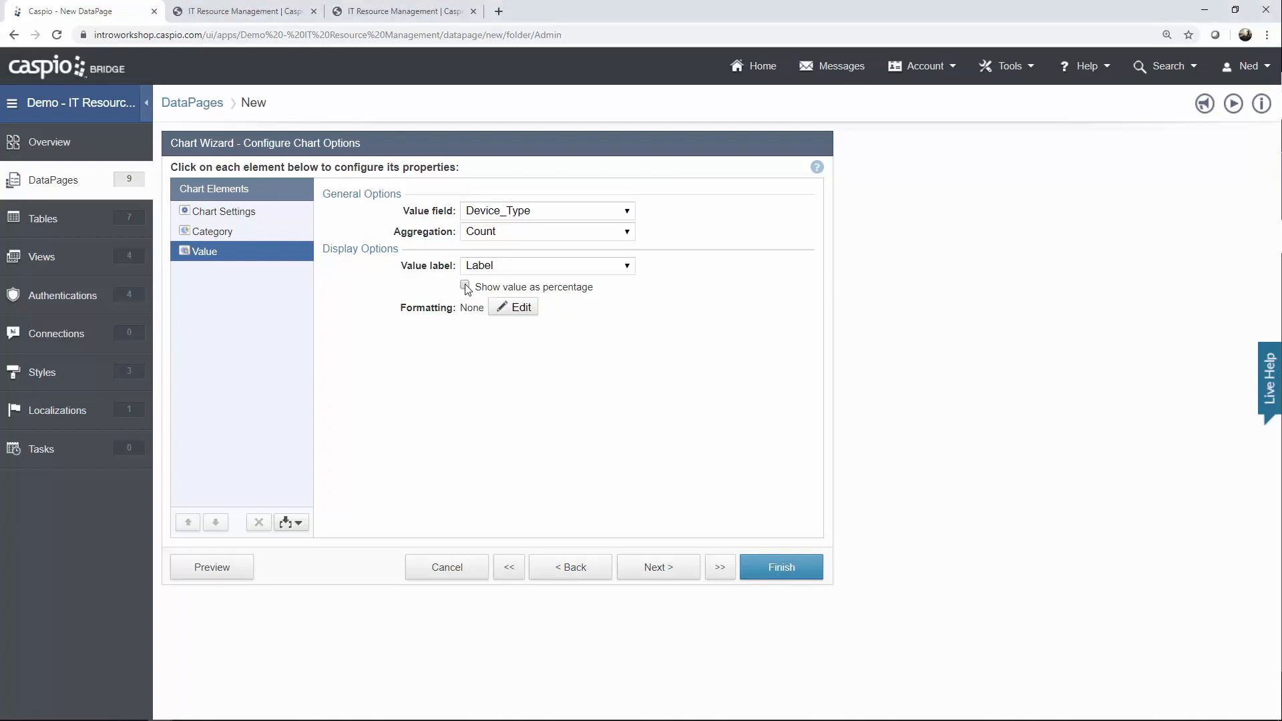
pyautogui.click(227, 568)
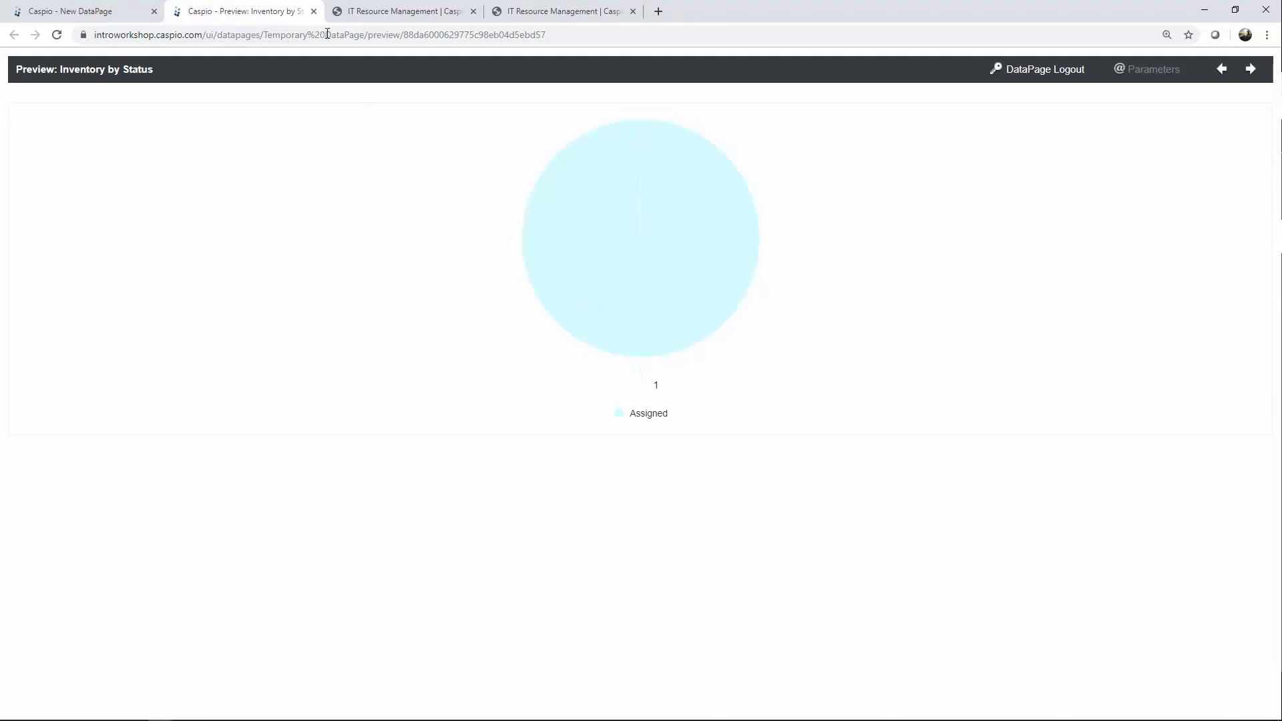
# Close the preview and finish Inventory by Status, checking the dashboard before returning to DataPages.
pyautogui.click(313, 11)
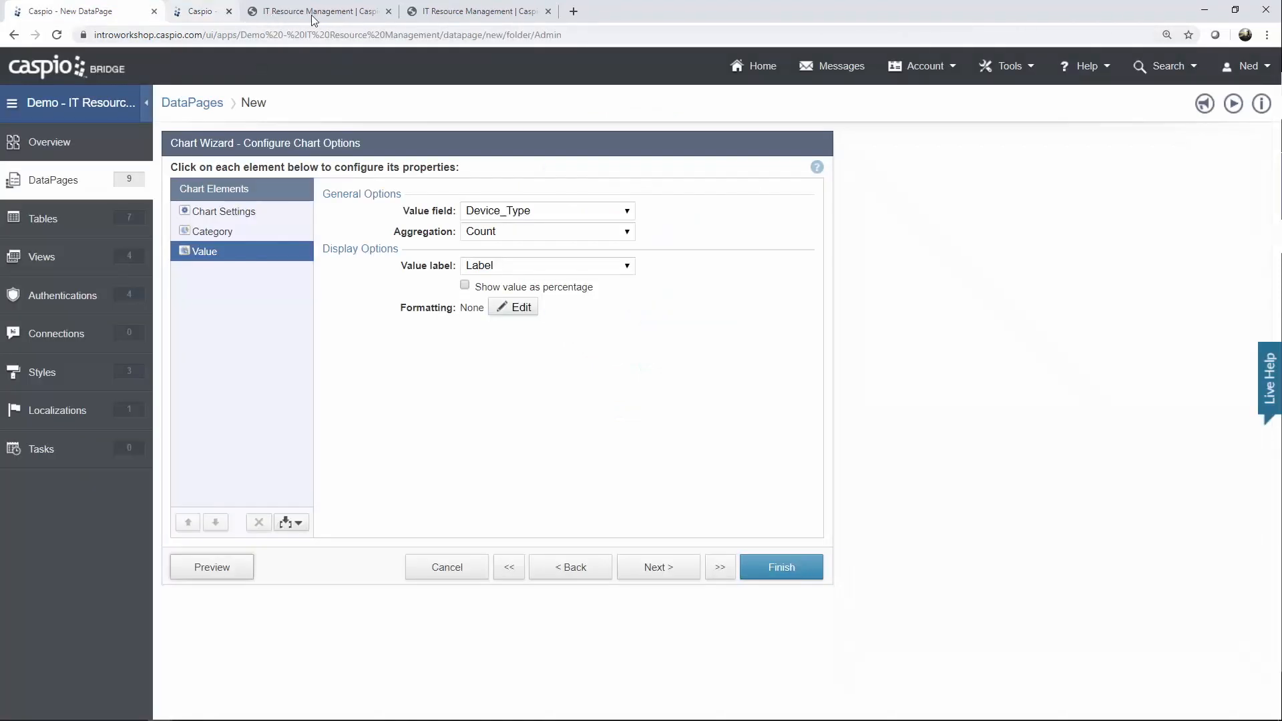
pyautogui.click(784, 570)
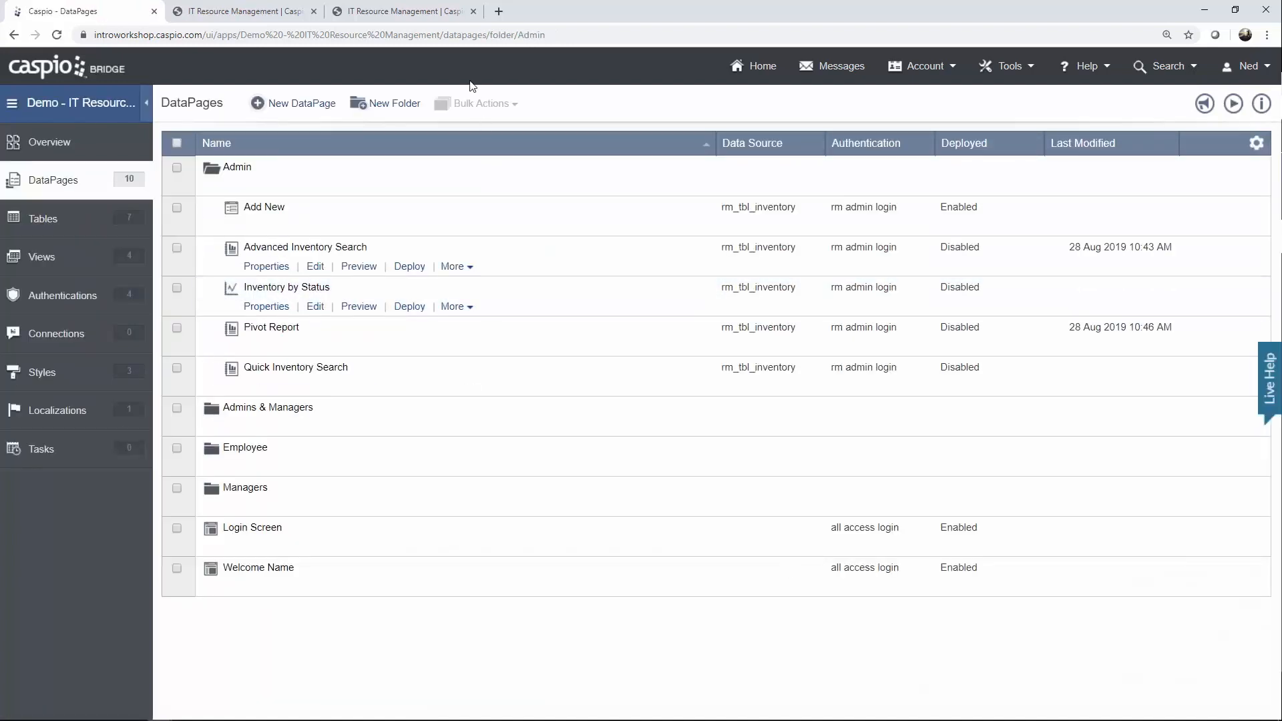
pyautogui.click(428, 20)
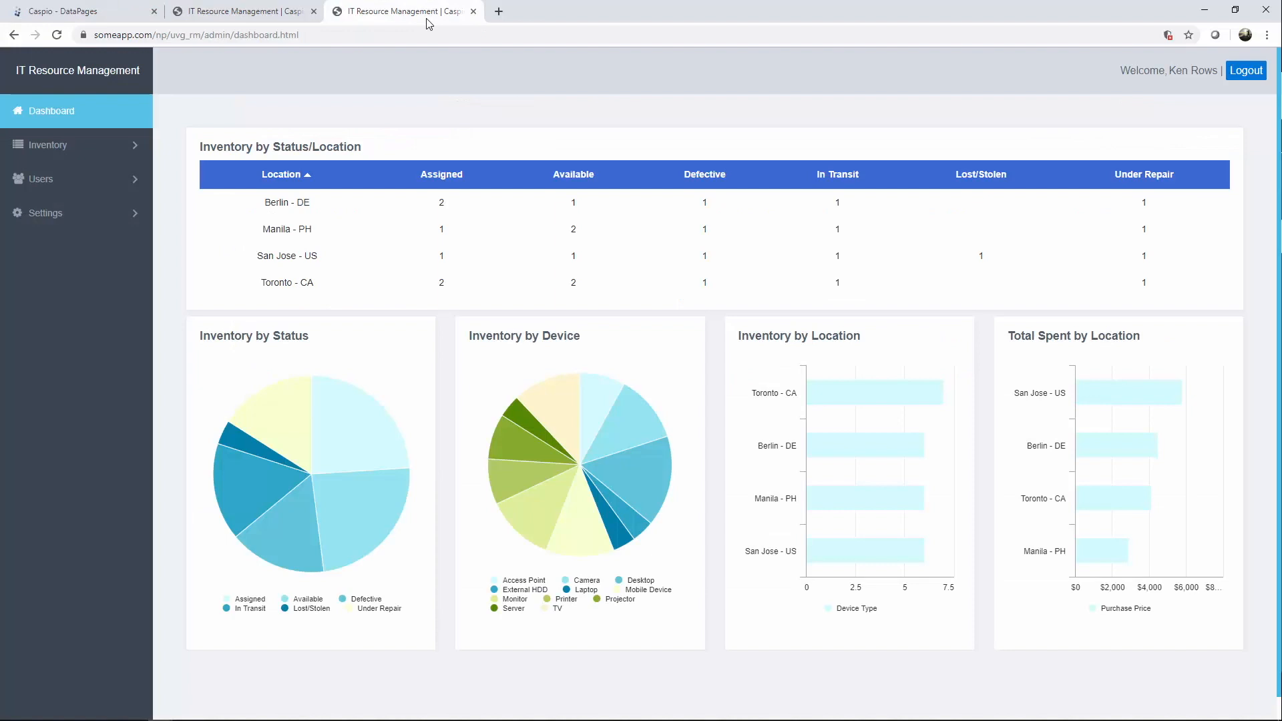
pyautogui.click(127, 14)
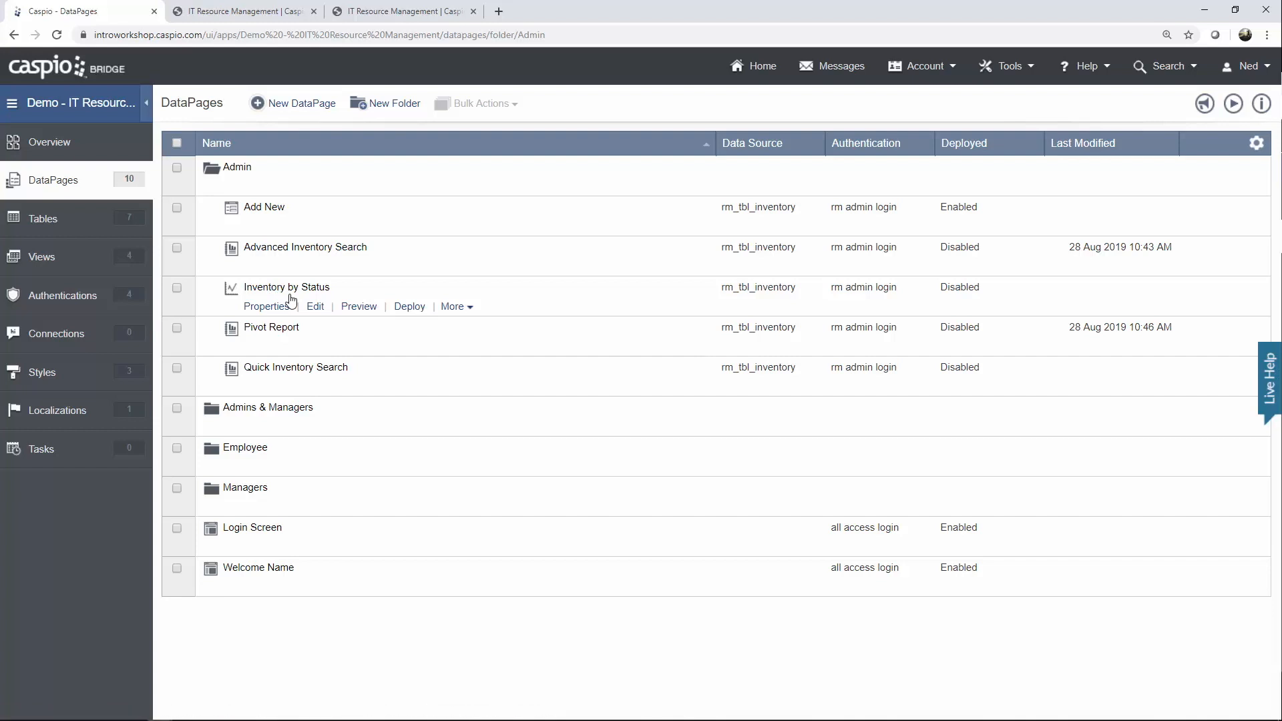
# Duplicate Inventory by Status and rename the copy 'Inventory by Device Type'.
pyautogui.click(453, 306)
pyautogui.click(461, 328)
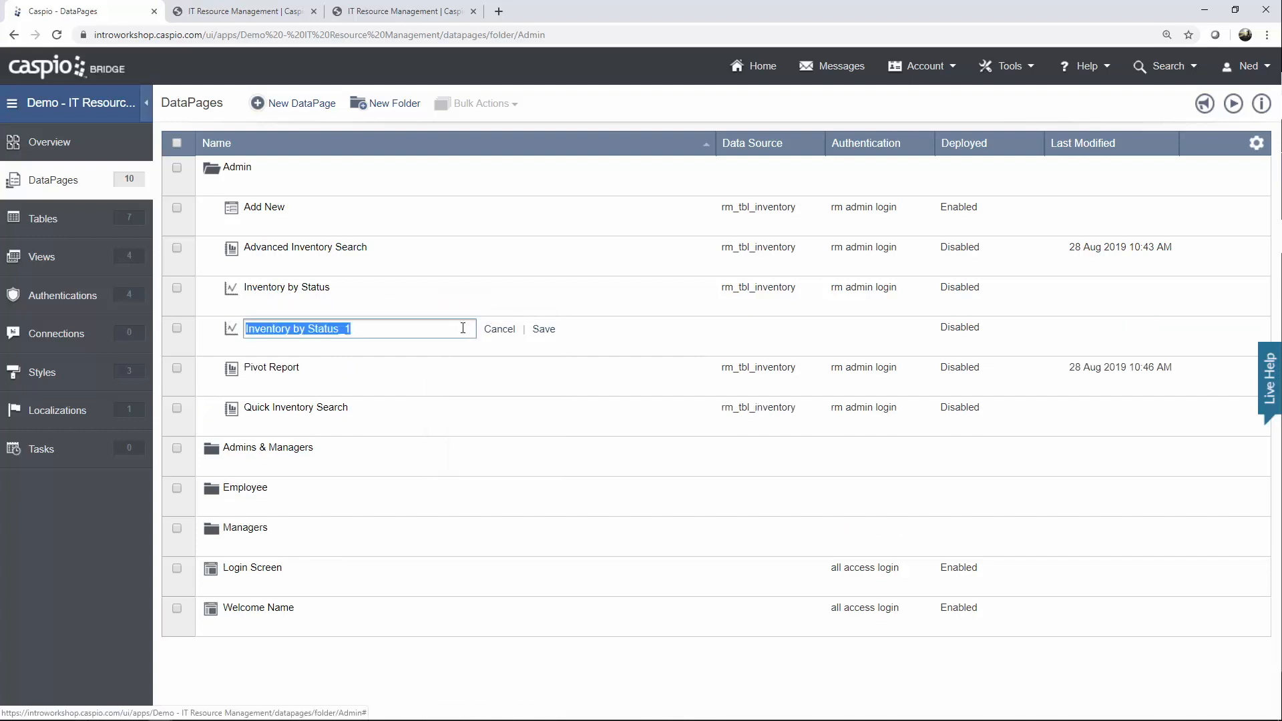
pyautogui.click(344, 328)
pyautogui.moveTo(307, 329); pyautogui.dragTo(482, 333)
pyautogui.write('Device')
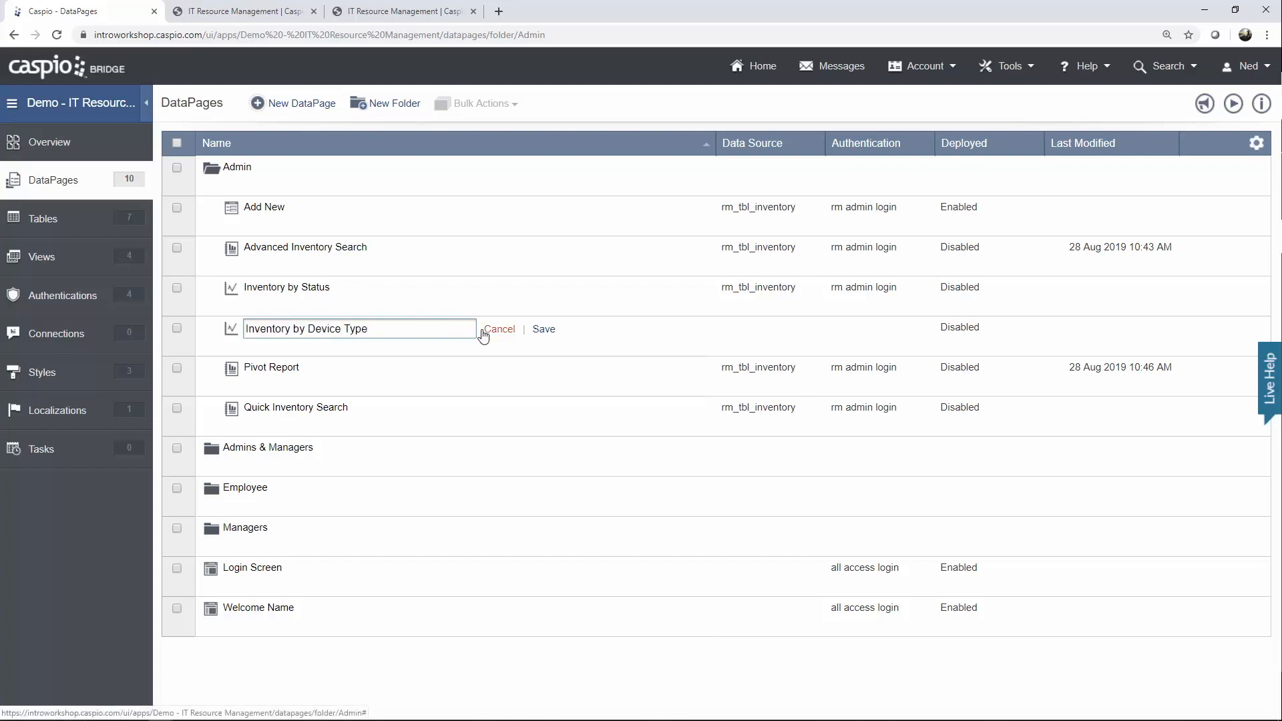
pyautogui.click(542, 331)
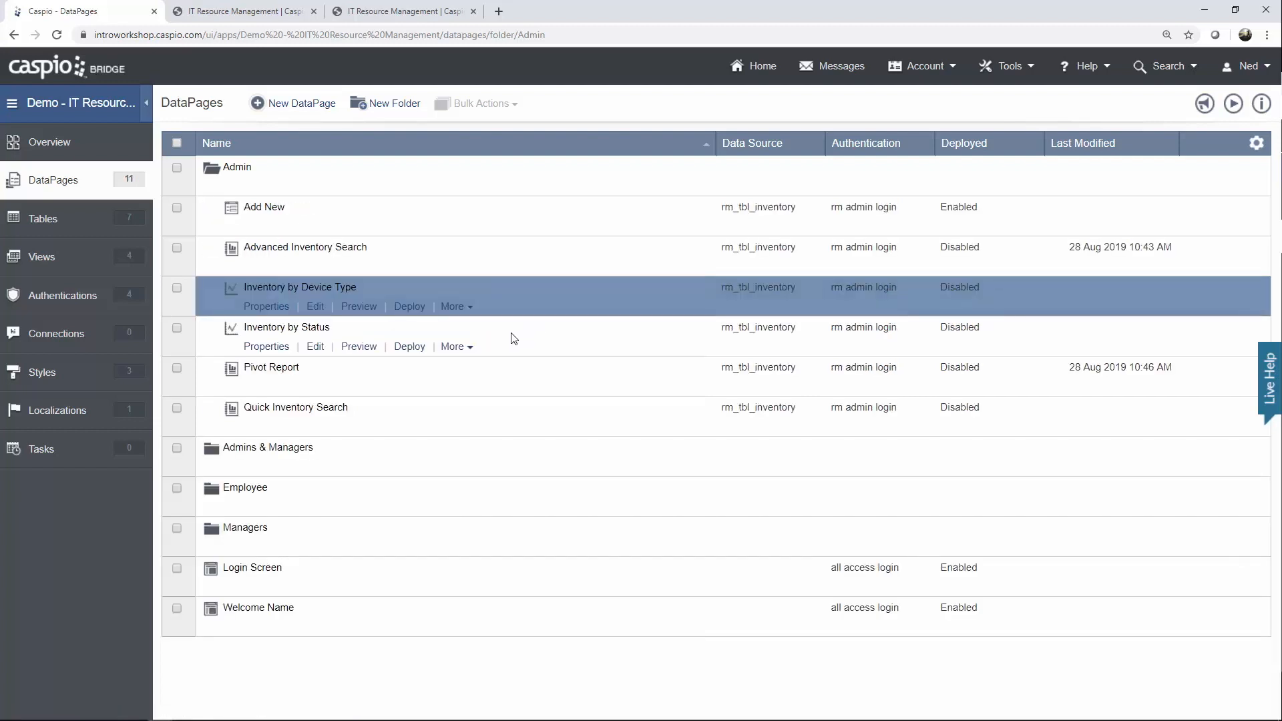
# Set the copy's chart Category to Device_Type and preview the result.
pyautogui.click(315, 308)
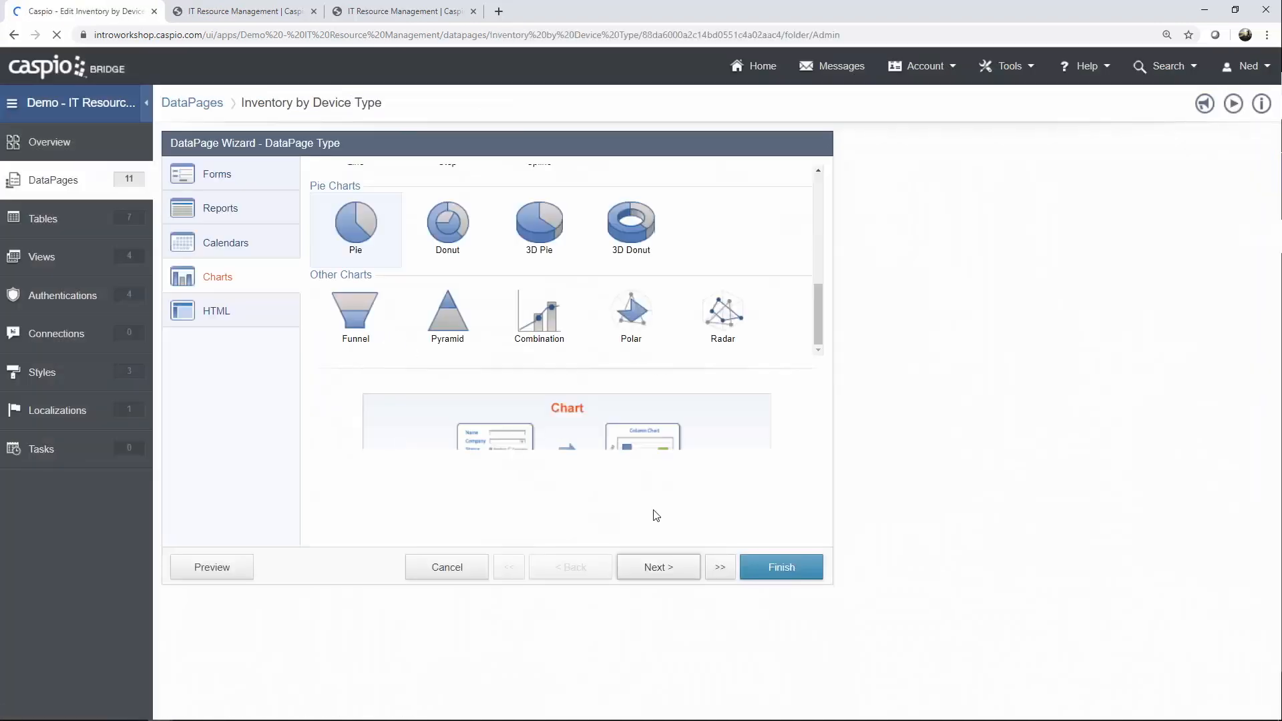
pyautogui.click(672, 569)
pyautogui.click(672, 569)
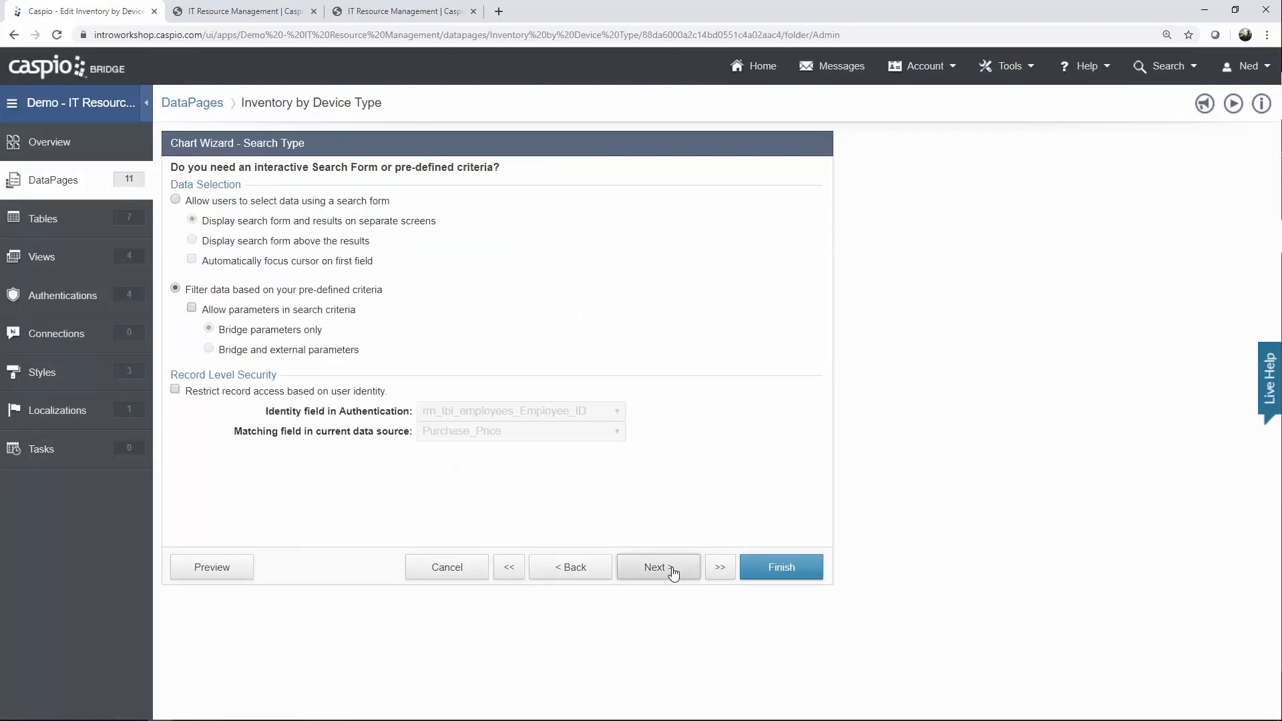
pyautogui.click(671, 569)
pyautogui.click(672, 569)
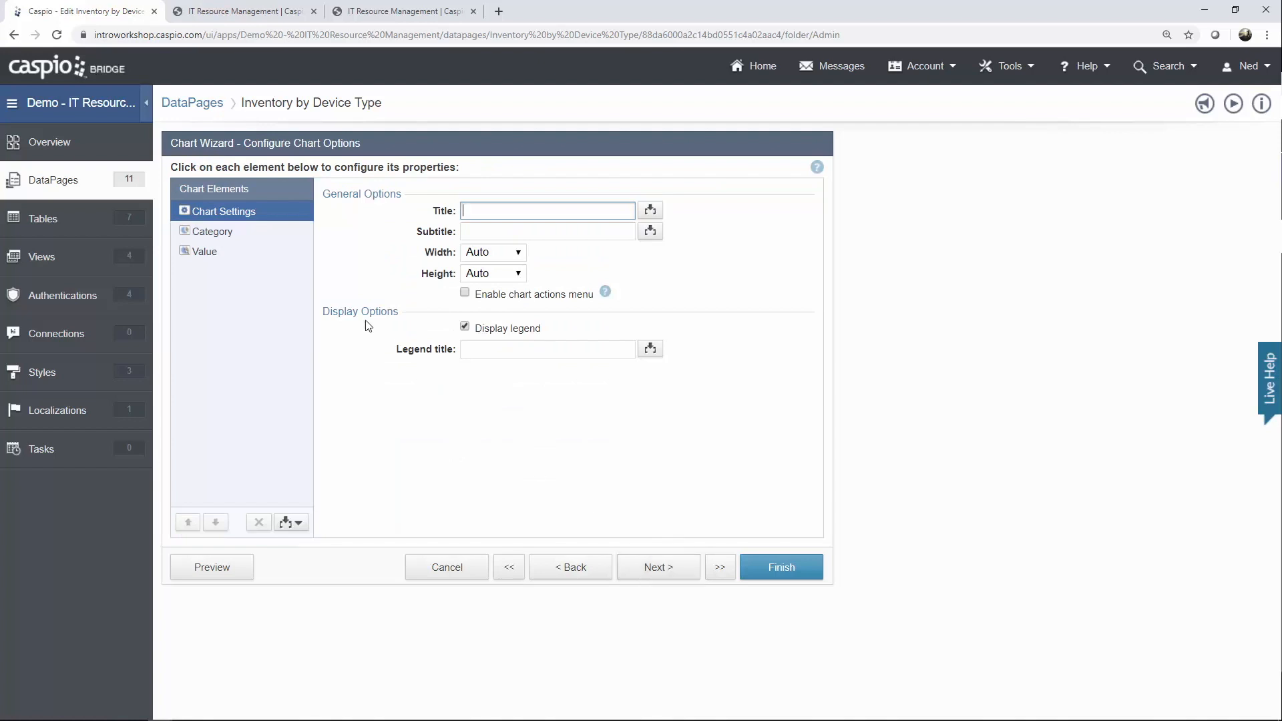
pyautogui.click(233, 241)
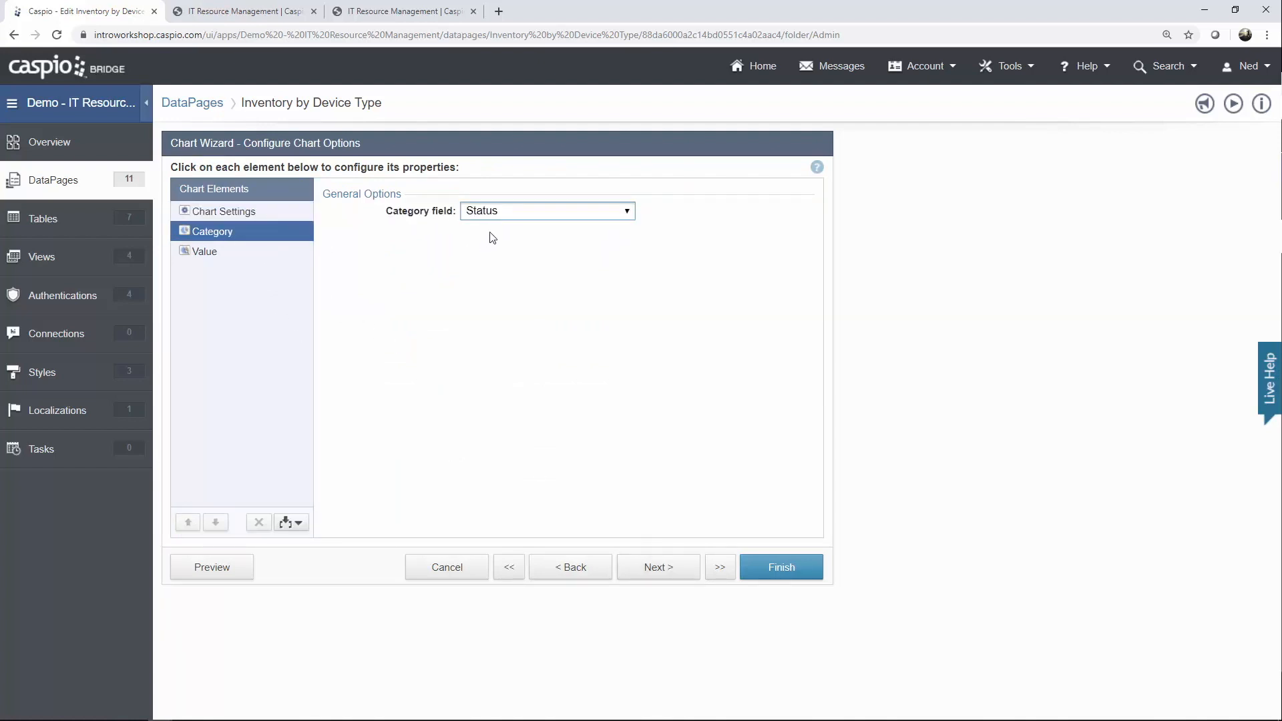
pyautogui.click(501, 213)
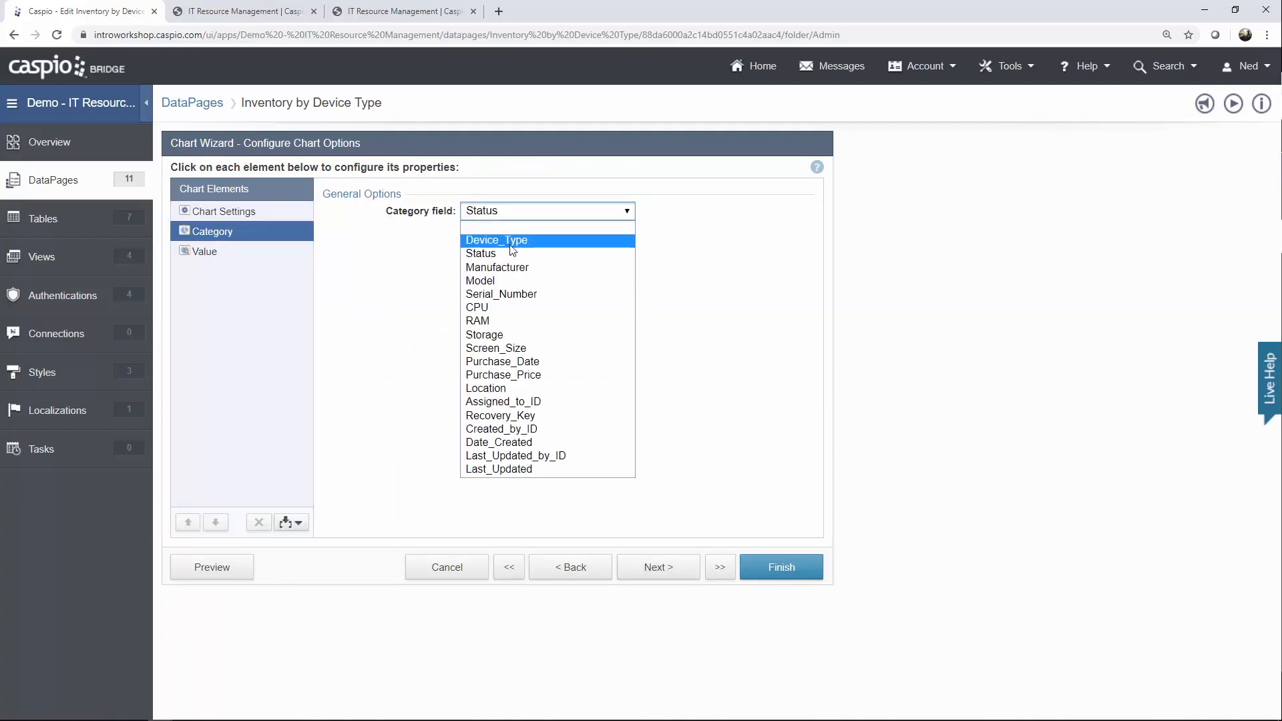
pyautogui.click(510, 241)
pyautogui.click(212, 254)
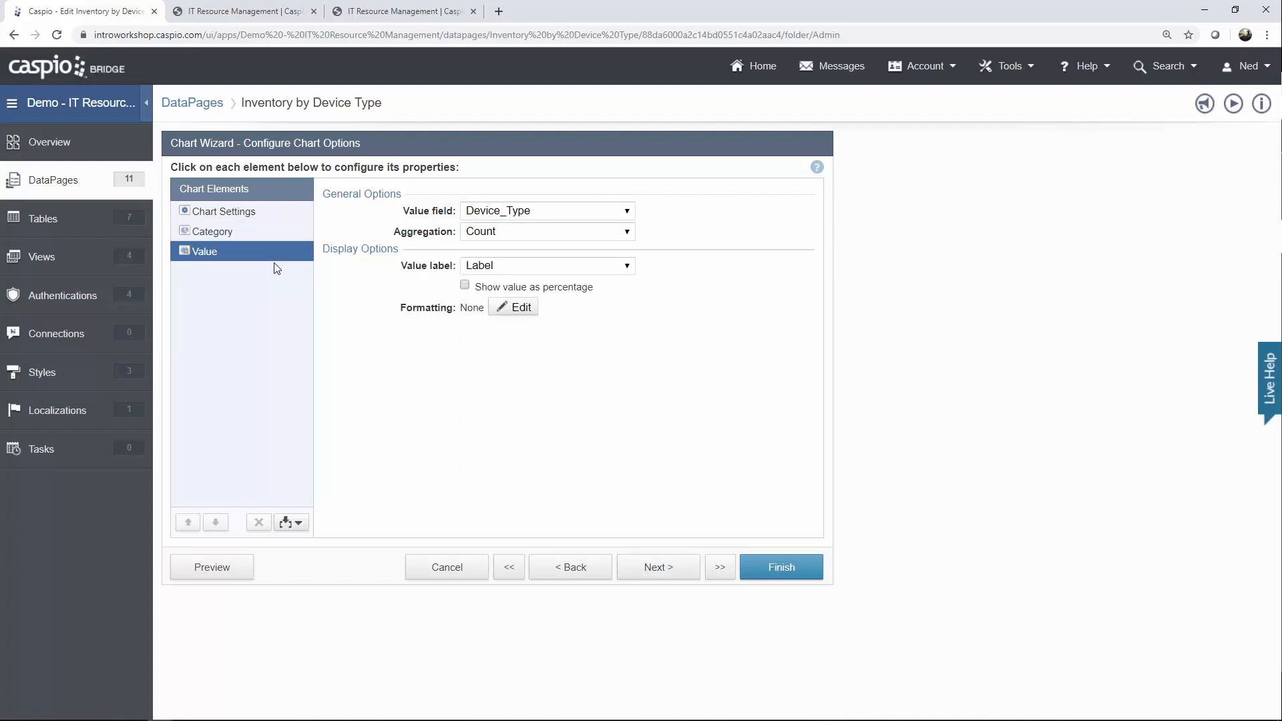
pyautogui.click(239, 576)
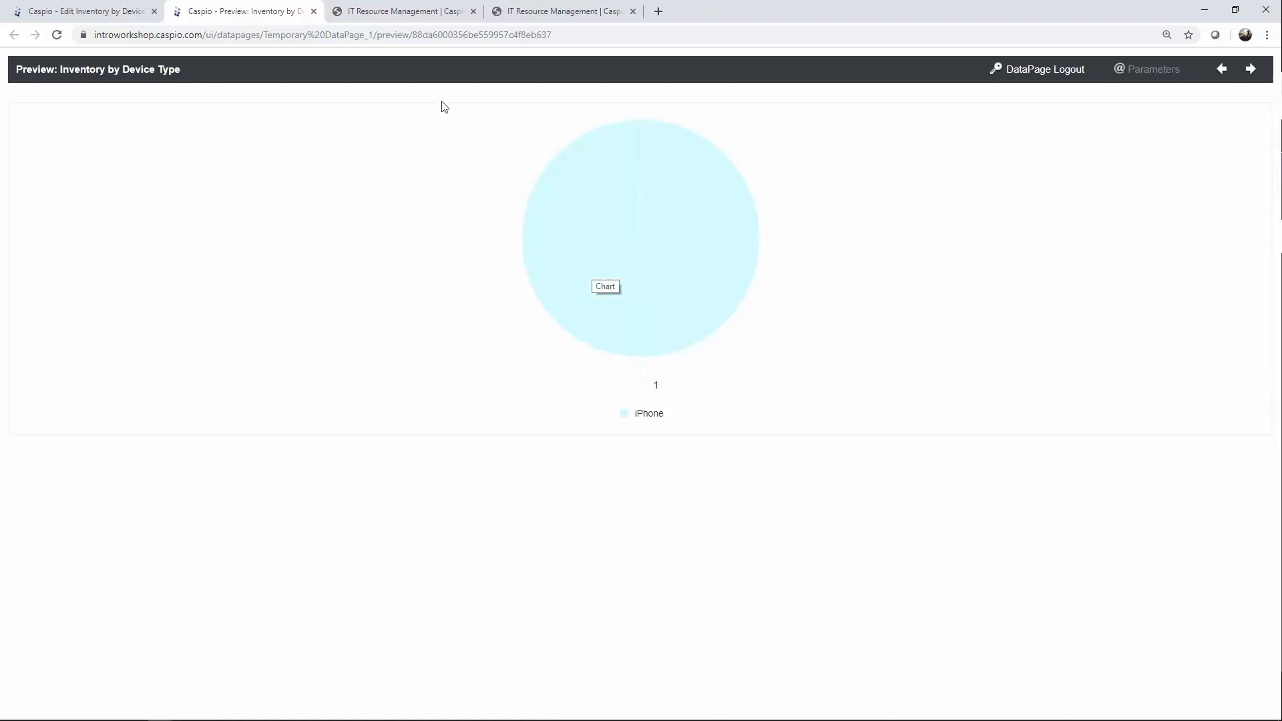
pyautogui.click(313, 12)
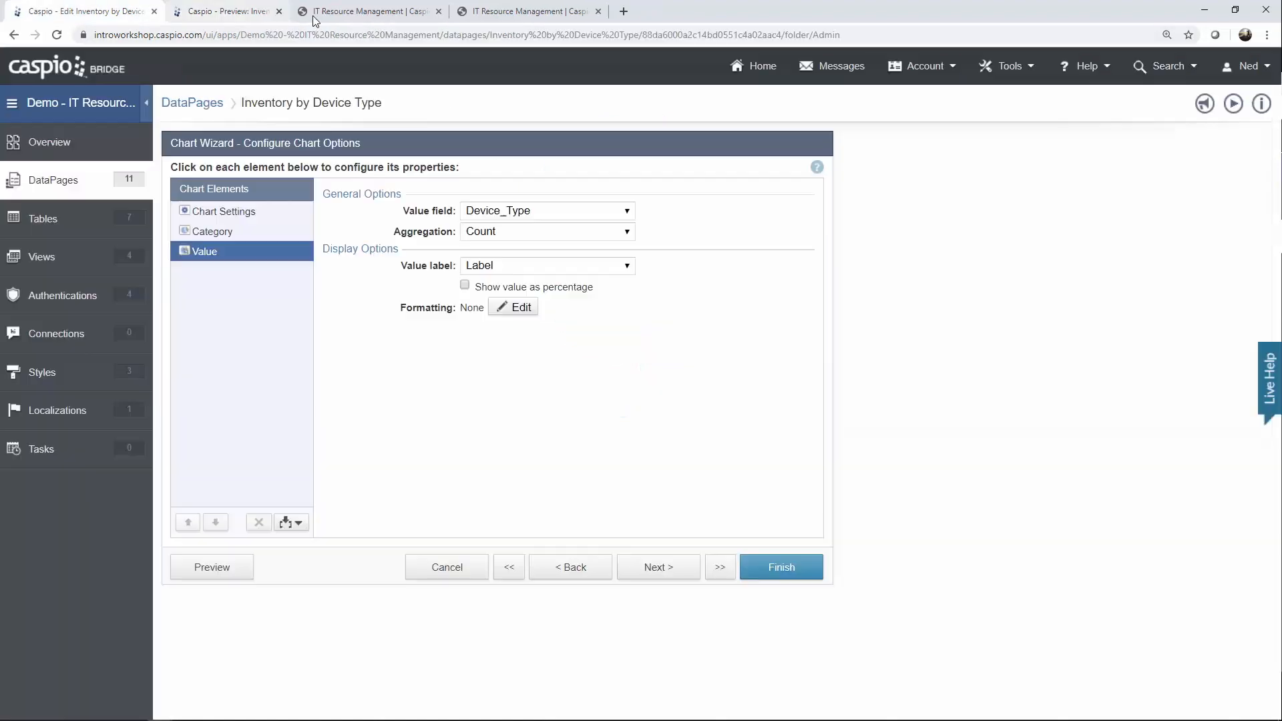
# Finish Inventory by Device Type, compare with the dashboard, and return to the DataPages list.
pyautogui.click(791, 573)
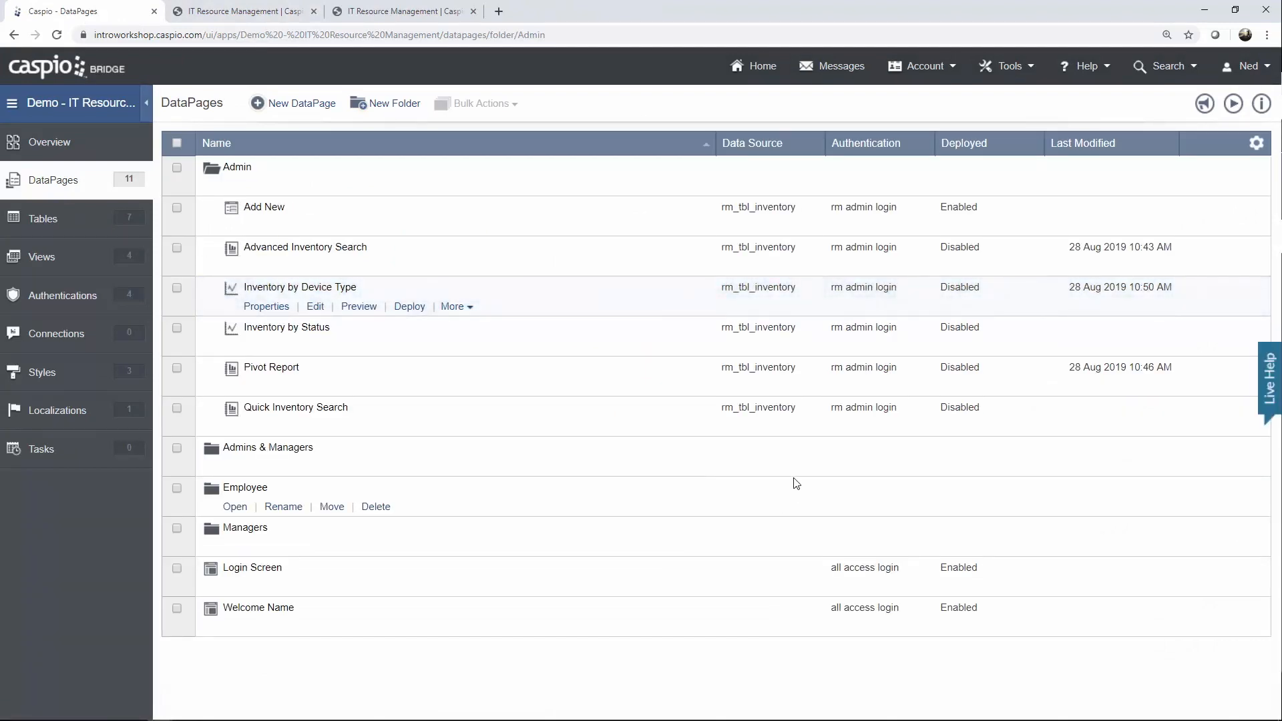
pyautogui.click(411, 12)
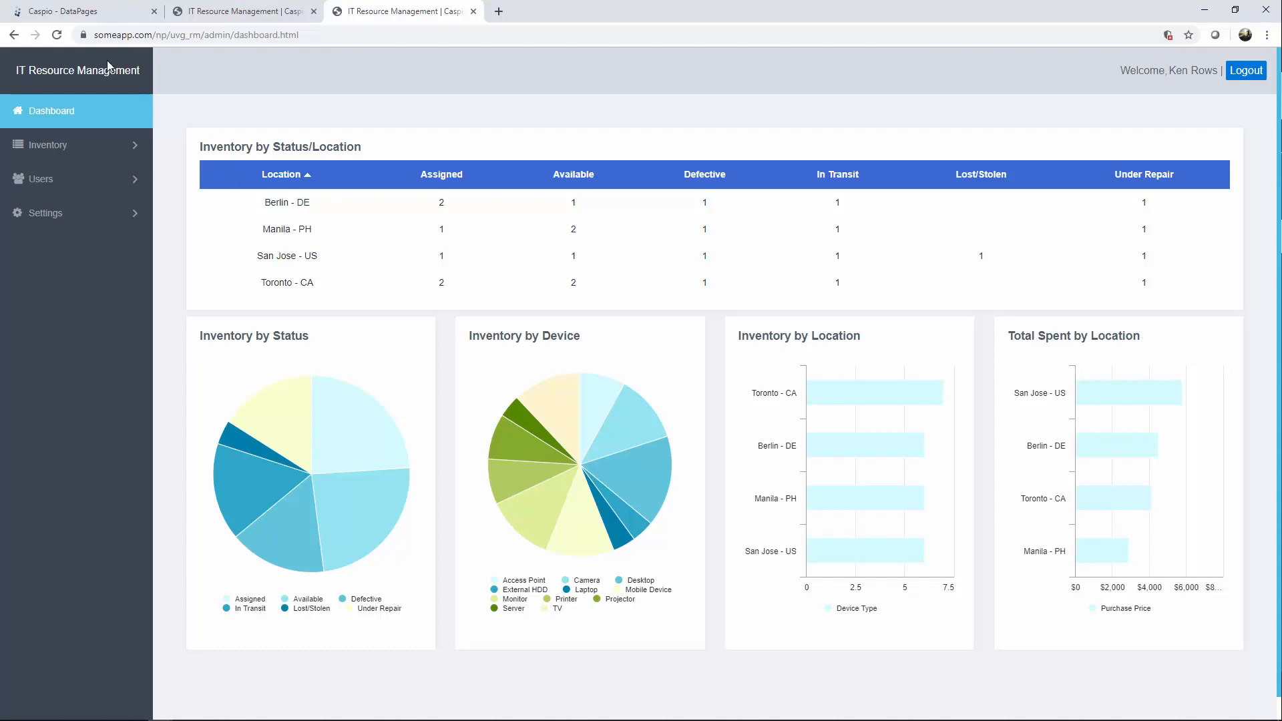
pyautogui.click(89, 13)
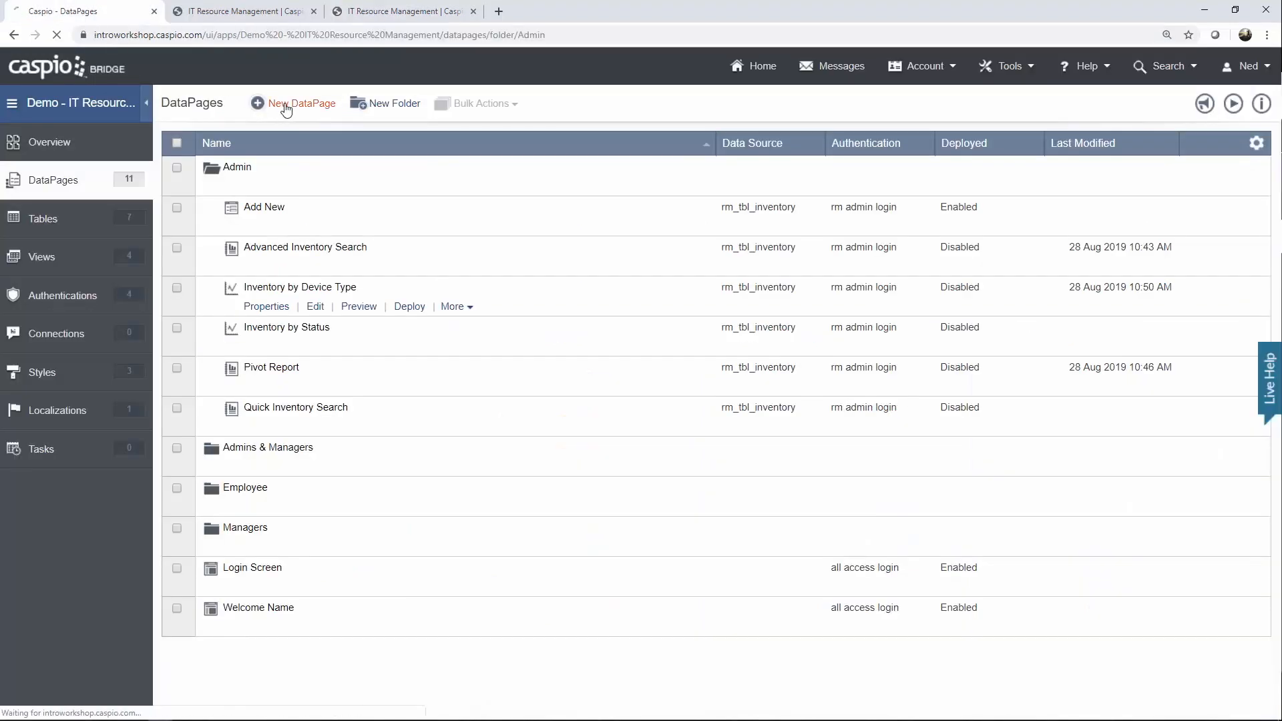
# Start a new chart DataPage.
pyautogui.click(286, 105)
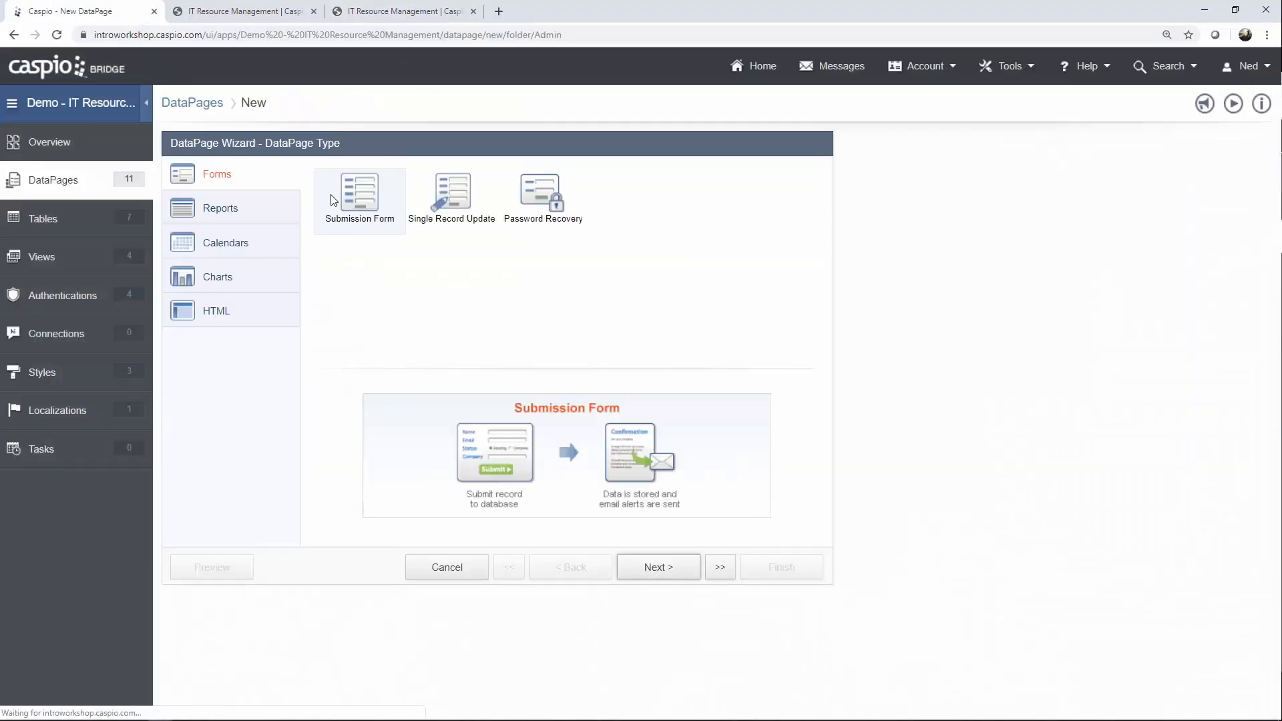
pyautogui.click(274, 280)
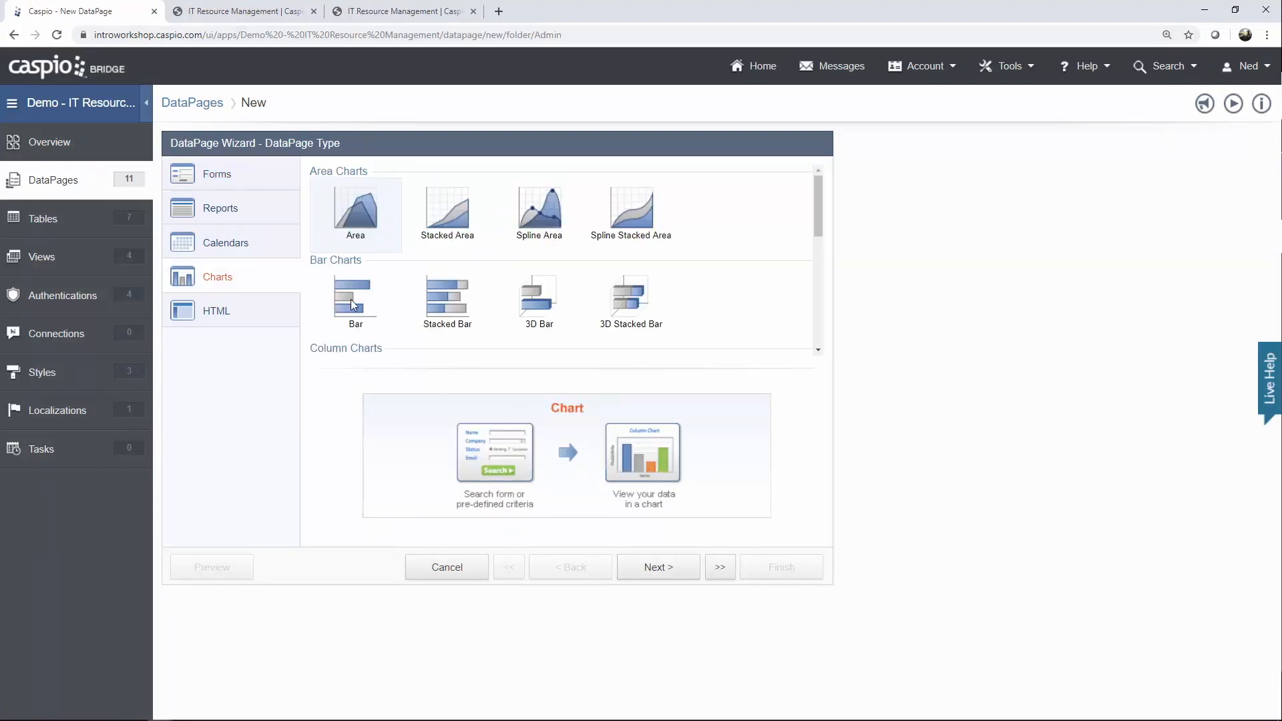
pyautogui.click(646, 572)
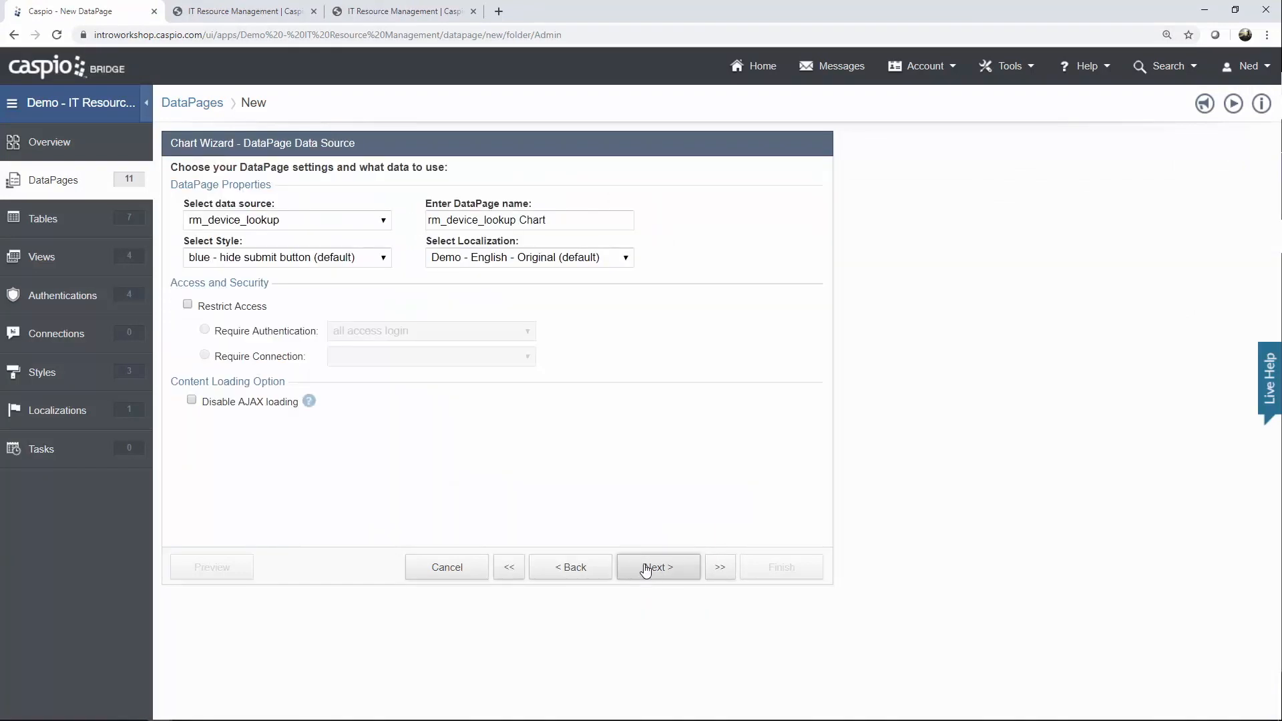
# Name it 'Items by Location' on rm_tbl_inventory, with Blue style and English localization.
pyautogui.click(328, 227)
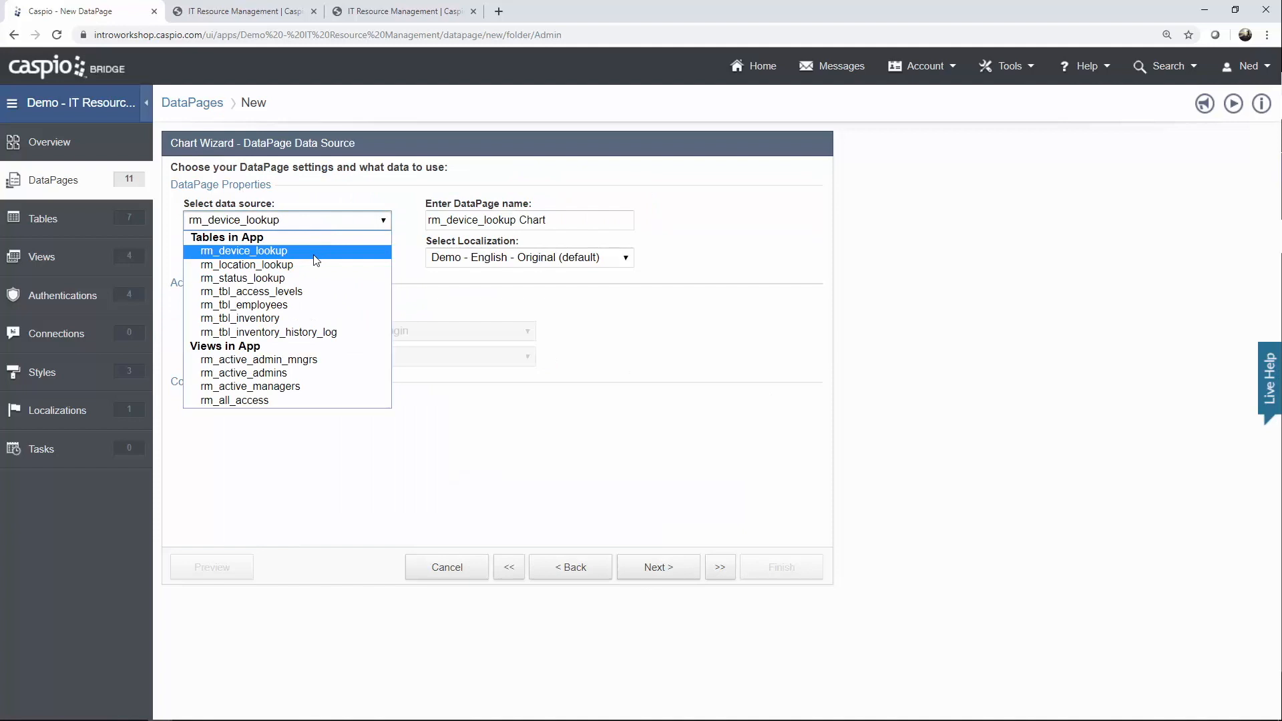
pyautogui.click(288, 317)
pyautogui.hotkey('ctrl', 'a')
pyautogui.press('BackSpace')
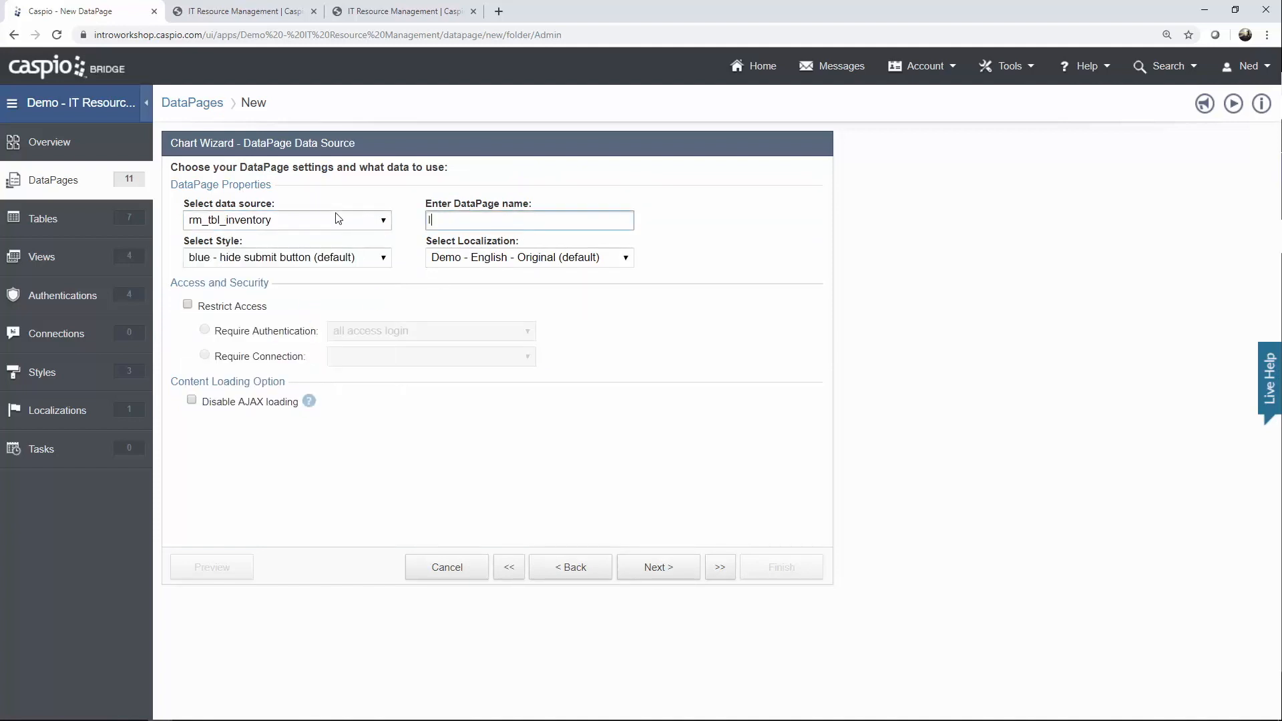
pyautogui.write('Items by Location')
pyautogui.click(320, 258)
pyautogui.click(262, 286)
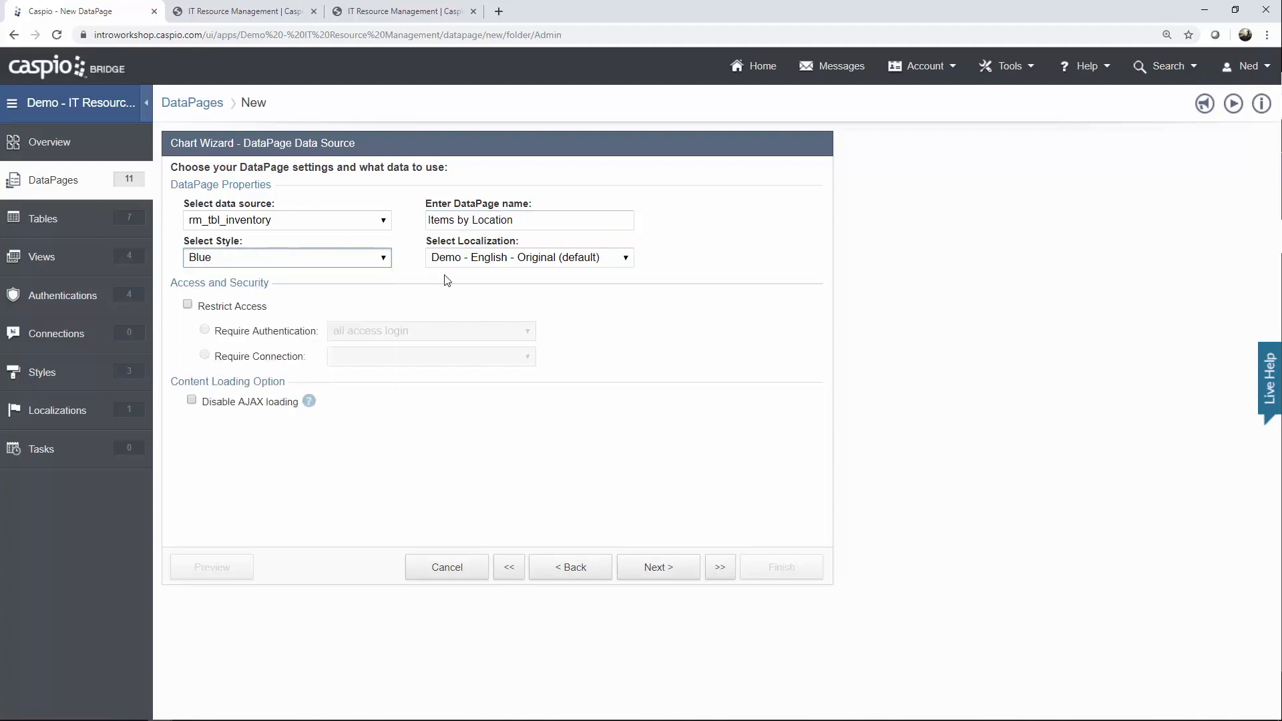
pyautogui.click(477, 262)
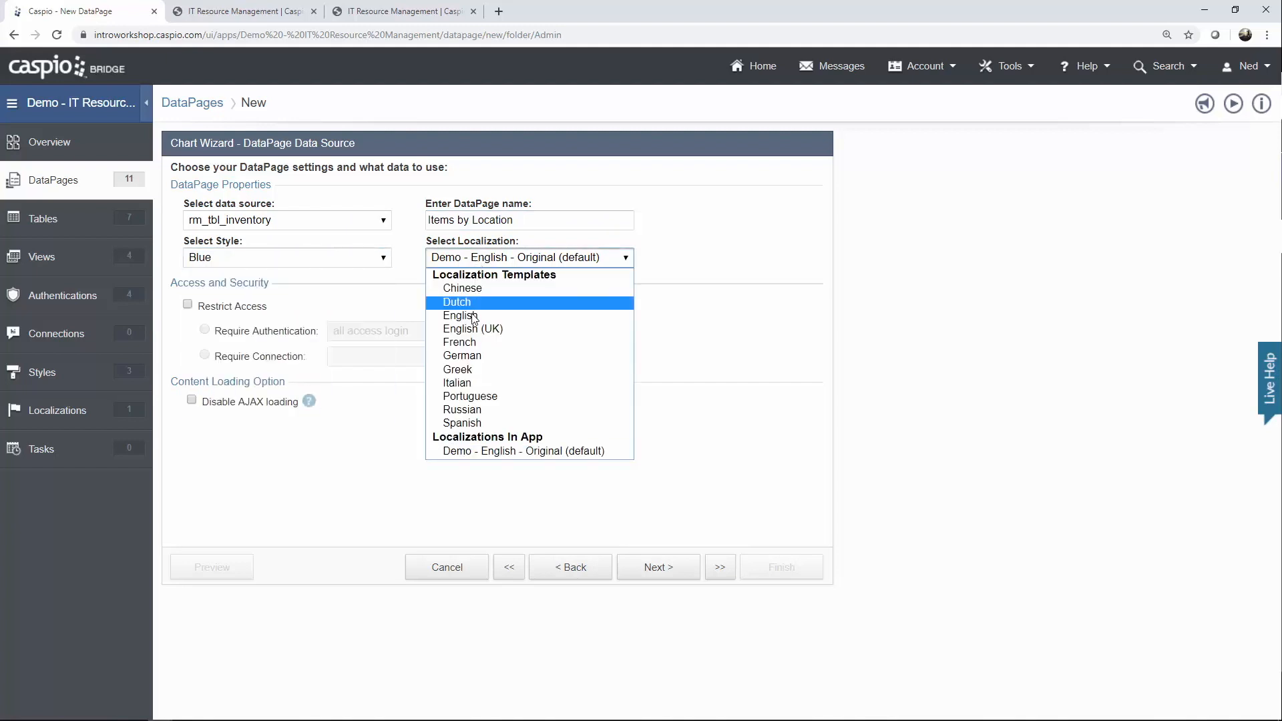
pyautogui.click(217, 309)
# Restrict access to rm admin login and filter data by pre-defined criteria.
pyautogui.click(364, 332)
pyautogui.click(374, 374)
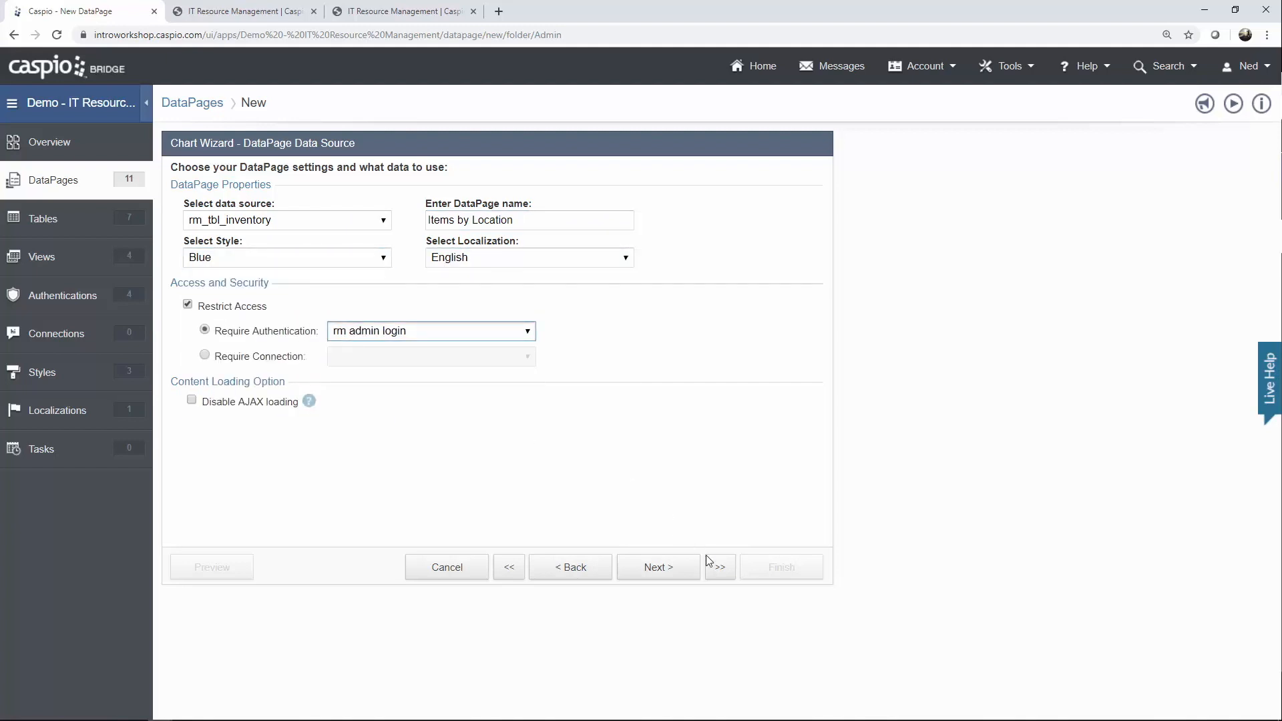
pyautogui.click(656, 567)
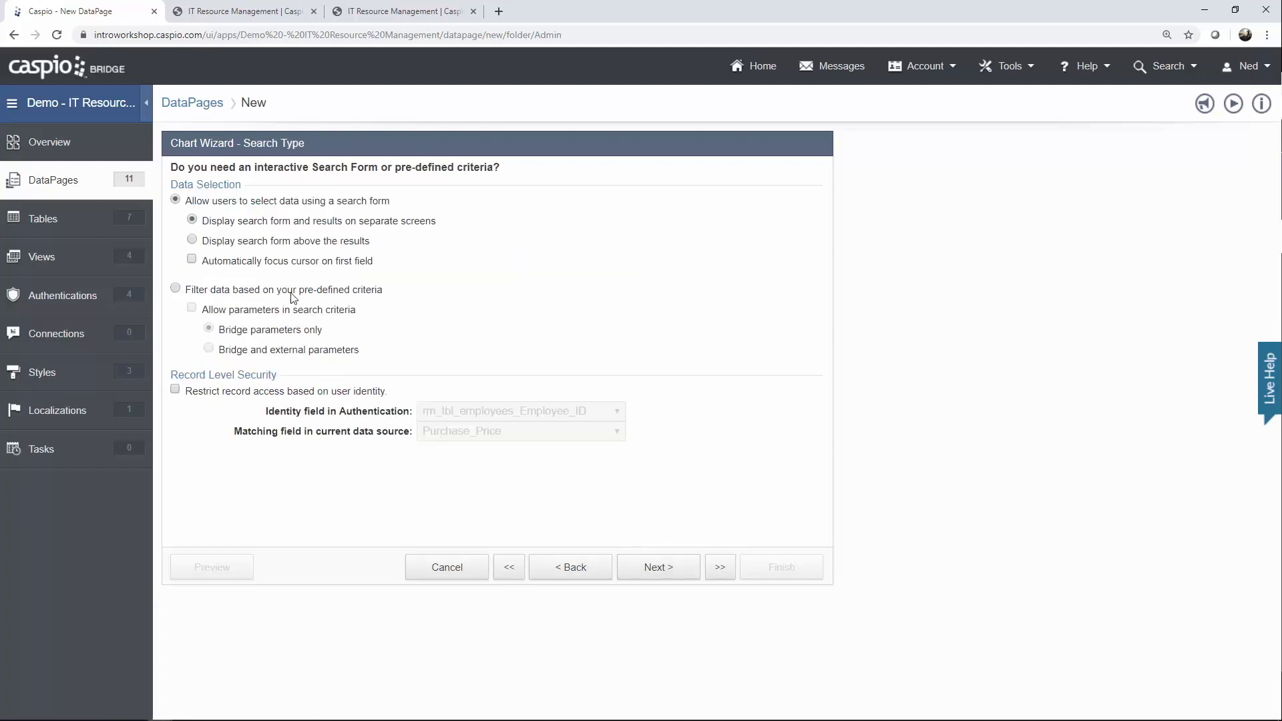
pyautogui.click(291, 294)
pyautogui.click(661, 567)
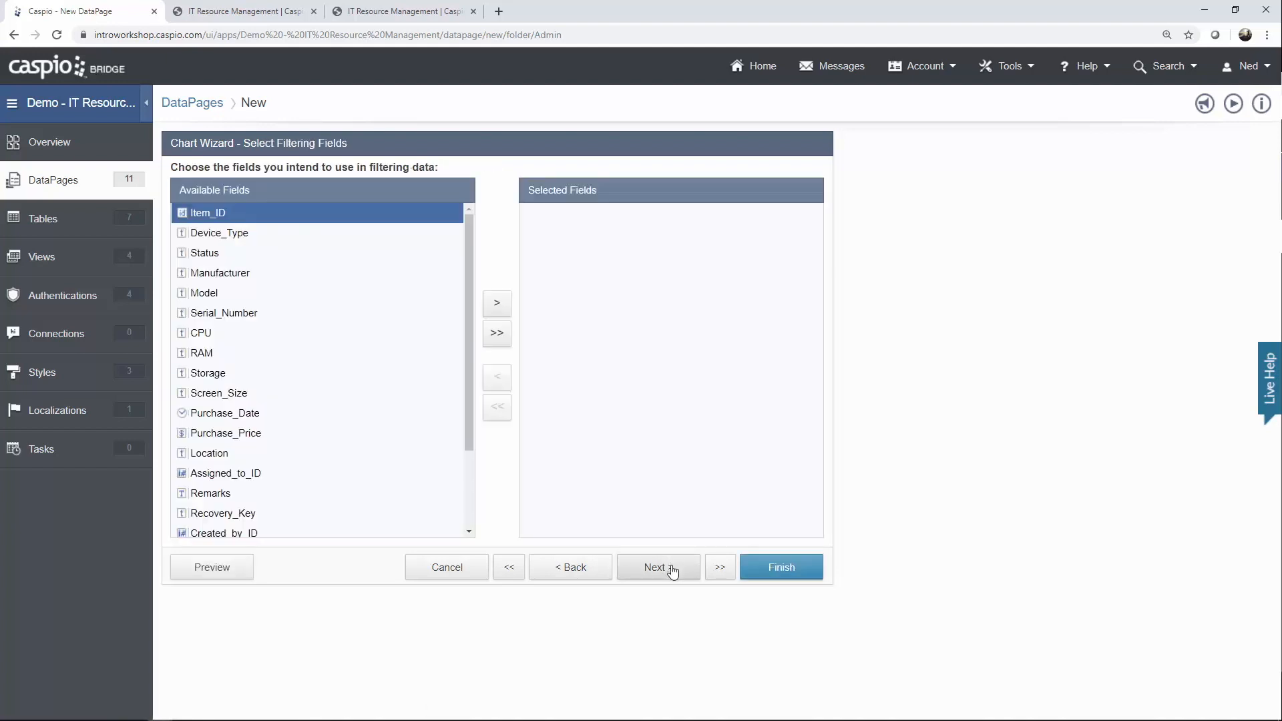
pyautogui.click(666, 573)
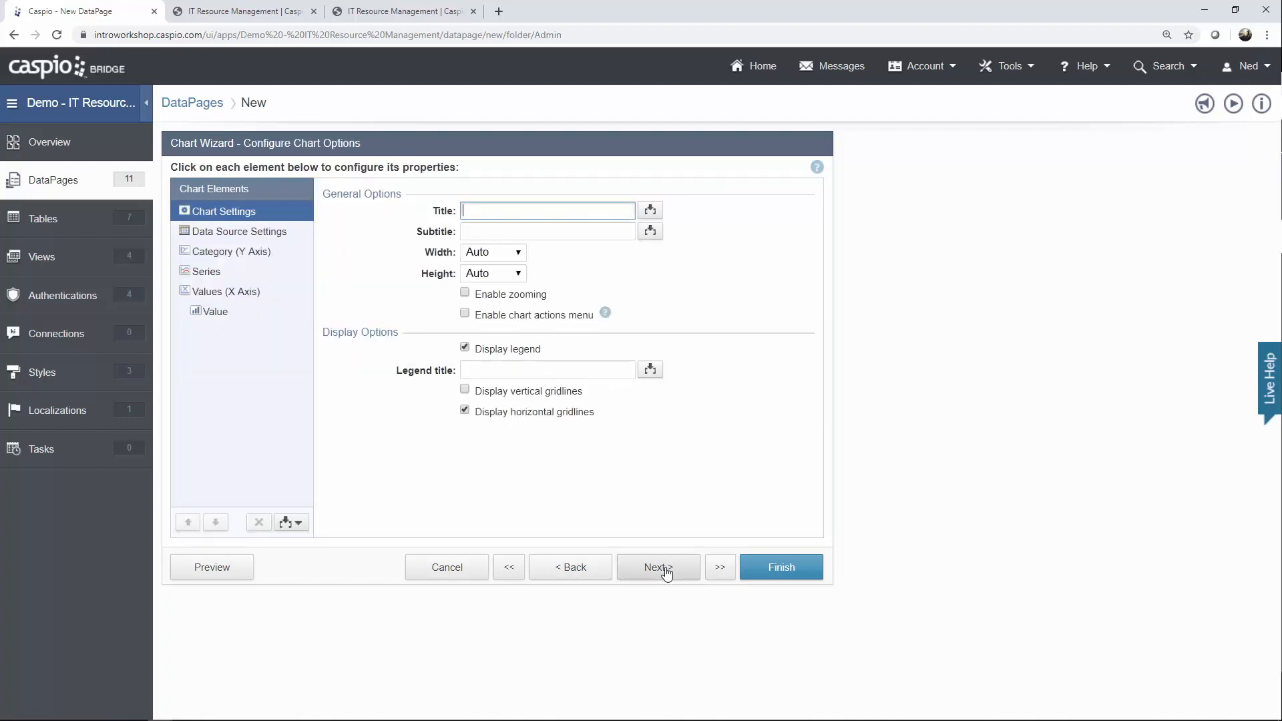
# Chart each series from a separate field, with Location as the category field.
pyautogui.click(234, 235)
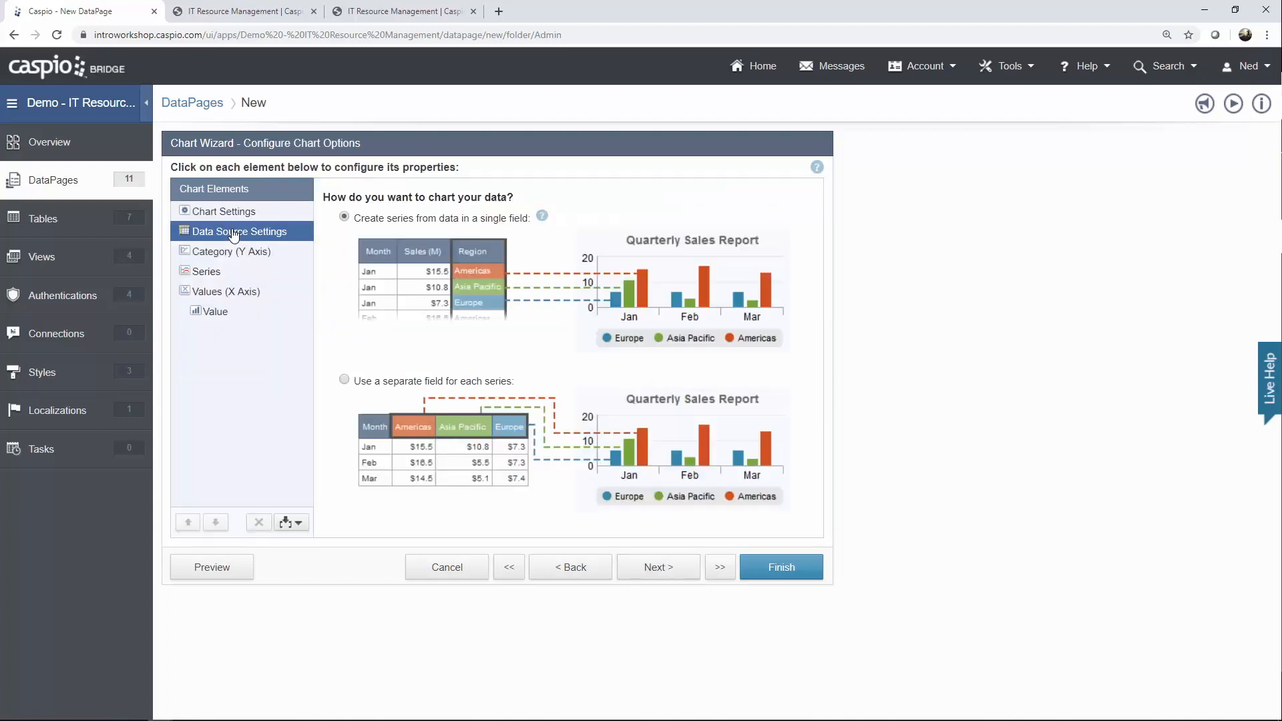
pyautogui.click(394, 383)
pyautogui.click(260, 253)
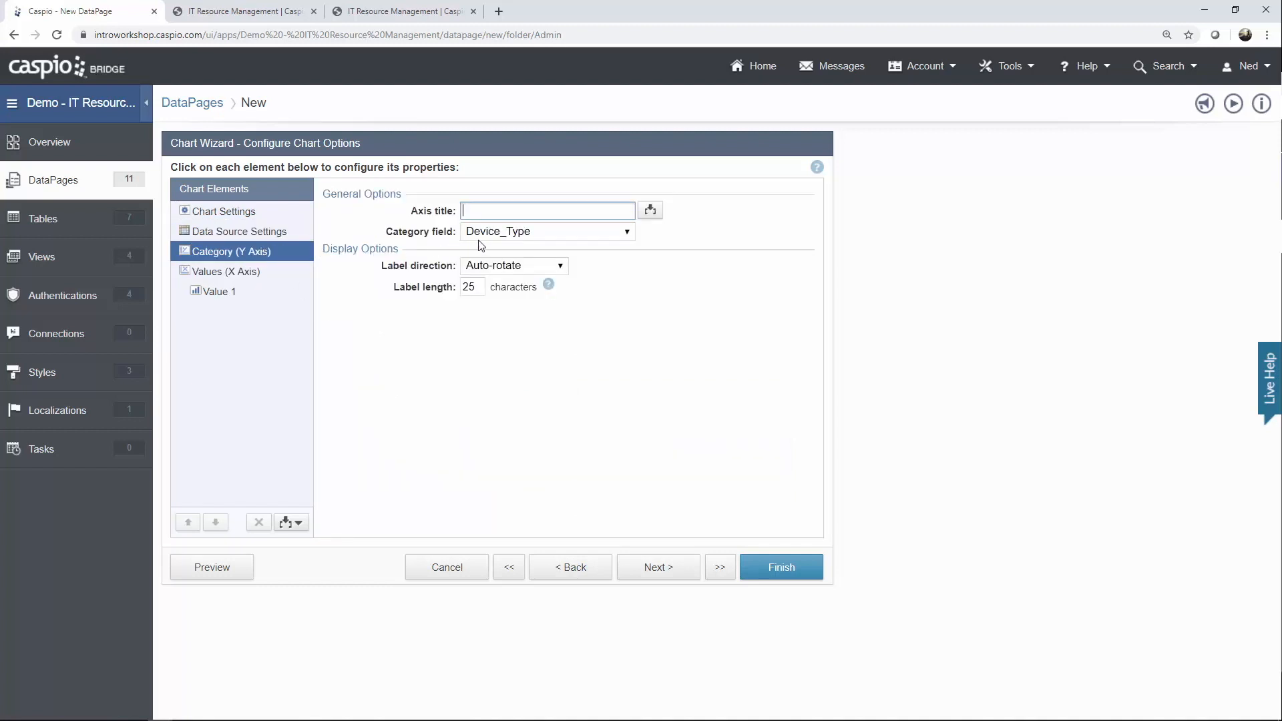
pyautogui.click(497, 233)
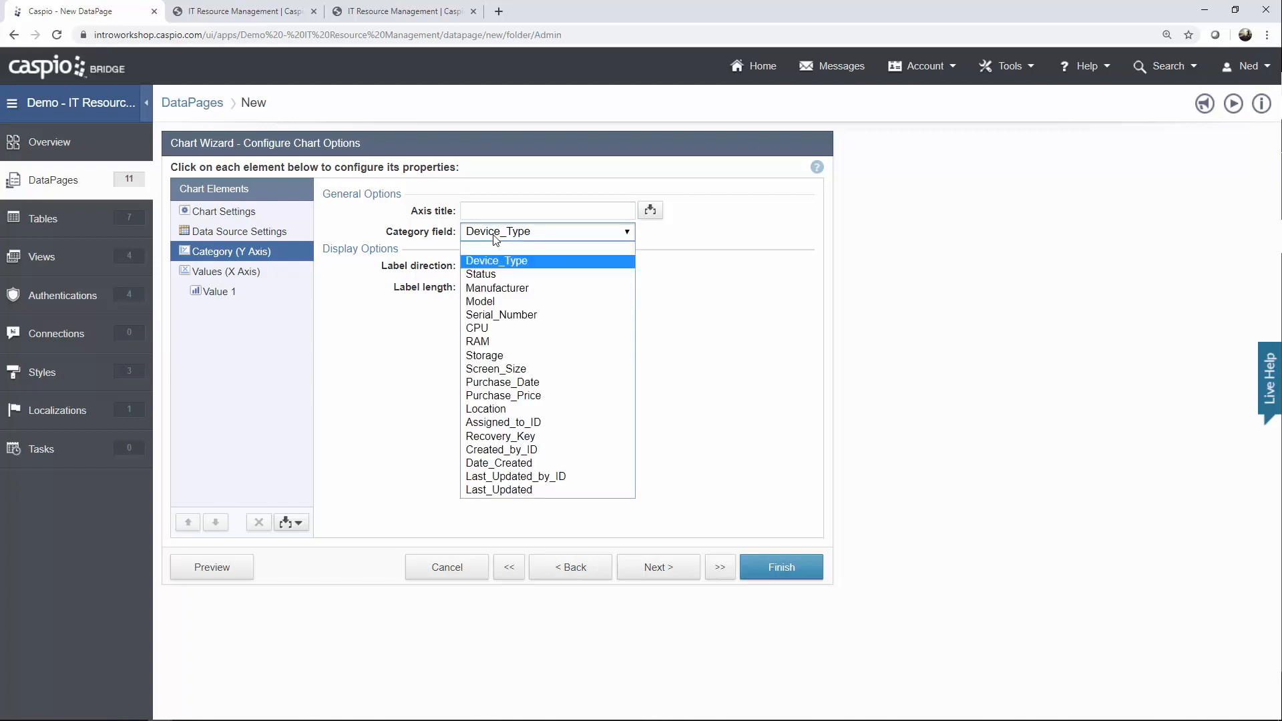
pyautogui.click(506, 409)
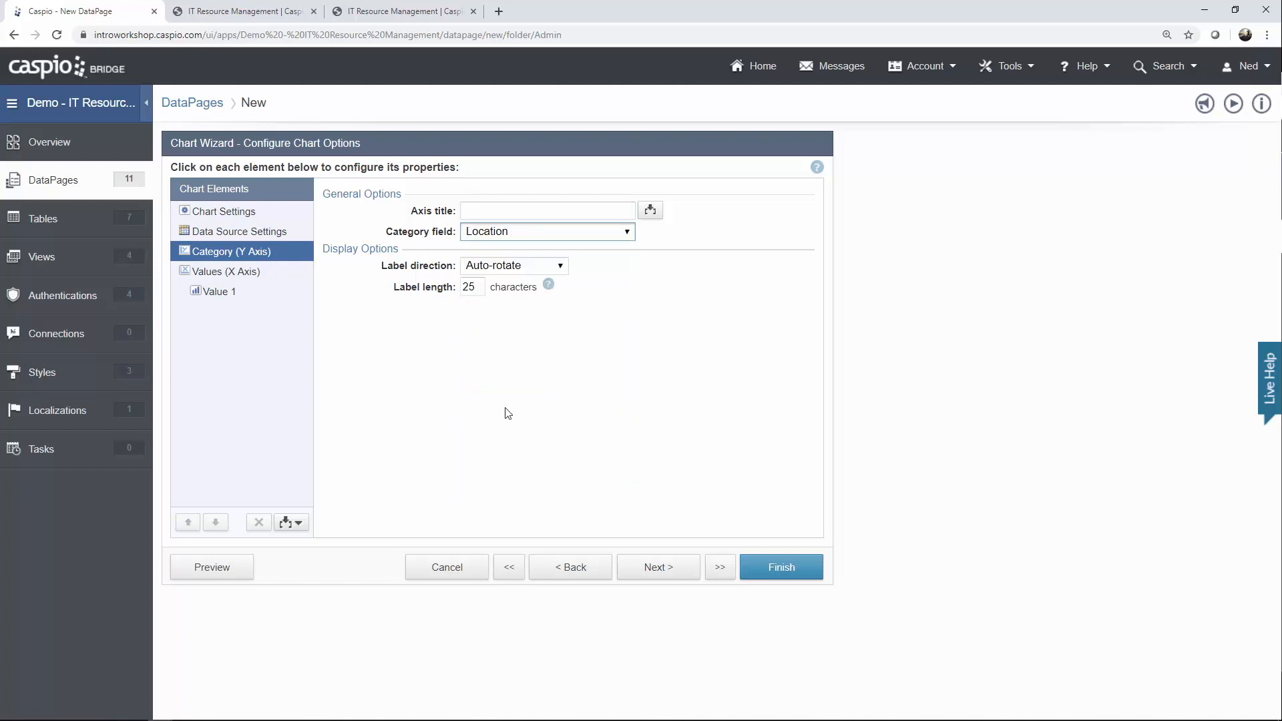
# Check the finished dashboard charts for reference, then bring up the value axis options.
pyautogui.click(421, 13)
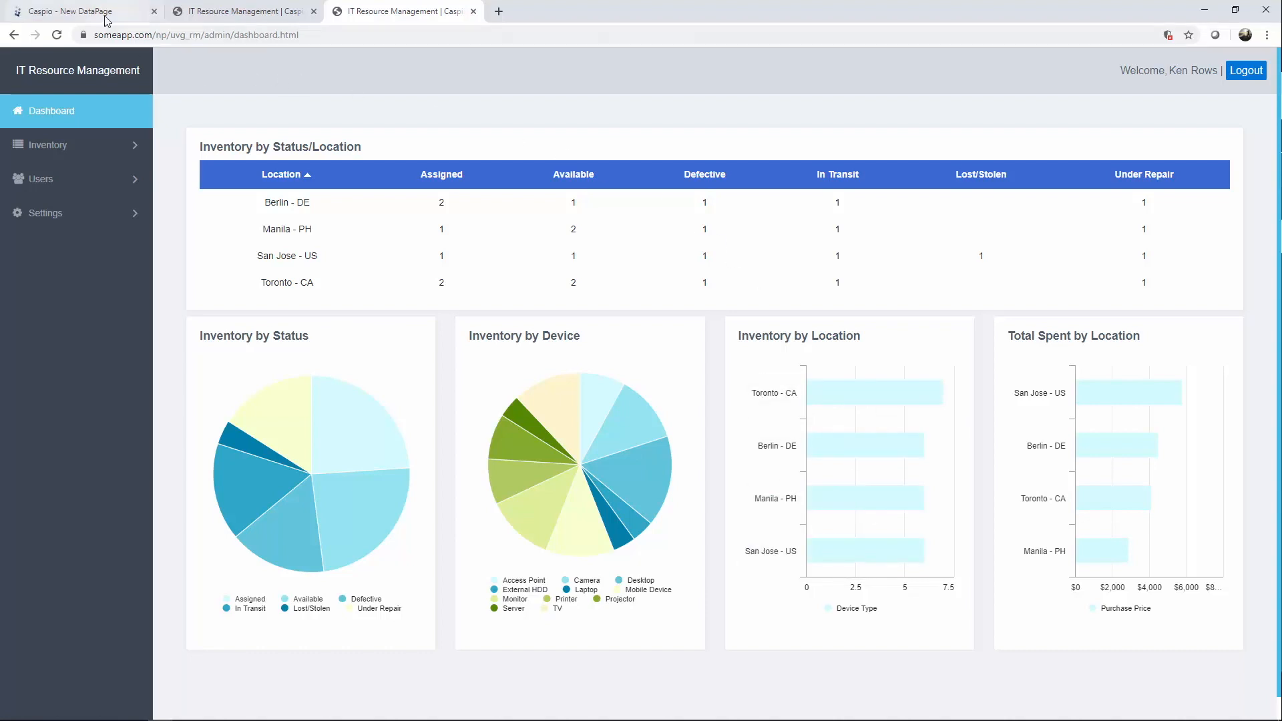
pyautogui.click(78, 11)
pyautogui.click(241, 273)
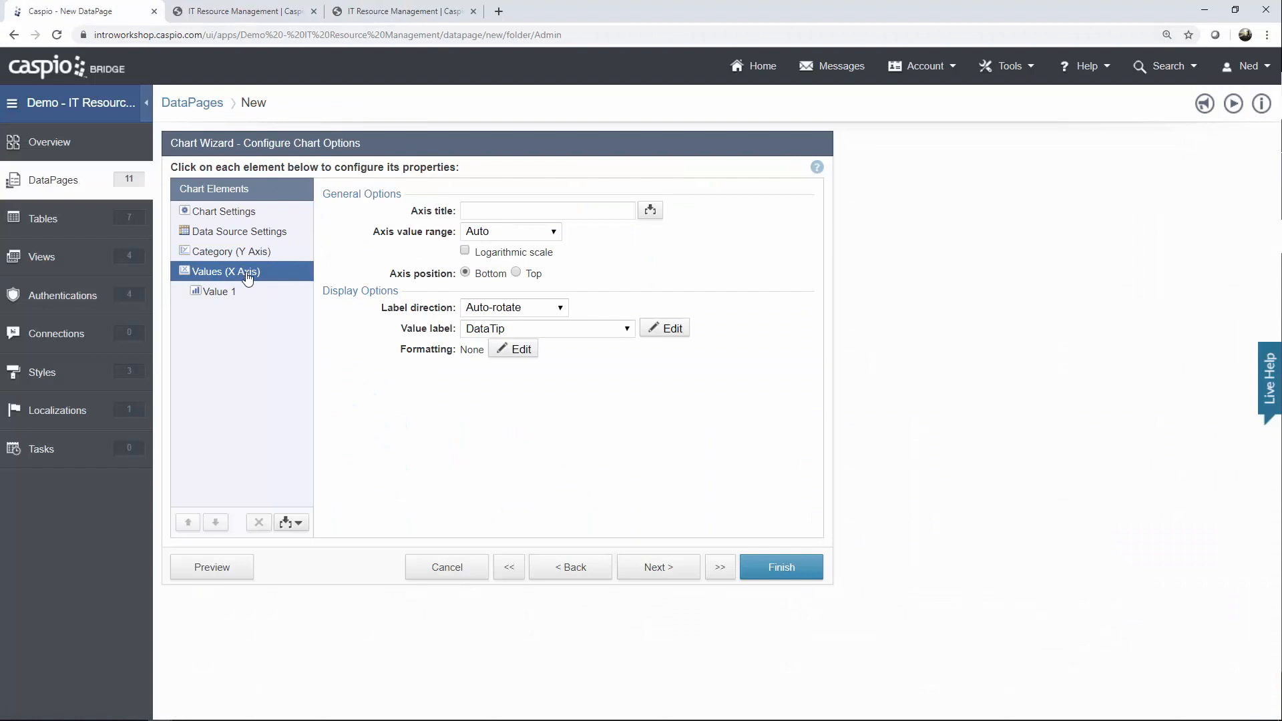
# Format value-axis numbers as custom Number with 0 digits after the decimal.
pyautogui.click(526, 349)
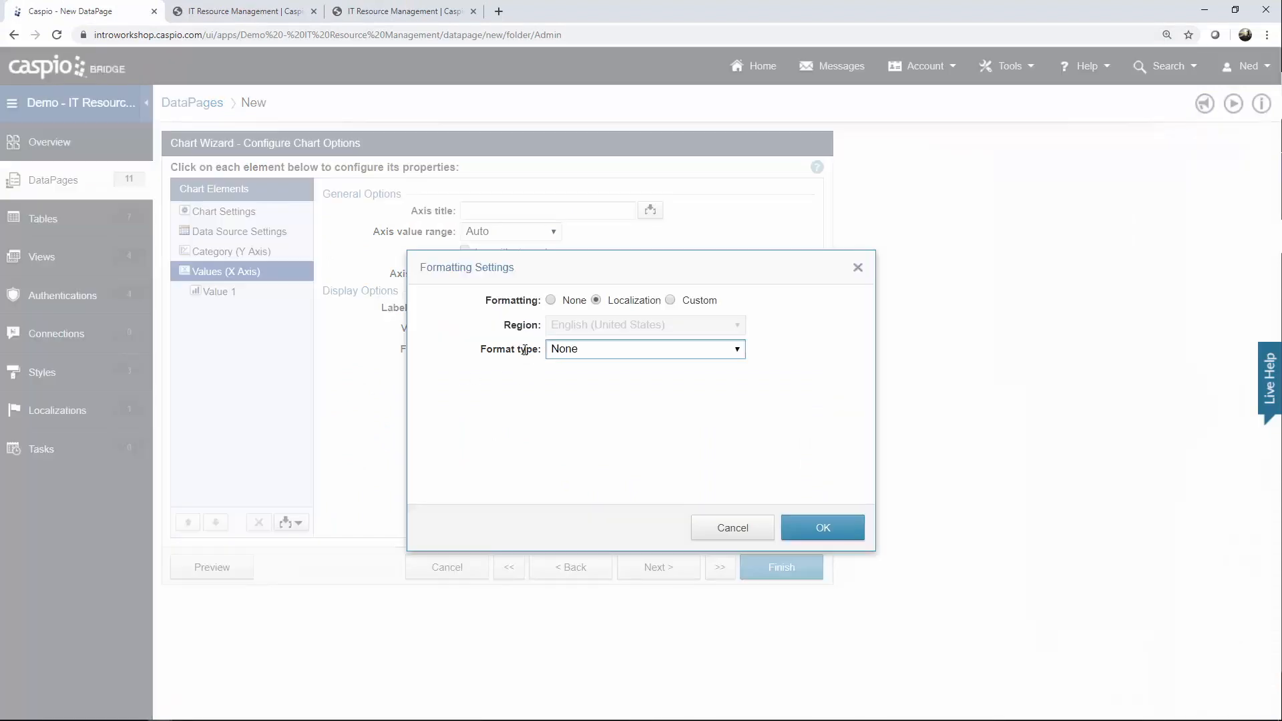
pyautogui.click(691, 301)
pyautogui.click(661, 349)
pyautogui.click(615, 378)
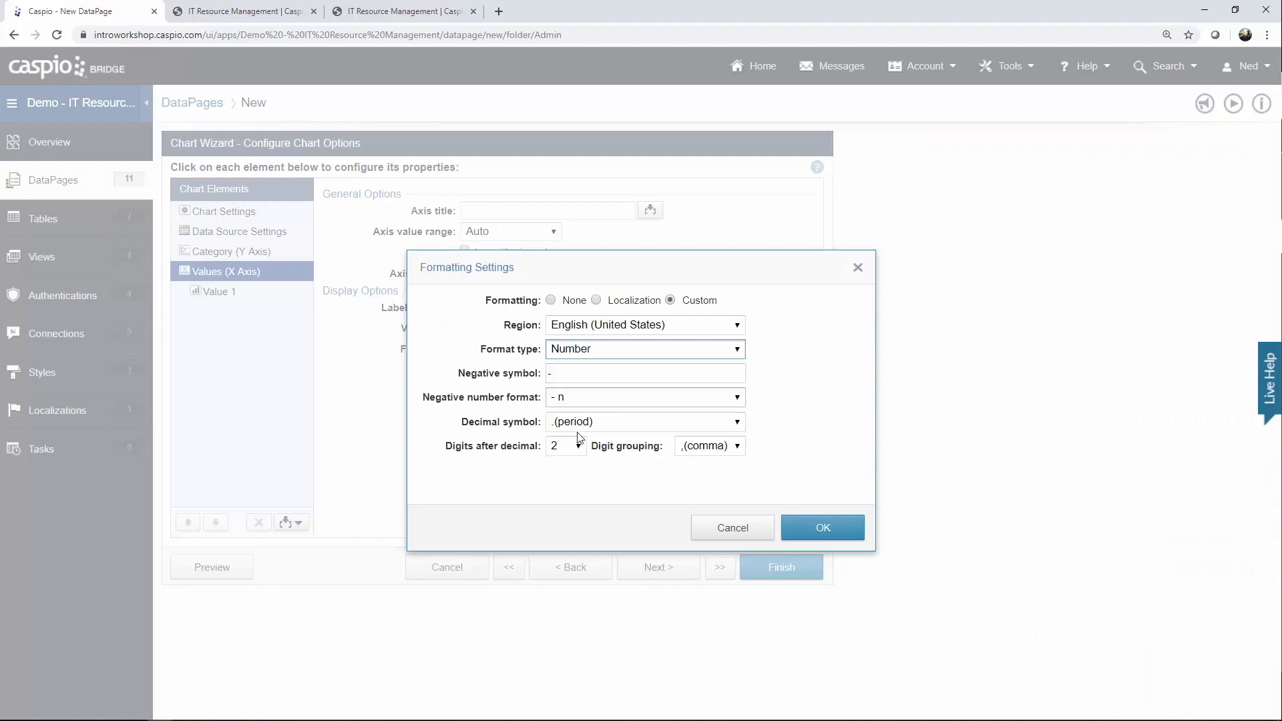
pyautogui.click(578, 445)
pyautogui.click(564, 462)
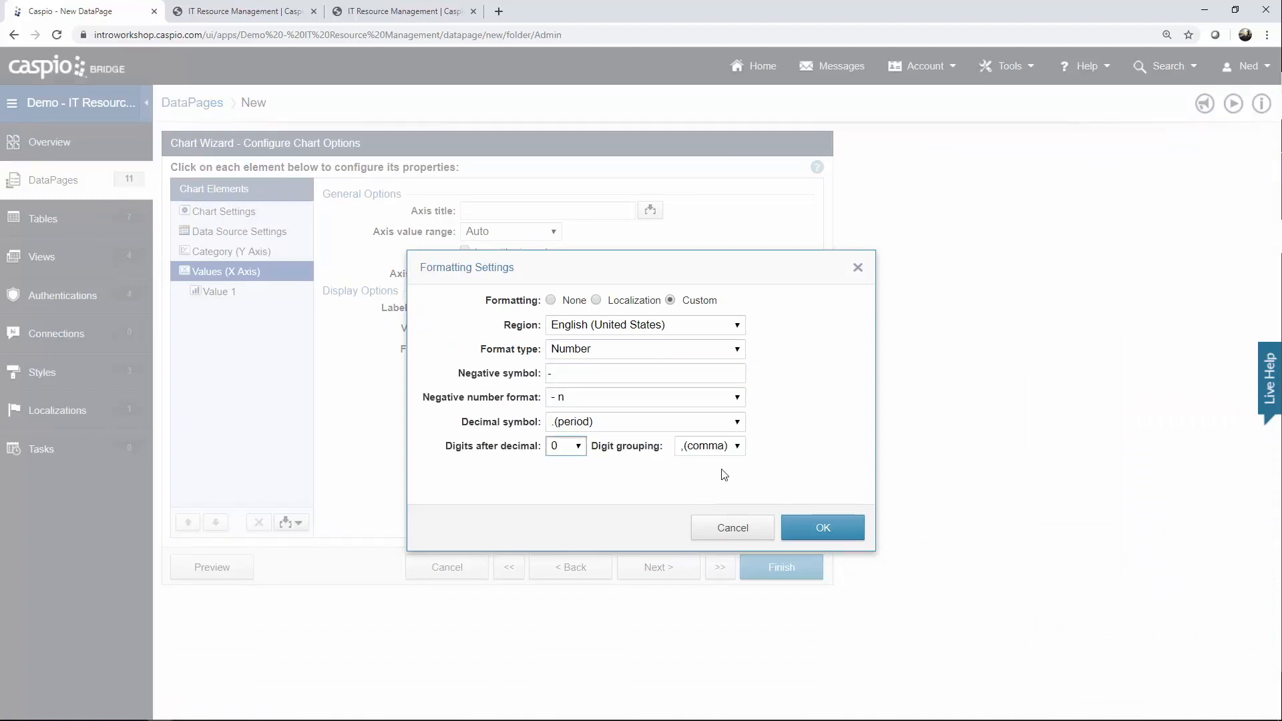
pyautogui.click(822, 527)
# Set Value 1 to count Device_Type and preview the chart.
pyautogui.click(222, 299)
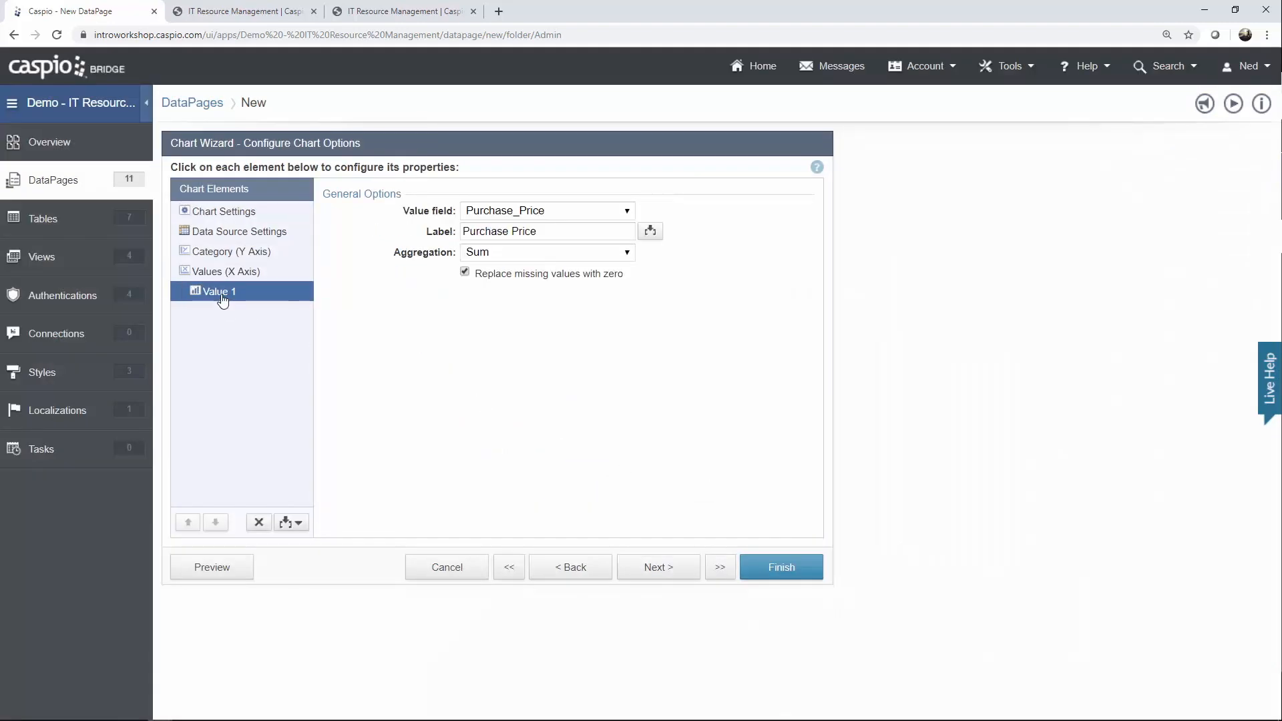
pyautogui.click(532, 212)
pyautogui.click(526, 227)
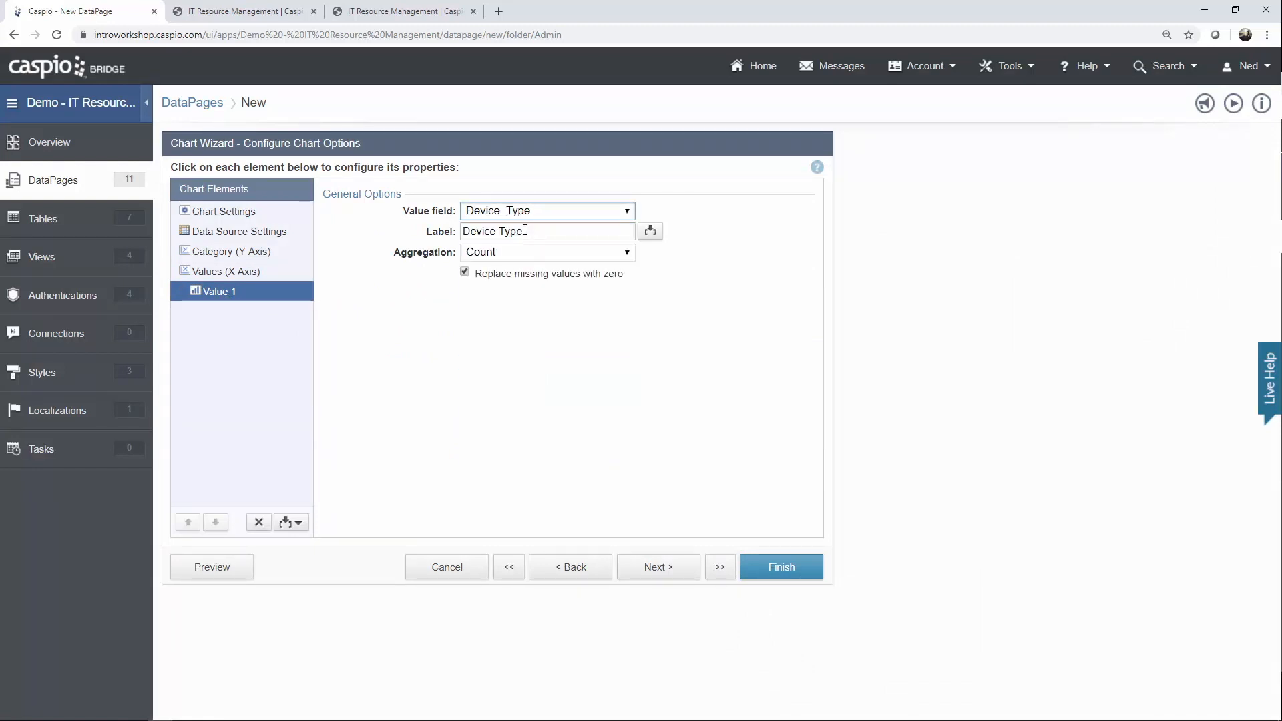
pyautogui.click(232, 572)
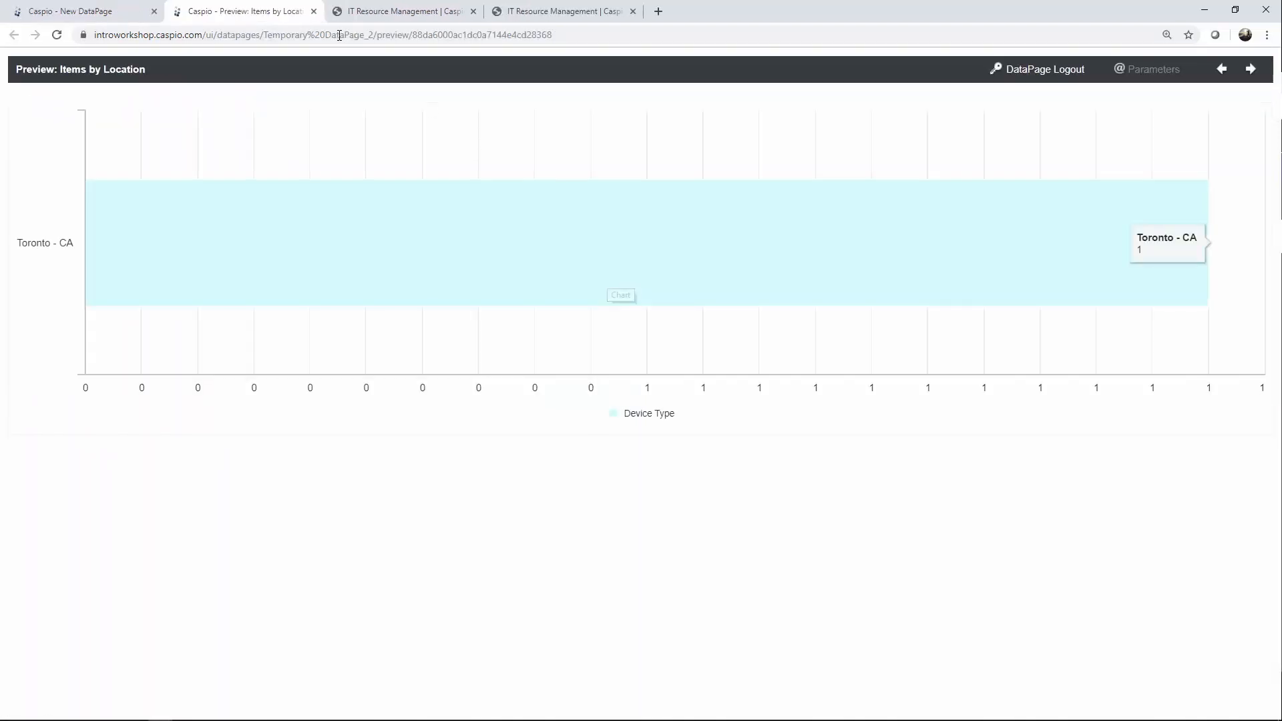
pyautogui.click(314, 11)
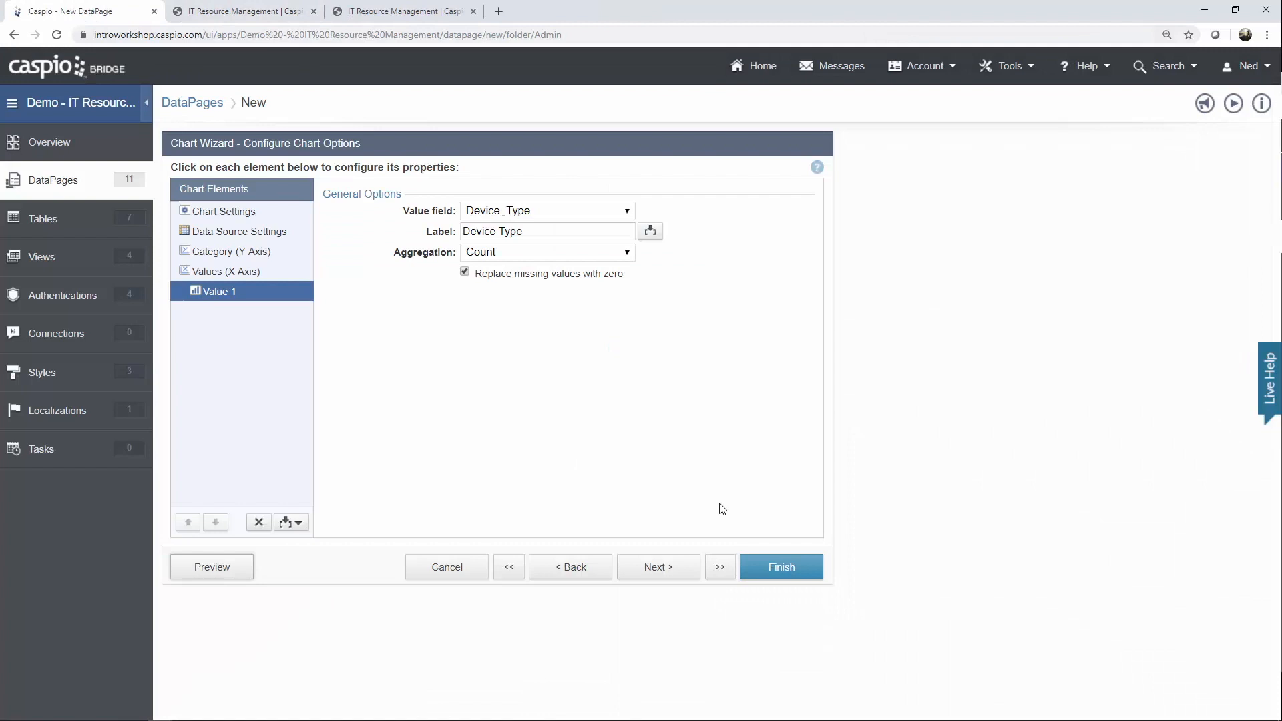
# Finish the Items by Location chart and view the dashboard's Total Spent chart for reference.
pyautogui.click(776, 564)
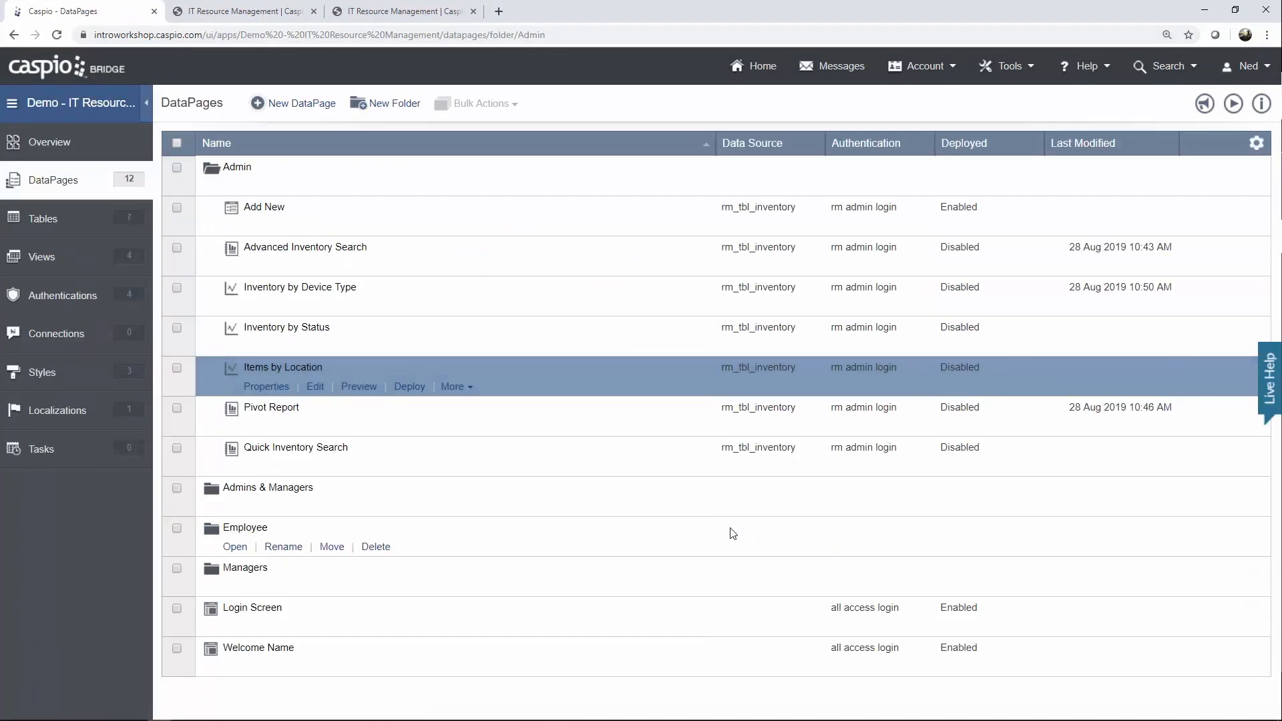
pyautogui.click(434, 12)
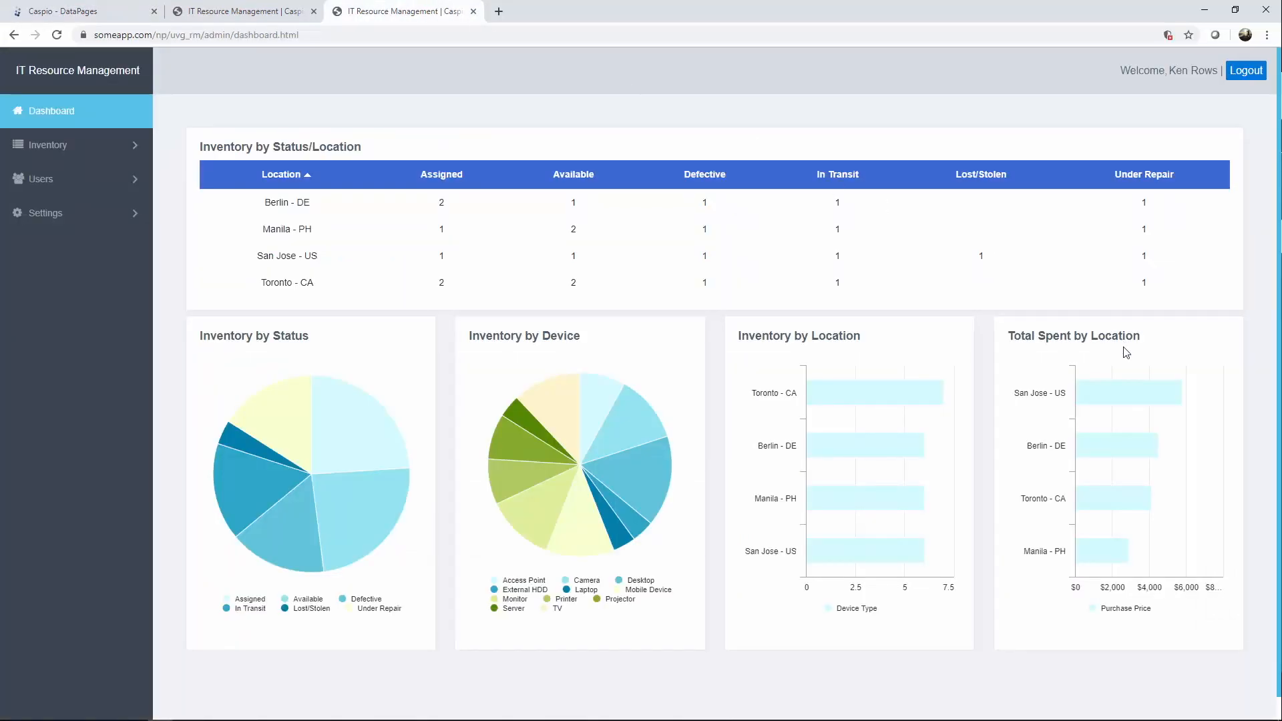
pyautogui.moveTo(1128, 392)
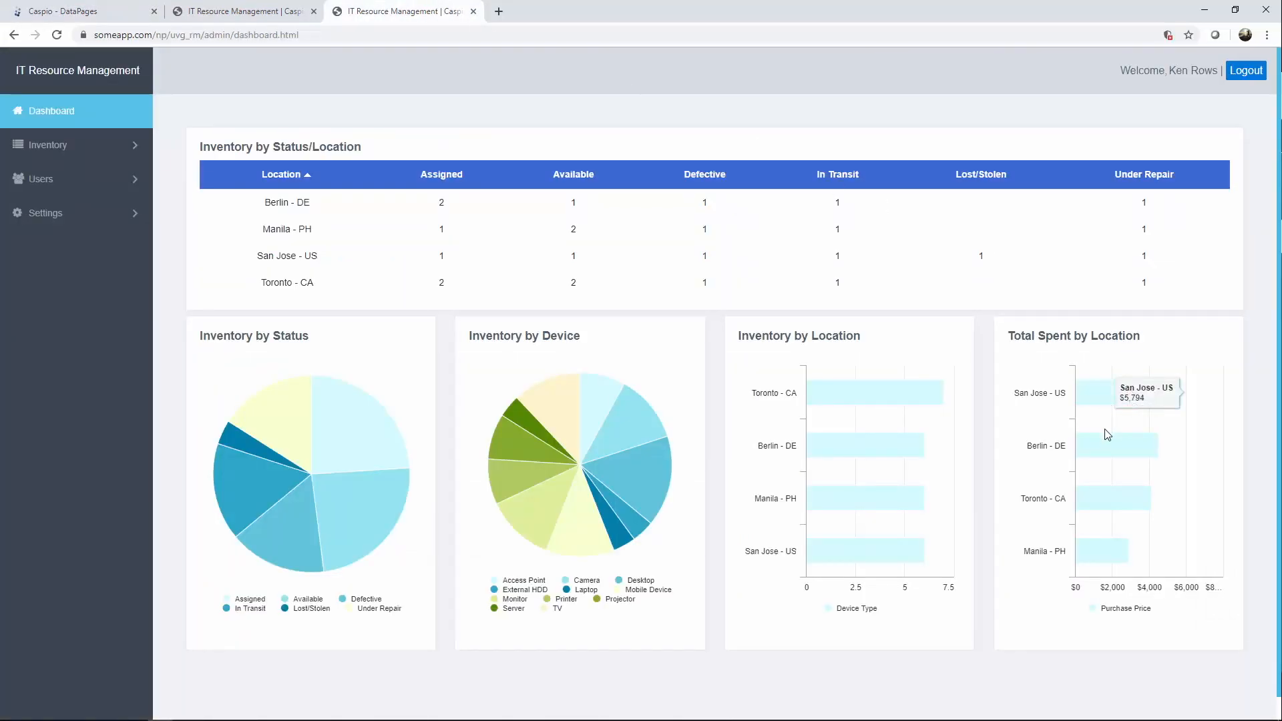
pyautogui.moveTo(1105, 497)
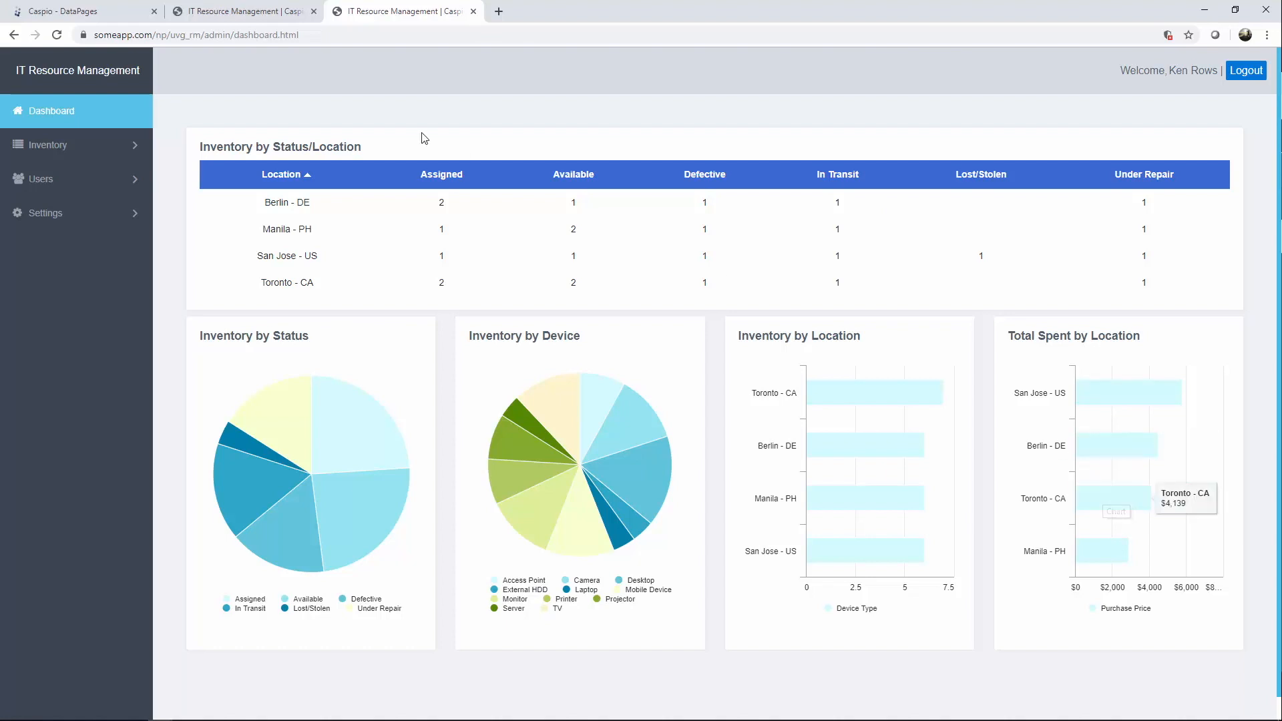
# Duplicate Items by Location and name the copy 'Total Spent by Location'.
pyautogui.click(100, 11)
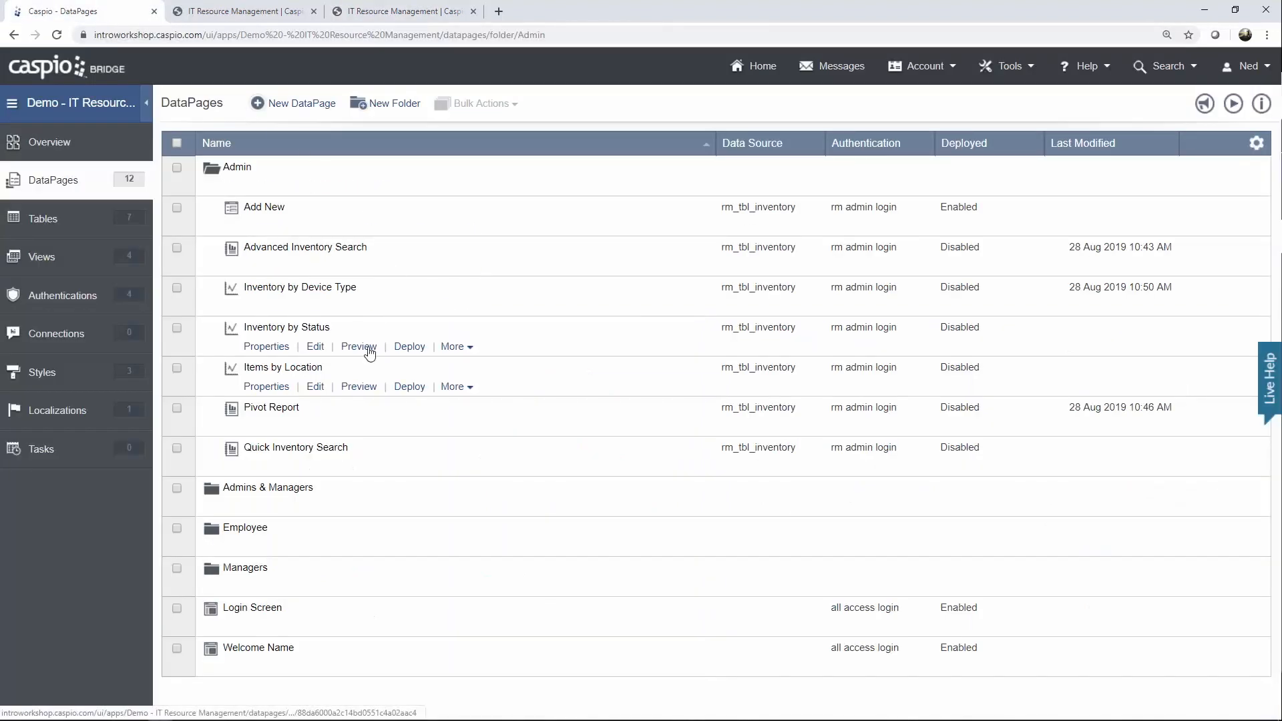
pyautogui.click(447, 387)
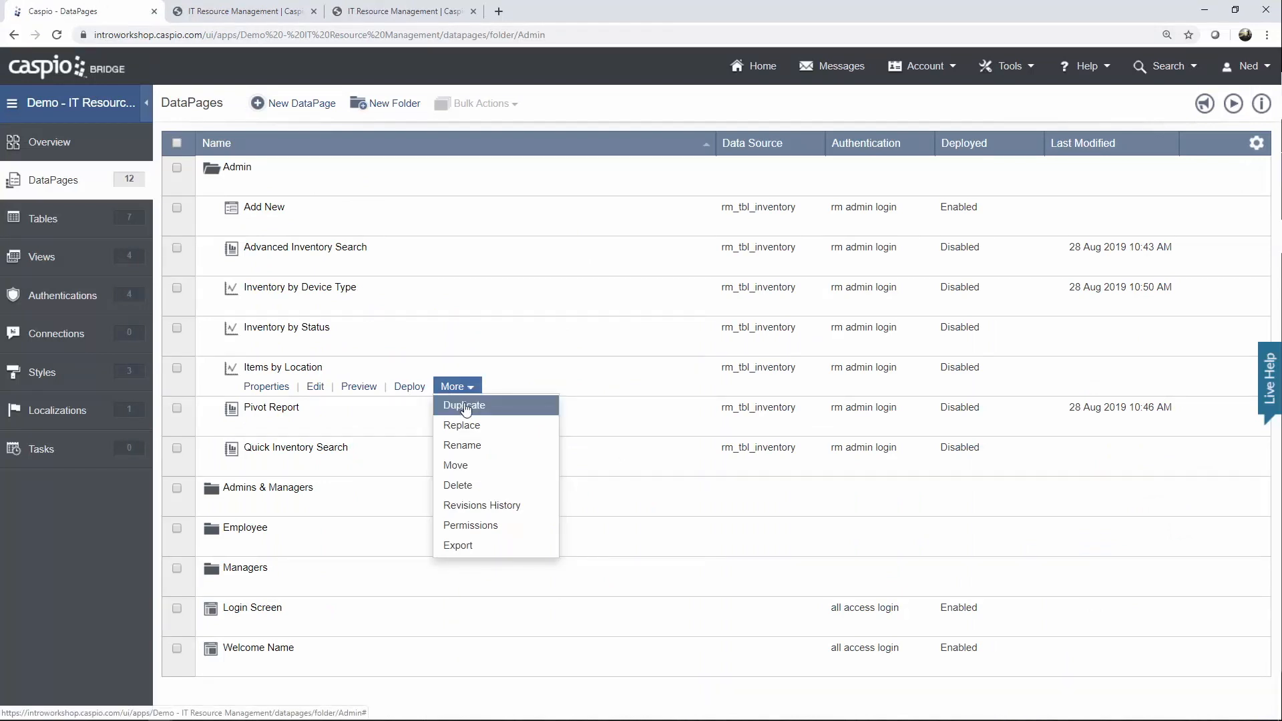
pyautogui.click(460, 403)
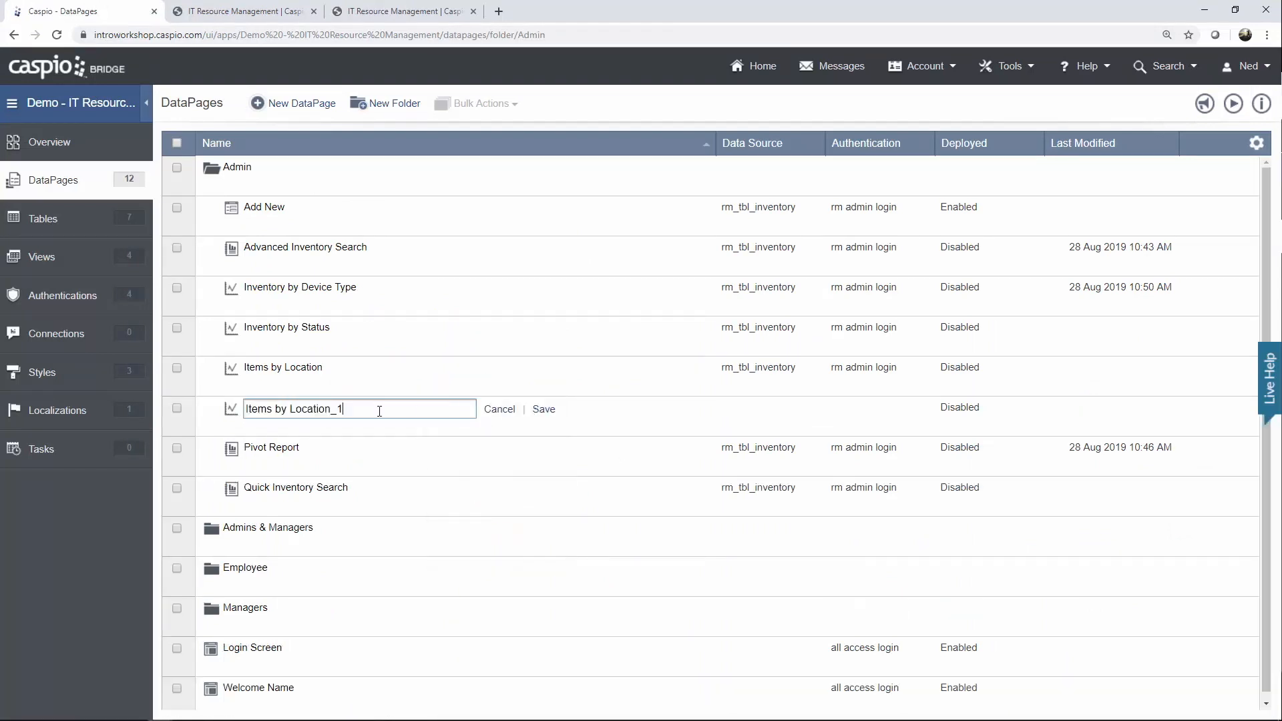
pyautogui.write('Total Spent')
pyautogui.press('Return')
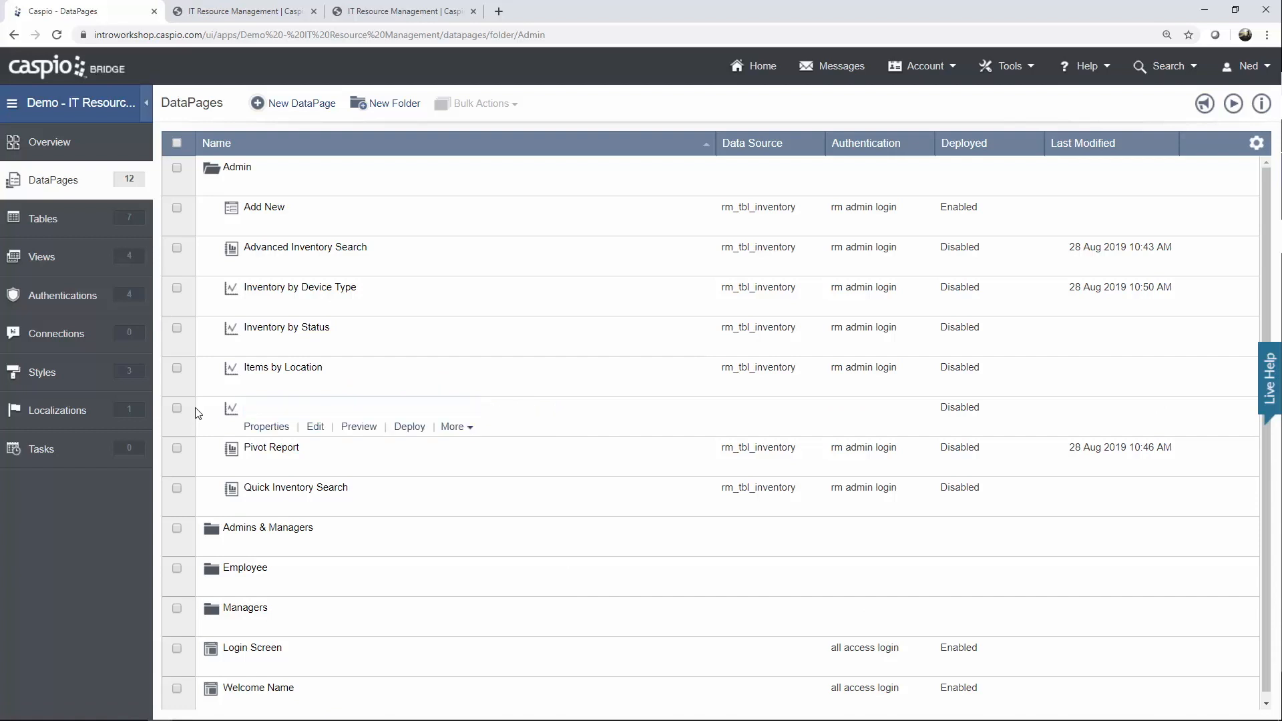
# Edit Total Spent by Location and advance the wizard to the value axis settings.
pyautogui.click(321, 508)
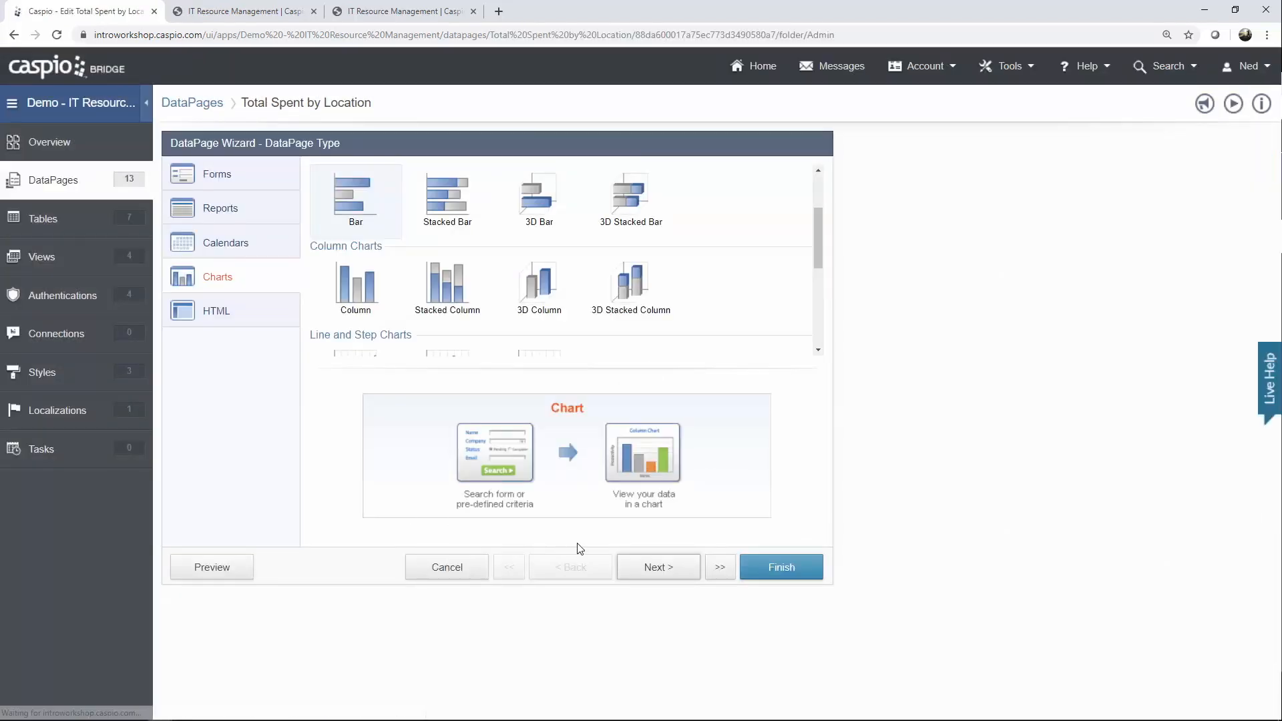
pyautogui.click(656, 567)
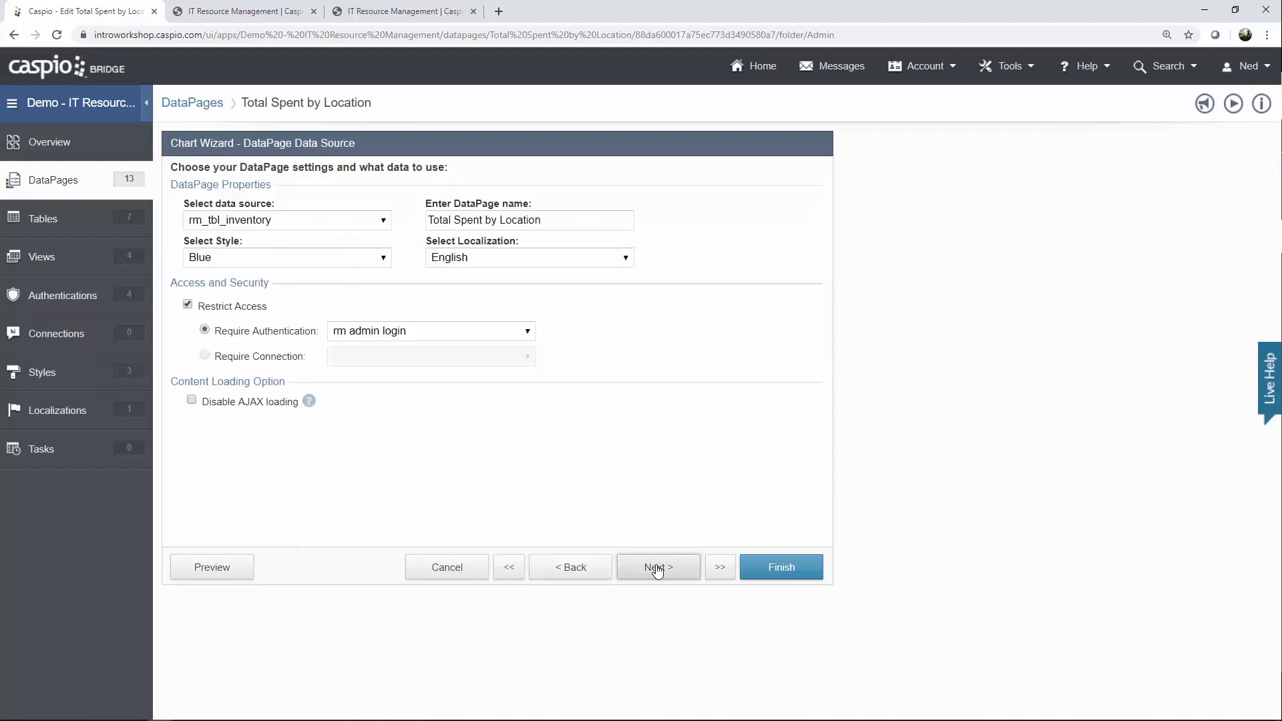
pyautogui.click(656, 568)
pyautogui.click(656, 567)
pyautogui.click(656, 568)
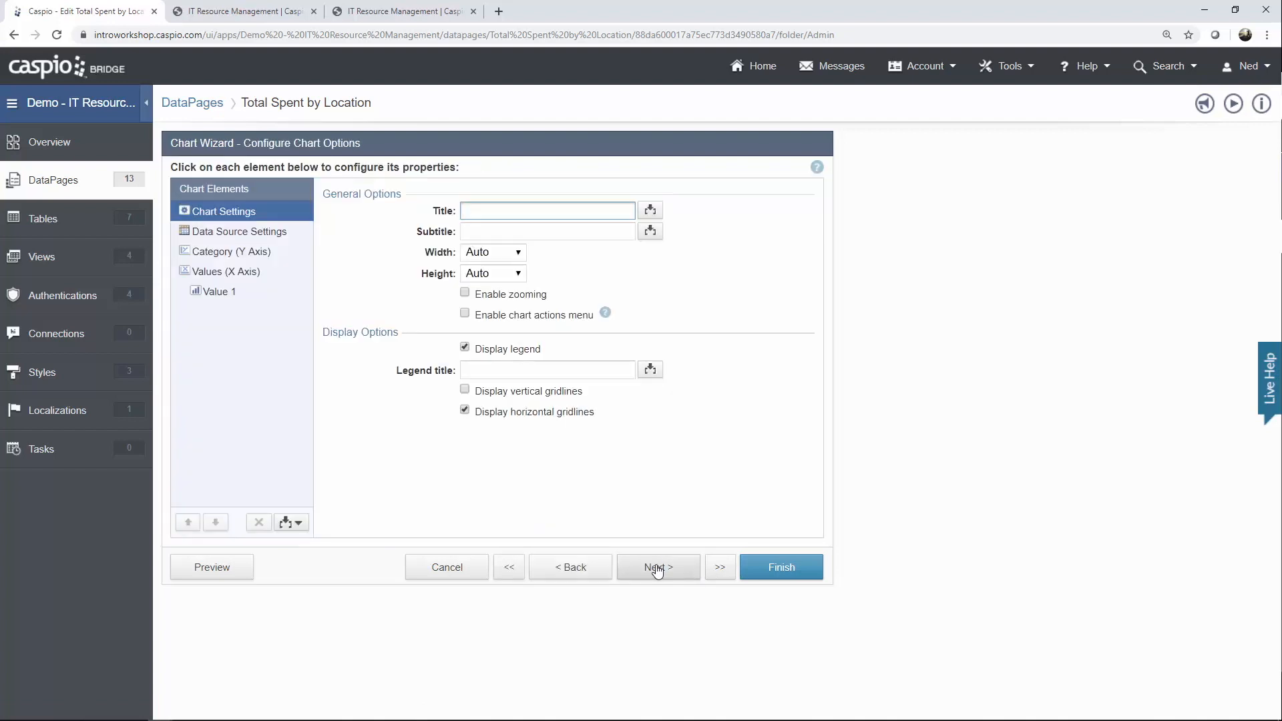
pyautogui.click(220, 259)
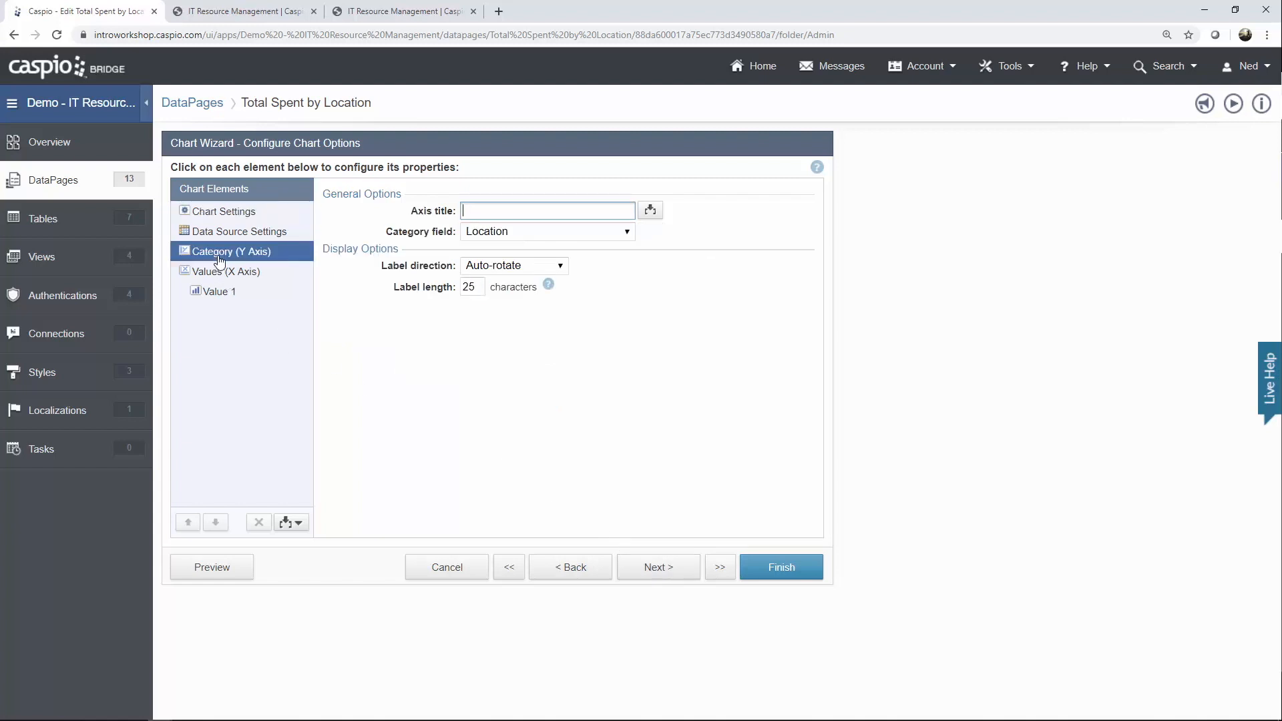
pyautogui.click(229, 276)
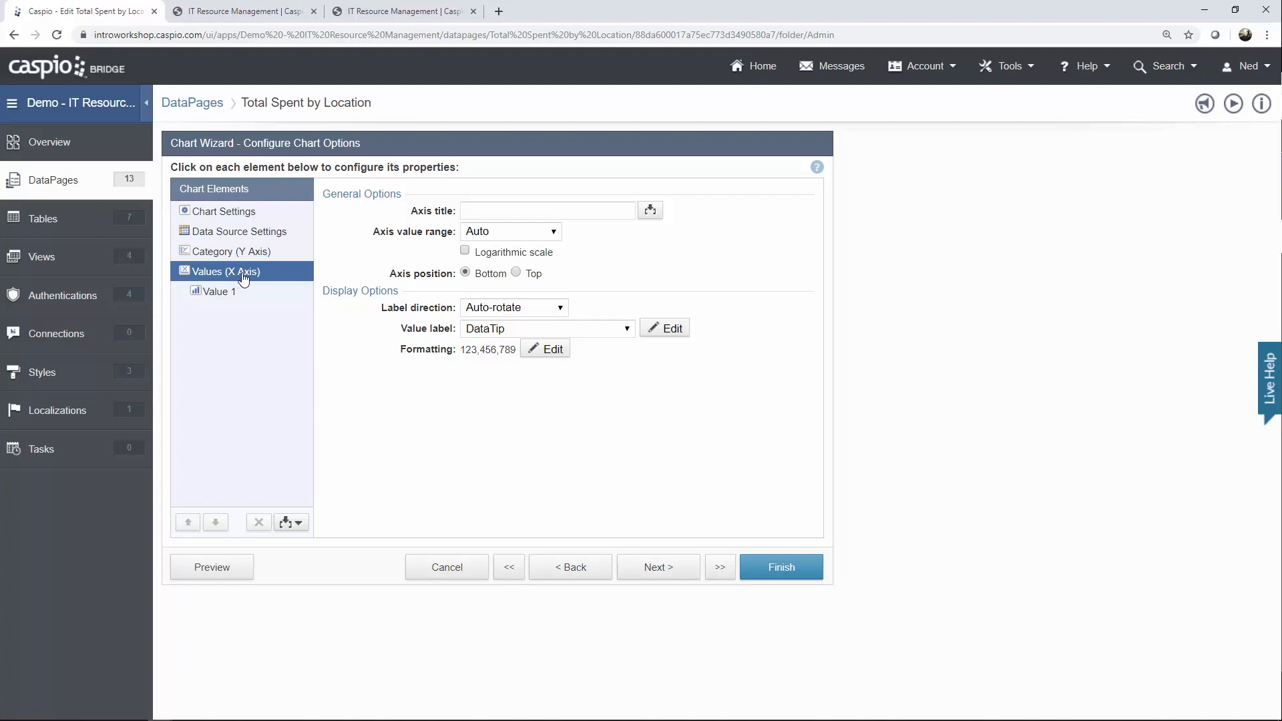
# Format value-axis numbers as Currency with 0 digits after the decimal.
pyautogui.click(545, 349)
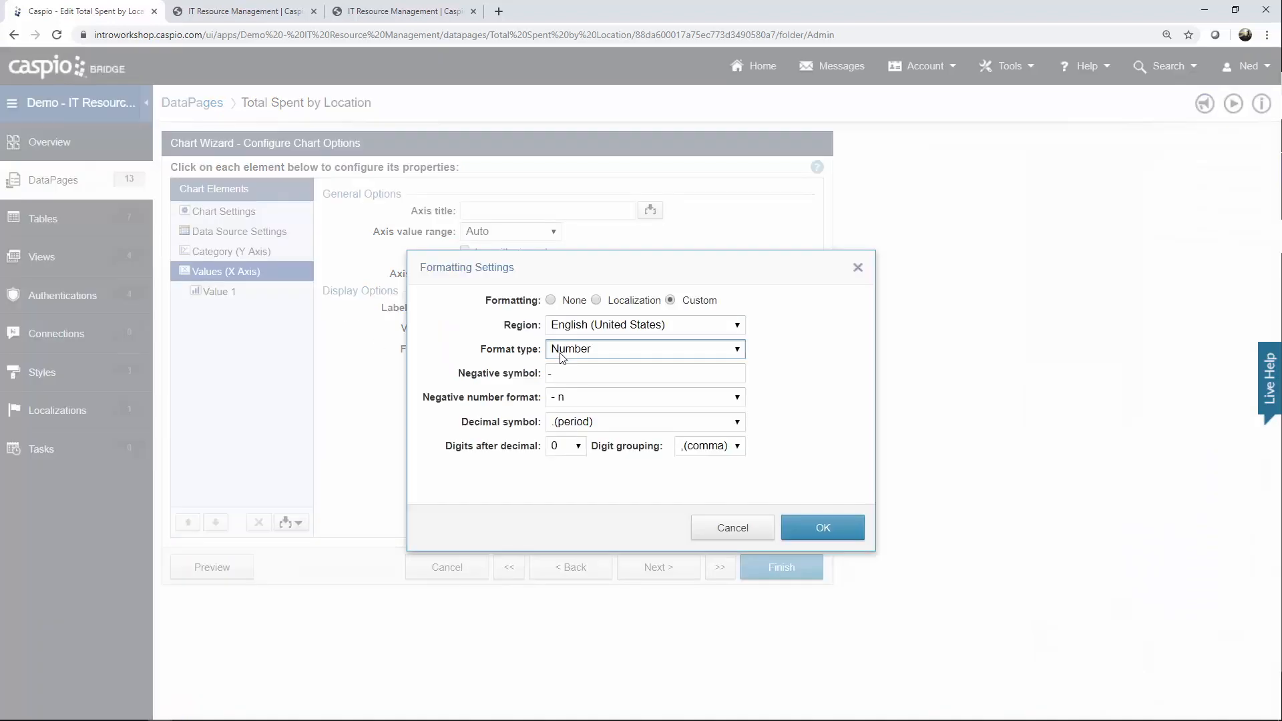
pyautogui.click(567, 354)
pyautogui.click(577, 390)
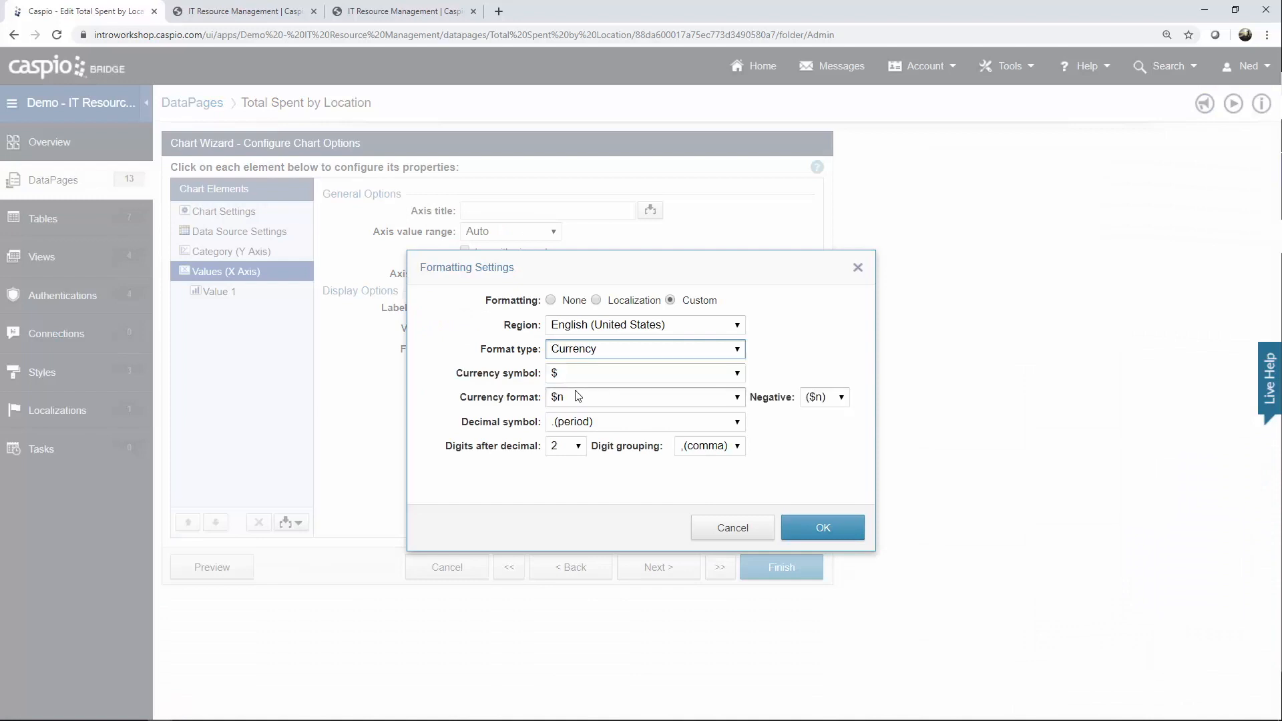
pyautogui.click(580, 446)
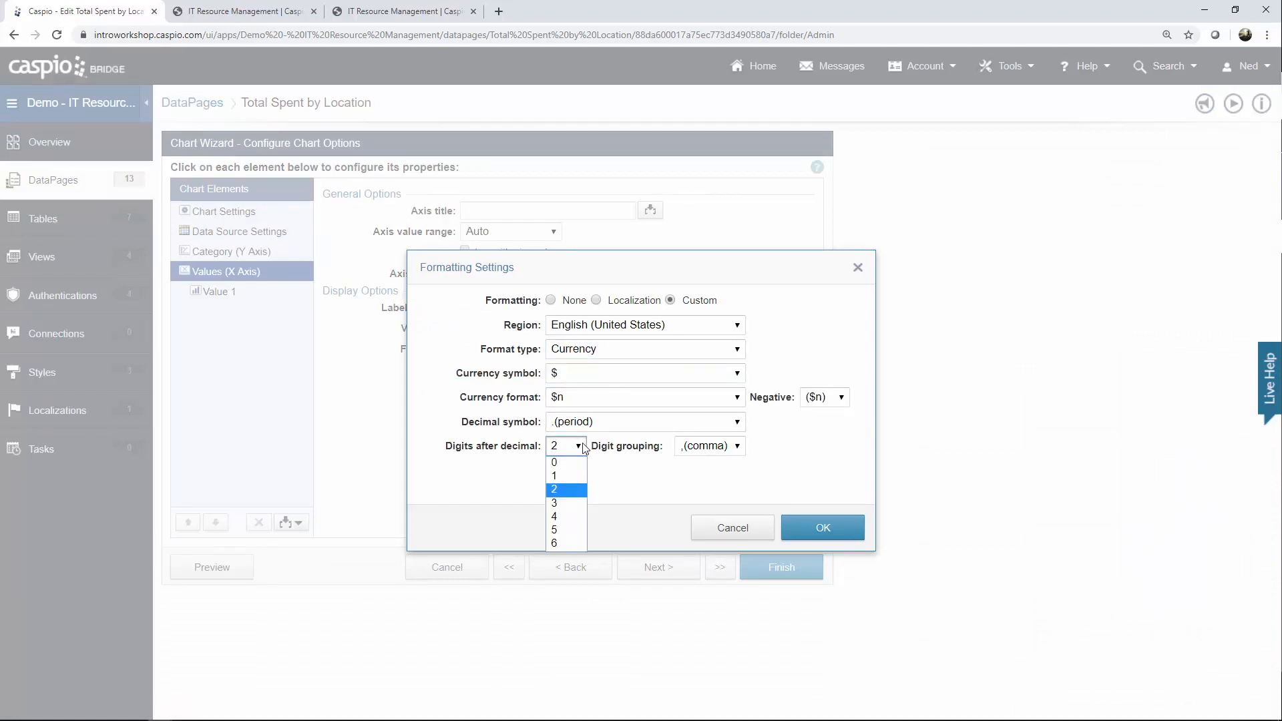
pyautogui.click(578, 463)
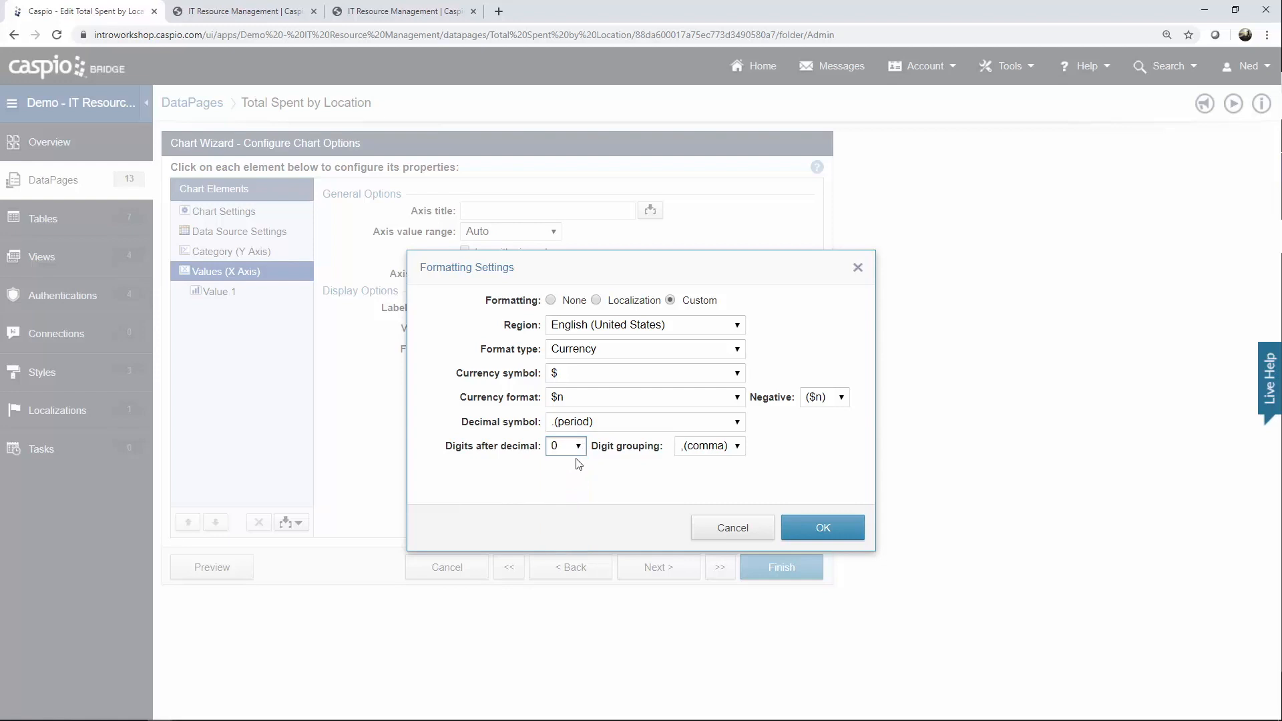
pyautogui.click(821, 527)
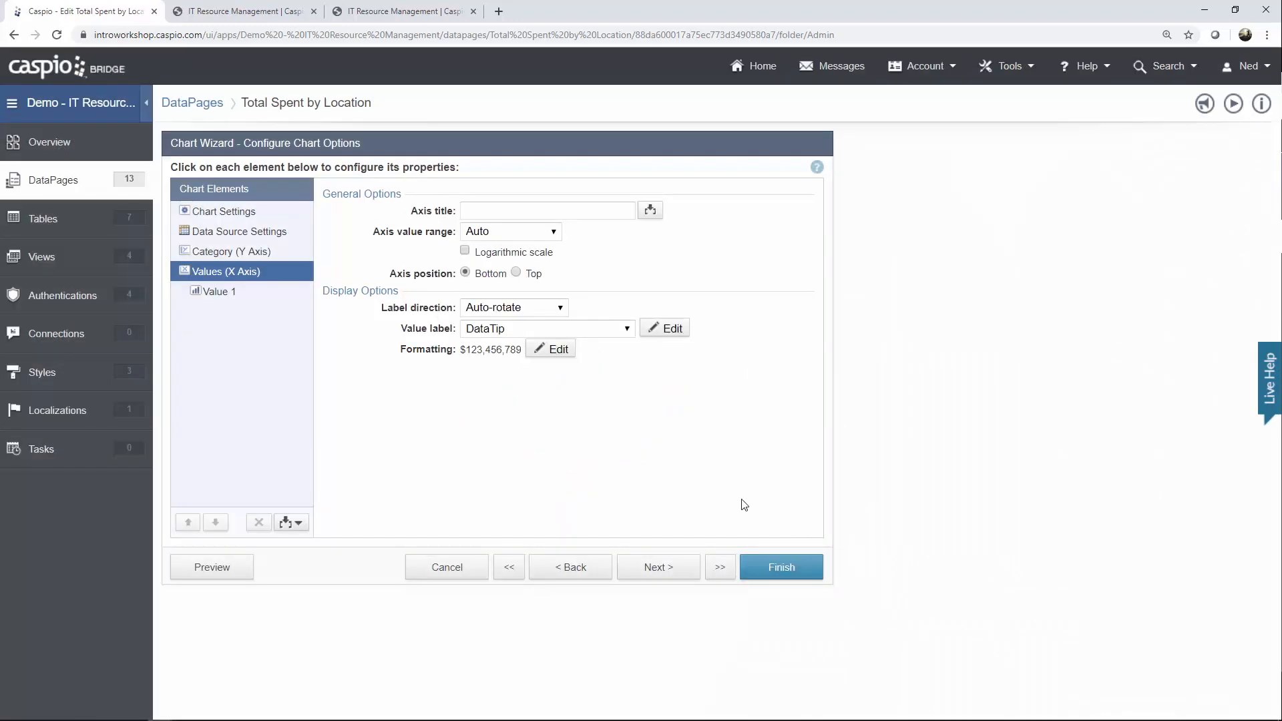
pyautogui.click(236, 294)
# Set Value 1 to the Sum of Purchase_Price.
pyautogui.click(515, 213)
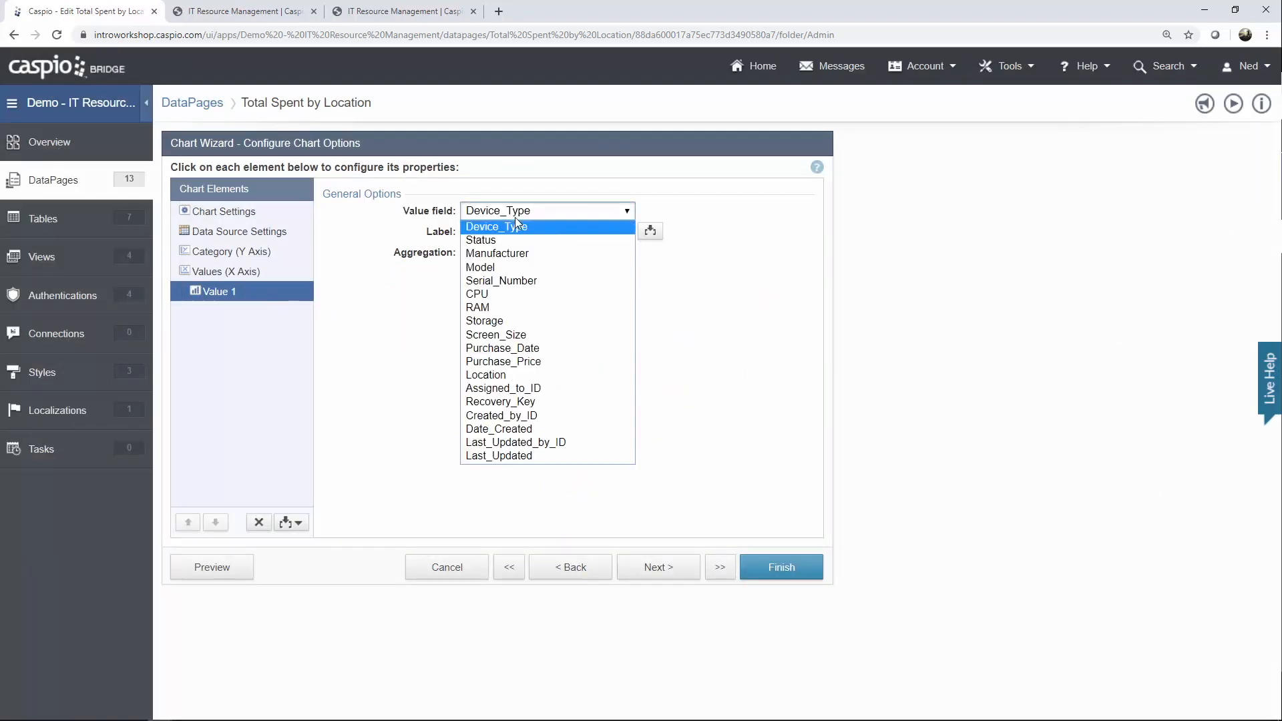
pyautogui.click(503, 361)
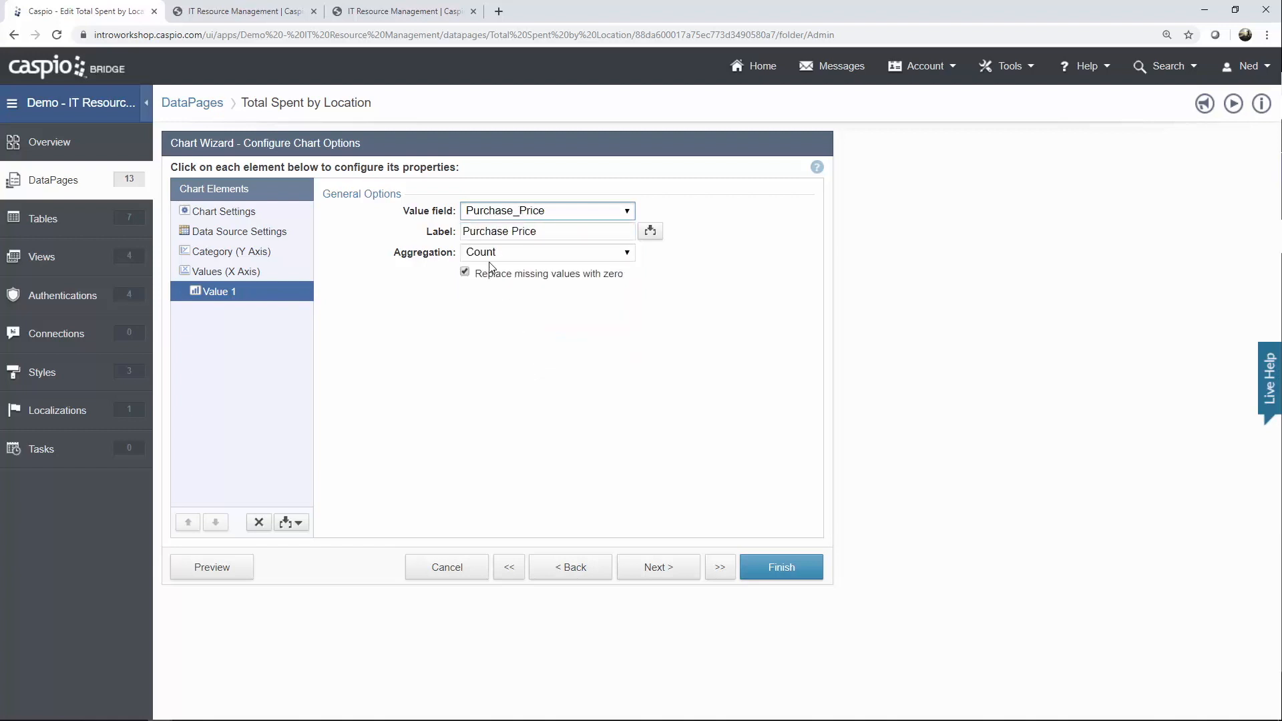
pyautogui.click(489, 253)
pyautogui.click(478, 282)
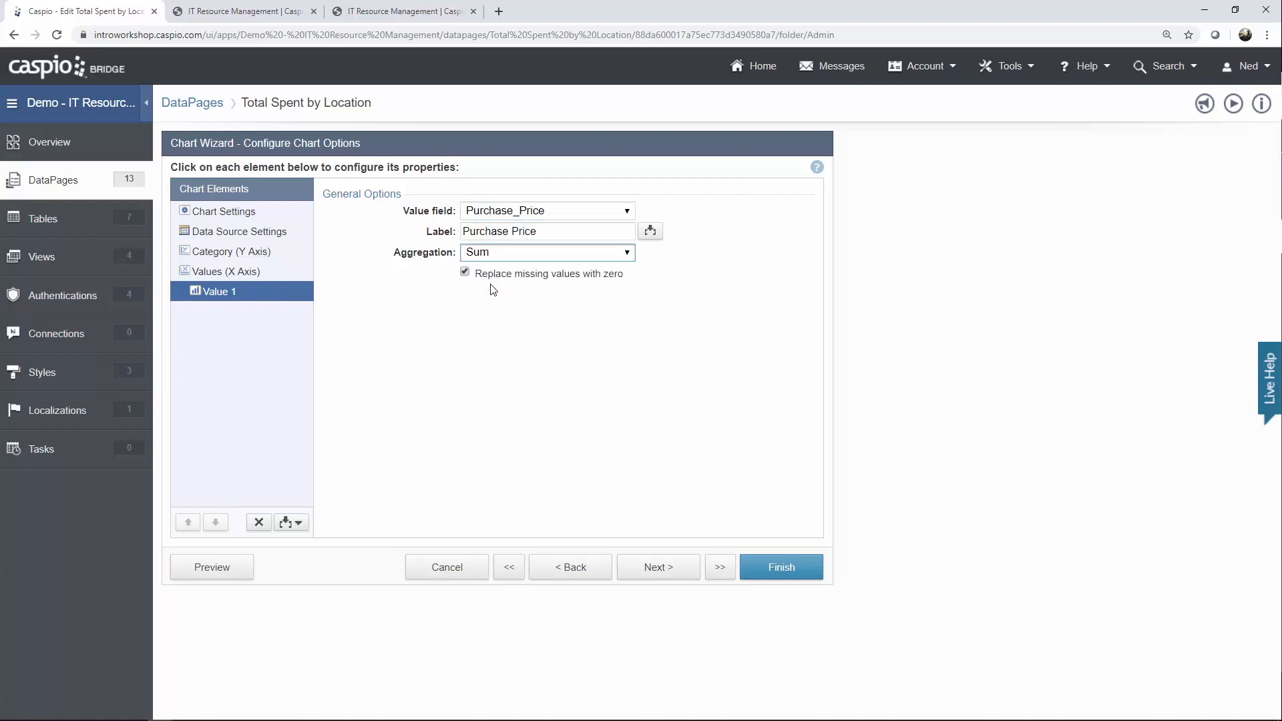
# Sort by SUM(Purchase_Price), preview the chart, and finish saving it.
pyautogui.click(647, 564)
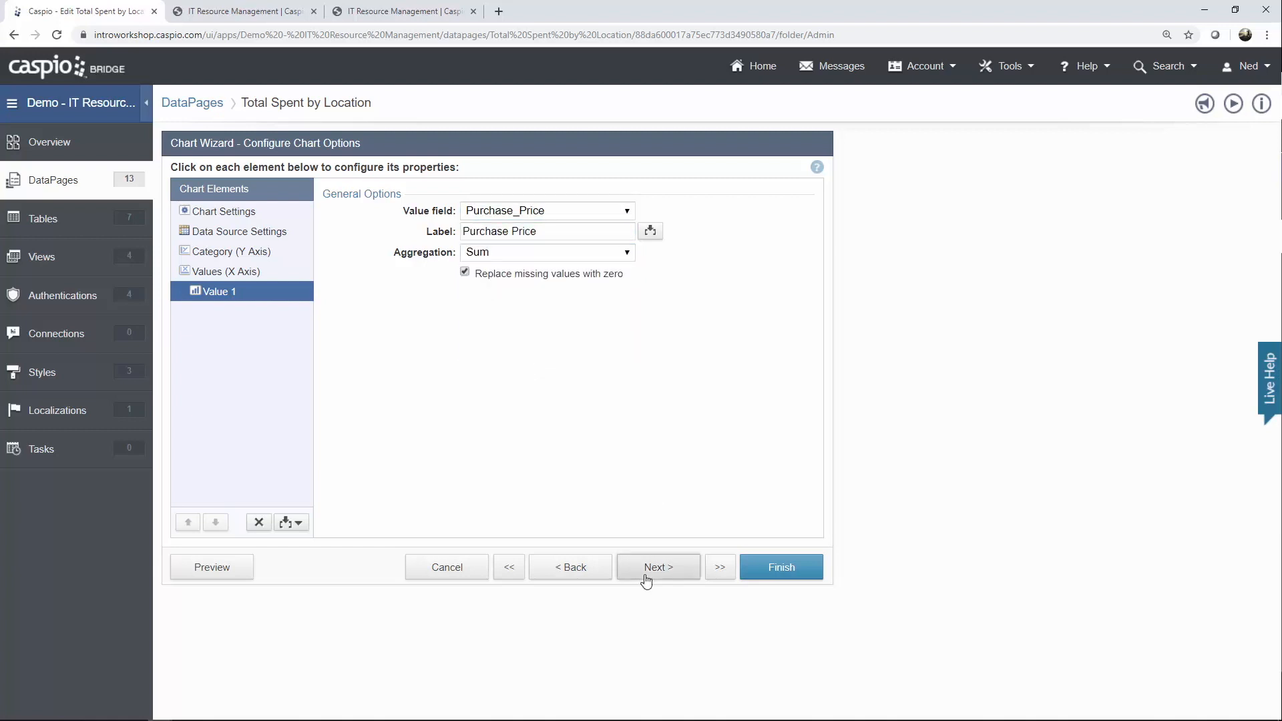
pyautogui.click(514, 199)
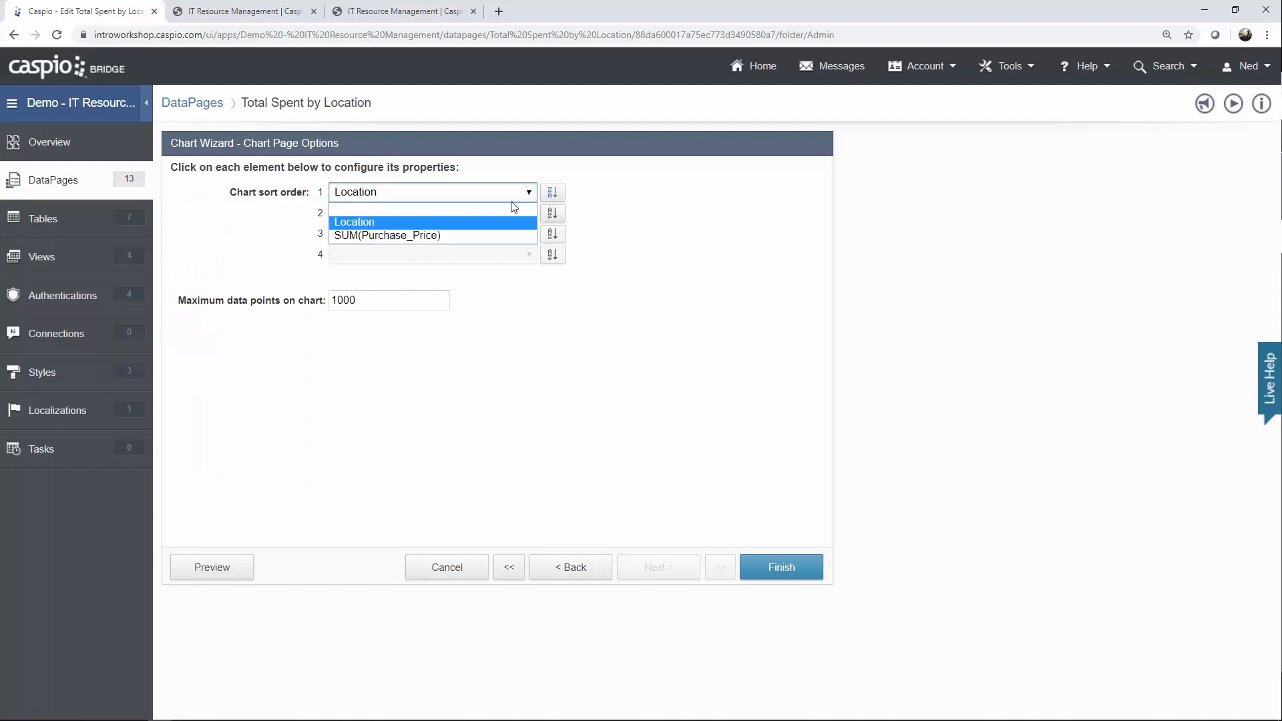
pyautogui.click(475, 235)
pyautogui.click(230, 572)
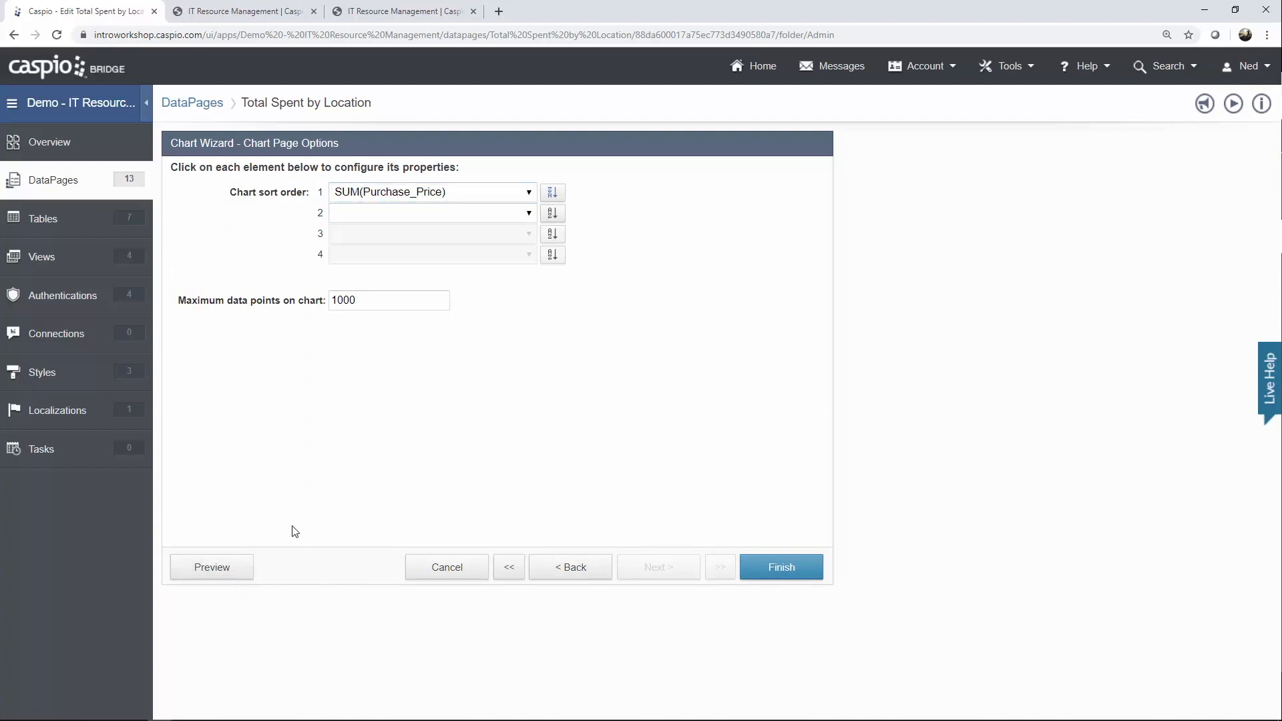
pyautogui.moveTo(504, 272)
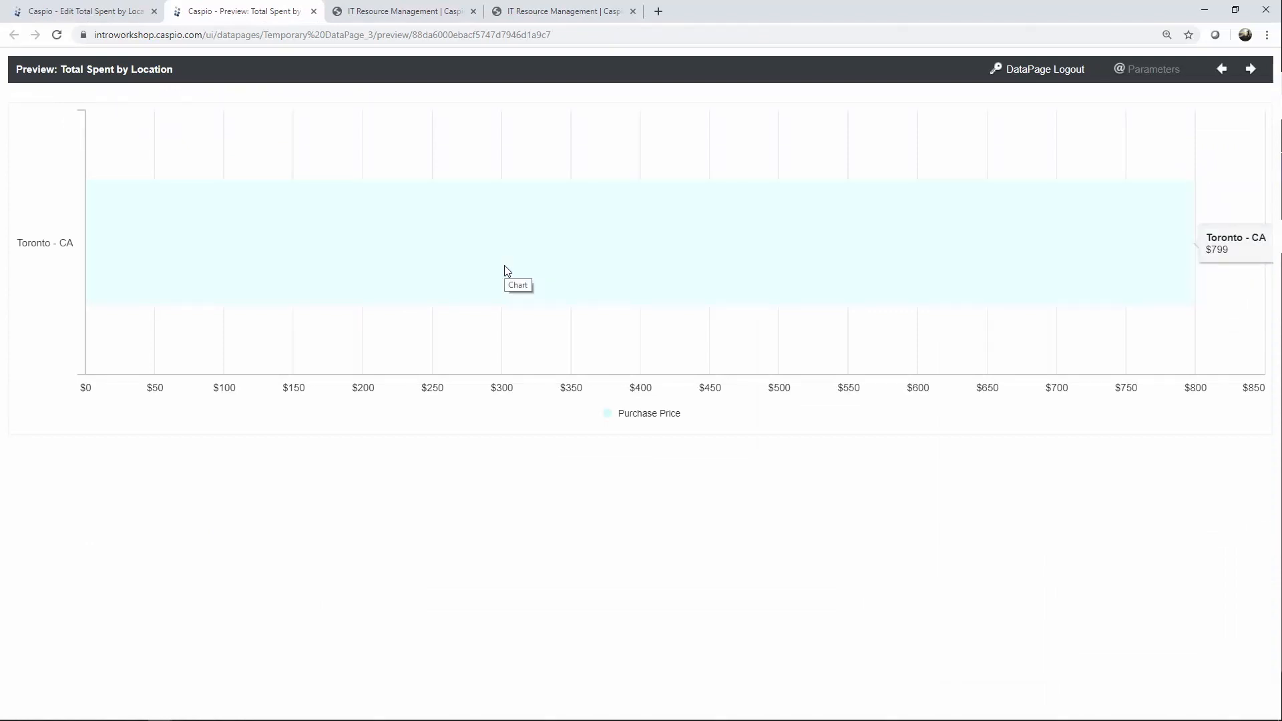
pyautogui.click(313, 11)
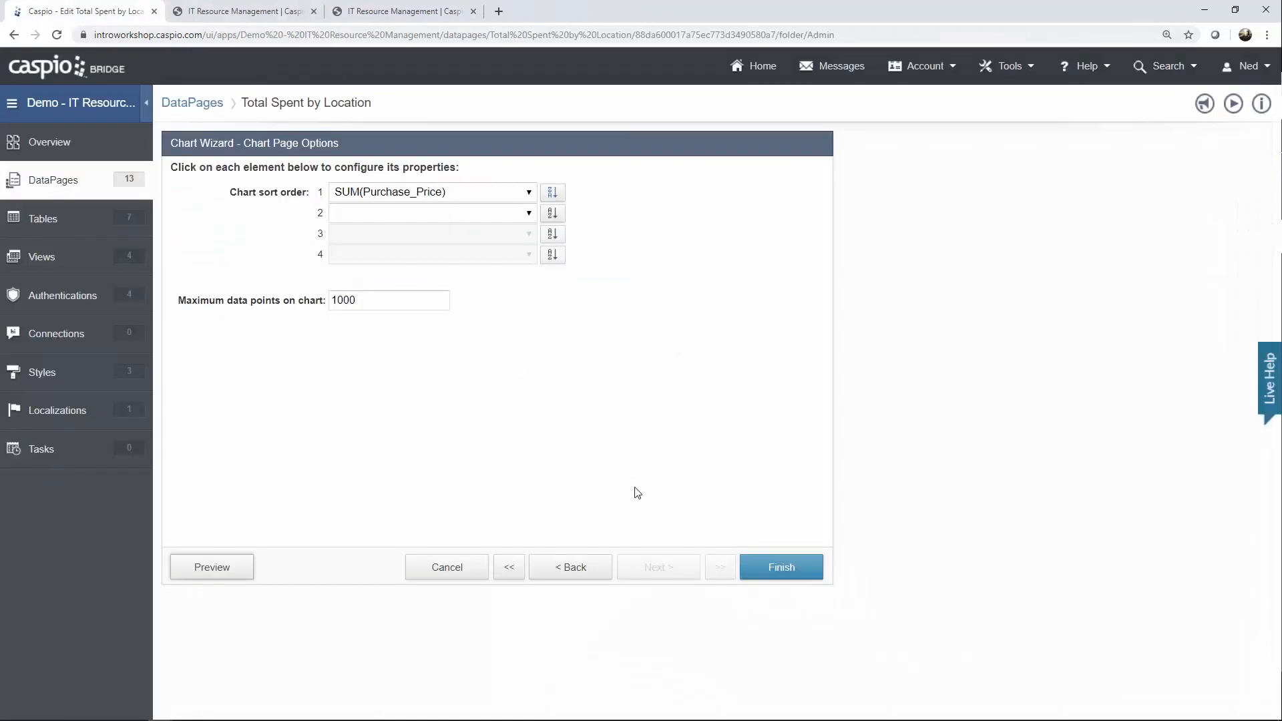
pyautogui.click(753, 563)
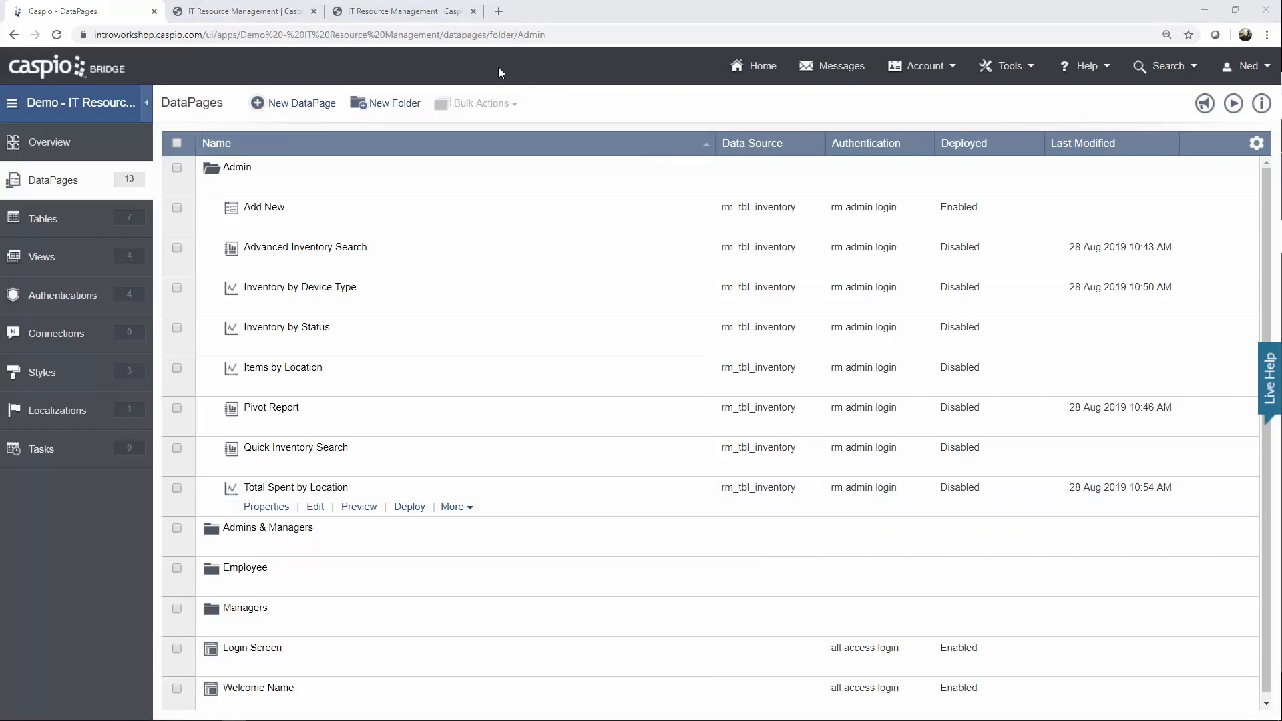
pyautogui.click(400, 15)
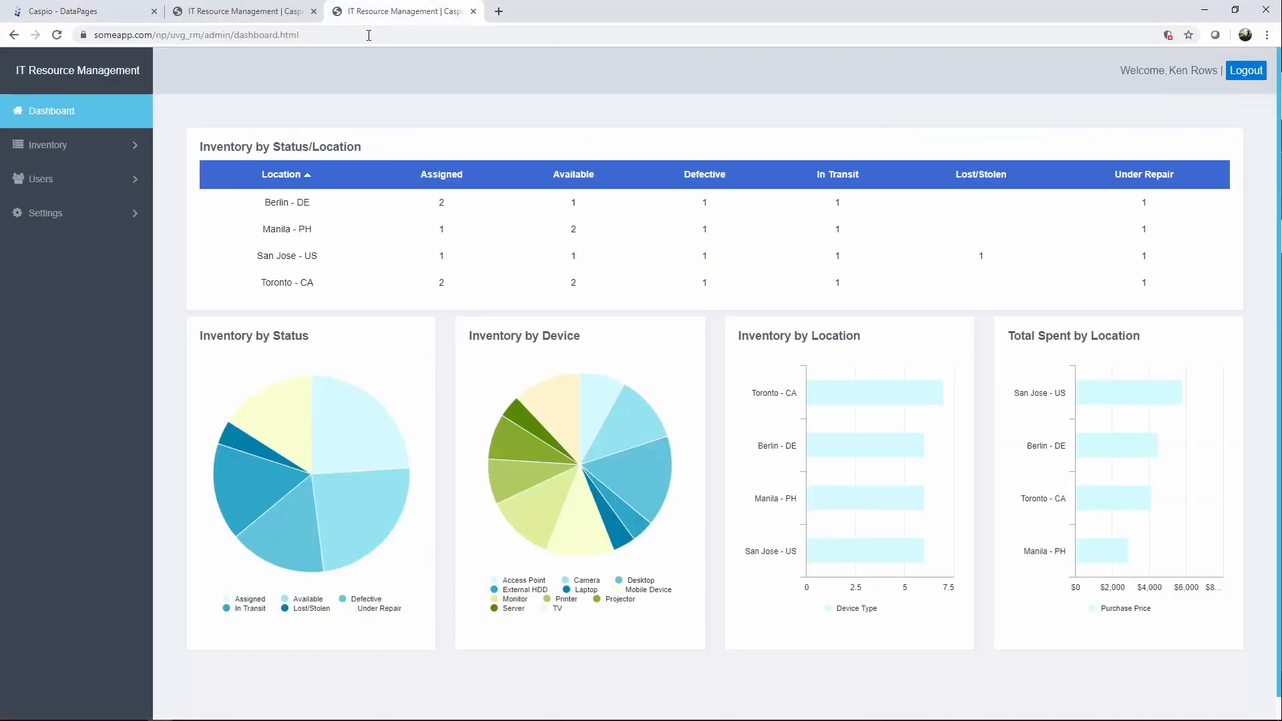
pyautogui.click(57, 149)
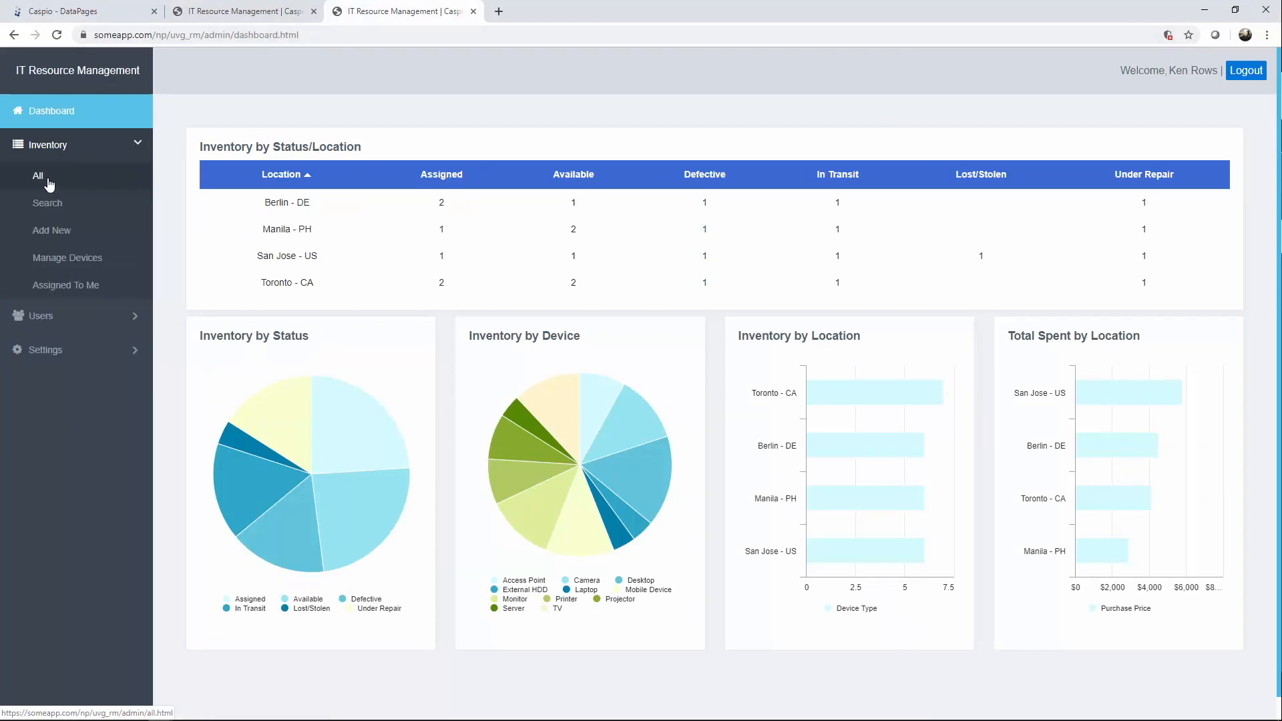
pyautogui.click(48, 184)
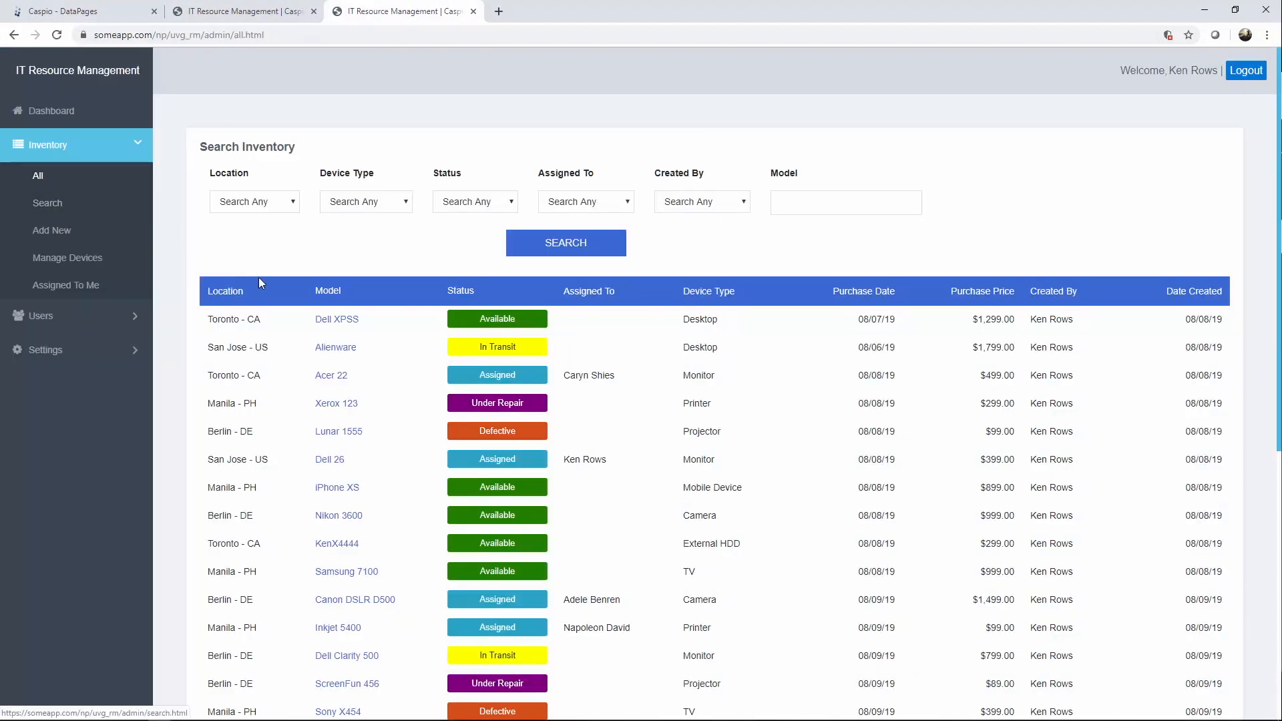
pyautogui.click(336, 327)
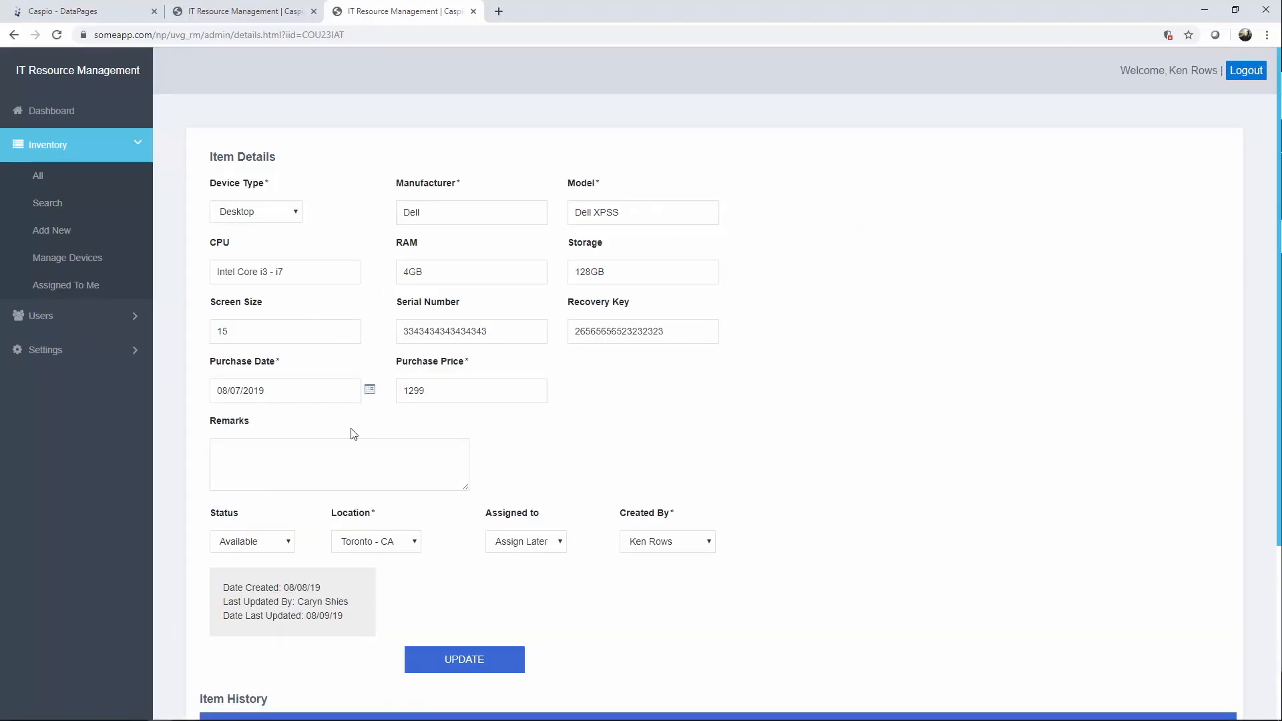
pyautogui.scroll(-1, 709, 437)
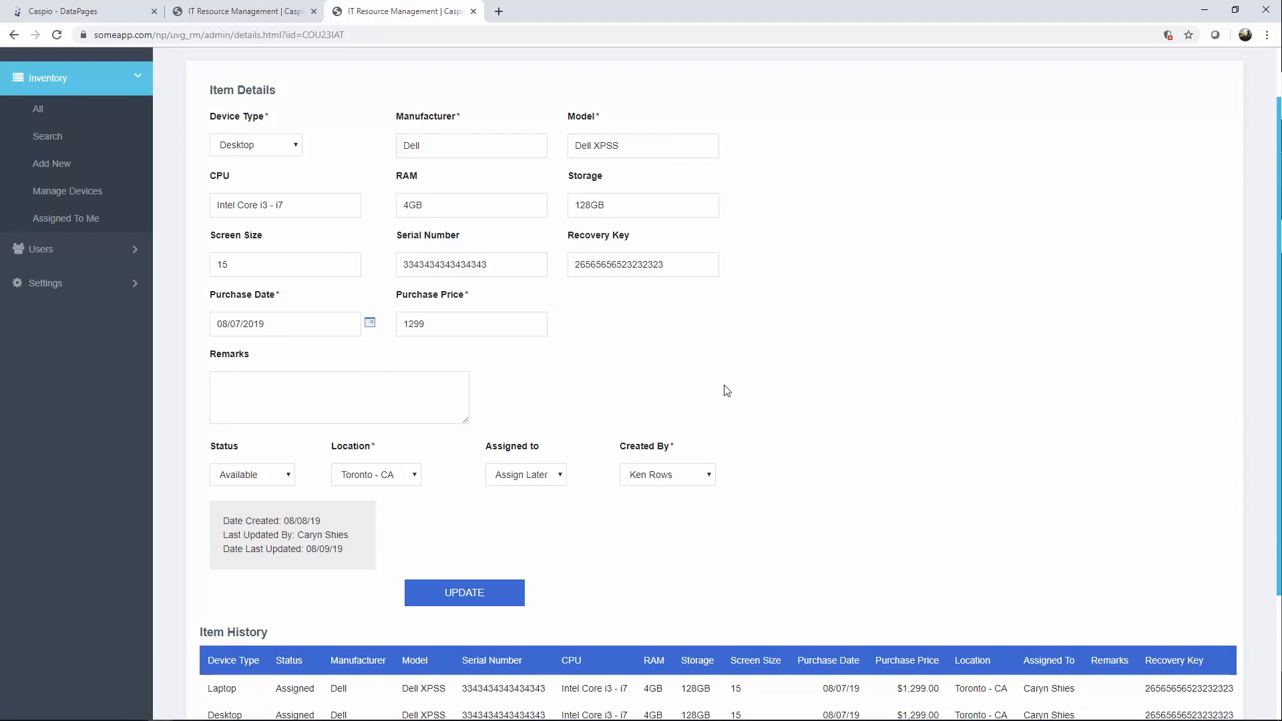
pyautogui.click(101, 11)
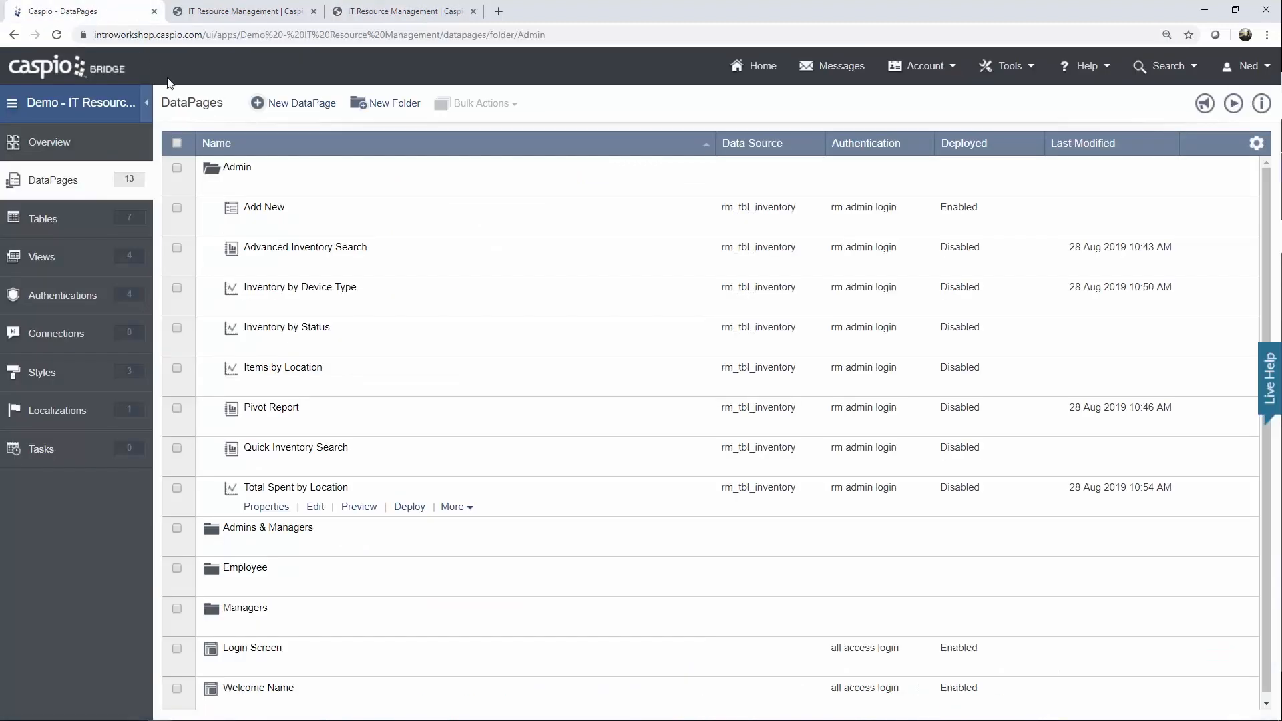
# Start a new Details report DataPage using rm_tbl_inventory as the data source.
pyautogui.click(315, 106)
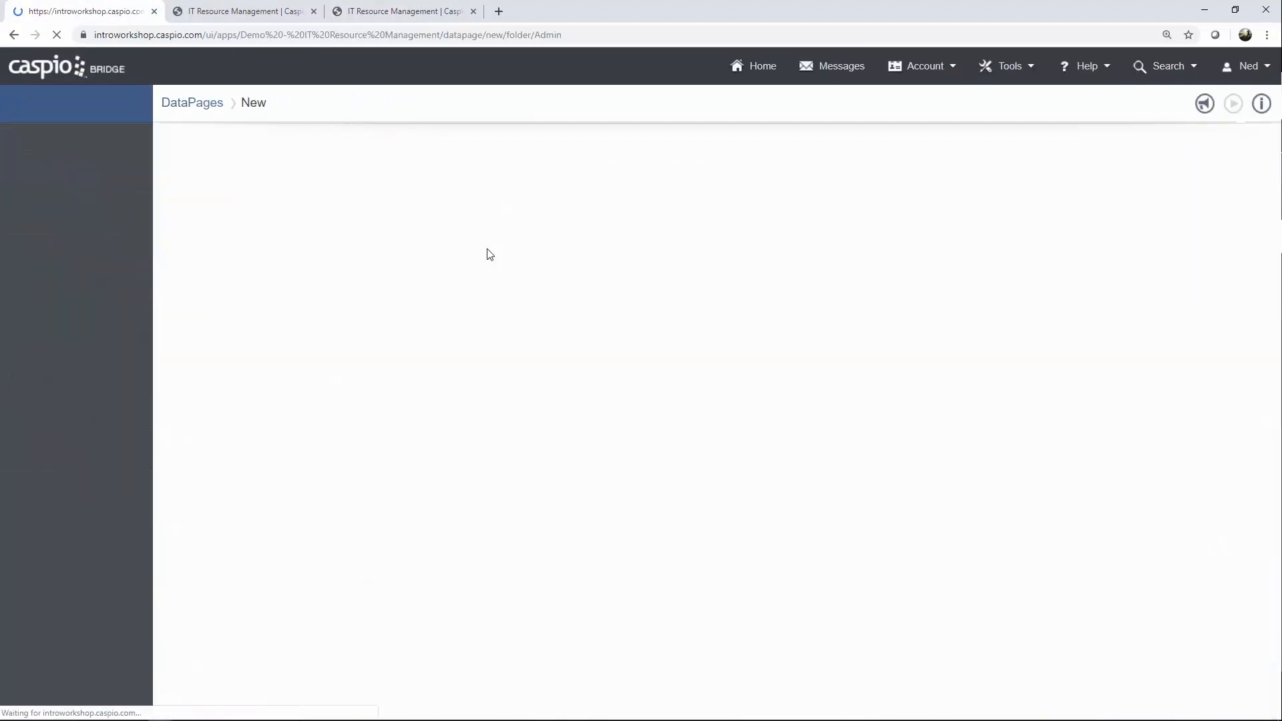
pyautogui.click(292, 223)
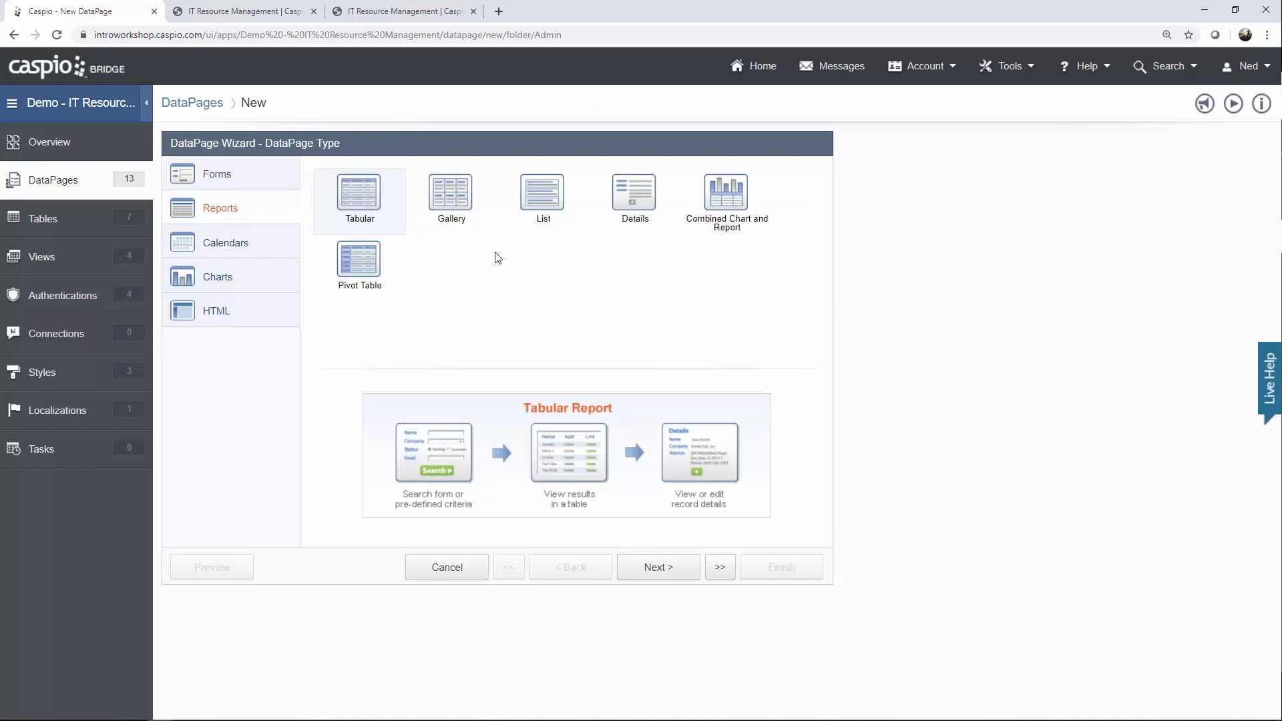
pyautogui.click(627, 207)
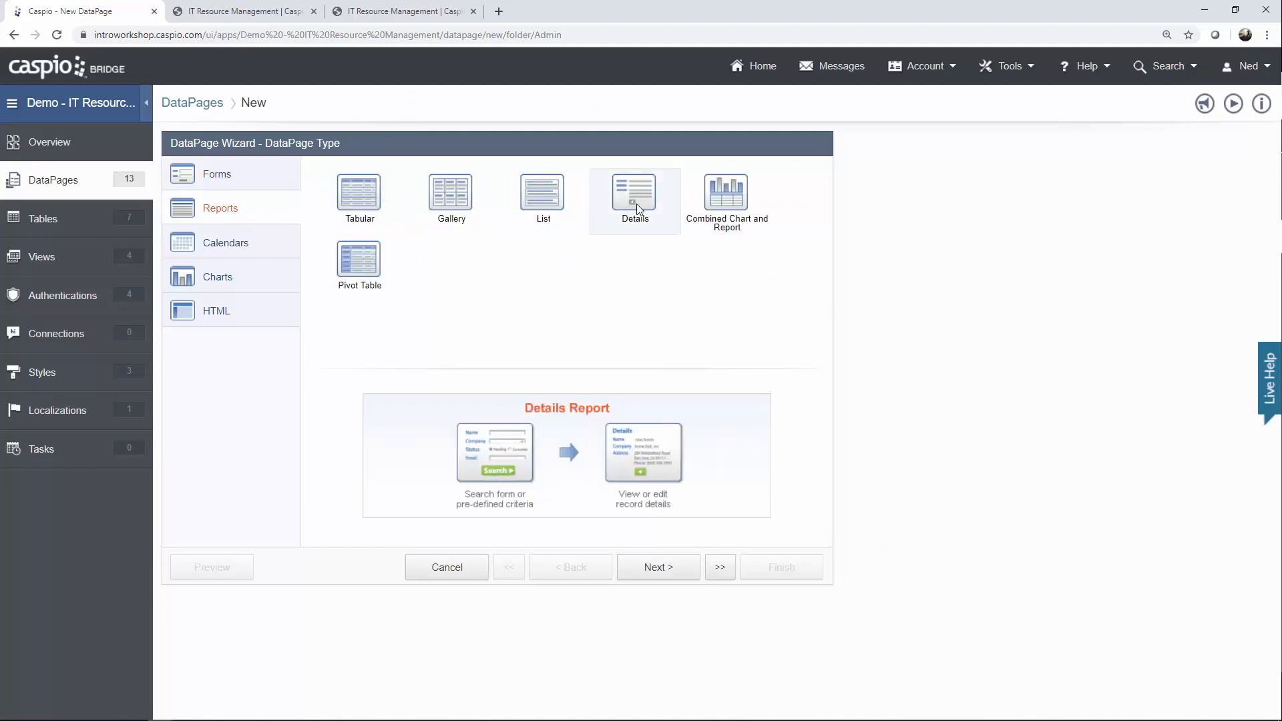
pyautogui.click(675, 567)
pyautogui.click(341, 227)
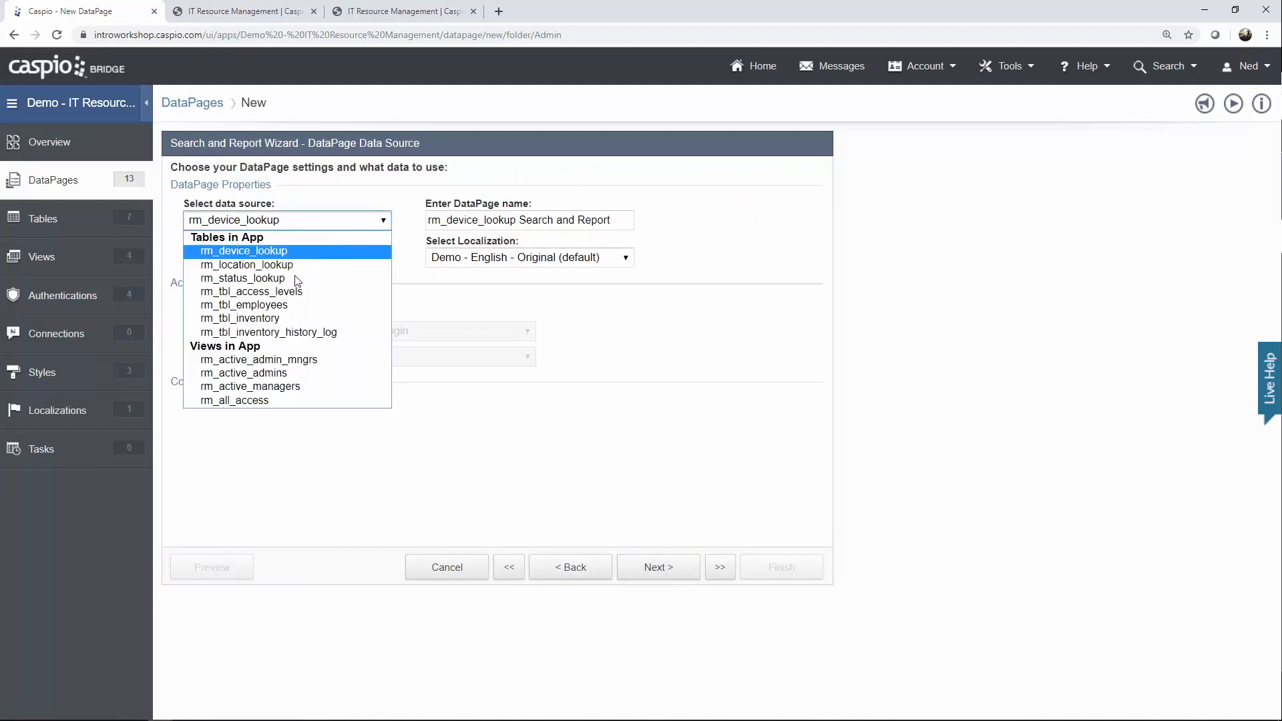
pyautogui.click(286, 319)
# Clear the default name, apply the Blue style and English localization, and require rm admin login.
pyautogui.press('Tab')
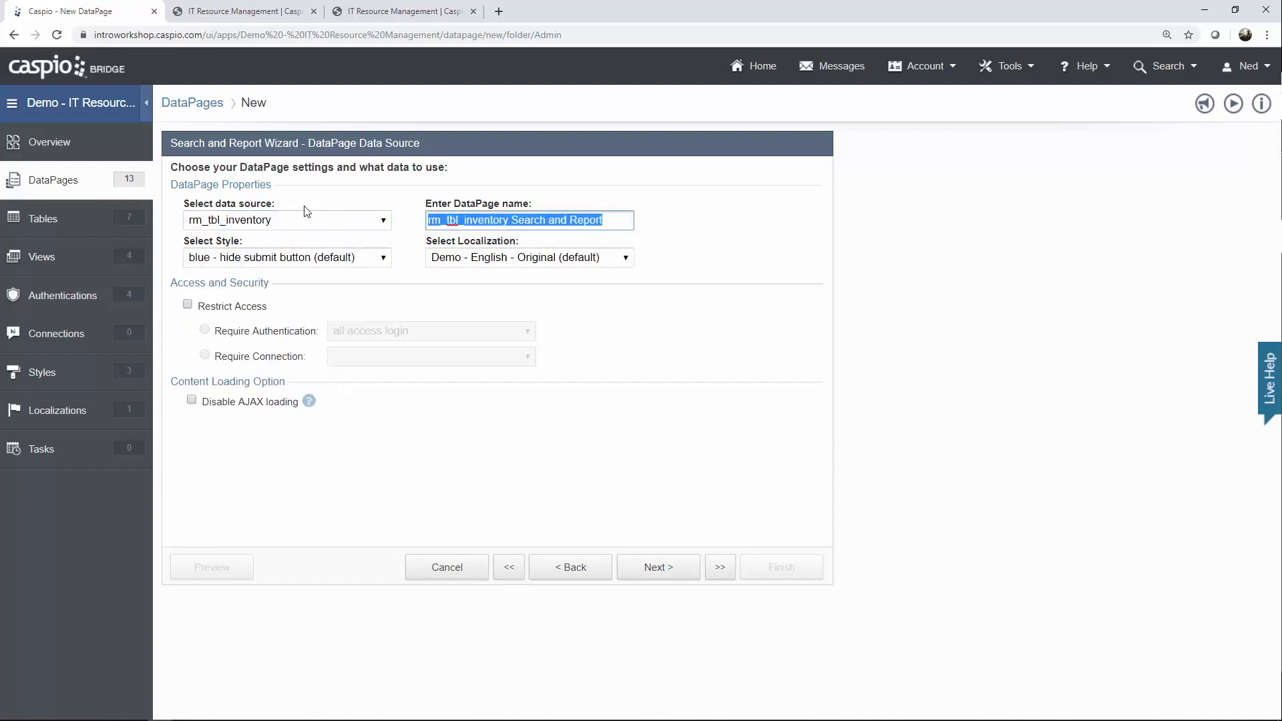
pyautogui.press('BackSpace')
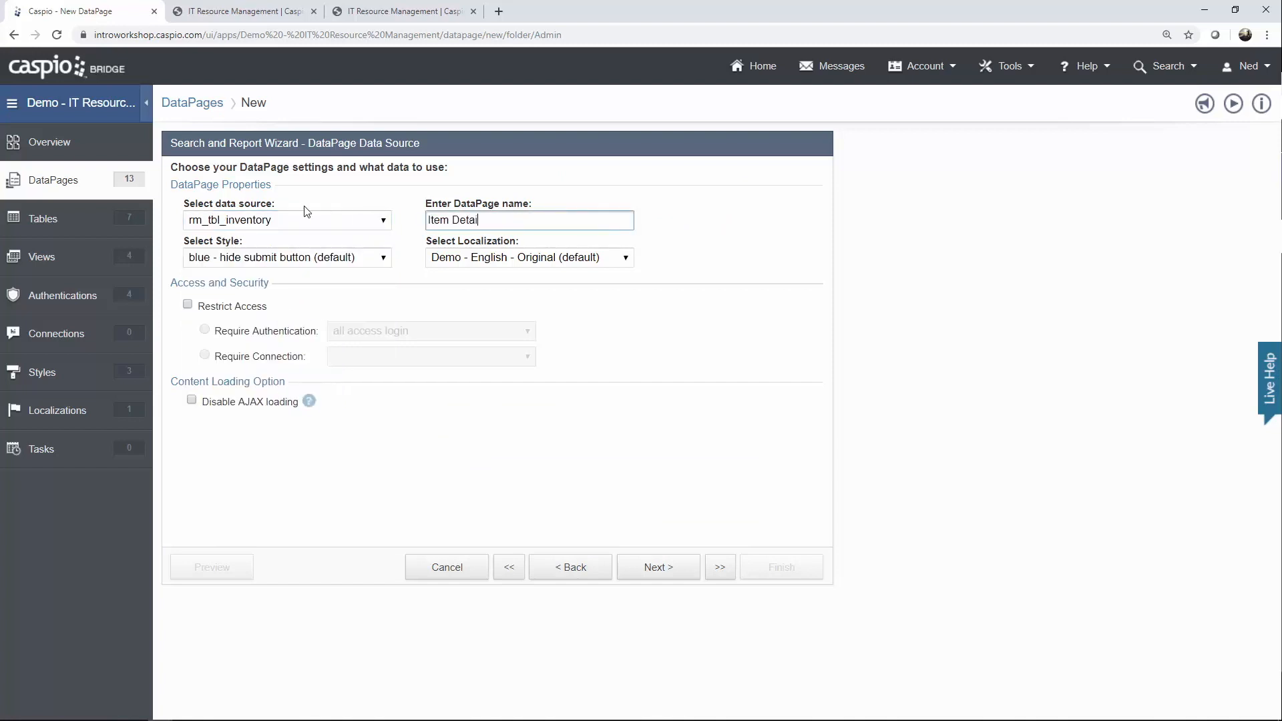
pyautogui.click(300, 259)
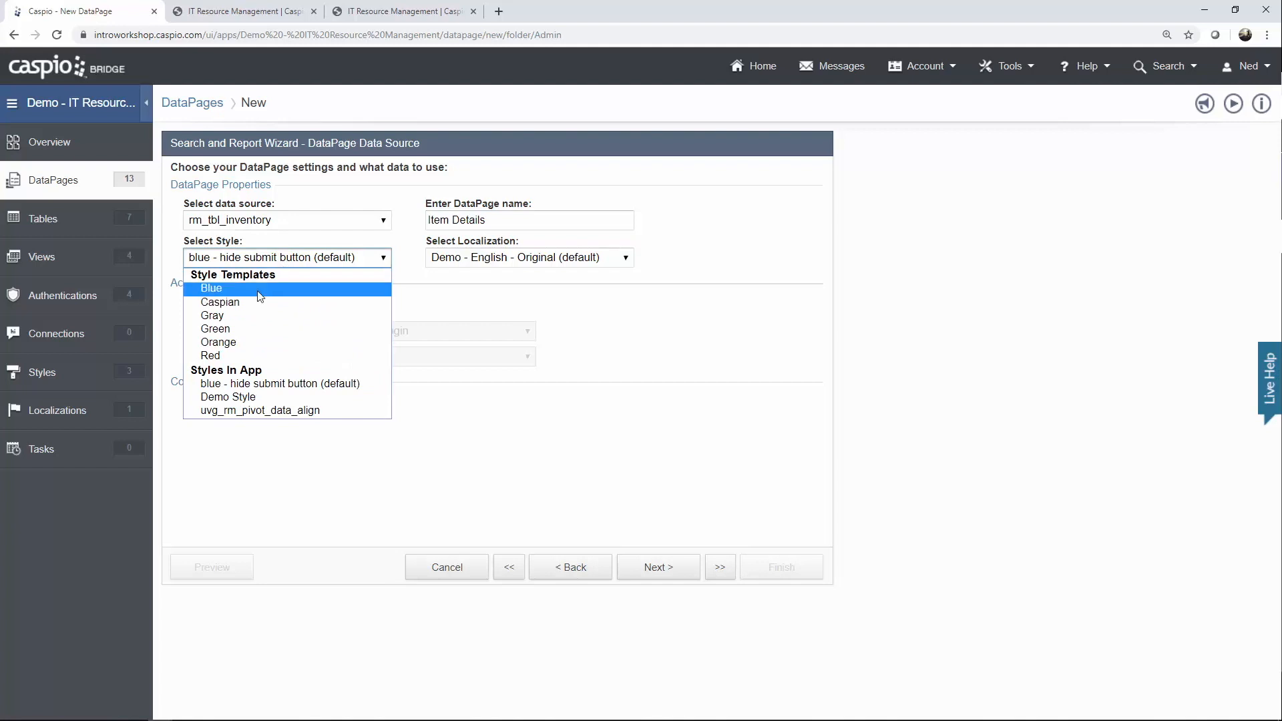
pyautogui.click(341, 287)
pyautogui.click(468, 260)
pyautogui.click(469, 316)
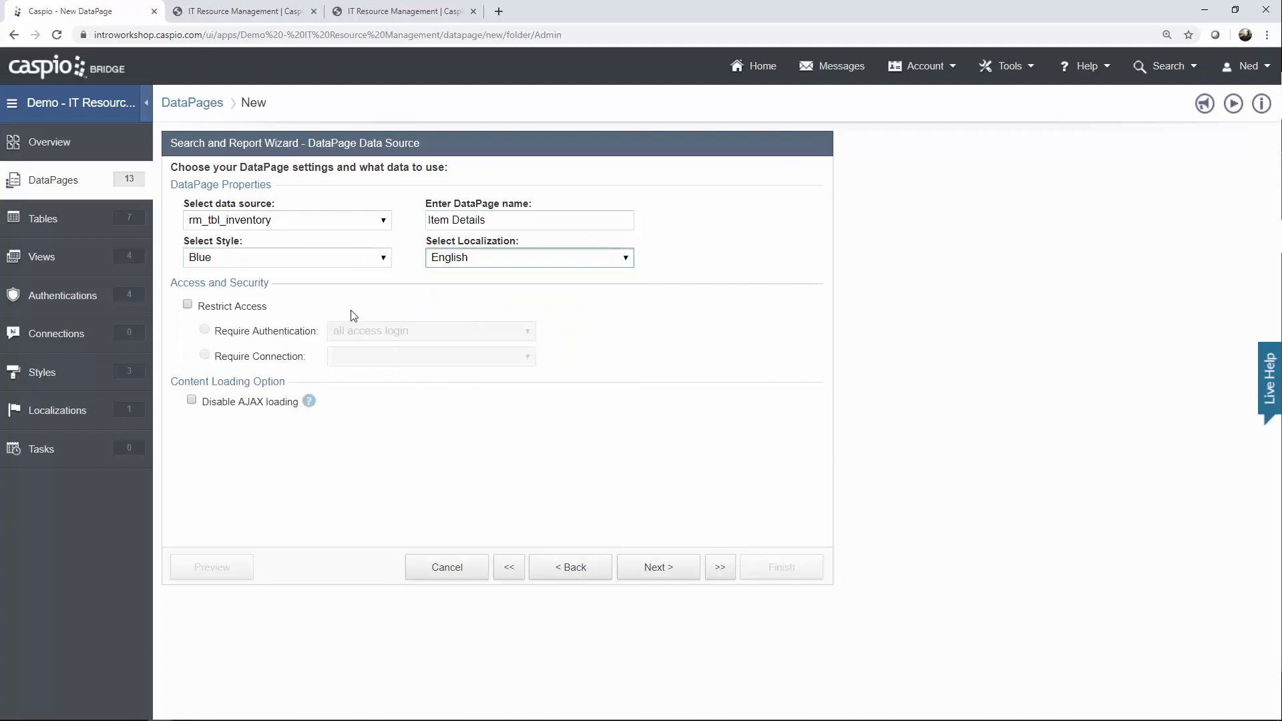
pyautogui.click(249, 309)
pyautogui.click(410, 334)
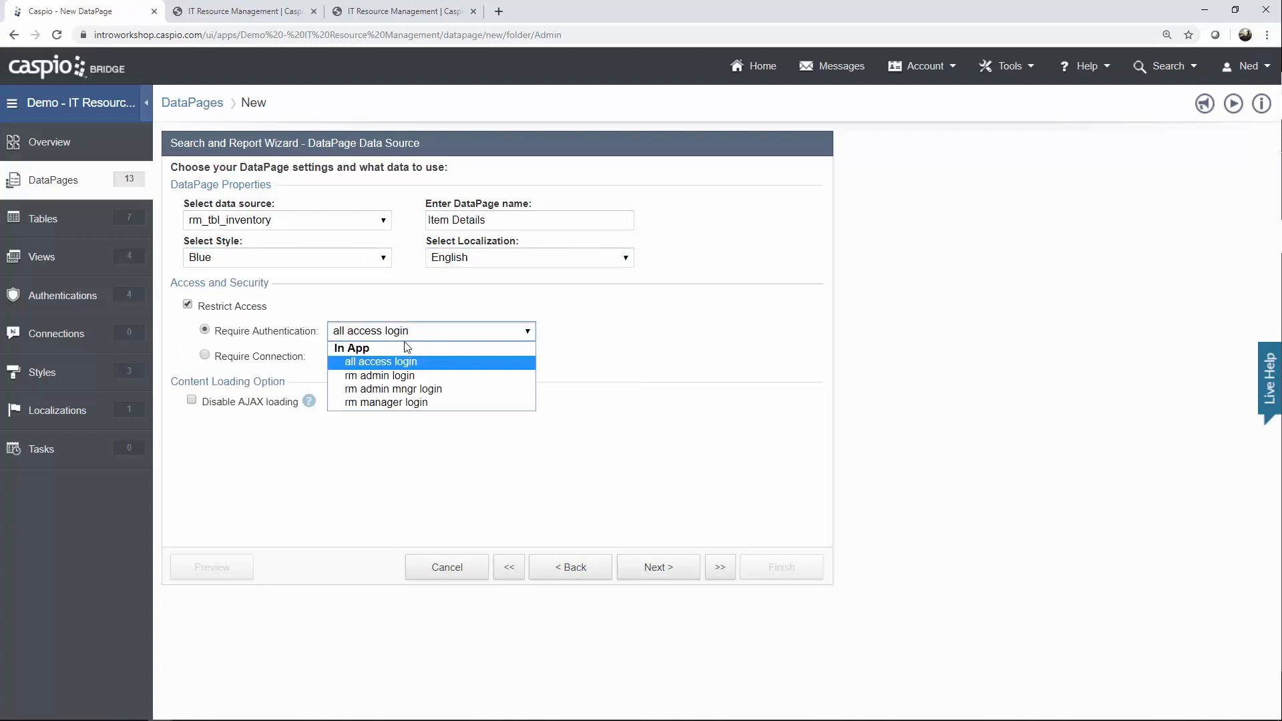
pyautogui.click(401, 369)
# Filter on pre-defined criteria and allow both Bridge and external parameters.
pyautogui.click(639, 576)
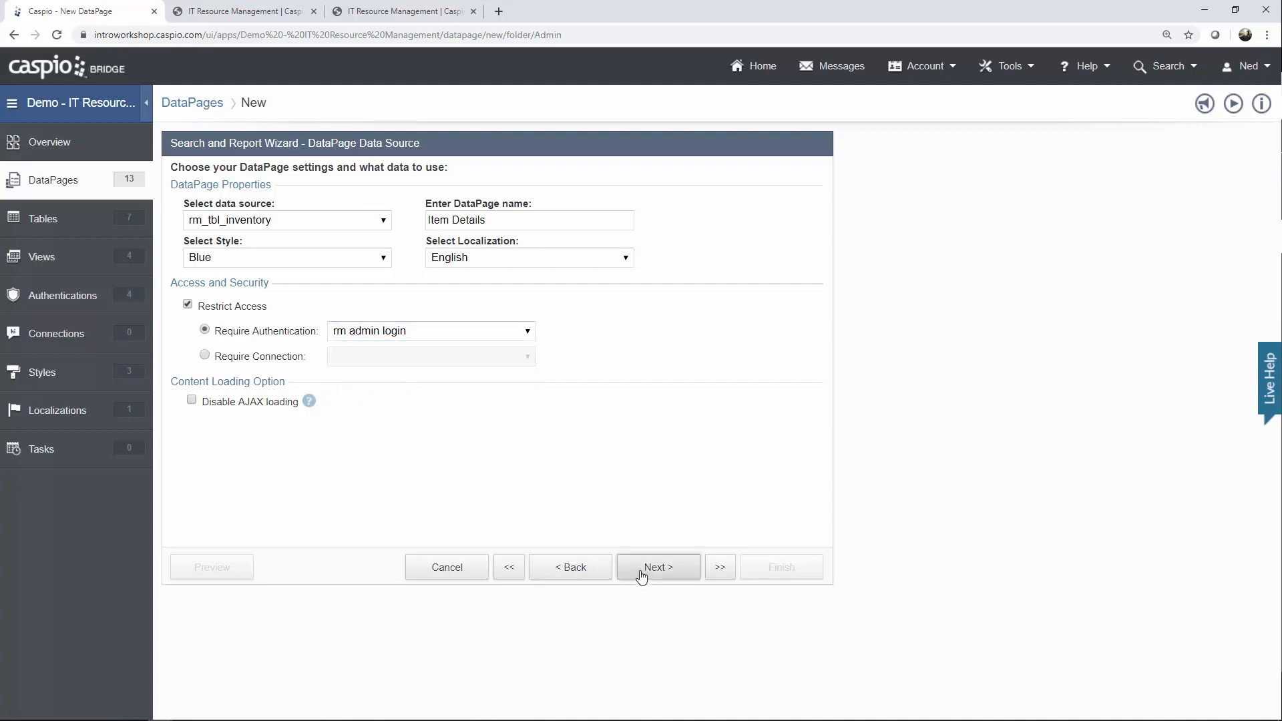
pyautogui.click(285, 294)
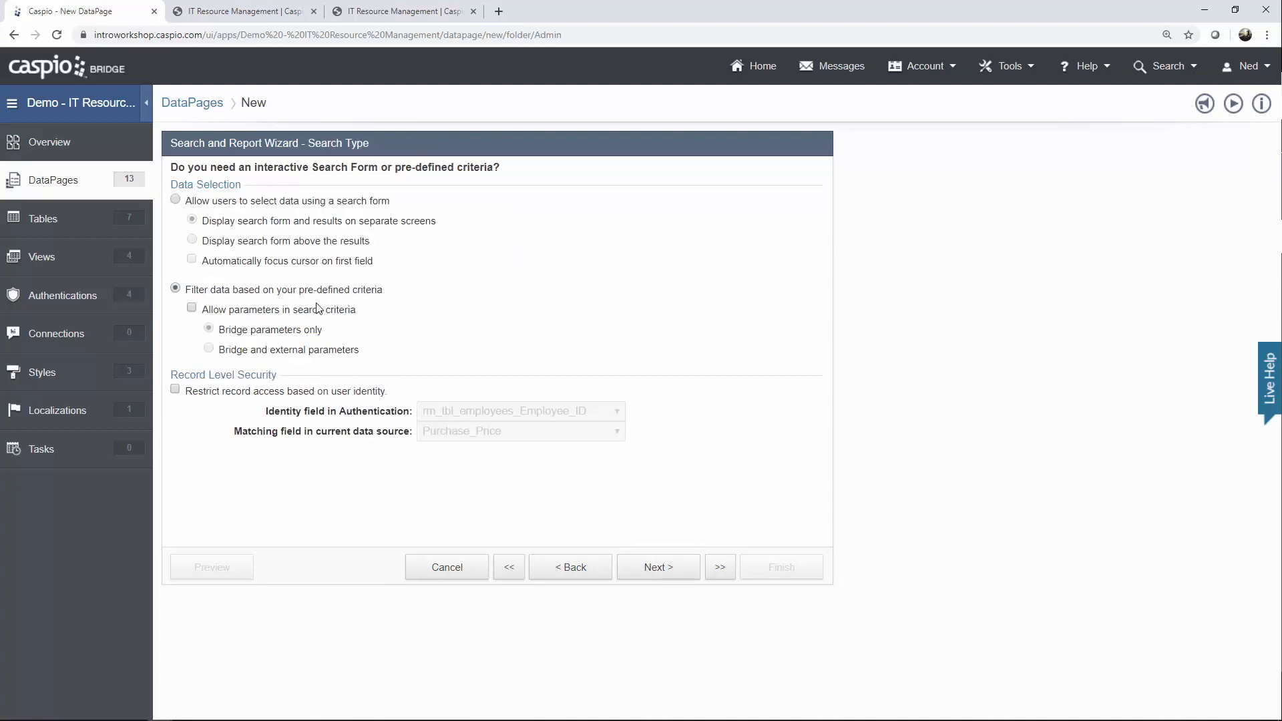
pyautogui.click(300, 313)
pyautogui.moveTo(358, 352); pyautogui.dragTo(272, 354)
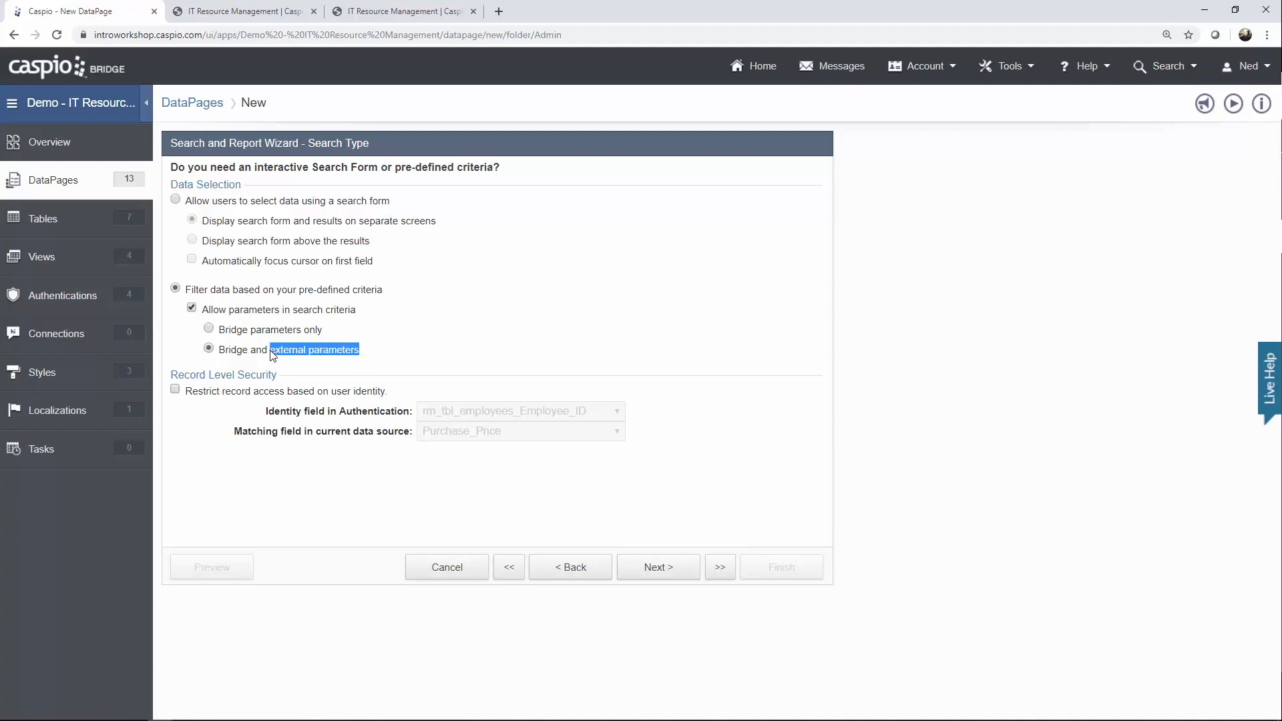
pyautogui.click(389, 13)
pyautogui.moveTo(291, 35); pyautogui.dragTo(369, 35)
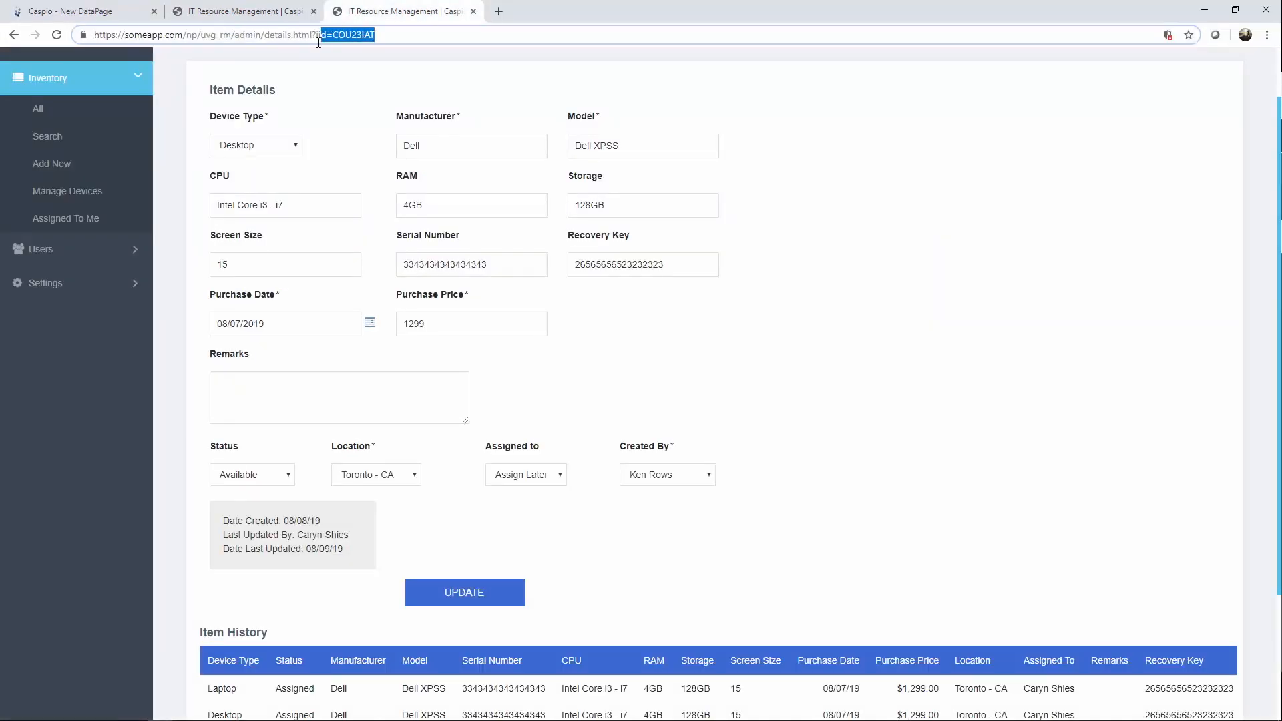
pyautogui.click(53, 112)
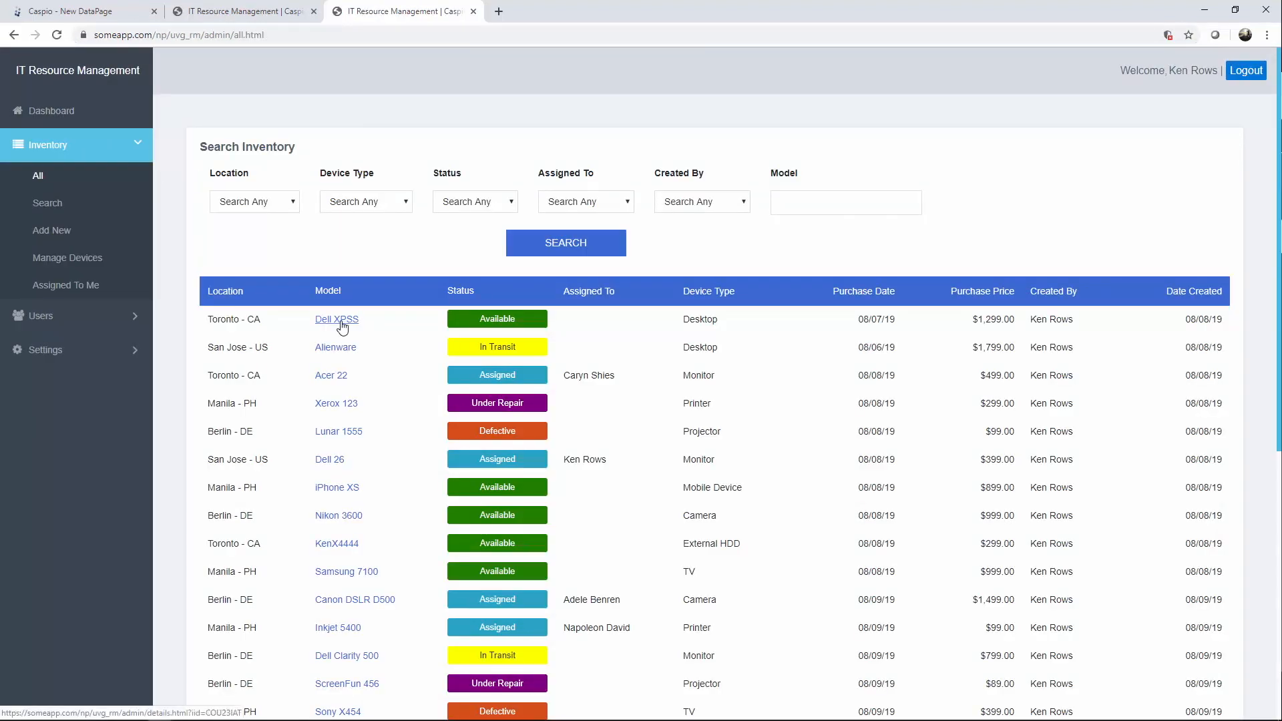
pyautogui.click(337, 319)
pyautogui.moveTo(303, 35); pyautogui.dragTo(349, 34)
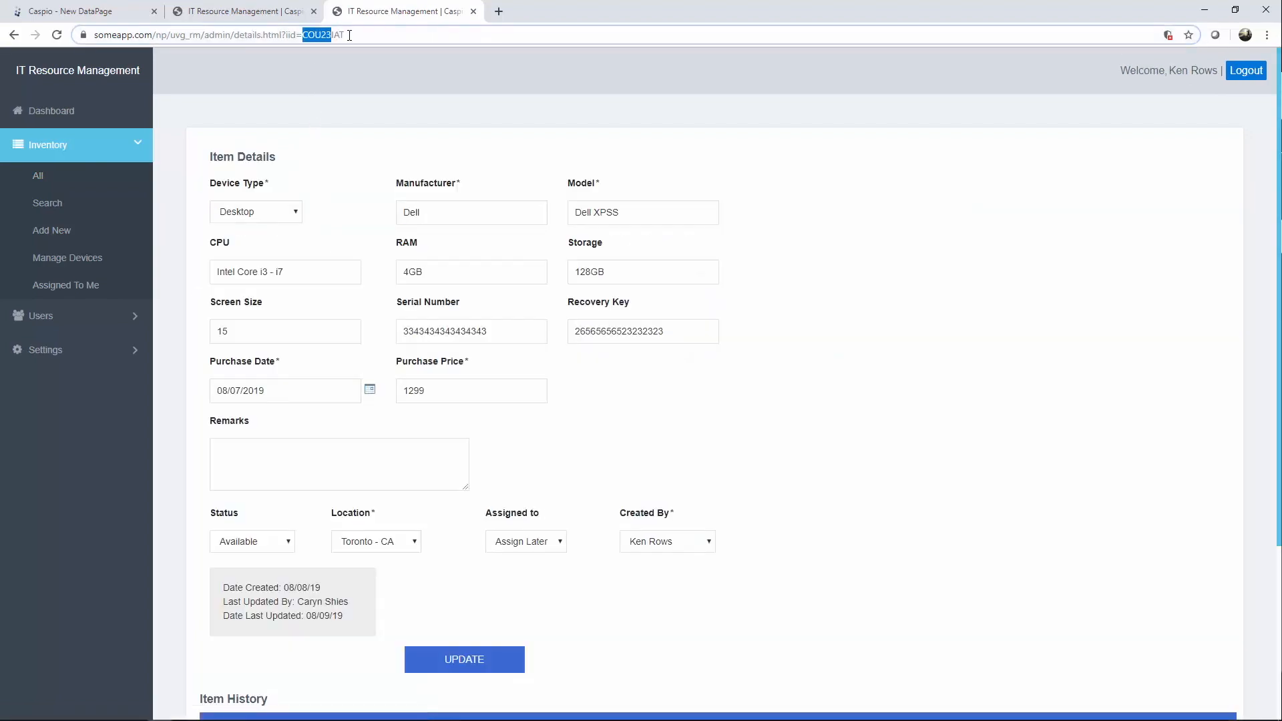
pyautogui.doubleClick(349, 35)
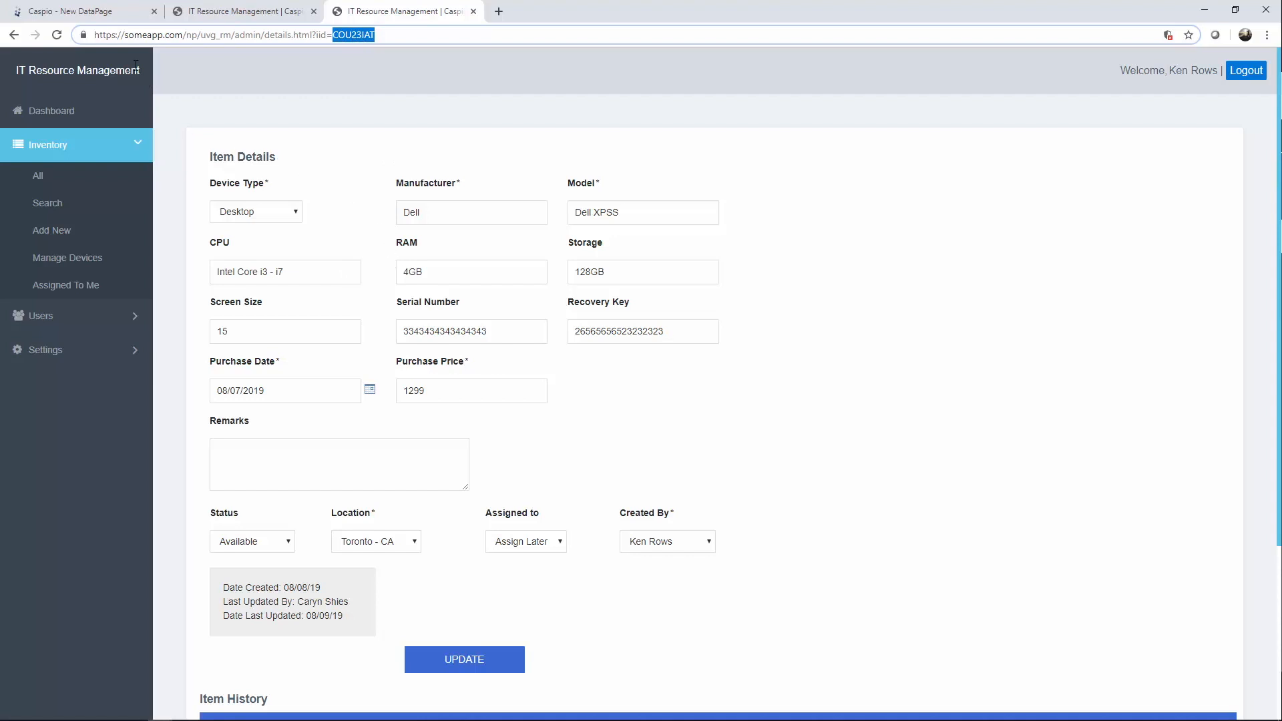
pyautogui.click(104, 13)
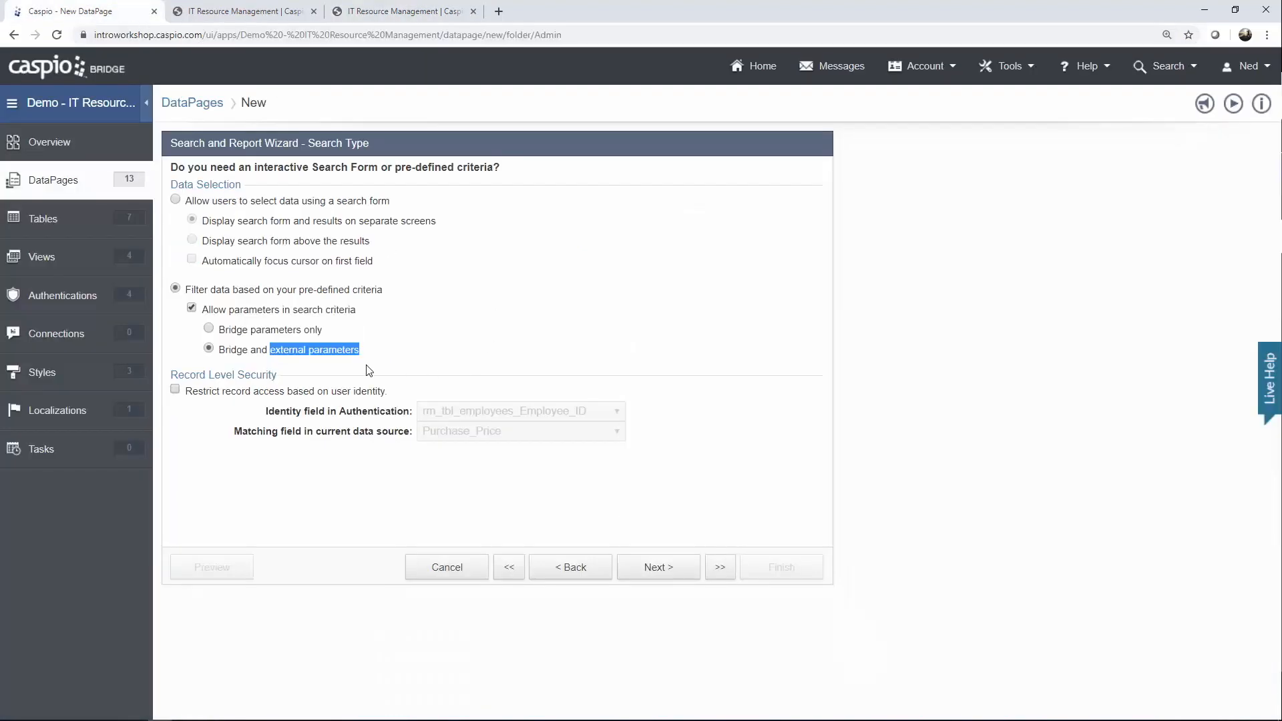
# Add Item_ID as the filtering field.
pyautogui.click(658, 567)
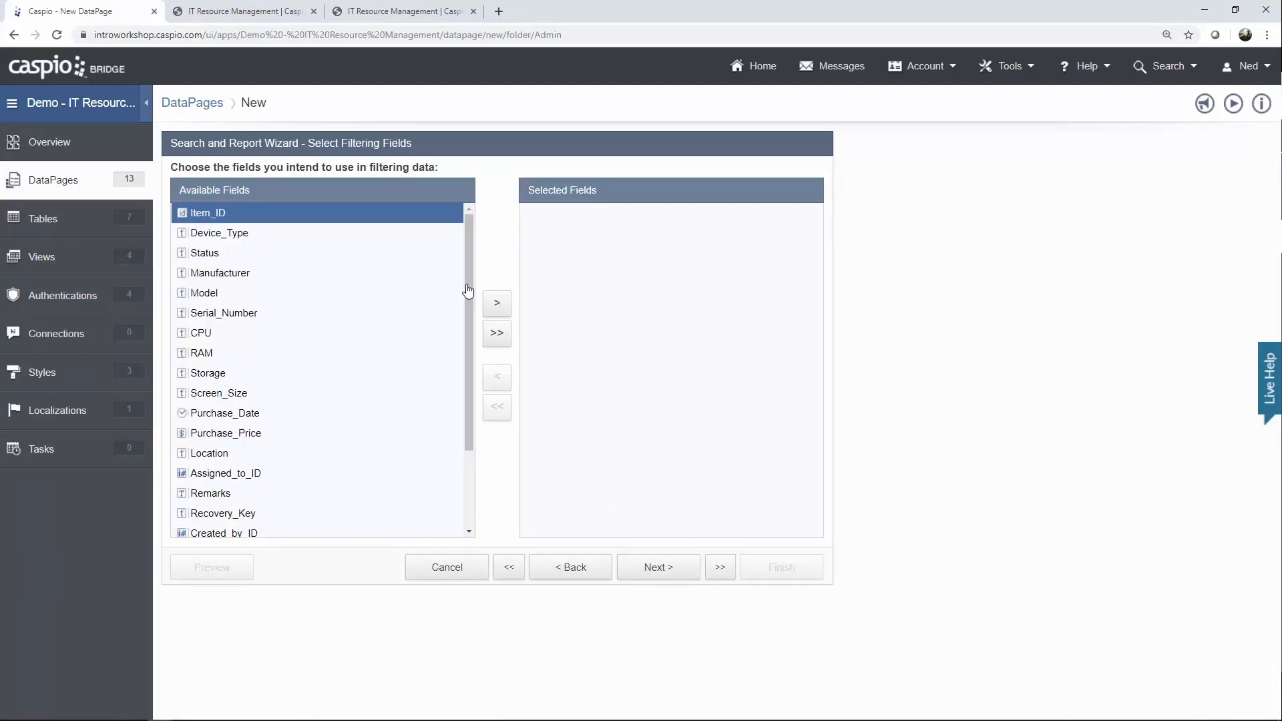
pyautogui.click(497, 303)
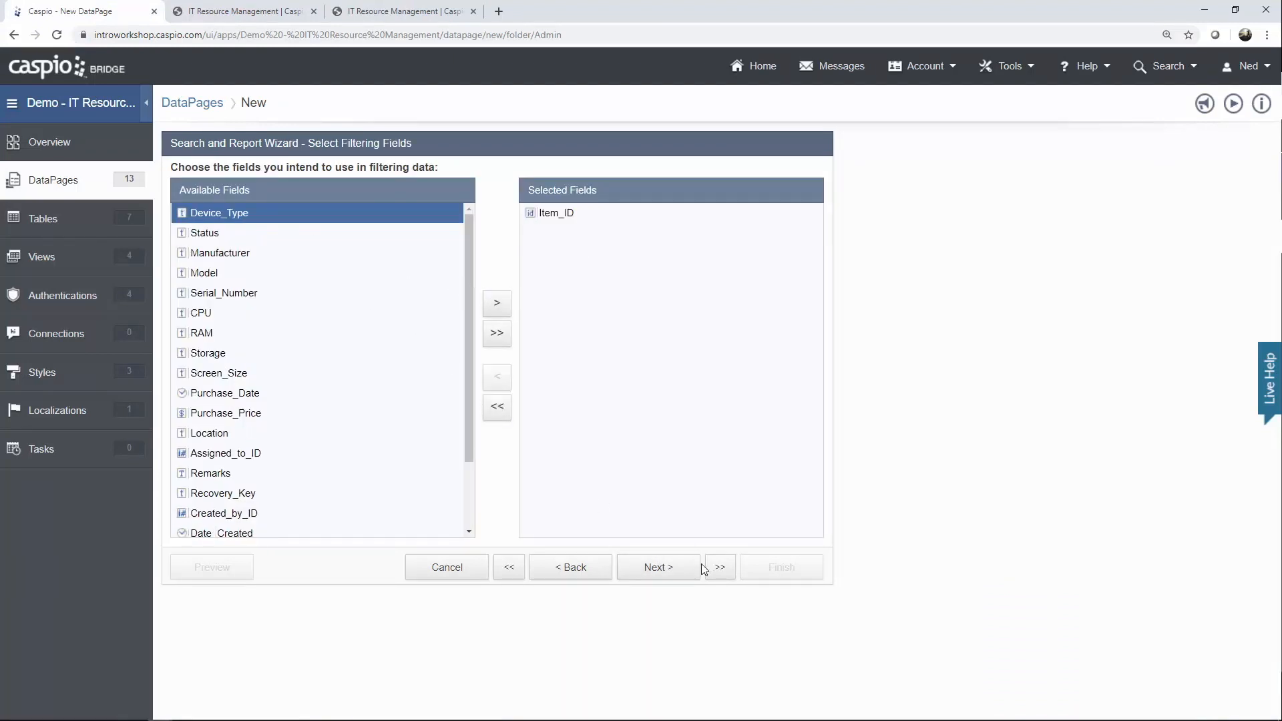
pyautogui.click(671, 576)
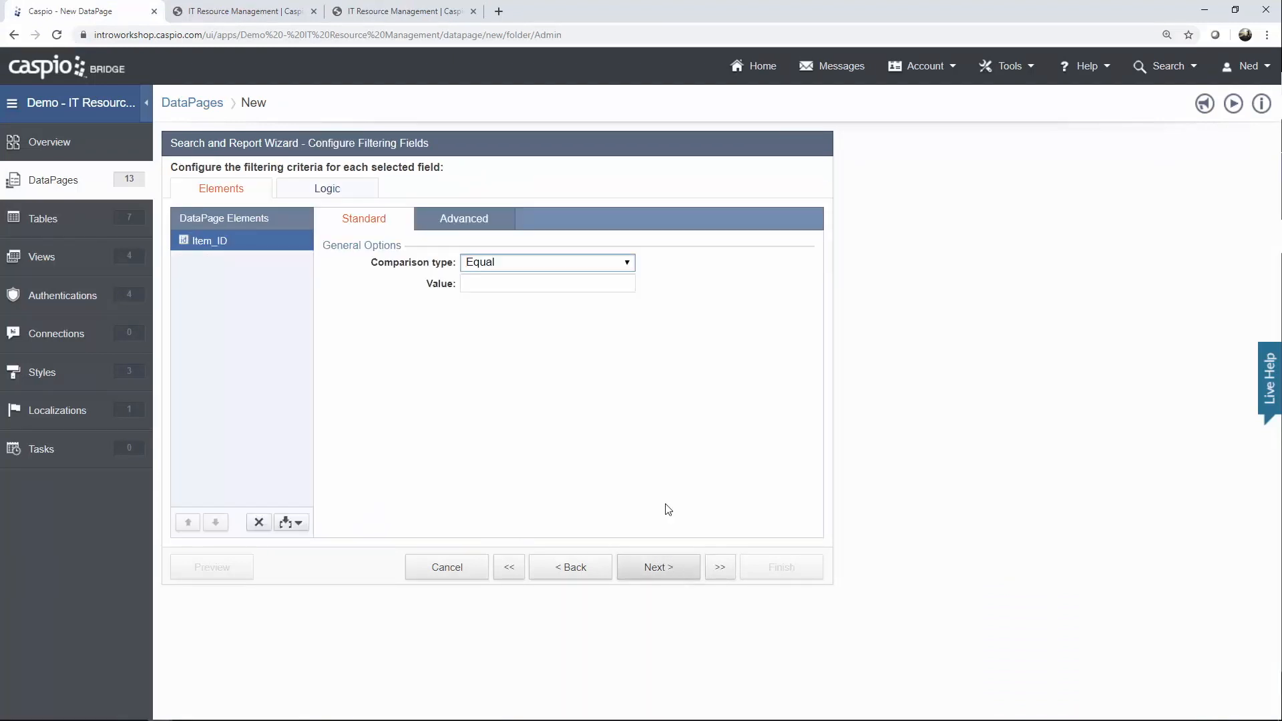
pyautogui.click(459, 227)
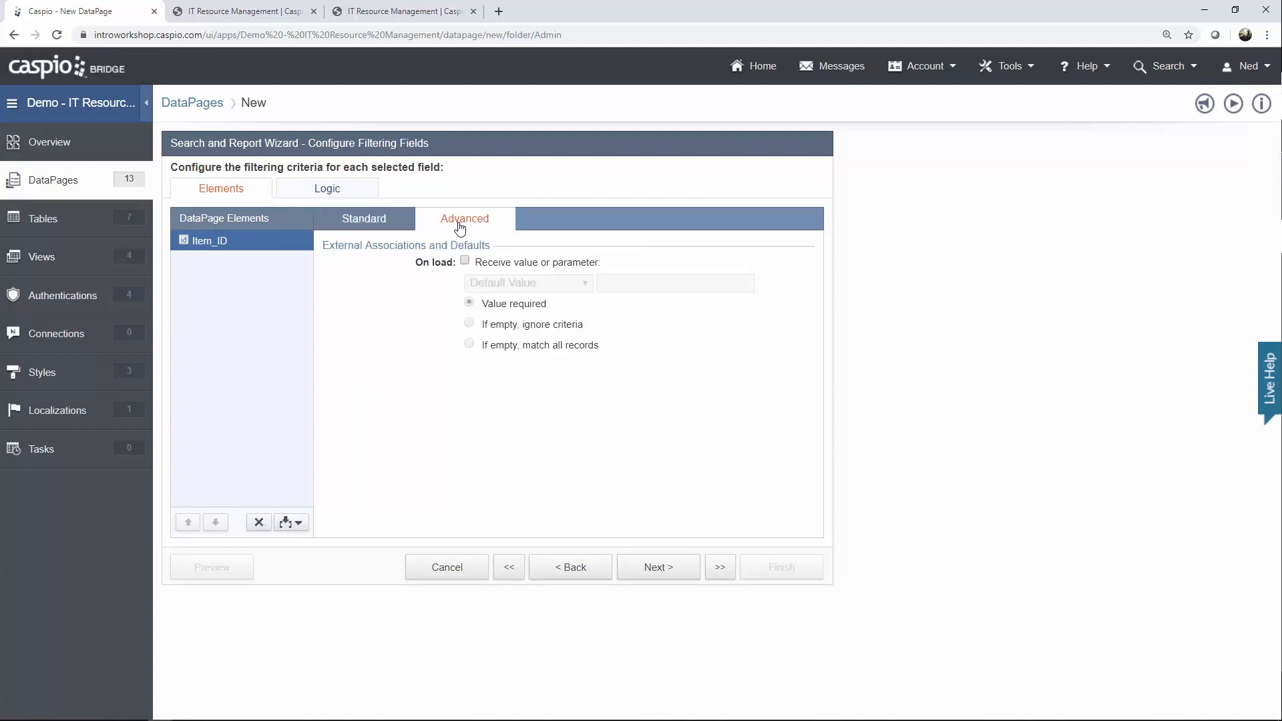
pyautogui.click(501, 262)
pyautogui.click(503, 283)
pyautogui.click(505, 308)
pyautogui.click(614, 285)
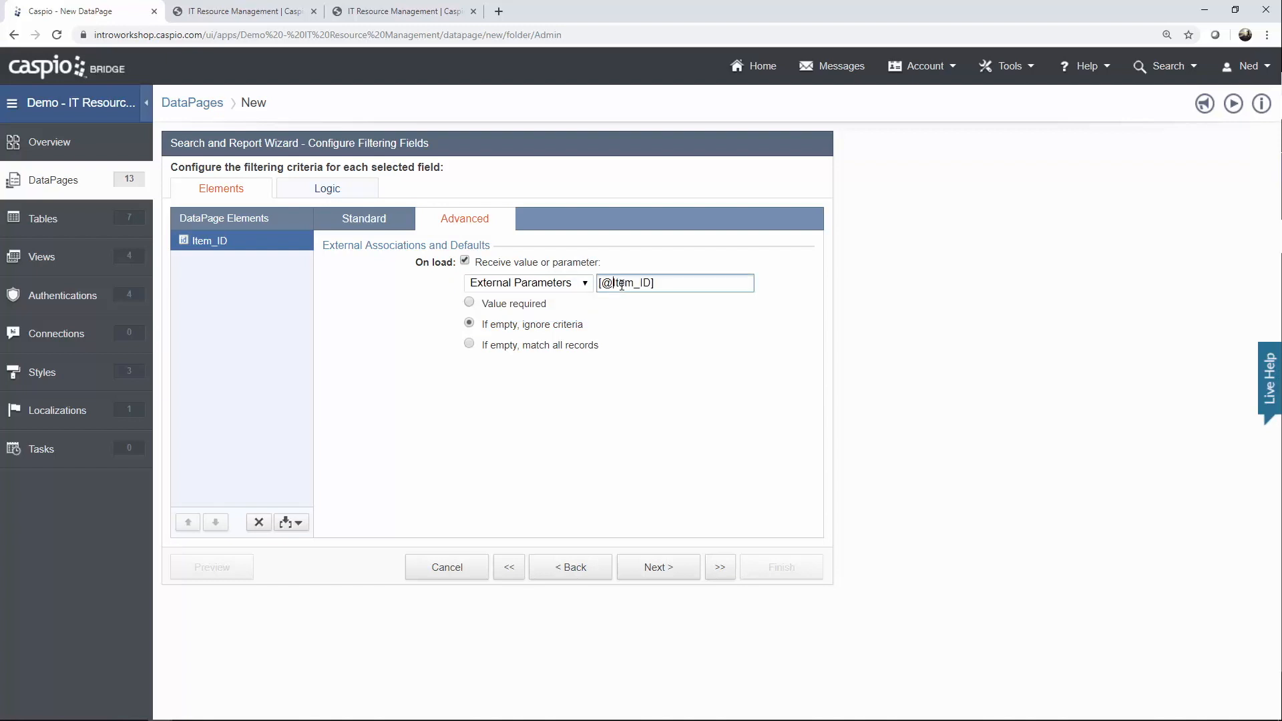
pyautogui.moveTo(621, 285); pyautogui.dragTo(651, 285)
pyautogui.write('iid')
pyautogui.click(497, 308)
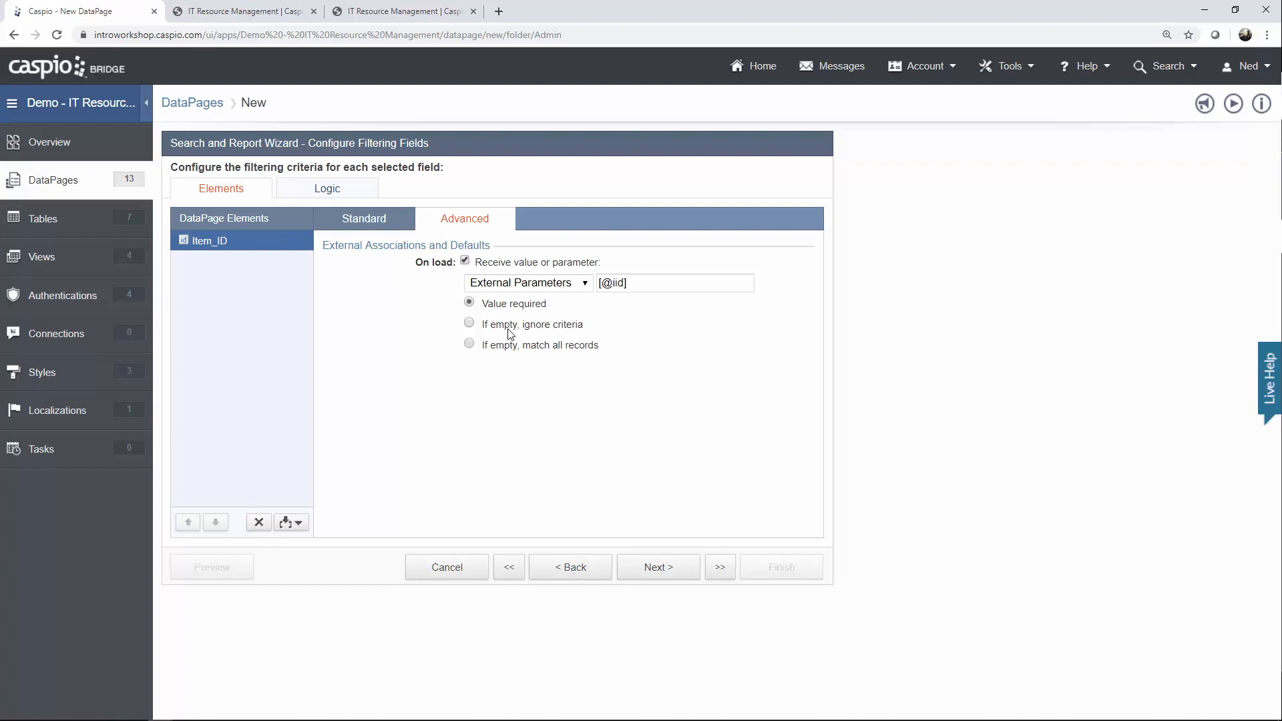
pyautogui.click(657, 567)
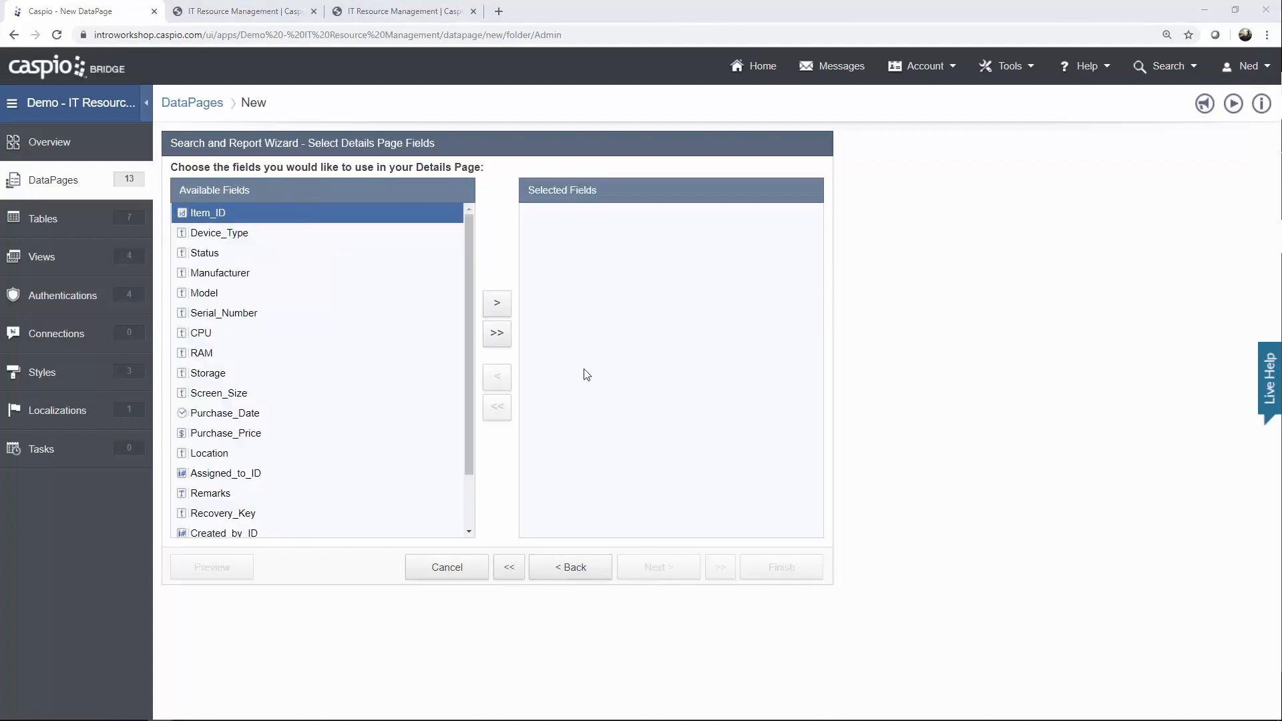
# Add all fields to the details page, then remove Item_ID, Date_Created and Last_Updated.
pyautogui.click(496, 334)
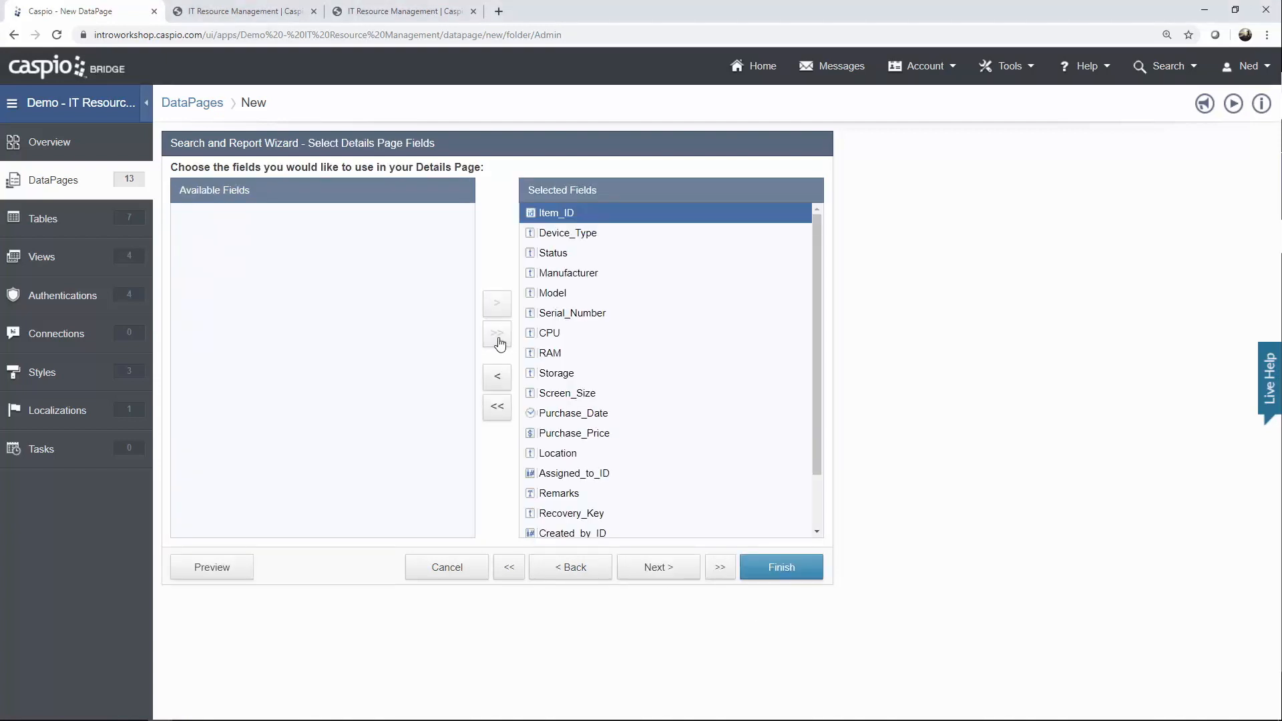
pyautogui.click(498, 375)
pyautogui.scroll(-2, 576, 384)
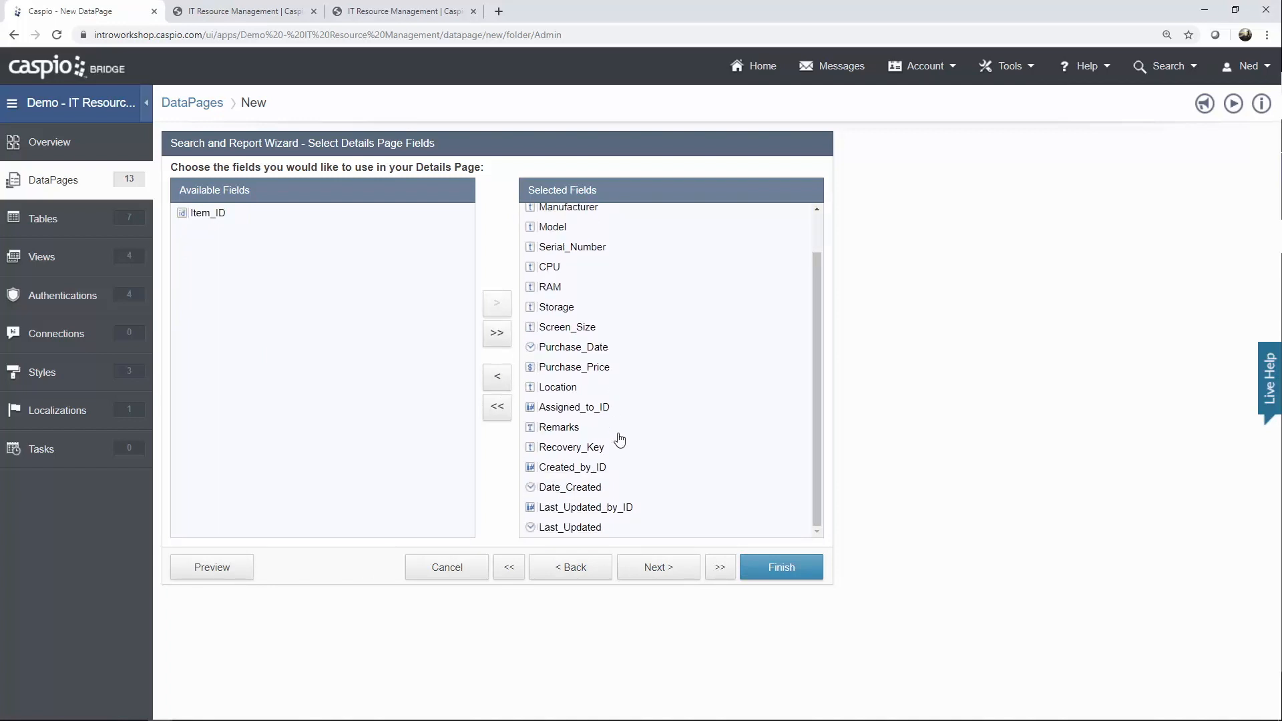
pyautogui.click(584, 487)
pyautogui.click(498, 377)
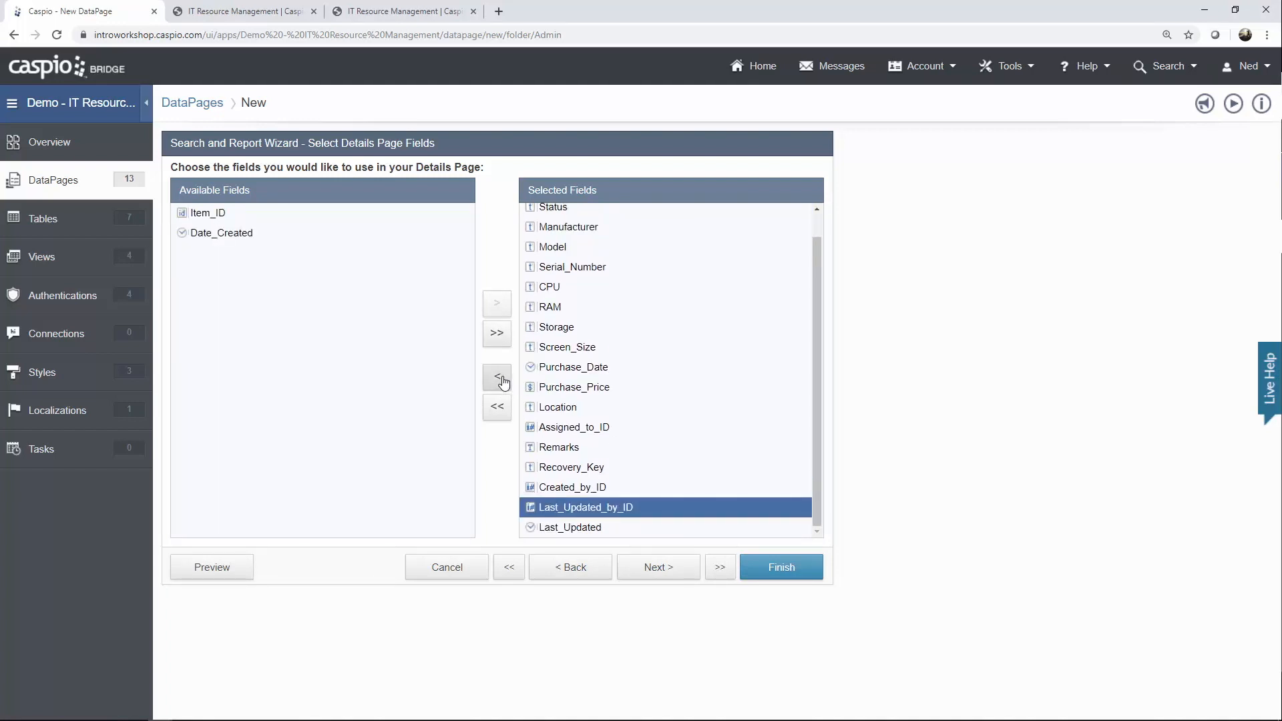
pyautogui.click(594, 527)
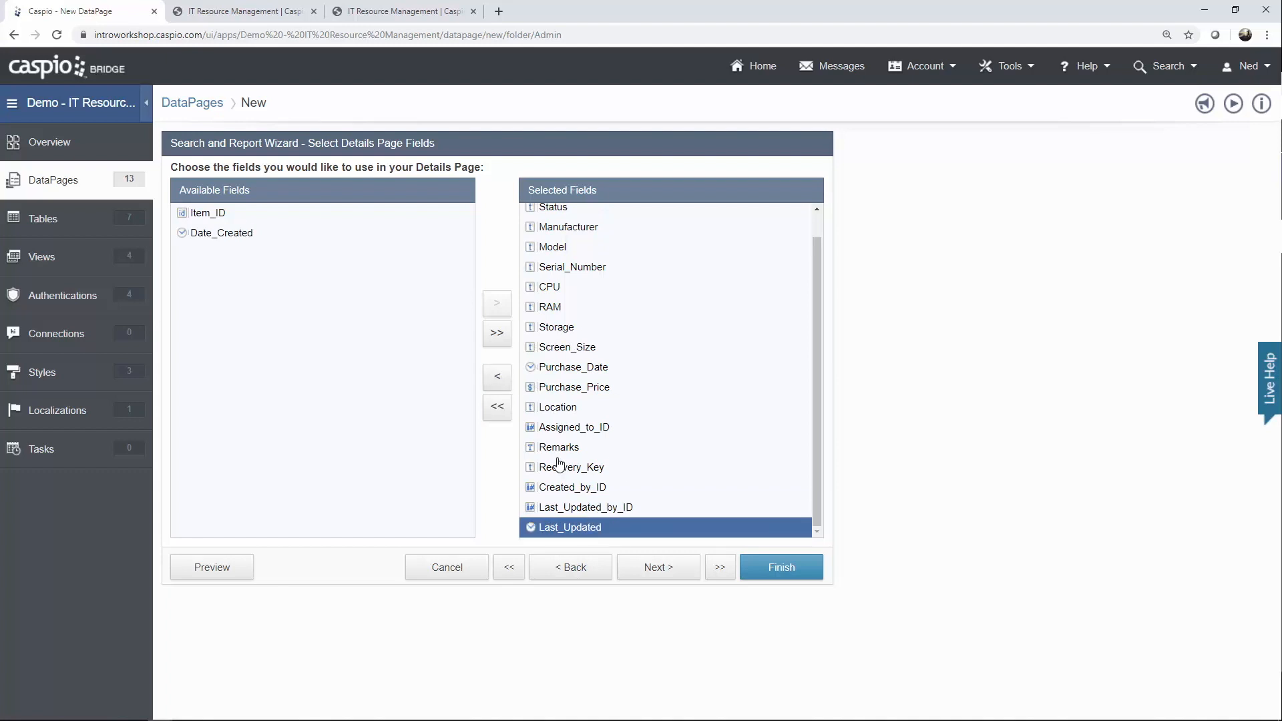
pyautogui.click(498, 378)
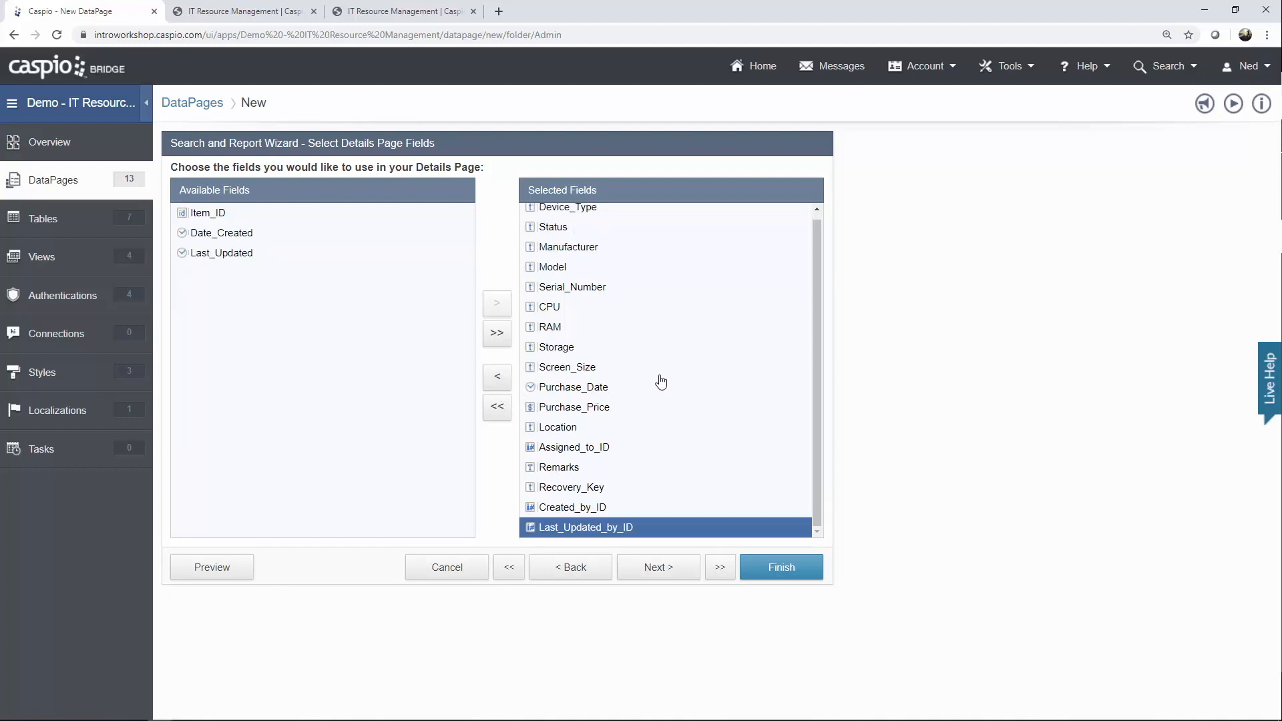
pyautogui.click(649, 567)
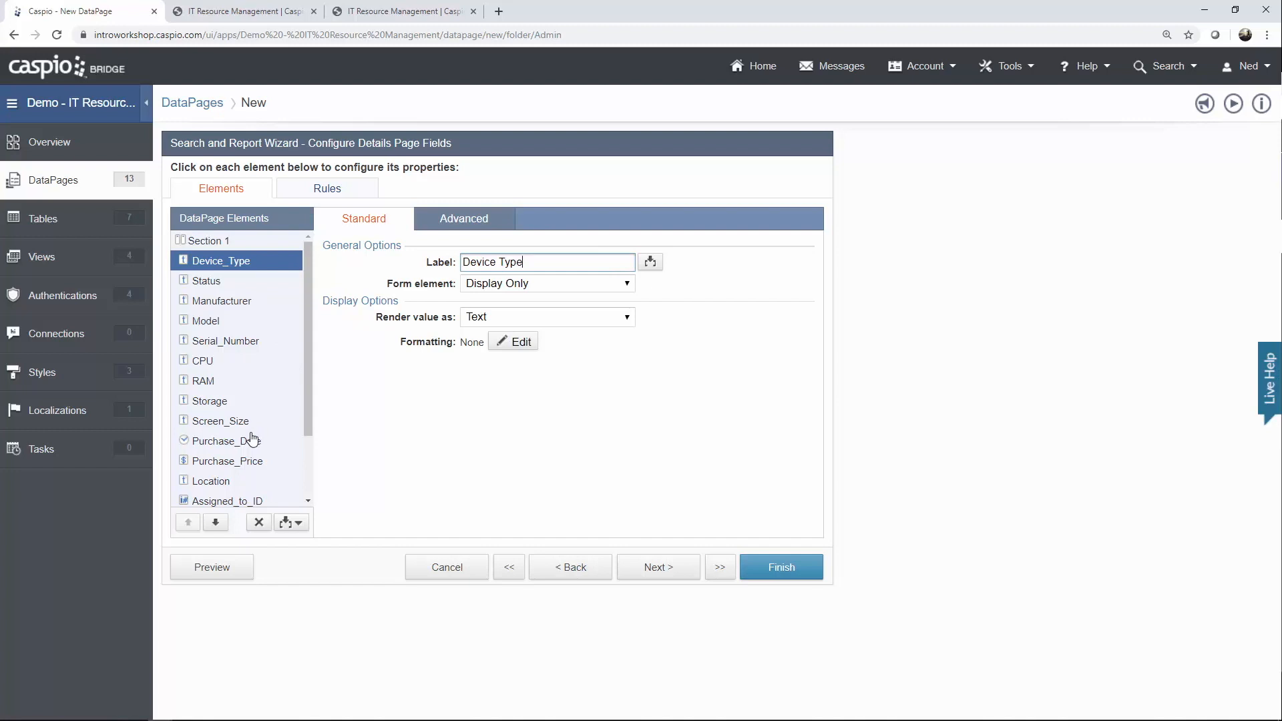
pyautogui.click(224, 568)
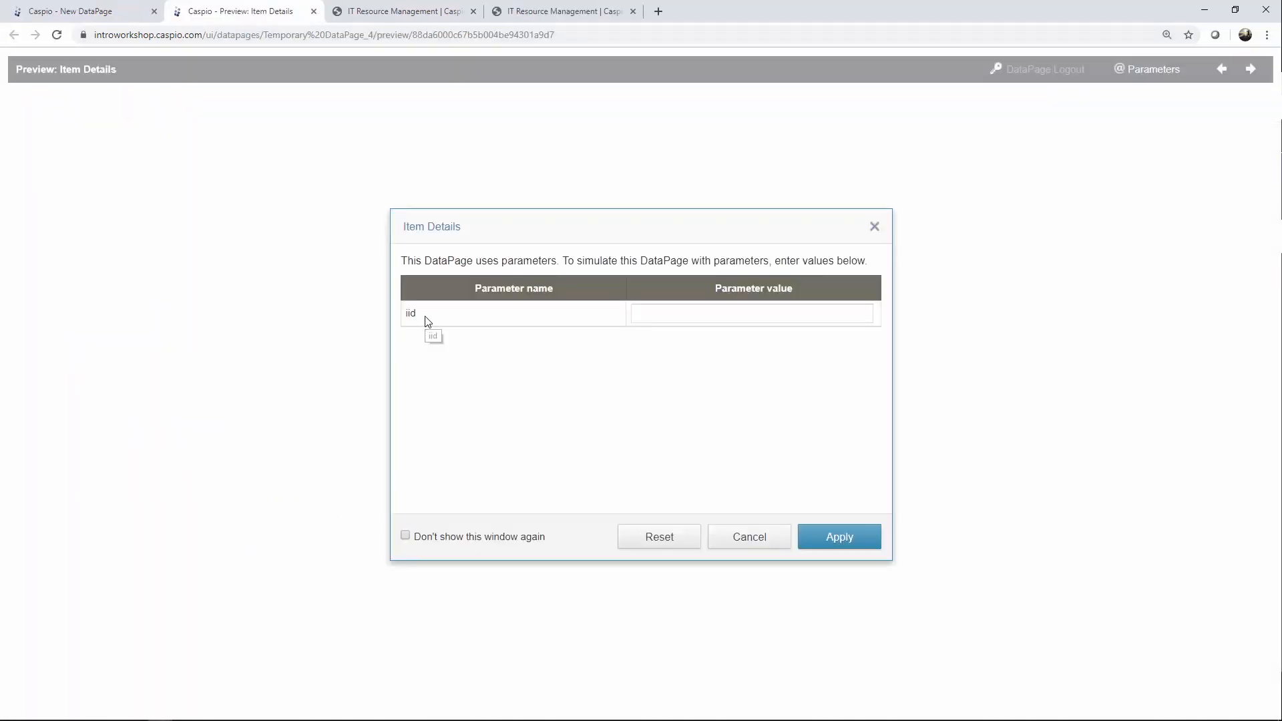
pyautogui.click(649, 313)
pyautogui.click(837, 537)
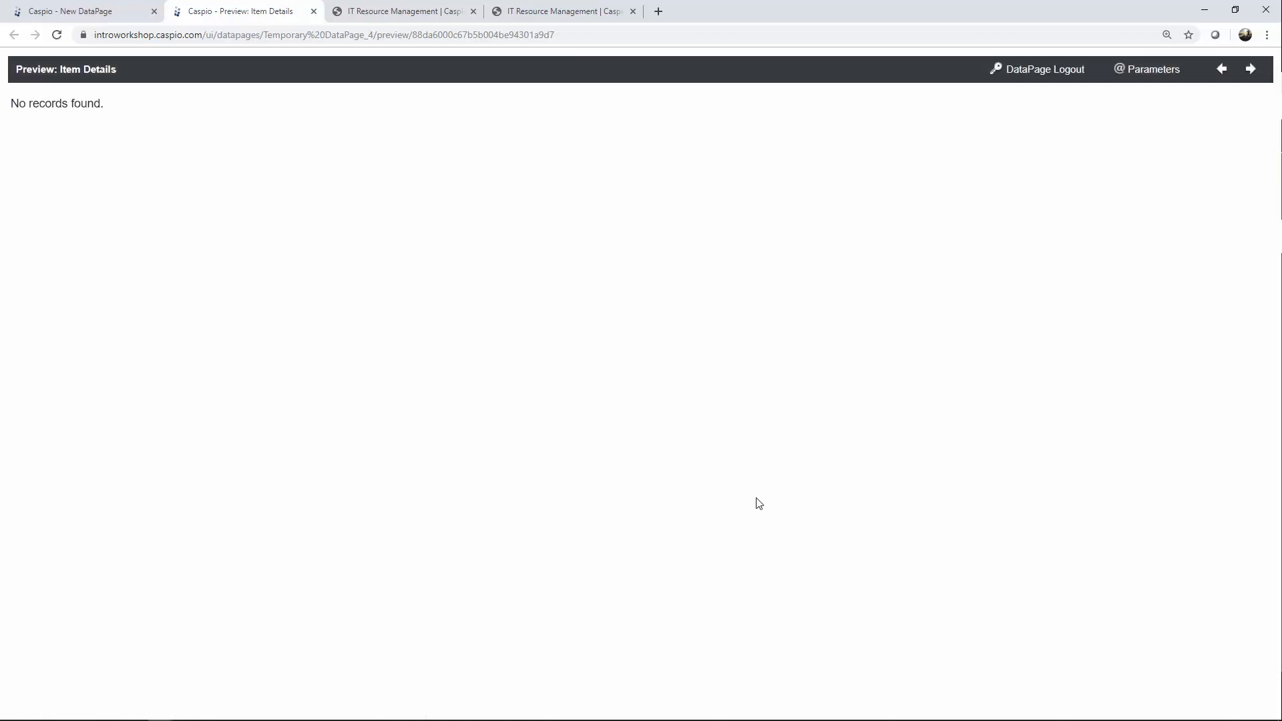
pyautogui.click(313, 11)
pyautogui.click(221, 283)
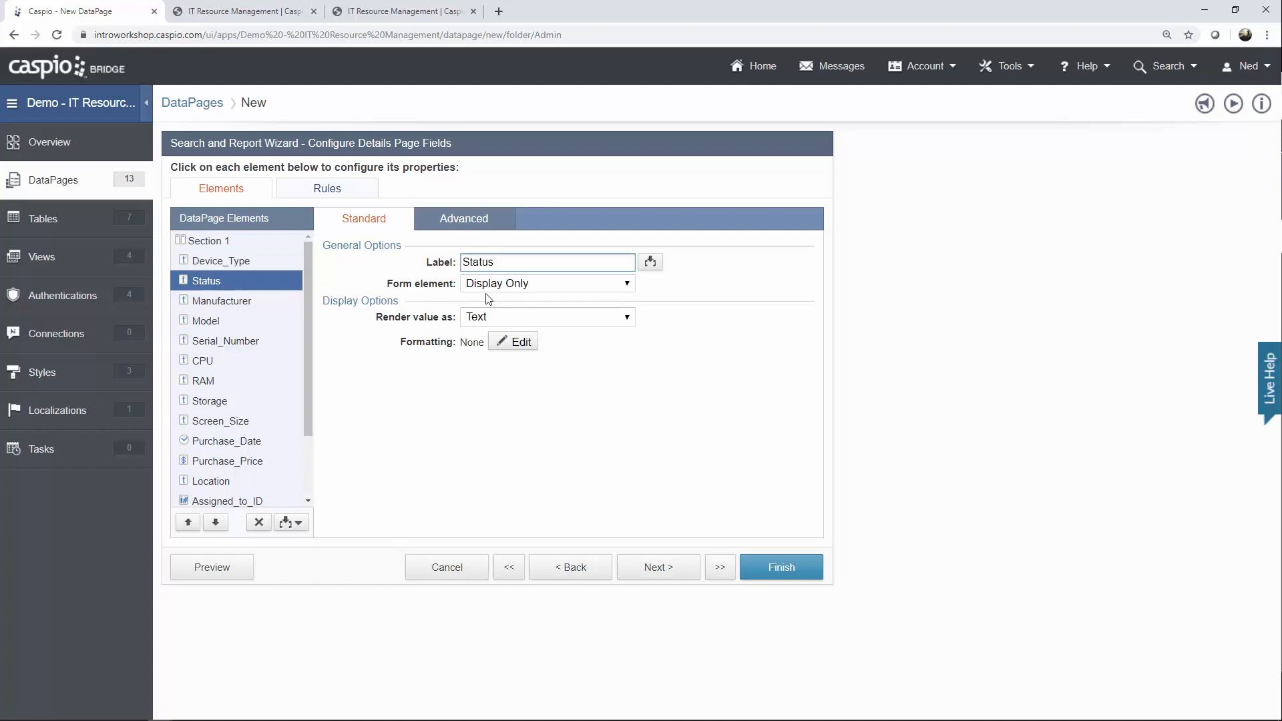
# Change Serial_Number's form element from Display Only to Text Field.
pyautogui.click(197, 301)
pyautogui.click(214, 323)
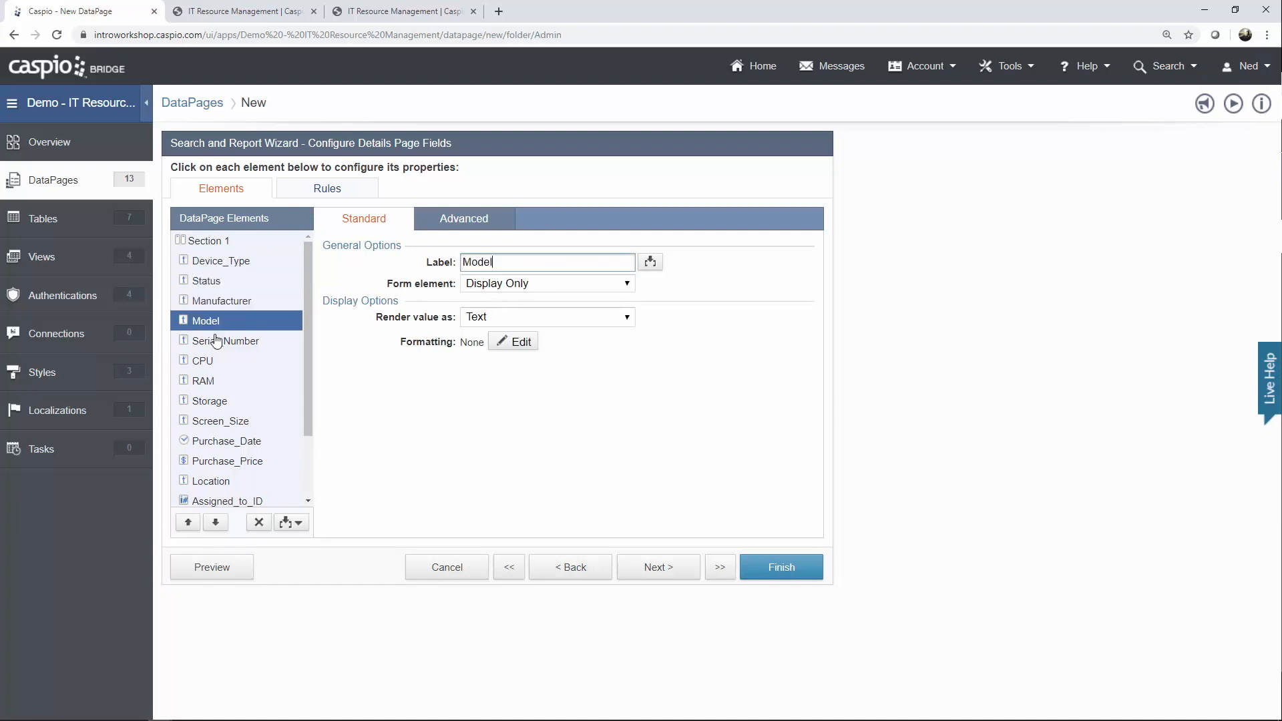
pyautogui.click(216, 341)
pyautogui.click(507, 287)
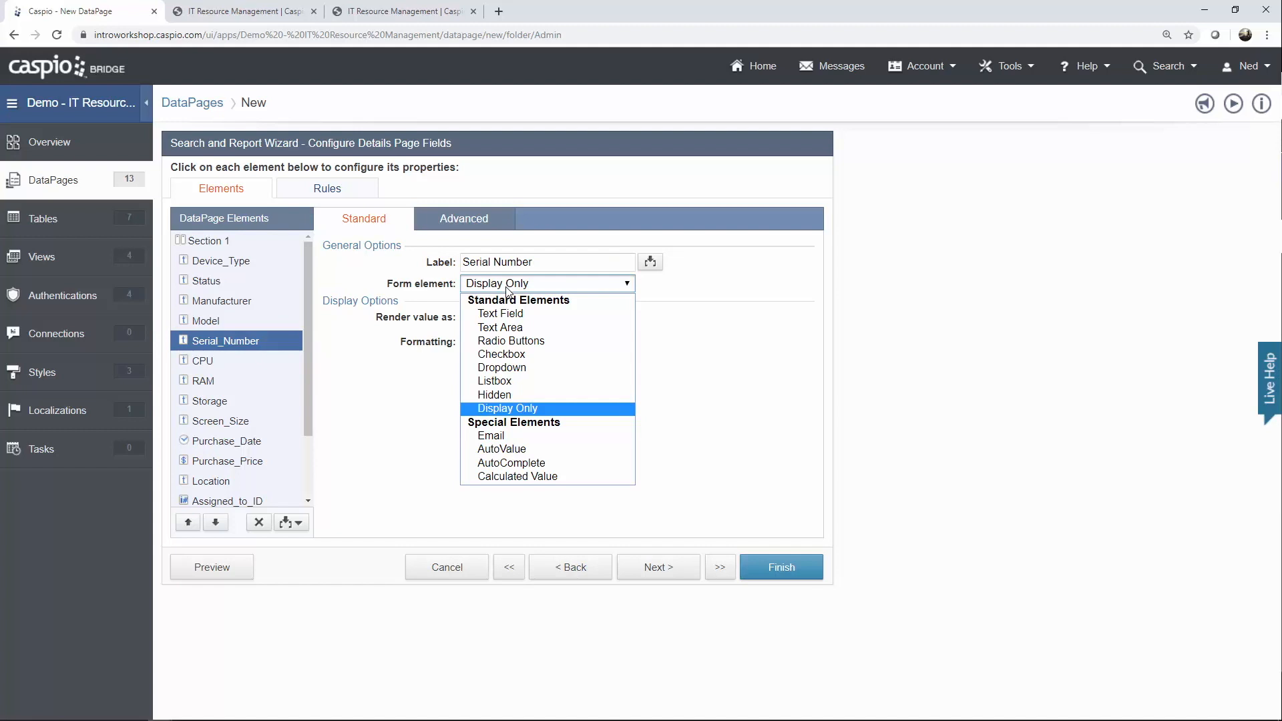
pyautogui.click(501, 314)
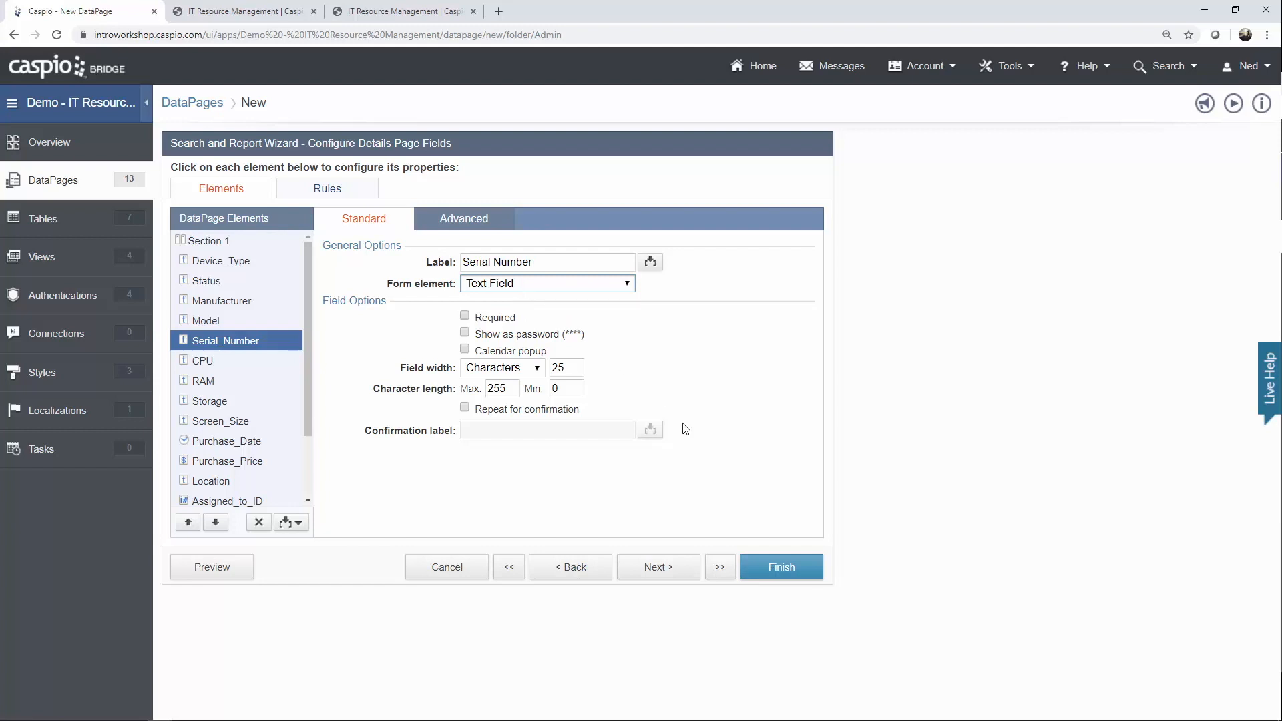
# Finish the Item Details report wizard, saving it to the Admin folder.
pyautogui.click(791, 567)
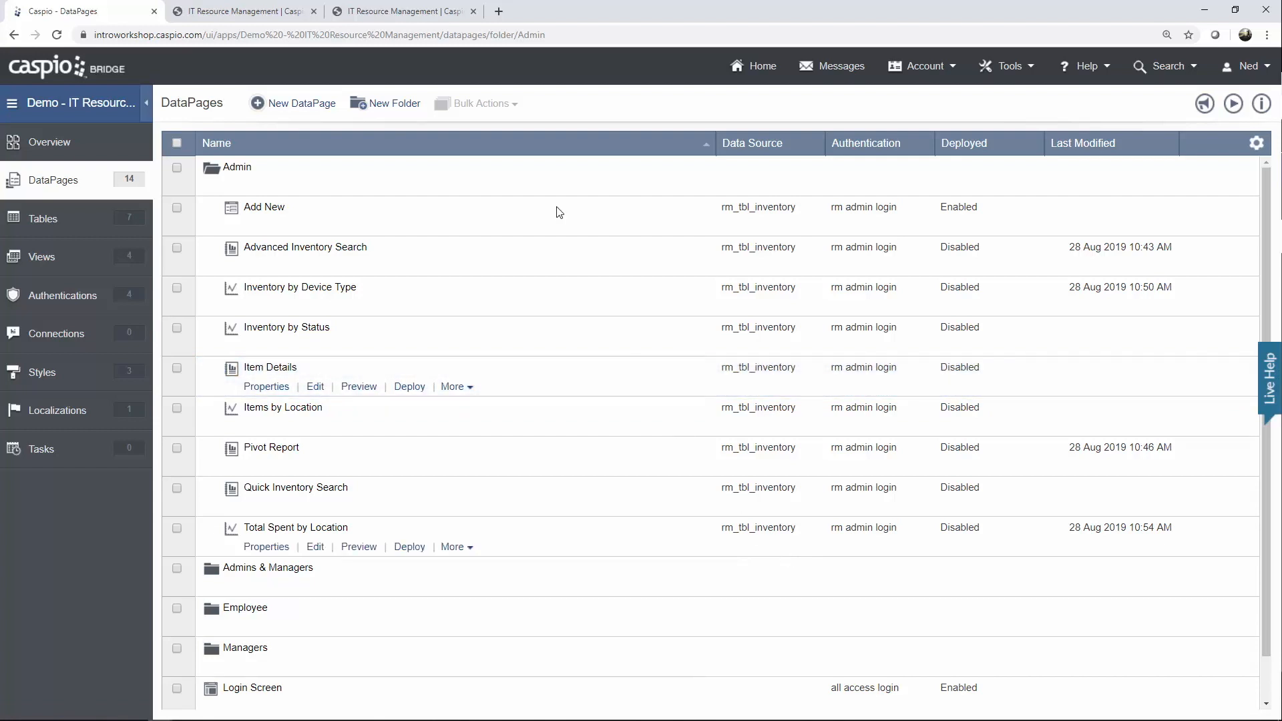
# Review the app's Users New Employee form and employee list, then start a new DataPage in Caspio.
pyautogui.click(412, 12)
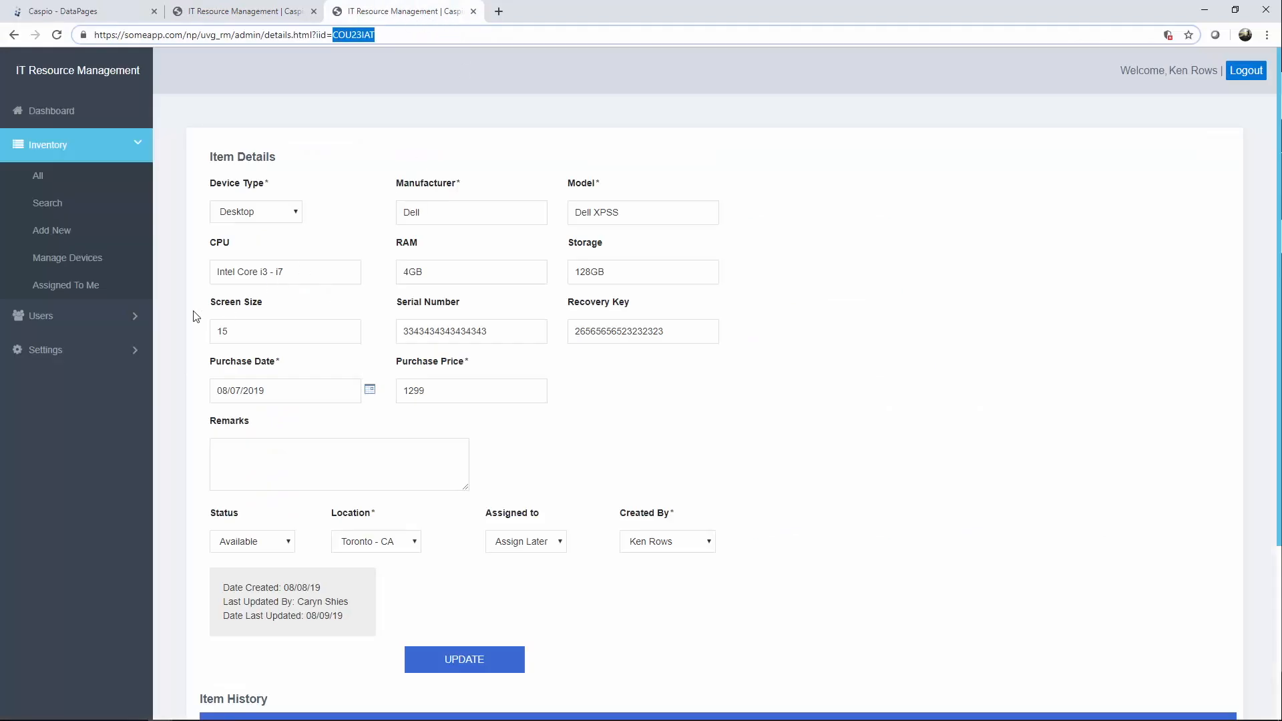
pyautogui.click(90, 317)
pyautogui.click(53, 215)
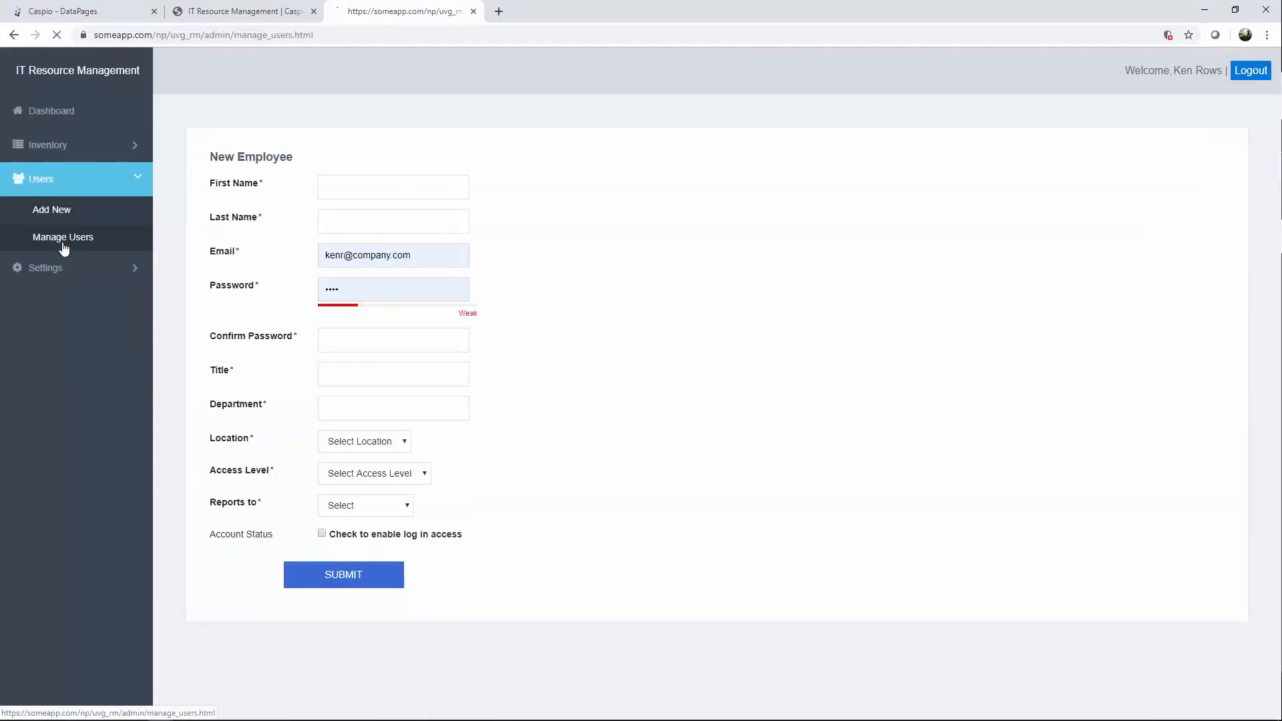
pyautogui.click(64, 245)
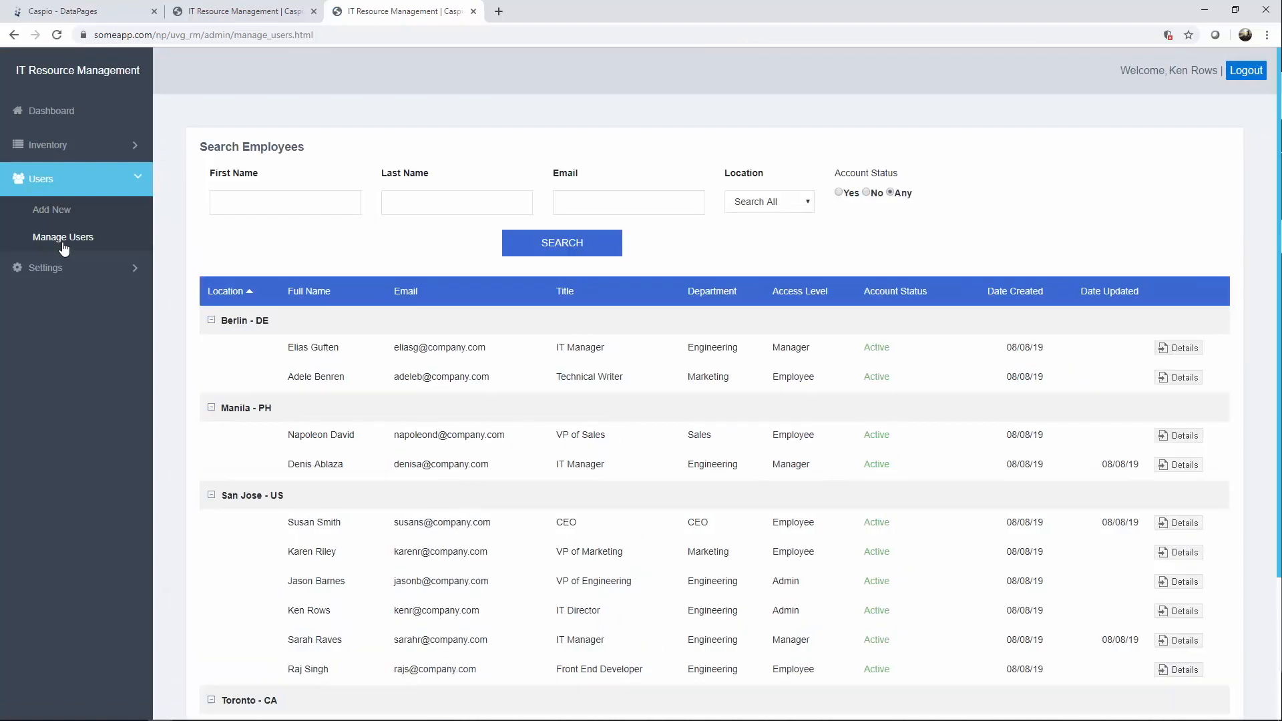
pyautogui.click(117, 14)
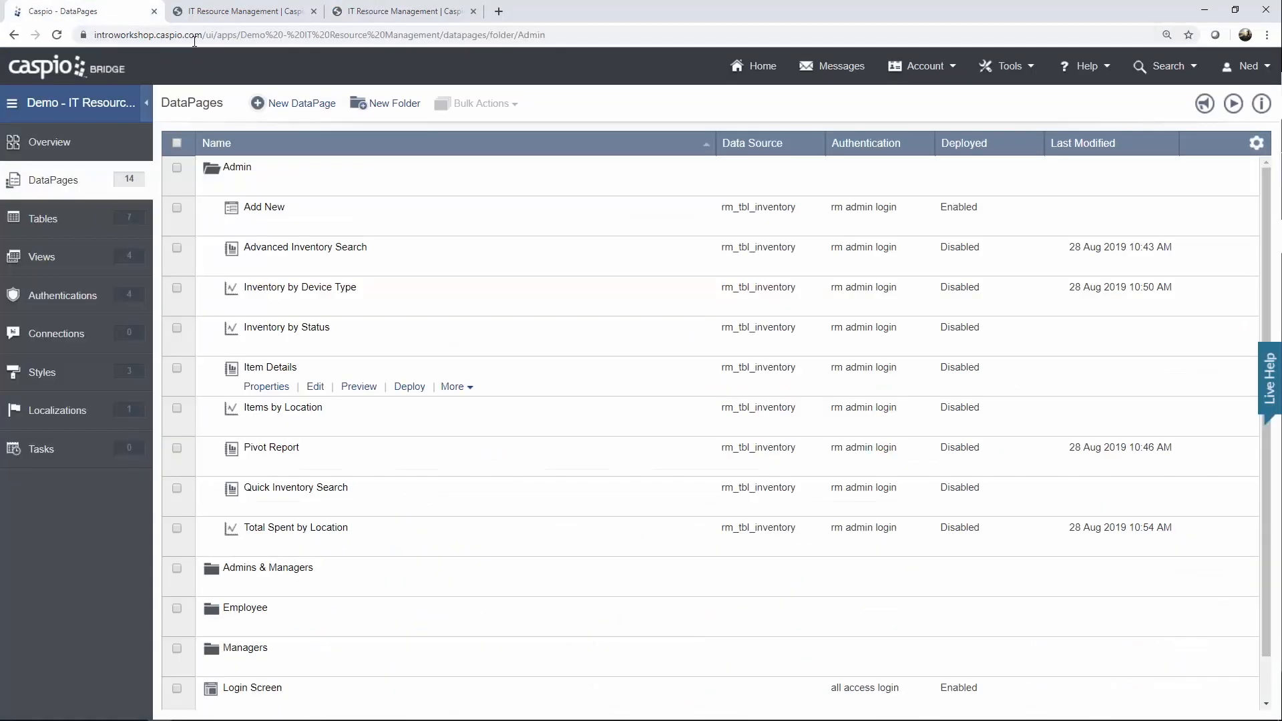
pyautogui.click(294, 109)
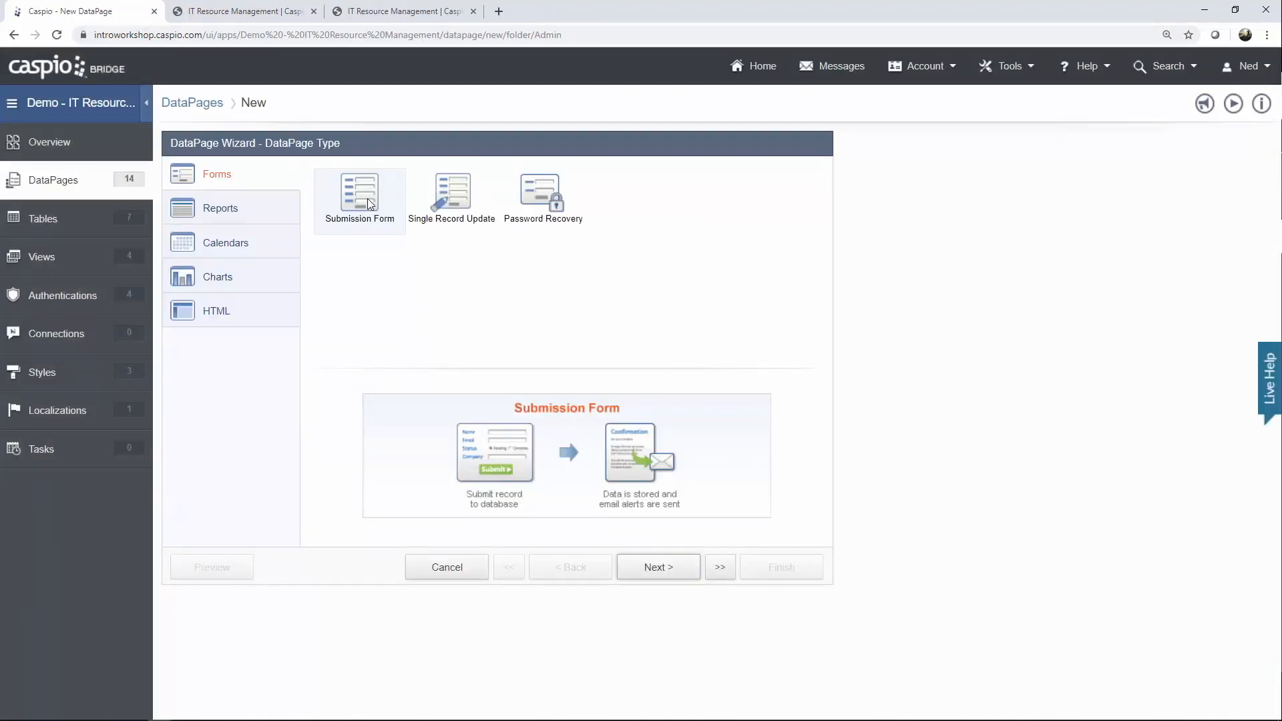
# Create a Submission Form on rm_tbl_employees named 'Add New Employee' with Blue style and English localization.
pyautogui.click(661, 566)
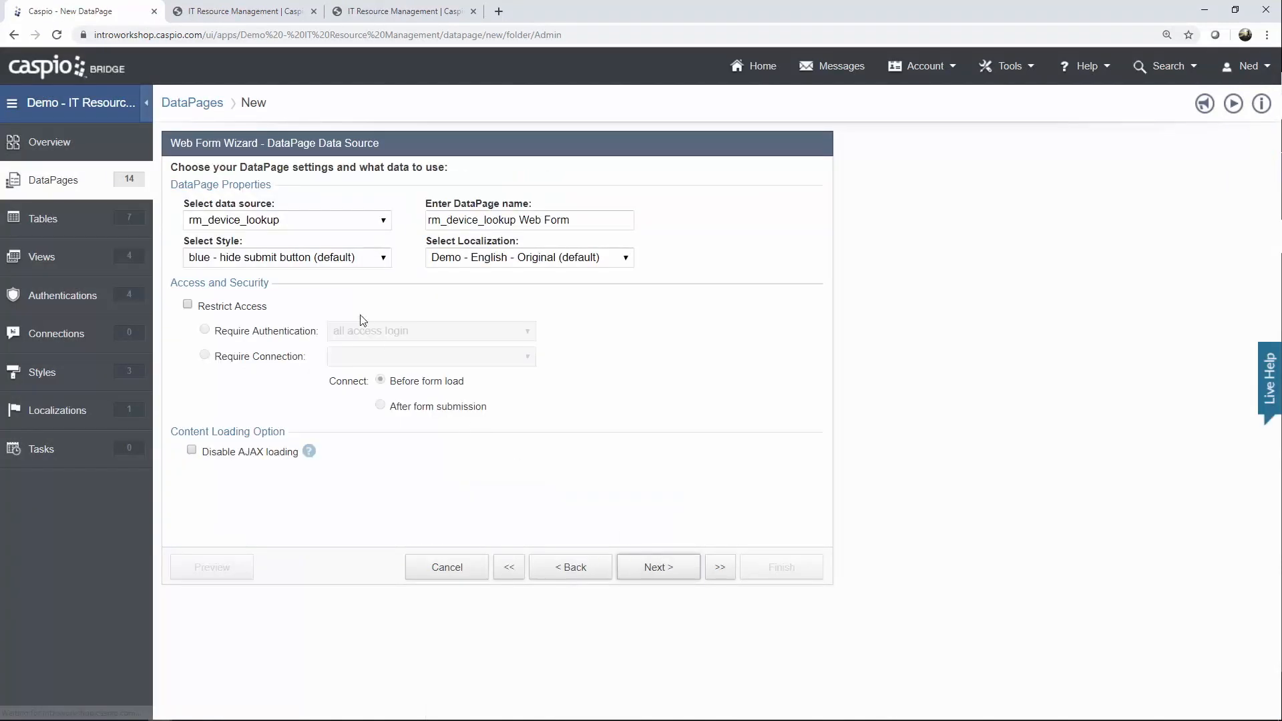
pyautogui.click(279, 221)
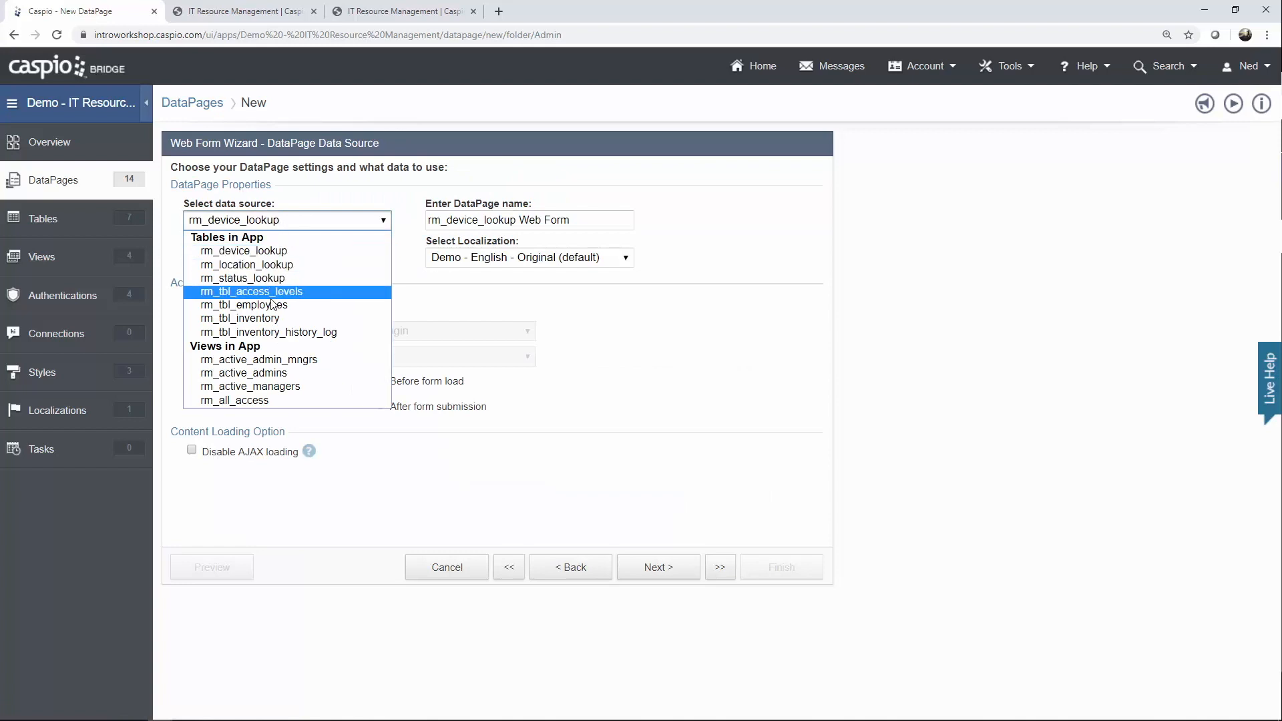
pyautogui.click(272, 305)
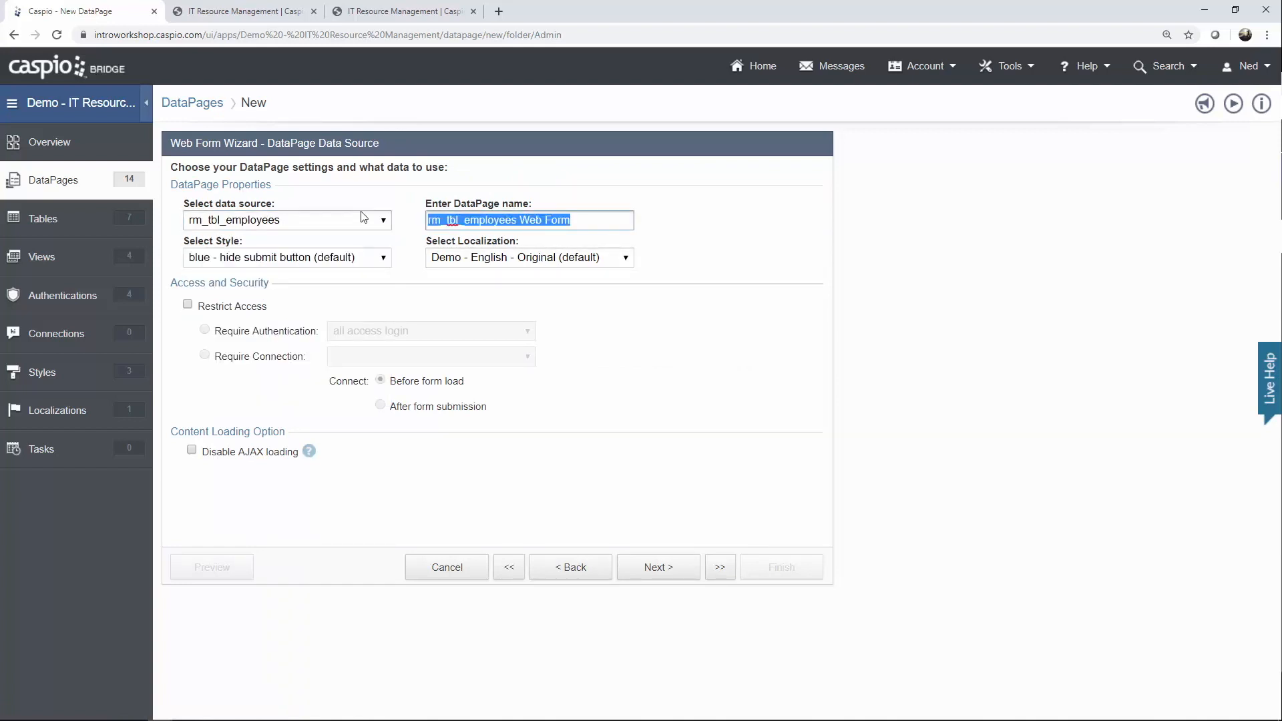
pyautogui.write('Ad')
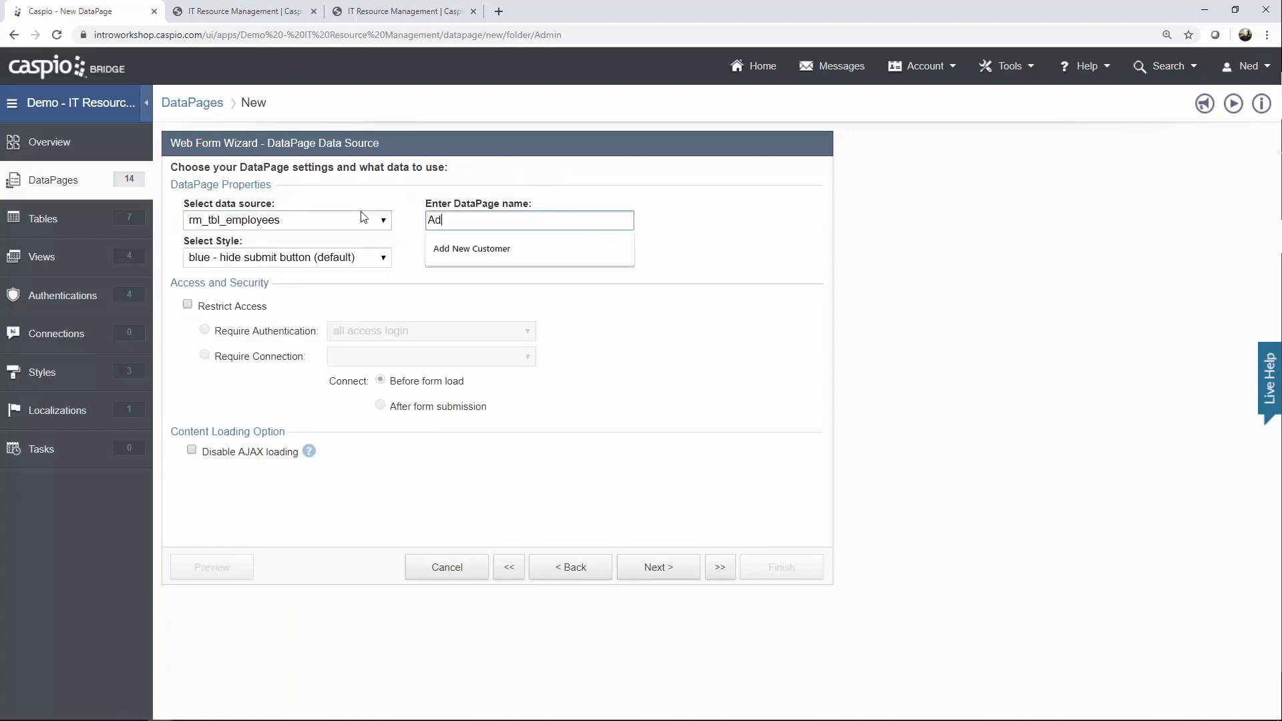
pyautogui.write('d New Employee')
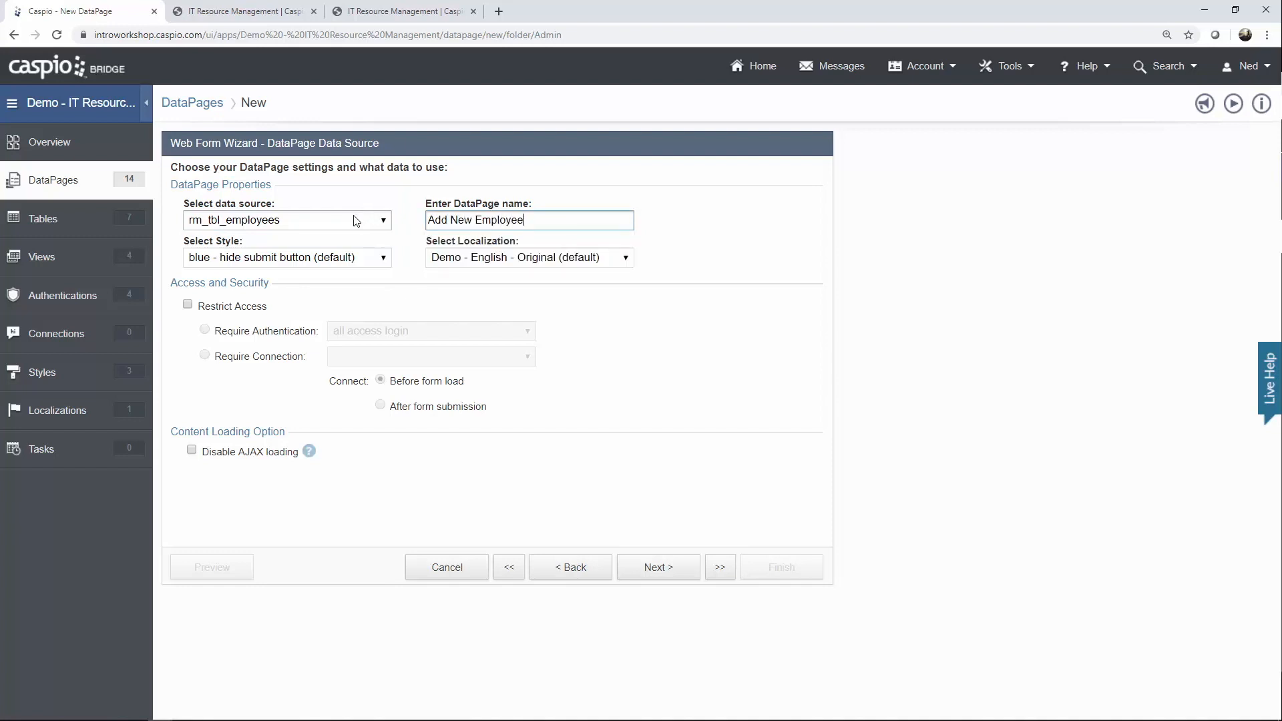
pyautogui.click(319, 258)
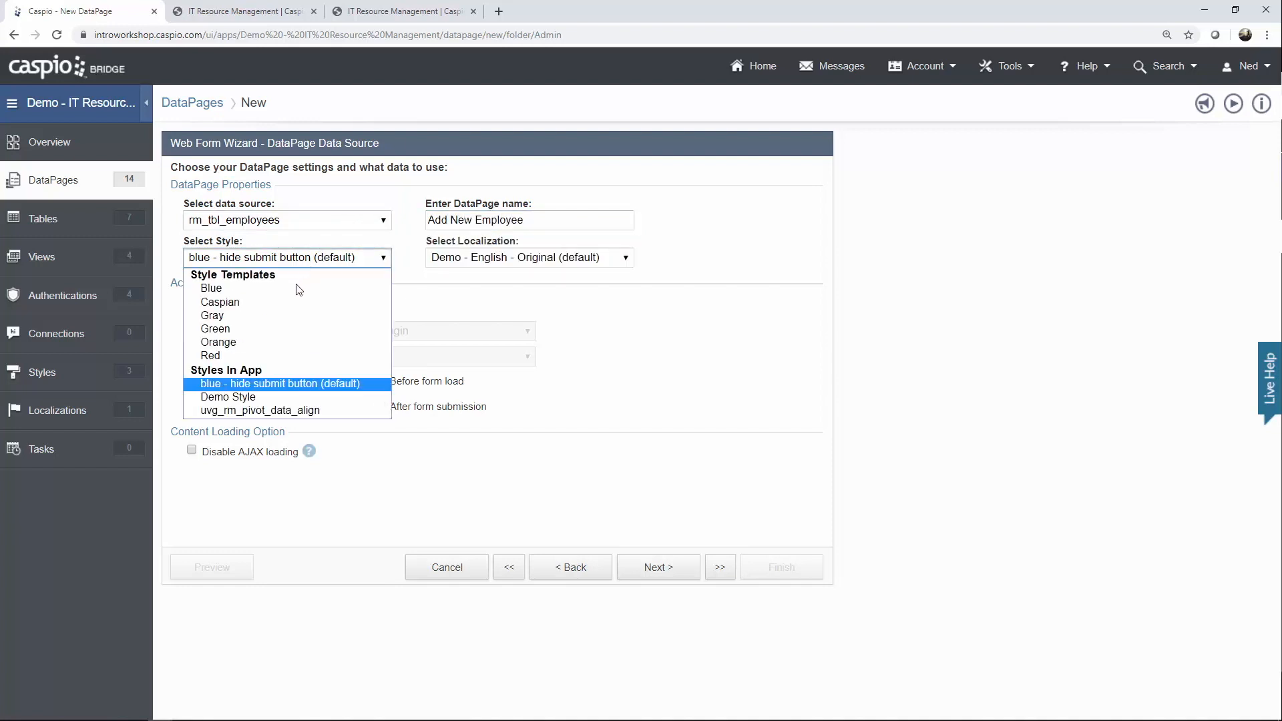
pyautogui.click(254, 289)
pyautogui.click(485, 267)
pyautogui.click(467, 311)
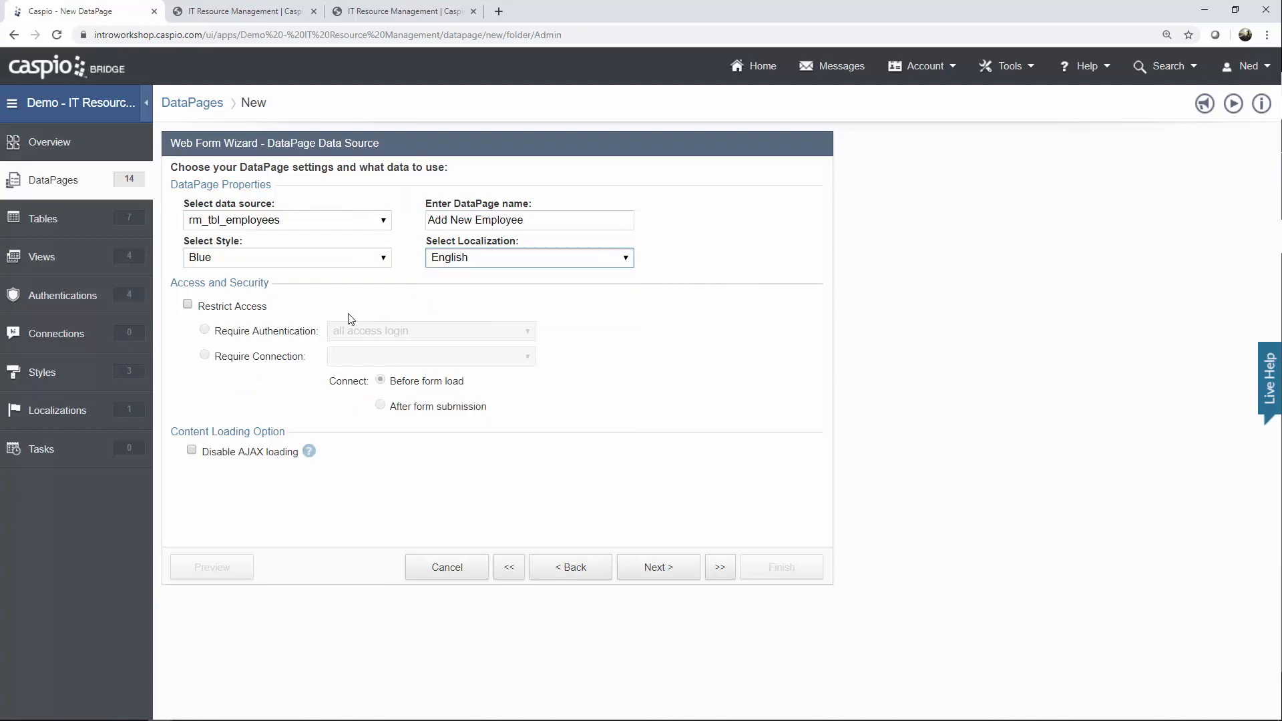
# Restrict the form to the rm admin login and add all employee fields.
pyautogui.click(240, 306)
pyautogui.click(366, 332)
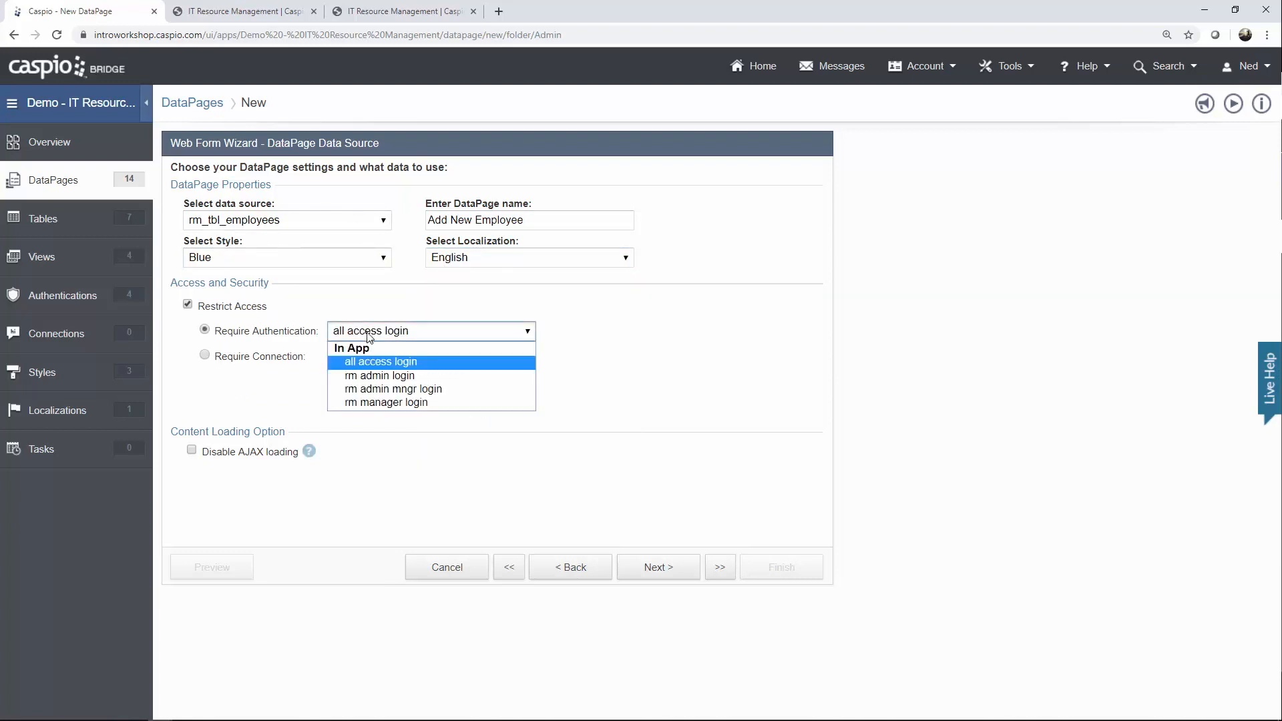
pyautogui.click(371, 373)
pyautogui.click(656, 568)
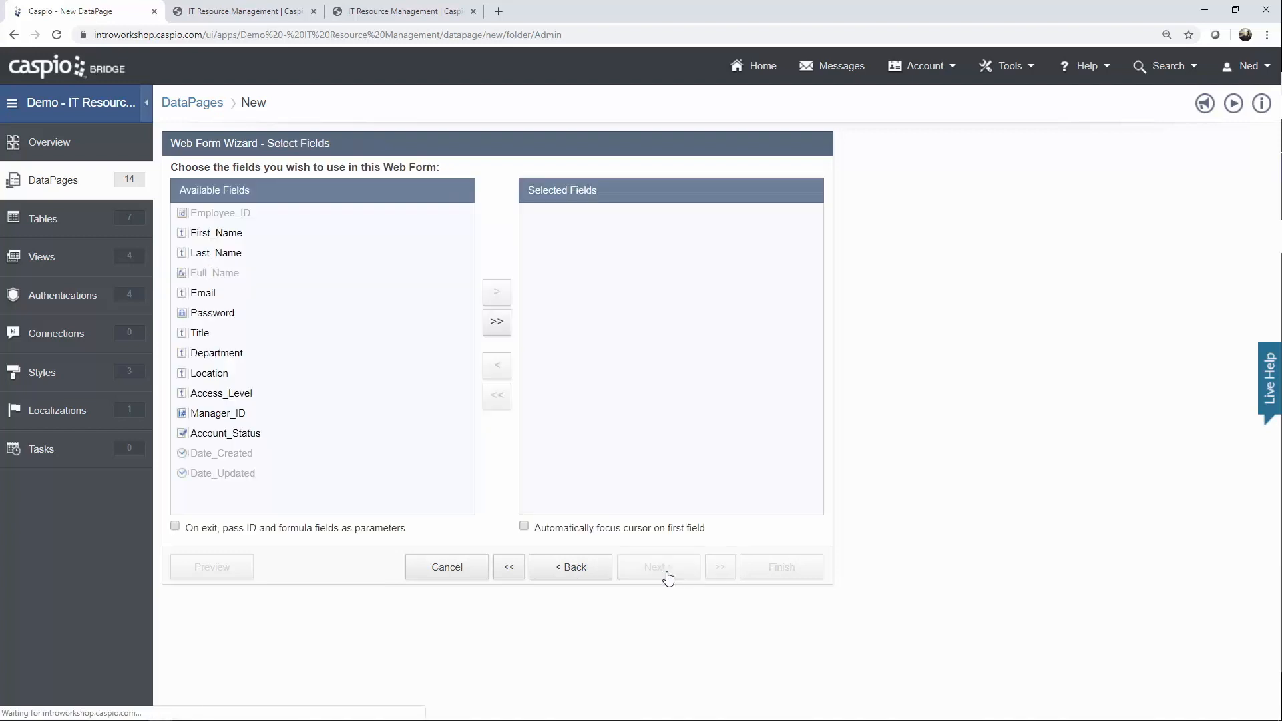
pyautogui.click(500, 326)
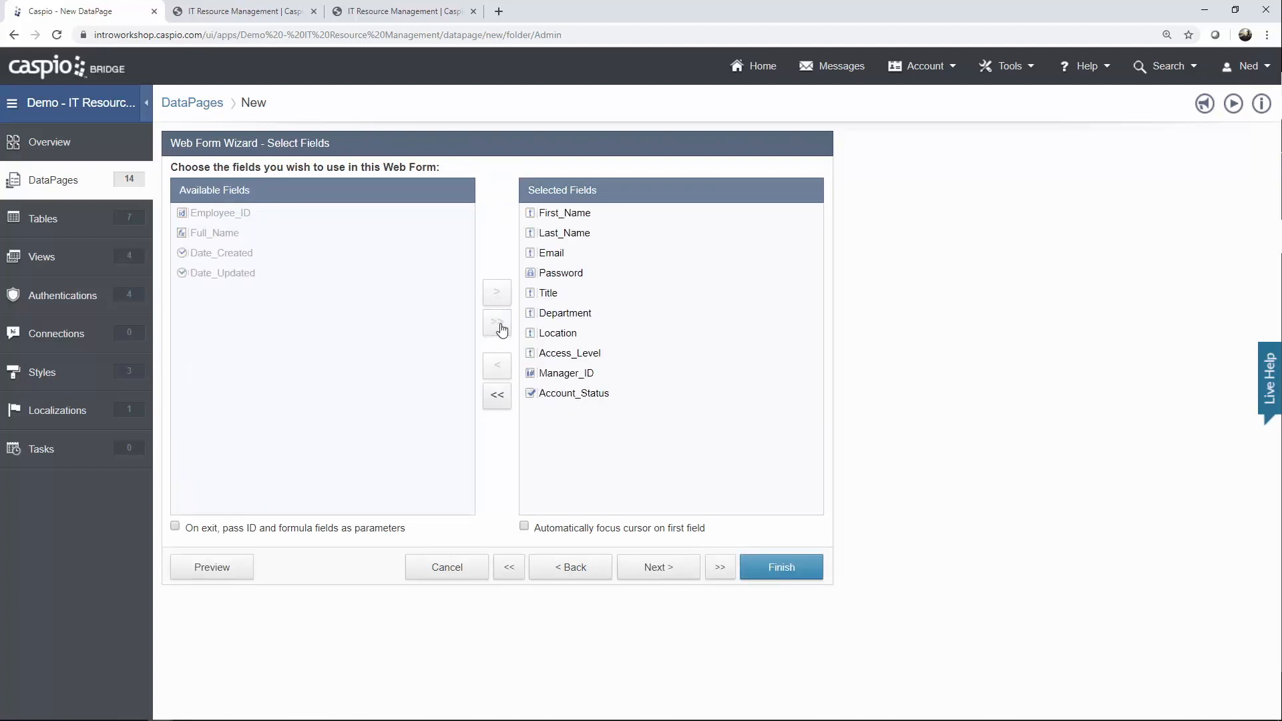
pyautogui.click(670, 567)
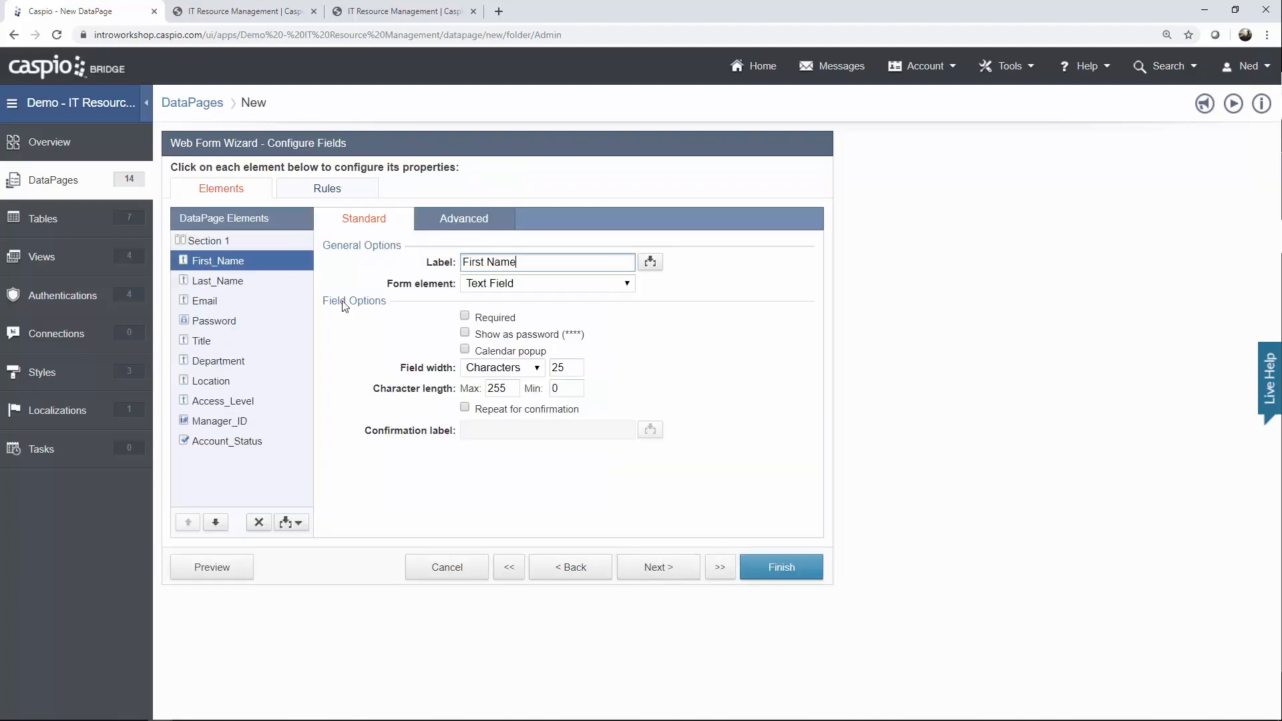
# Make Last_Name required, review Email through Access_Level, then compare with the app's New Employee form.
pyautogui.click(239, 284)
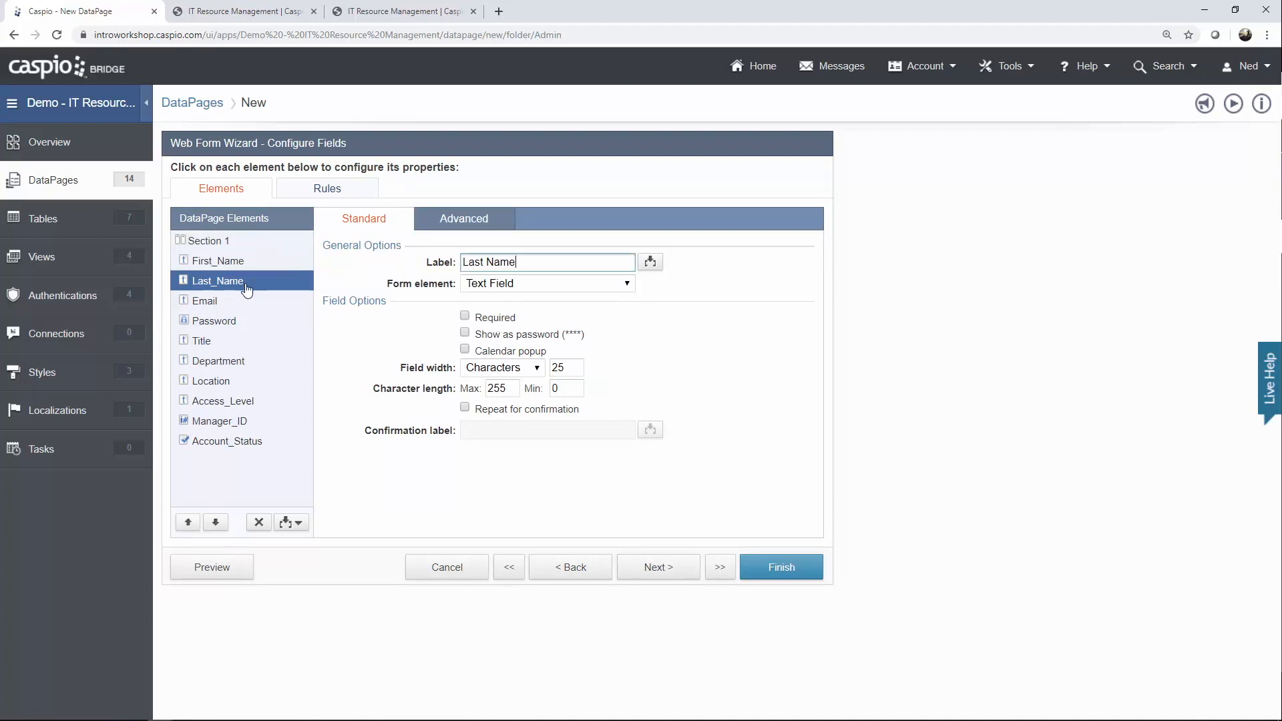
pyautogui.click(476, 323)
pyautogui.click(268, 303)
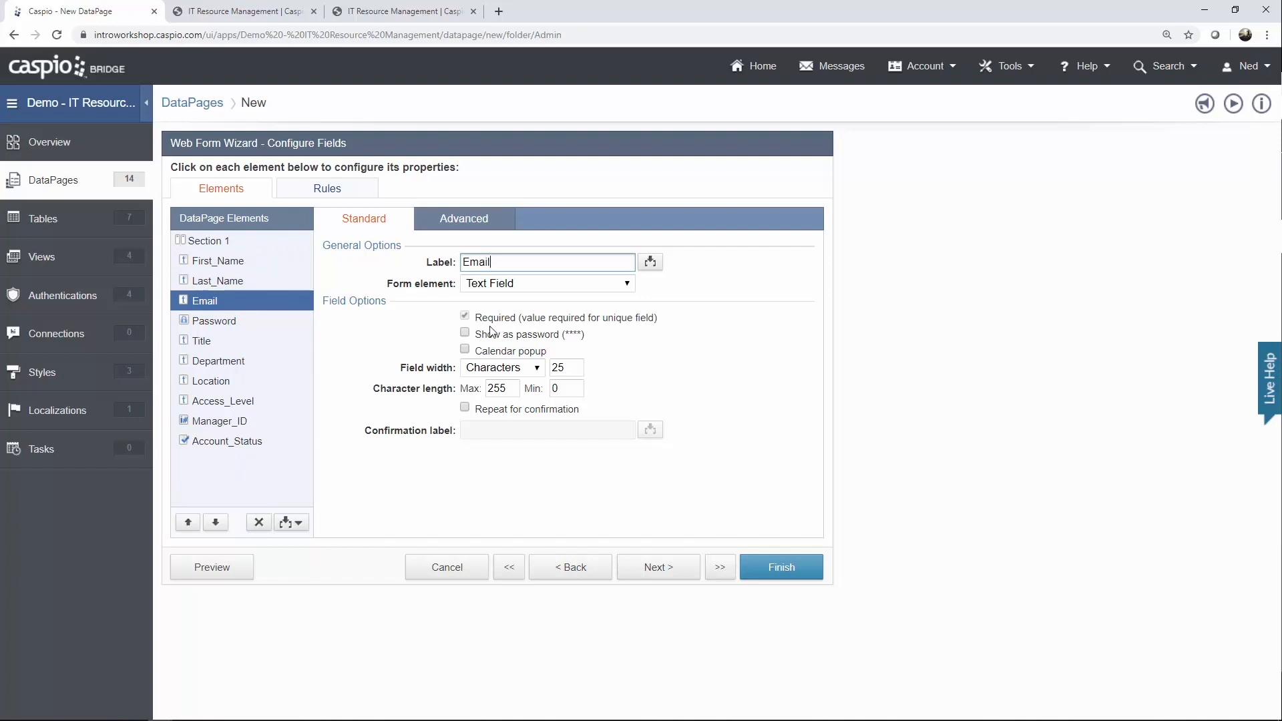
pyautogui.click(237, 323)
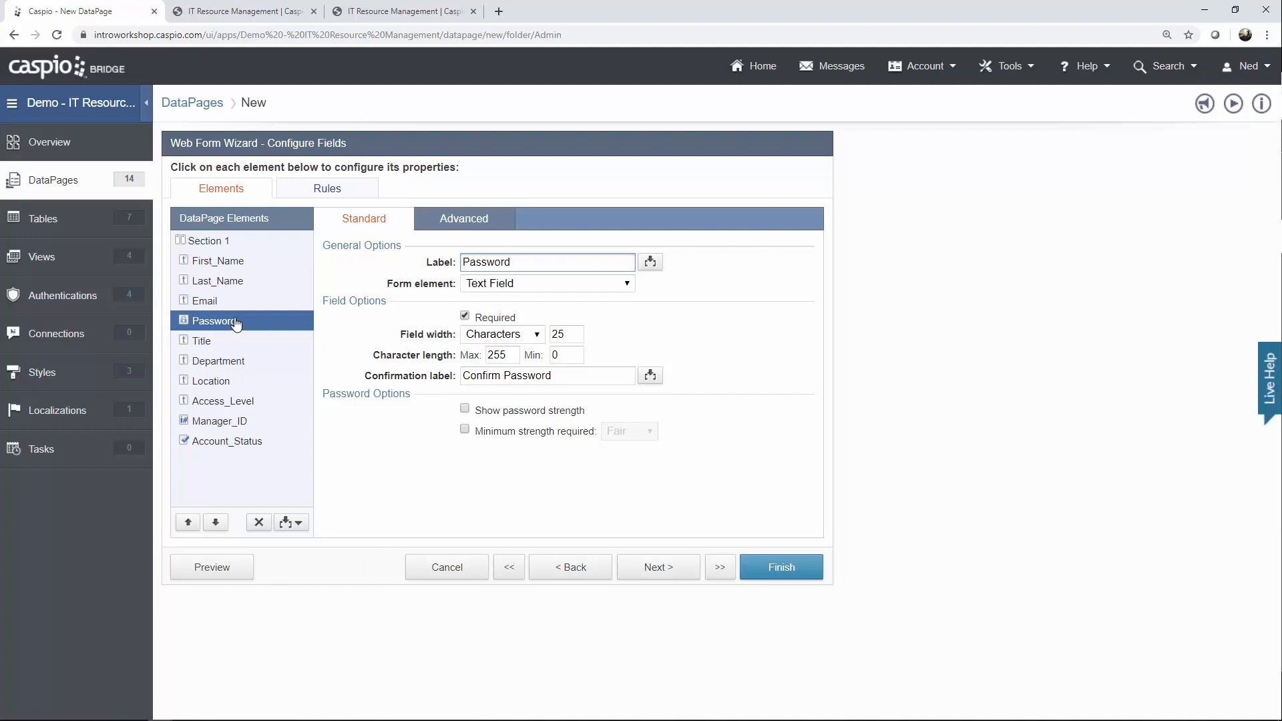
pyautogui.click(216, 341)
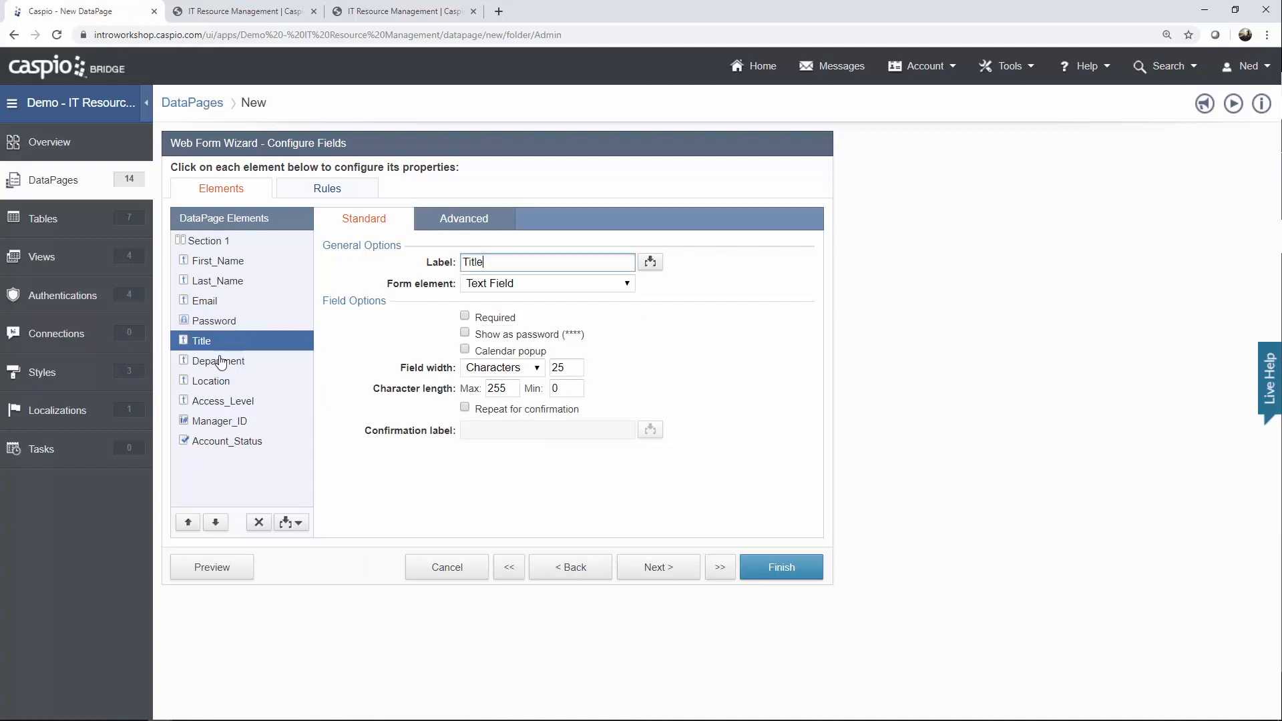
pyautogui.click(221, 366)
pyautogui.click(221, 385)
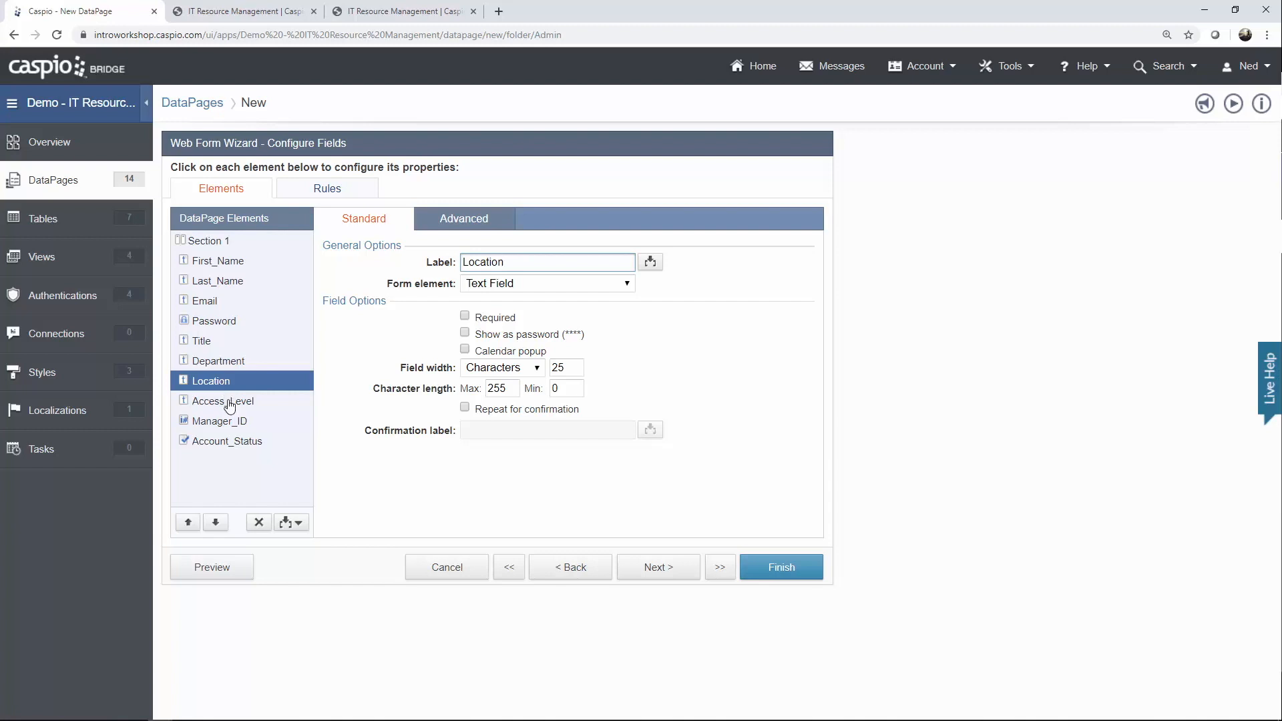
pyautogui.click(229, 402)
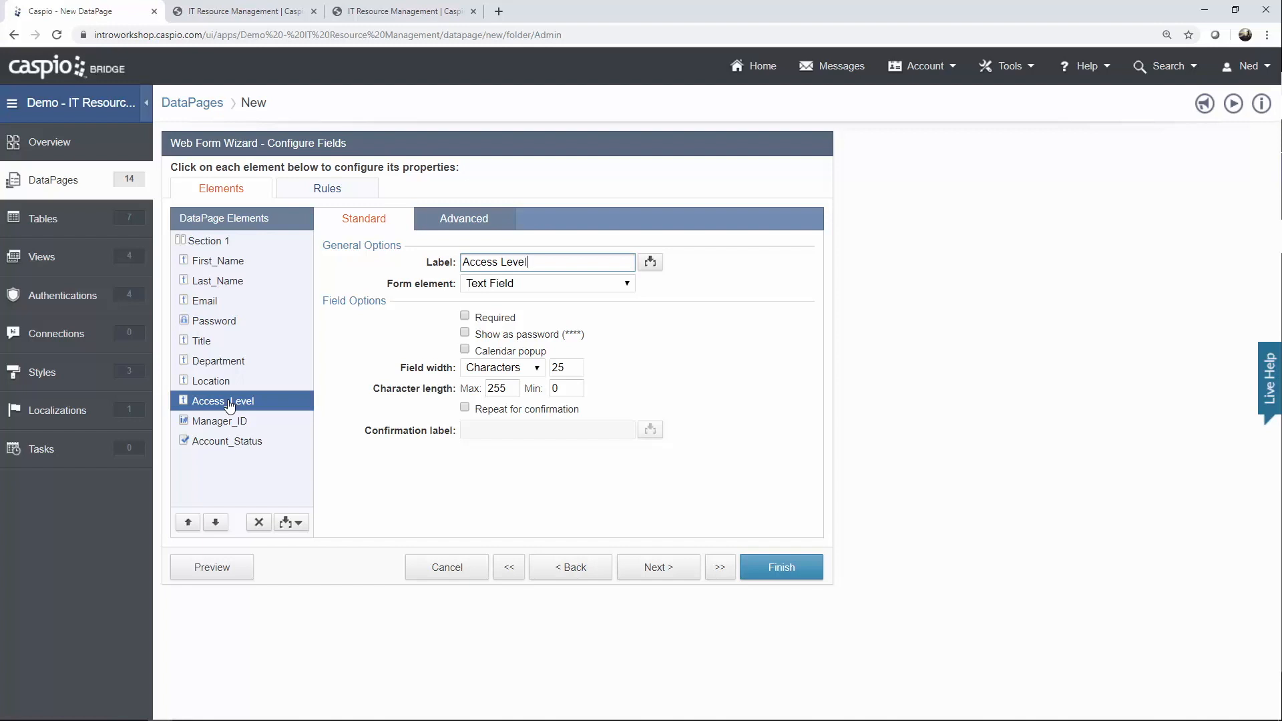
pyautogui.click(427, 11)
pyautogui.click(75, 215)
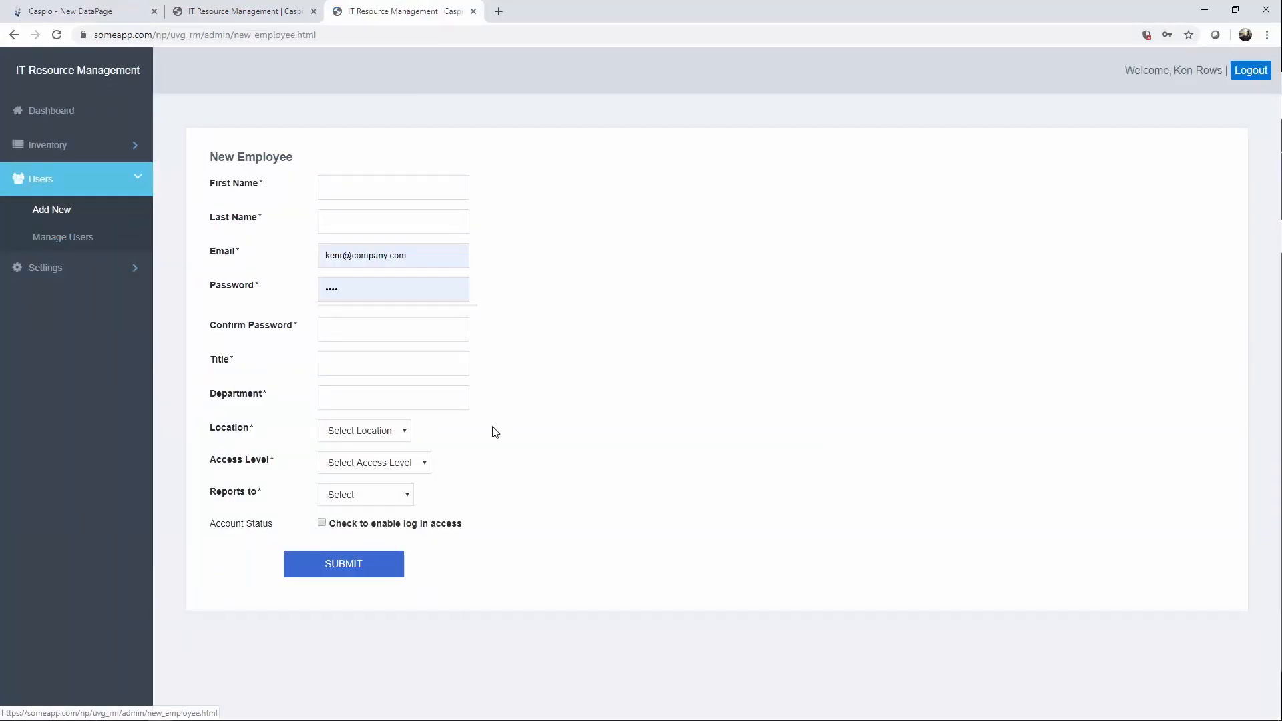
# Inspect the live form's Access Level, Location and Reports to dropdowns, then configure Manager_ID in Caspio.
pyautogui.click(424, 463)
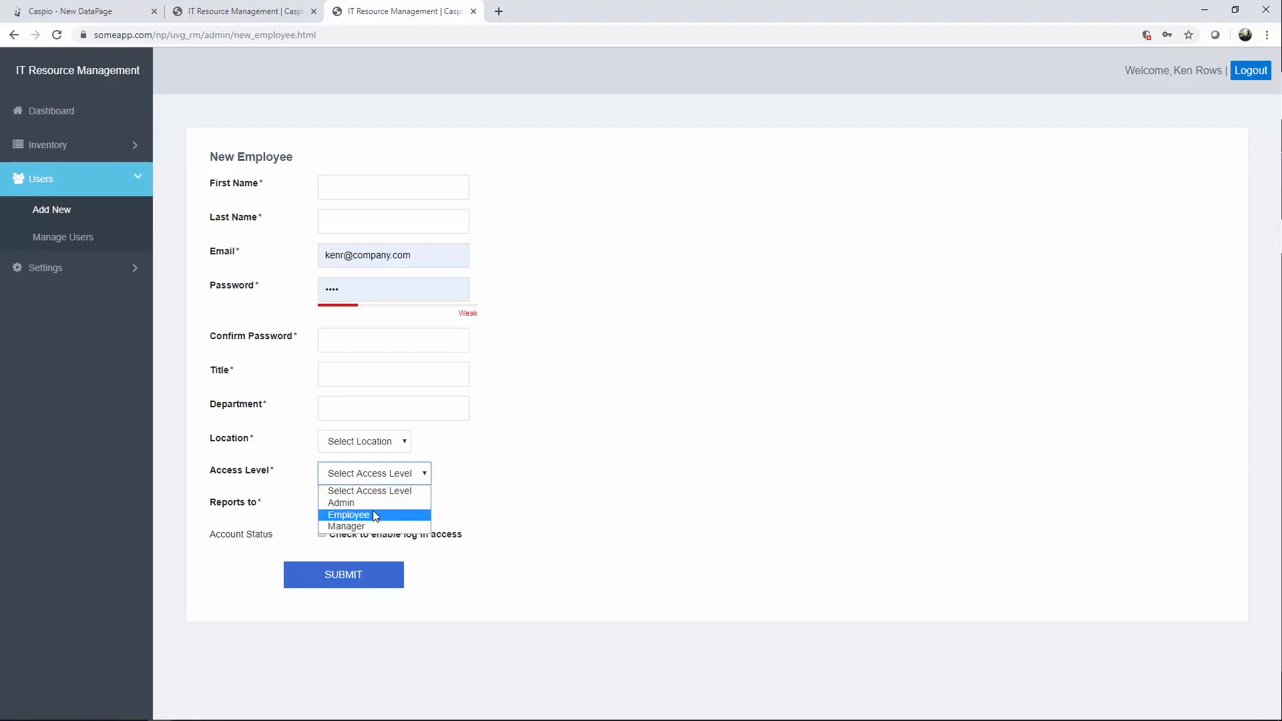
pyautogui.click(535, 495)
pyautogui.click(382, 440)
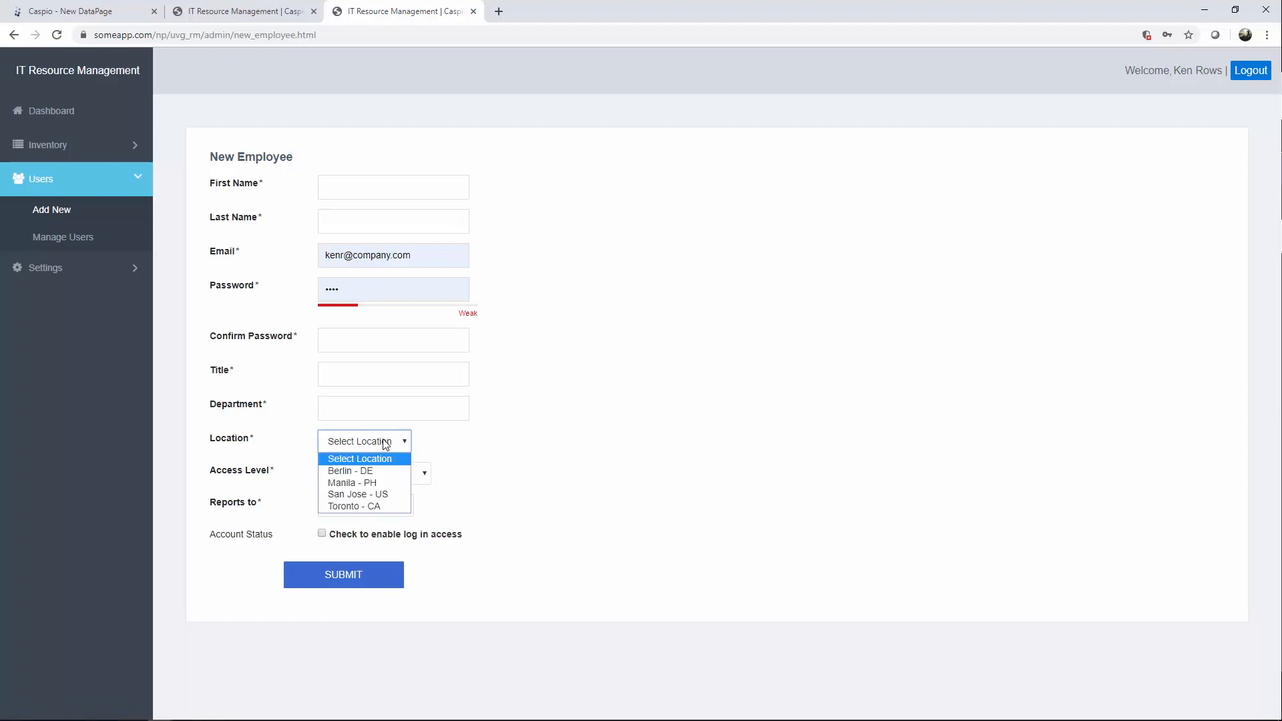
pyautogui.click(467, 444)
pyautogui.click(403, 505)
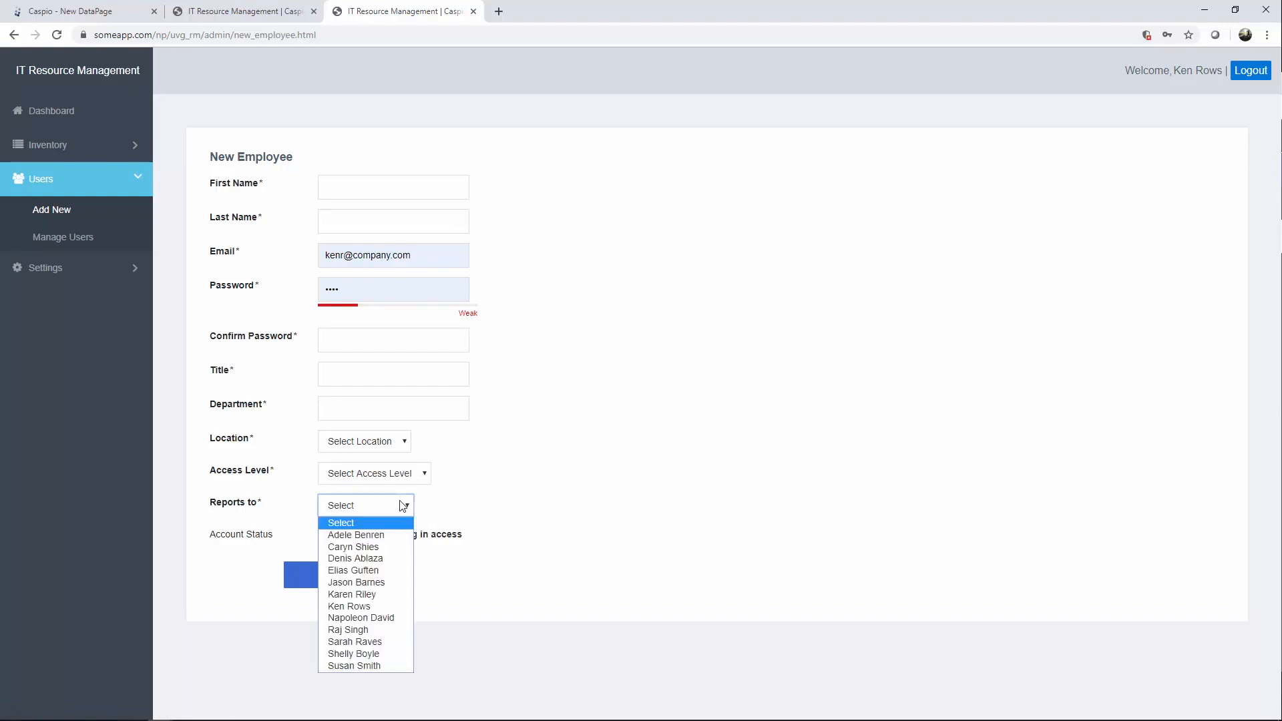
pyautogui.click(469, 506)
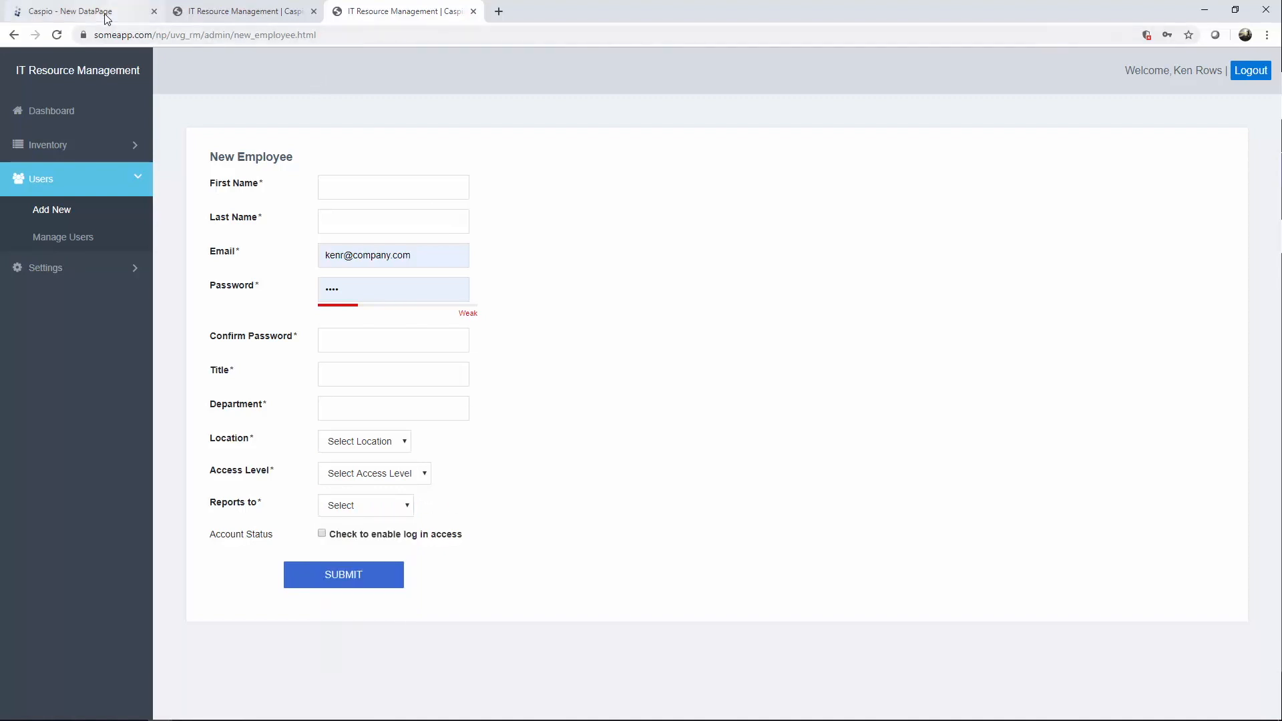
pyautogui.click(37, 9)
pyautogui.click(229, 425)
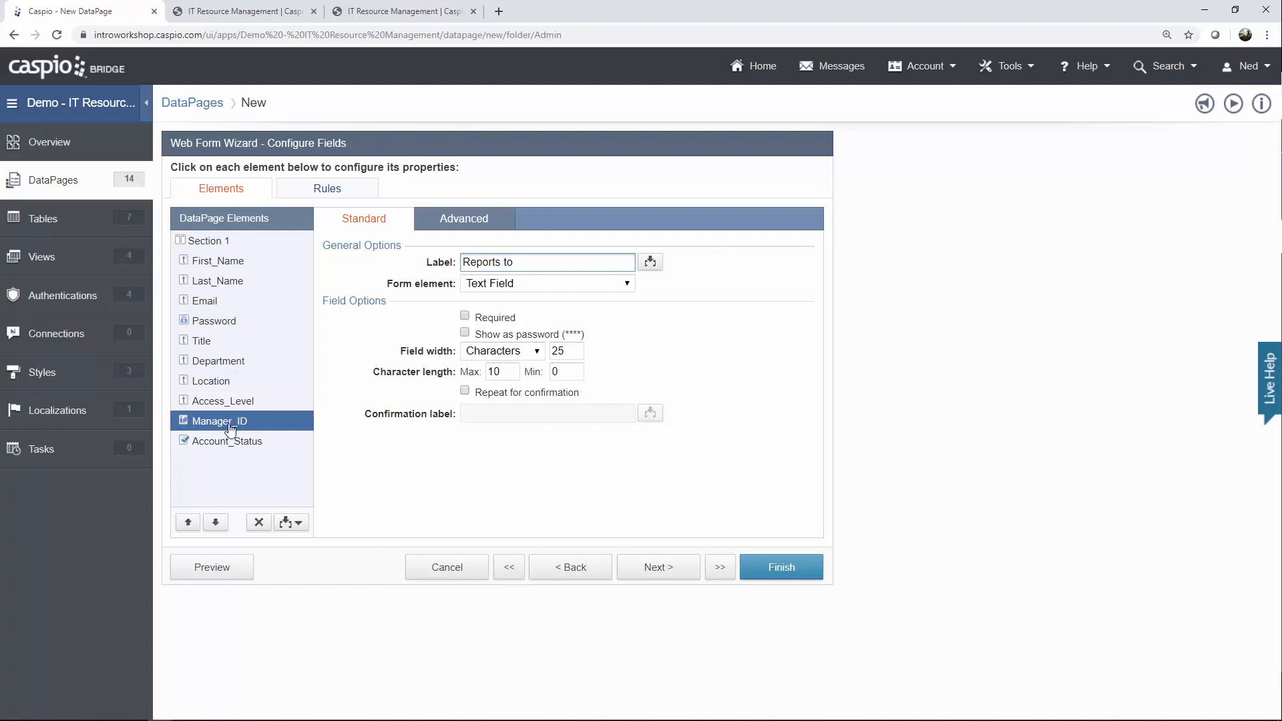
# Make Reports to a dropdown from custom values and a table, with a 'Select Manager' option.
pyautogui.moveTo(506, 262); pyautogui.dragTo(457, 267)
pyautogui.click(532, 285)
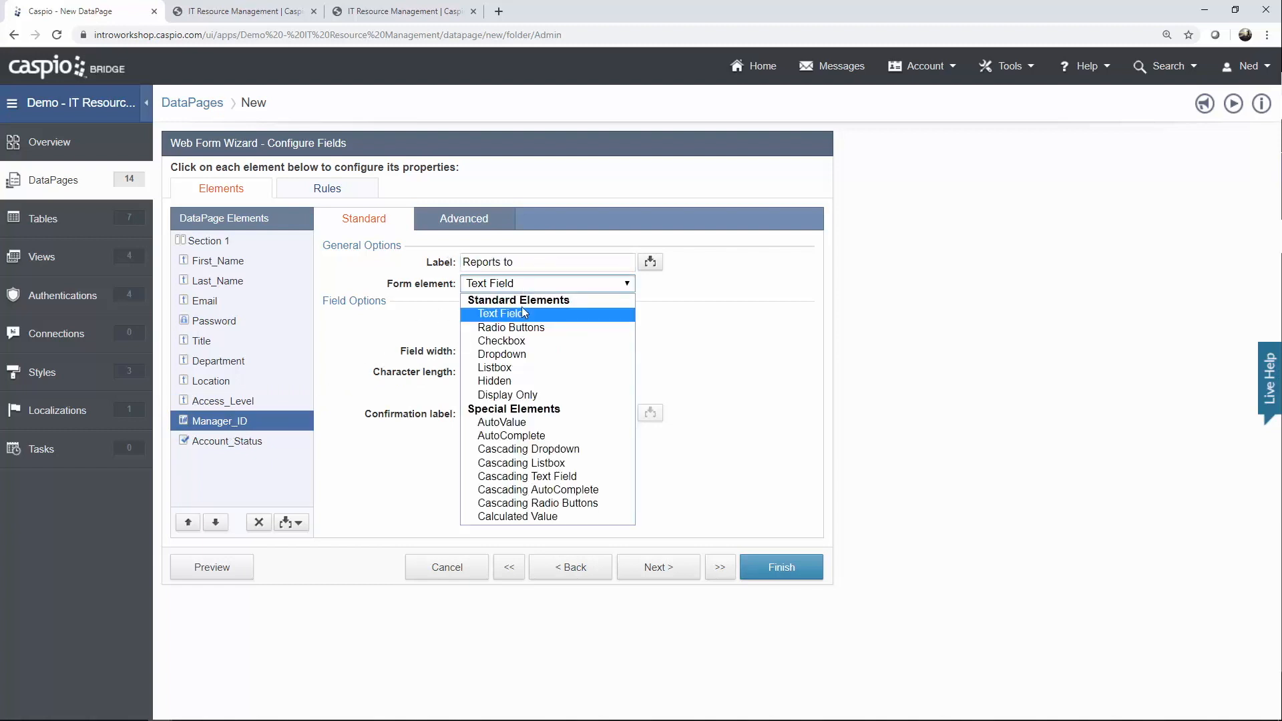
pyautogui.click(510, 357)
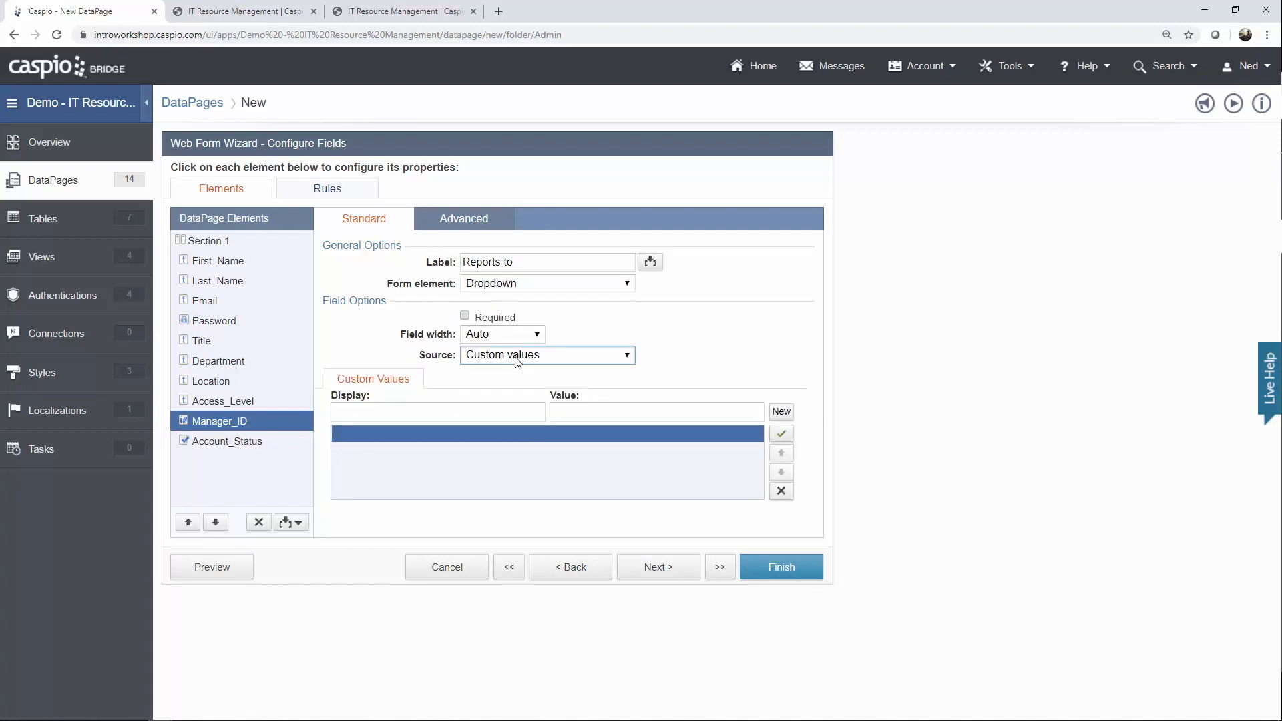
pyautogui.click(517, 356)
pyautogui.click(494, 396)
pyautogui.click(477, 419)
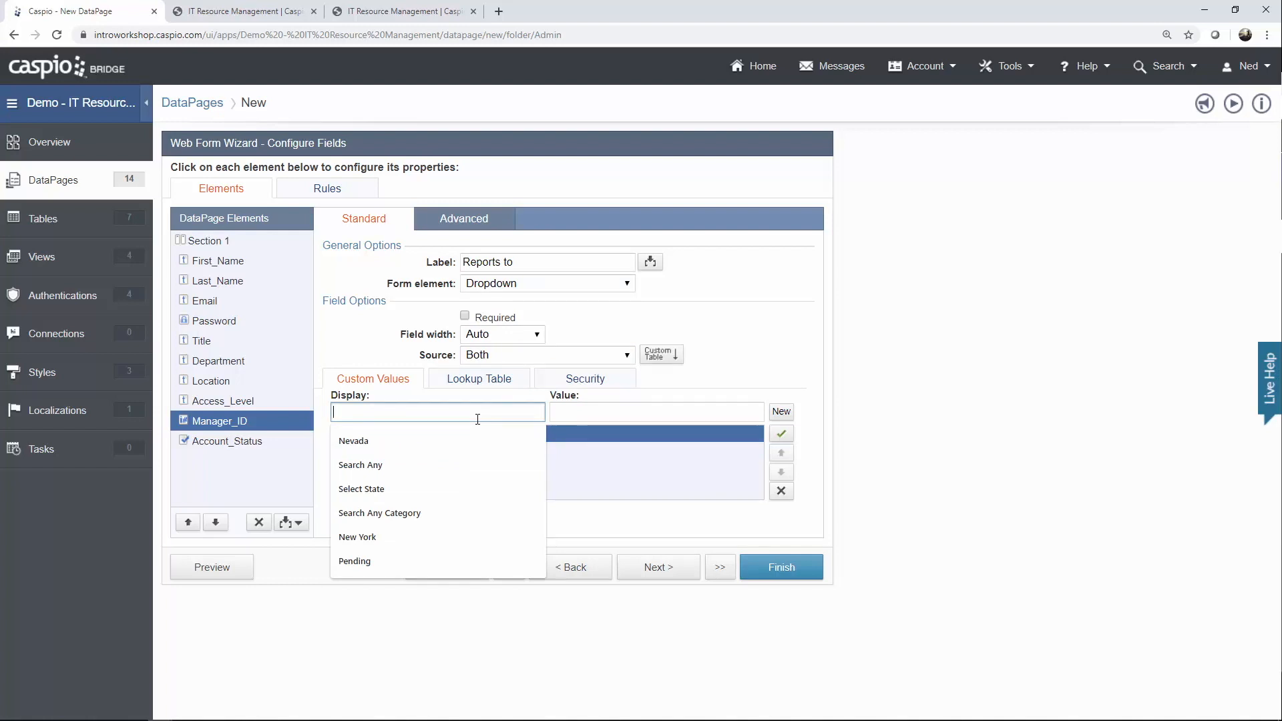
pyautogui.write('Select Manager')
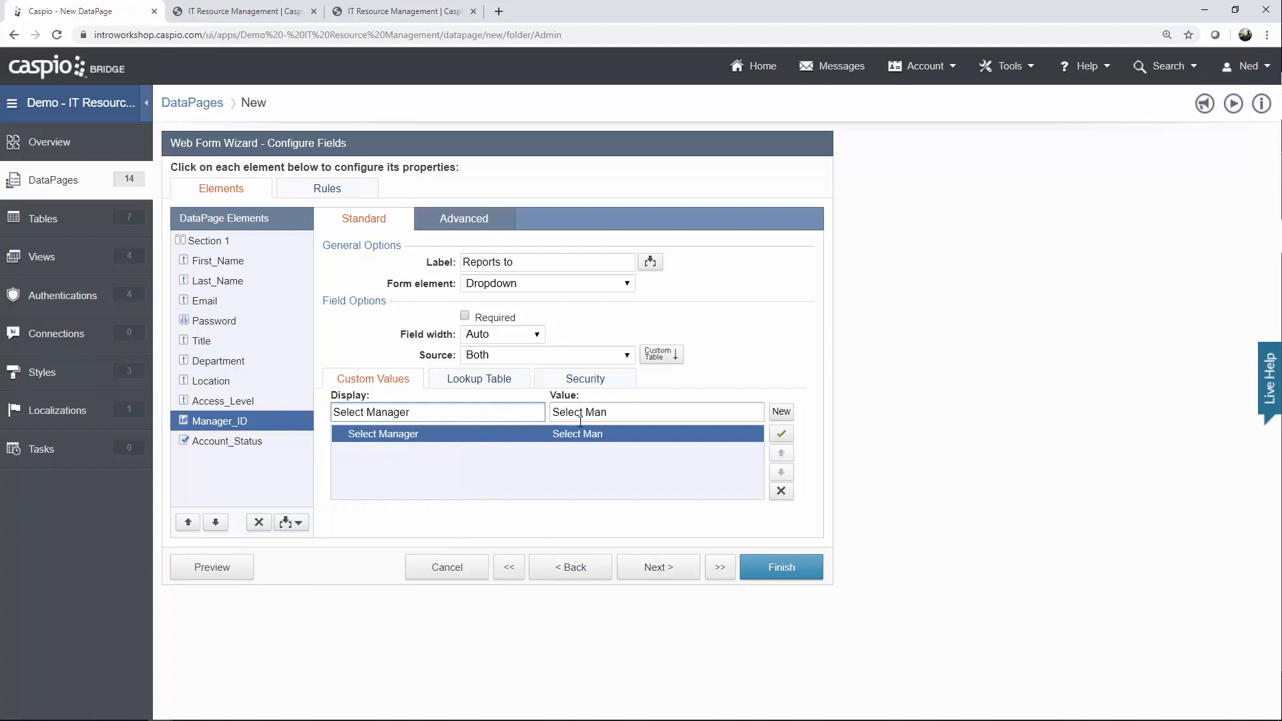
pyautogui.press('Tab')
pyautogui.press('BackSpace')
# Fill the dropdown from rm_tbl_employees, displaying Full_Name and storing Employee_ID.
pyautogui.click(482, 382)
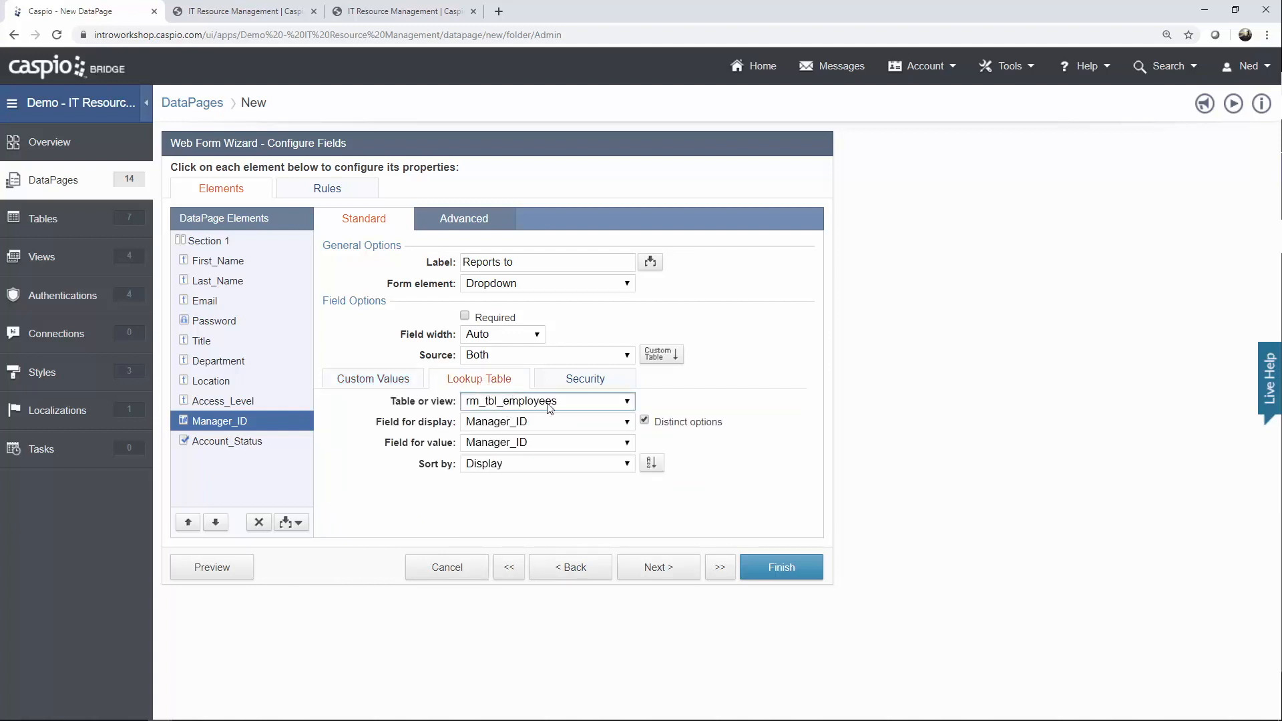
pyautogui.click(534, 426)
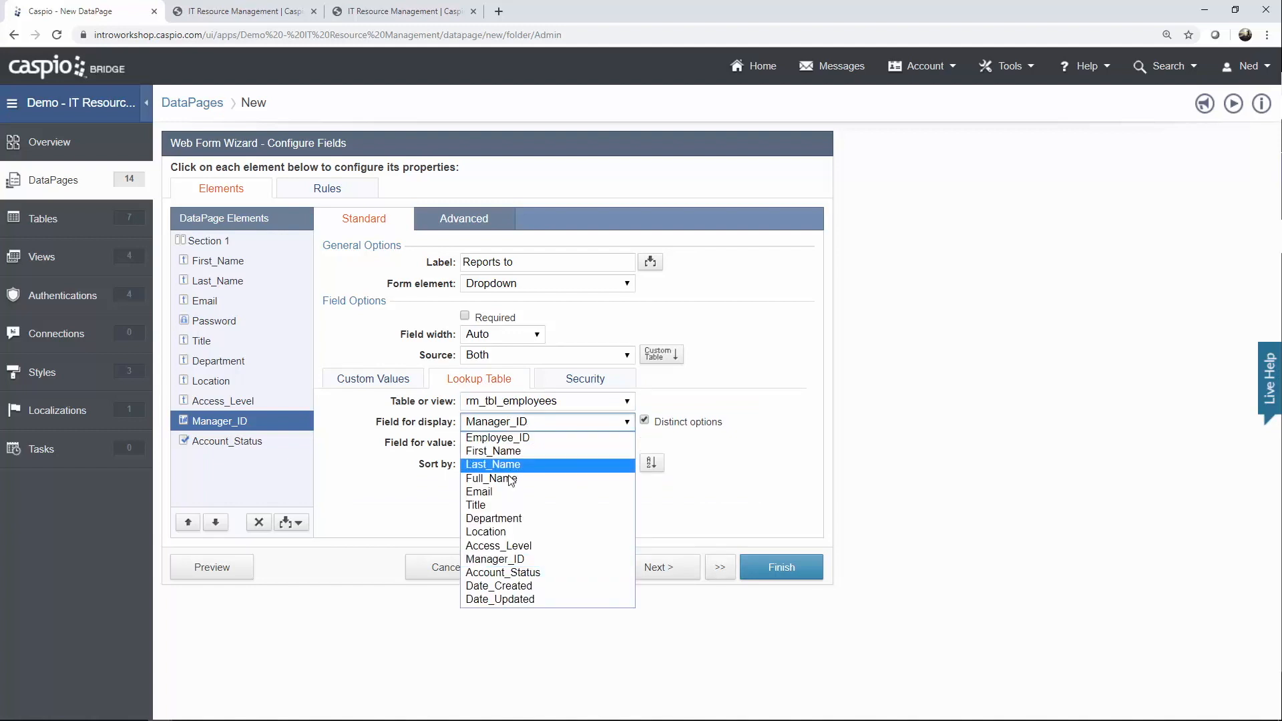
pyautogui.click(511, 477)
pyautogui.click(512, 442)
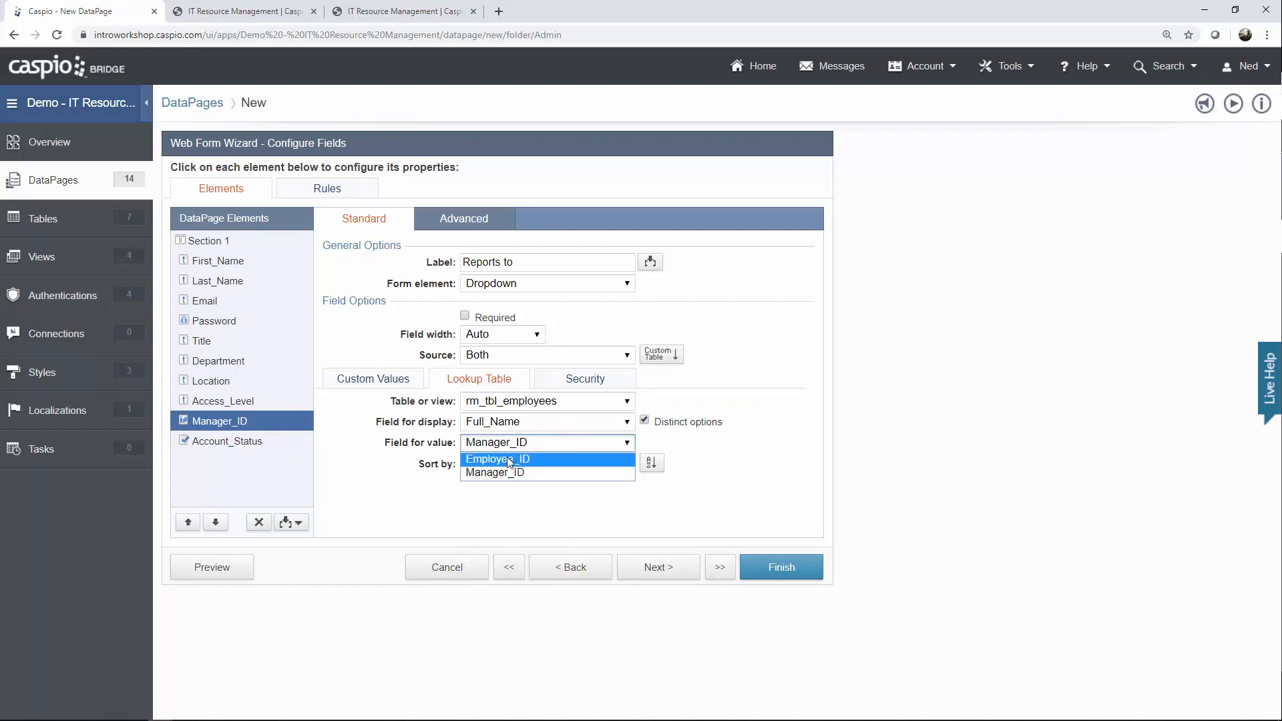
pyautogui.click(509, 458)
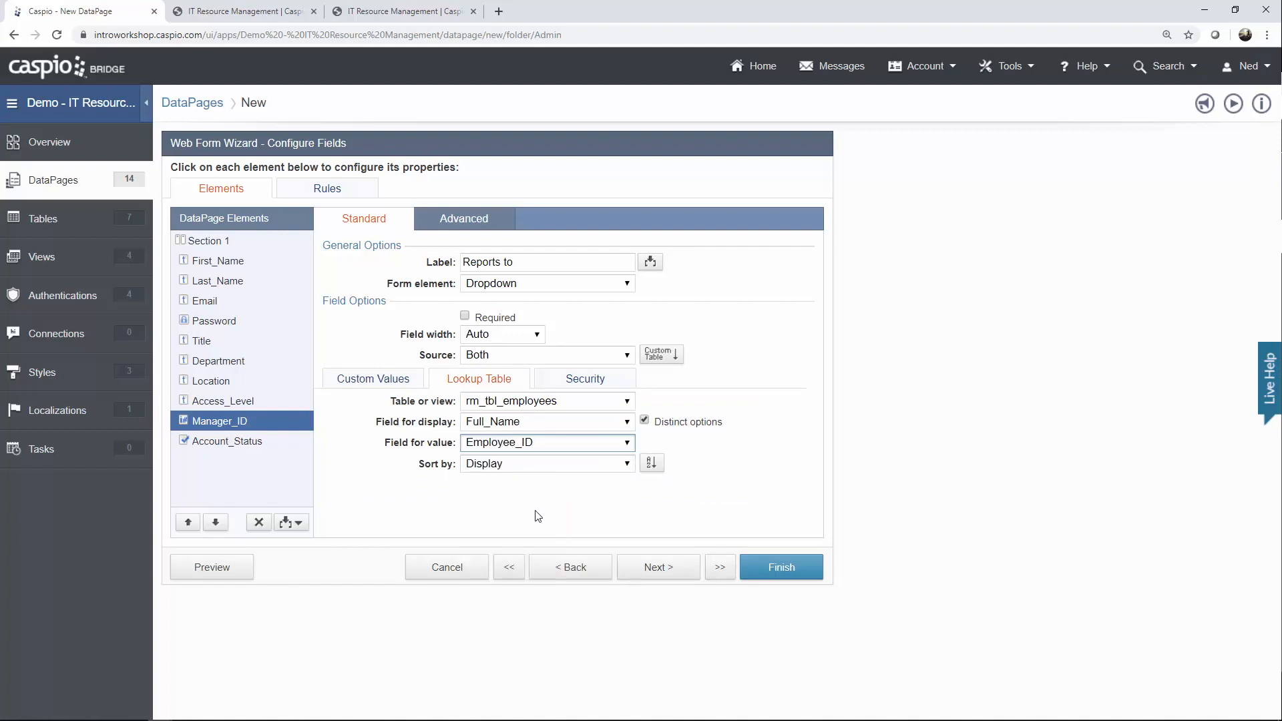
# Make Account_Status a checkbox reading 'Check to enable log in access' and save the form.
pyautogui.click(242, 449)
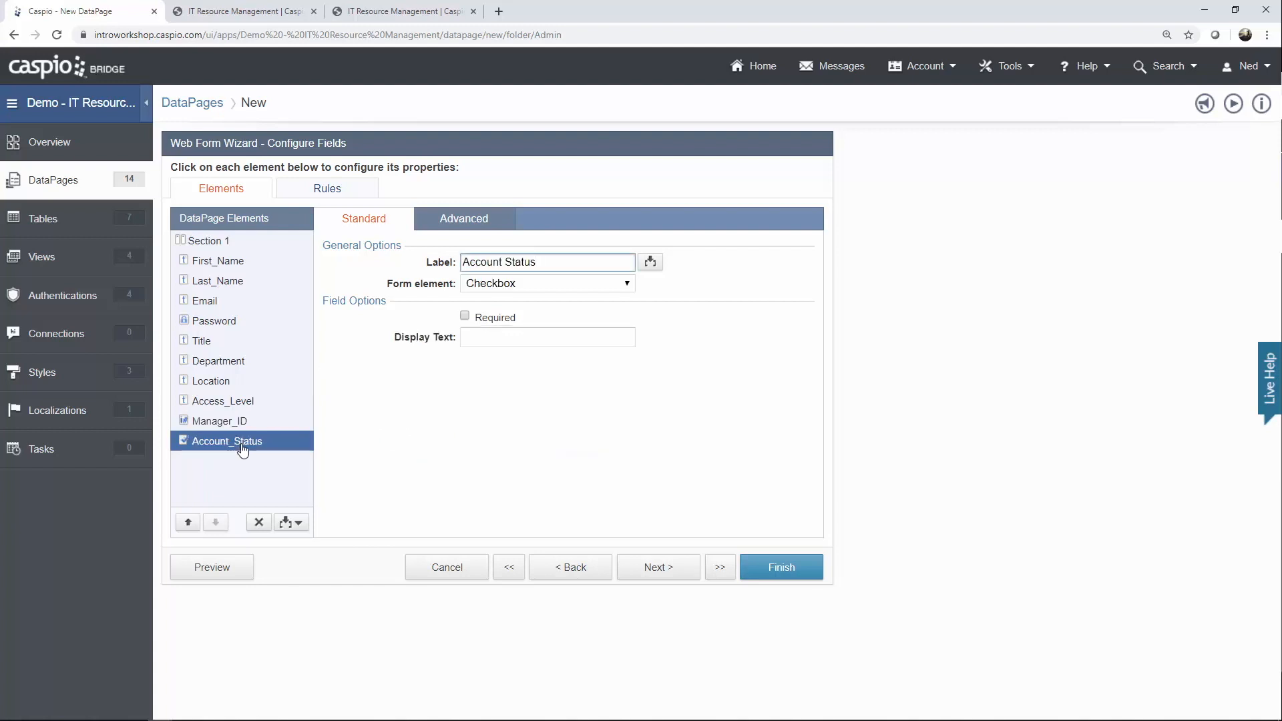
pyautogui.click(548, 283)
pyautogui.click(482, 325)
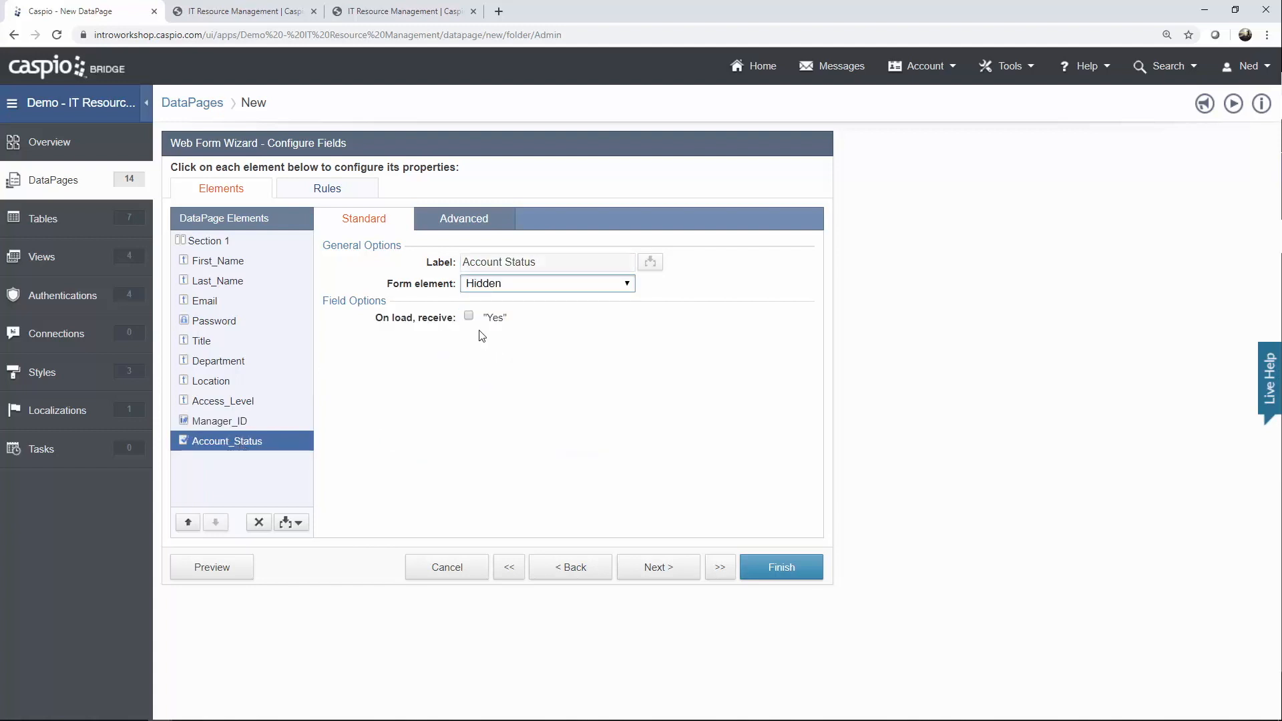
pyautogui.click(469, 315)
pyautogui.click(422, 15)
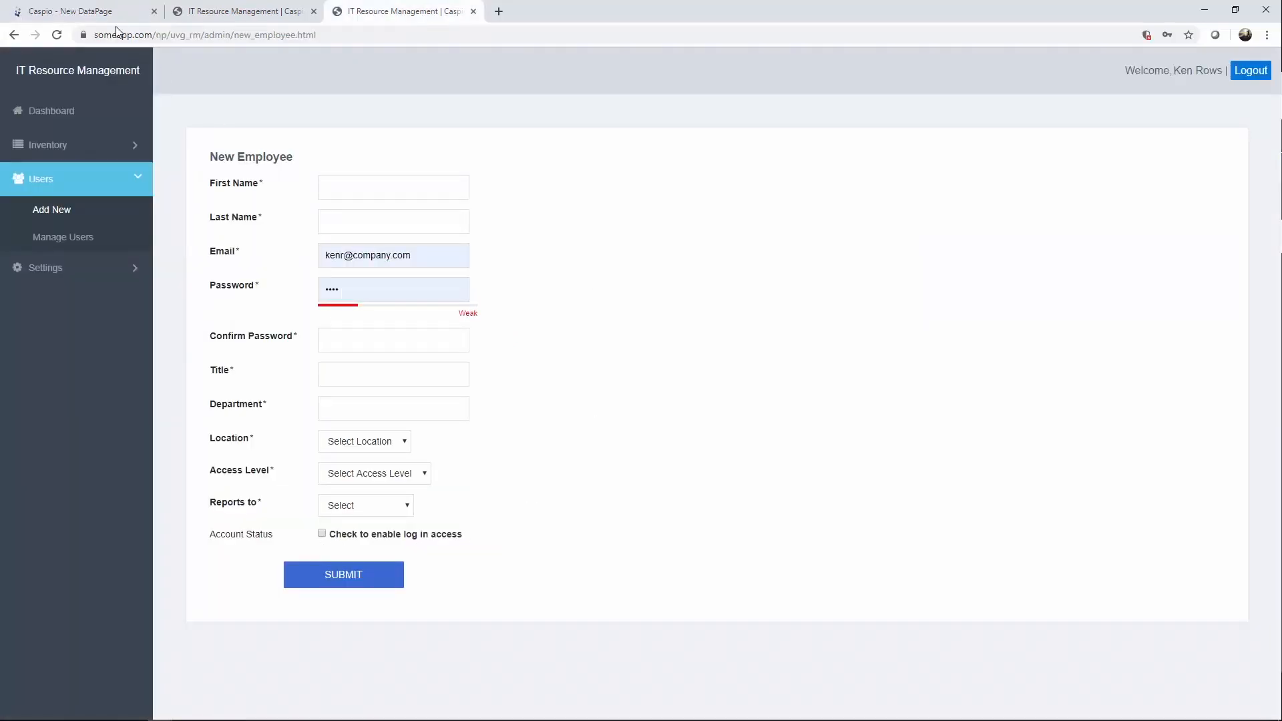
pyautogui.click(100, 12)
pyautogui.click(496, 286)
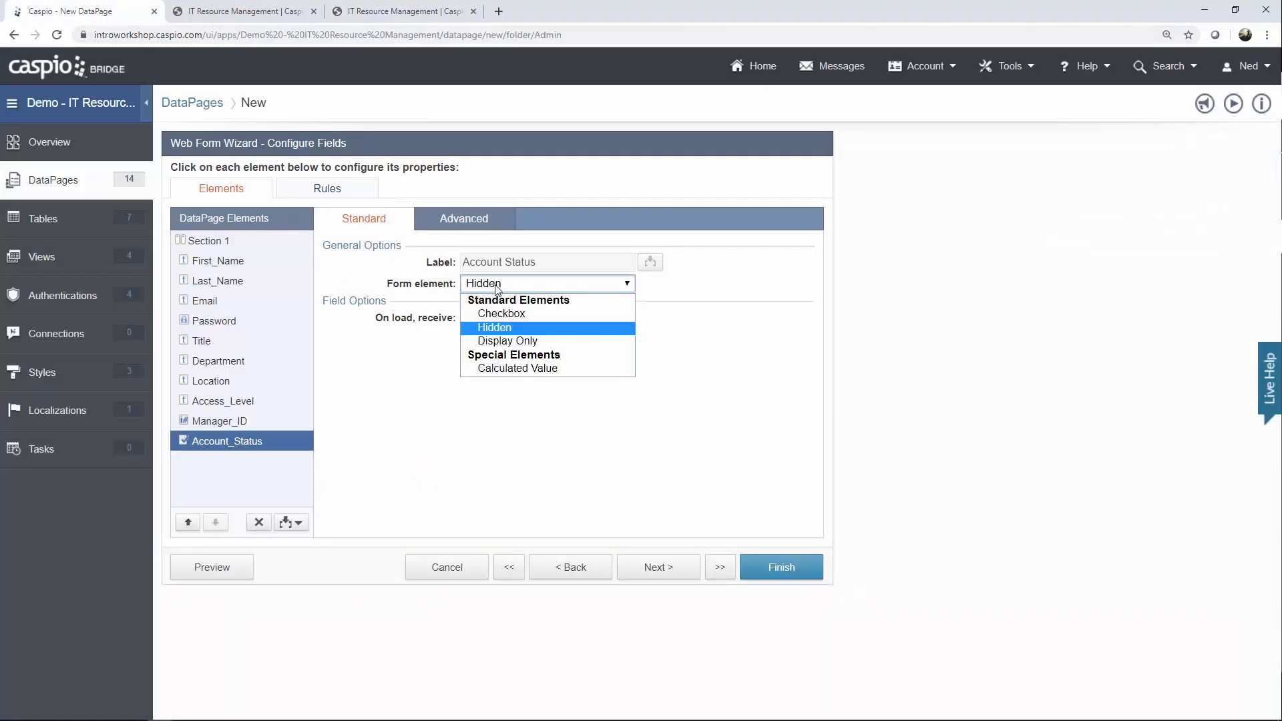
pyautogui.click(501, 314)
pyautogui.click(492, 335)
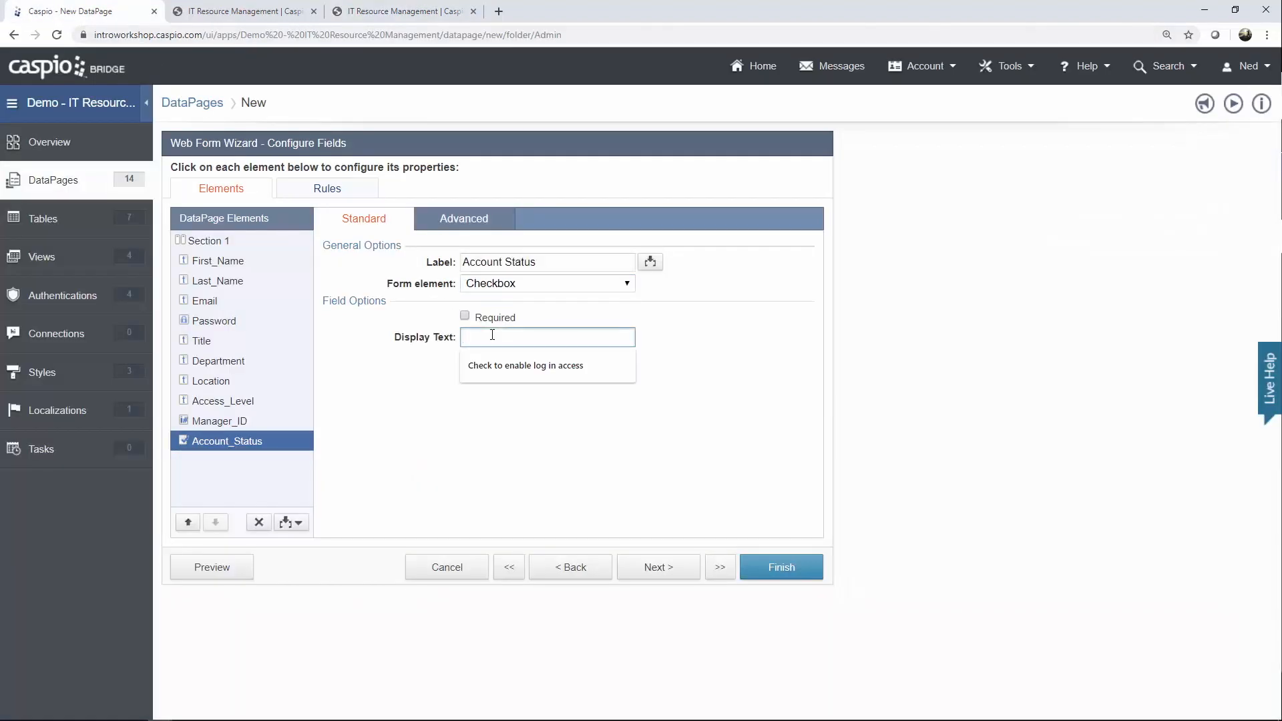
pyautogui.click(504, 364)
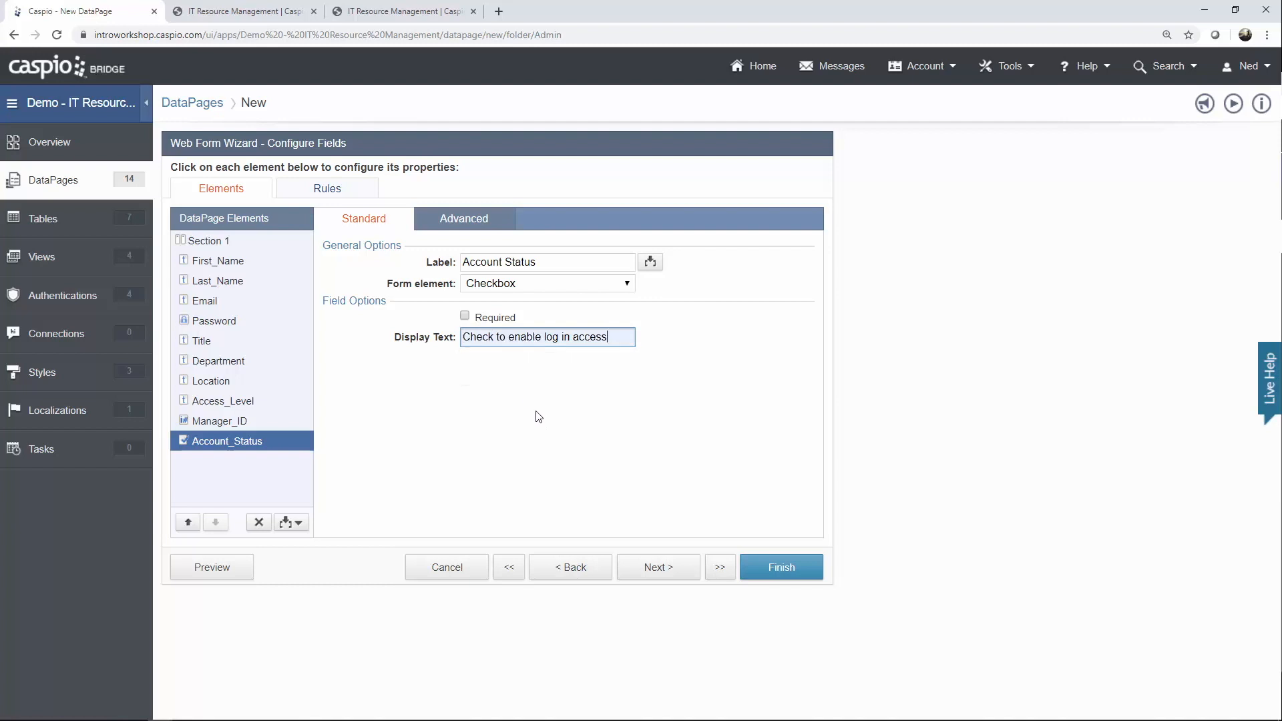
pyautogui.click(812, 578)
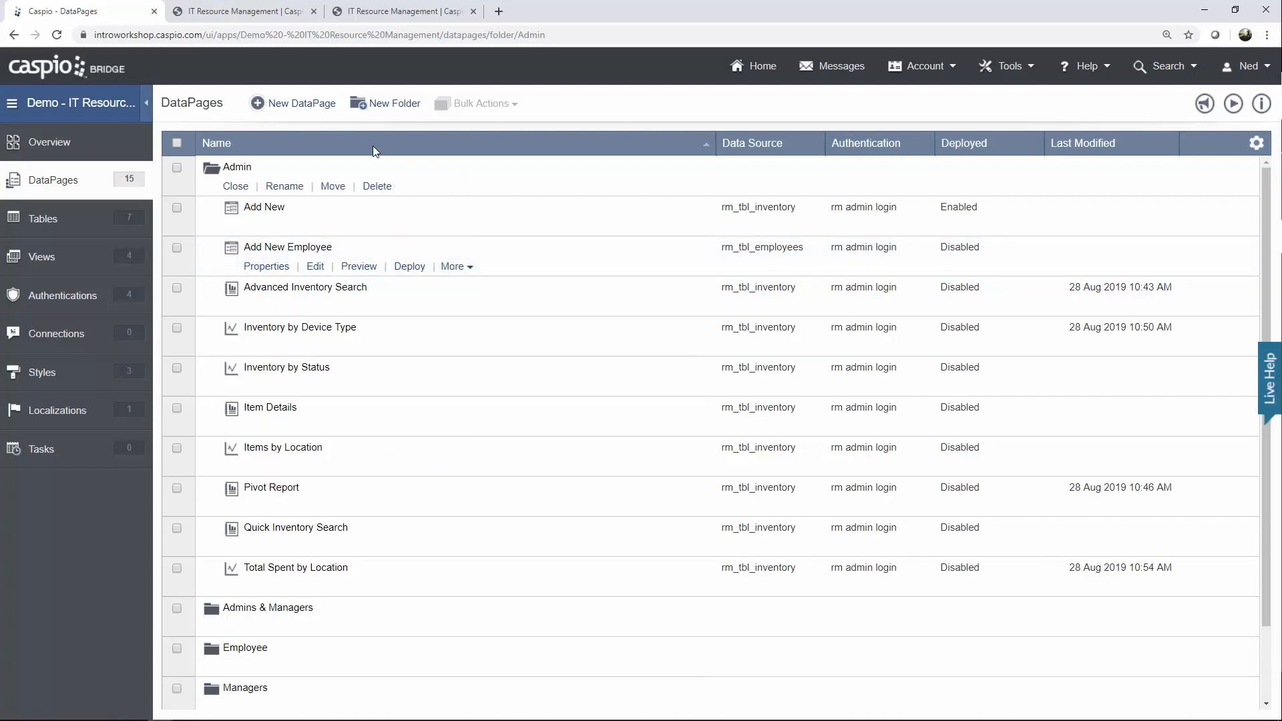
pyautogui.click(315, 113)
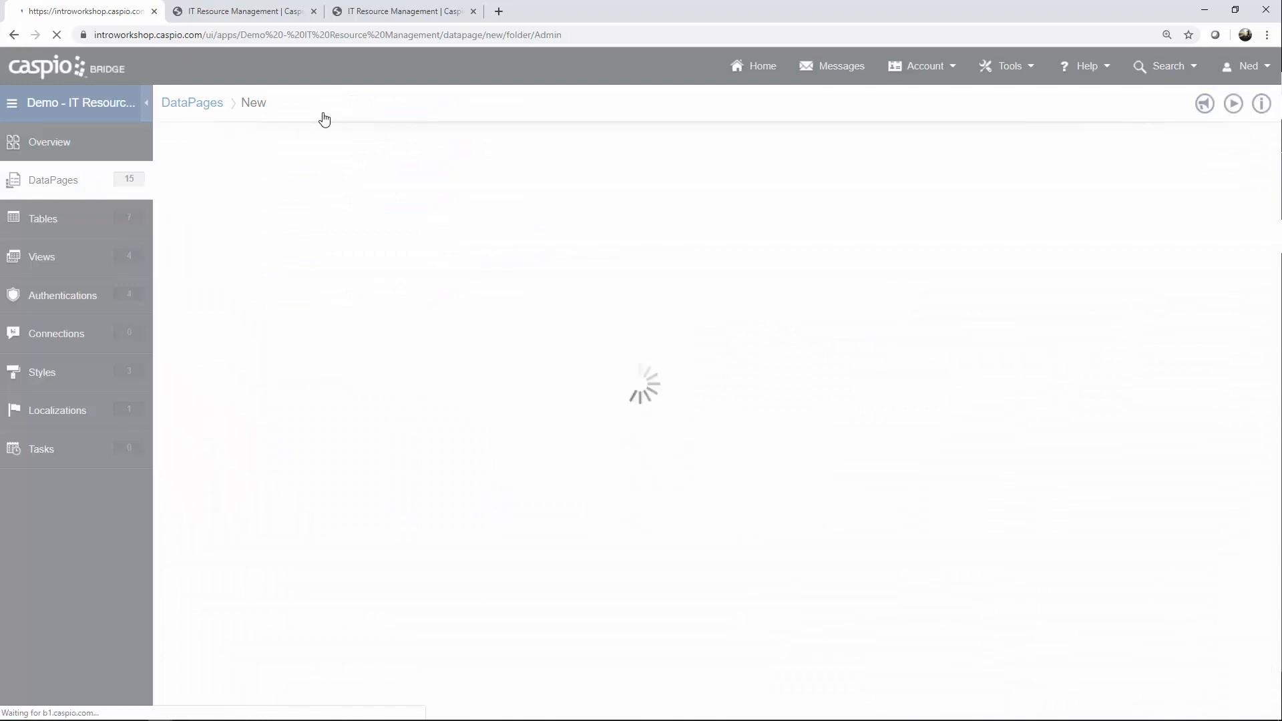
# Start a tabular report on rm_tbl_employees named 'Manage Employees'.
pyautogui.click(257, 215)
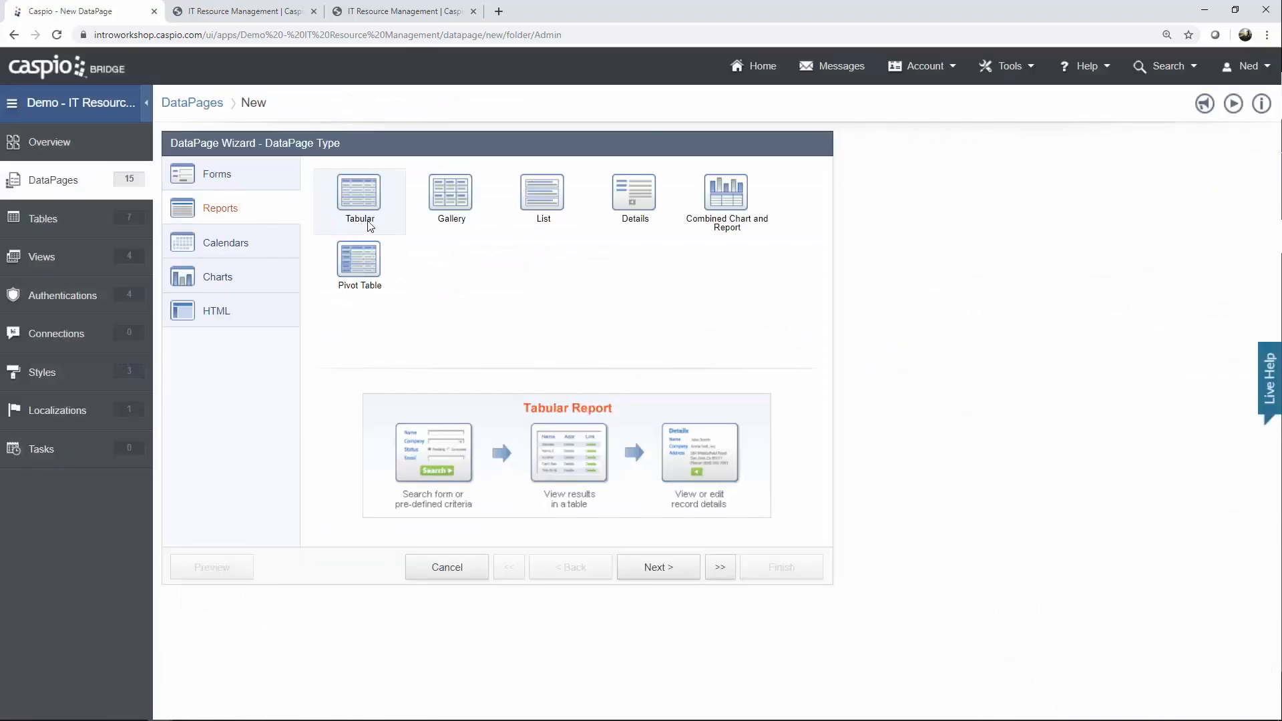
pyautogui.click(652, 564)
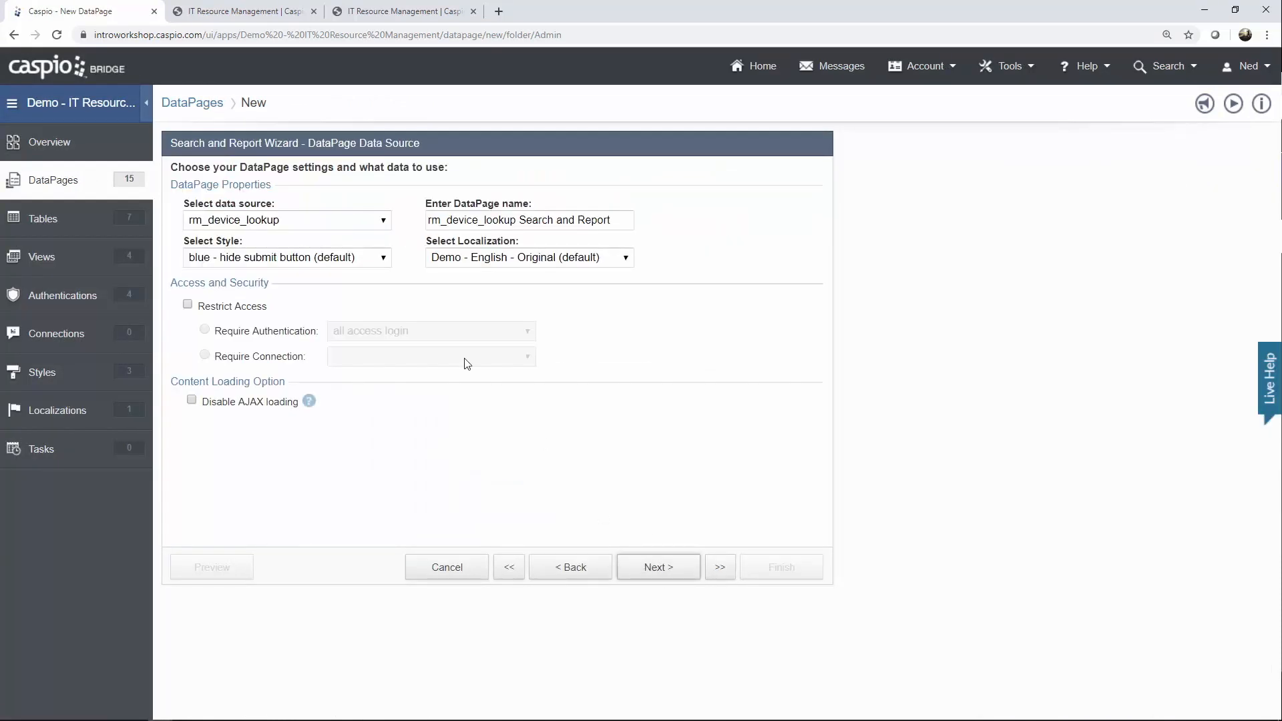
pyautogui.click(332, 225)
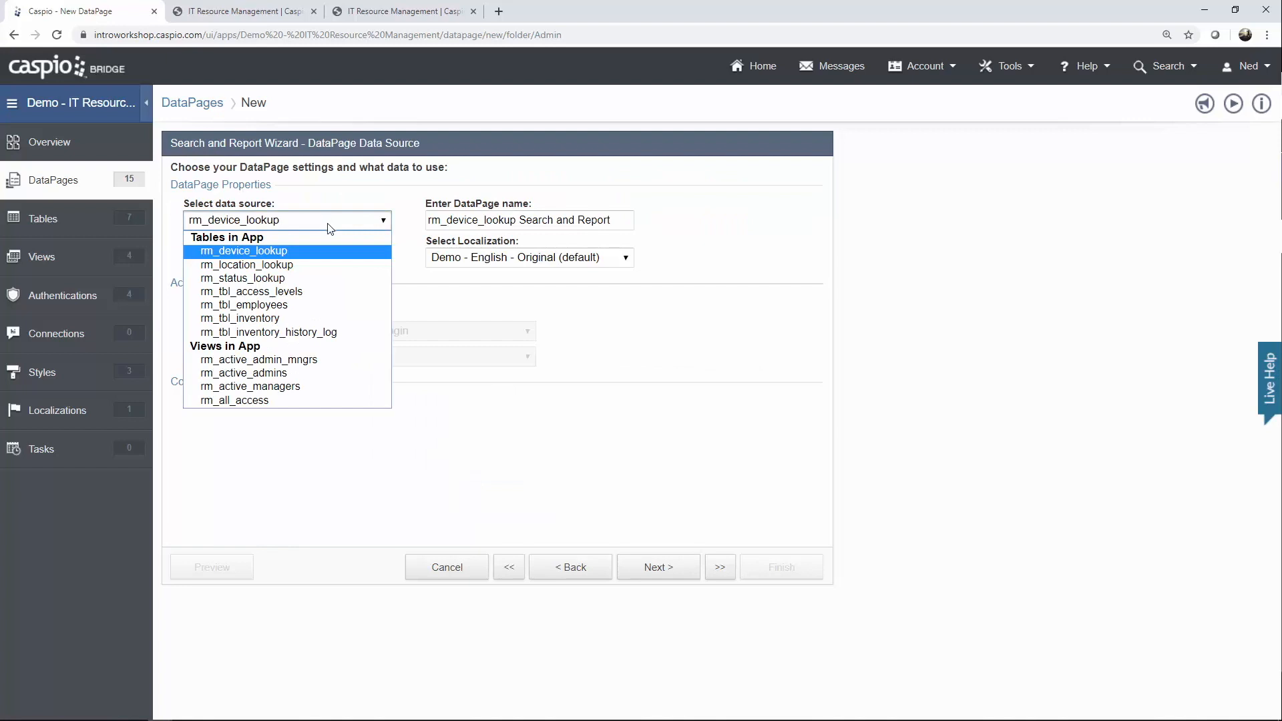
pyautogui.click(297, 307)
pyautogui.moveTo(618, 222); pyautogui.dragTo(356, 213)
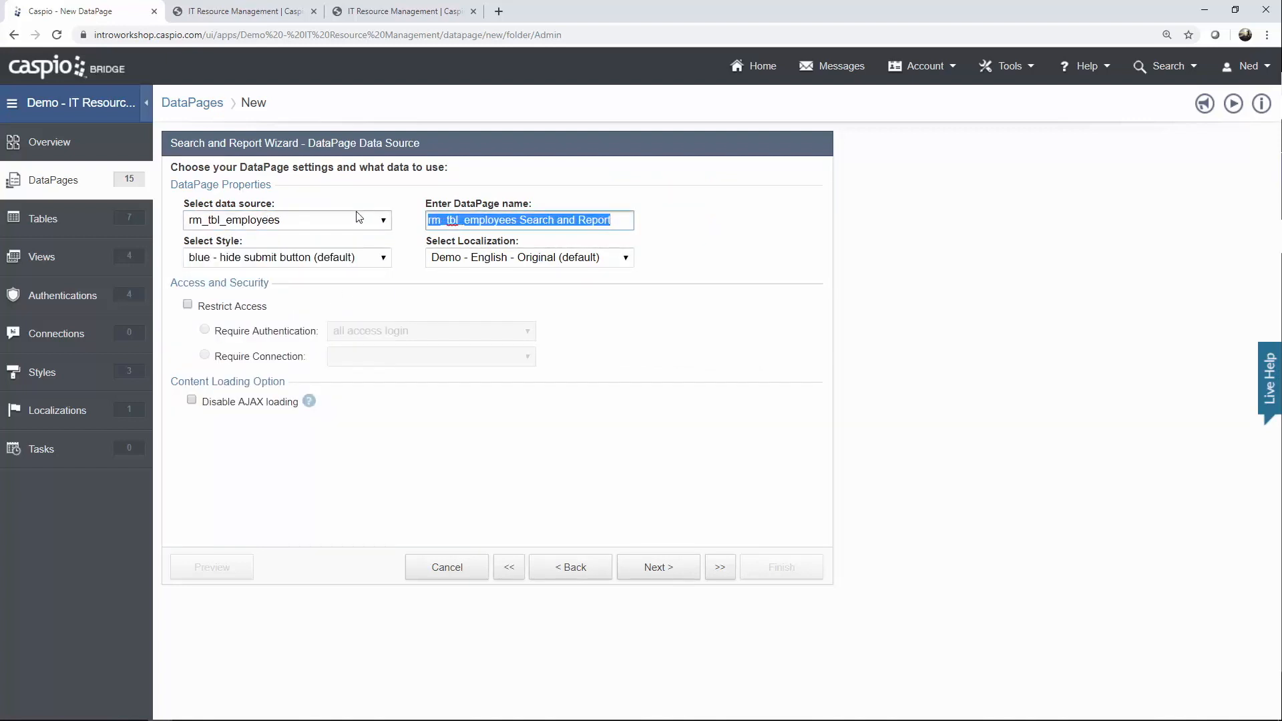
pyautogui.write('Manage Employees')
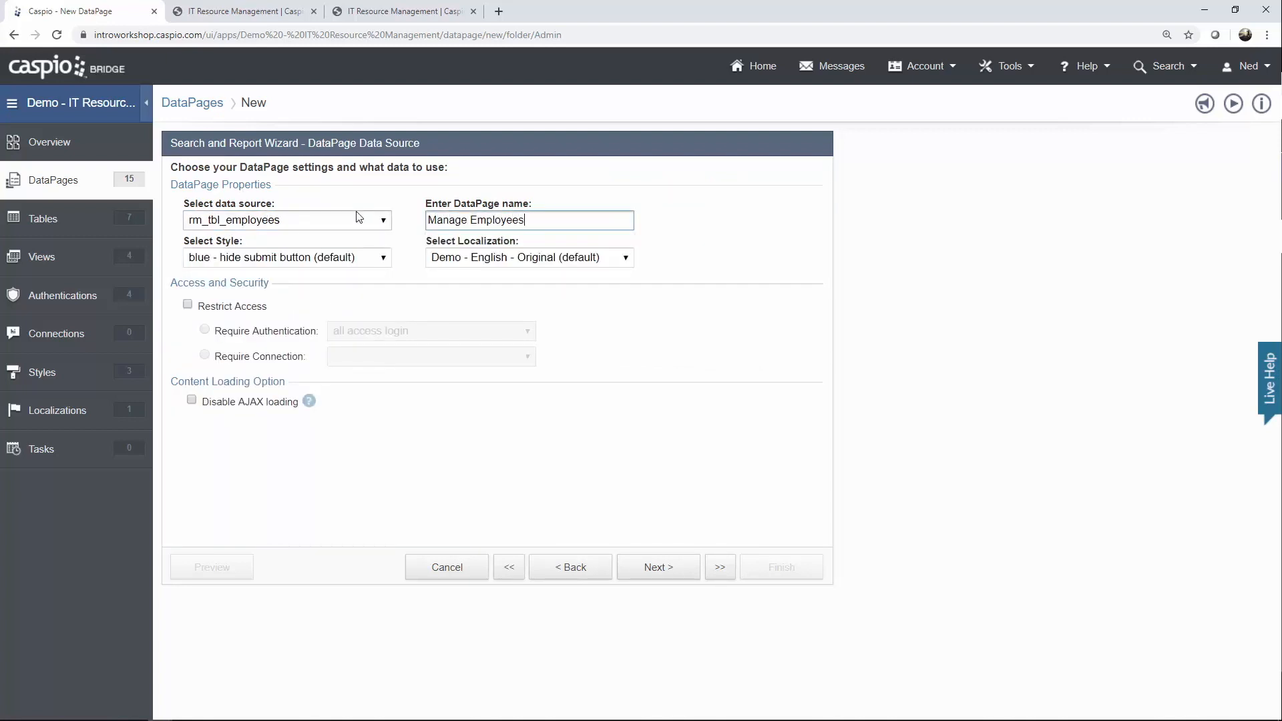
# Apply Blue style and English localization, and require the rm admin login.
pyautogui.click(345, 262)
pyautogui.click(376, 289)
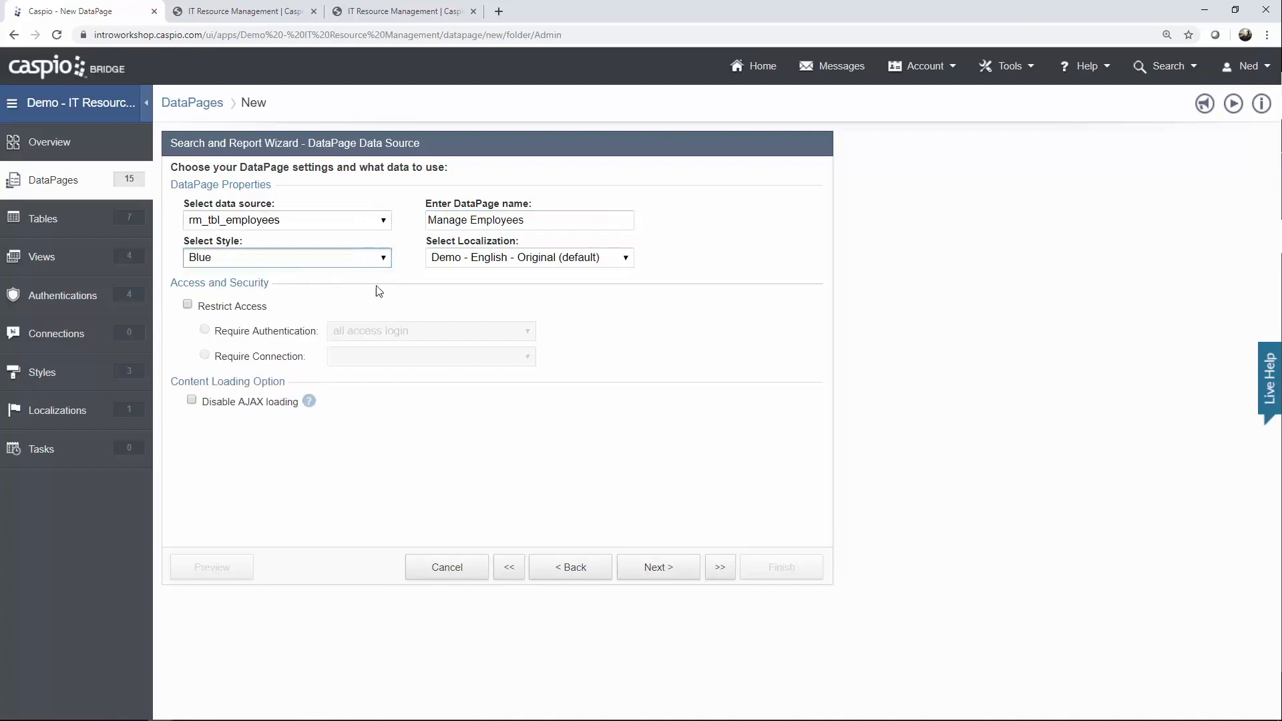
pyautogui.click(481, 266)
pyautogui.click(477, 310)
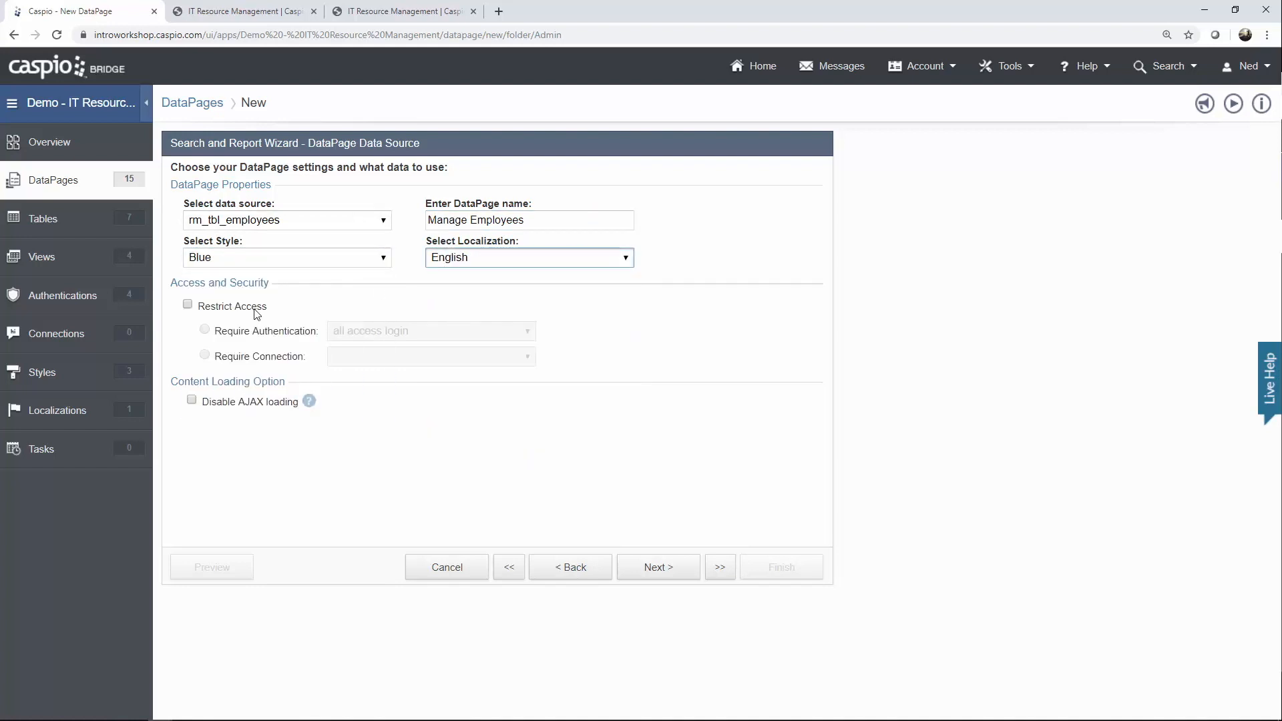
pyautogui.click(254, 308)
pyautogui.click(357, 334)
pyautogui.click(374, 376)
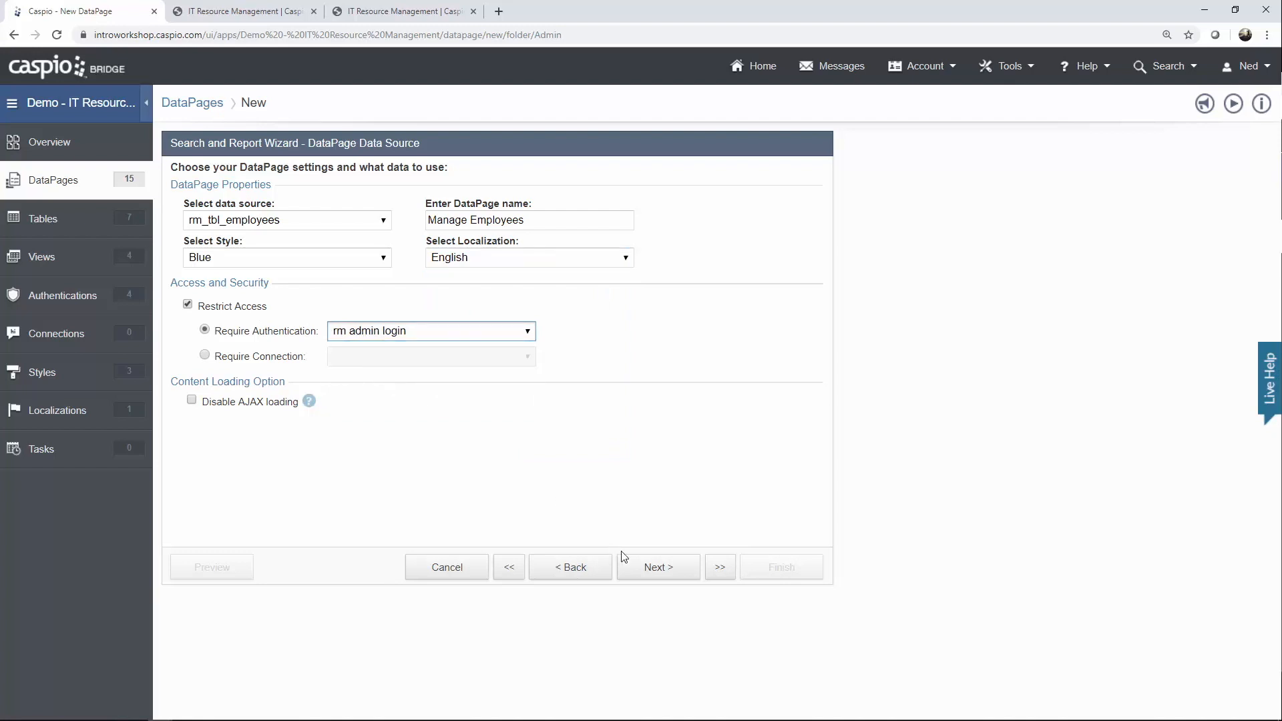
pyautogui.click(657, 567)
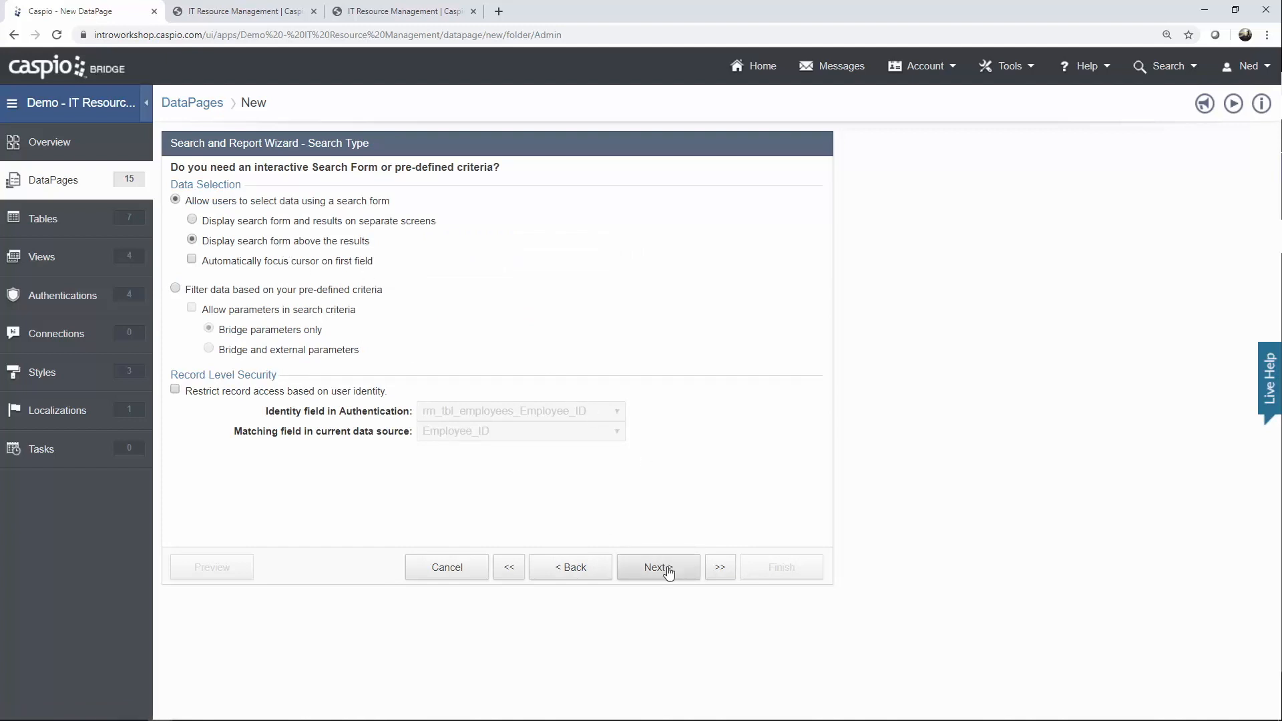
# Add First_Name and Last_Name as search fields, both matching with Contains.
pyautogui.click(668, 570)
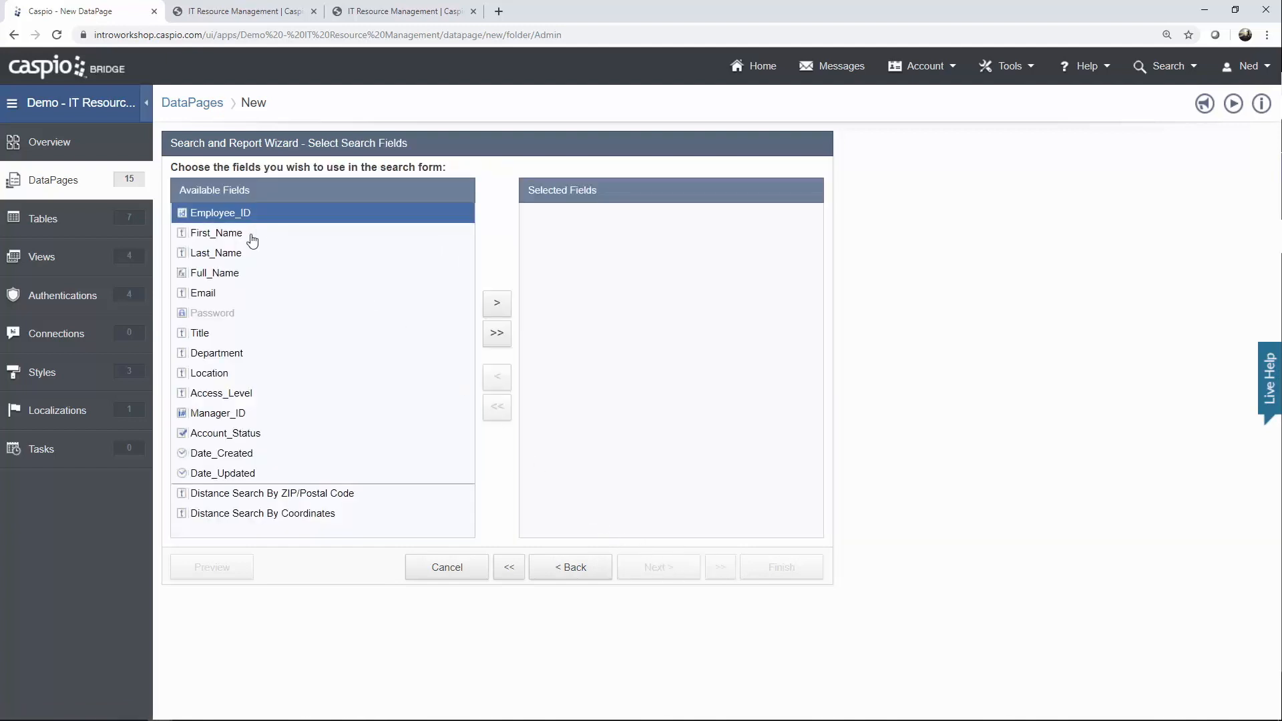
pyautogui.click(251, 235)
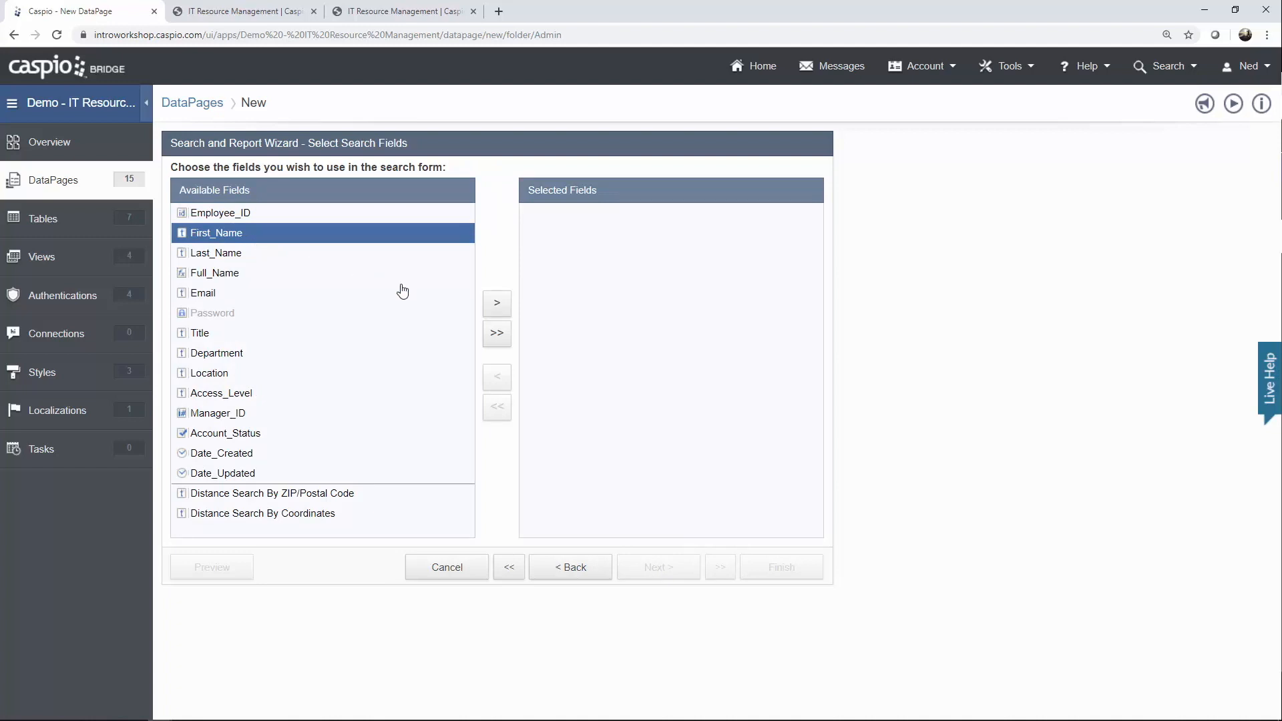
pyautogui.click(499, 306)
pyautogui.click(498, 306)
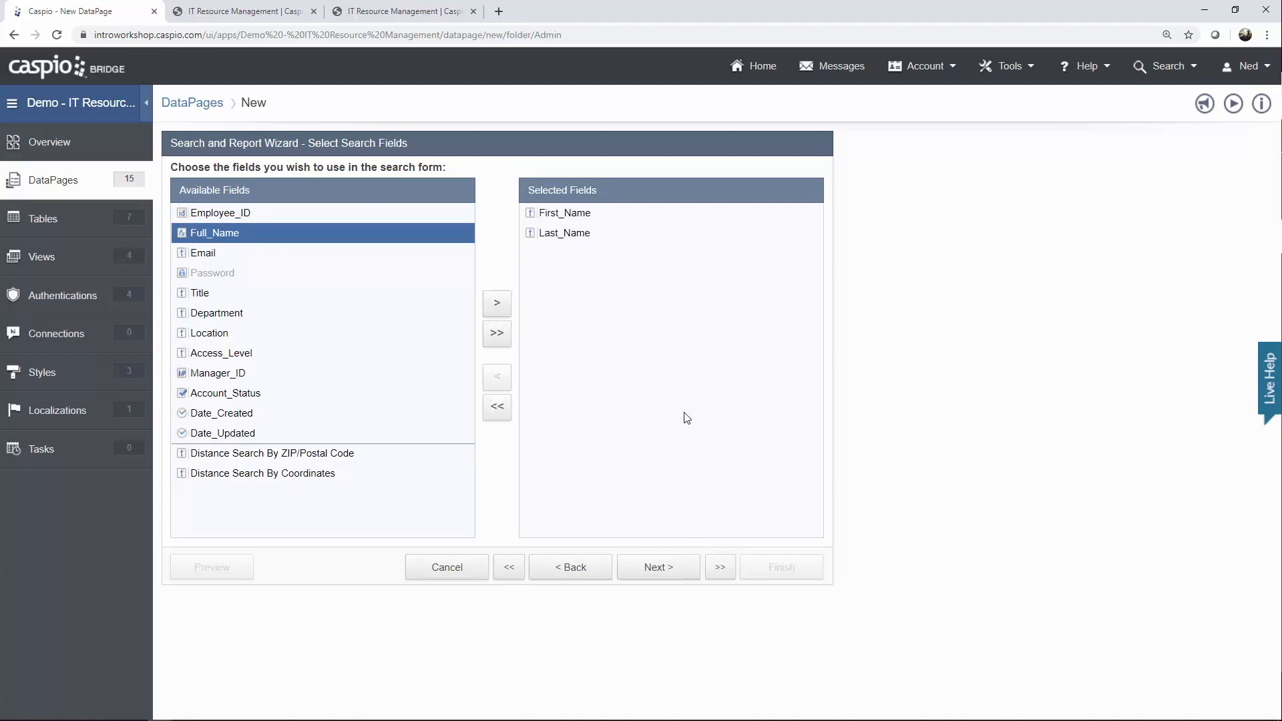
pyautogui.click(659, 568)
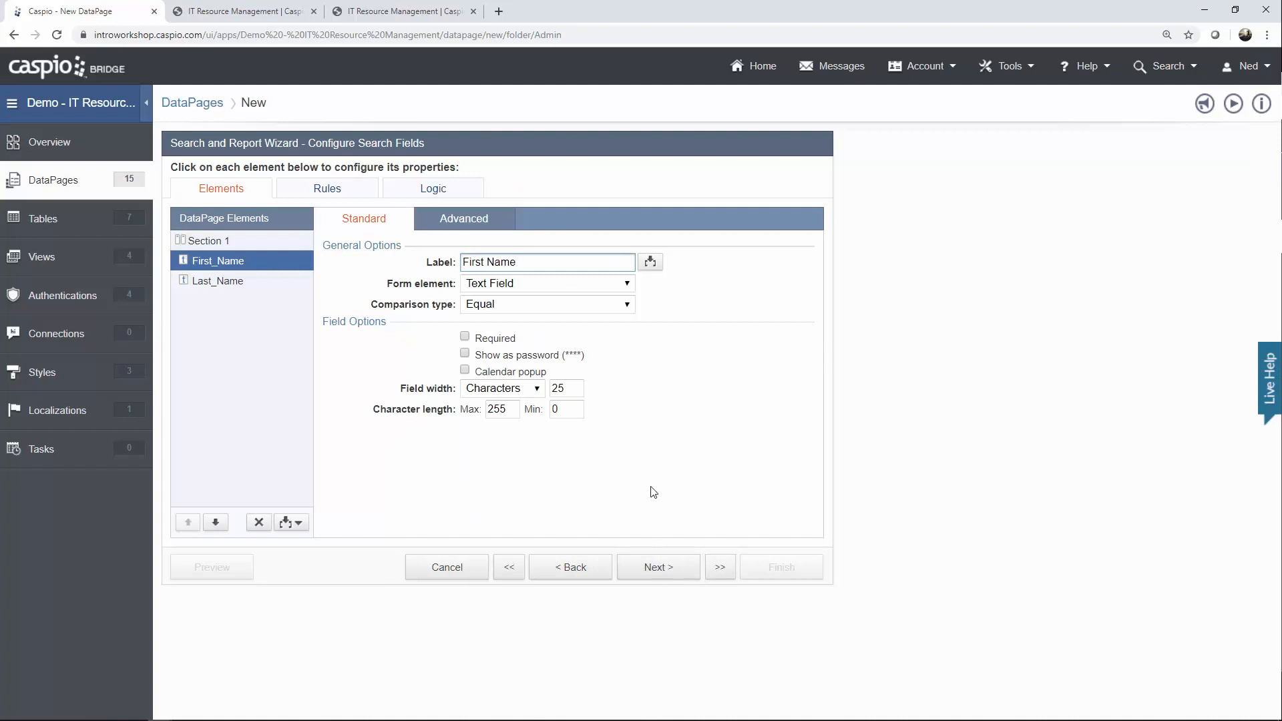
pyautogui.click(532, 306)
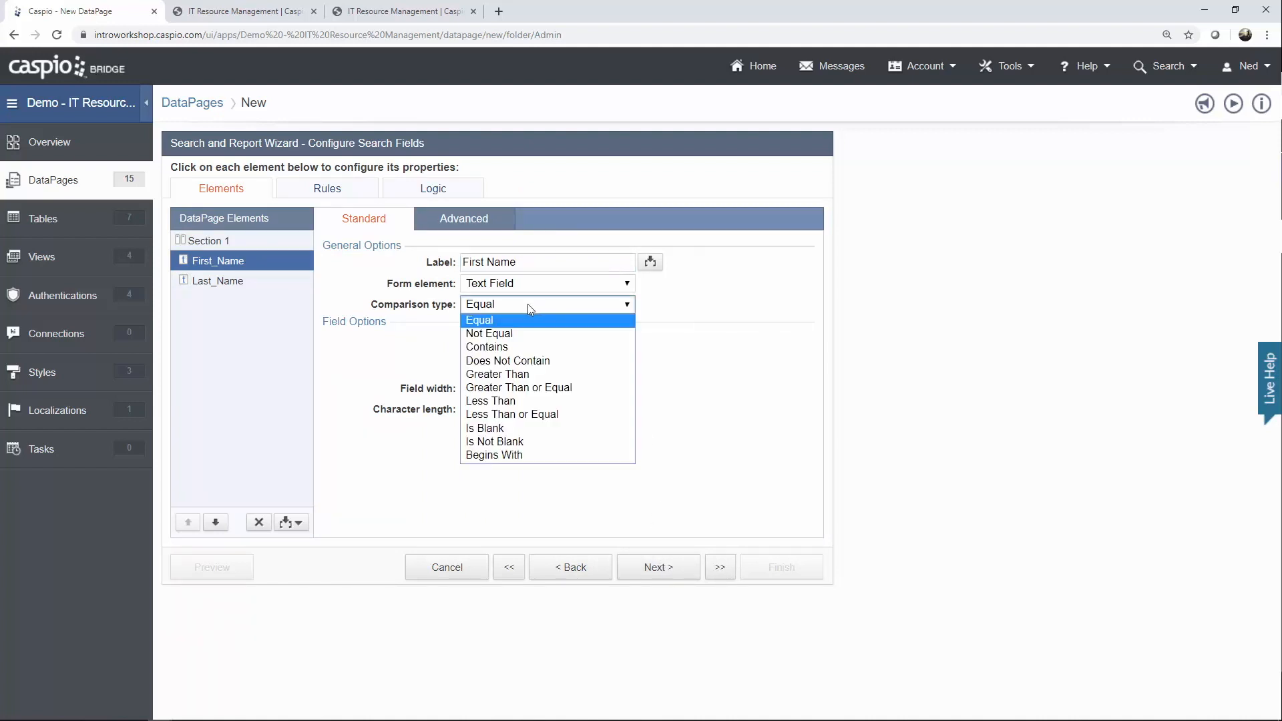
pyautogui.click(507, 347)
pyautogui.click(245, 285)
pyautogui.click(477, 306)
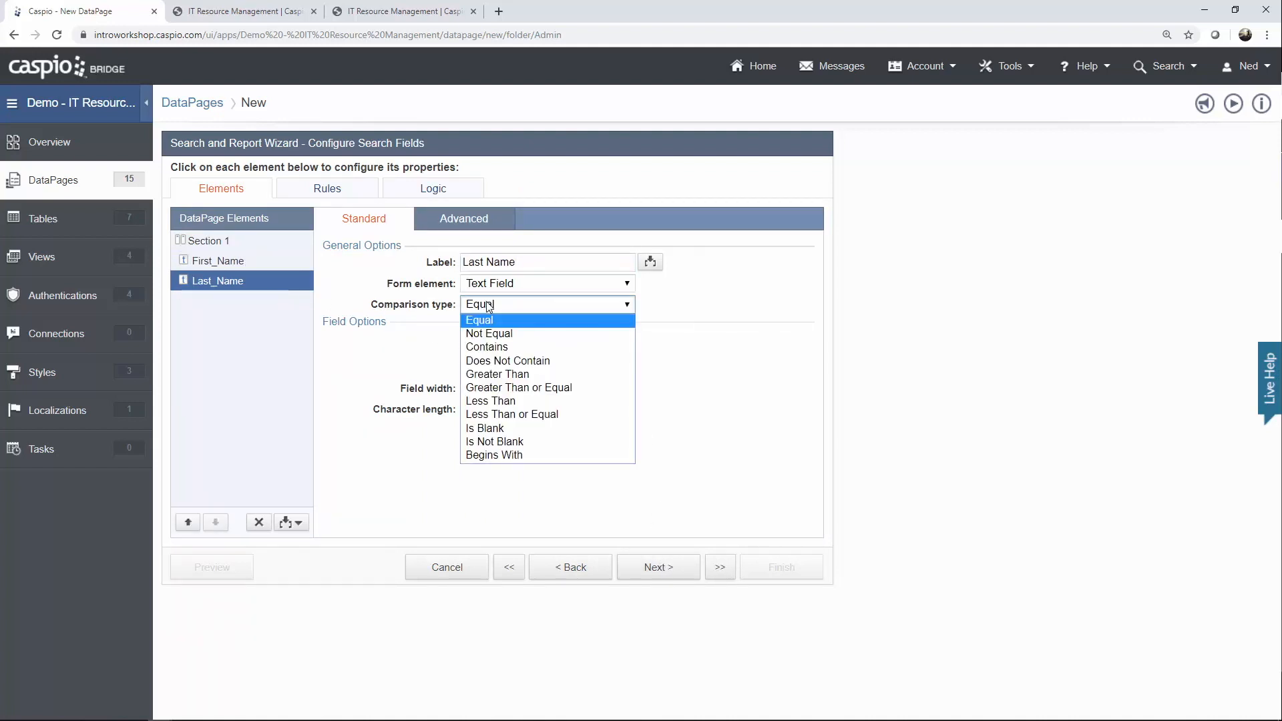
pyautogui.click(503, 347)
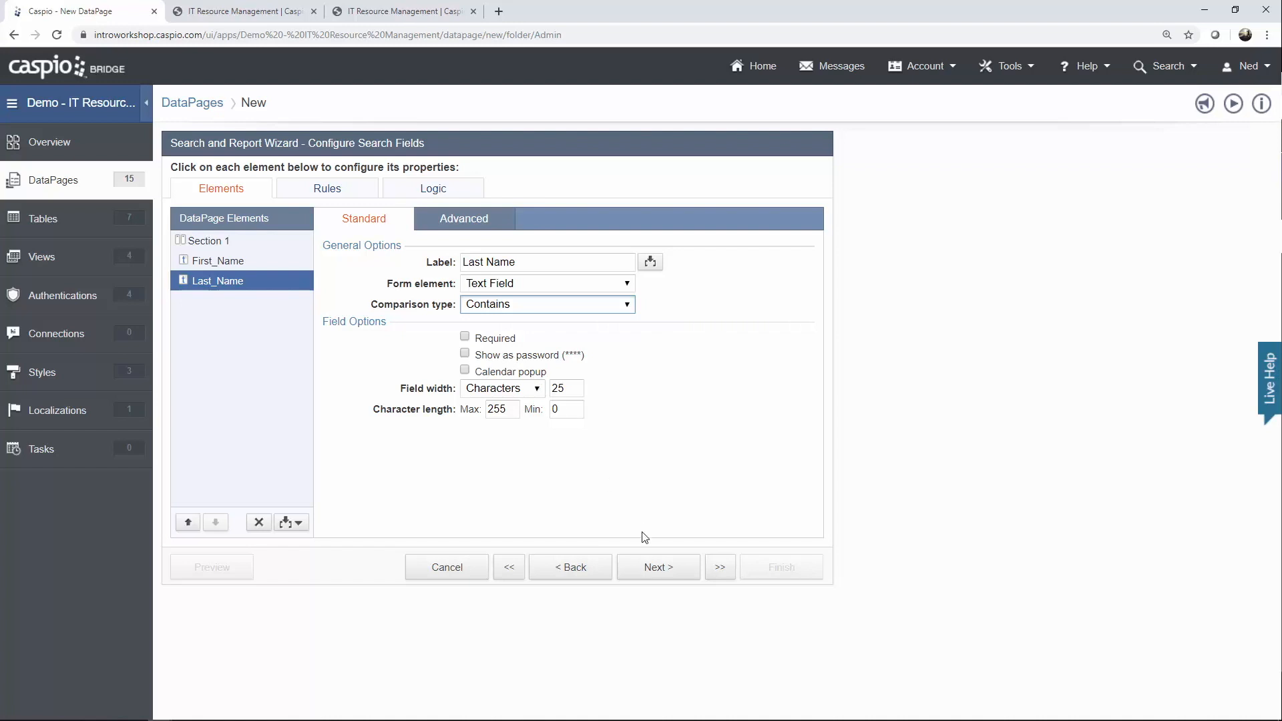
pyautogui.click(651, 567)
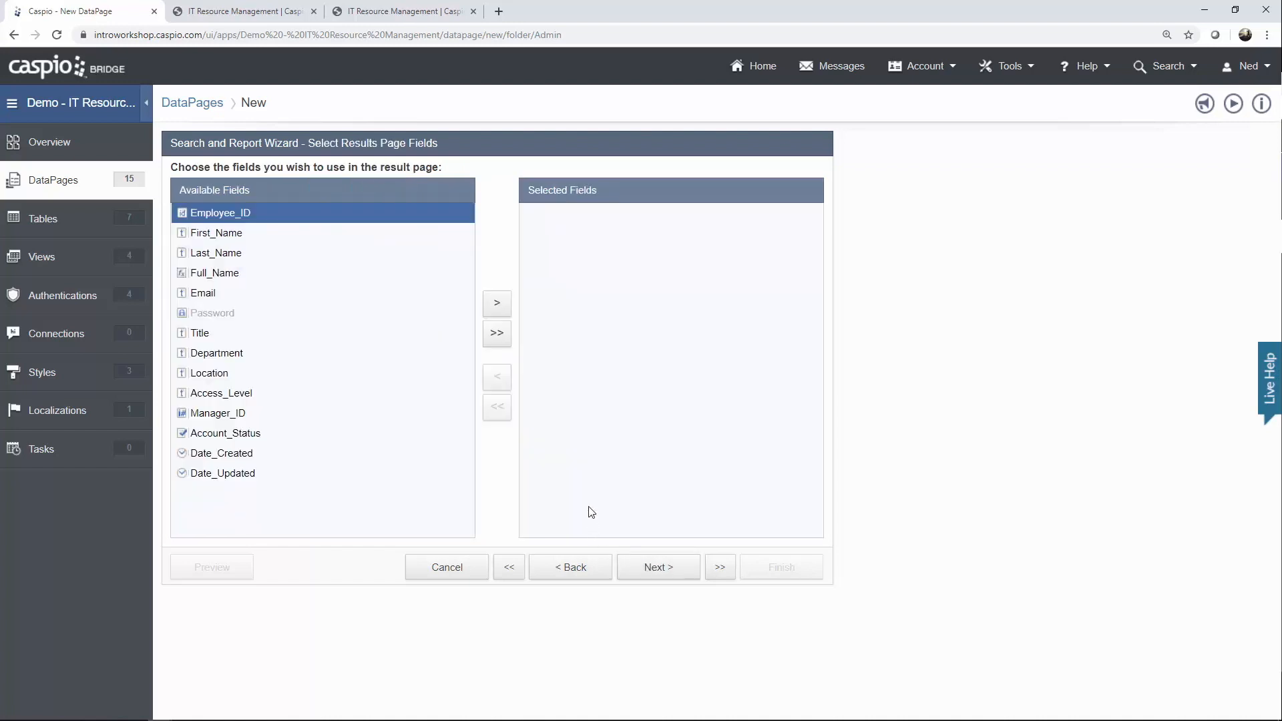
# Put First_Name, Last_Name, Title, Department, Location, Manager_ID and Access_Level on the results page.
pyautogui.click(254, 238)
pyautogui.click(496, 306)
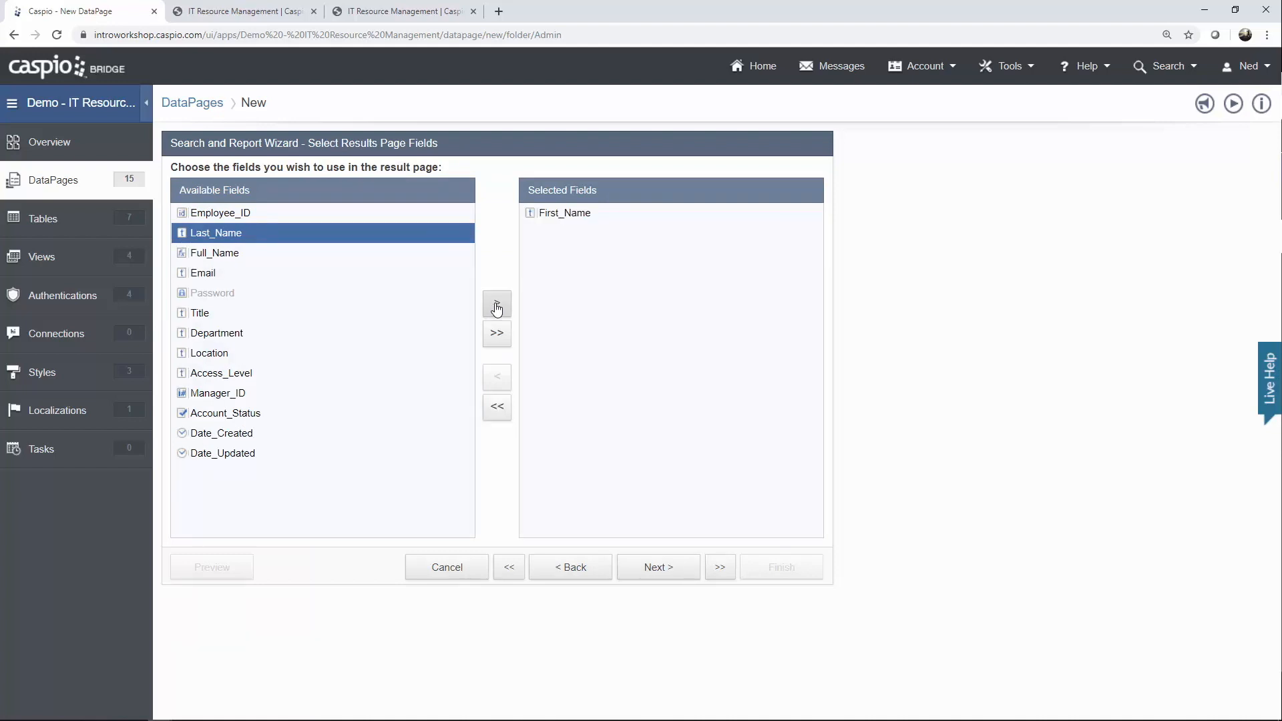
pyautogui.click(496, 305)
pyautogui.click(262, 298)
pyautogui.click(496, 306)
pyautogui.click(496, 306)
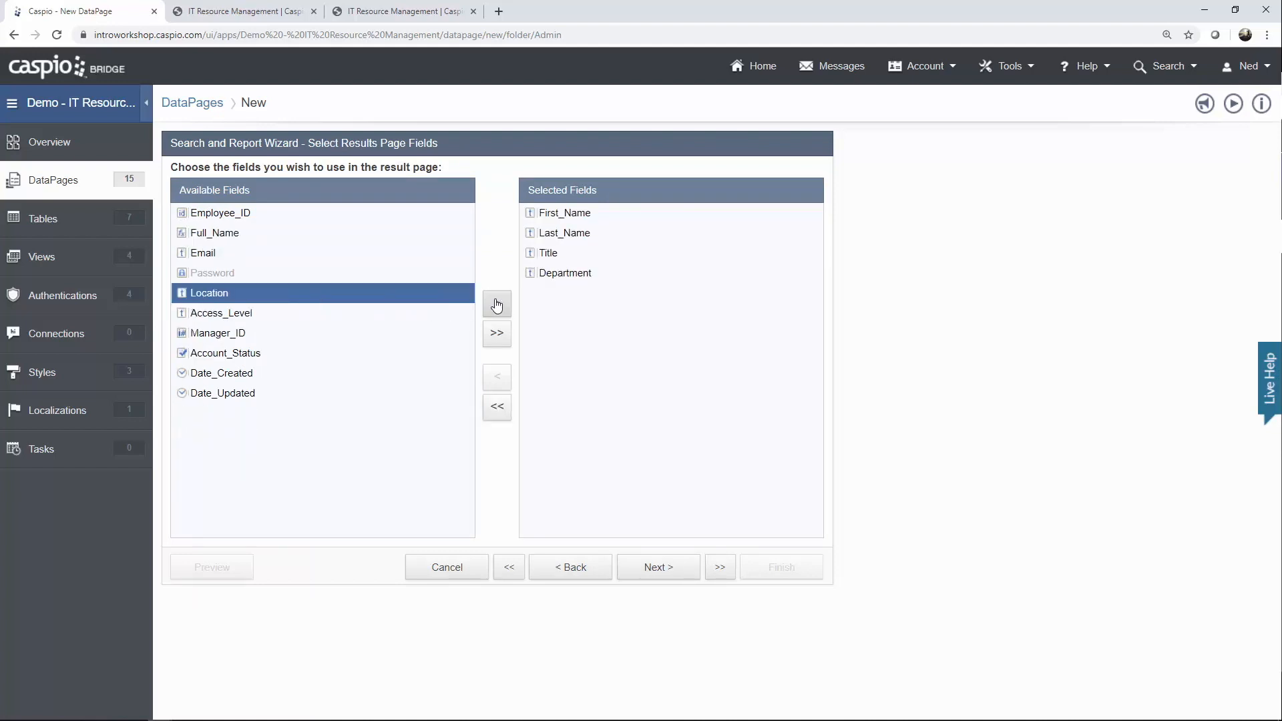
pyautogui.click(496, 305)
pyautogui.click(354, 322)
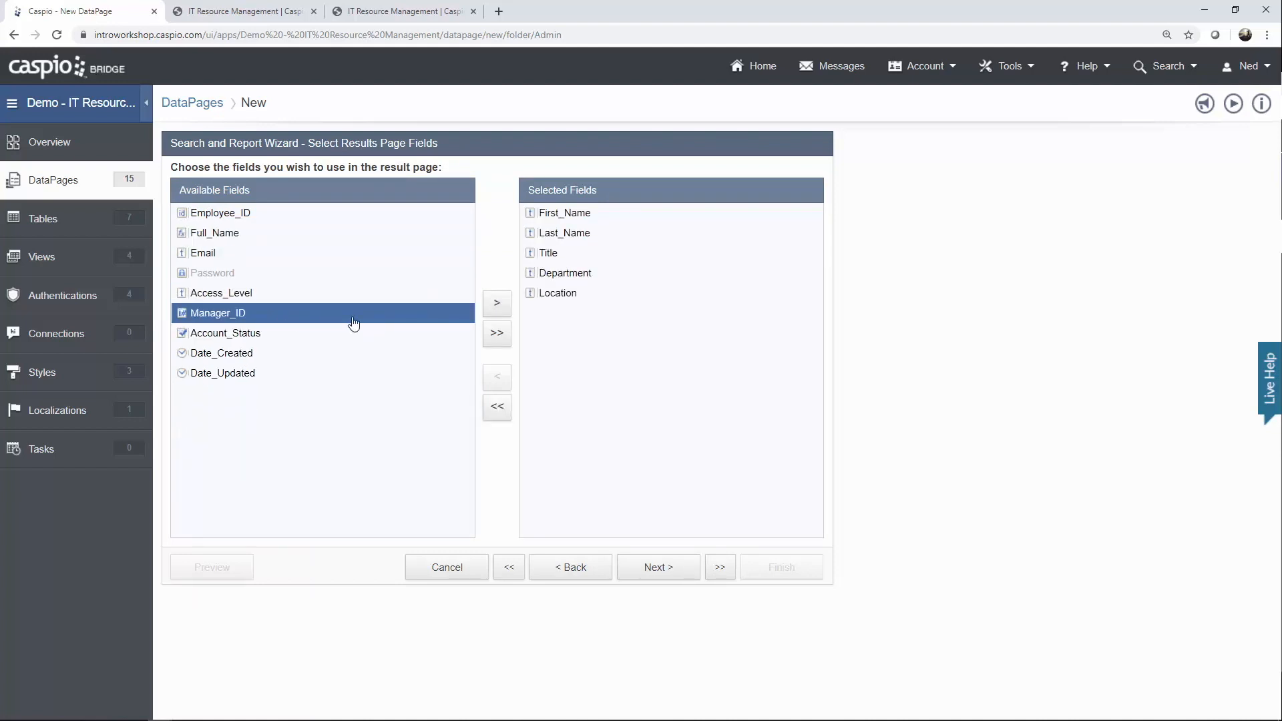
pyautogui.click(502, 312)
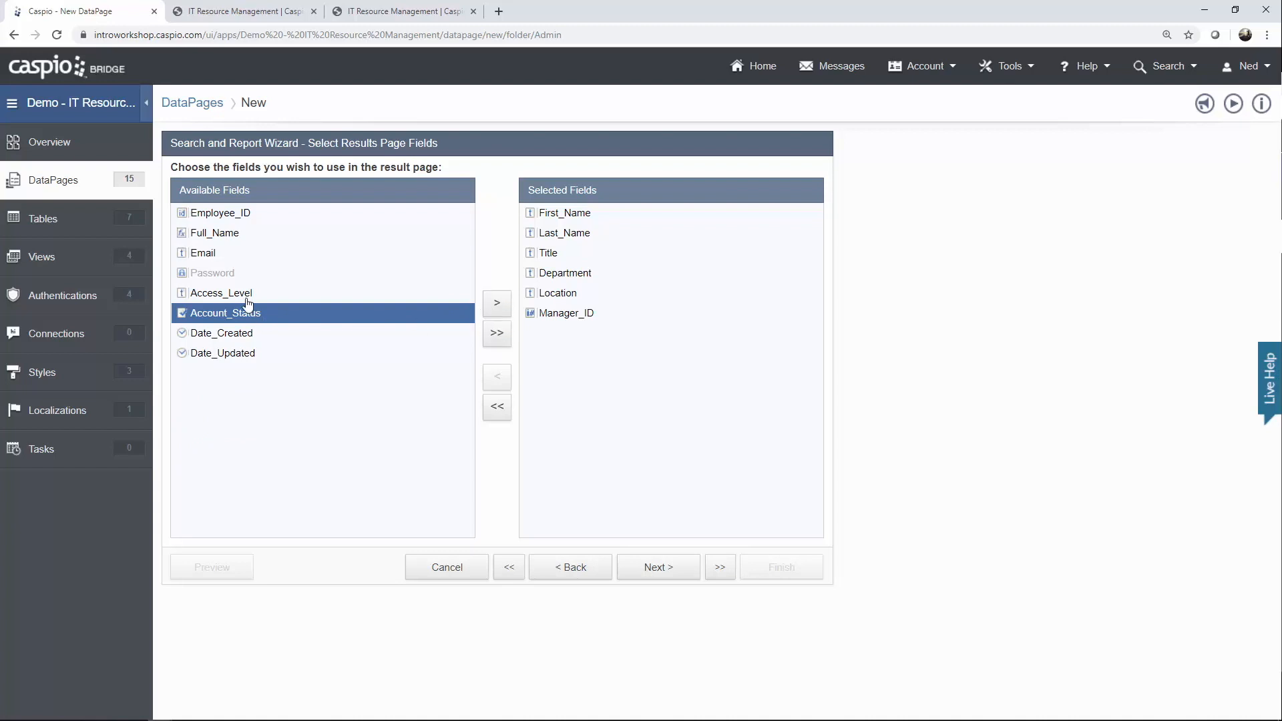
pyautogui.click(253, 297)
pyautogui.click(496, 303)
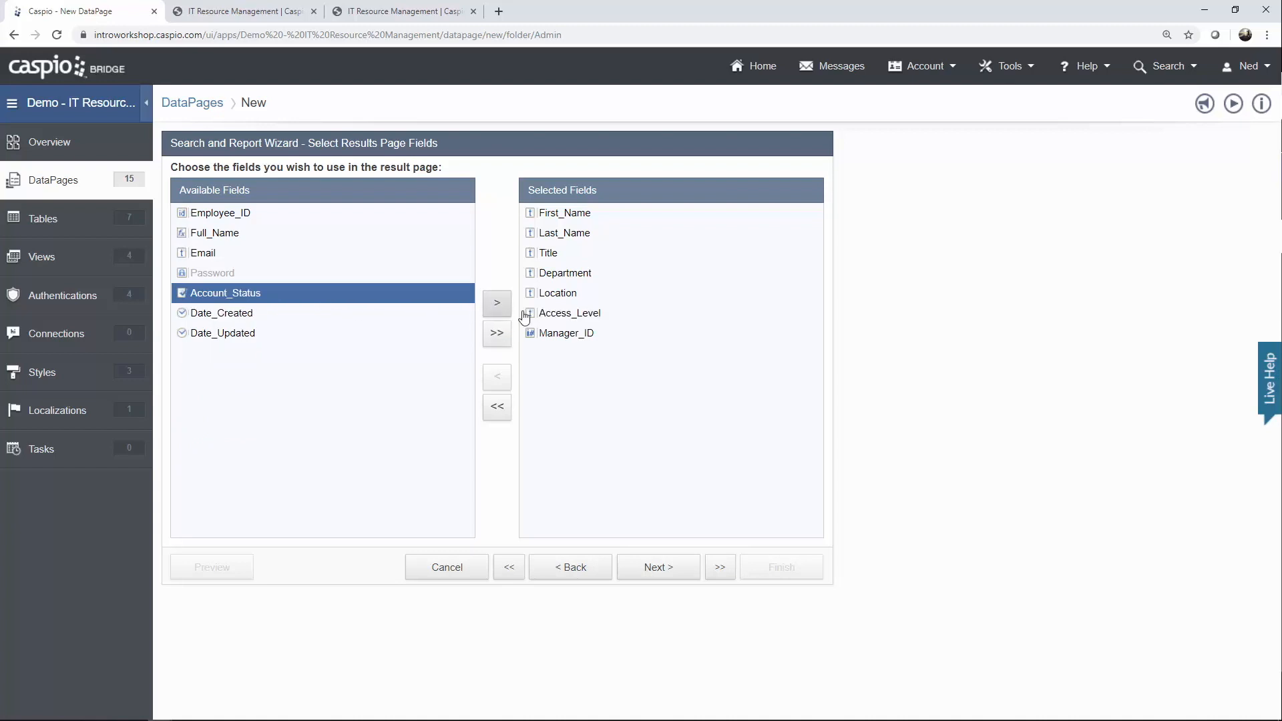
# Keep the default results page options and enable a details page.
pyautogui.click(673, 571)
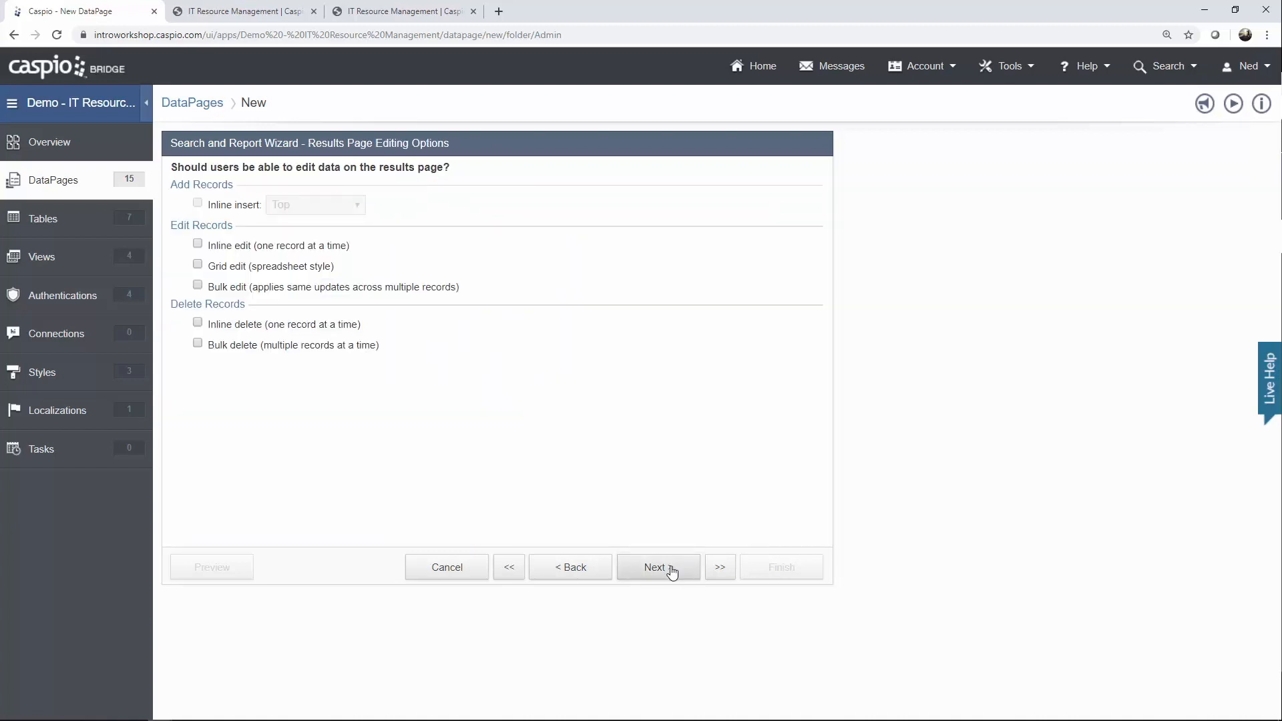
pyautogui.click(671, 572)
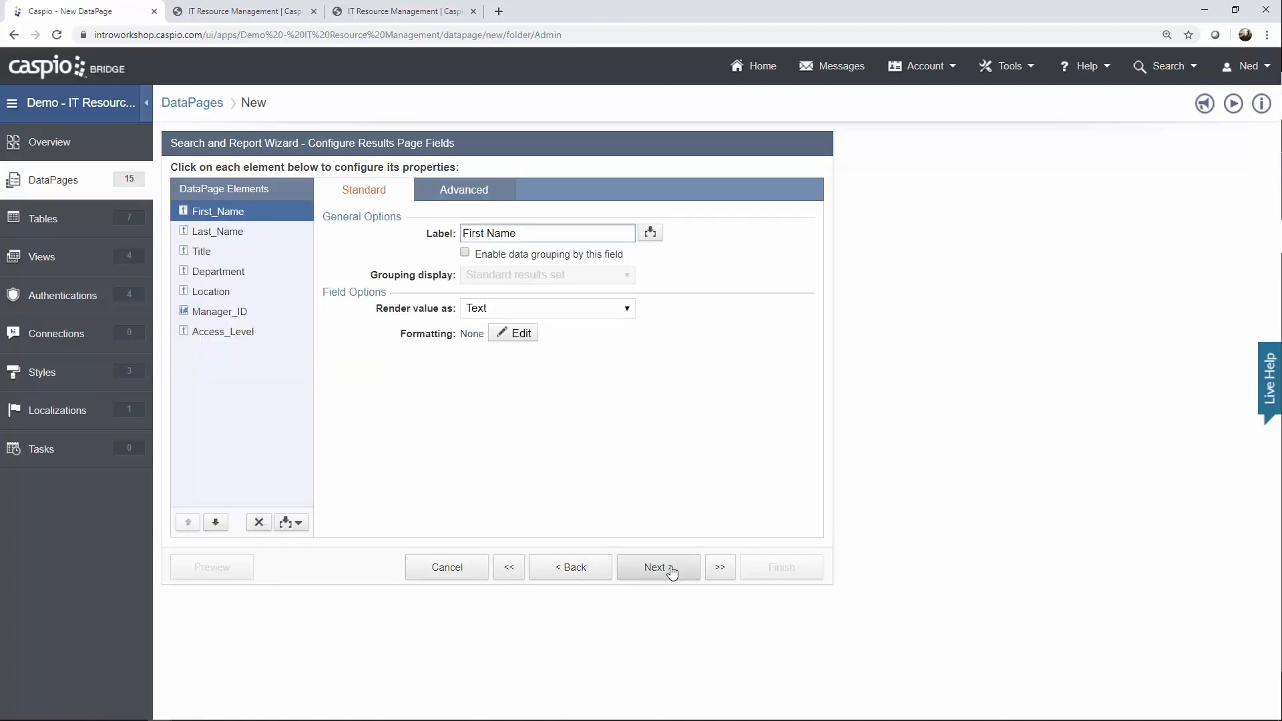
pyautogui.click(672, 572)
pyautogui.click(672, 572)
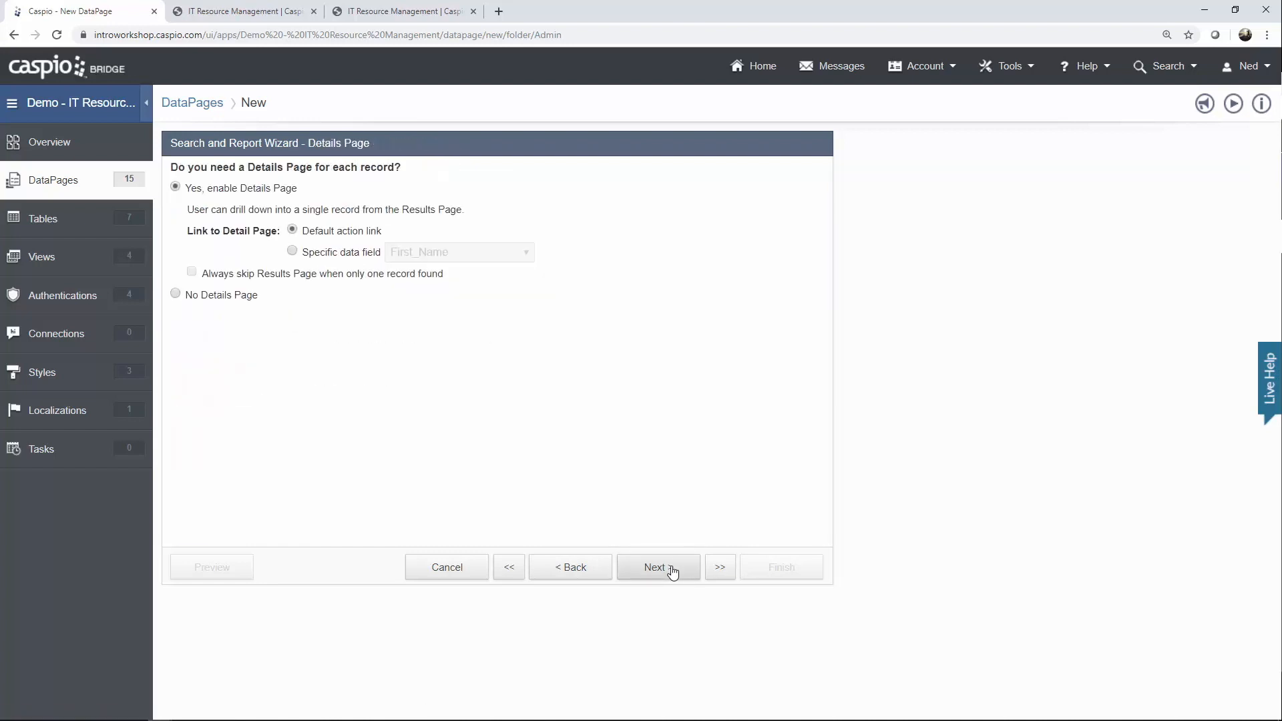
pyautogui.click(661, 568)
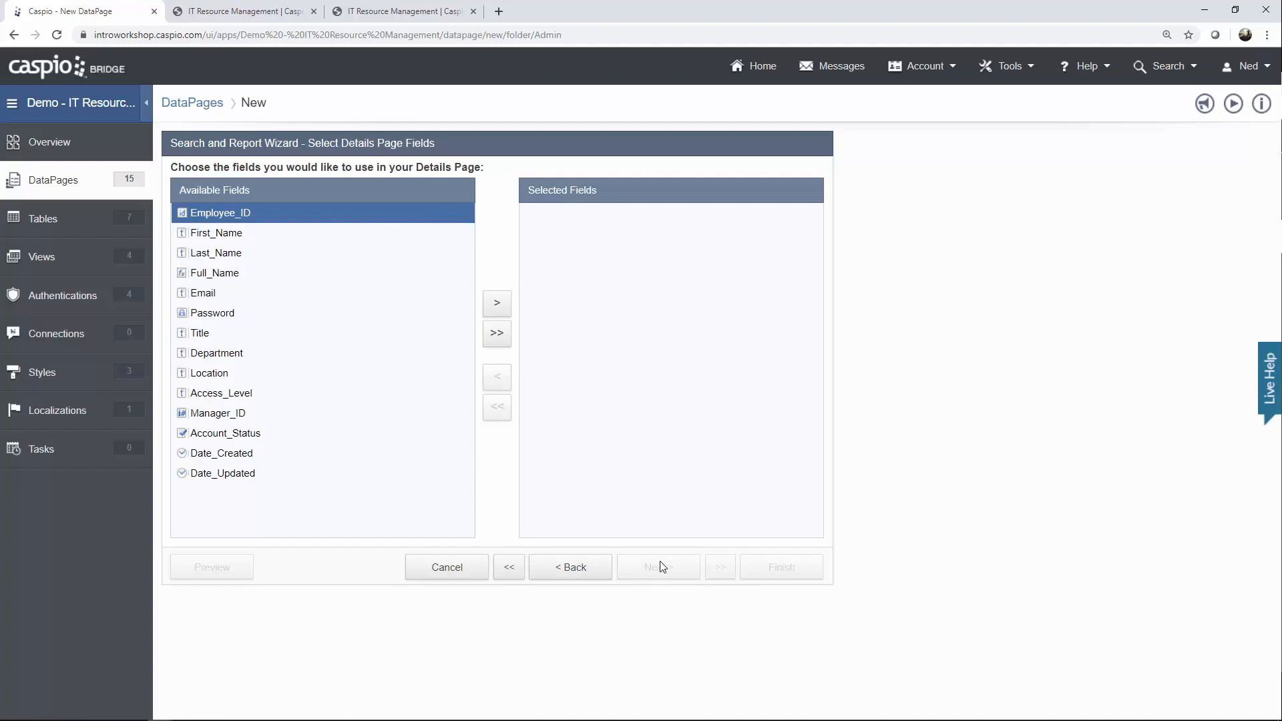
# Show every field except Full_Name and Employee_ID on the details page, then save the report.
pyautogui.click(496, 333)
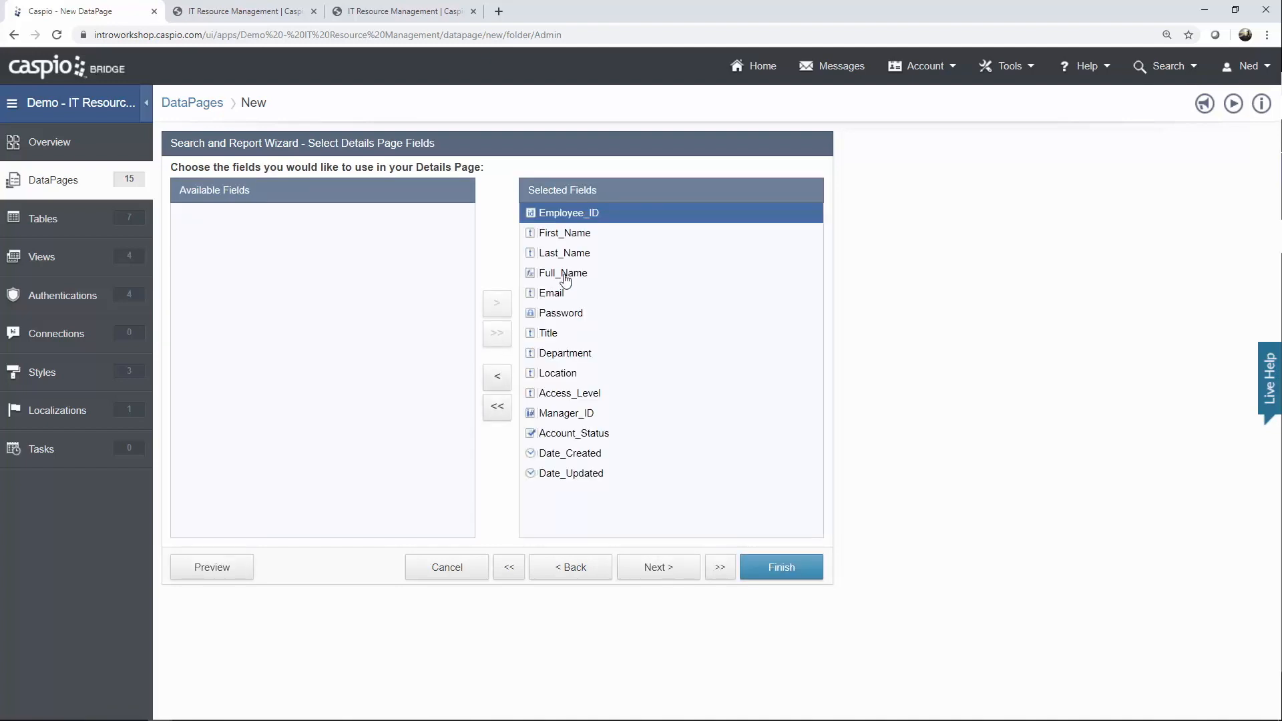
pyautogui.click(562, 275)
pyautogui.click(497, 376)
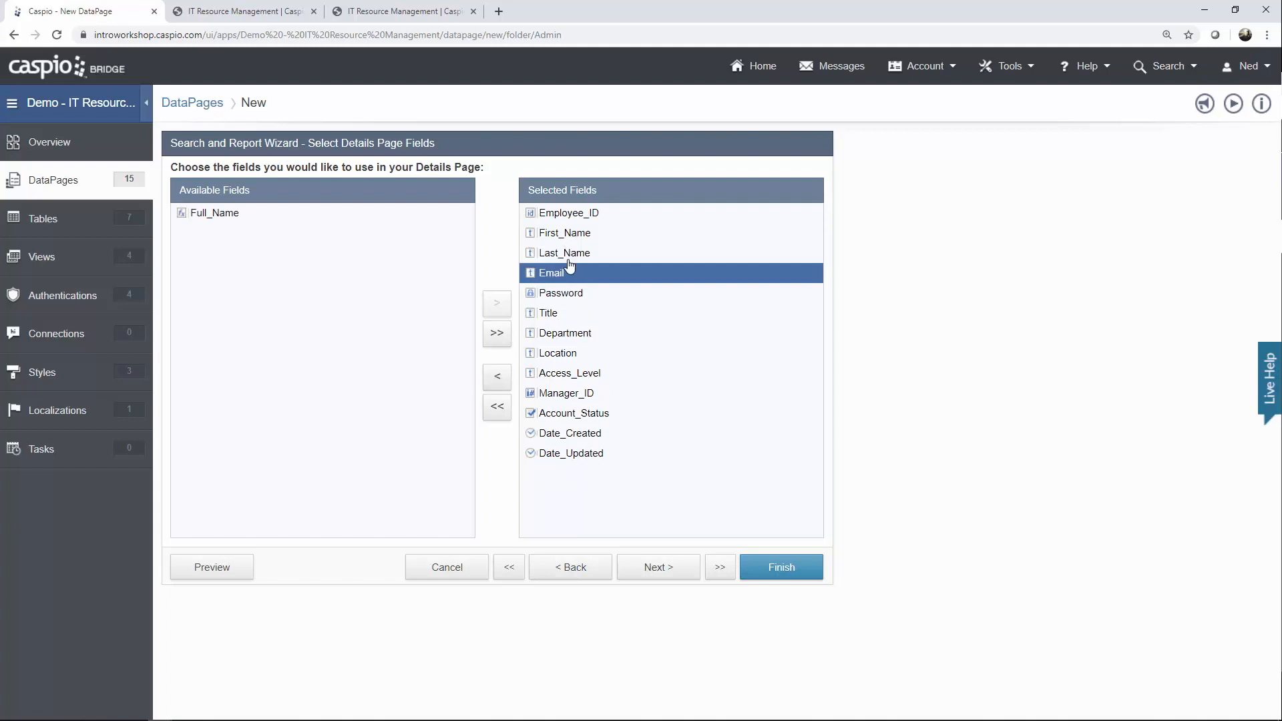
pyautogui.click(570, 214)
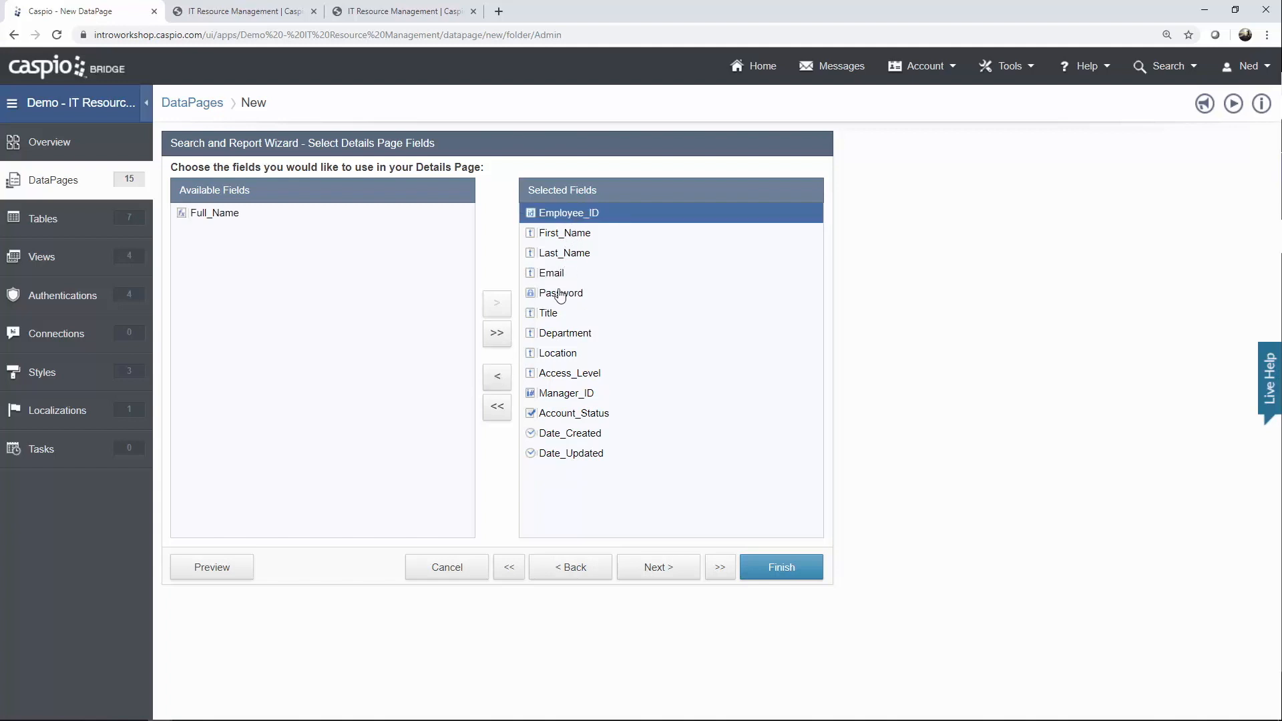
pyautogui.click(506, 375)
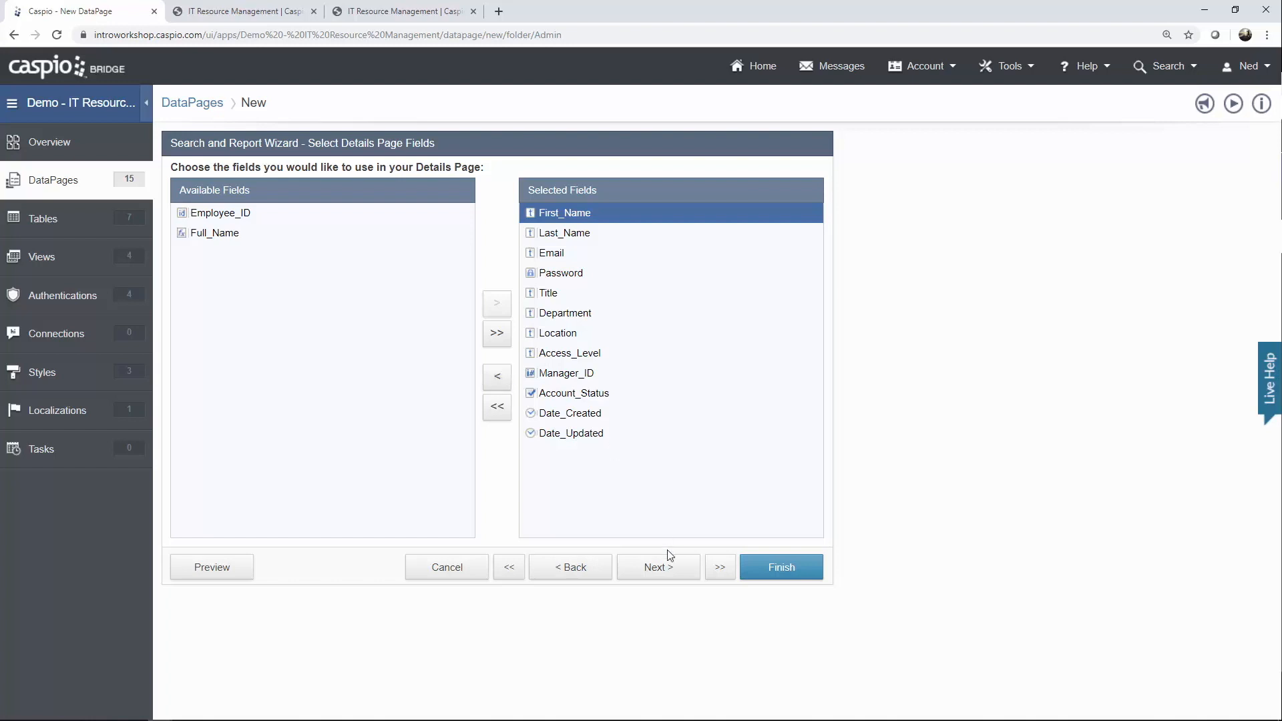
pyautogui.click(659, 565)
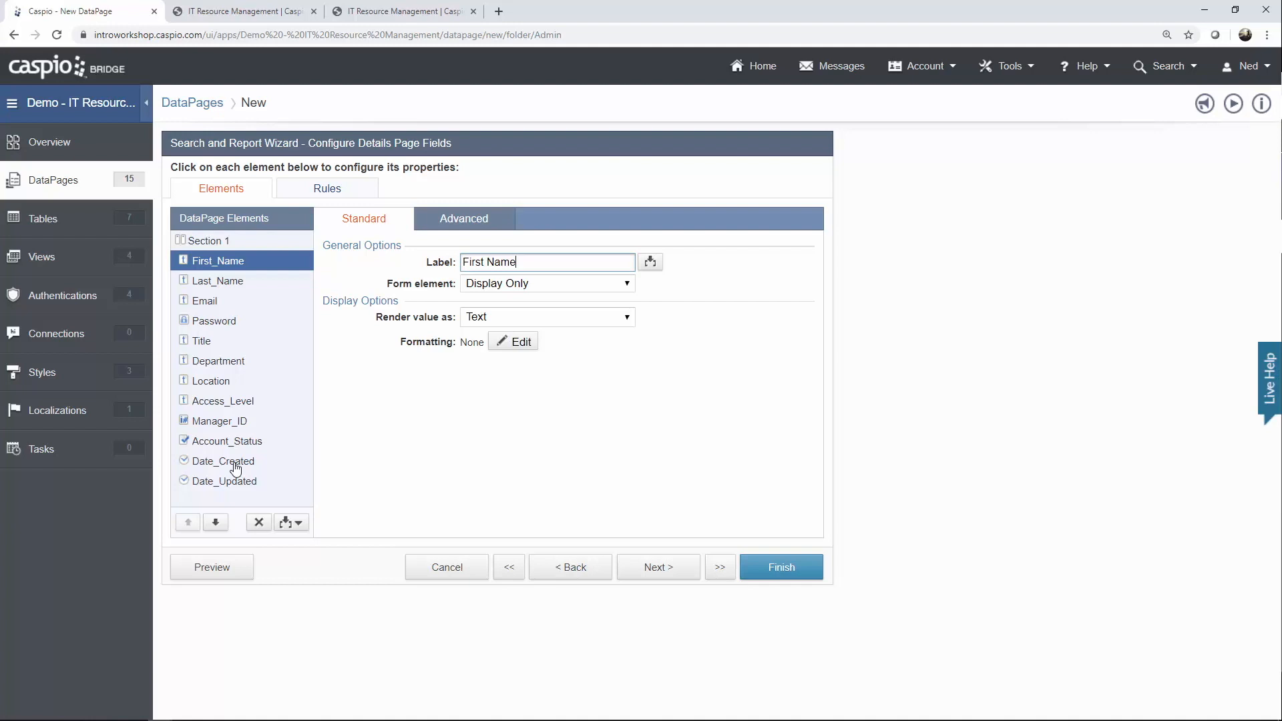
pyautogui.click(759, 561)
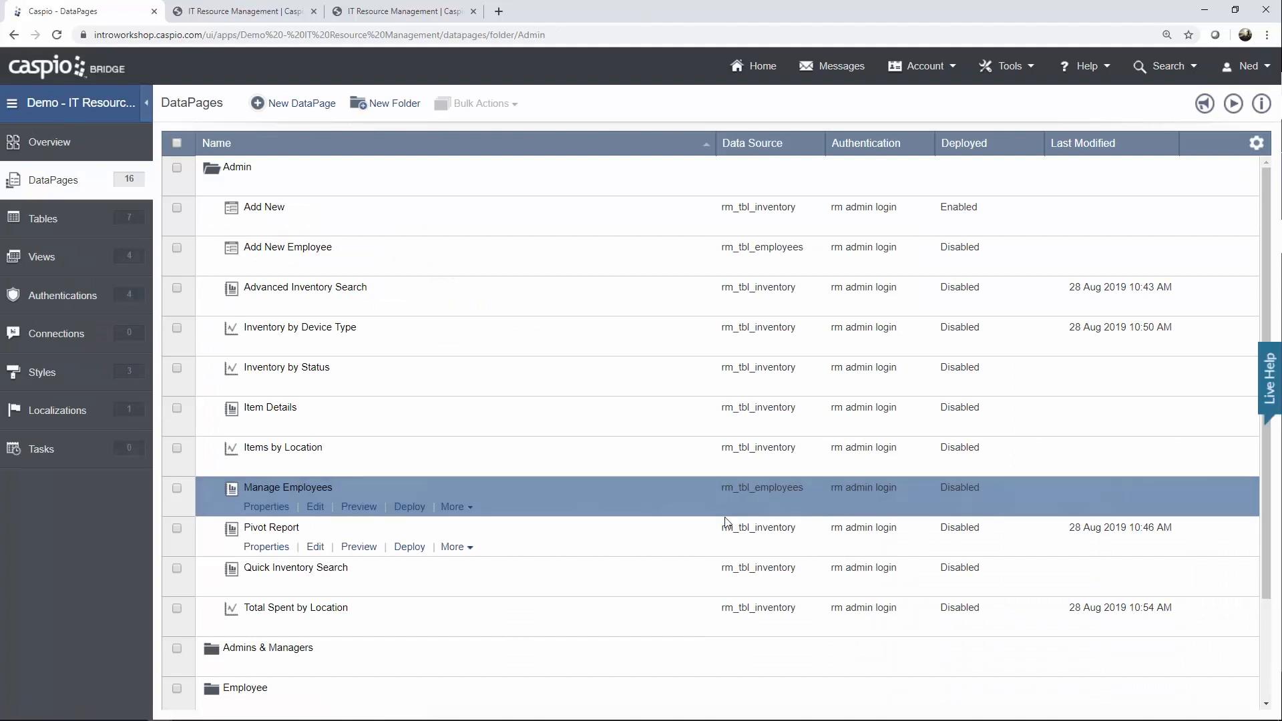
pyautogui.click(358, 508)
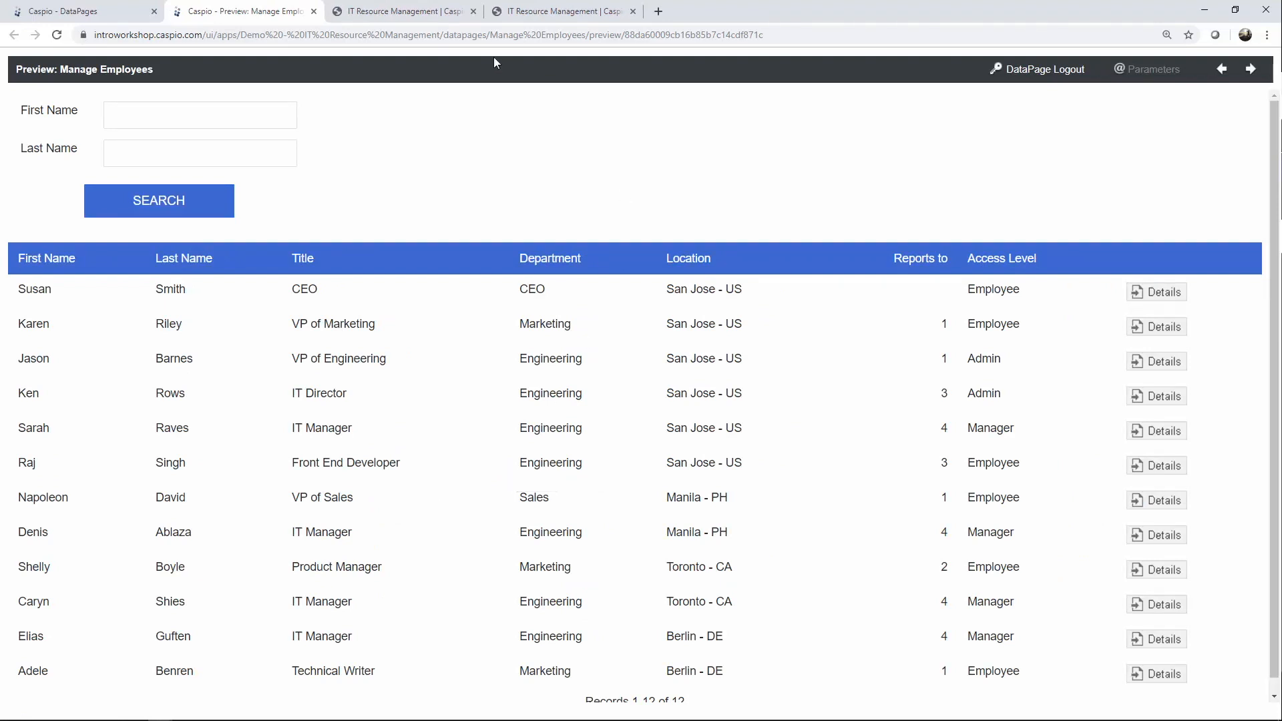
pyautogui.click(313, 11)
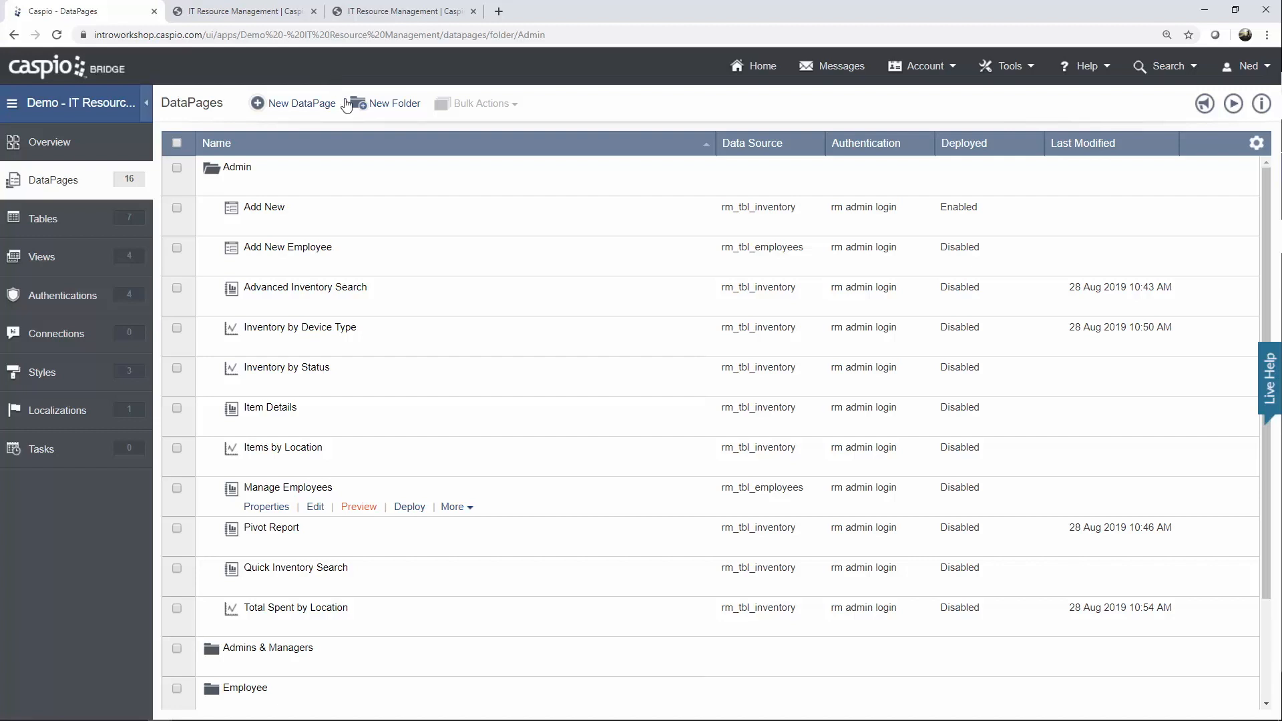
# Start a new DataPage in the Admins & Managers folder and display the Reports types.
pyautogui.click(235, 187)
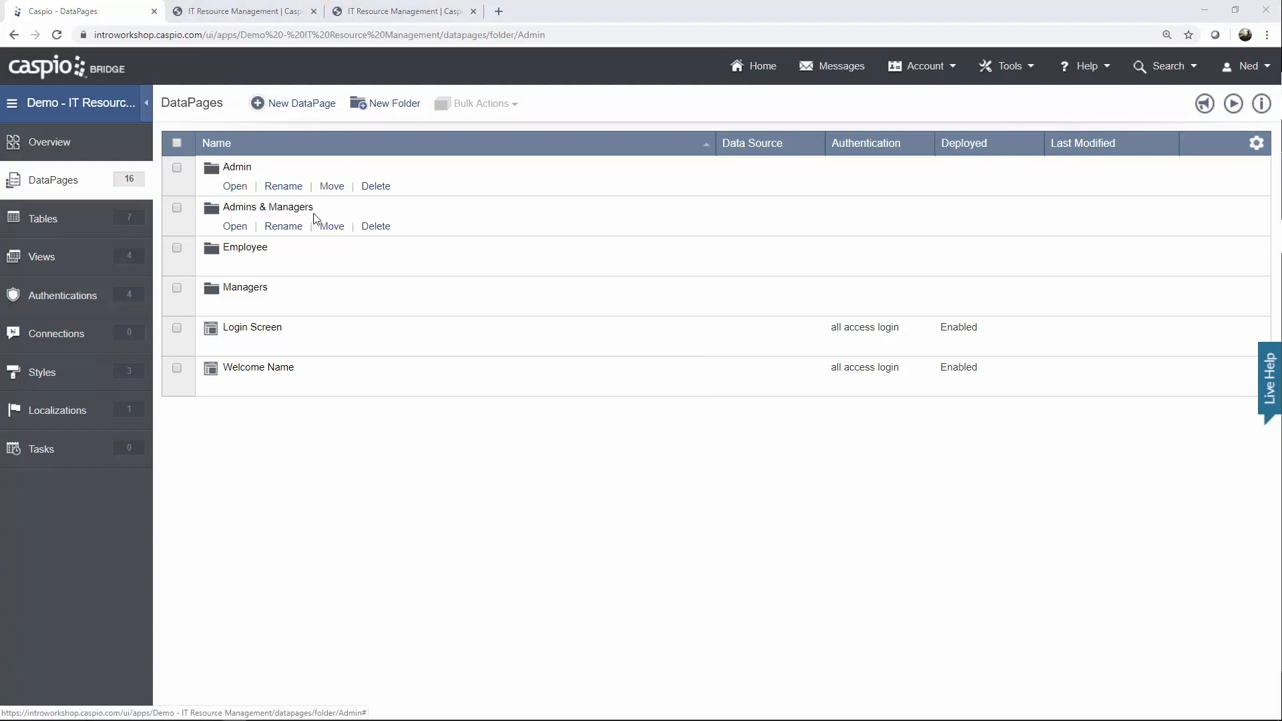
pyautogui.click(235, 227)
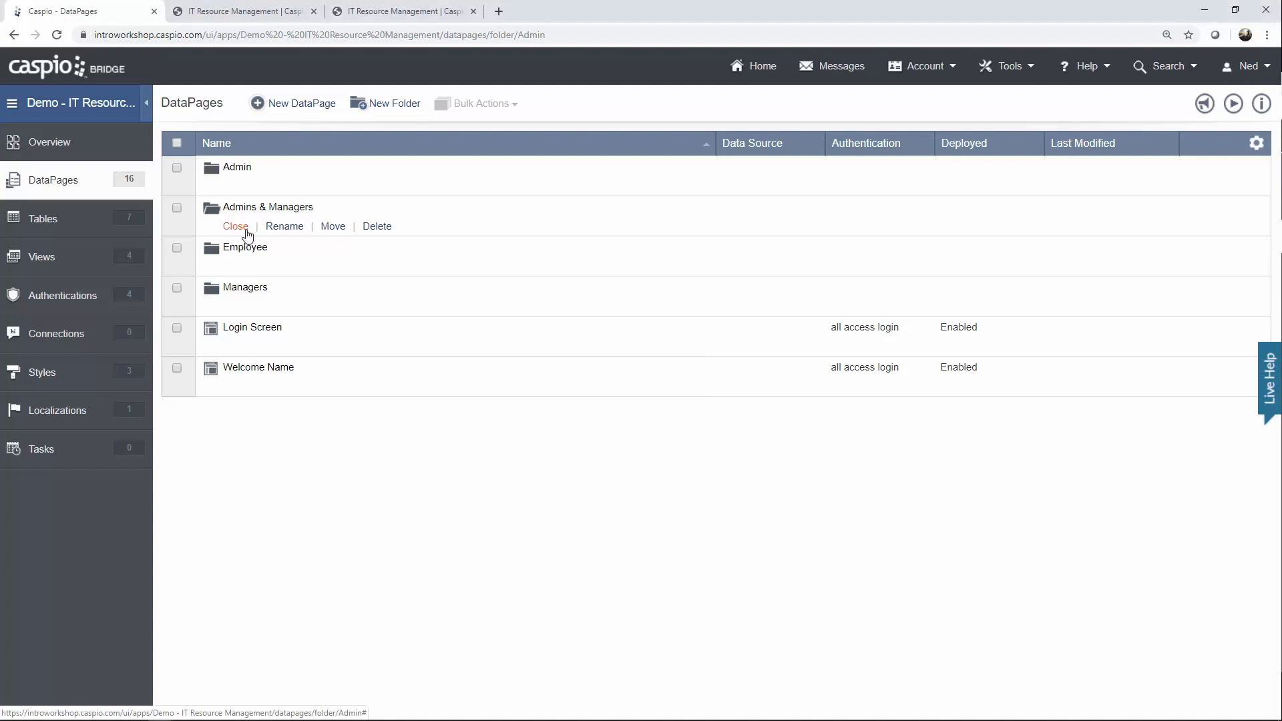
pyautogui.click(301, 106)
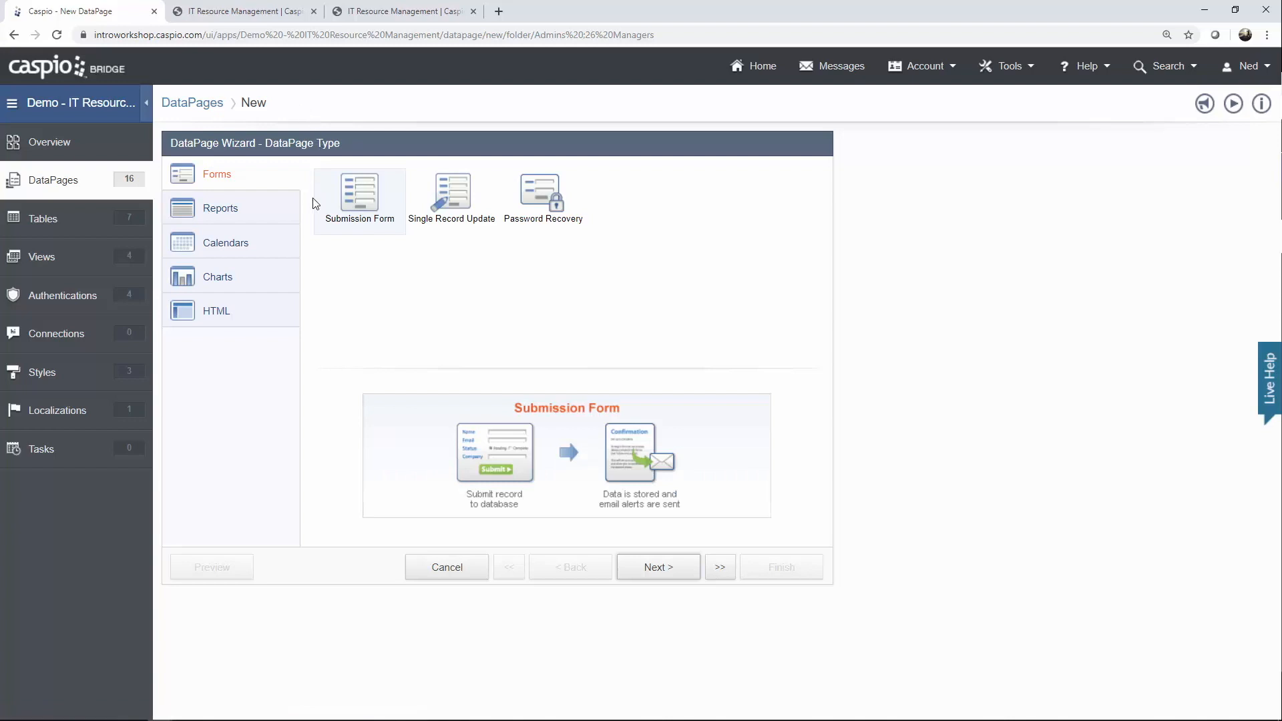
pyautogui.click(287, 211)
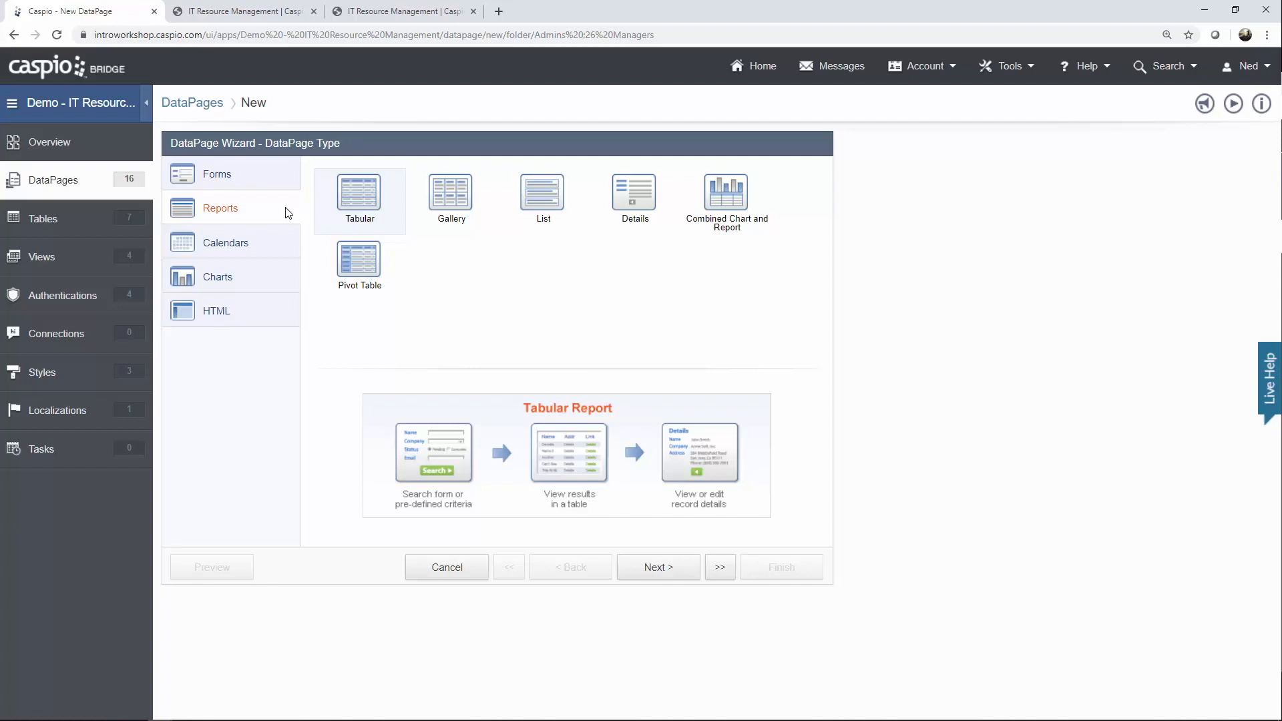
# Review the live app's Inventory > Manage Devices page, then return to the DataPage wizard.
pyautogui.click(421, 19)
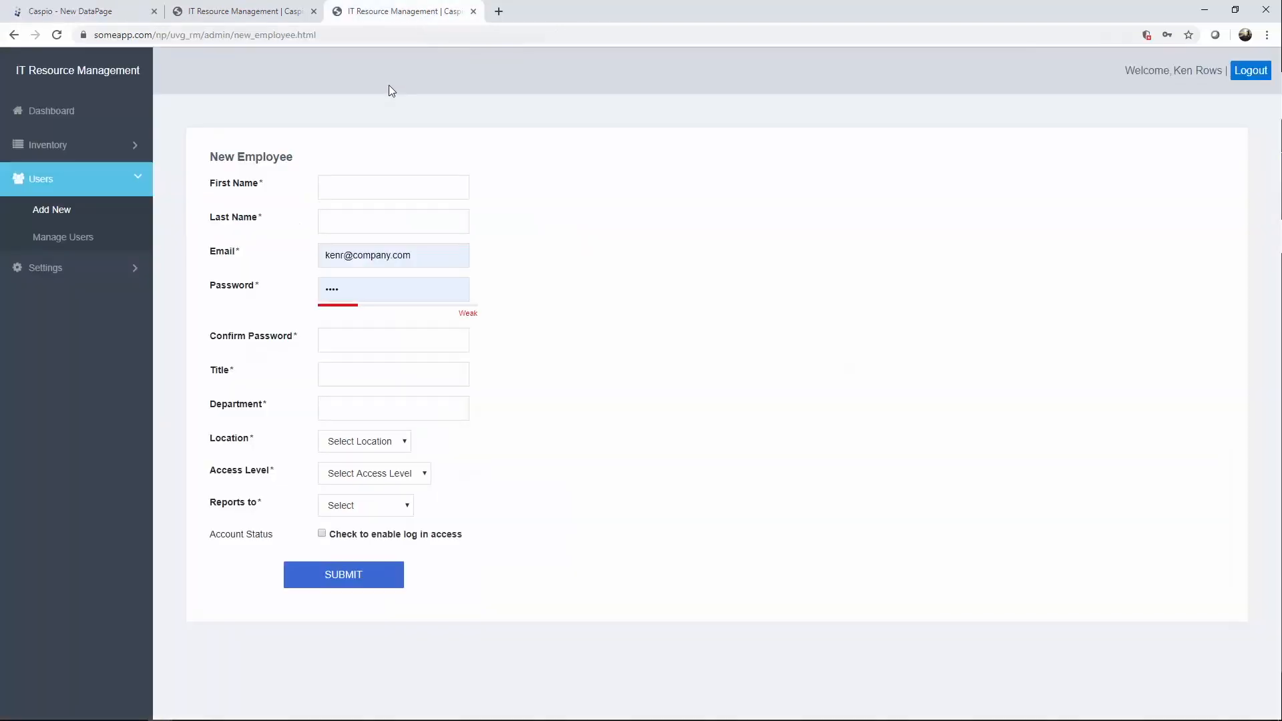
pyautogui.click(74, 147)
pyautogui.click(72, 265)
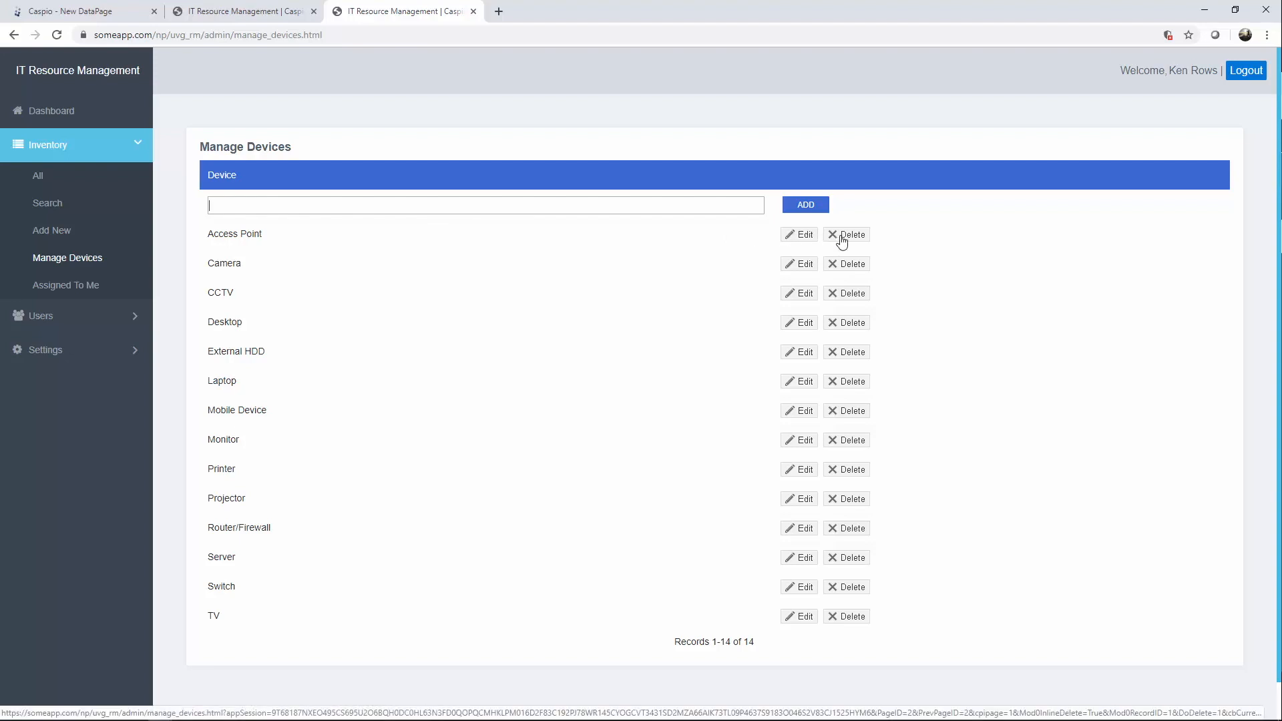
pyautogui.click(116, 12)
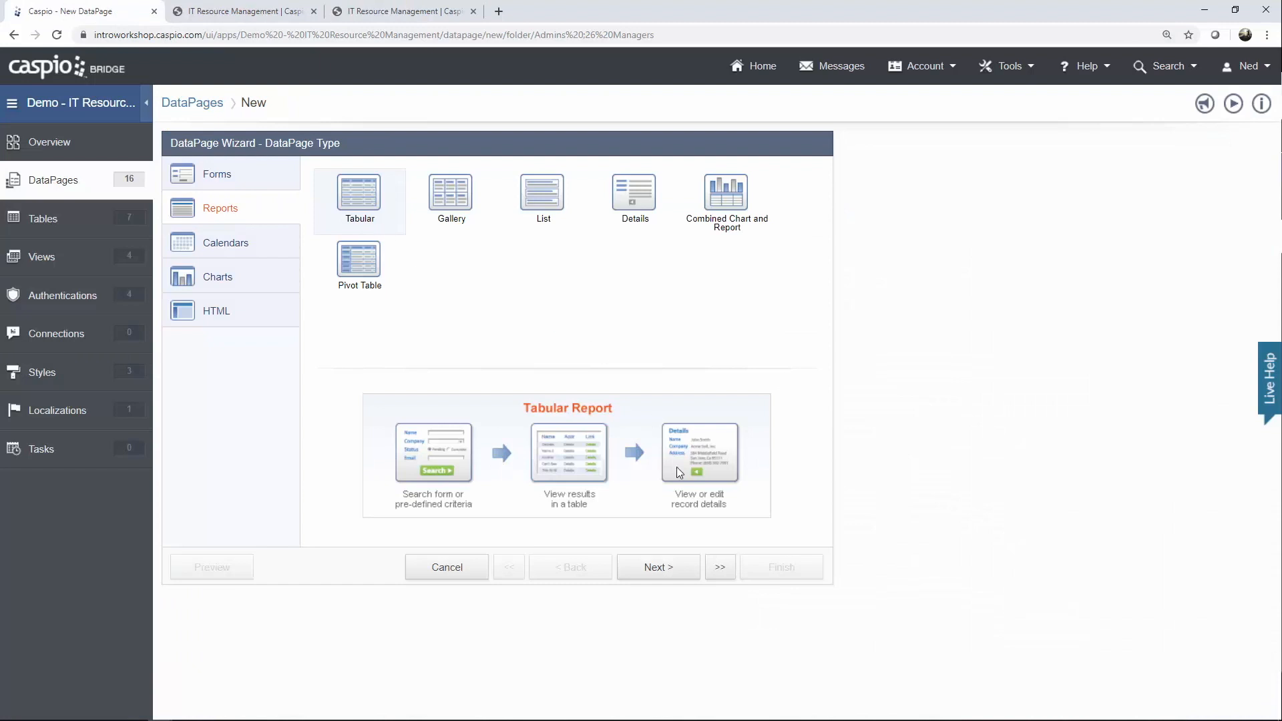
# Proceed to data source settings and rename the DataPage 'Manage Devices'.
pyautogui.click(652, 569)
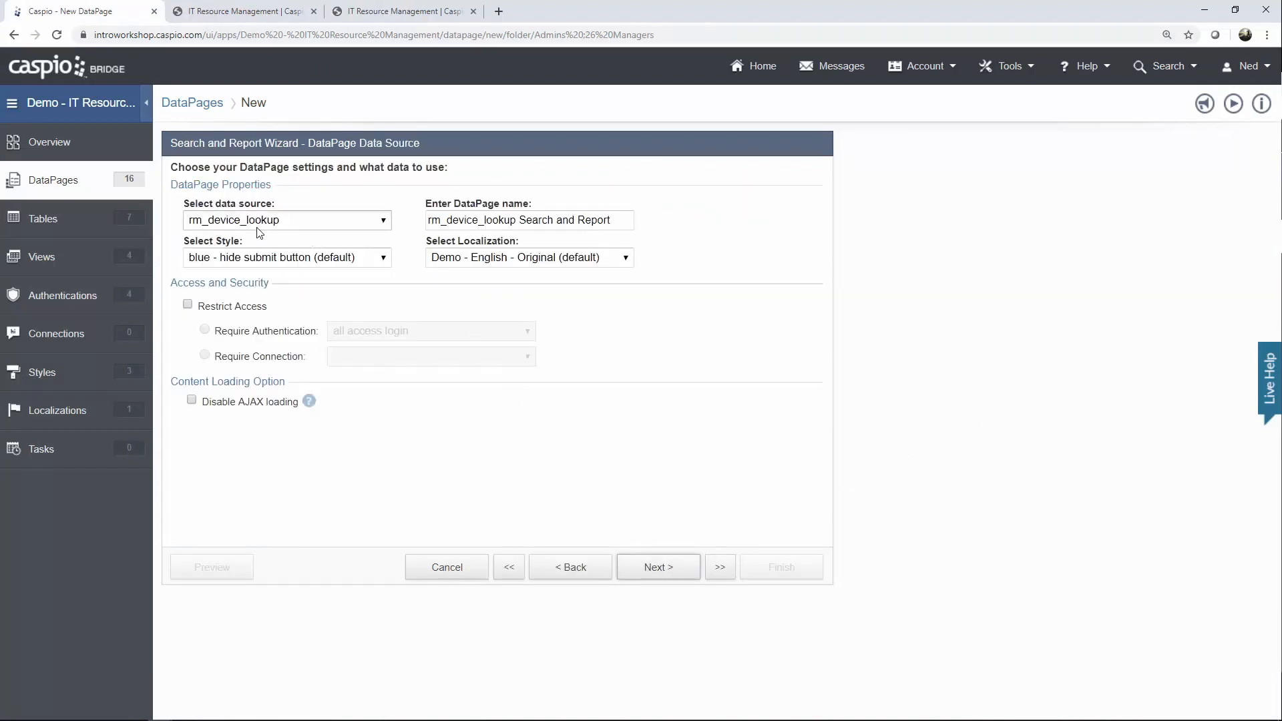
pyautogui.click(591, 229)
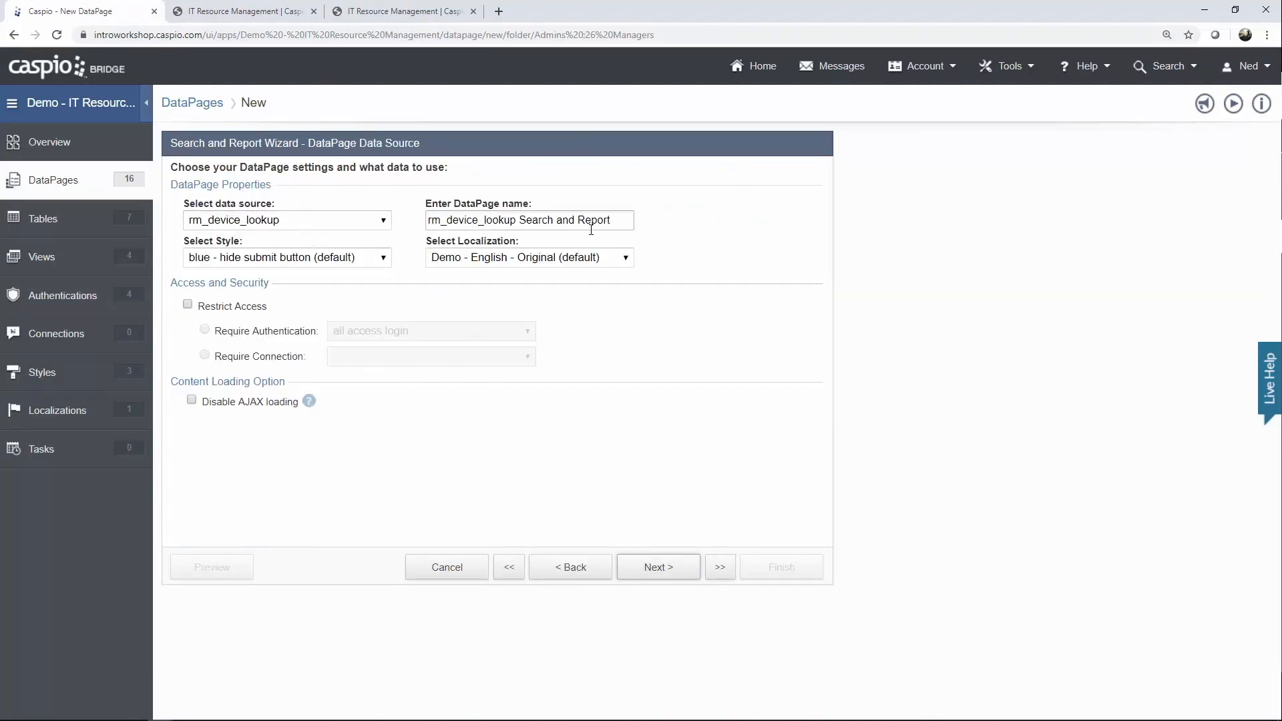
pyautogui.moveTo(423, 225); pyautogui.dragTo(332, 228)
pyautogui.write('Manage Devices')
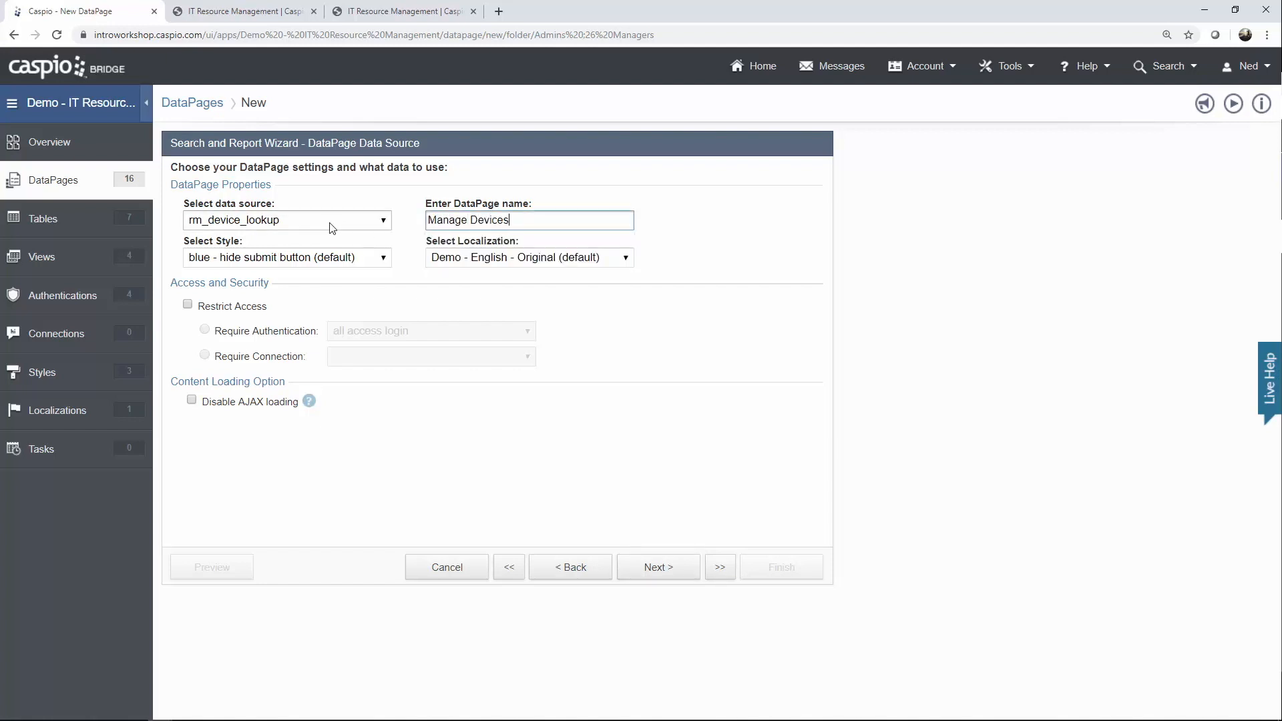
# Choose Blue style and English localization, and restrict access to the rm admin mngr login.
pyautogui.click(311, 259)
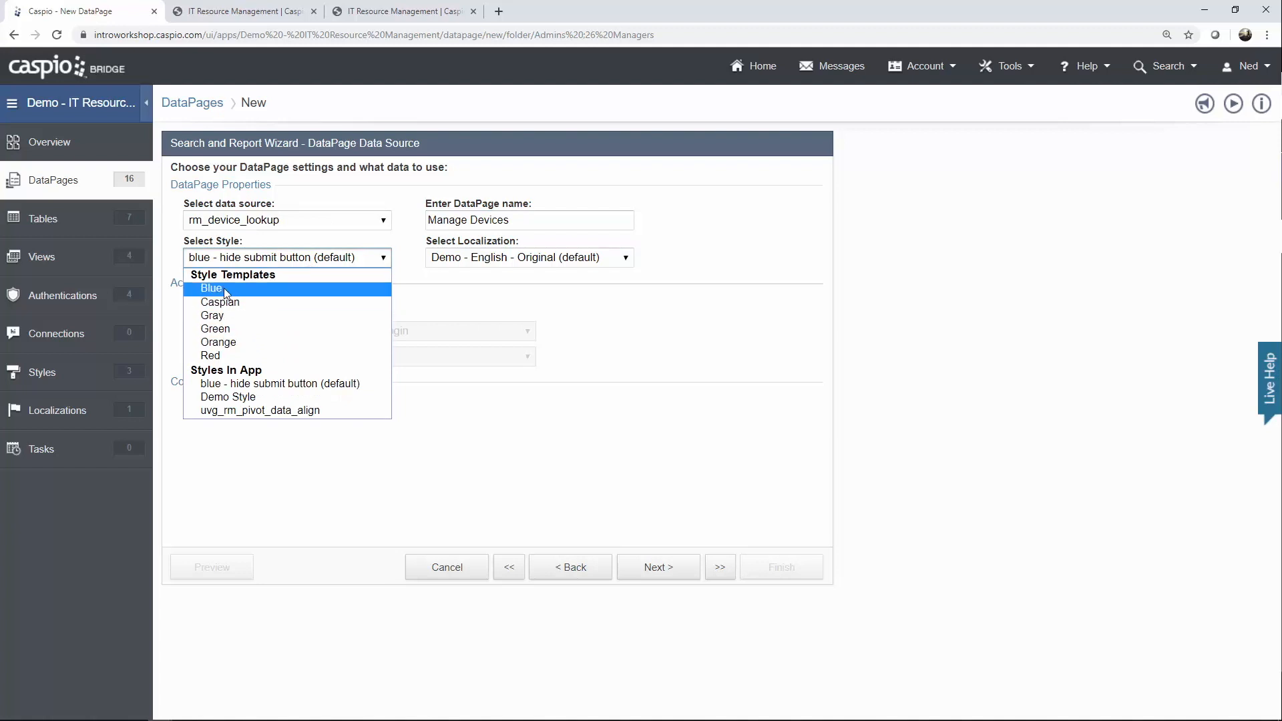
pyautogui.click(287, 289)
pyautogui.click(479, 262)
pyautogui.click(481, 313)
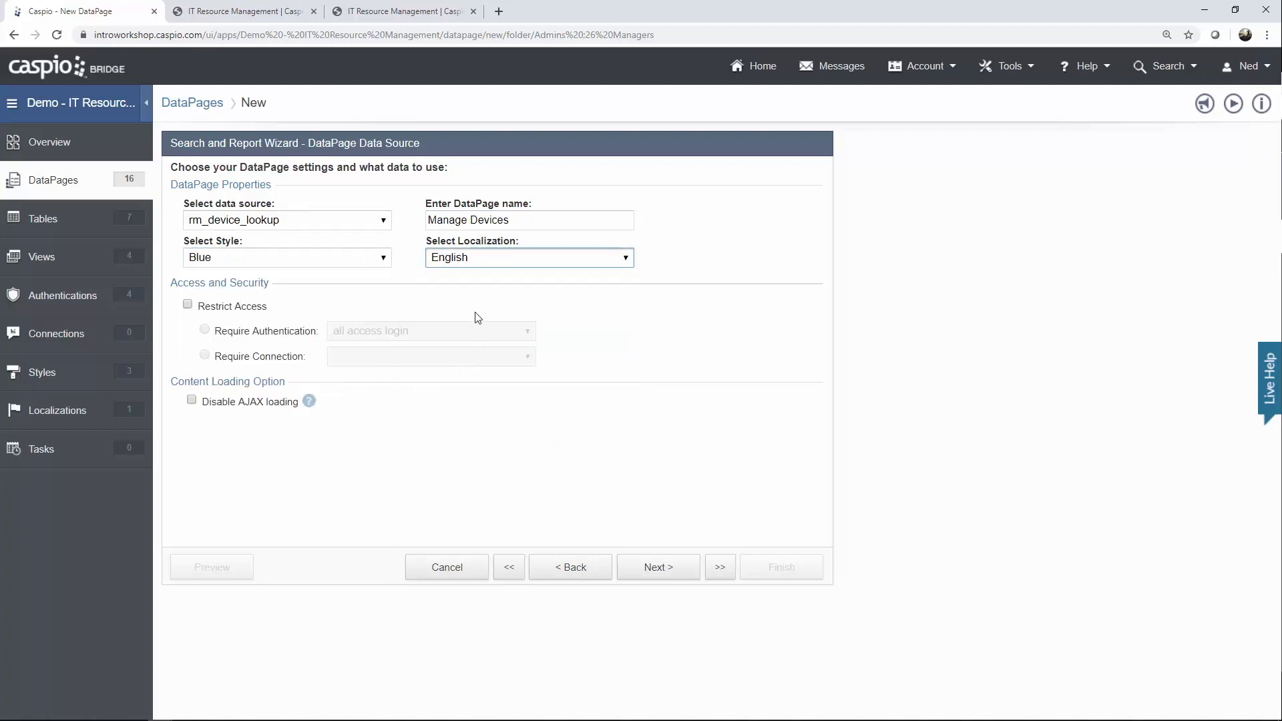
pyautogui.click(233, 307)
pyautogui.click(375, 339)
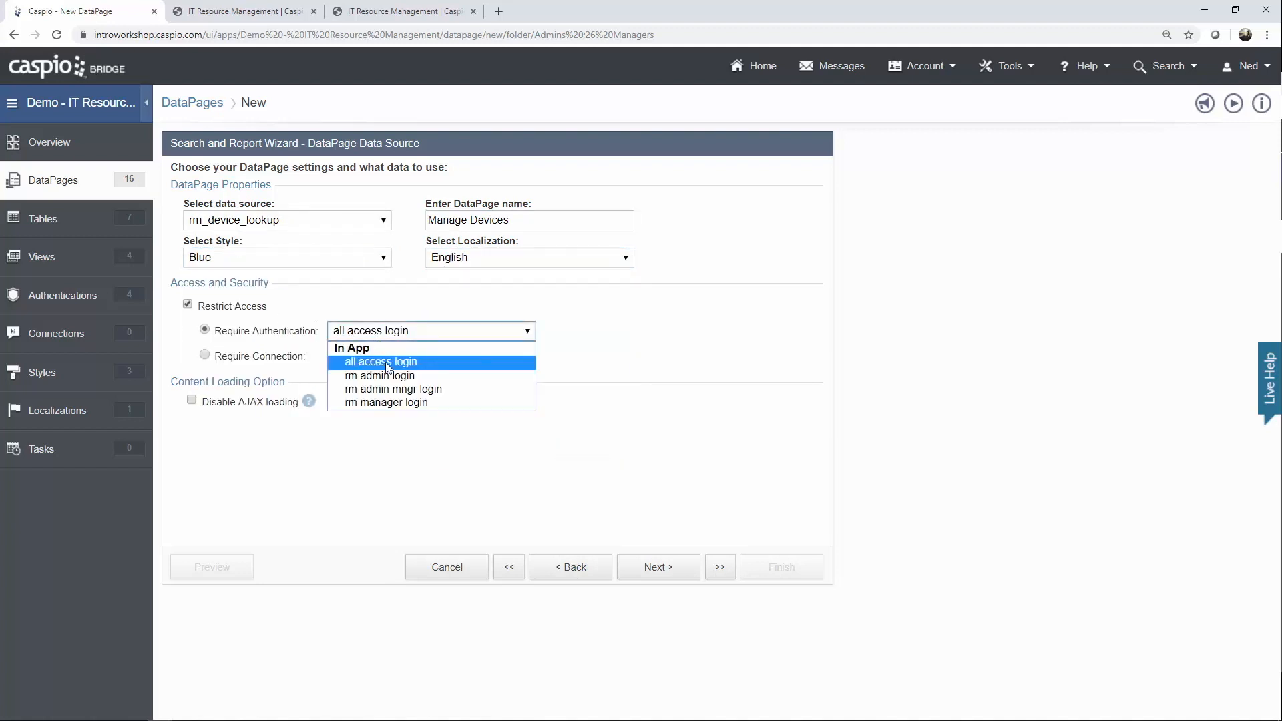
pyautogui.click(384, 394)
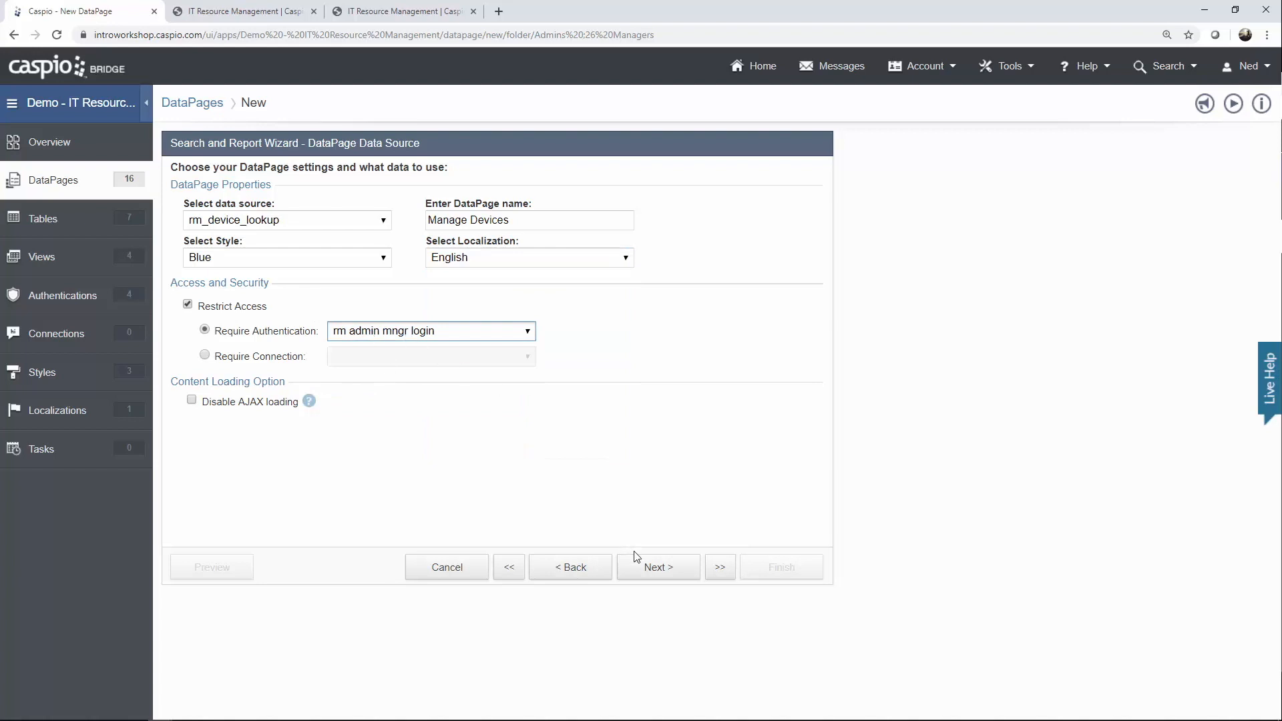
pyautogui.click(643, 567)
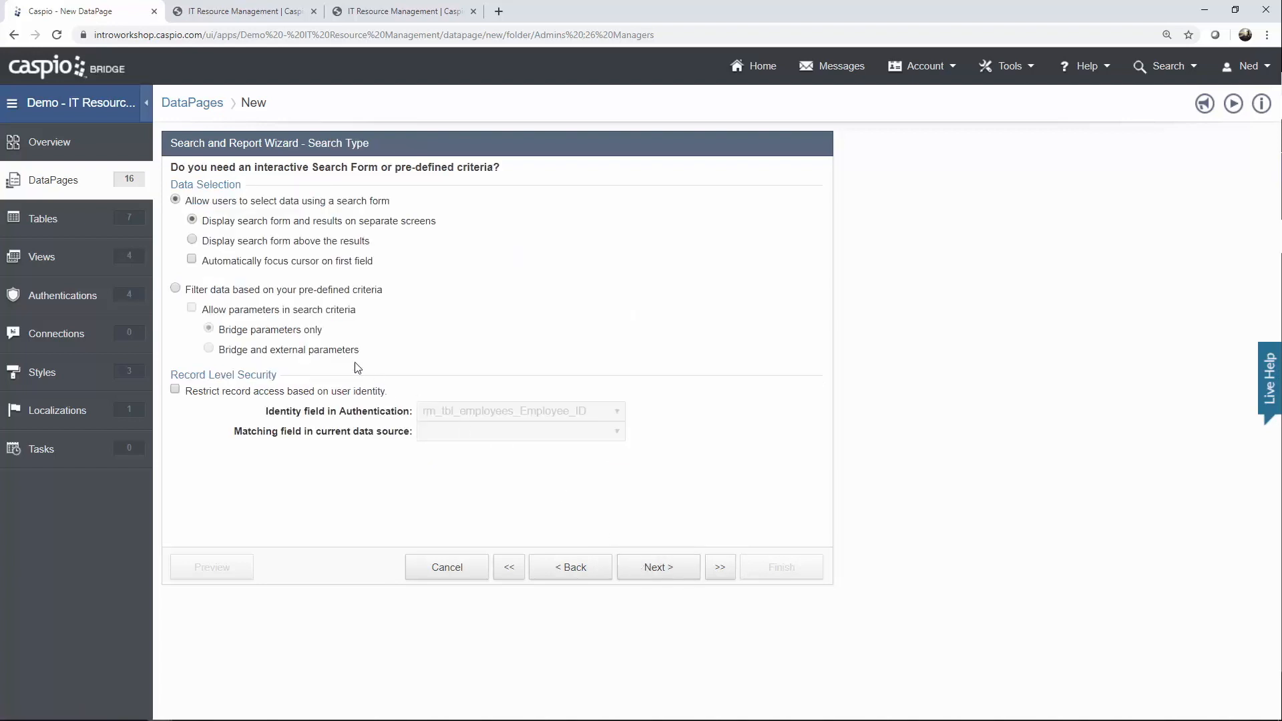
# Filter by pre-defined criteria and add Device as the only results field.
pyautogui.click(261, 291)
pyautogui.click(670, 569)
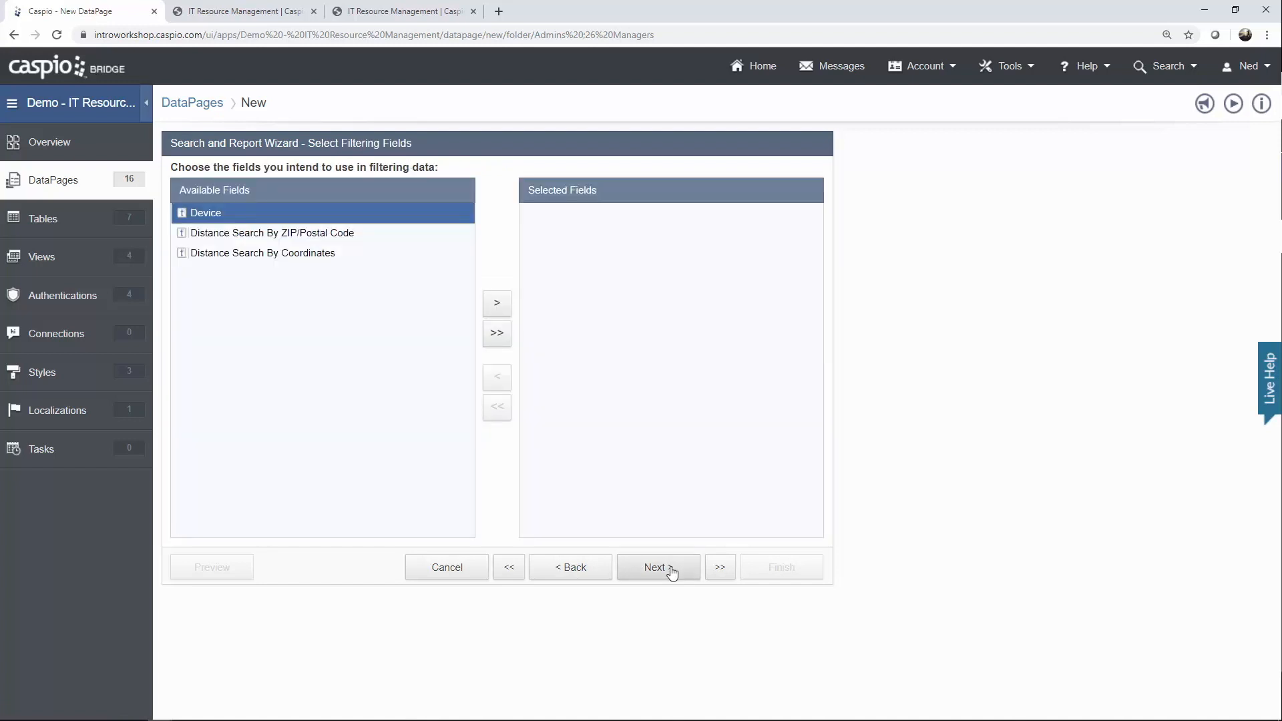
pyautogui.click(670, 566)
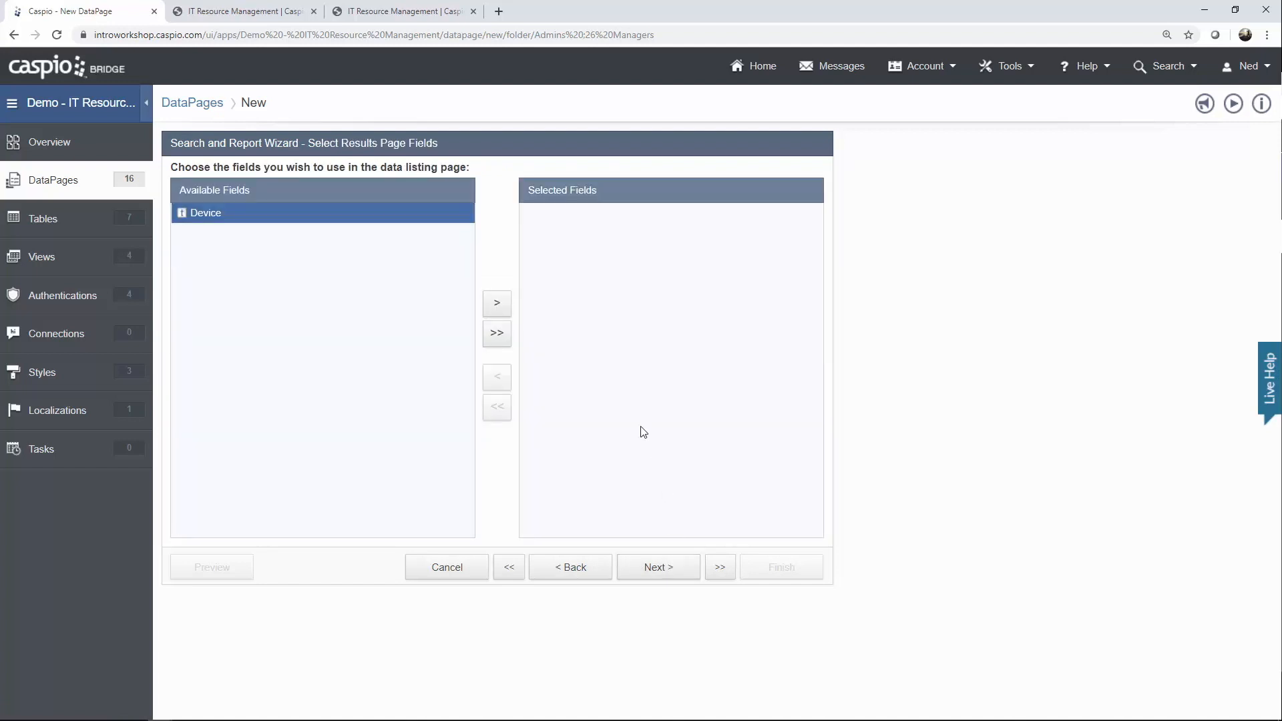
pyautogui.click(510, 307)
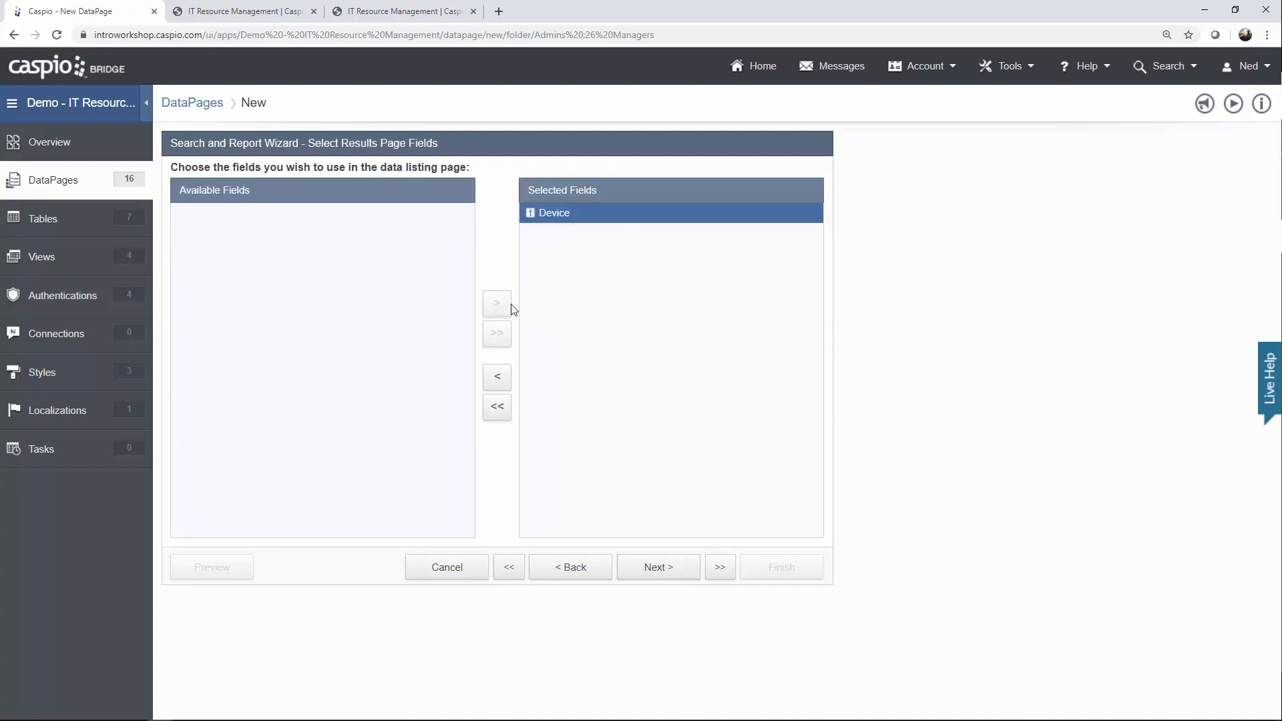
pyautogui.click(670, 569)
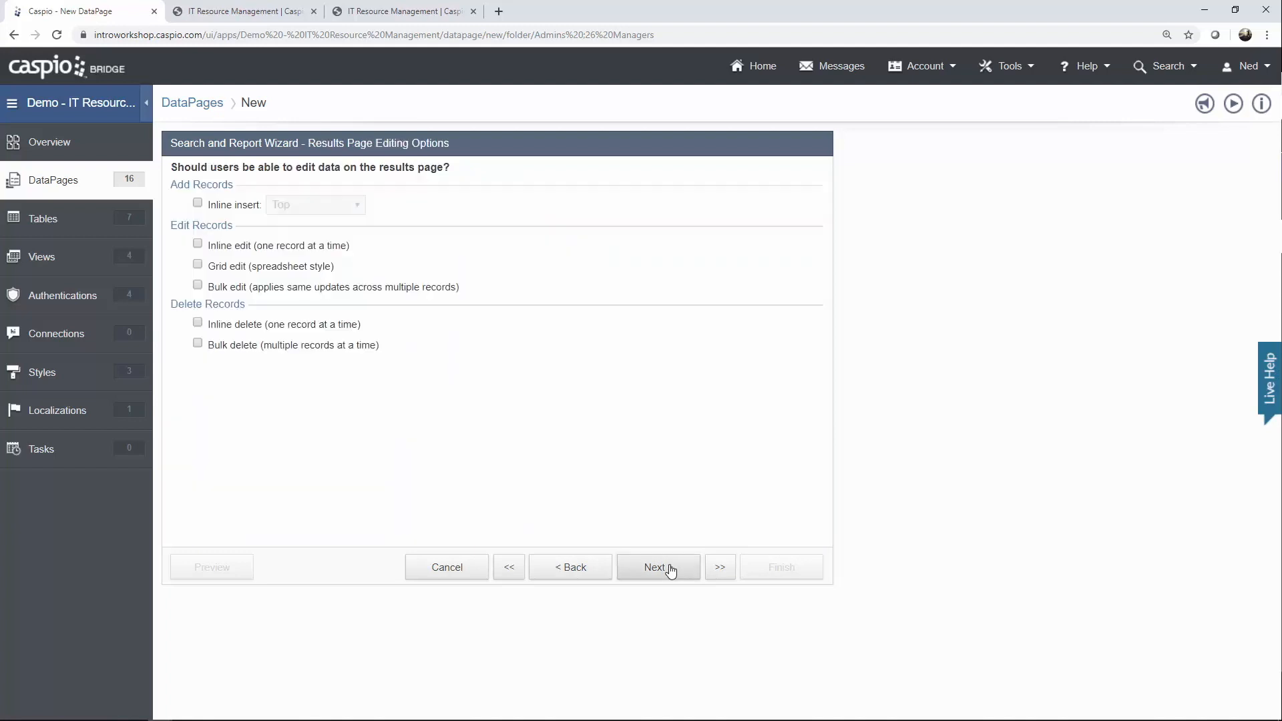
# Enable inline insert and inline delete, and make the Device field required.
pyautogui.click(230, 208)
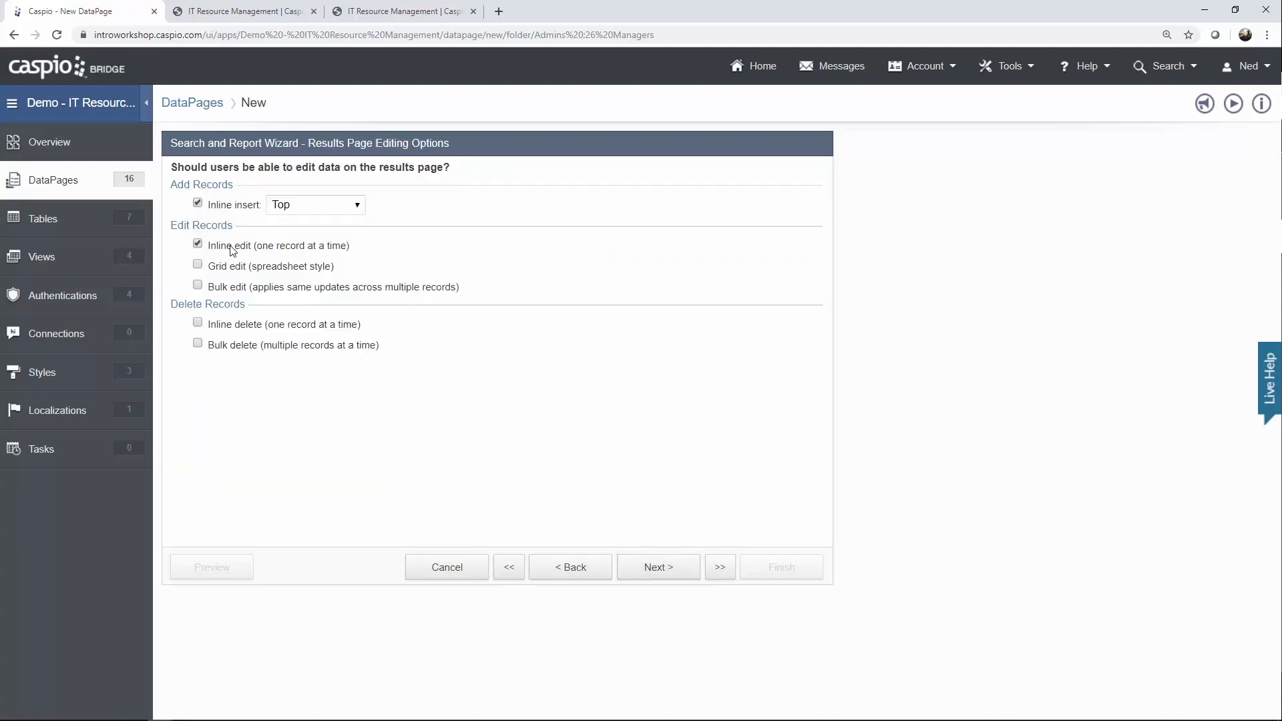
pyautogui.click(266, 329)
pyautogui.click(658, 568)
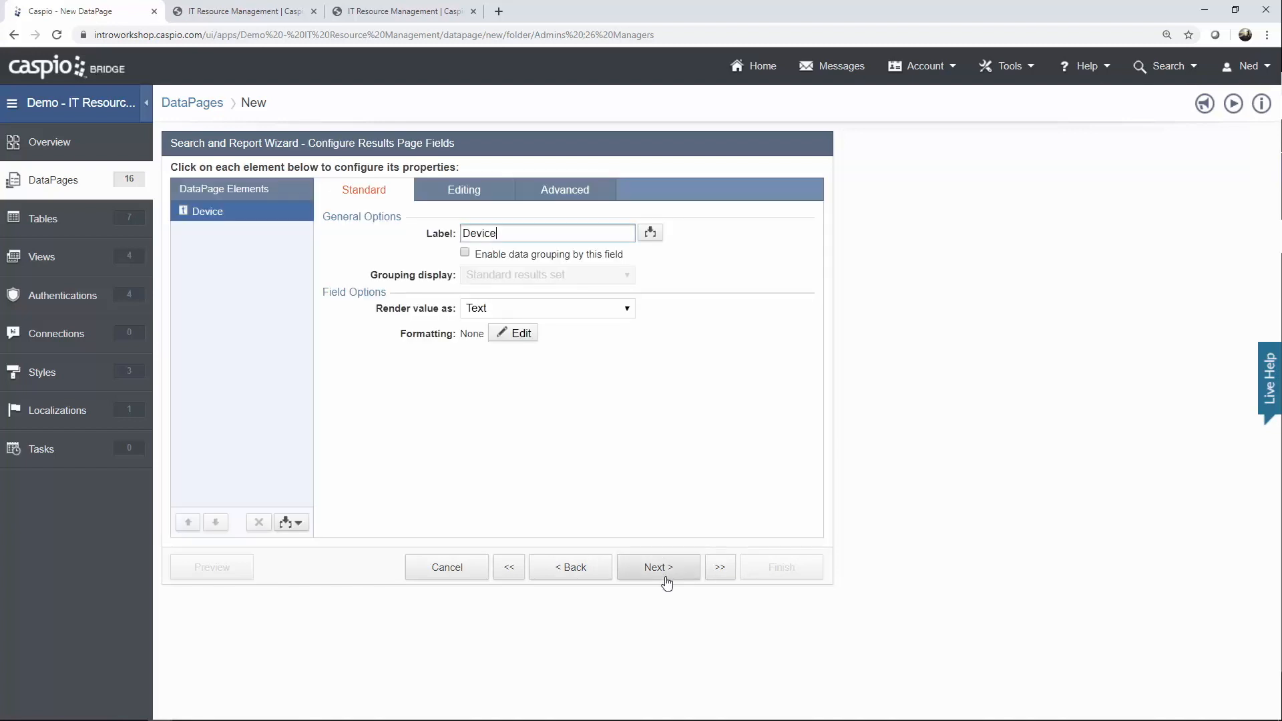
pyautogui.click(464, 189)
pyautogui.click(494, 288)
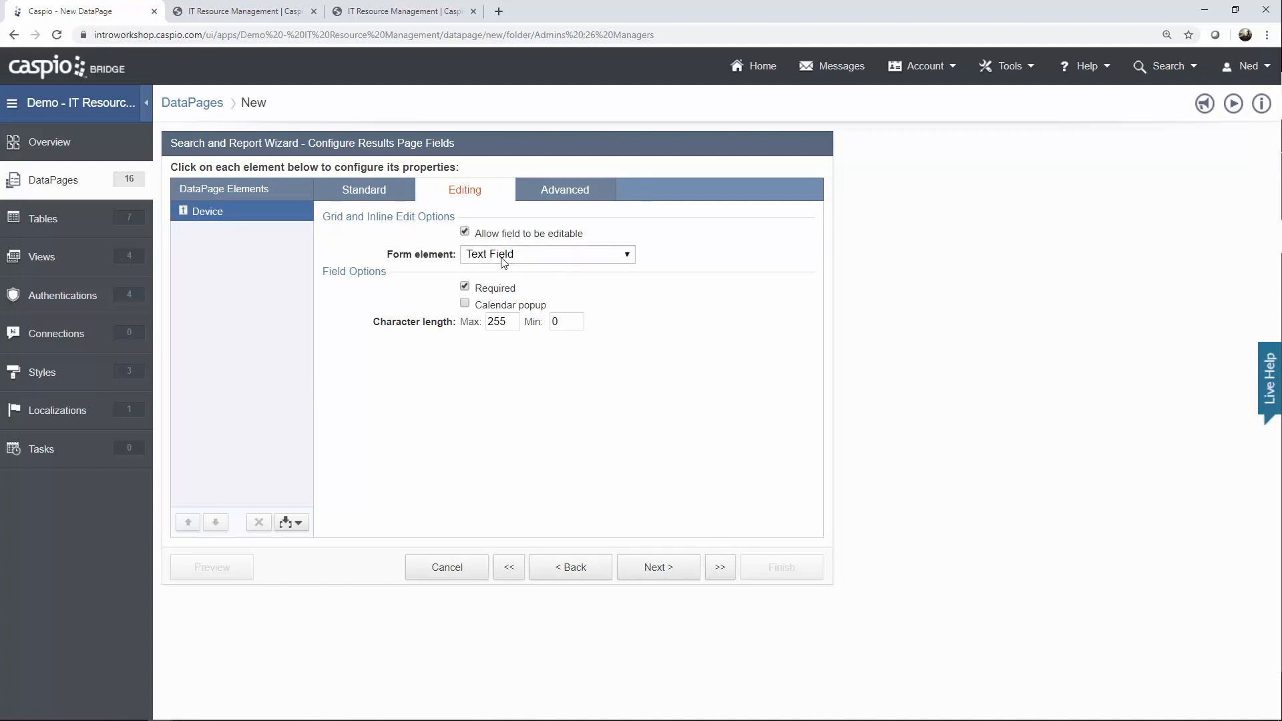
# Choose No Details Page and preview the Manage Devices report.
pyautogui.click(662, 577)
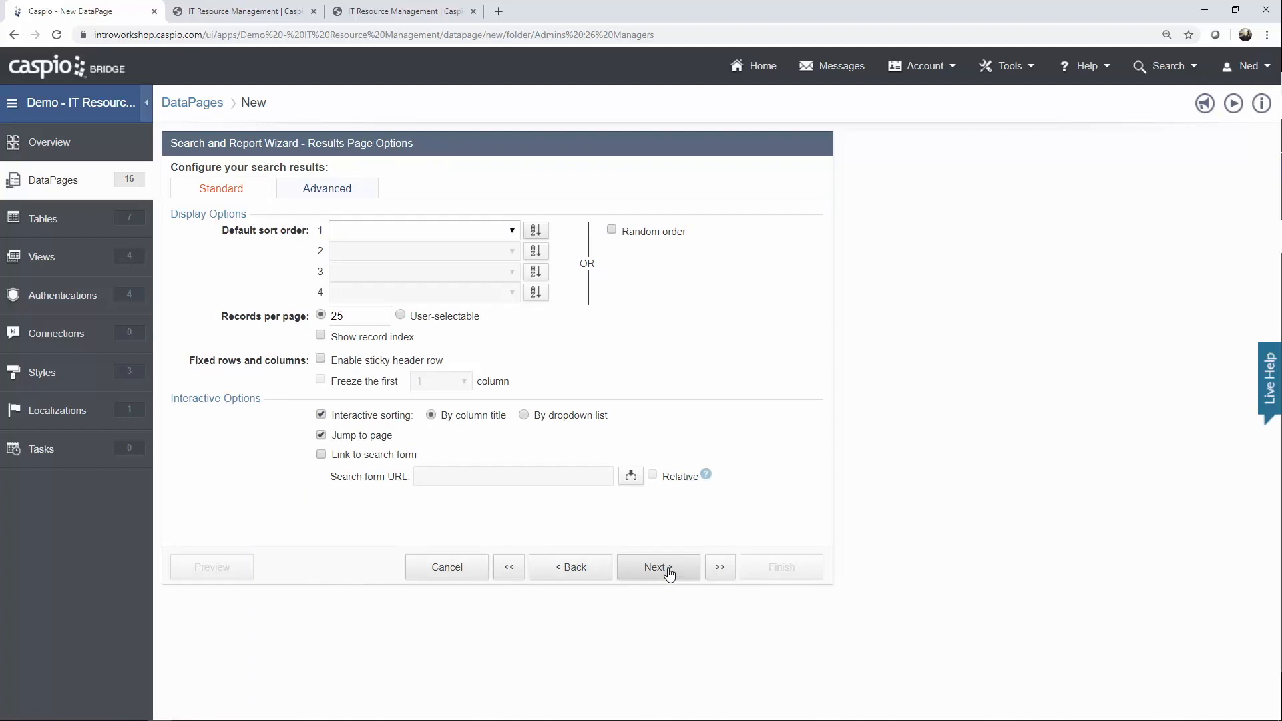
pyautogui.click(666, 576)
pyautogui.click(243, 299)
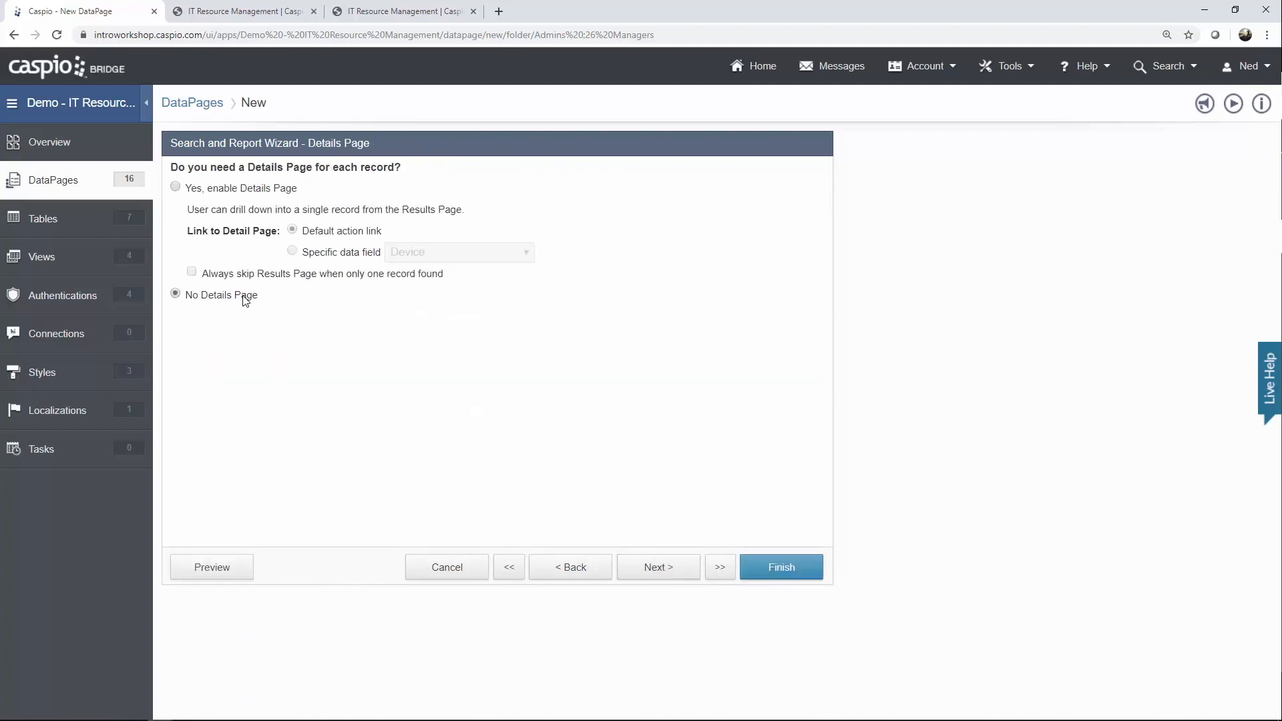
pyautogui.click(211, 567)
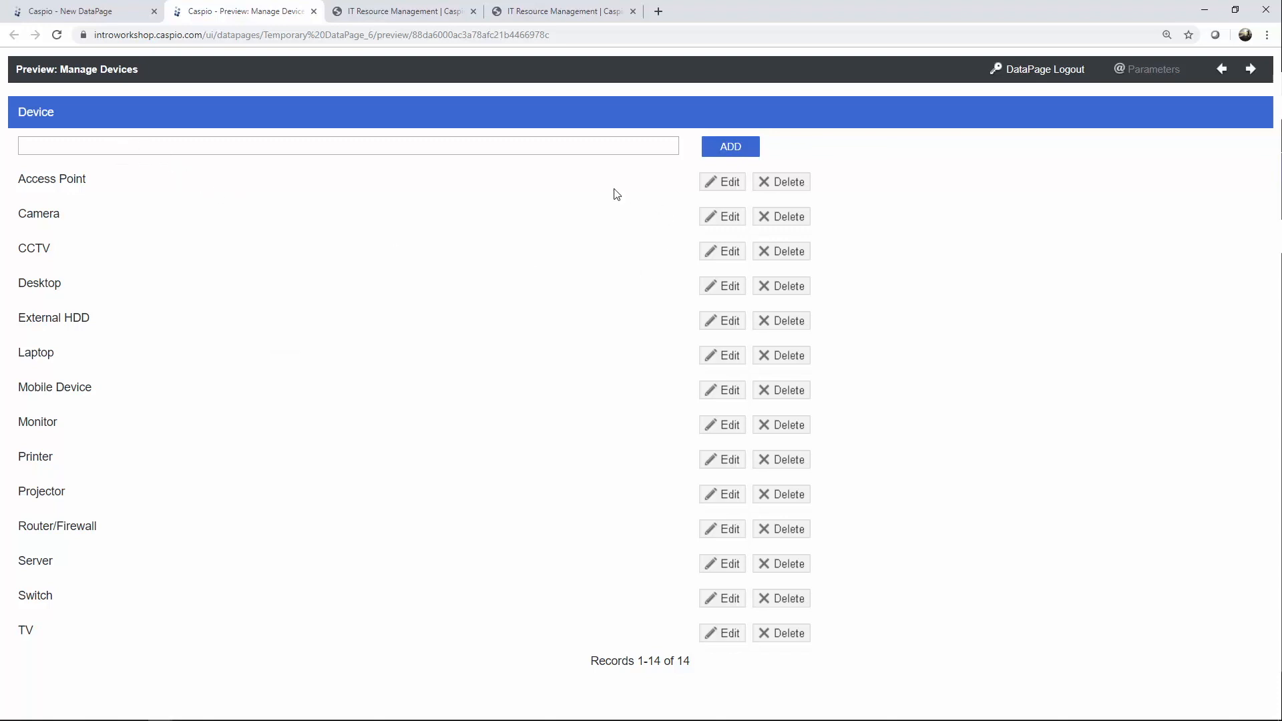
# Close the preview, save the Manage Devices DataPage, and begin another new DataPage.
pyautogui.click(313, 11)
pyautogui.click(793, 566)
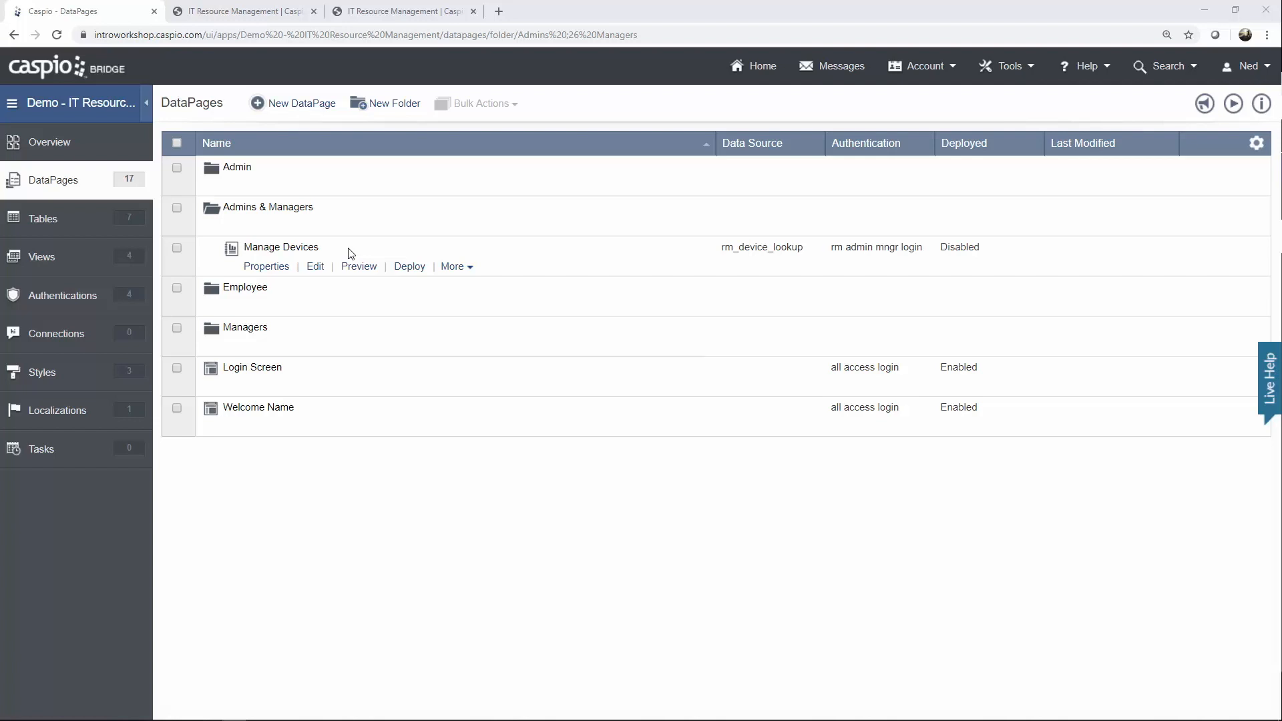
pyautogui.click(319, 115)
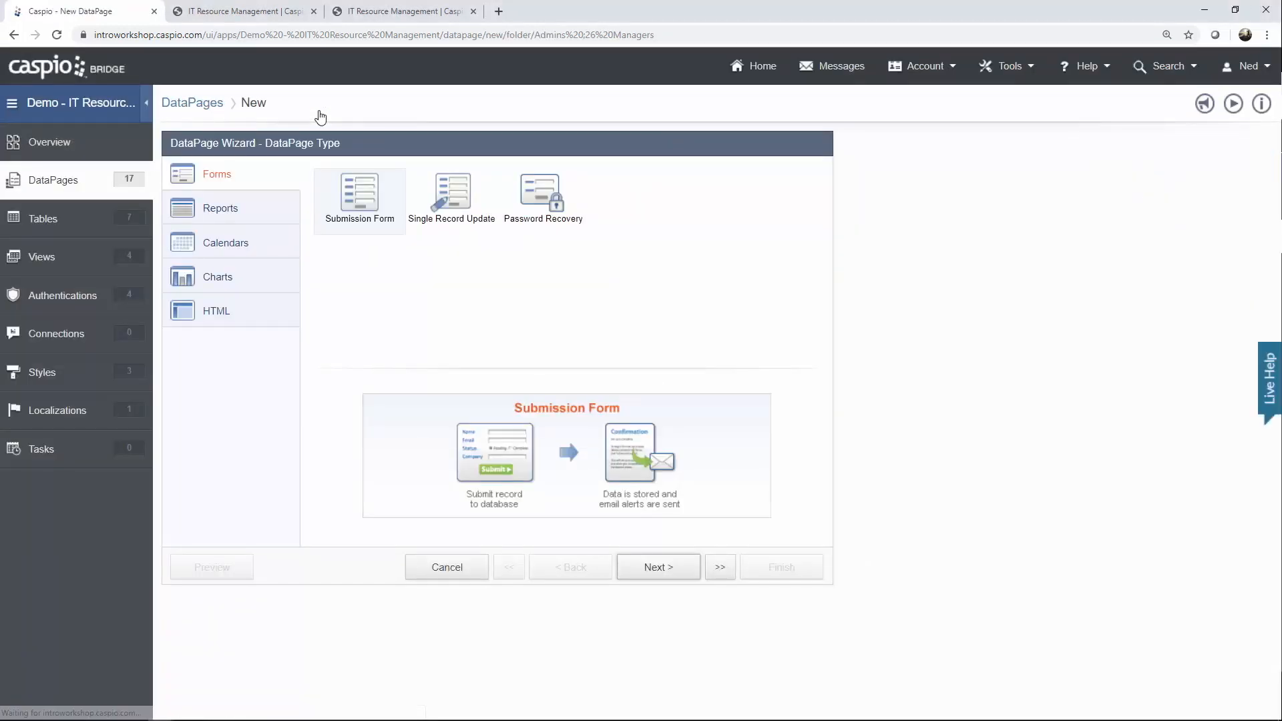
# Create a report on the inventory history log table named 'History Log'.
pyautogui.click(247, 207)
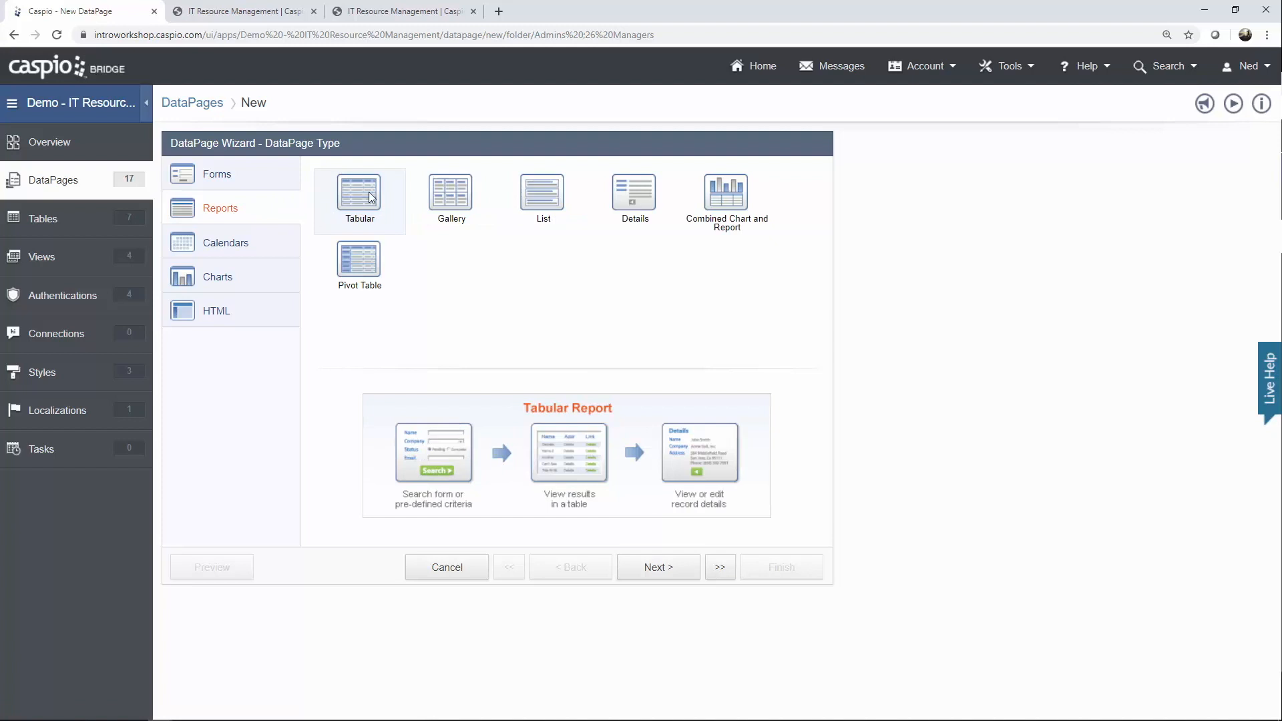
pyautogui.click(657, 566)
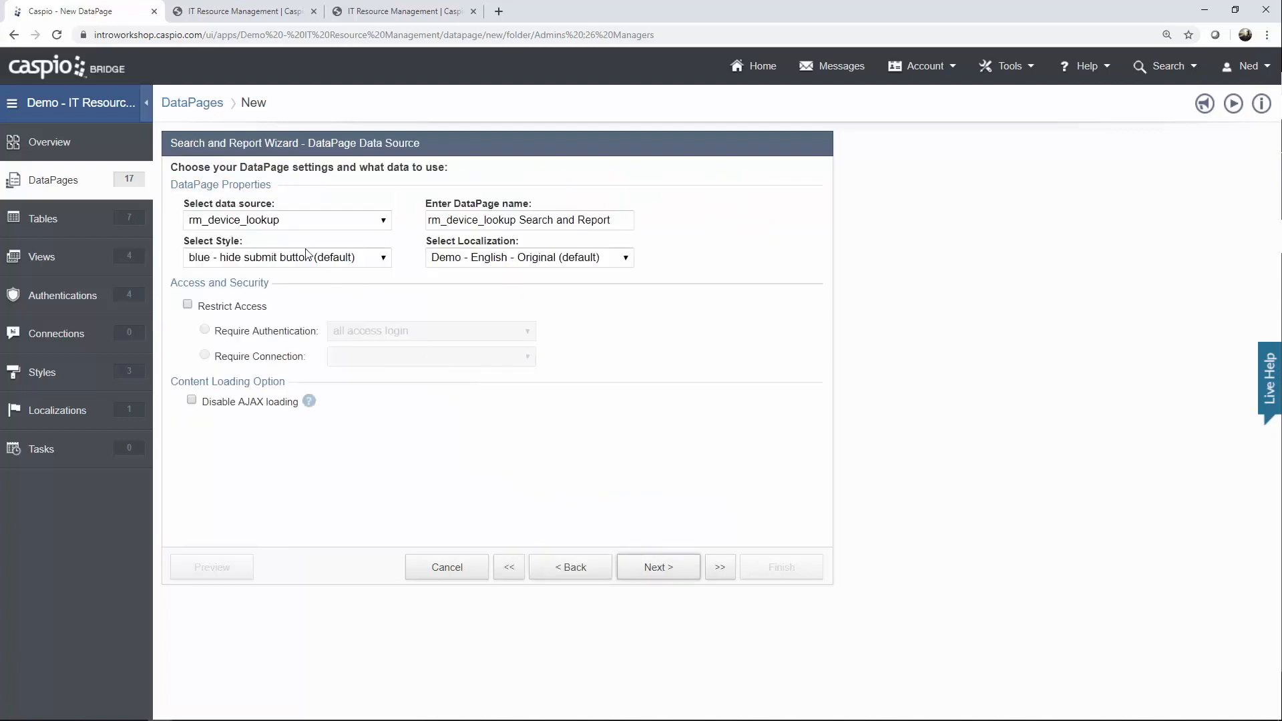
pyautogui.click(280, 227)
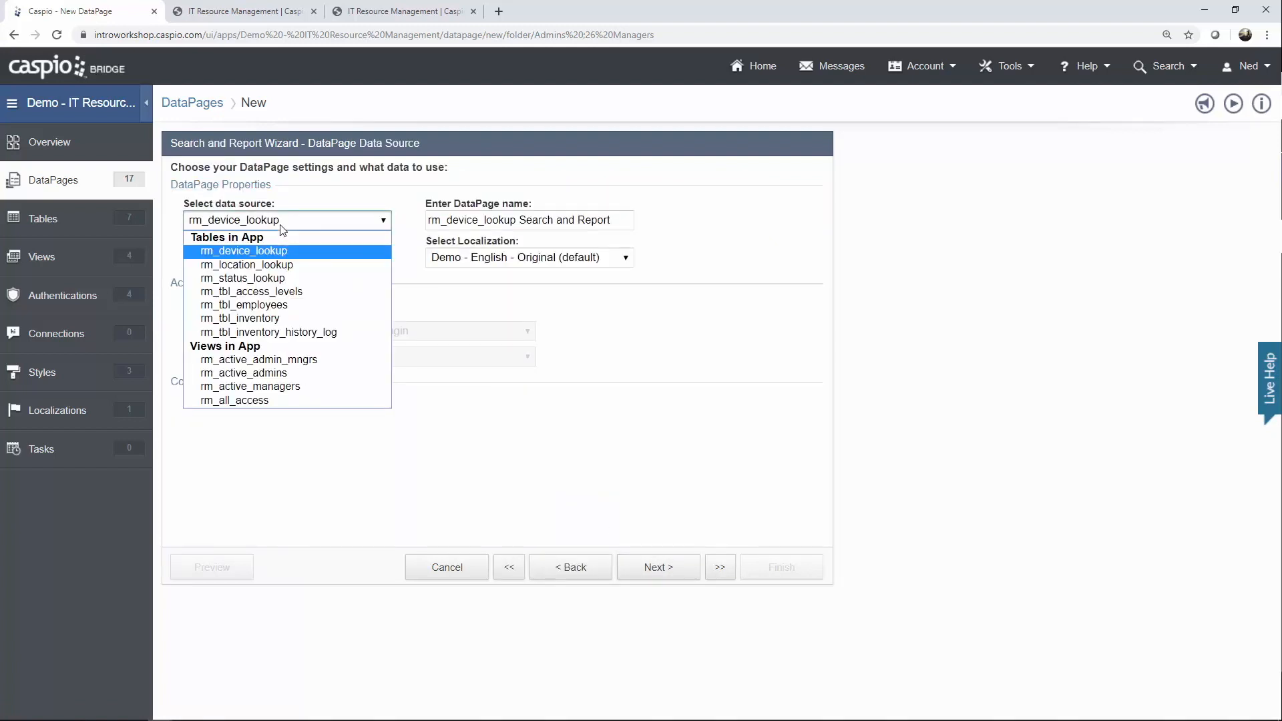
pyautogui.click(304, 338)
pyautogui.tripleClick(524, 220)
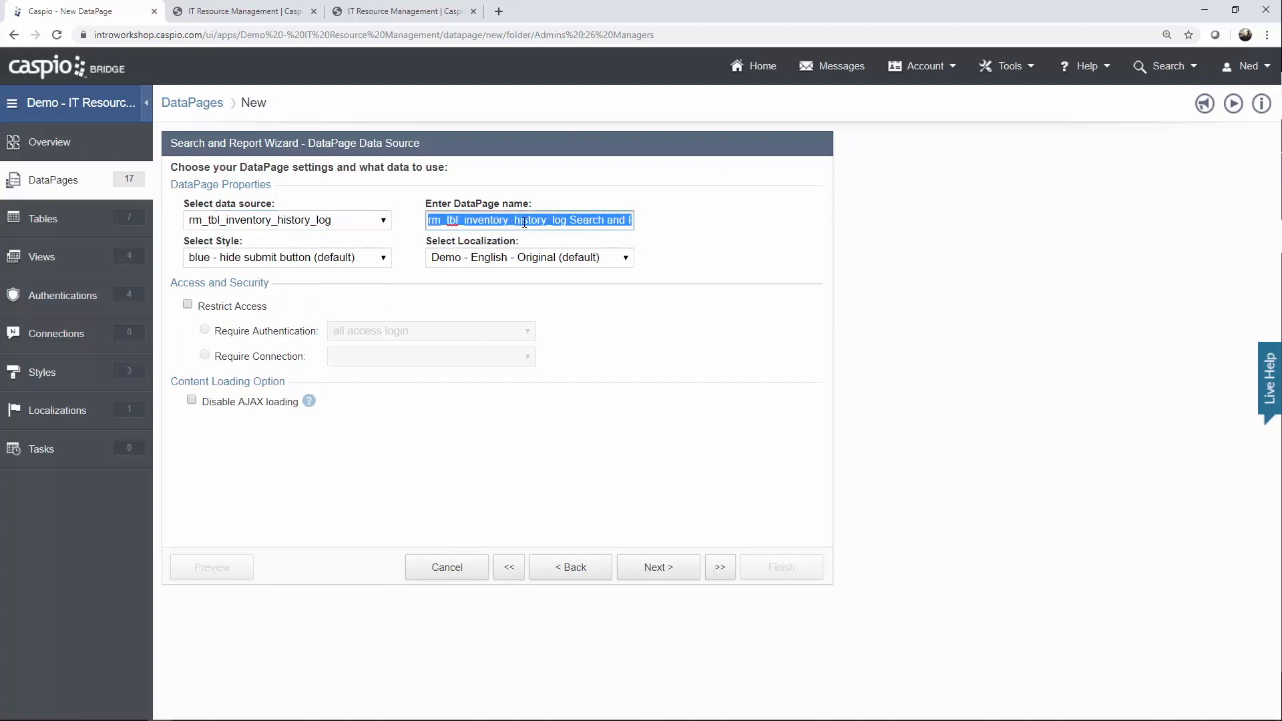
pyautogui.write('History Log')
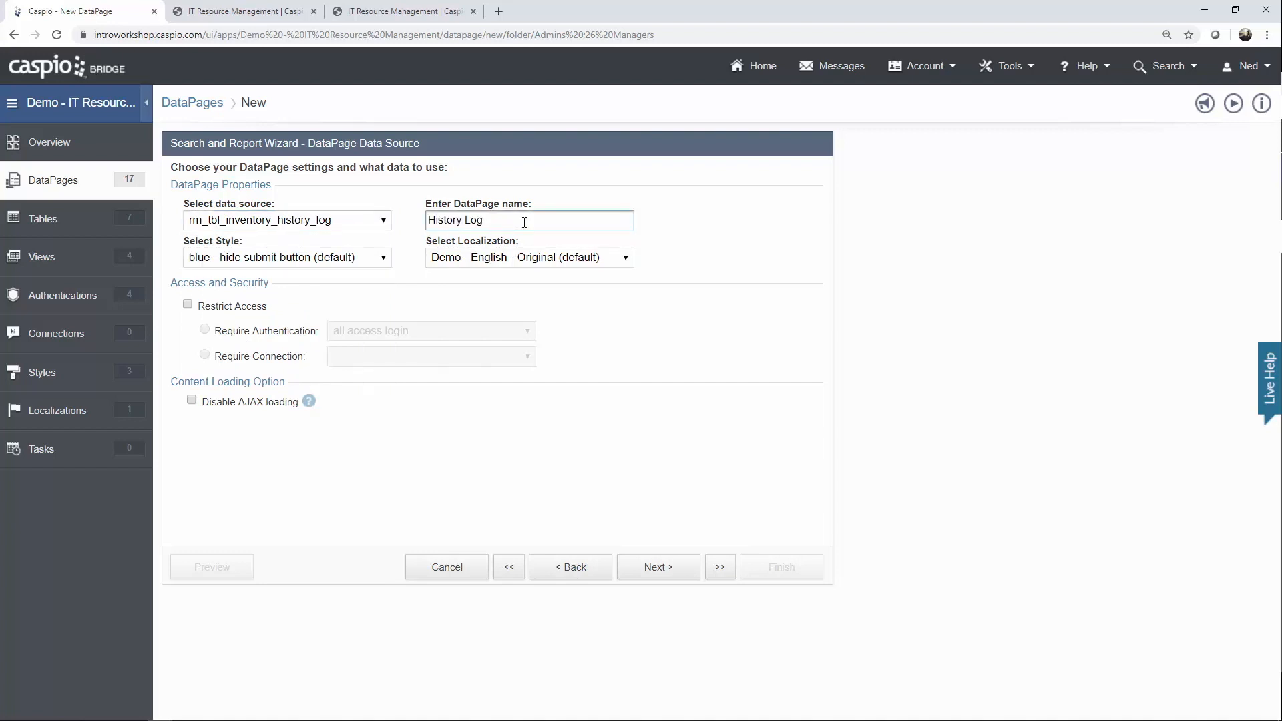
# Set Blue style and English, require the rm admin mngr login, and filter by pre-defined criteria.
pyautogui.click(322, 261)
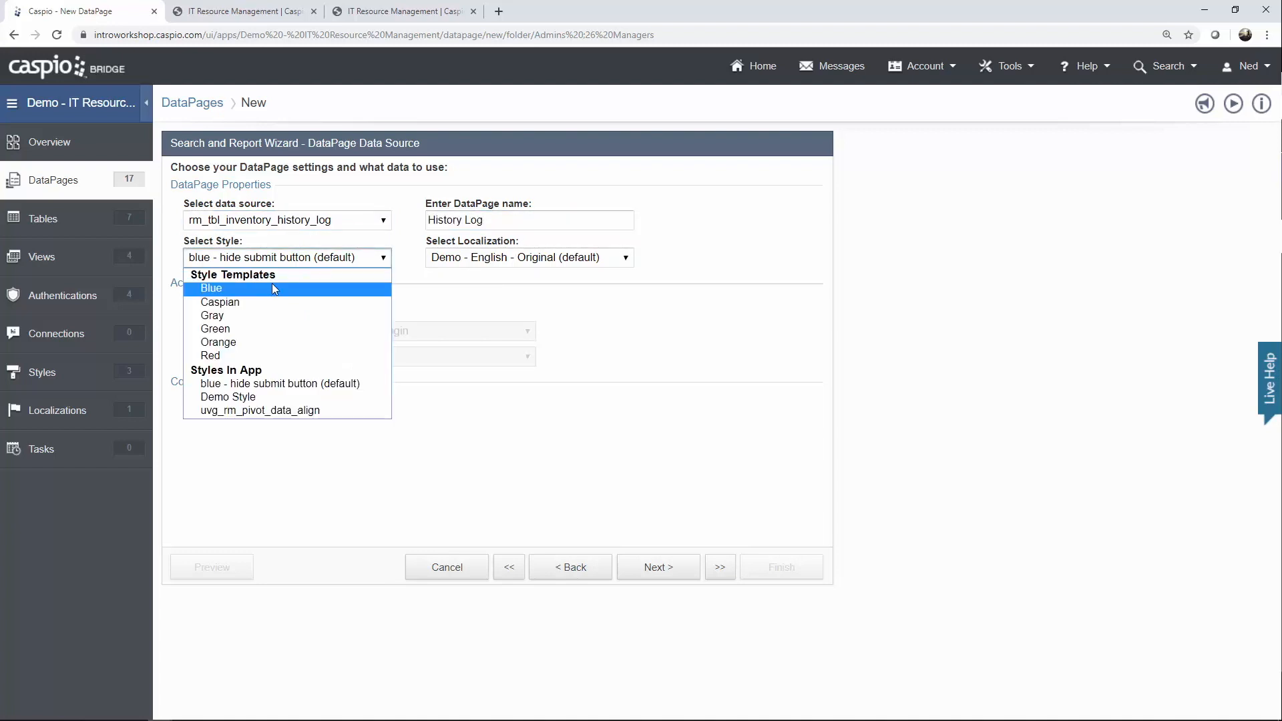
pyautogui.click(271, 286)
pyautogui.click(472, 261)
pyautogui.click(467, 312)
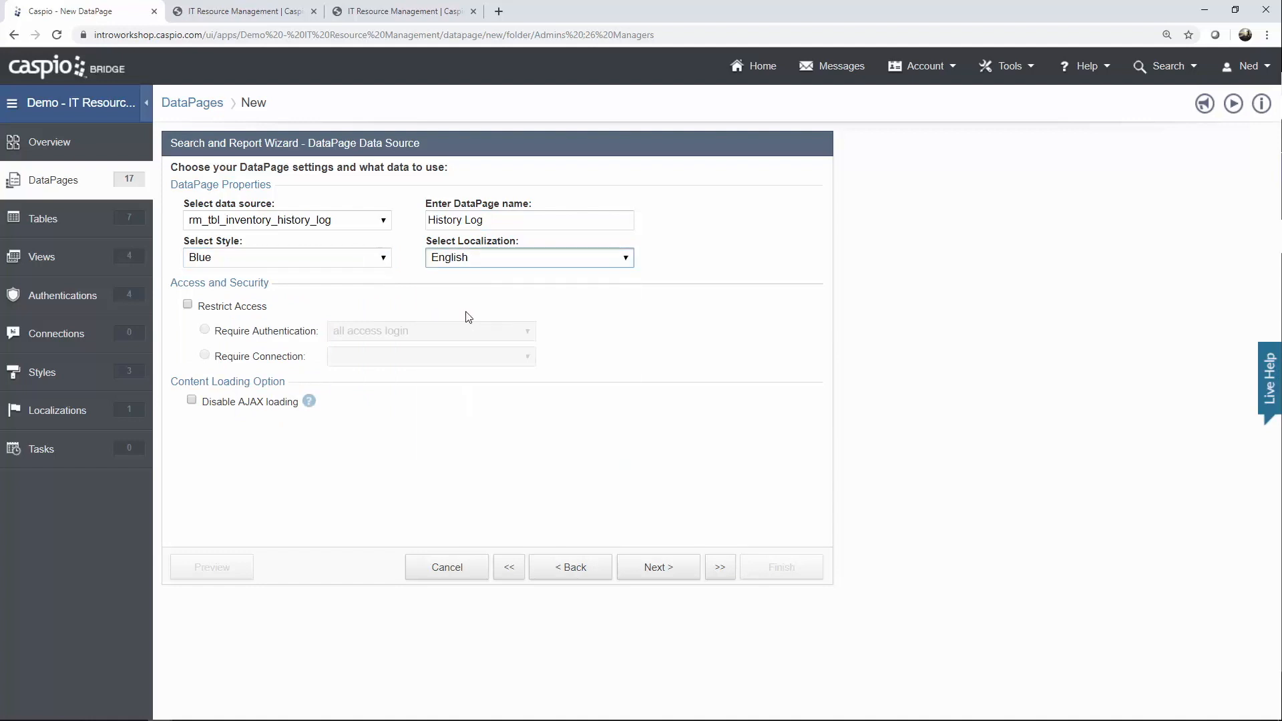
pyautogui.click(246, 308)
pyautogui.click(348, 334)
pyautogui.click(397, 390)
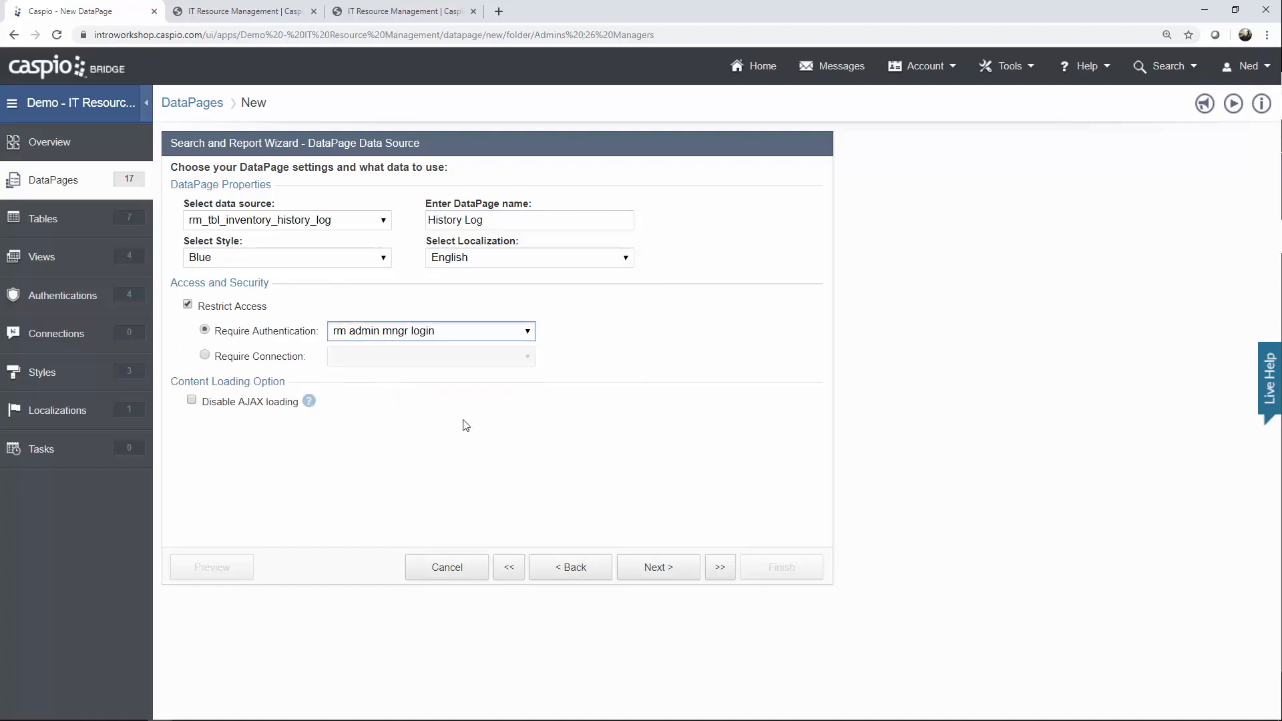
pyautogui.click(655, 569)
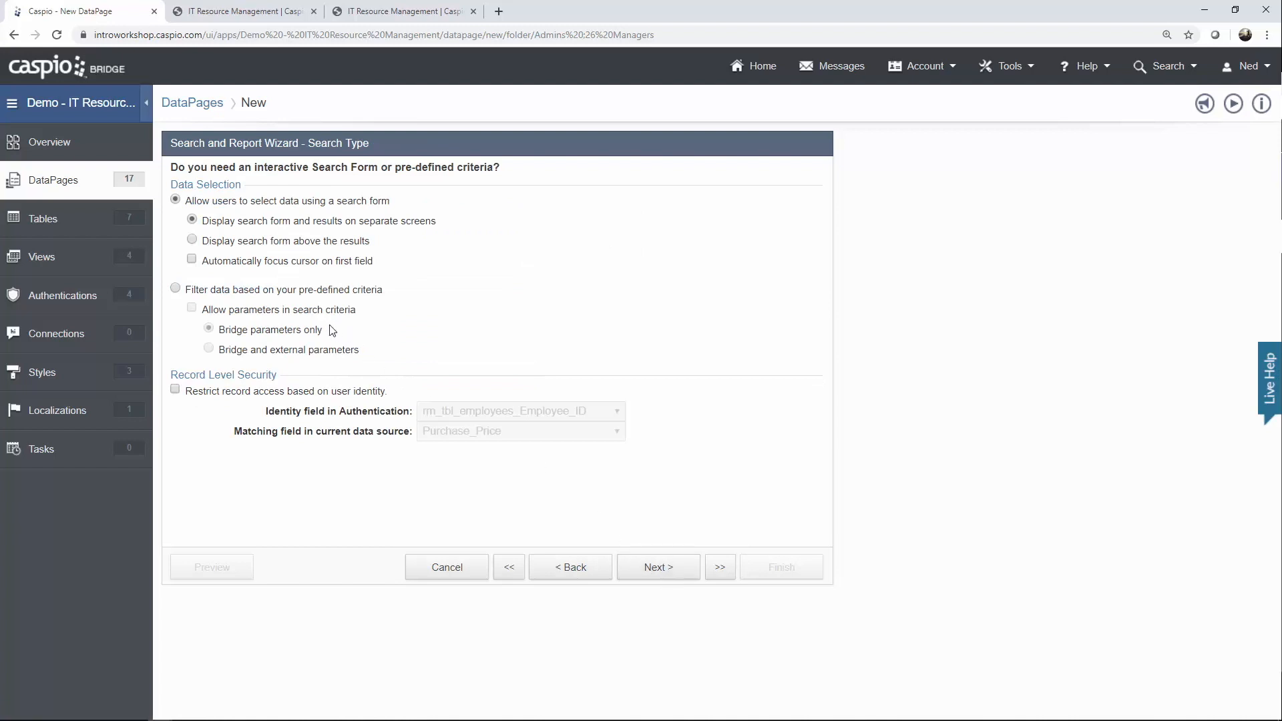
pyautogui.click(287, 295)
# Allow parameters in the search criteria, then list all inventory items in the live app.
pyautogui.click(267, 311)
pyautogui.click(390, 20)
pyautogui.click(56, 176)
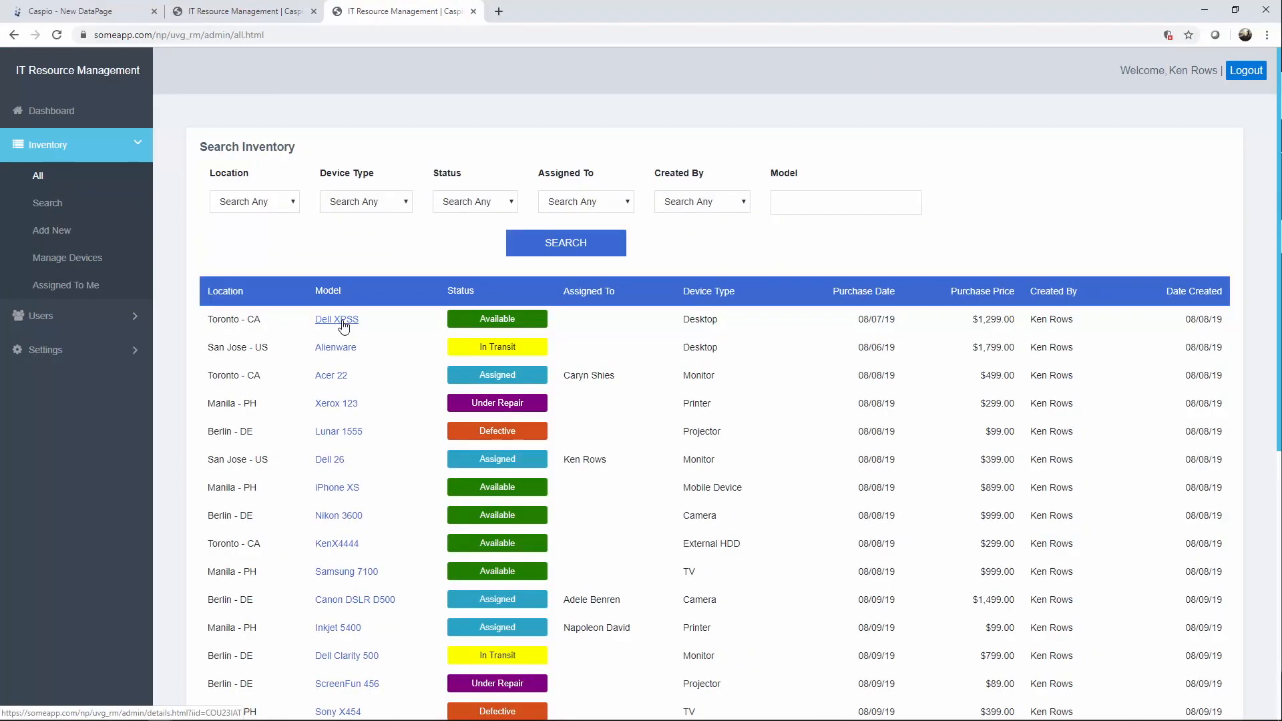
# Open the Dell XPSS item details, note its id in the URL, and view Item History.
pyautogui.click(343, 322)
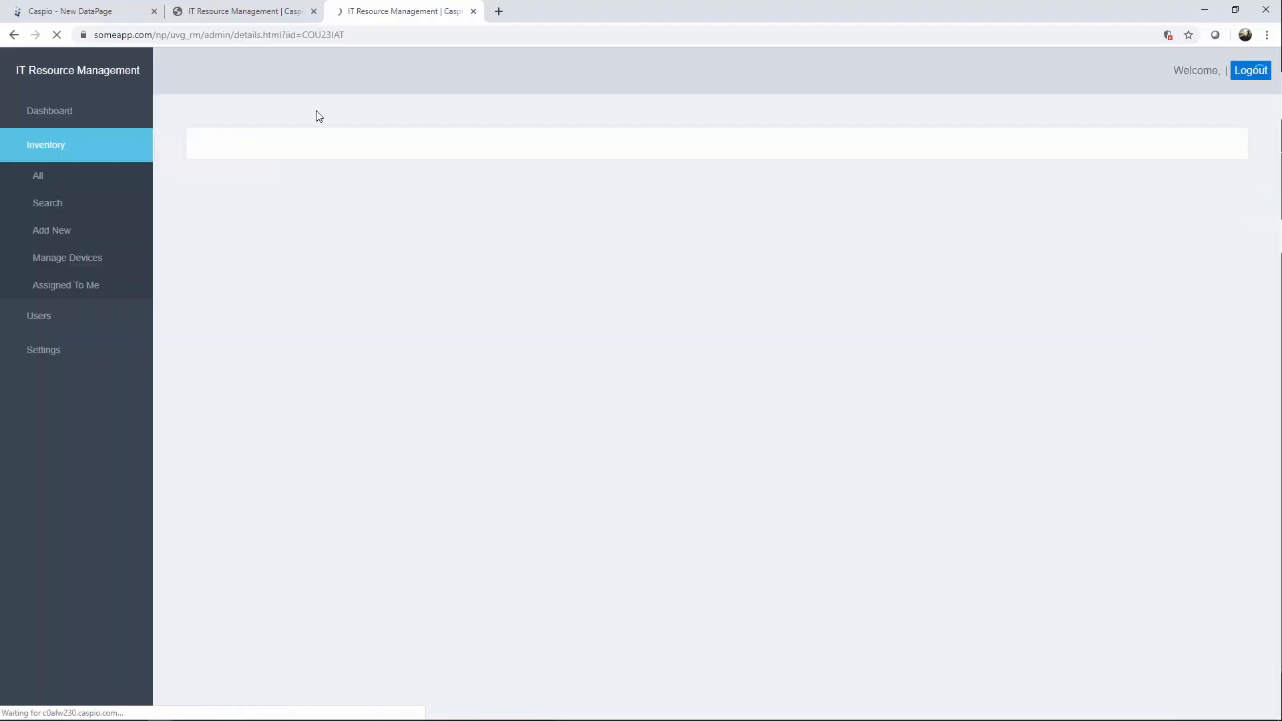
pyautogui.moveTo(302, 35); pyautogui.dragTo(343, 35)
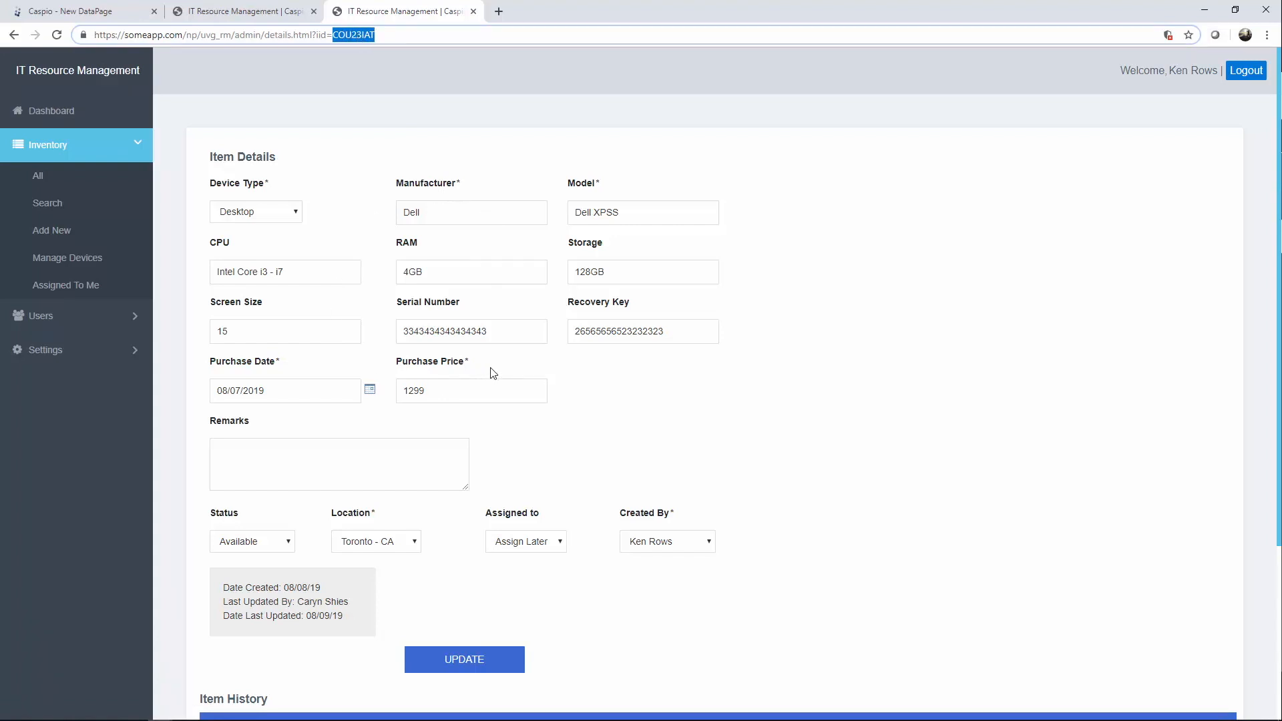
pyautogui.scroll(-4, 498, 369)
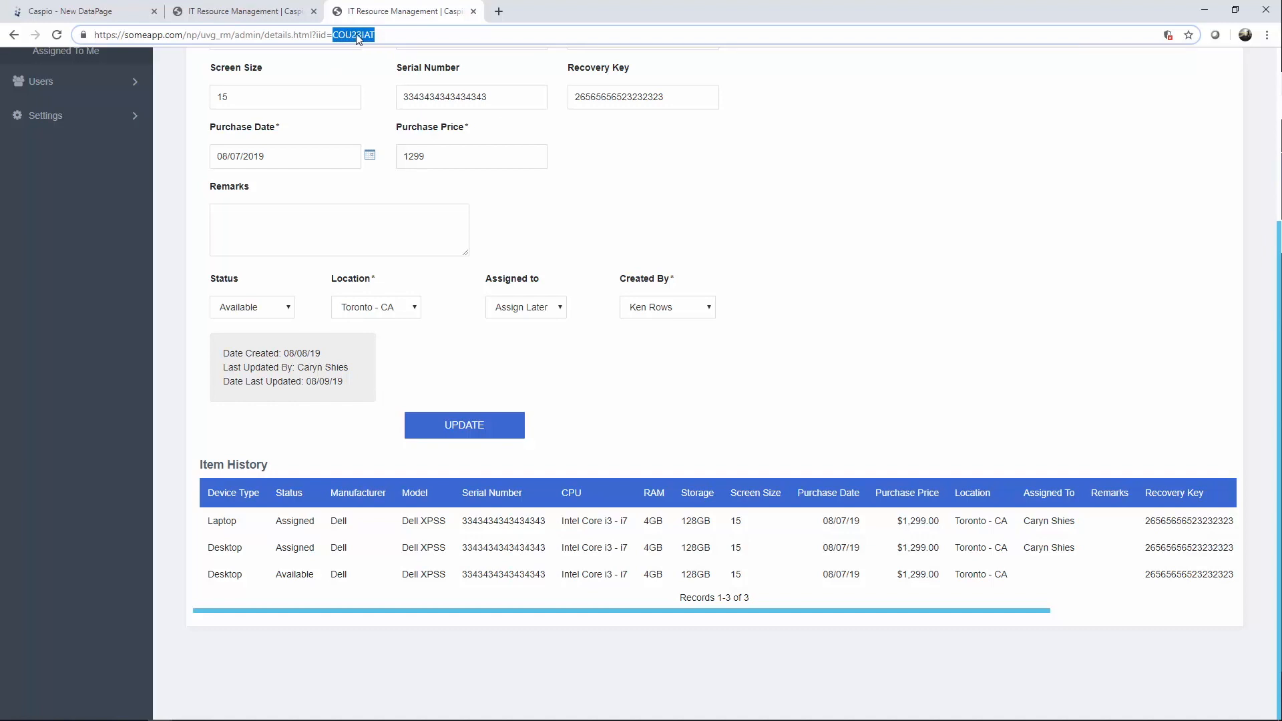
pyautogui.click(74, 9)
# Filter Item_ID by a required external parameter named iid.
pyautogui.click(658, 566)
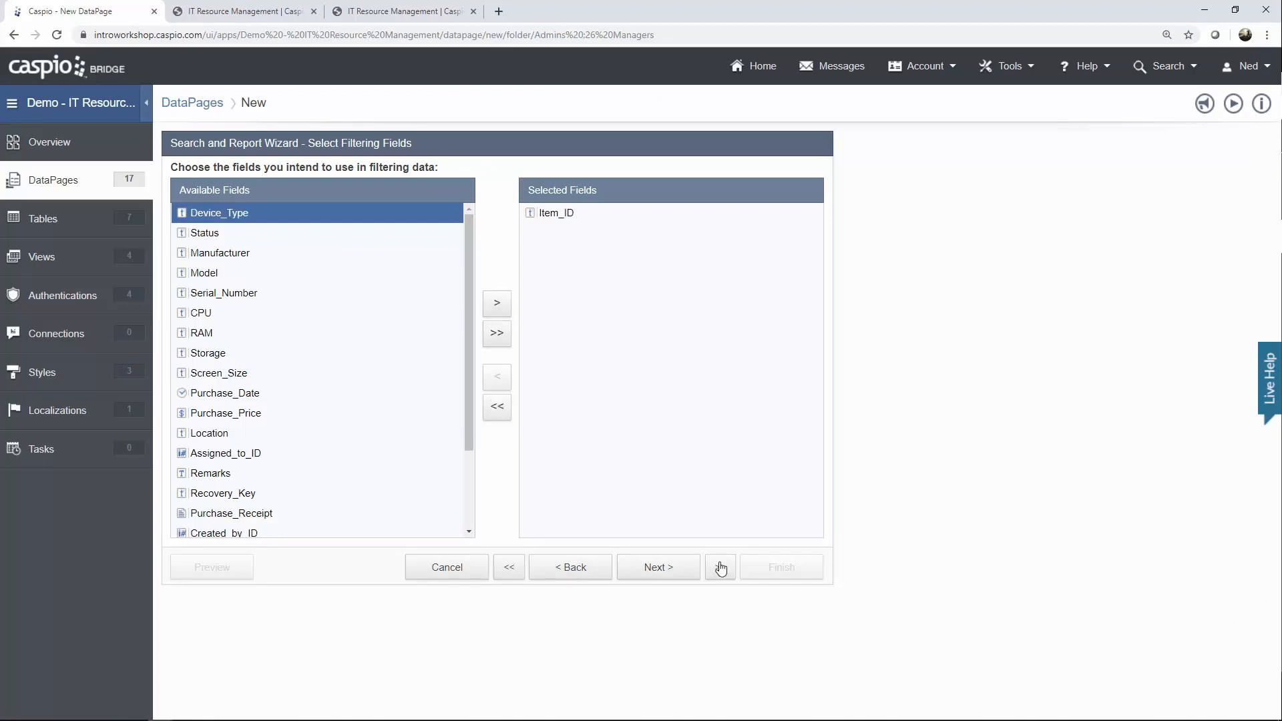
pyautogui.click(686, 567)
pyautogui.click(484, 230)
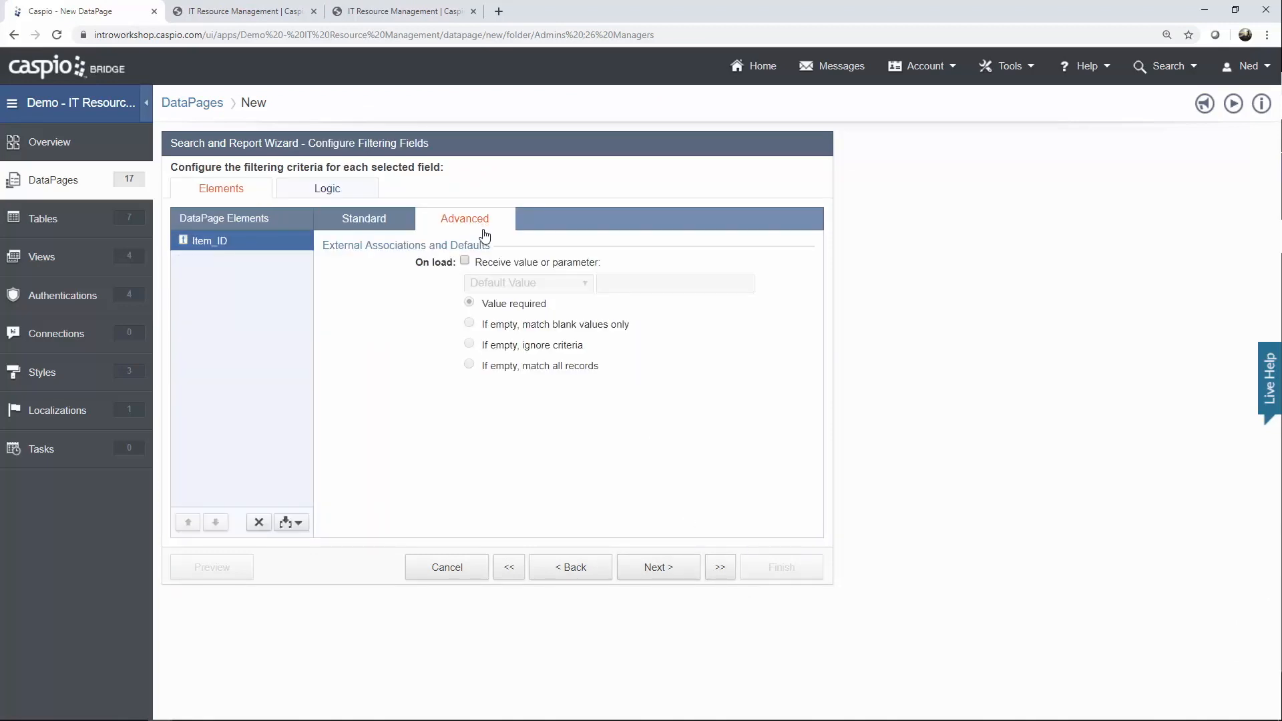
pyautogui.click(467, 260)
pyautogui.click(495, 283)
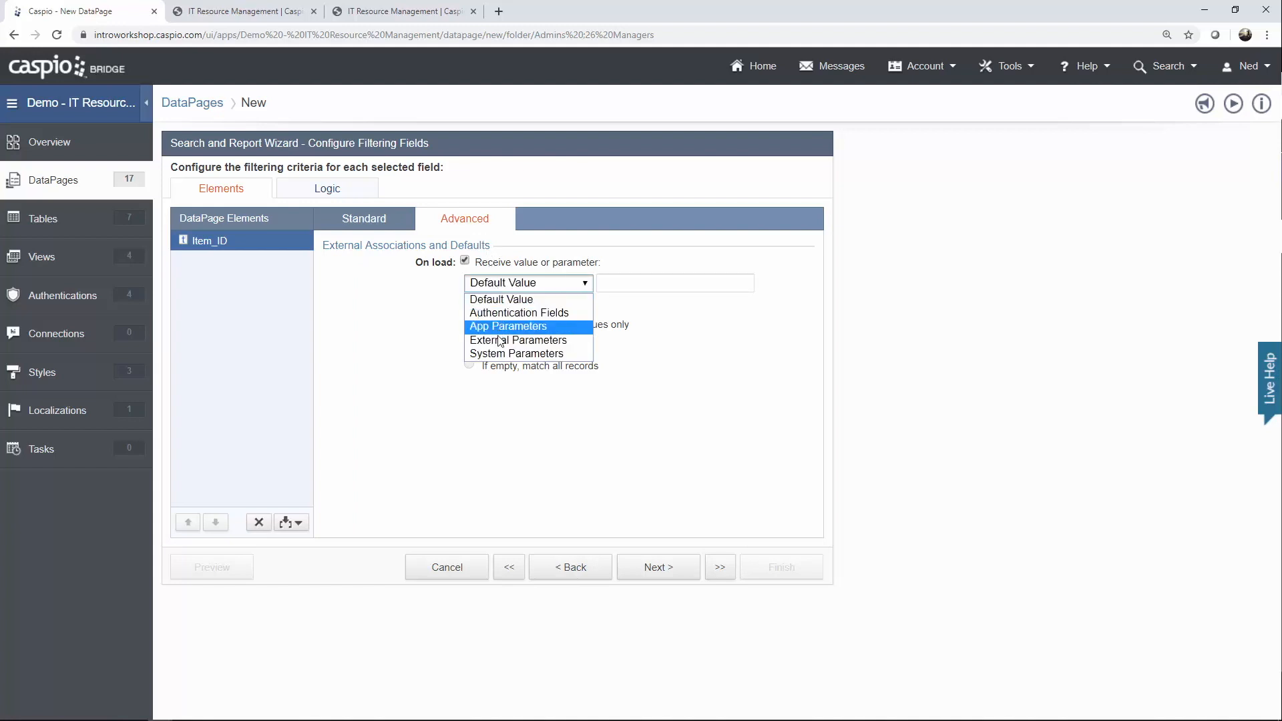
pyautogui.click(518, 340)
pyautogui.moveTo(614, 282); pyautogui.dragTo(652, 283)
pyautogui.write('iid')
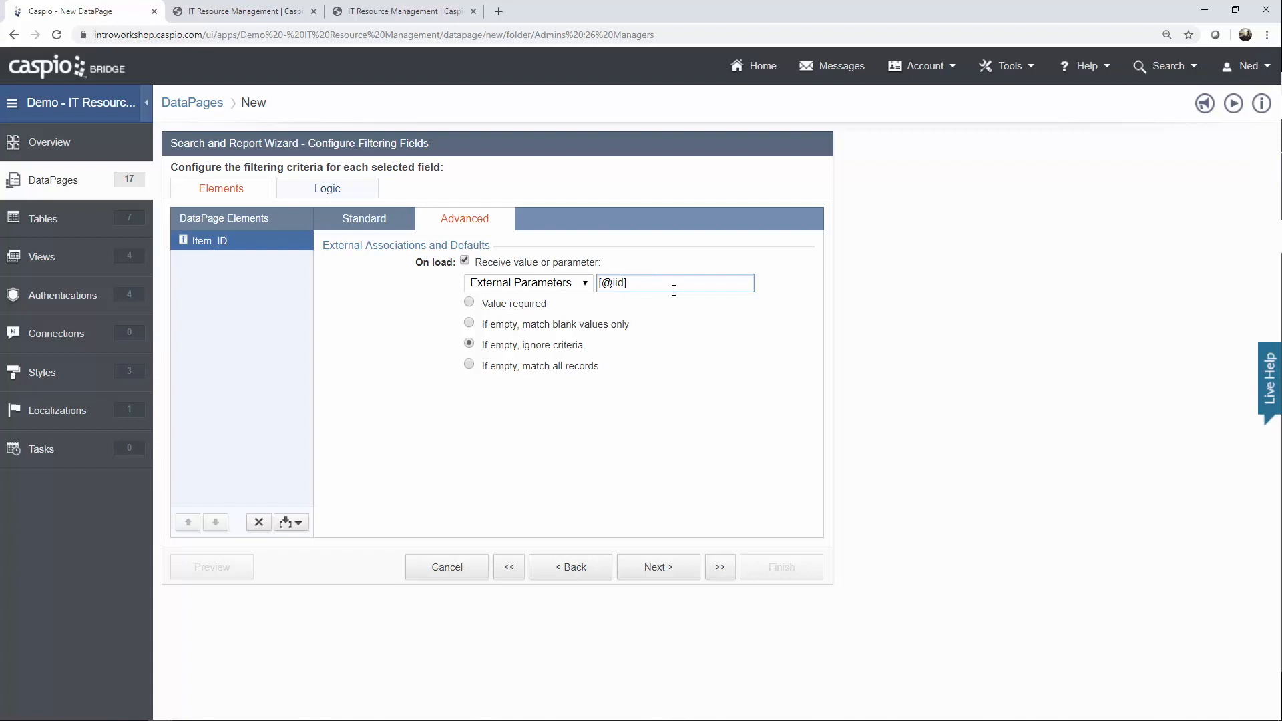
pyautogui.click(514, 307)
# Add all results fields except Item_ID, Purchase_Receipt and Last_Updated.
pyautogui.click(669, 571)
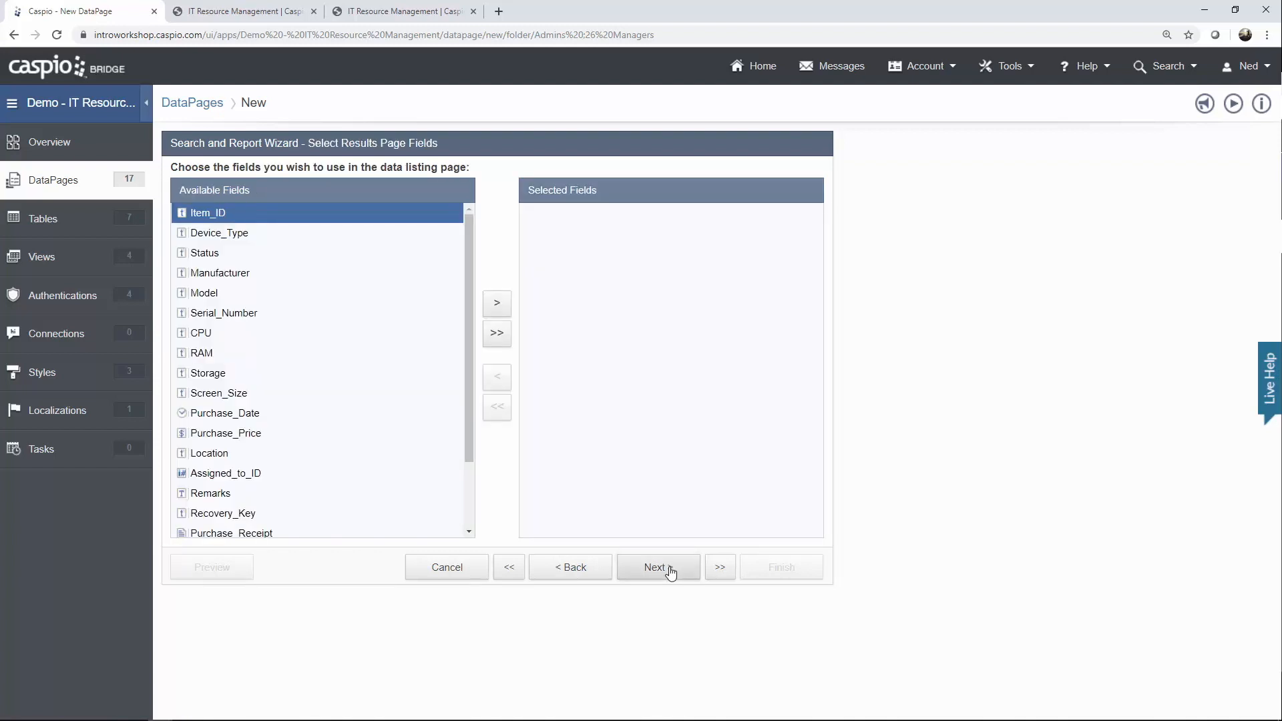
pyautogui.click(498, 338)
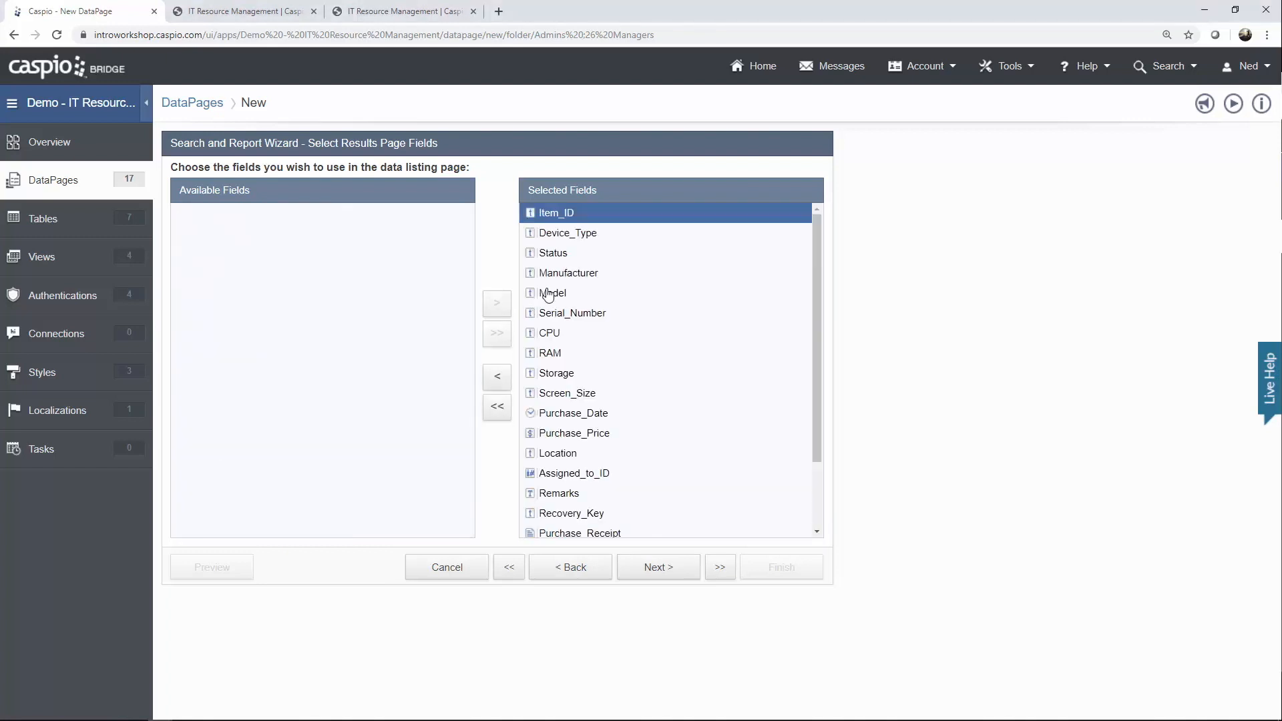
pyautogui.click(501, 379)
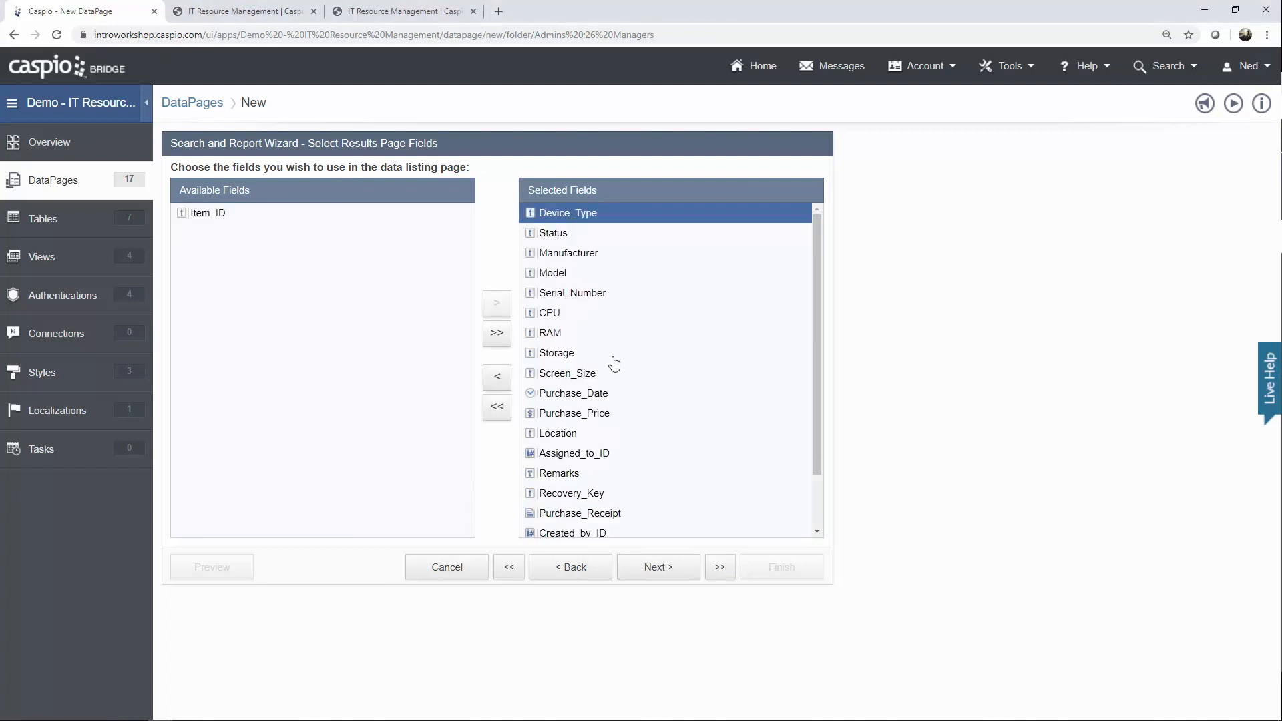
pyautogui.click(594, 514)
pyautogui.click(498, 378)
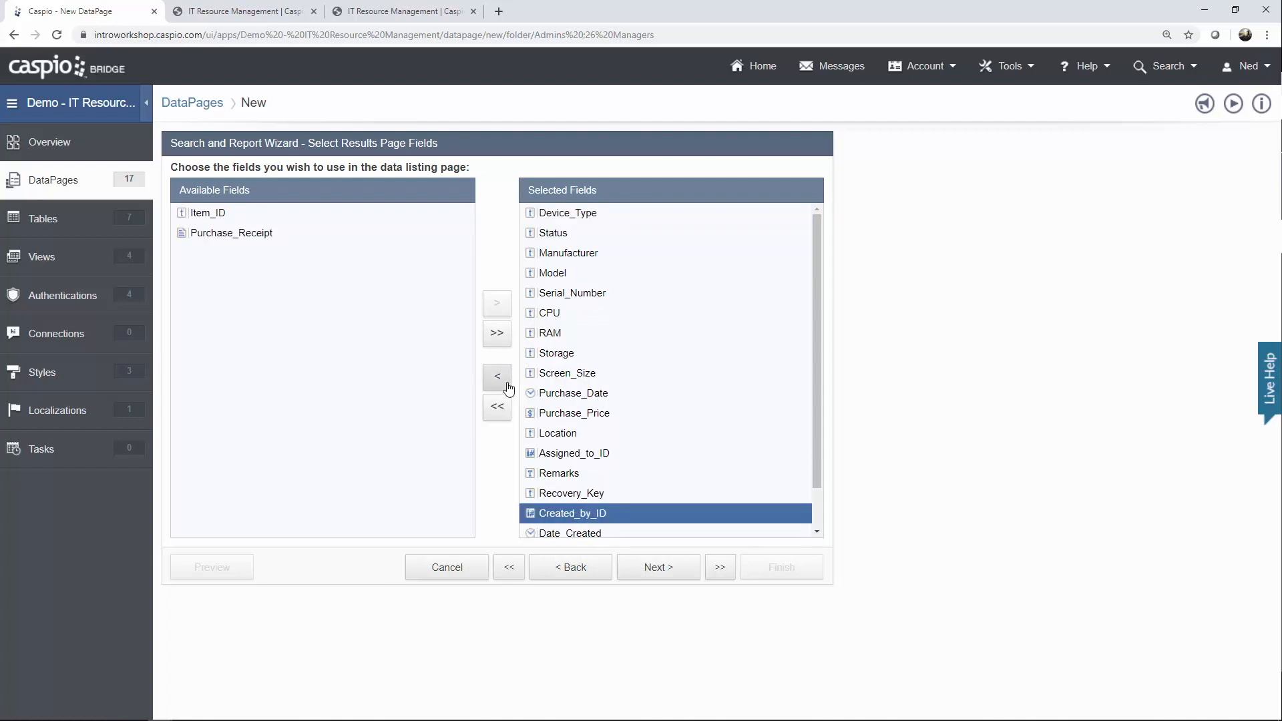
pyautogui.scroll(-1, 594, 467)
pyautogui.click(584, 529)
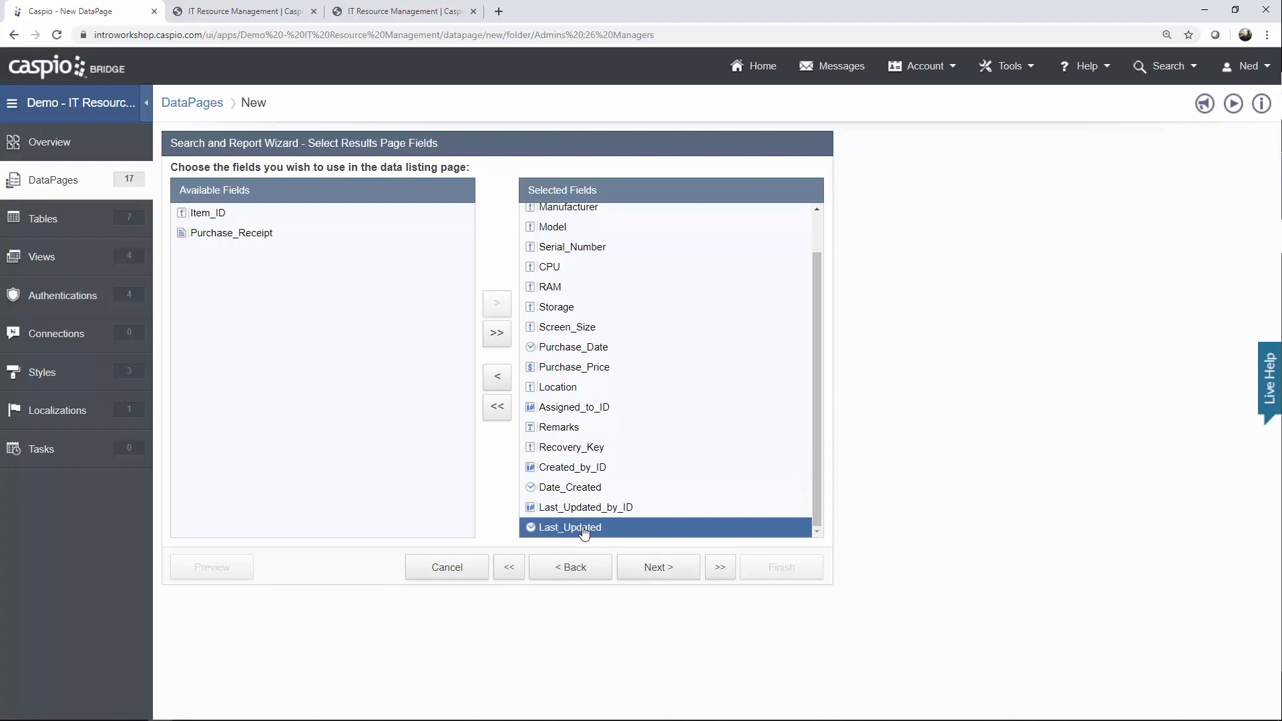
pyautogui.click(496, 378)
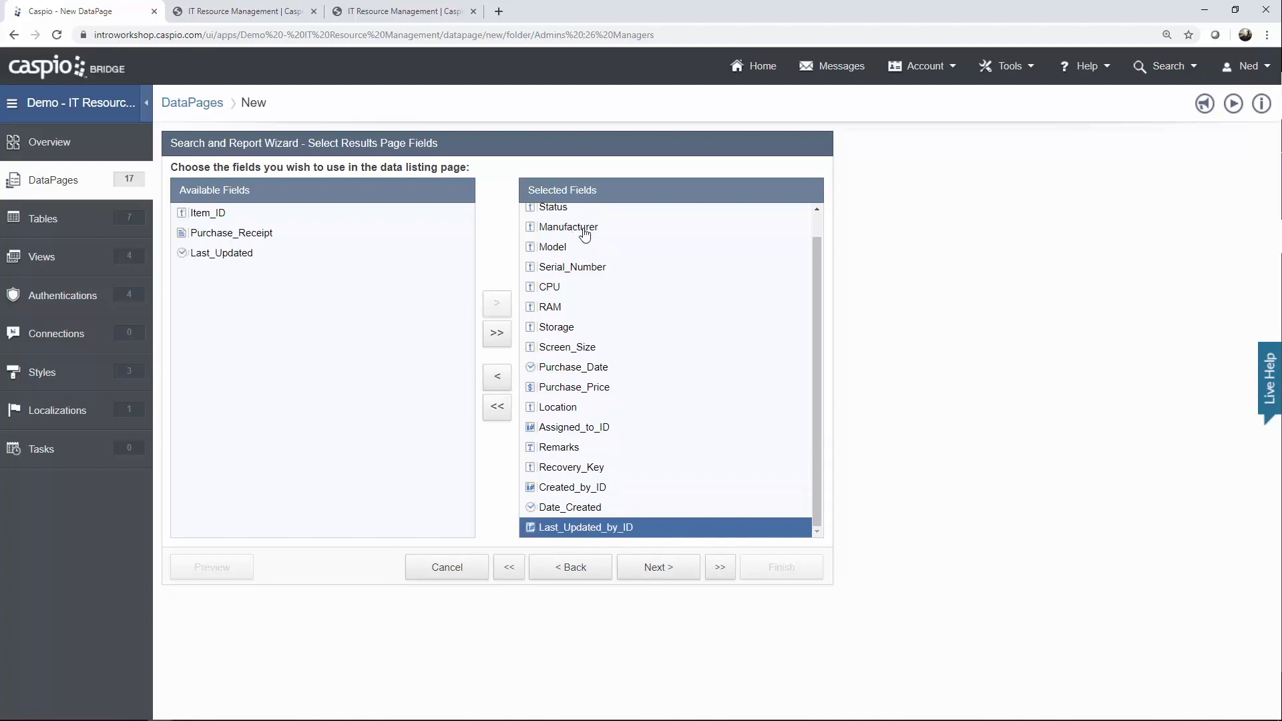
# Choose No Details Page and finish the History Log DataPage.
pyautogui.click(663, 566)
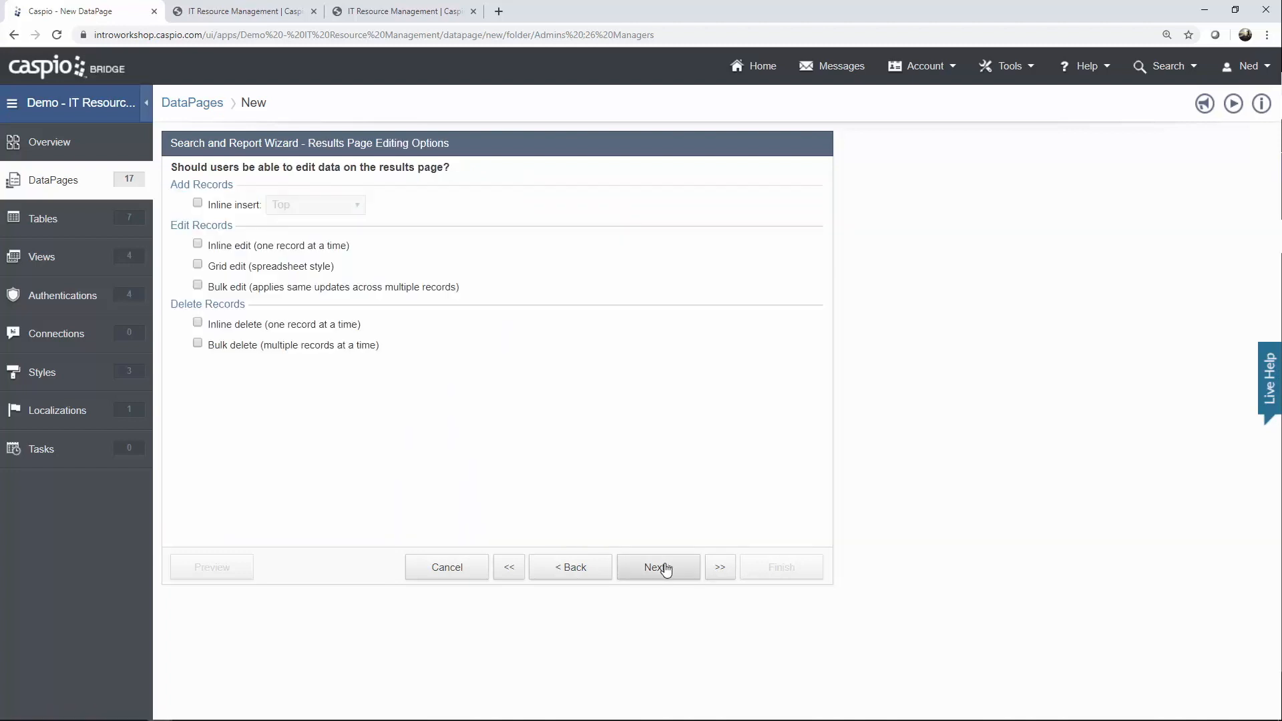
pyautogui.click(662, 567)
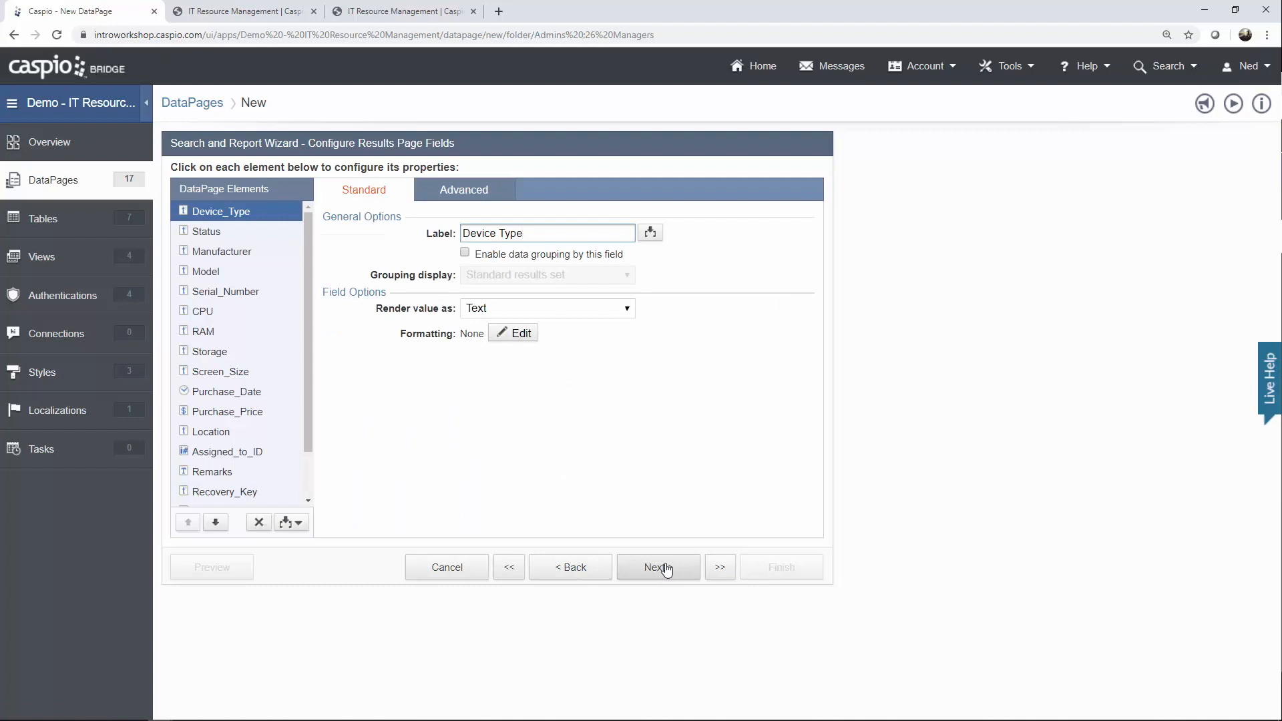
pyautogui.click(663, 567)
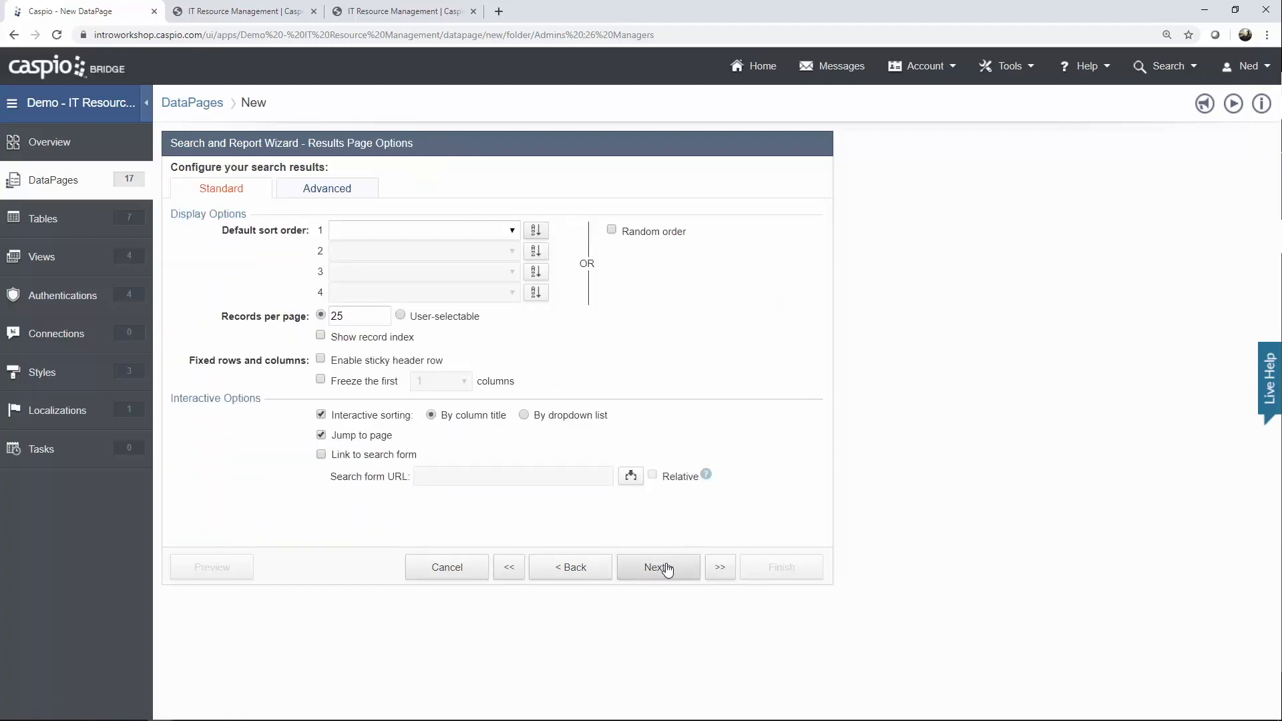
pyautogui.click(666, 568)
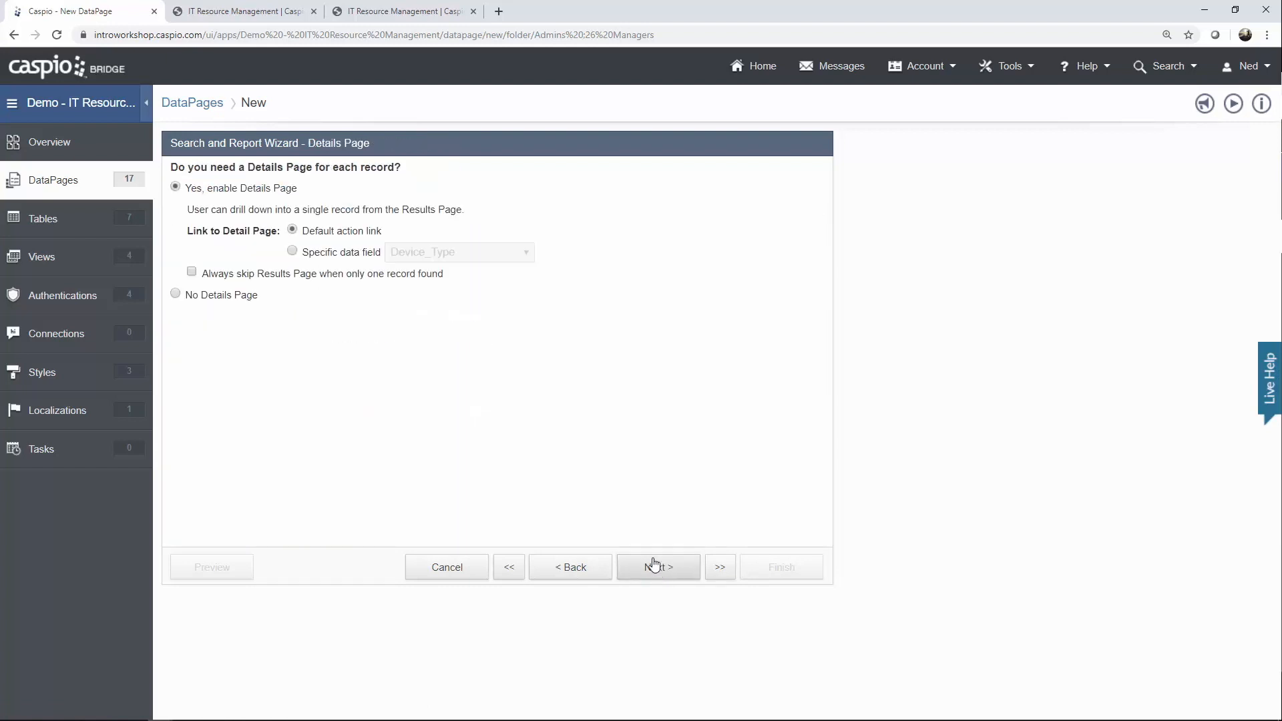
pyautogui.click(233, 299)
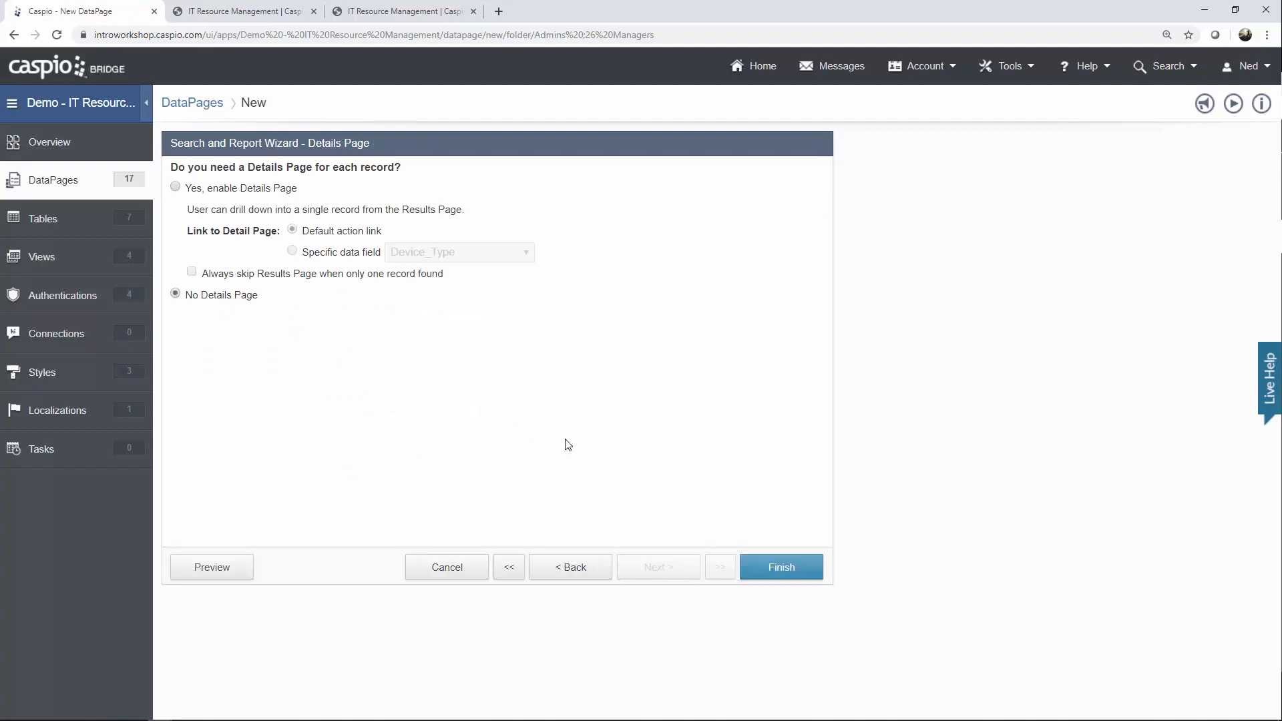
pyautogui.click(755, 566)
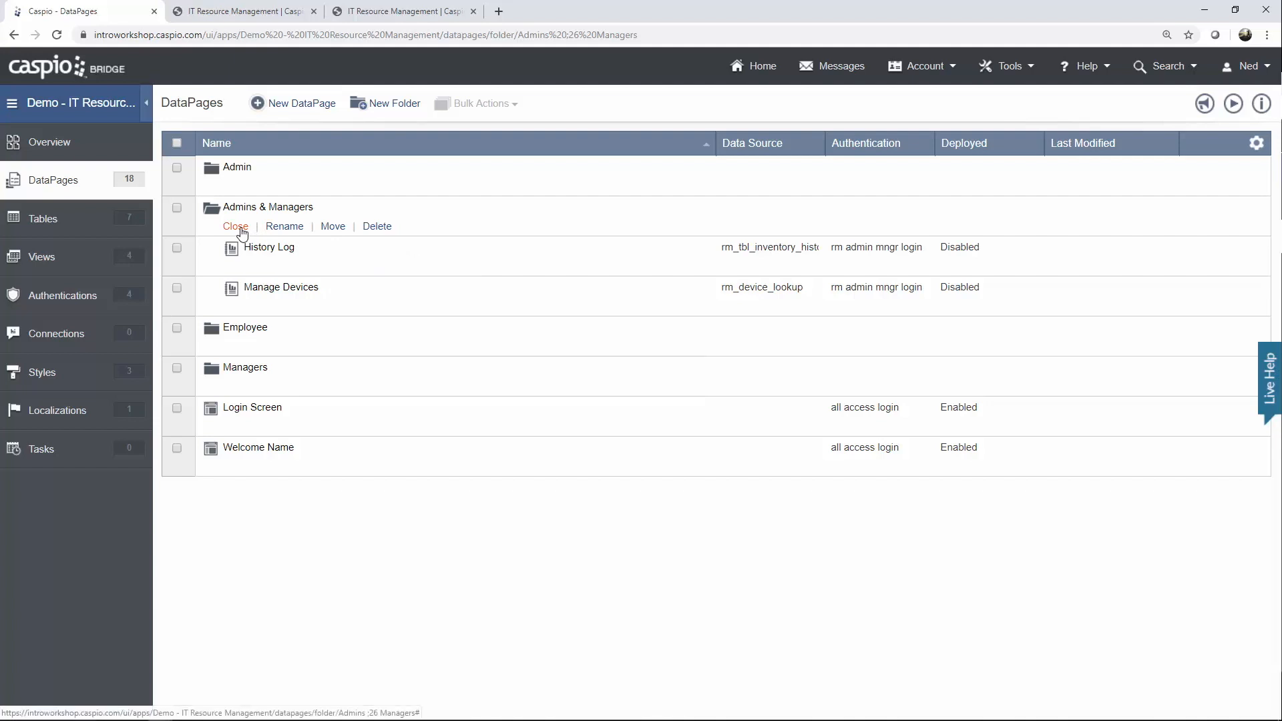
# Duplicate the Admin folder's Add New form, creating Add New_1.
pyautogui.click(243, 229)
pyautogui.click(238, 310)
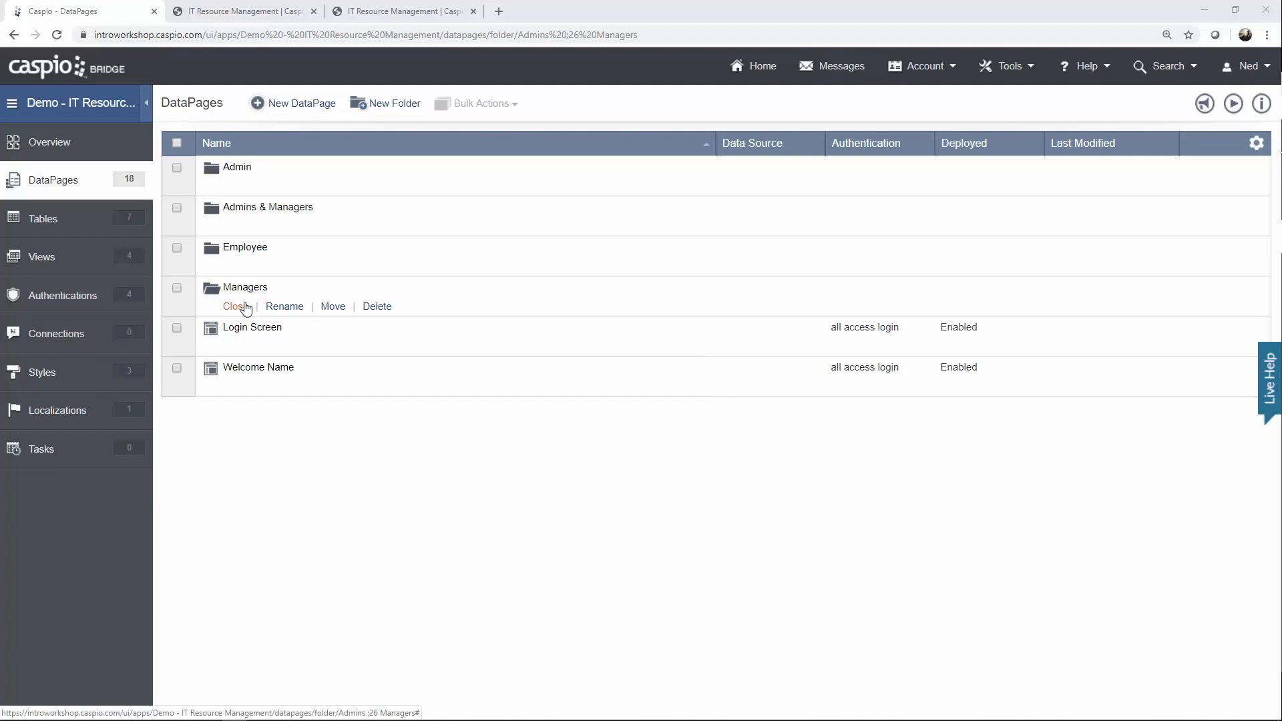
pyautogui.click(234, 186)
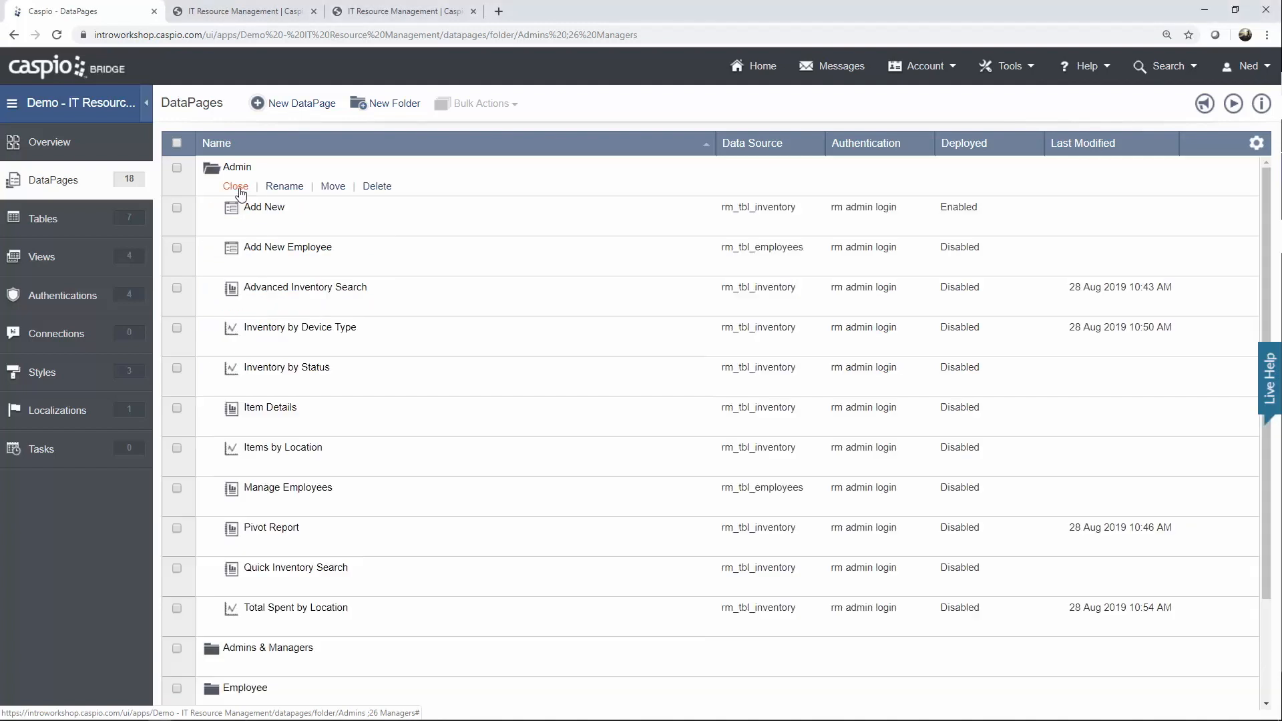
pyautogui.click(453, 227)
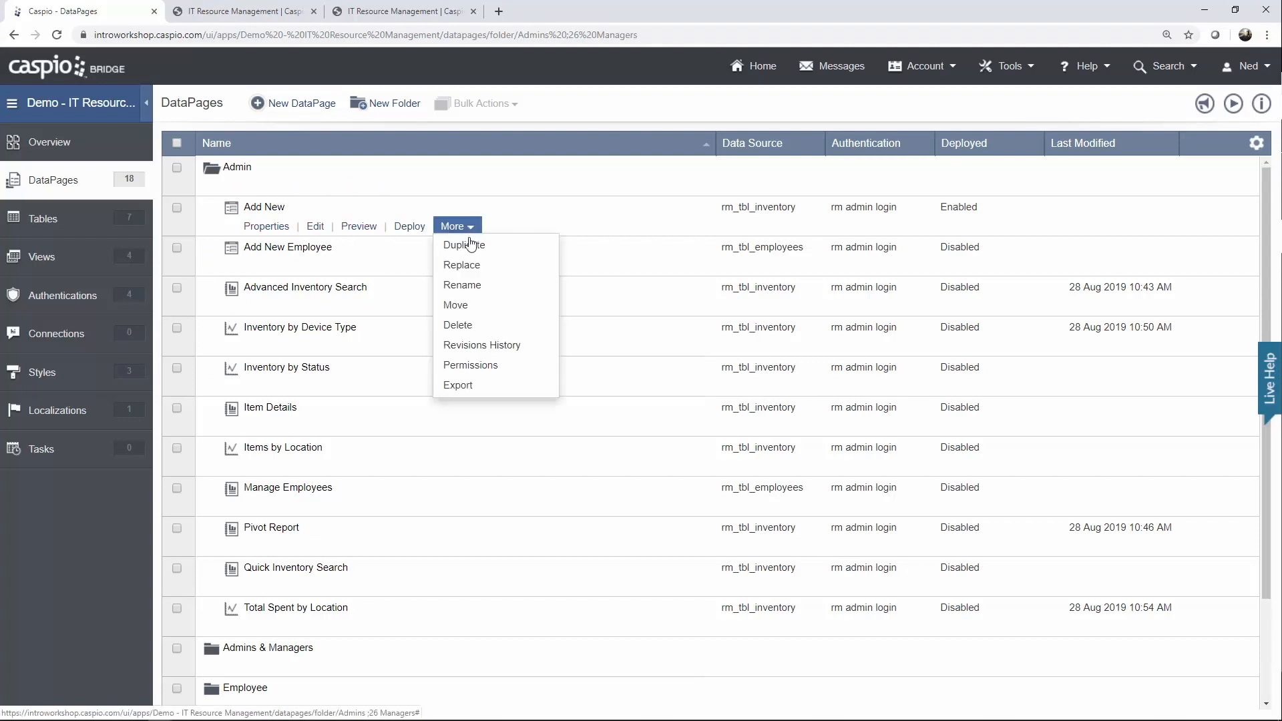
pyautogui.click(468, 245)
pyautogui.click(542, 249)
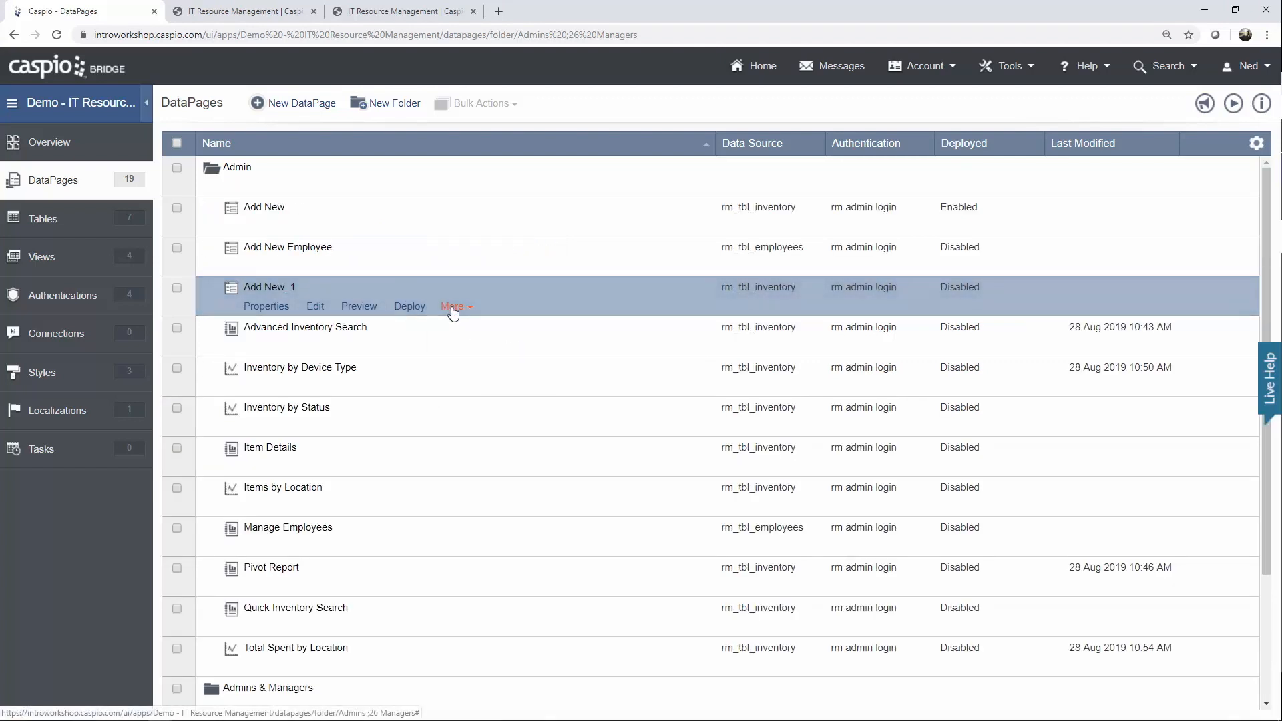
# Move the Add New_1 copy into the Managers folder.
pyautogui.click(452, 307)
pyautogui.click(459, 382)
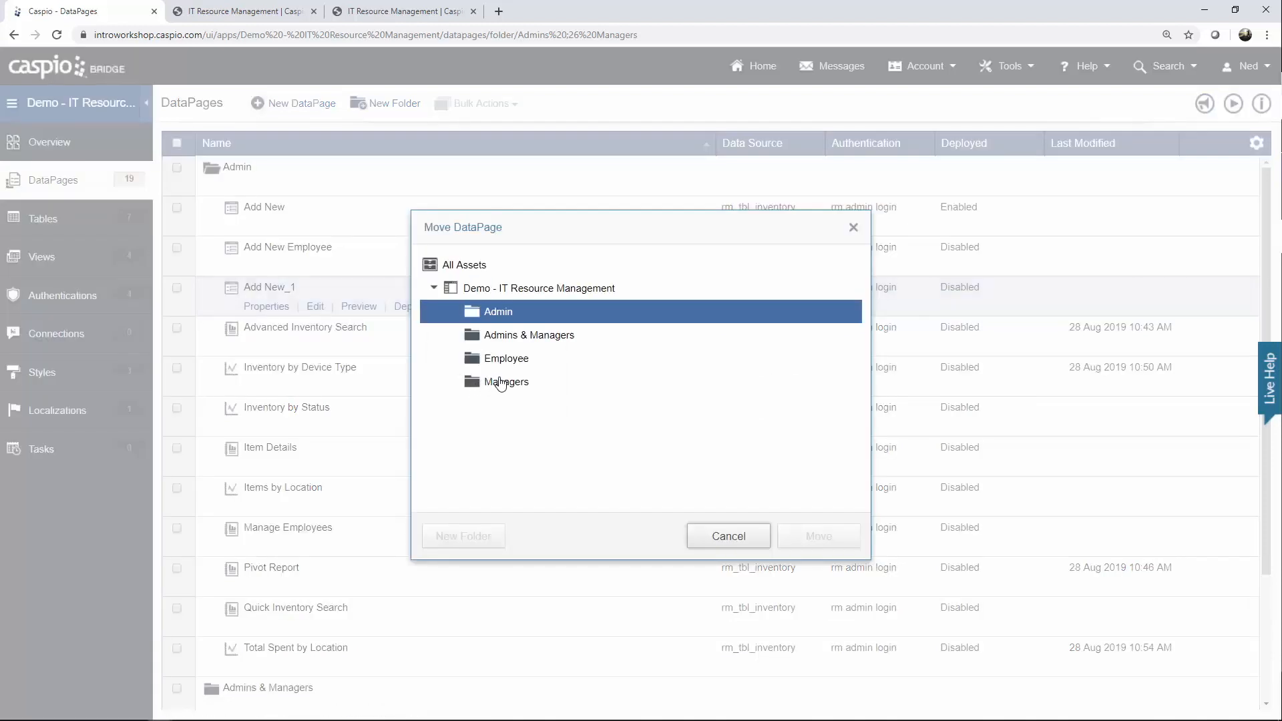
pyautogui.click(500, 382)
pyautogui.click(788, 536)
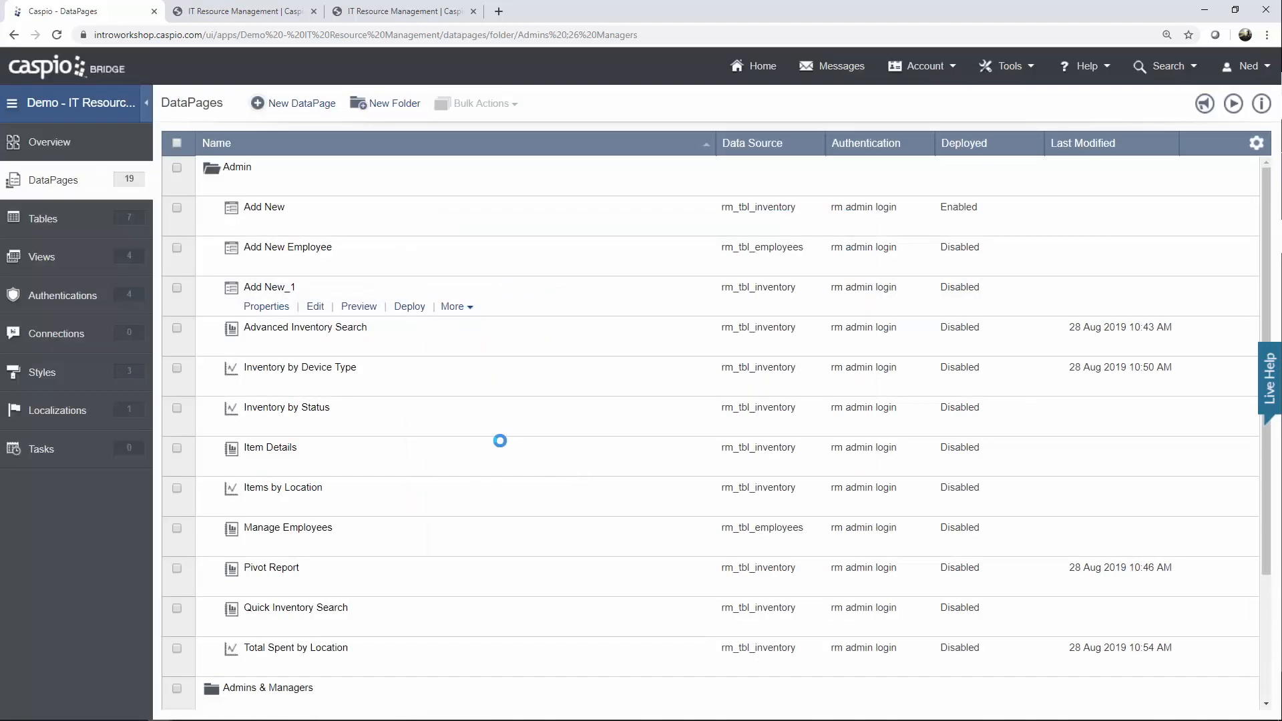
pyautogui.scroll(2, 272, 227)
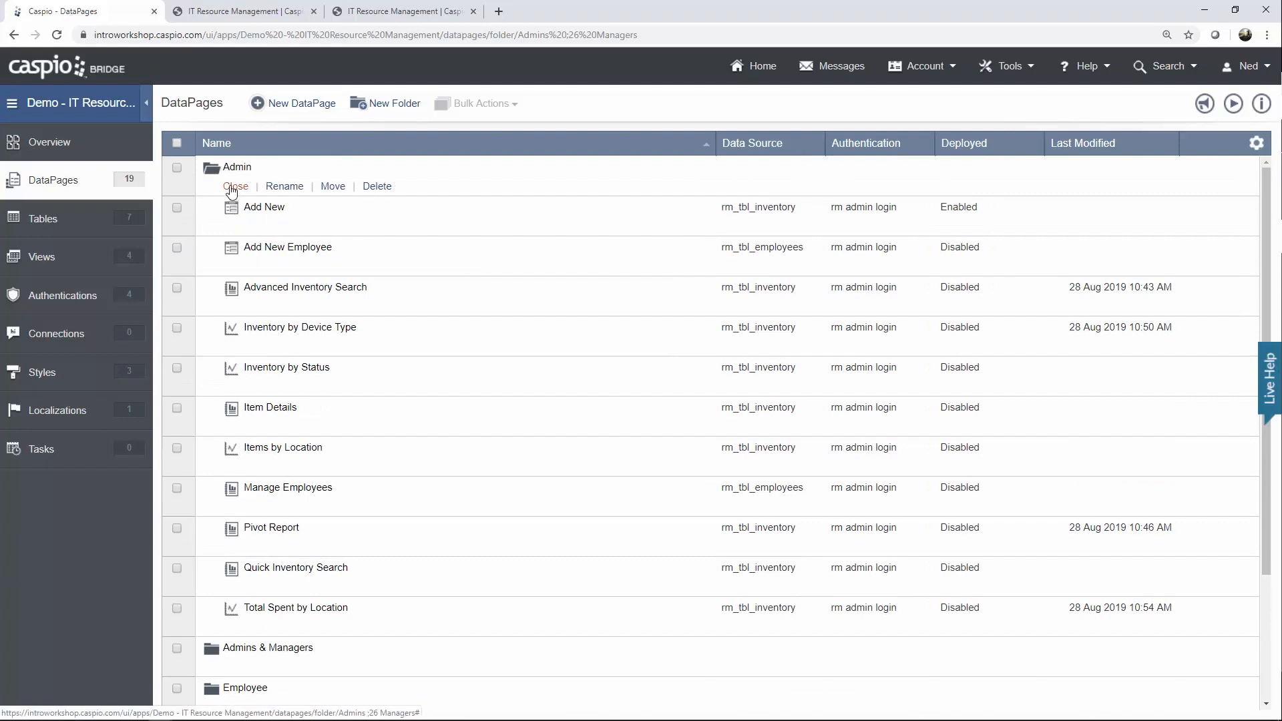
pyautogui.click(234, 188)
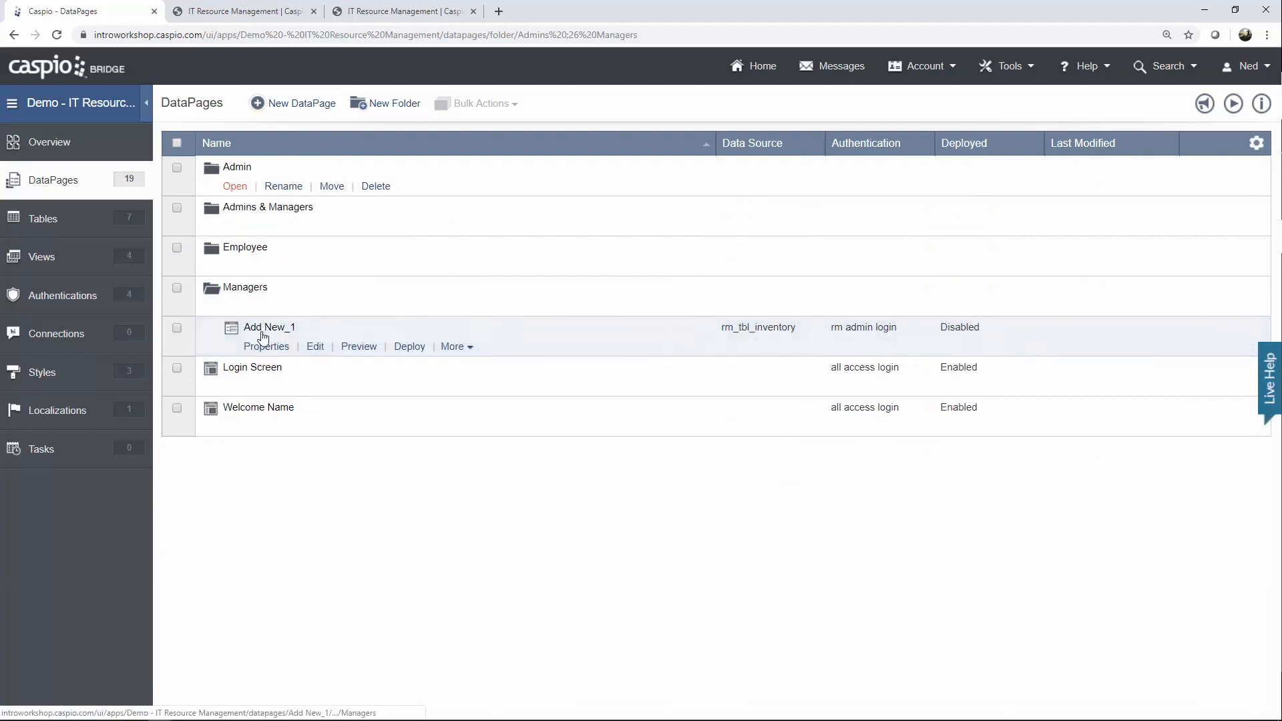
# Rename the copy to 'Add New' and open it for editing.
pyautogui.click(458, 353)
pyautogui.click(458, 404)
pyautogui.click(338, 327)
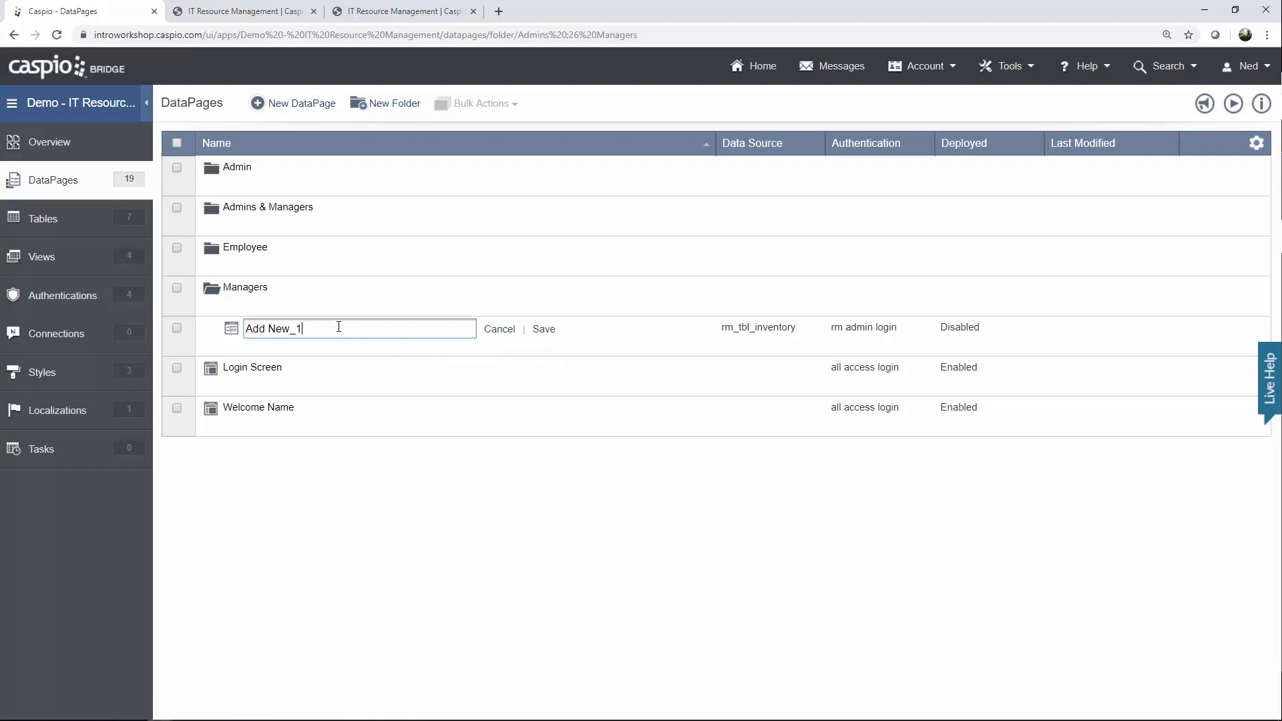
pyautogui.press('BackSpace')
pyautogui.press('BackSpace')
pyautogui.click(543, 329)
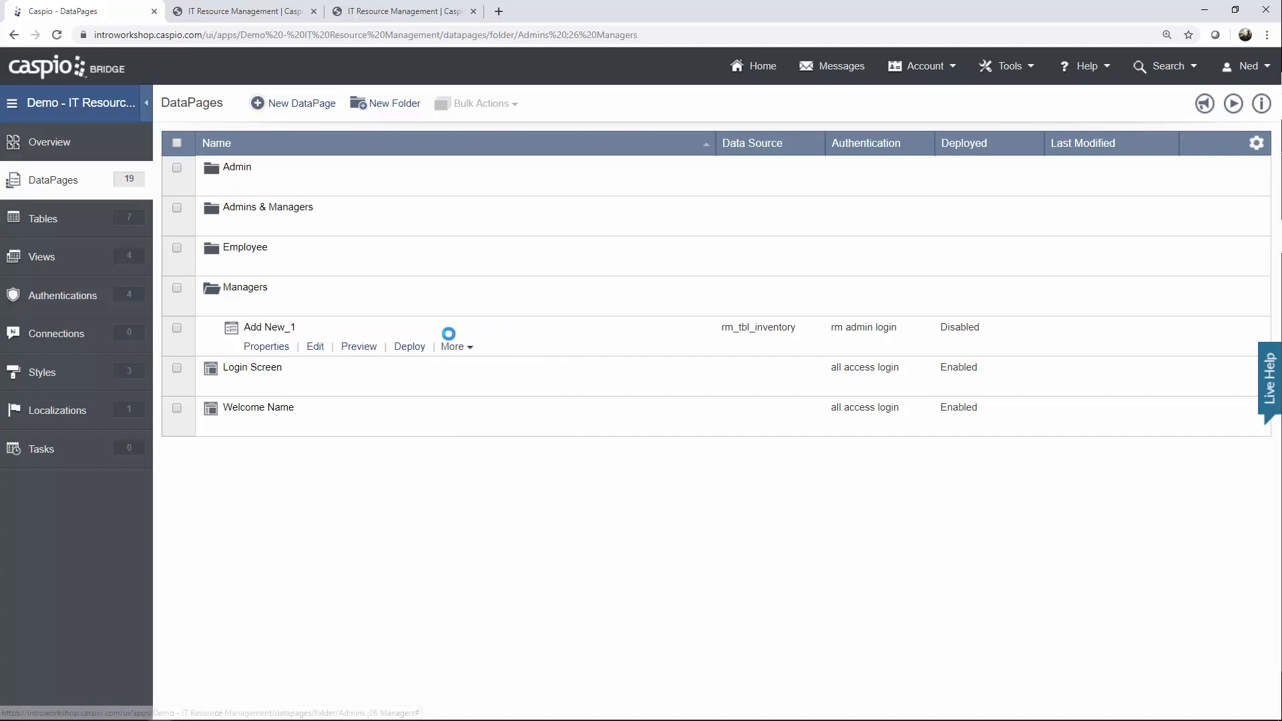
pyautogui.click(317, 346)
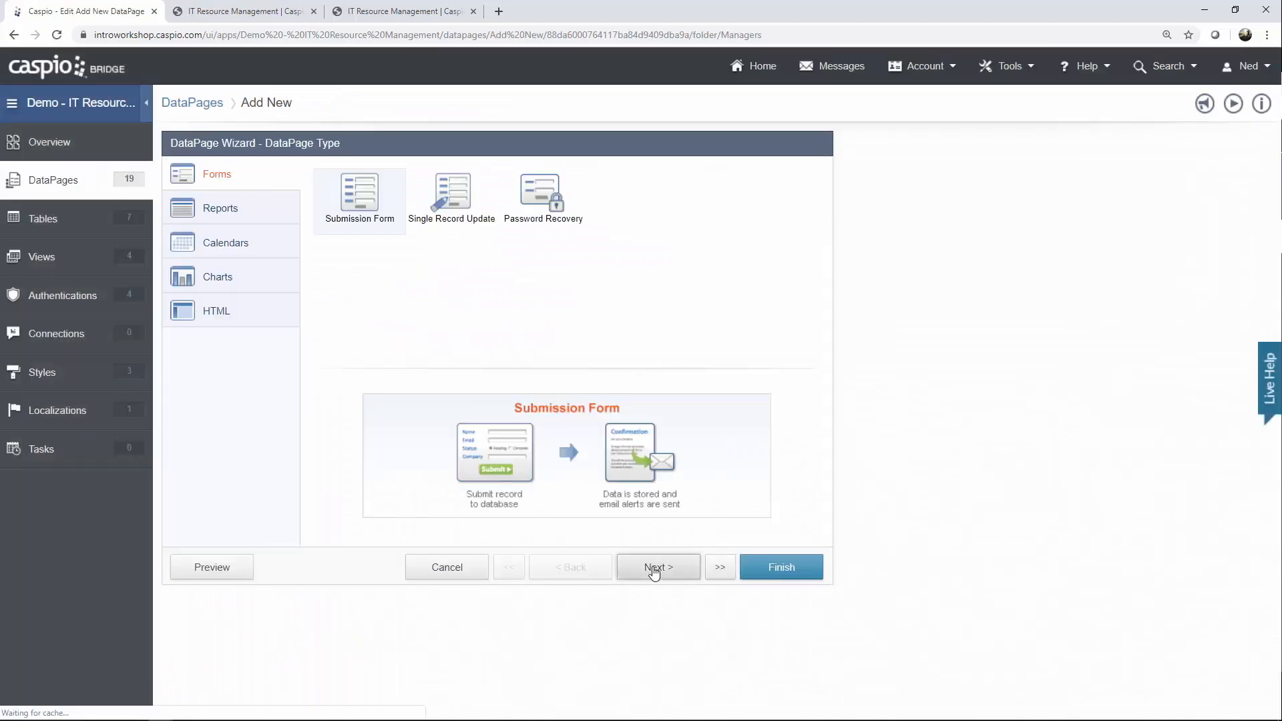
# Require the rm manager login for the Add New form.
pyautogui.click(650, 566)
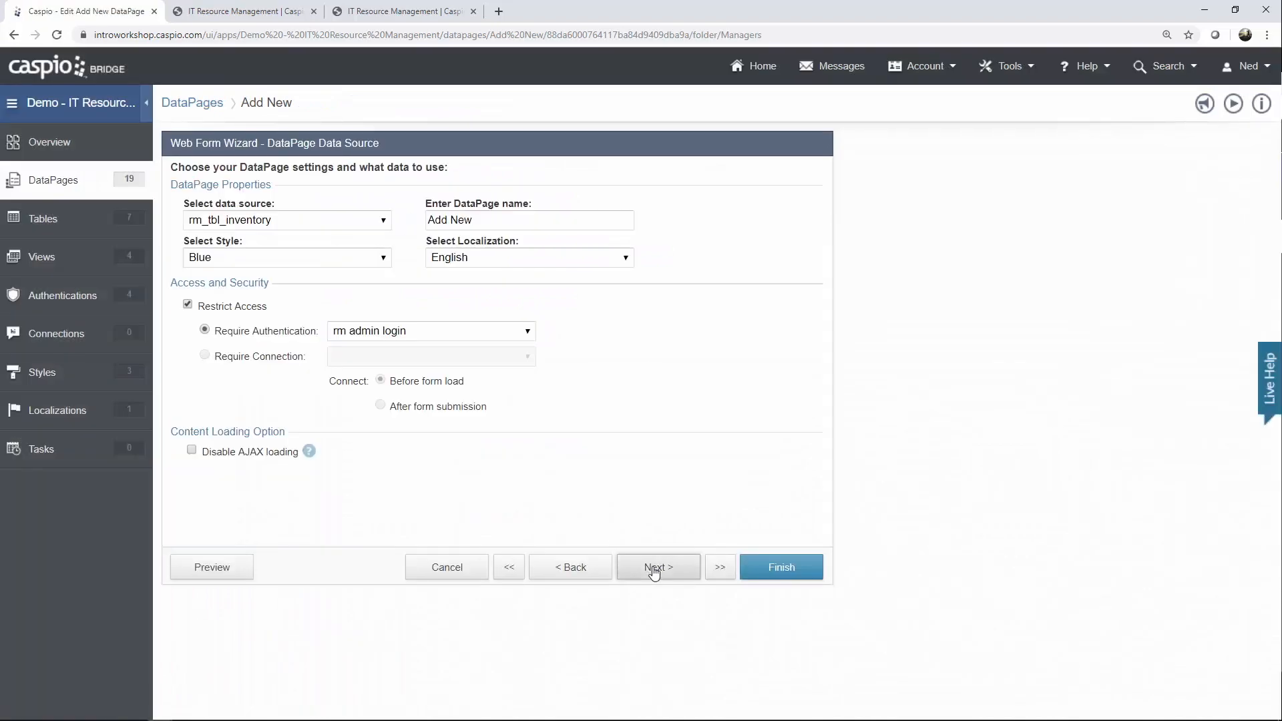
pyautogui.click(504, 335)
pyautogui.click(454, 400)
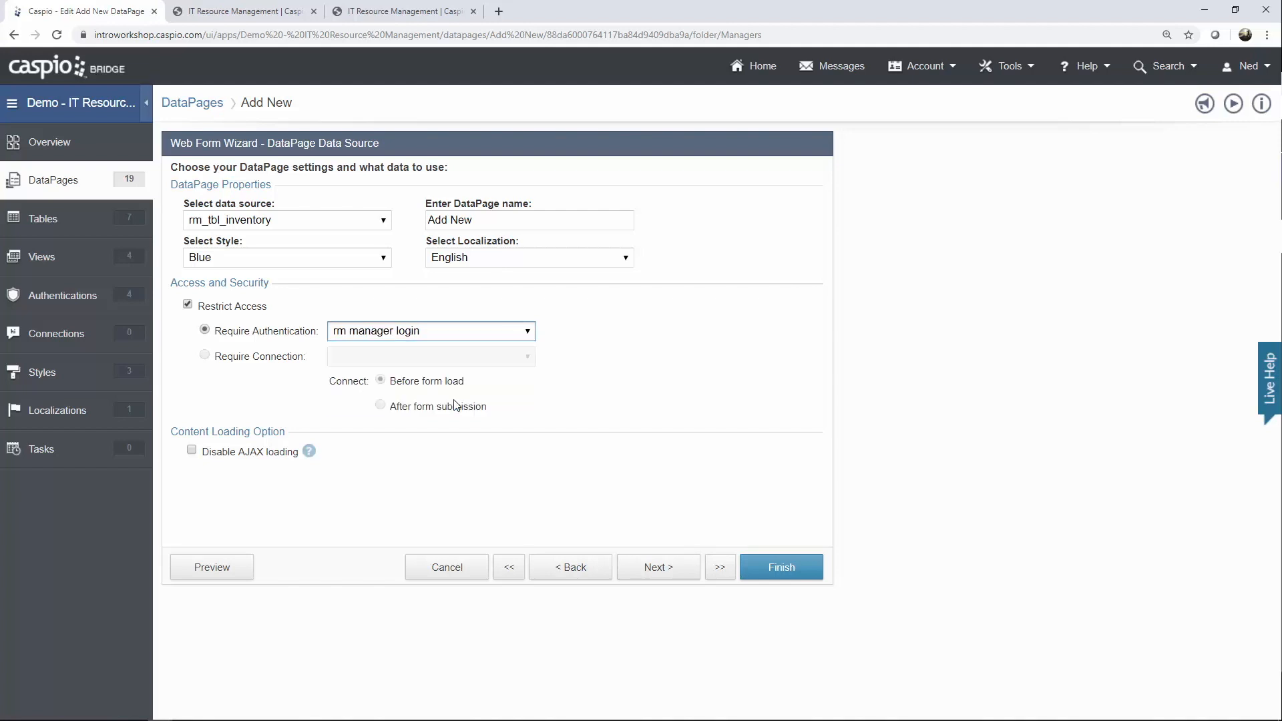
pyautogui.click(654, 574)
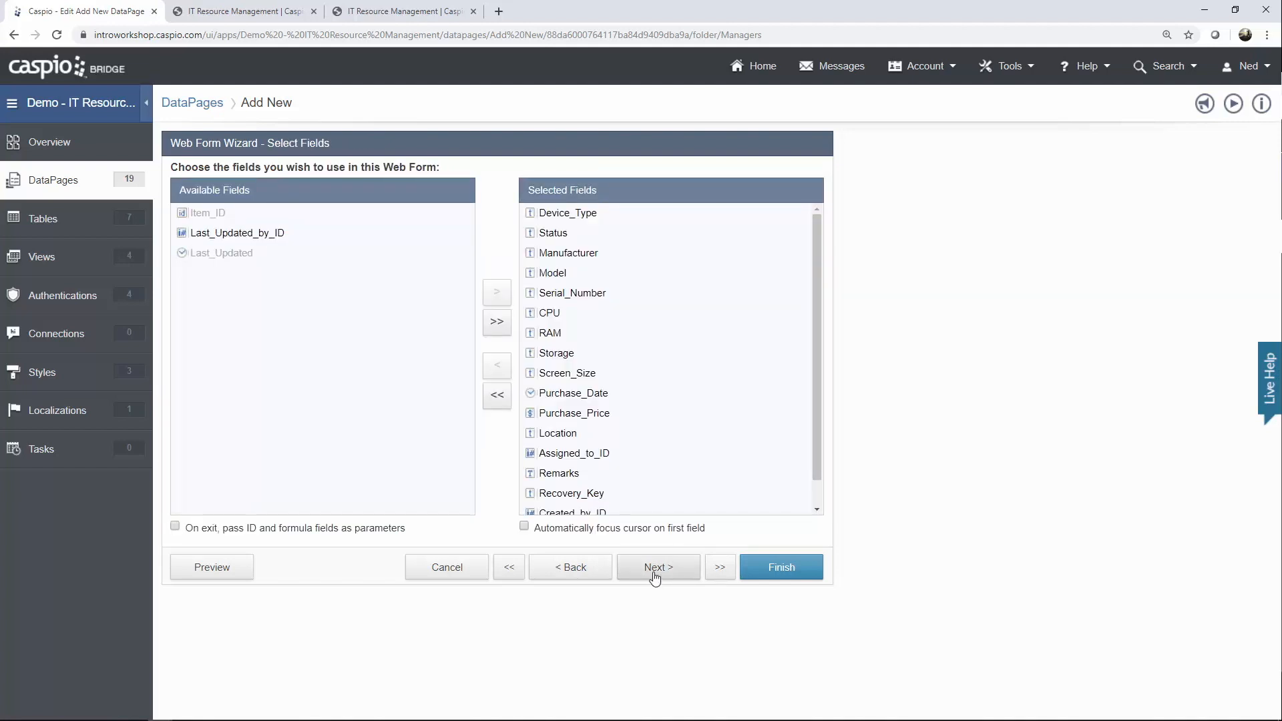
pyautogui.click(654, 575)
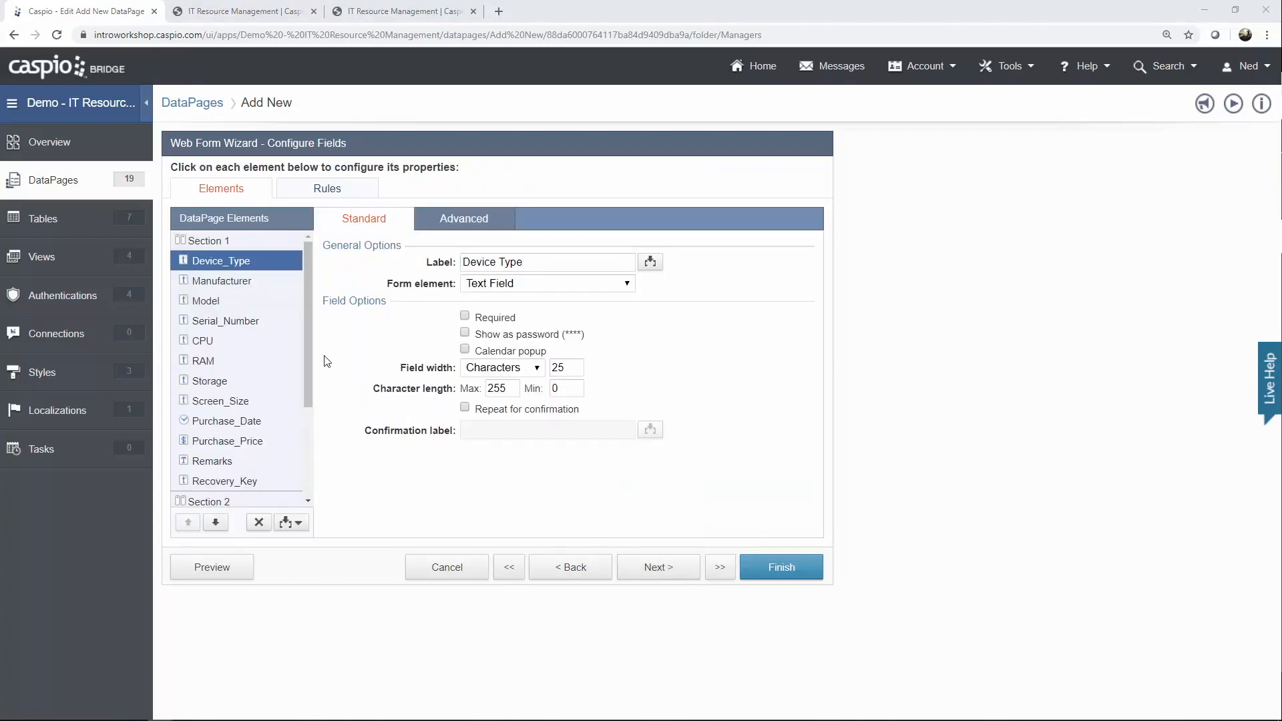
# Move the Location field to the end of the form, checking Created_by_ID and Date_Created settings.
pyautogui.scroll(-3, 308, 352)
pyautogui.click(230, 396)
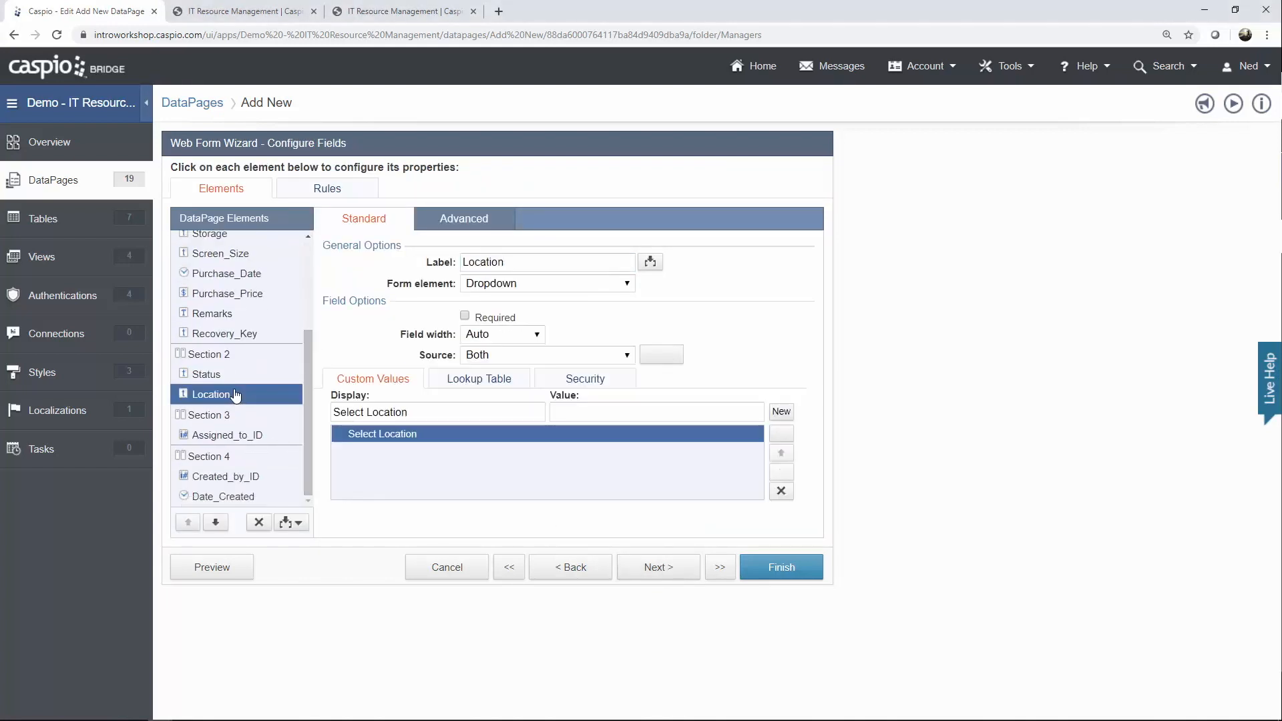
pyautogui.click(214, 522)
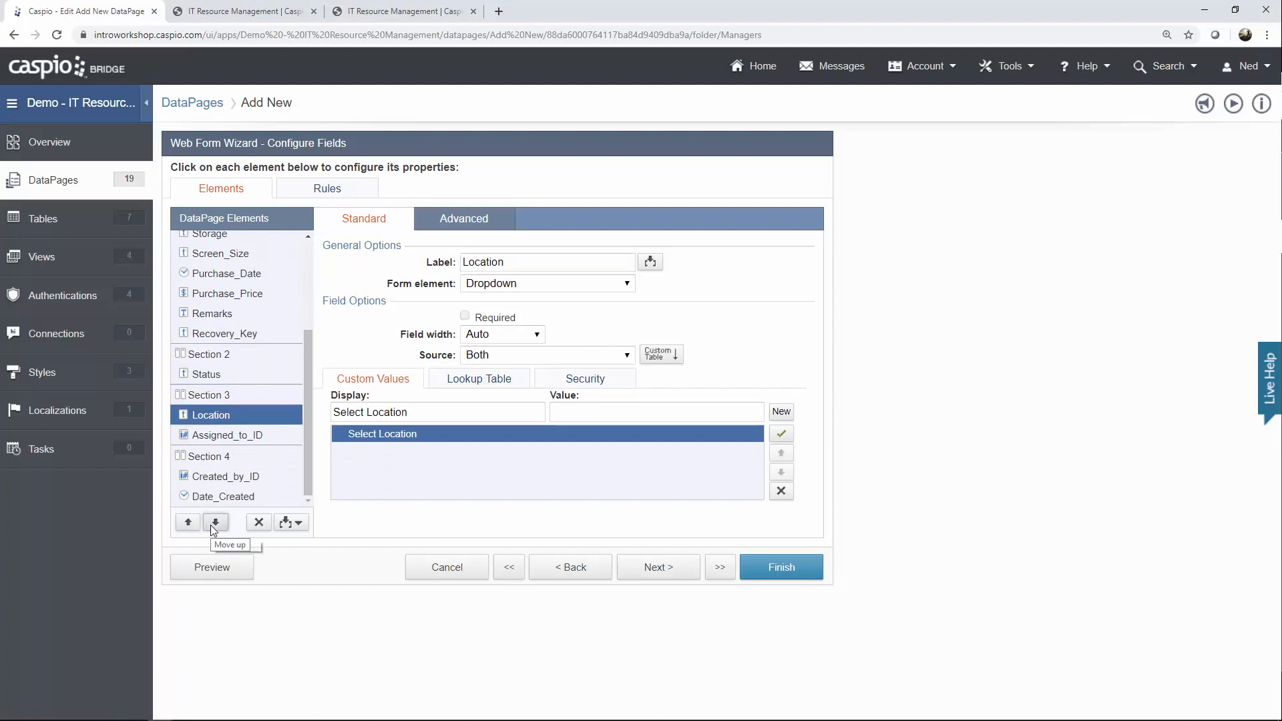
pyautogui.click(214, 523)
pyautogui.click(214, 523)
pyautogui.click(214, 523)
pyautogui.click(214, 523)
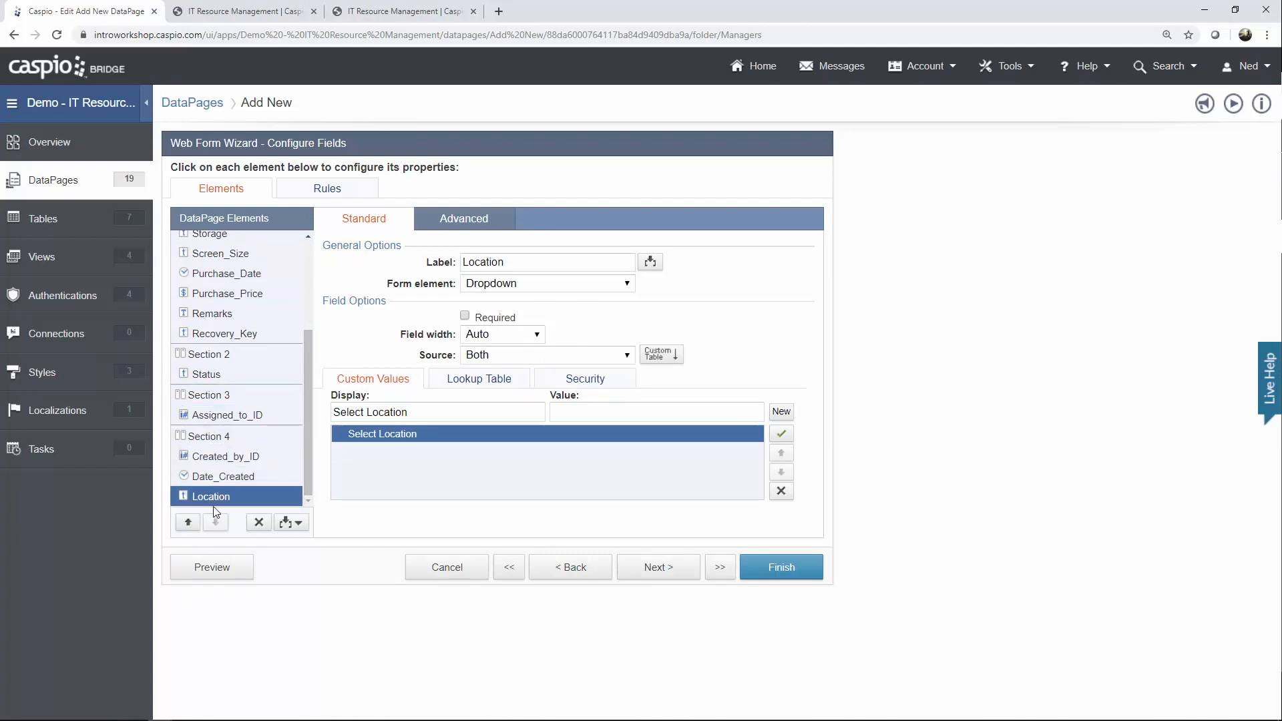
pyautogui.click(222, 461)
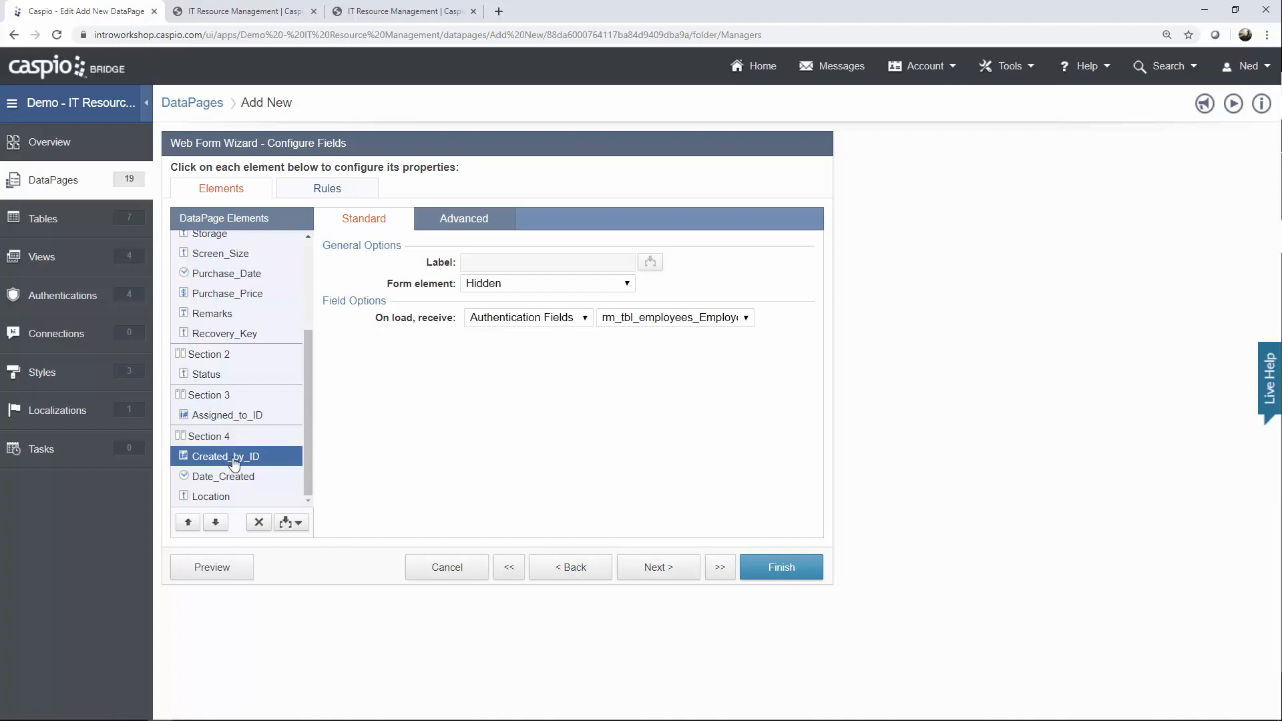
pyautogui.click(233, 477)
pyautogui.click(238, 495)
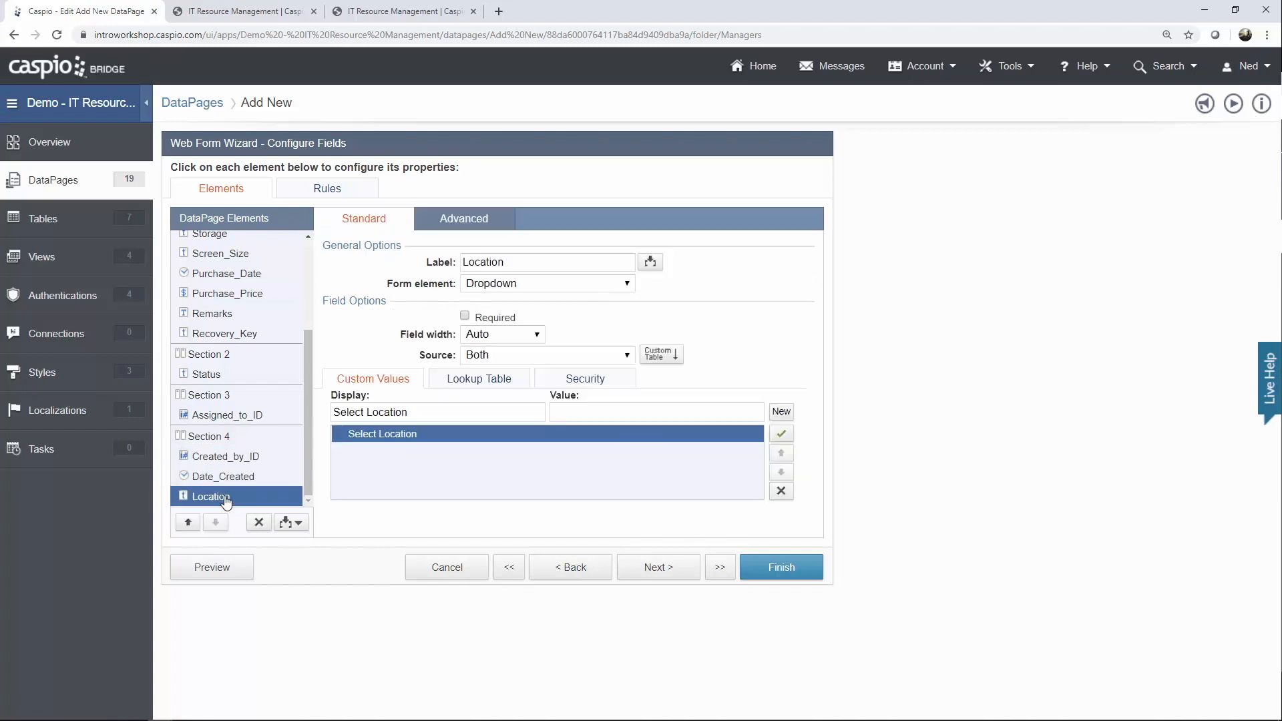
# Make Location a hidden field filled from the rm_tbl_employees_Location authentication field.
pyautogui.click(502, 284)
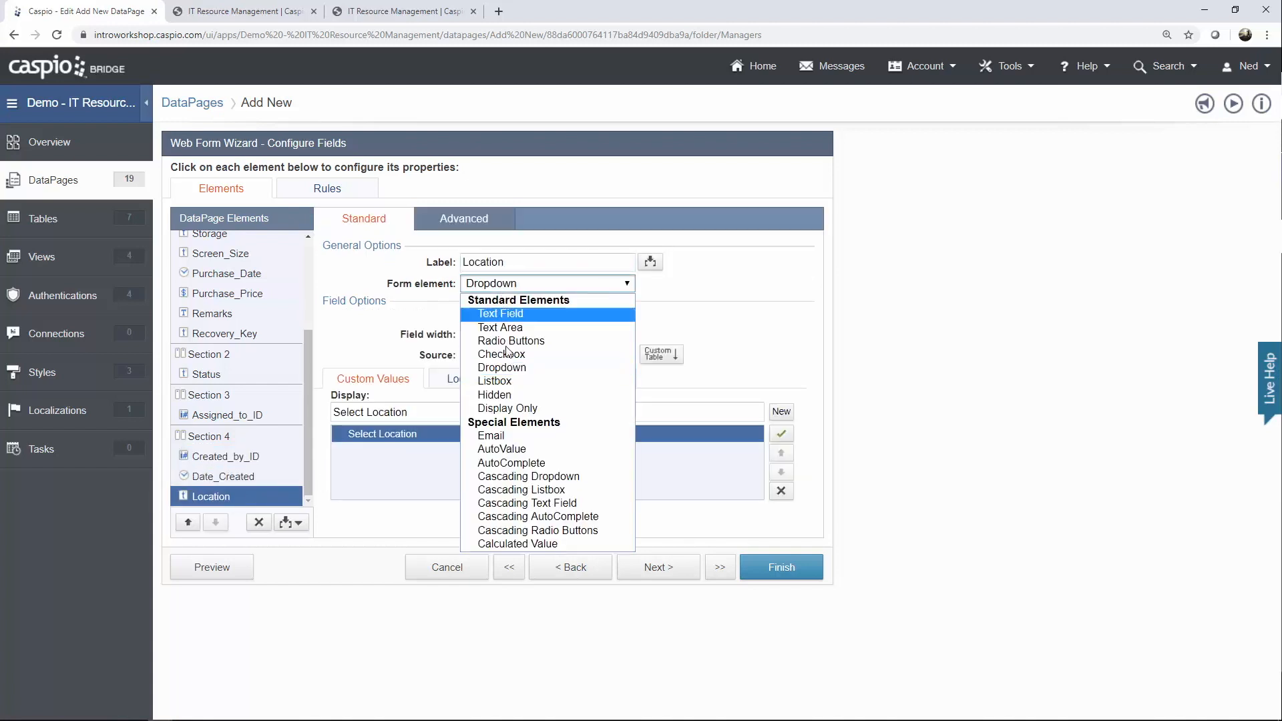
pyautogui.click(505, 400)
pyautogui.click(510, 317)
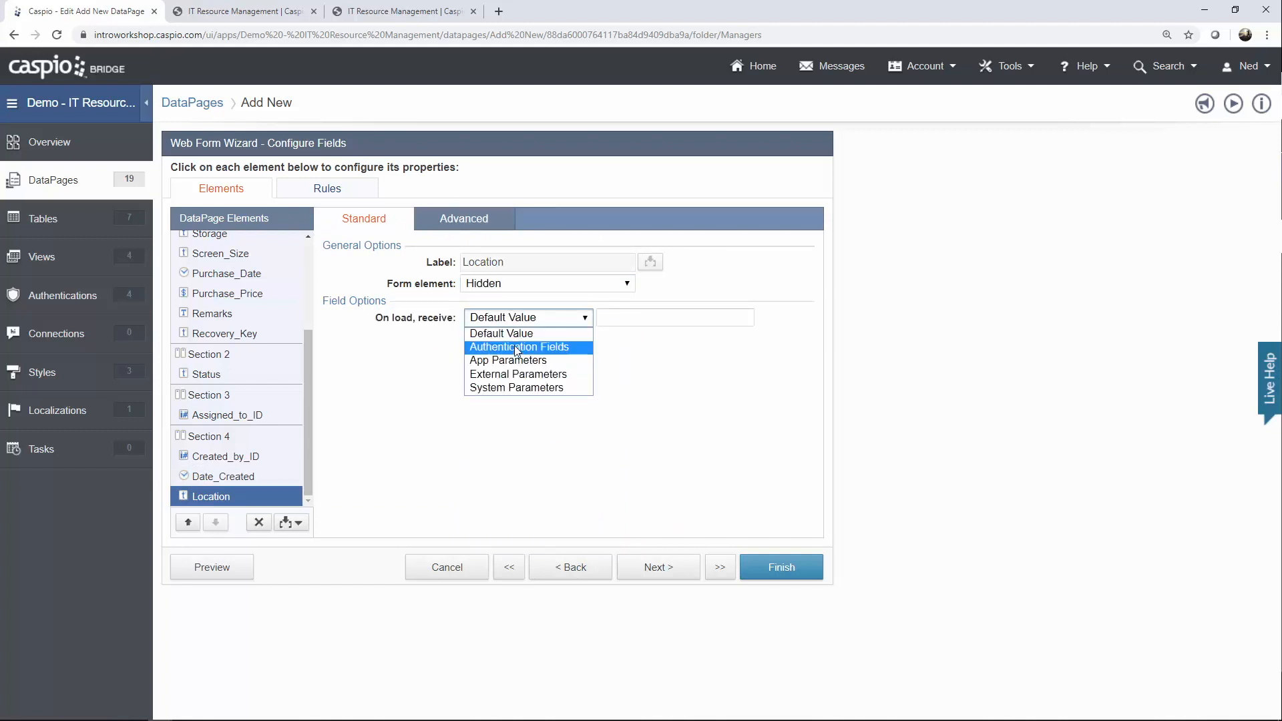
pyautogui.click(527, 332)
pyautogui.click(651, 319)
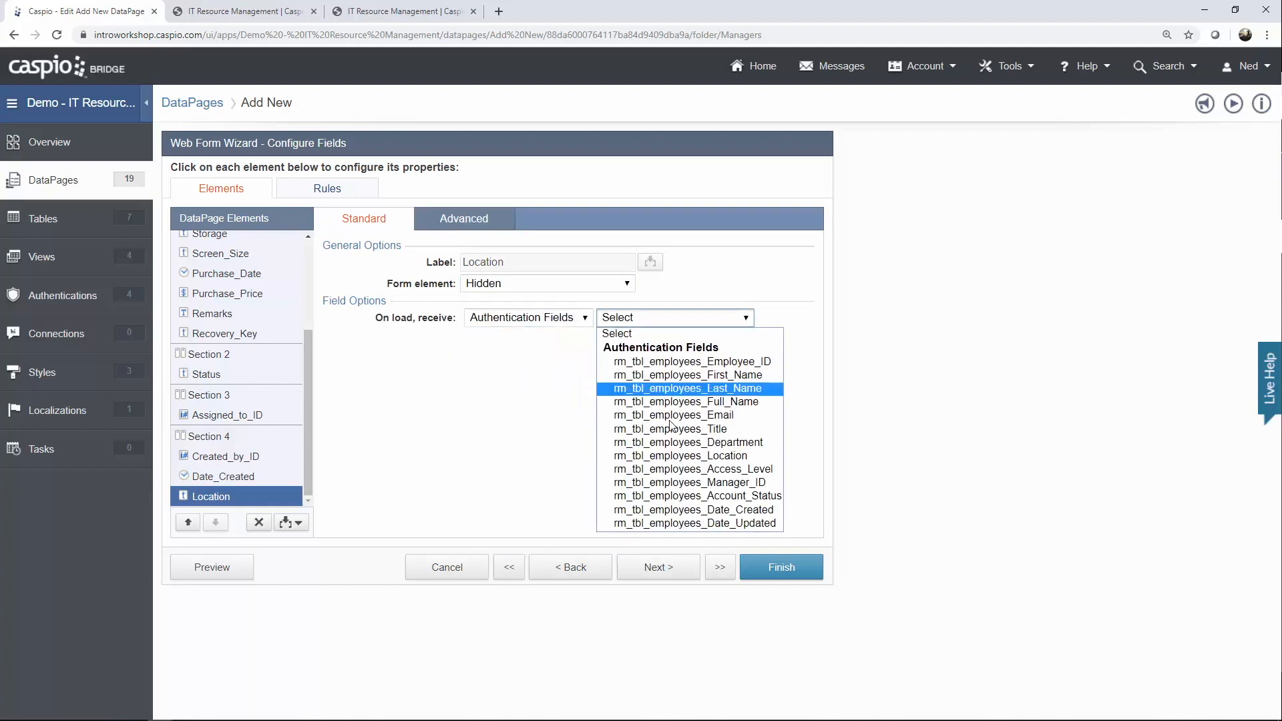
pyautogui.click(674, 456)
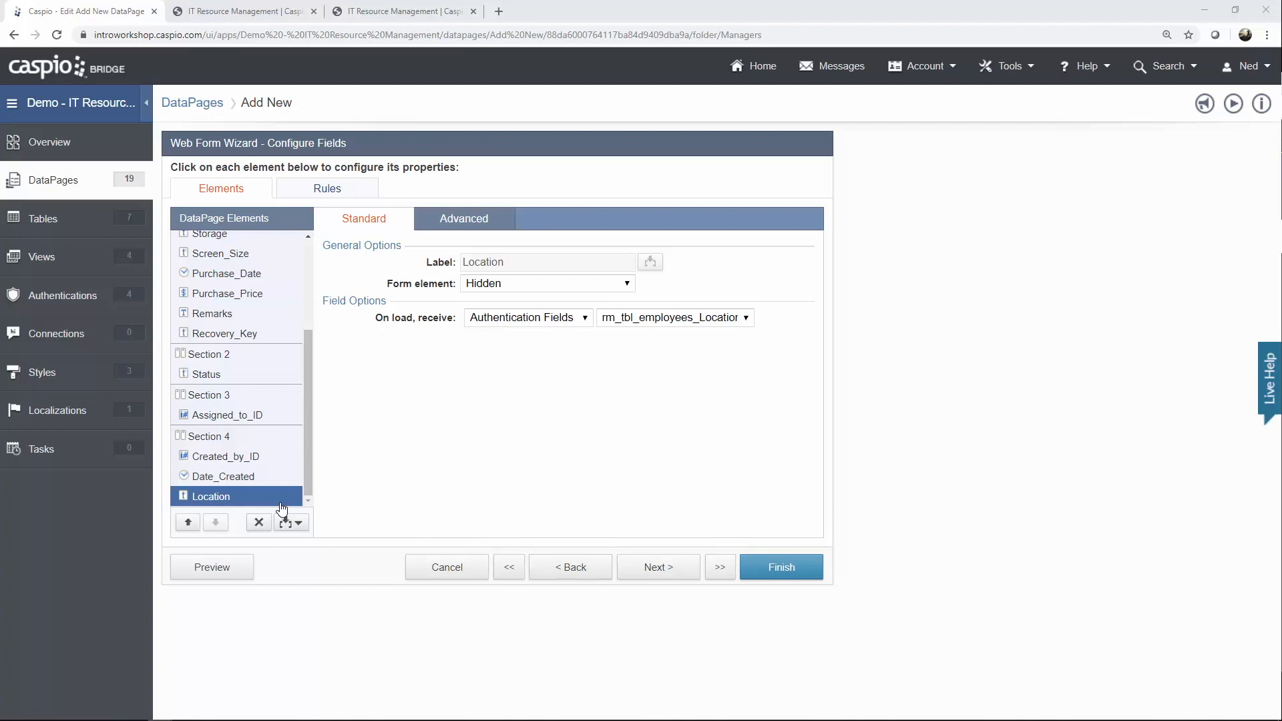
# Limit Assigned_to_ID lookup values by identity rm_tbl_employees_Location matched to Location, and save the form.
pyautogui.click(239, 421)
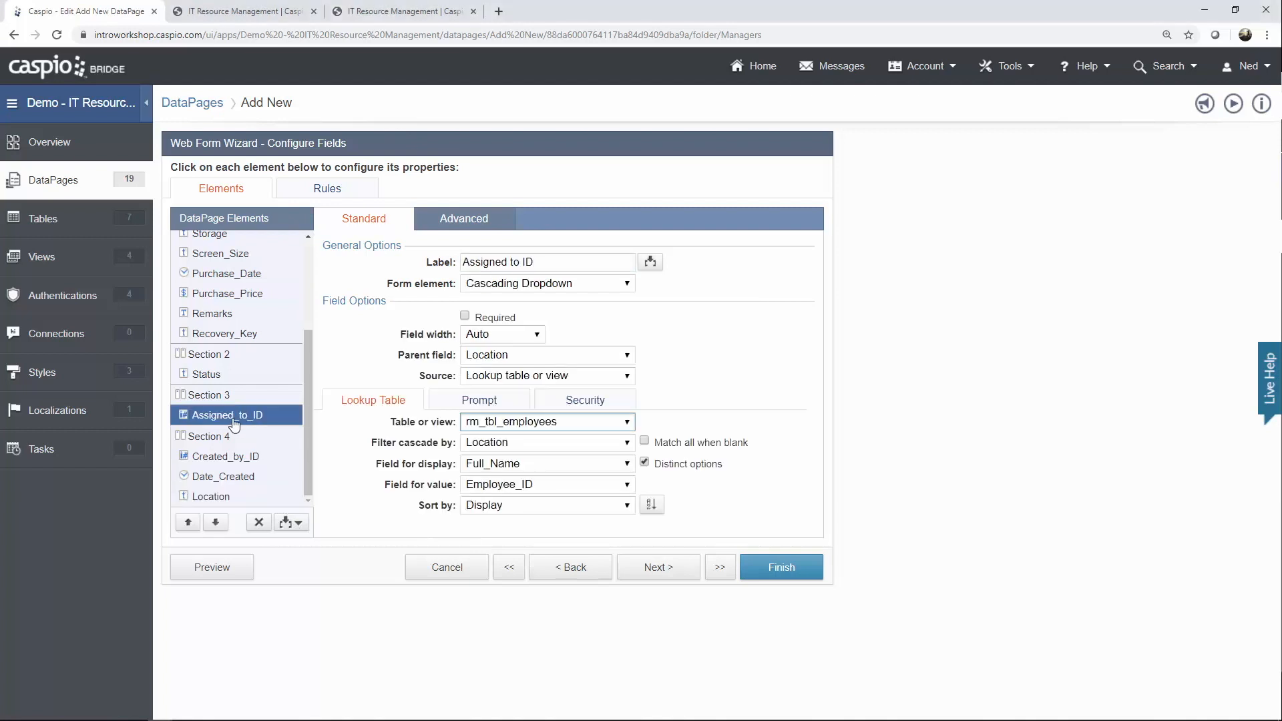
pyautogui.click(584, 405)
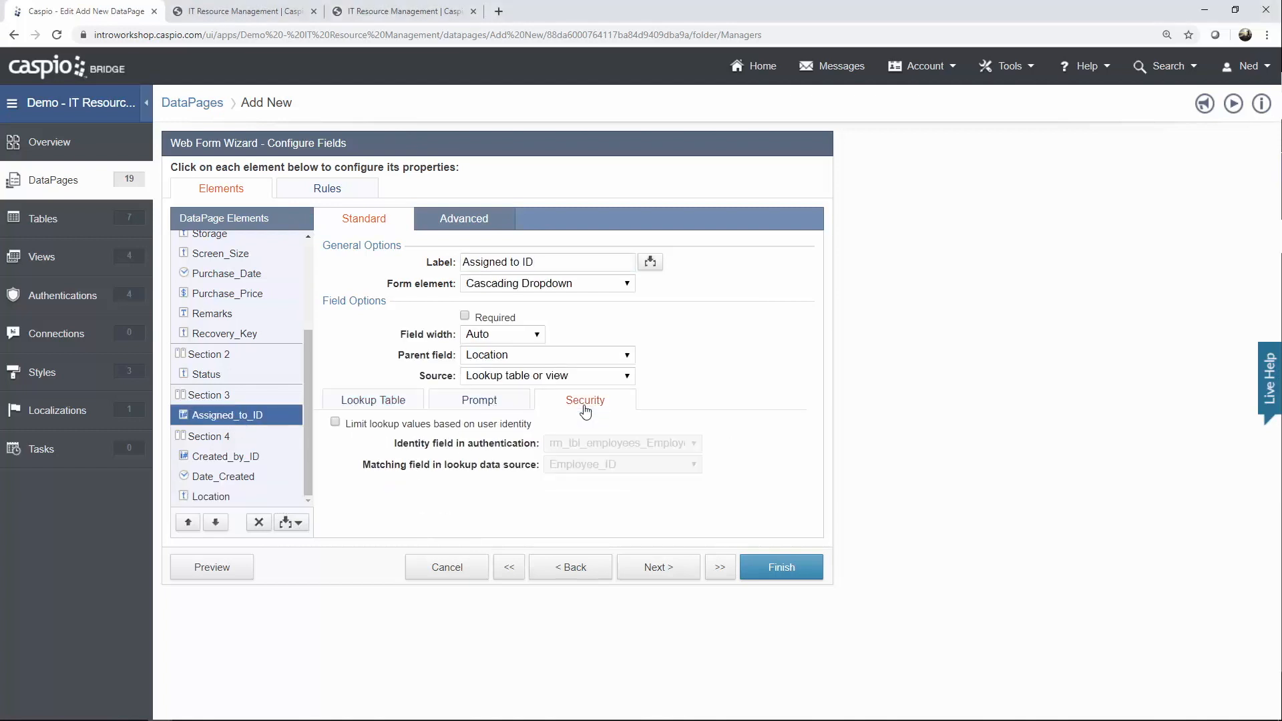
pyautogui.click(474, 426)
pyautogui.click(593, 444)
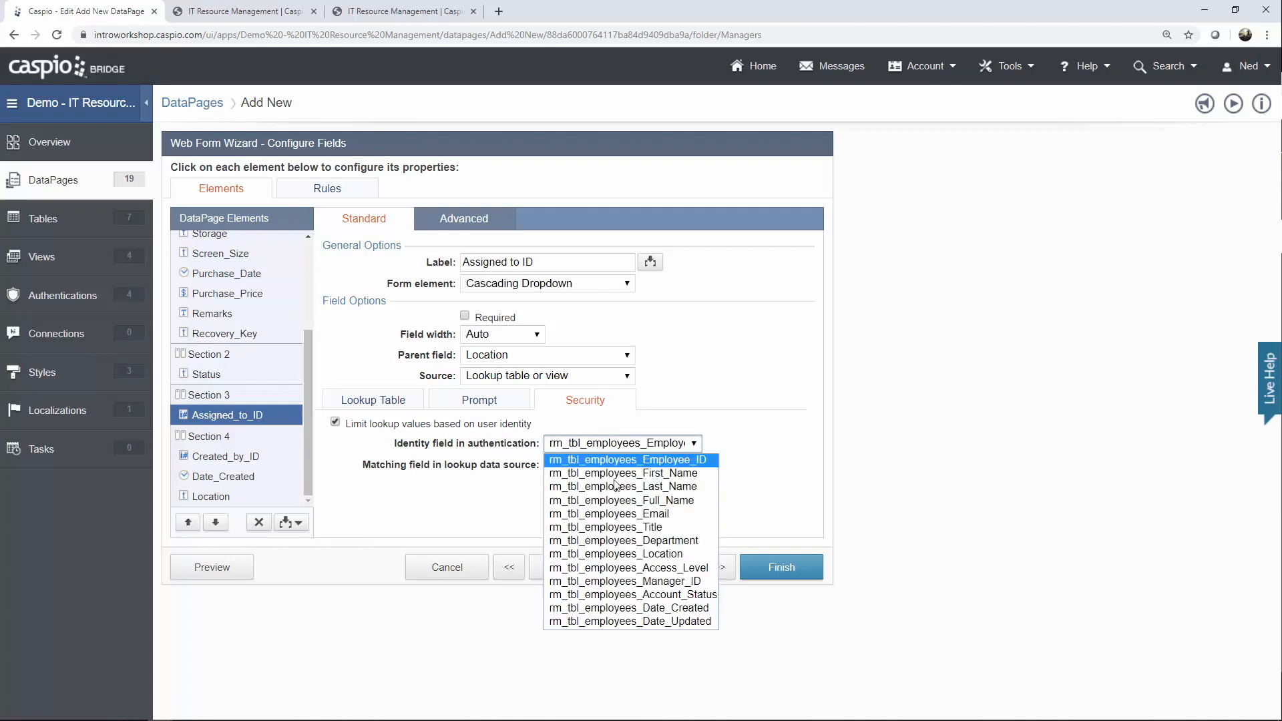
pyautogui.click(628, 554)
pyautogui.click(595, 468)
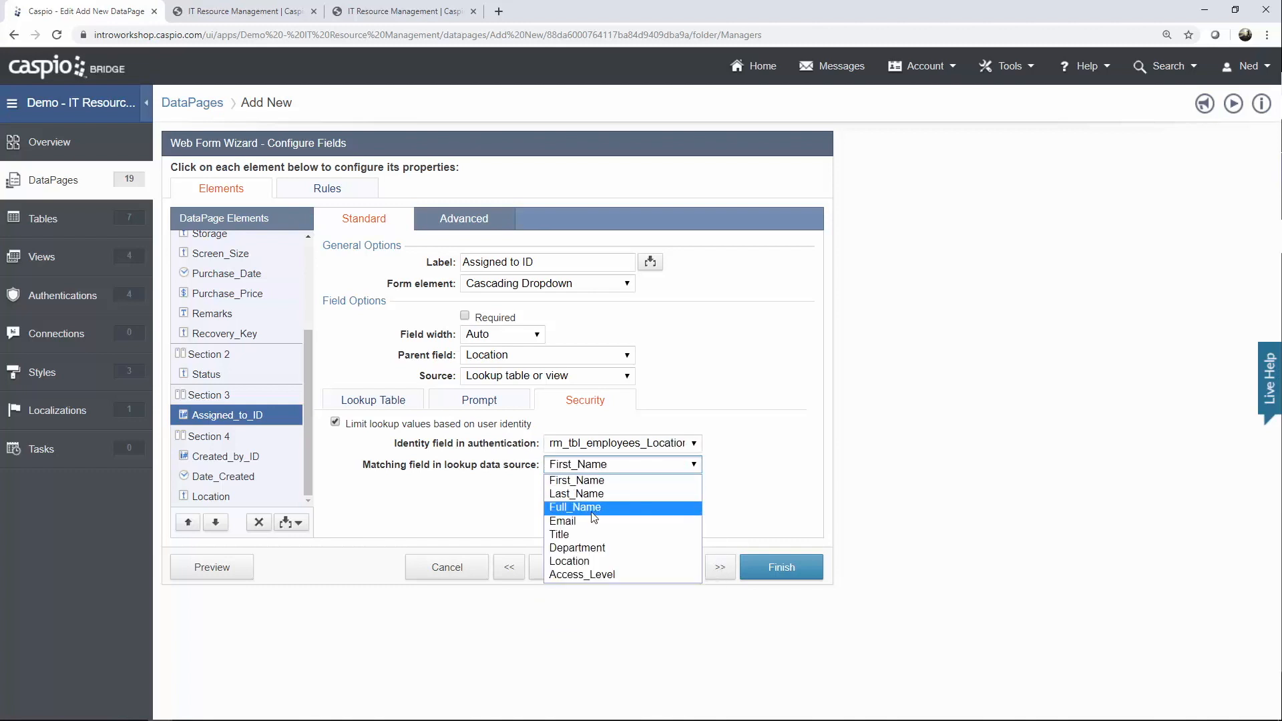
pyautogui.click(574, 561)
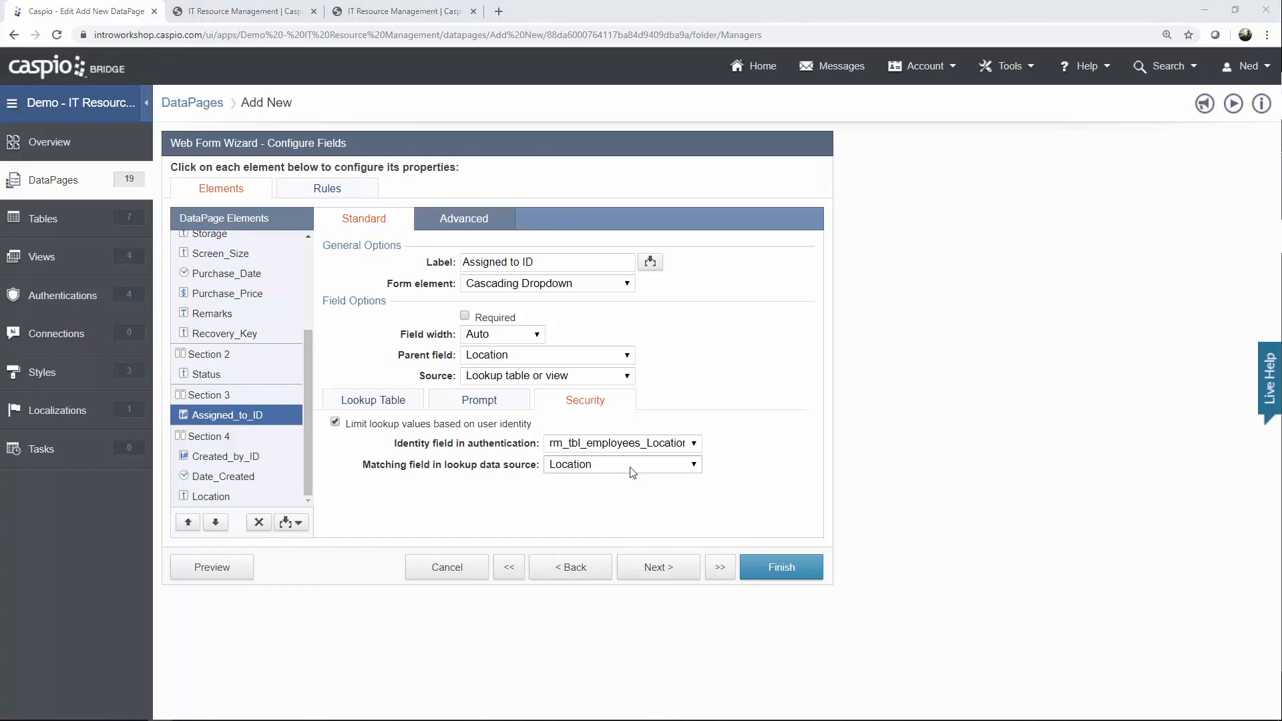
pyautogui.click(774, 571)
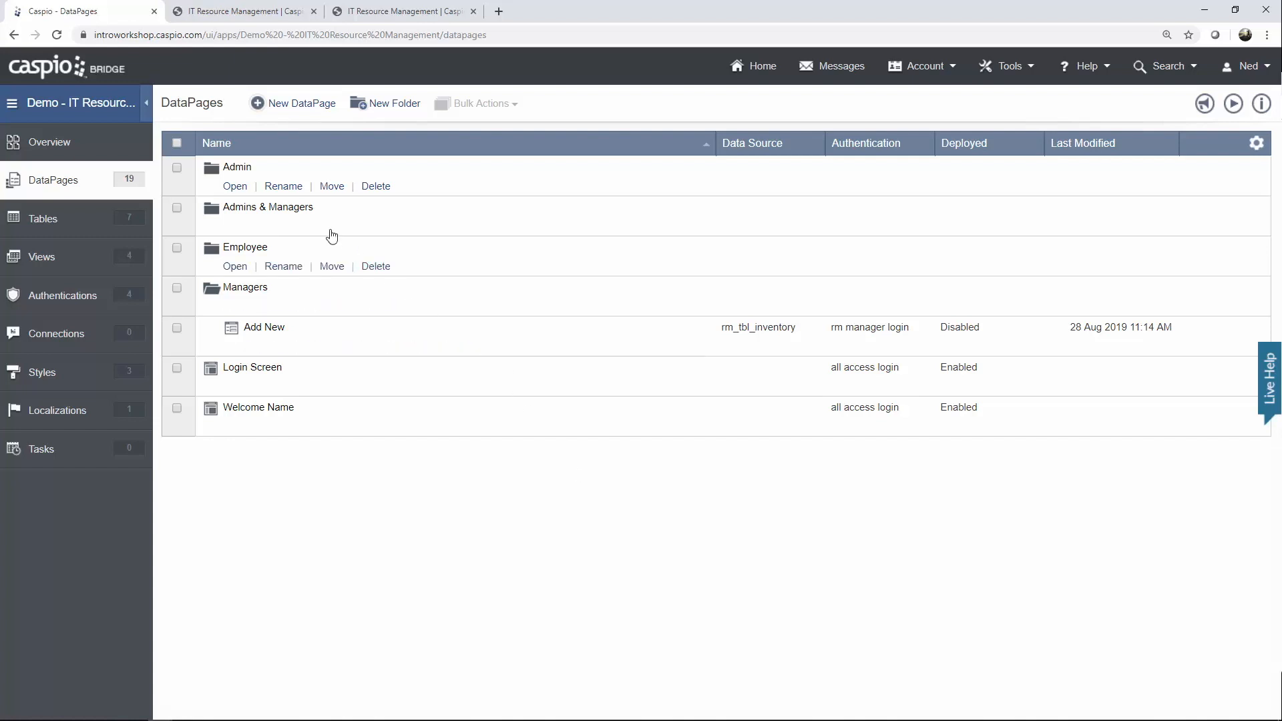
pyautogui.click(235, 187)
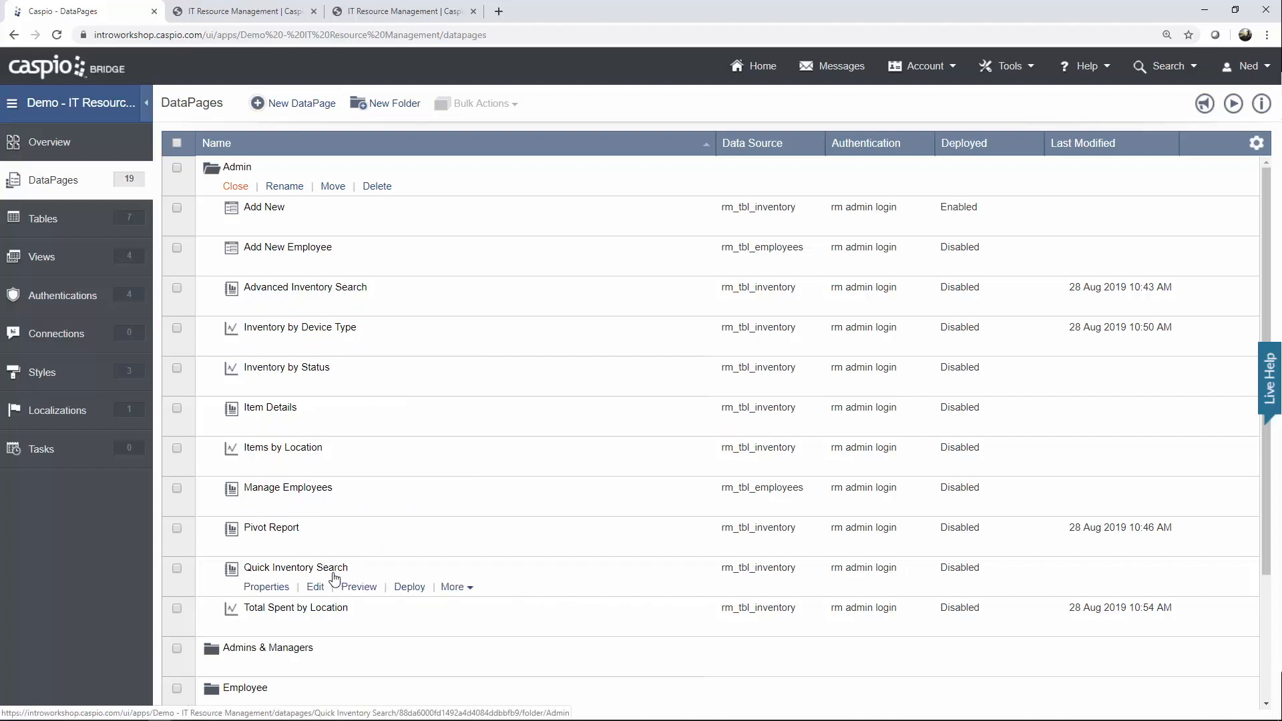
pyautogui.click(235, 187)
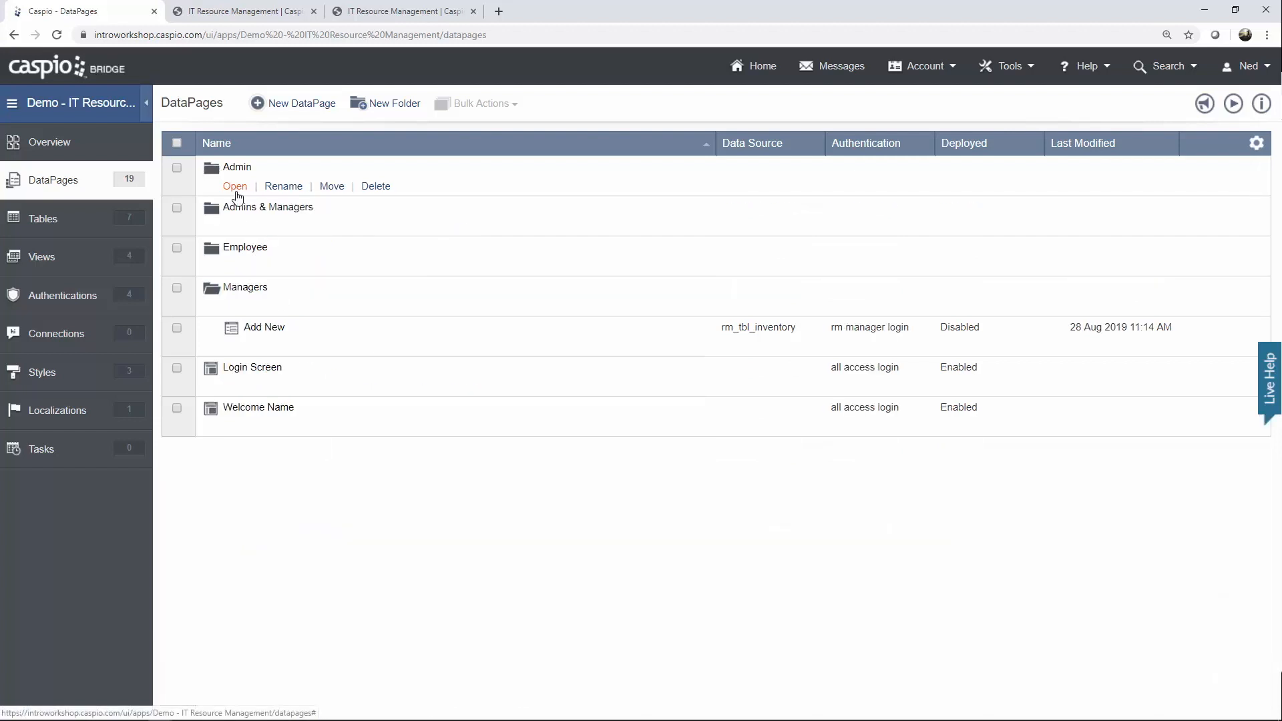